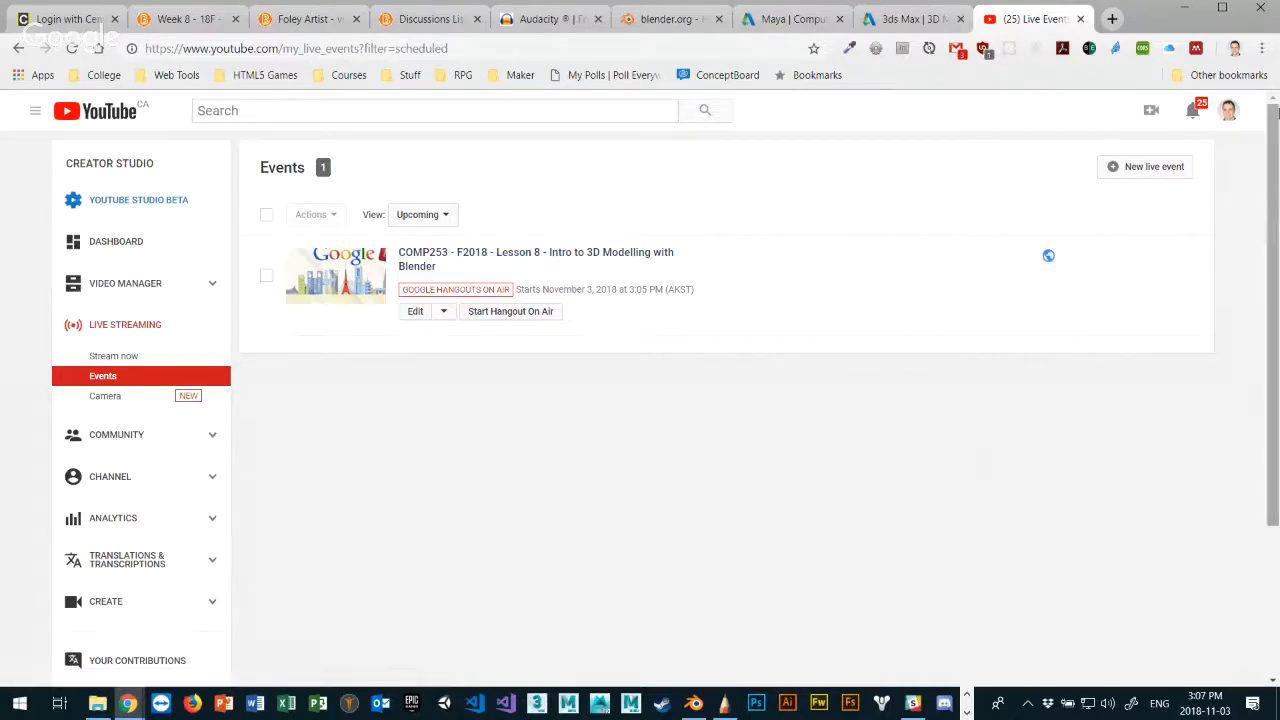
Switch to the browser and view the Blender 2.79b download offer on the blender.org home page.
left_click(1190, 8)
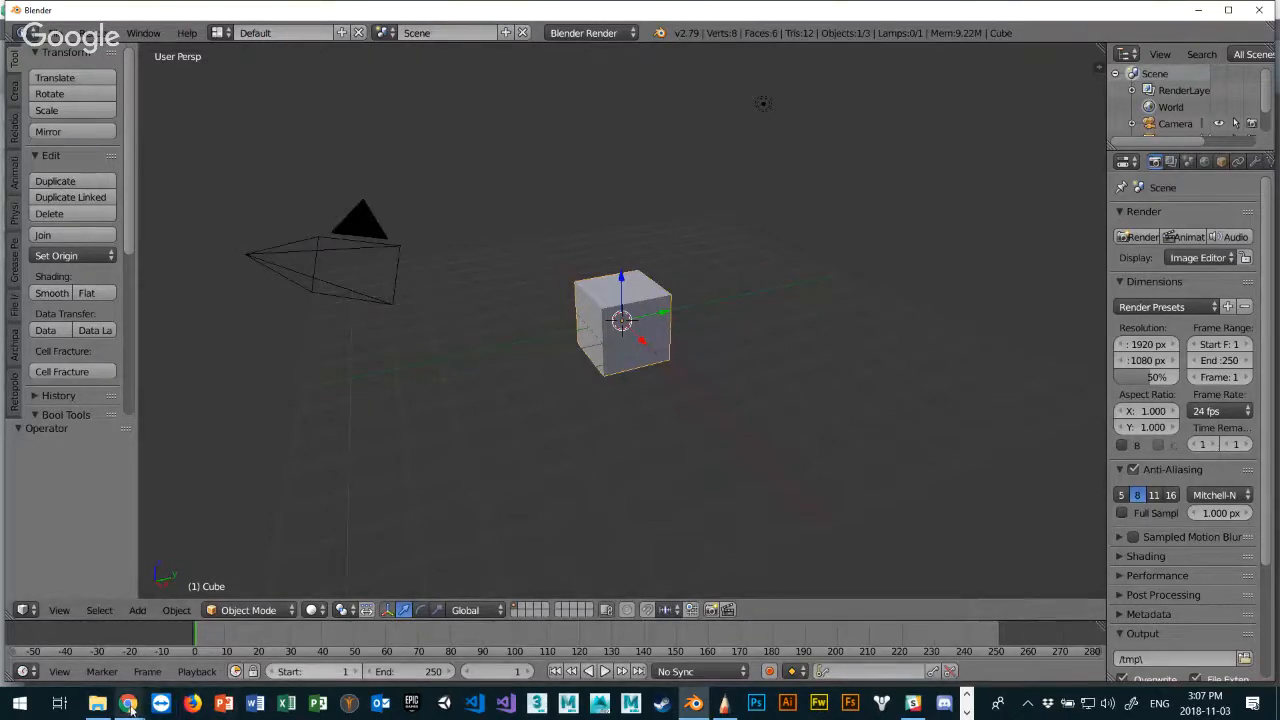
mouse_move(129, 703)
left_click(150, 621)
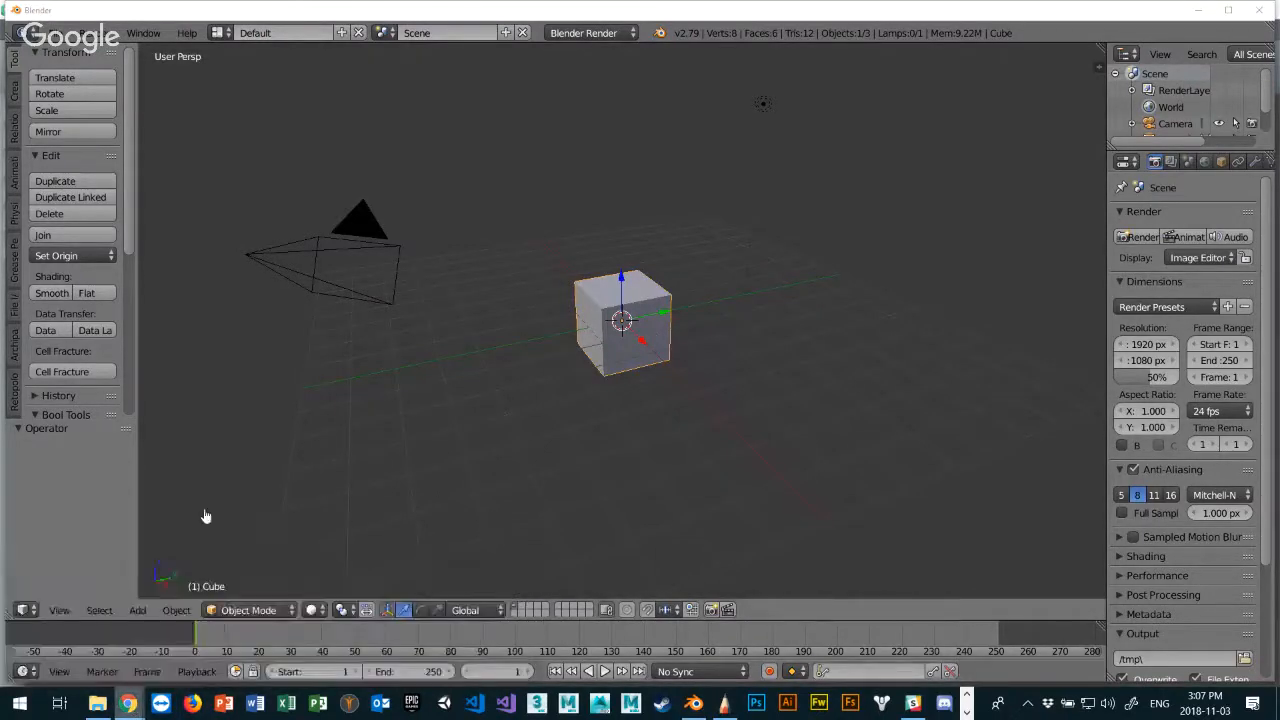
left_click(676, 19)
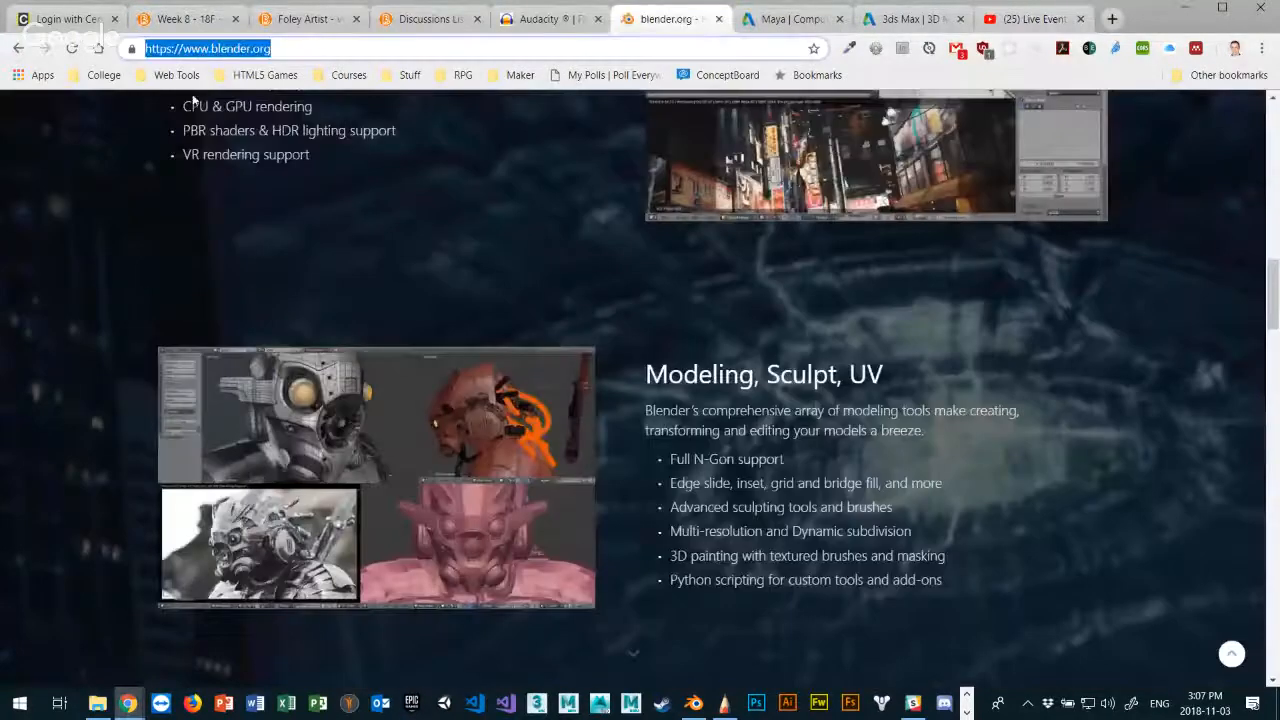
scroll(866, 452, "up", 4)
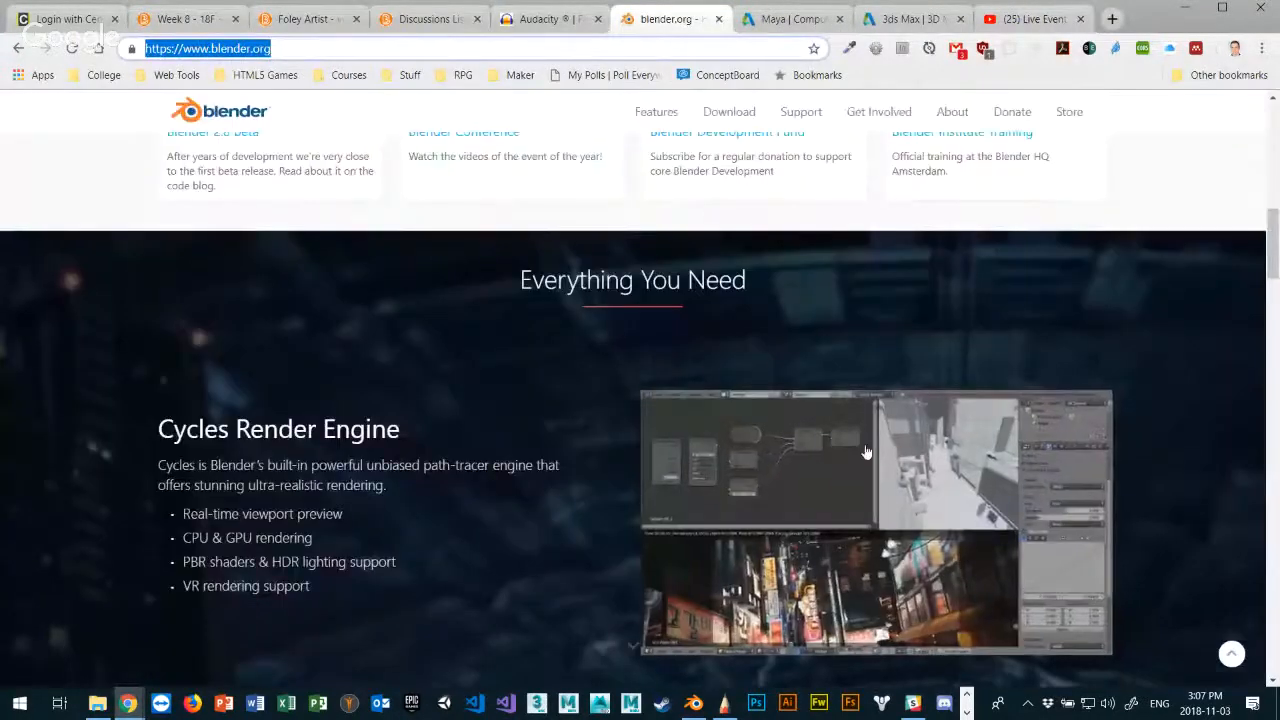
scroll(866, 452, "up", 9)
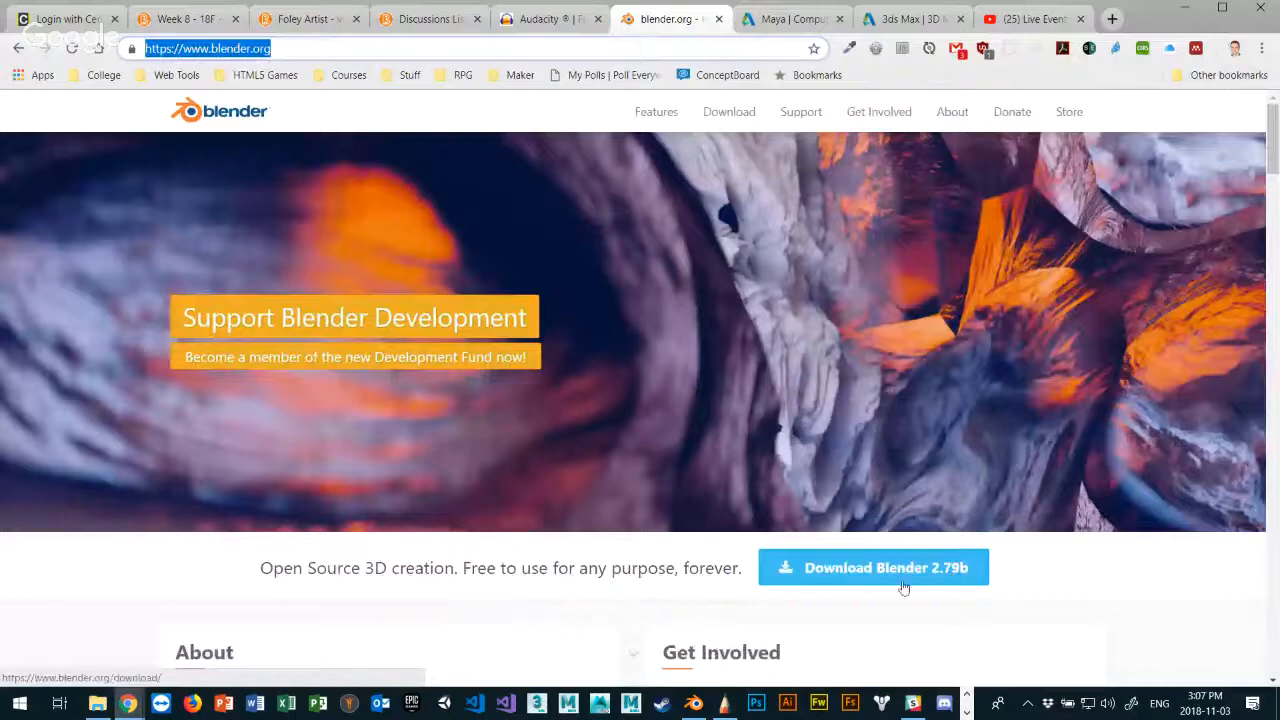
left_click(963, 560)
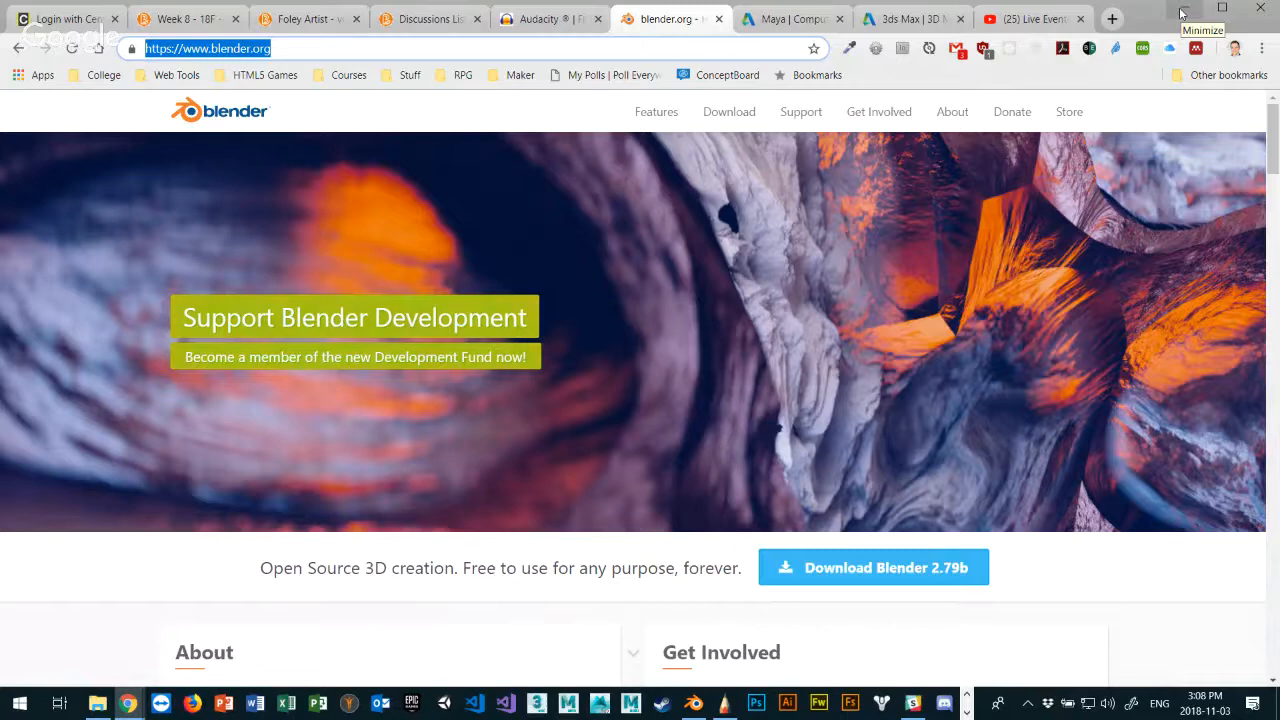
Search Google for nextgen in a new browser tab, look over the results, and return to Blender.
left_click(1114, 19)
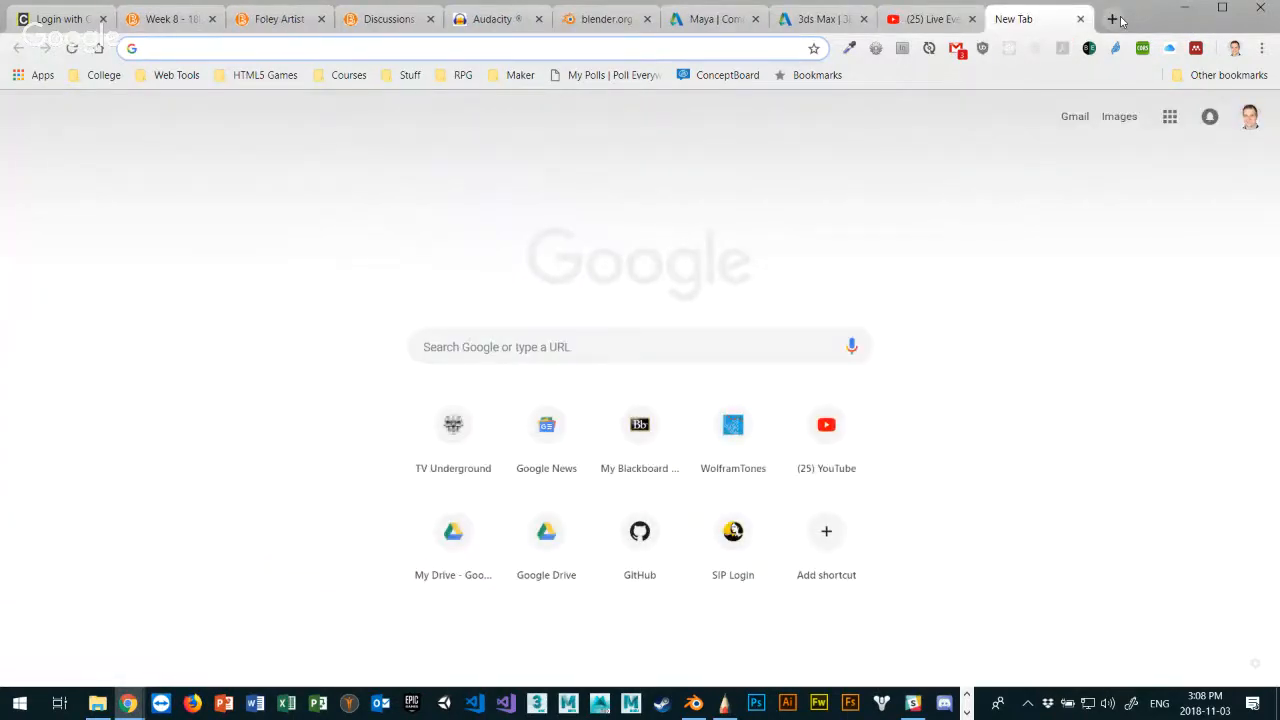
type("nextg")
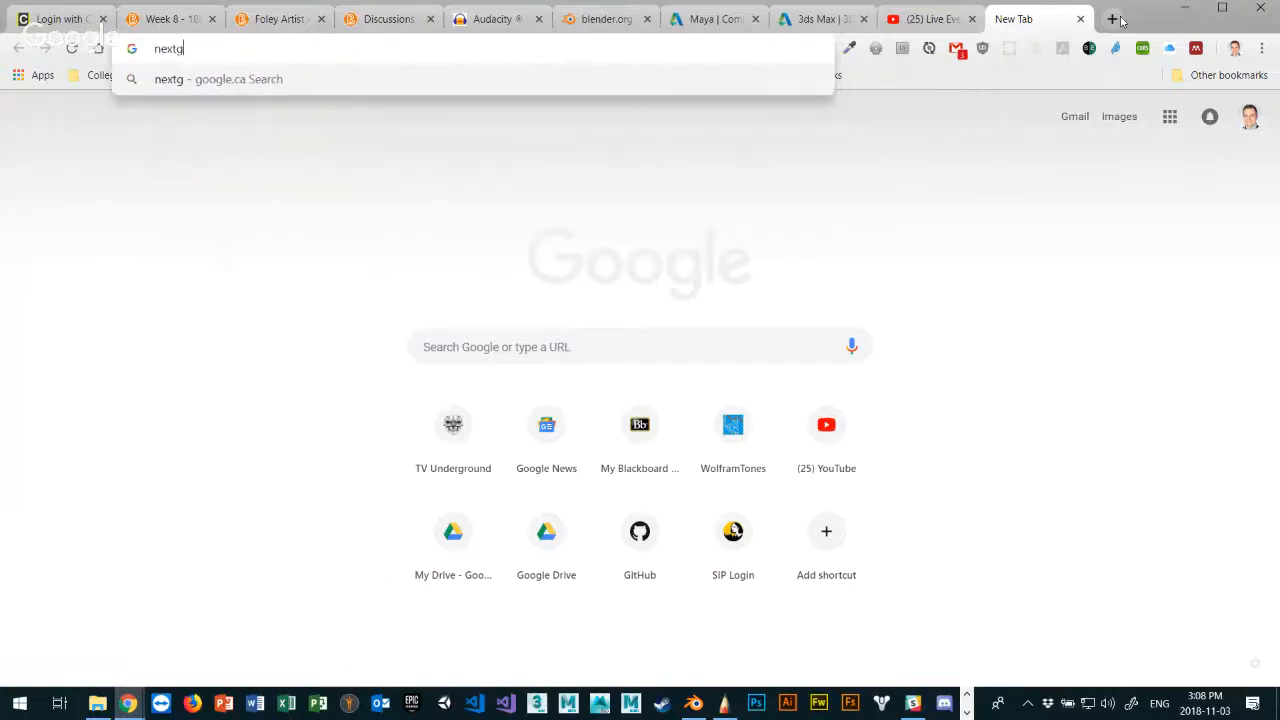
type("en")
key("Return")
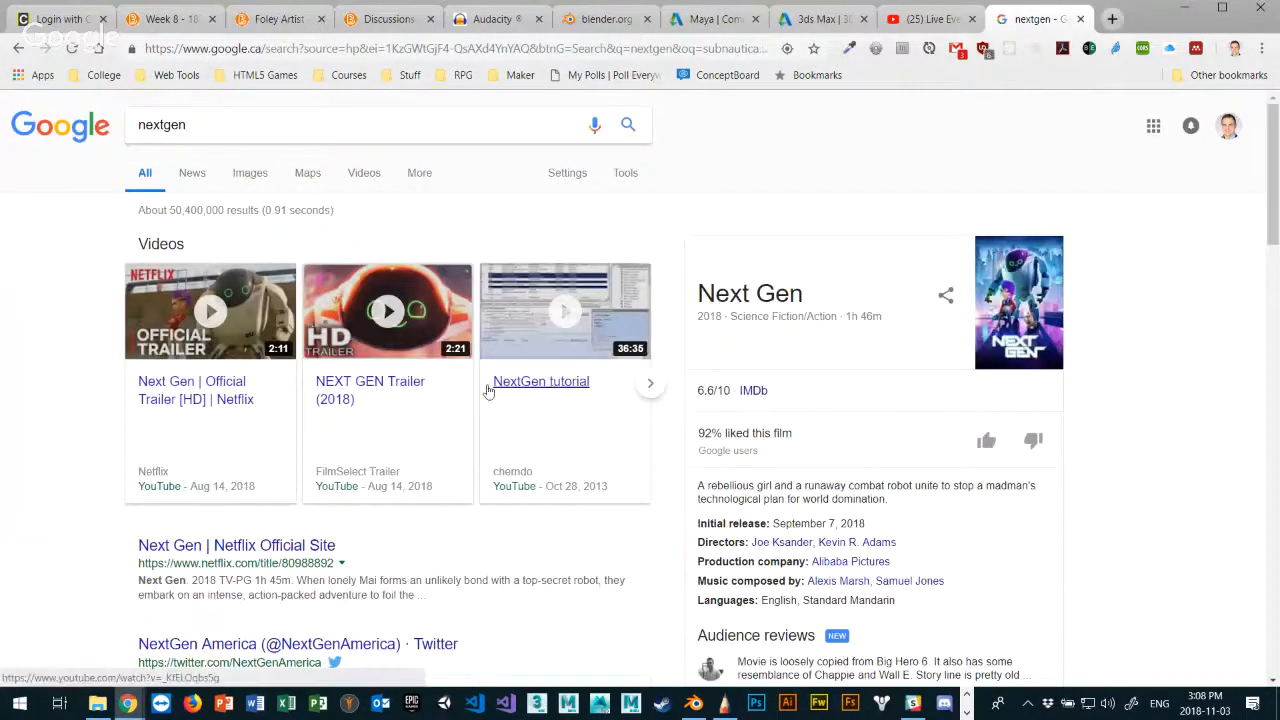
scroll(392, 535, "down", 2)
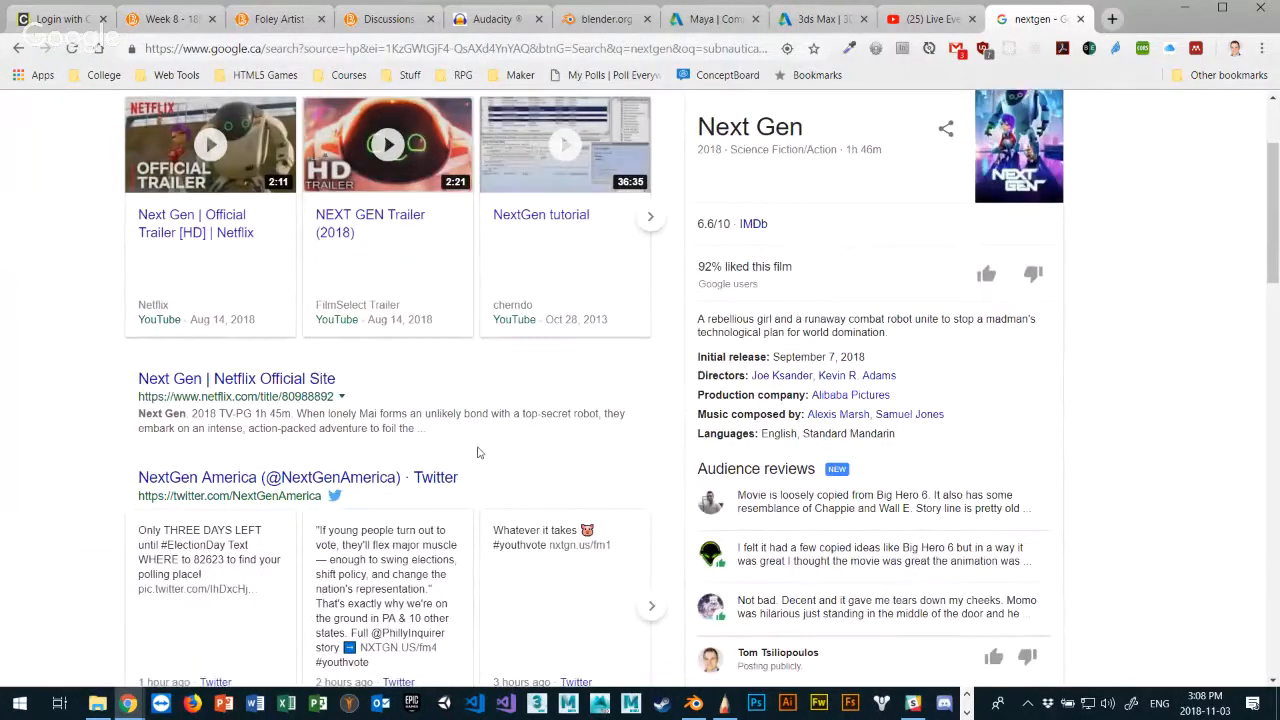
scroll(482, 452, "up", 1)
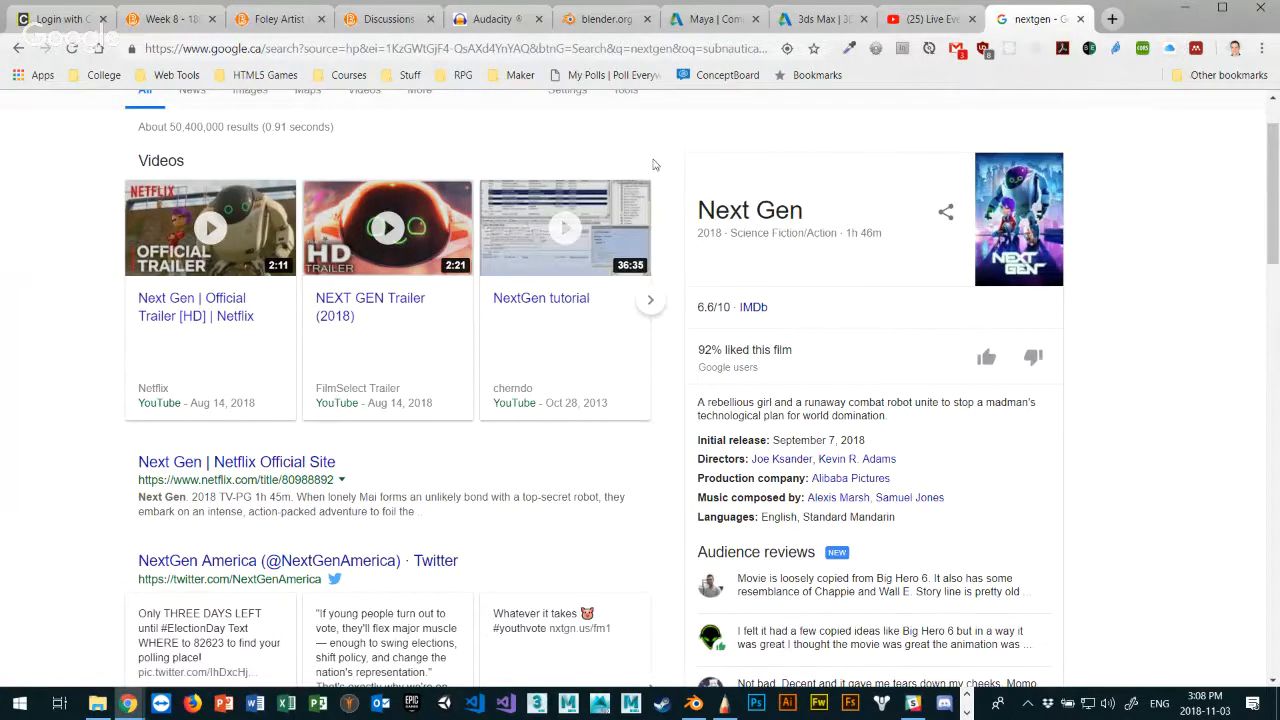
left_click(1193, 9)
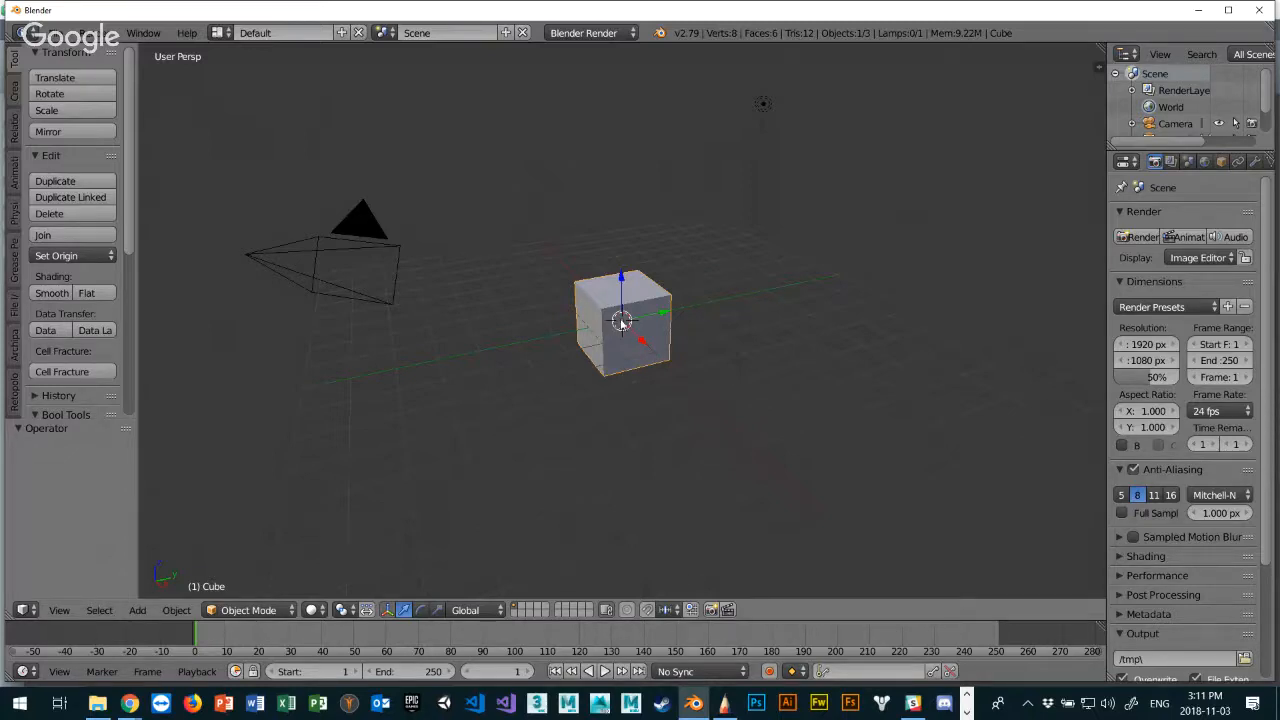
Place the 3D cursor in the empty space away from the cube.
left_click(869, 201)
scroll(879, 202, "up", 2)
scroll(879, 204, "down", 2)
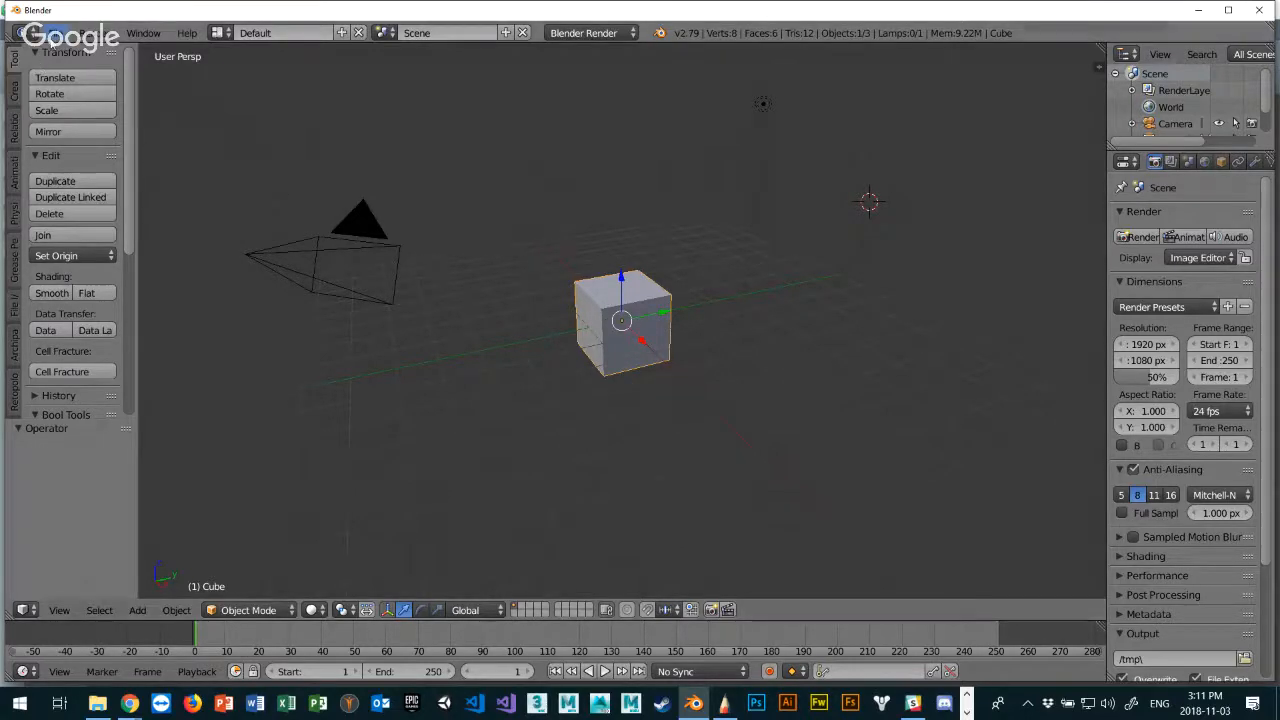
Start a new scene by reloading the start-up file.
left_click(53, 38)
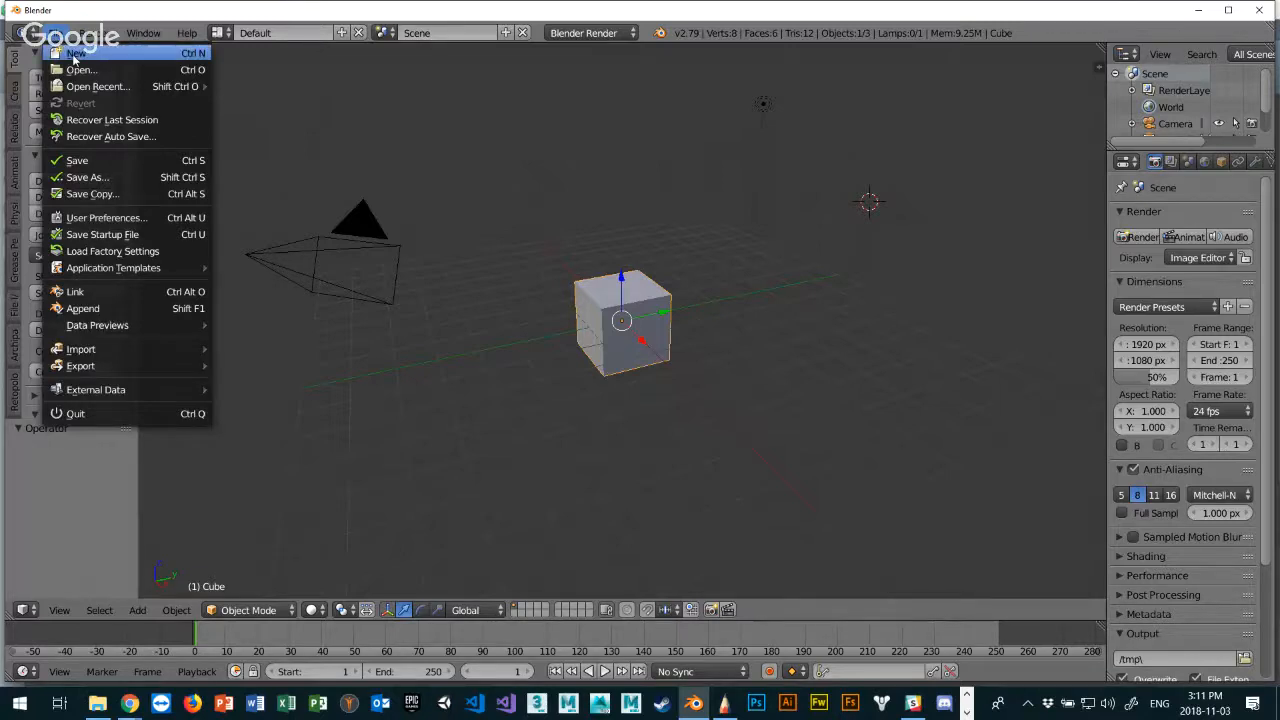
left_click(73, 58)
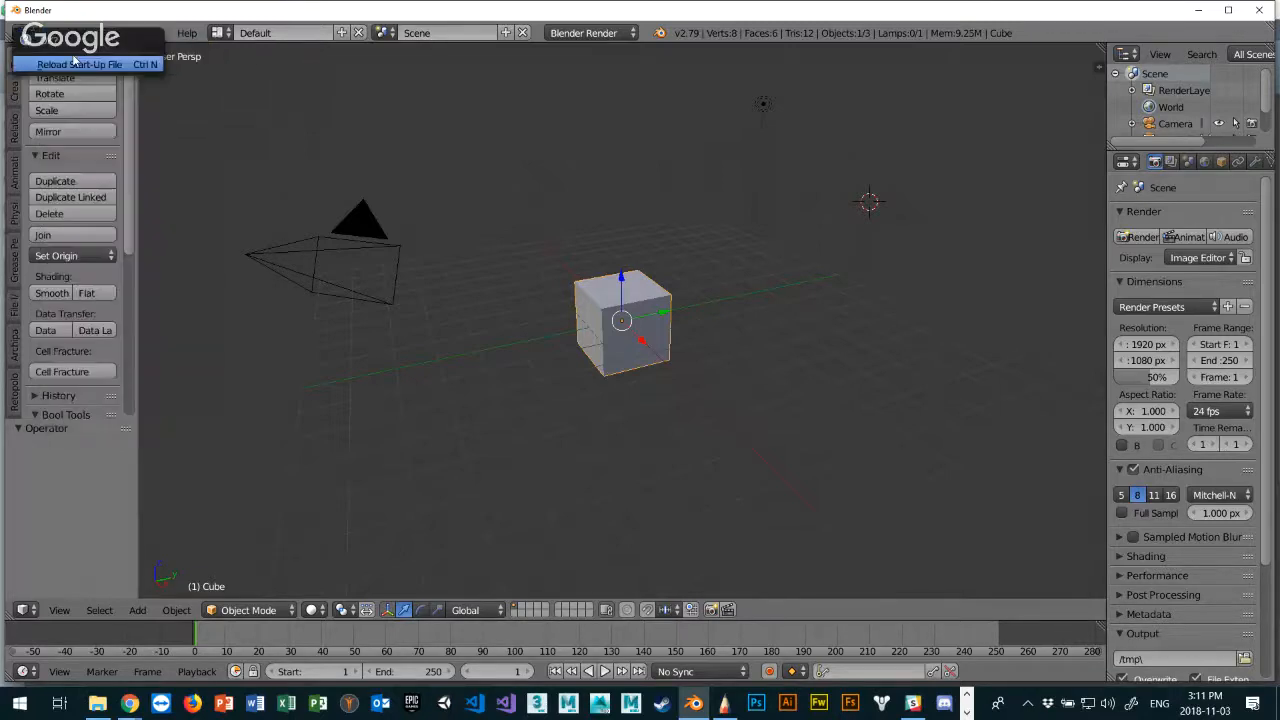
left_click(72, 64)
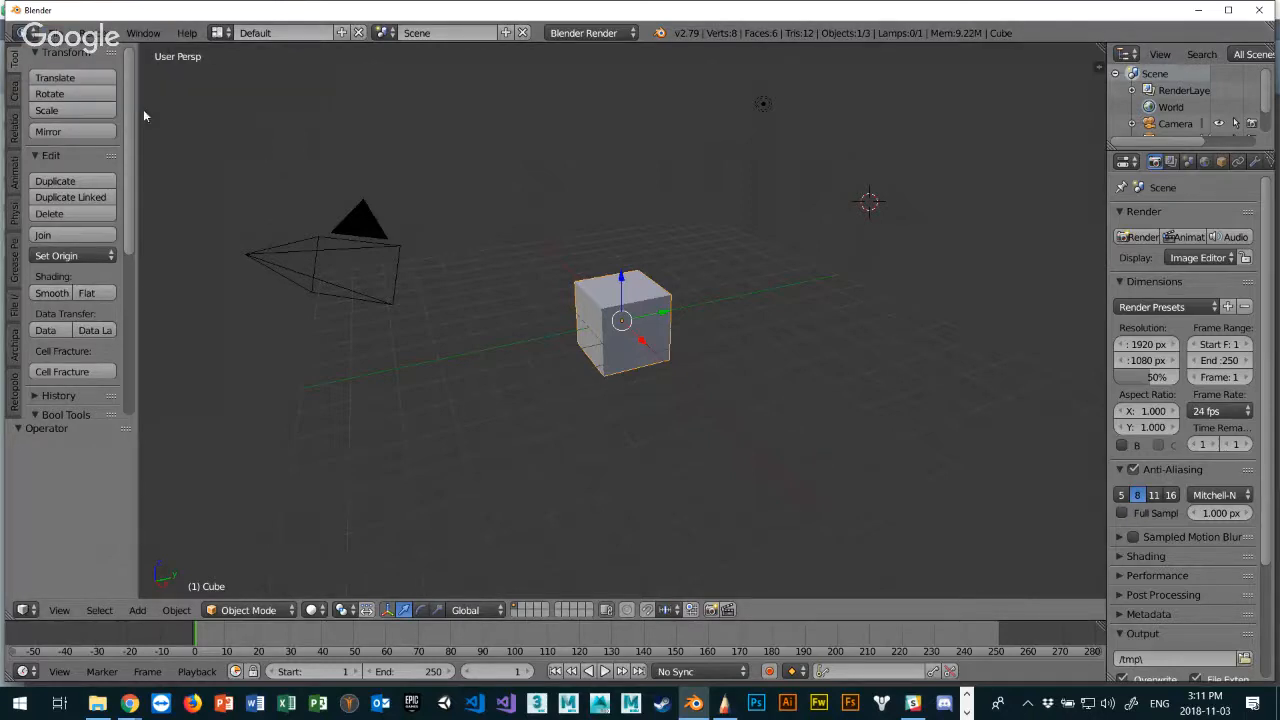
left_click(50, 34)
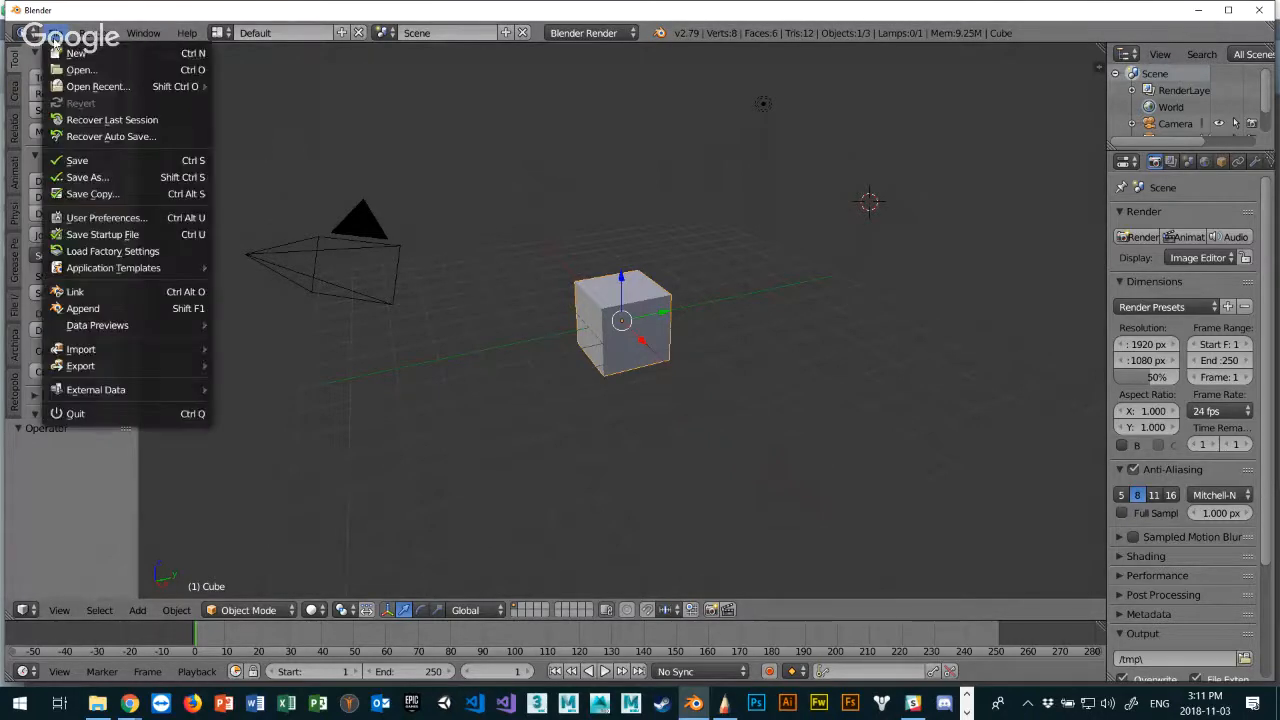
left_click(57, 56)
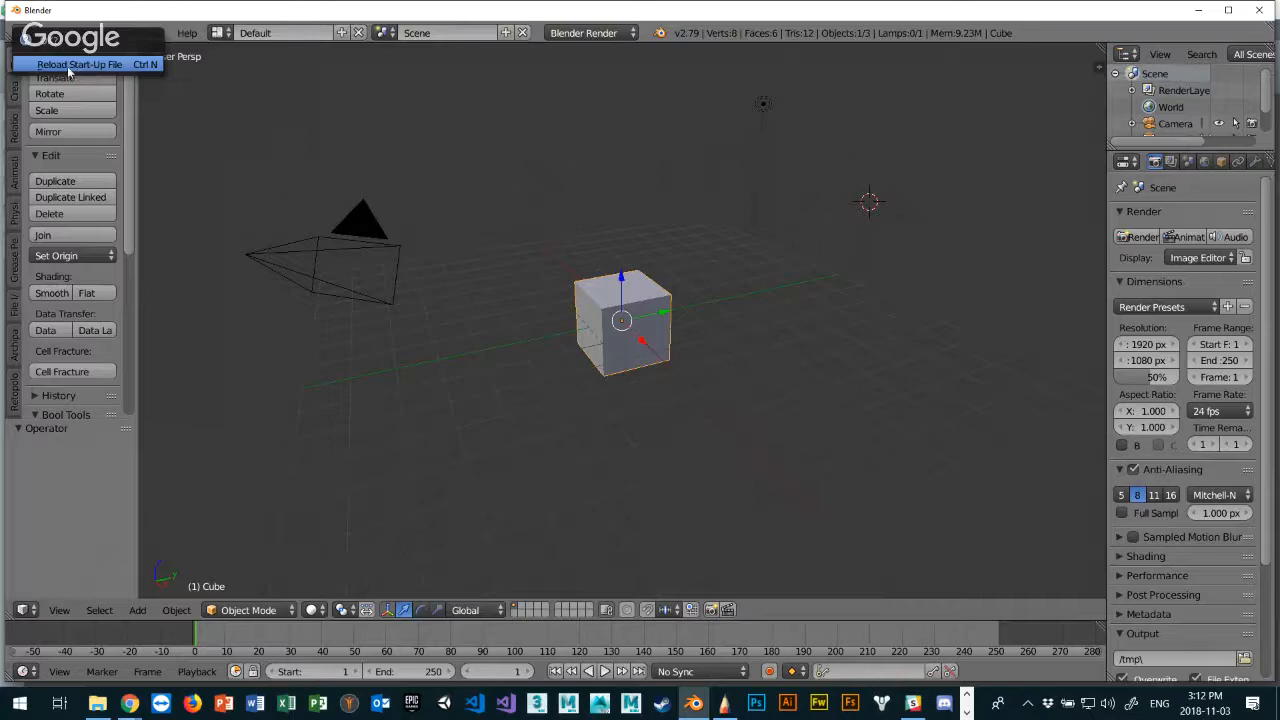
left_click(72, 65)
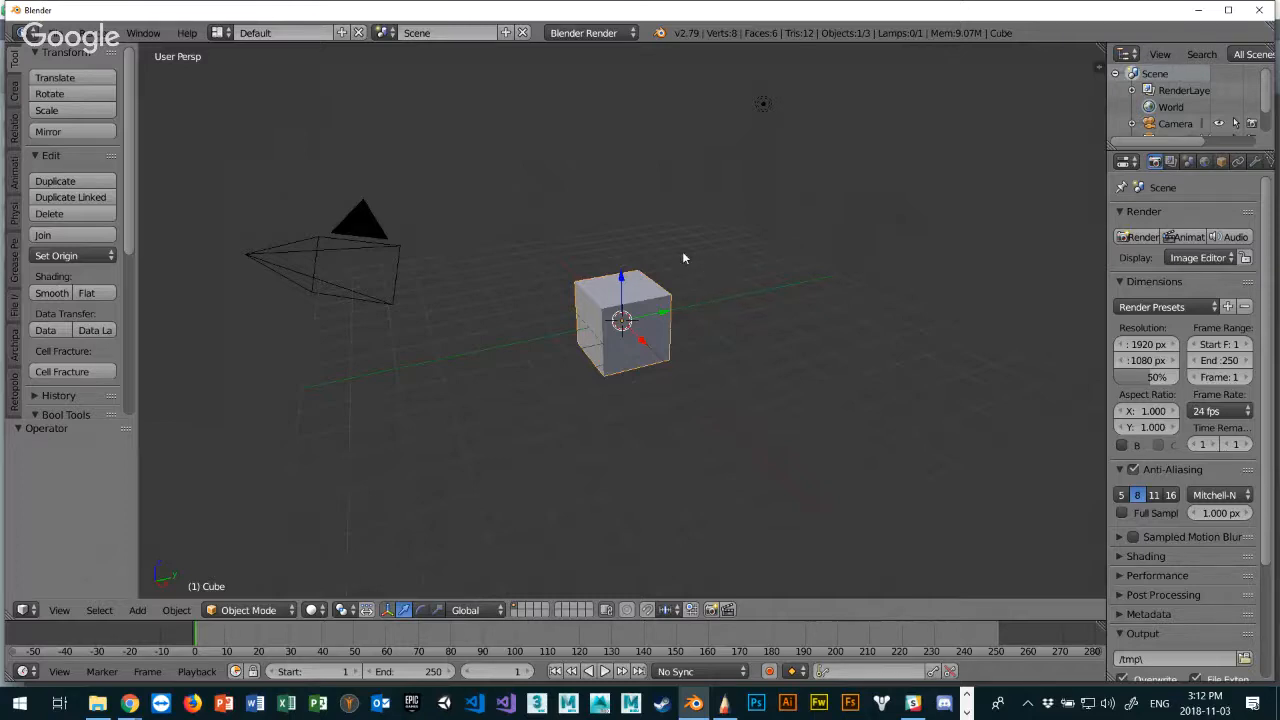
Examine the default cube in the 3D viewport from near and far.
scroll(645, 273, "up", 5)
scroll(645, 273, "down", 5)
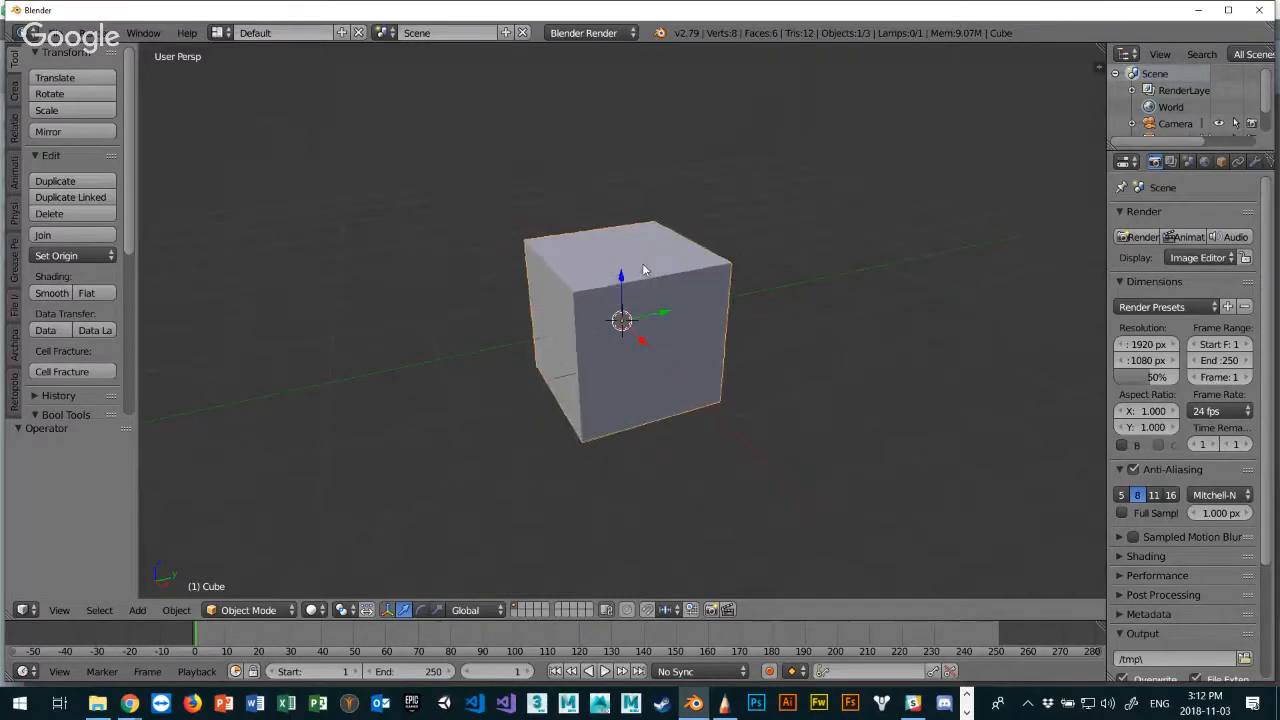
scroll(638, 280, "up", 3)
scroll(638, 280, "up", 3)
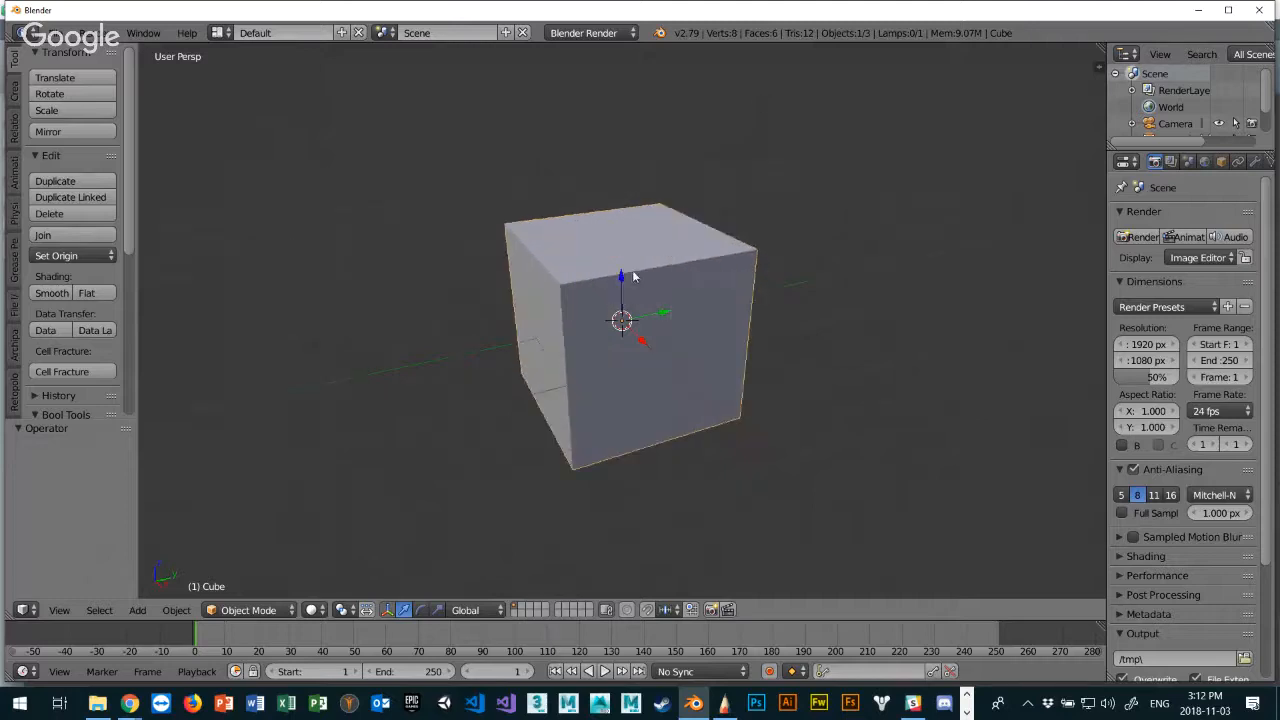
scroll(638, 282, "down", 6)
scroll(636, 288, "up", 4)
scroll(633, 288, "down", 4)
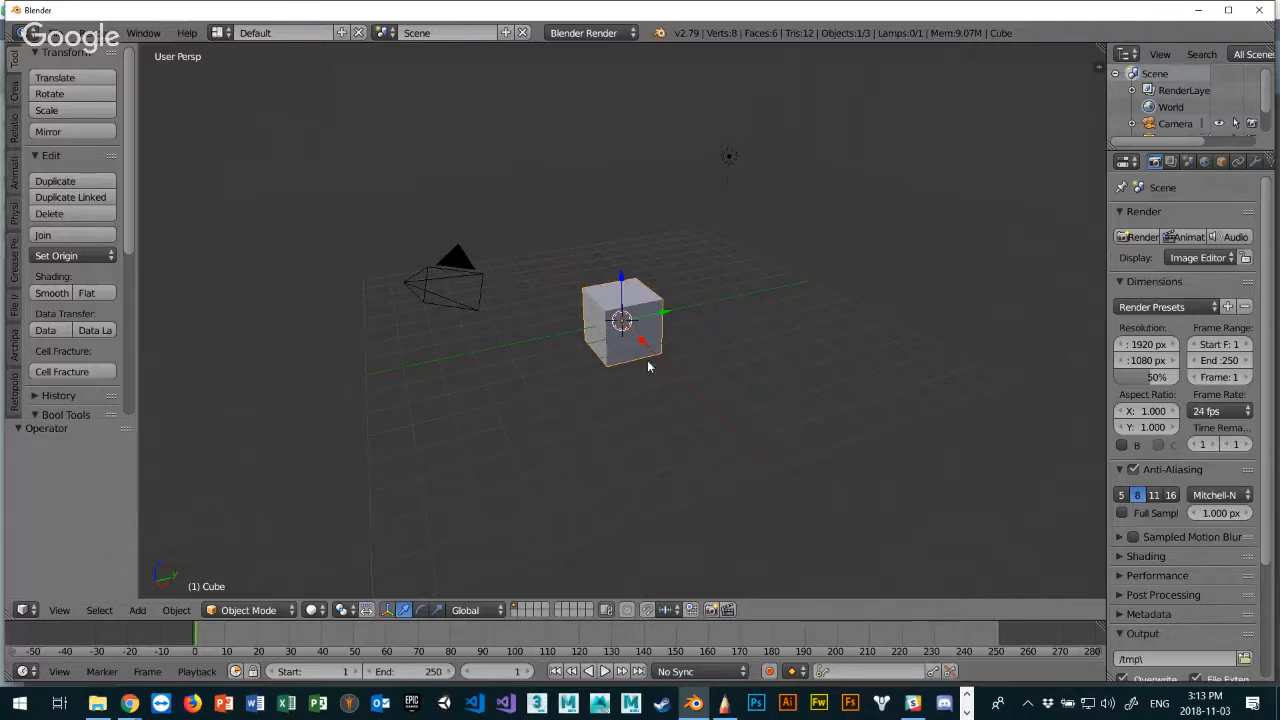
scroll(647, 366, "up", 3)
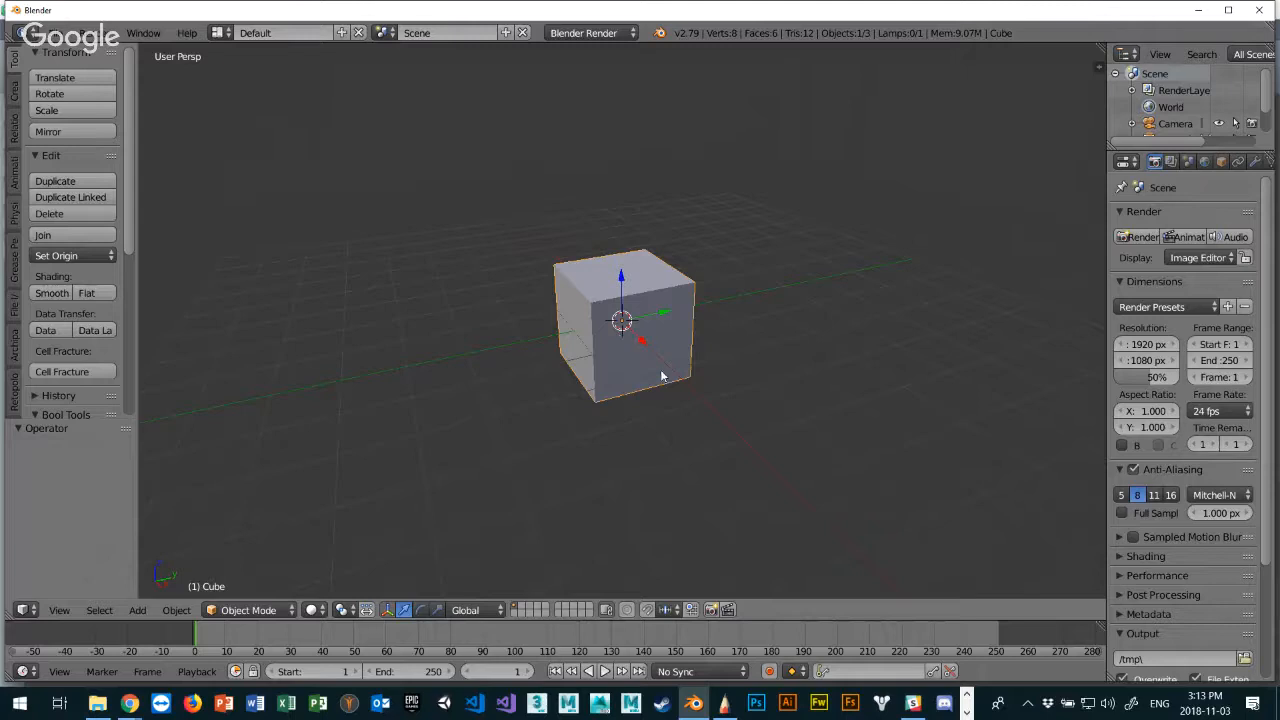
scroll(601, 259, "up", 1)
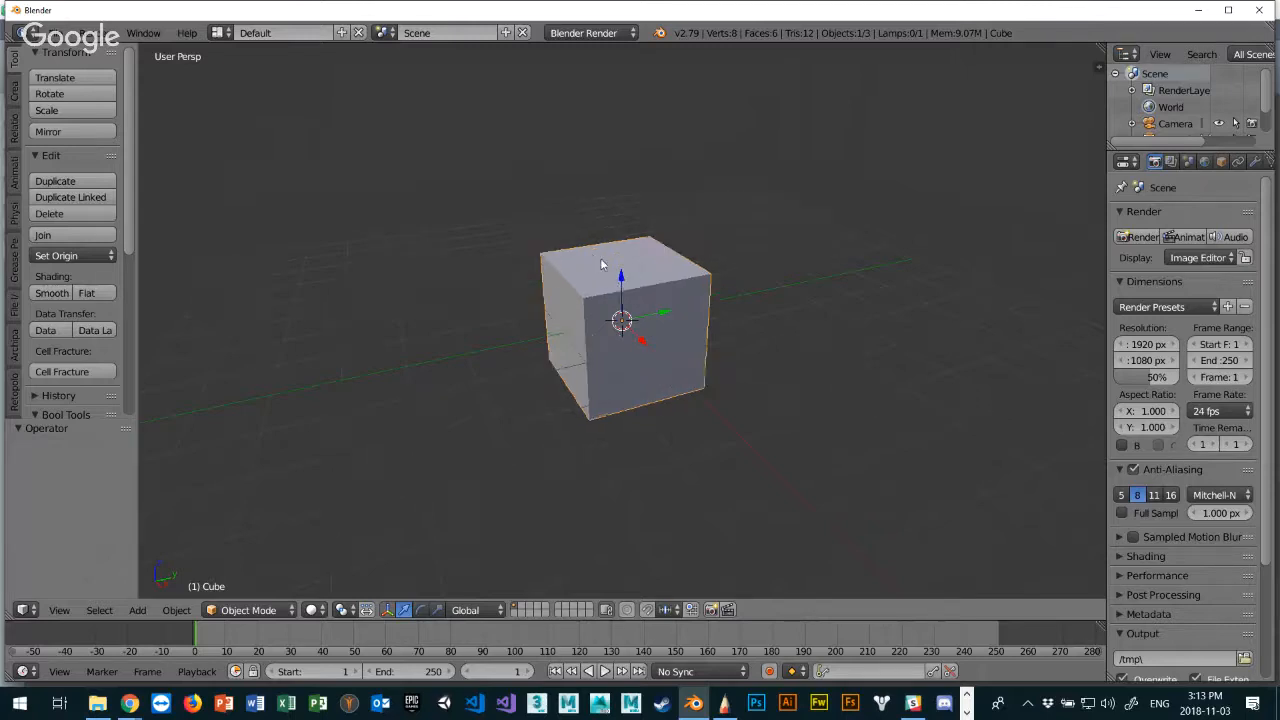
scroll(601, 263, "up", 1)
scroll(629, 289, "down", 1)
scroll(585, 278, "down", 1)
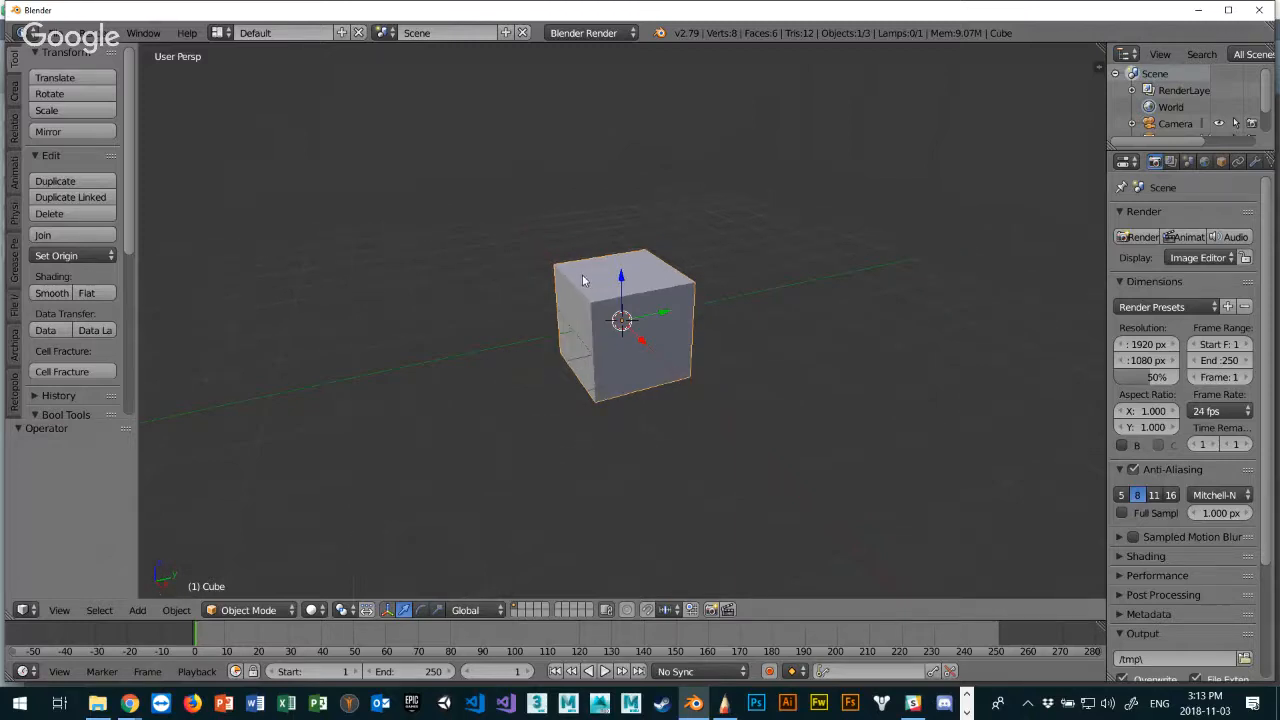
scroll(607, 297, "up", 3)
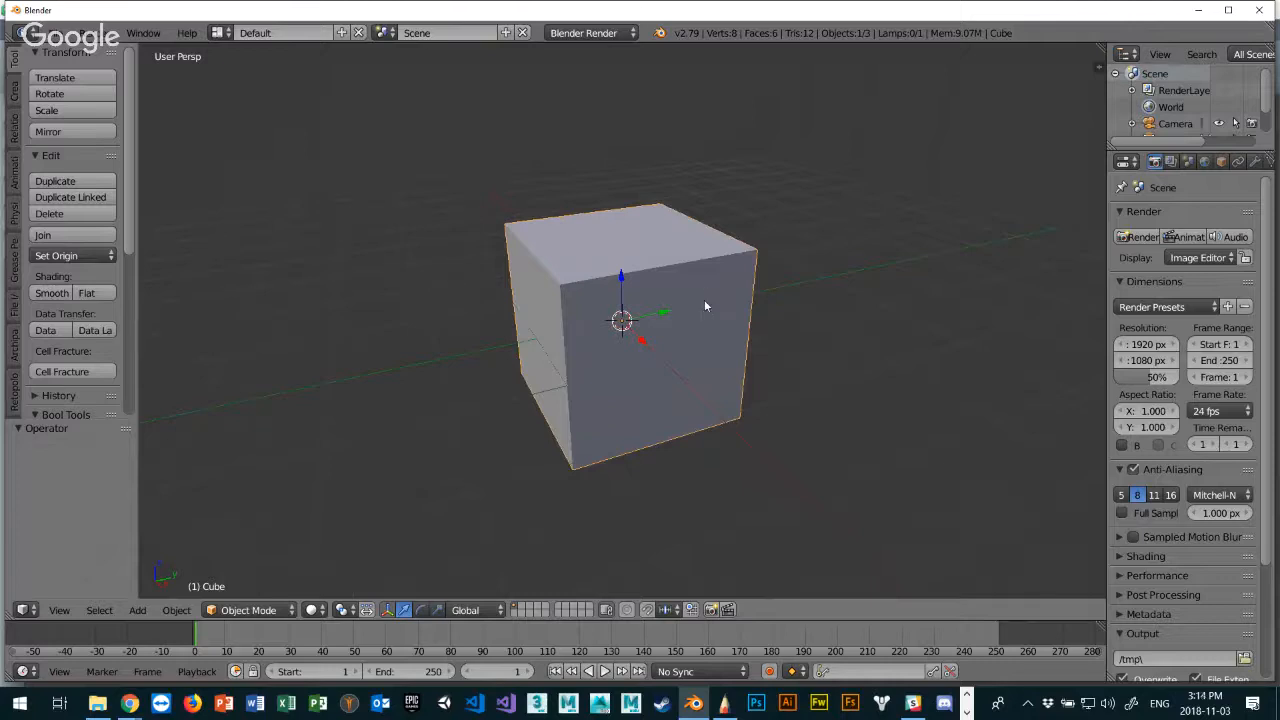
scroll(540, 370, "down", 2)
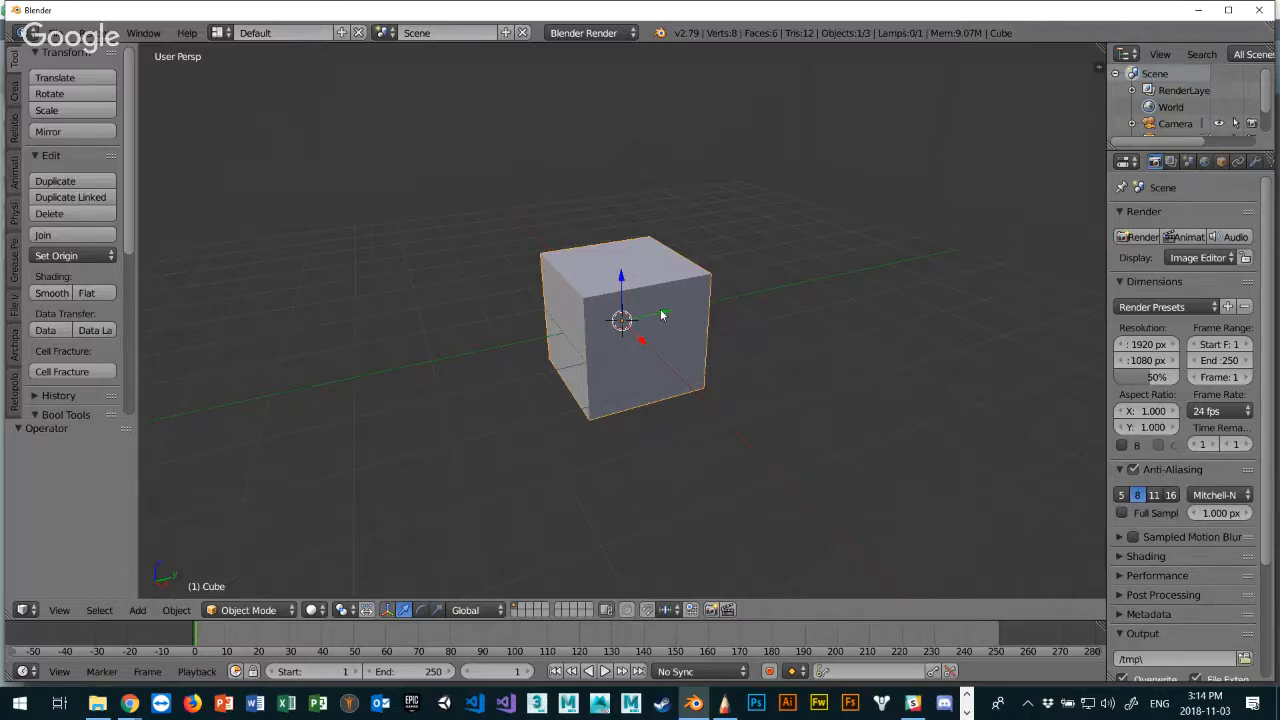
Move the cube about 0.18 units up along Z and about -0.07 units along X with the axis handles.
left_click_drag(666, 317, 630, 268)
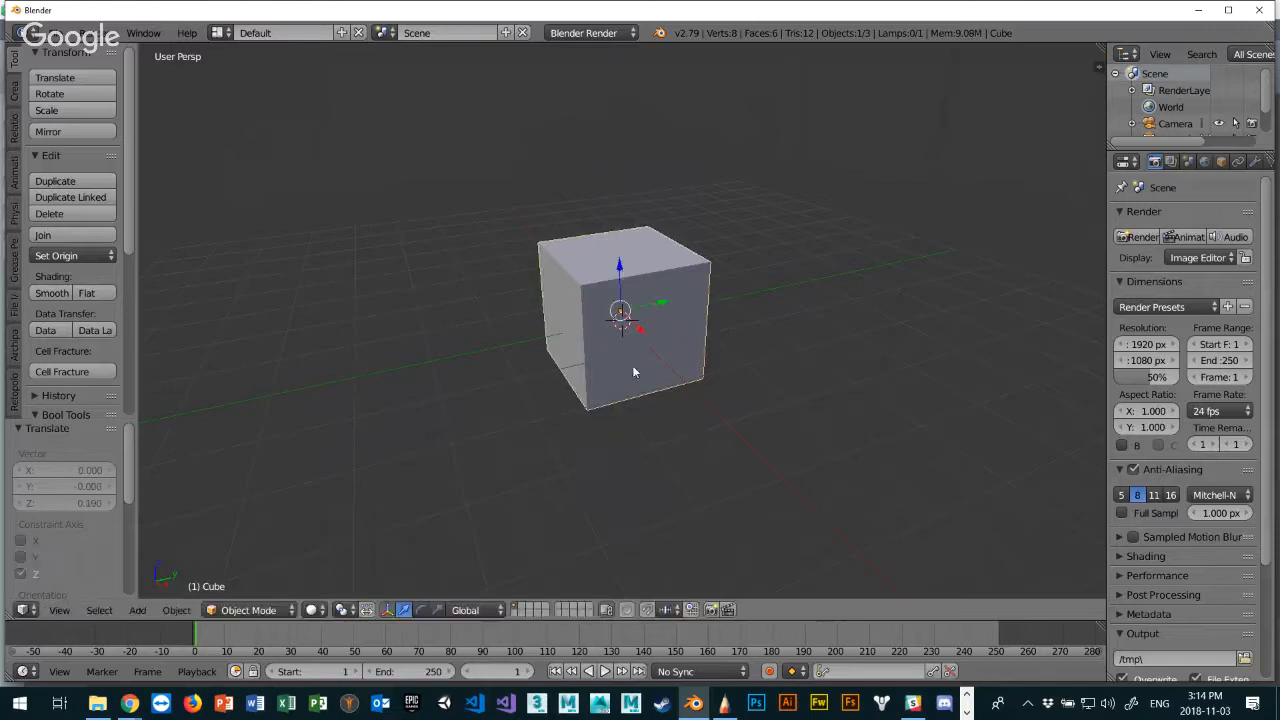
mouse_move(640, 332)
left_mouse_down()
mouse_move(846, 467)
mouse_move(542, 284)
mouse_move(502, 281)
mouse_move(734, 420)
mouse_move(457, 266)
mouse_move(594, 360)
mouse_move(657, 316)
left_mouse_up()
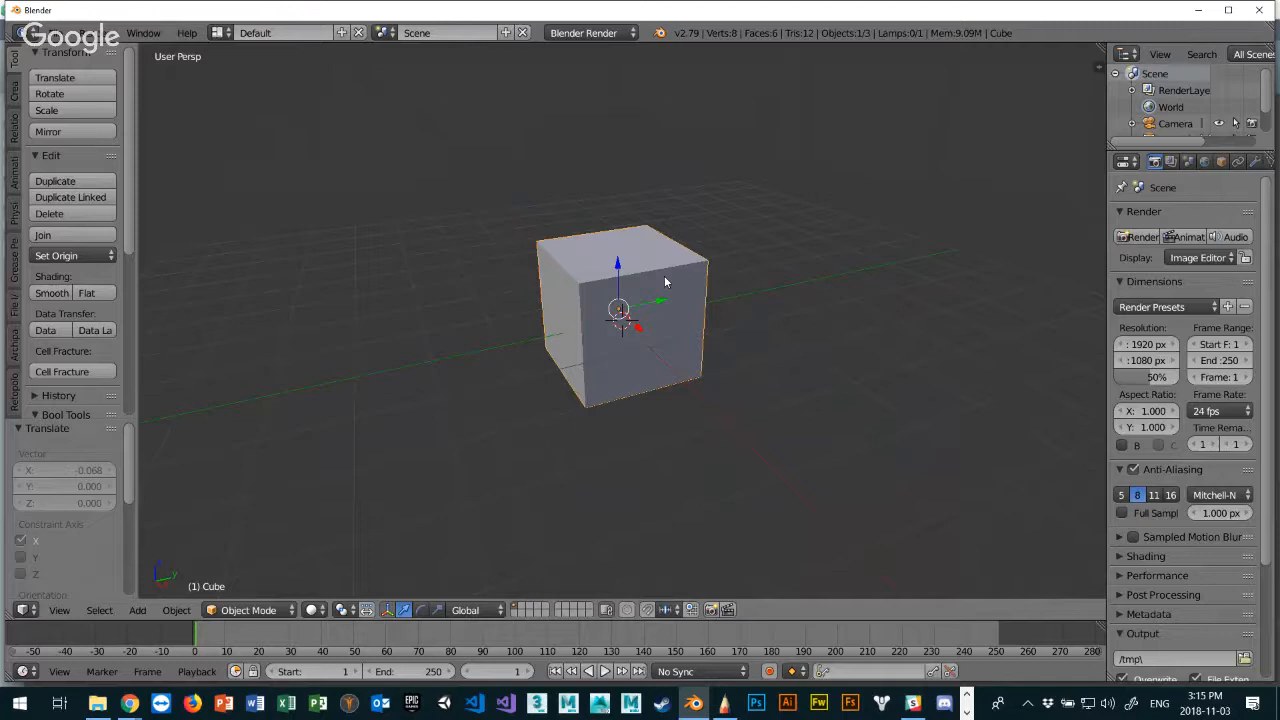
Grab the cube and move it freely by about 1.27 in Y and 1.05 in Z, and move it farther back along the global X axis.
key("g")
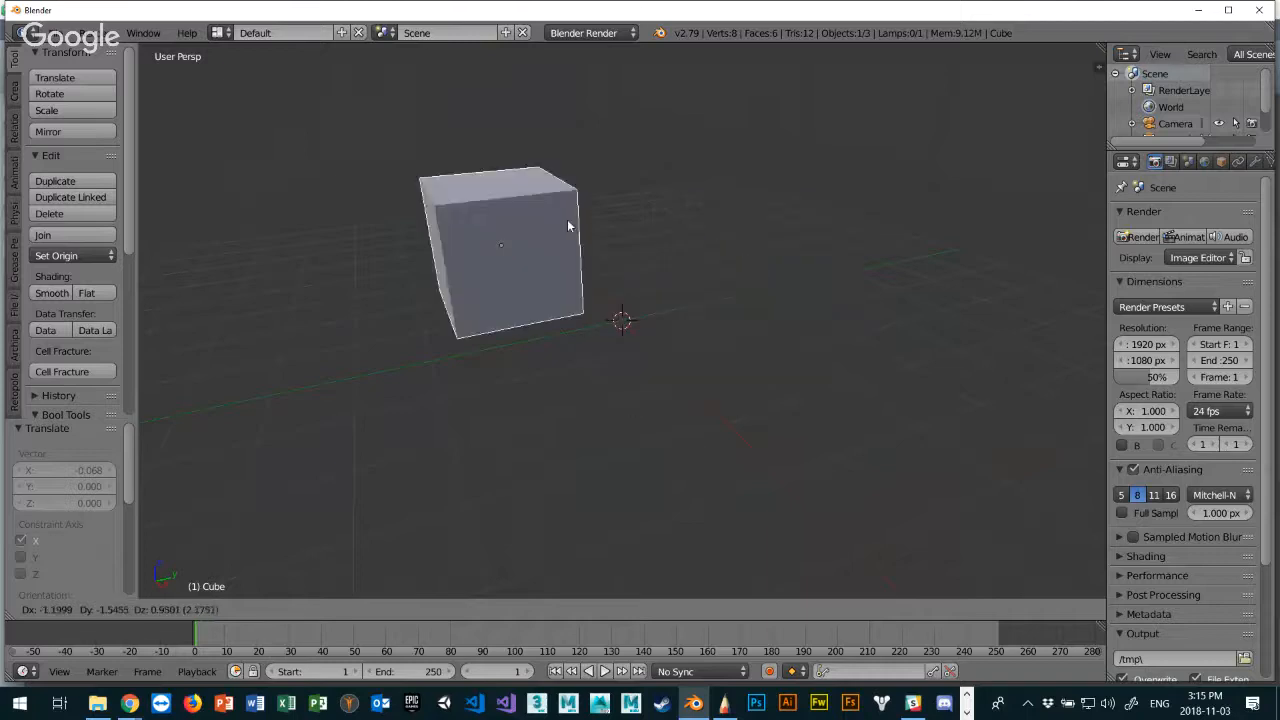
left_click(735, 205)
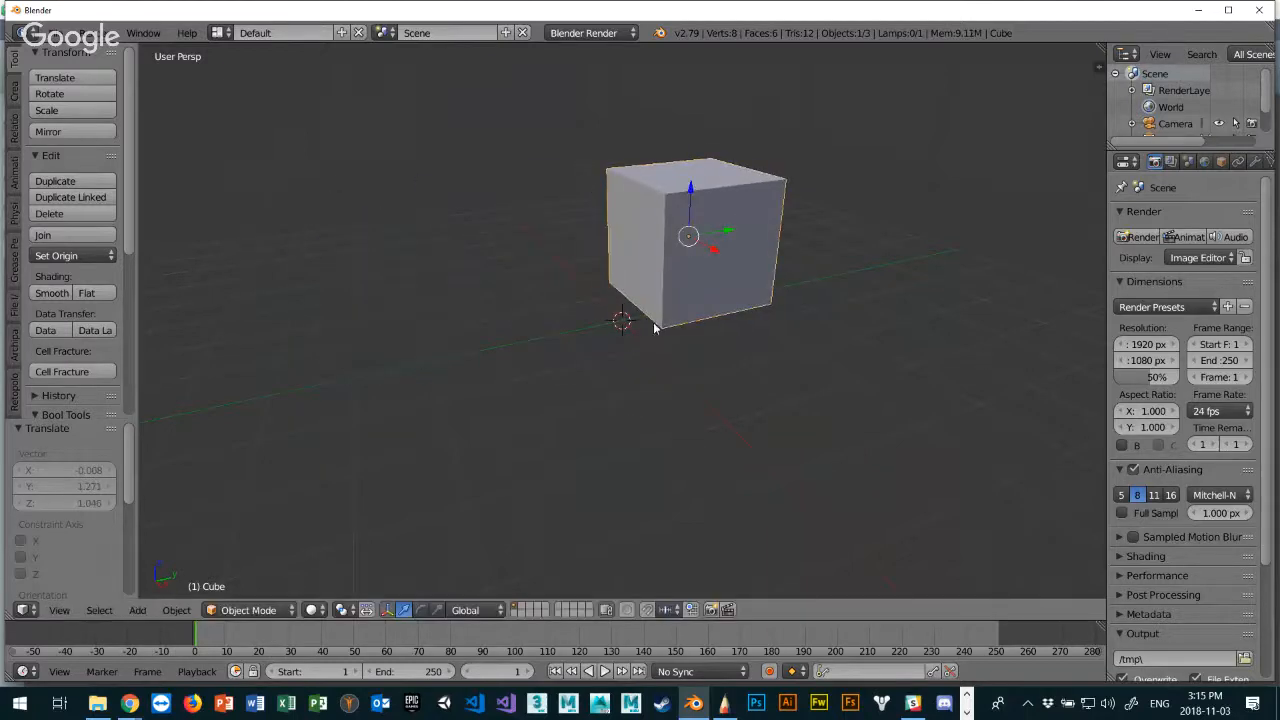
key("g")
key("x")
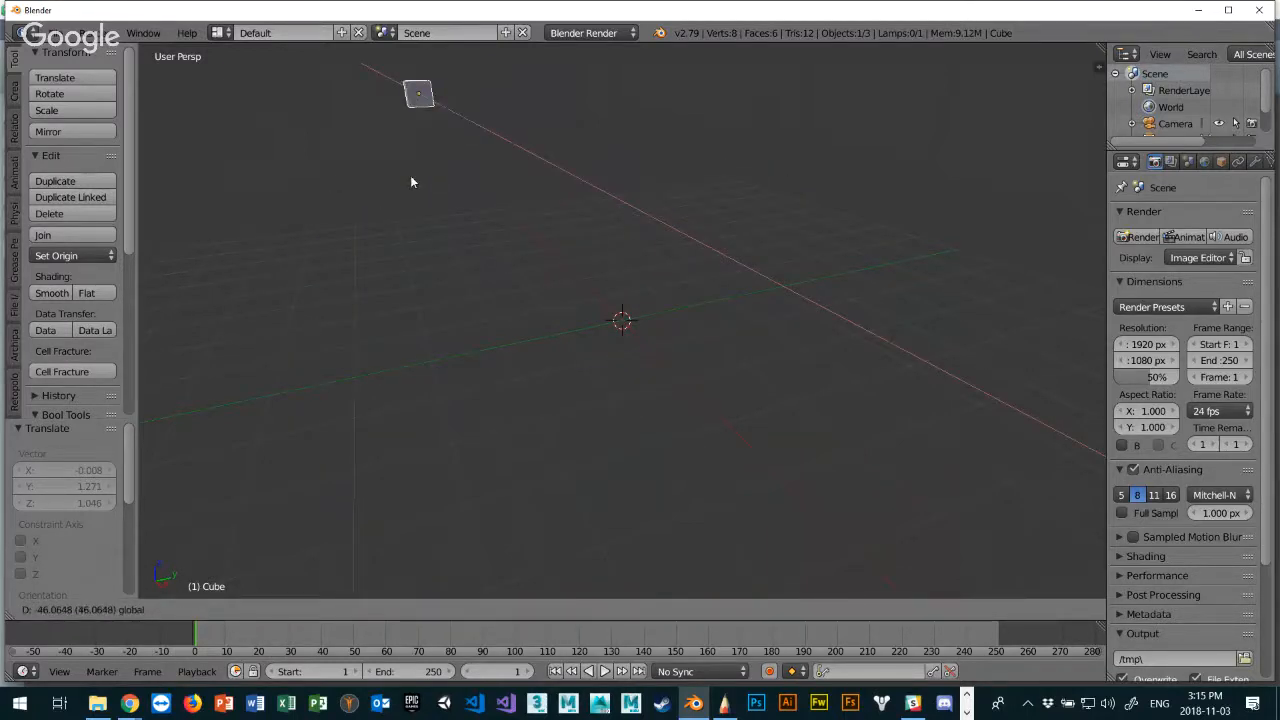
left_click(630, 258)
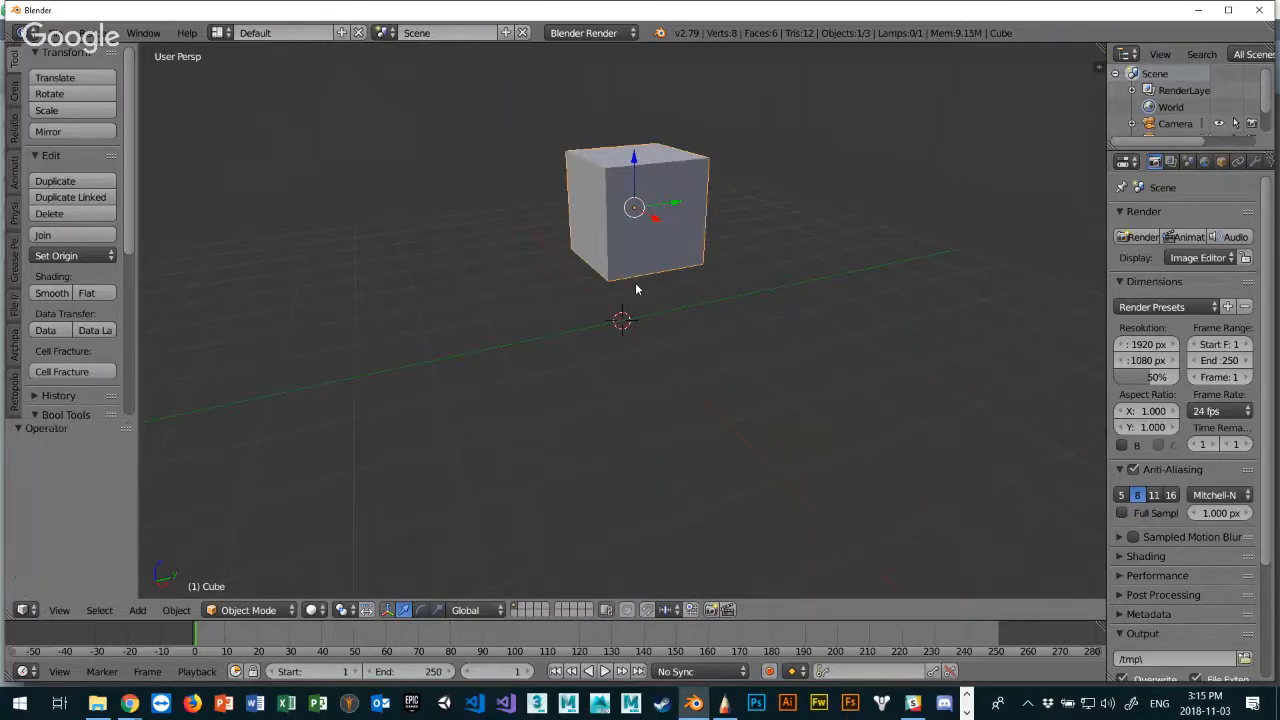
Place the 3D cursor just below the cube and toggle the viewport to wireframe and back to solid shading.
left_click(688, 294)
key("z")
key("z")
scroll(400, 357, "down", 5)
scroll(406, 348, "up", 3)
scroll(602, 308, "up", 1)
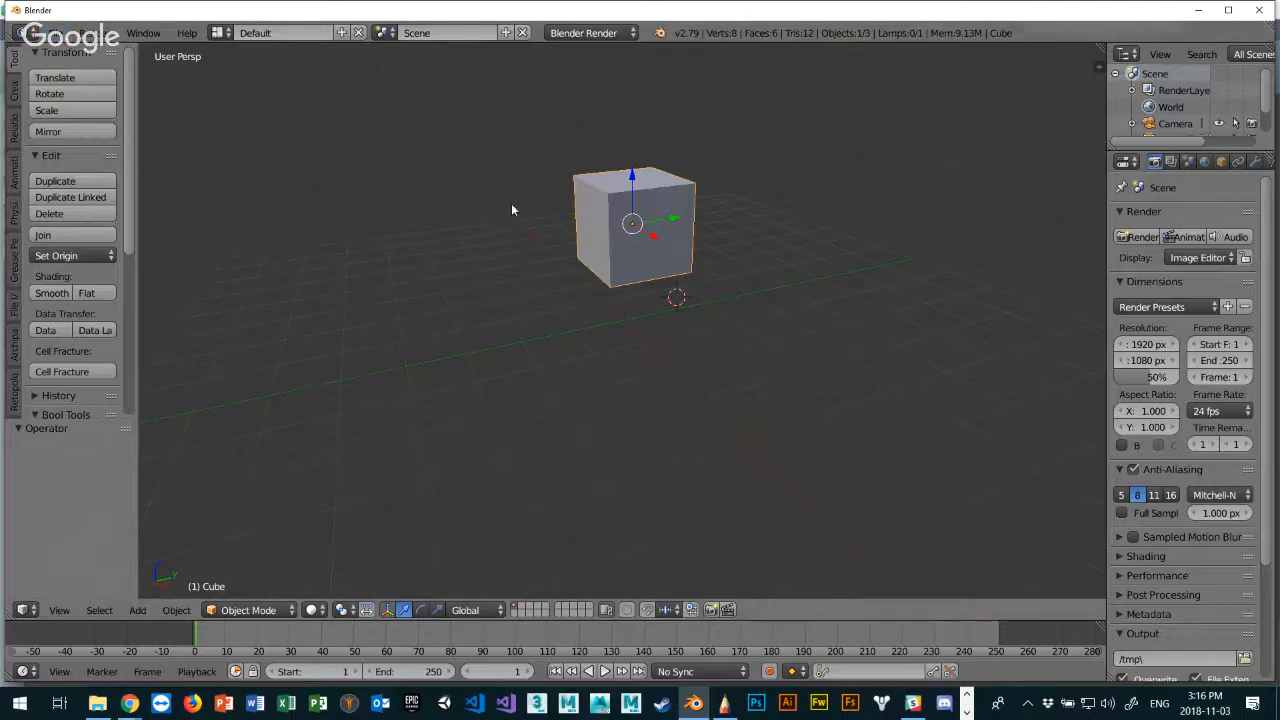
Reload the start-up file to reset the scene, and practise selecting the camera, cube and lamp in turn.
key("ctrl+n")
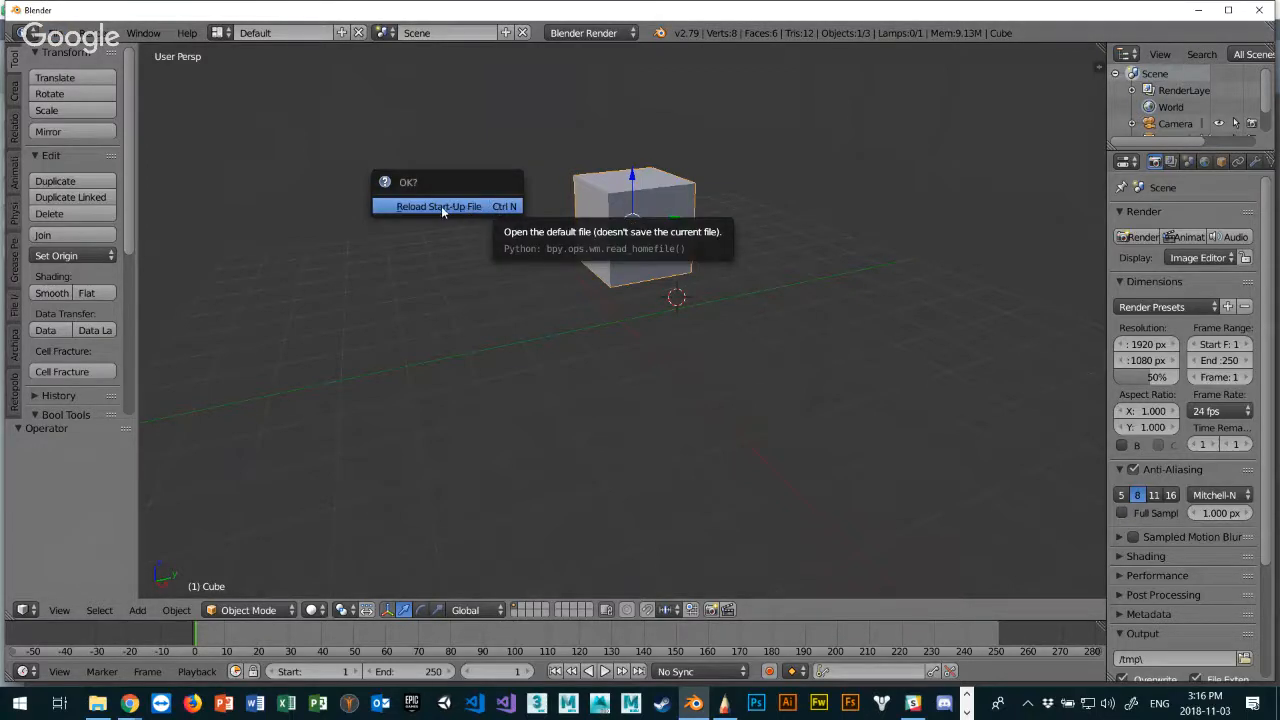
left_click(454, 205)
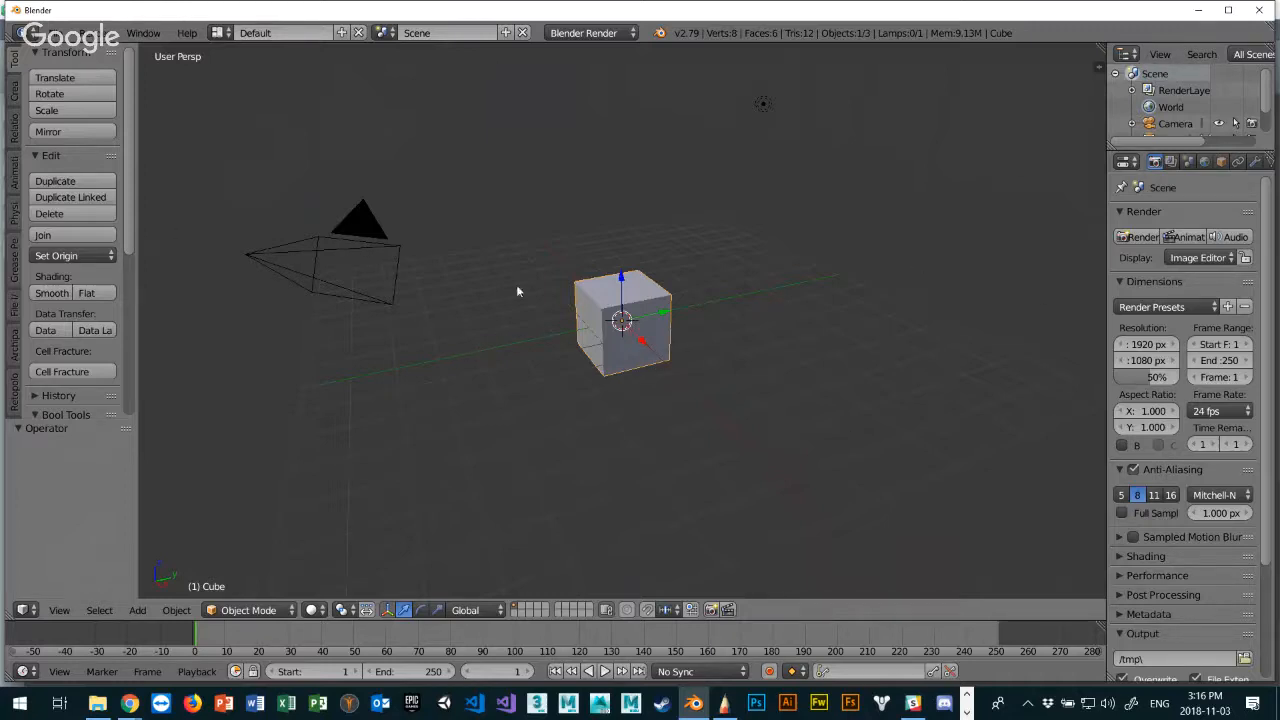
right_click(374, 220)
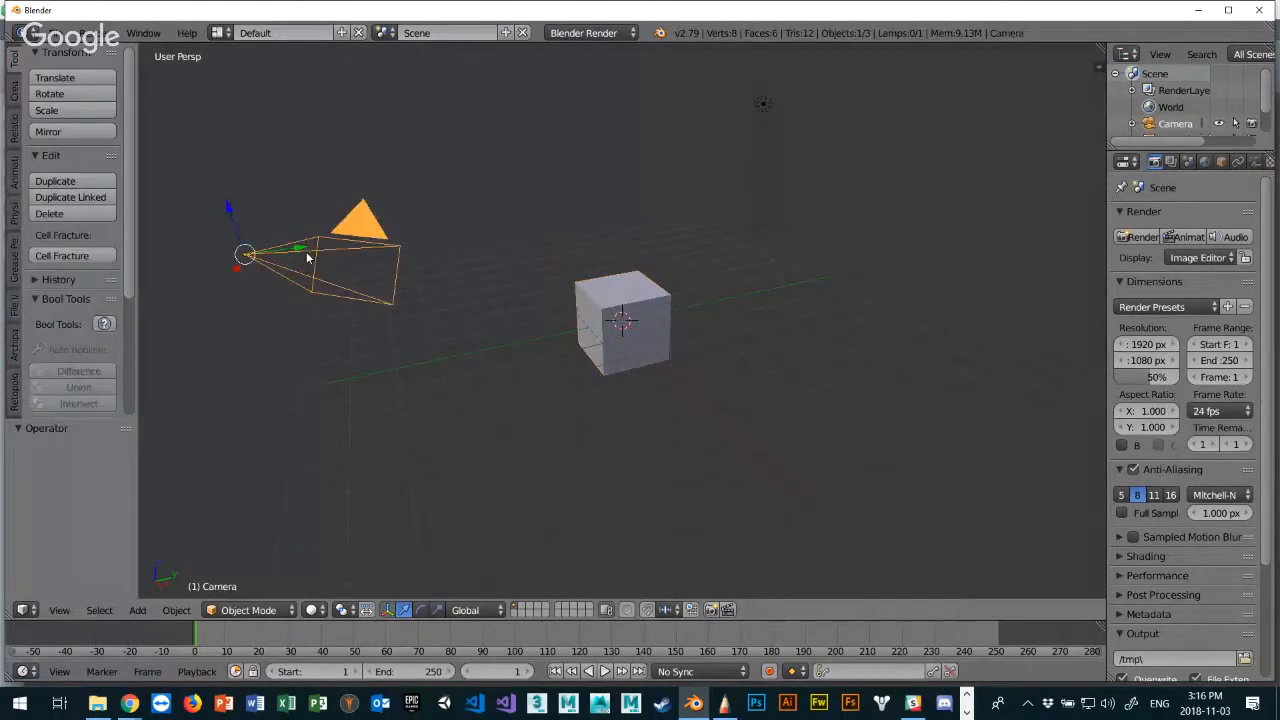
right_click(600, 318)
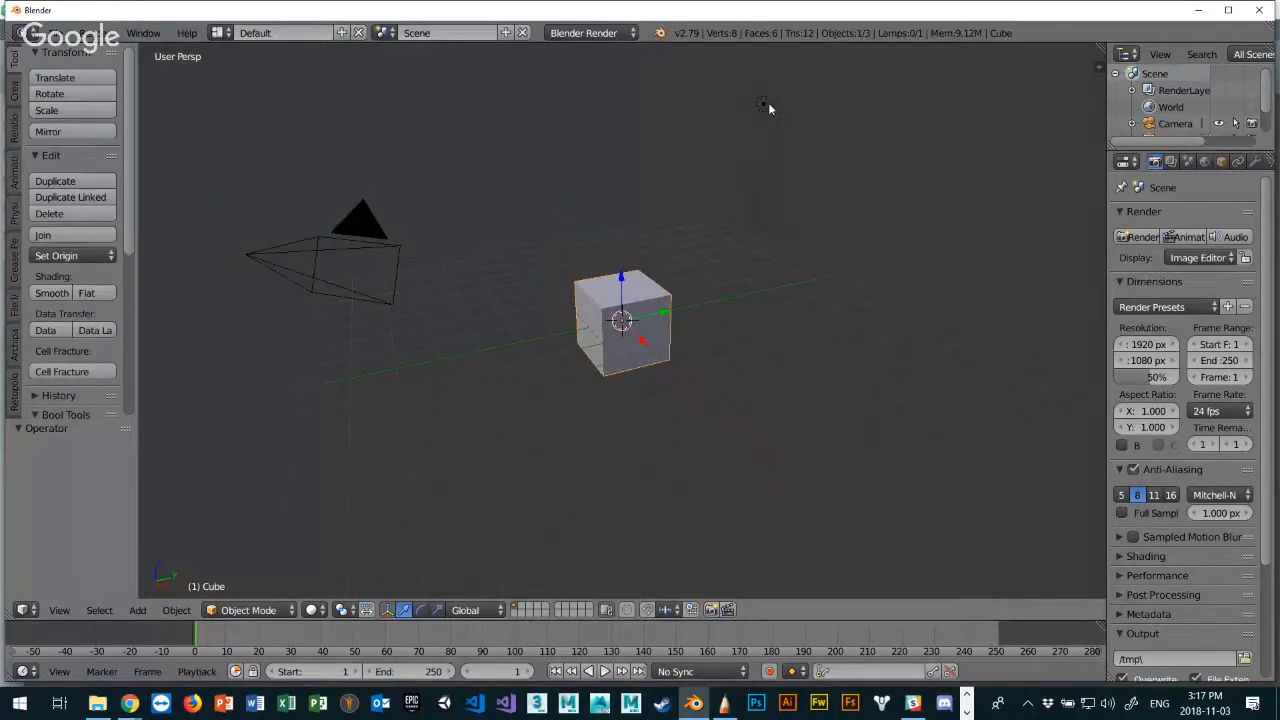
right_click(765, 104)
right_click(613, 295)
right_click(313, 258)
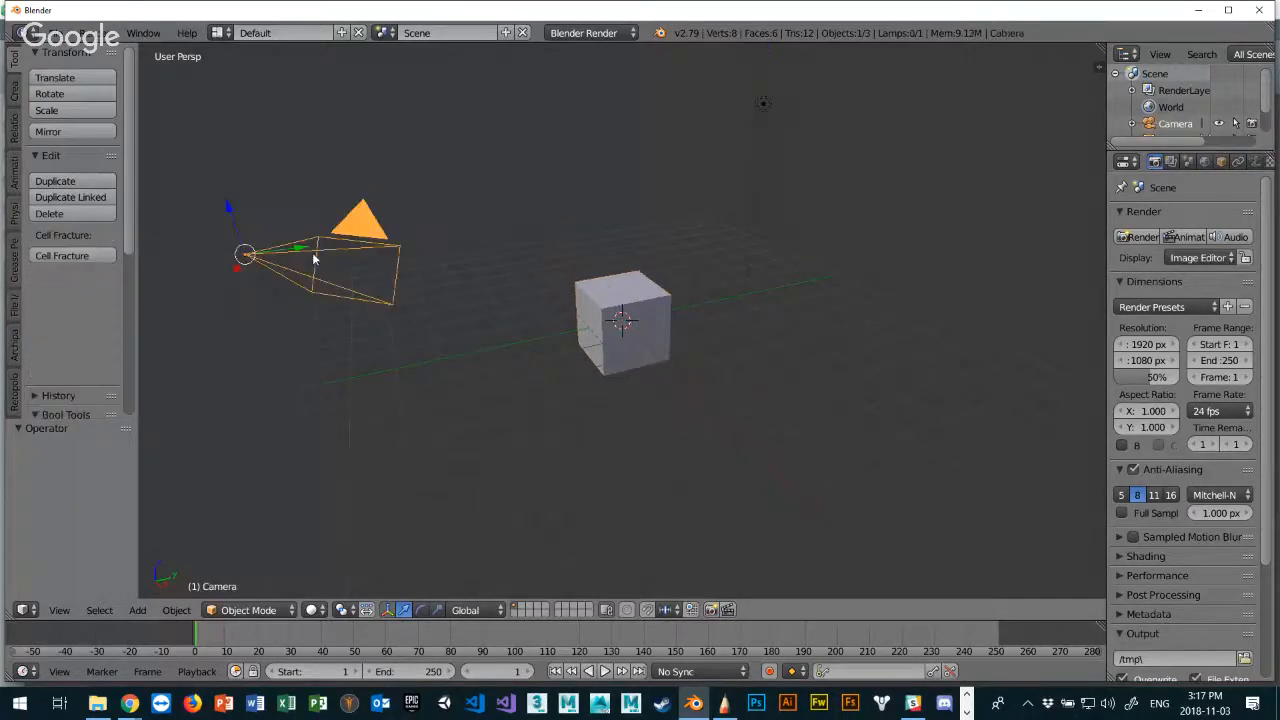
right_click(612, 308)
right_click(763, 106)
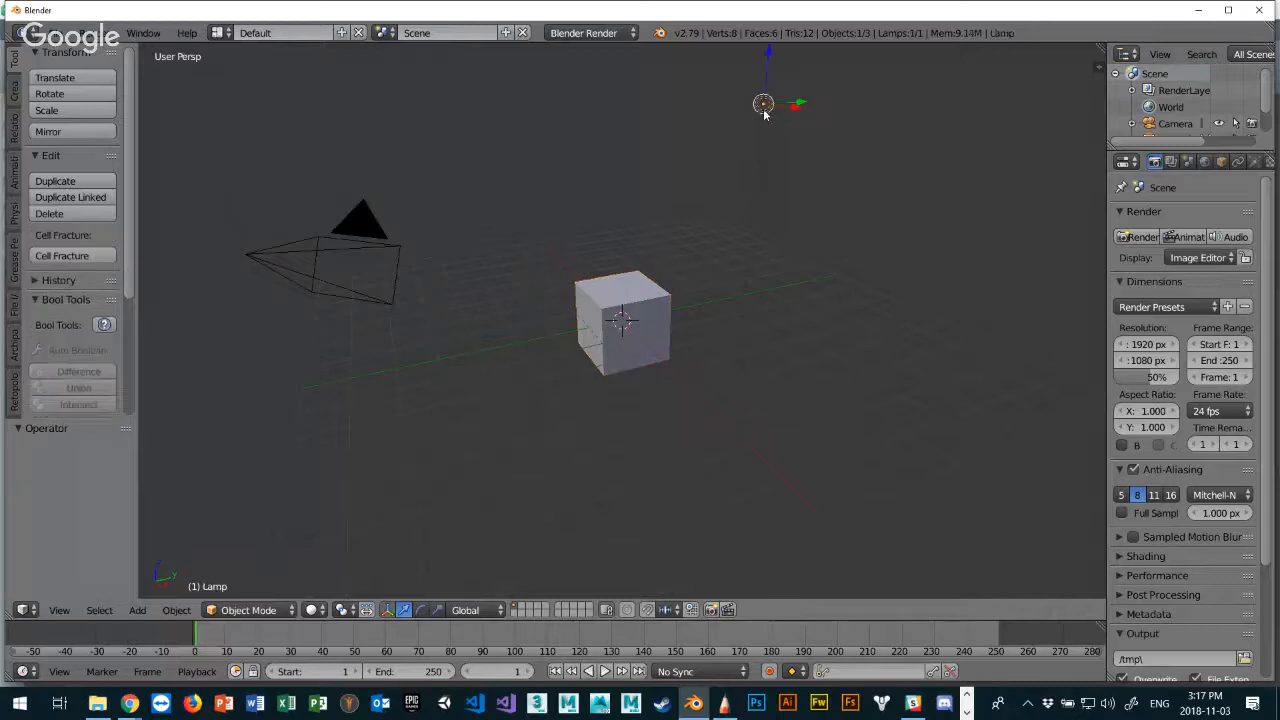
right_click(338, 254)
right_click(612, 318)
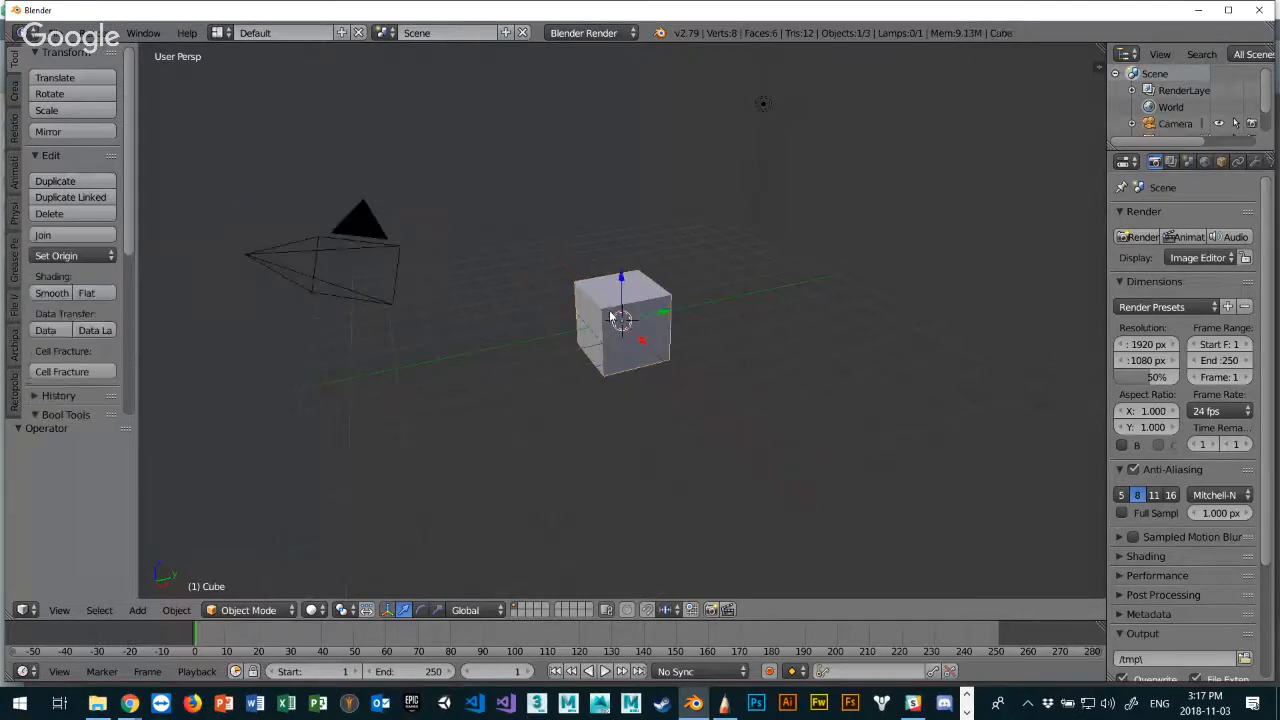
Place the 3D cursor in empty space beside the cube, and reset the scene by reloading the start-up file.
left_click(364, 347)
key("shift+s")
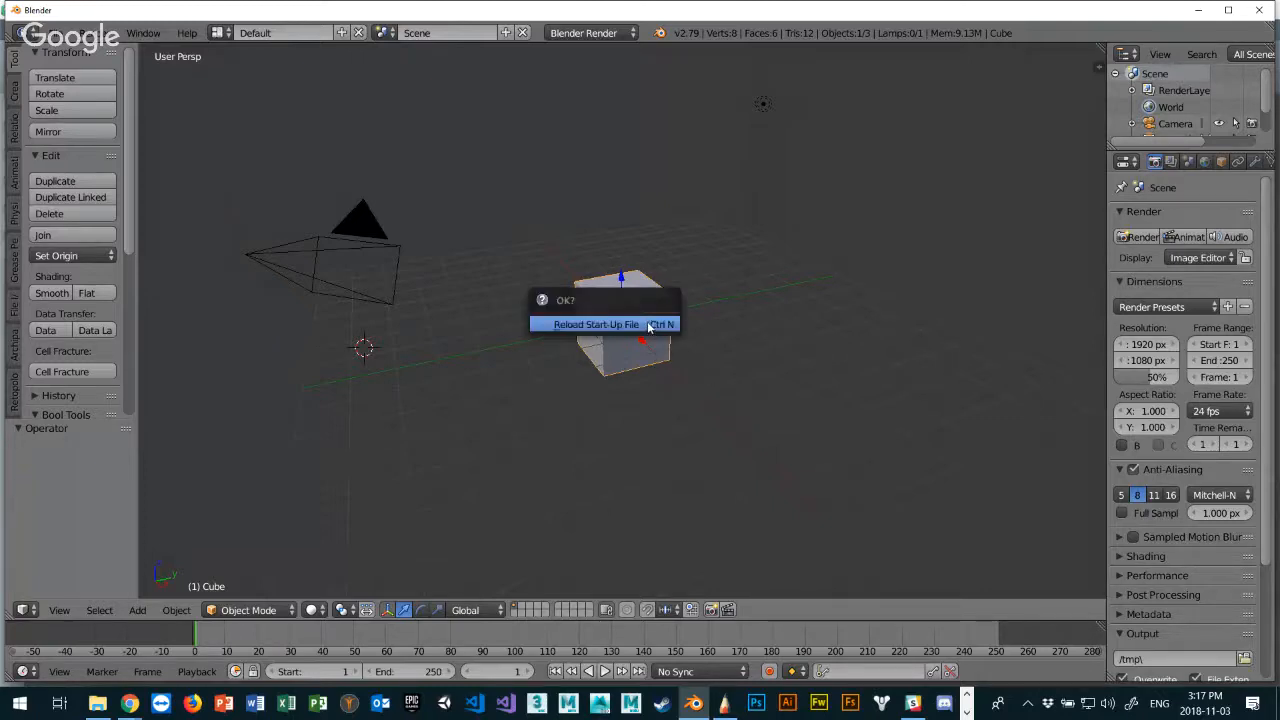
left_click(650, 325)
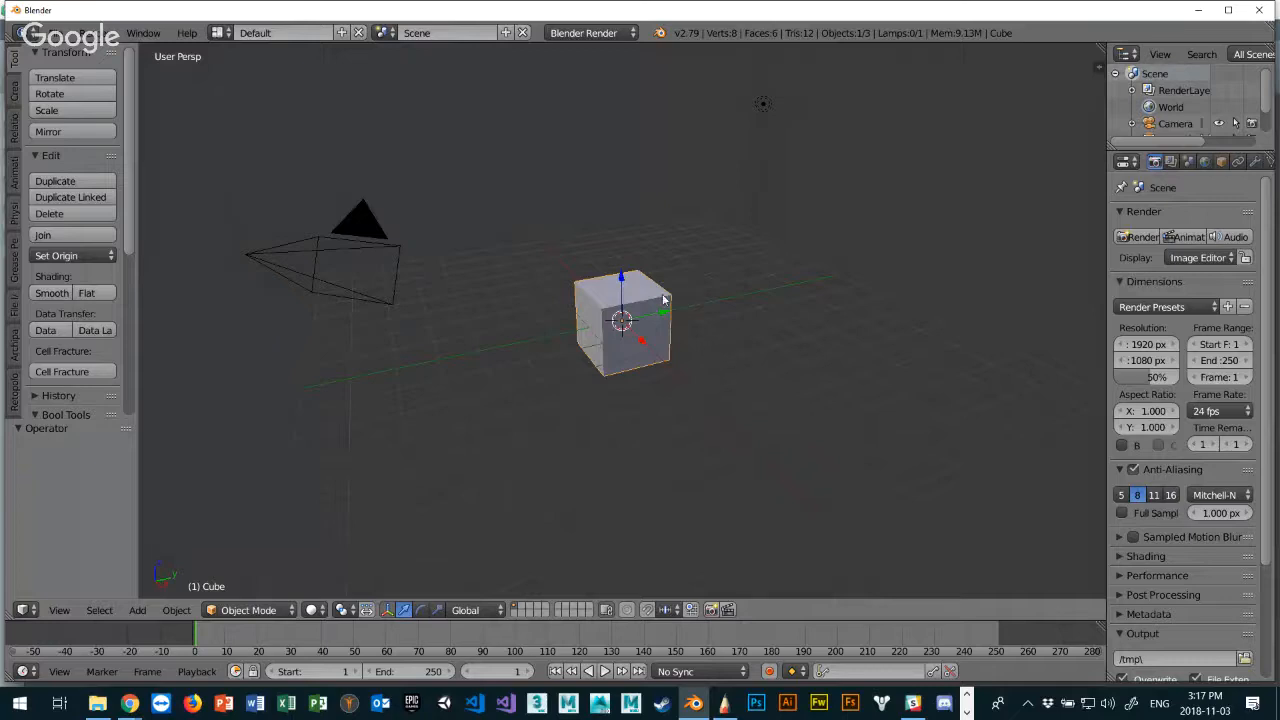
Grab the default cube and move it up about 0.7 units along the Z axis.
scroll(620, 318, "up", 3)
scroll(620, 318, "down", 2)
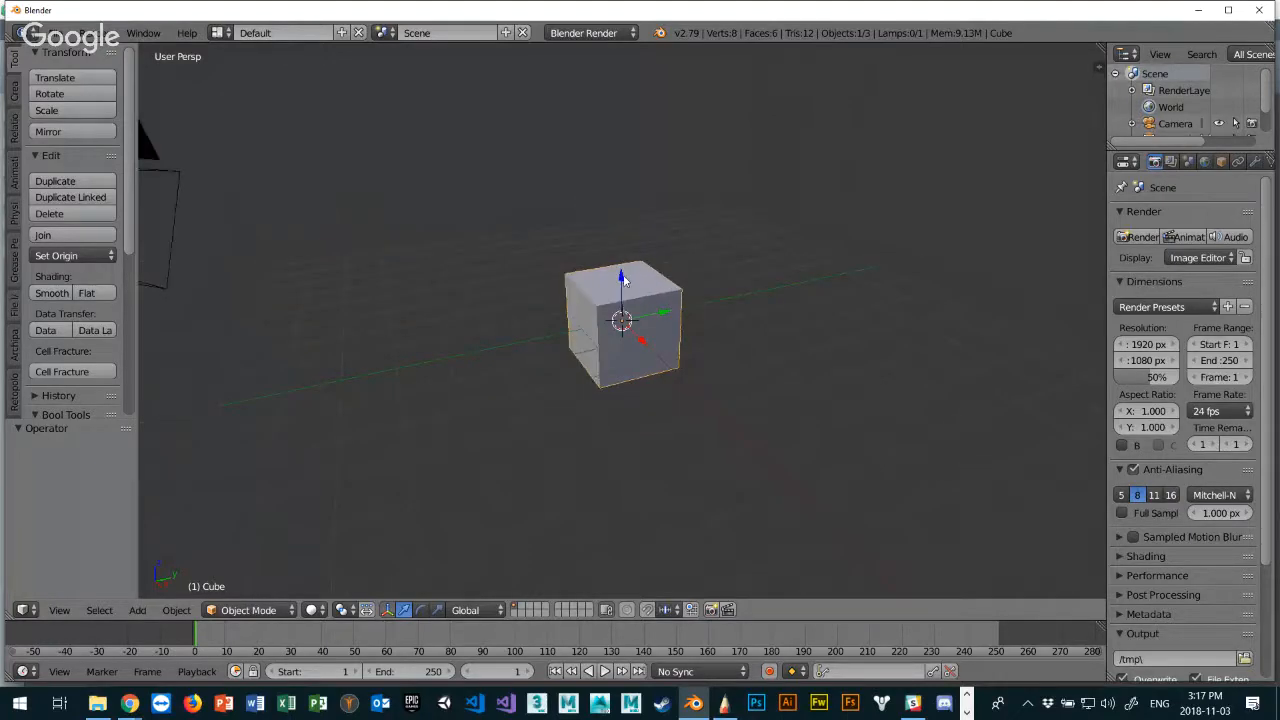
key("g")
key("z")
left_click(621, 261)
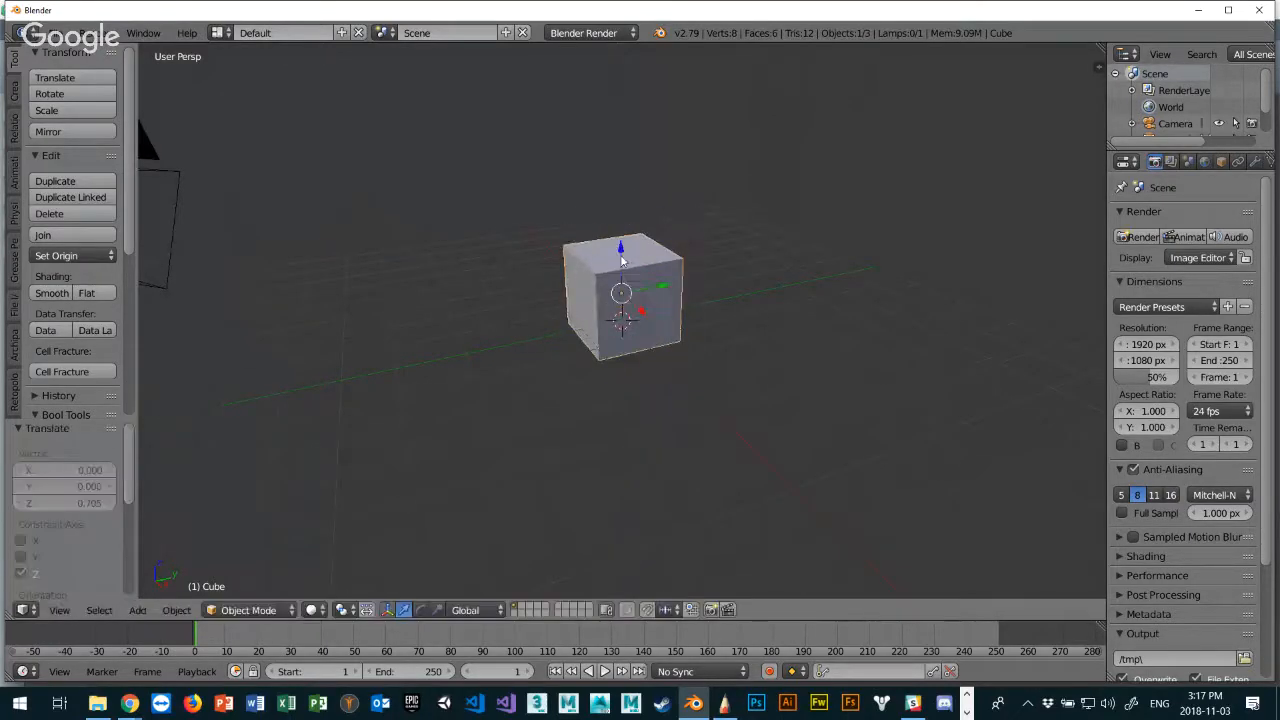
scroll(720, 290, "down", 2)
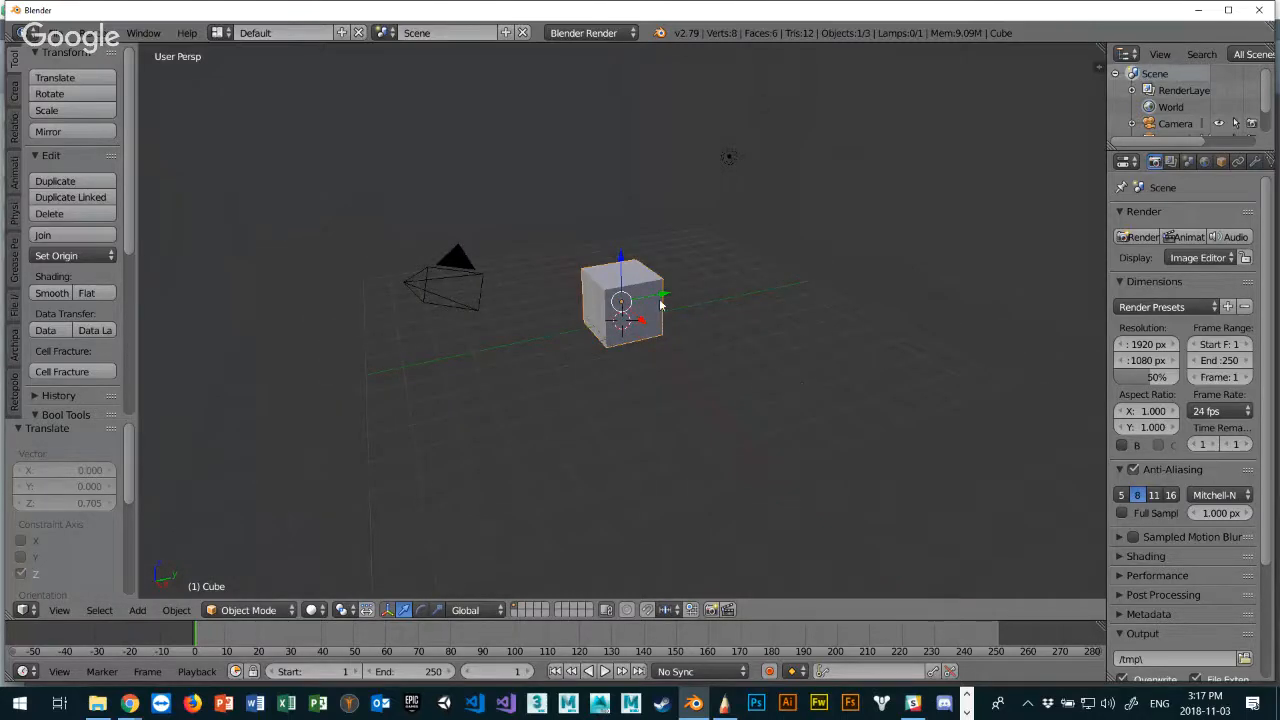
Examine the raised cube from several sides, both near and far.
middle_click_drag(741, 345, 702, 346)
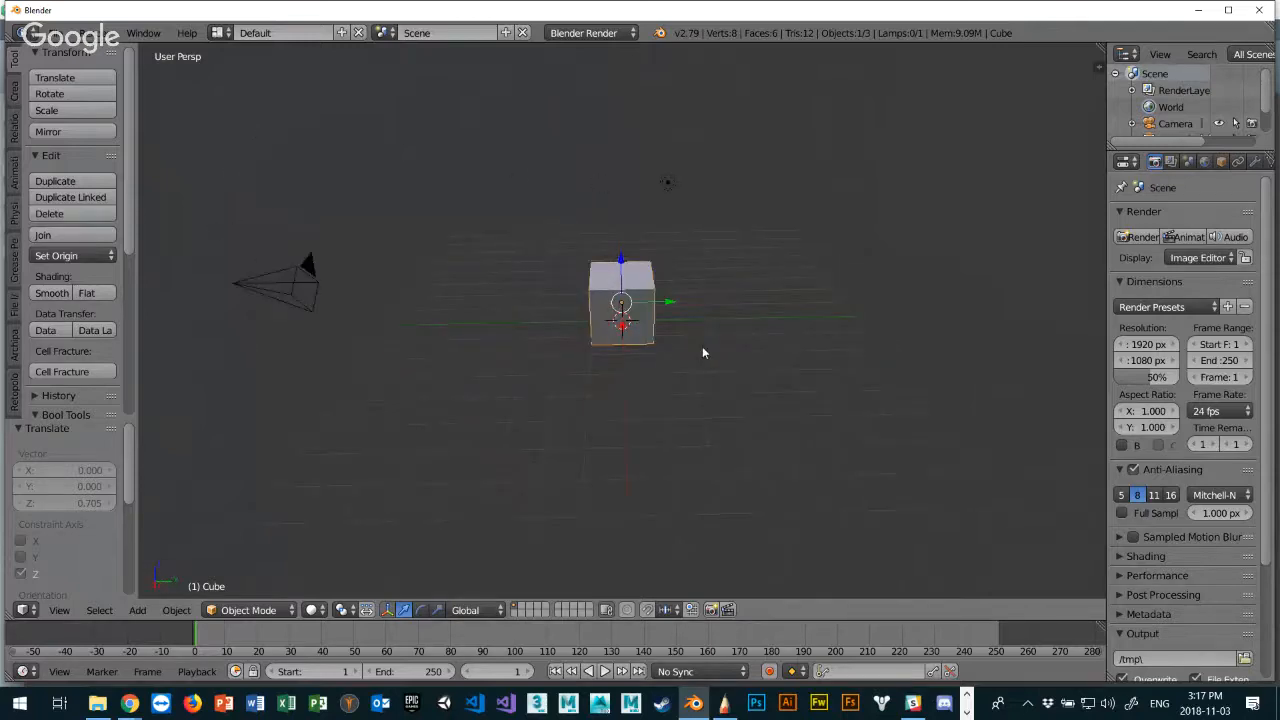
scroll(657, 323, "up", 3)
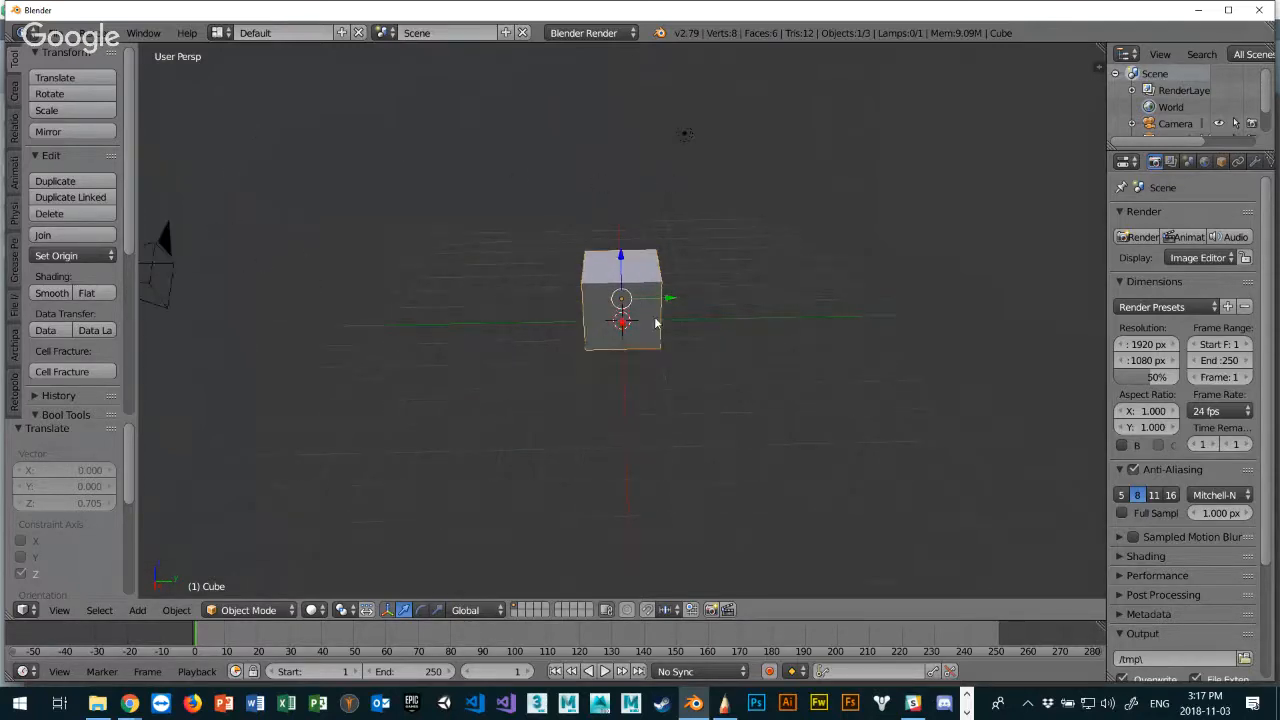
scroll(655, 325, "down", 3)
middle_click_drag(668, 317, 756, 359)
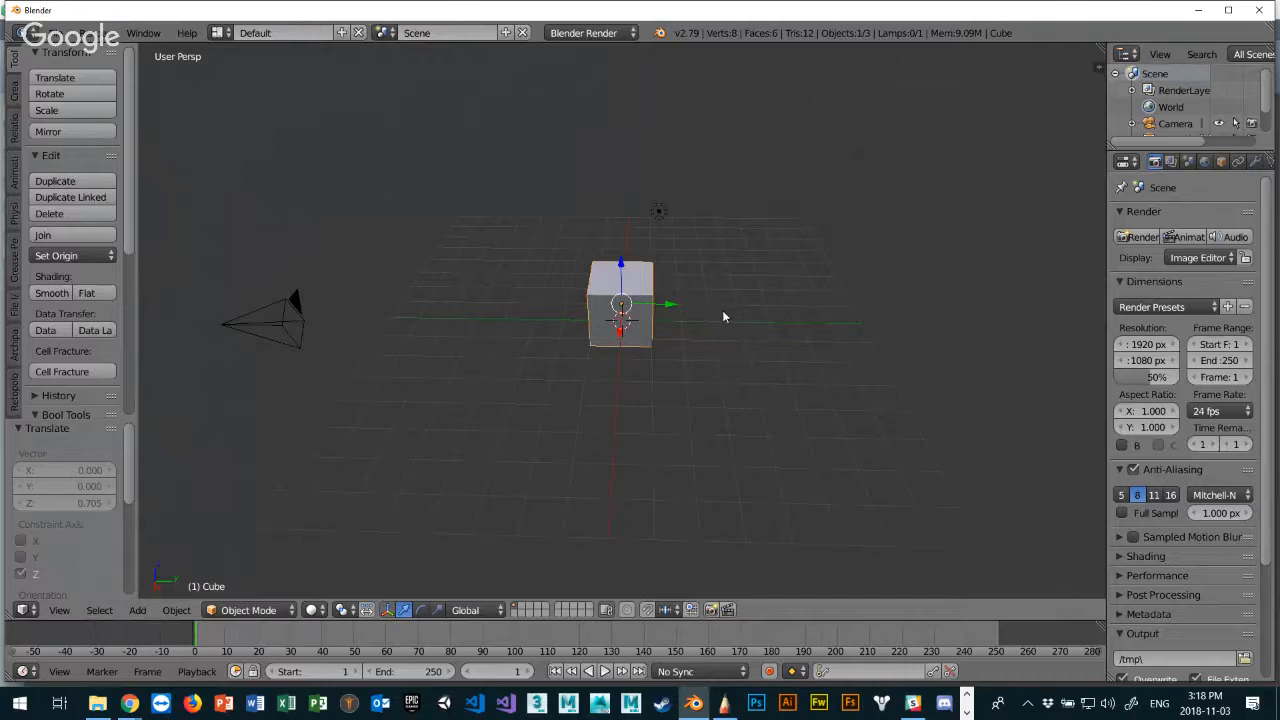
middle_click_drag(724, 317, 580, 314)
scroll(710, 230, "up", 5)
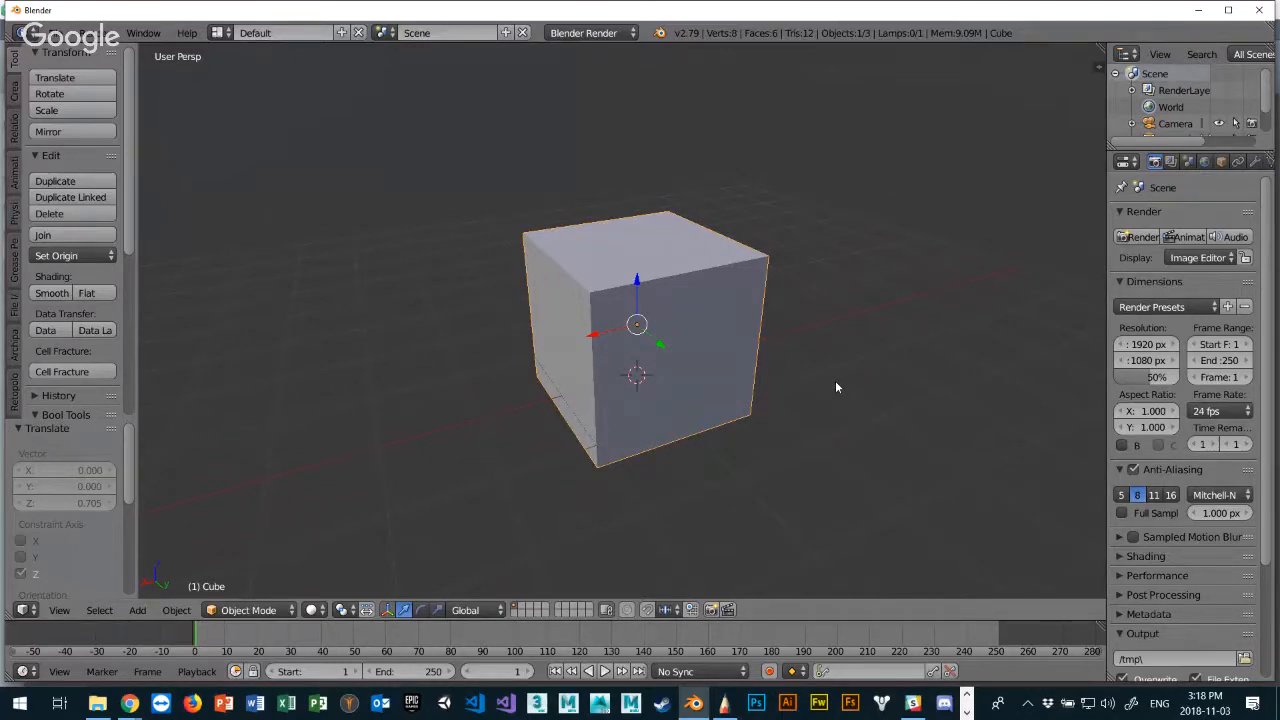
scroll(664, 384, "down", 5)
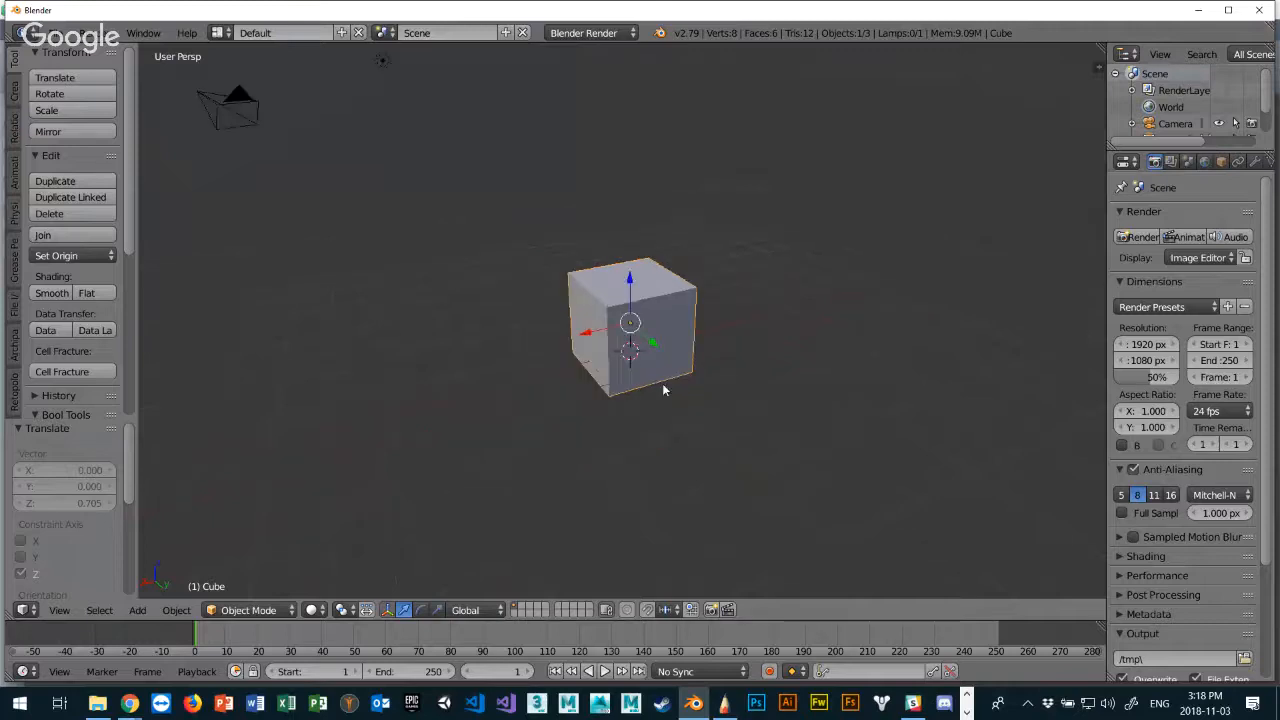
scroll(650, 378, "up", 5)
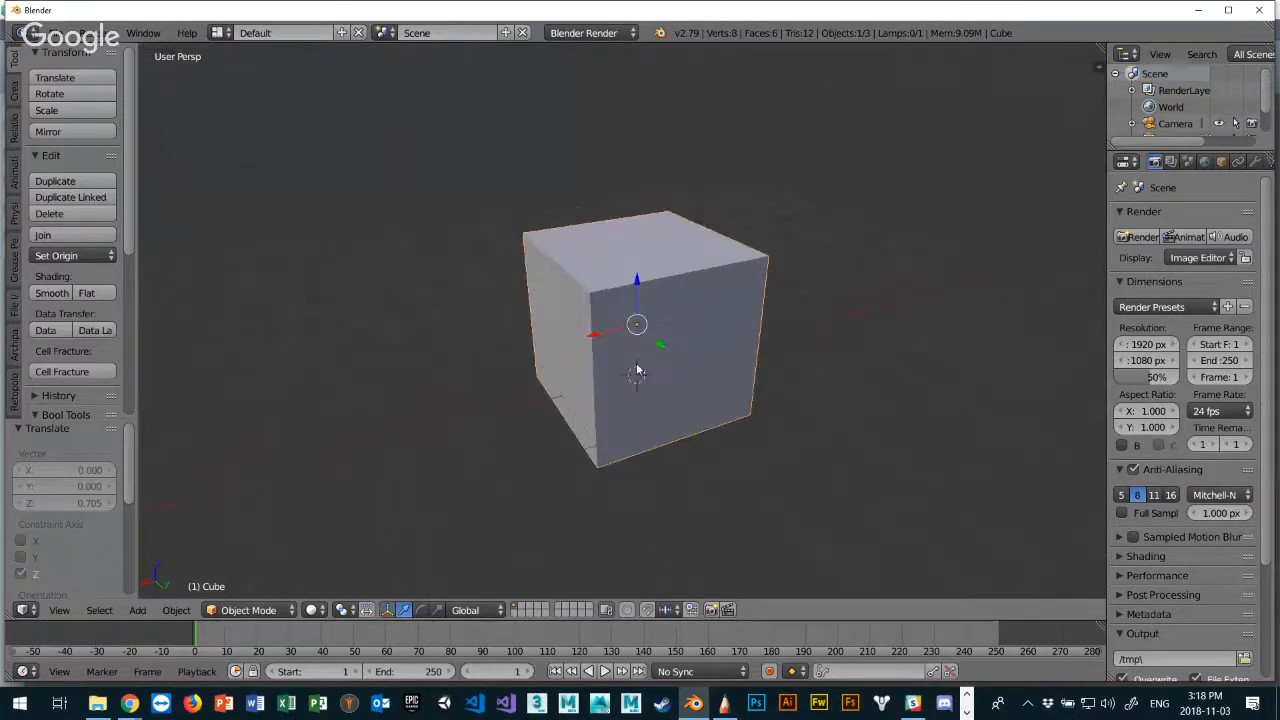
mouse_move(537, 346)
middle_mouse_down()
mouse_move(657, 357)
mouse_move(514, 357)
mouse_move(608, 350)
mouse_move(516, 360)
mouse_move(675, 372)
mouse_move(515, 334)
mouse_move(642, 341)
mouse_move(714, 323)
mouse_move(423, 317)
mouse_move(650, 355)
mouse_move(565, 366)
mouse_move(532, 346)
middle_mouse_up()
right_click(533, 348)
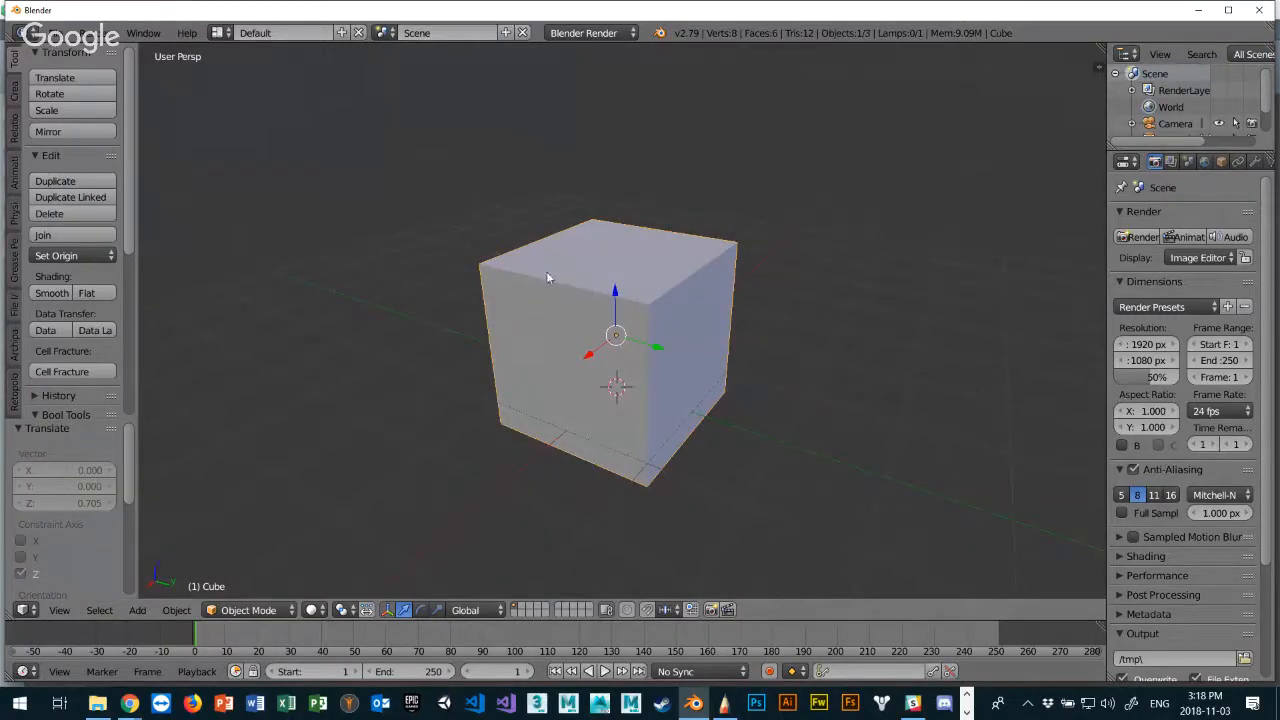
middle_click_drag(680, 393, 625, 380)
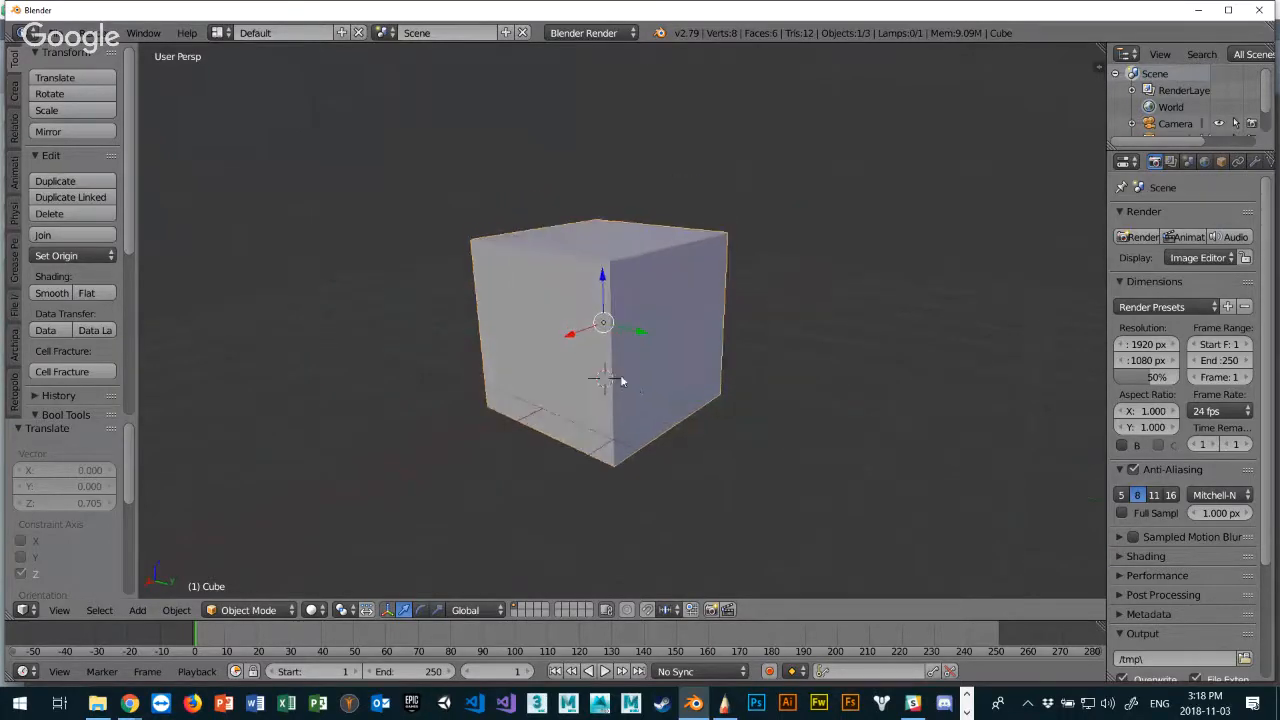
Reposition the 3D cursor at several spots around the cube, finishing in empty space to its upper left.
left_click(464, 173)
left_click(316, 249)
left_click(898, 153)
left_click(1046, 200)
left_click(701, 112)
Add a second cube mesh at the 3D cursor, at about X 2.04, Y -3.64, Z 2.45.
left_click(136, 614)
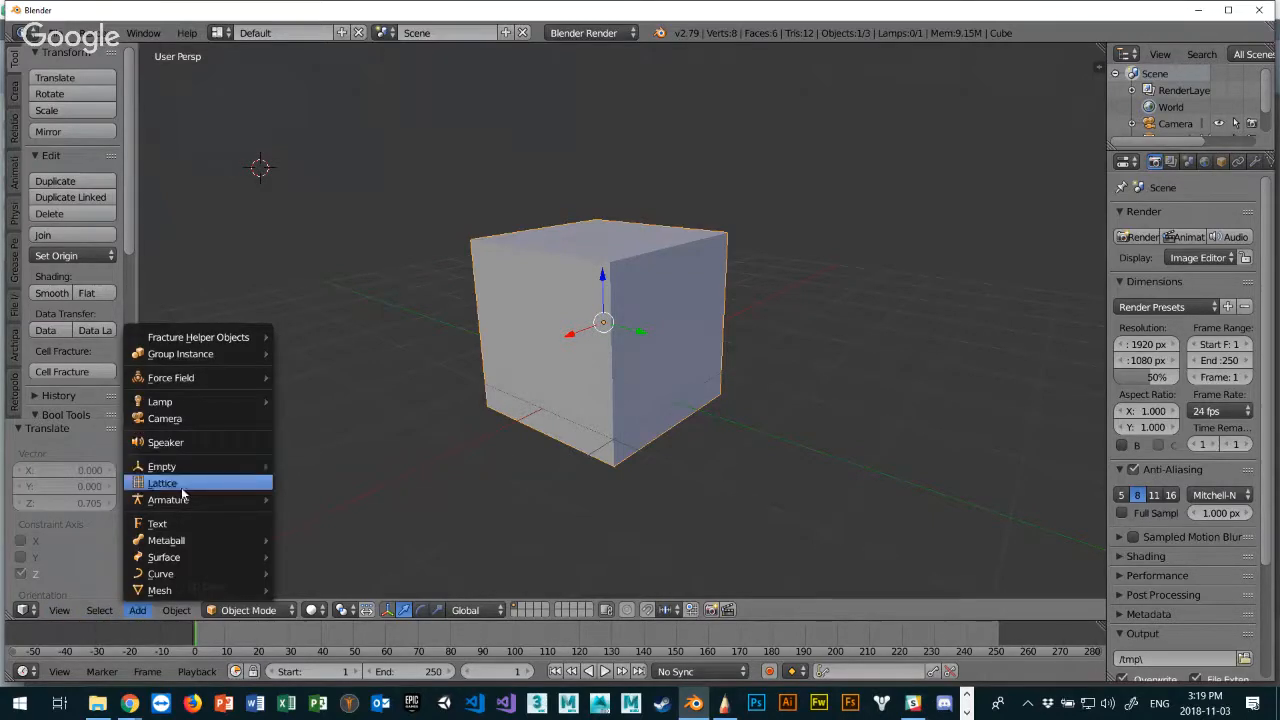
mouse_move(187, 541)
mouse_move(185, 591)
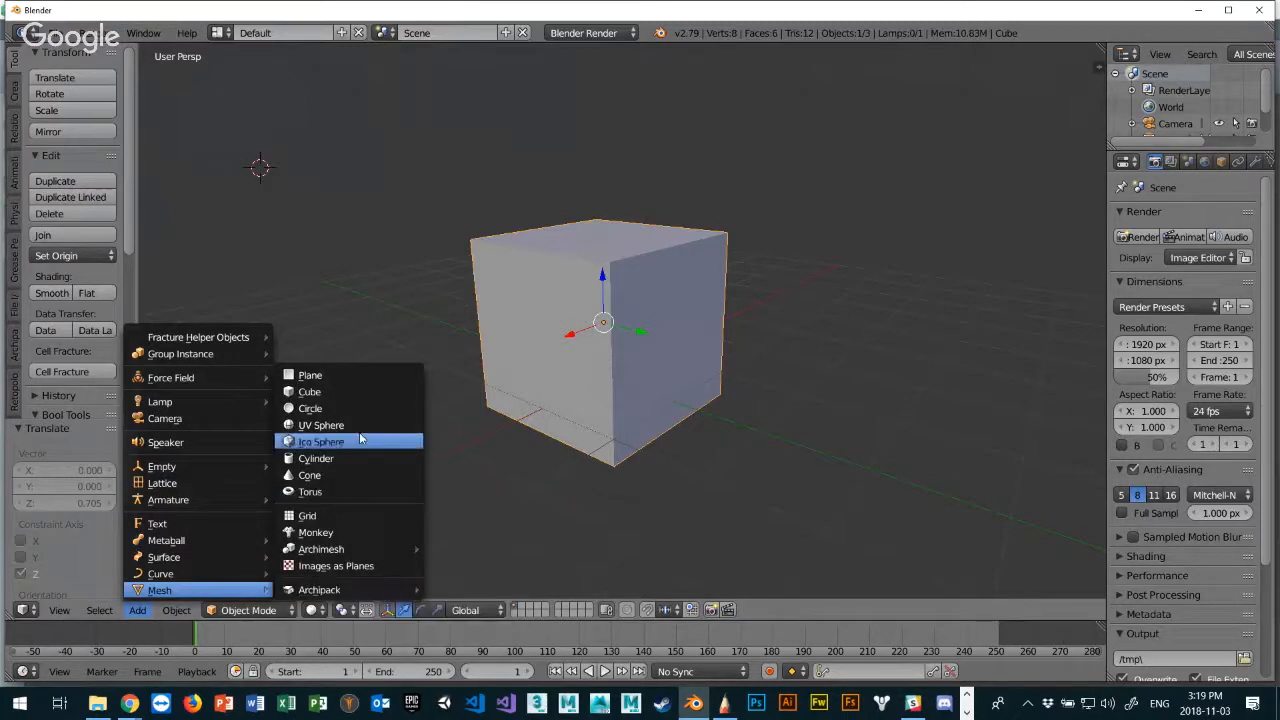
left_click(285, 391)
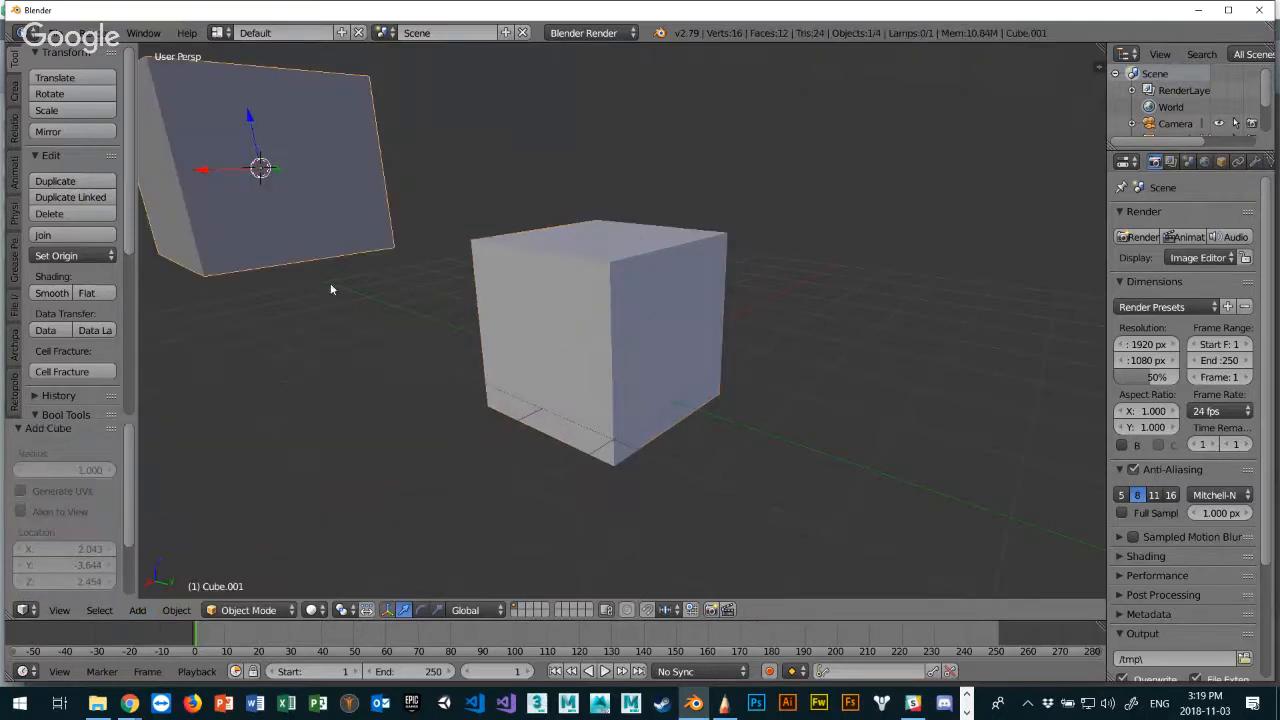
Place the 3D cursor near the lamp and add a plane mesh there, at about X -0.38, Y 1.18, Z 4.98.
middle_click_drag(303, 437, 569, 372)
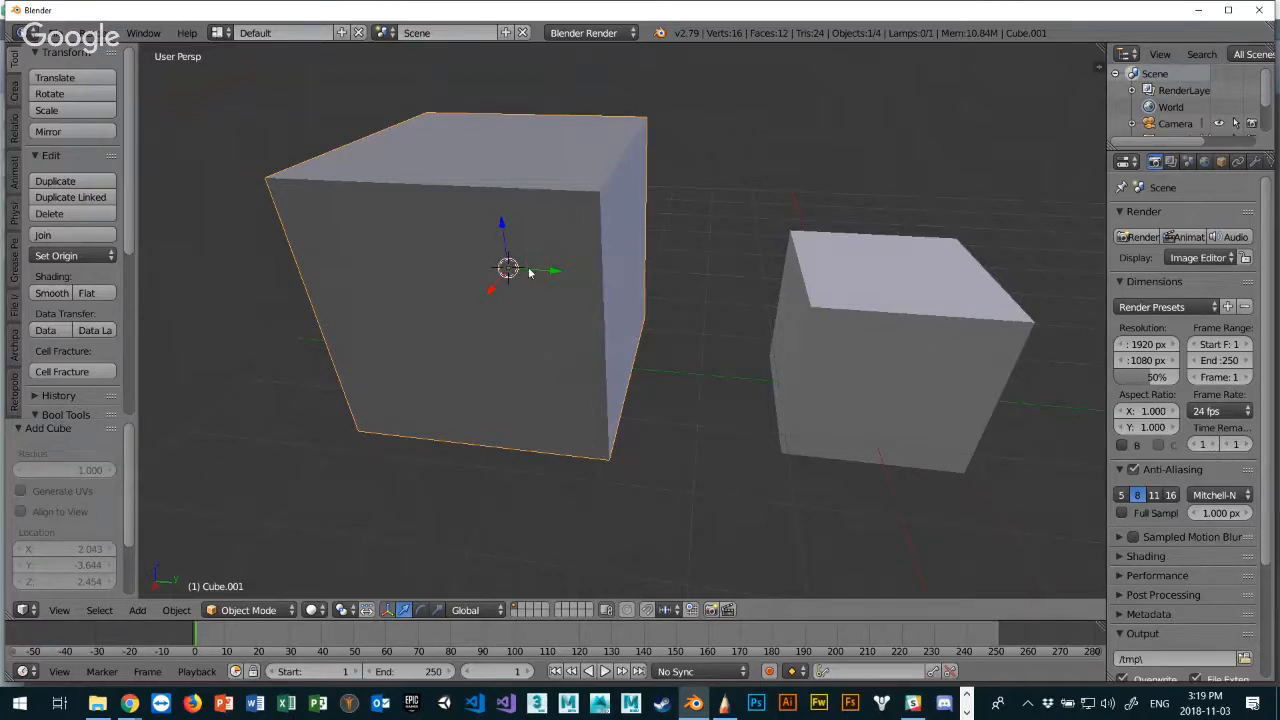
scroll(915, 340, "down", 4)
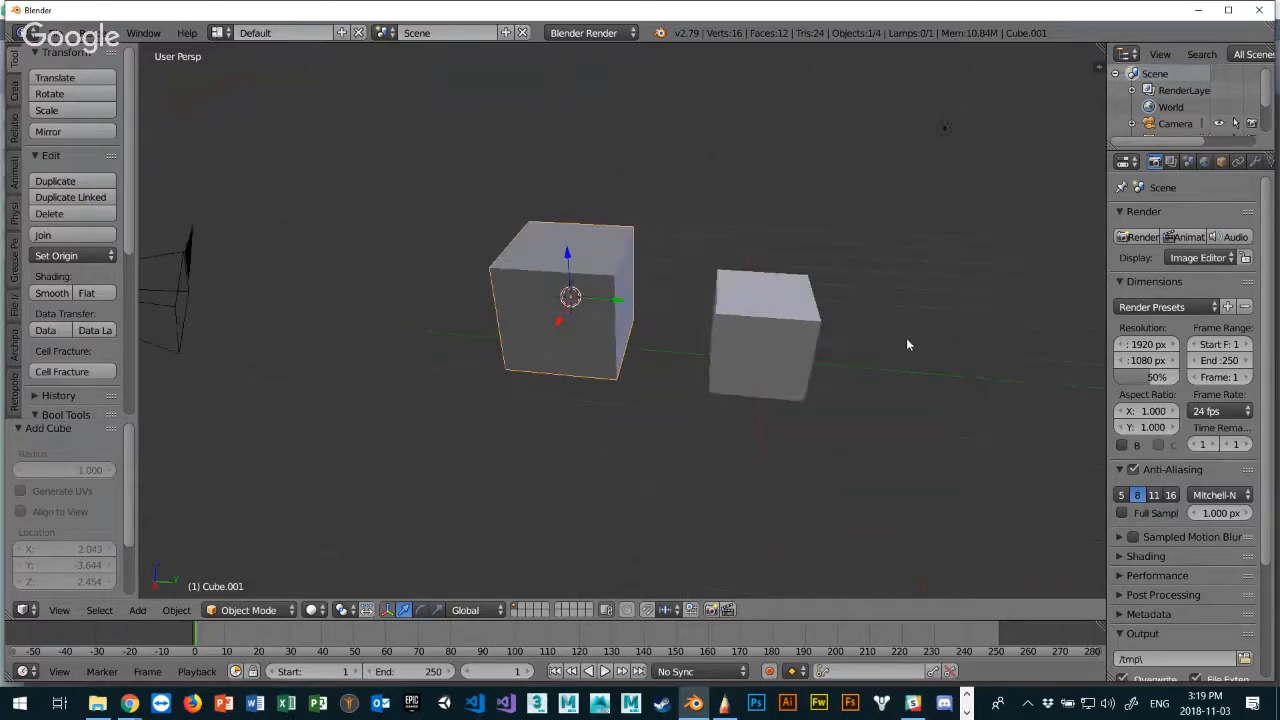
left_click(853, 128)
left_click(140, 610)
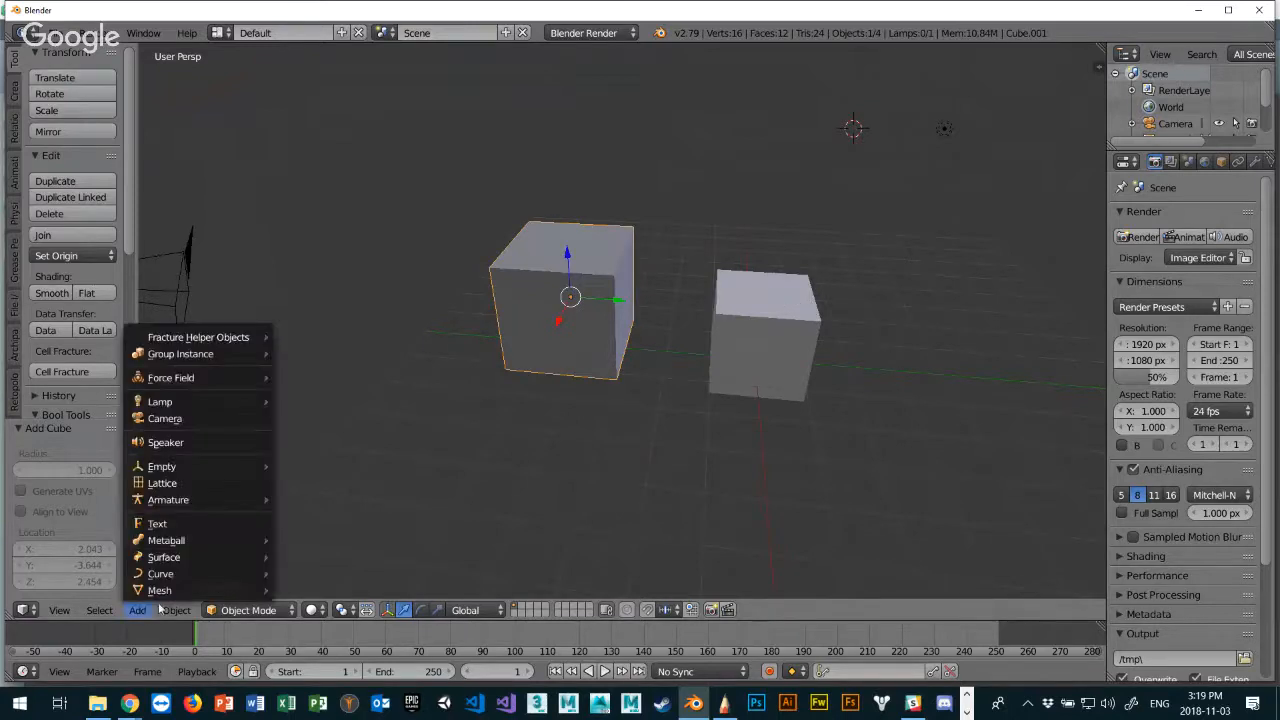
mouse_move(160, 590)
mouse_move(315, 592)
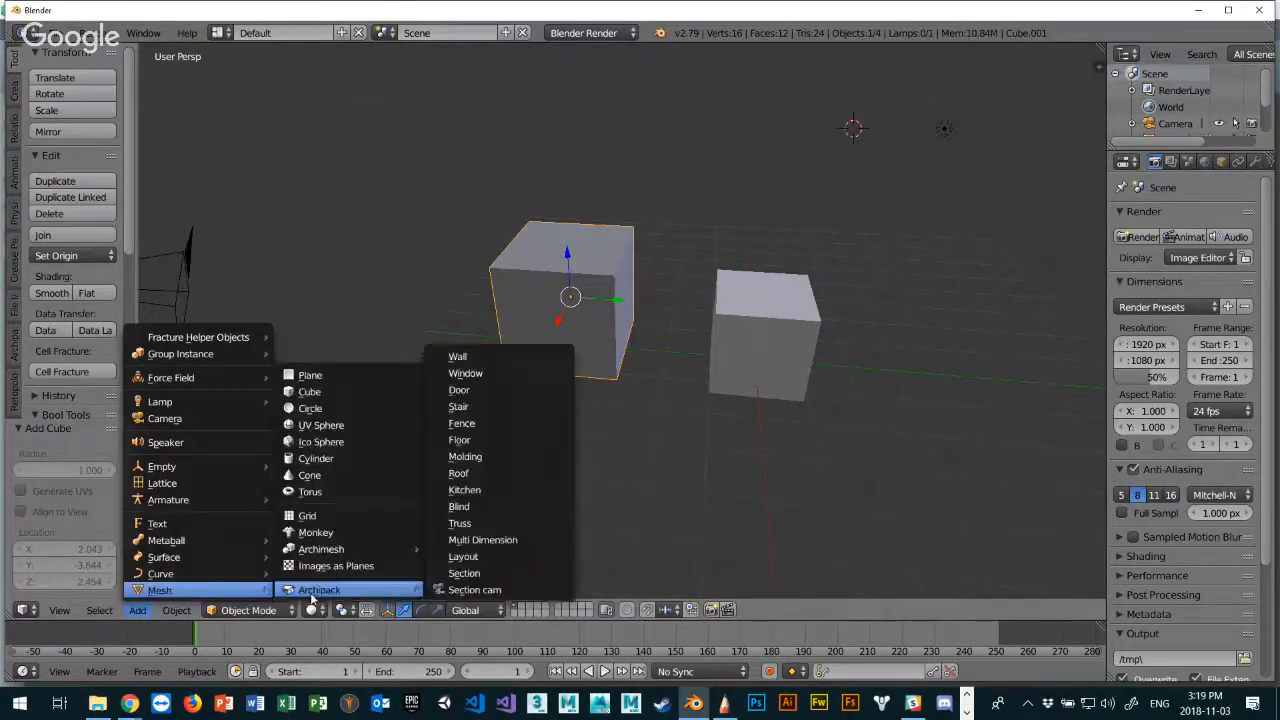
left_click(310, 375)
Place the 3D cursor to the upper left of the second cube and add a UV sphere mesh there.
mouse_move(828, 228)
middle_mouse_down()
mouse_move(800, 229)
mouse_move(760, 186)
mouse_move(743, 226)
mouse_move(695, 244)
mouse_move(597, 247)
mouse_move(820, 218)
middle_mouse_up()
left_click(319, 133)
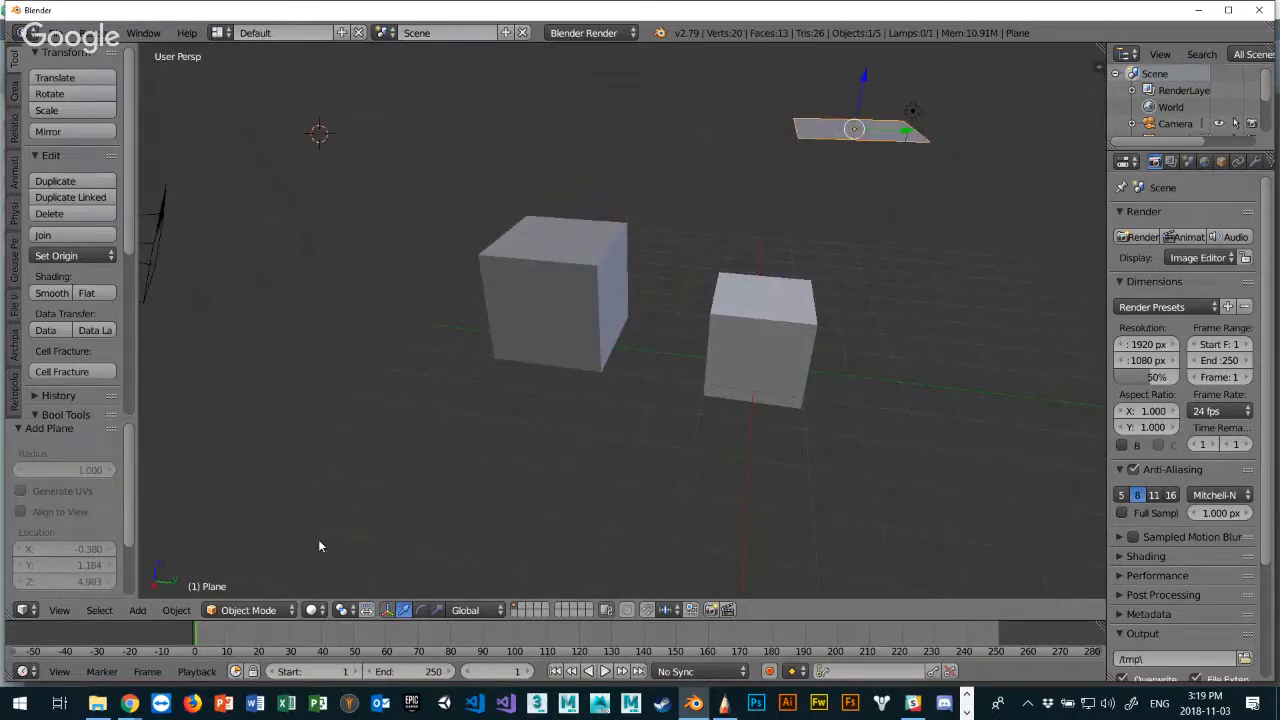
left_click(139, 611)
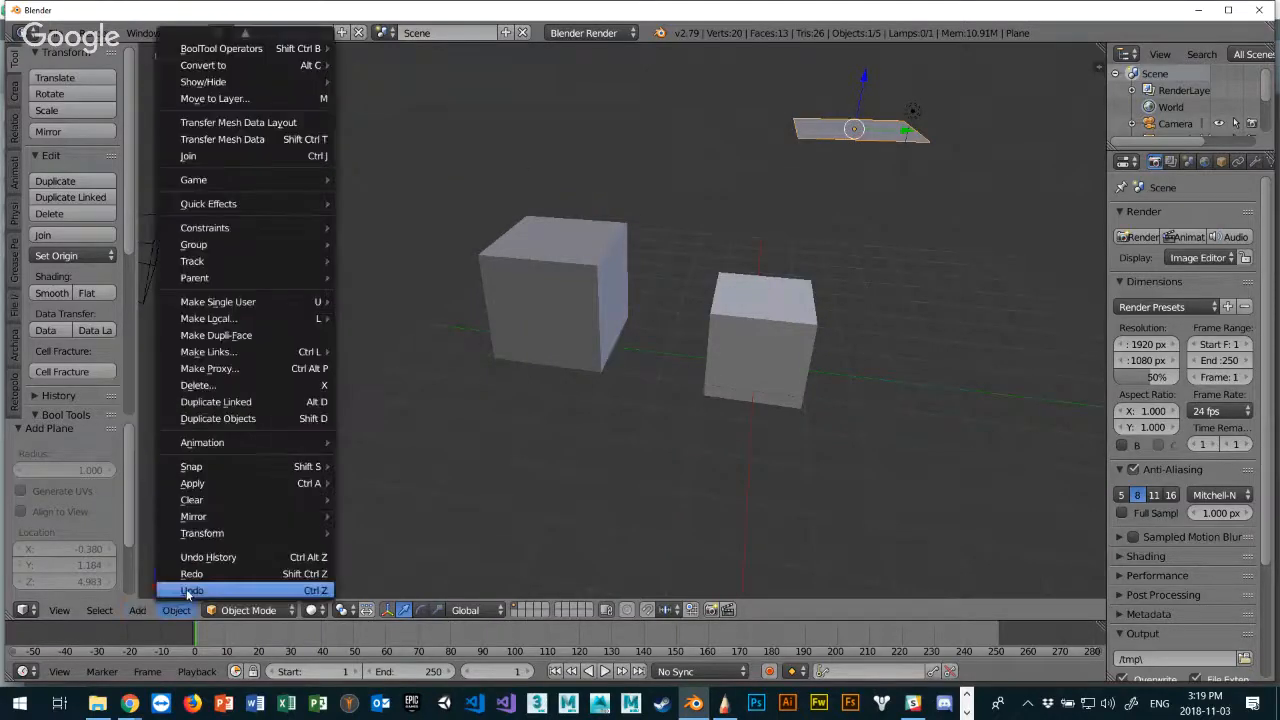
mouse_move(172, 592)
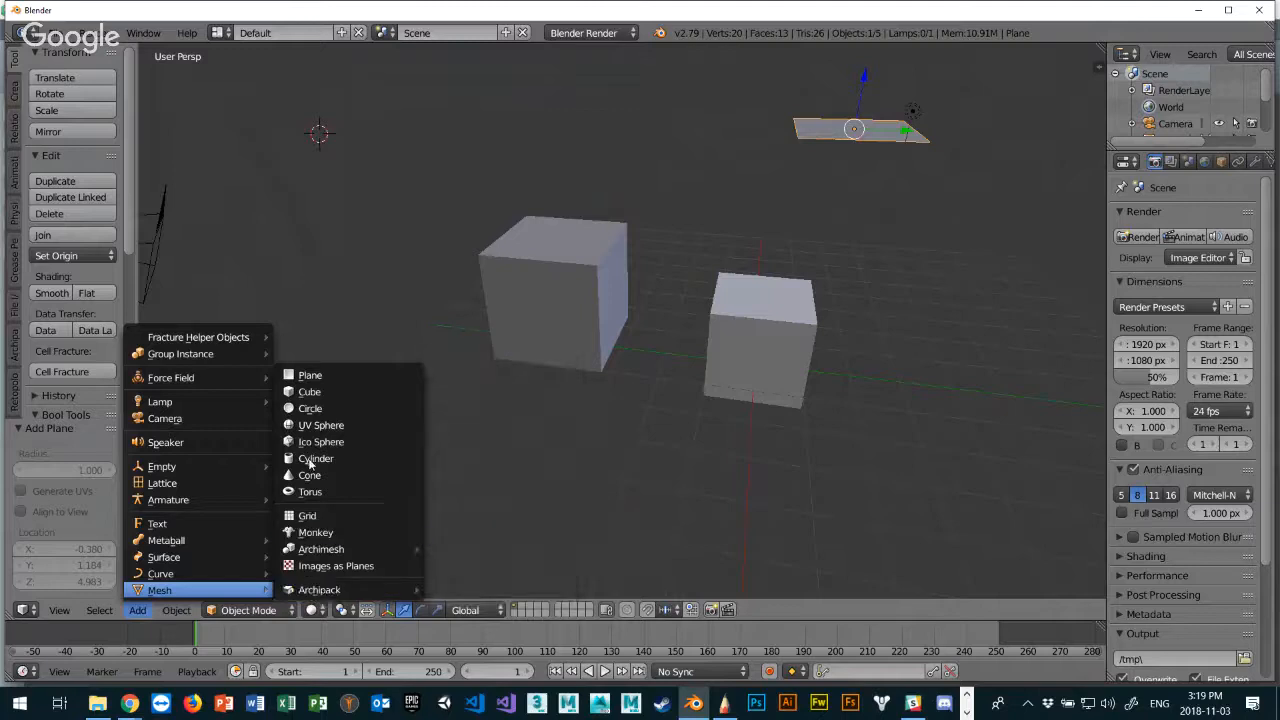
left_click(321, 426)
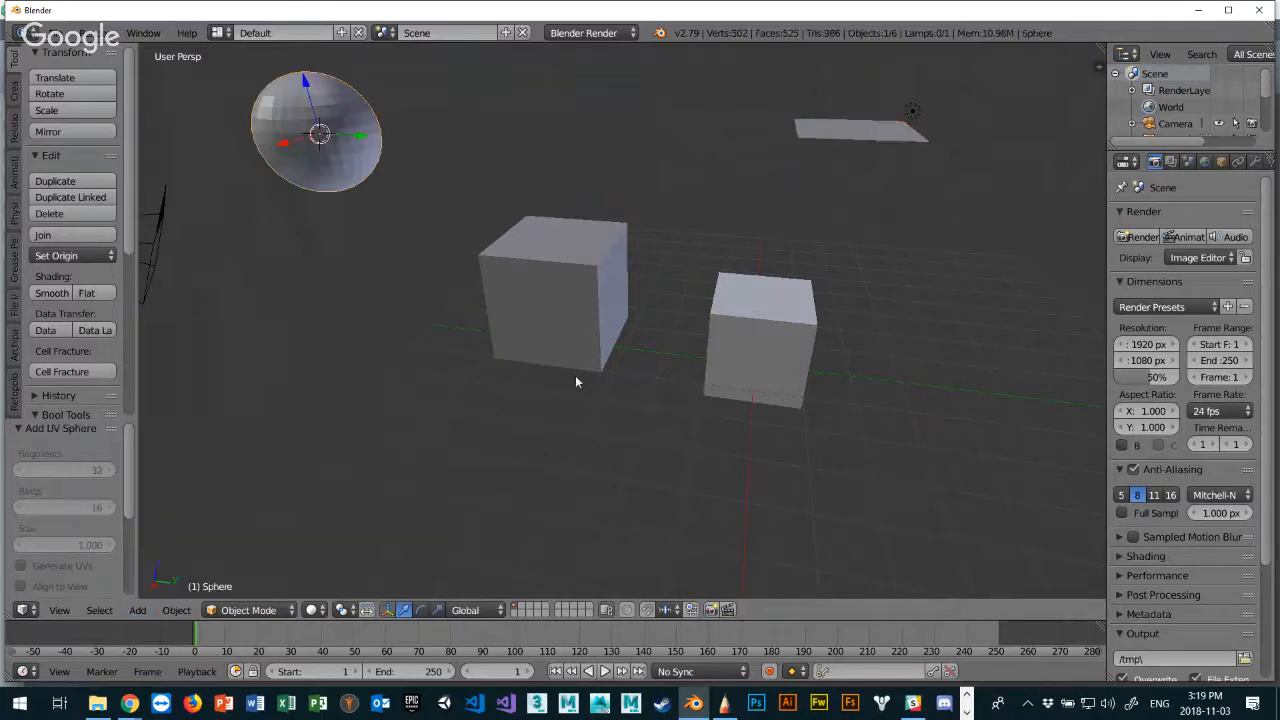
mouse_move(576, 382)
middle_mouse_down()
mouse_move(489, 414)
mouse_move(454, 370)
mouse_move(286, 354)
mouse_move(380, 382)
mouse_move(553, 382)
middle_mouse_up()
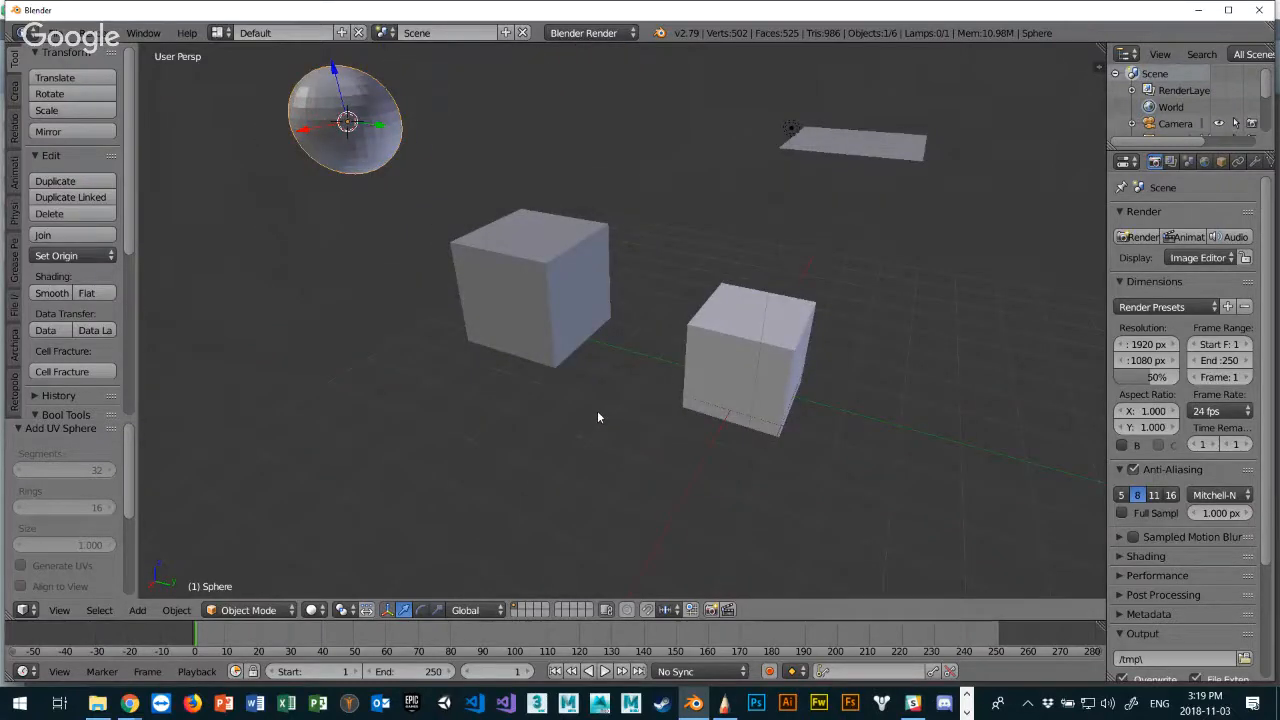
key("ctrl+z")
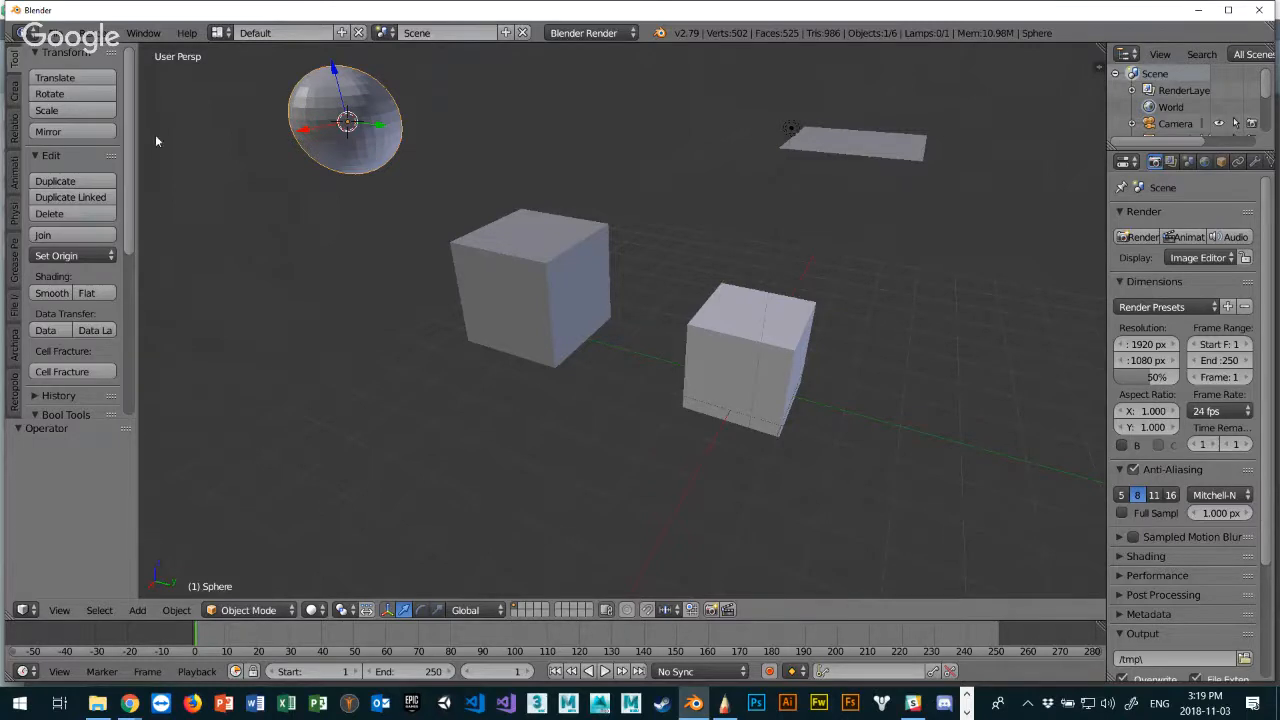
left_click(99, 610)
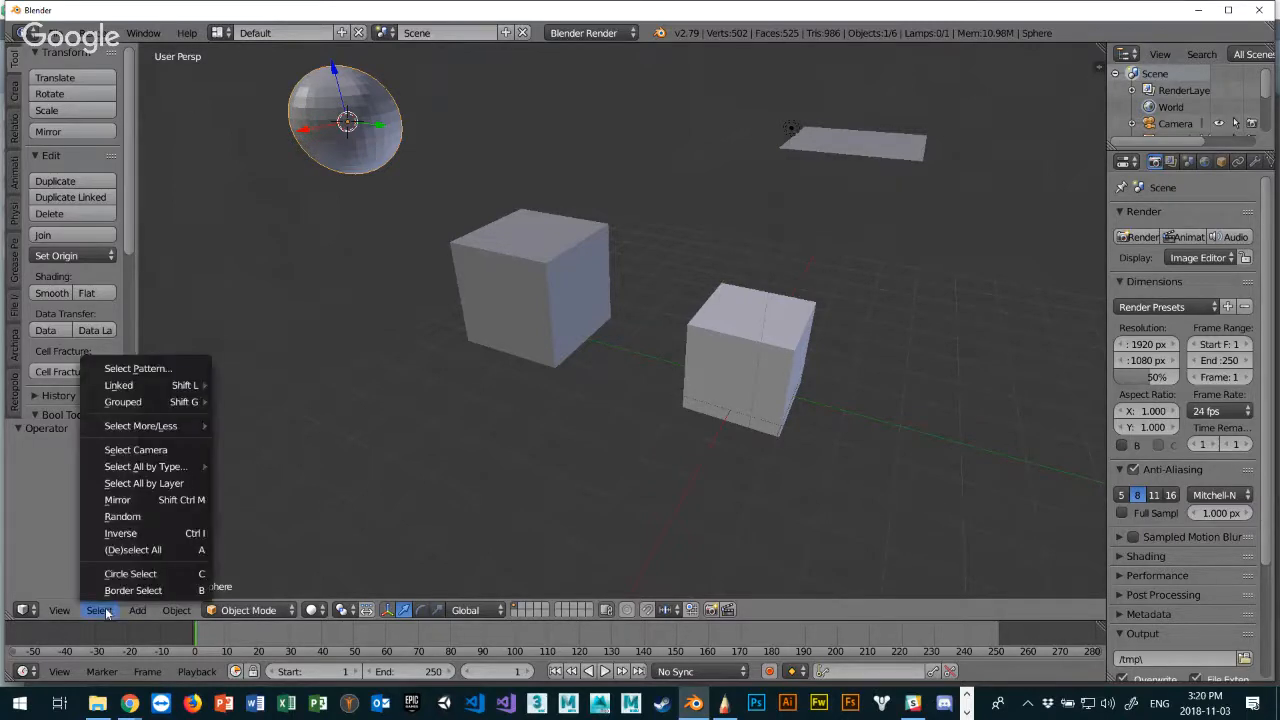
mouse_move(57, 612)
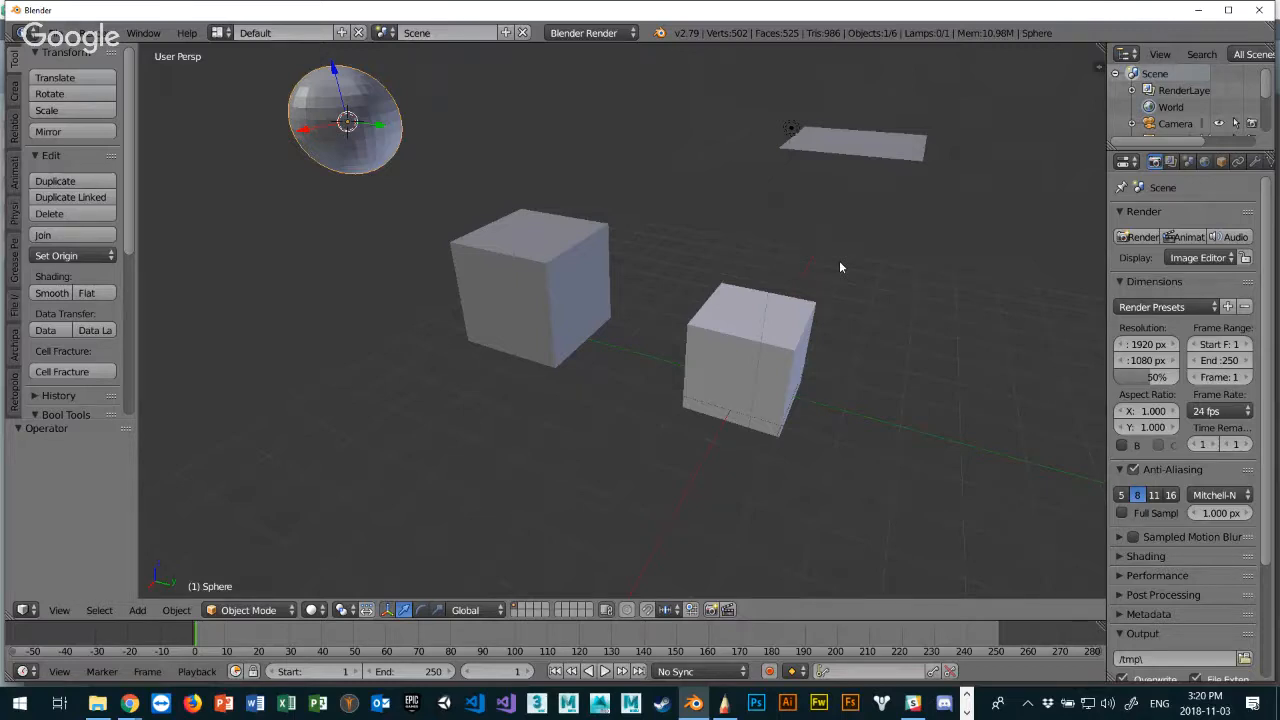
Search the commands for "add" and "mesh" and look through the matches for a way to add meshes.
key("space")
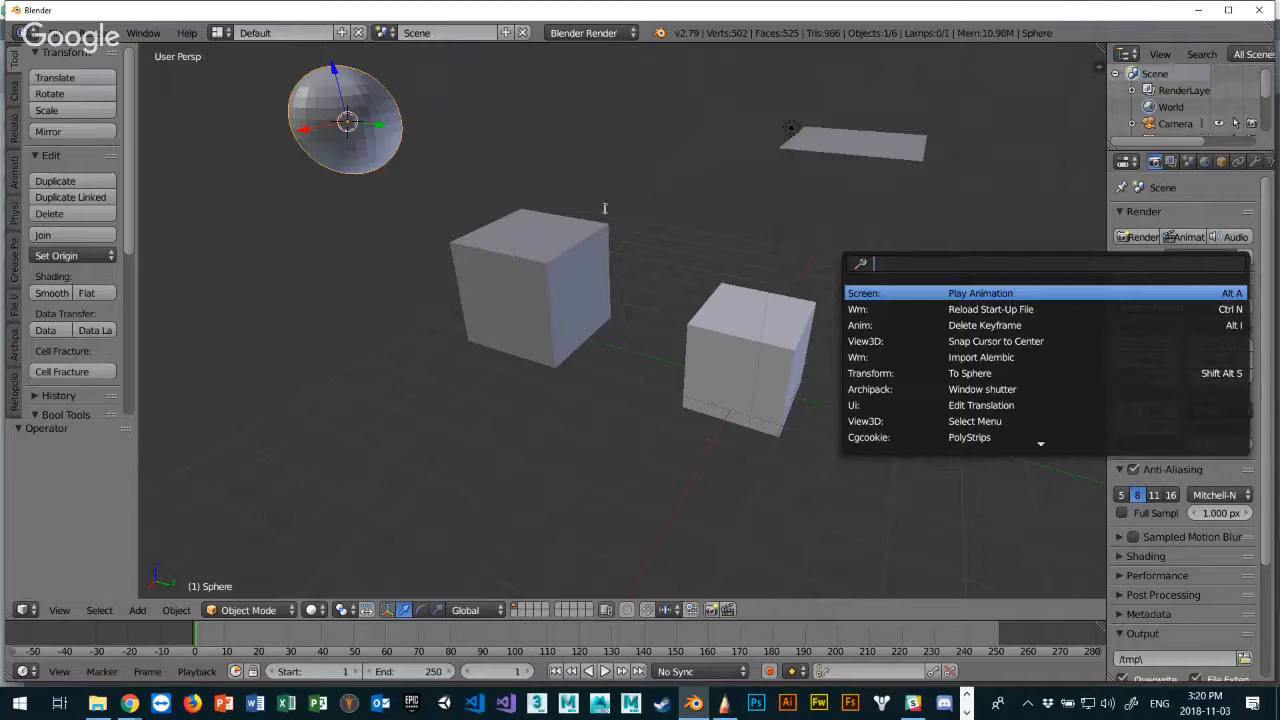
key("Escape")
key("space")
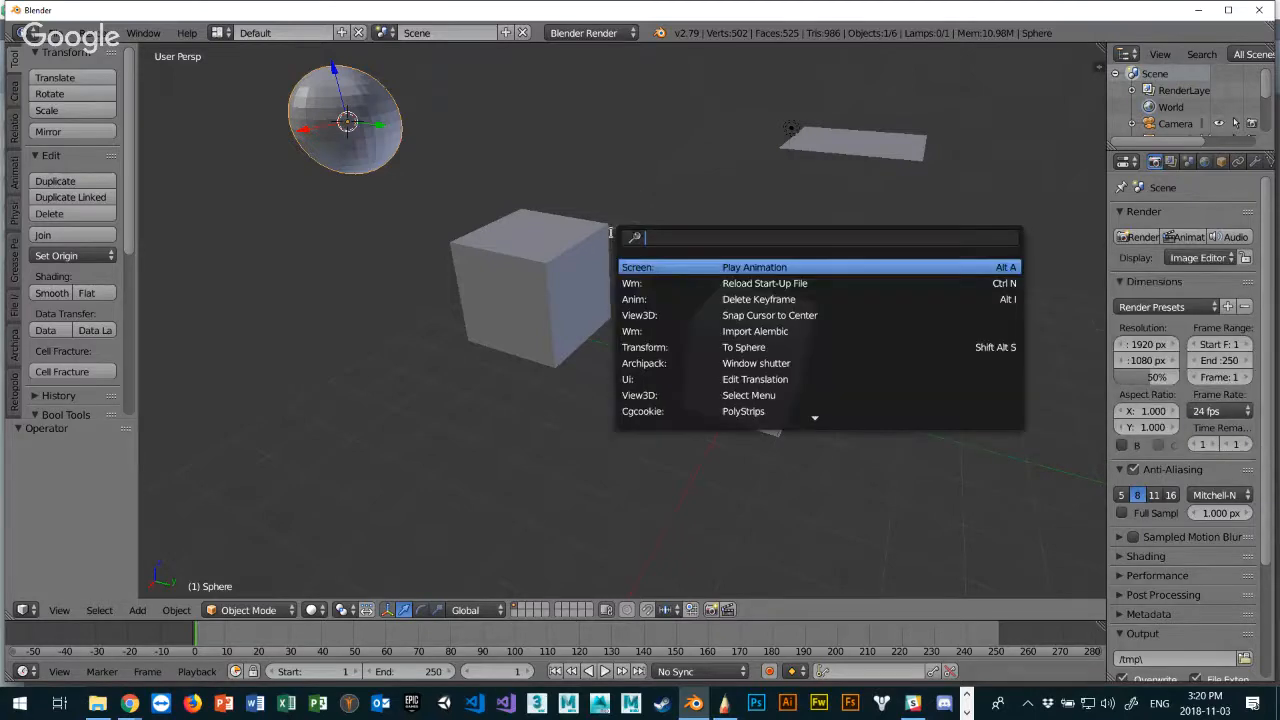
type("add")
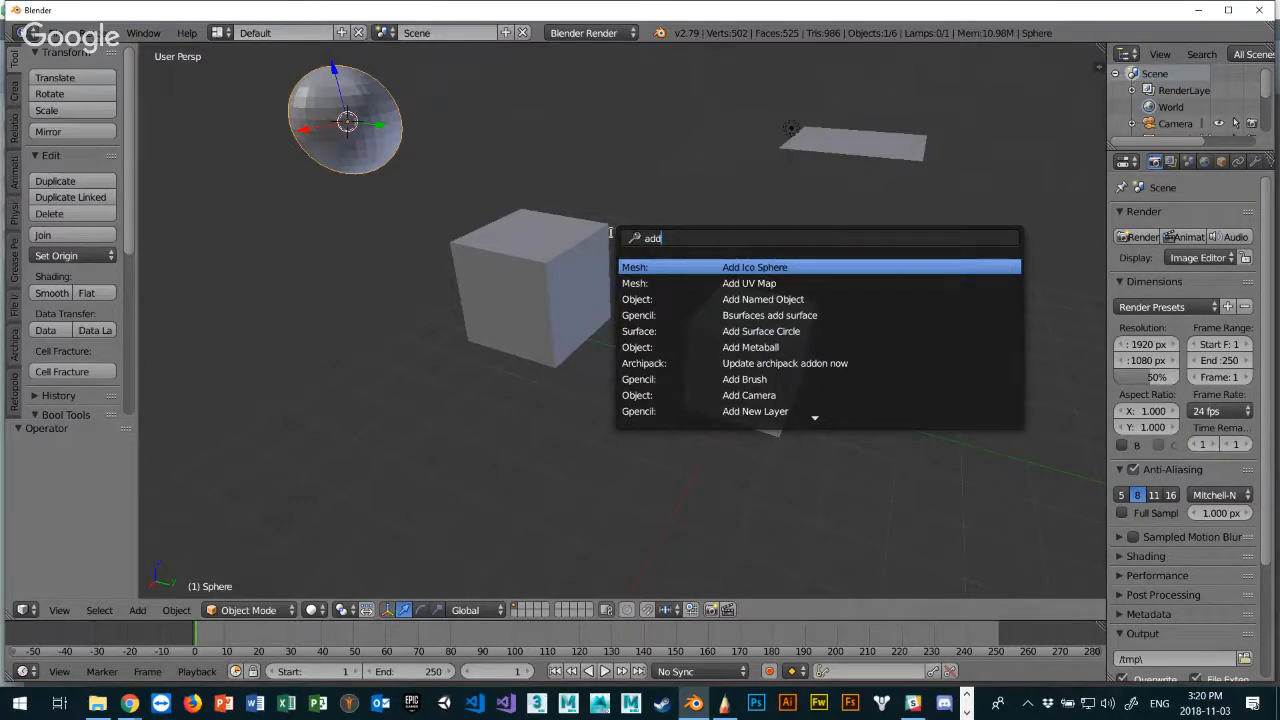
type(" mes")
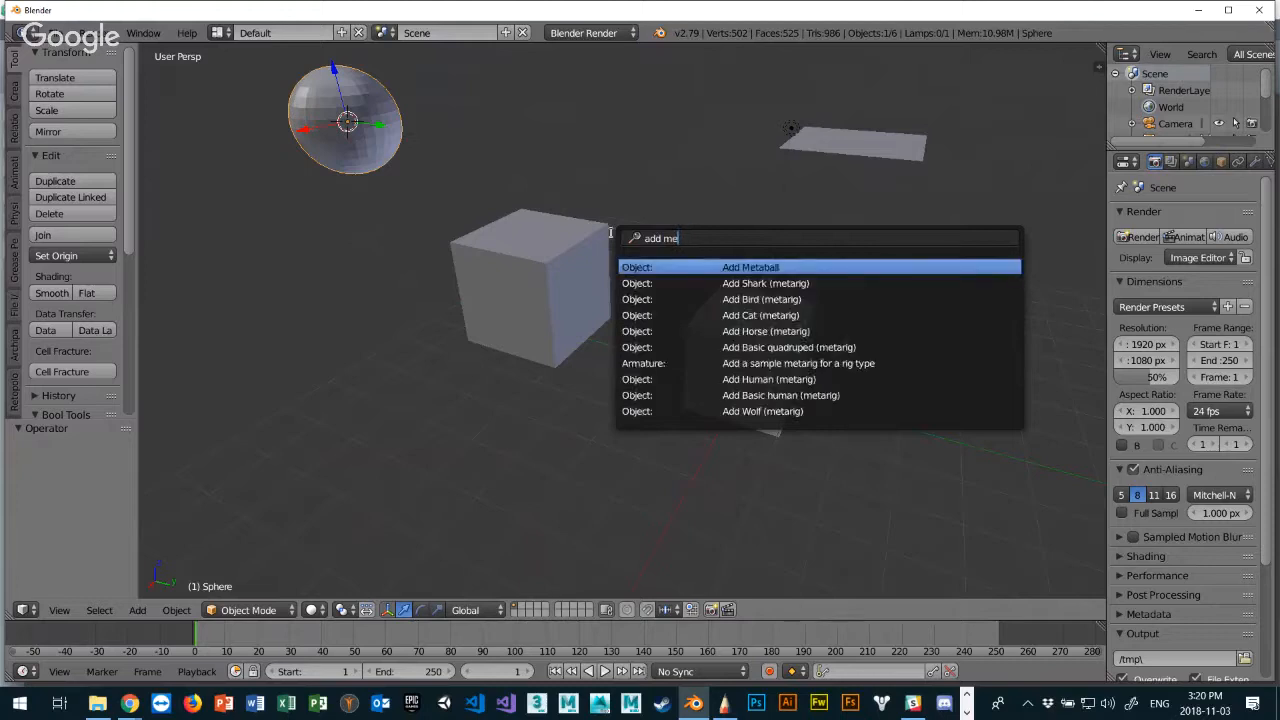
key("BackSpace")
key("BackSpace")
key("BackSpace")
key("BackSpace")
key("BackSpace")
key("BackSpace")
key("BackSpace")
type("mesh")
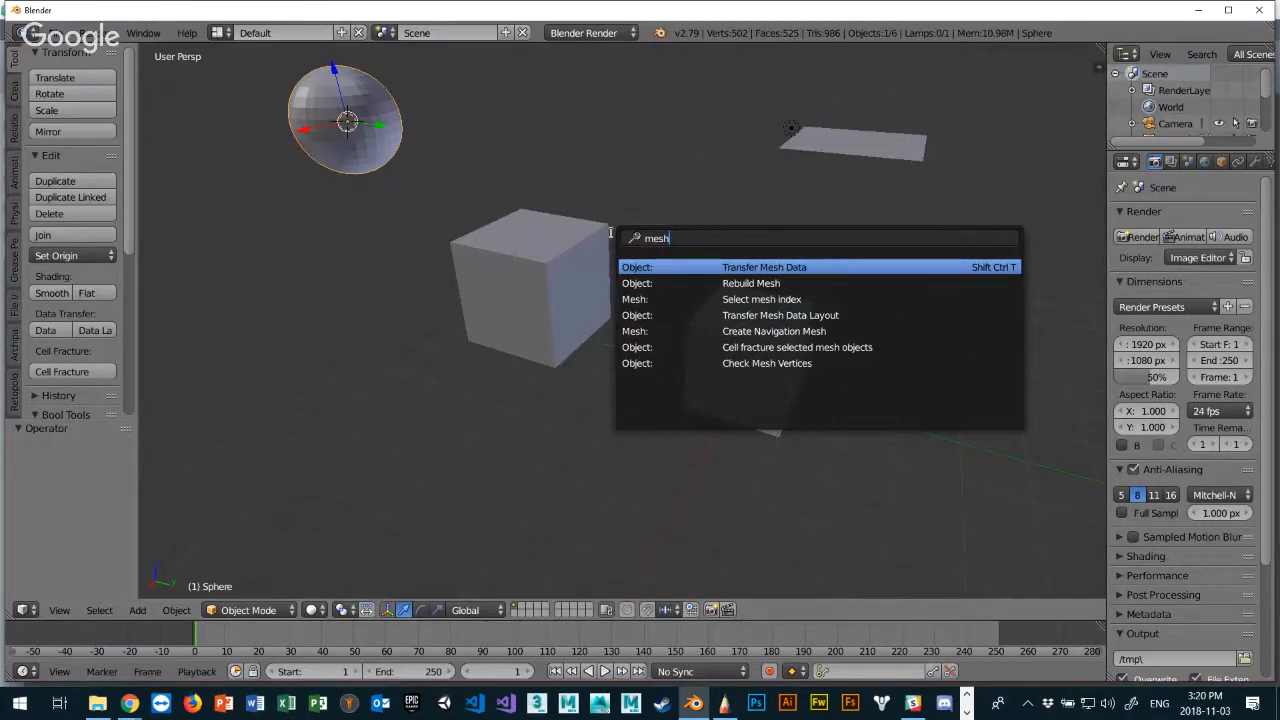
key("Down")
key("Down")
key("Down")
key("Down")
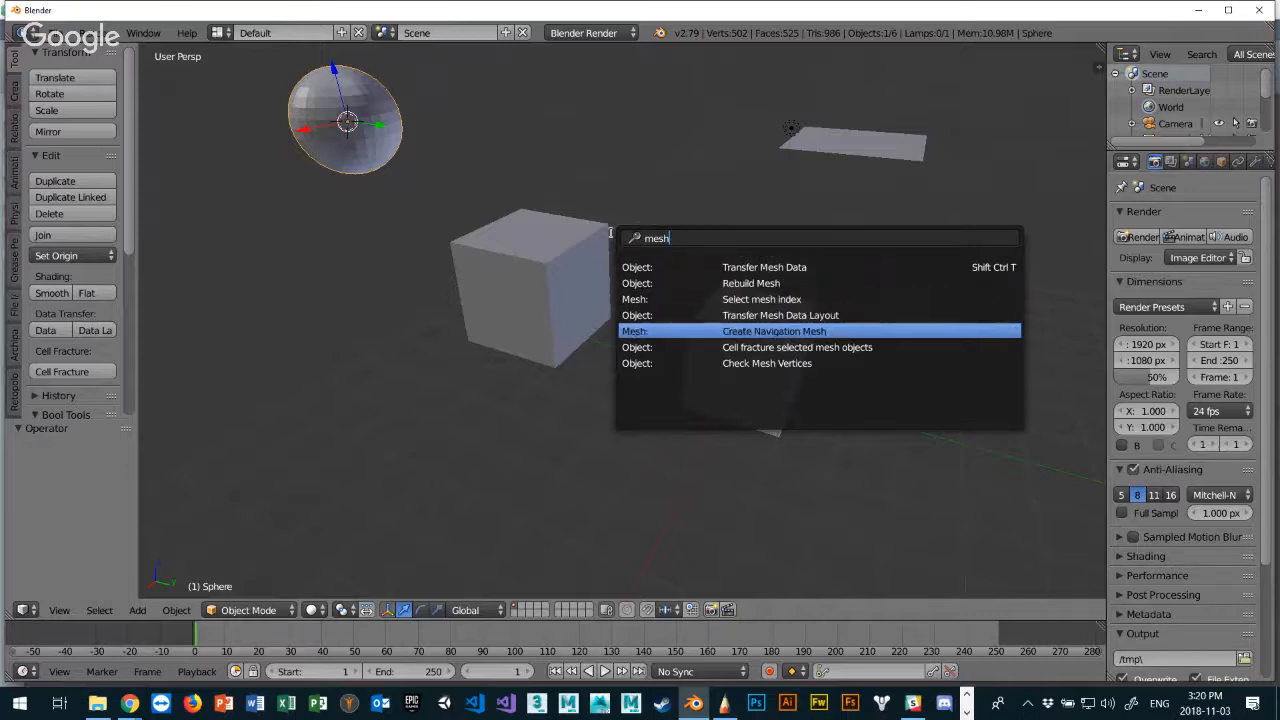
key("Down")
key("Down")
key("Up")
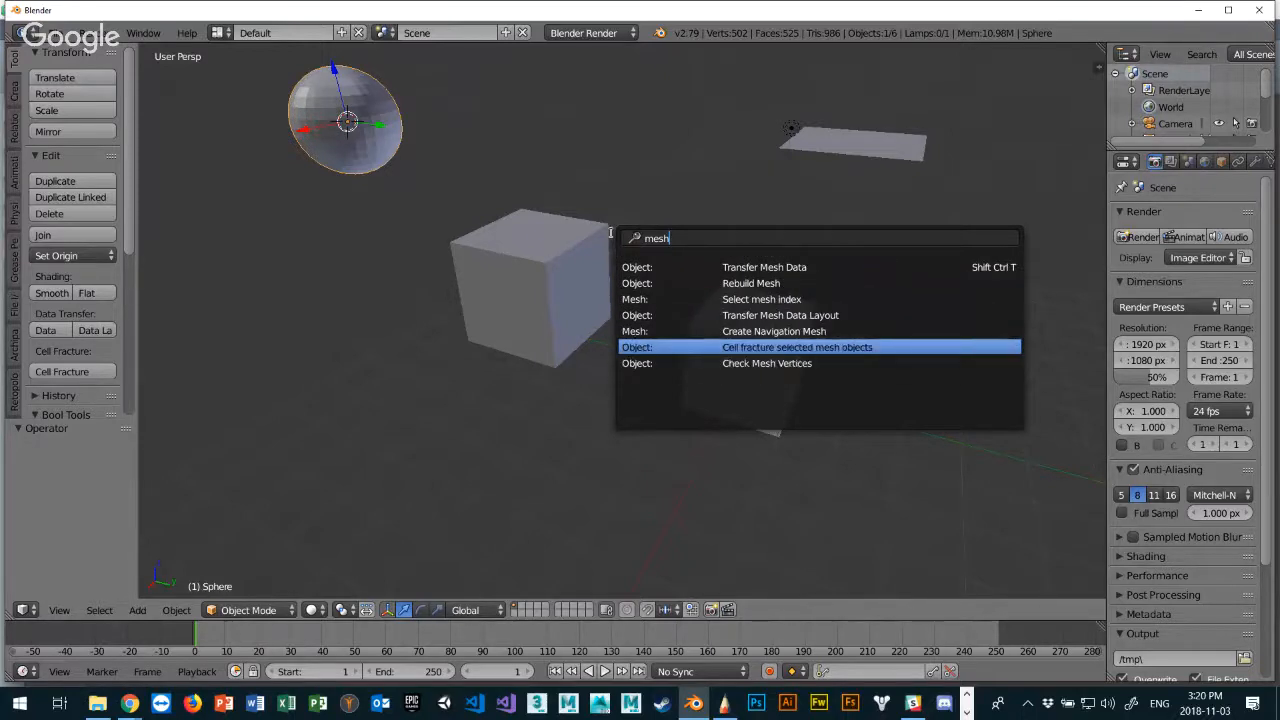
key("Up")
key("Up")
key("Up")
key("Up")
key("Up")
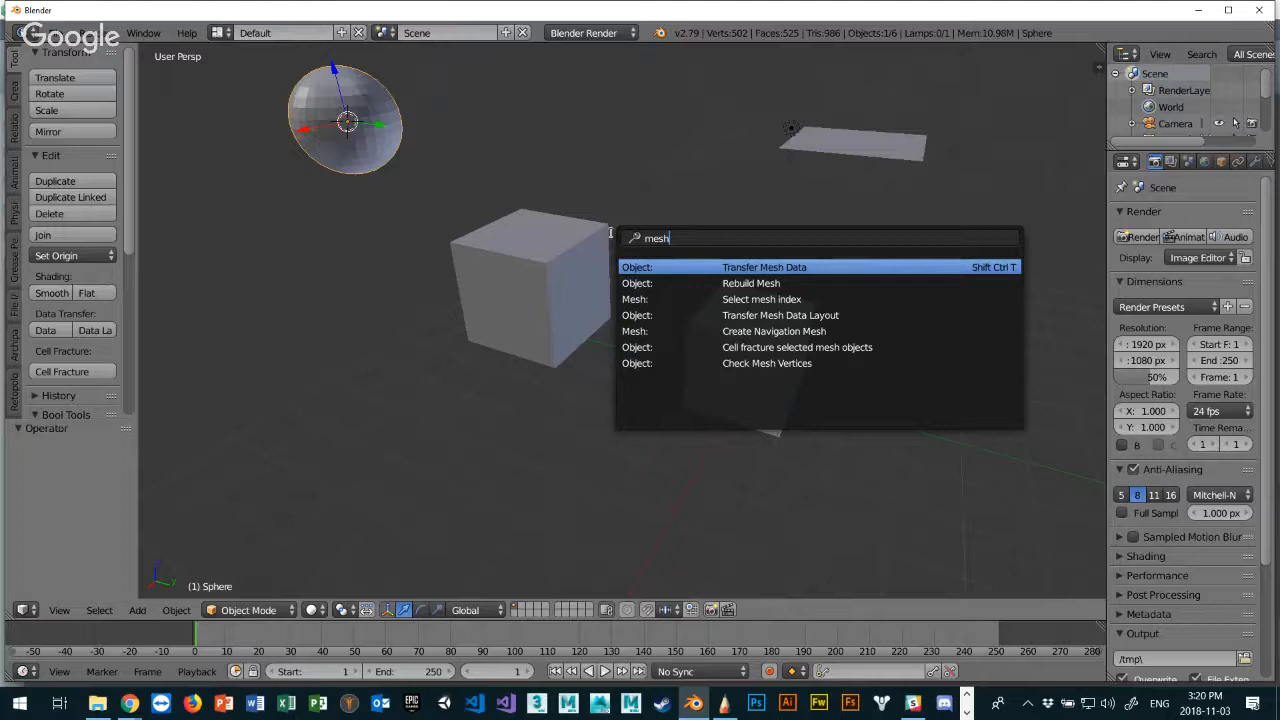
Find the Add Cube command through search and add a third cube at the 3D cursor, about X 1.94, Y -8.04, Z 5.02.
key("BackSpace")
key("BackSpace")
key("BackSpace")
key("BackSpace")
type("add")
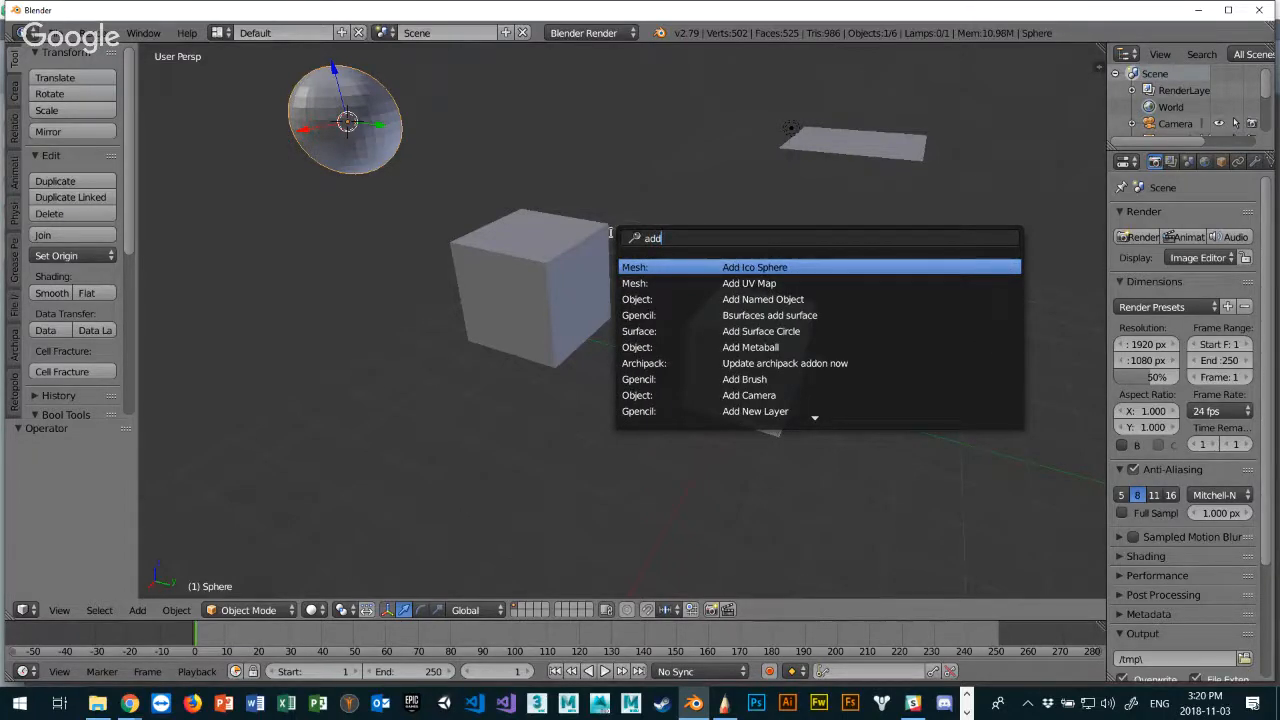
key("Down")
key("Down")
key("Down")
key("Down")
key("Down")
key("Down")
key("Down")
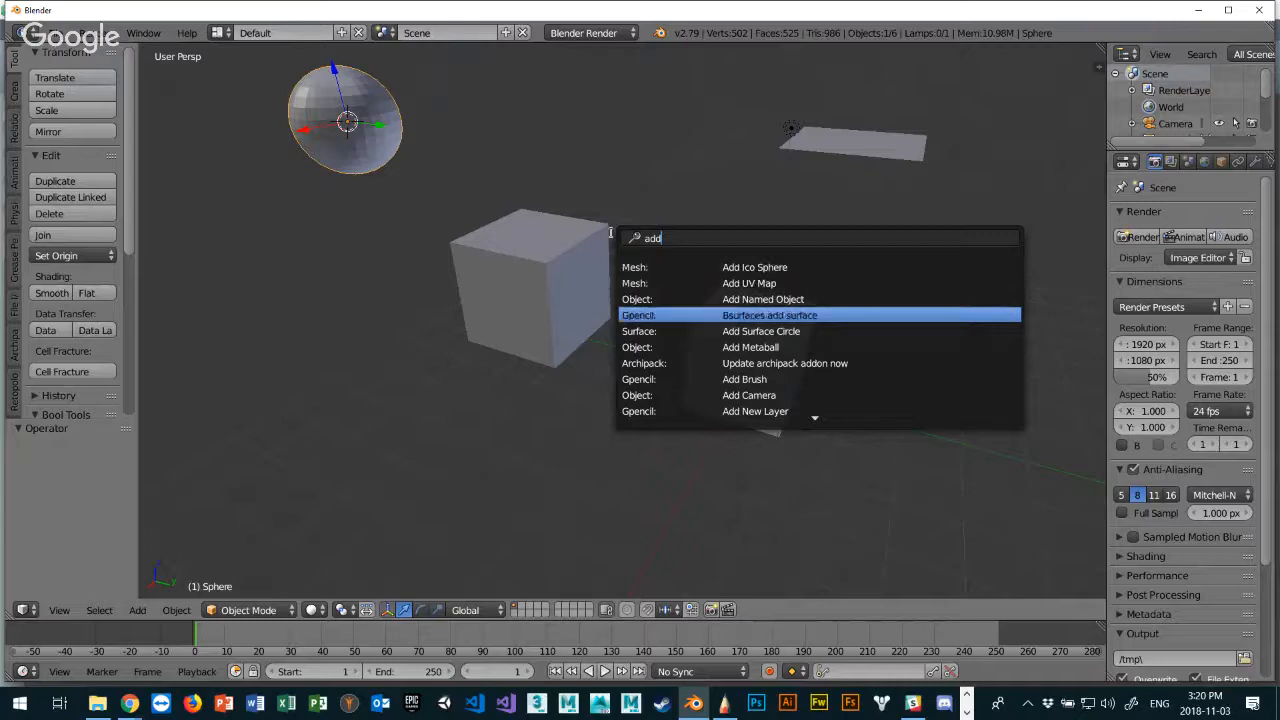
key("Down")
key("Down")
key("Down")
key("Down")
key("Down")
key("Down")
key("Down")
key("Down")
key("Down")
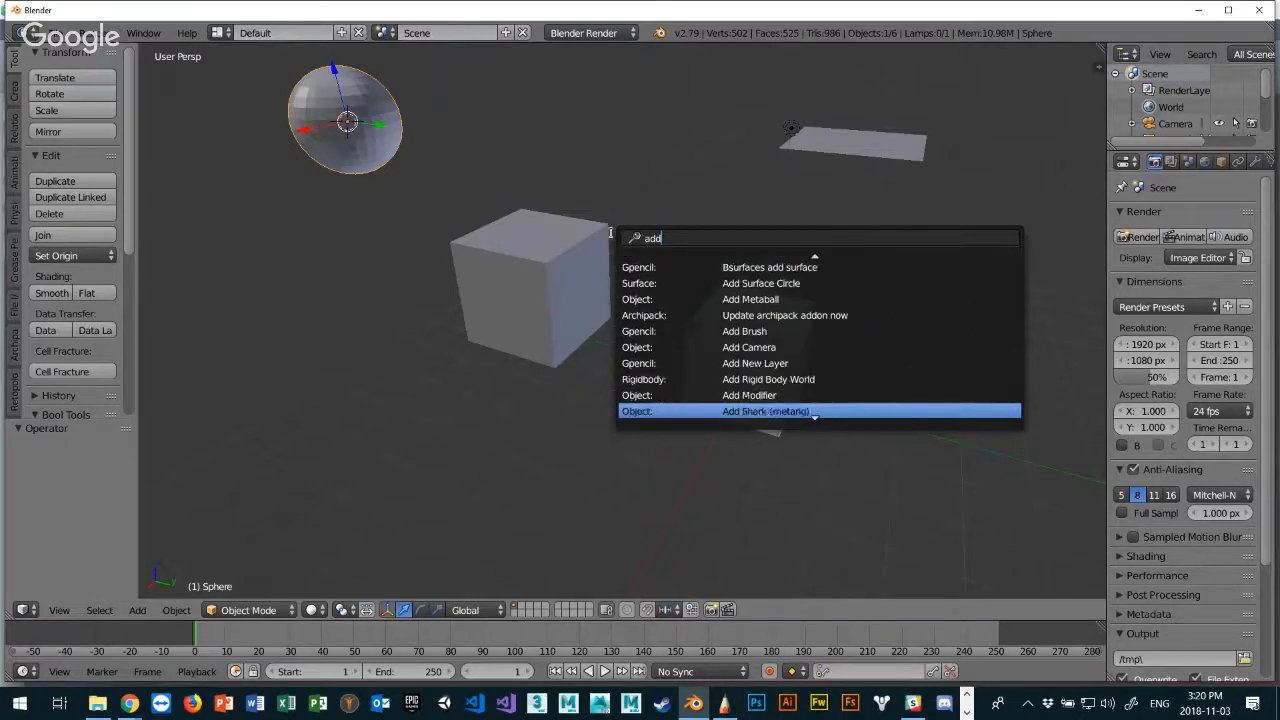
type("cub")
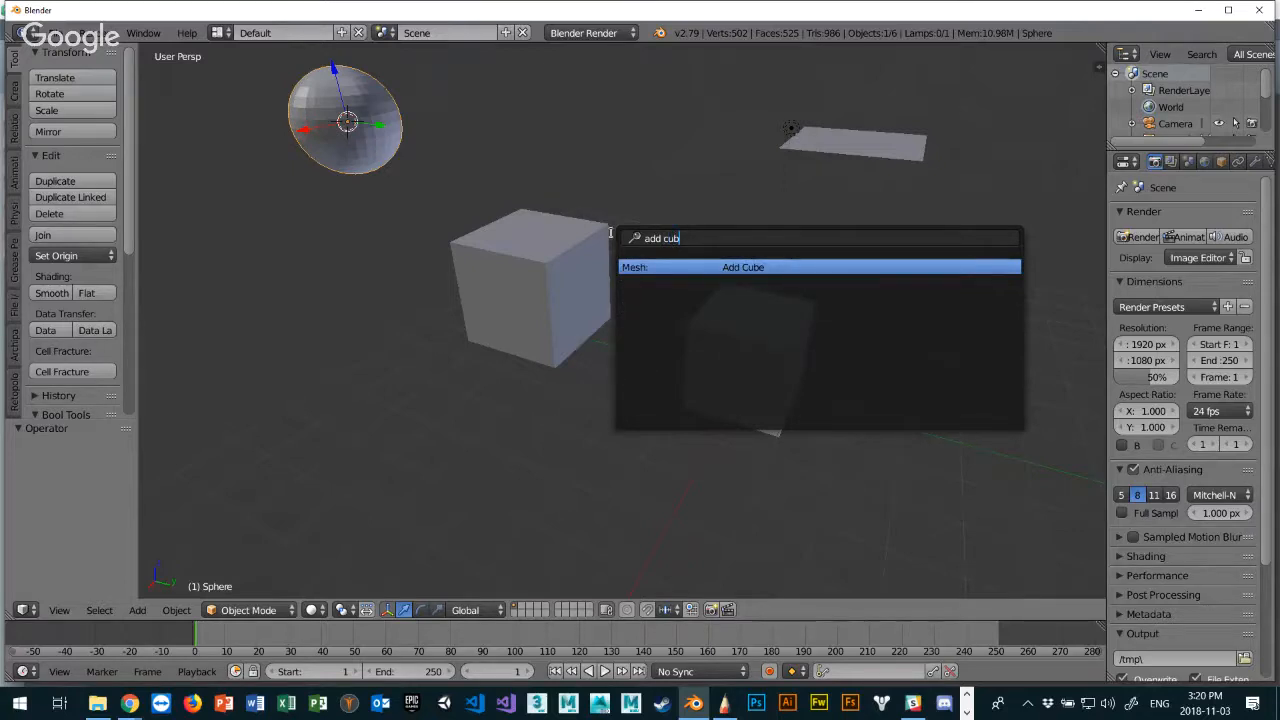
key("Return")
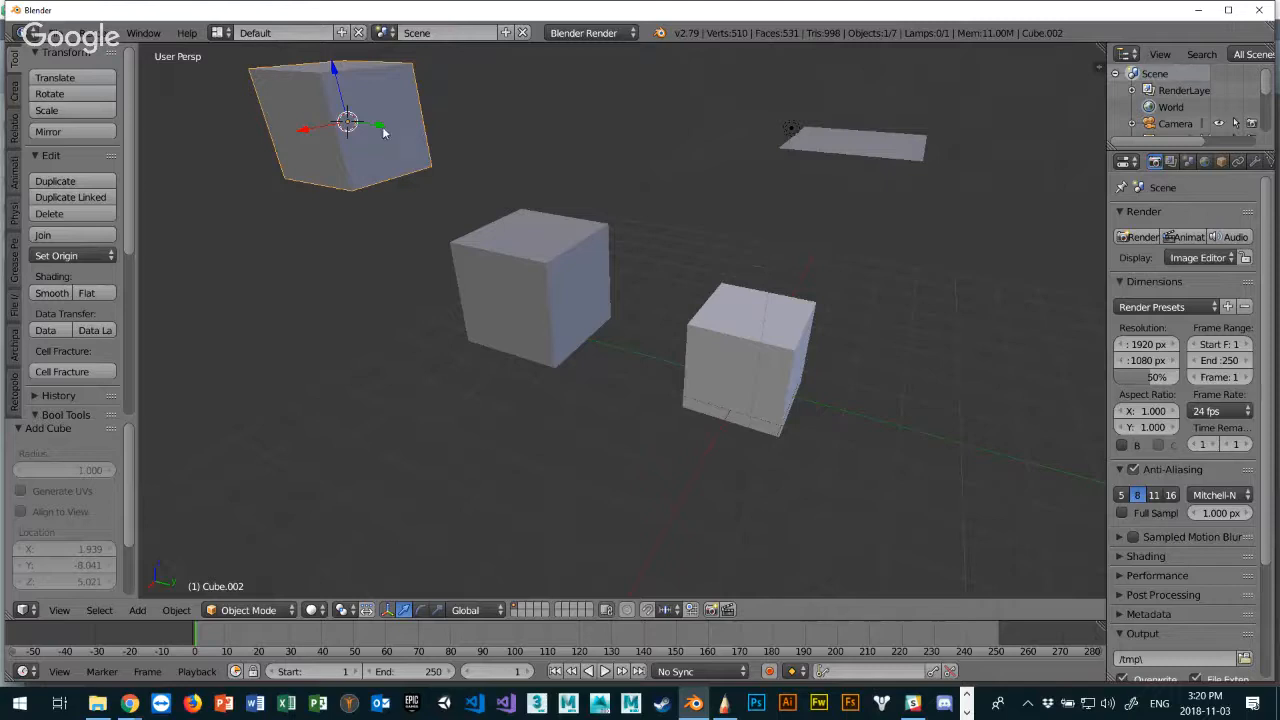
Move the new cube along the Y axis in two stages, by about 8.44 and 2.94 units, past the plane.
key("g")
left_click(801, 170)
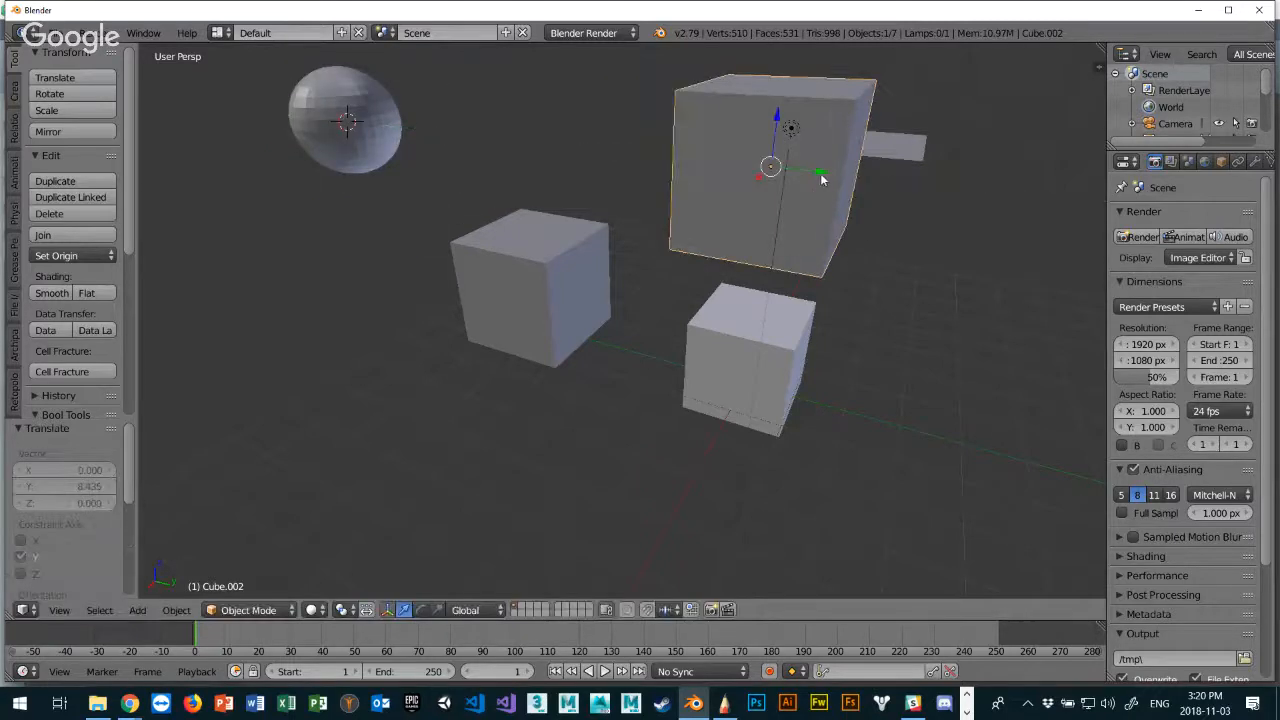
left_click_drag(825, 180, 1084, 179)
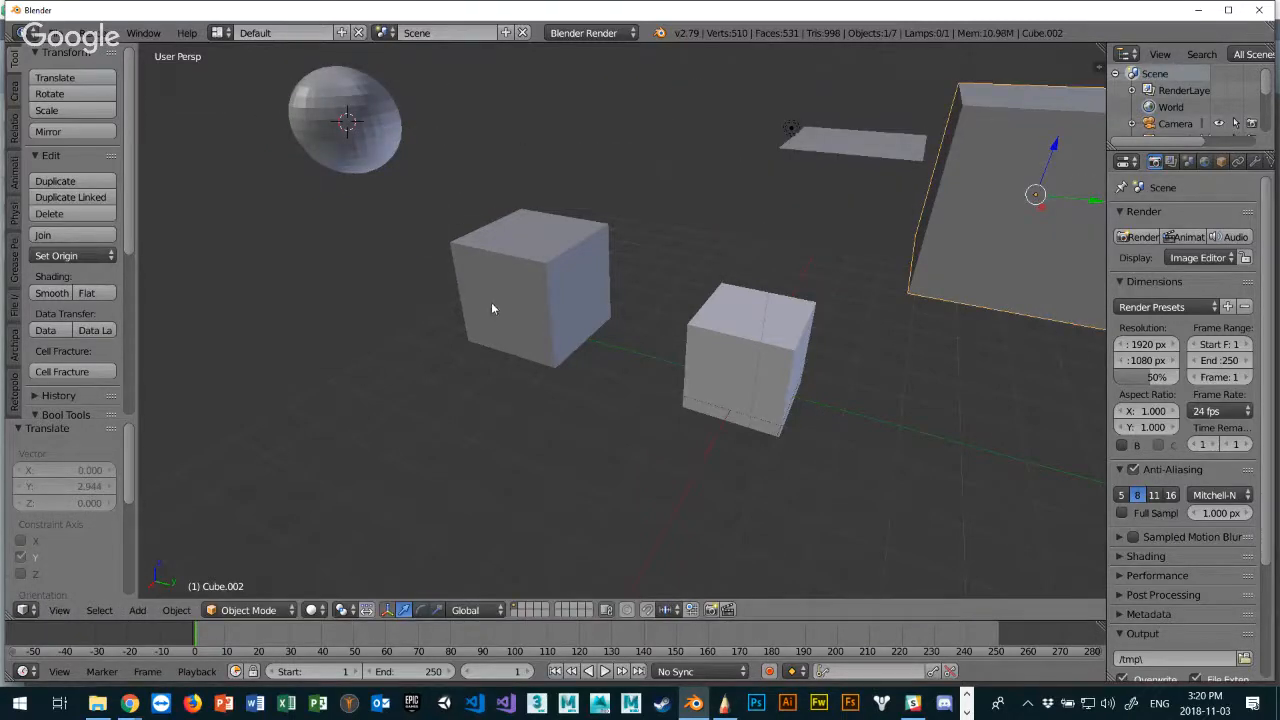
Search the commands for "und" and run Undo.
middle_click_drag(491, 298, 551, 333)
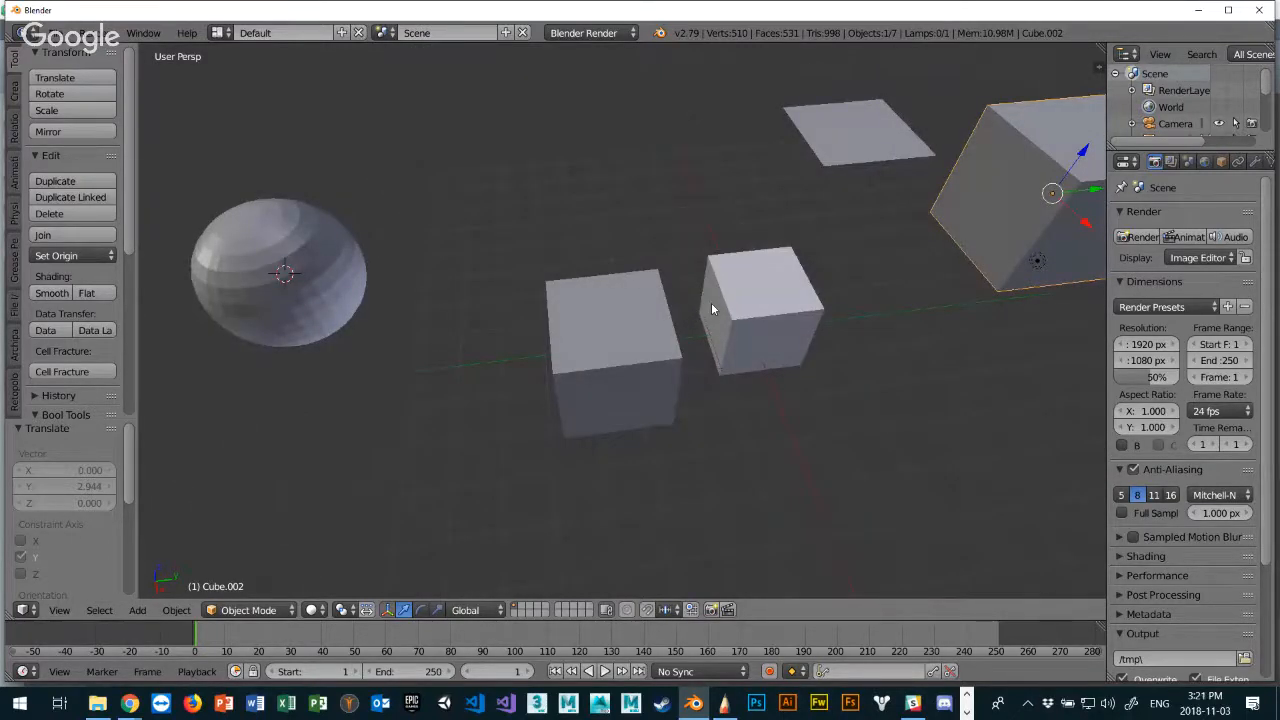
key("space")
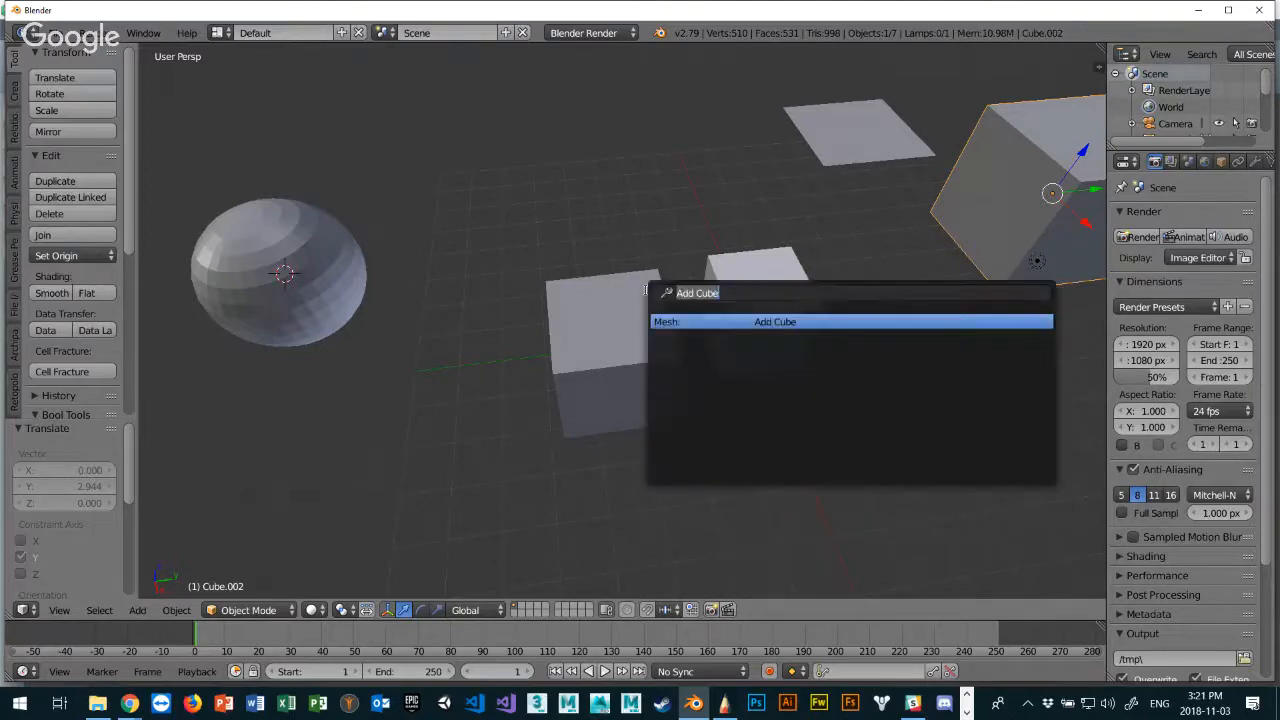
type("und")
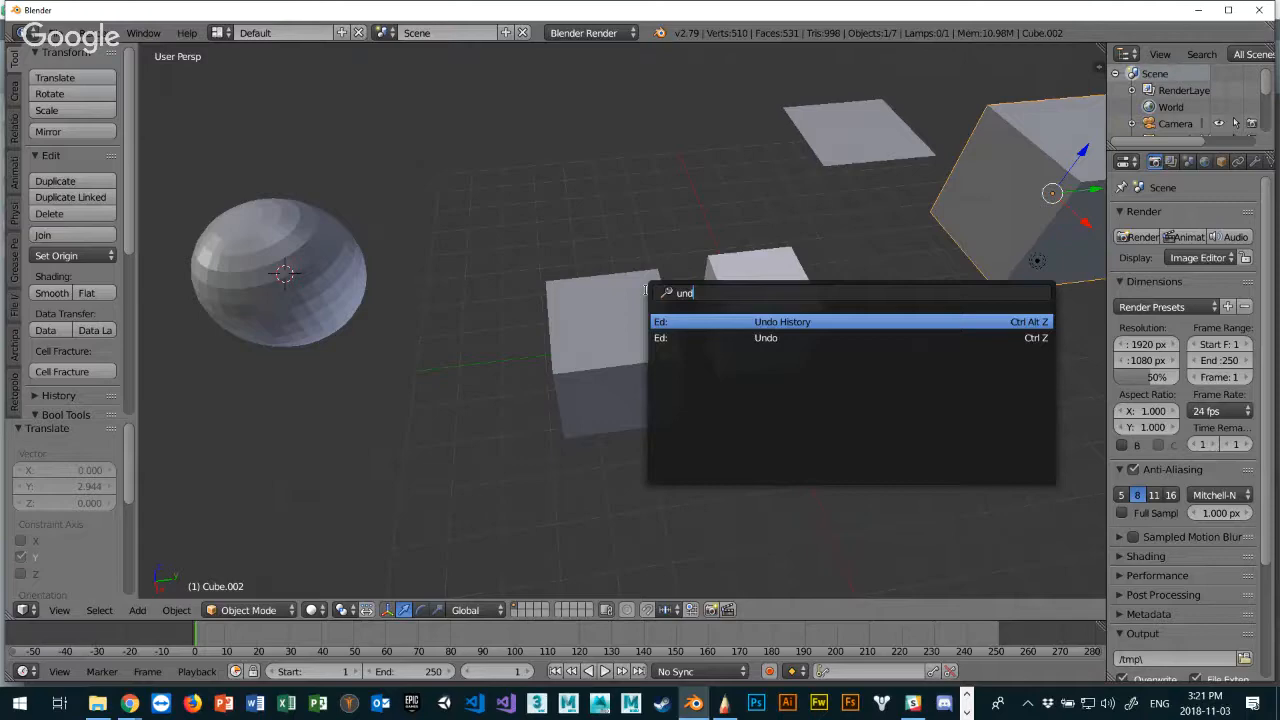
left_click(1024, 342)
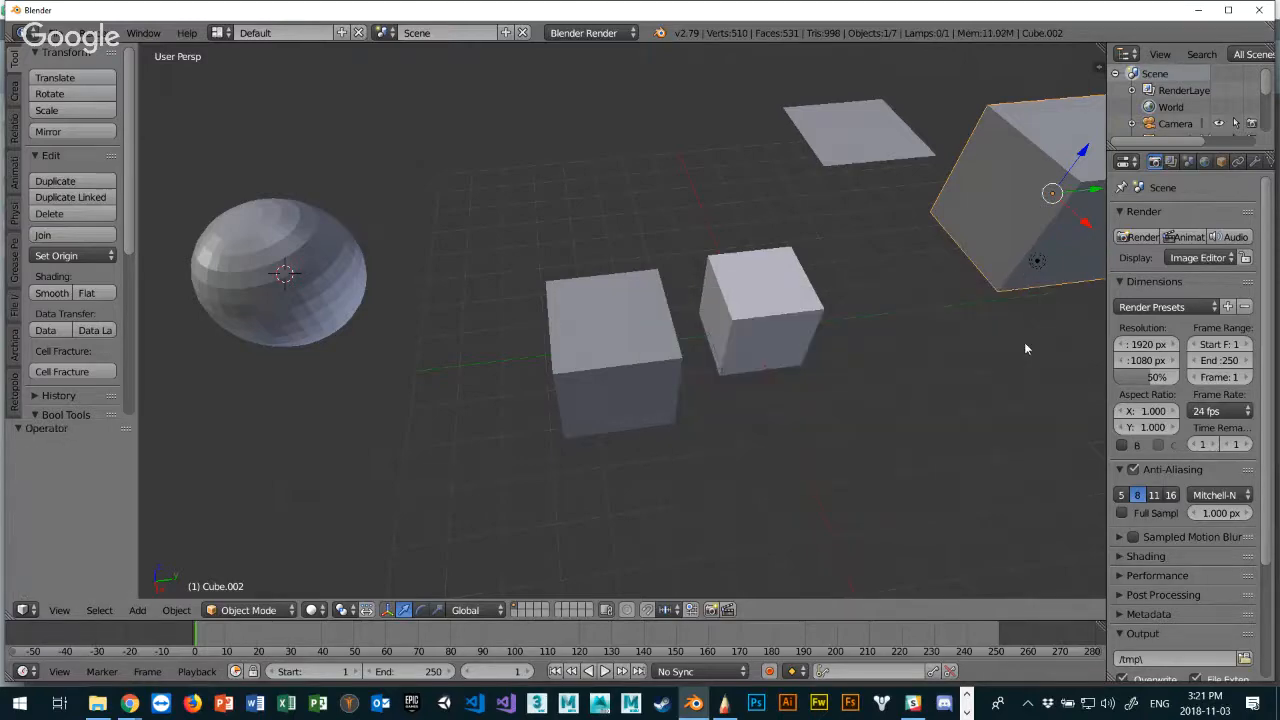
Select the sphere, the second cube, the original cube and the largest-looking cube one after another, repeating the round up to the original cube.
middle_click_drag(1024, 342, 804, 295)
scroll(669, 253, "down", 3)
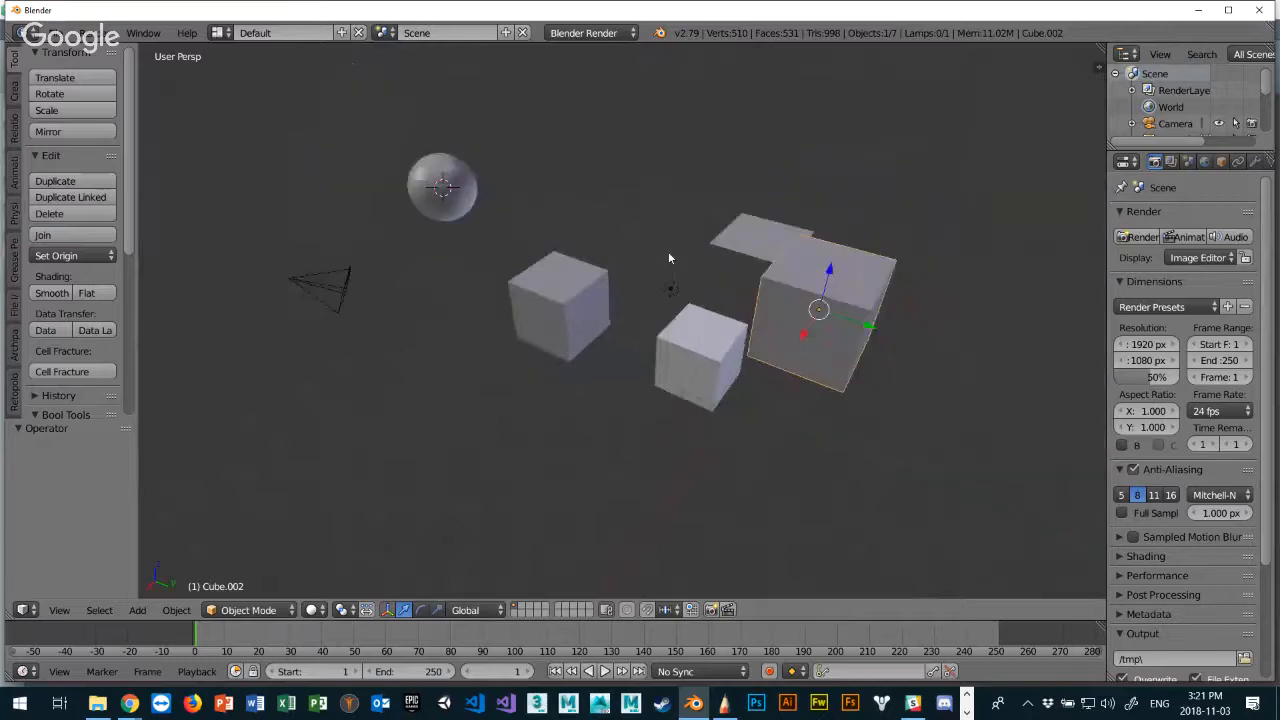
middle_click_drag(669, 258, 694, 242)
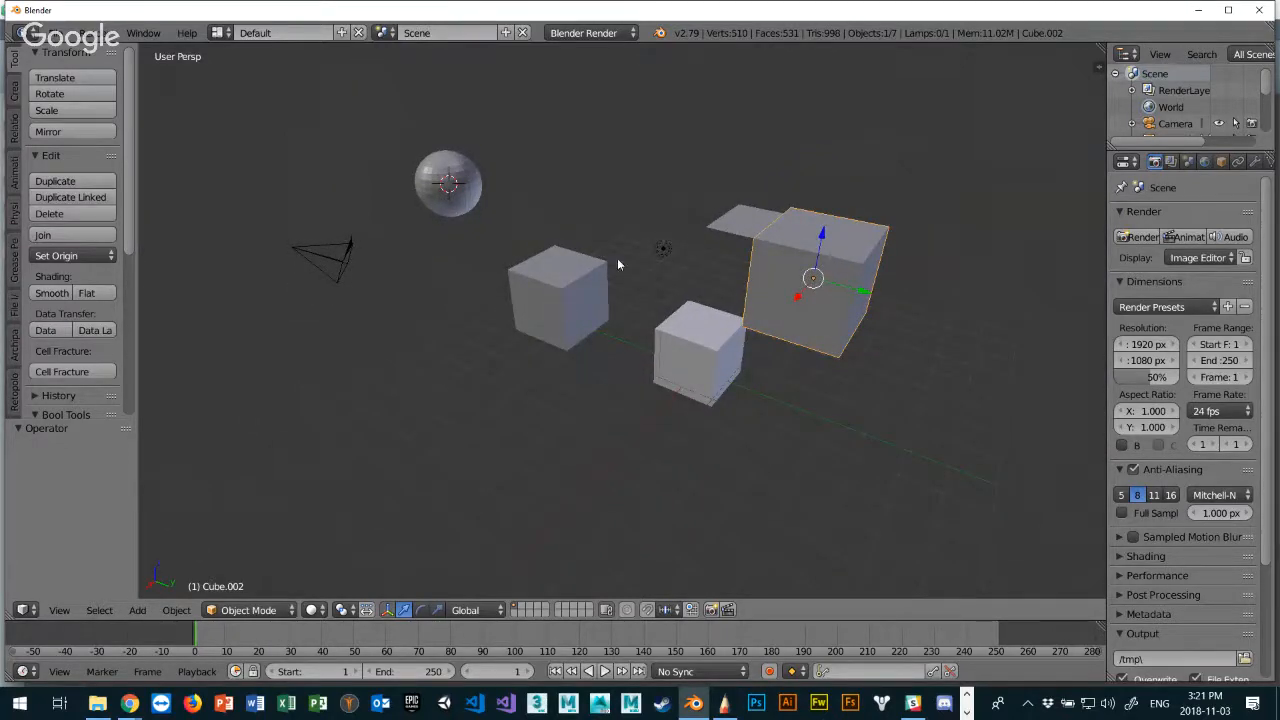
scroll(638, 248, "down", 2)
scroll(641, 247, "up", 3)
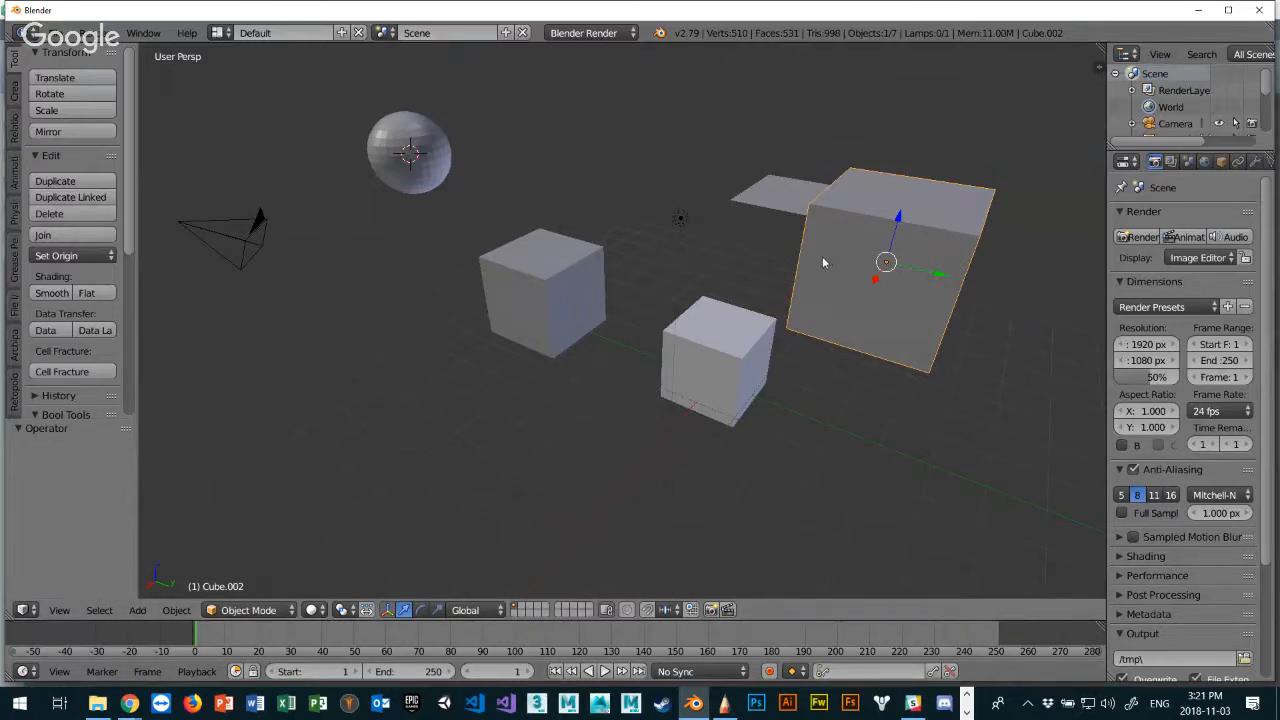
right_click(435, 173)
right_click(543, 288)
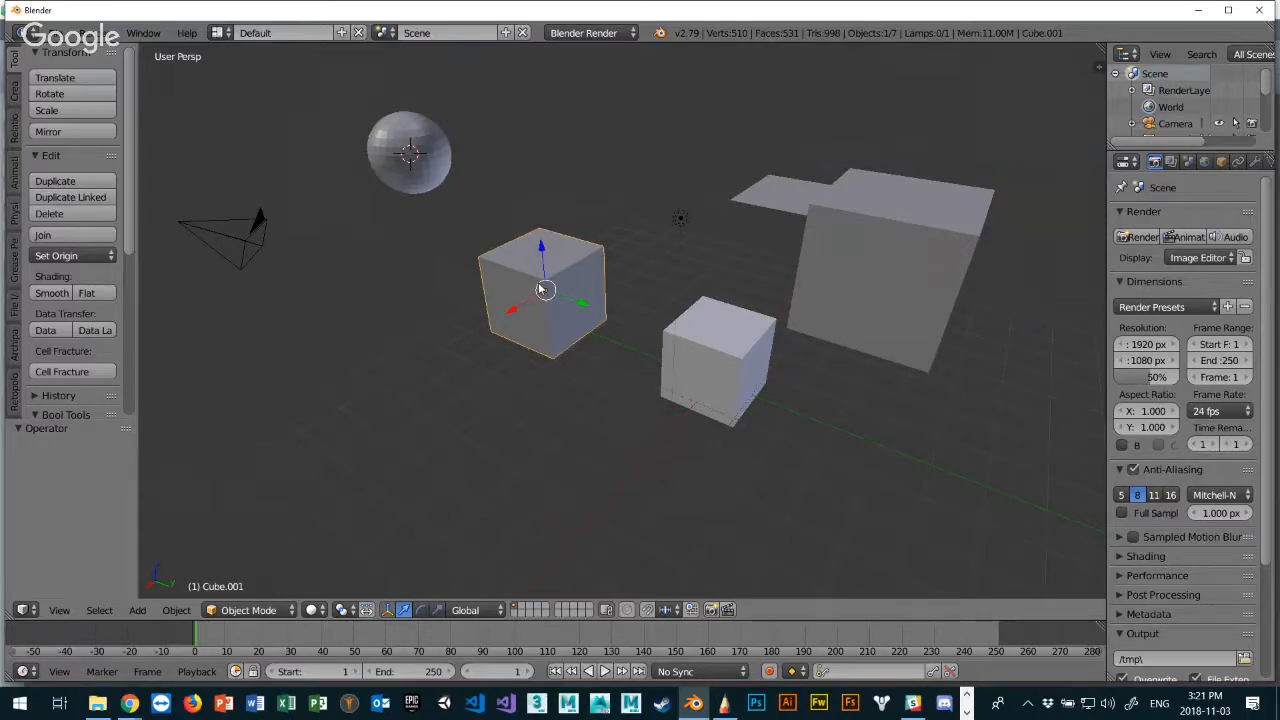
right_click(699, 352)
right_click(830, 251)
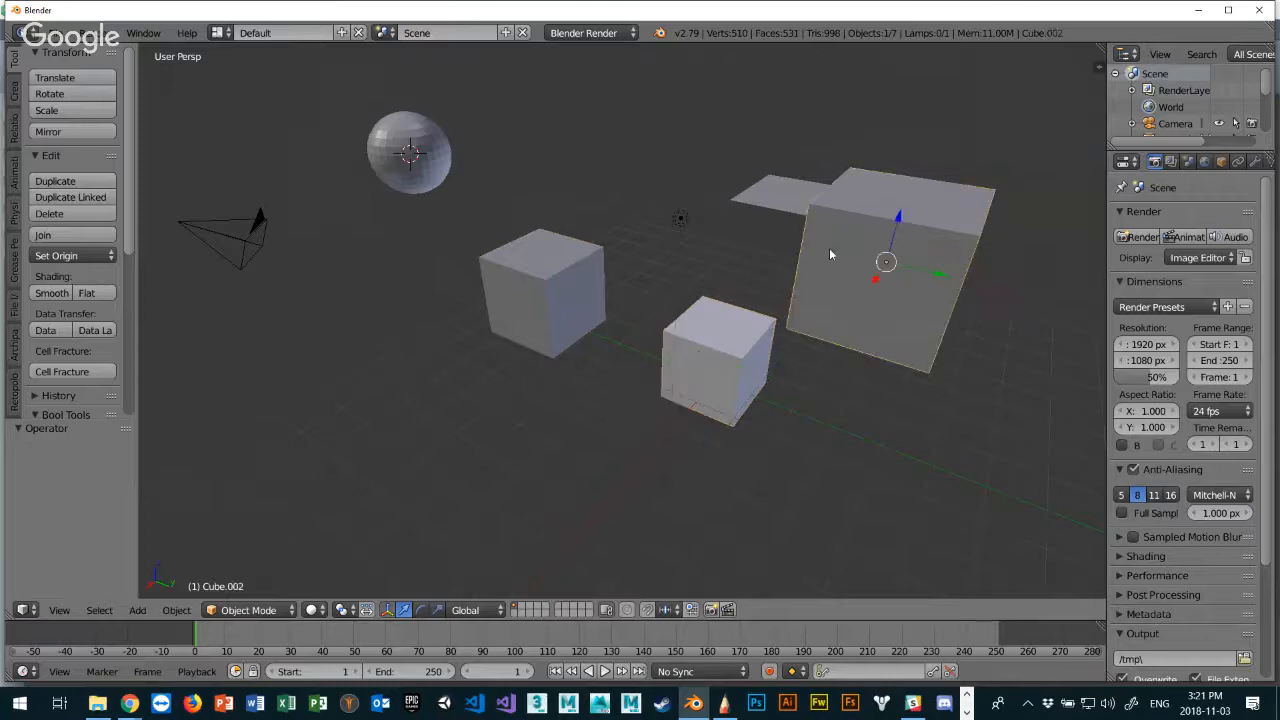
right_click(410, 174)
right_click(528, 289)
right_click(717, 342)
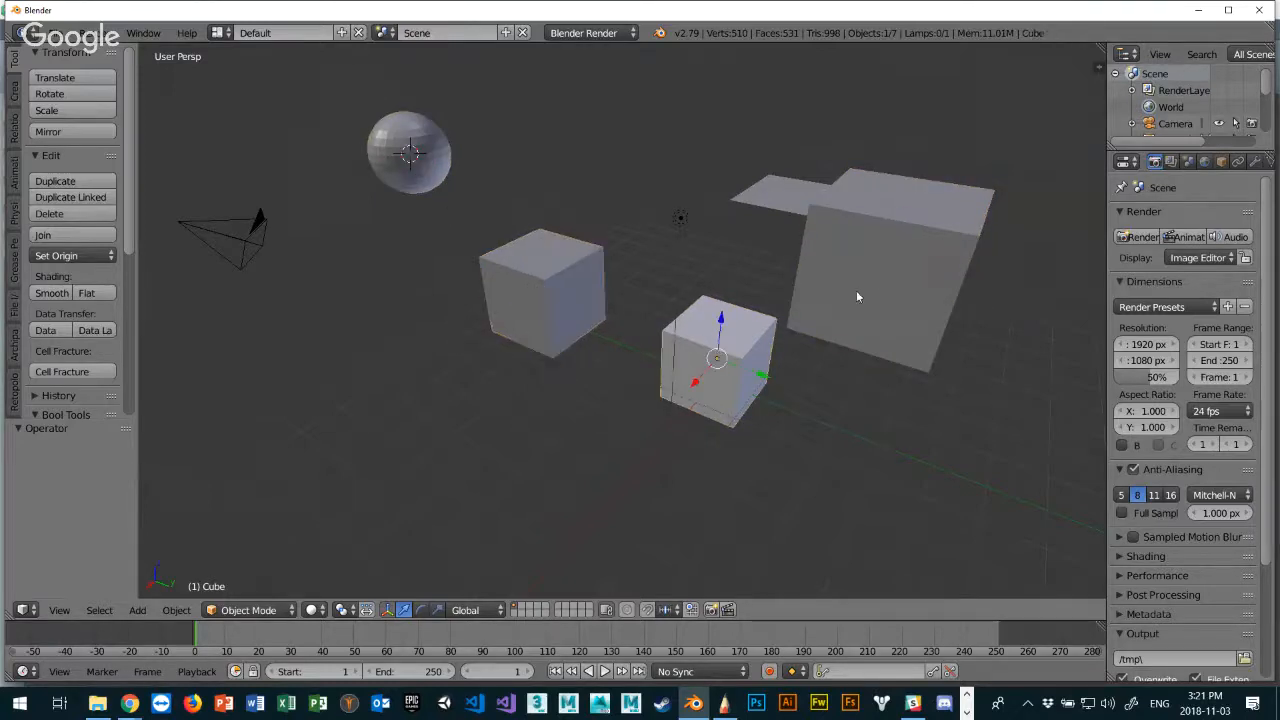
Grab the cube beside the plane several times and move it freely, leaving it clear of the plane and slightly below it.
right_click(856, 290)
key("g")
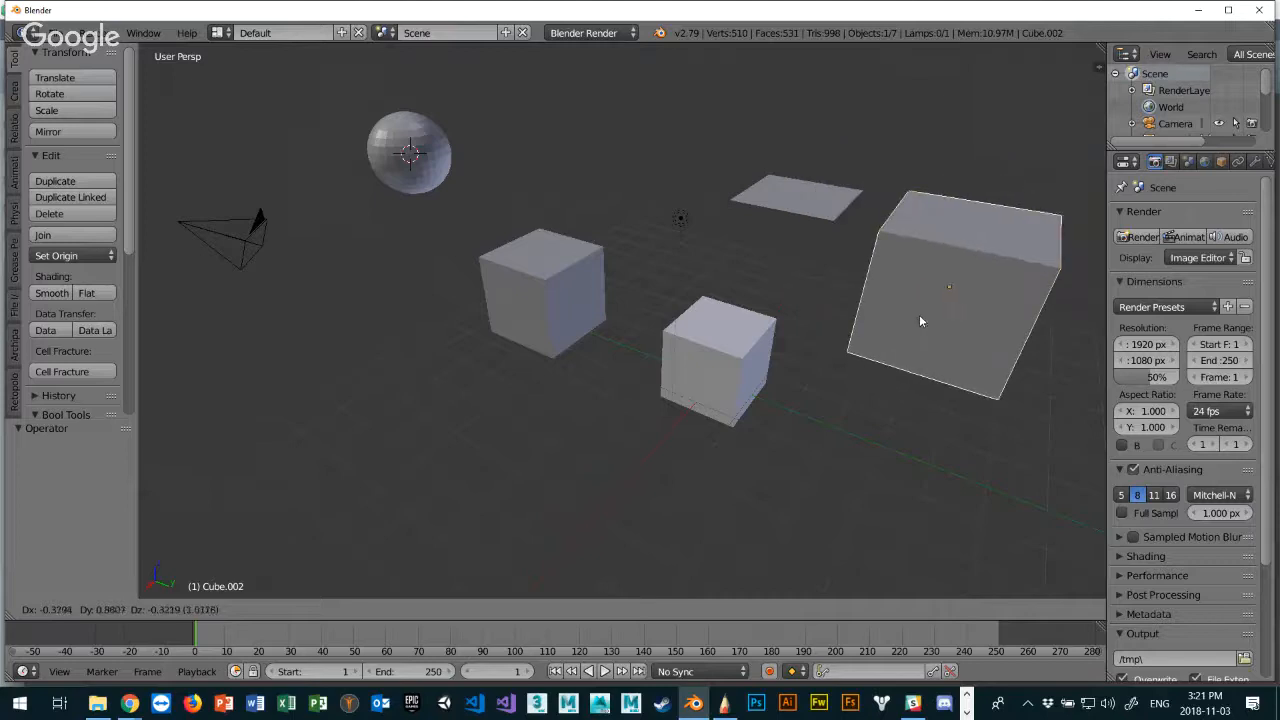
left_click(914, 314)
right_click(792, 200)
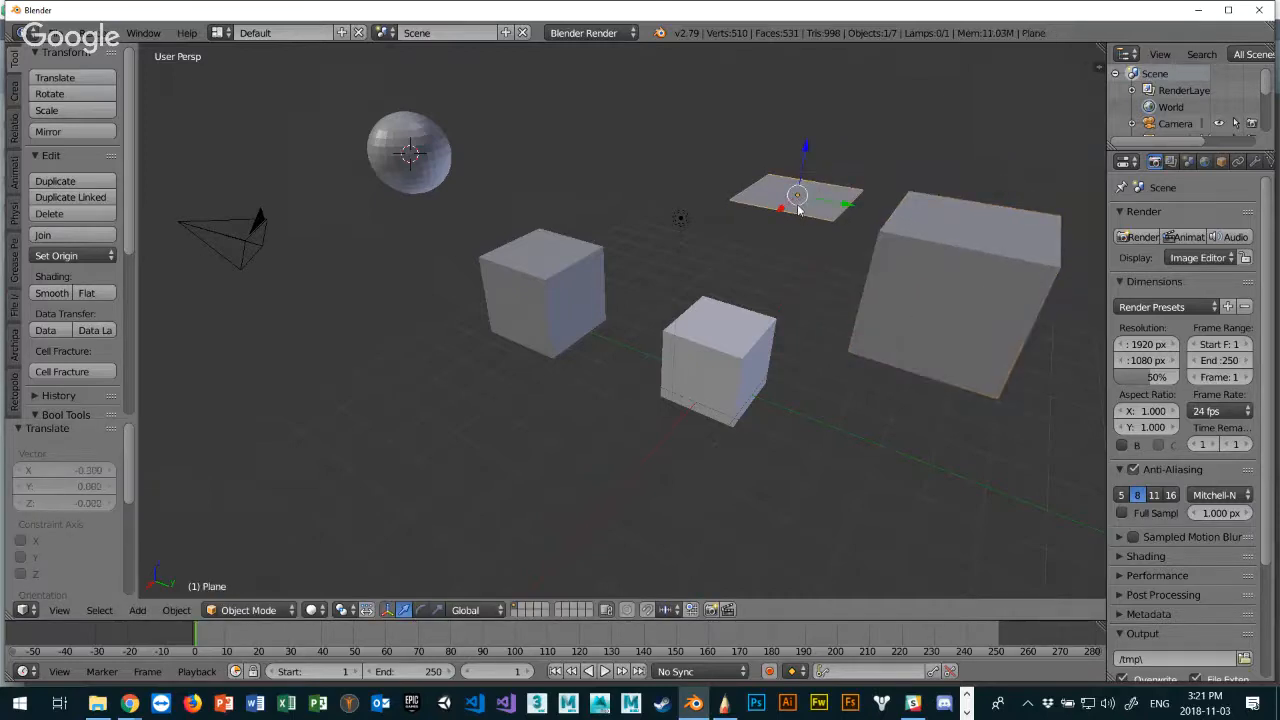
right_click(878, 259)
key("g")
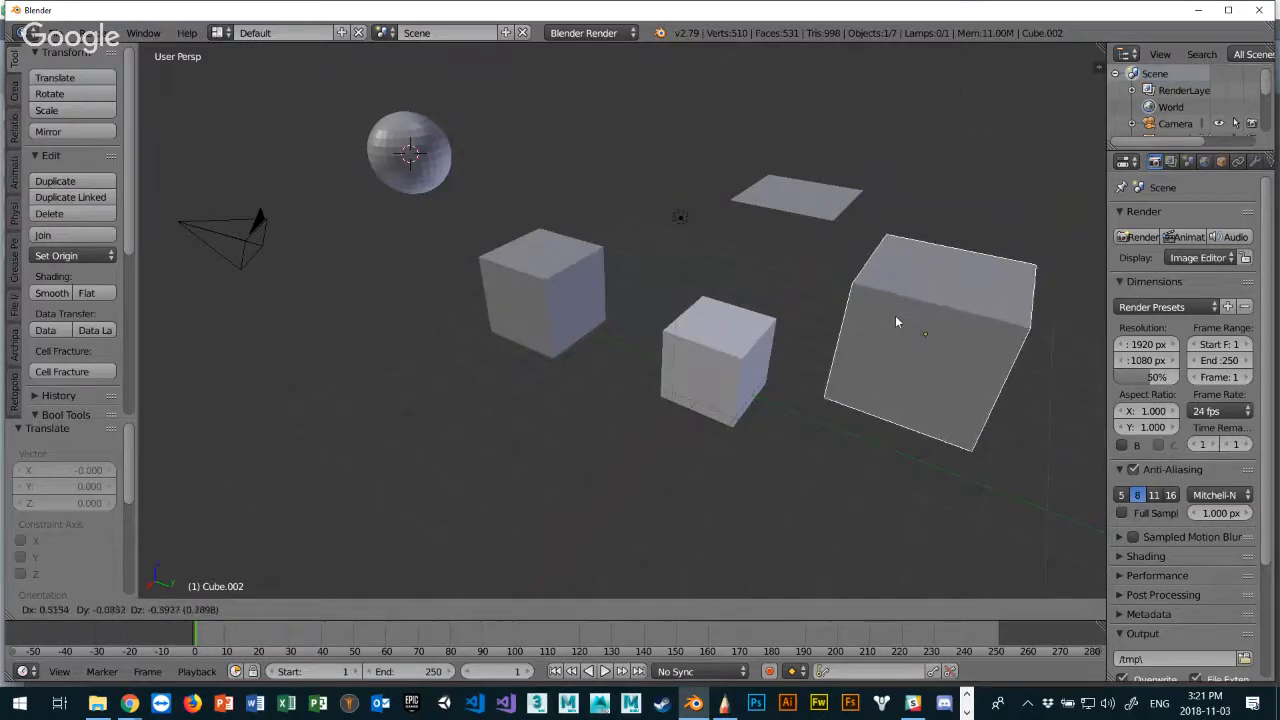
left_click(949, 292)
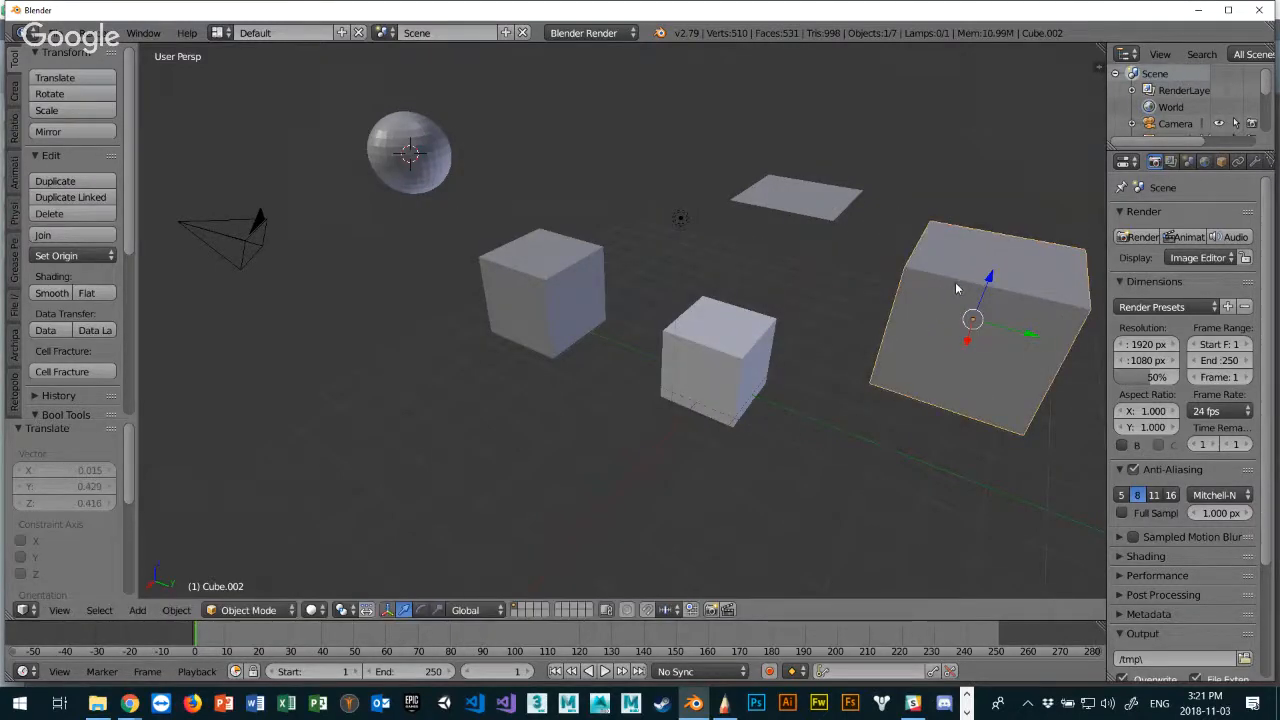
key("g")
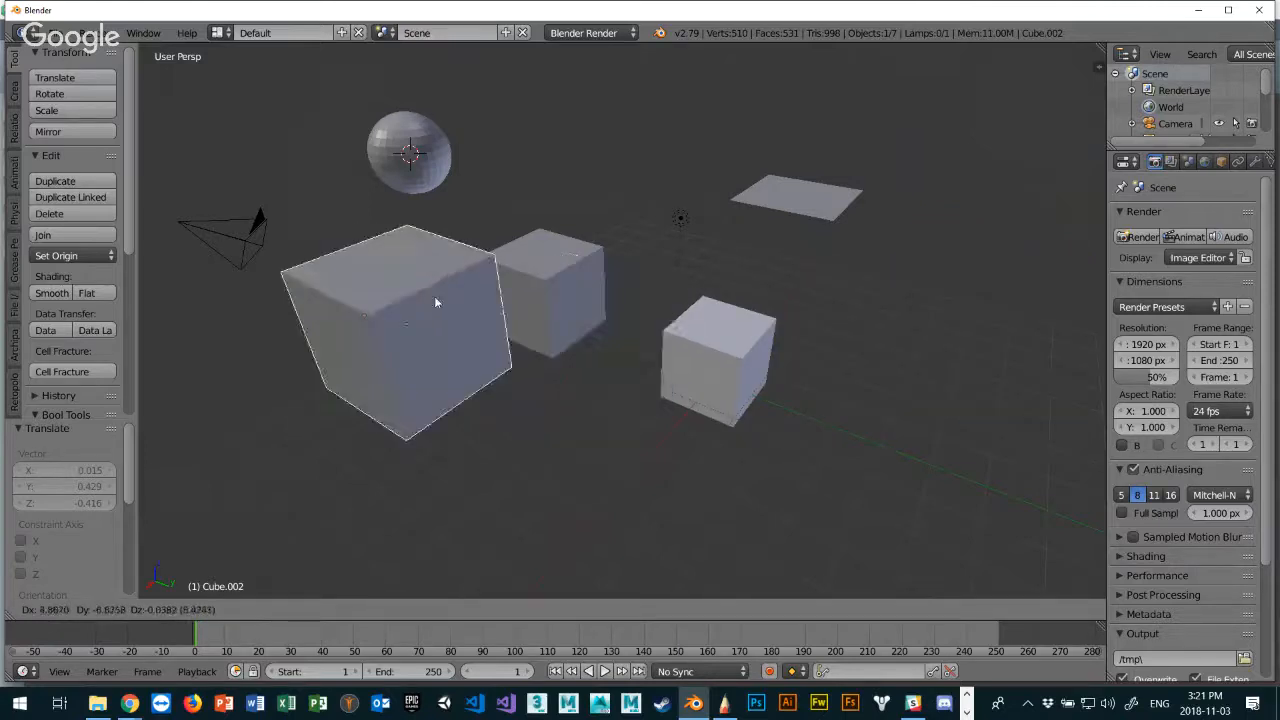
left_click(935, 280)
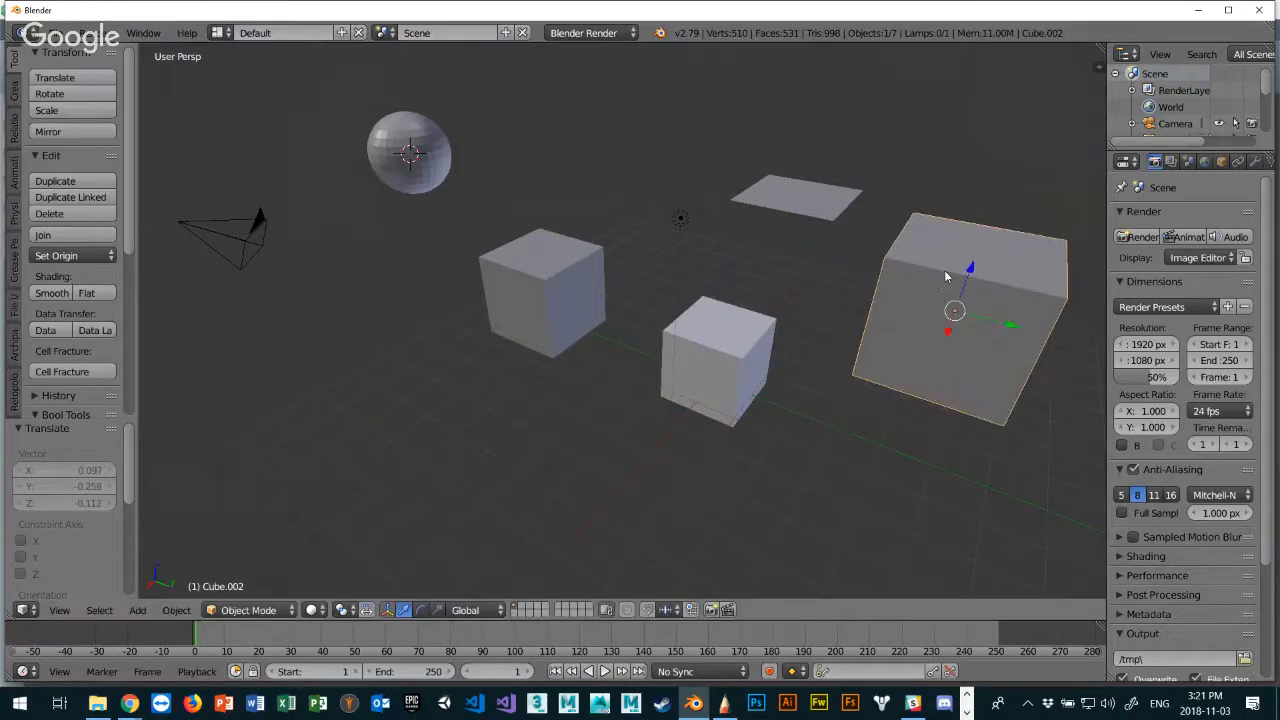
Move the original cube forward and down by about X 1.16, Y -0.76, Z -0.80.
right_click(755, 357)
key("g")
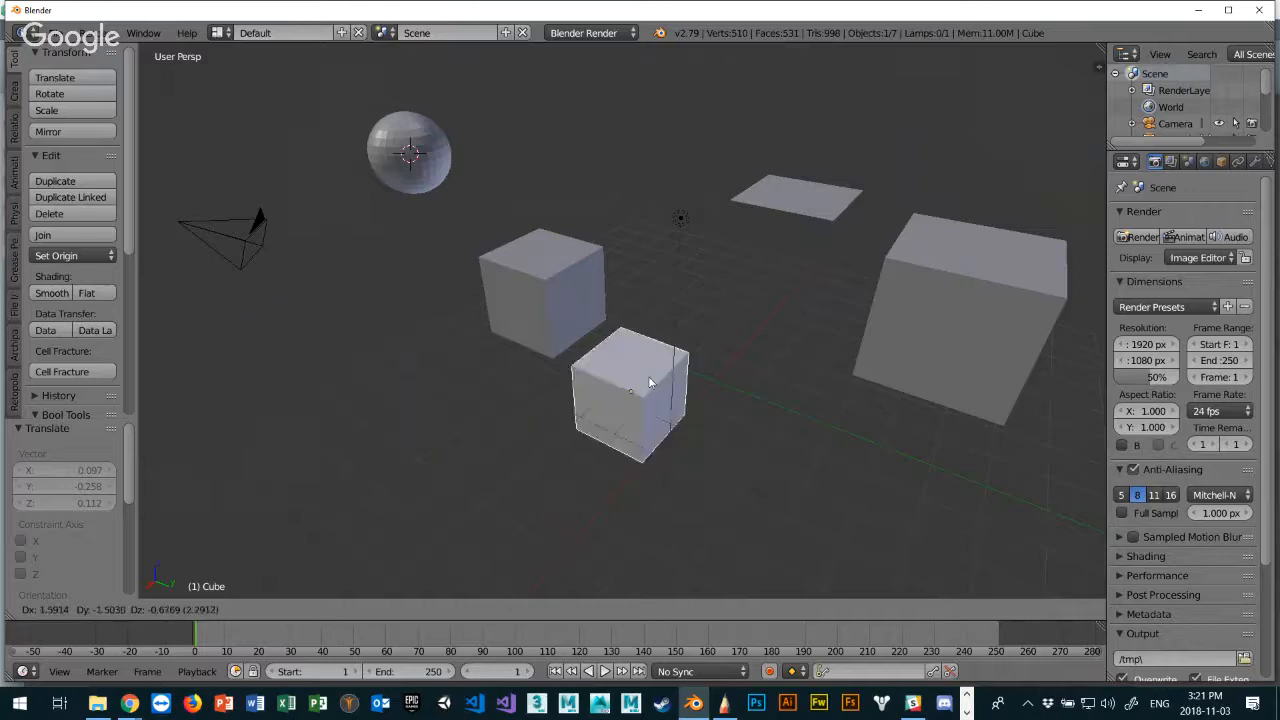
left_click(683, 390)
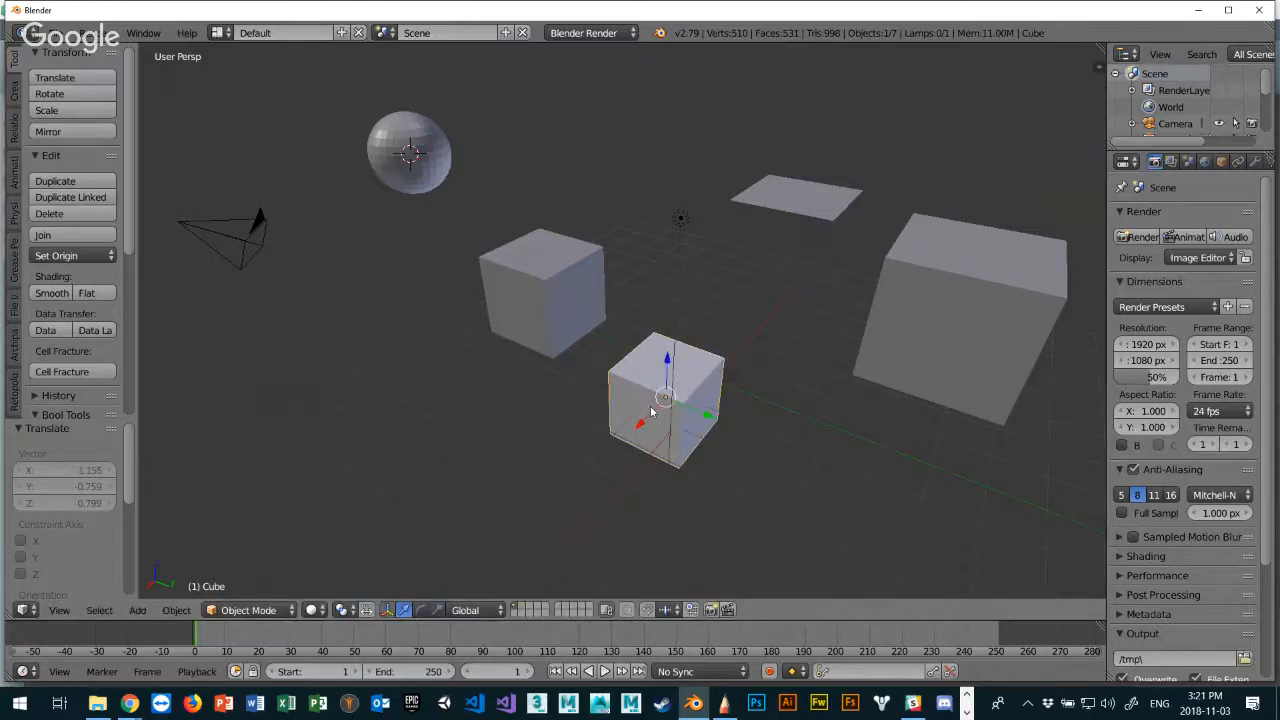
Move the UV sphere to just above the lamp, by about X -3.90, Y 5.31, Z -0.15.
right_click(370, 163)
key("g")
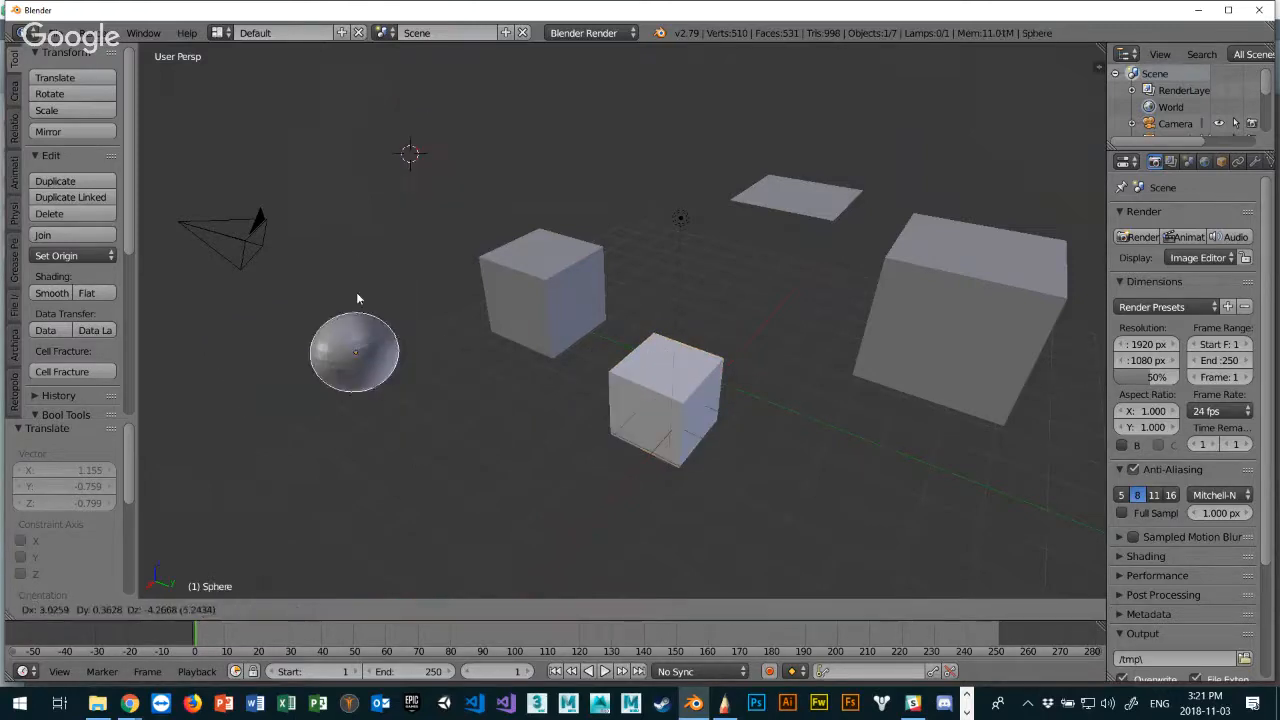
left_click(672, 88)
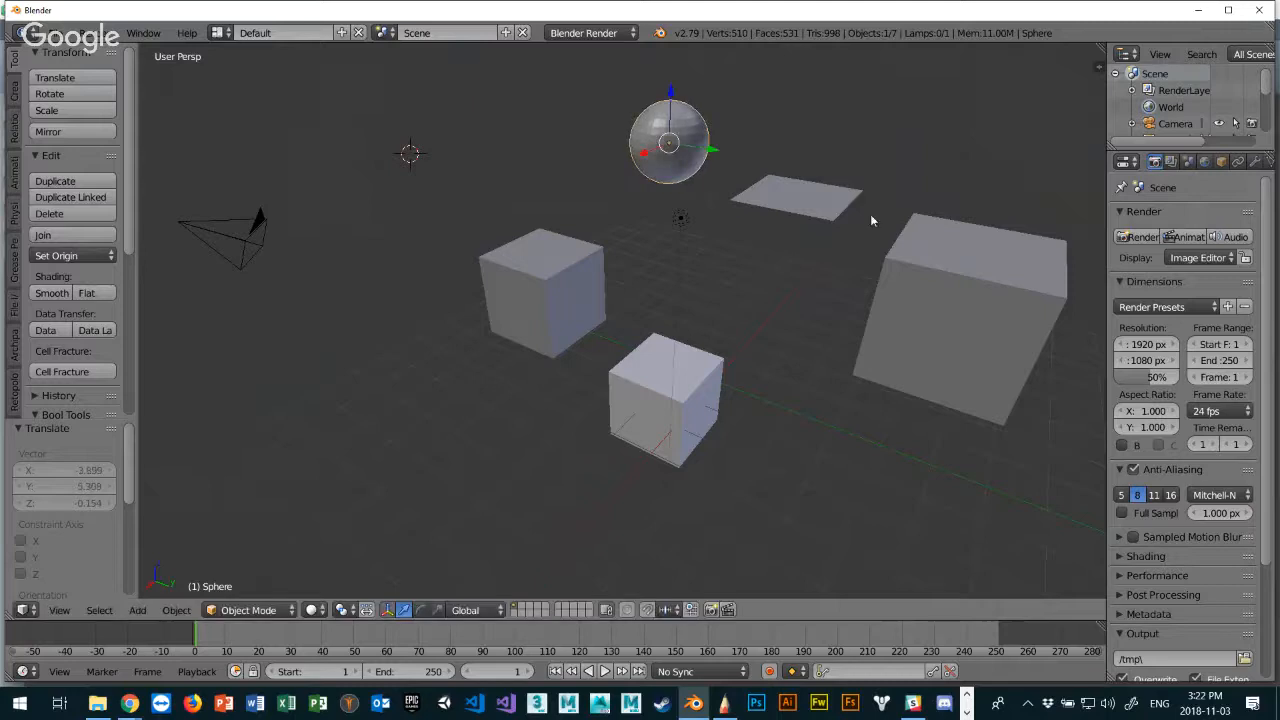
Reset the scene to the default start-up file with its single cube, camera and lamp.
middle_click_drag(480, 391, 504, 404)
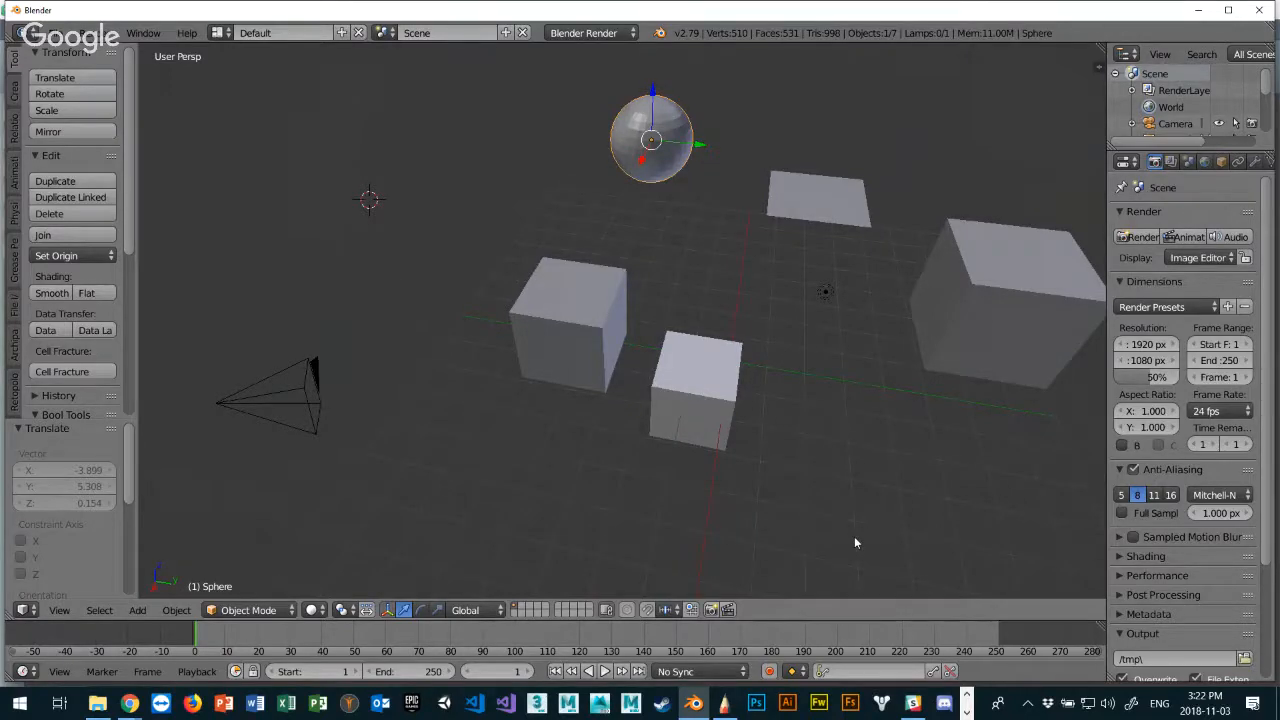
key("ctrl+n")
left_click(518, 505)
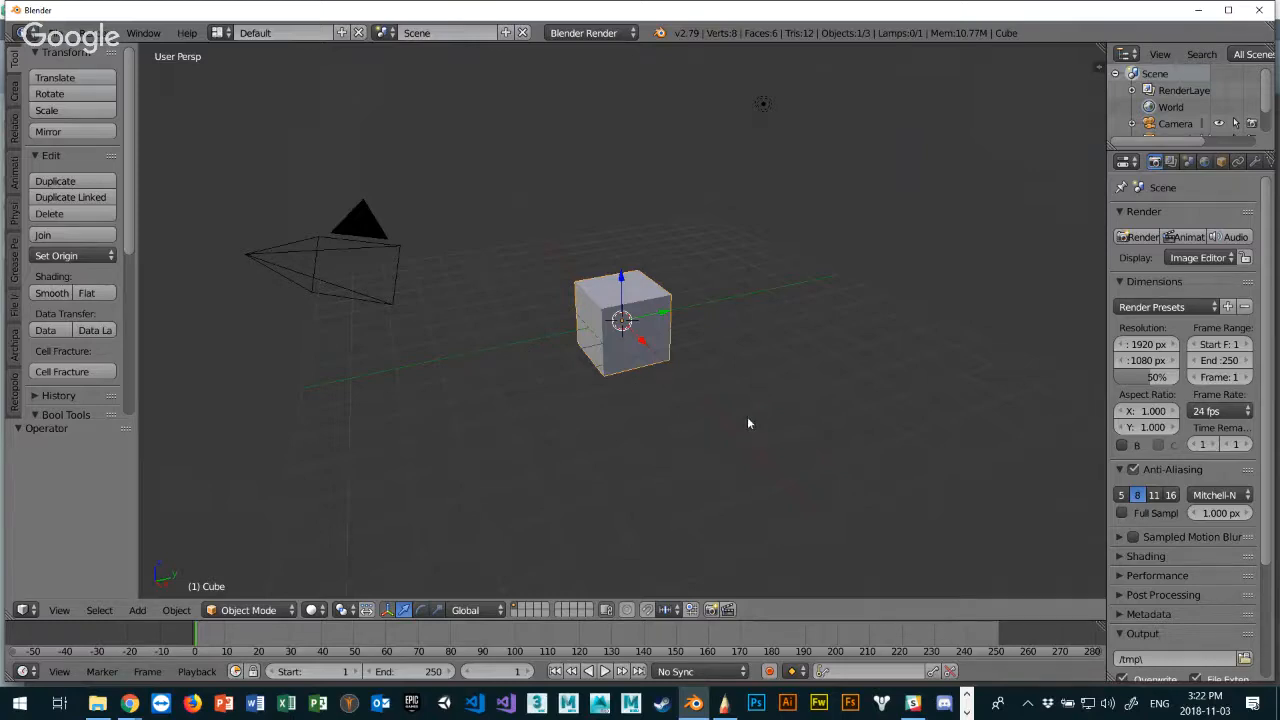
Add a second mesh cube and move it along the Y axis by about 5.35.
key("shift+a")
mouse_move(749, 423)
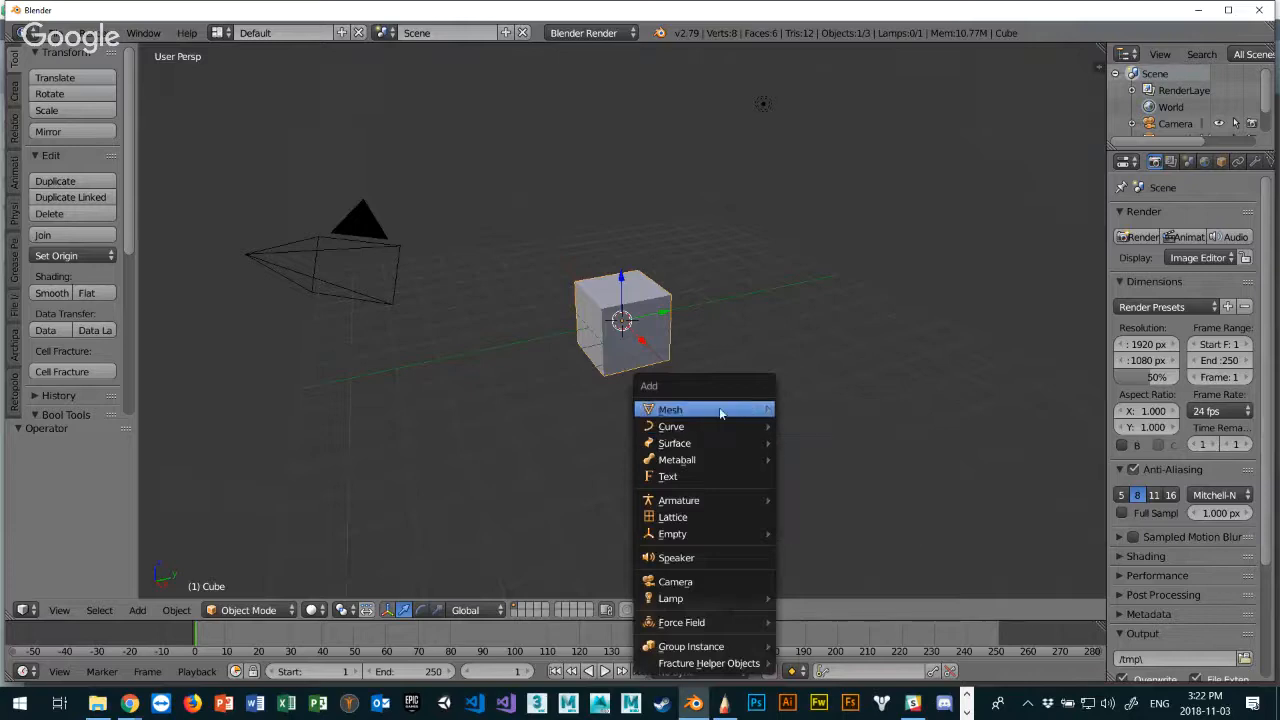
mouse_move(710, 411)
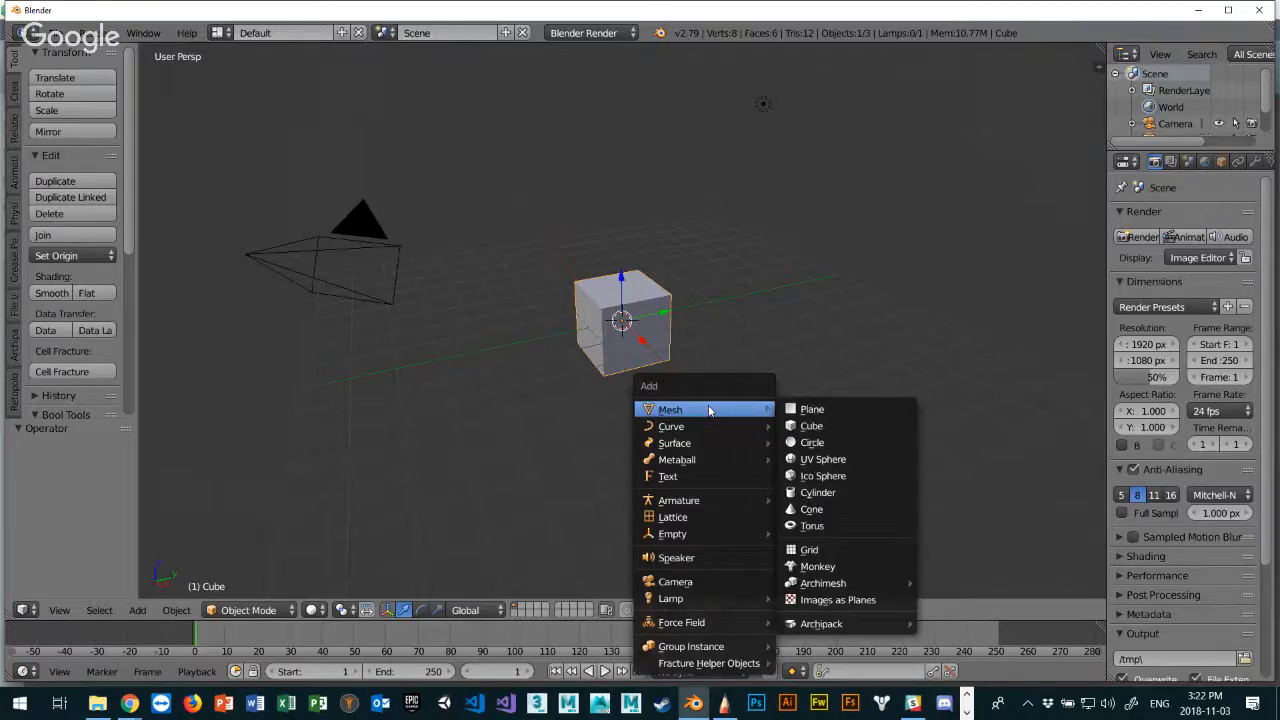
left_click(816, 427)
key("g")
key("y")
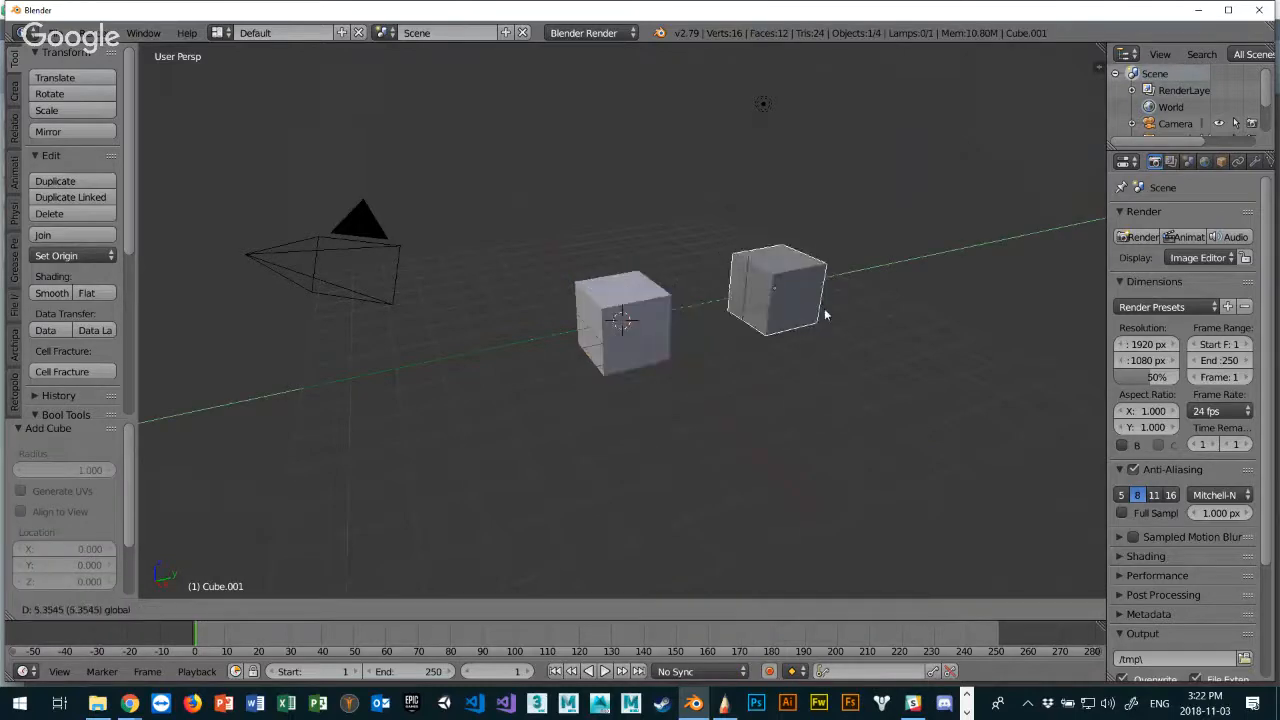
left_click(825, 315)
Add a mesh cylinder and move it along the Y axis by about -5.66.
key("shift+a")
mouse_move(755, 370)
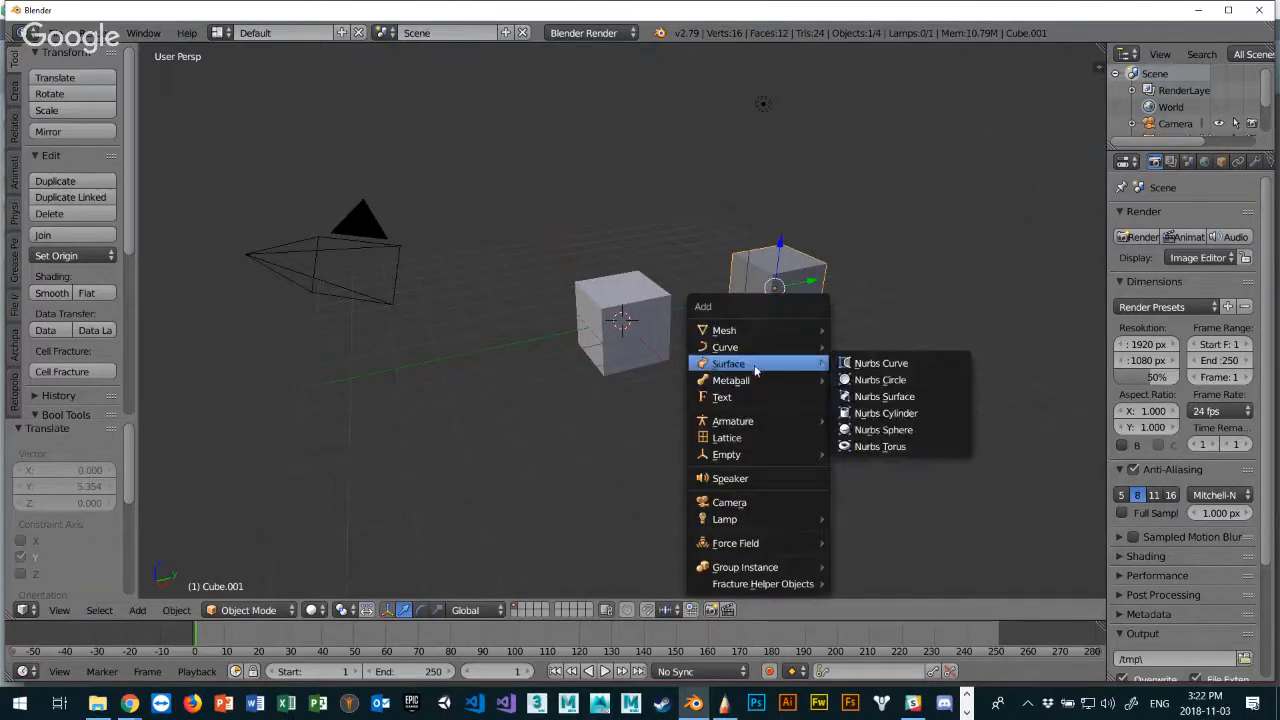
mouse_move(765, 330)
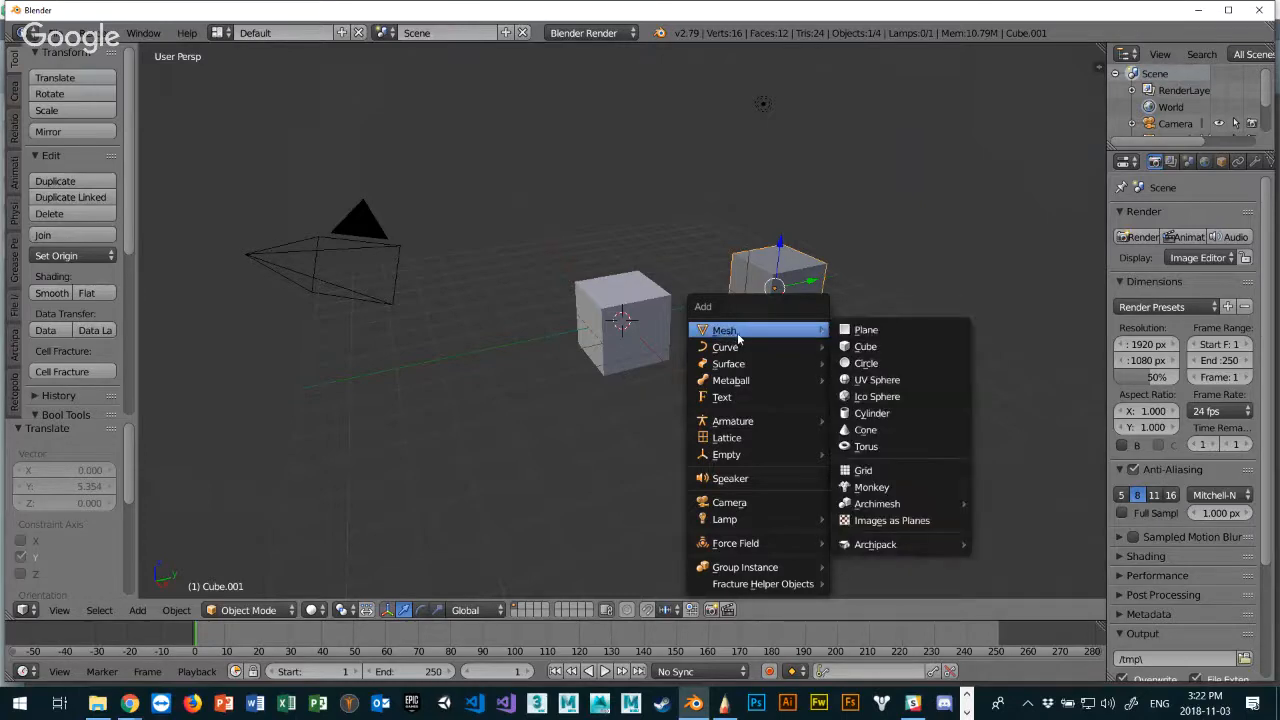
left_click(885, 412)
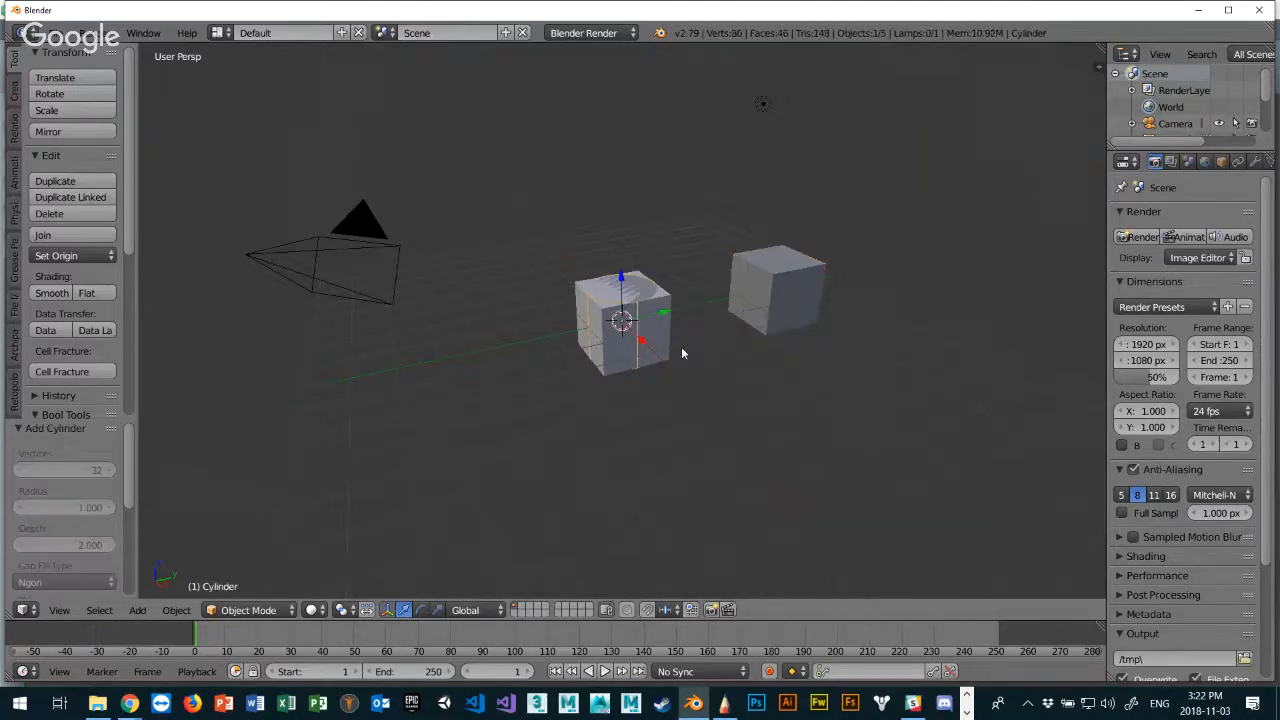
left_click_drag(662, 314, 450, 364)
Add a mesh cone and move it along the X axis by about 4.92.
key("shift+a")
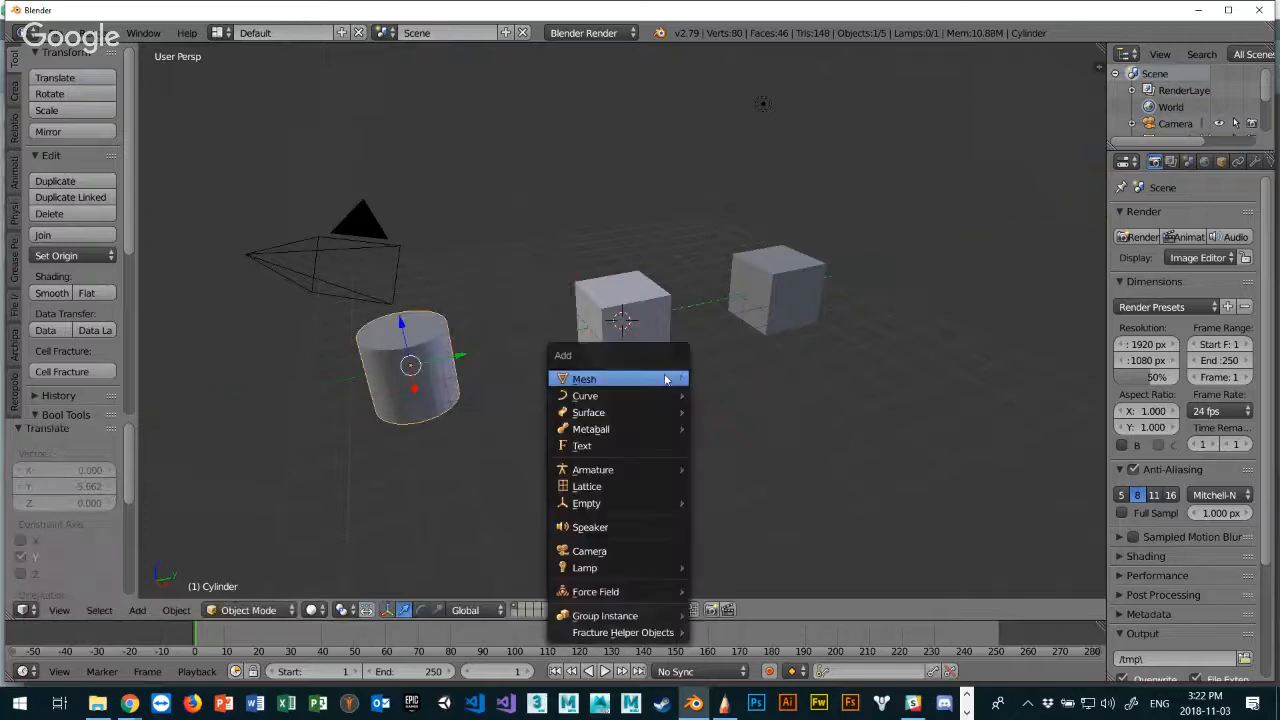
left_click(662, 379)
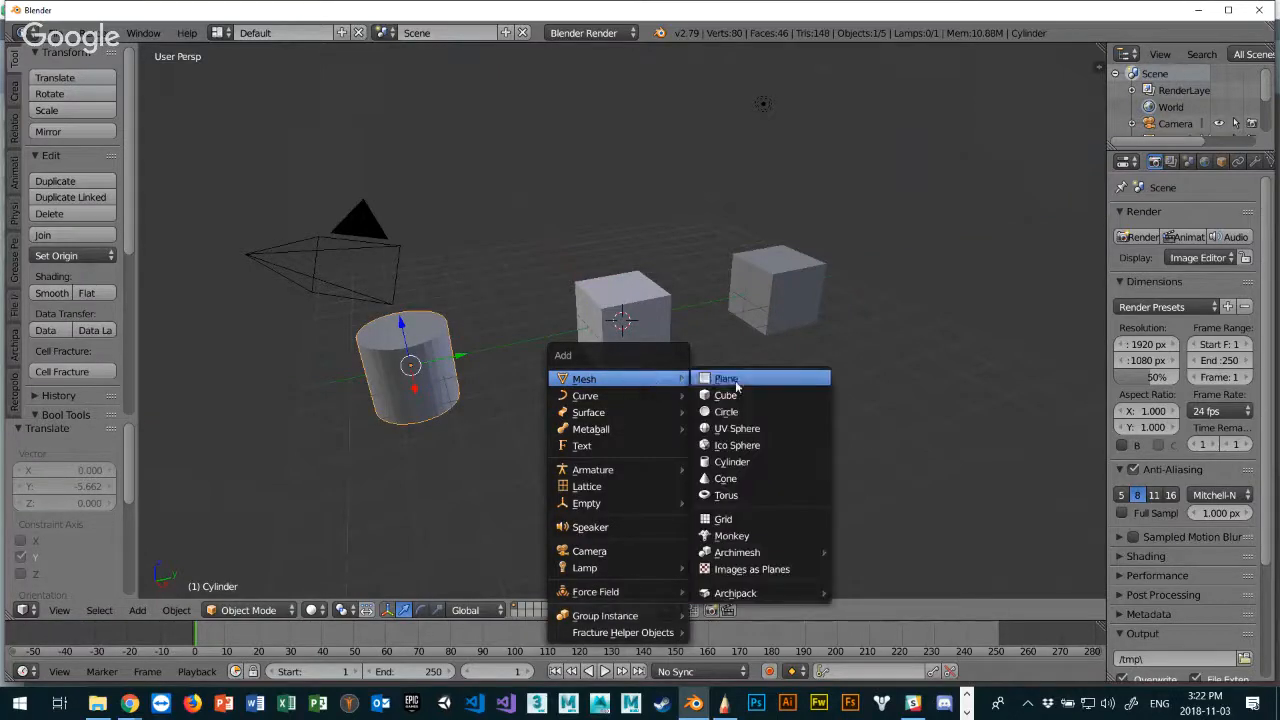
left_click(744, 480)
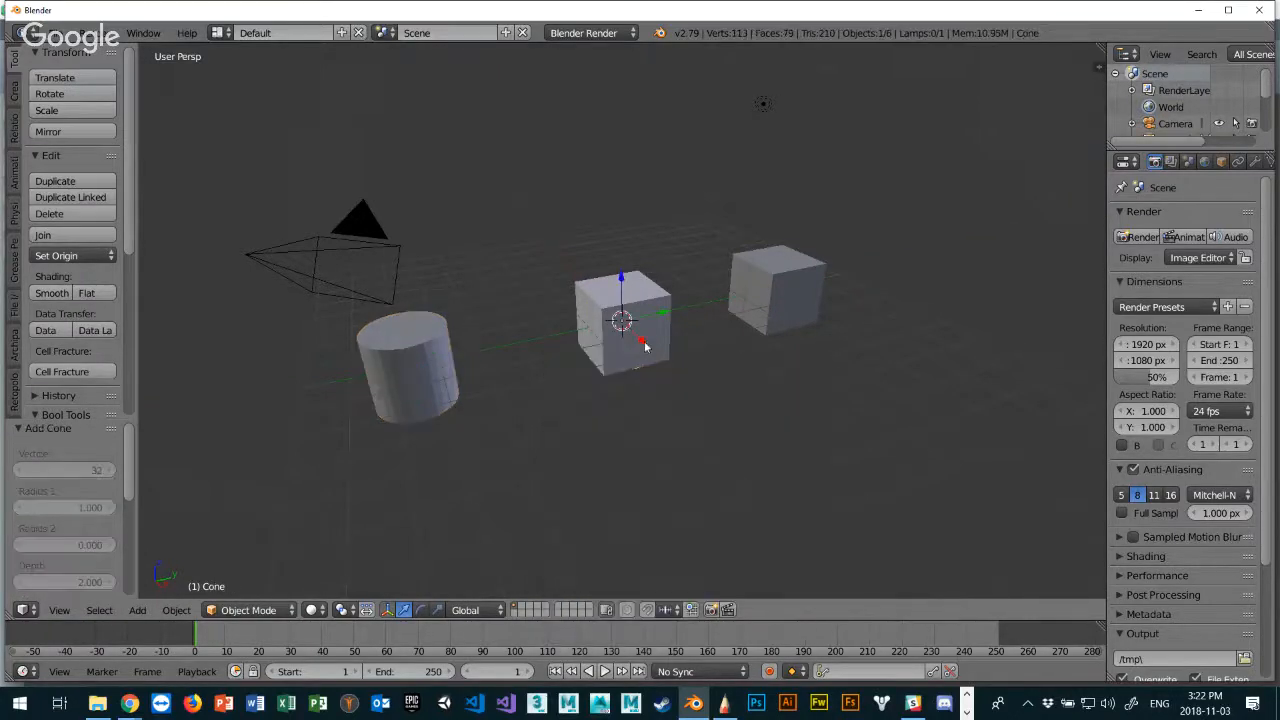
left_click_drag(645, 346, 722, 424)
middle_click_drag(648, 337, 749, 354)
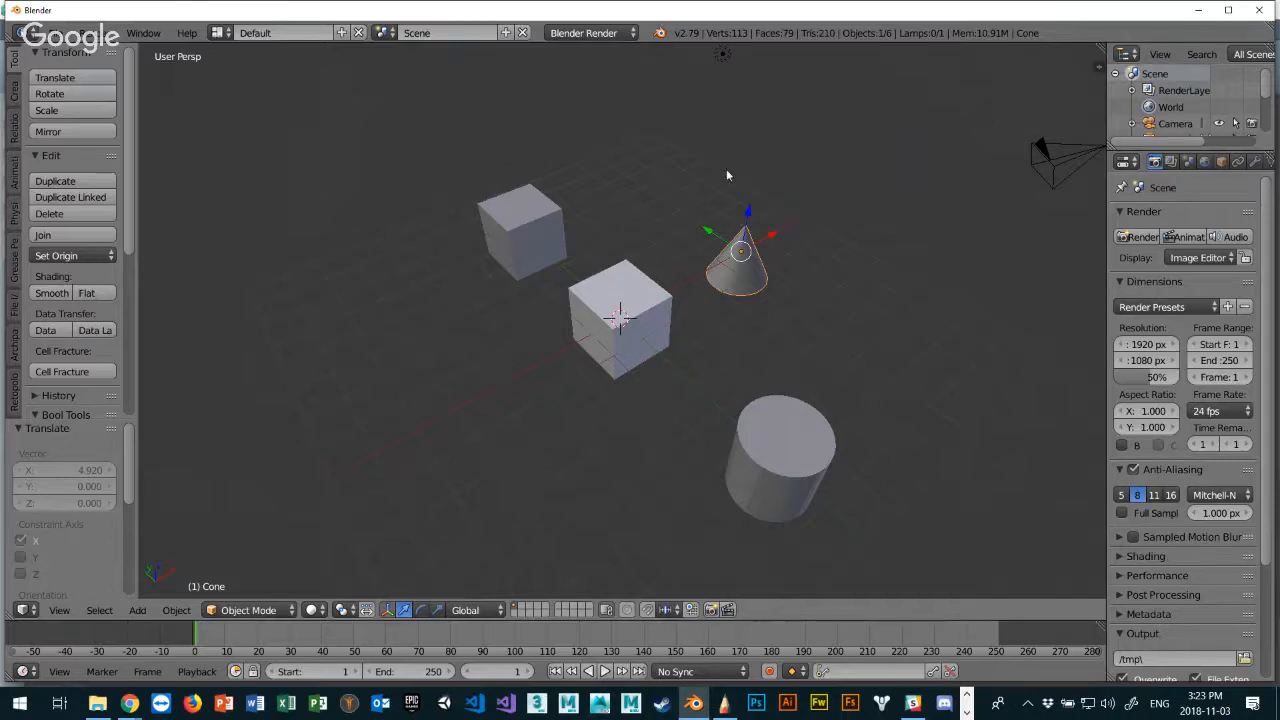
middle_click_drag(880, 370, 717, 320)
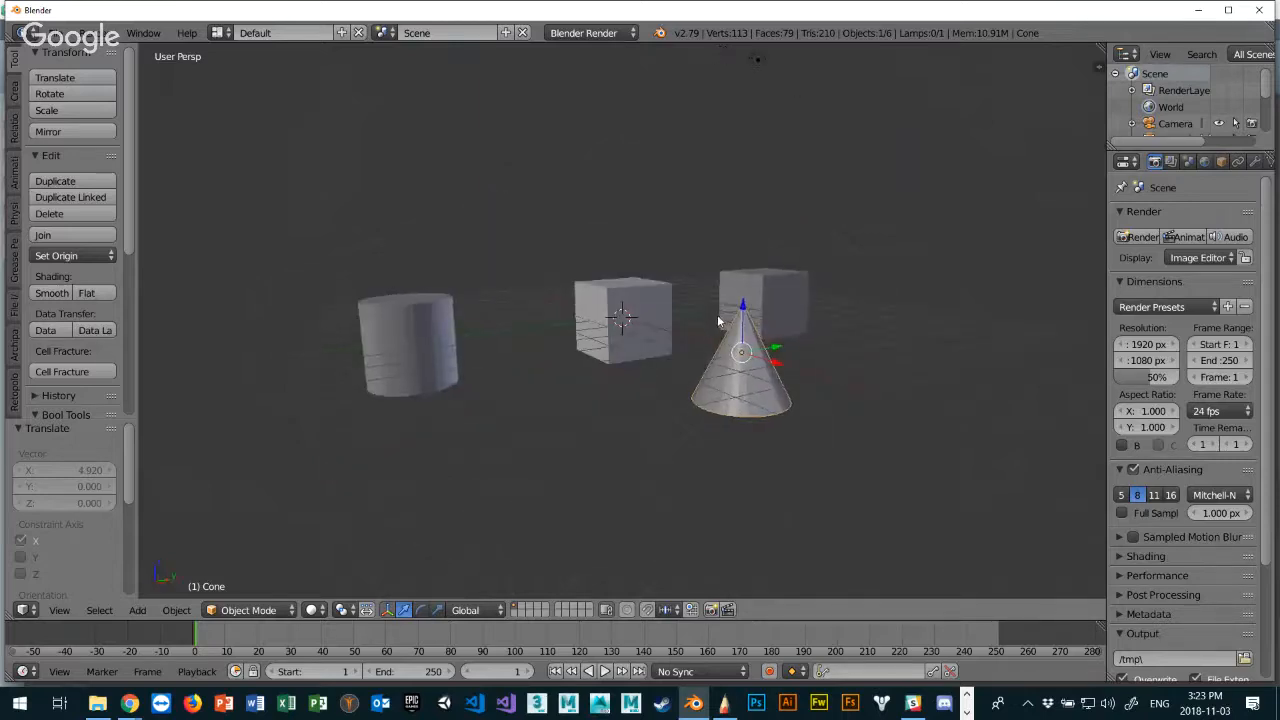
key("shift+a")
mouse_move(725, 330)
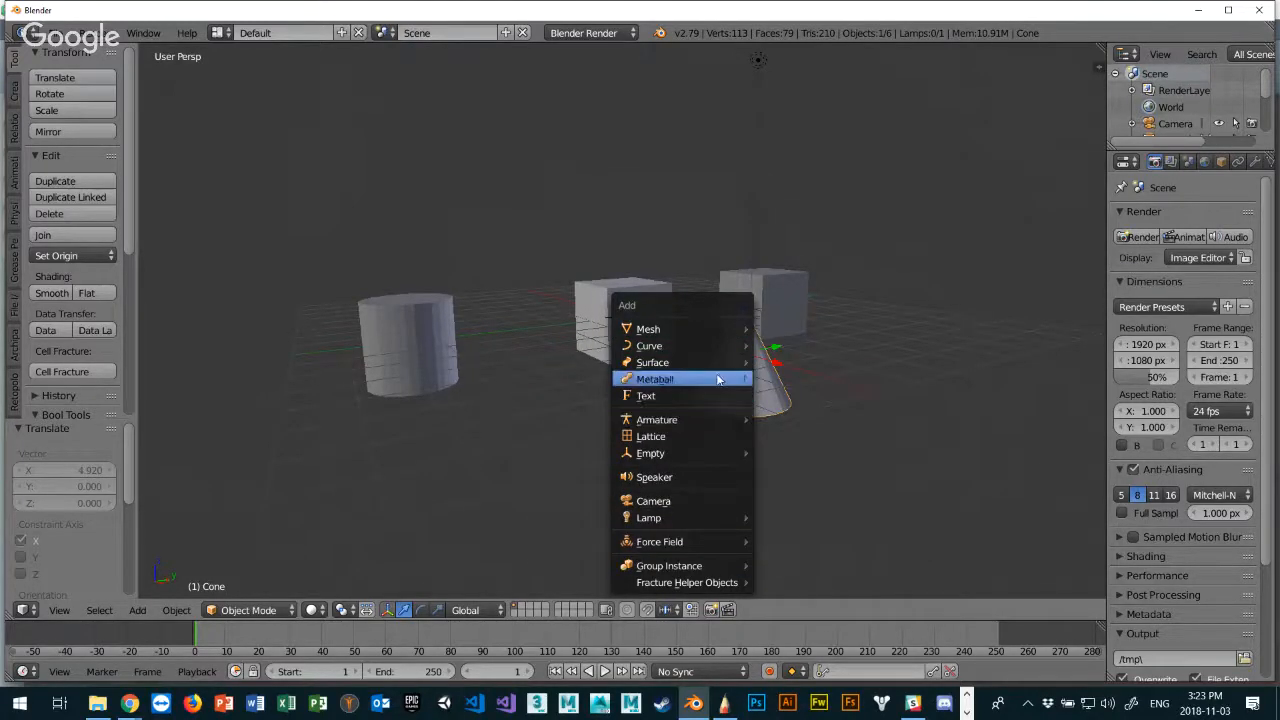
mouse_move(656, 346)
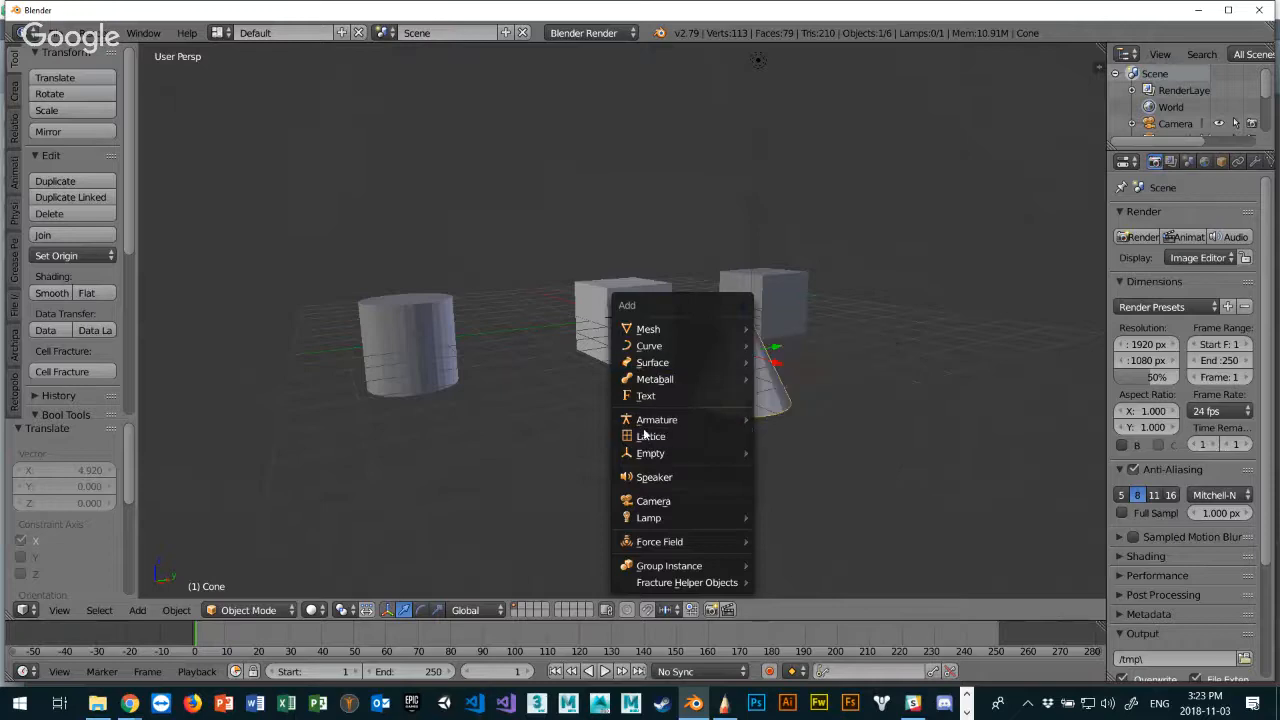
mouse_move(663, 381)
middle_click_drag(434, 417, 646, 404)
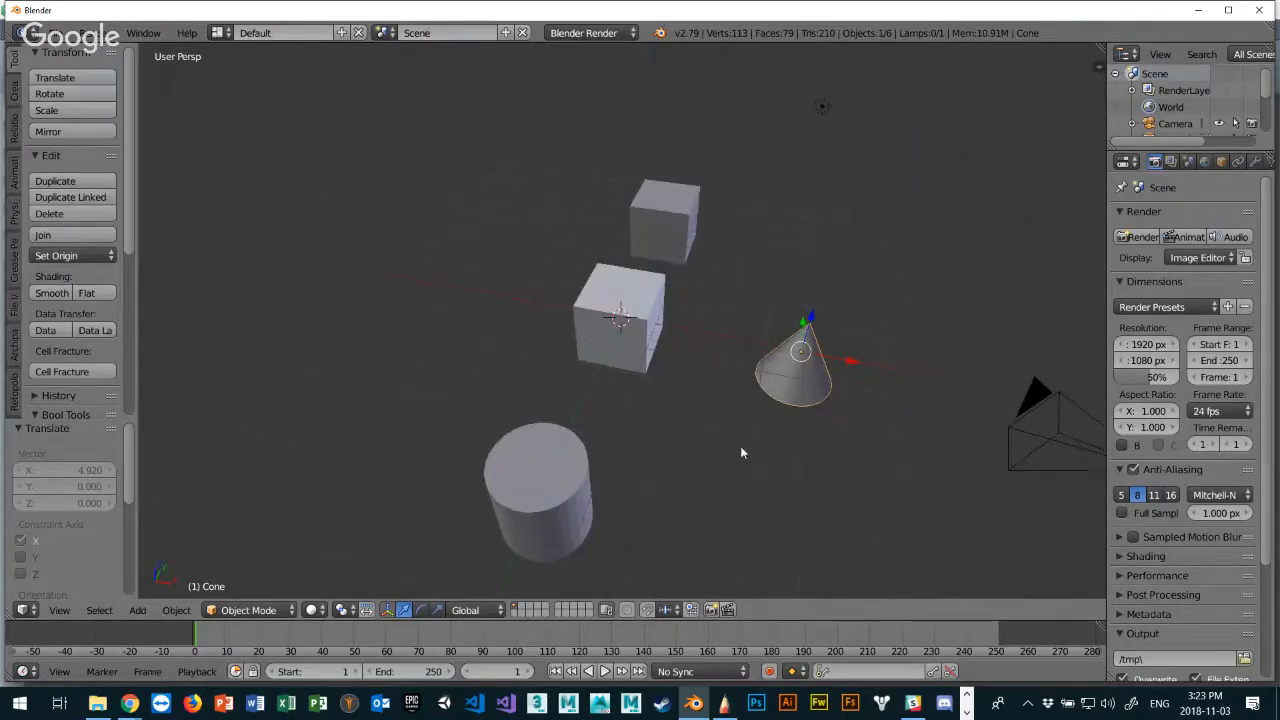
Stack two duplicates above the centre cube along Z, the first raised about 2.44 and the second about 2.57 above the first.
middle_click_drag(741, 453, 683, 418)
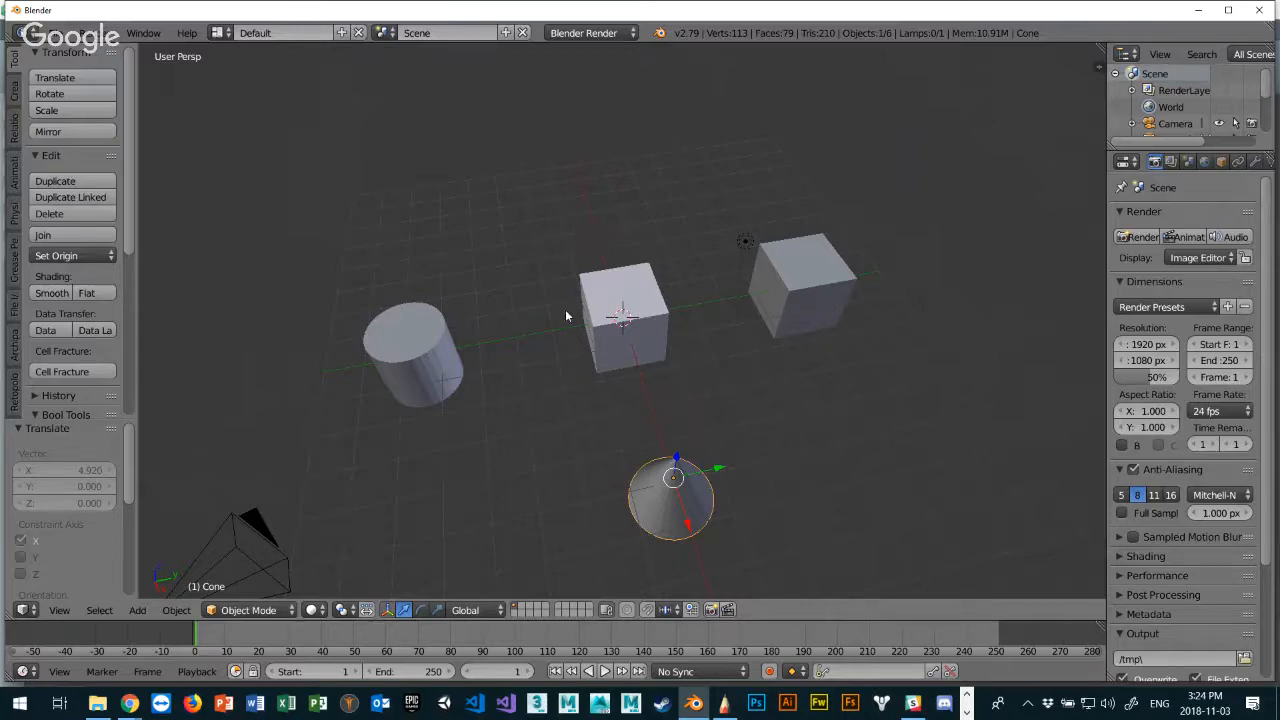
middle_click_drag(671, 357, 604, 343)
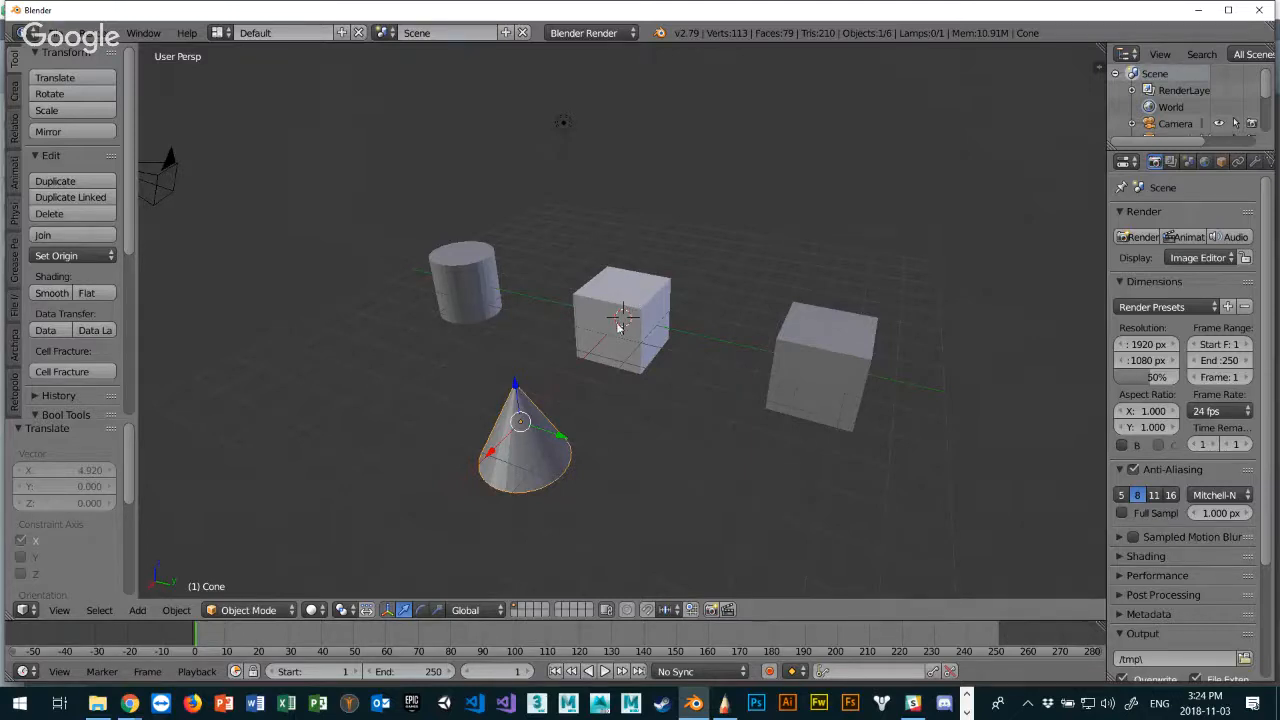
right_click(621, 289)
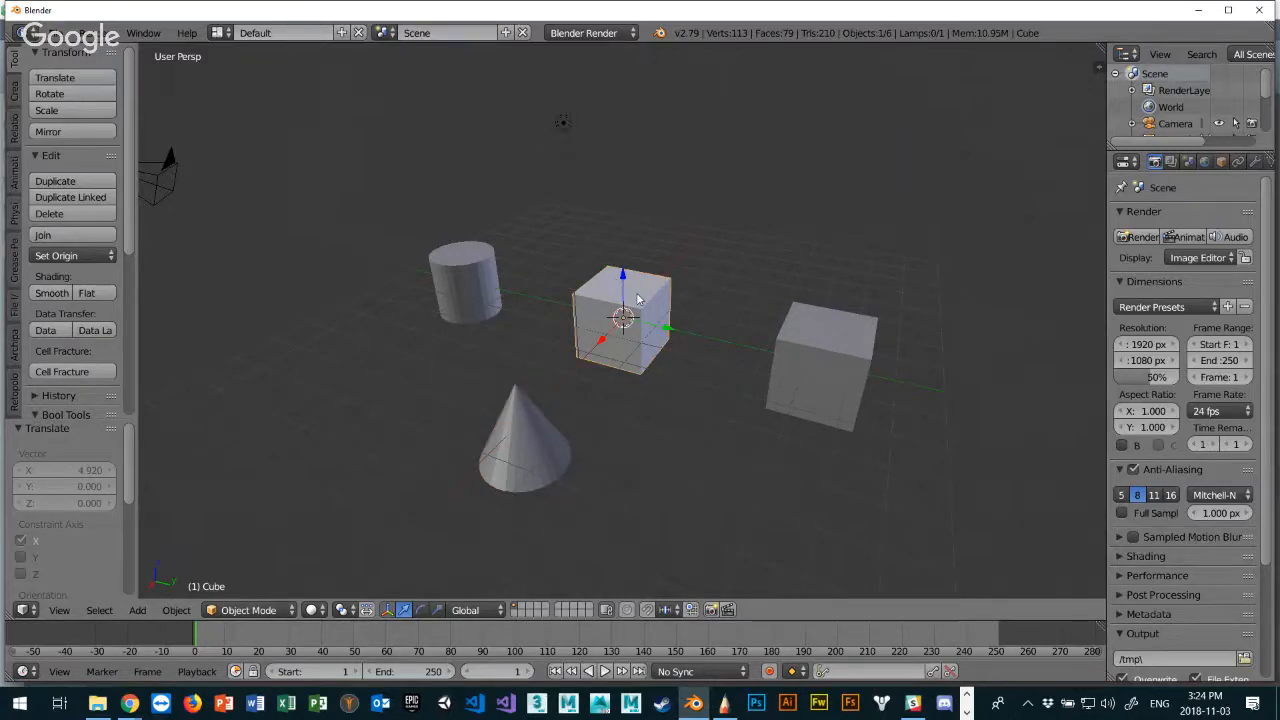
key("shift+d")
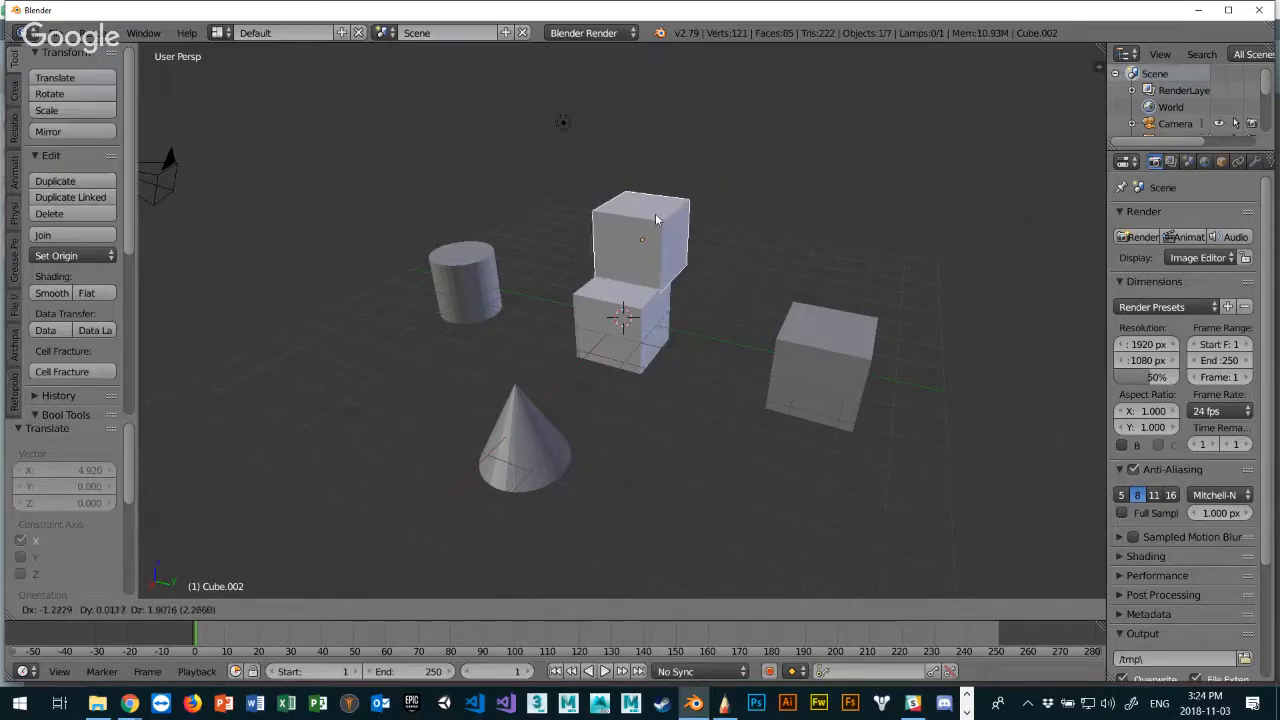
key("z")
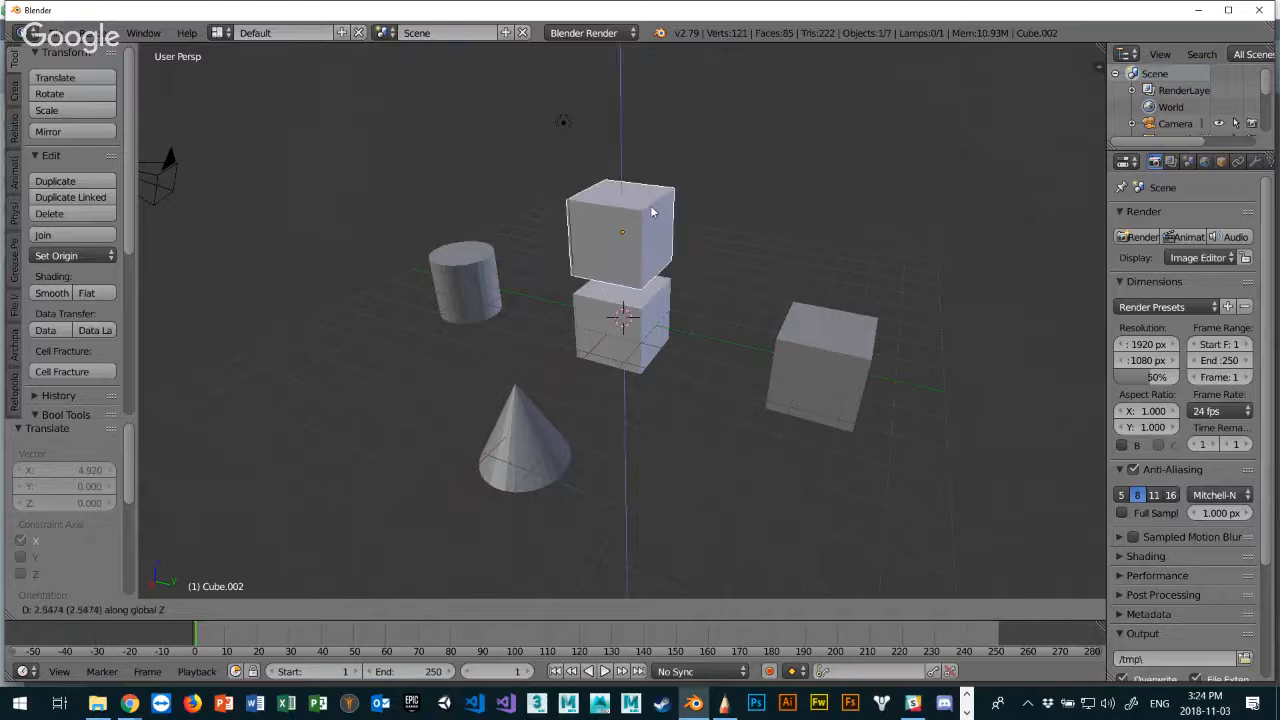
left_click(651, 215)
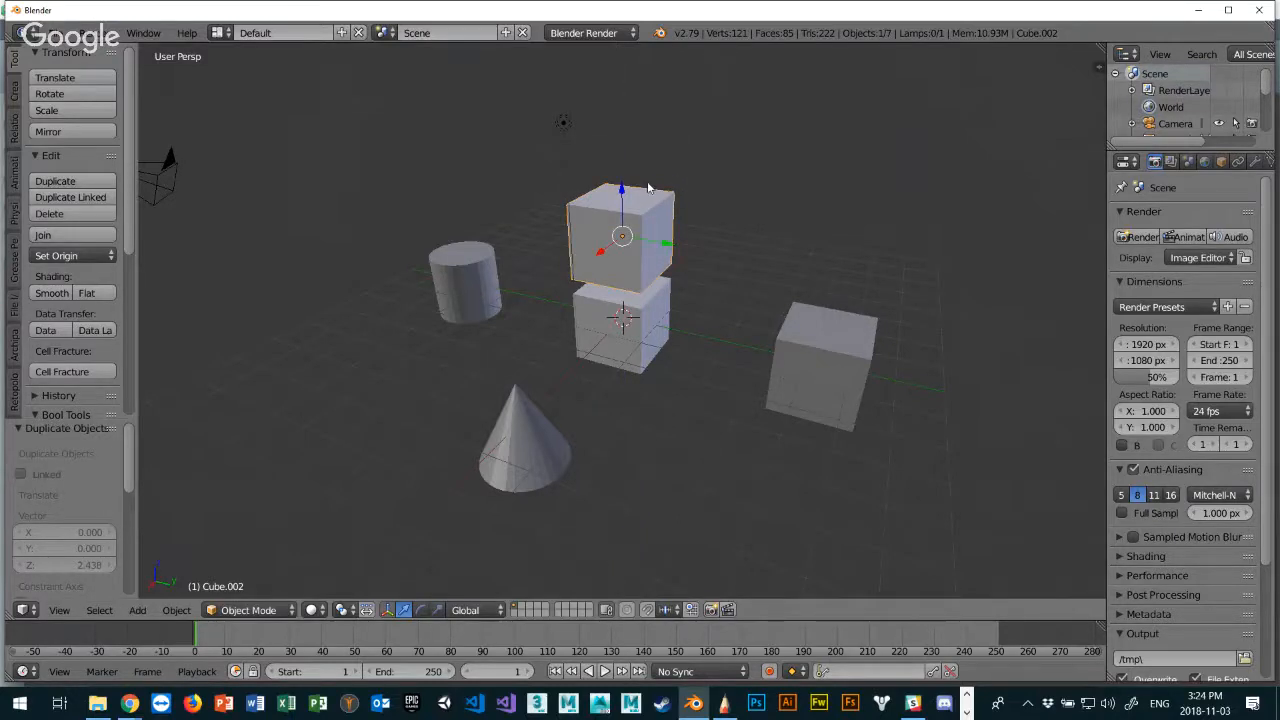
key("shift+d")
key("z")
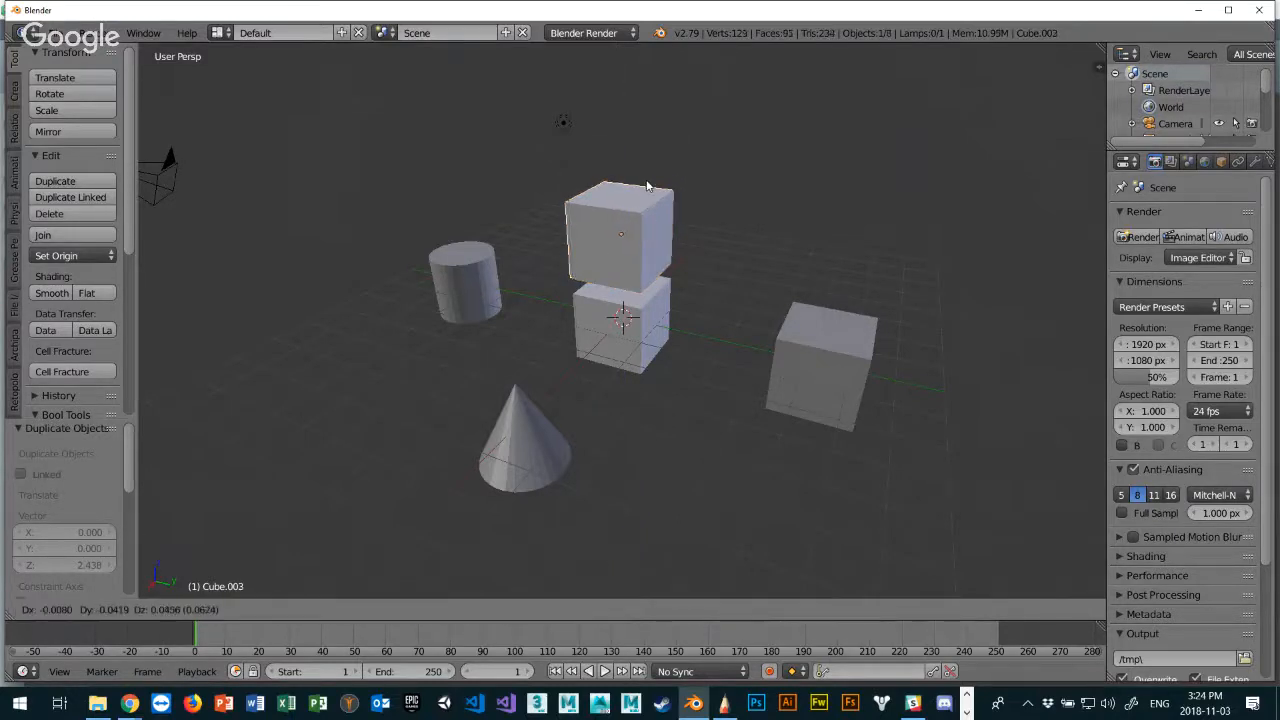
left_click(642, 102)
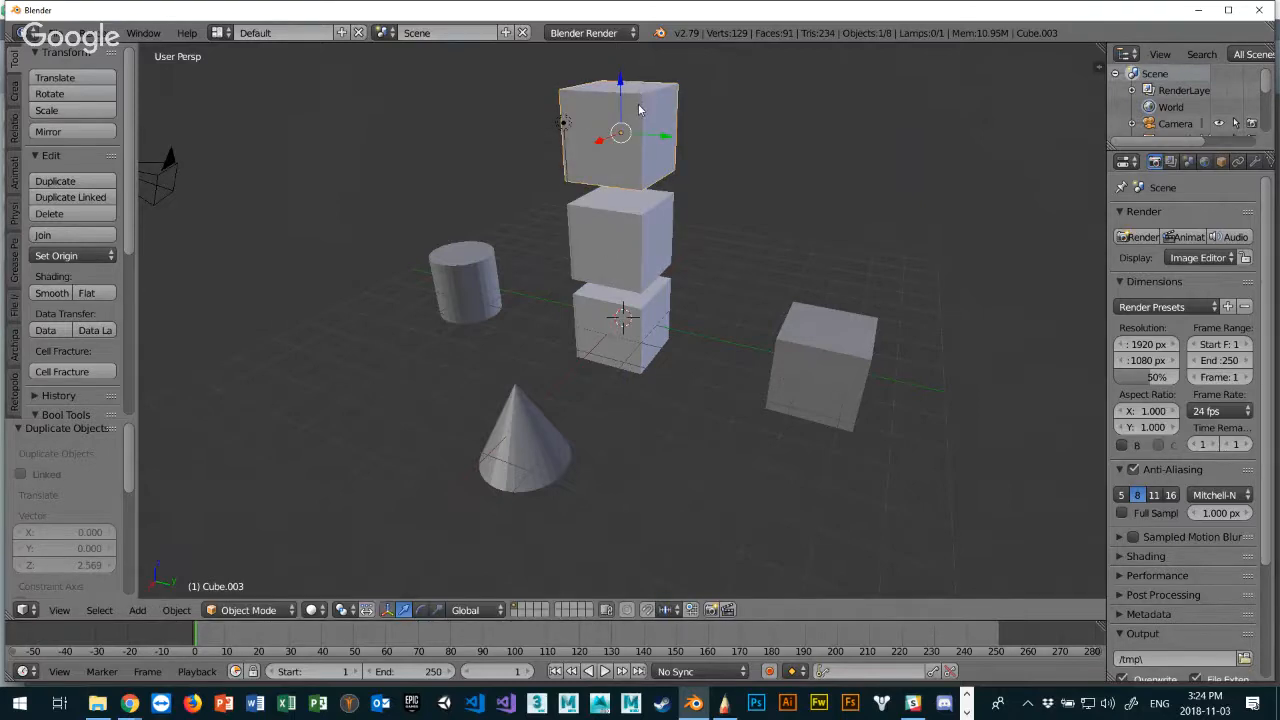
Duplicate the top cube along Z by about -8.51, and duplicate that copy about -2.74 further down, extending the column below the centre cube.
key("shift+d")
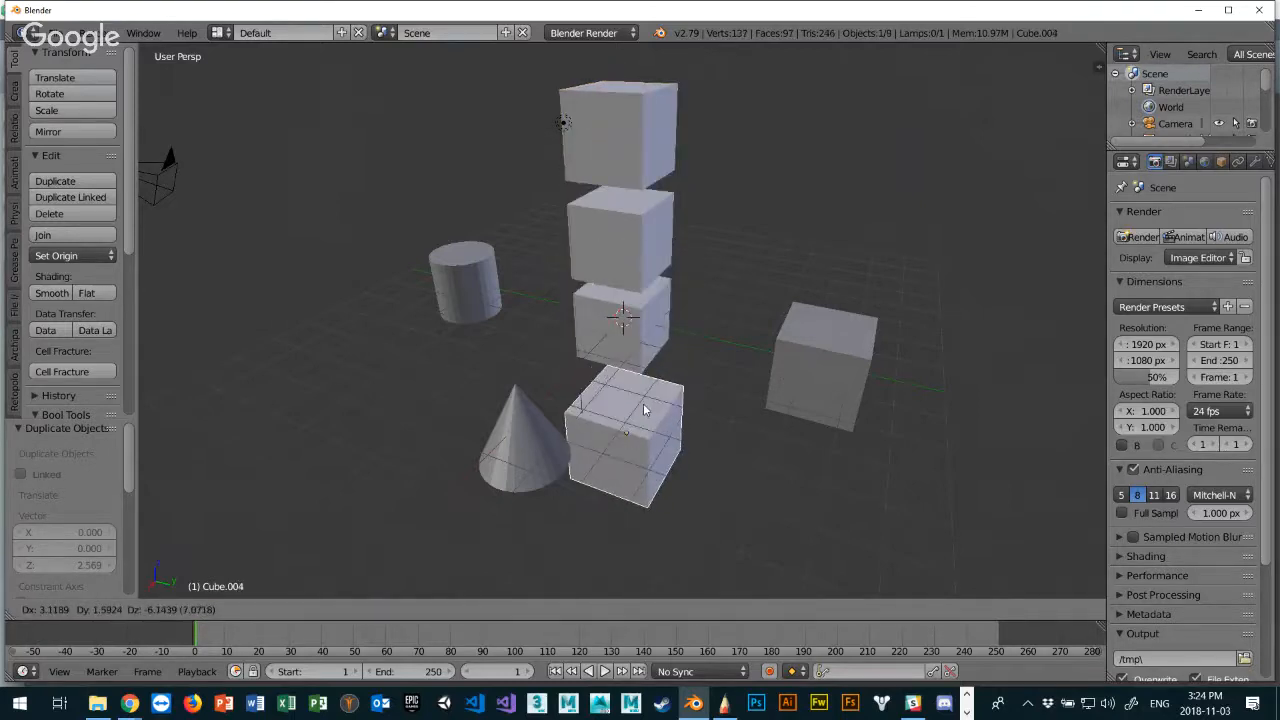
key("z")
left_click(644, 404)
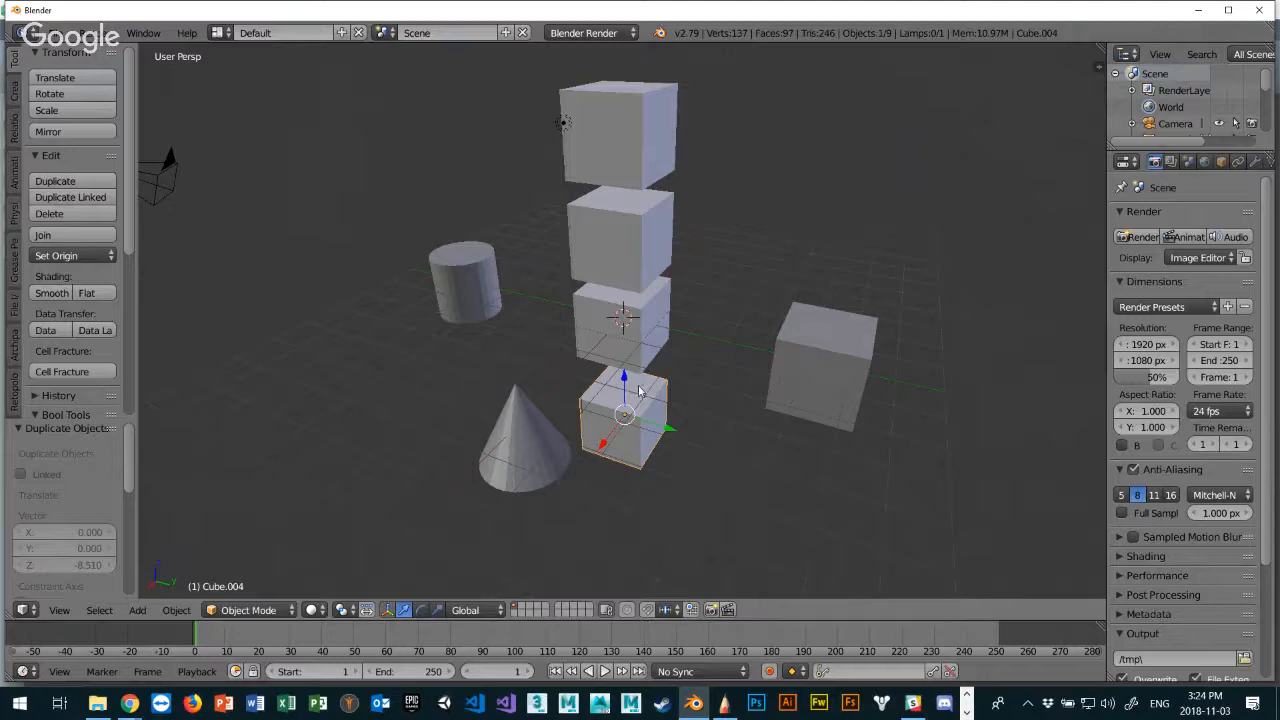
key("shift+d")
key("z")
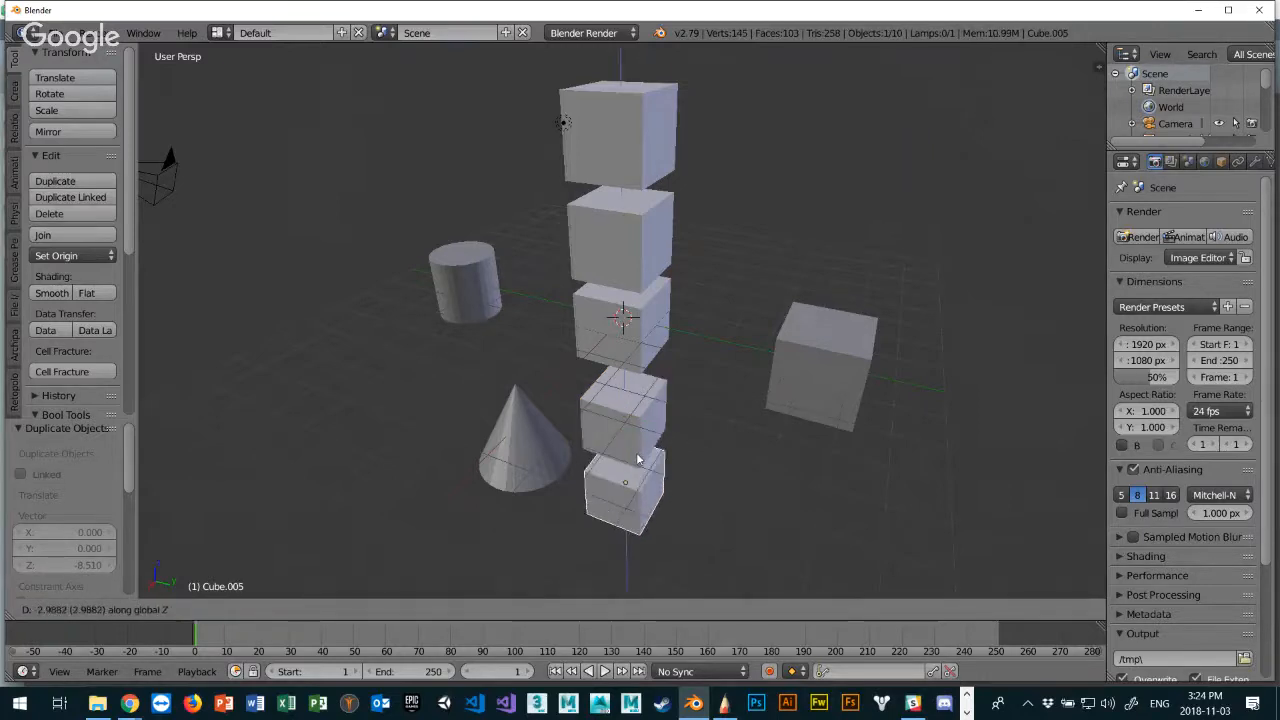
left_click(643, 456)
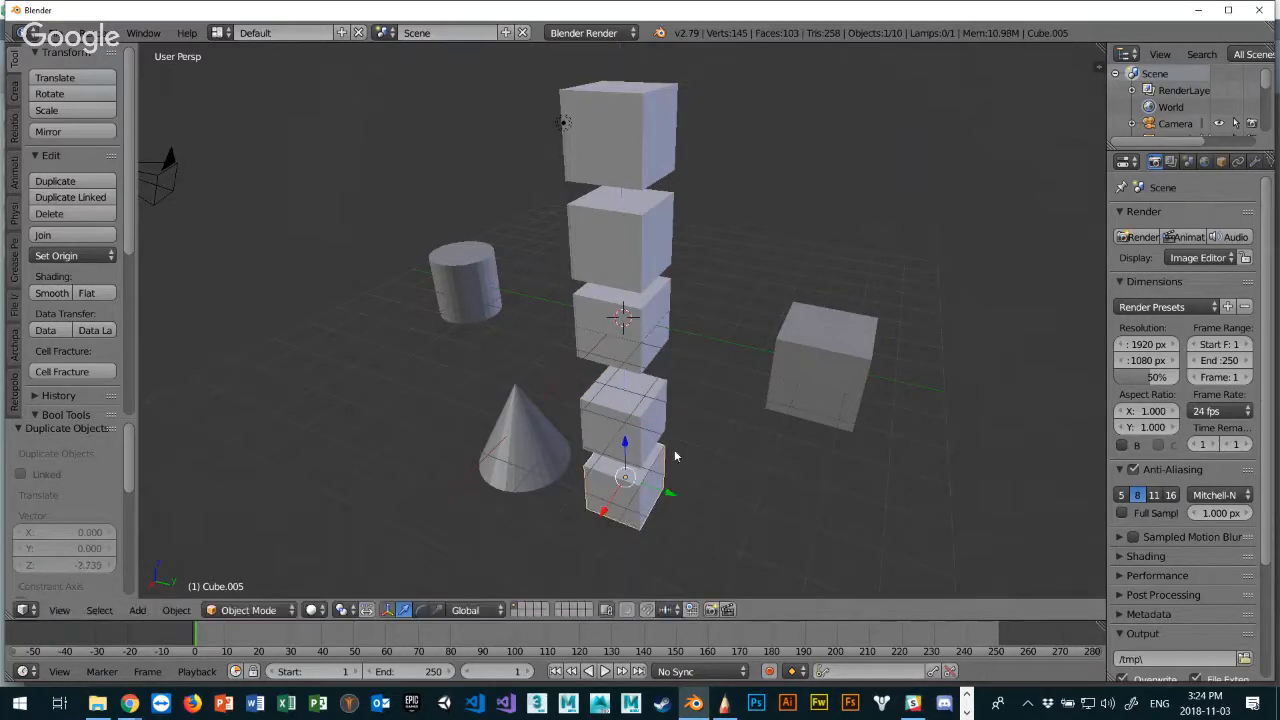
Duplicate the centre cube along Y by about 2.52, and duplicate that copy about -5.08 along Y to the opposite side.
middle_click_drag(685, 364, 668, 250)
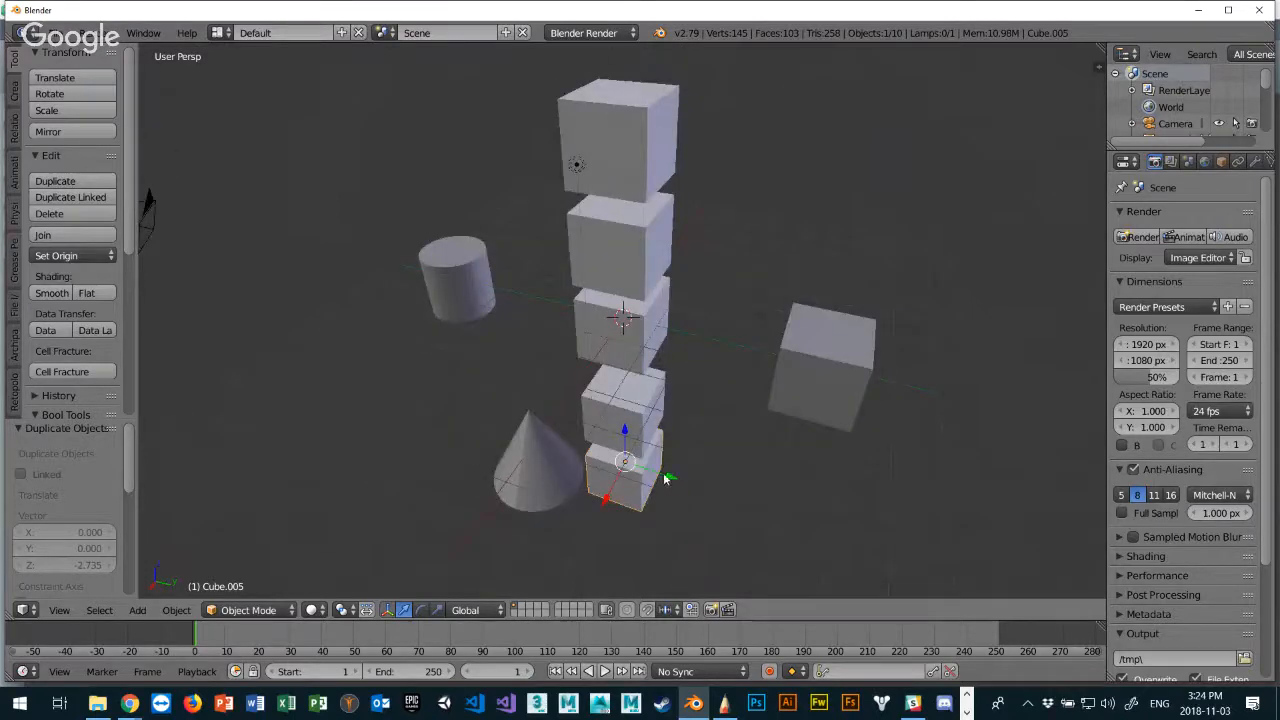
right_click(630, 326)
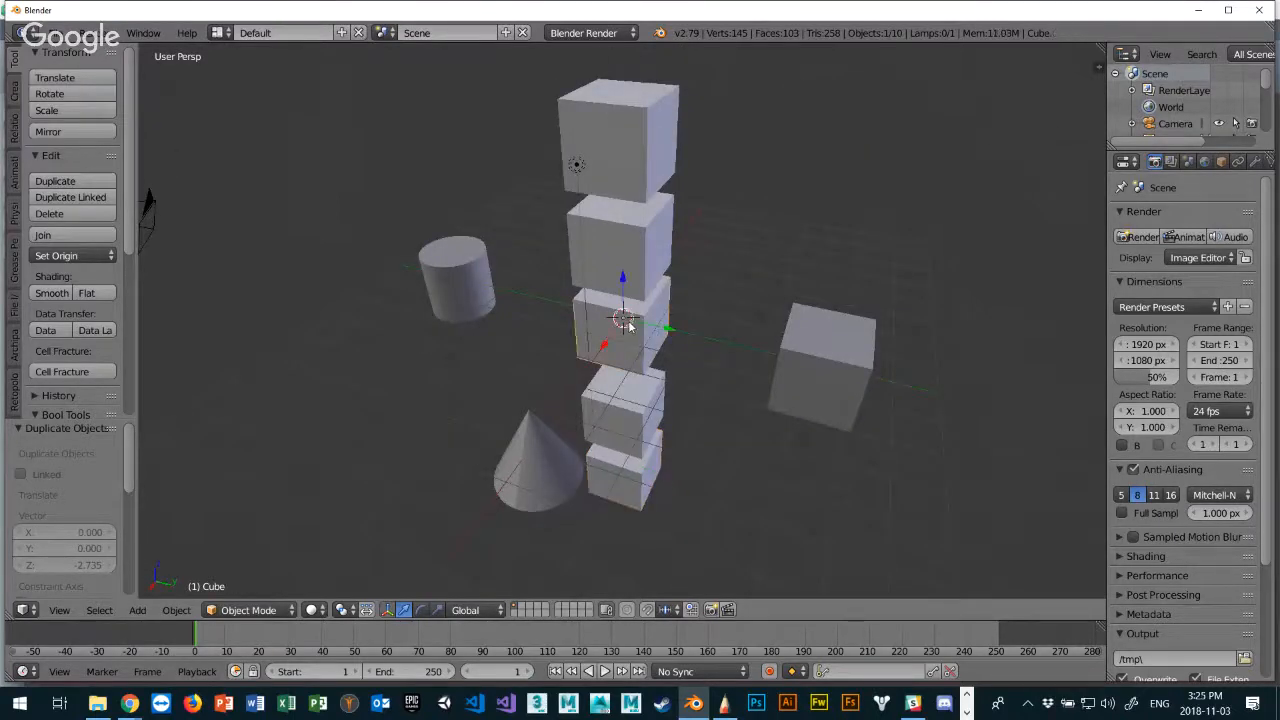
key("shift+d")
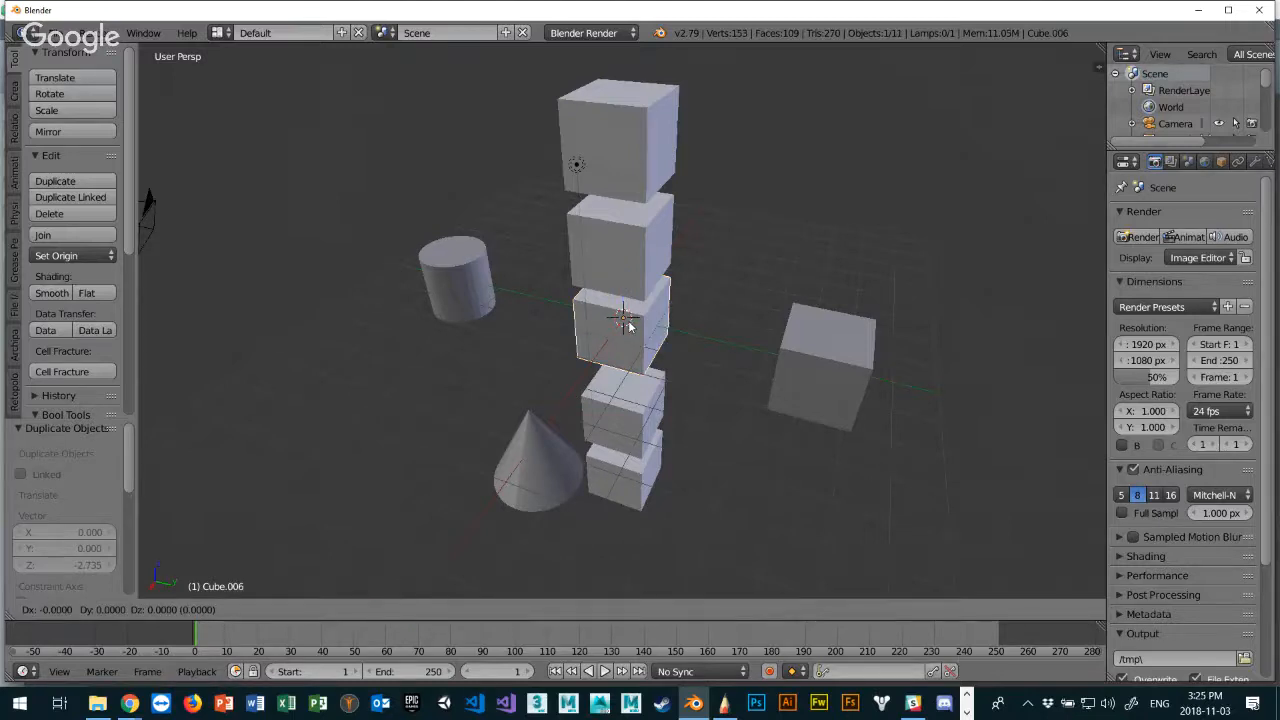
key("y")
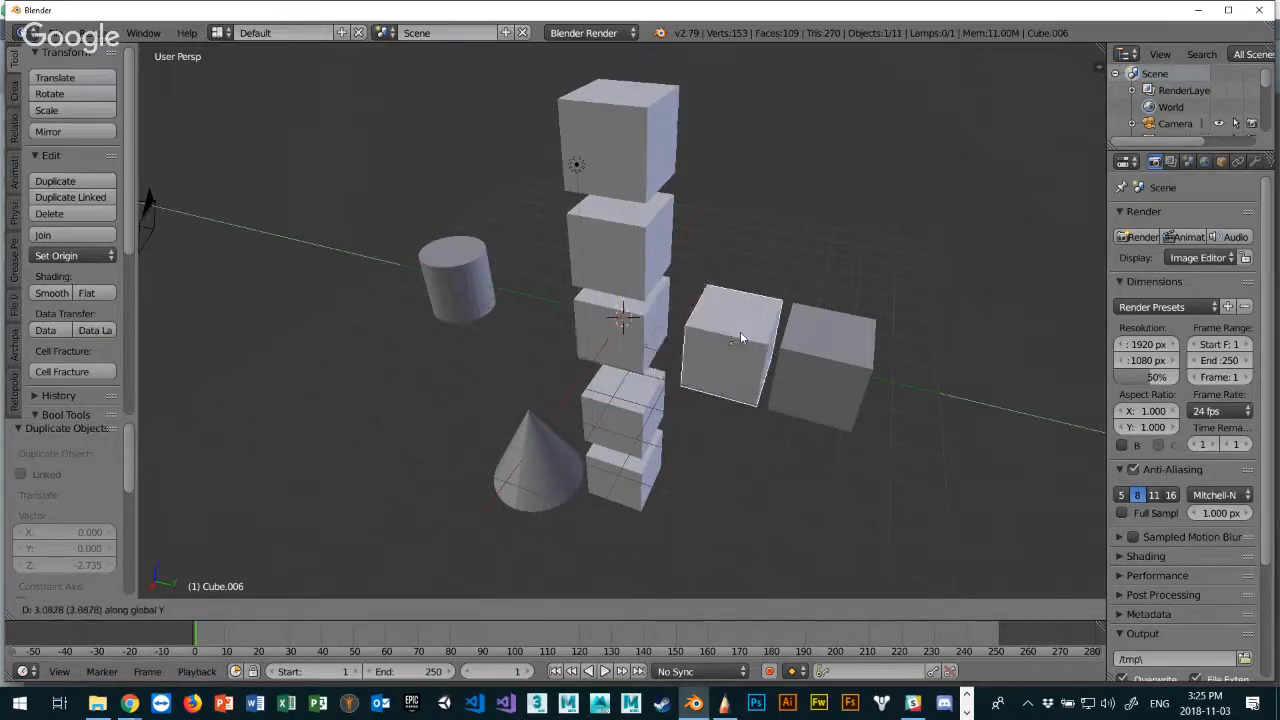
left_click(722, 340)
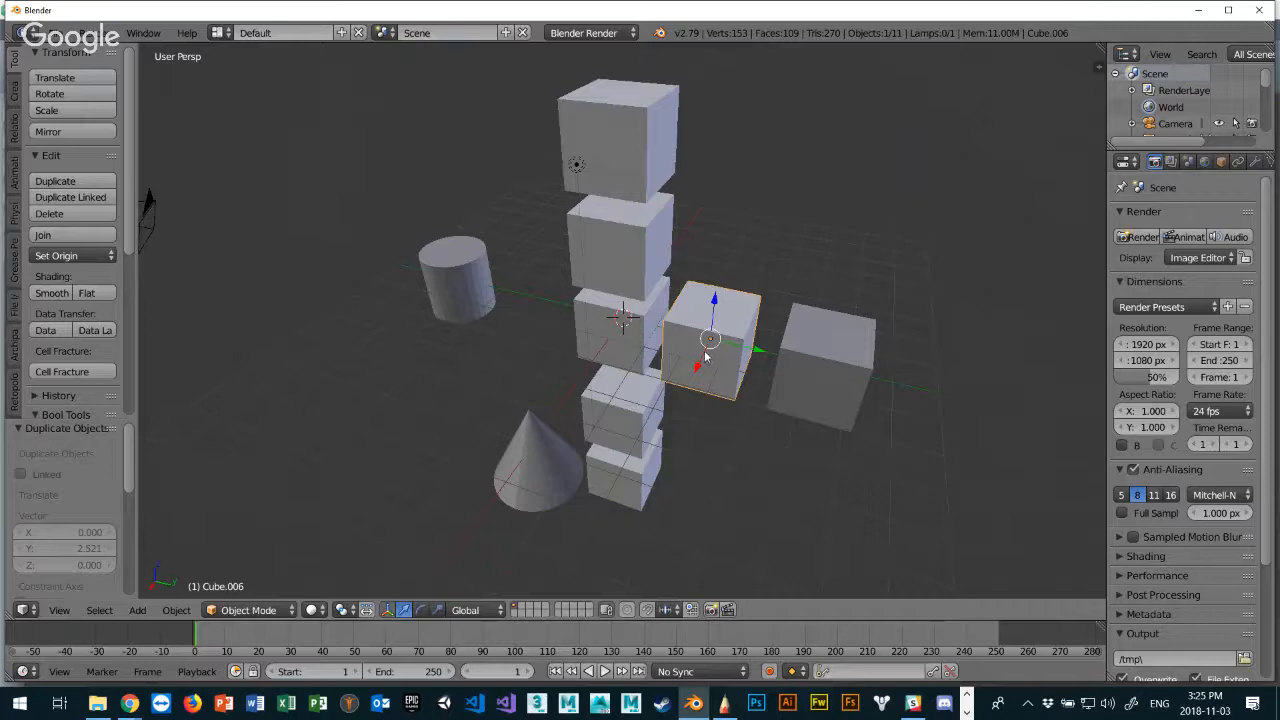
key("shift+d")
key("y")
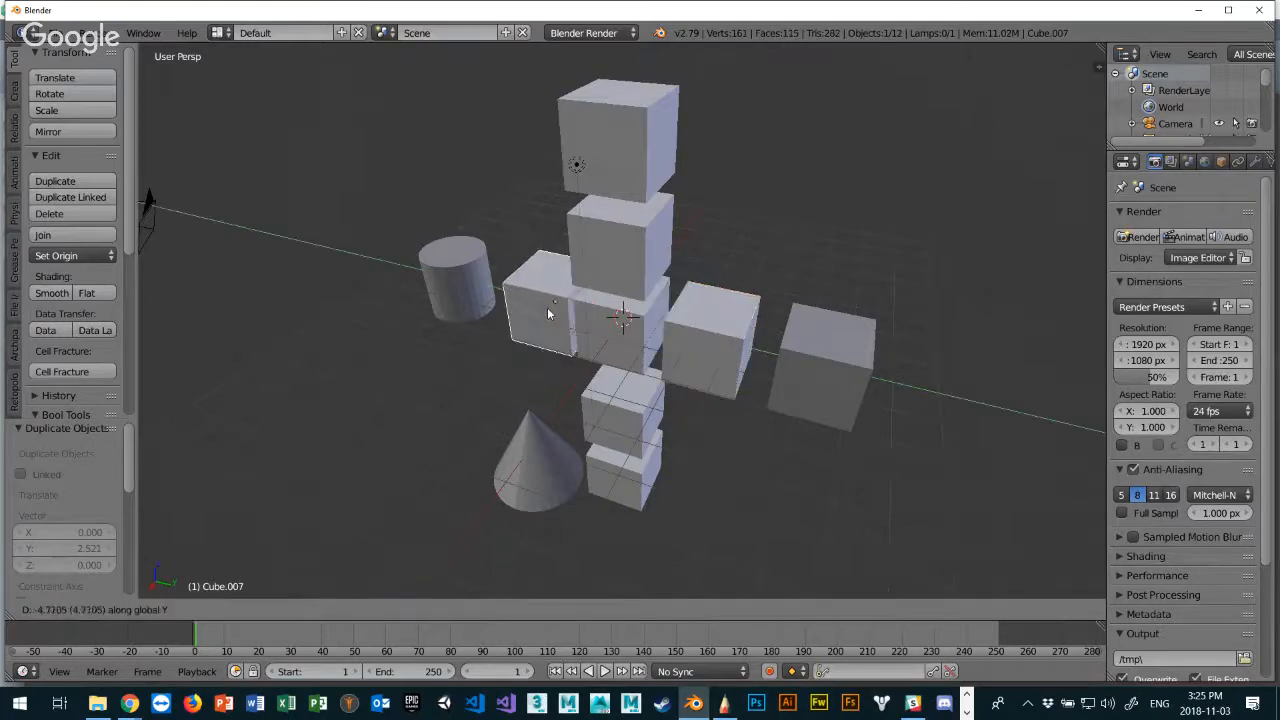
left_click(536, 304)
Duplicate the centre cube and move the copy along the X axis by about 2.41.
mouse_move(662, 360)
middle_mouse_down()
mouse_move(730, 392)
mouse_move(776, 306)
mouse_move(717, 329)
mouse_move(668, 384)
middle_mouse_up()
right_click(648, 305)
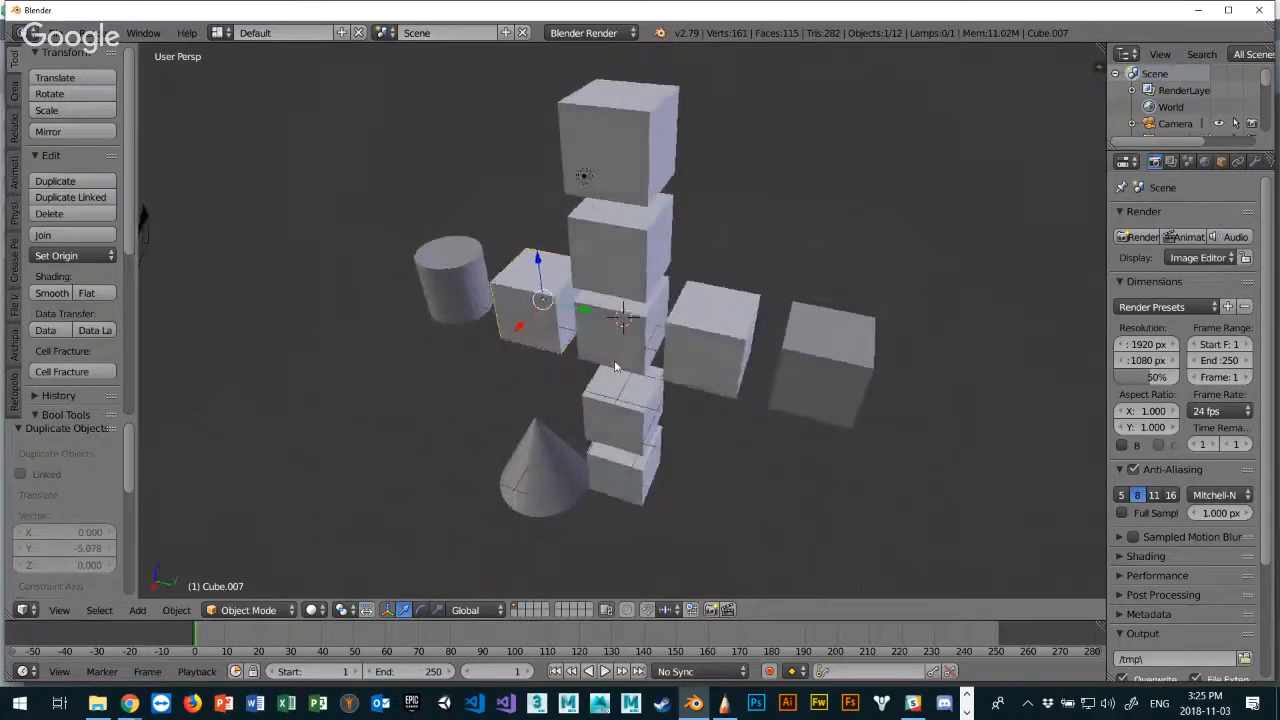
middle_click_drag(648, 305, 616, 332)
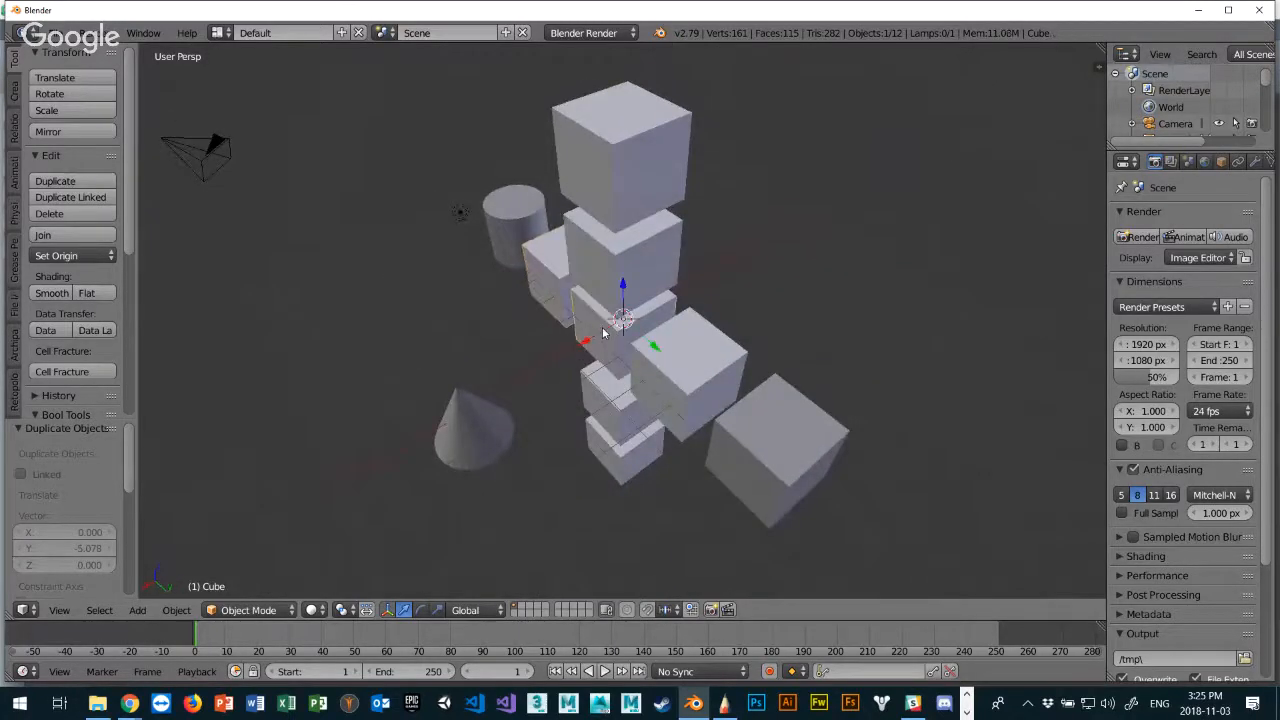
key("shift+d")
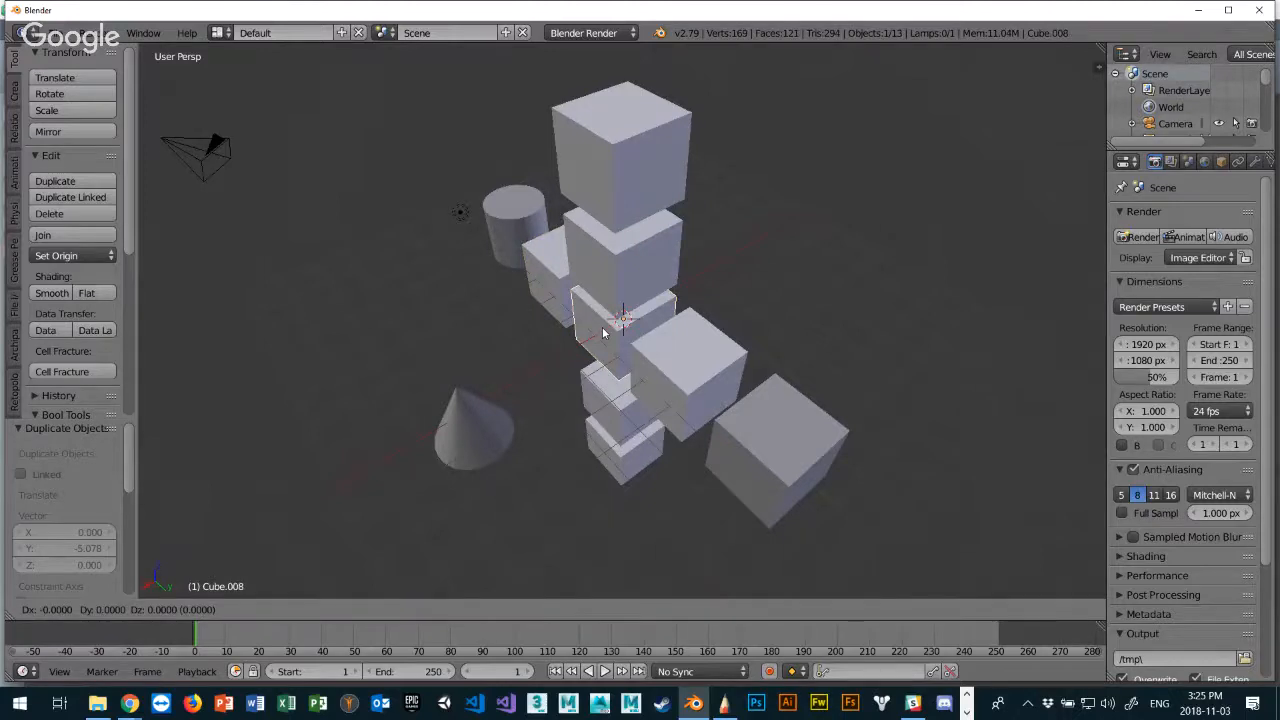
key("x")
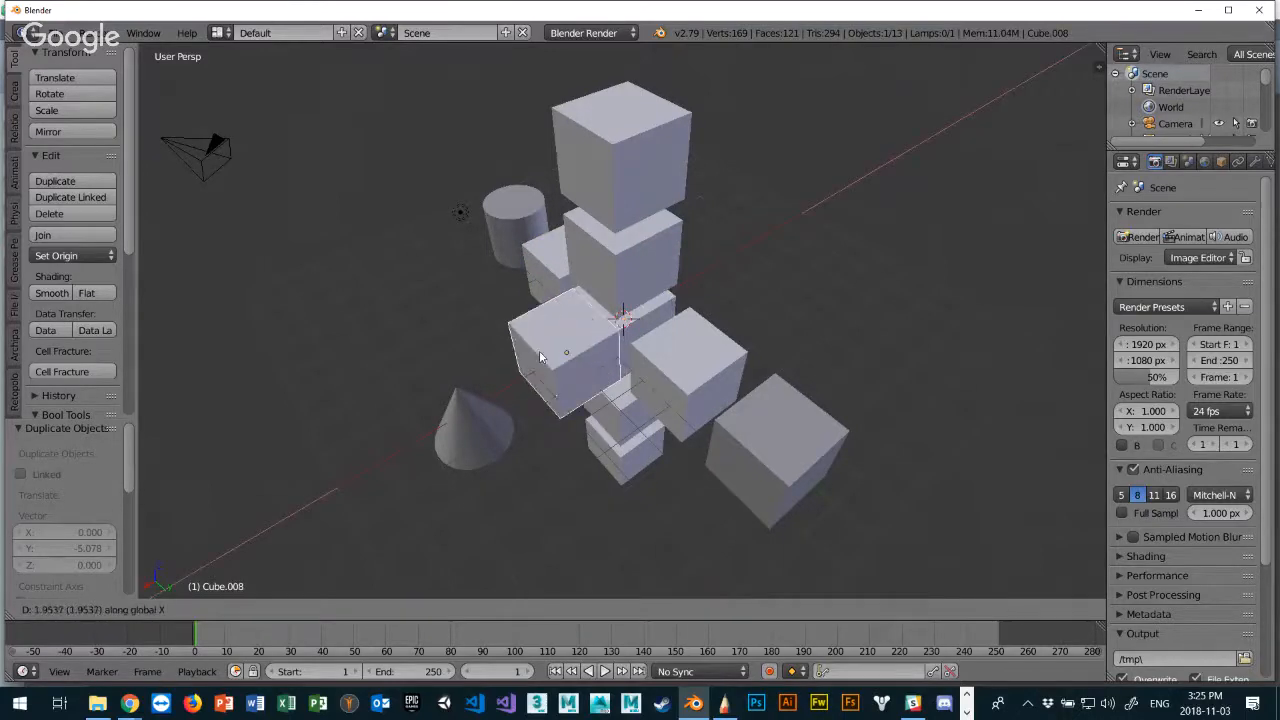
left_click(521, 358)
Delete the two cubes stacked above the centre cube.
middle_click_drag(686, 300, 502, 143)
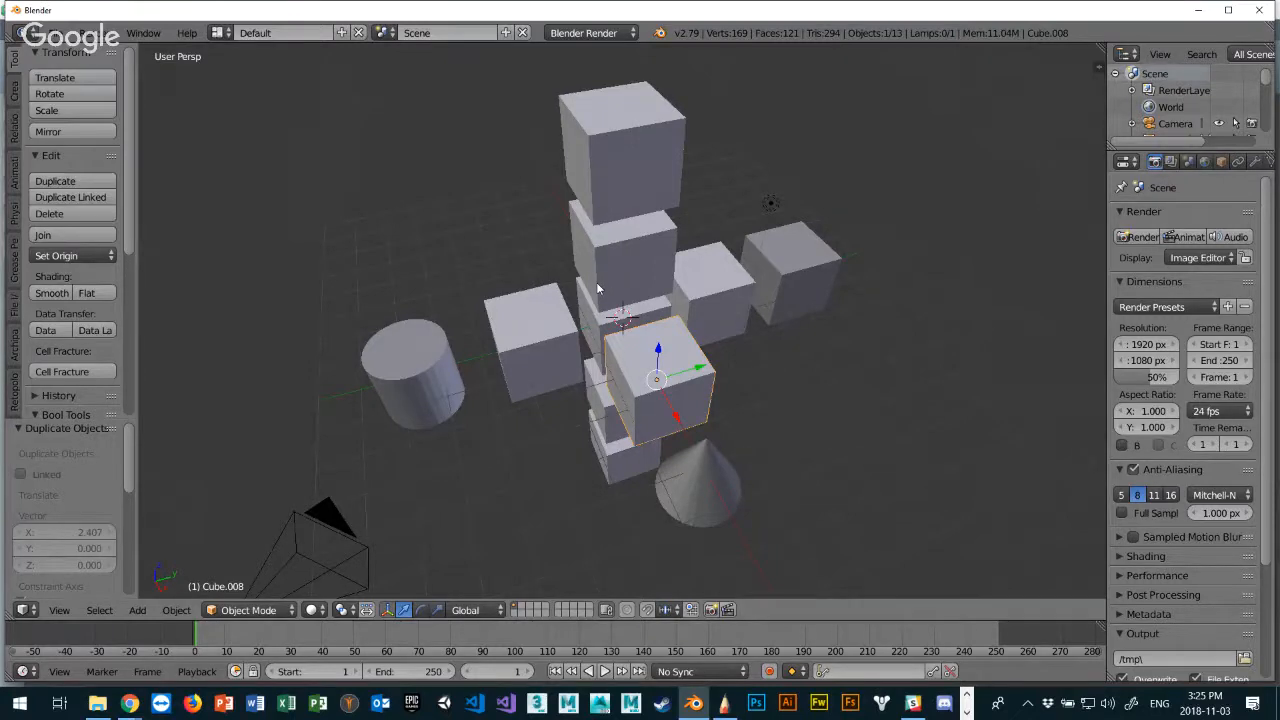
right_click(590, 141)
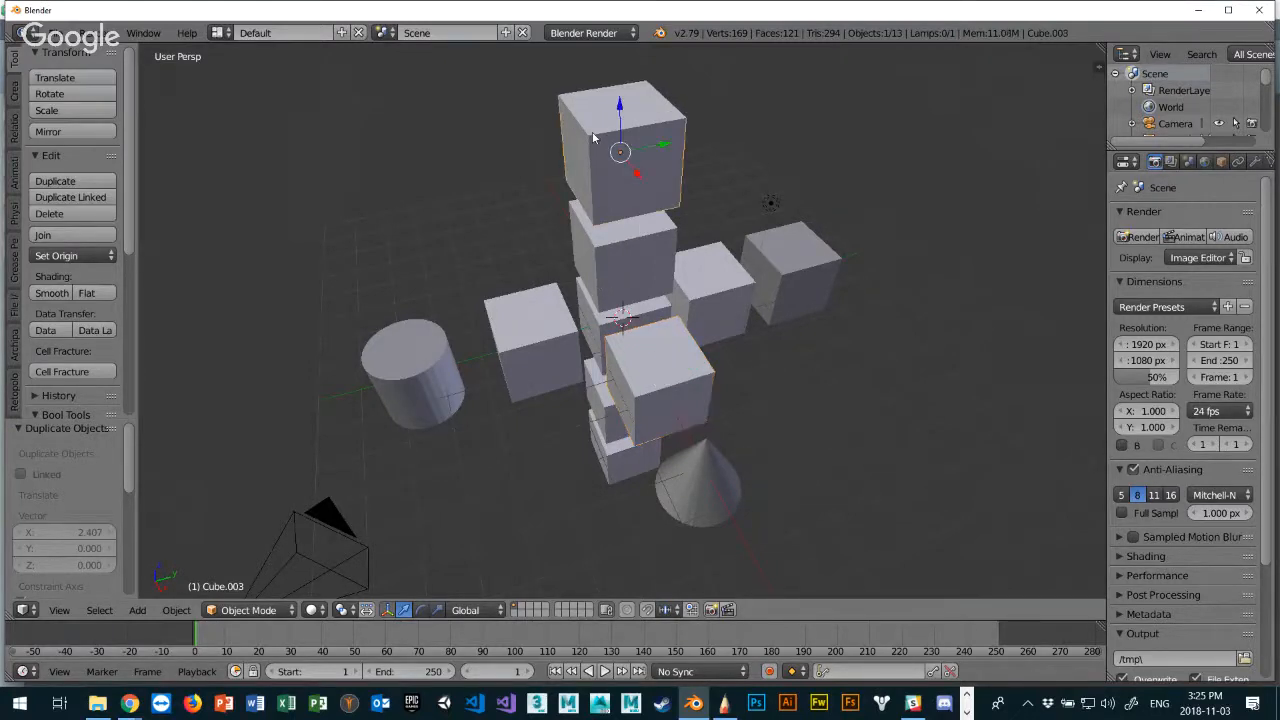
key("x")
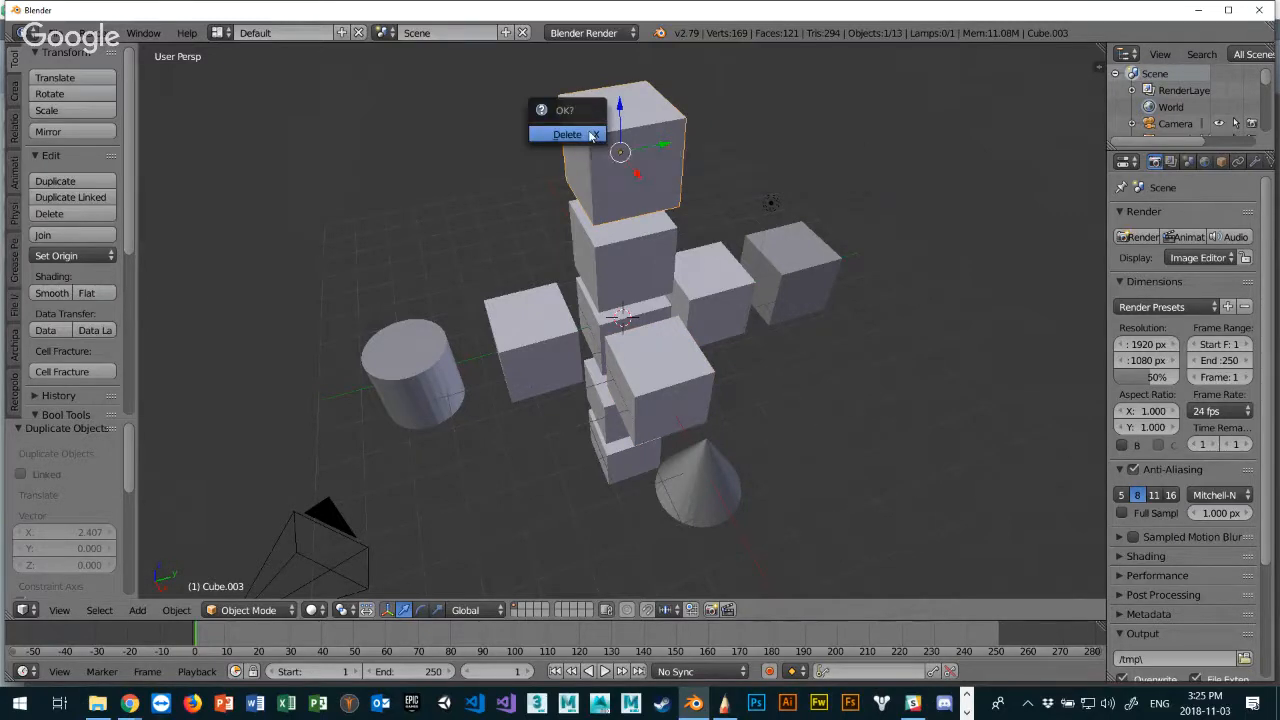
left_click(592, 136)
right_click(611, 252)
key("x")
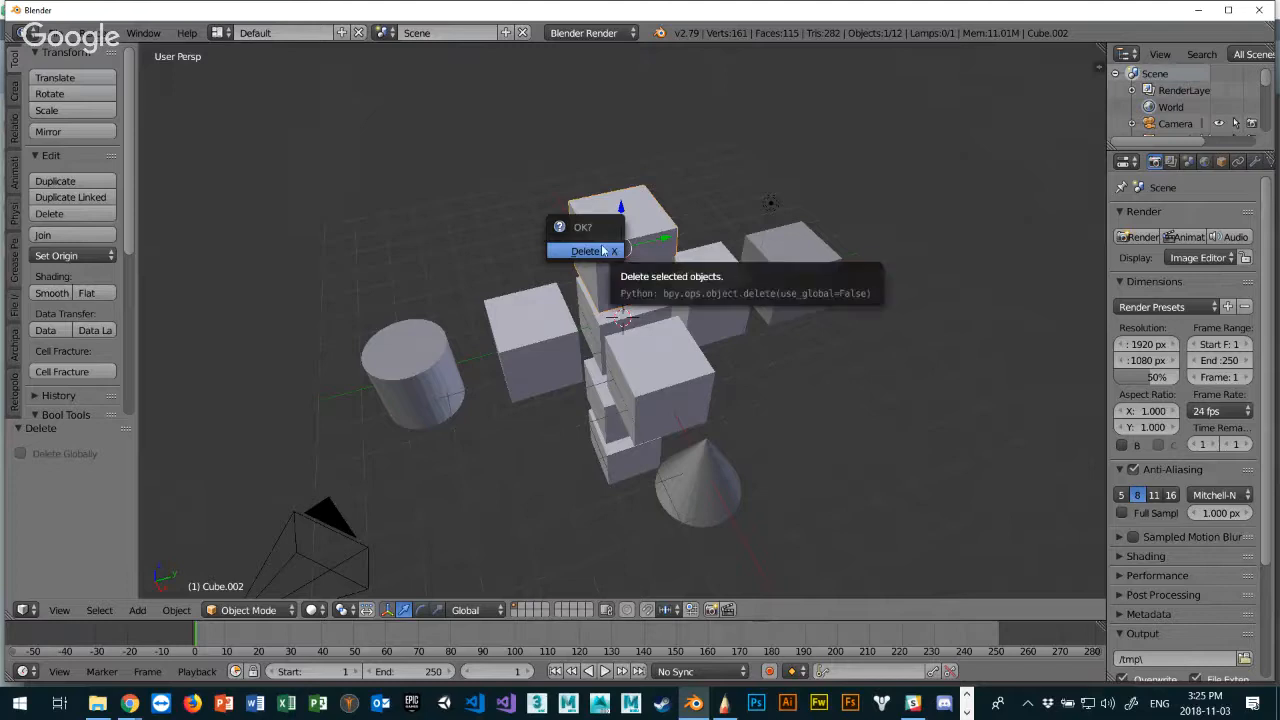
left_click(603, 251)
Delete the three cubes lying along the Y axis on both sides of the centre cube.
right_click(710, 282)
key("x")
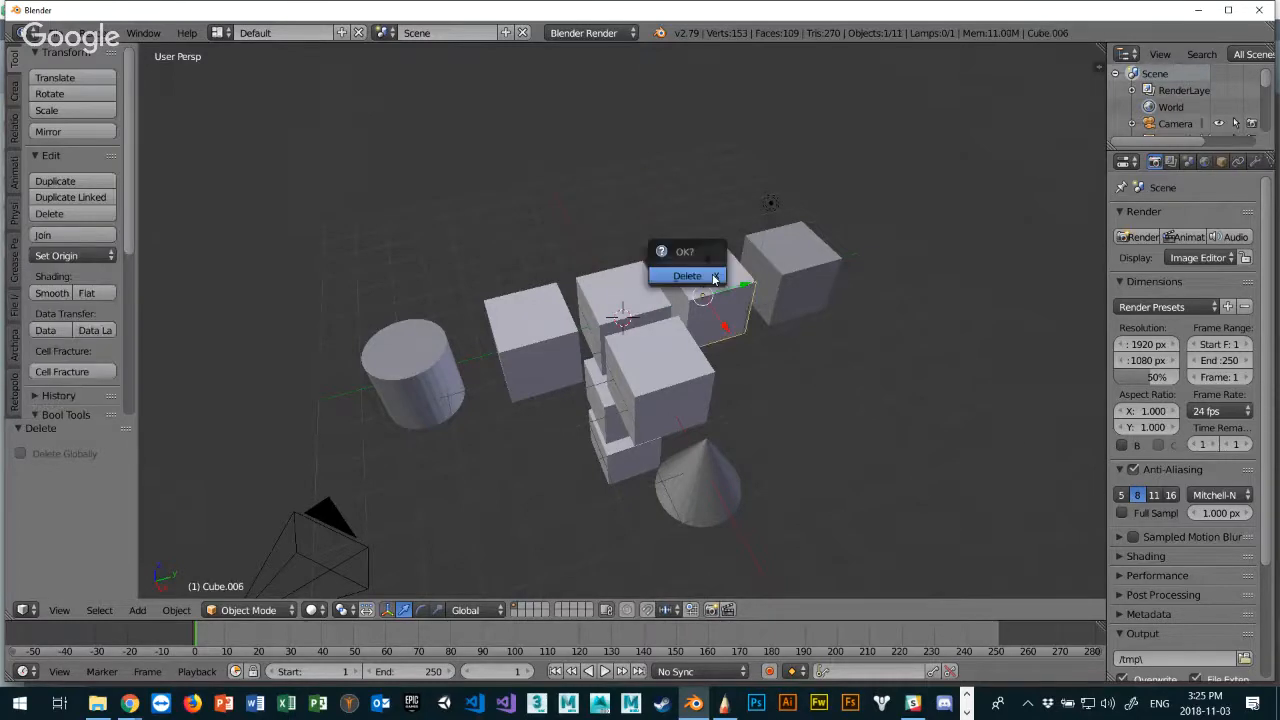
left_click(712, 276)
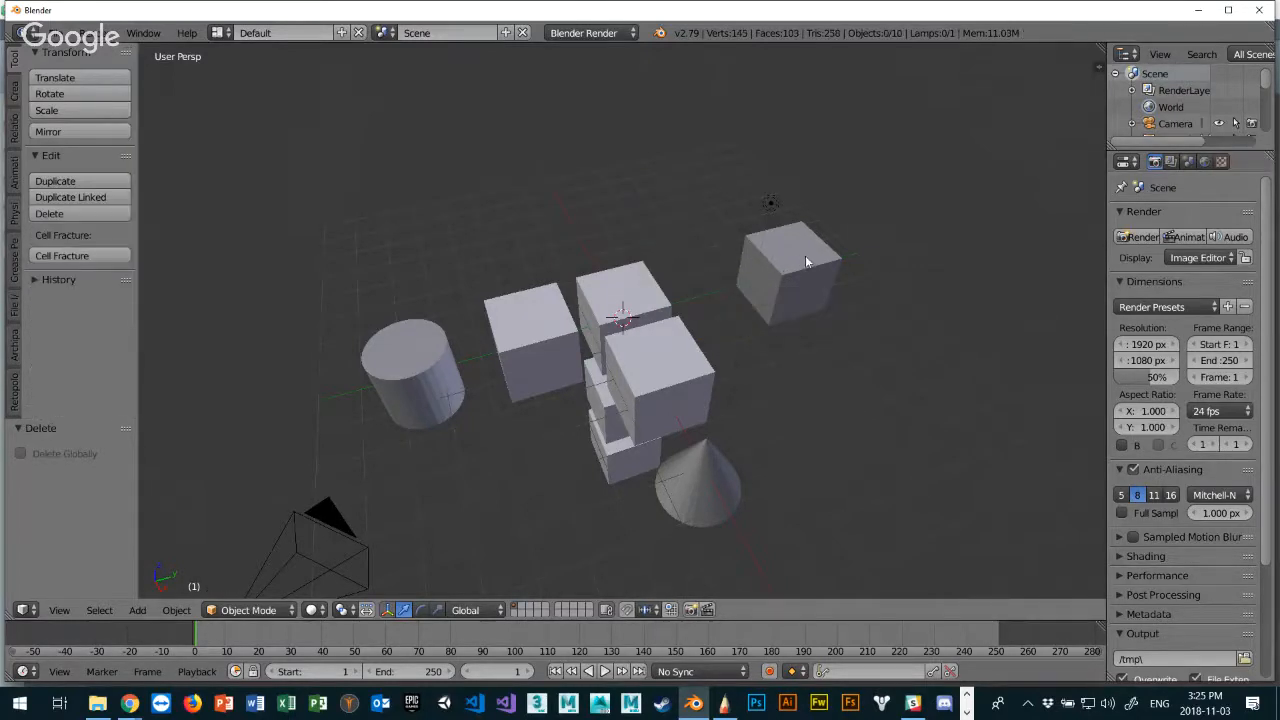
right_click(806, 258)
key("x")
left_click(806, 258)
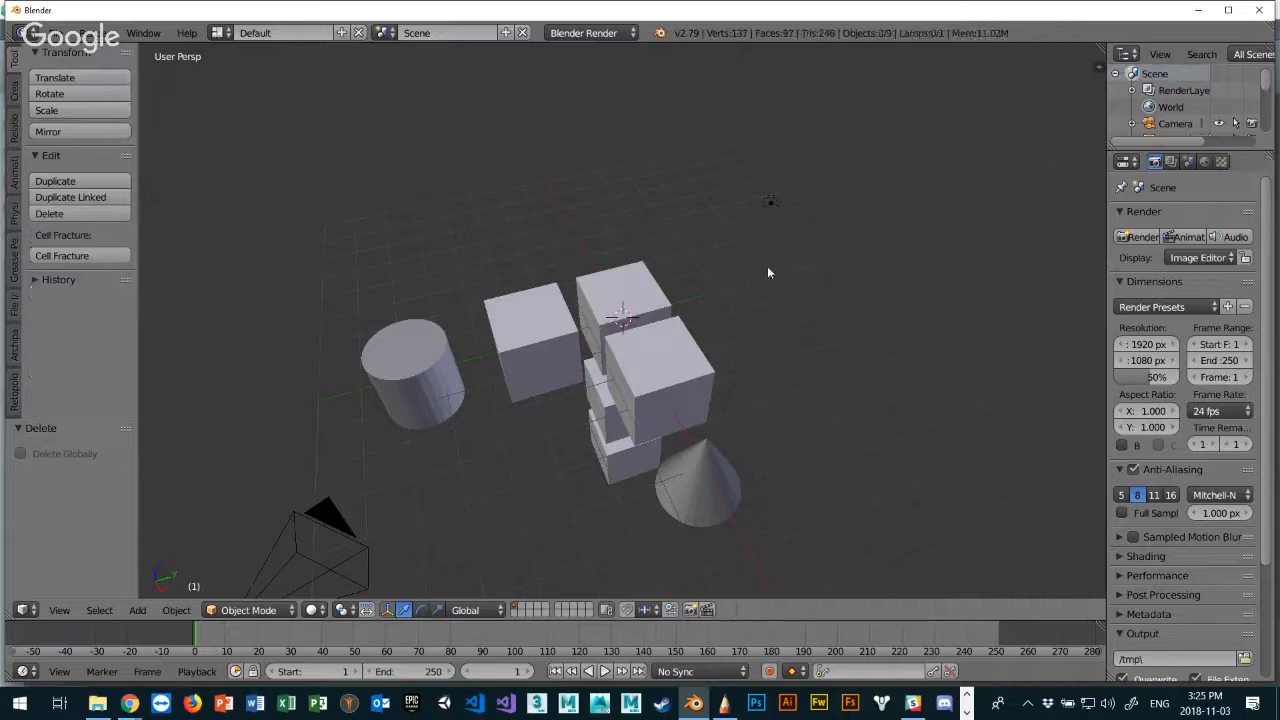
right_click(535, 305)
key("x")
left_click(541, 305)
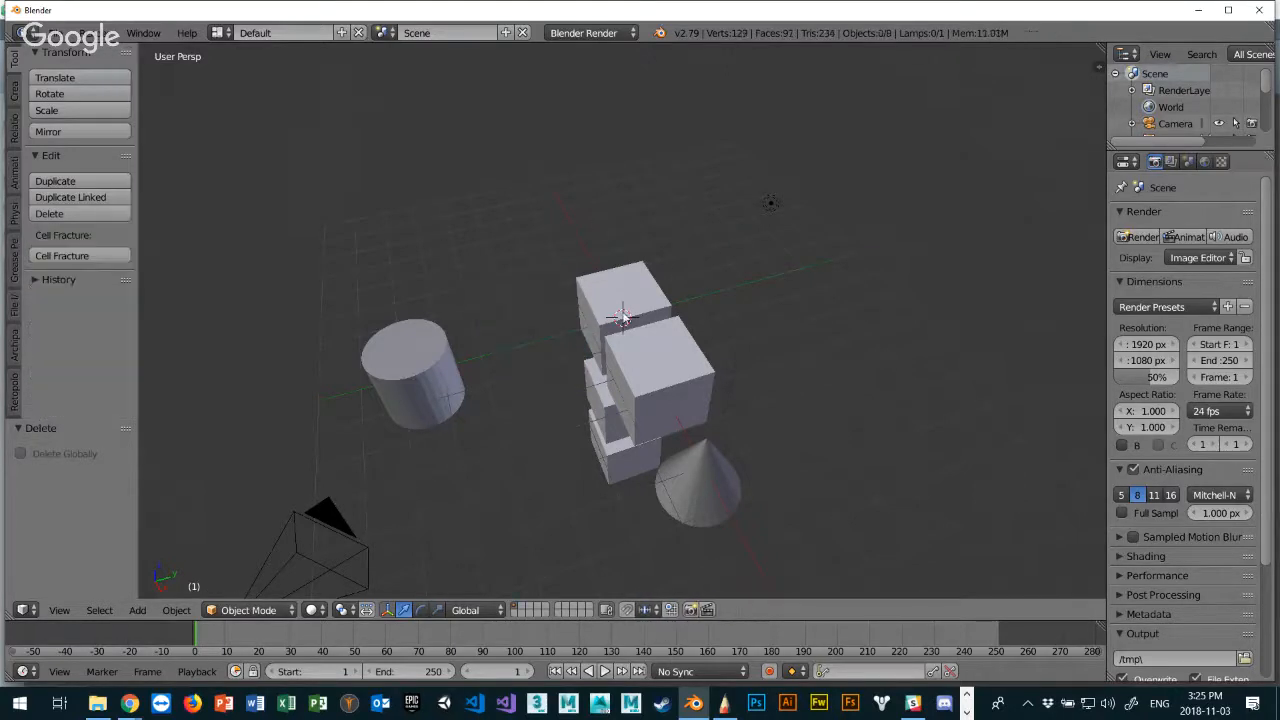
Delete the cube beside the centre cube on the X axis, together with the cylinder and the cone.
right_click(675, 377)
key("x")
left_click(672, 375)
right_click(405, 368)
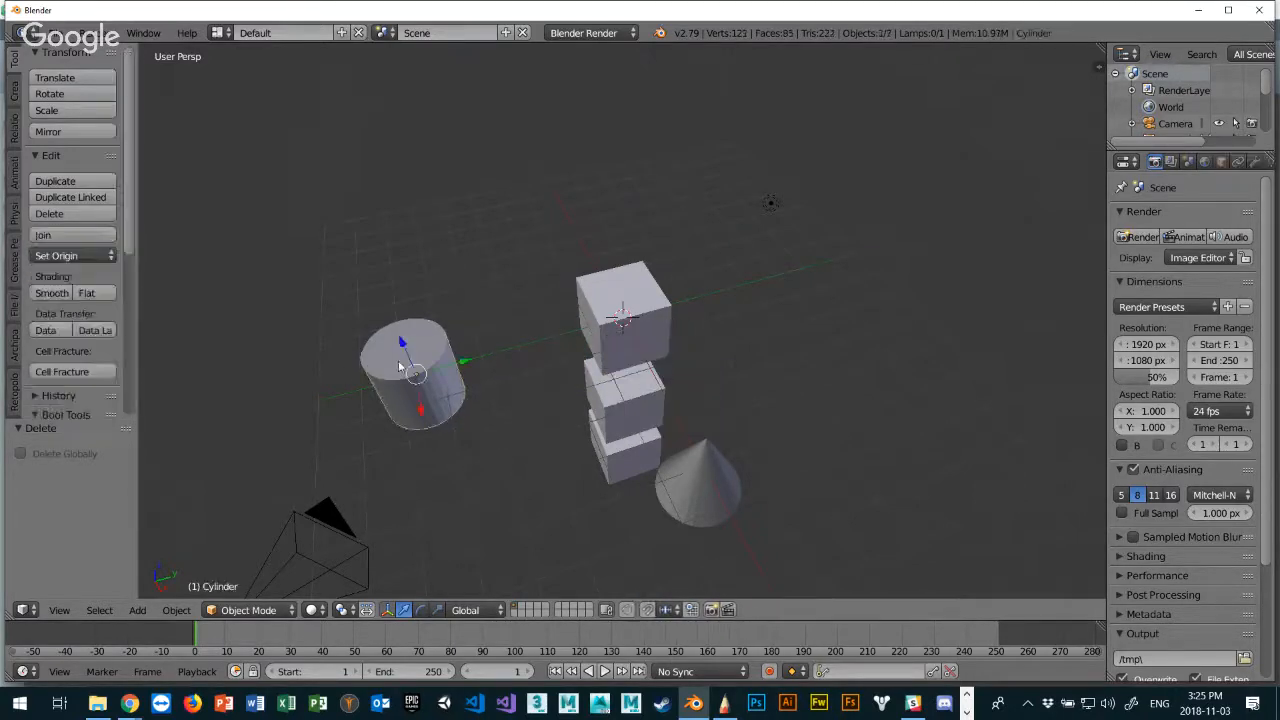
key("x")
left_click(373, 362)
right_click(690, 470)
key("x")
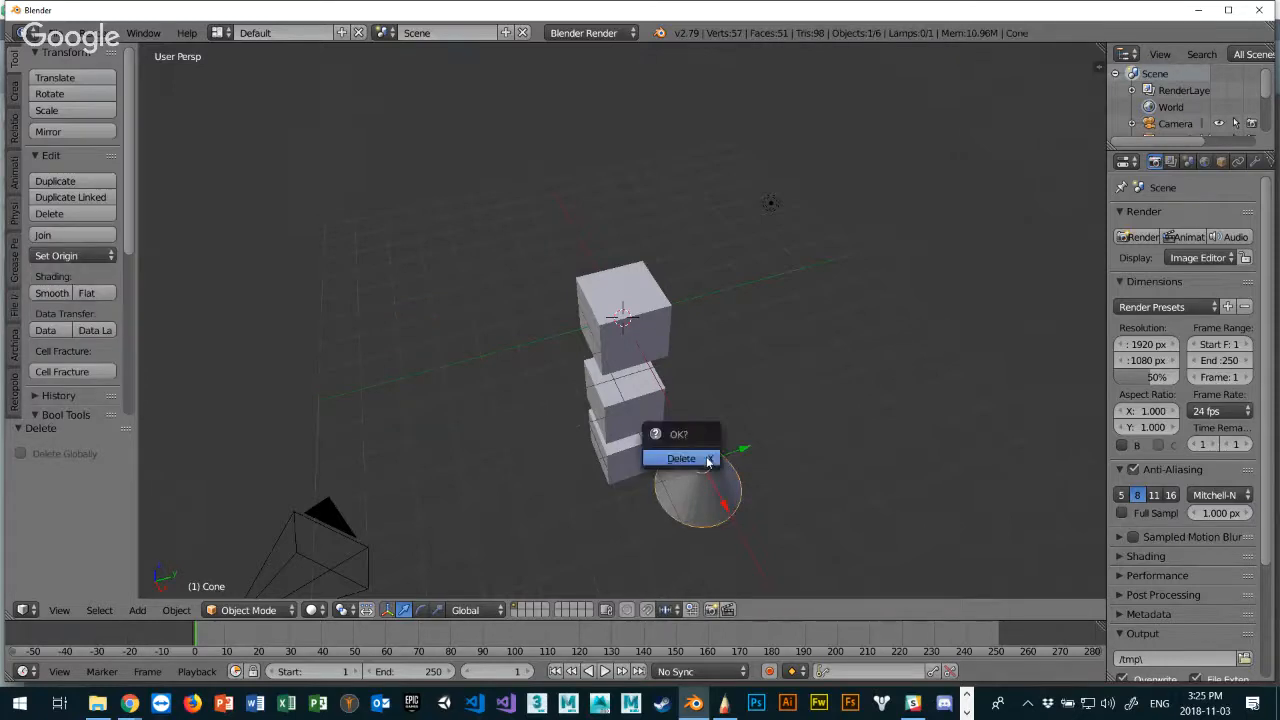
left_click(660, 457)
Delete the two cubes below the centre cube.
right_click(628, 457)
key("x")
left_click(628, 449)
right_click(645, 433)
key("x")
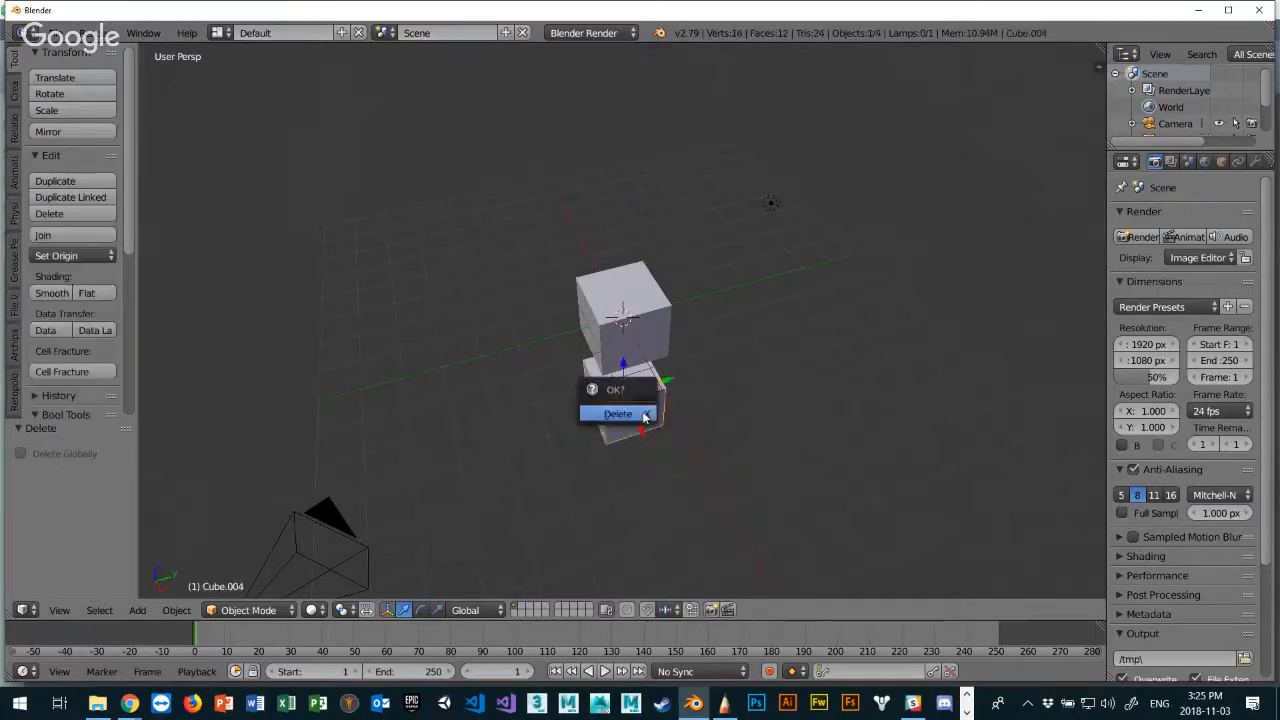
left_click(644, 433)
Form a row of three adjoining cubes by duplicating the cube about -2.03 along Y and that copy about -2.00 further along Y.
middle_click_drag(564, 364, 600, 349)
scroll(519, 338, "down", 2)
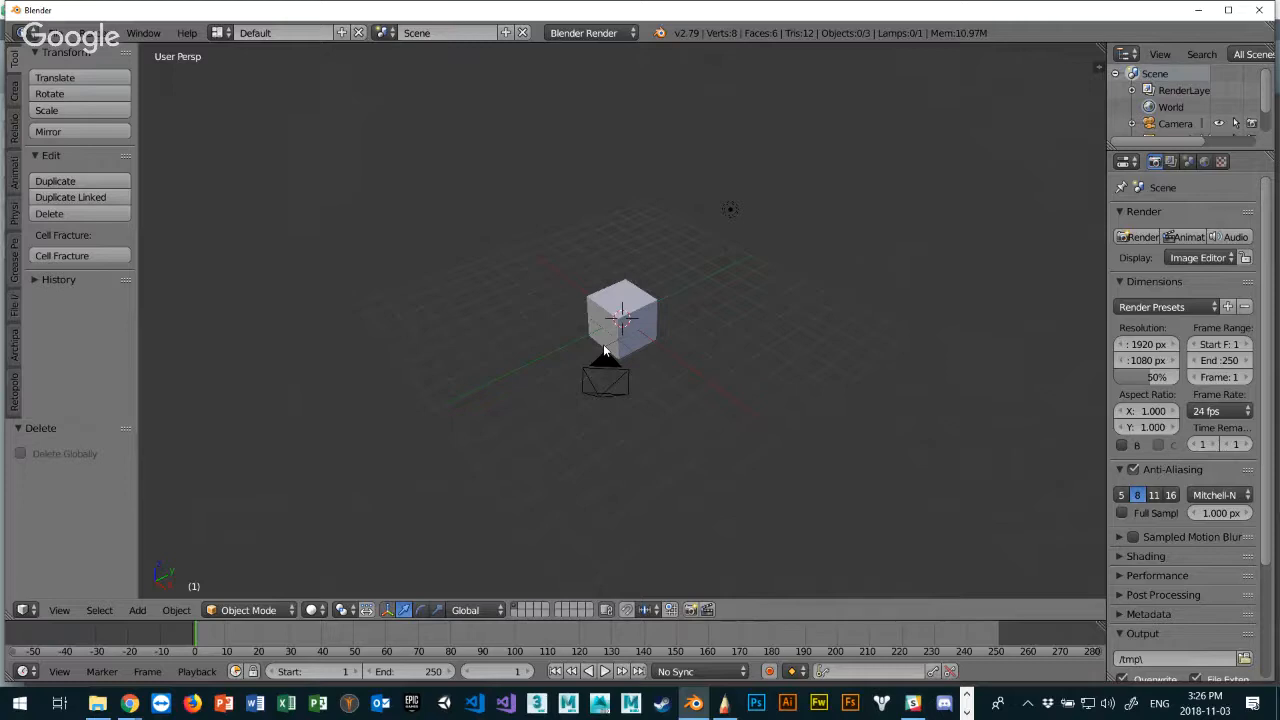
middle_click_drag(706, 374, 586, 334)
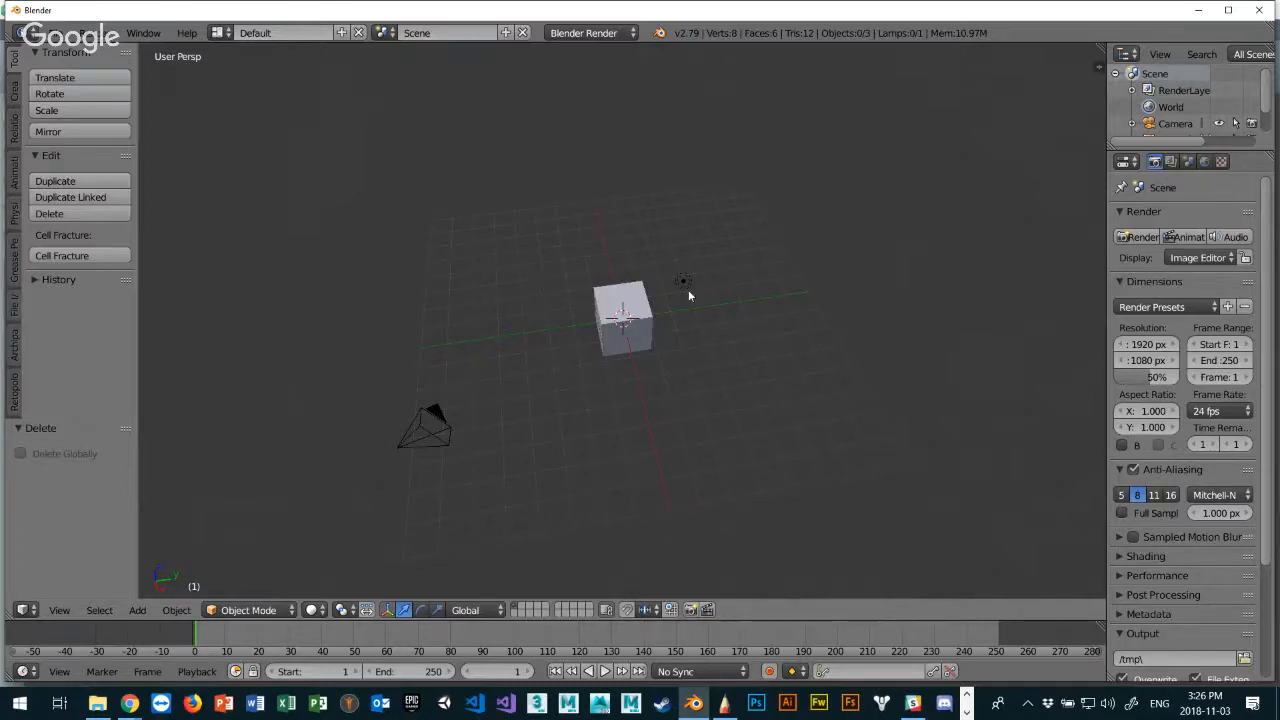
middle_click_drag(724, 435, 685, 336)
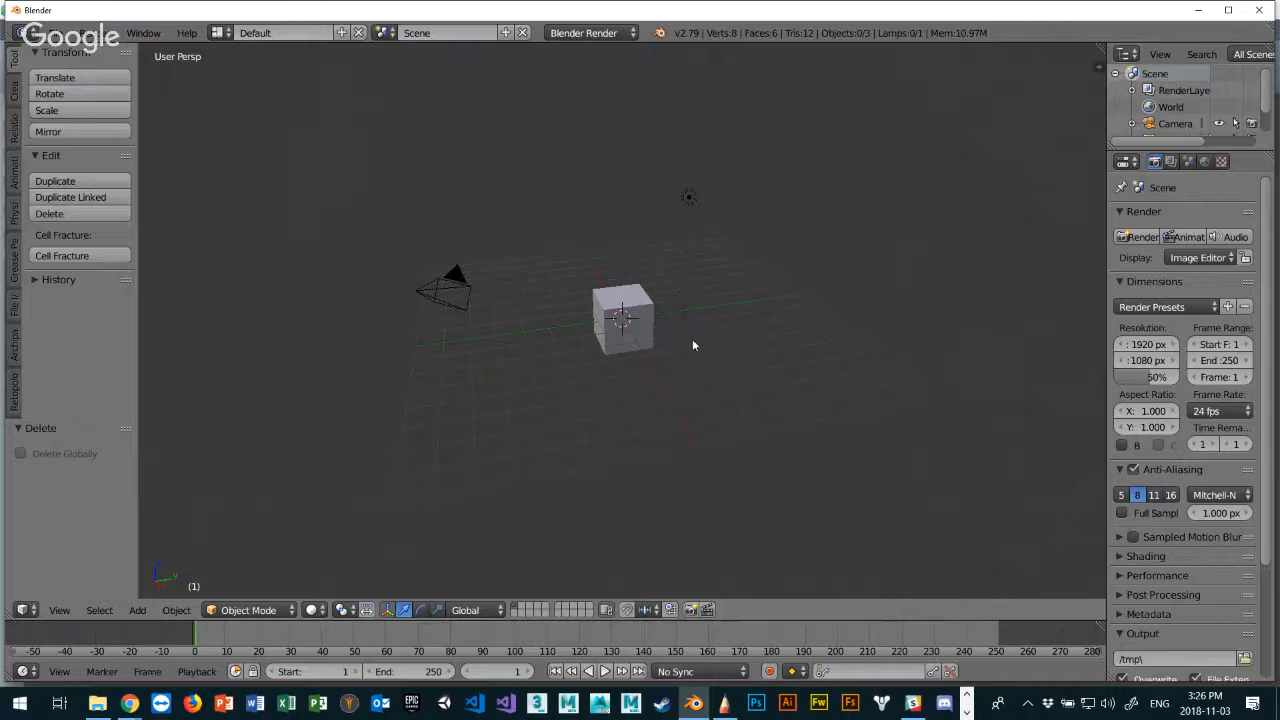
scroll(636, 320, "down", 4)
scroll(613, 304, "up", 8)
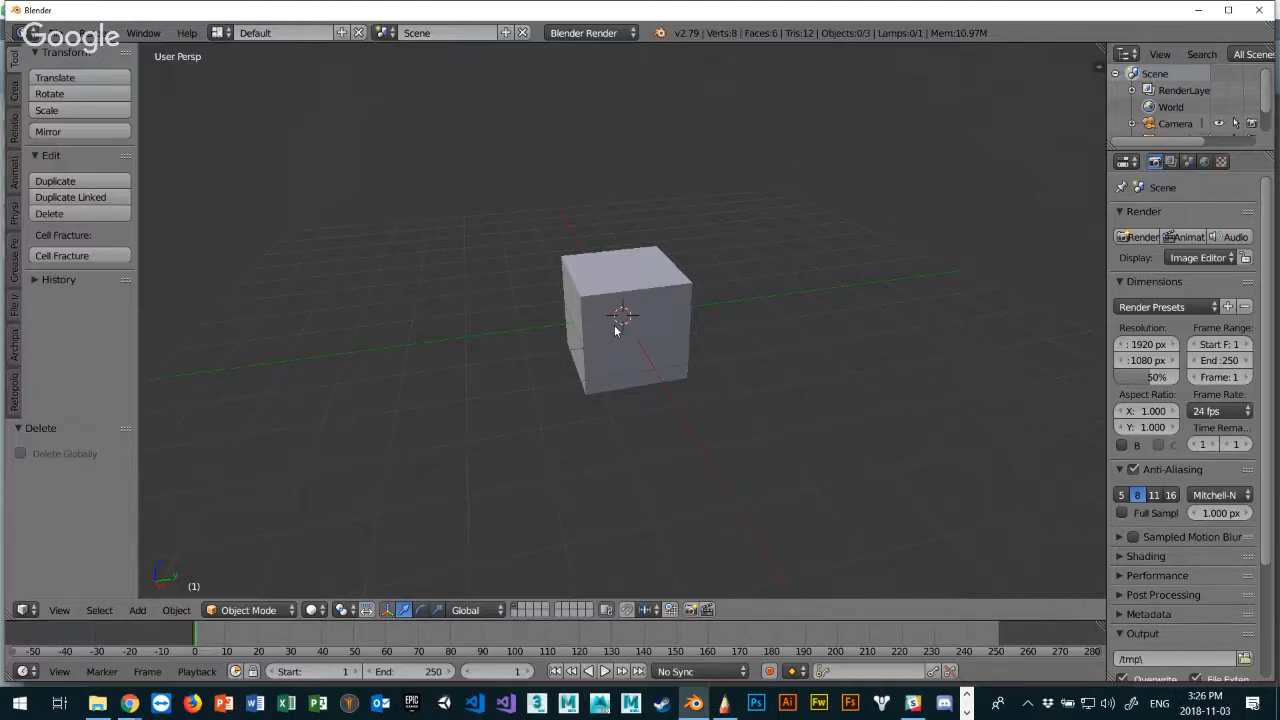
right_click(603, 320)
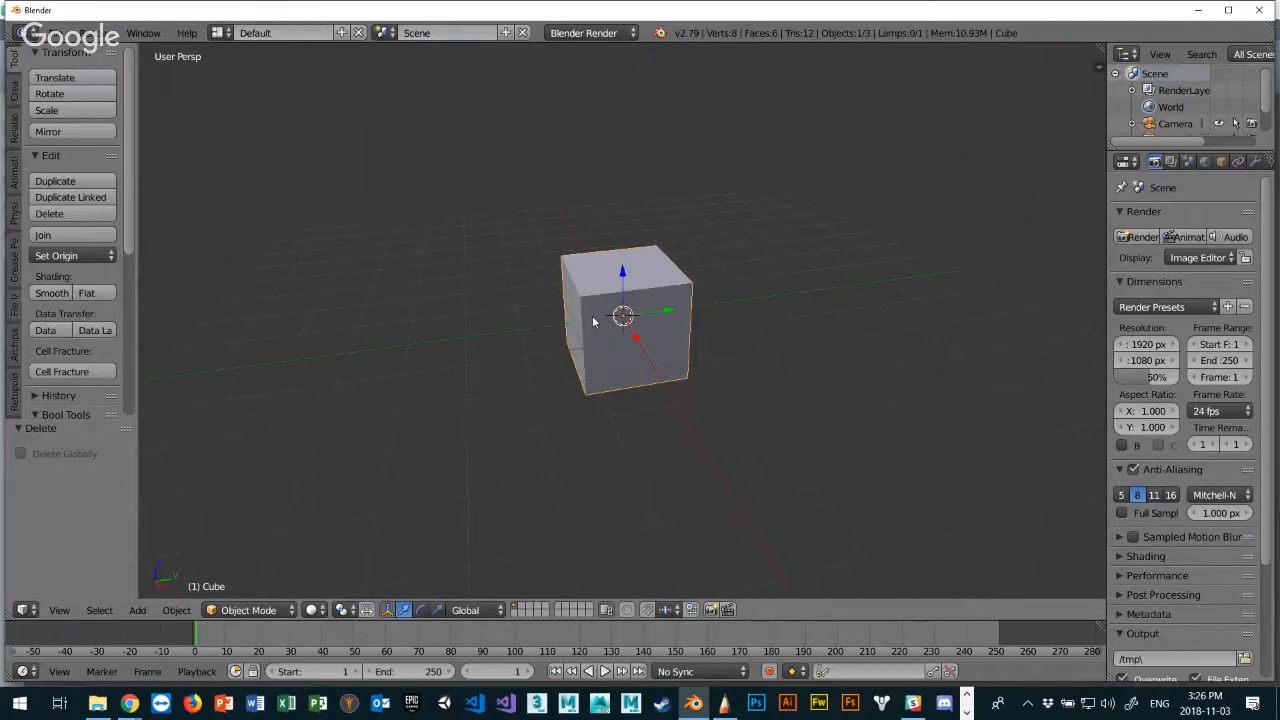
key("shift+d")
key("y")
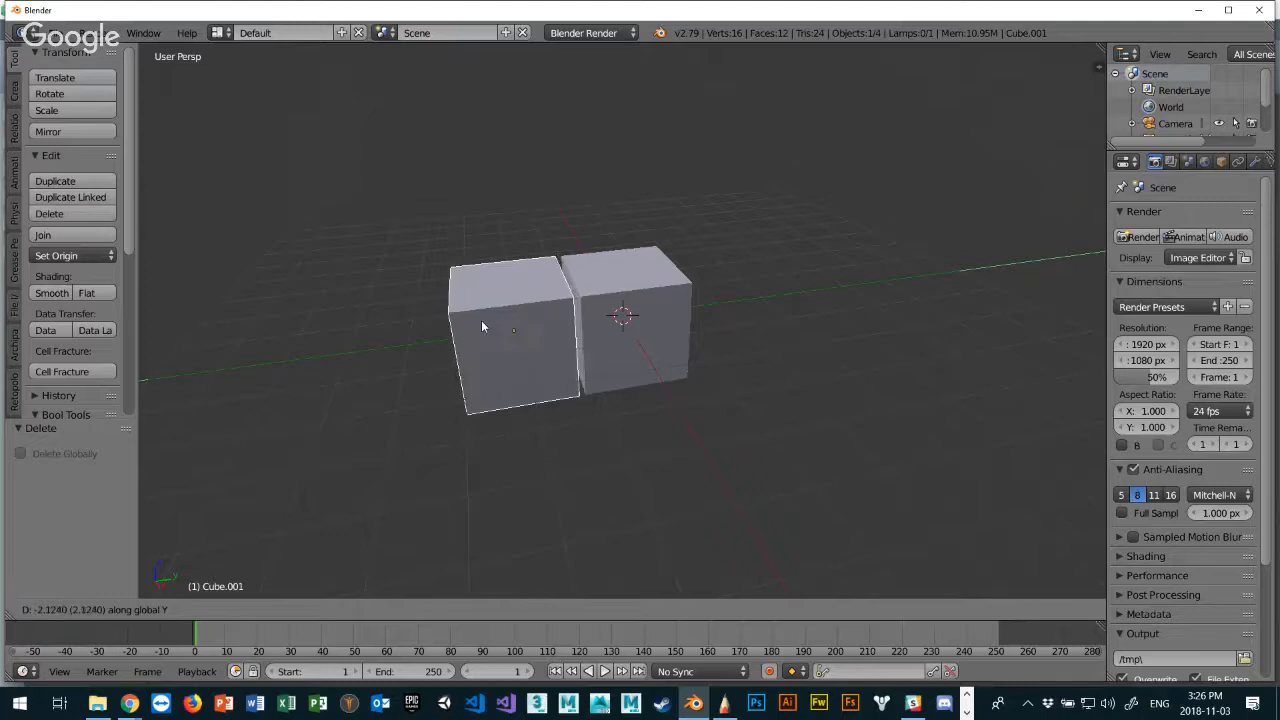
left_click(486, 322)
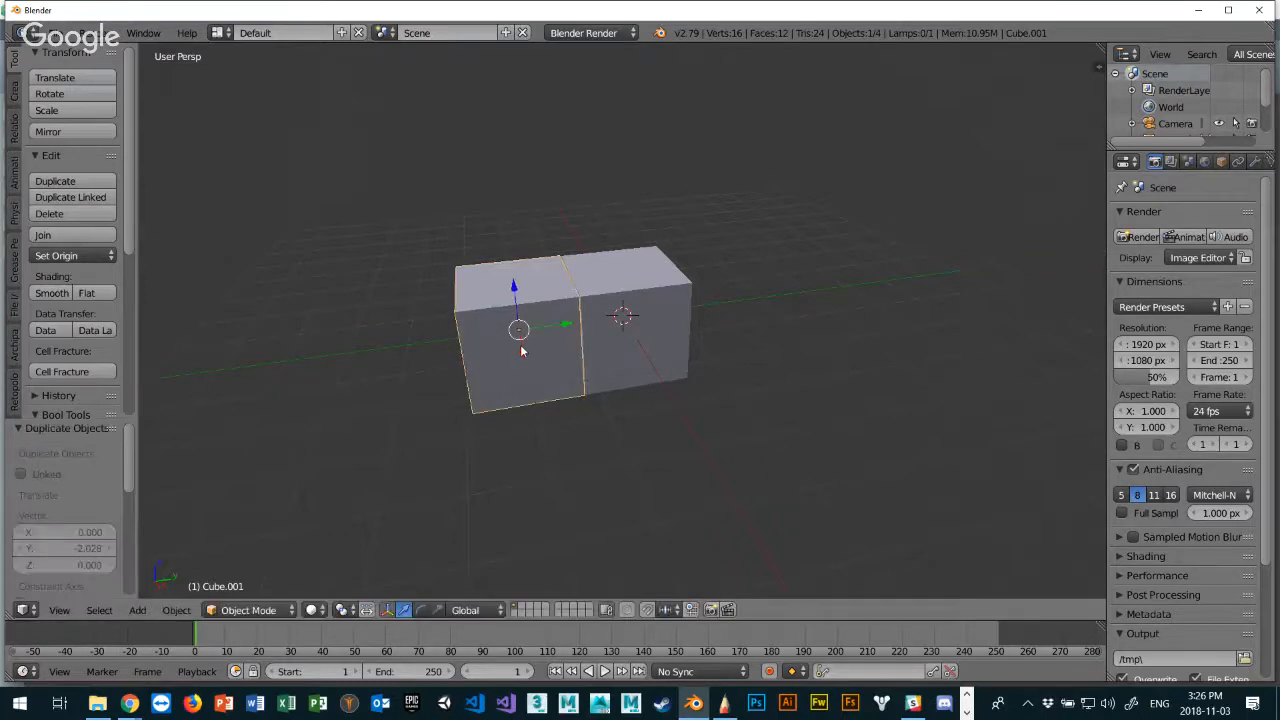
key("shift+d")
key("y")
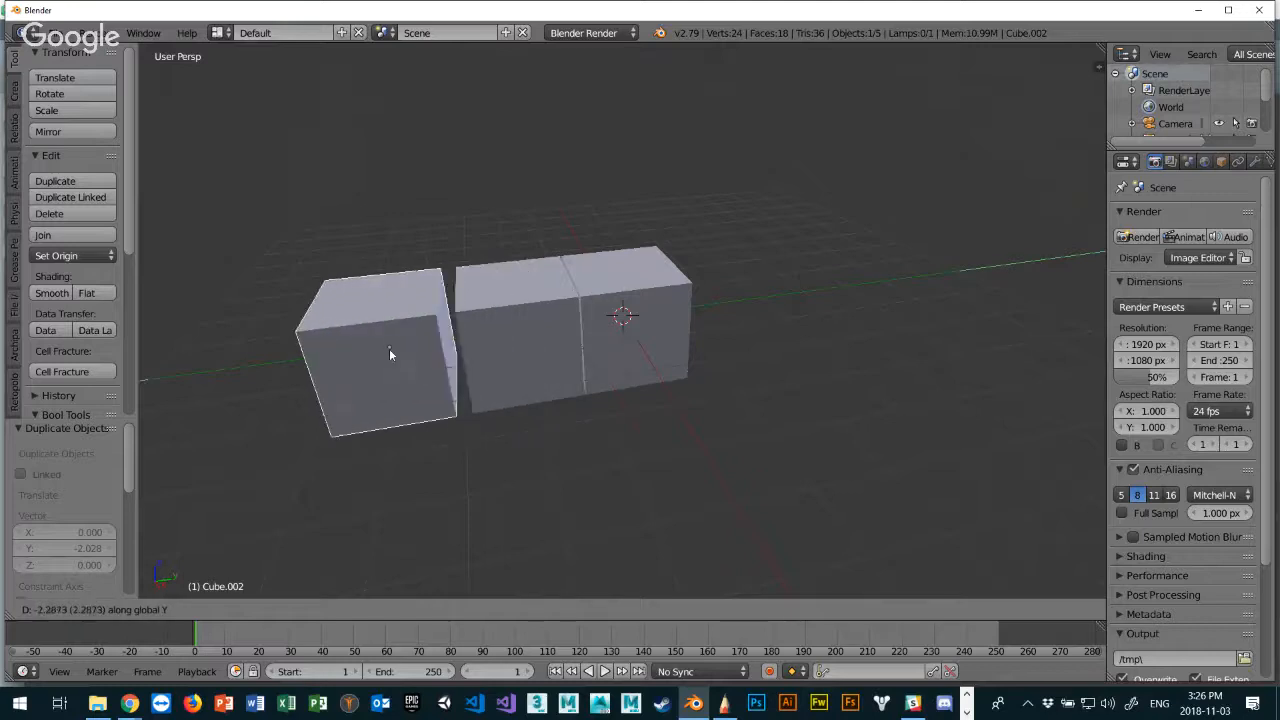
left_click(406, 348)
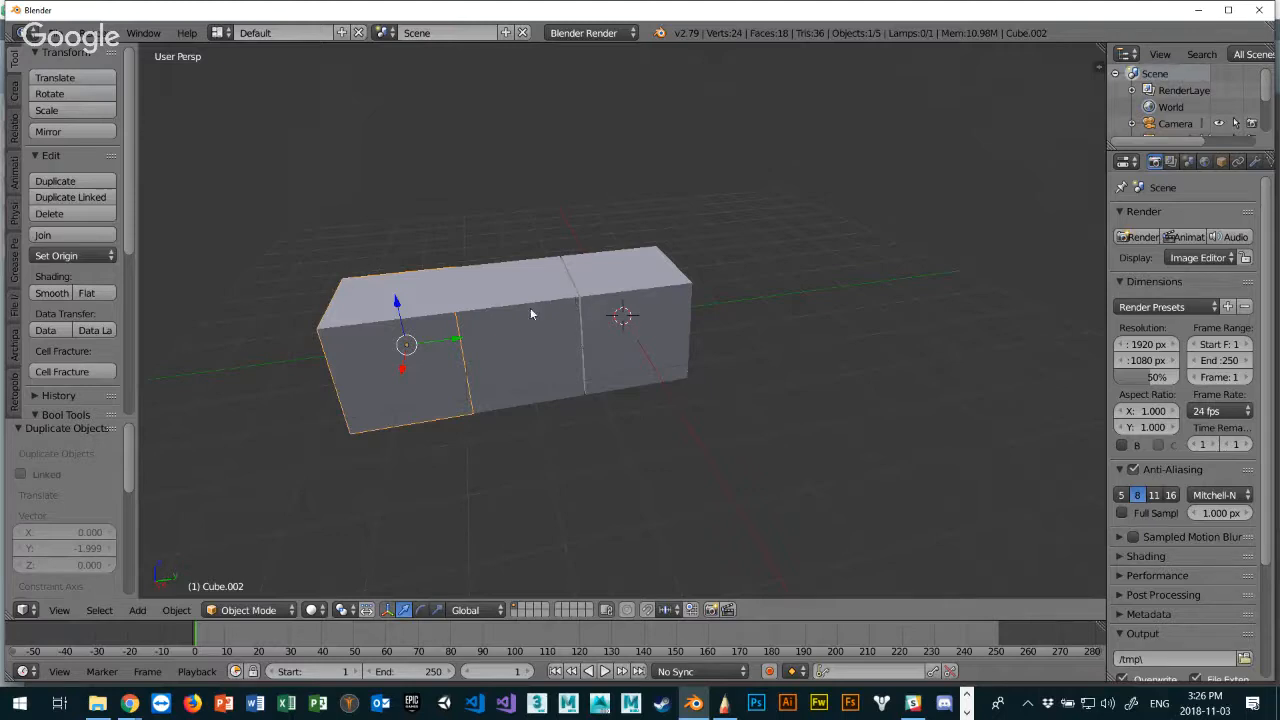
Select all three cubes of the row and duplicate them together along Y by about 6.01, doubling the row's length.
left_click(498, 300, "shift")
left_click(618, 305, "shift")
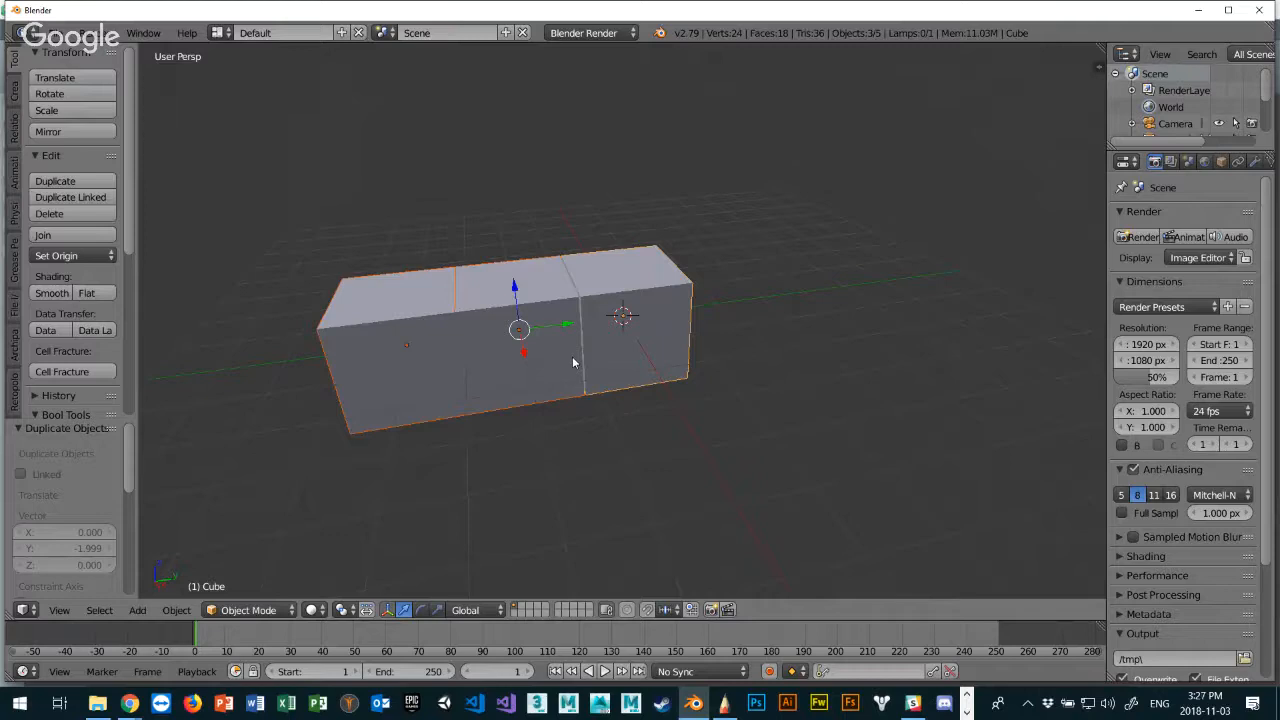
key("shift+d")
key("y")
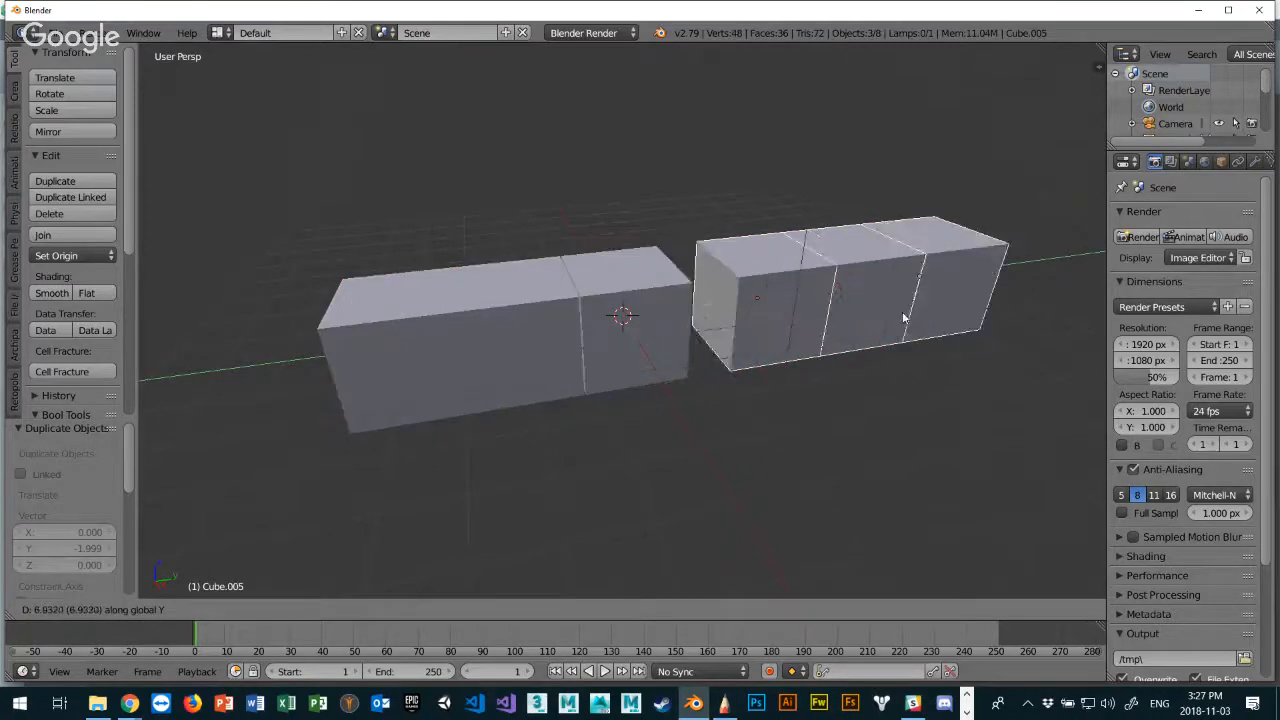
left_click(854, 306)
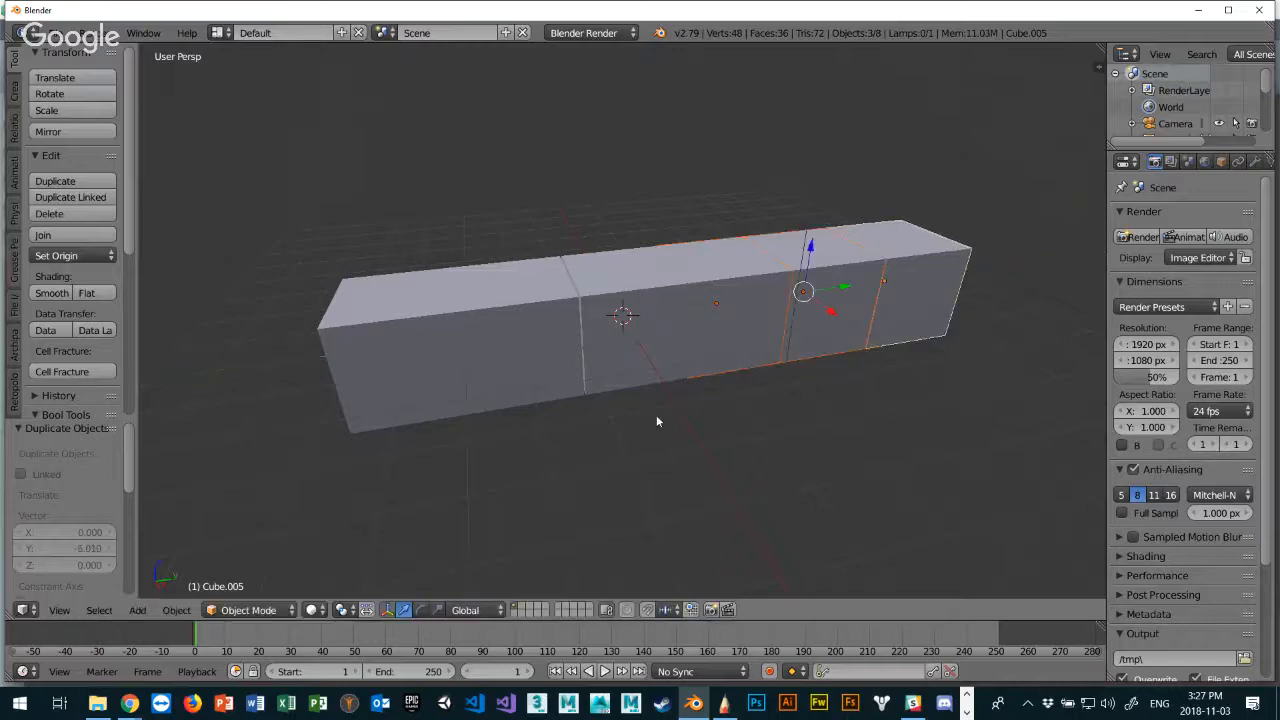
Select all six cubes of the row and duplicate them upward along Z by about 1.99 as a second layer.
right_click(384, 324)
right_click(520, 315, "shift")
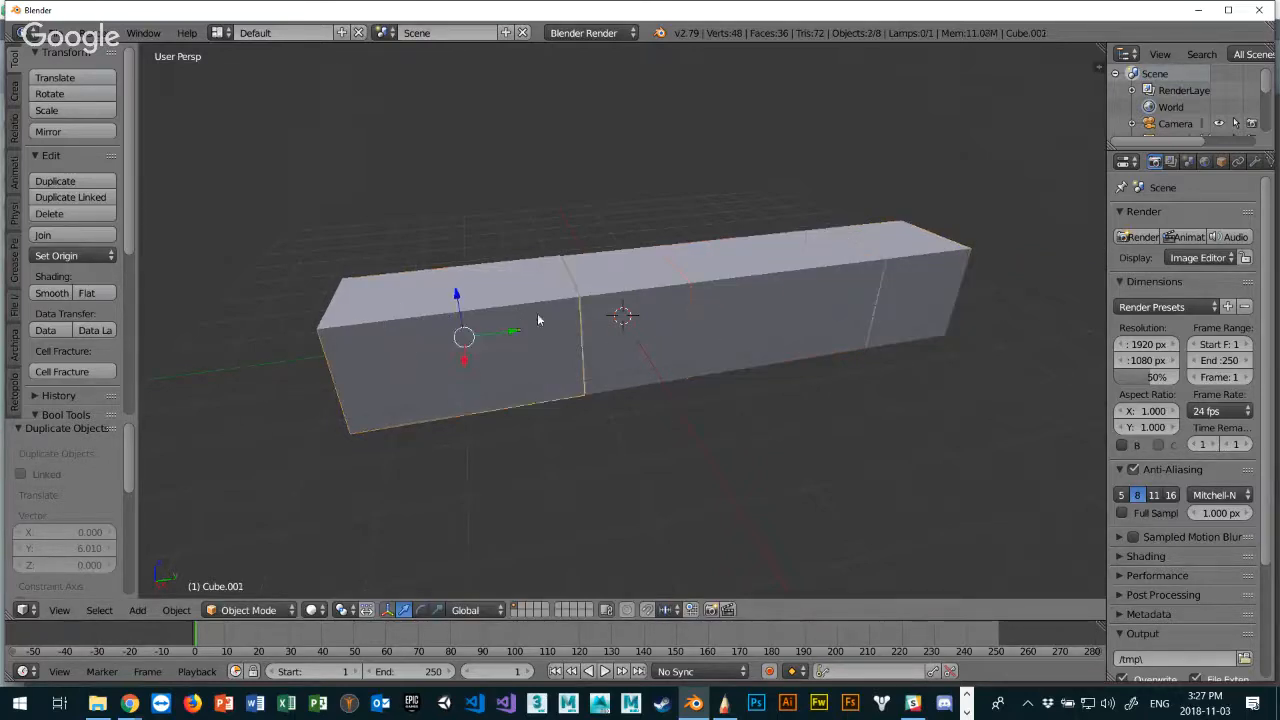
right_click(650, 310, "shift")
right_click(756, 296, "shift")
right_click(812, 288, "shift")
right_click(862, 338, "shift")
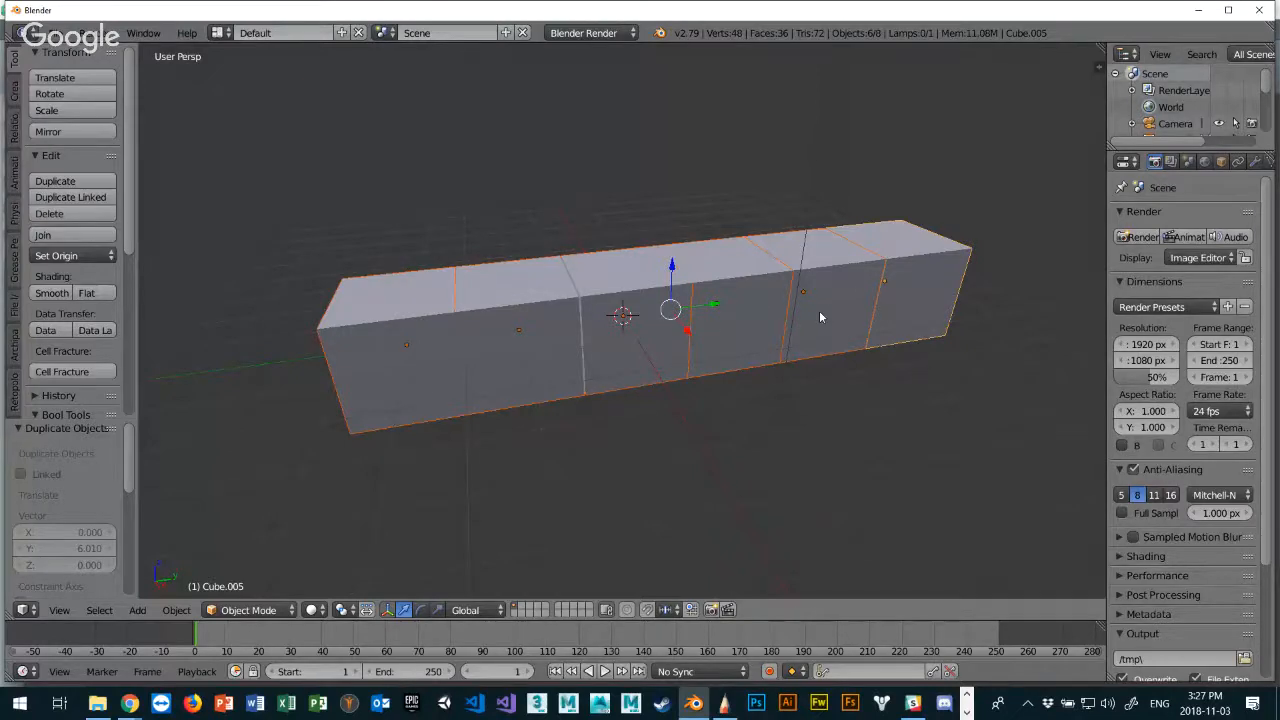
key("shift+d")
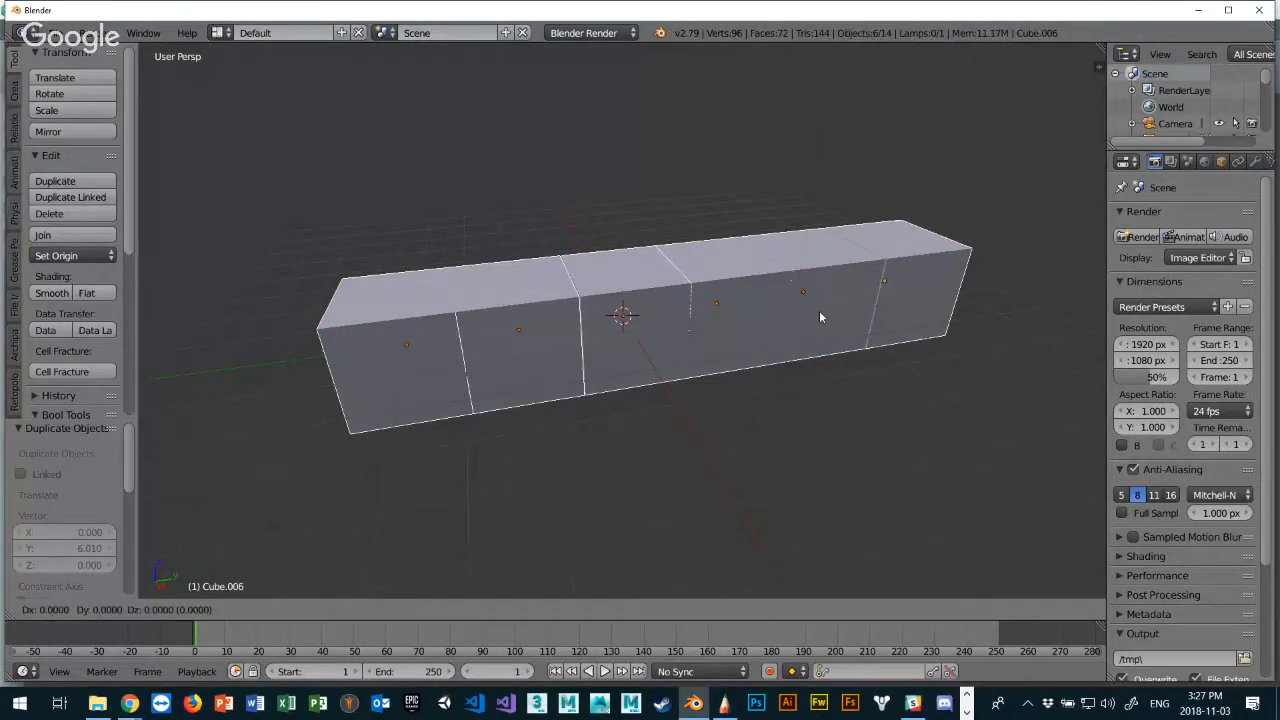
key("z")
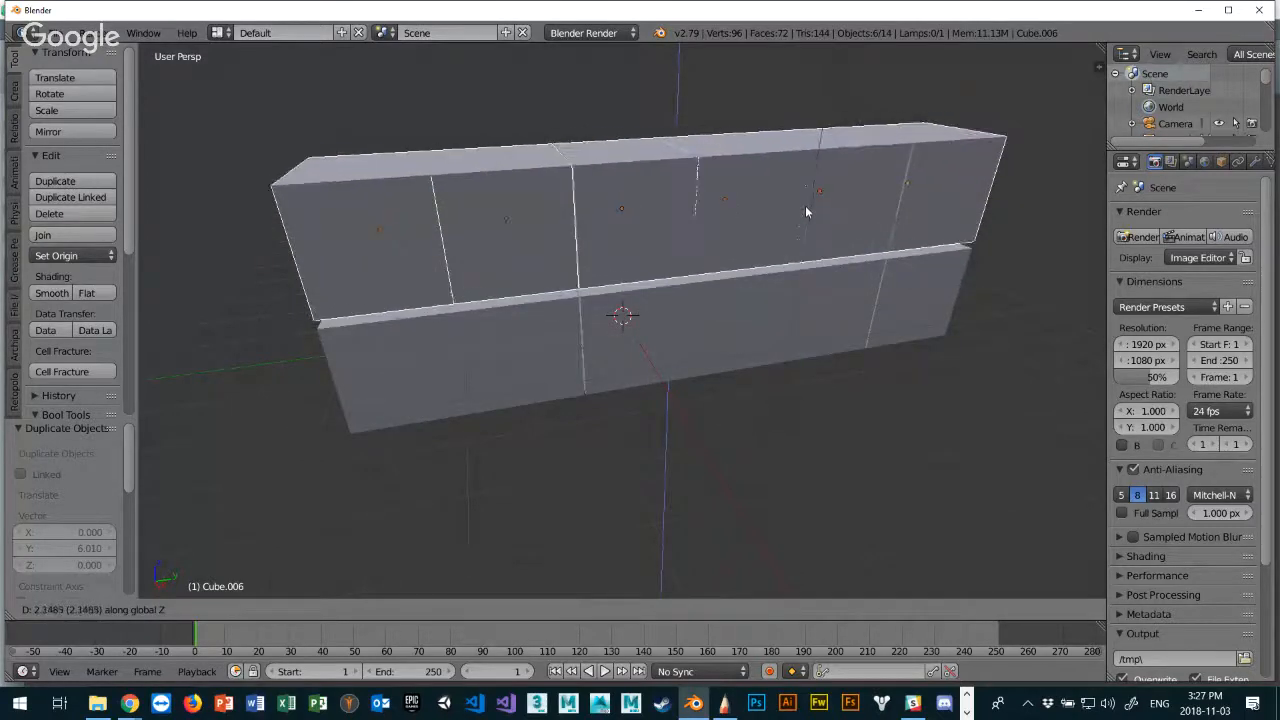
left_click(809, 217)
Duplicate the second-layer cube at the wall's negative-Y end upward along Z by exactly 2 to start a third layer.
middle_click_drag(603, 472, 665, 464)
scroll(792, 439, "down", 1)
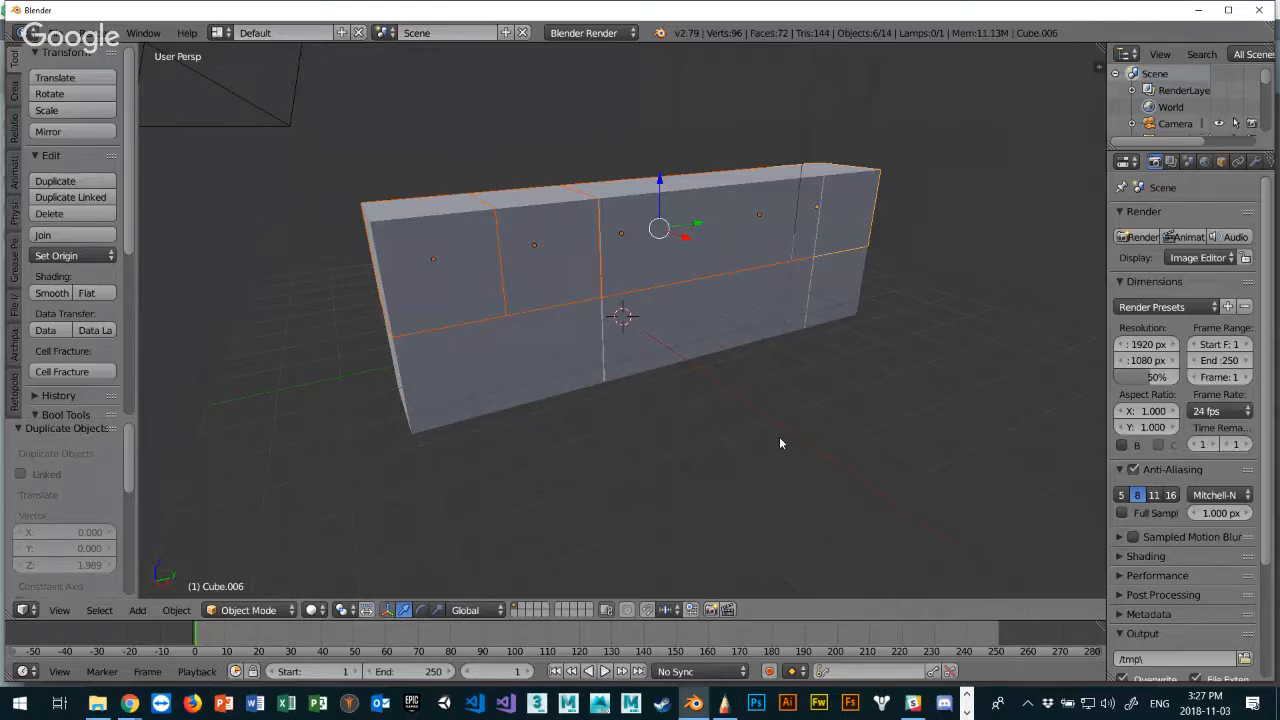
right_click(437, 261)
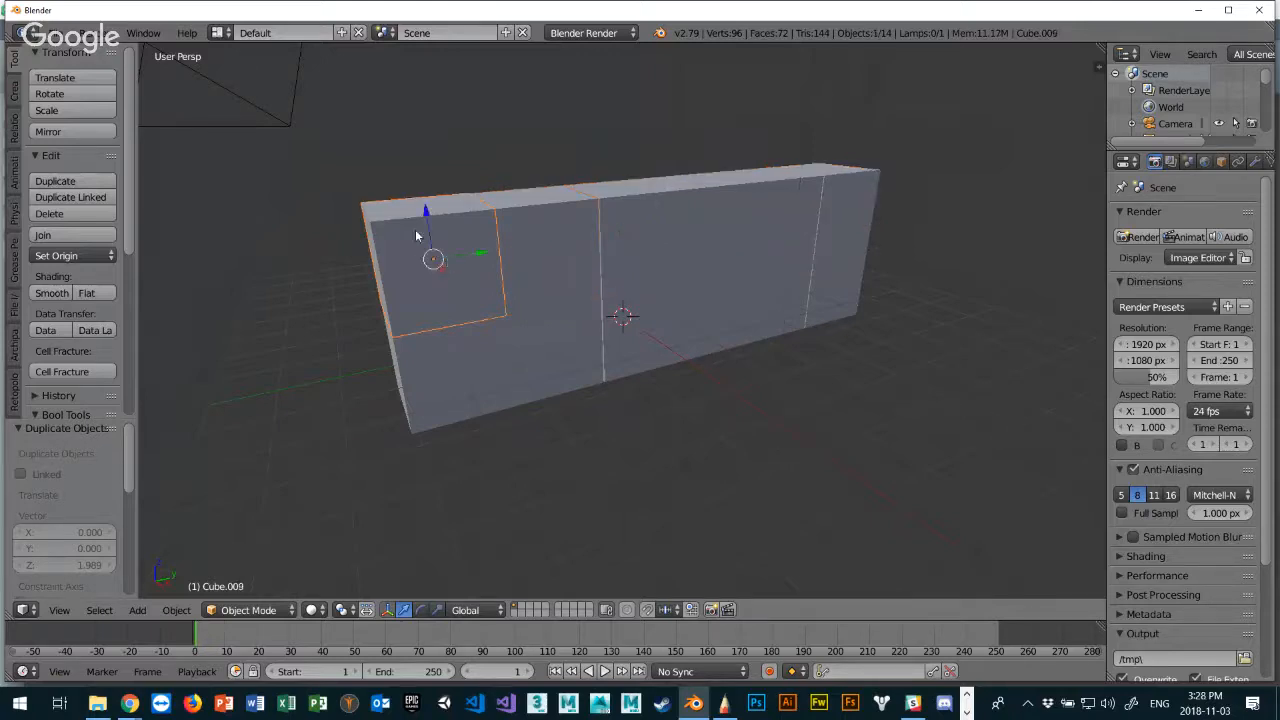
key("shift+d")
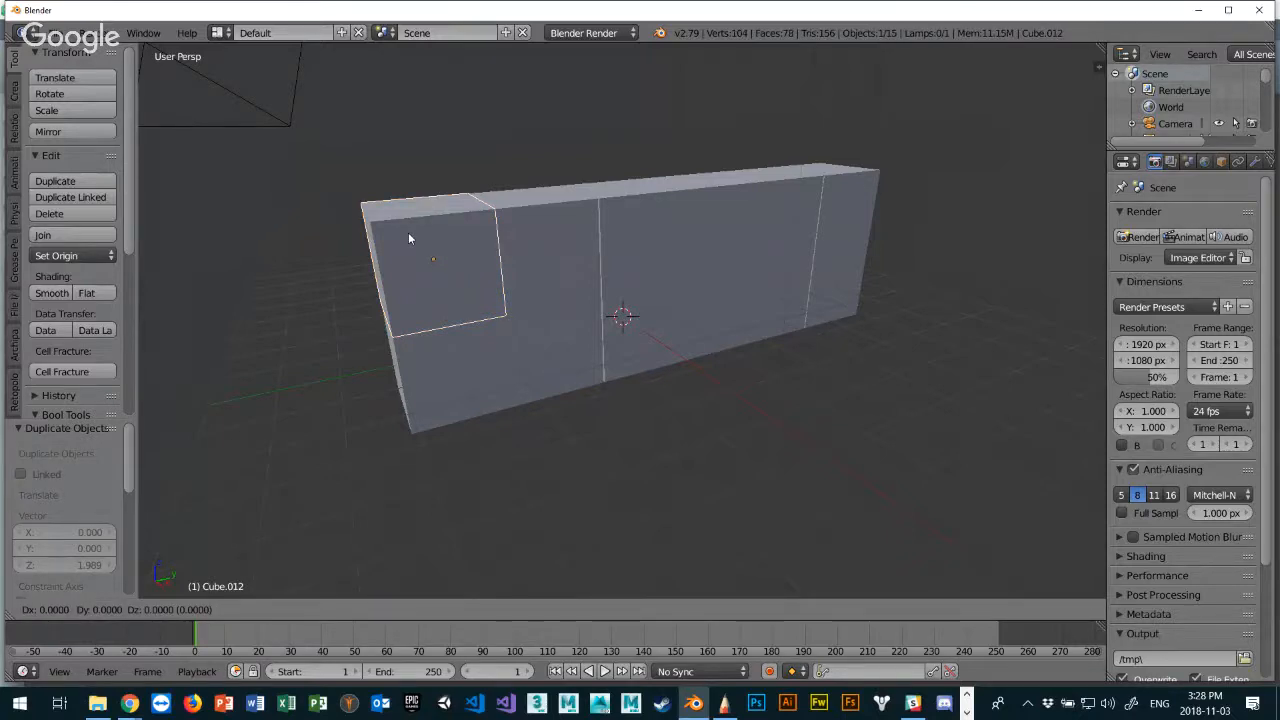
key("z")
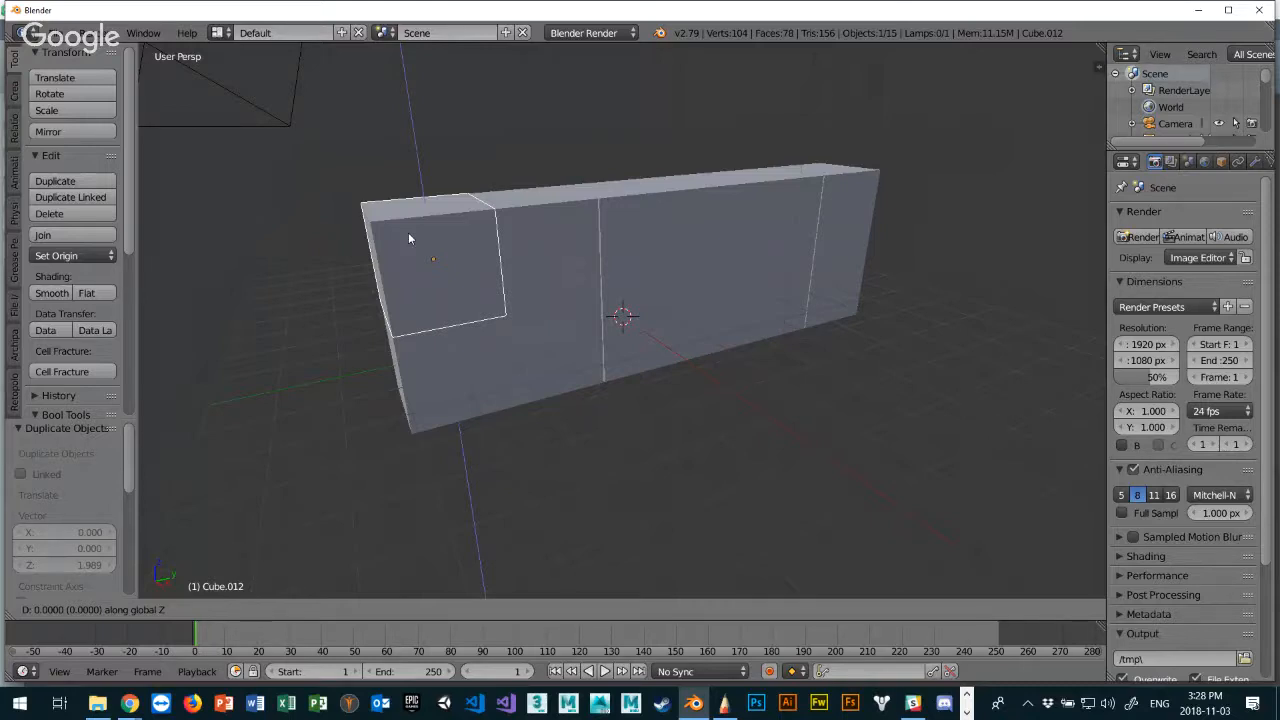
type("1")
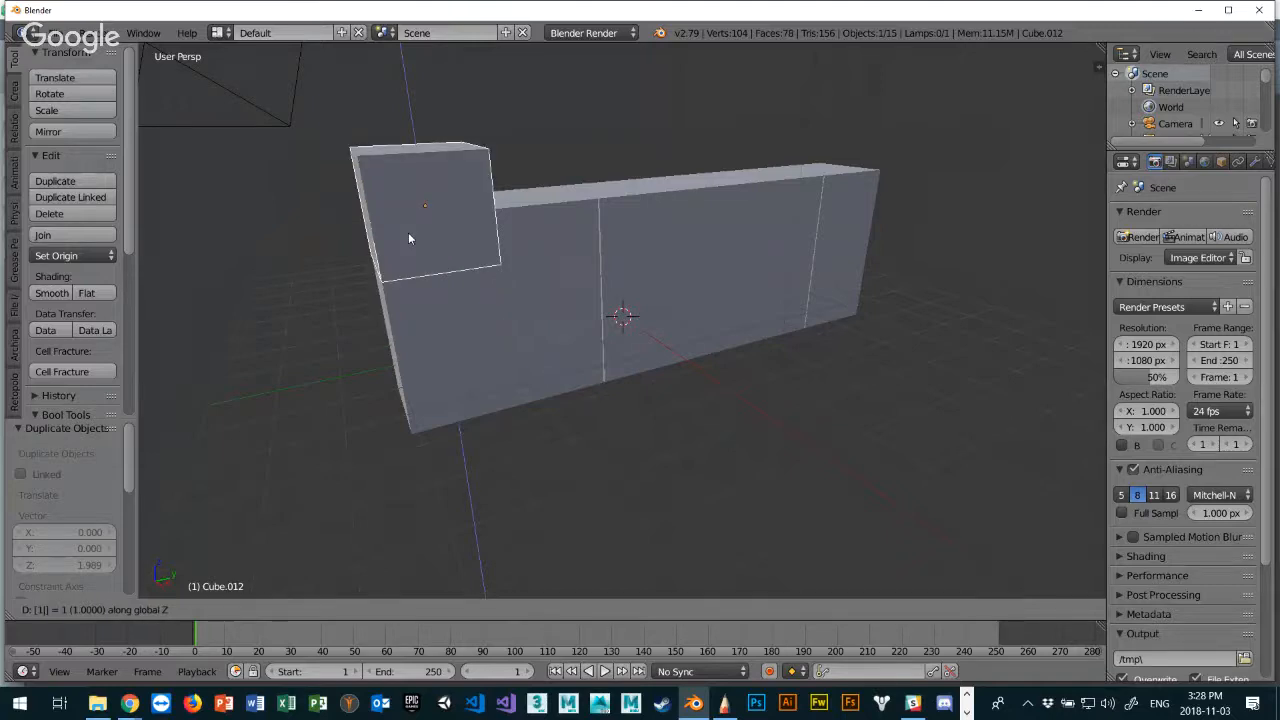
key("BackSpace")
type("2")
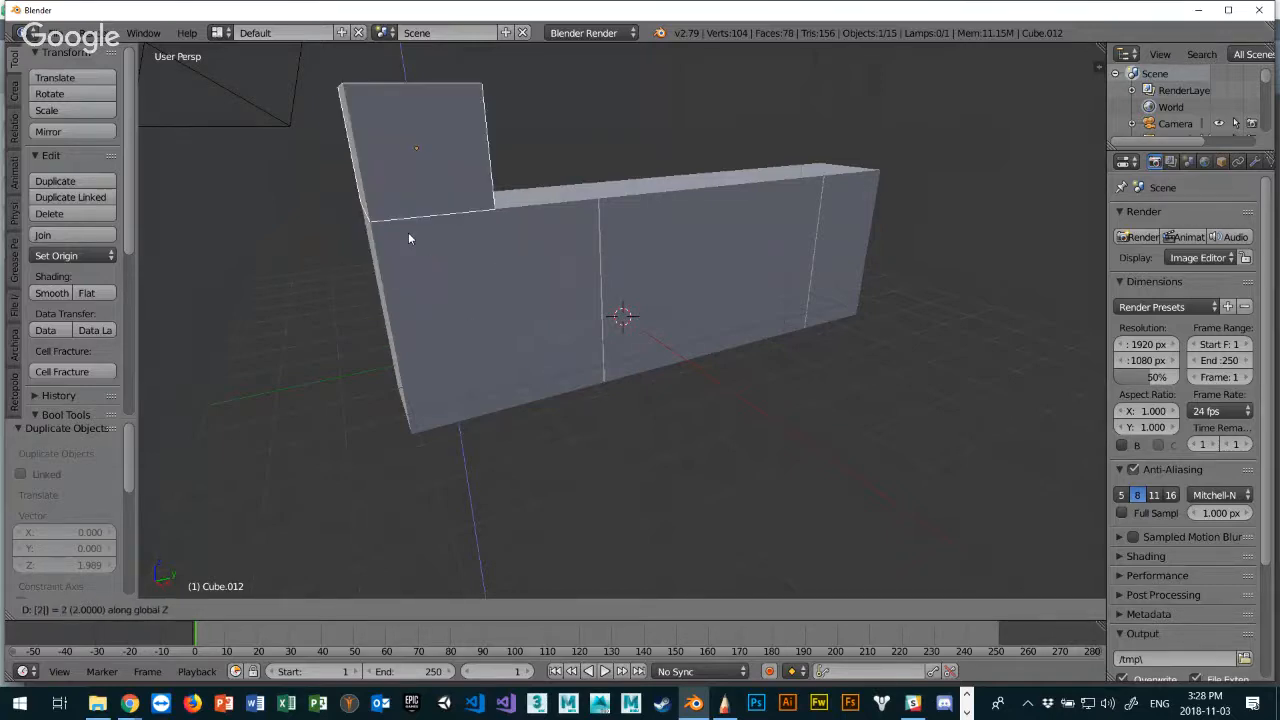
key("Return")
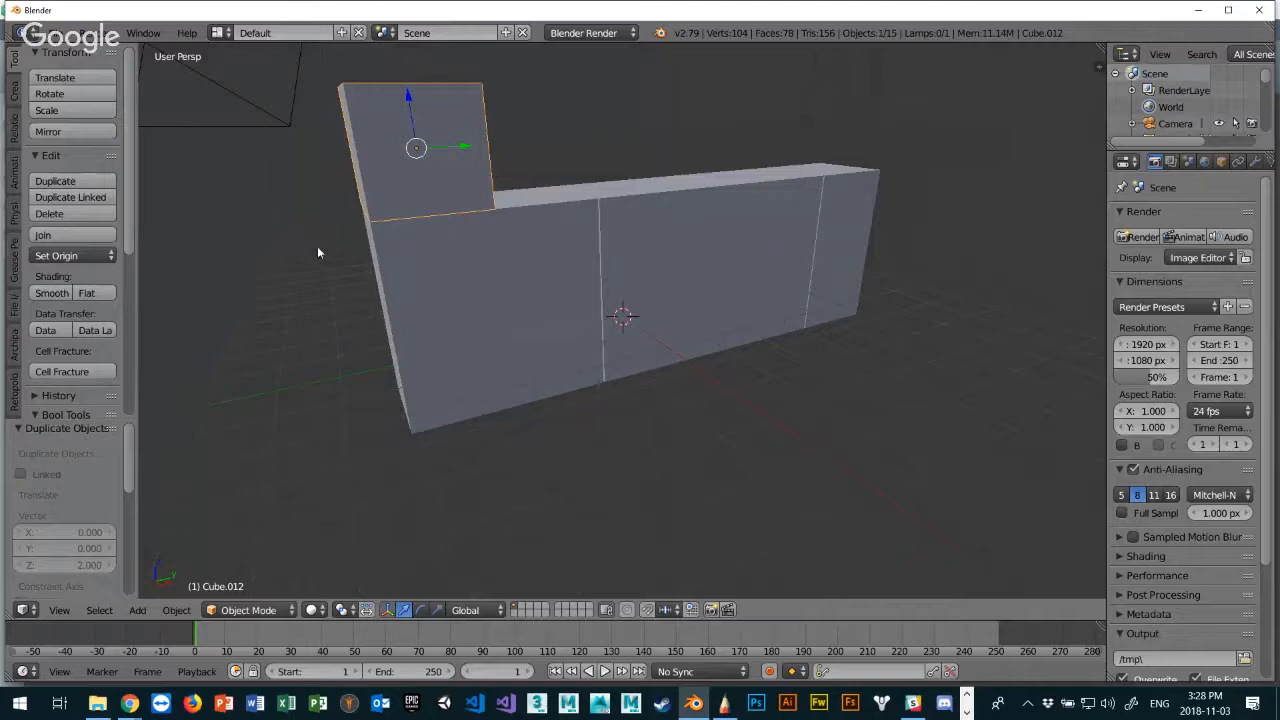
Duplicate the neighbouring second-layer cube upward along Z by exactly 2, extending the third layer to two cubes.
mouse_move(317, 252)
middle_mouse_down()
mouse_move(351, 258)
mouse_move(391, 237)
mouse_move(297, 258)
middle_mouse_up()
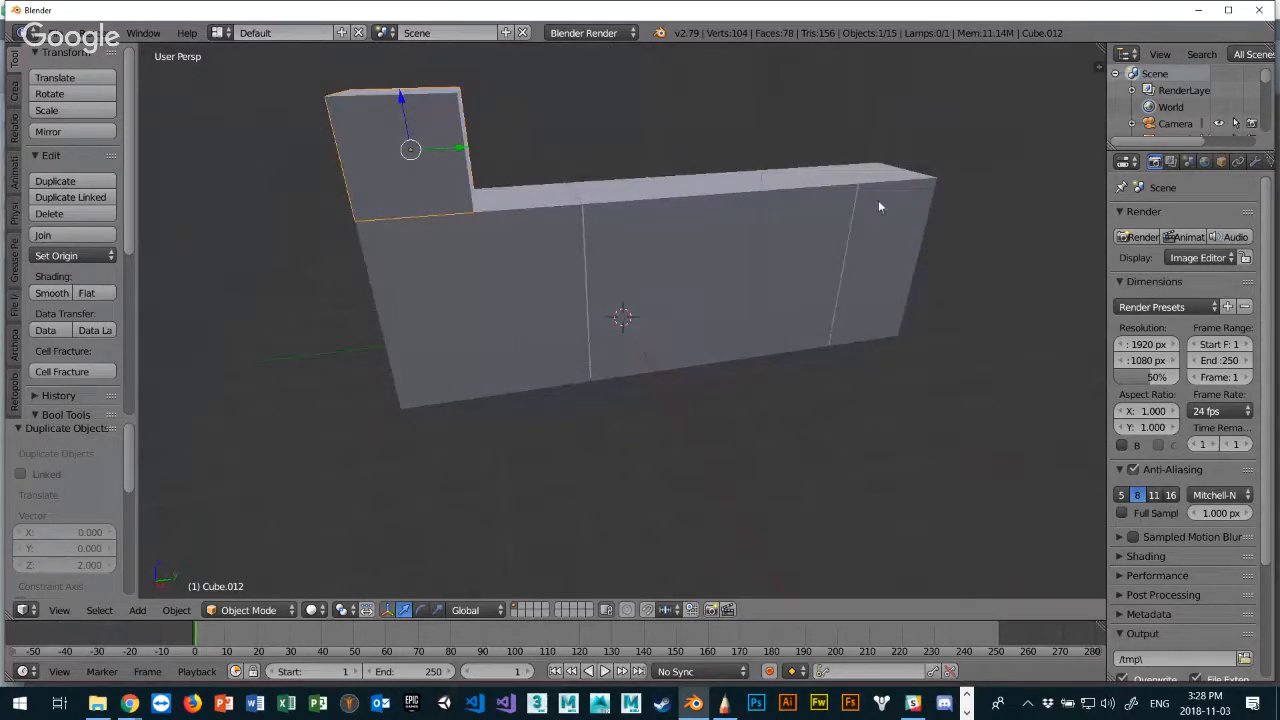
middle_click_drag(593, 194, 565, 211)
right_click(536, 238)
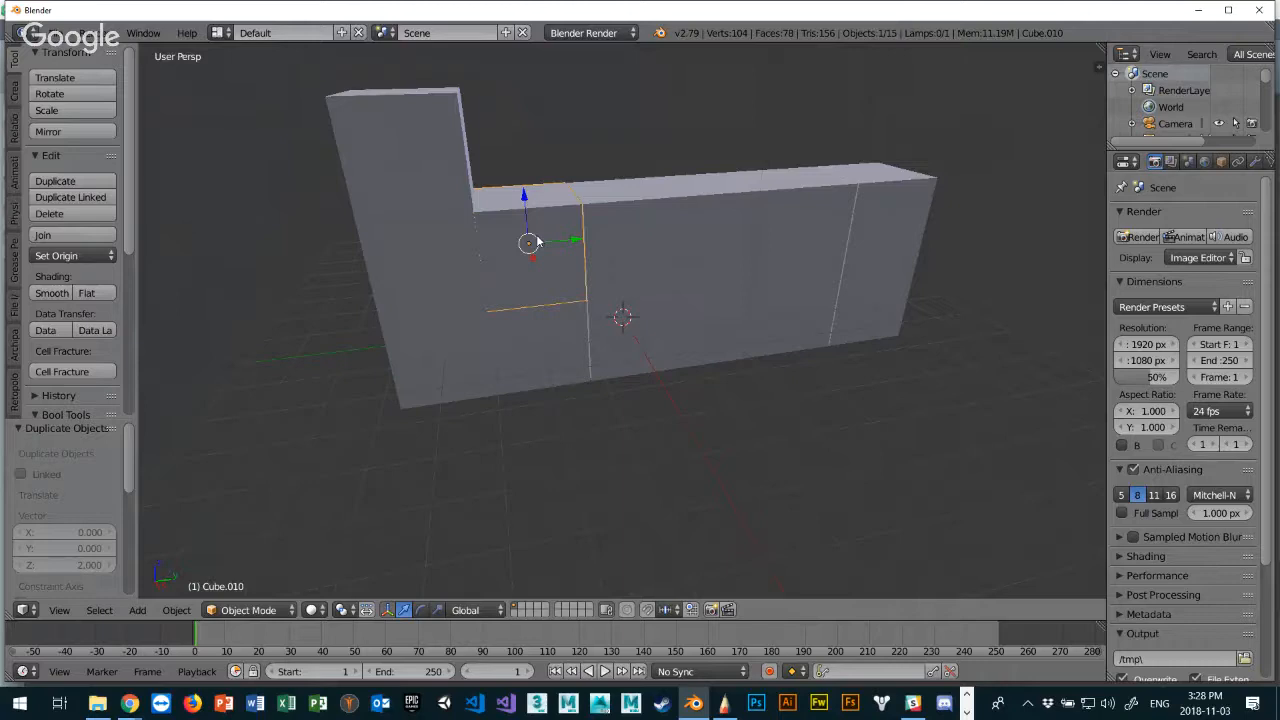
key("shift+d")
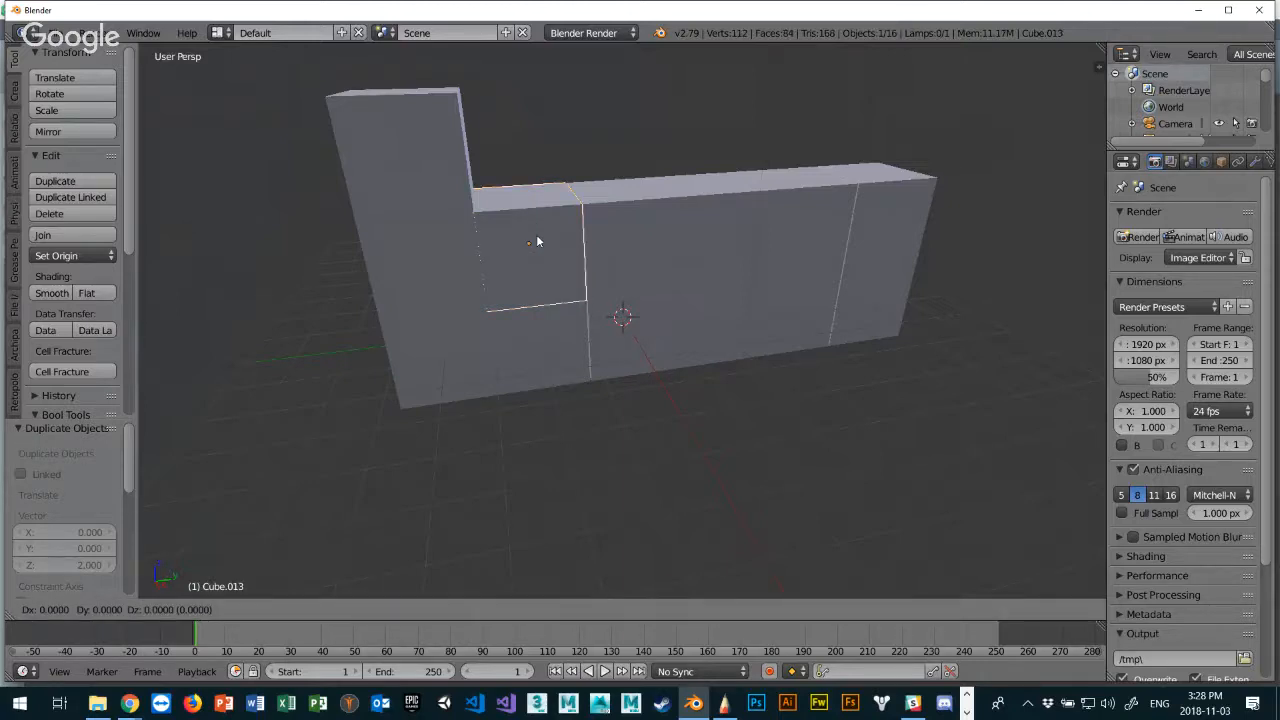
key("z")
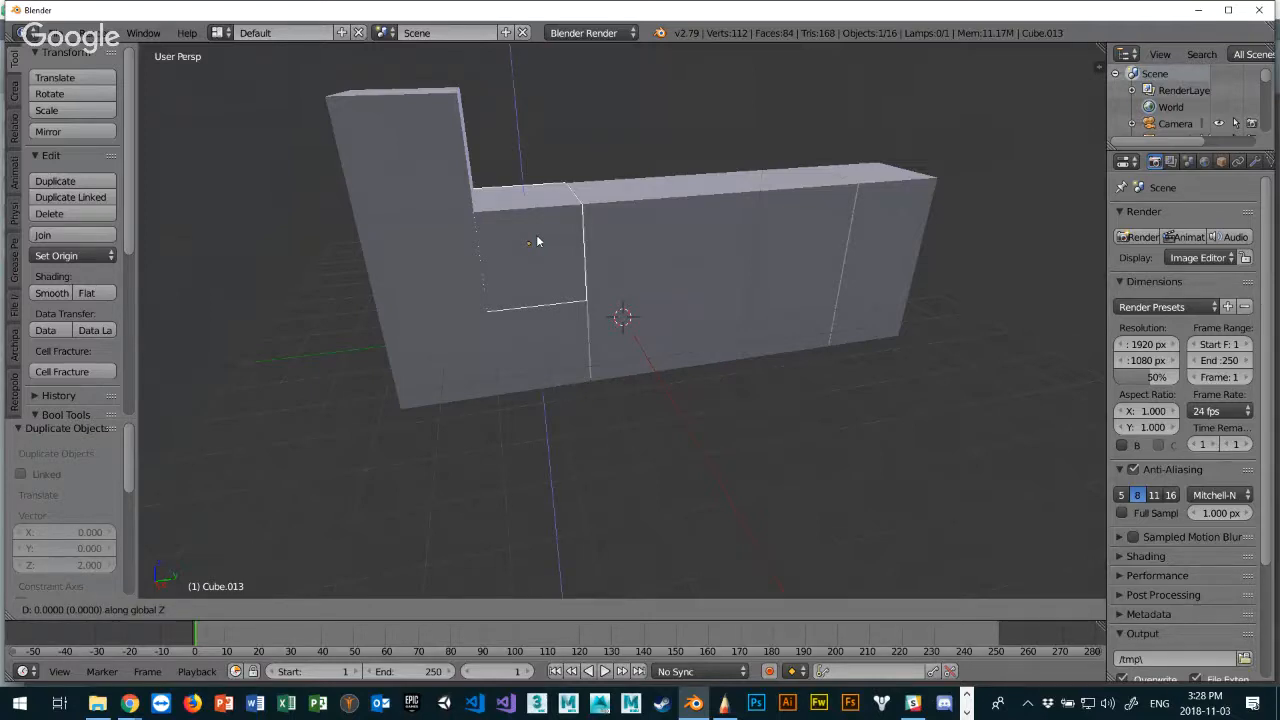
key("2")
key("Return")
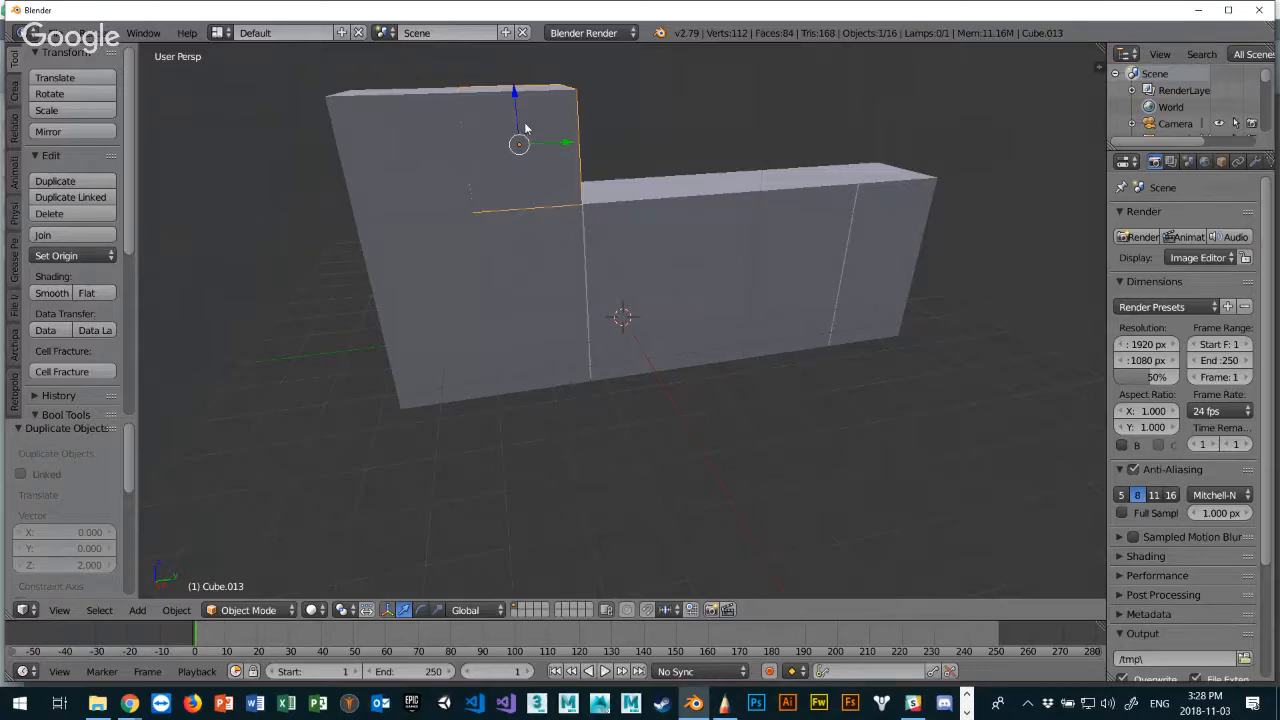
Examine the seams between the wall's cubes up close and from several angles for gaps and misalignment.
middle_click_drag(580, 206, 645, 212)
scroll(548, 167, "up", 3)
scroll(545, 166, "down", 3)
scroll(550, 245, "up", 4)
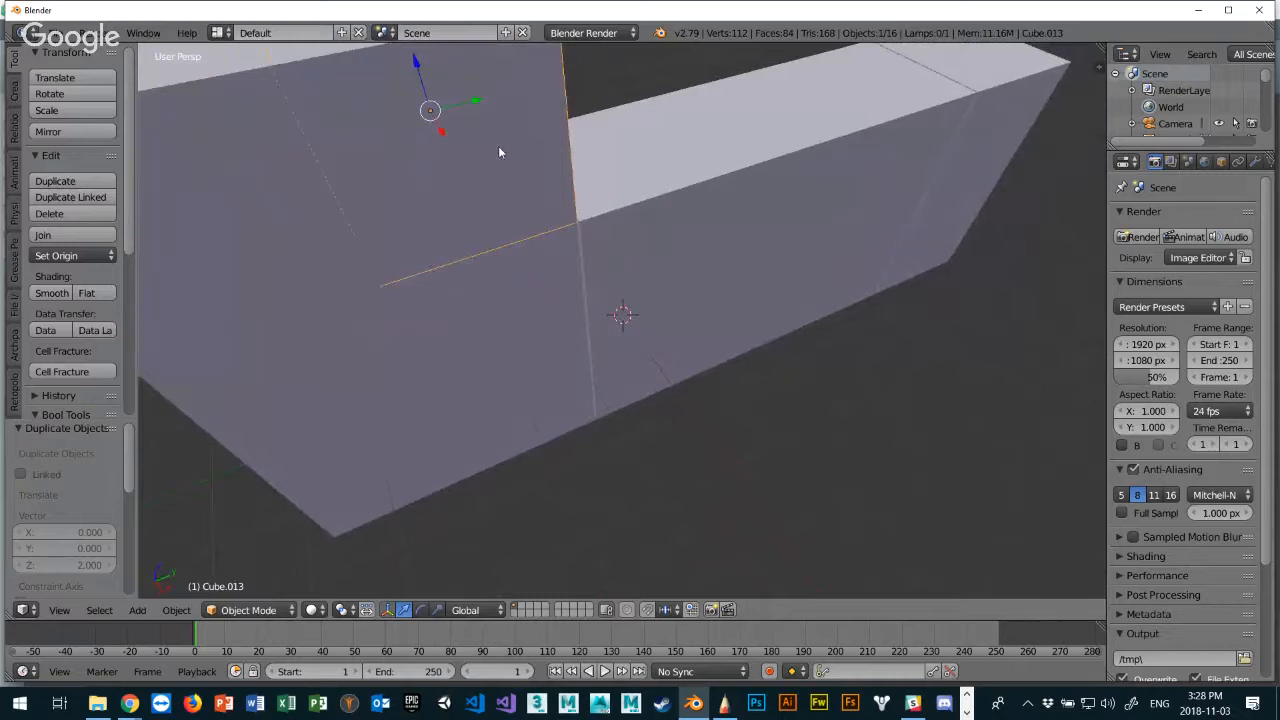
middle_click_drag(530, 213, 643, 191)
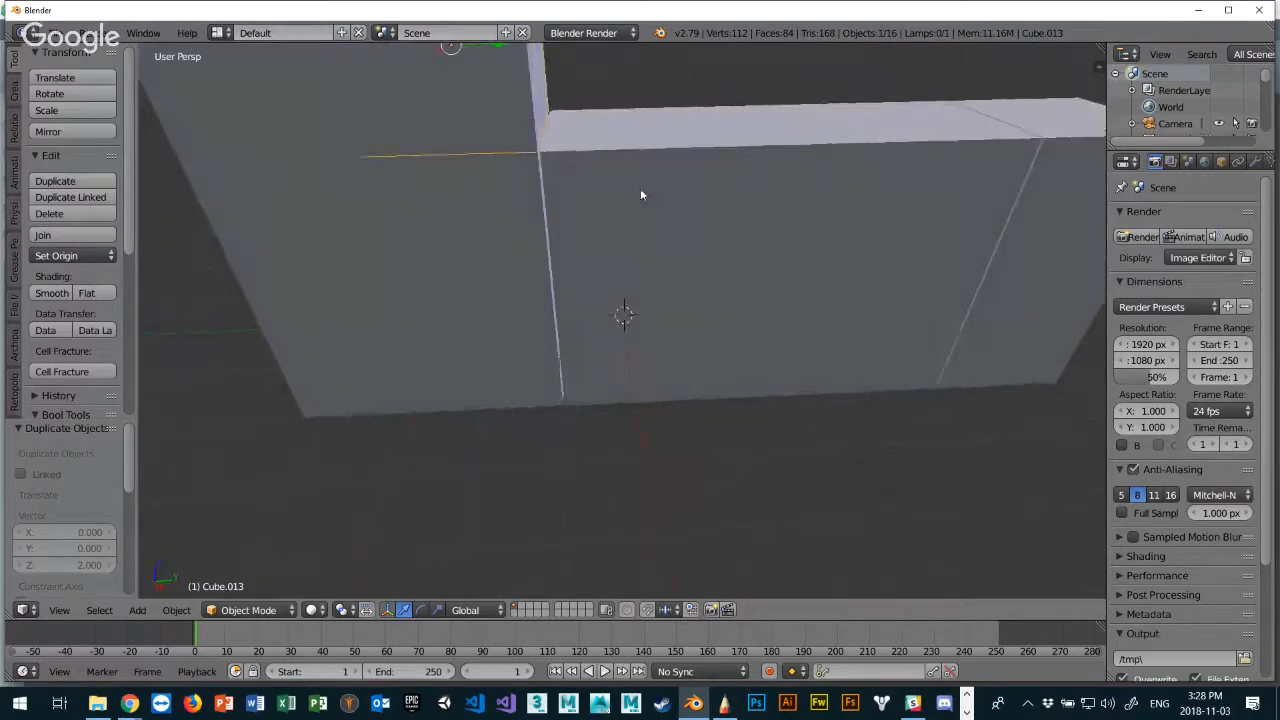
middle_click_drag(846, 194, 844, 228)
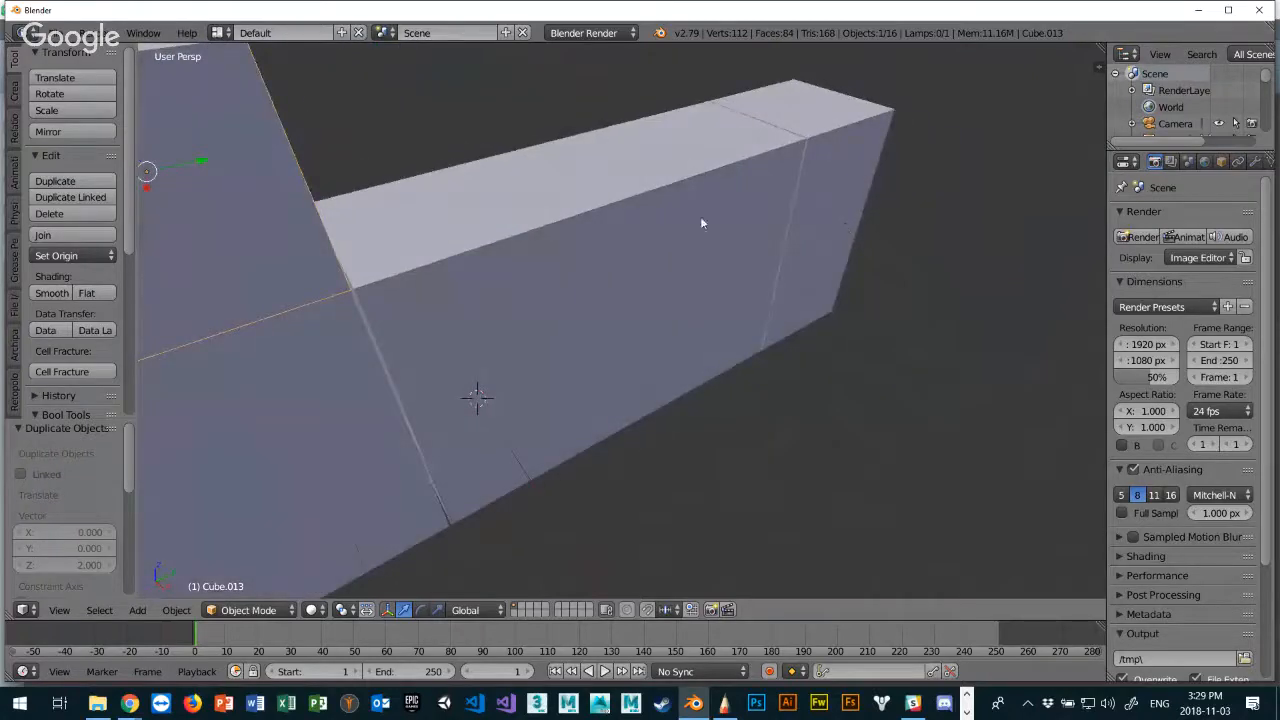
scroll(701, 222, "down", 4)
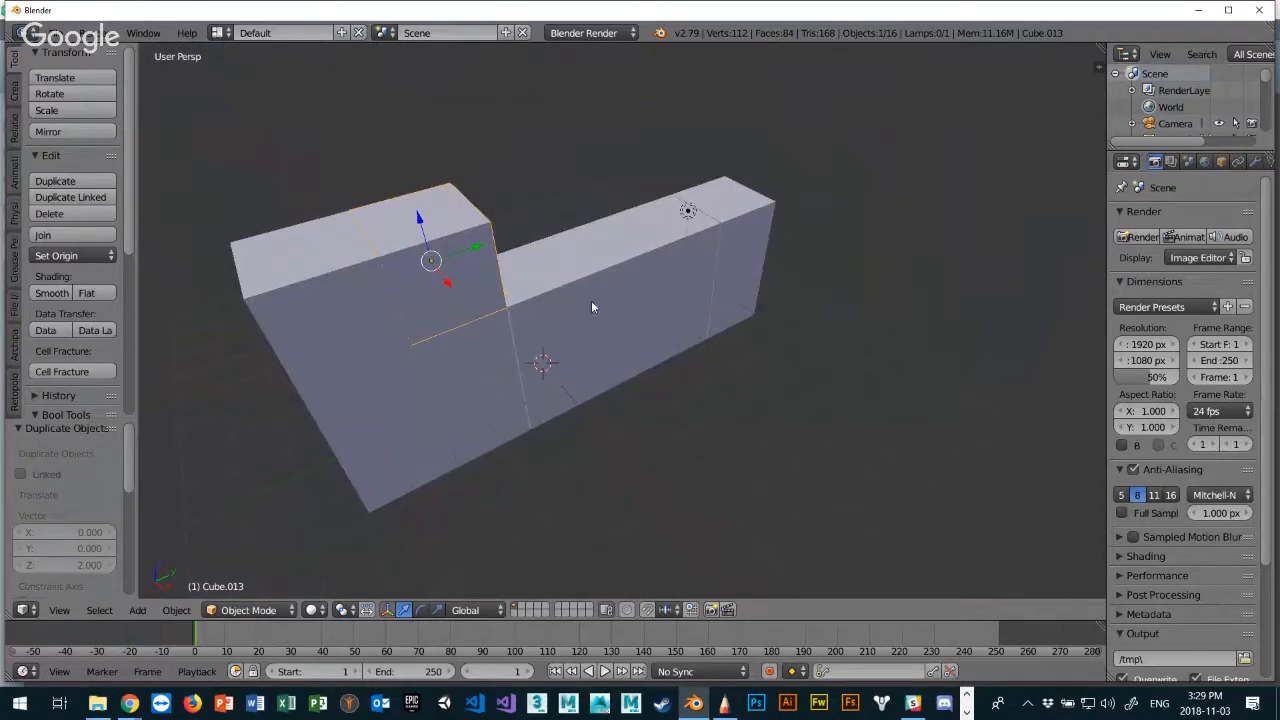
mouse_move(640, 297)
middle_mouse_down()
mouse_move(739, 283)
mouse_move(649, 273)
mouse_move(655, 286)
middle_mouse_up()
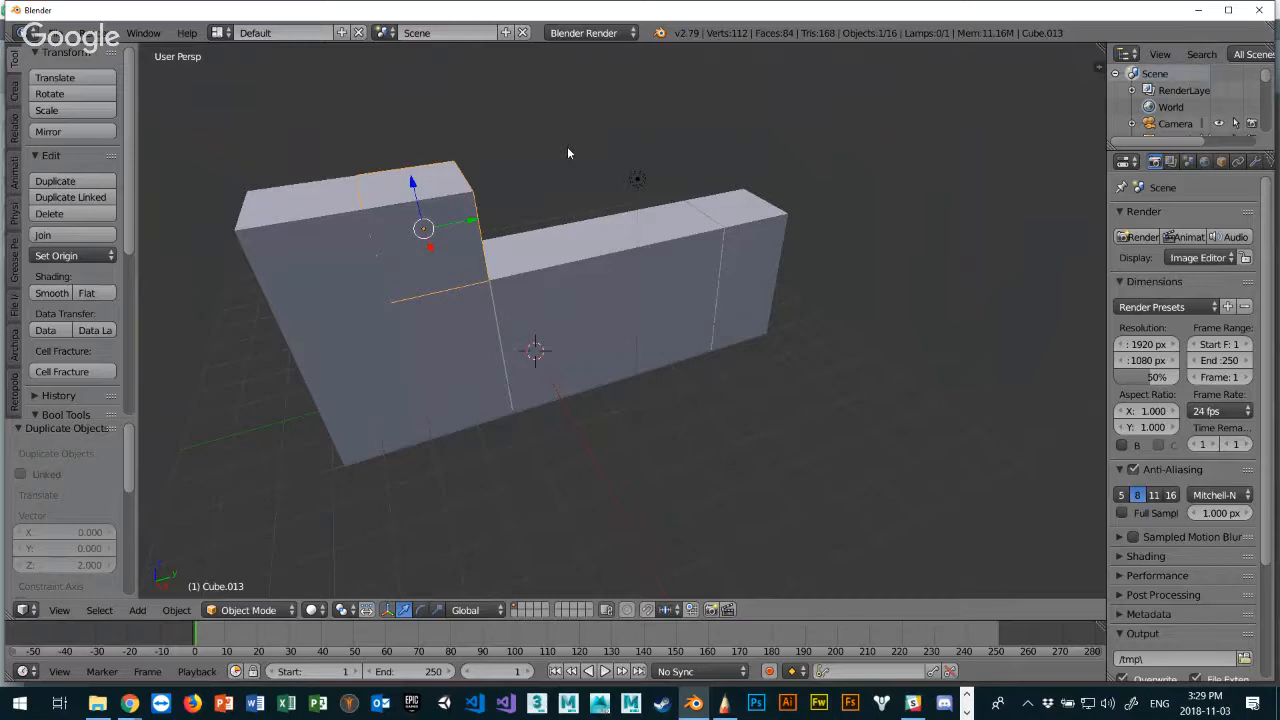
Show the numeric transform properties of the selected cube.
key("n")
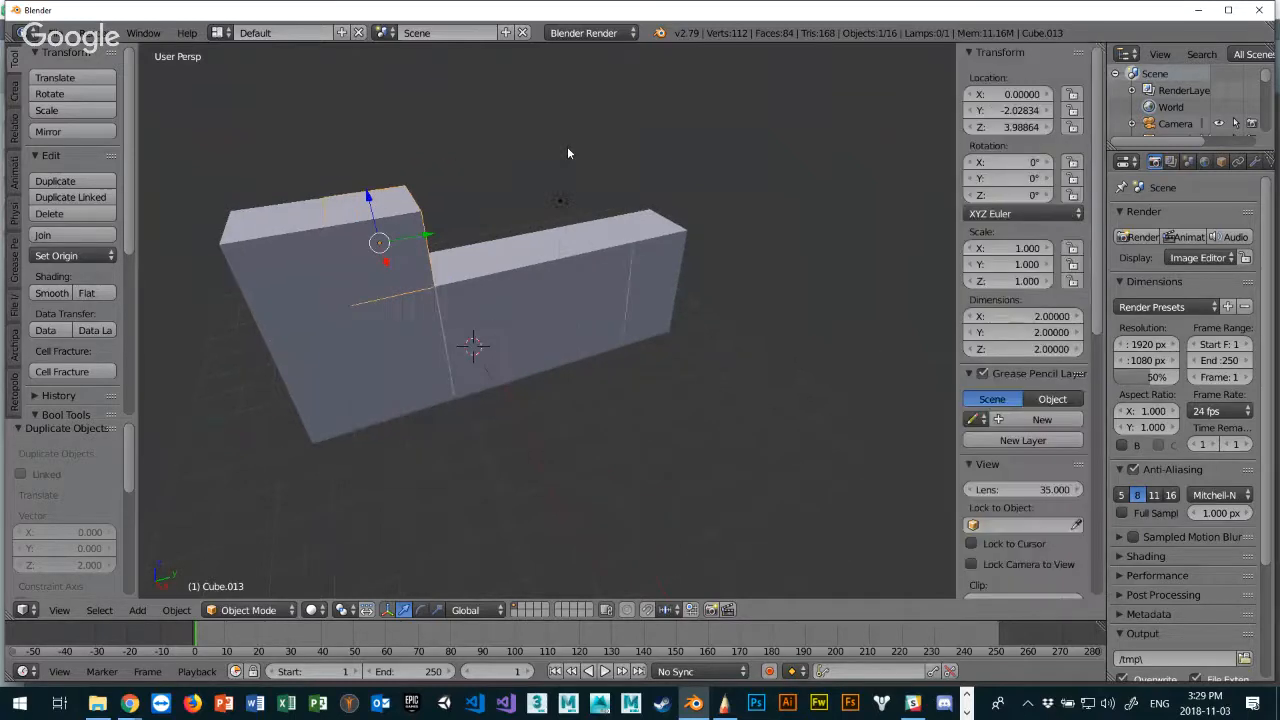
key("m")
key("Escape")
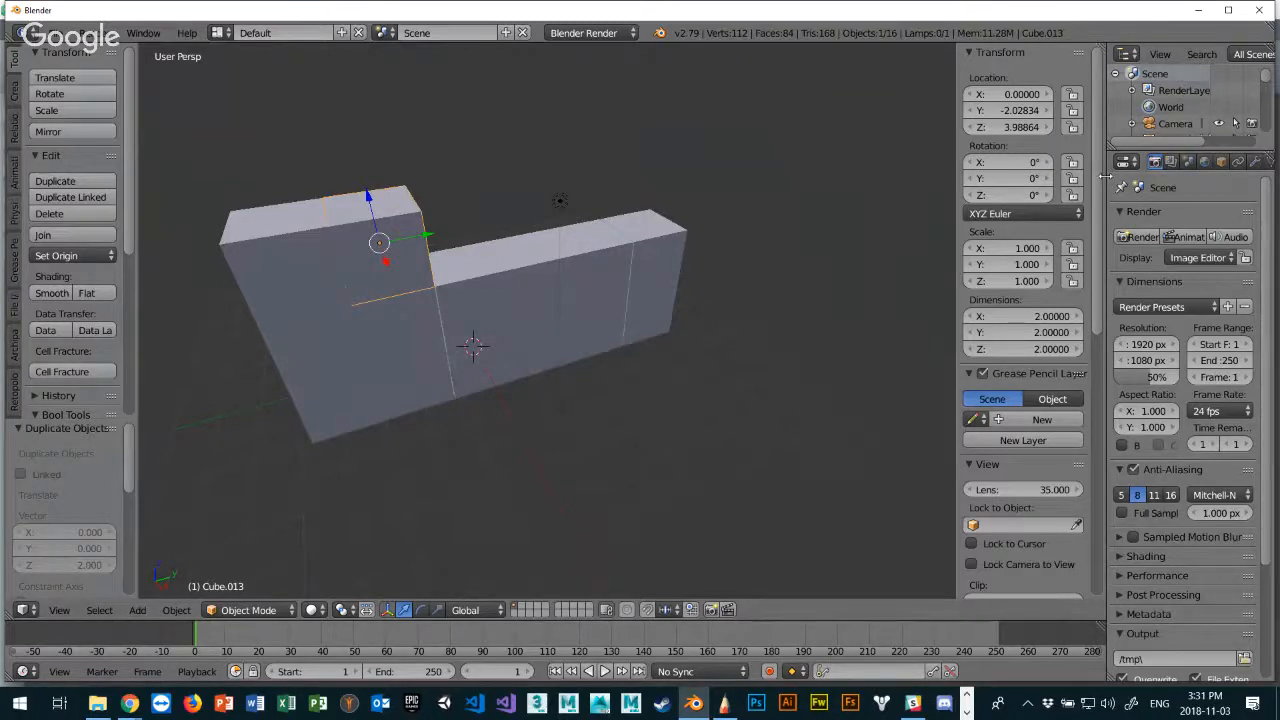
Set the scene's unit preset to Meters, widening the properties editor for the change and narrowing it again.
left_click_drag(1105, 177, 987, 177)
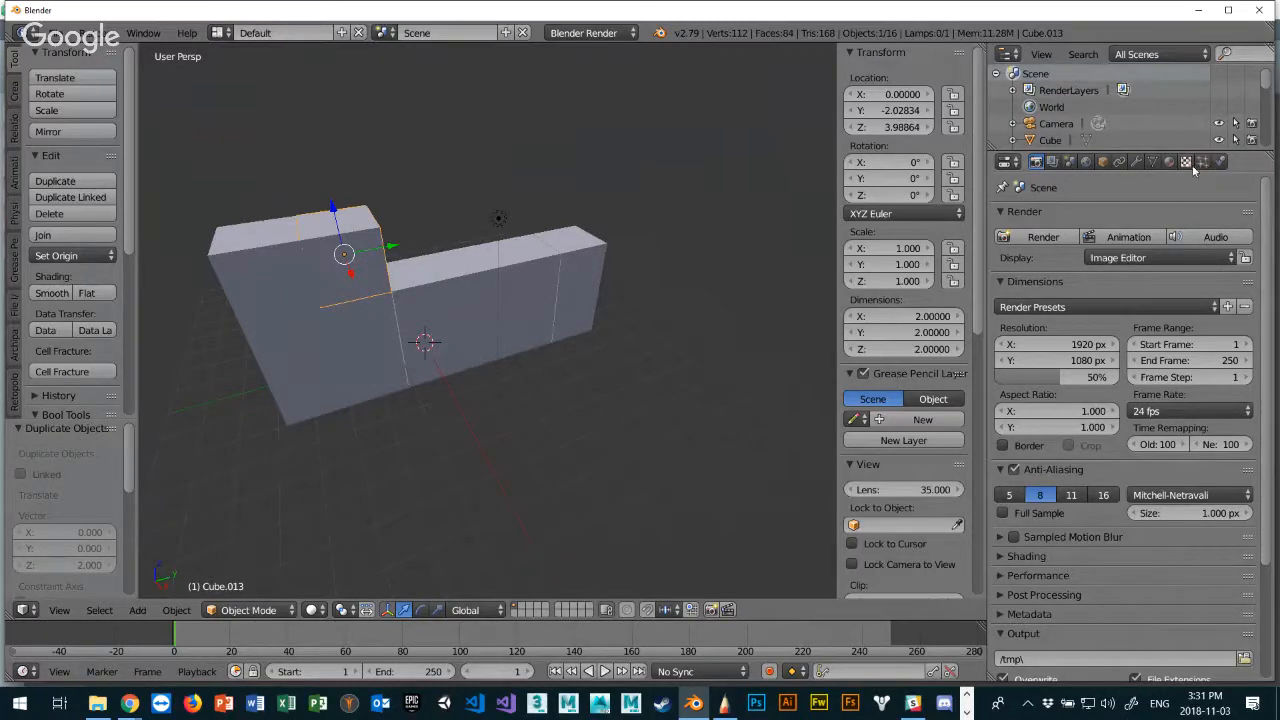
left_click(1069, 163)
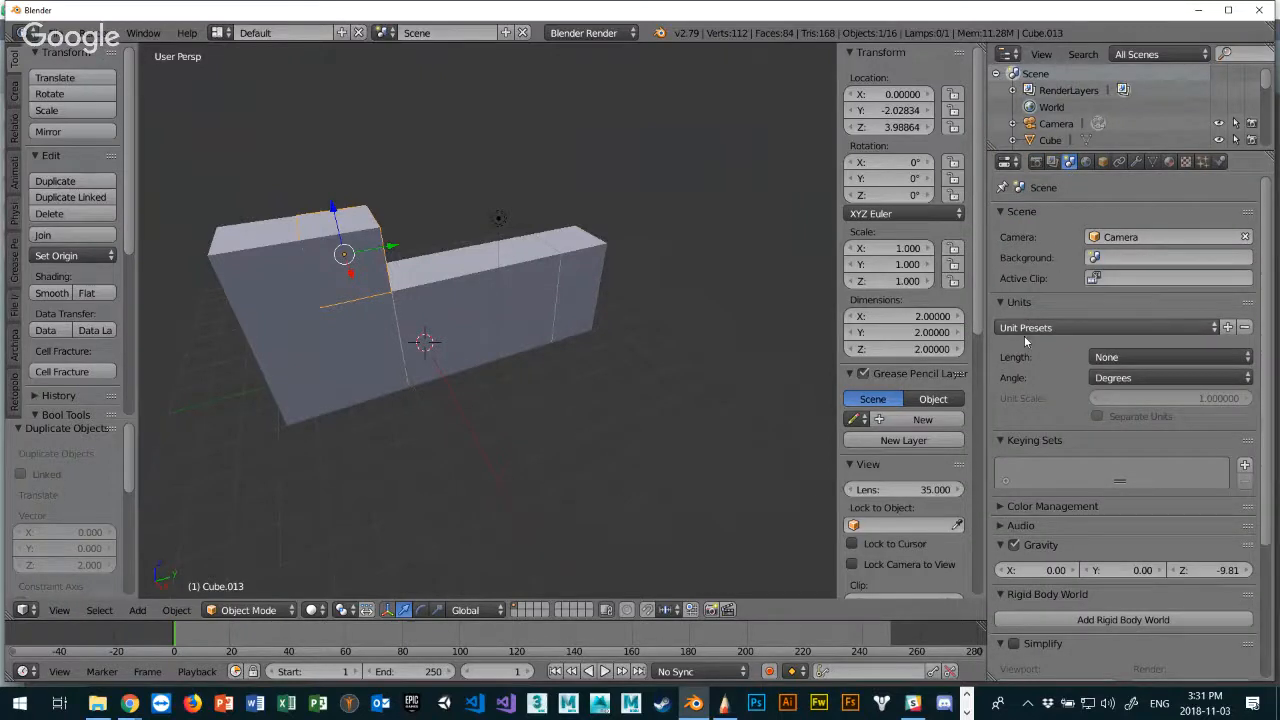
left_click(1076, 329)
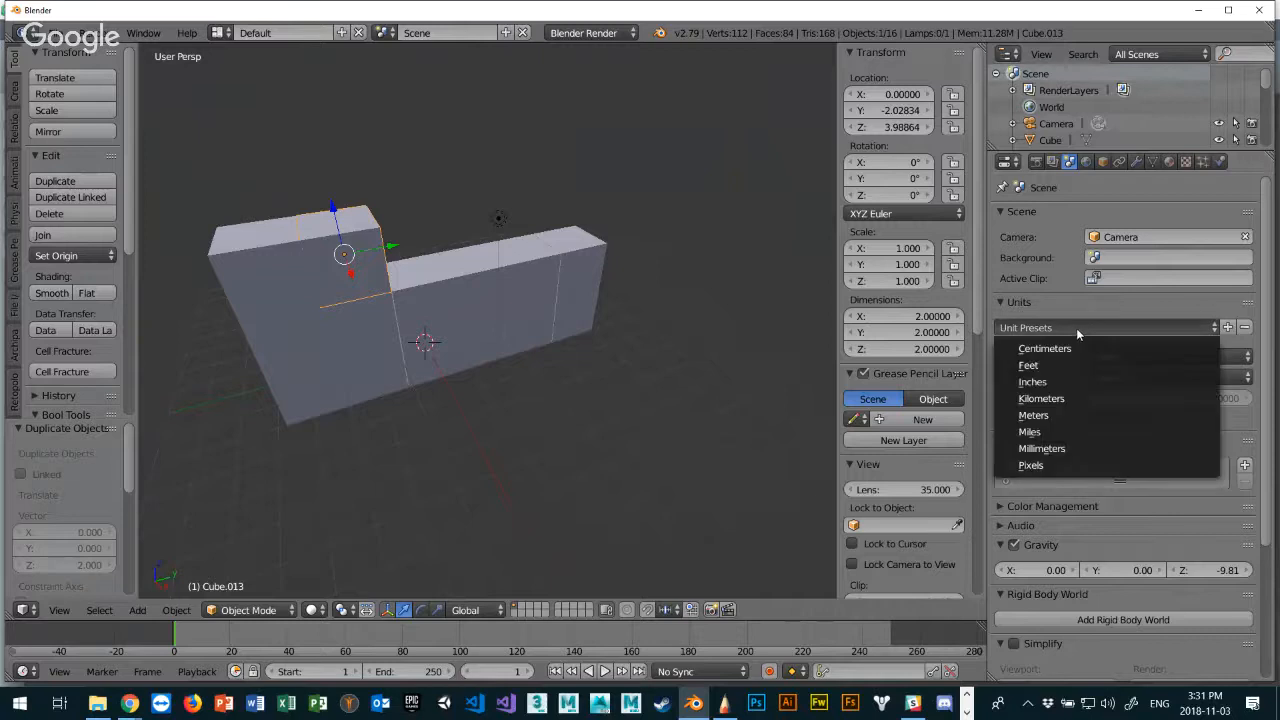
left_click(1050, 414)
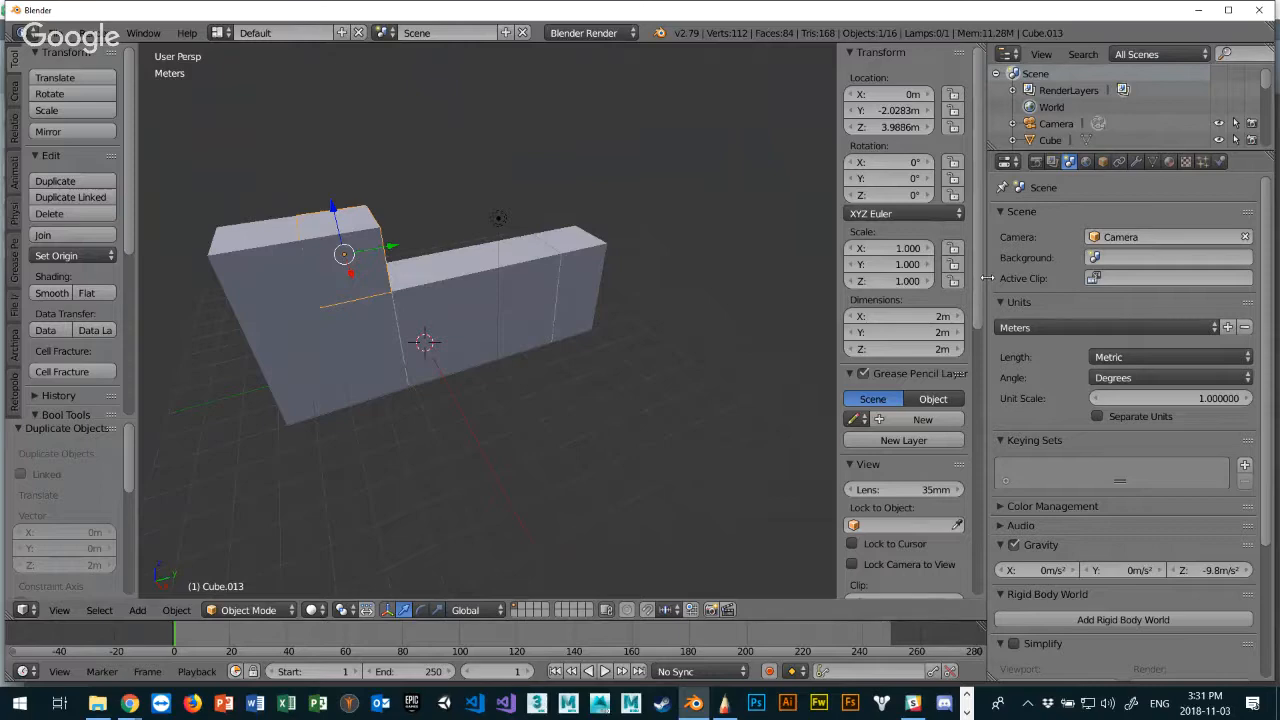
left_click_drag(986, 278, 1088, 272)
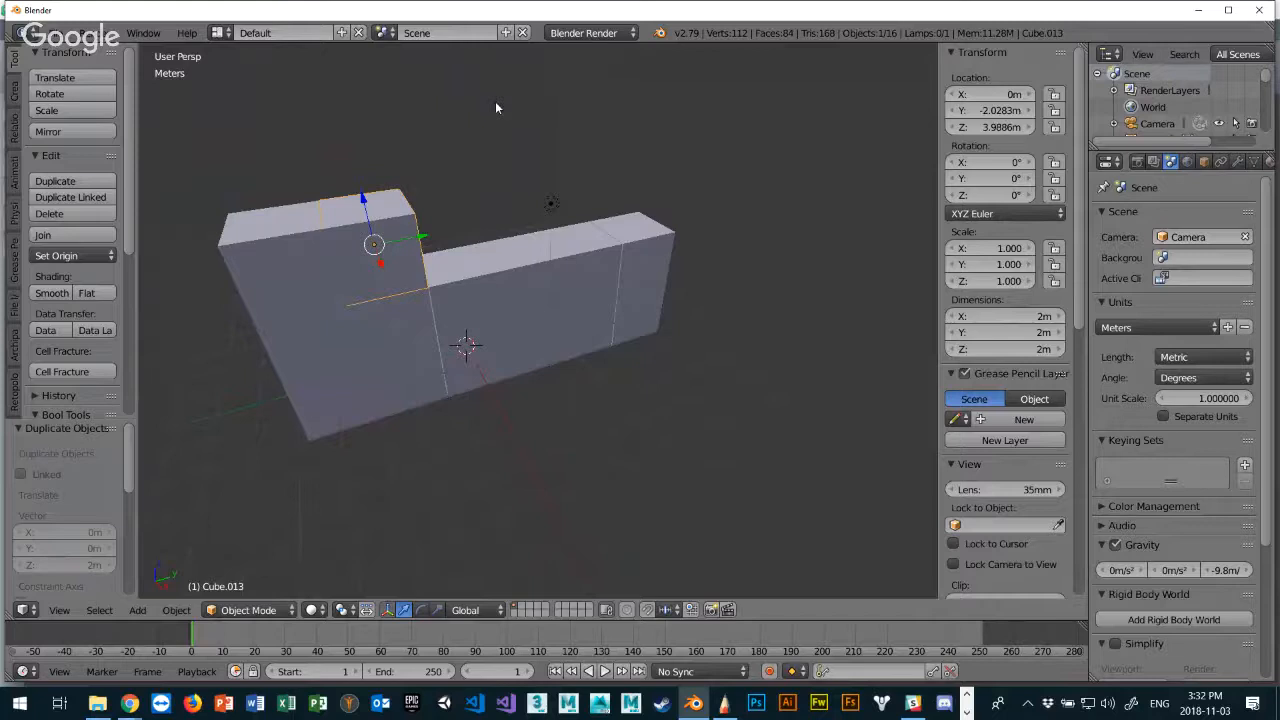
Set the location of the second-layer cube at the wall's positive-Y end to Y 6 m and Z 2 m.
middle_click_drag(451, 250, 537, 227)
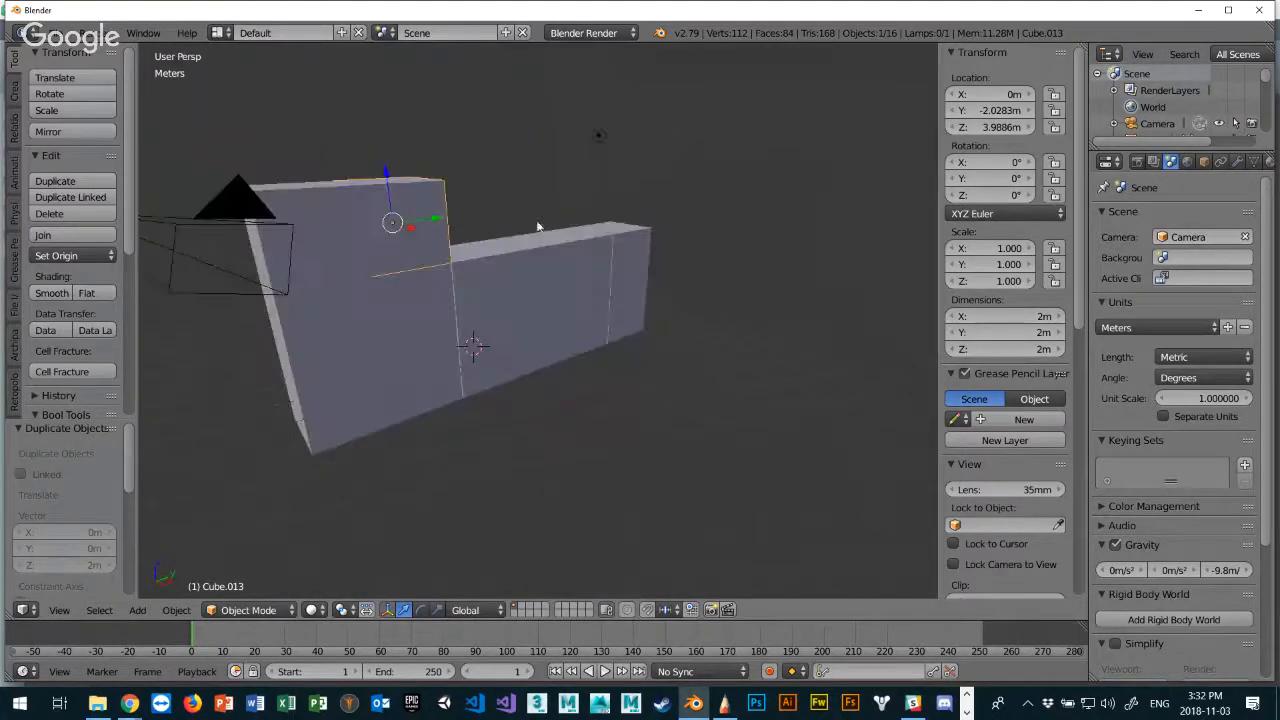
right_click(511, 292)
right_click(621, 262)
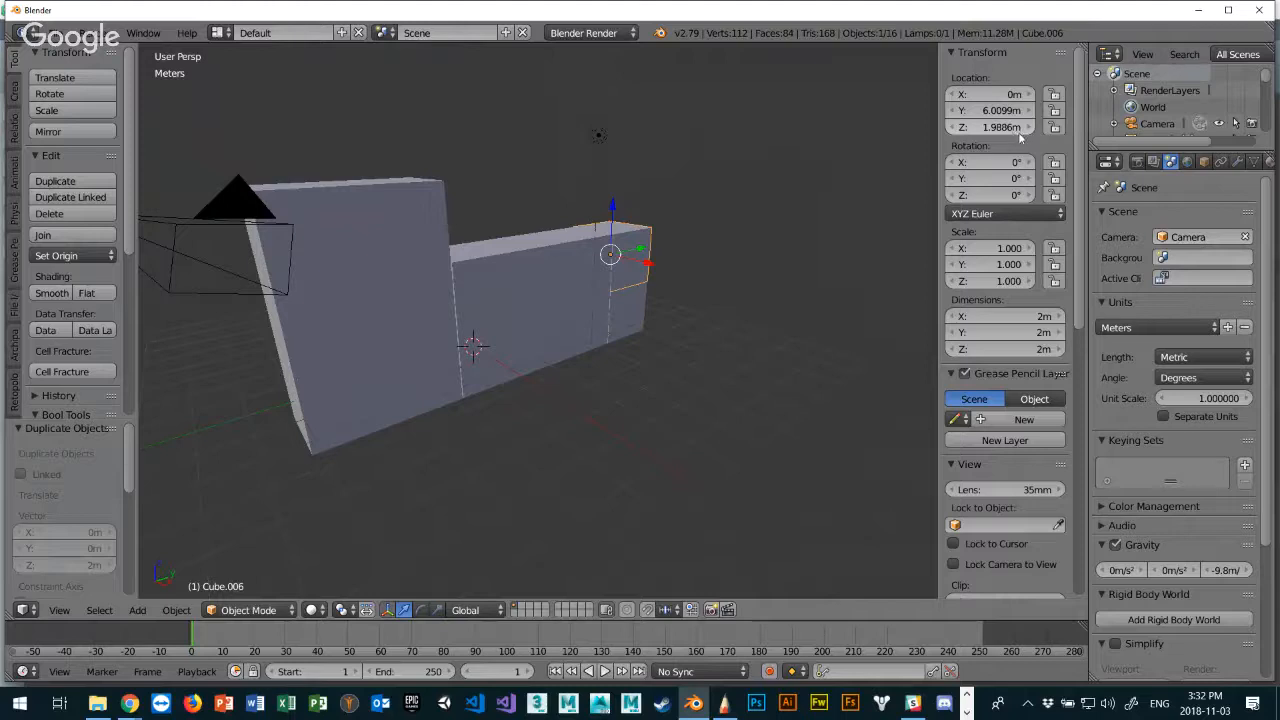
left_click(1012, 112)
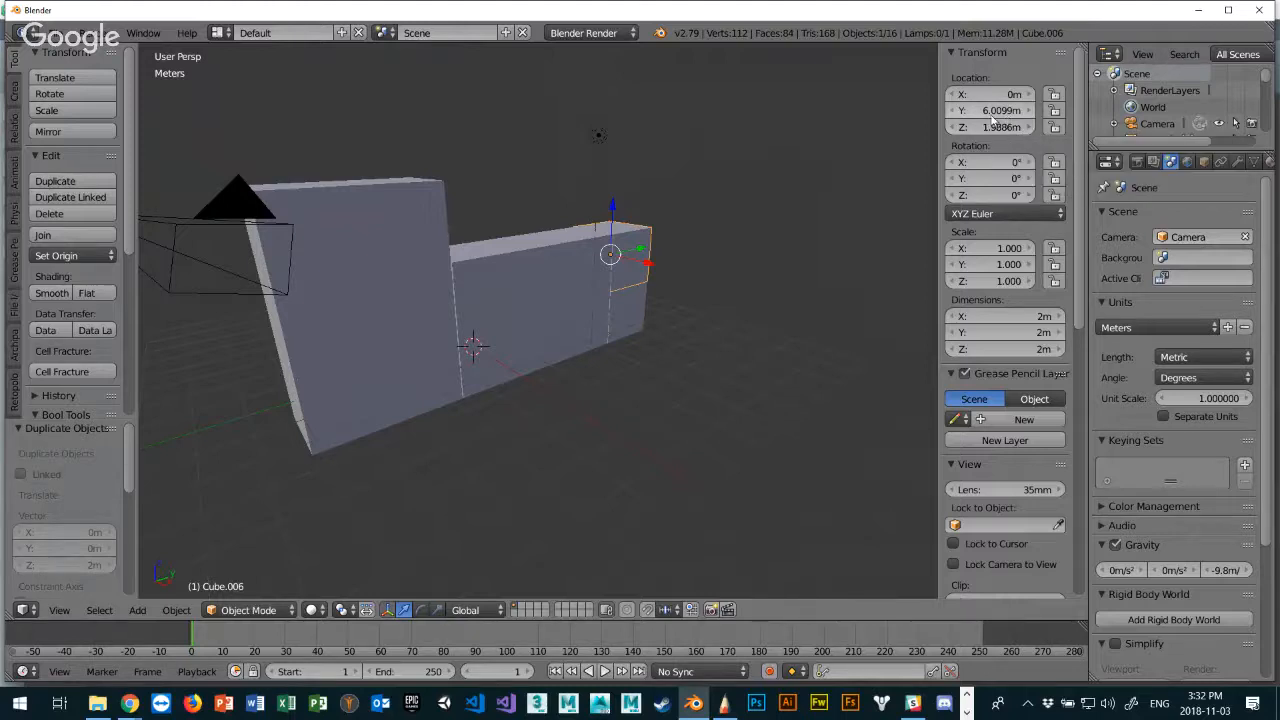
type("6")
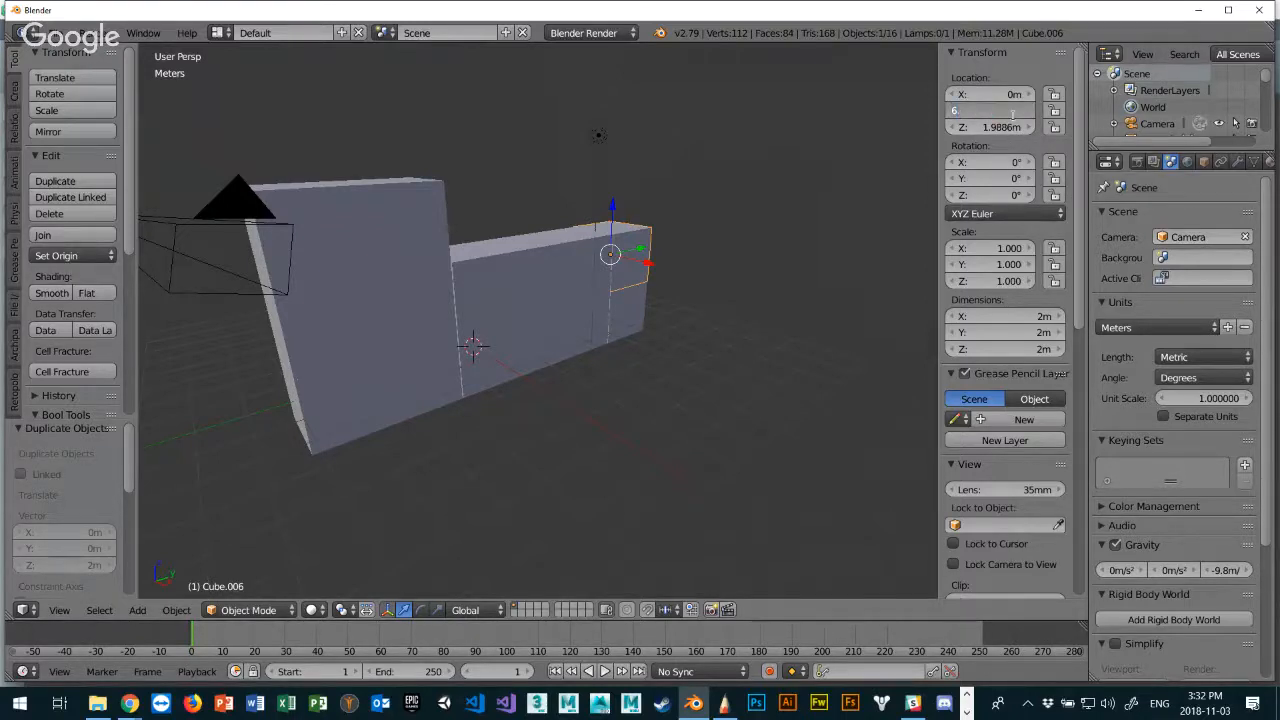
key("Return")
left_click(1013, 127)
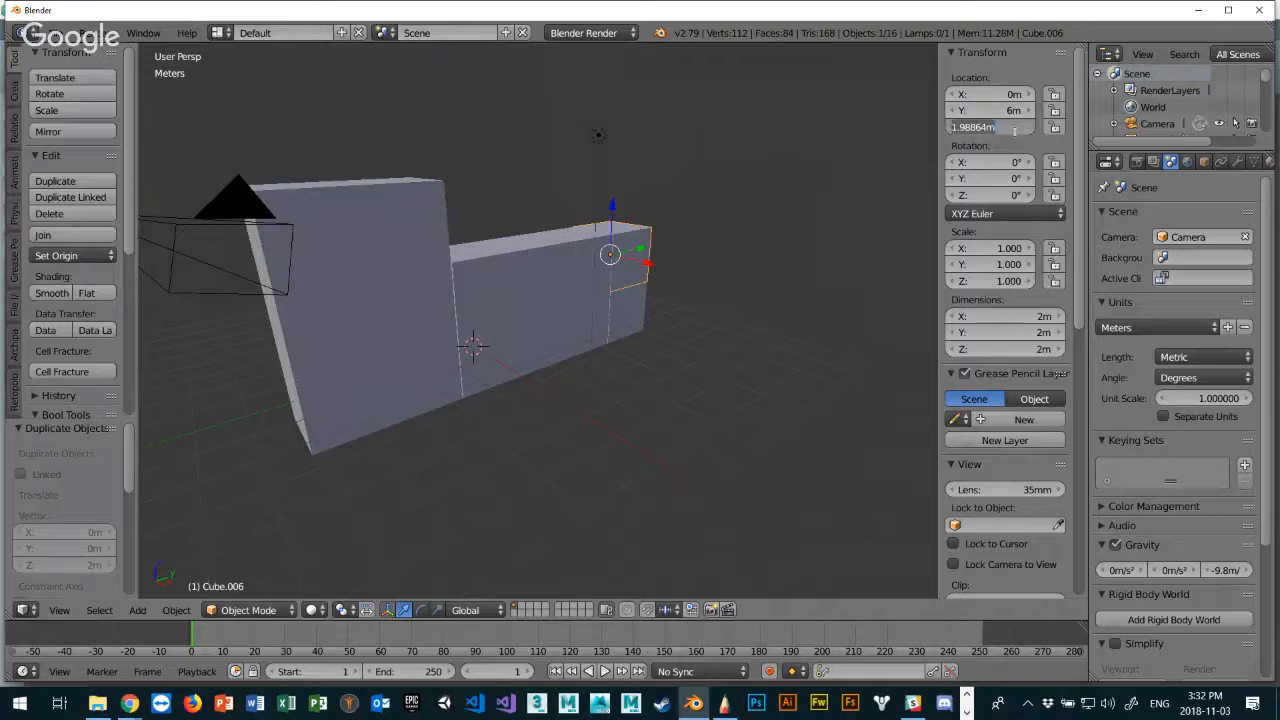
type("2")
key("Return")
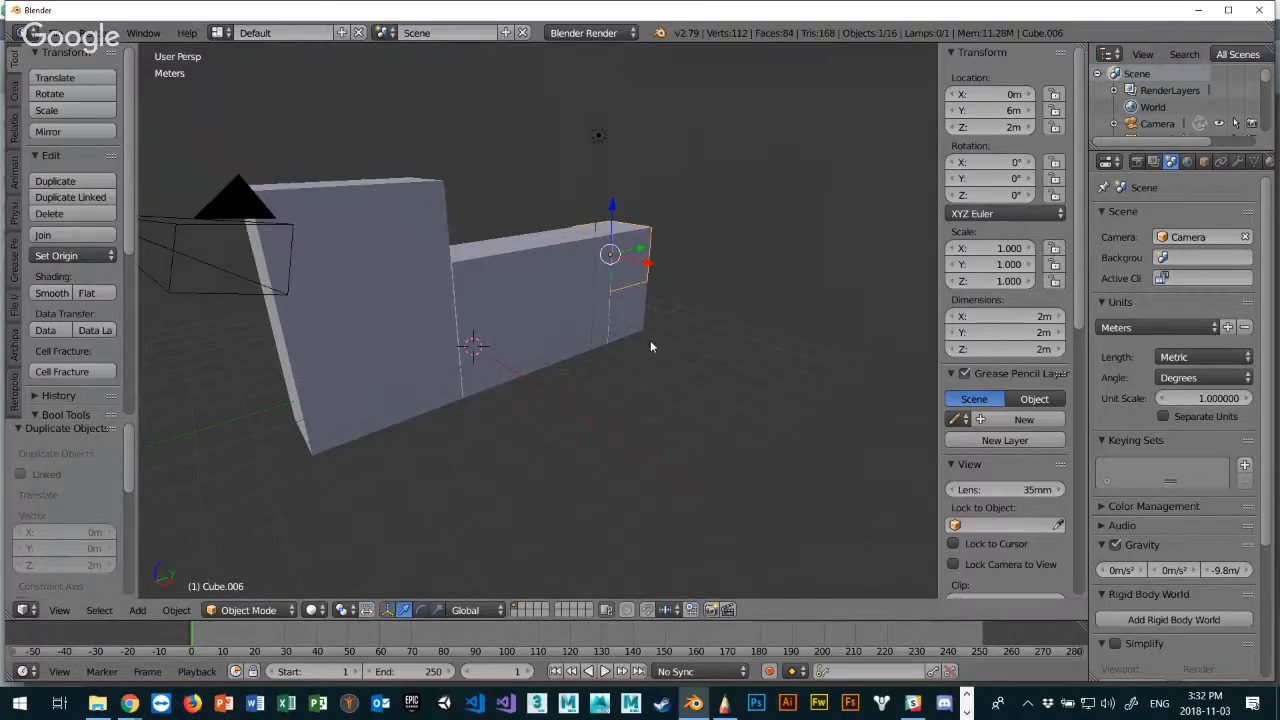
Set the Y location of the bottom-layer cube at the wall's positive-Y end to 6 m.
middle_click_drag(650, 340, 596, 328)
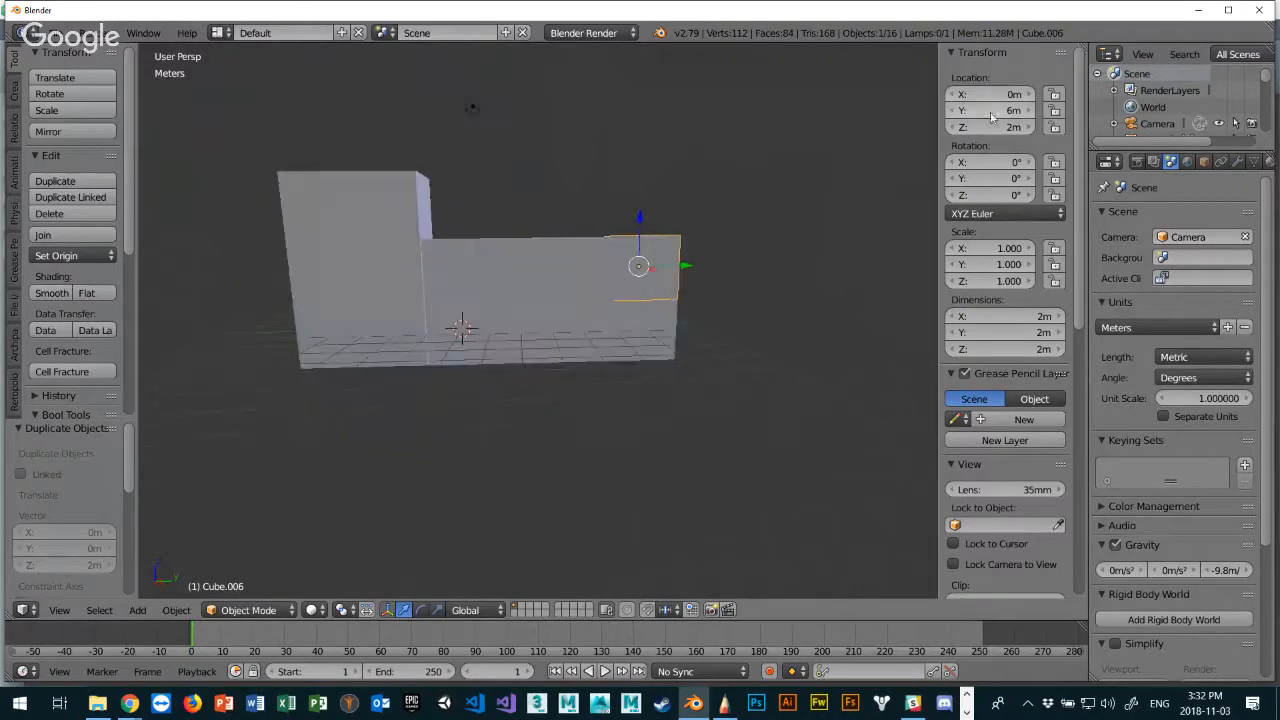
right_click(660, 342)
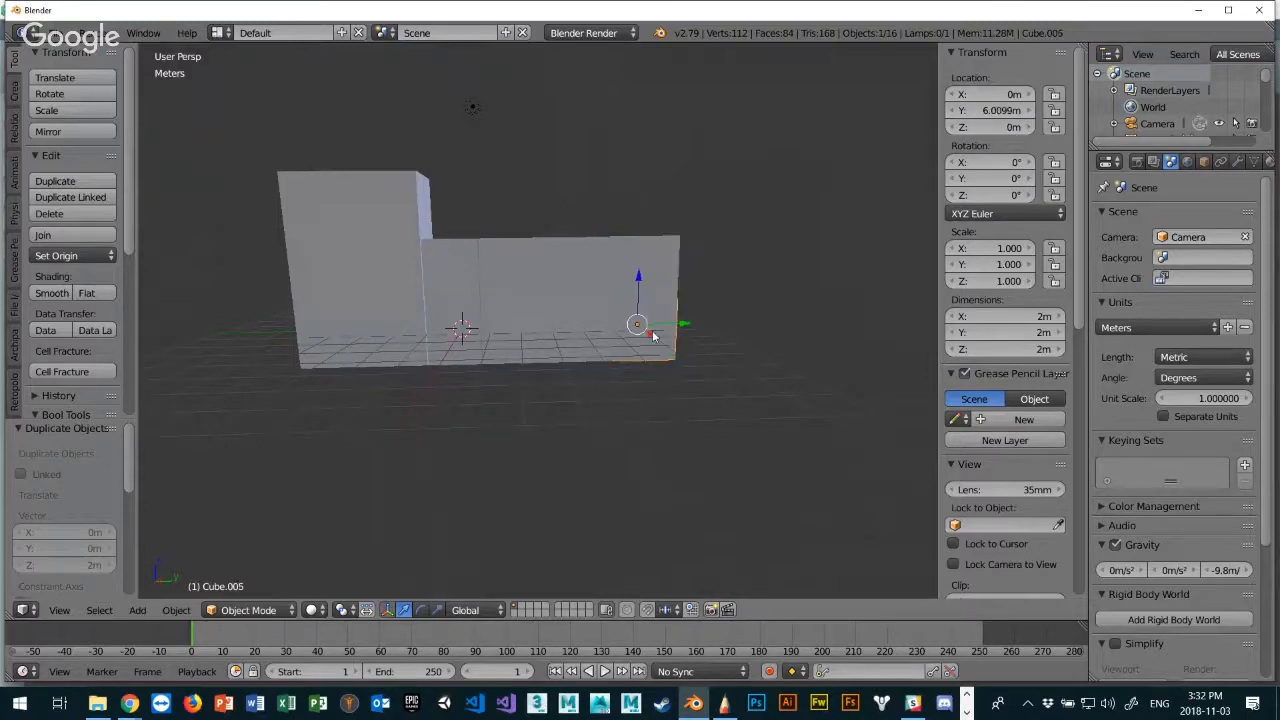
left_click(1000, 110)
type("6")
key("Return")
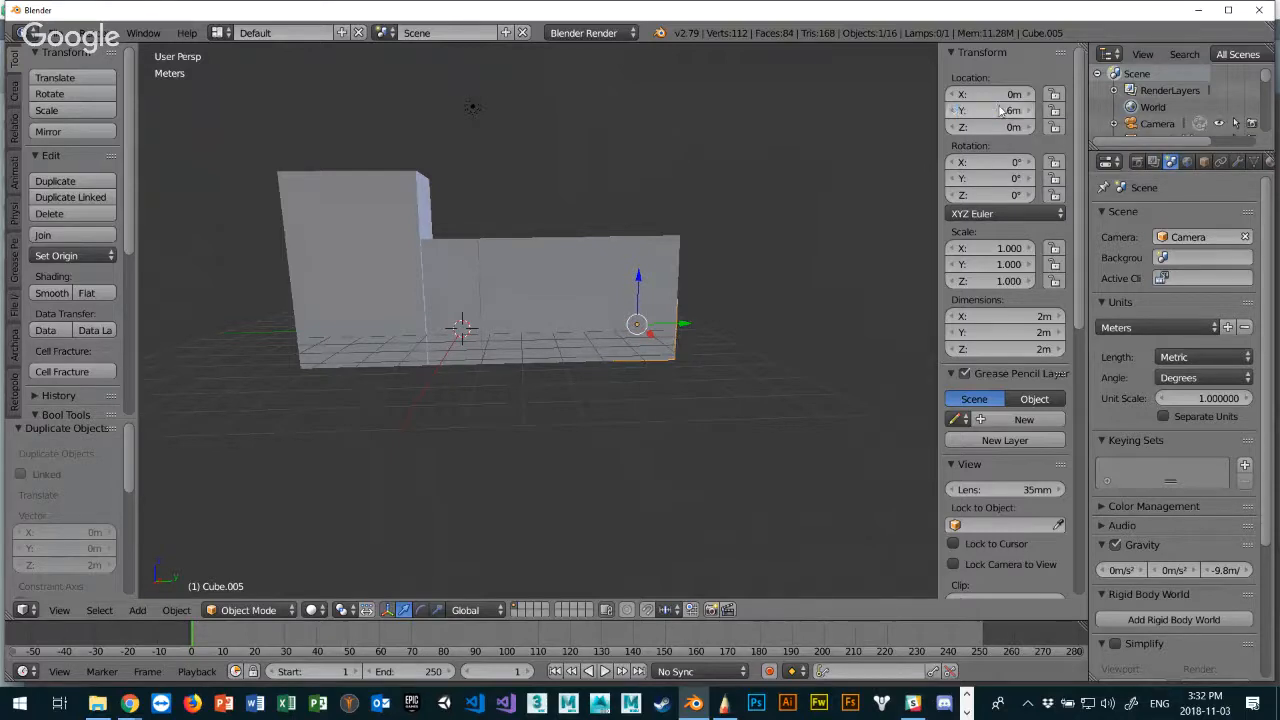
Set the location of the second-layer cube second from the wall's positive-Y end to Y 4 m and Z 2 m.
scroll(562, 271, "down", 1)
middle_click_drag(562, 270, 564, 308)
scroll(599, 295, "up", 4)
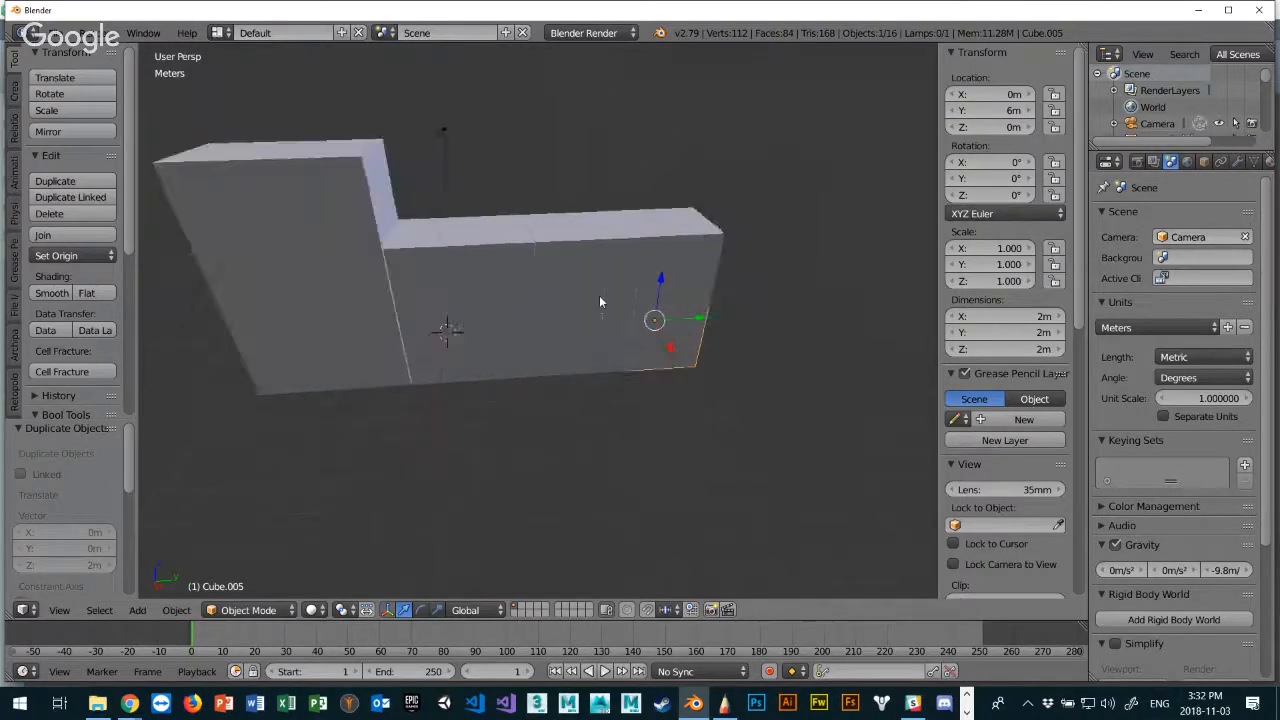
right_click(604, 264)
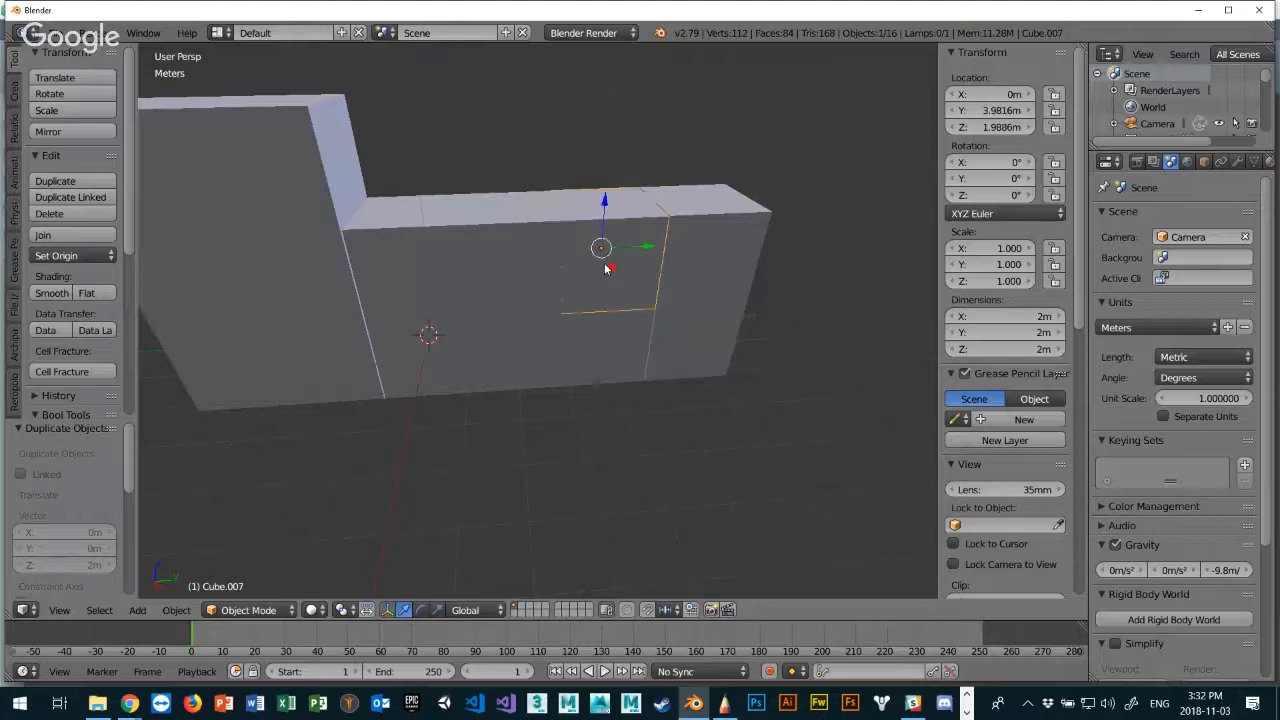
left_click(1000, 110)
type("4")
key("Return")
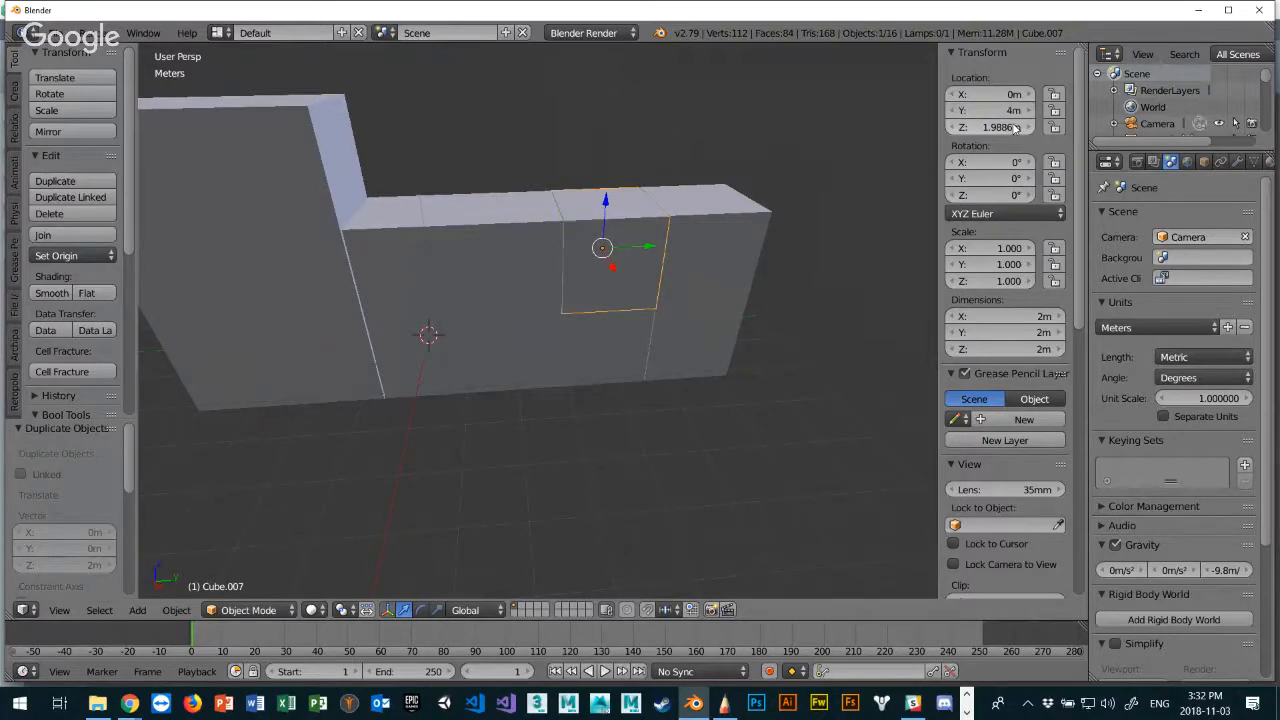
left_click(990, 128)
type("2")
key("Return")
Set the Y location of the bottom-layer cube second from the wall's positive-Y end to 4 m.
right_click(601, 353)
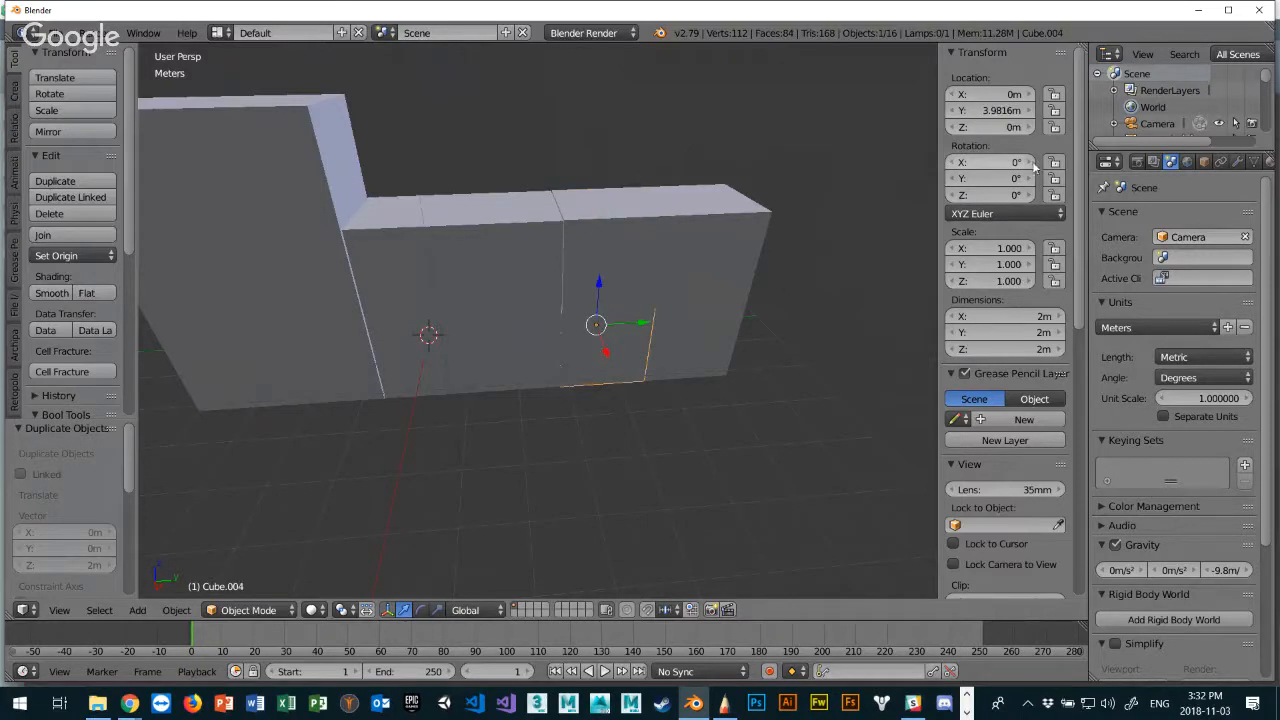
right_click(1000, 111)
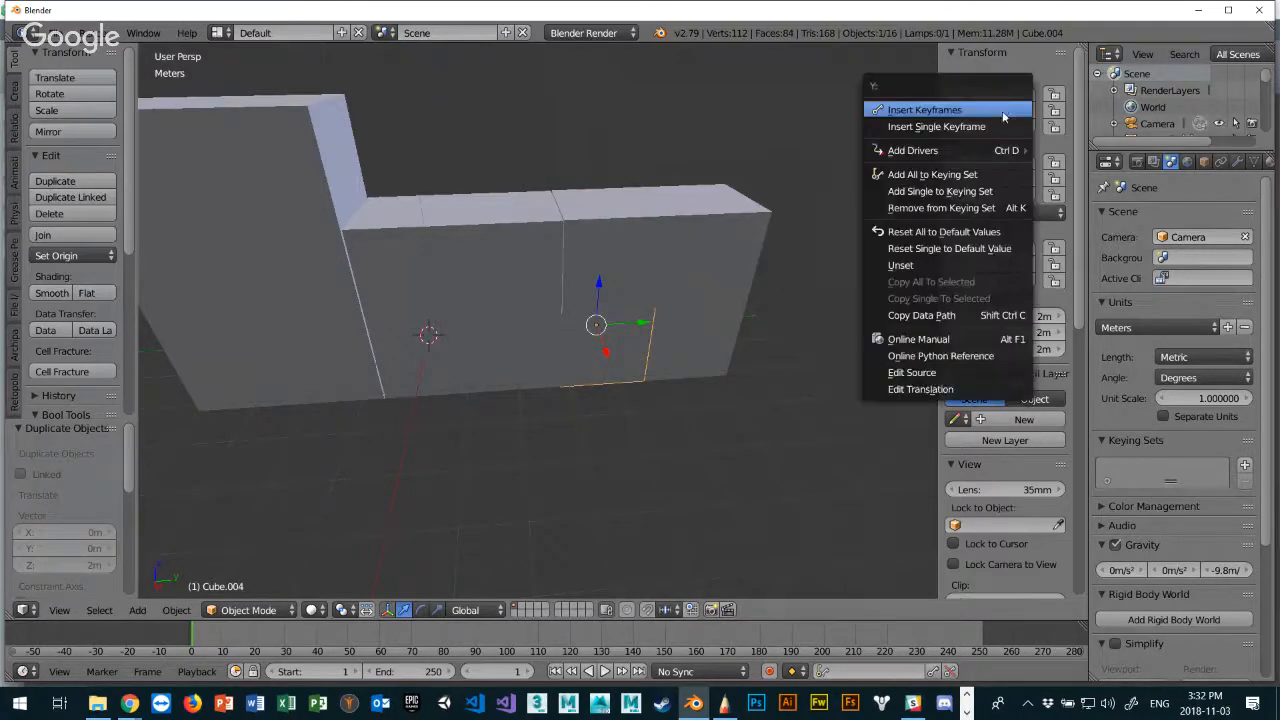
key("Escape")
left_click(1000, 111)
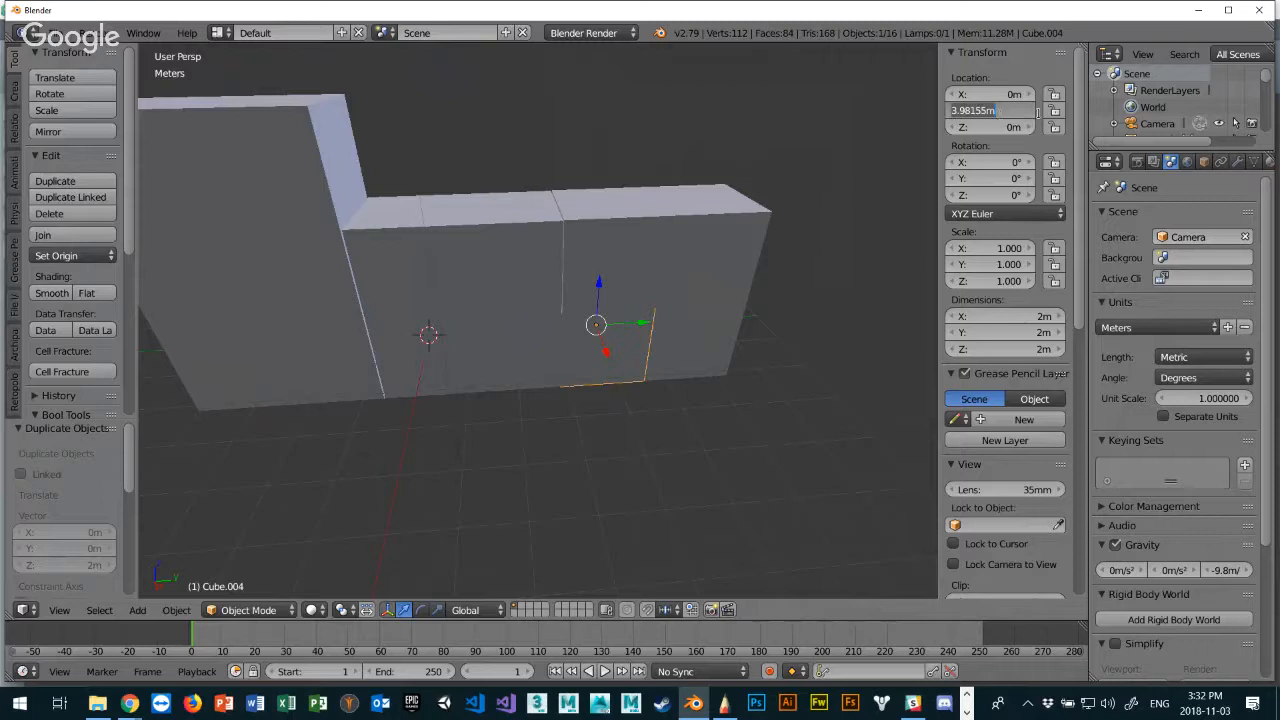
type("4")
key("Return")
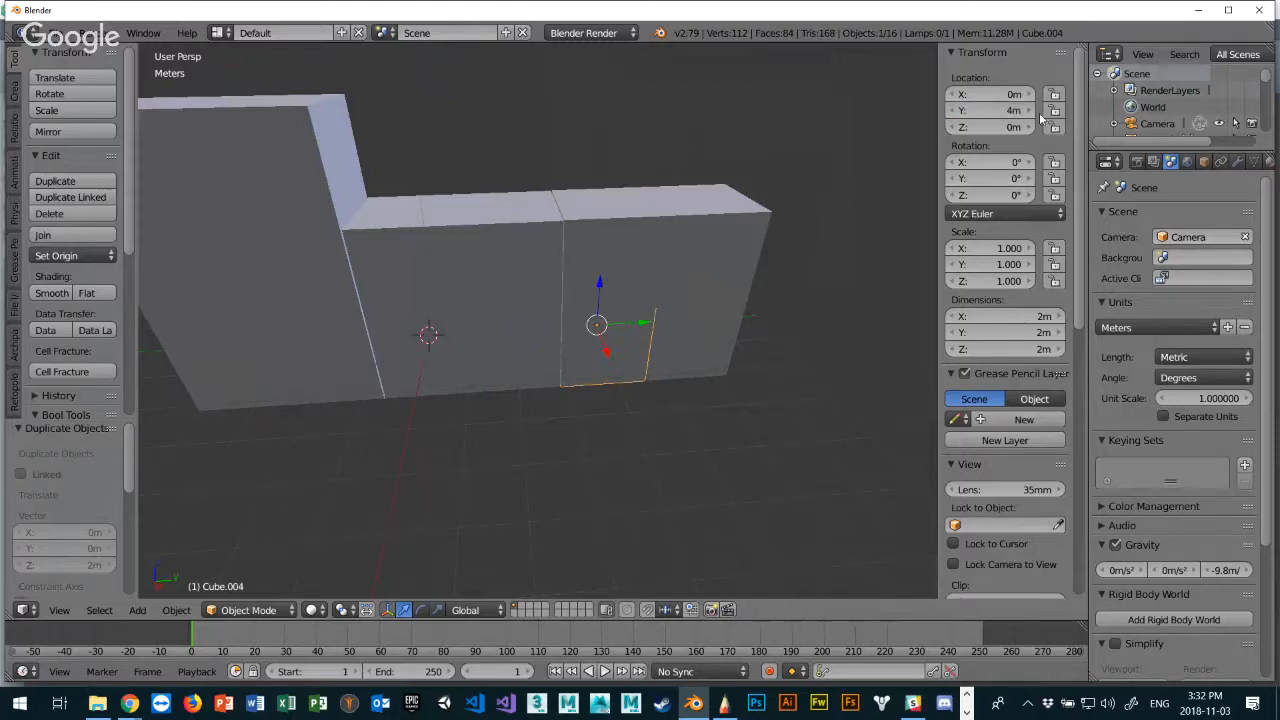
Set the Y location of the second-layer cube third from the wall's positive-Y end to 2 m.
right_click(557, 267)
left_click(1000, 111)
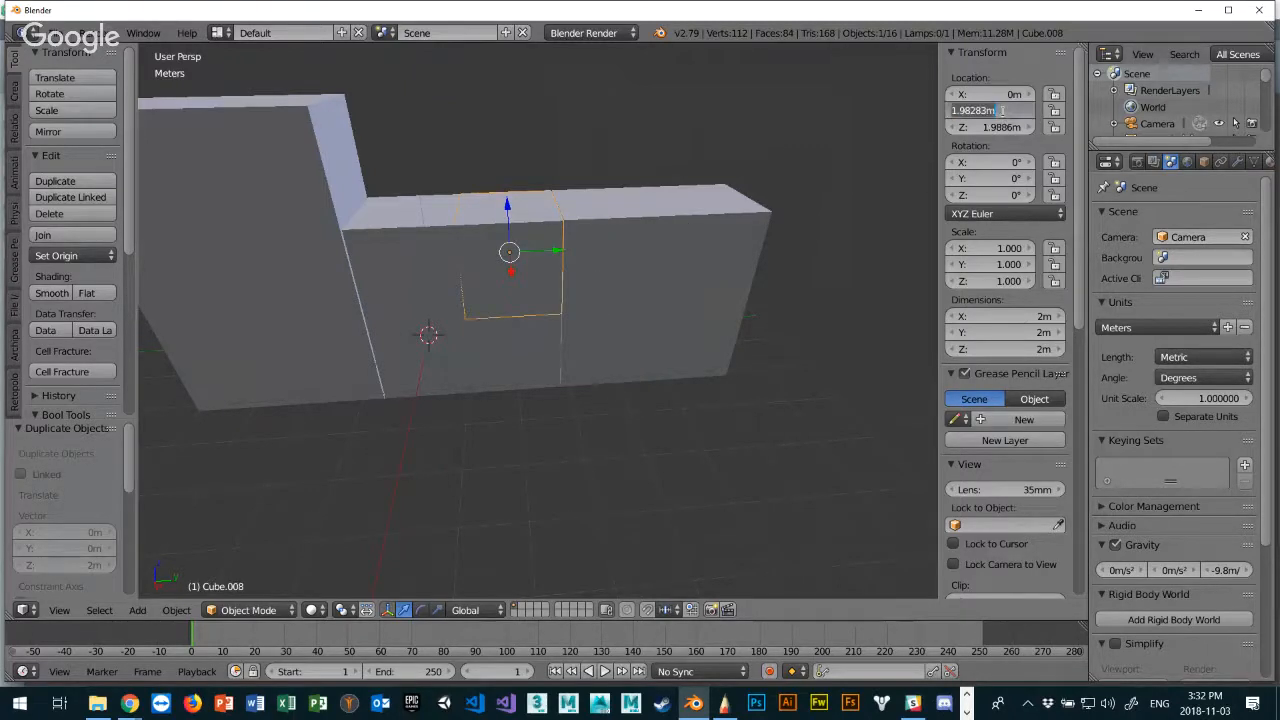
type("2")
key("Return")
Set the Y location of the bottom-layer cube third from the wall's positive-Y end to 2 m.
right_click(534, 360)
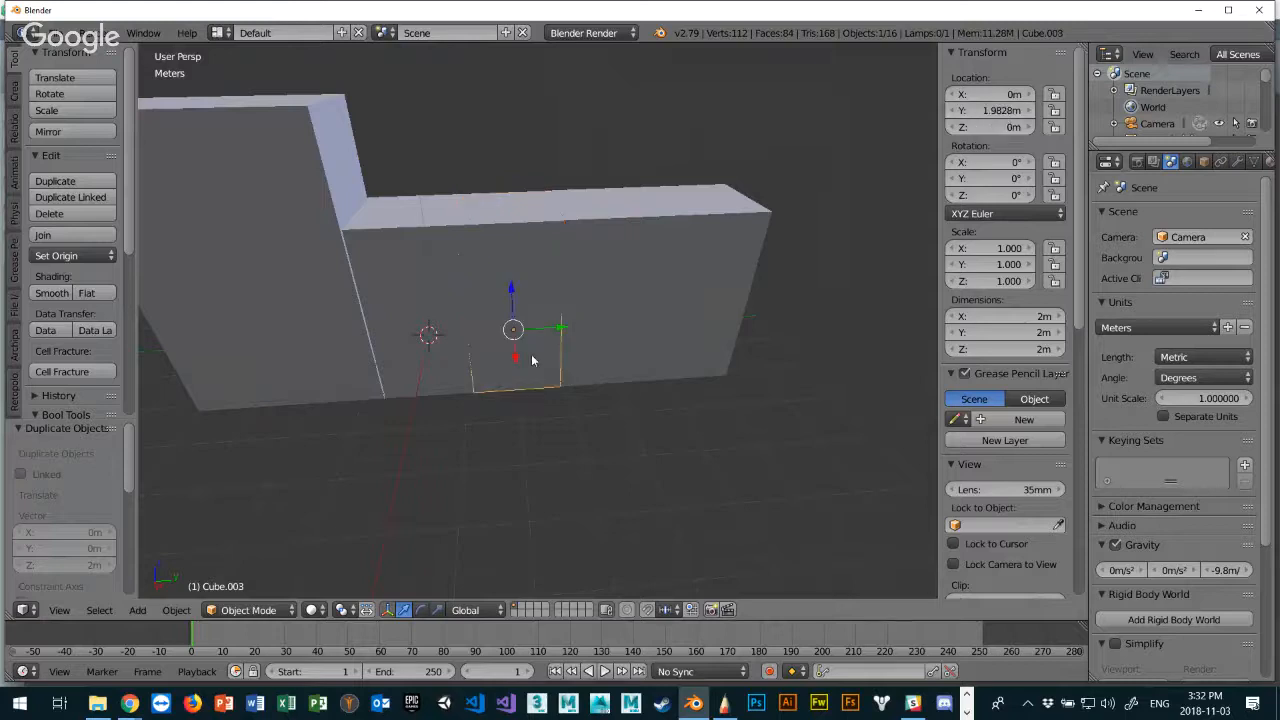
left_click(980, 110)
type("2m")
key("Return")
Set the Z location of the second-layer cube directly above the origin cube to 2 m.
right_click(397, 277)
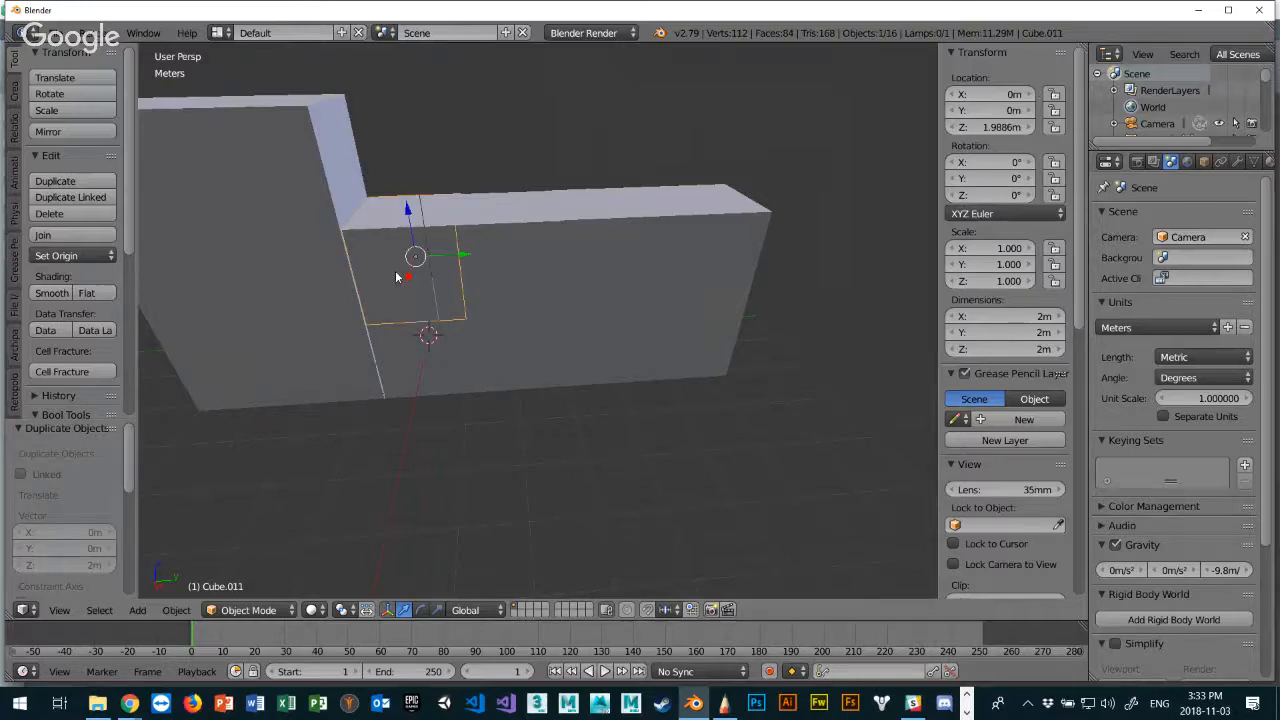
left_click(1009, 128)
type("0")
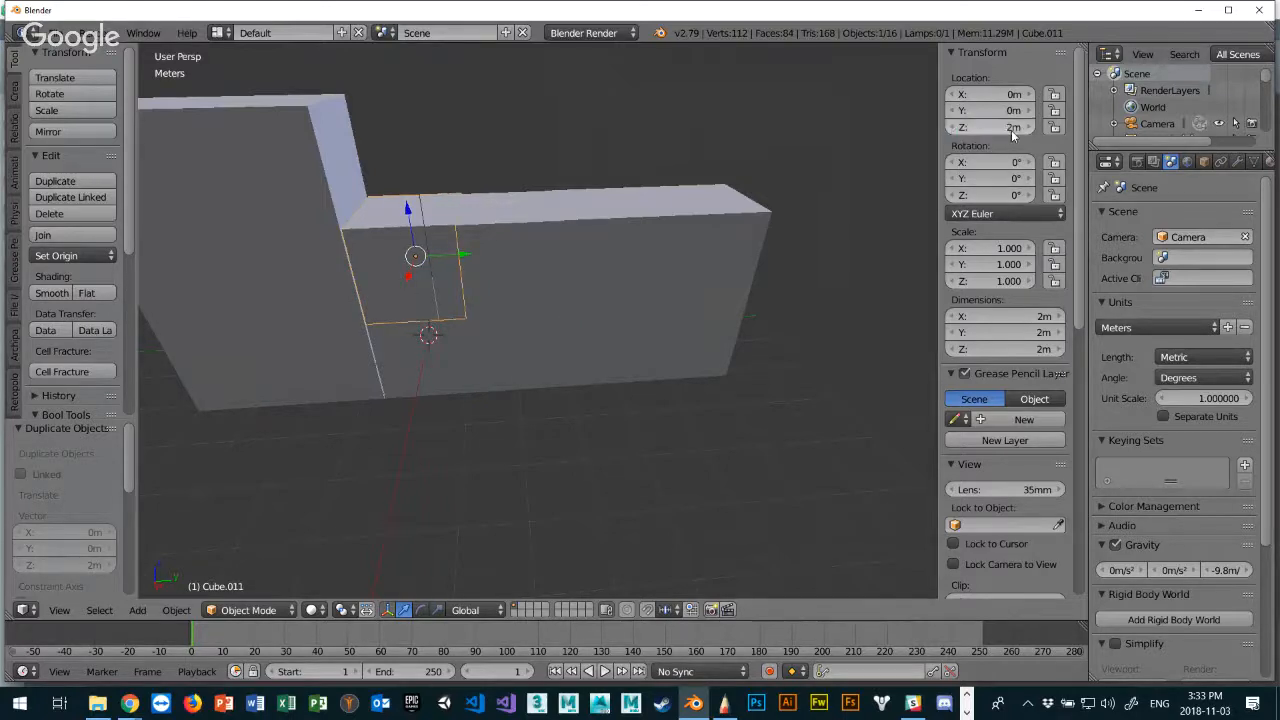
key("Return")
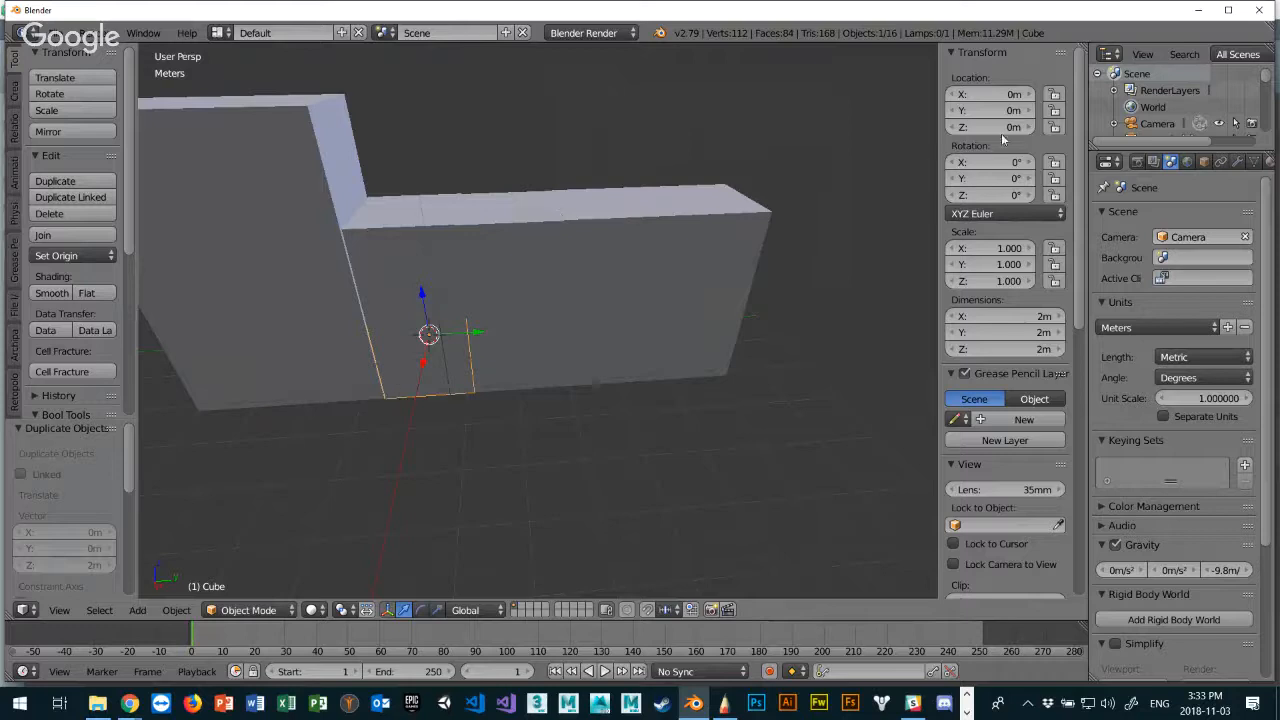
Set the Y location of the top-layer cube beside the drop in wall height to -2 m.
right_click(271, 167)
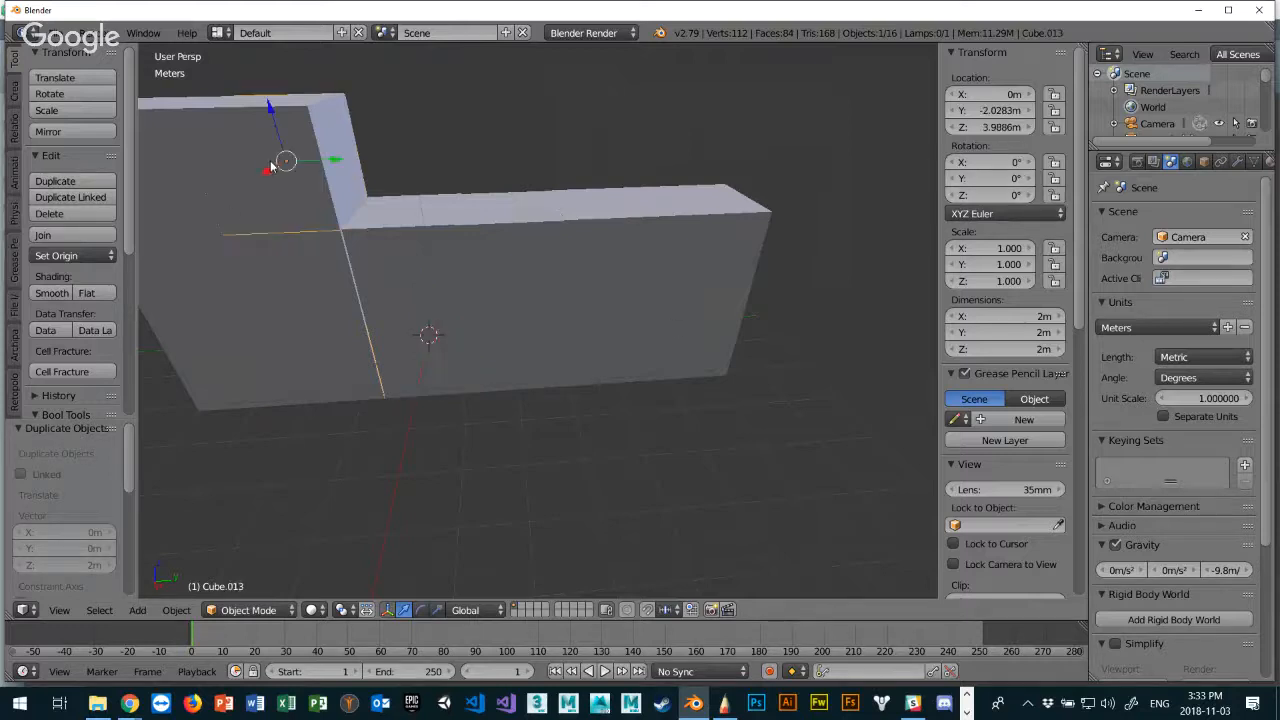
left_click(996, 114)
type("-2")
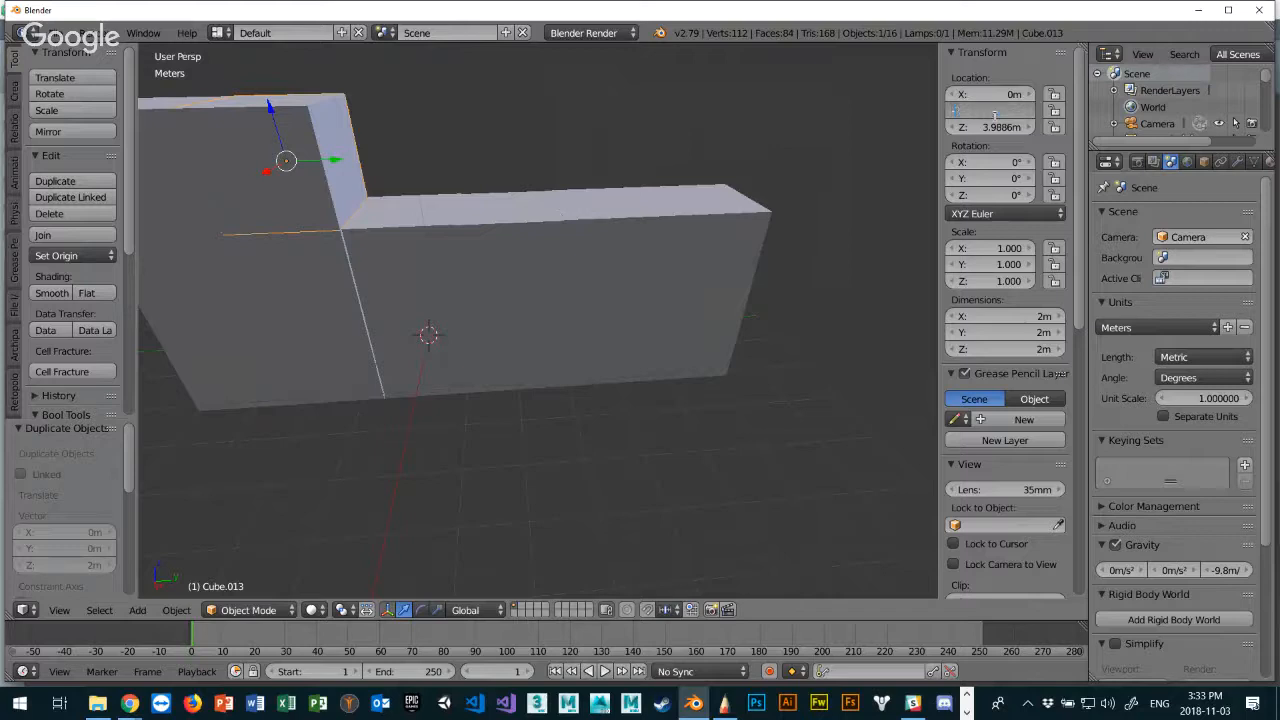
key("Return")
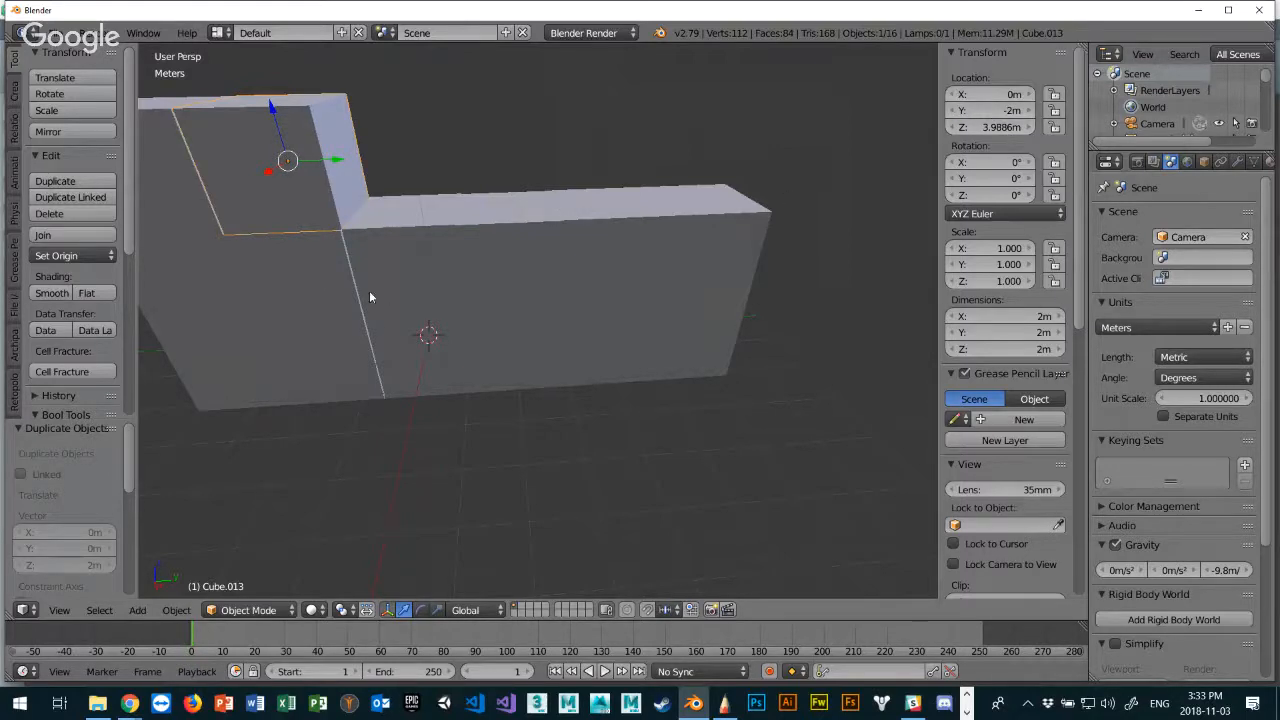
Set the Y location of the bottom-layer cube in the column under that top-layer cube to -2 m.
right_click(316, 280)
right_click(313, 366)
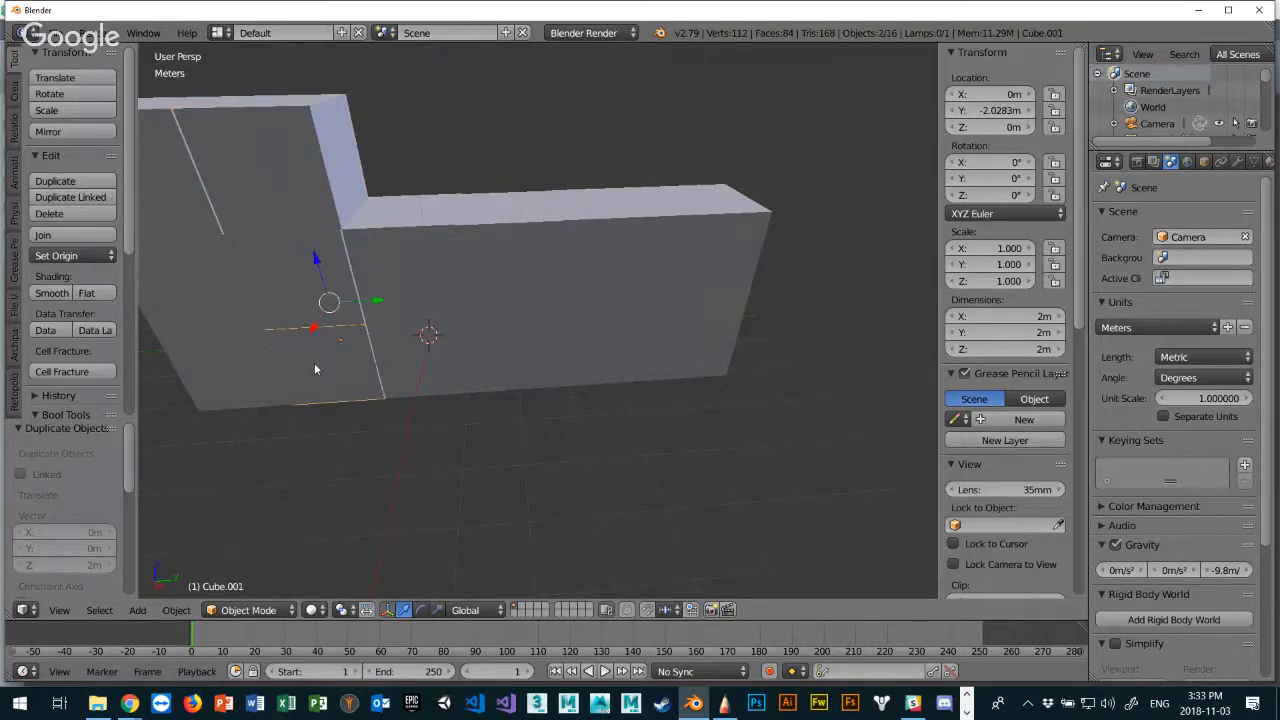
left_click(1000, 111)
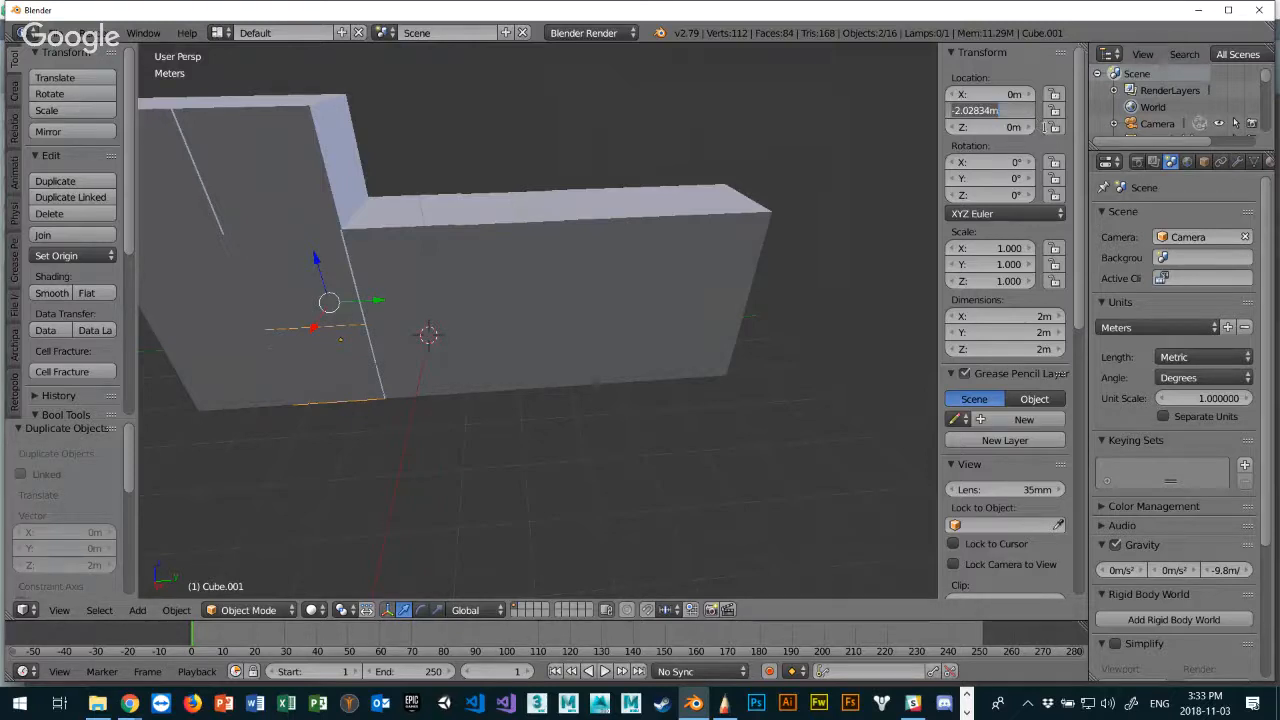
type("-2")
key("Return")
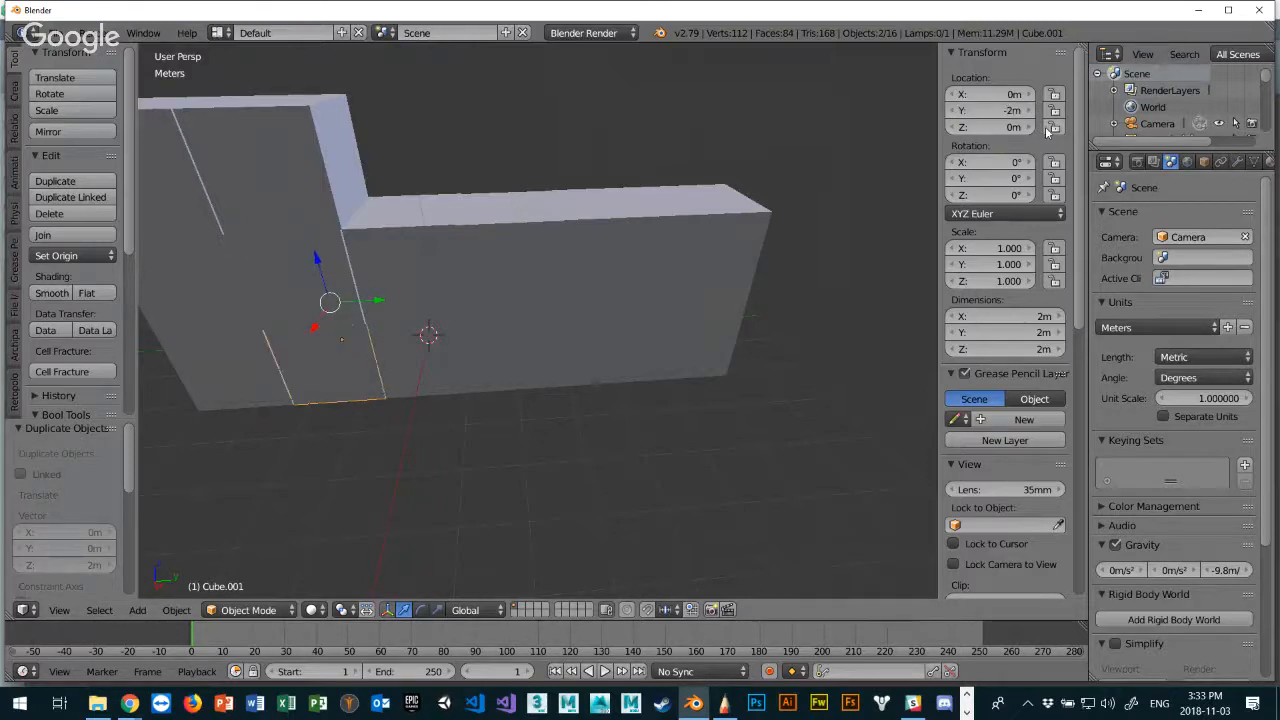
Set the Z location of the top-layer cube beside the drop in wall height to 4 m.
right_click(303, 206)
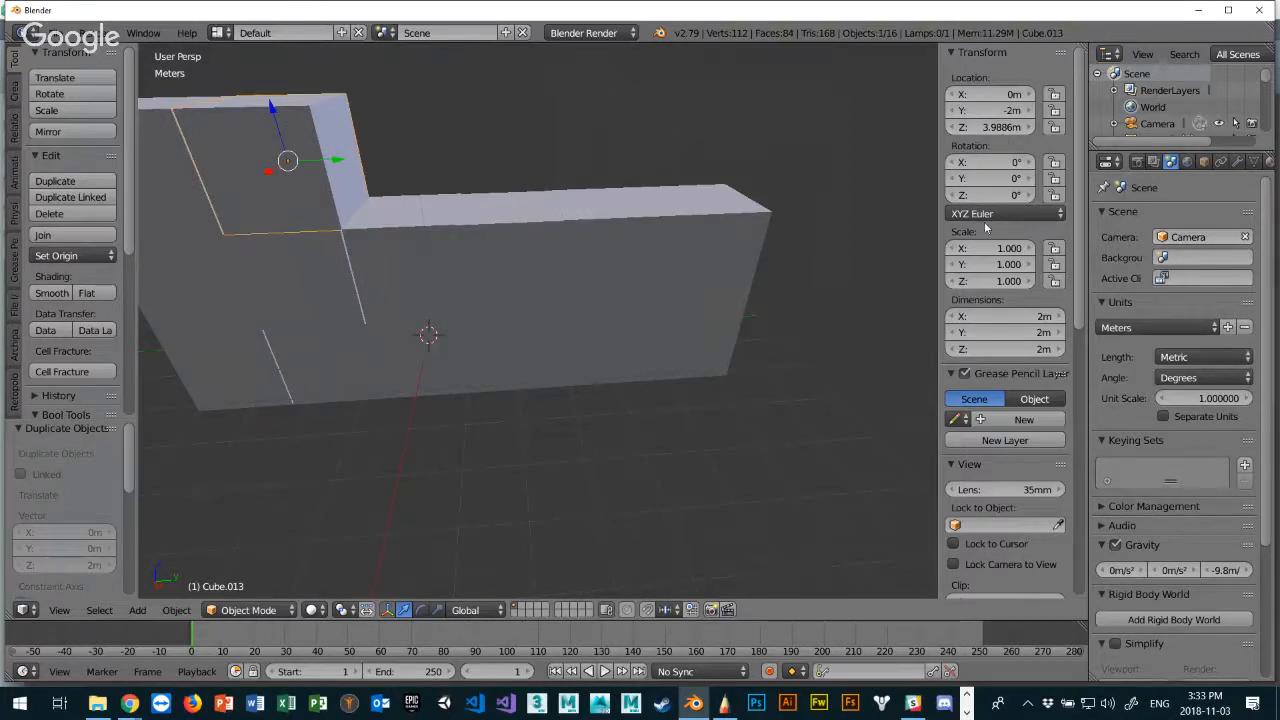
left_click(990, 127)
type("4")
key("Return")
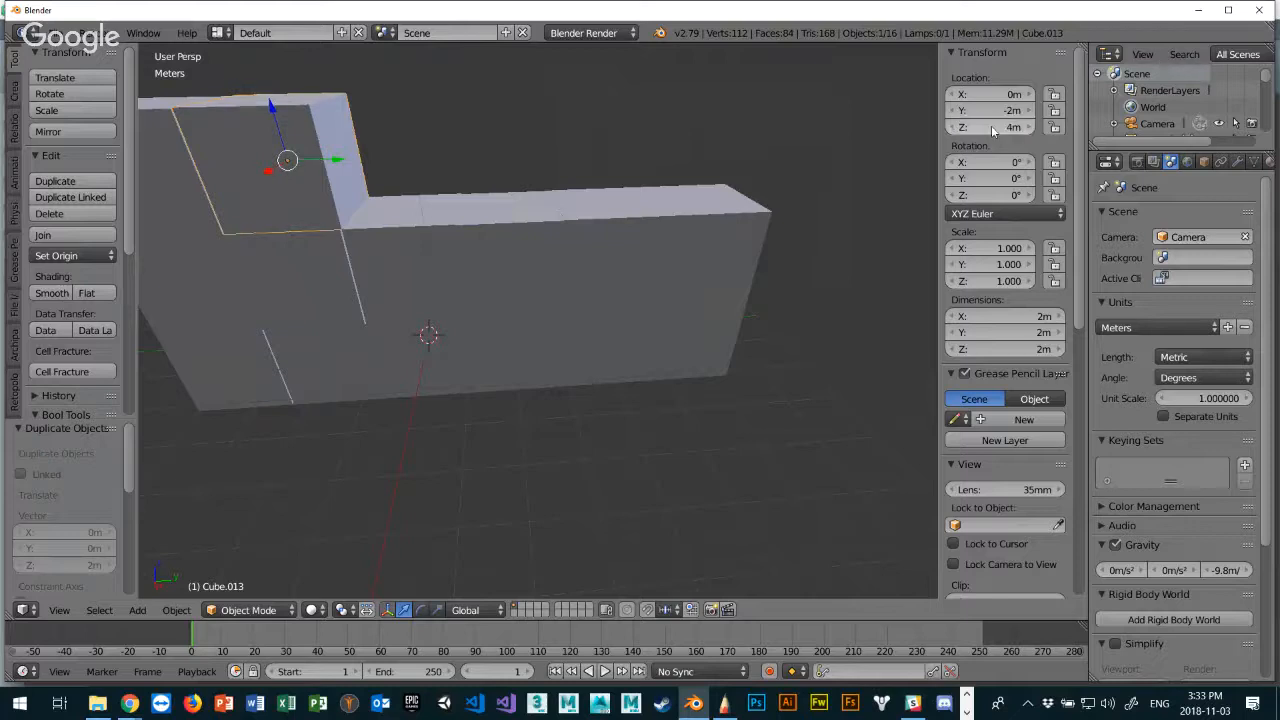
Set the Y location of the second-layer cube in the column beside the height drop to -2 m.
right_click(305, 289)
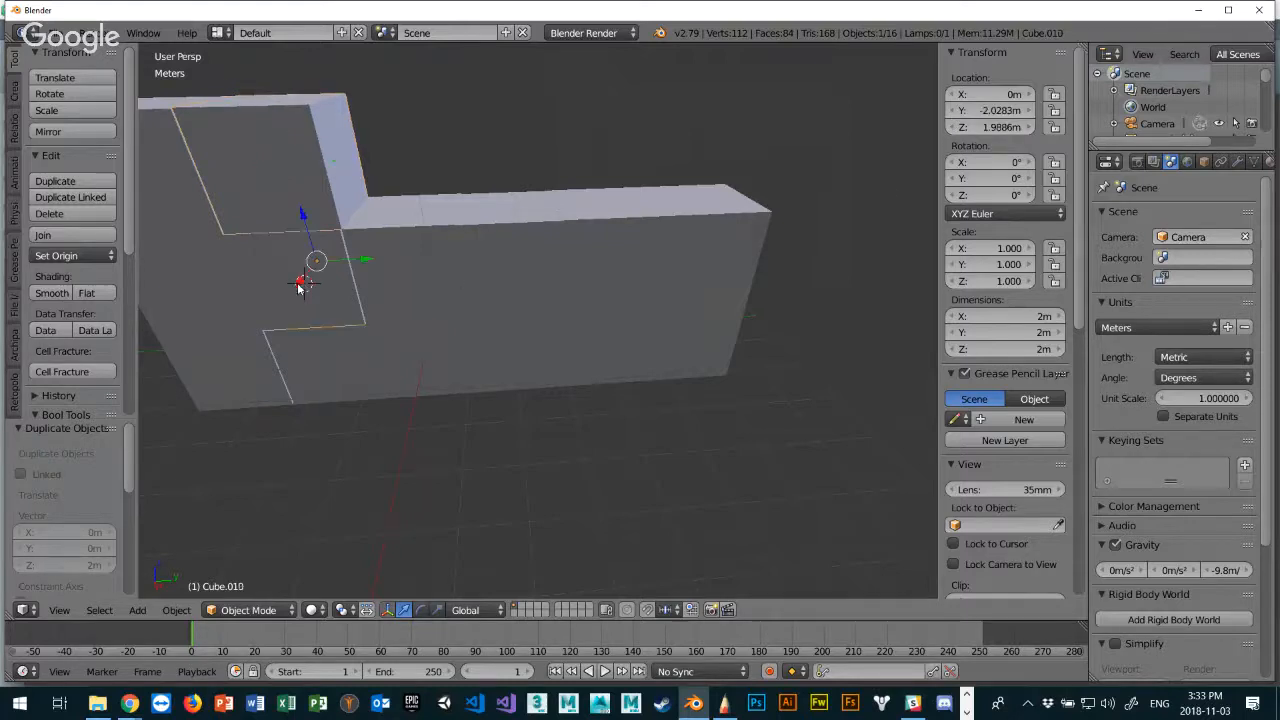
left_click(1004, 111)
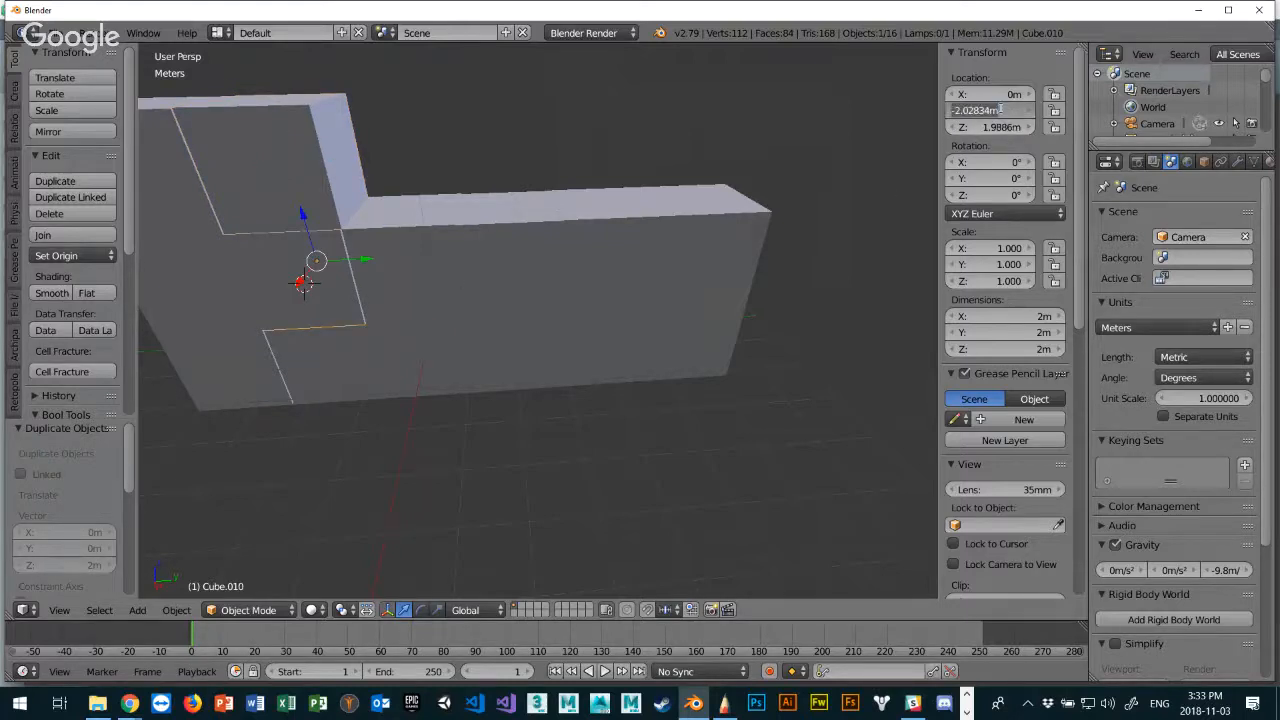
type("-2")
key("Return")
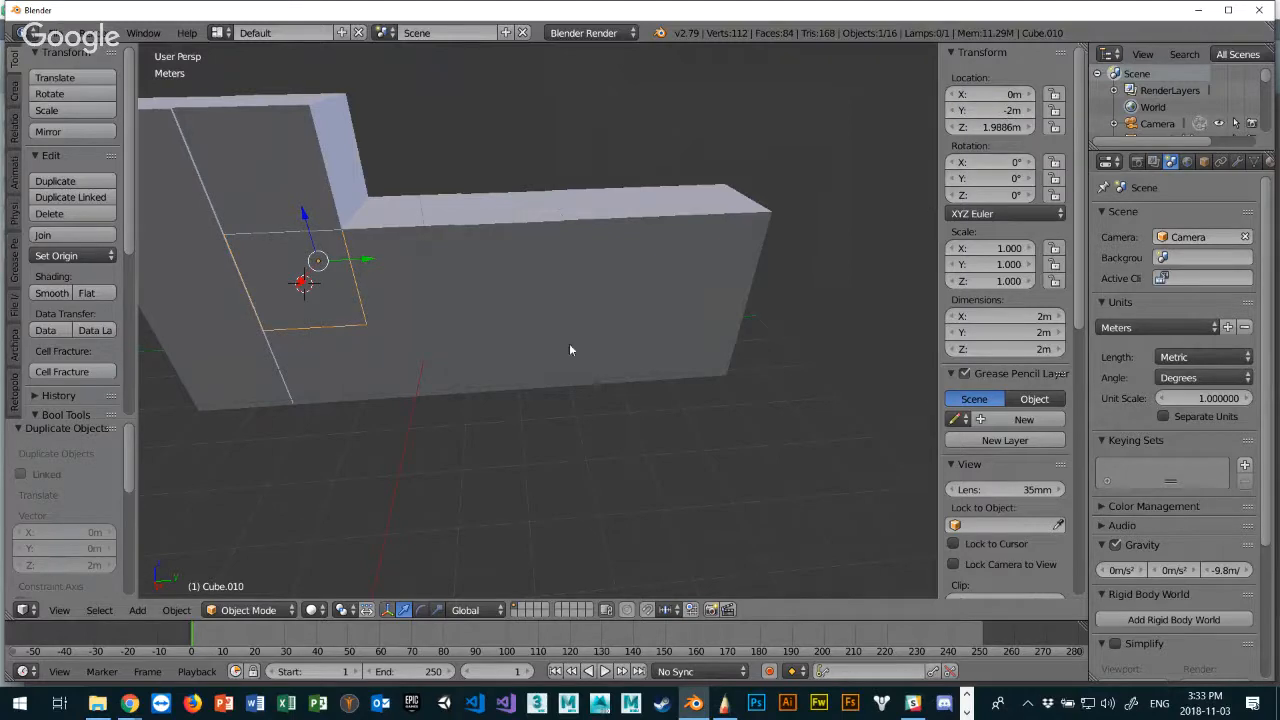
Check the locations of that column's top and bottom cubes and set its second-layer cube's Z location to 2 m.
right_click(314, 356)
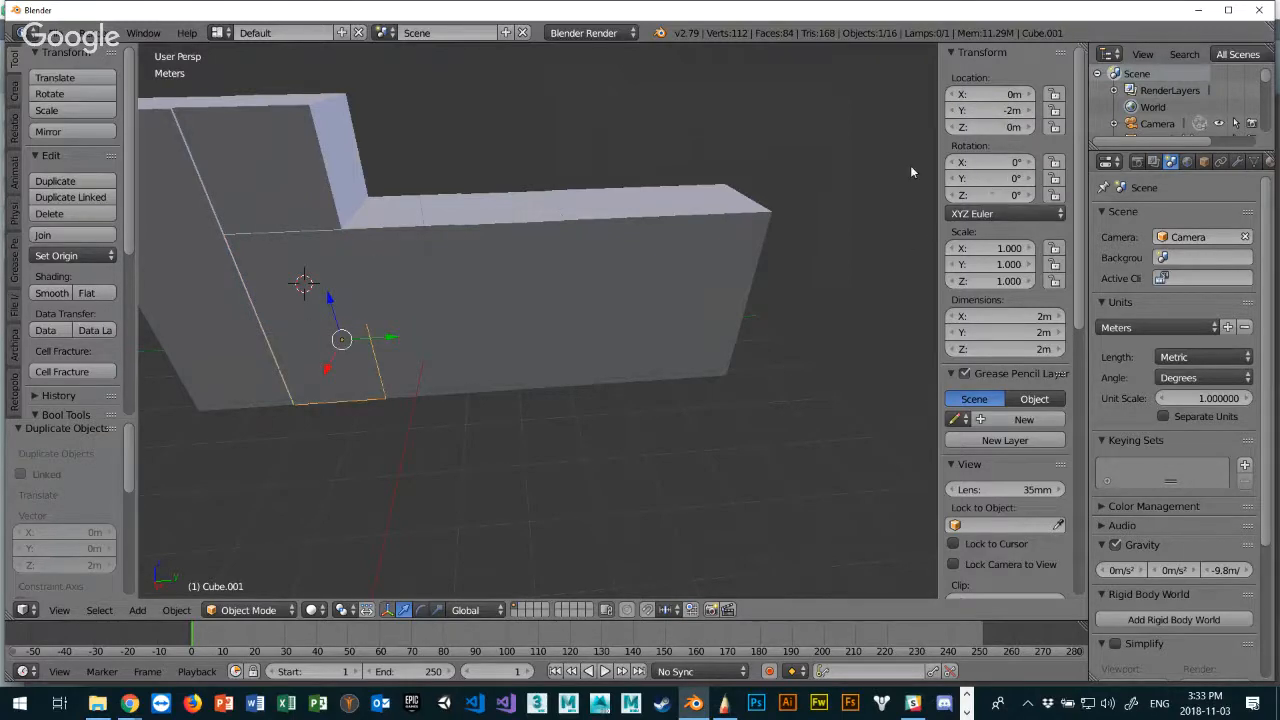
right_click(259, 195)
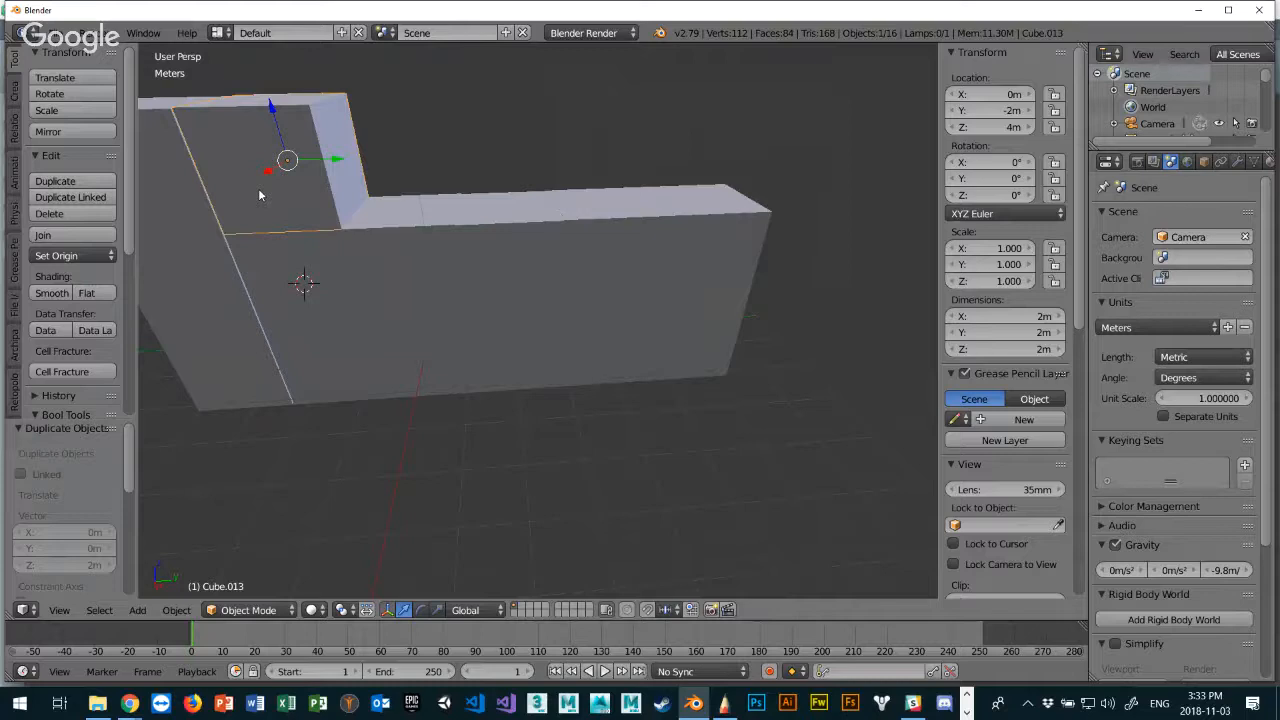
right_click(277, 286)
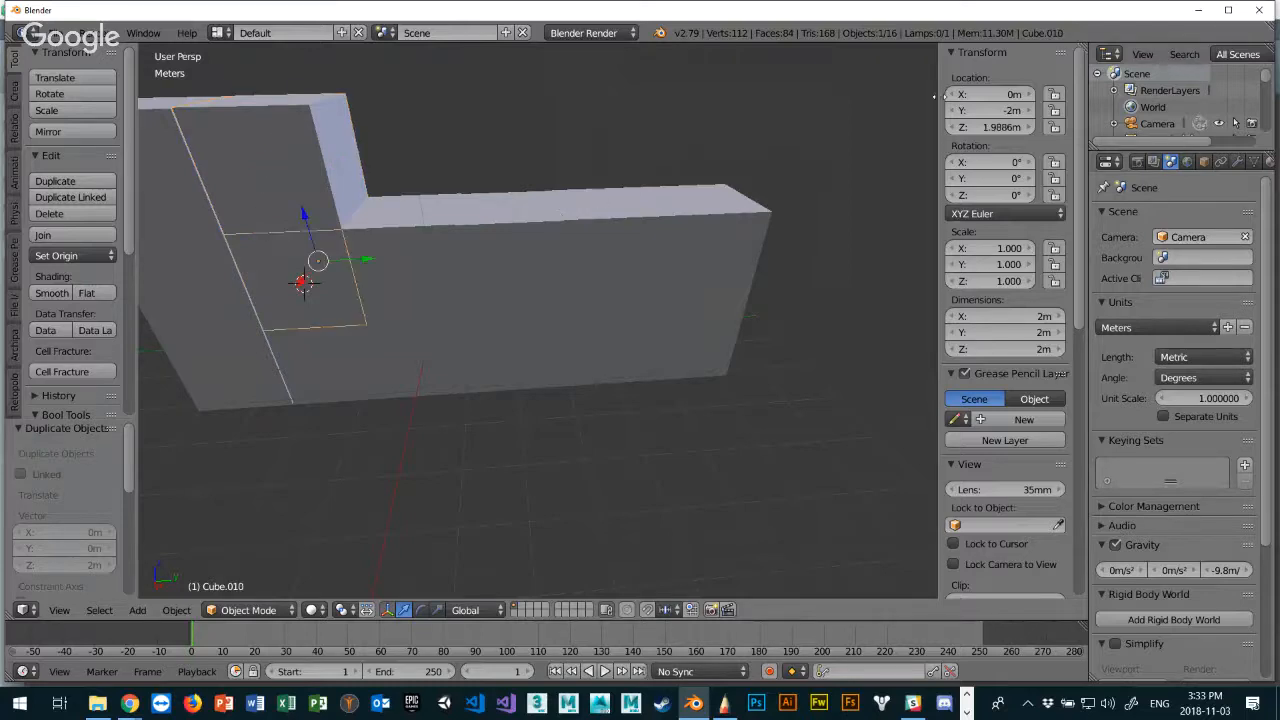
left_click(1000, 127)
type("2")
key("Return")
right_click(331, 353)
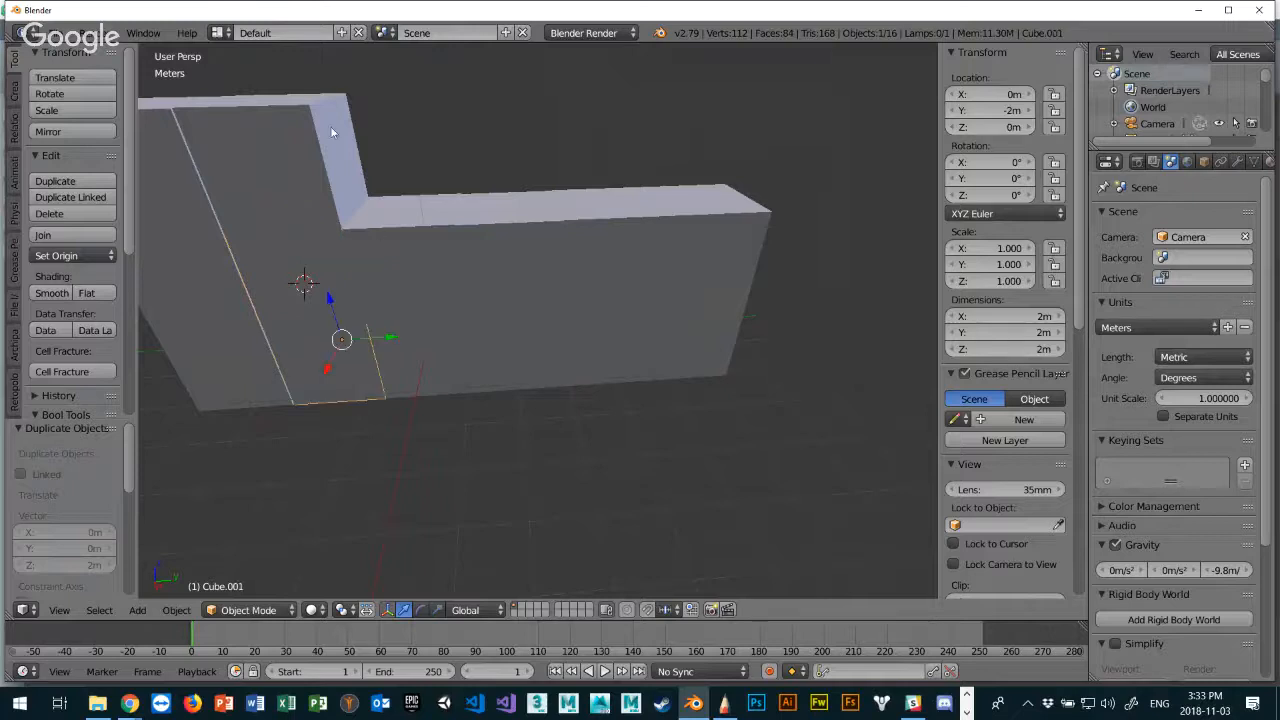
Set the location of the top-layer cube at the wall's negative-Y end to Y -4 m and Z 4 m.
middle_click_drag(300, 290, 443, 284)
right_click(370, 210)
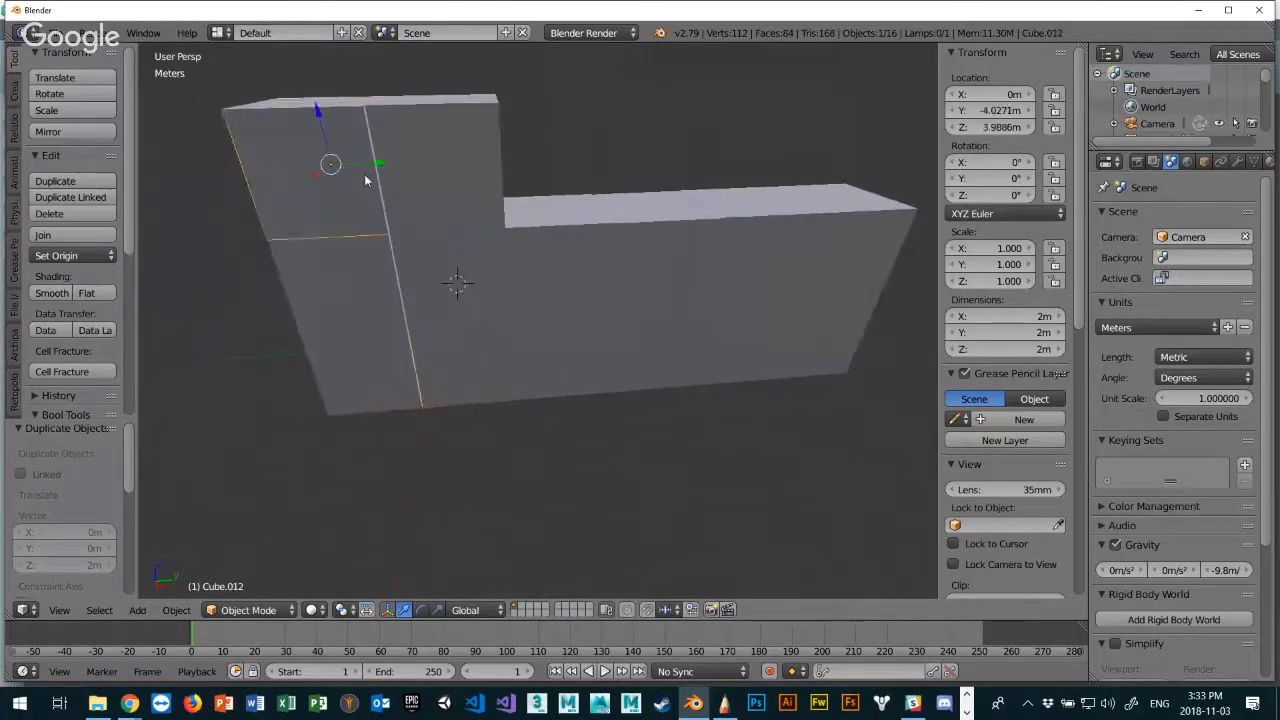
left_click(990, 111)
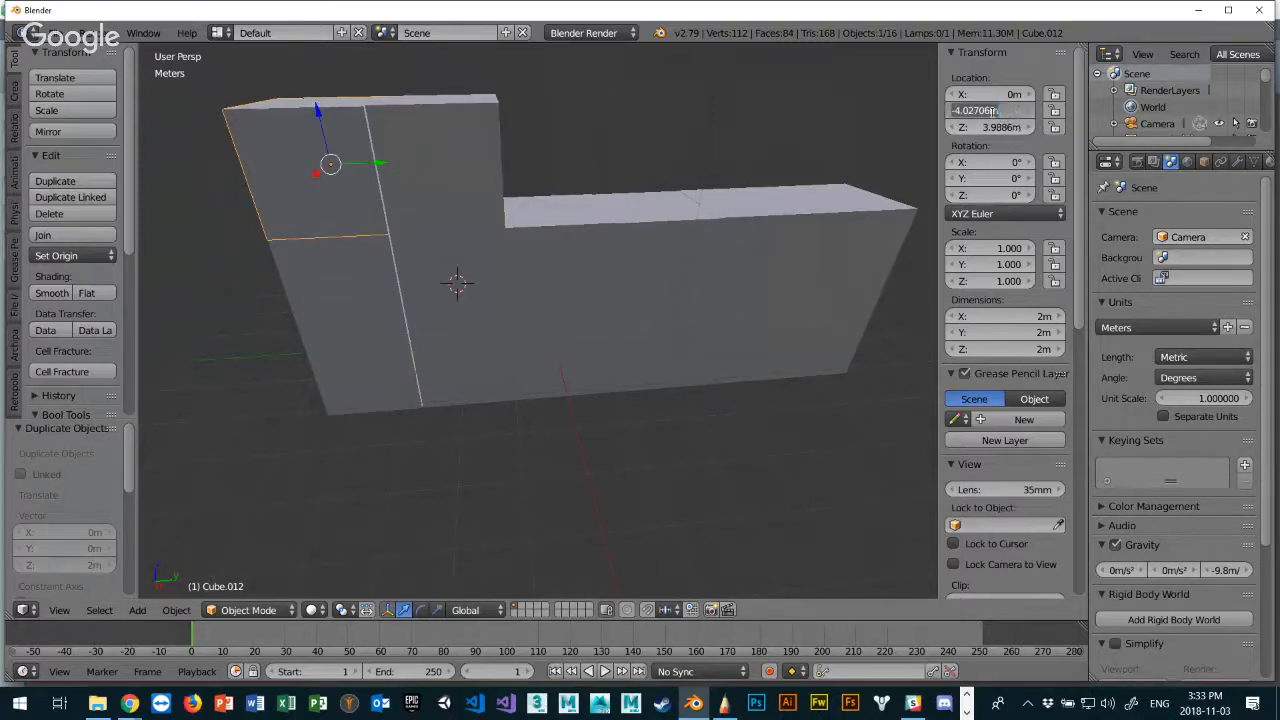
key("BackSpace")
key("Return")
left_click(1005, 127)
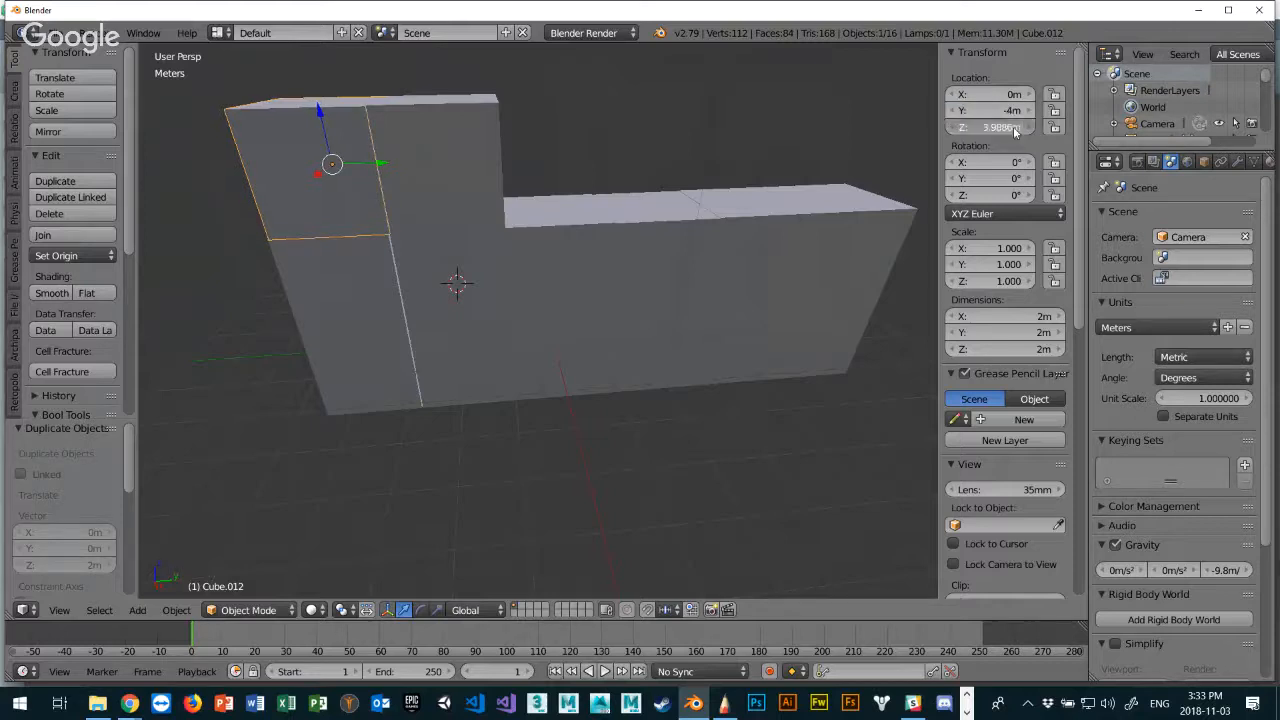
type("4")
key("Return")
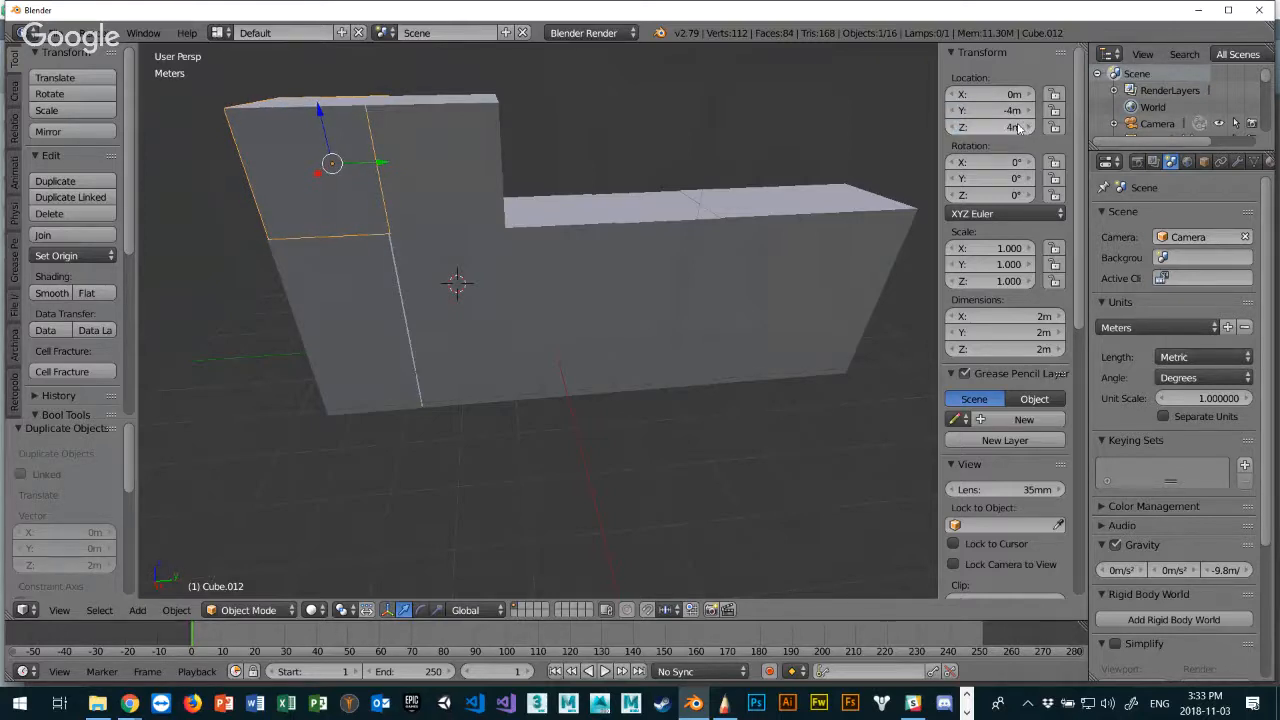
Set the location of the second-layer cube at the wall's negative-Y end to Y -4 m and Z 2 m.
right_click(311, 320)
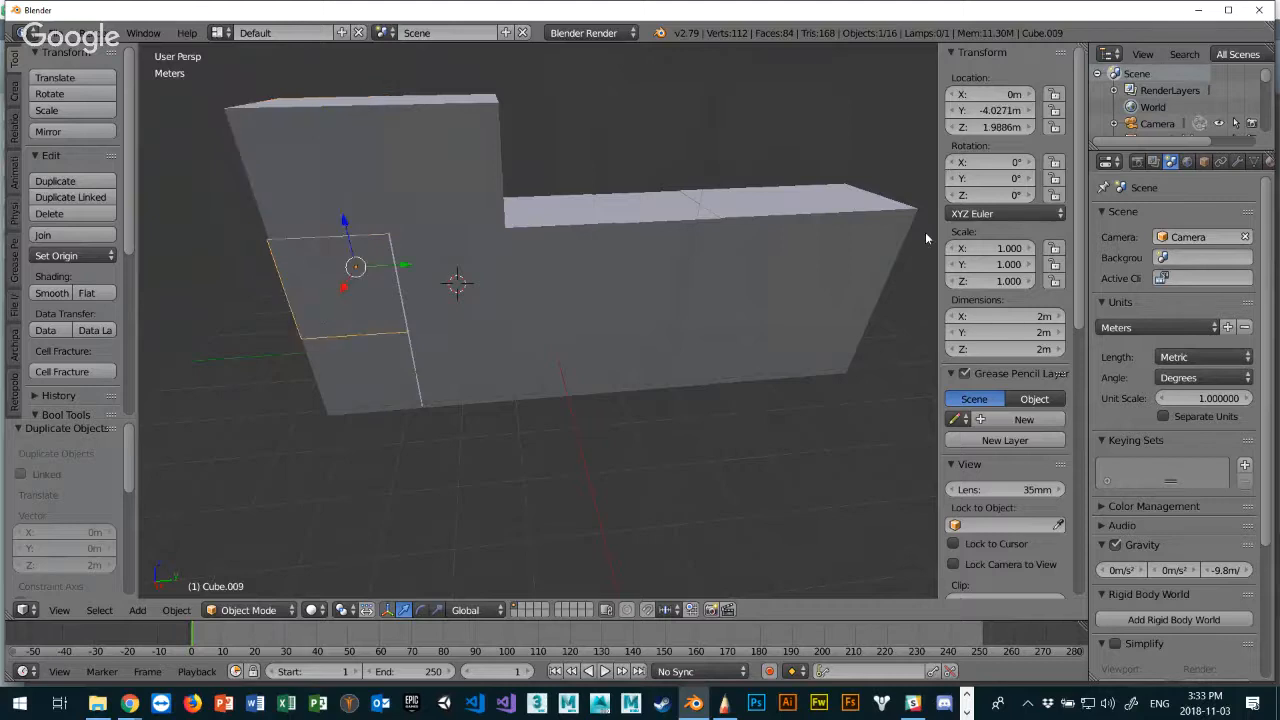
left_click(990, 110)
key("BackSpace")
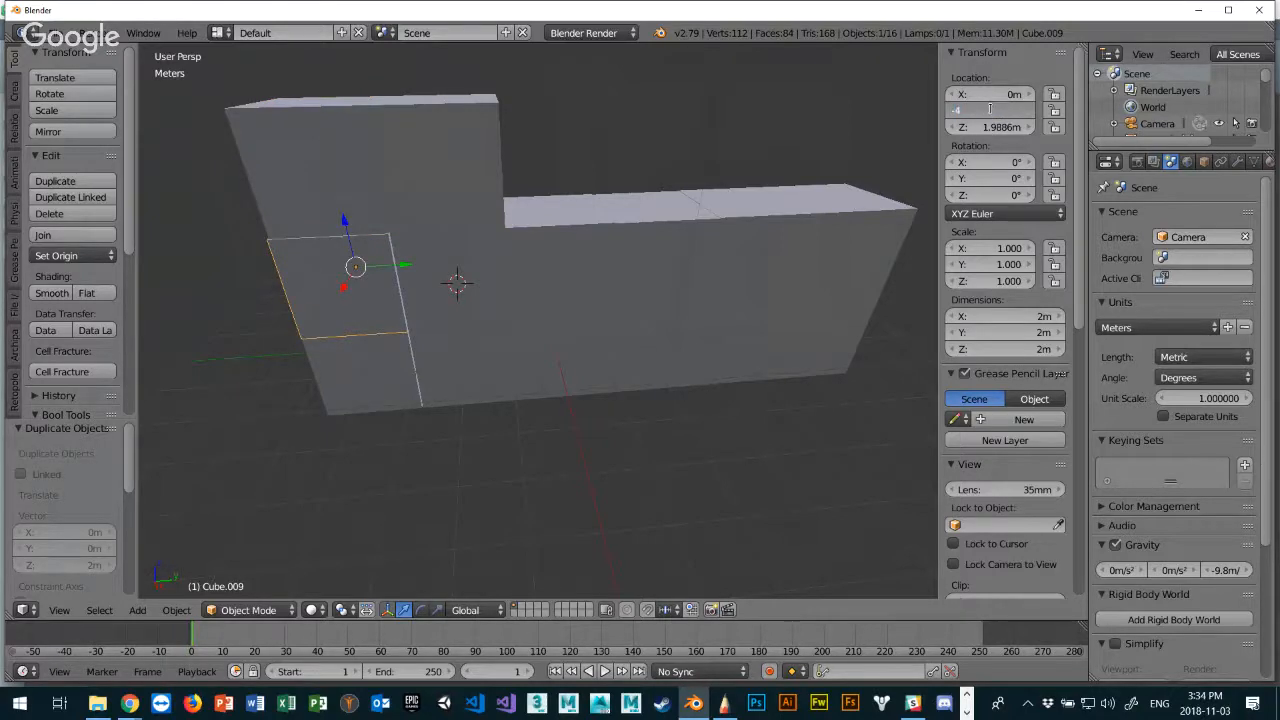
type("-4")
left_click(993, 126)
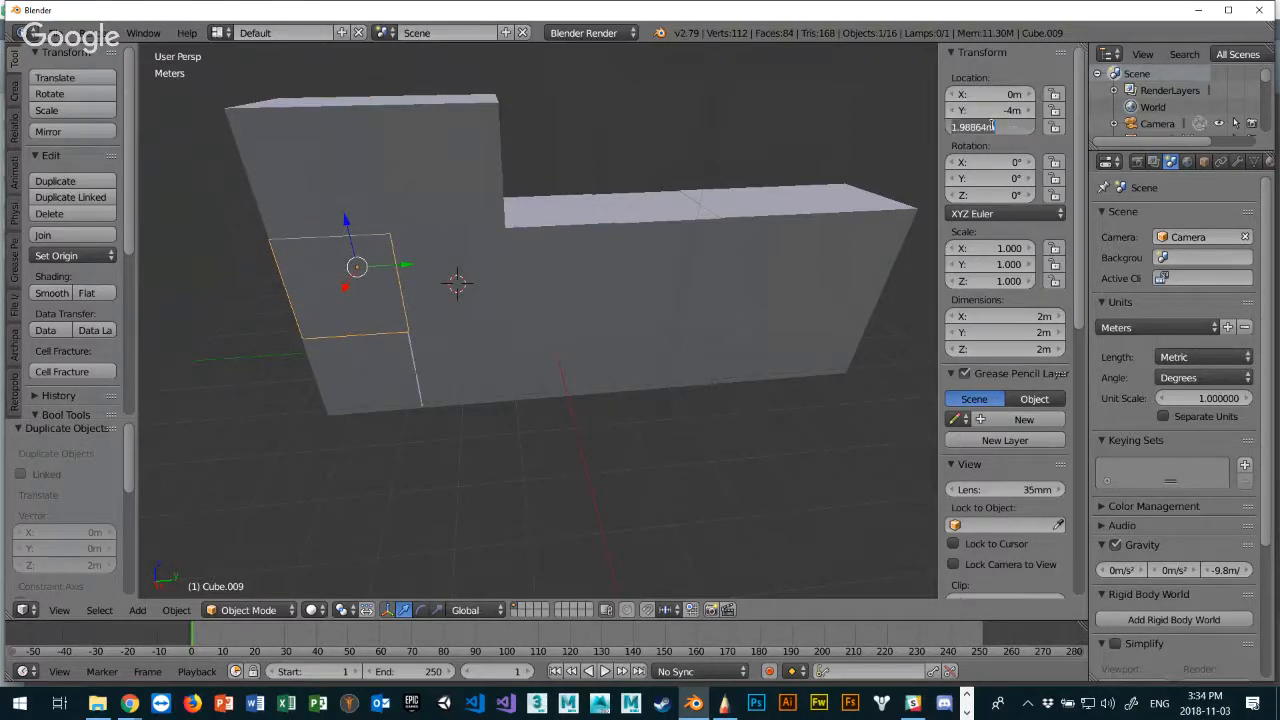
type("2m")
key("Return")
Set the Y location of the bottom-layer cube at the wall's negative-Y end to -4 m.
right_click(377, 369)
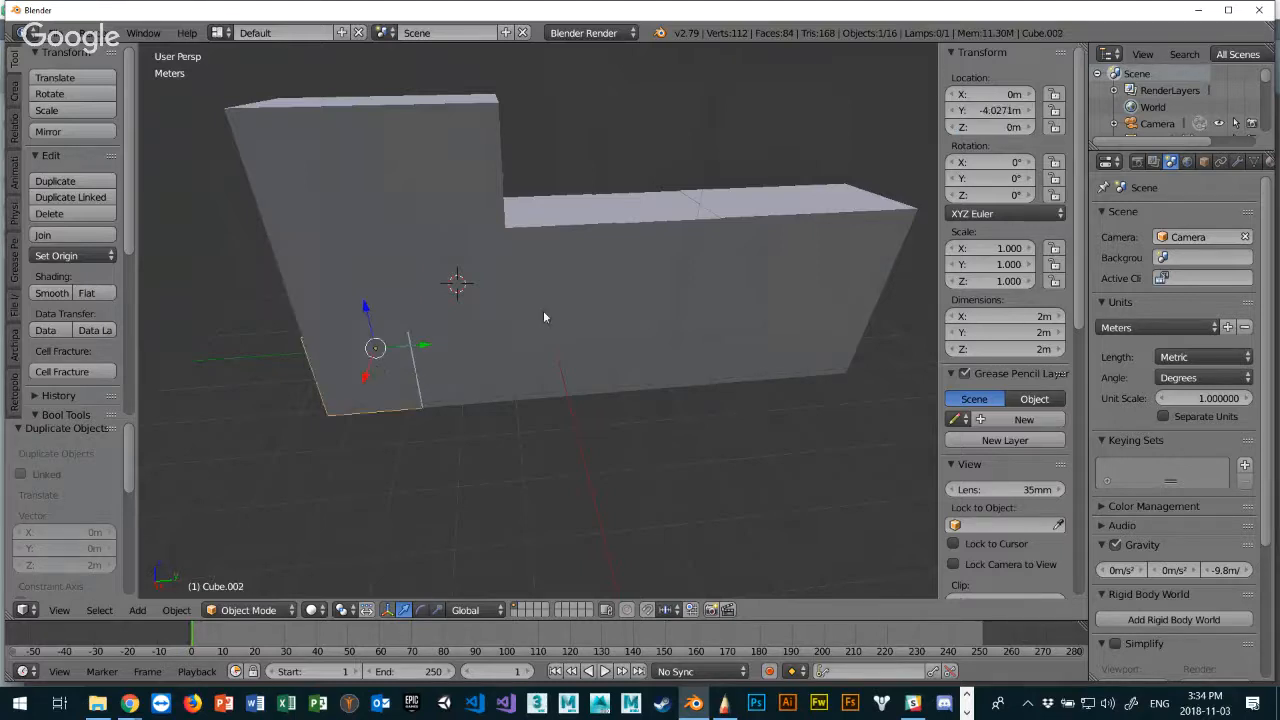
left_click(999, 110)
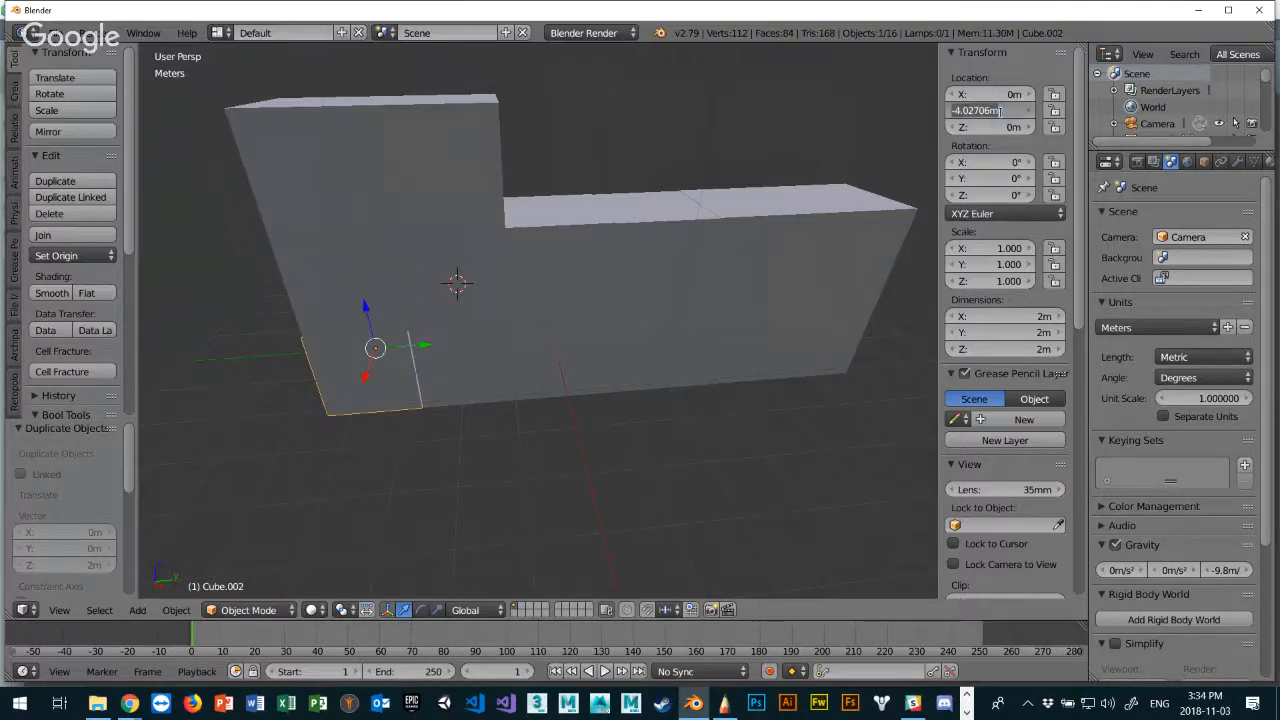
type("-4")
key("Return")
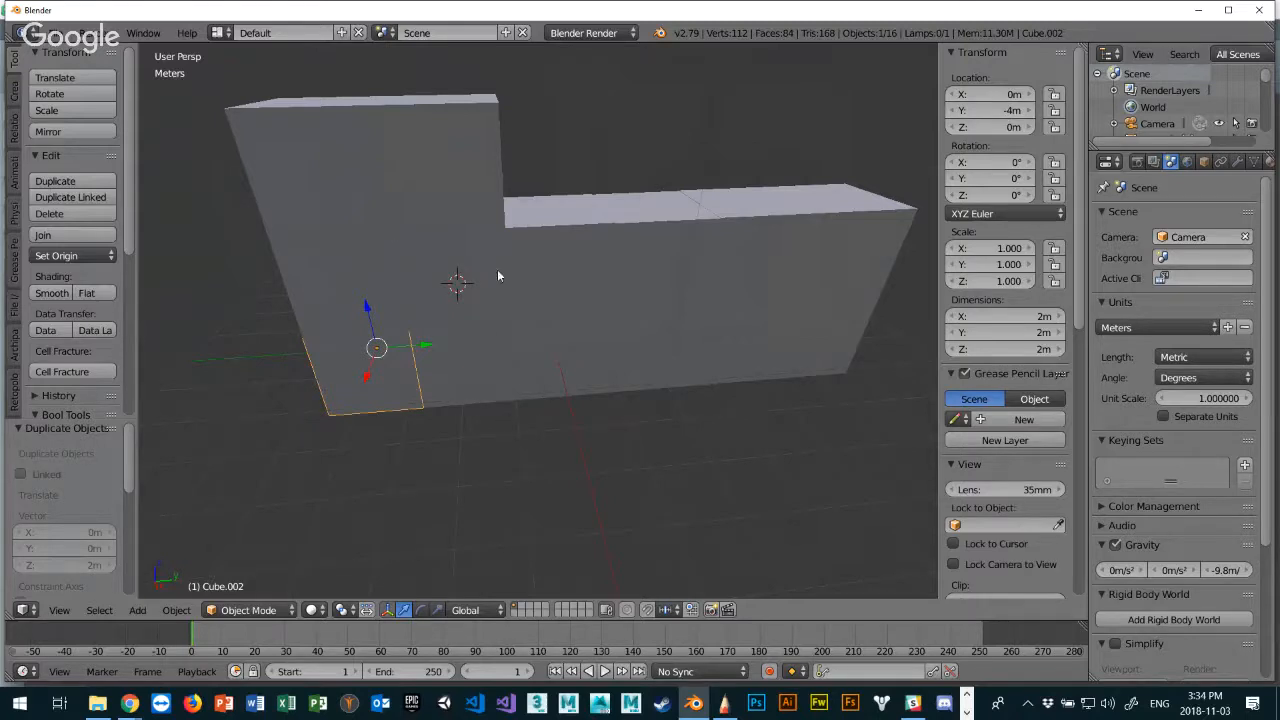
Toggle the selection of all objects on and off to inspect the cubes' outlines, ending with nothing selected.
key("a")
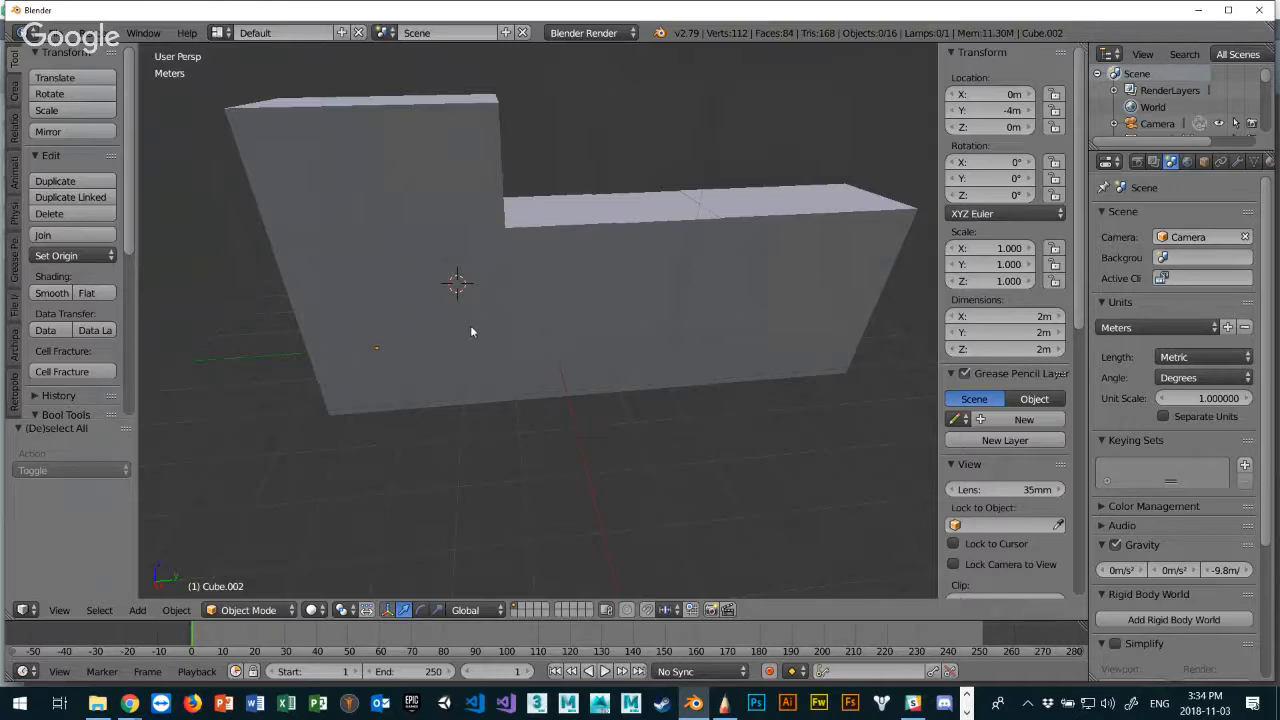
key("a")
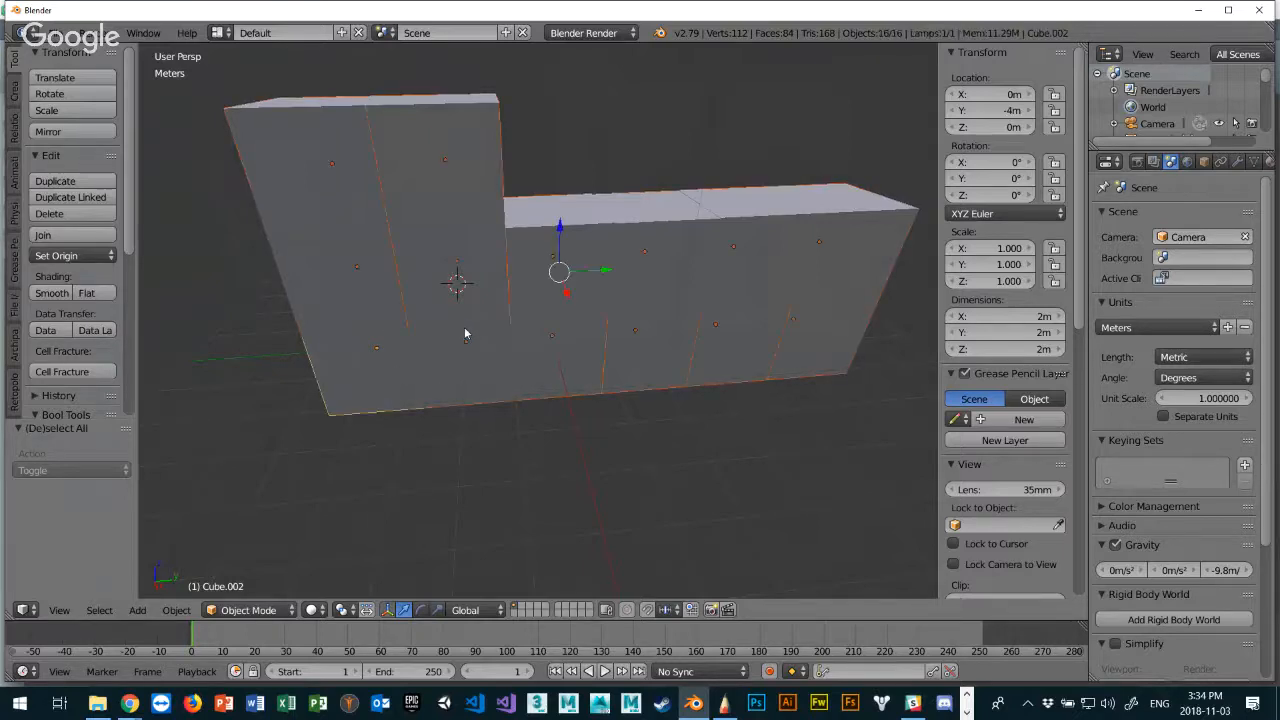
key("a")
key("a")
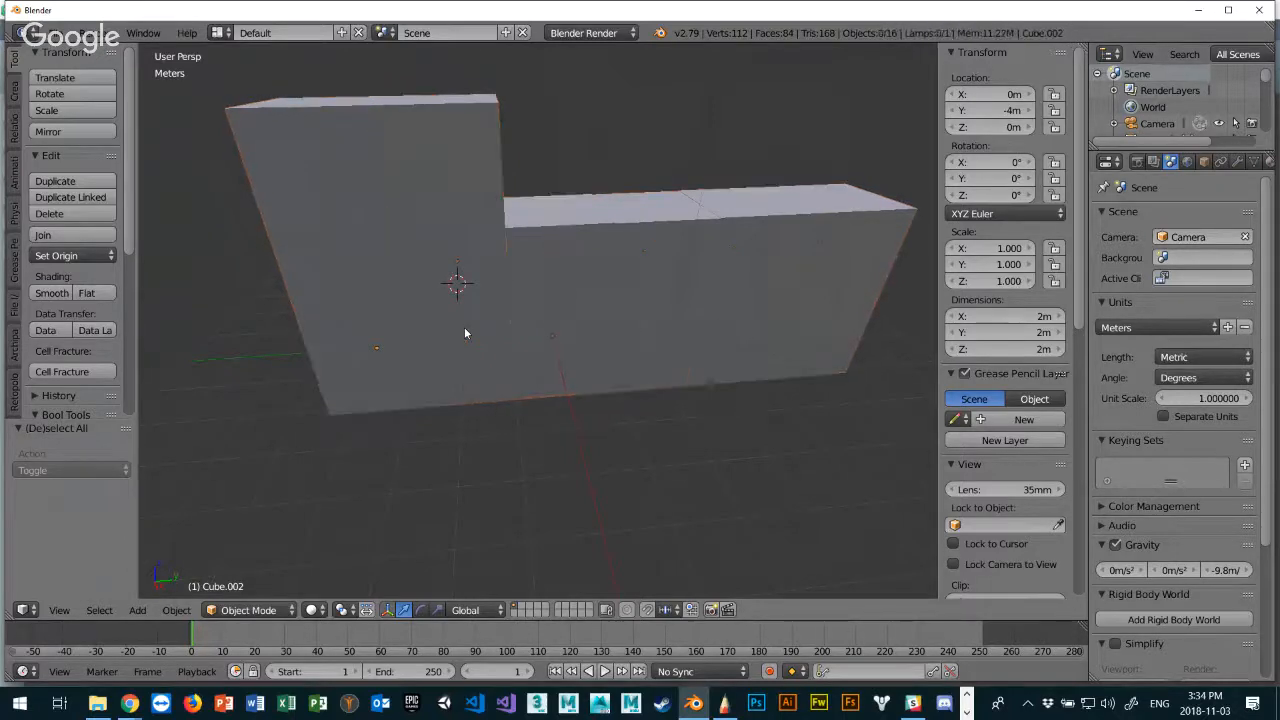
key("a")
Check the locations of individual cubes in the wall's top, second and bottom layers, ending with the top cube beside the height drop selected.
mouse_move(418, 440)
middle_mouse_down()
mouse_move(583, 426)
mouse_move(686, 386)
mouse_move(689, 323)
mouse_move(545, 408)
mouse_move(477, 409)
mouse_move(429, 429)
middle_mouse_up()
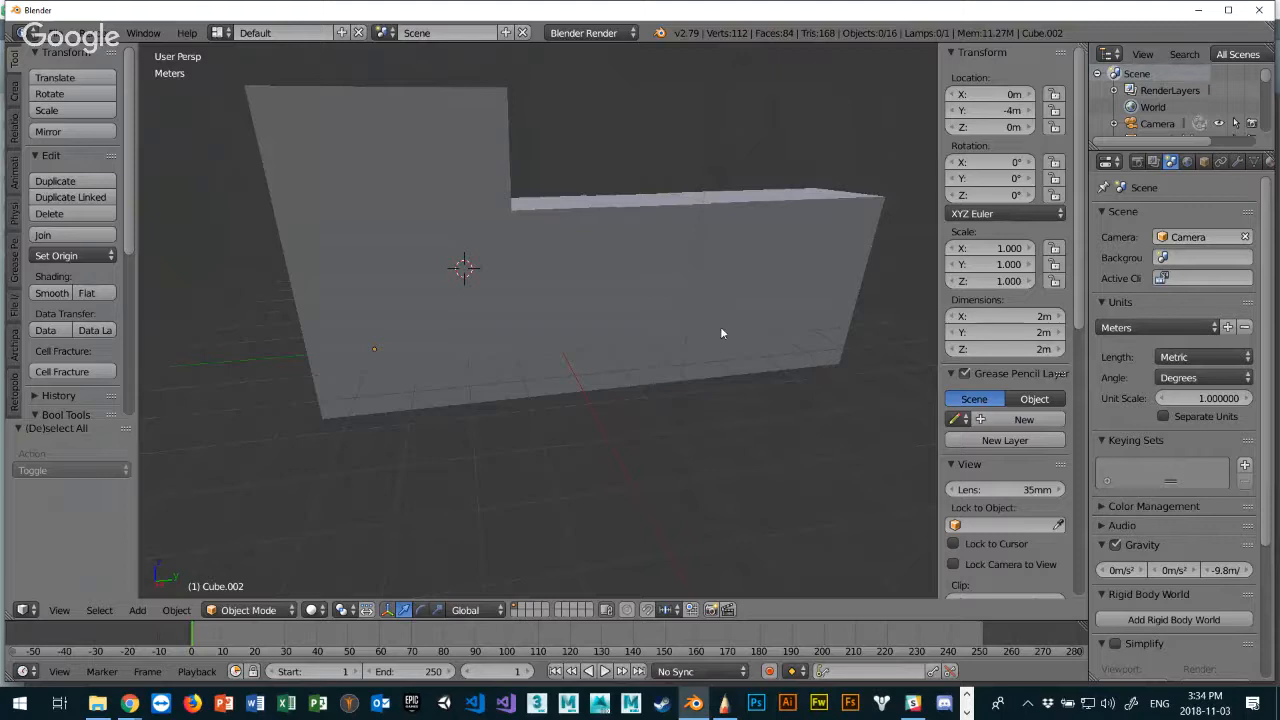
middle_click_drag(722, 333, 695, 341)
right_click(444, 170)
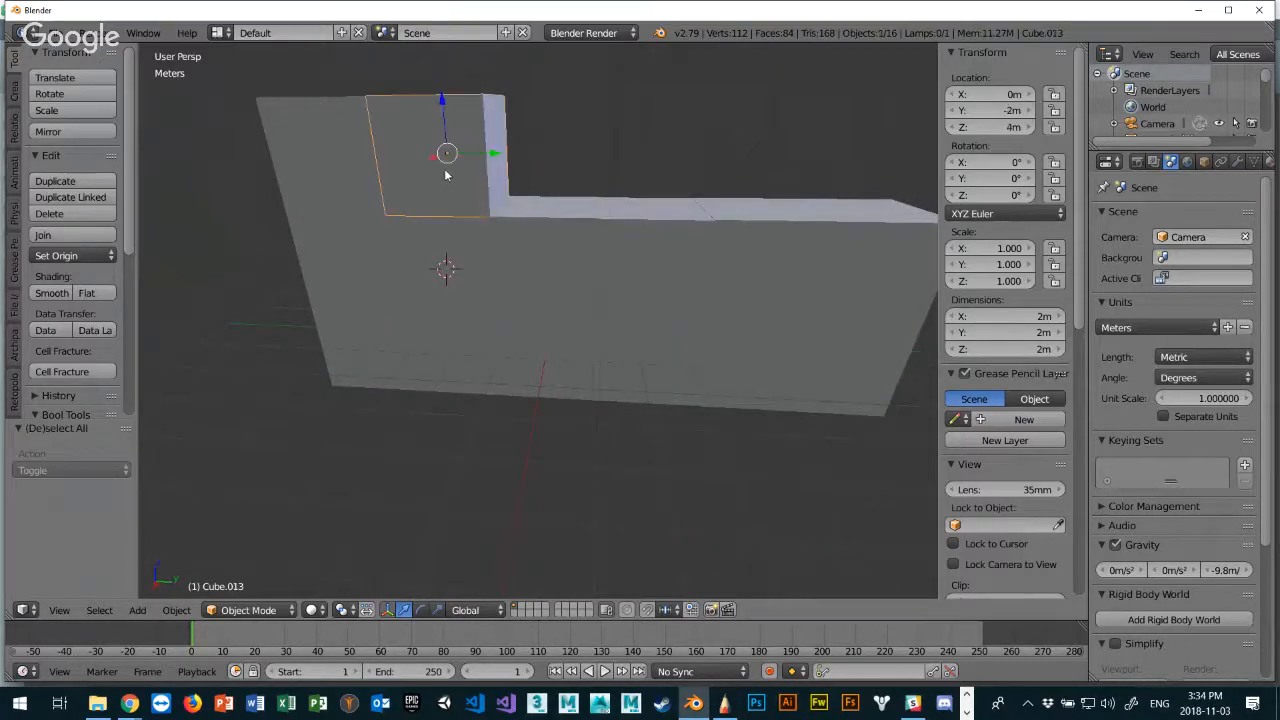
right_click(449, 206)
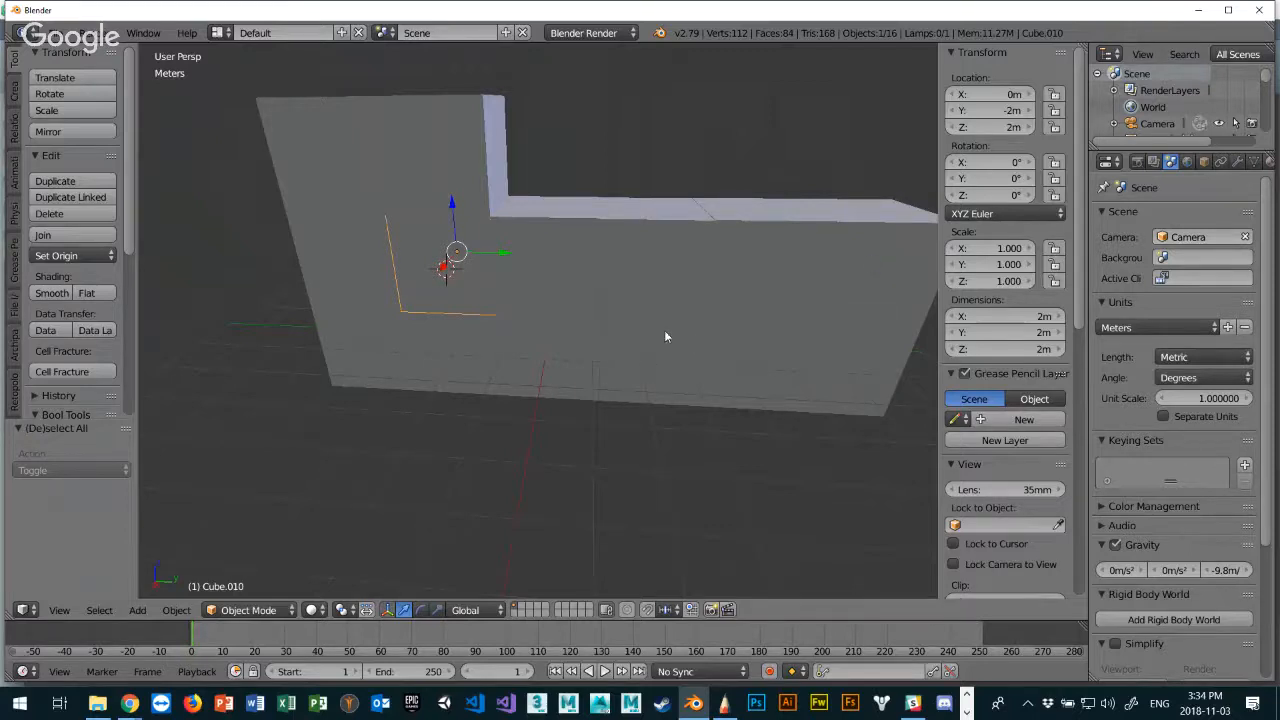
middle_click_drag(665, 337, 698, 318)
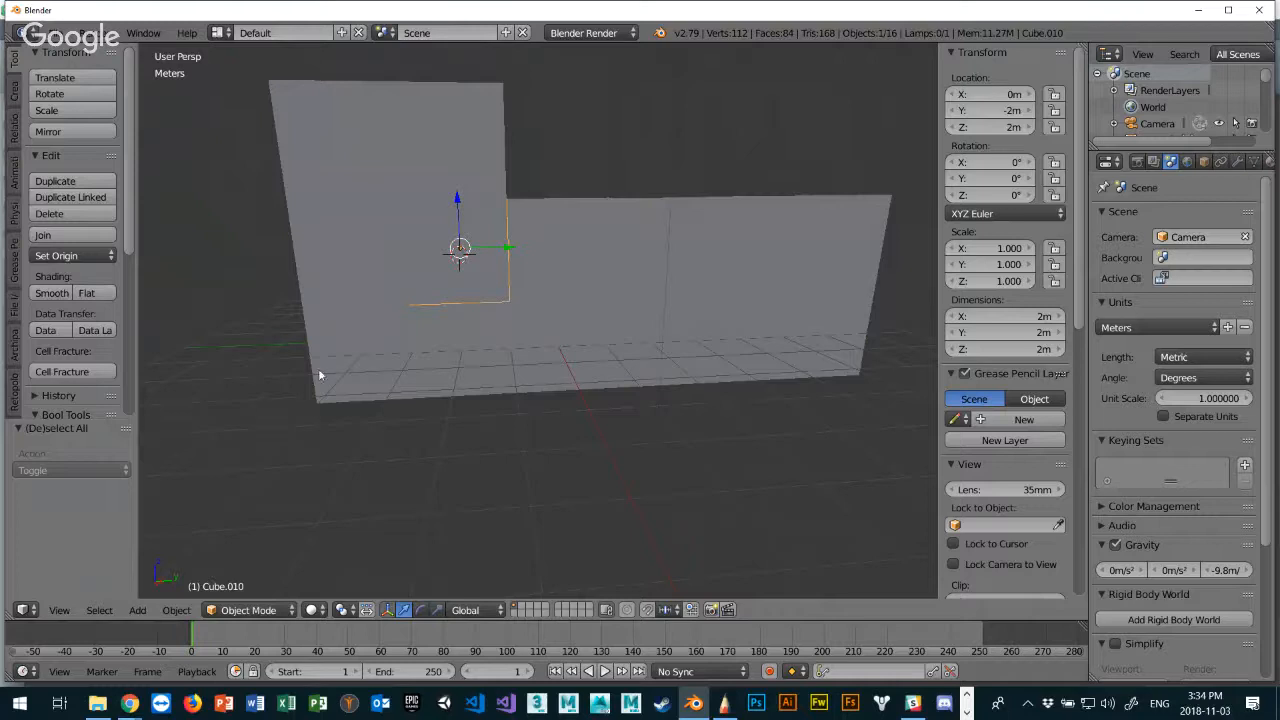
right_click(357, 366)
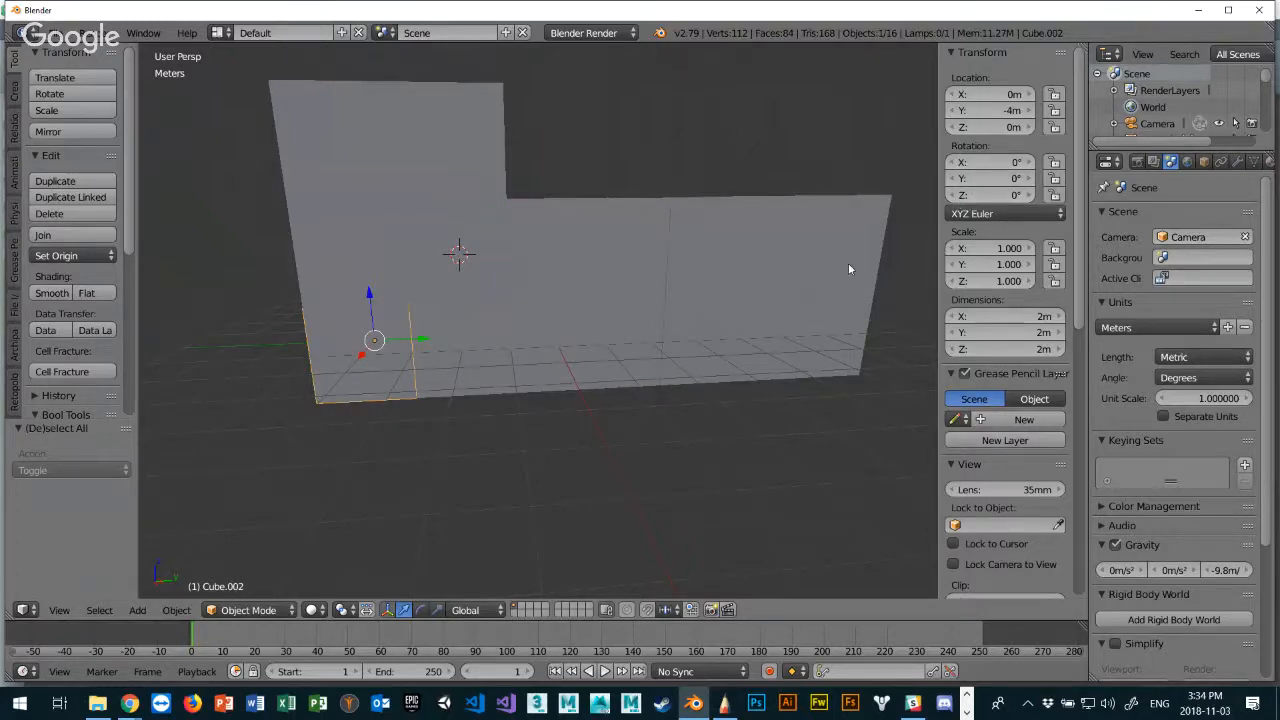
right_click(630, 350)
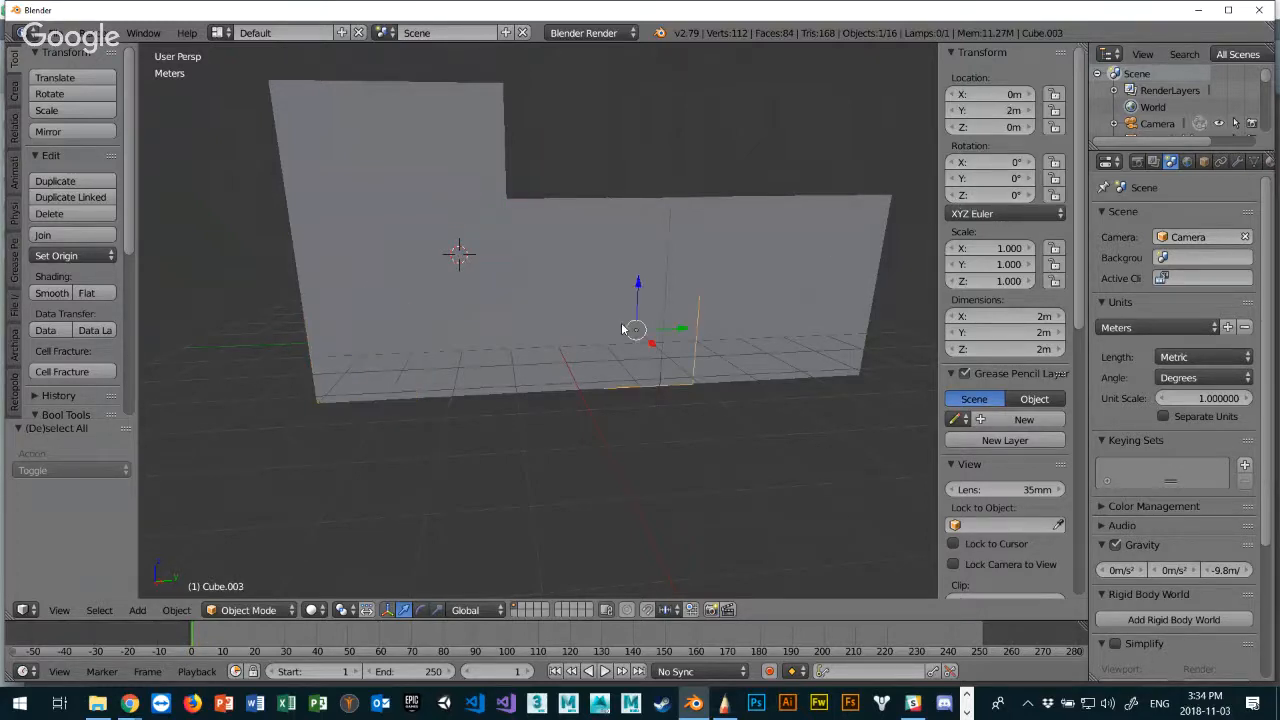
right_click(569, 336)
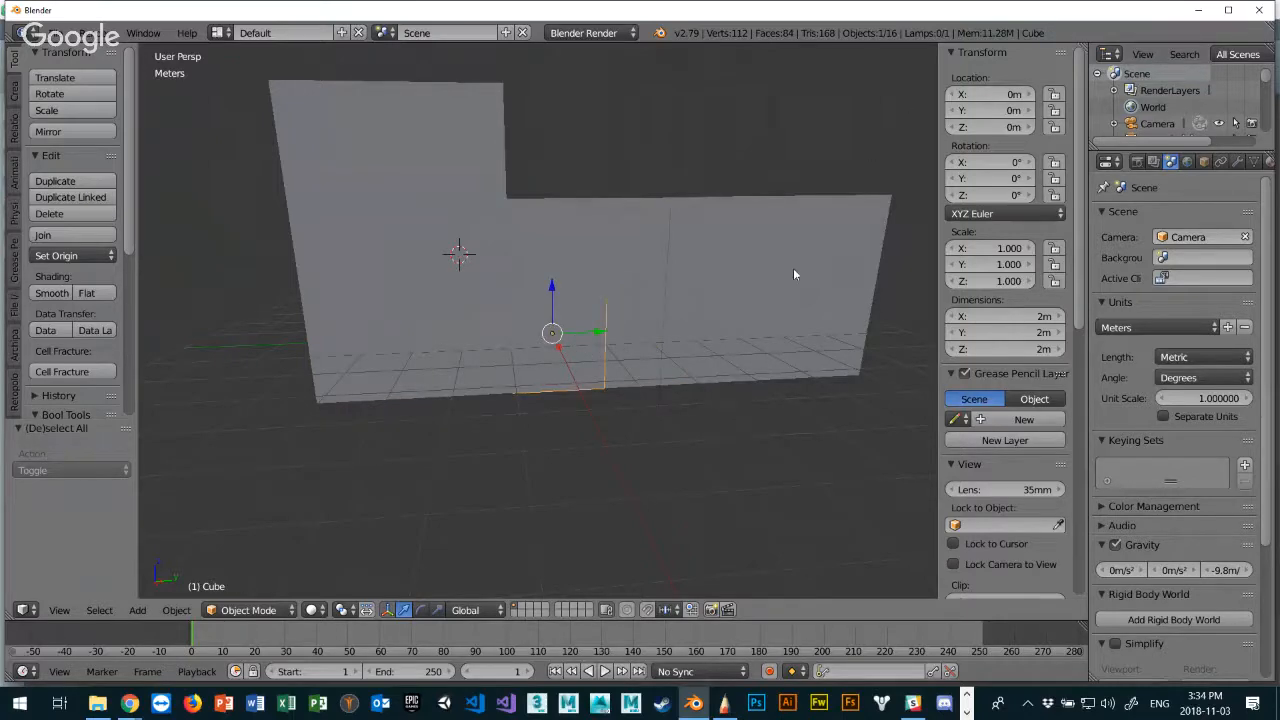
middle_click_drag(528, 337, 560, 342)
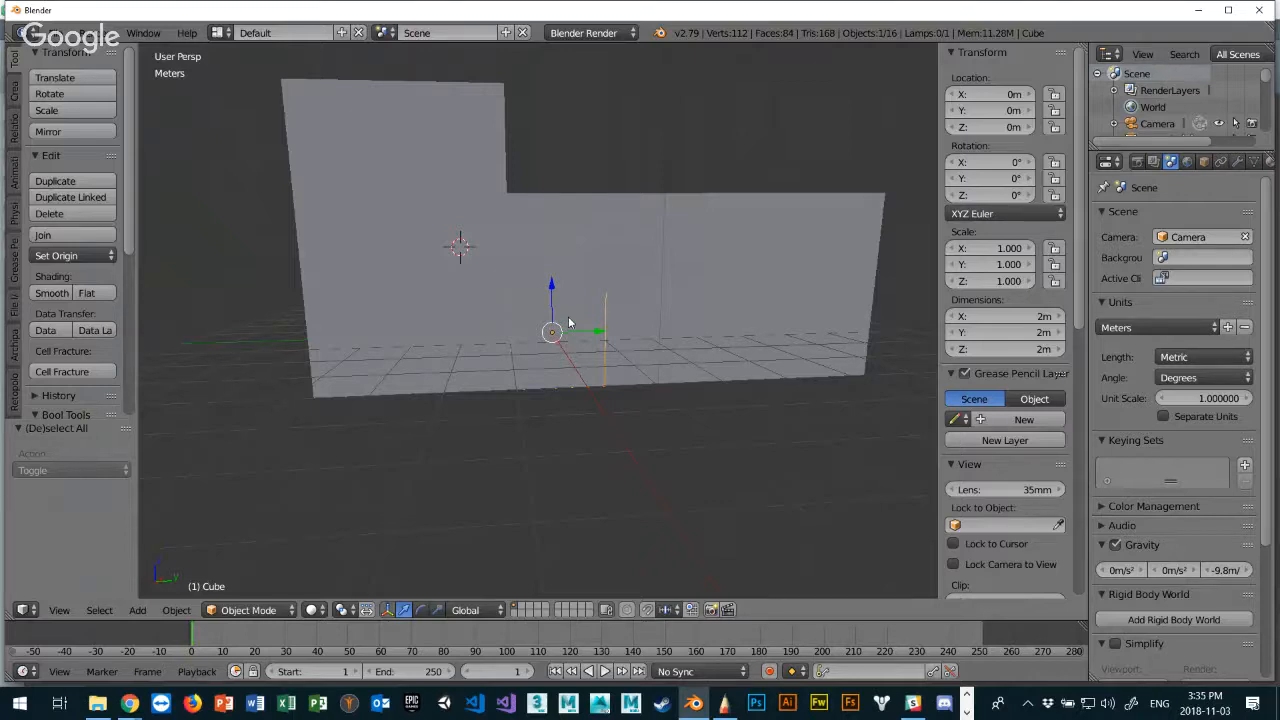
right_click(469, 131)
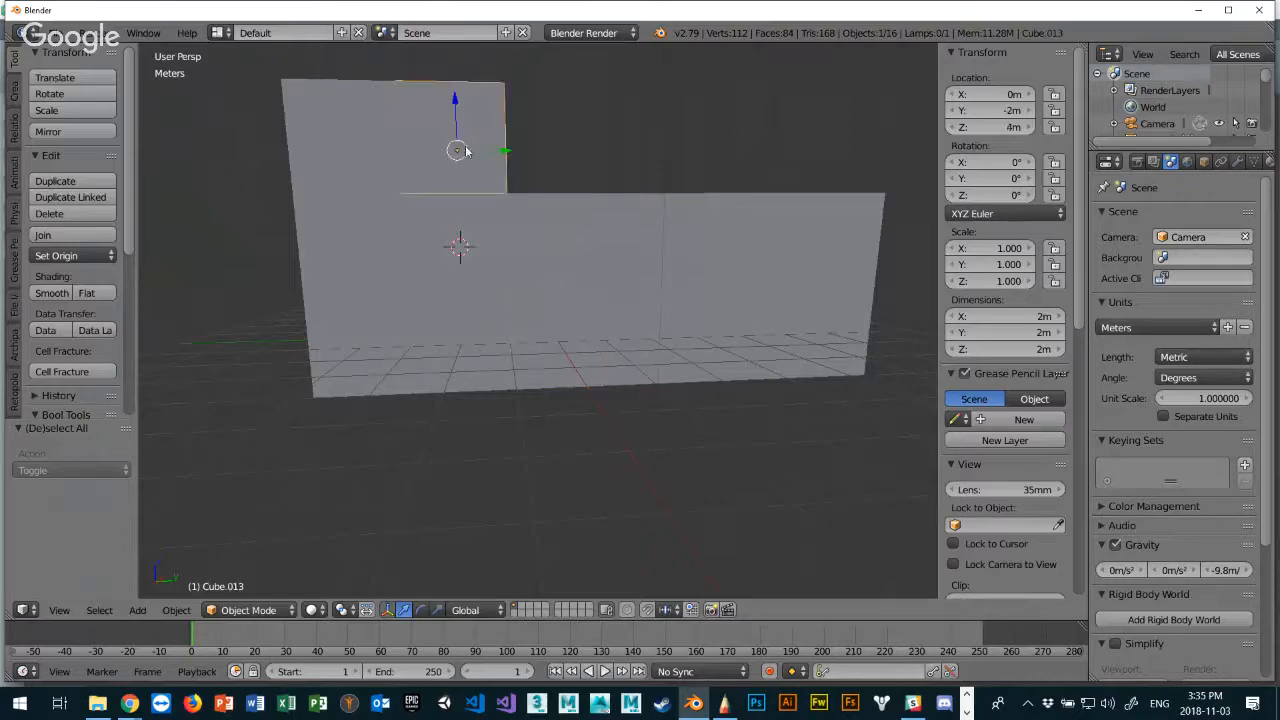
middle_click_drag(466, 151, 489, 257)
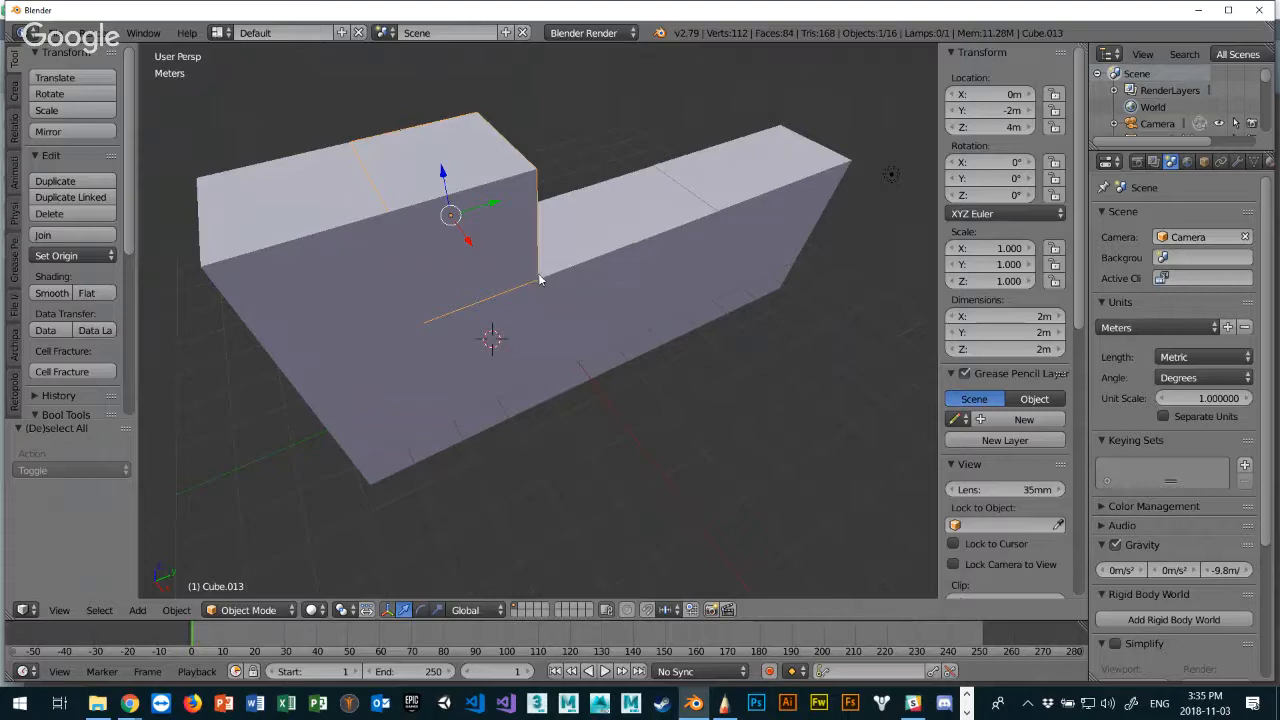
middle_click_drag(529, 261, 508, 260)
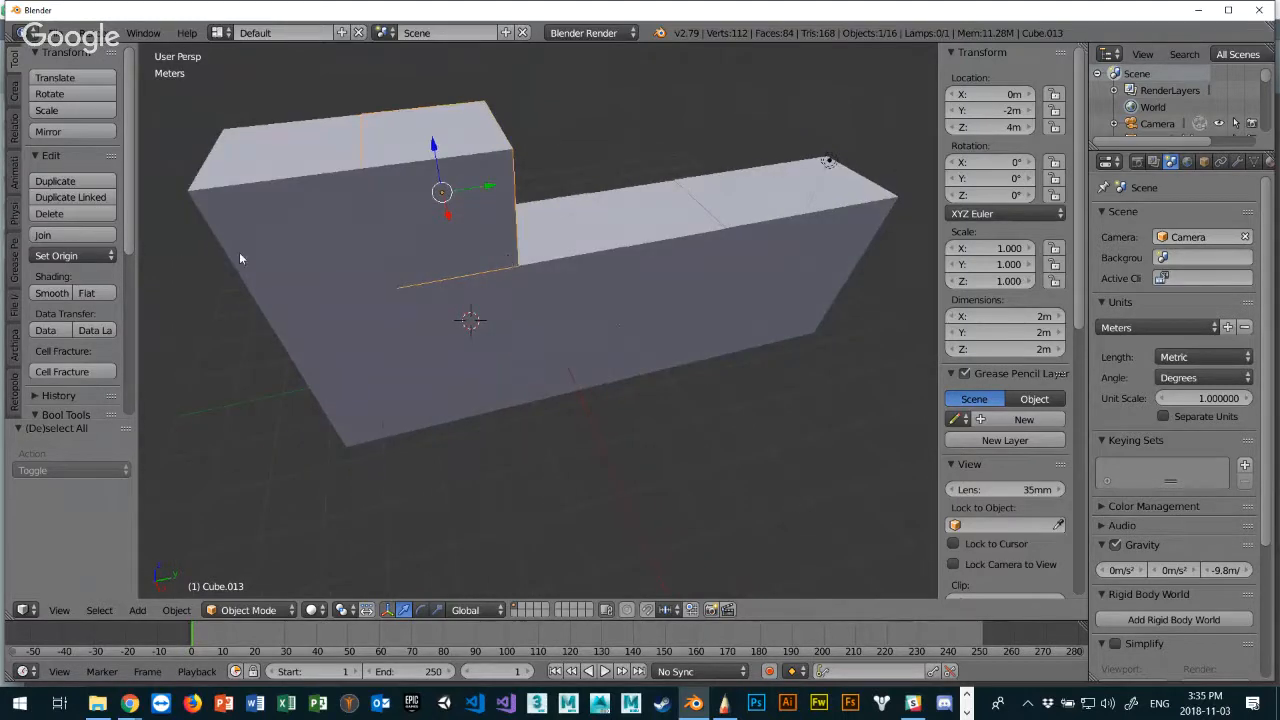
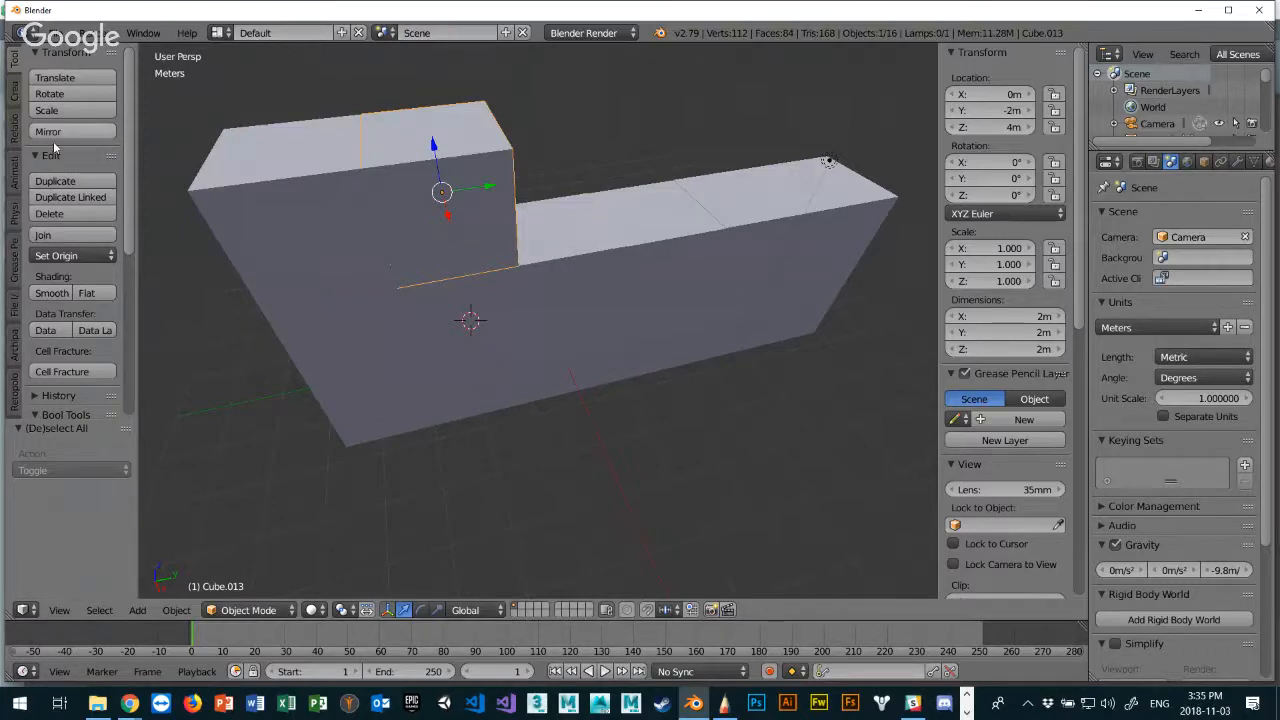
left_click(73, 257)
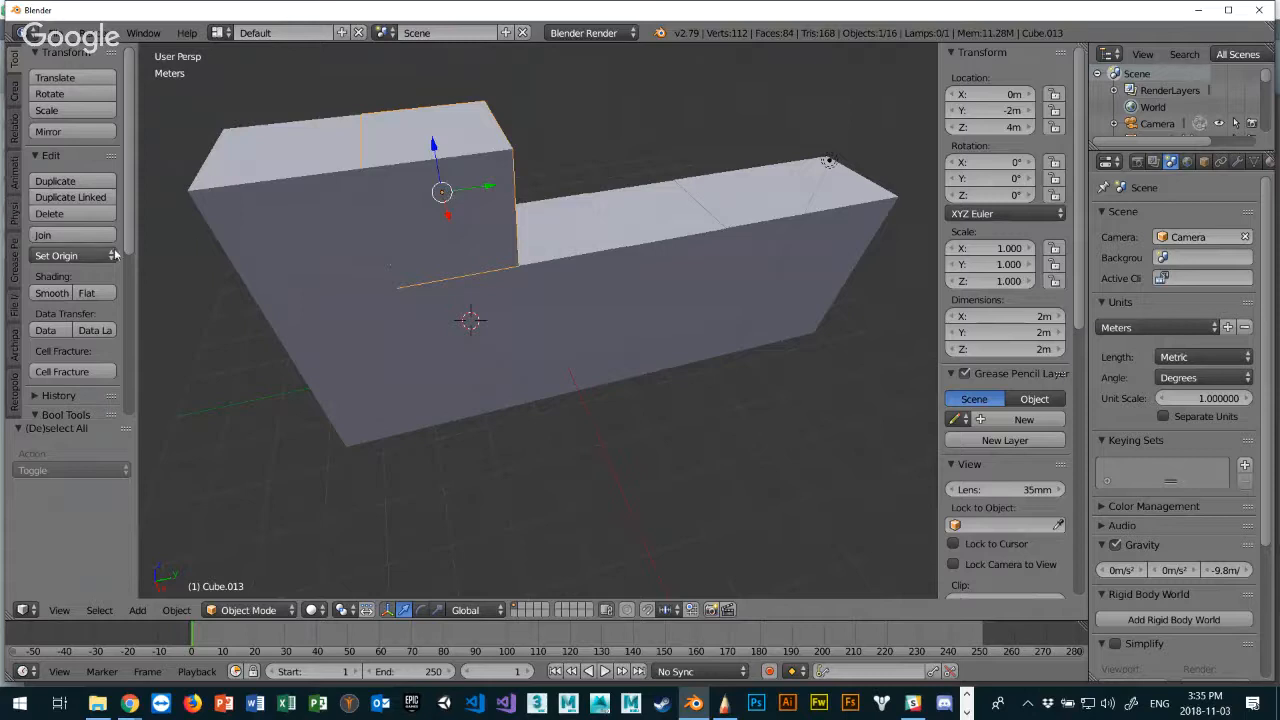
left_click(68, 257)
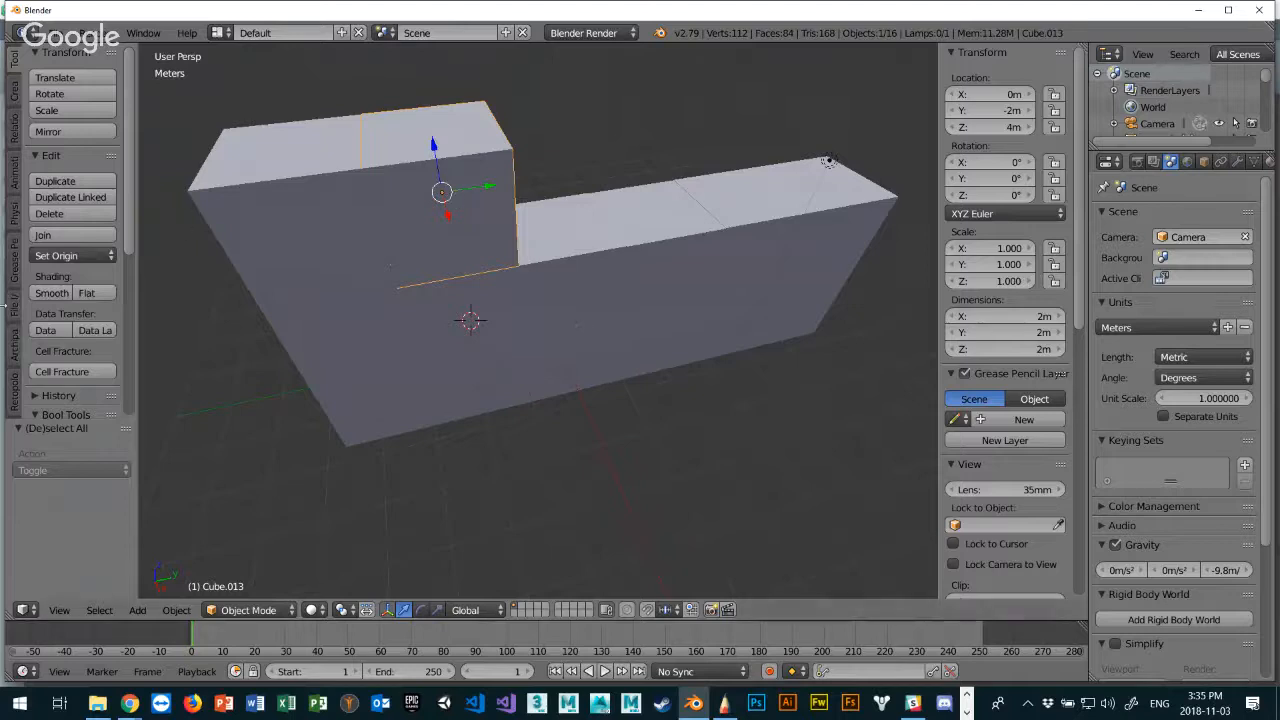
Move the top-layer cube beside the height drop 1 m along the global X axis, trying distances of 4, 46 and 12 m first.
mouse_move(540, 282)
middle_mouse_down()
mouse_move(571, 255)
mouse_move(431, 260)
mouse_move(589, 278)
mouse_move(556, 285)
middle_mouse_up()
scroll(552, 286, "down", 4)
scroll(550, 285, "up", 3)
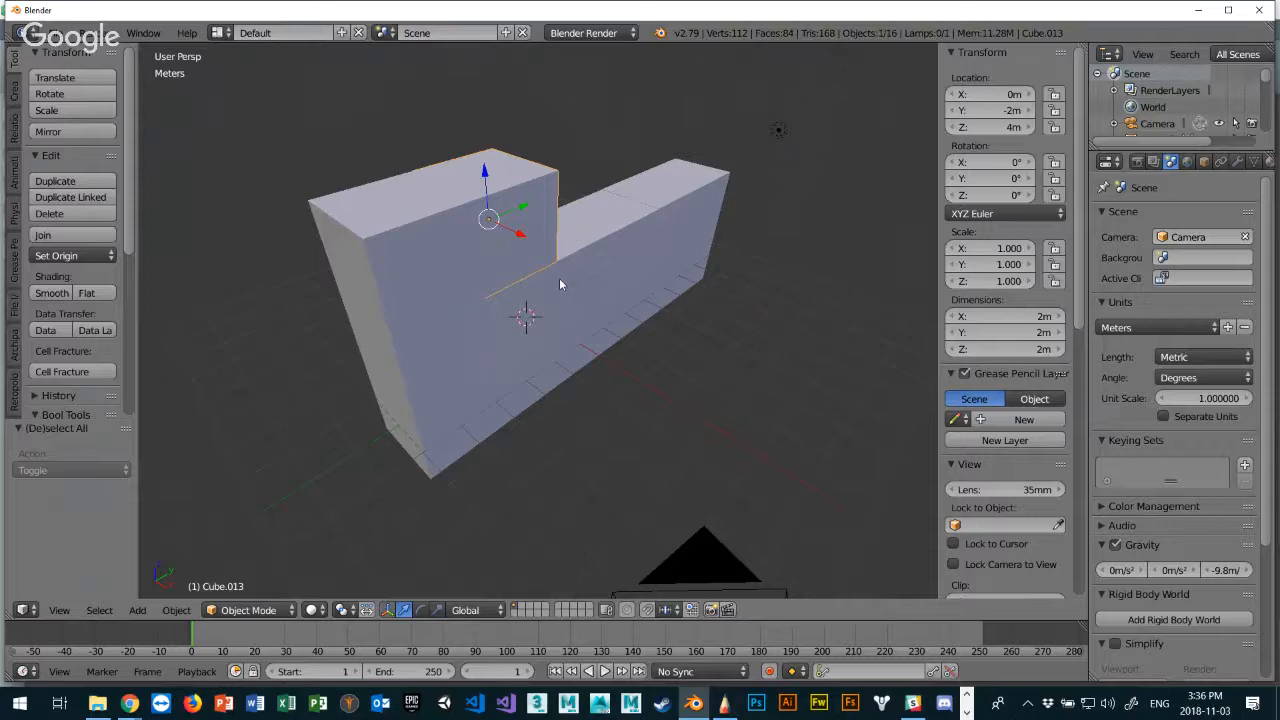
key("g")
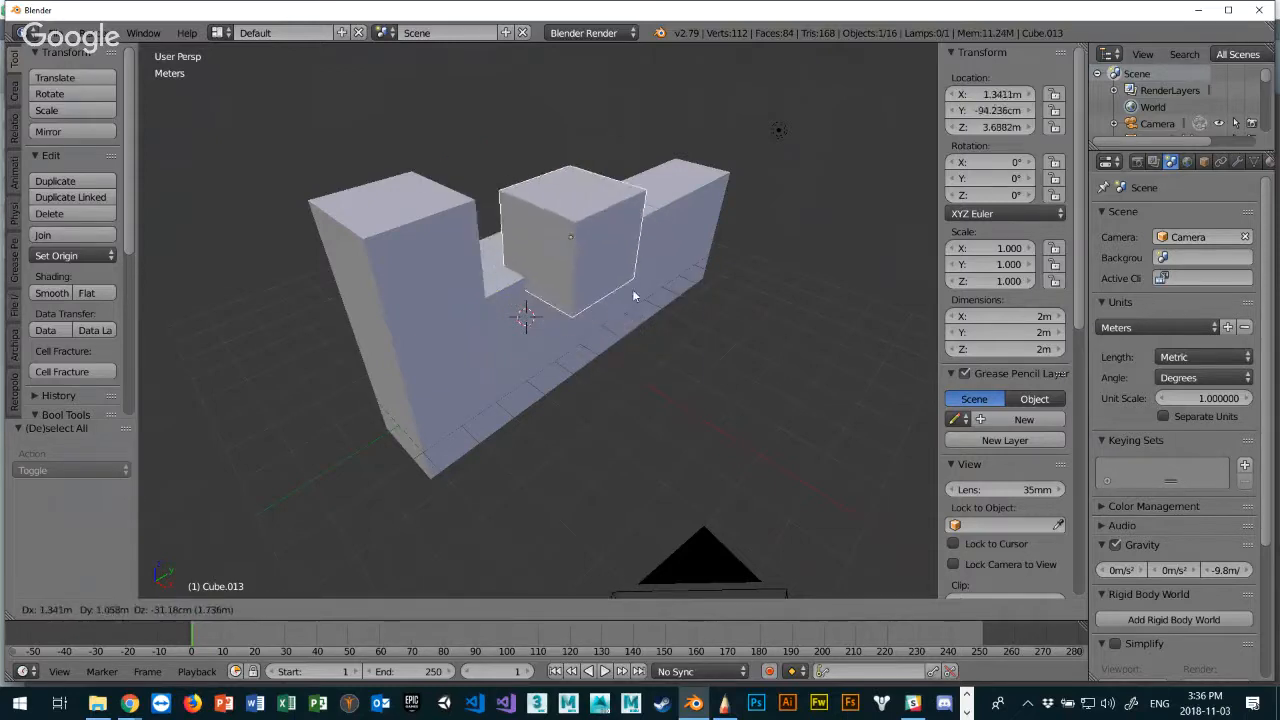
key("x")
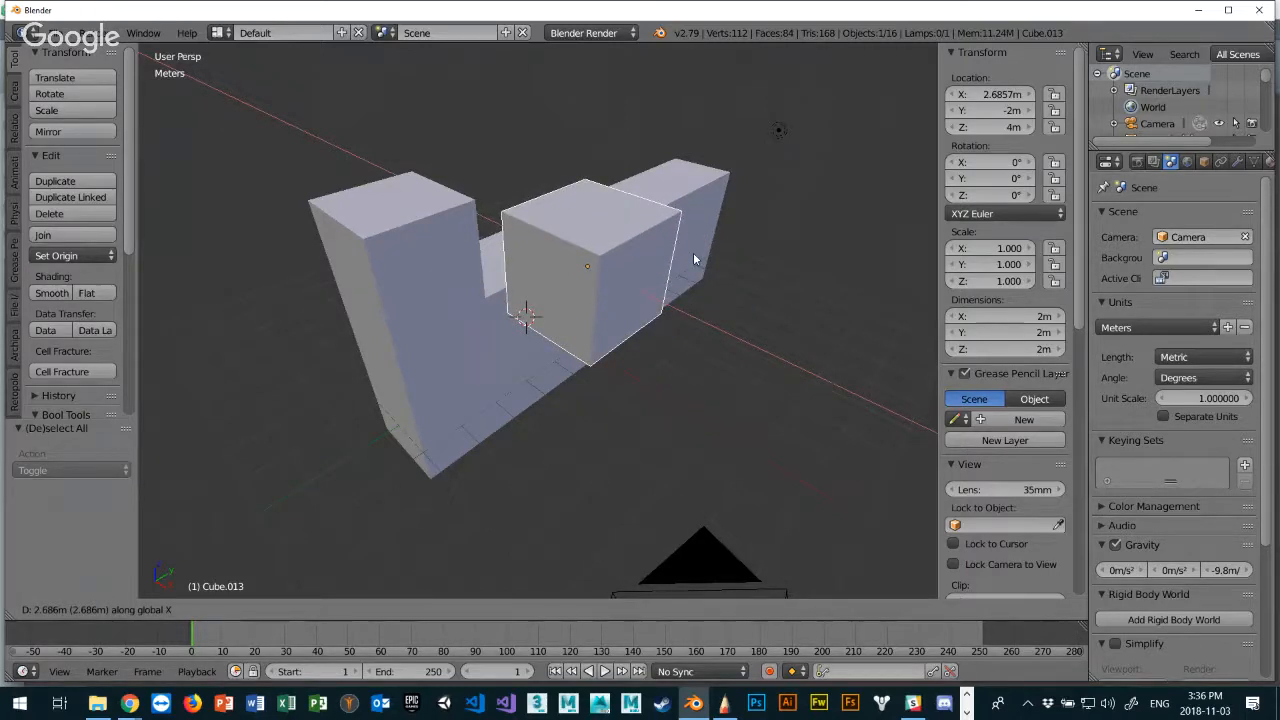
type("4")
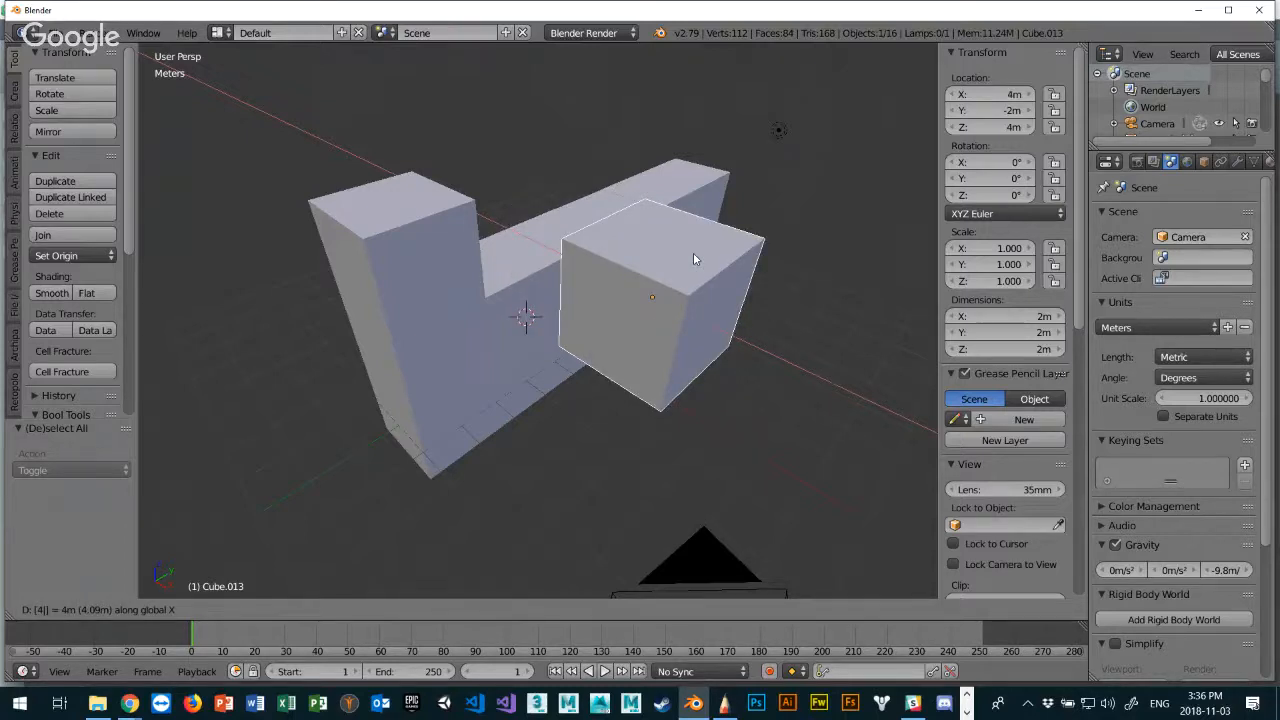
type("6")
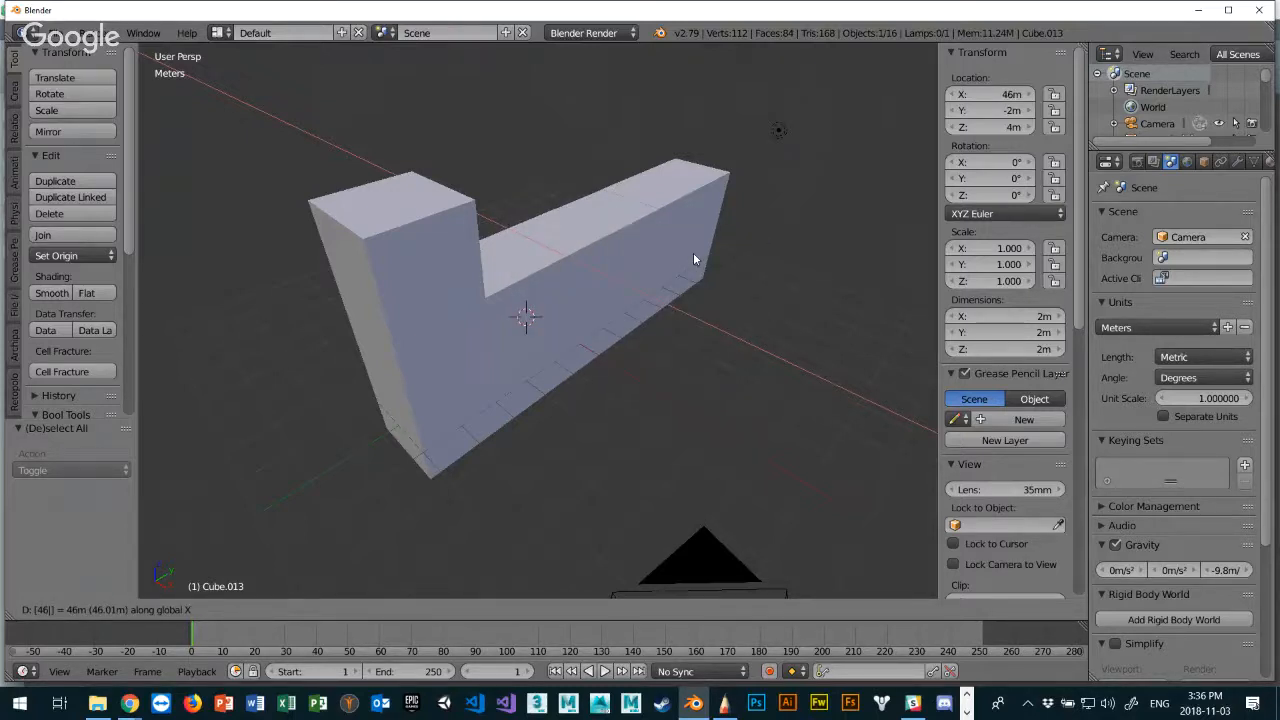
key("BackSpace")
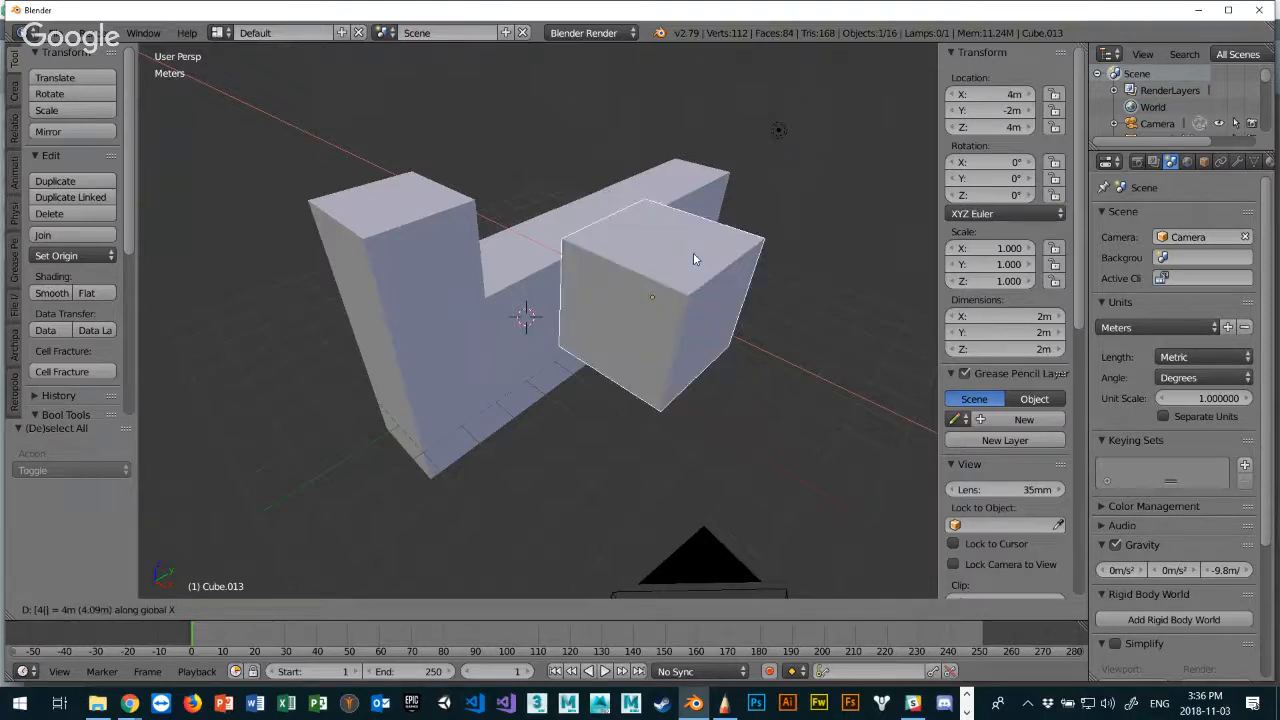
key("BackSpace")
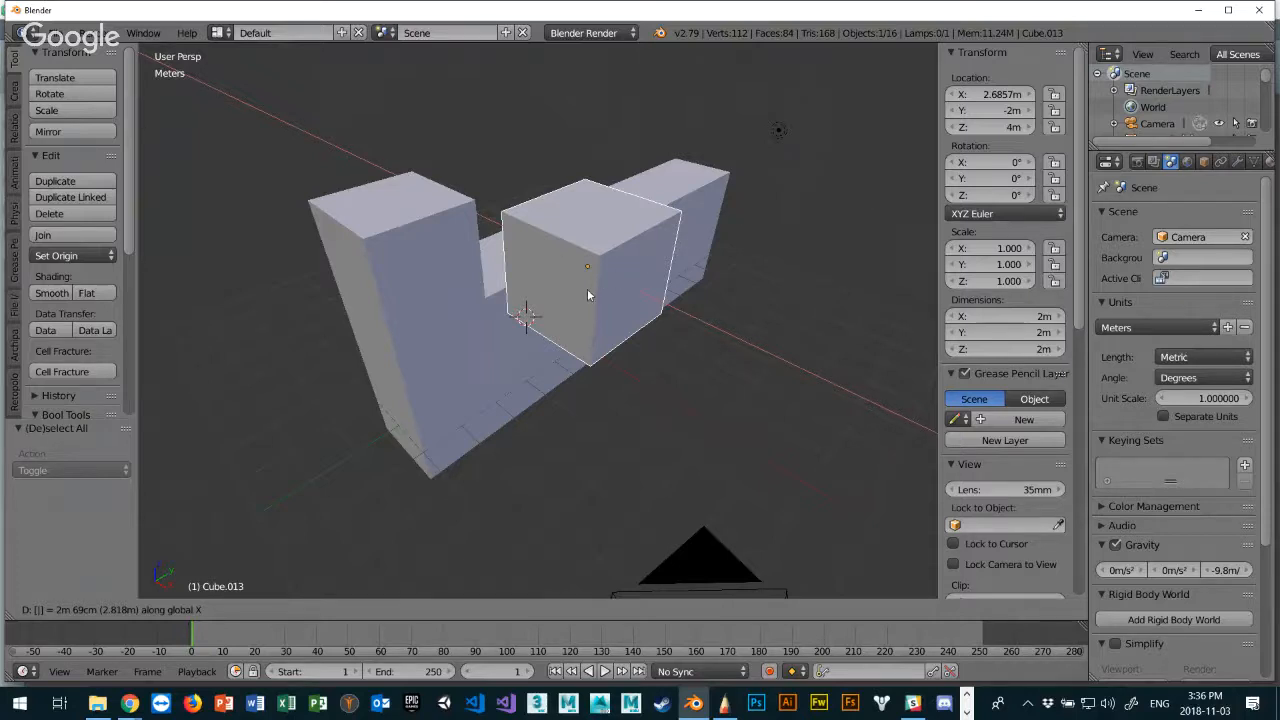
type("12")
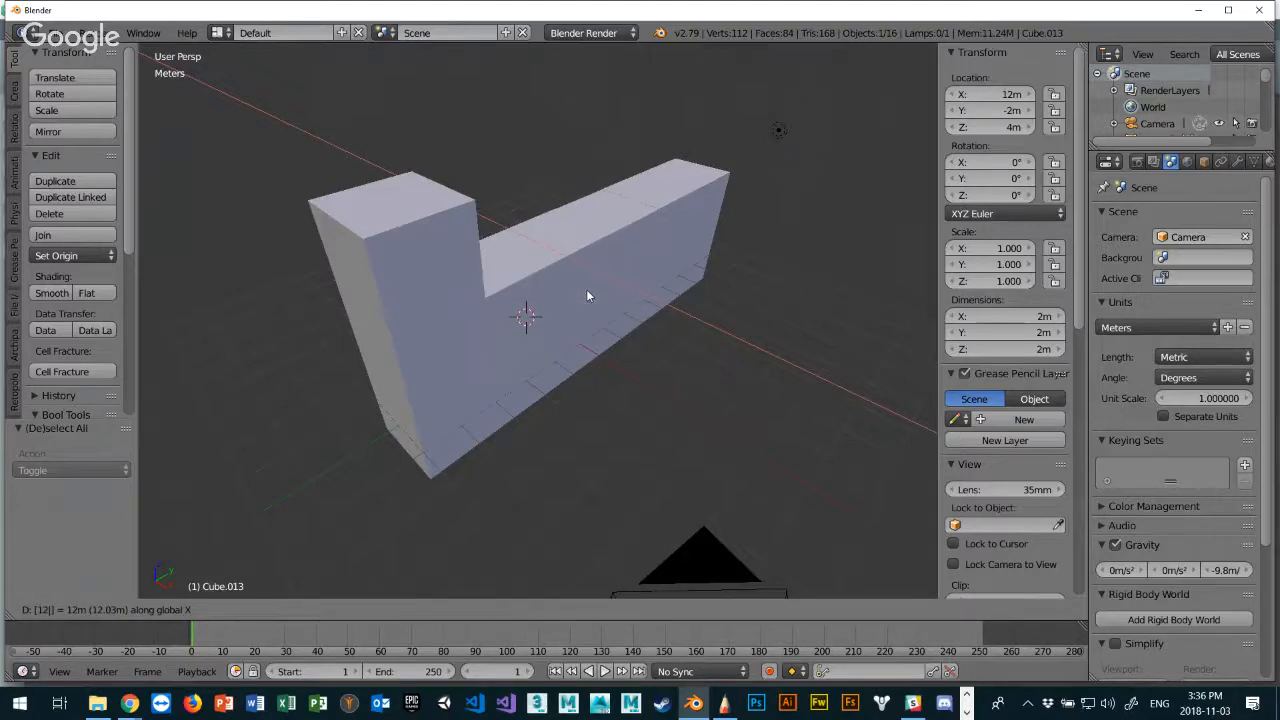
key("BackSpace")
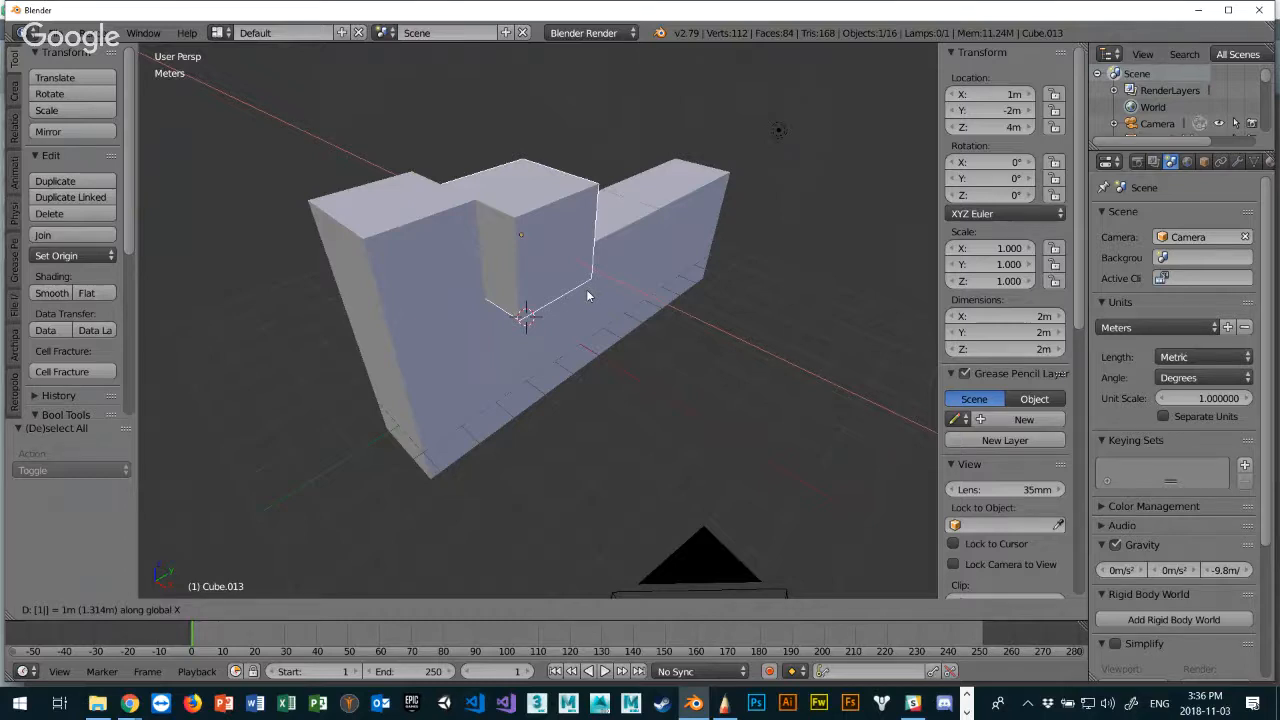
key("Return")
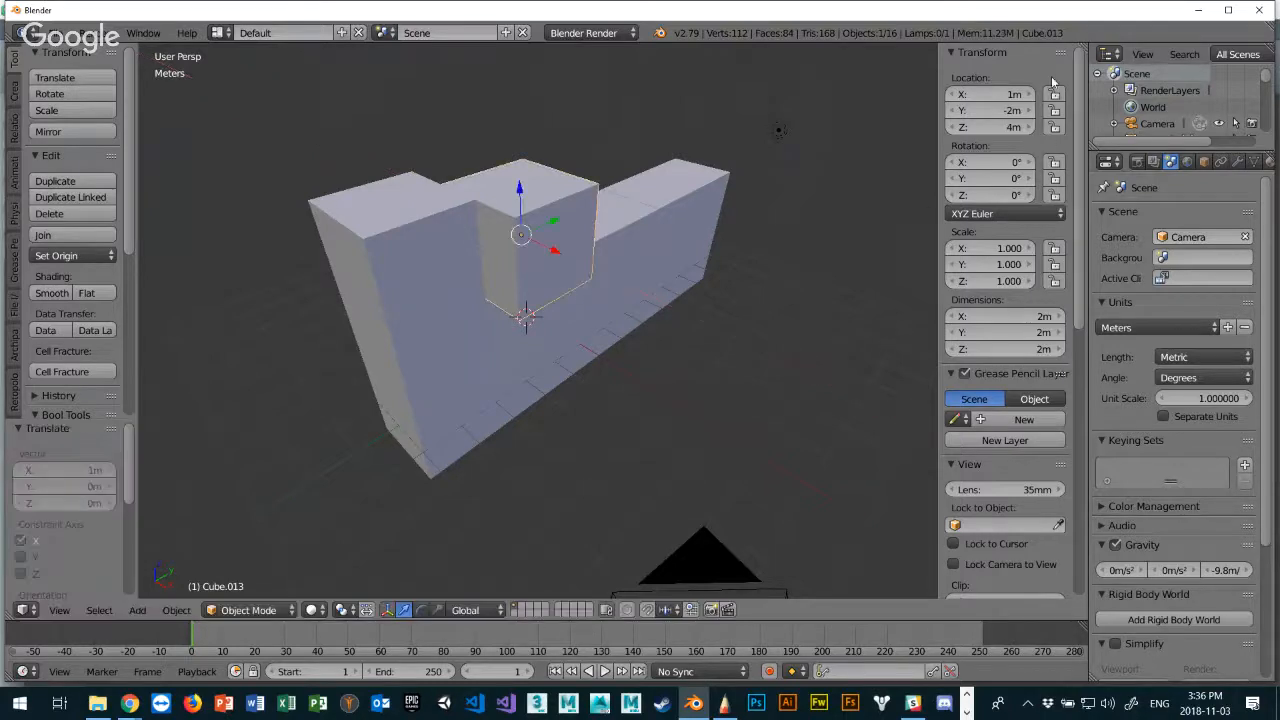
Set the X location of the top-layer cube beside the height drop back to 0 m.
middle_click_drag(579, 337, 445, 279)
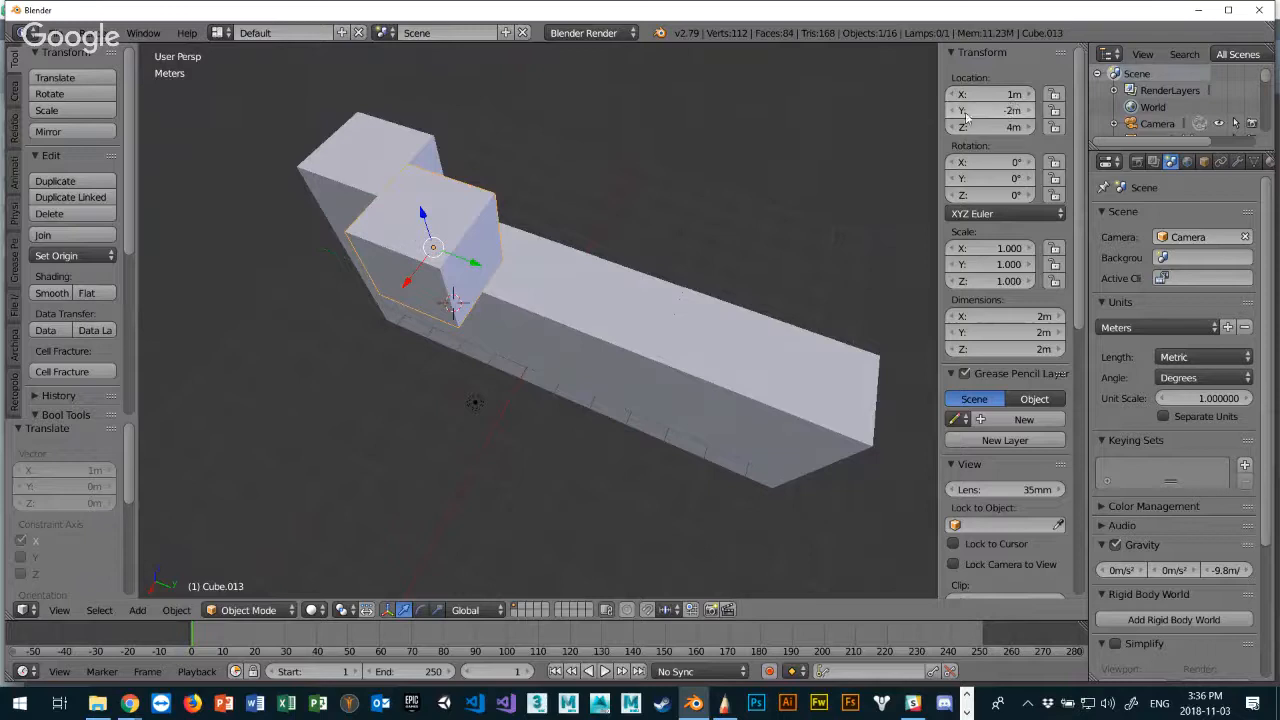
middle_click_drag(815, 172, 894, 134)
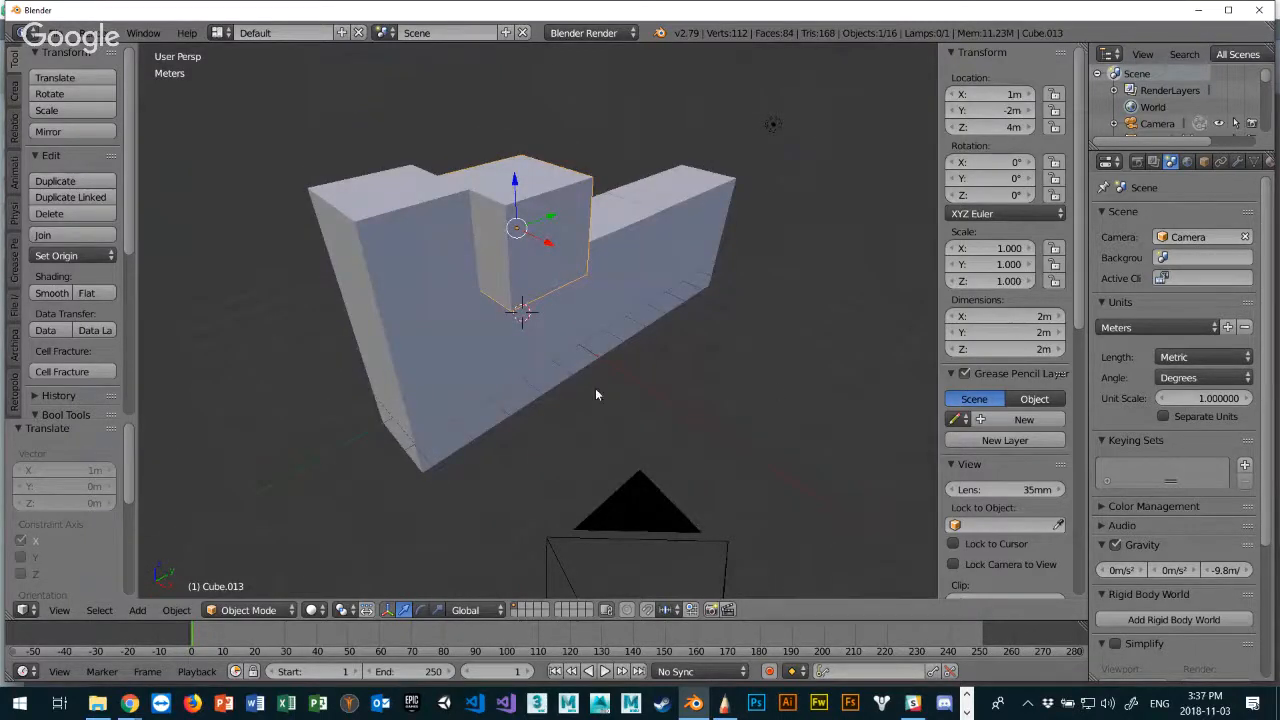
left_click(990, 94)
type("0")
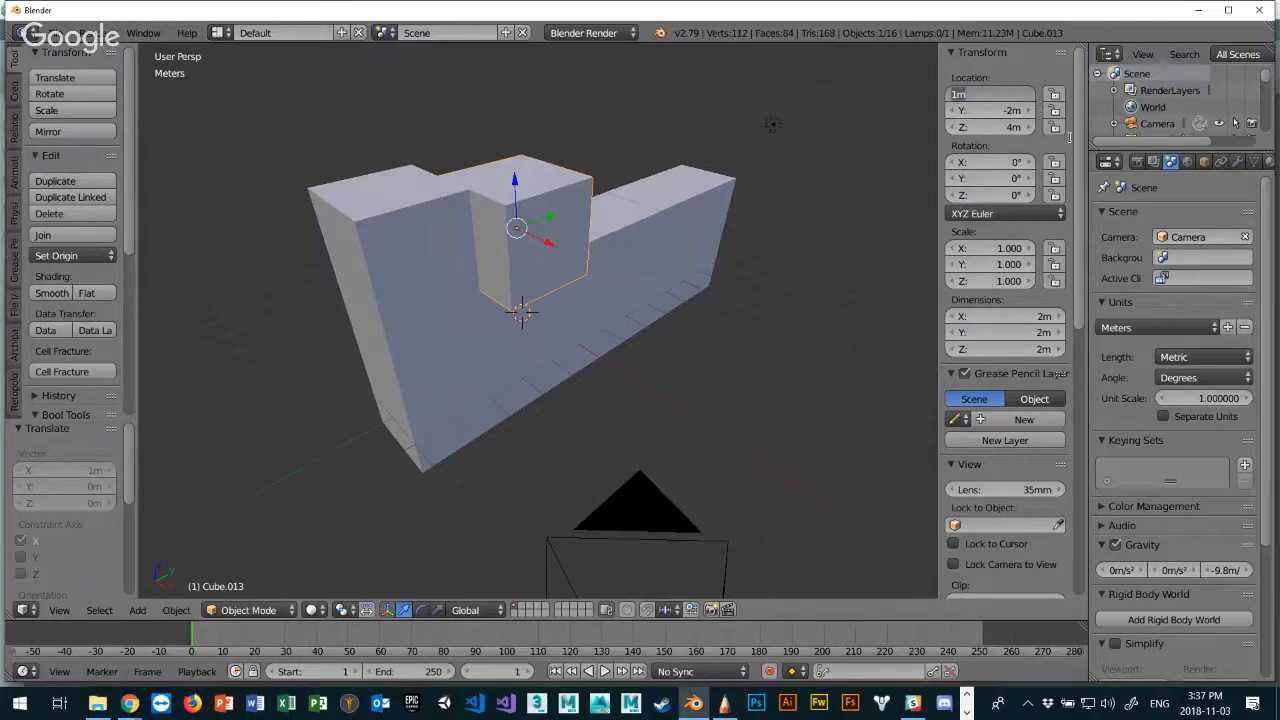
key("Return")
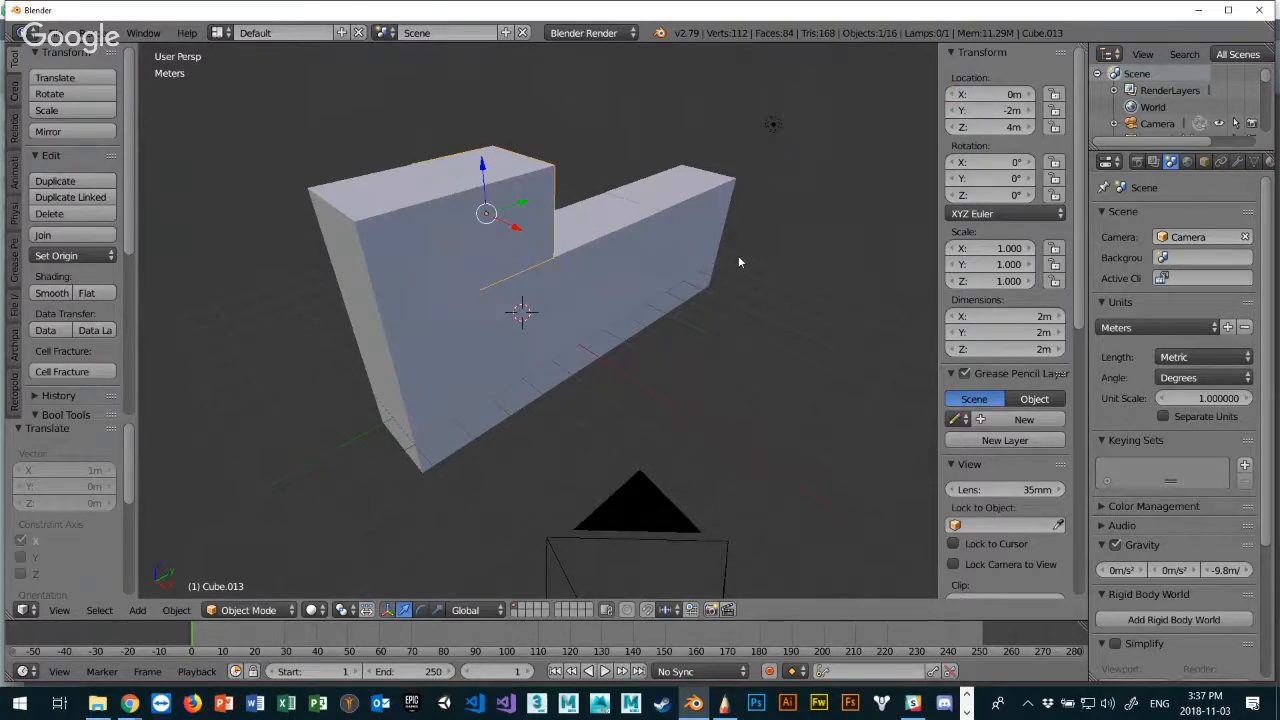
middle_click_drag(738, 255, 655, 254)
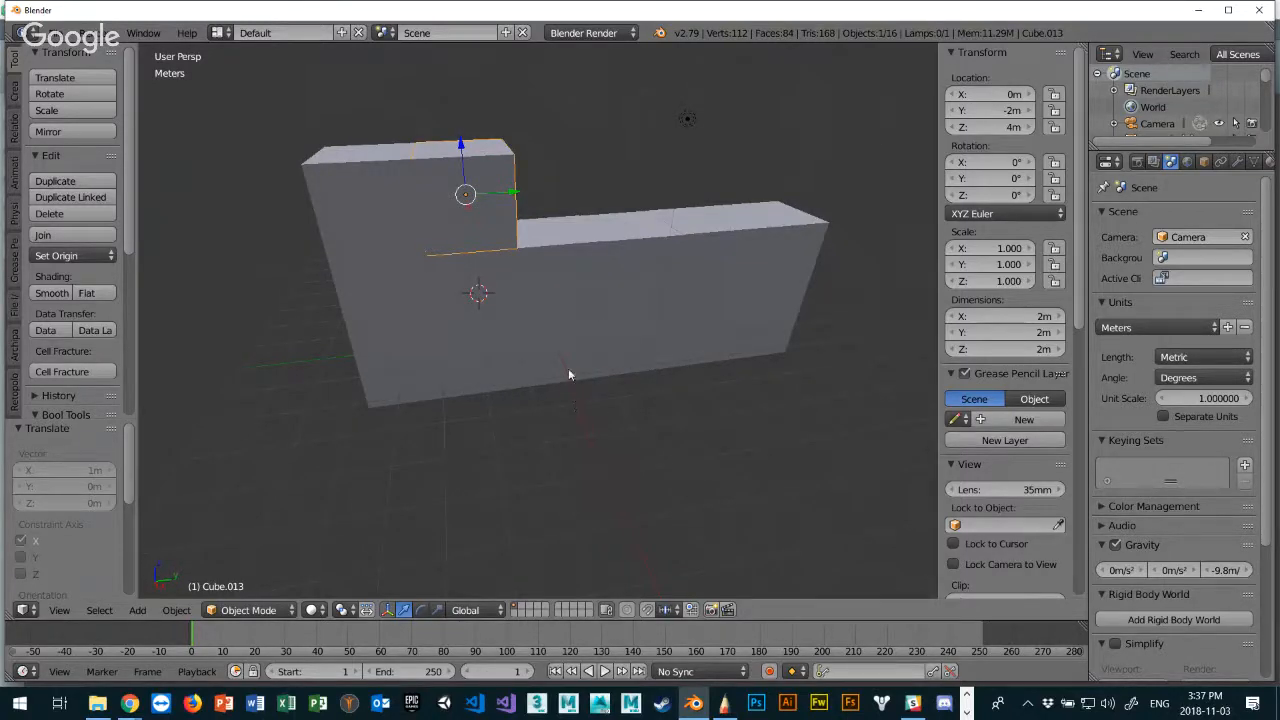
Scale the top-layer cube beside the height drop uniformly by about 1.85.
middle_click_drag(568, 374, 621, 404)
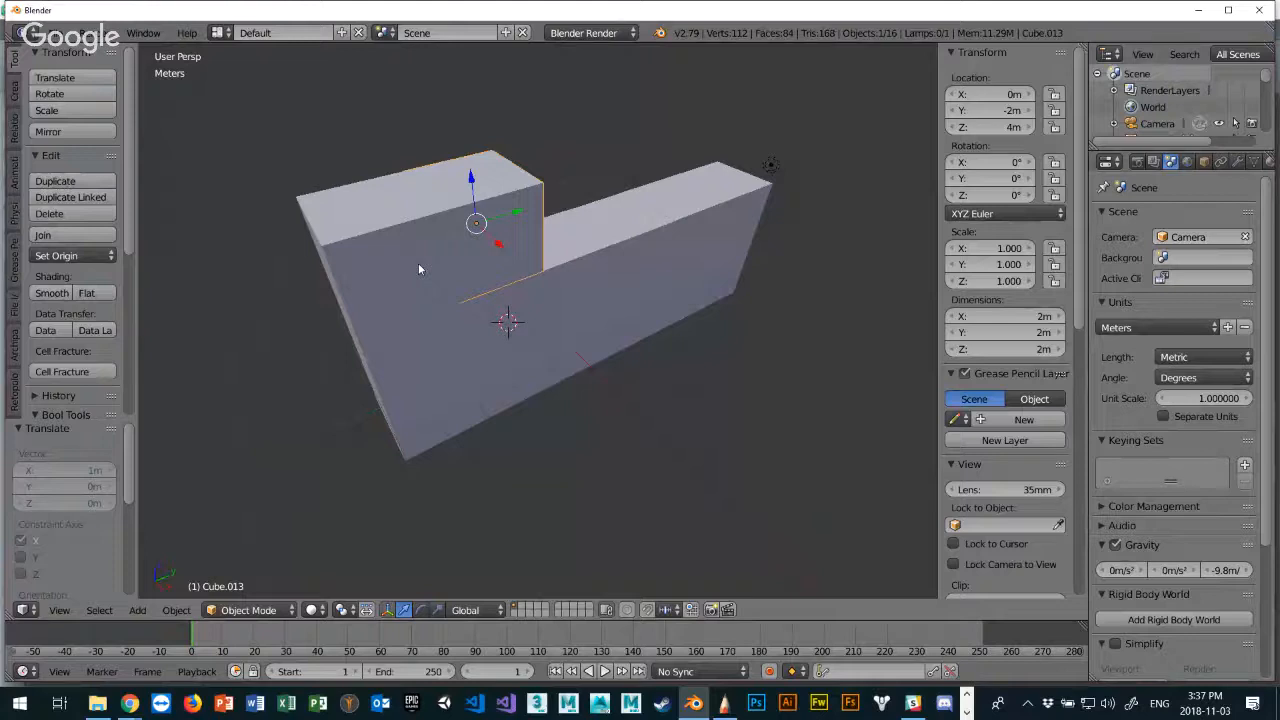
key("s")
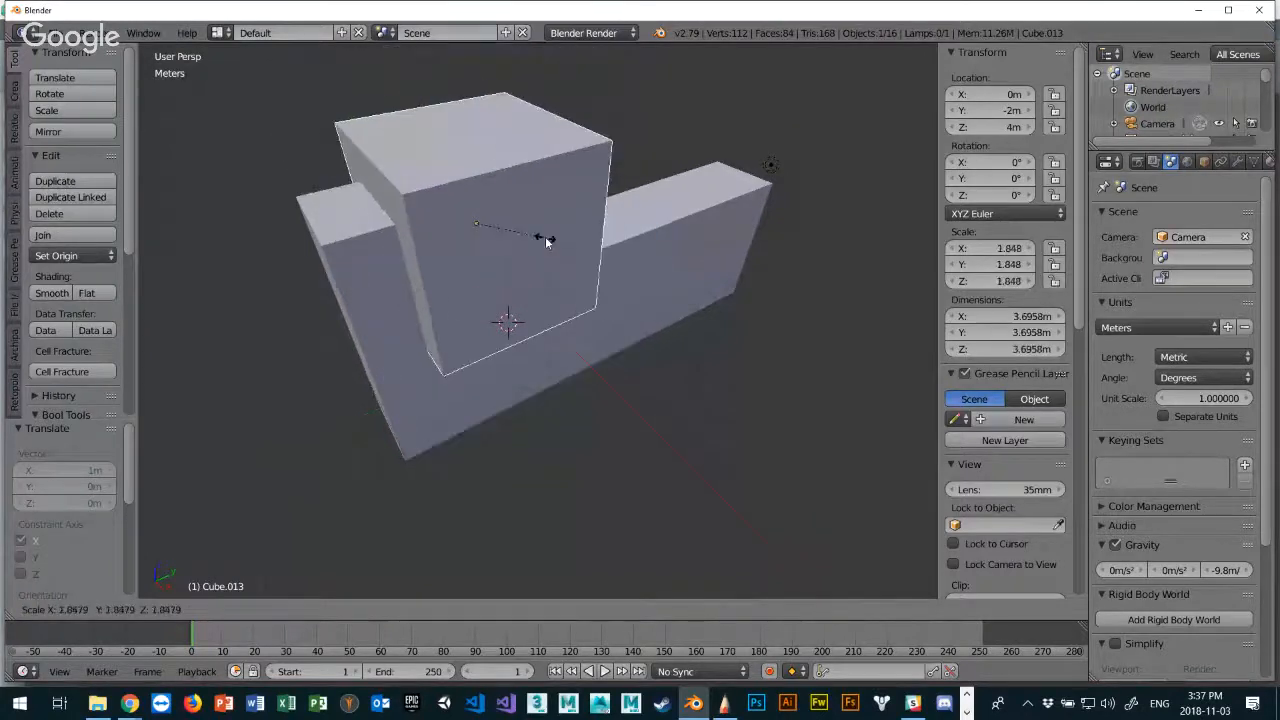
left_click(545, 236)
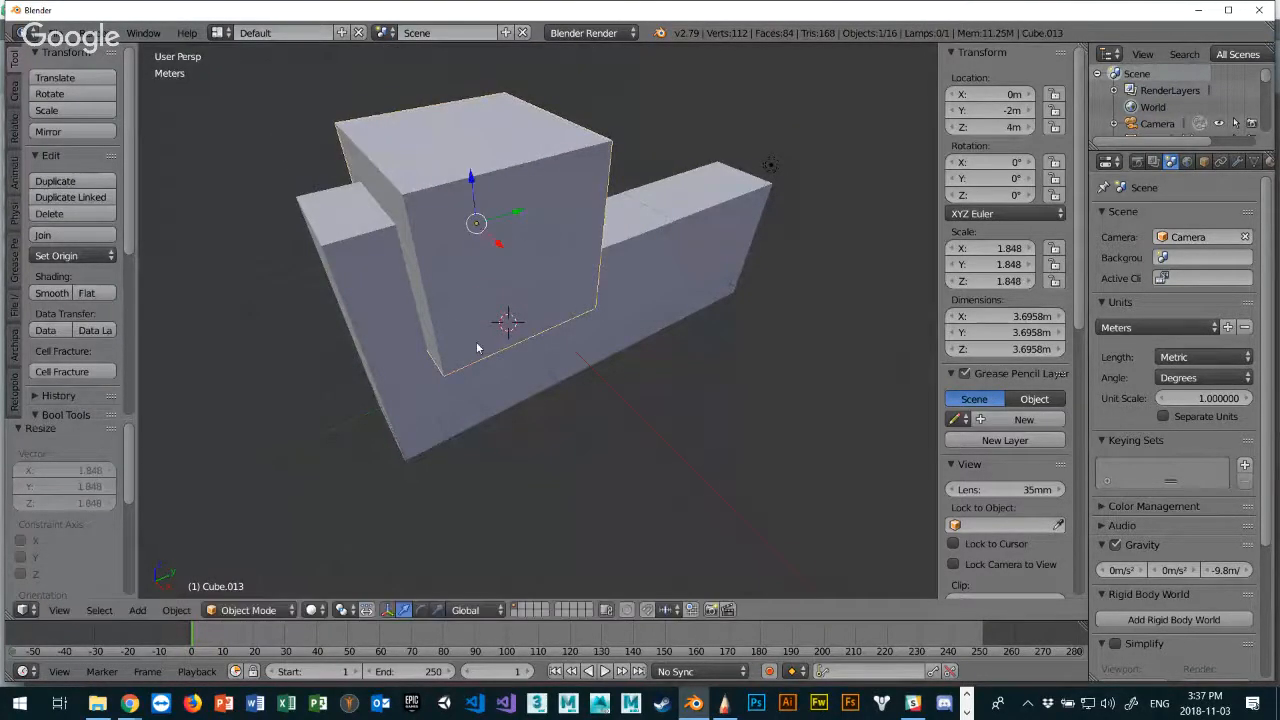
mouse_move(480, 349)
middle_mouse_down()
mouse_move(626, 294)
mouse_move(476, 326)
middle_mouse_up()
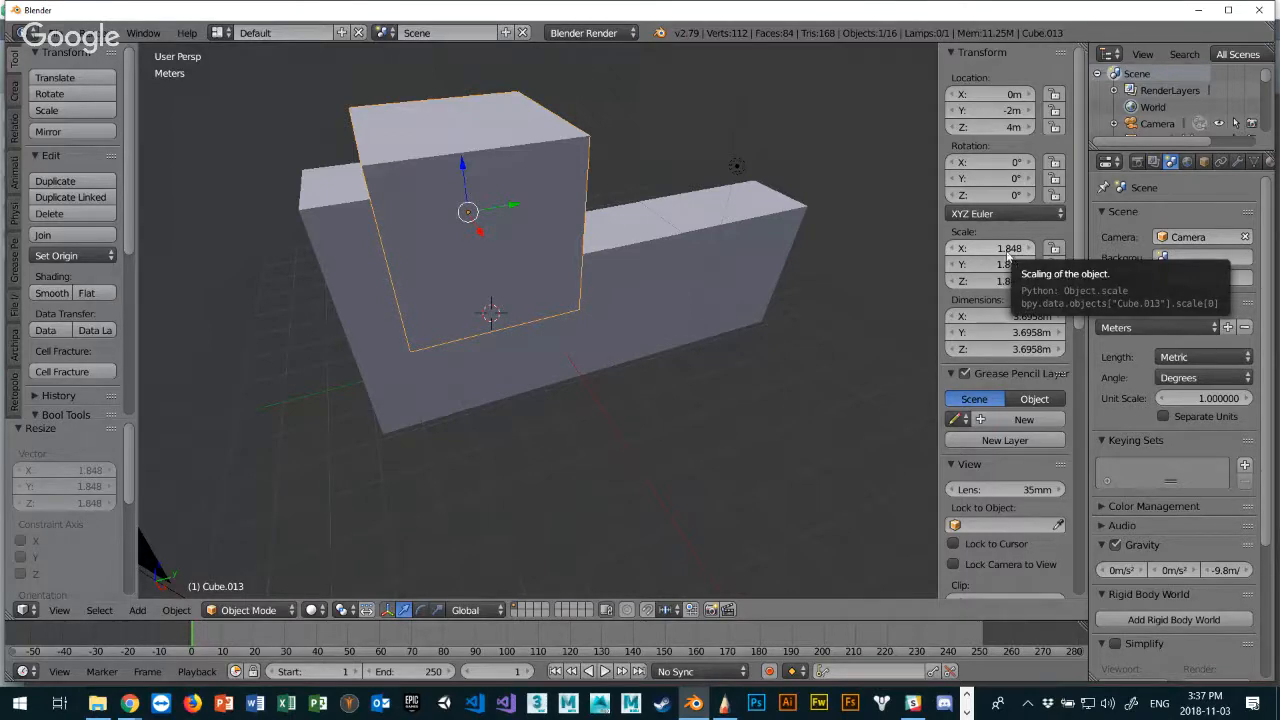
Lock the X, Y and Z scale of the enlarged top cube and unlock all three again.
left_click(1005, 248)
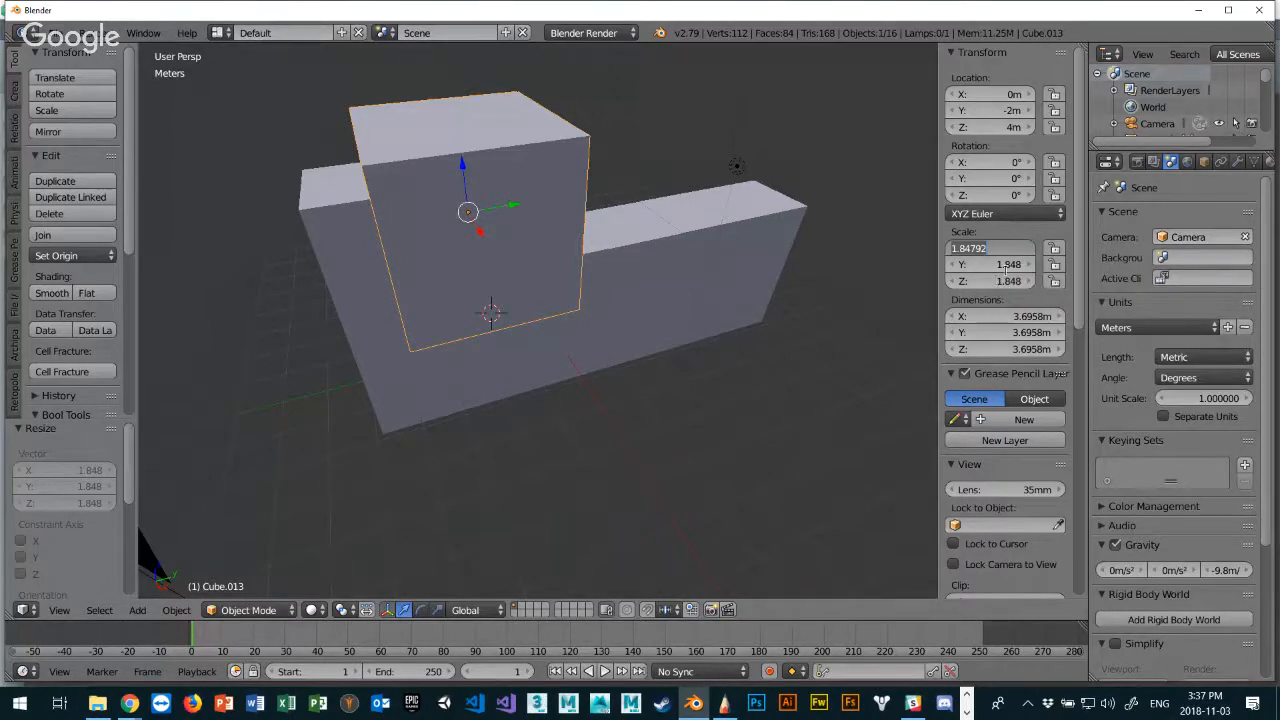
left_click(1057, 250)
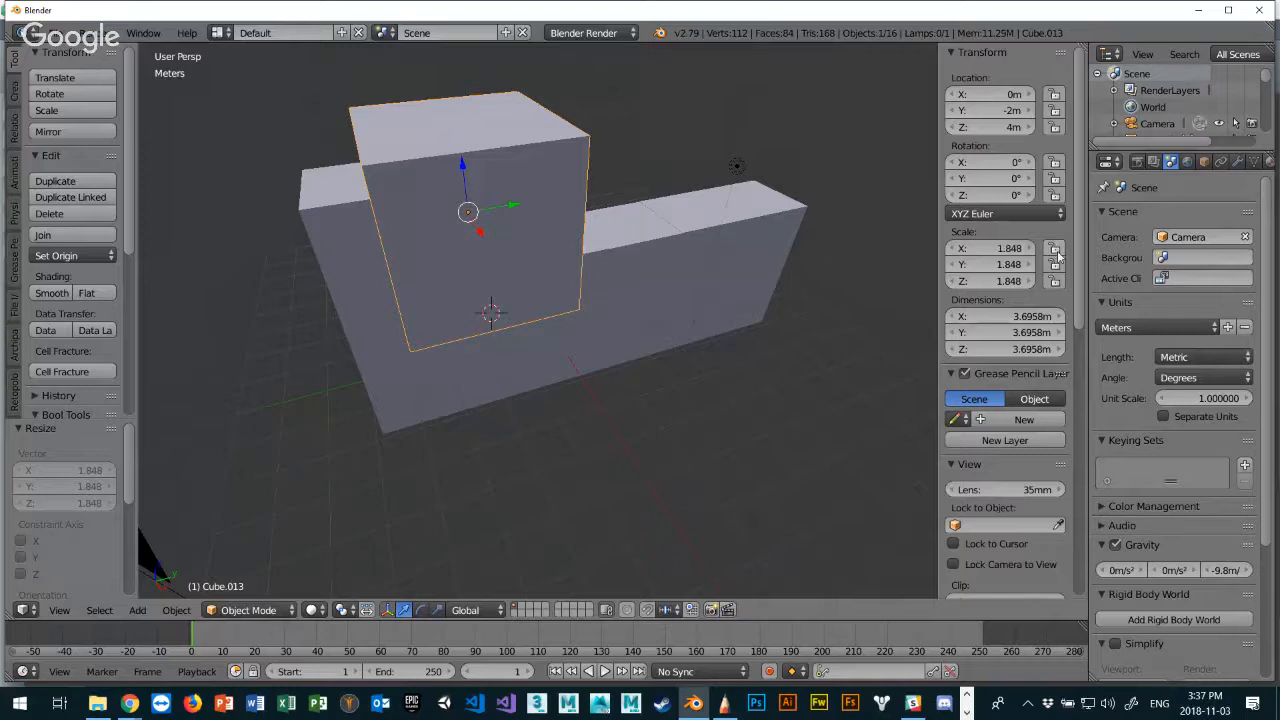
left_click(1055, 249)
left_click(1057, 267)
left_click(1057, 283)
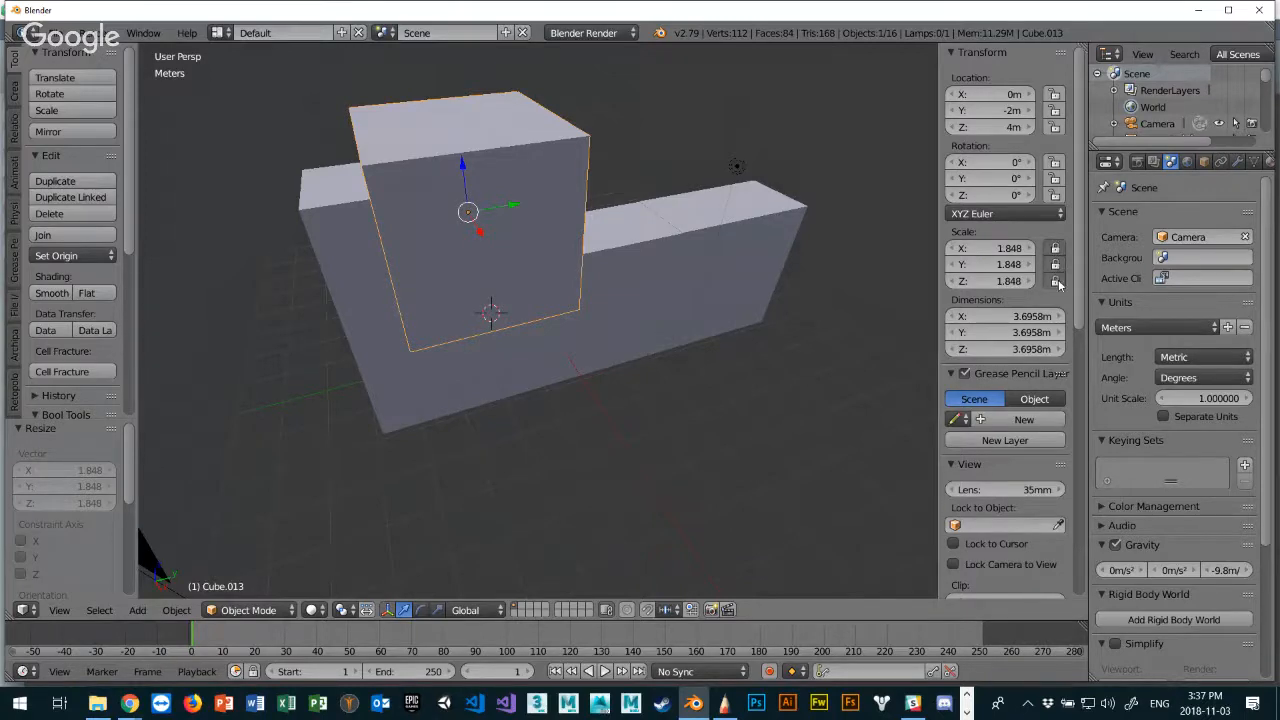
left_click(1058, 267)
left_click(1055, 282)
left_click(1055, 249)
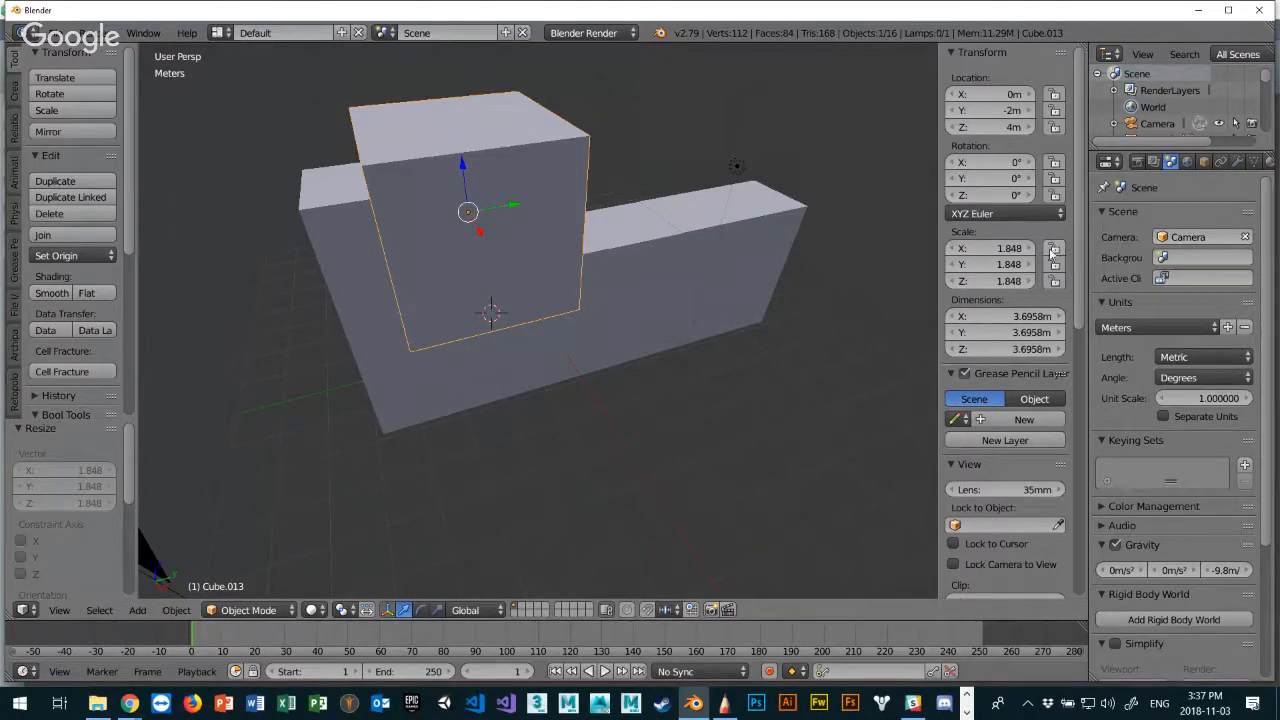
Set the X, Y and Z scale of the enlarged top cube to 2.
left_click(1028, 248)
type("2")
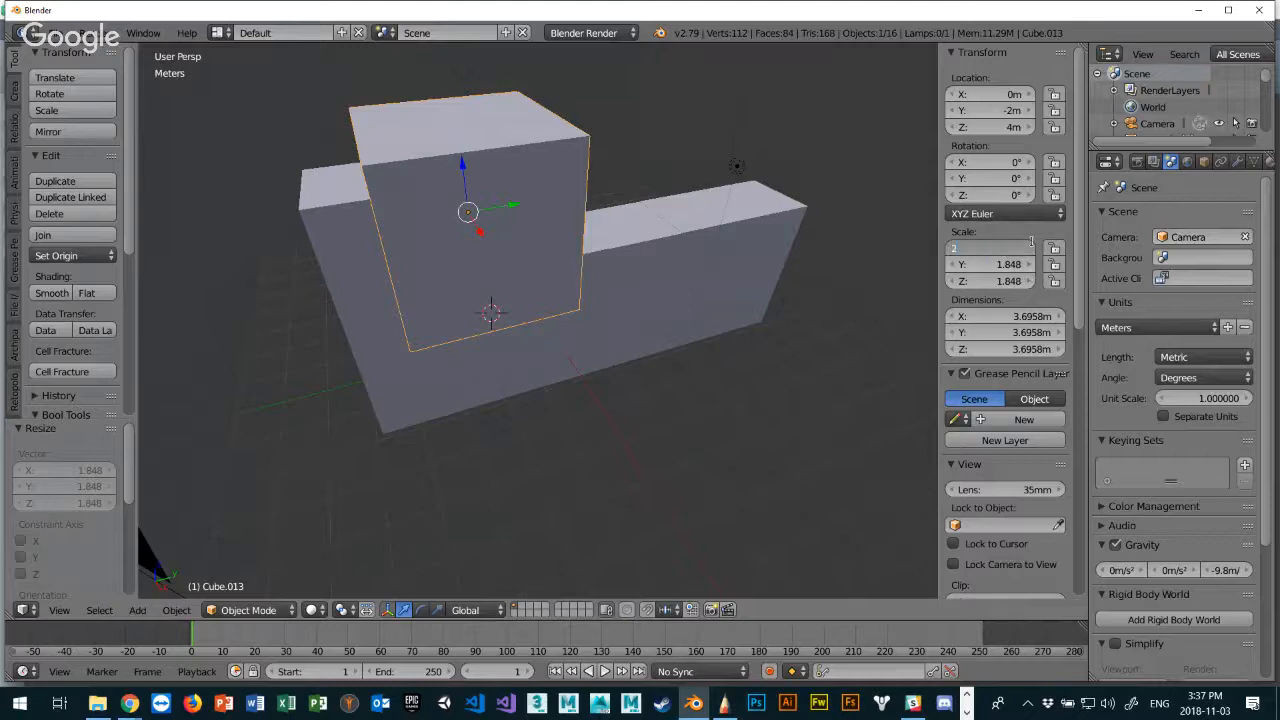
key("Return")
left_click(1007, 265)
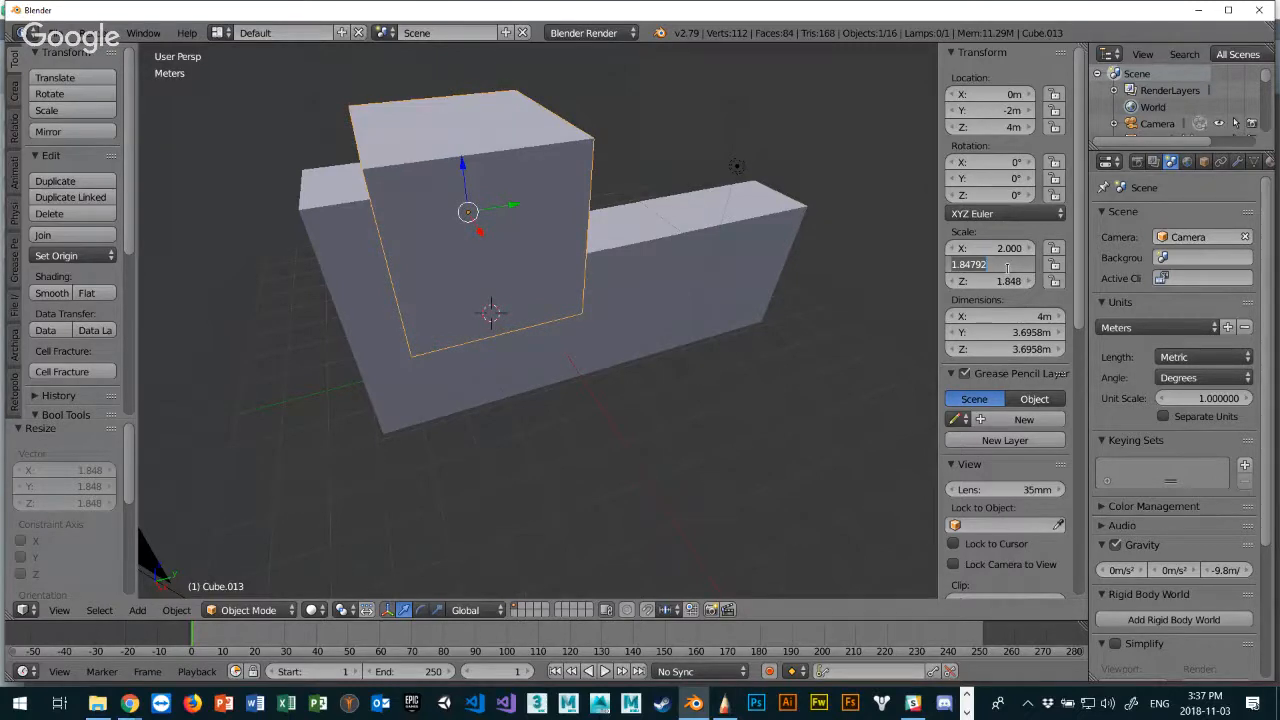
type("2")
key("Return")
left_click(1004, 282)
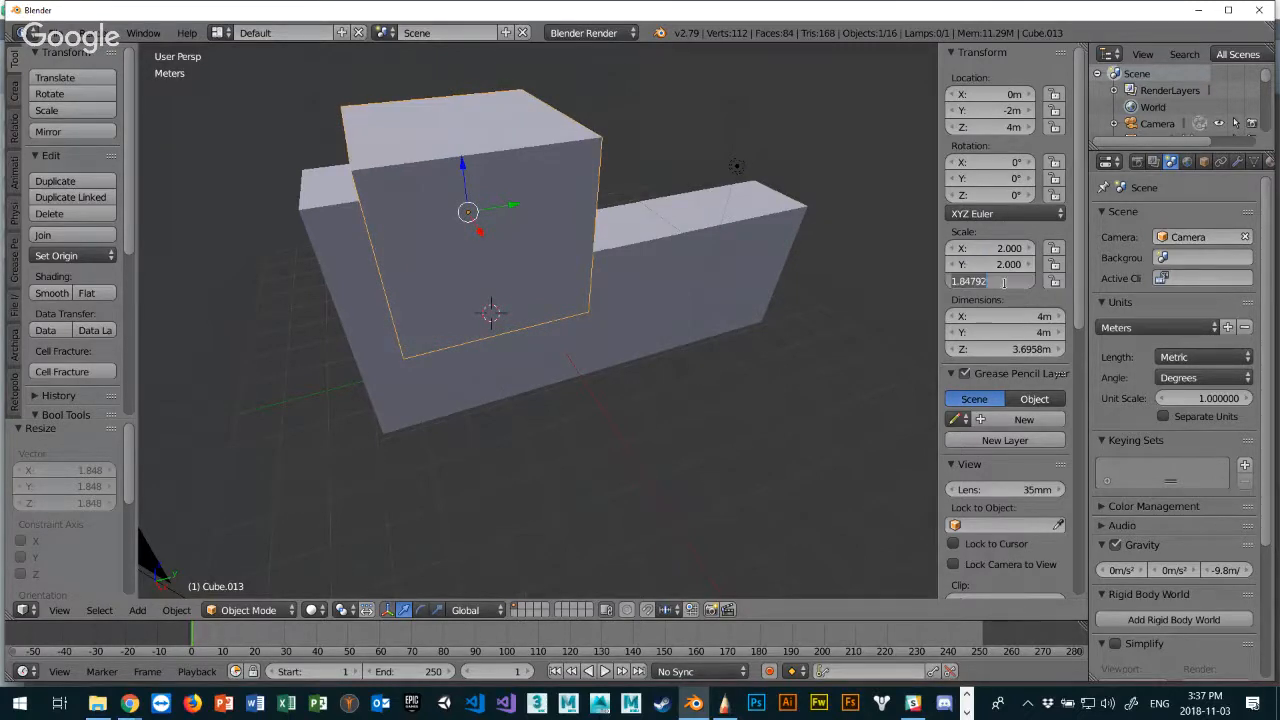
type("2")
key("Return")
Set the X, Y and Z scale of the enlarged top cube to 1.5.
left_click(1010, 249)
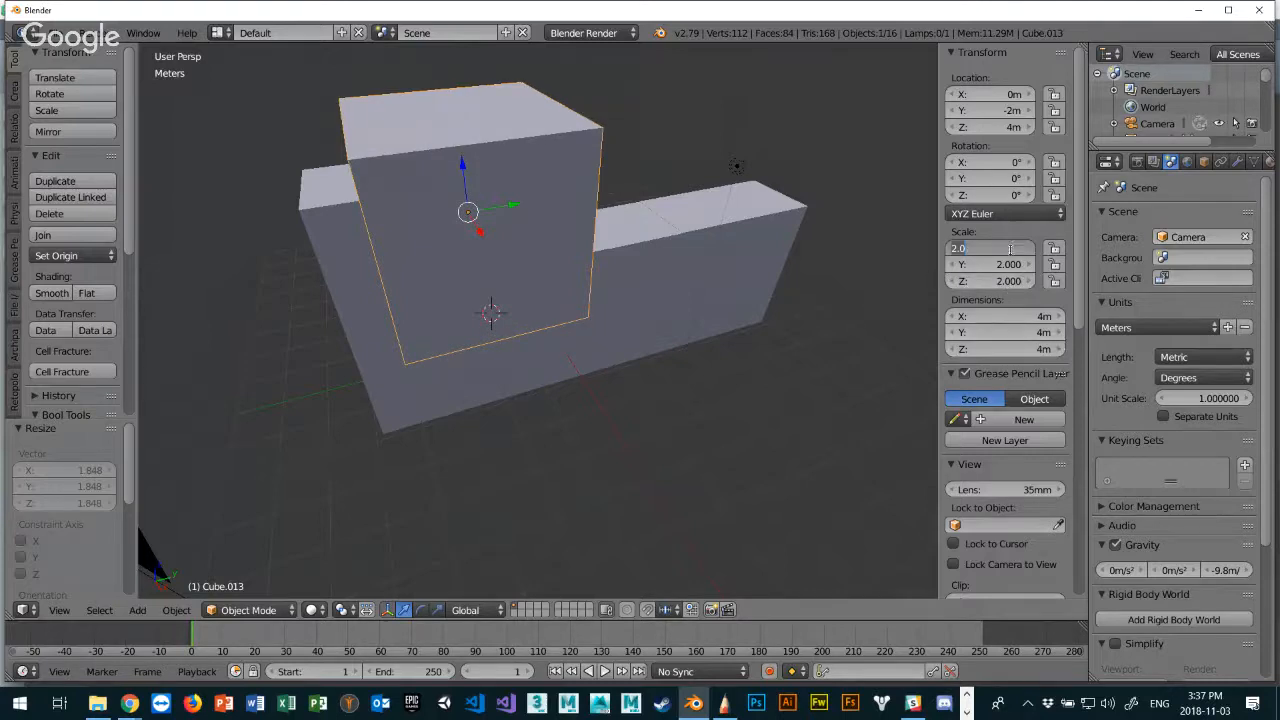
type("1.5")
key("Return")
left_click(1005, 264)
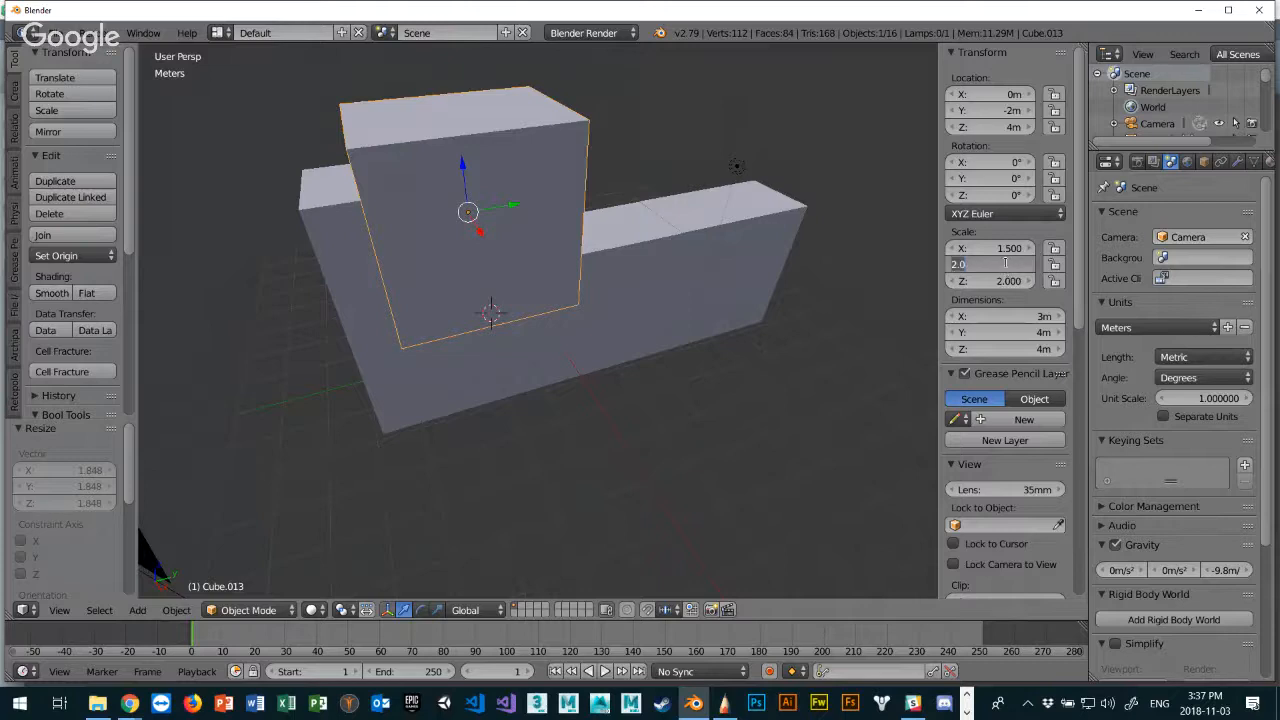
type("1.5")
key("Return")
left_click(1006, 281)
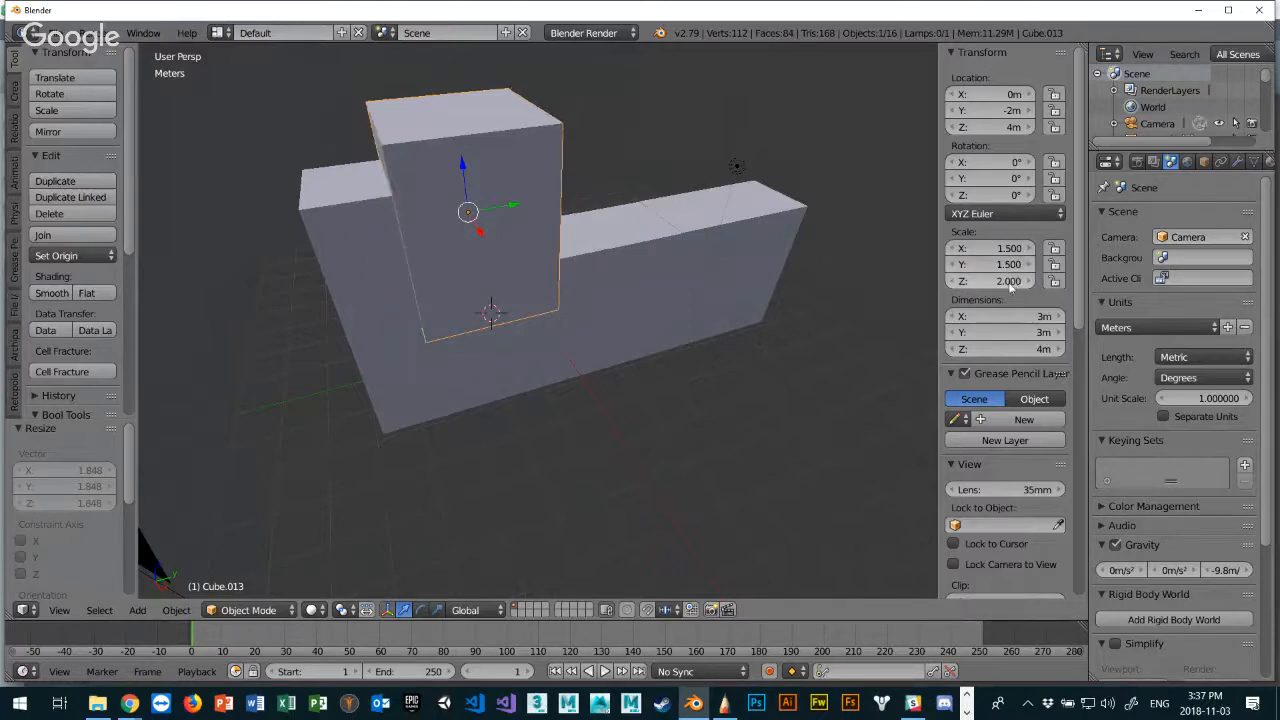
type("1.5")
key("Return")
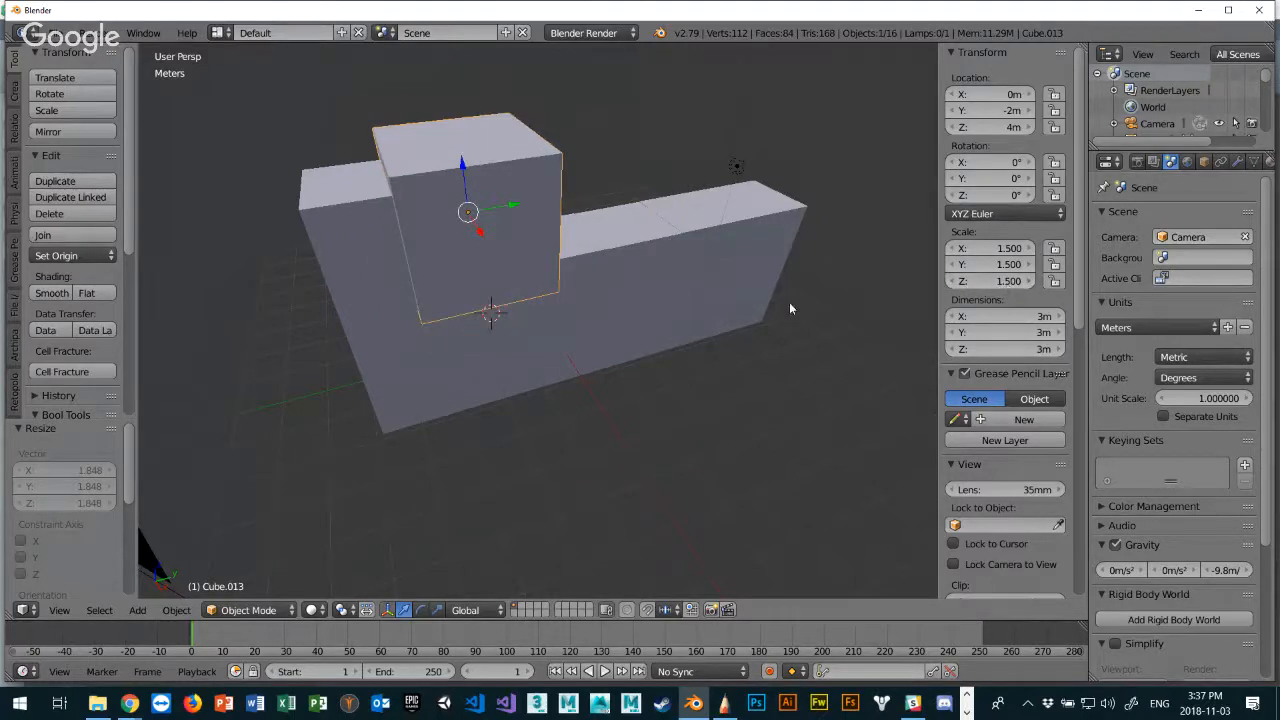
Scale the second-layer cube at the far end of the wall's low section by 2 along the global X axis.
middle_click_drag(533, 241, 896, 267)
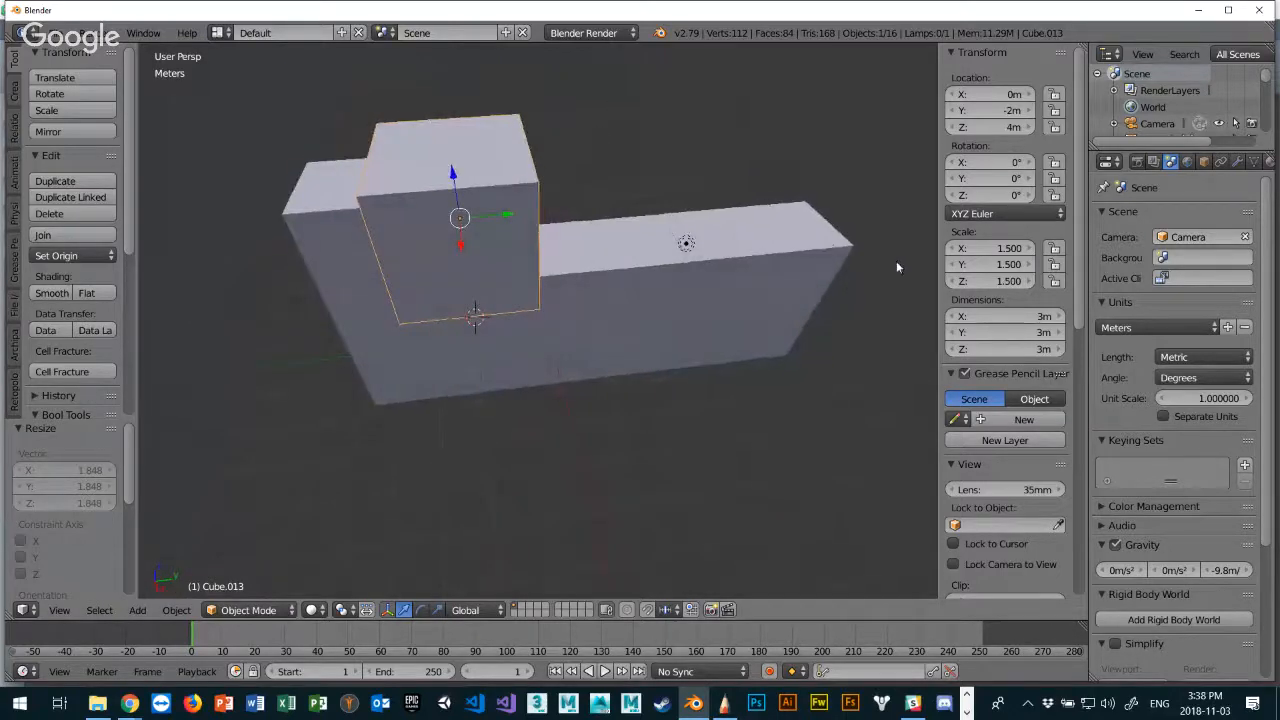
right_click(822, 227)
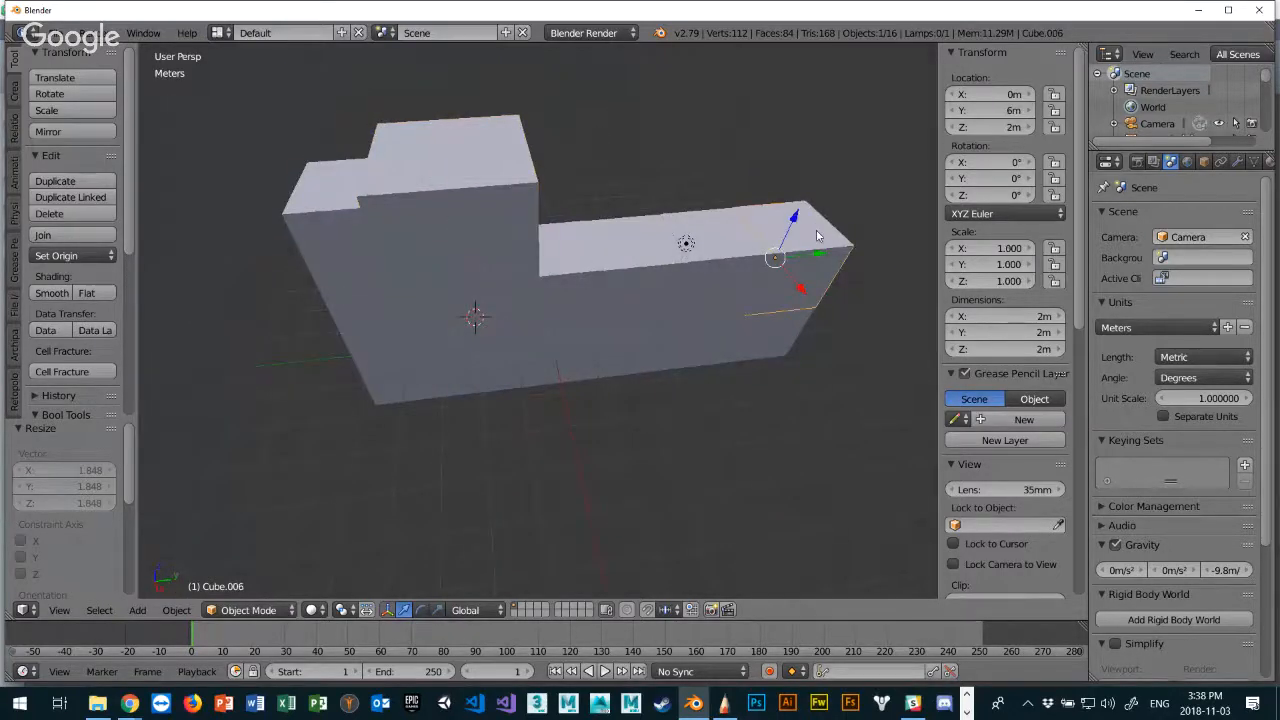
key("s")
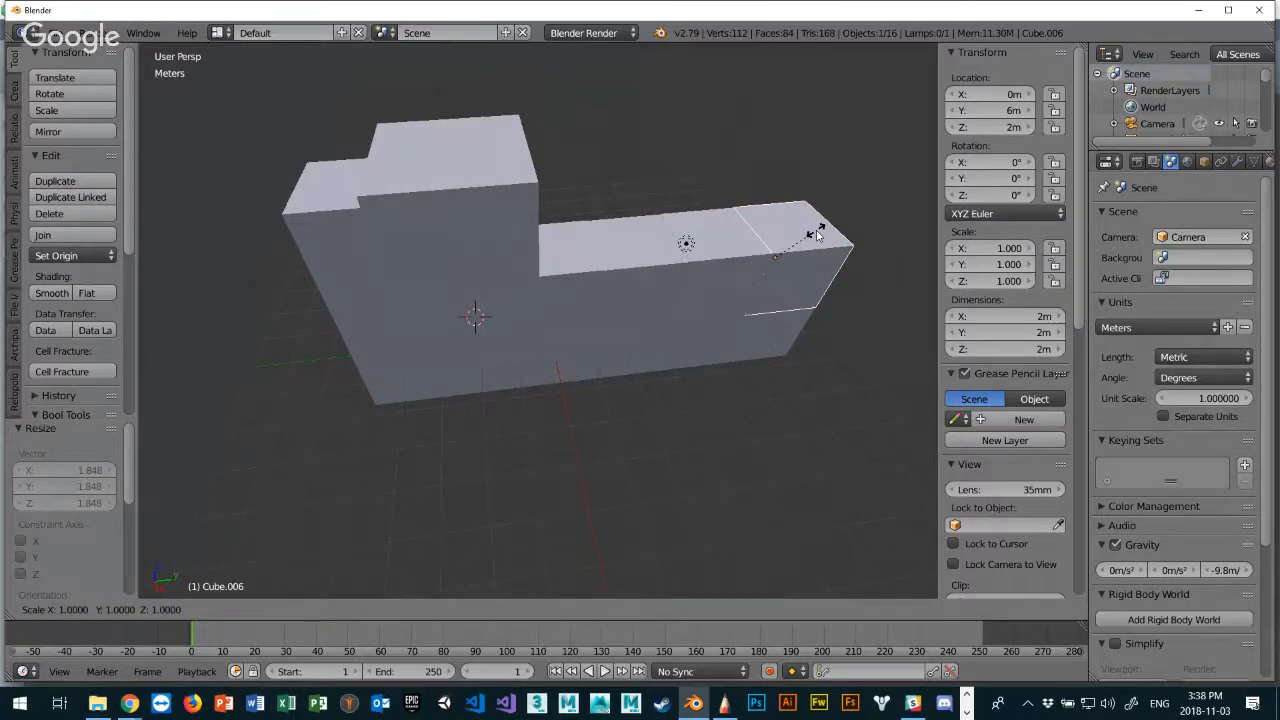
key("x")
type("2")
key("Return")
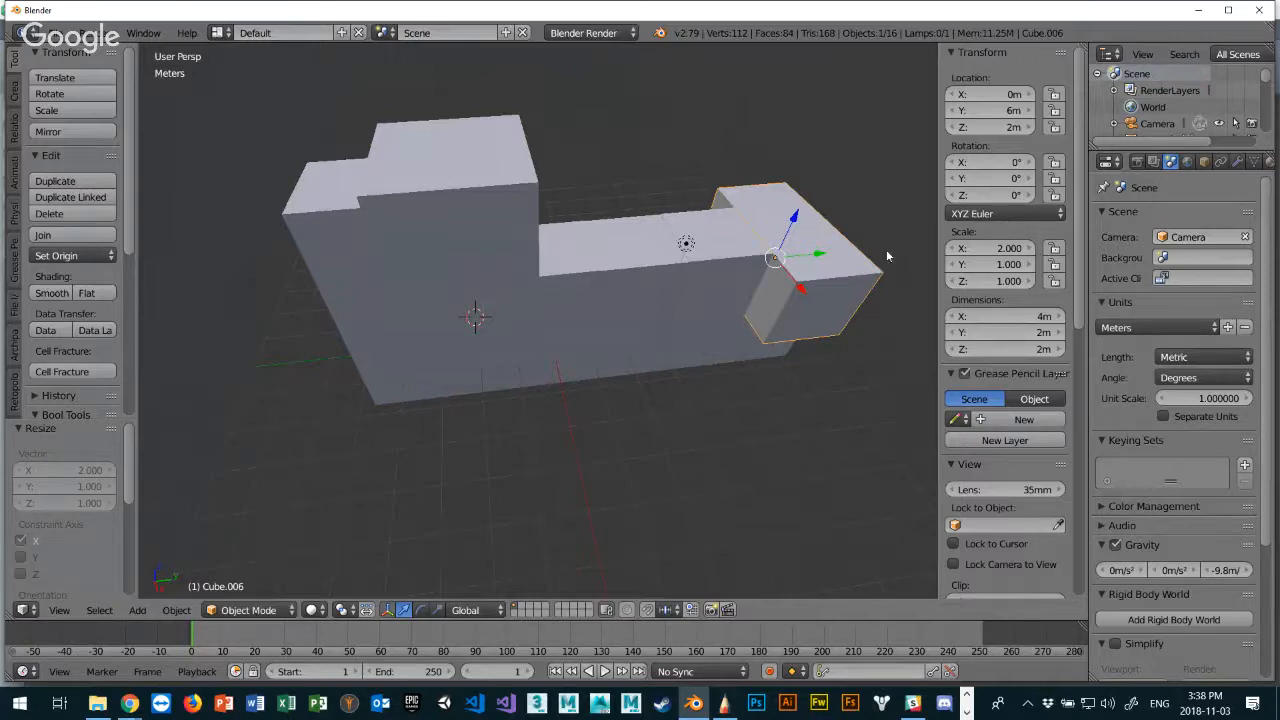
Scale the second-layer cube at Y 2 m in the low section by 3 along the global Z axis, trying the X axis first.
right_click(643, 258)
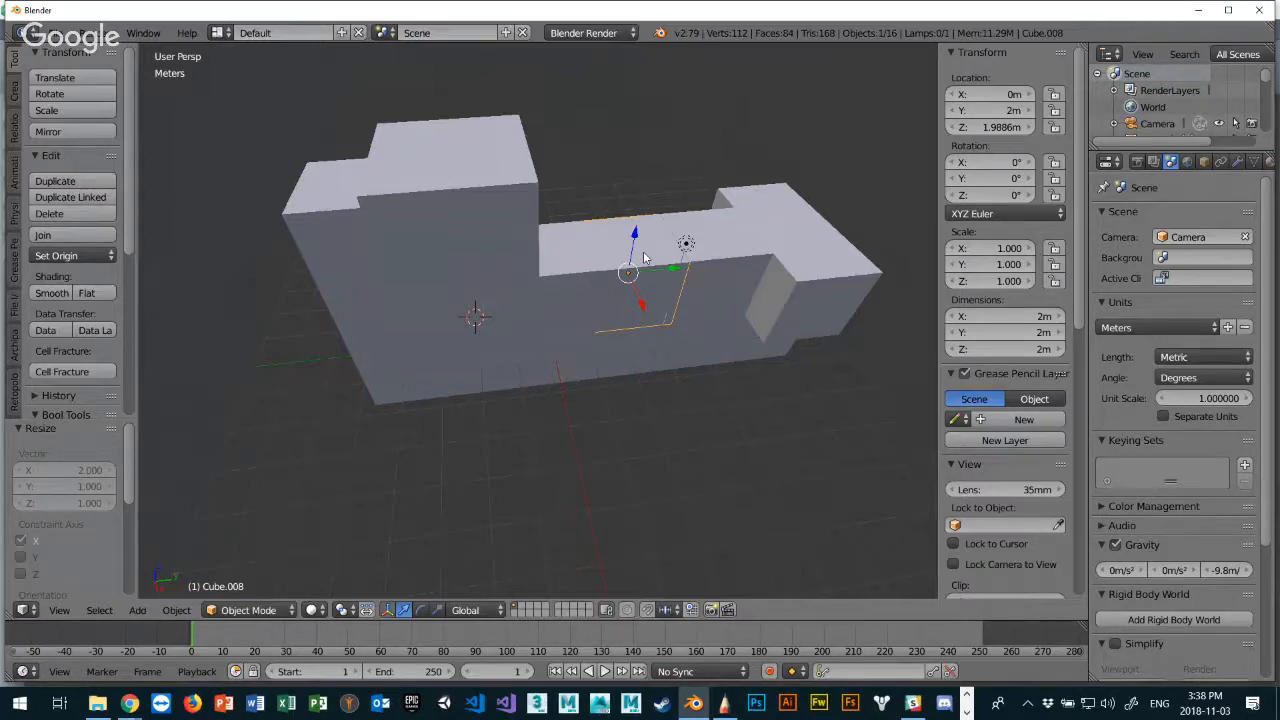
key("s")
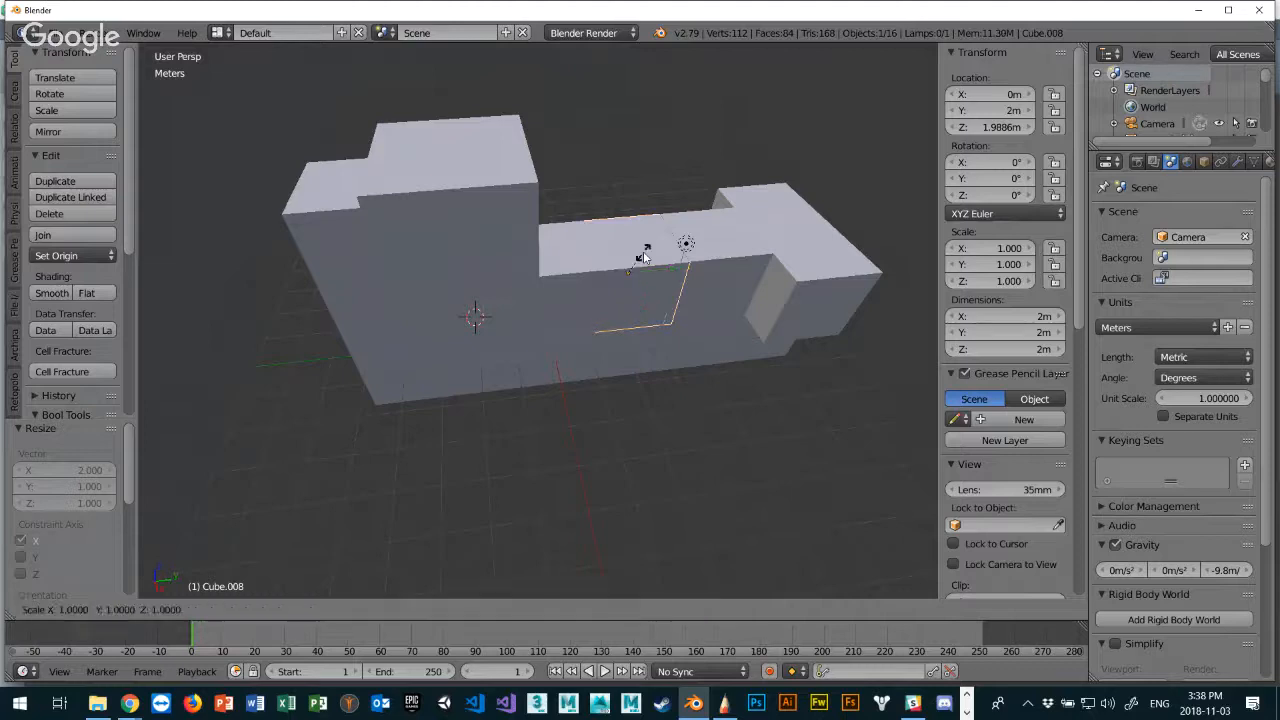
type("z")
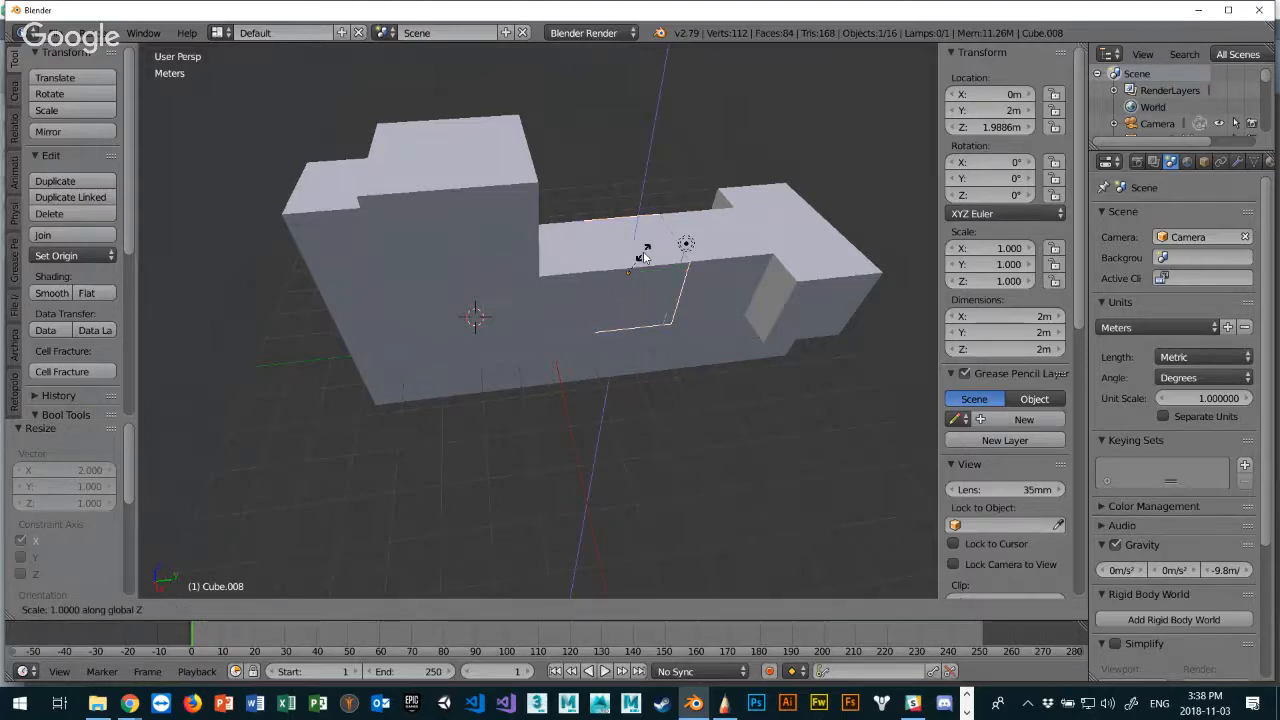
type("3")
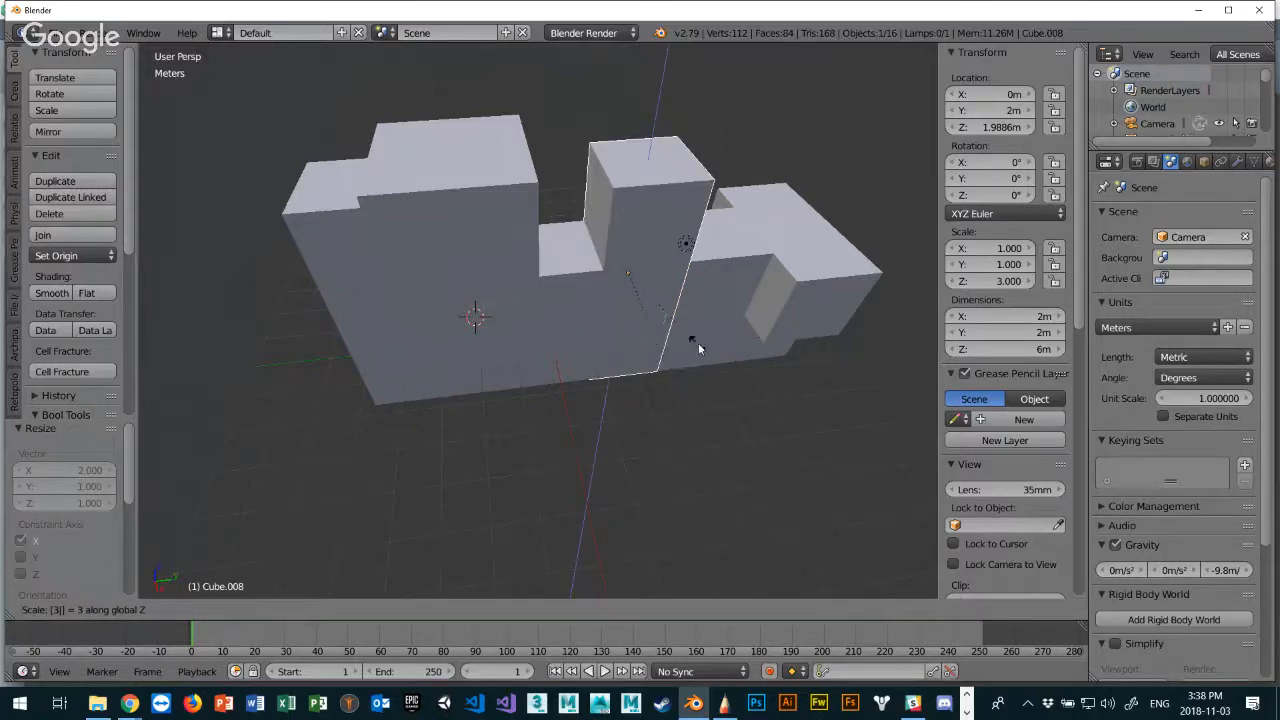
type("x")
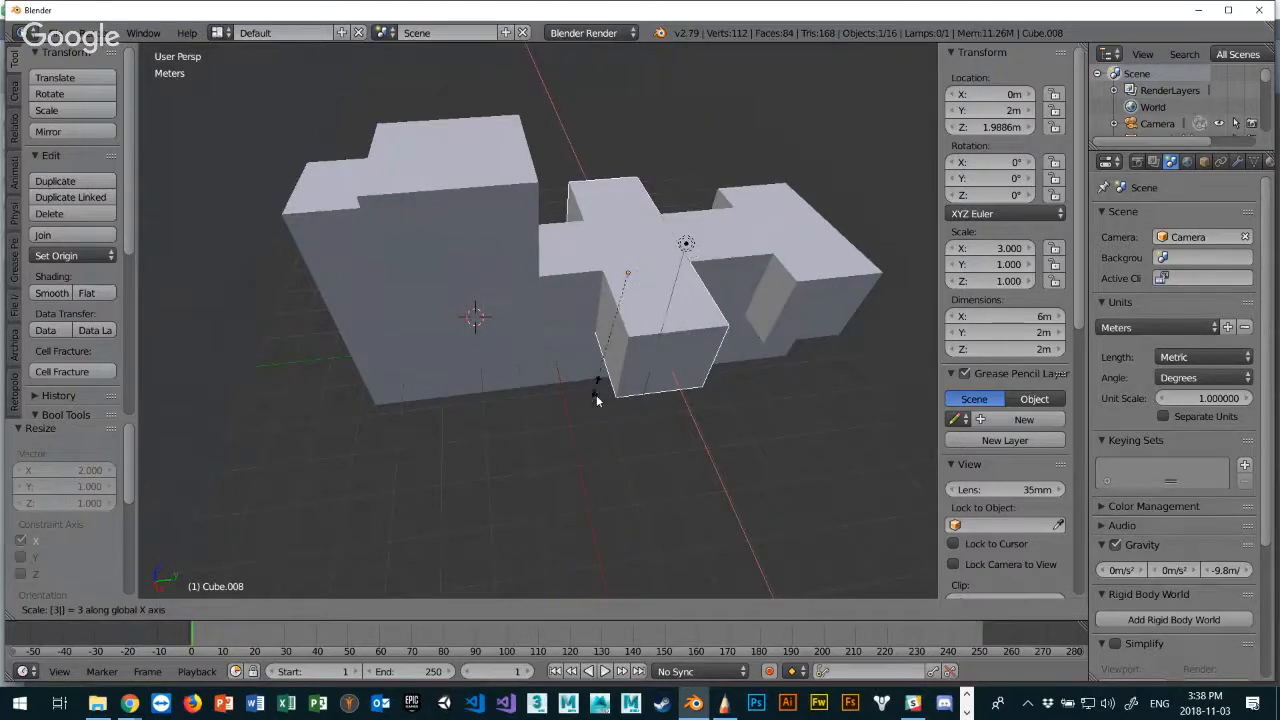
key("Escape")
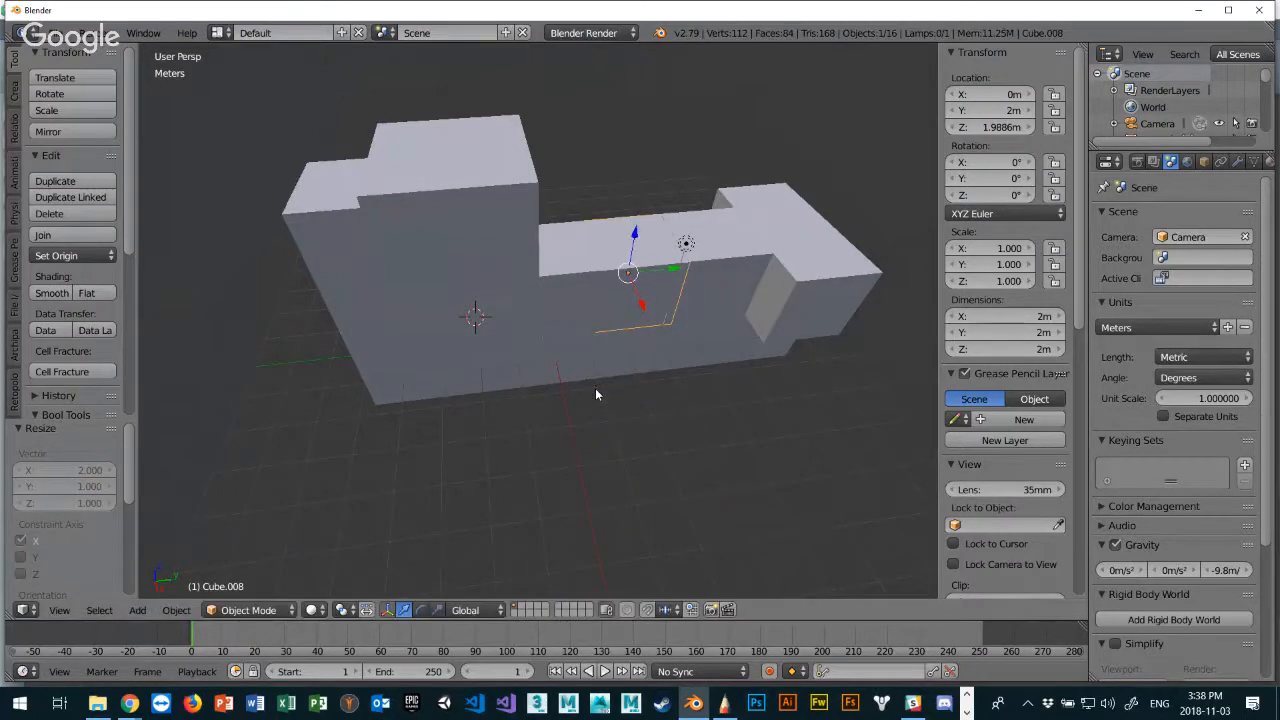
key("s")
key("z")
key("3")
key("Return")
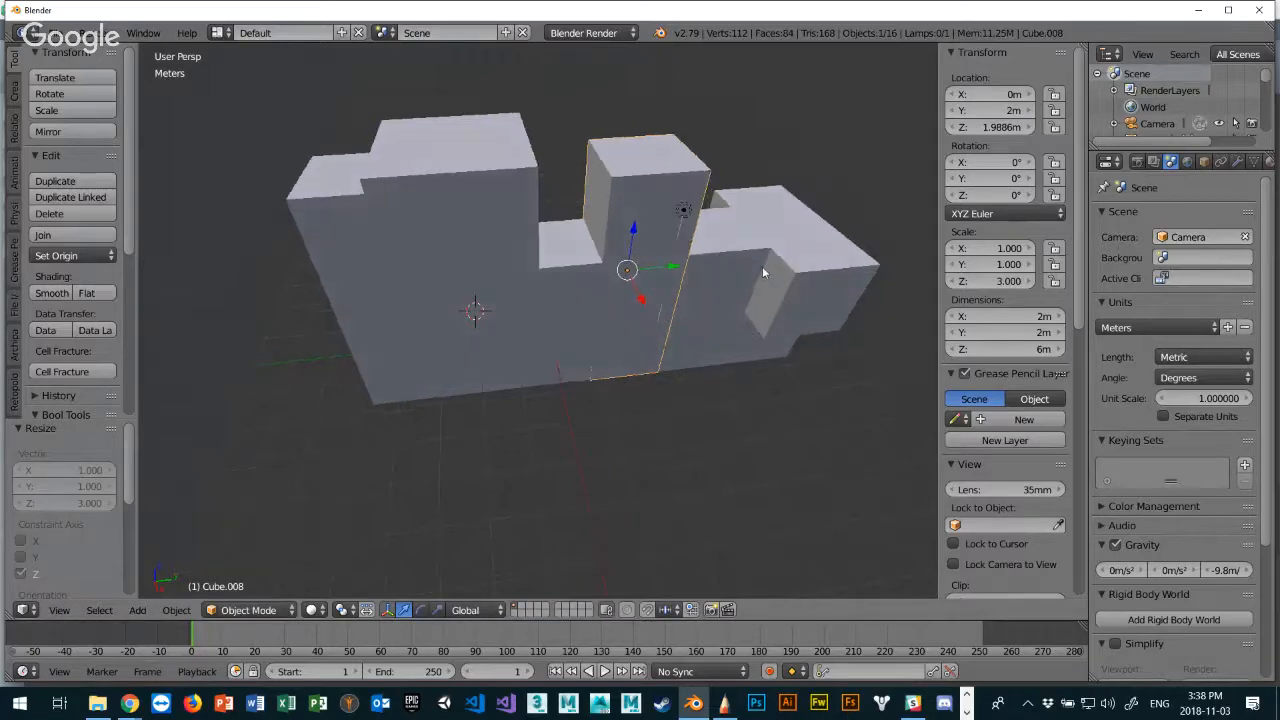
Select the enlarged top cube and rotate it constrained to the global Y axis, trying free rotation and the X and Z axes first.
mouse_move(762, 266)
middle_mouse_down()
mouse_move(749, 217)
mouse_move(732, 208)
mouse_move(767, 270)
mouse_move(689, 286)
mouse_move(486, 277)
mouse_move(666, 271)
mouse_move(774, 238)
mouse_move(723, 217)
mouse_move(732, 258)
mouse_move(756, 266)
middle_mouse_up()
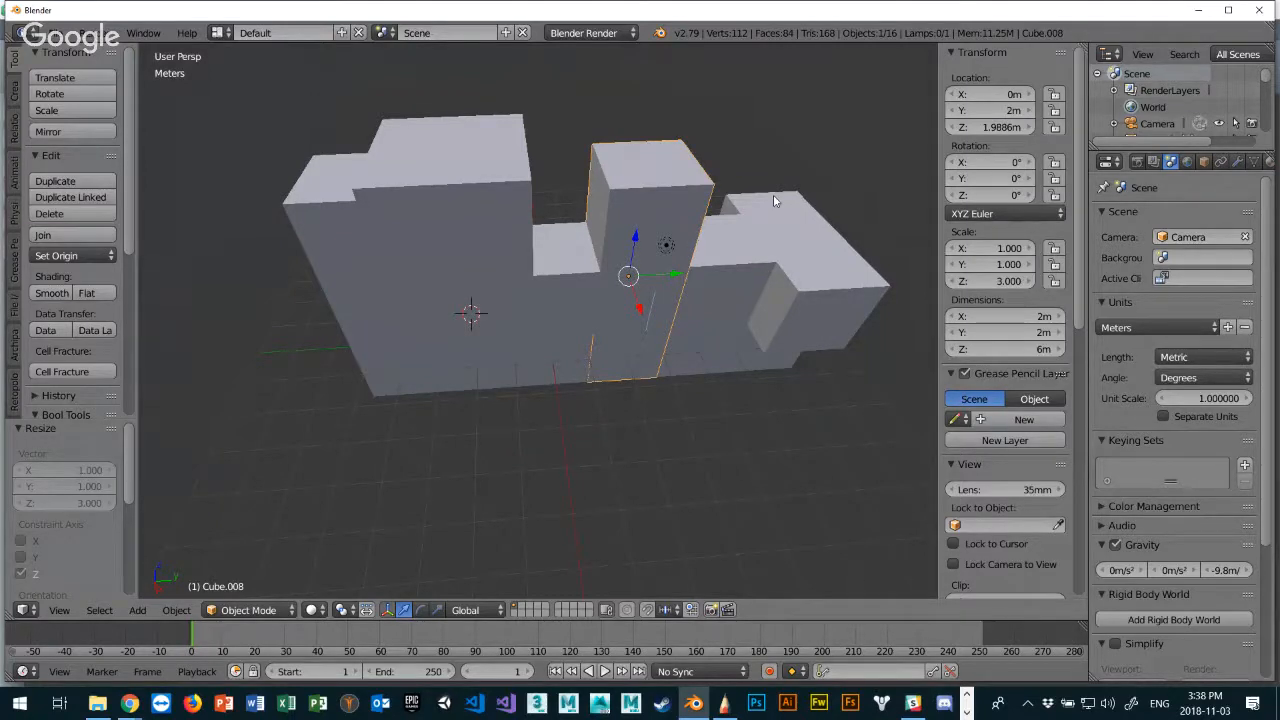
middle_click_drag(593, 194, 642, 205)
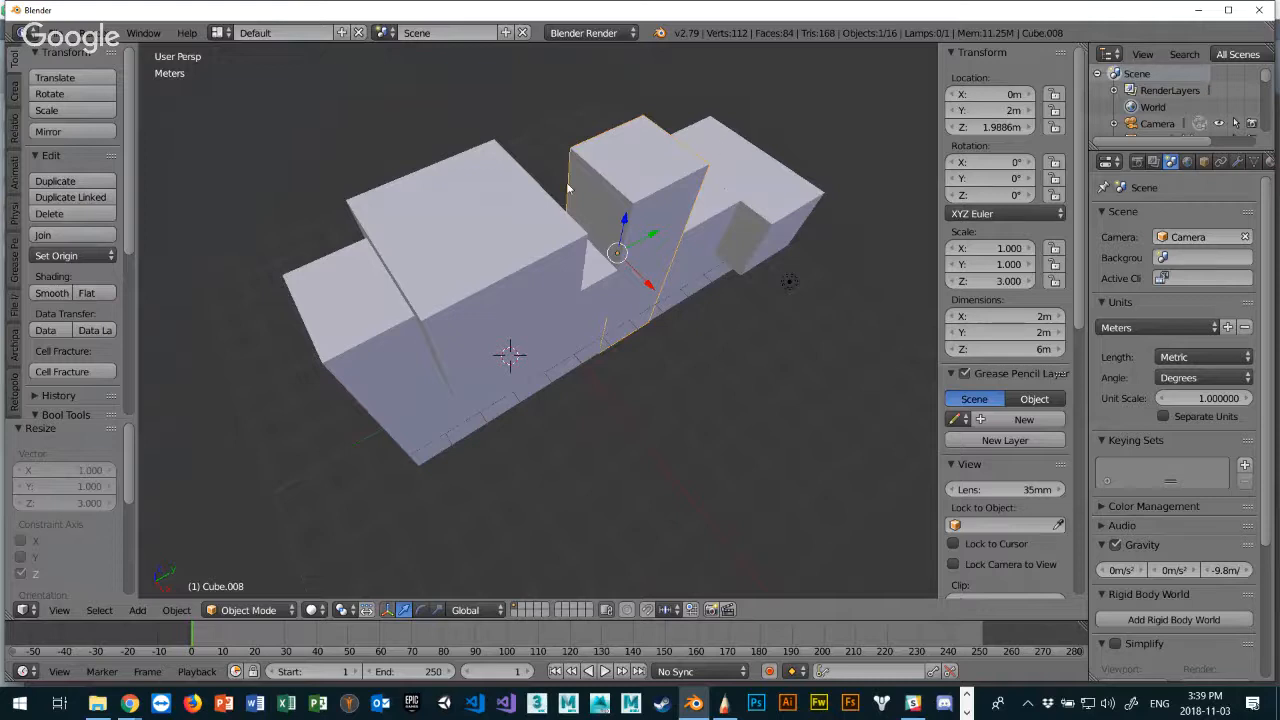
middle_click_drag(571, 188, 551, 131)
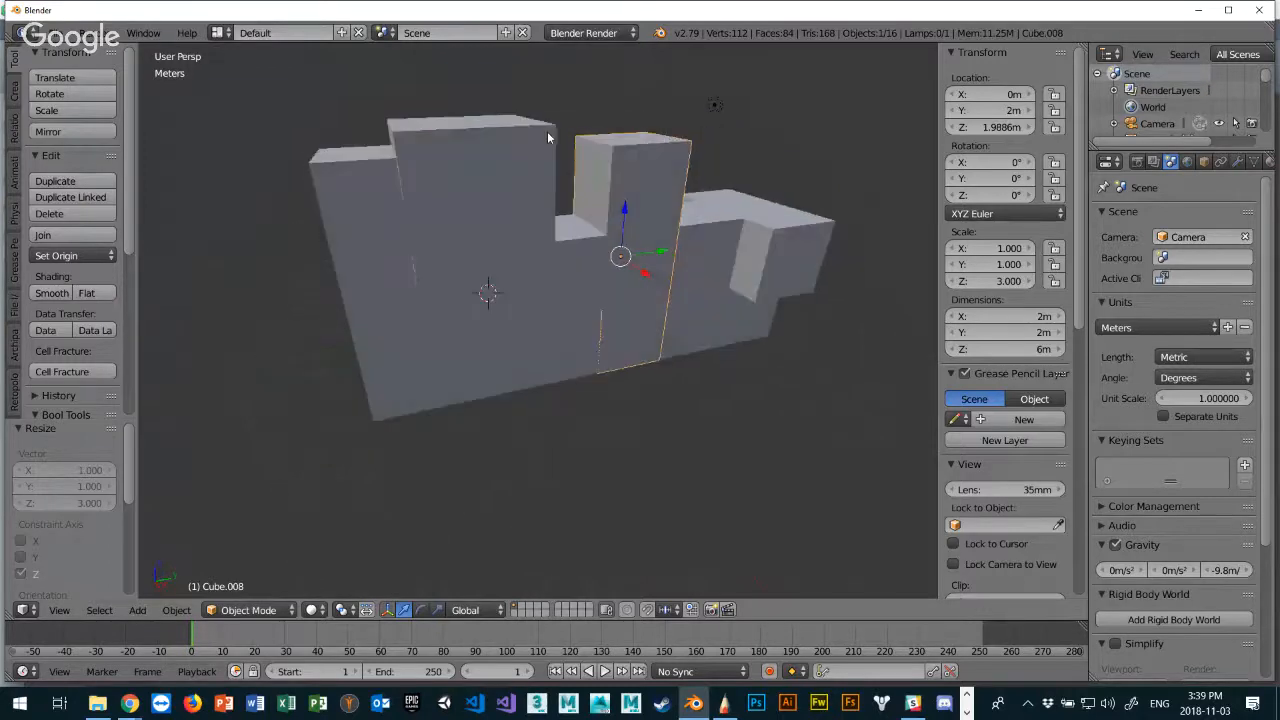
right_click(477, 188)
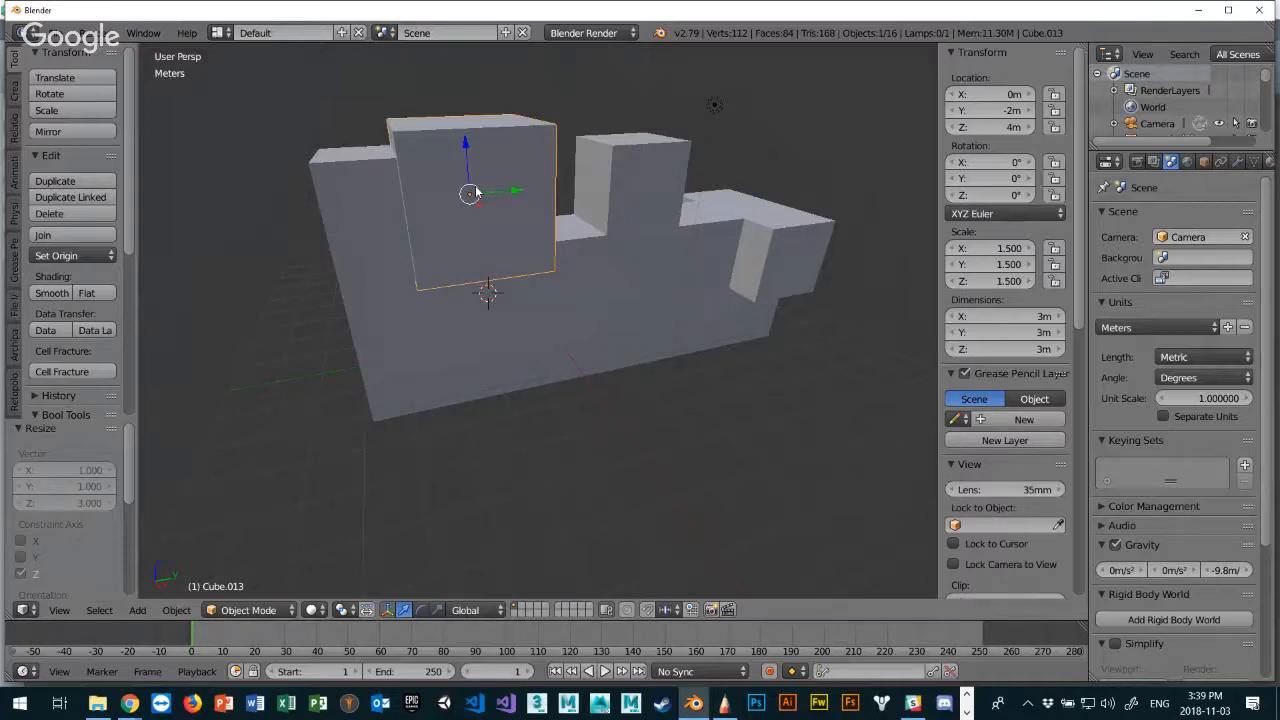
key("r")
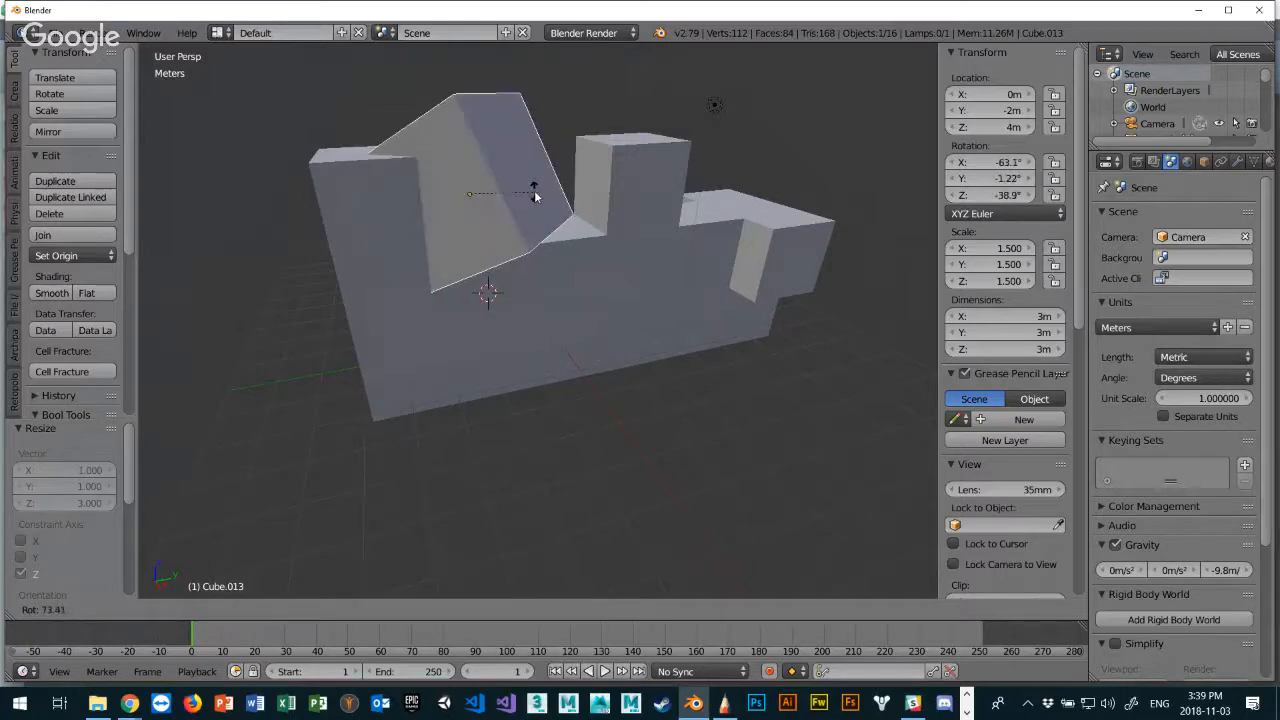
key("x")
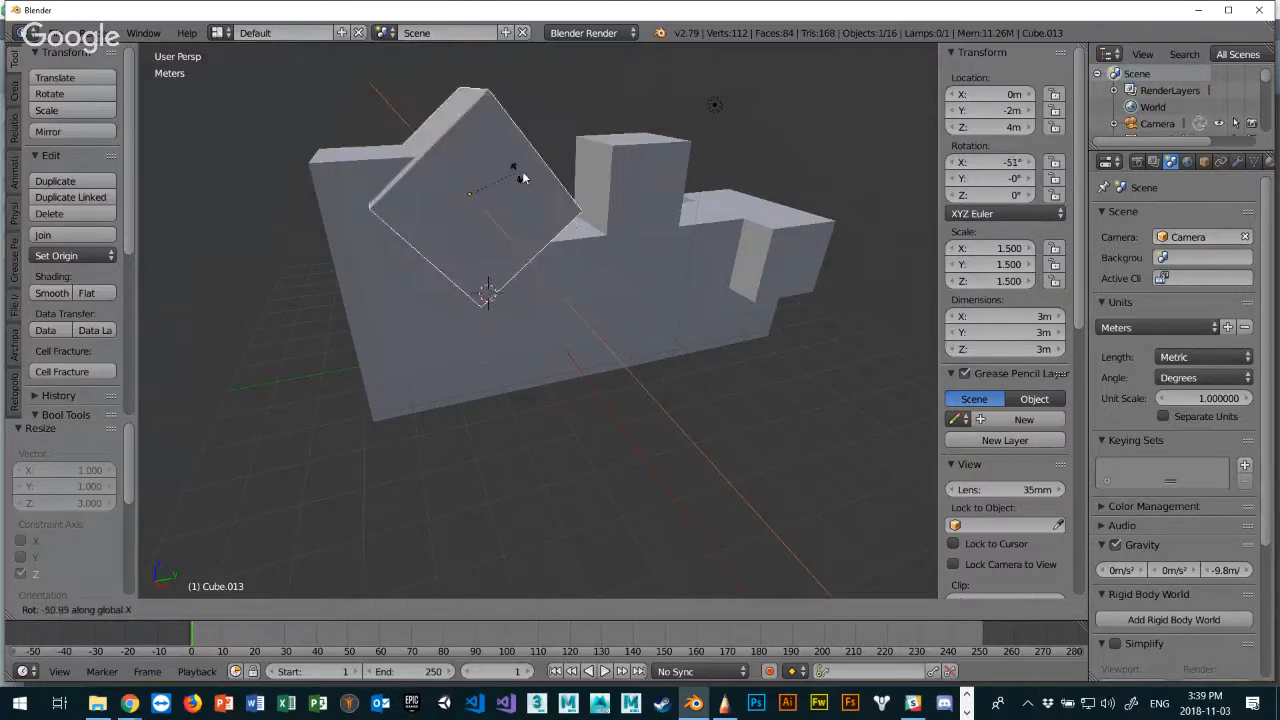
key("z")
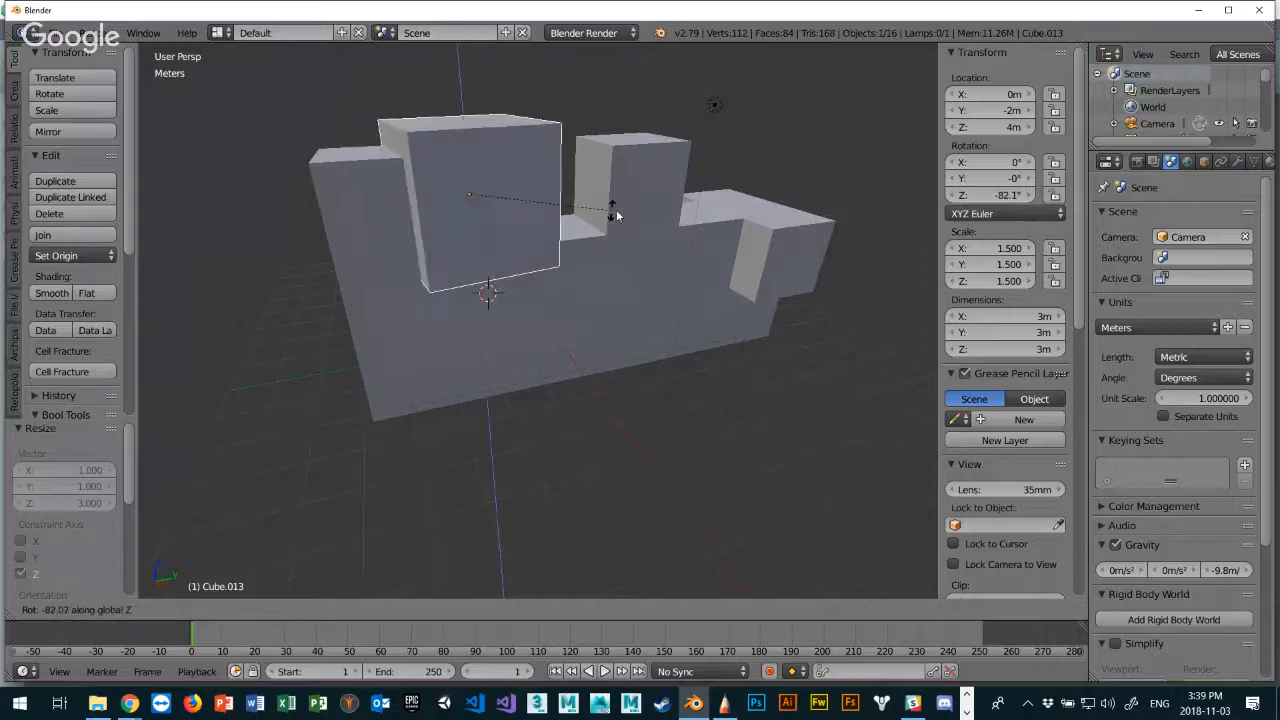
key("y")
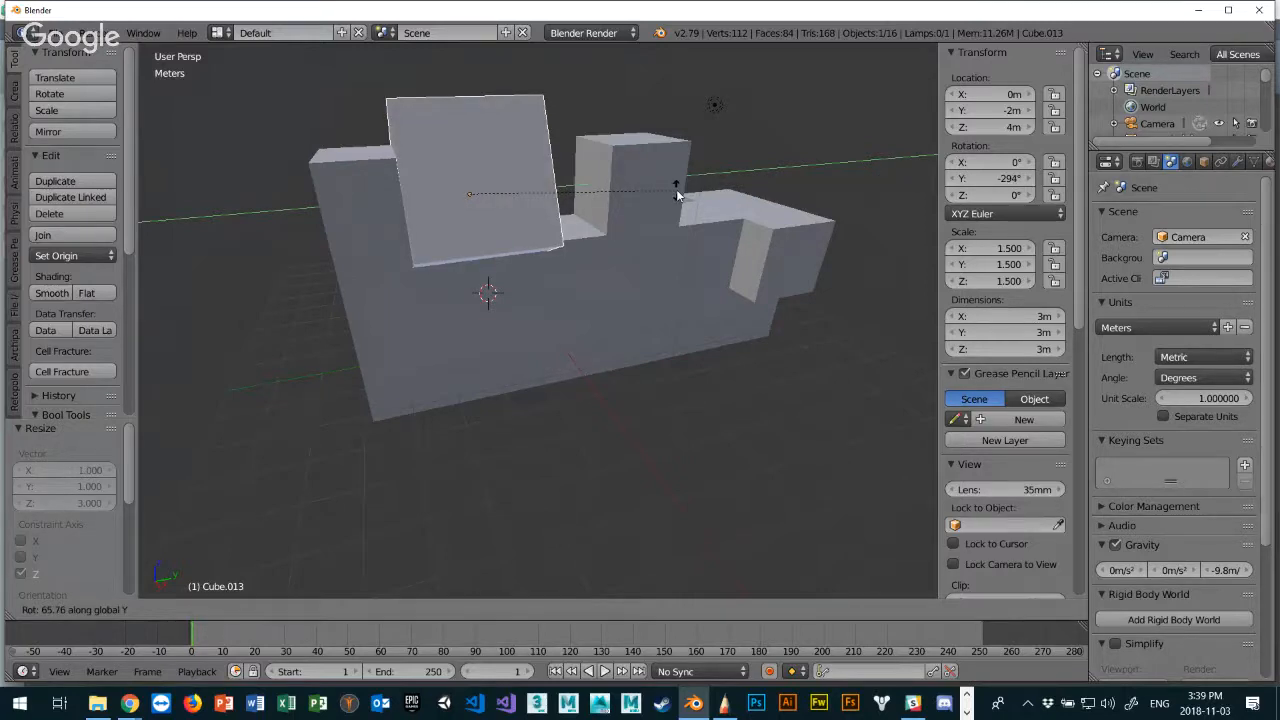
Try a 90° rotation about global Y with alternating sign, clear the entered angle and finish the rotation freehand at about 55.5°.
type("-90")
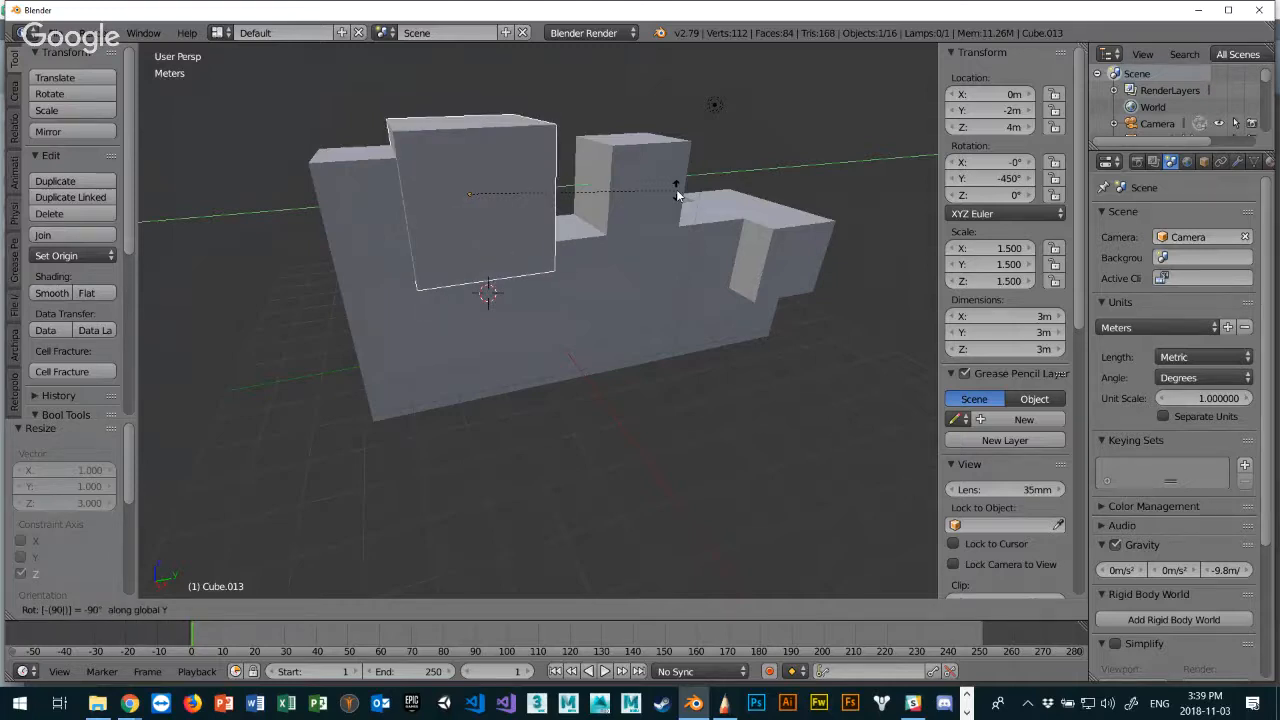
key("minus")
key("minus")
key("minus")
key("minus")
key("minus")
key("BackSpace")
key("BackSpace")
key("BackSpace")
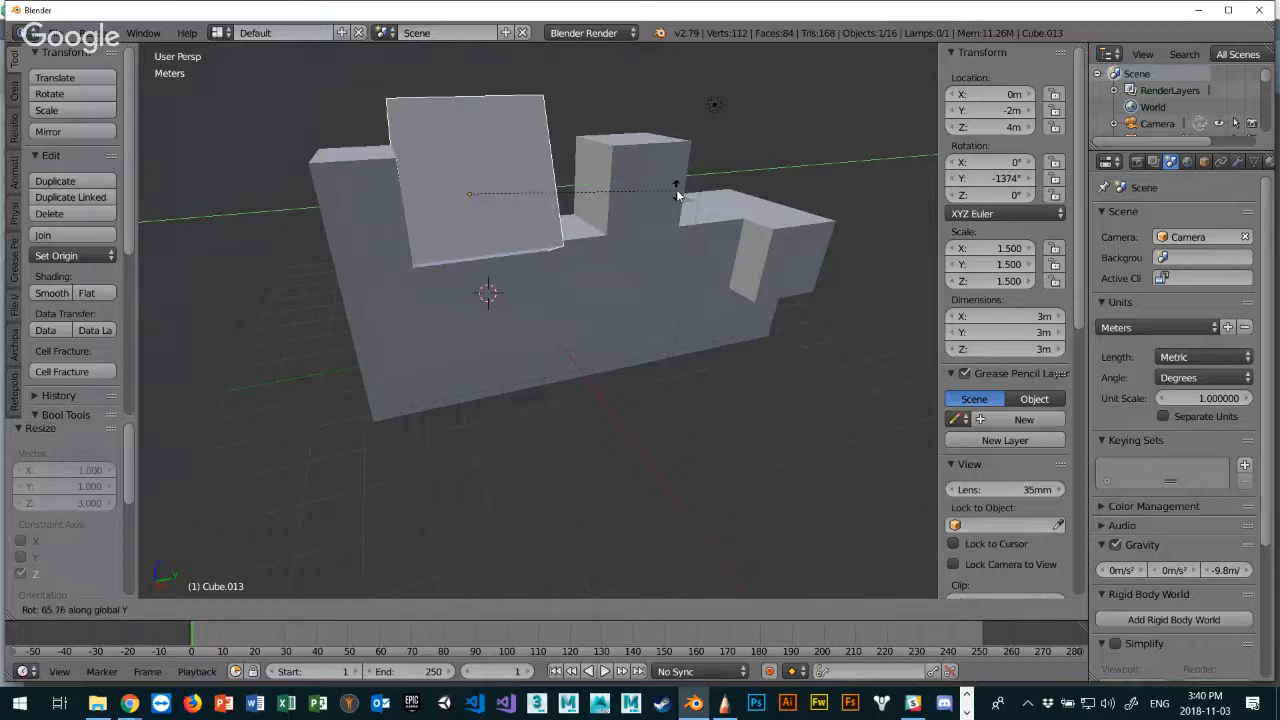
left_click(557, 192)
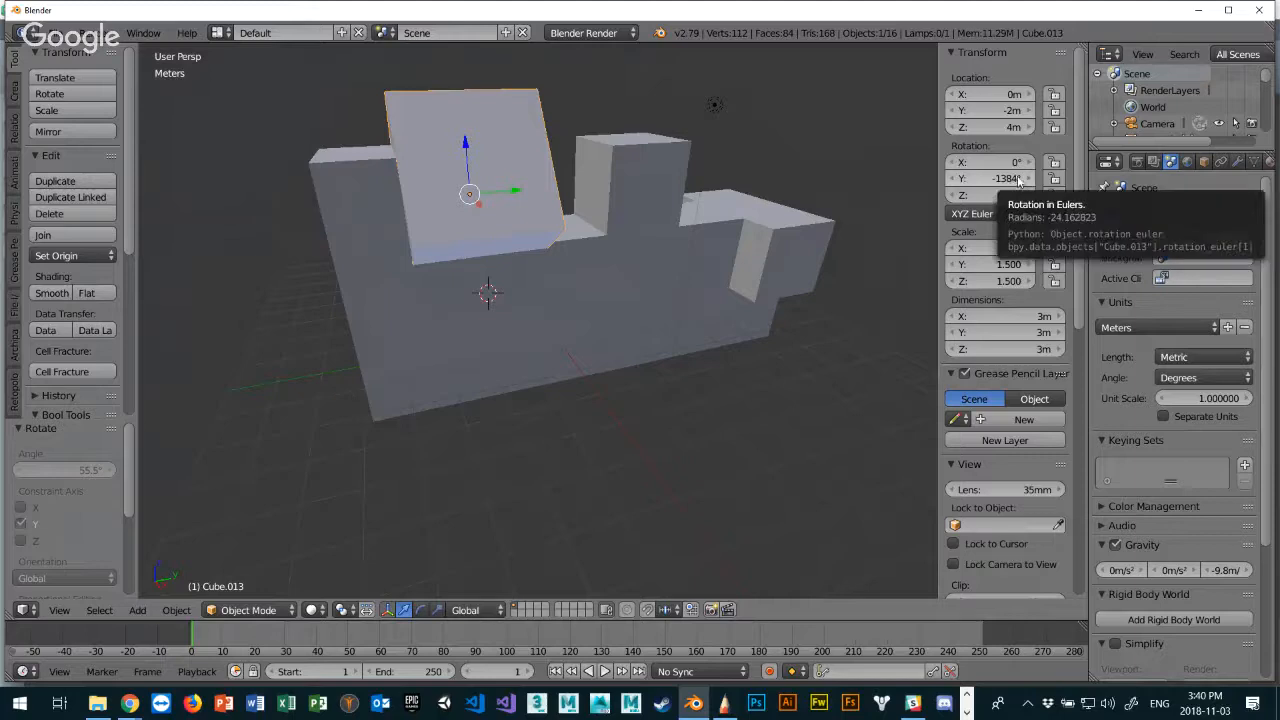
Set the Y rotation of the enlarged top cube to -90°.
left_click(1018, 178)
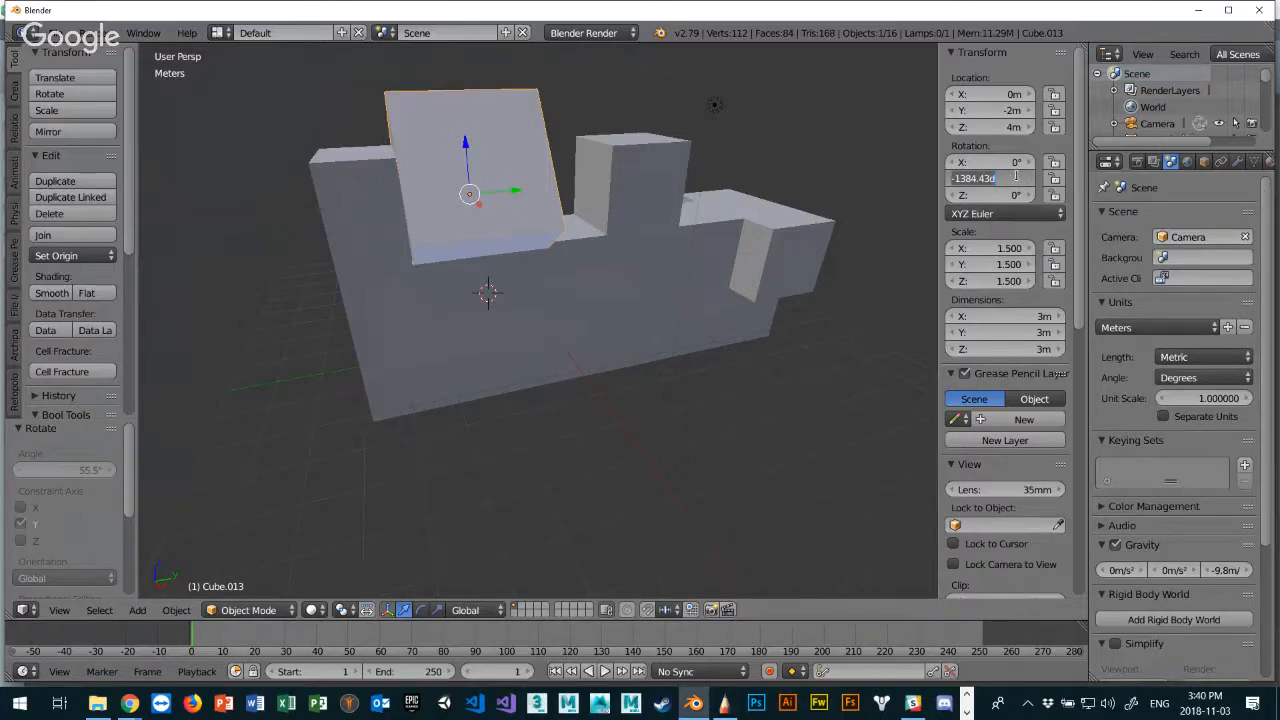
key("BackSpace")
key("Return")
middle_click_drag(336, 406, 436, 350)
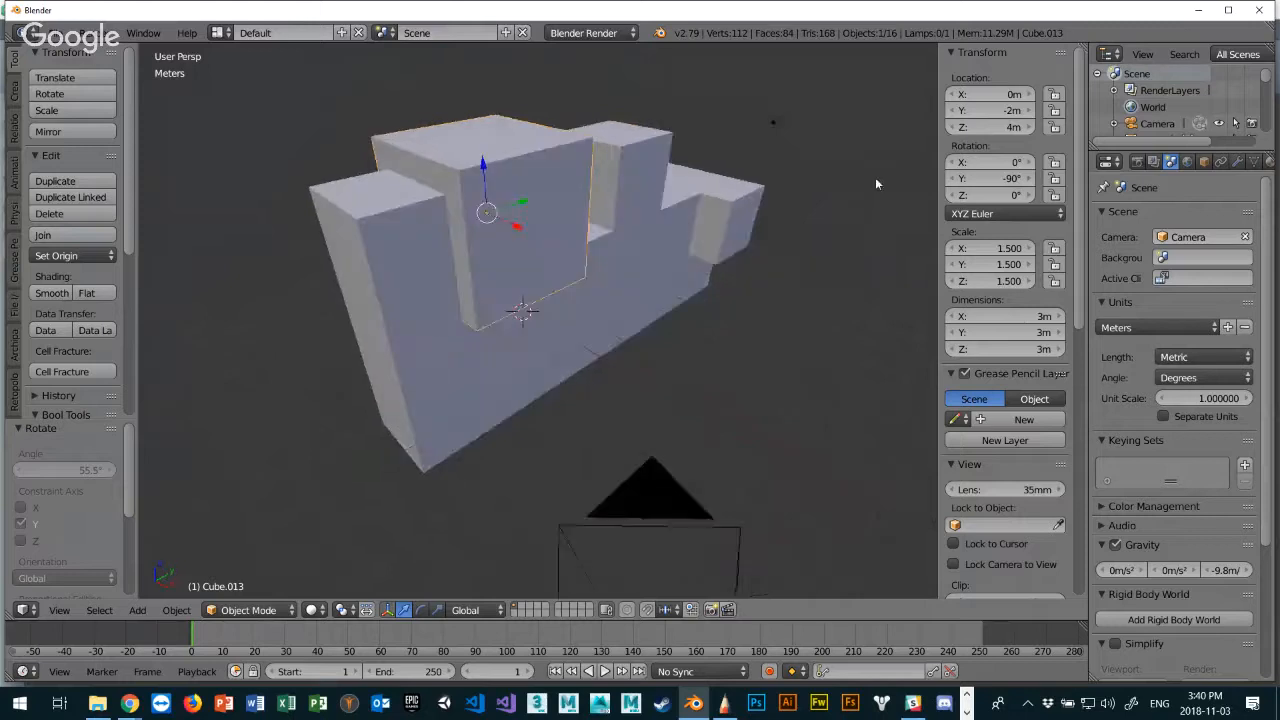
Set the Y rotation of the enlarged top cube to -45° and view it from the wall's end.
left_click(997, 178)
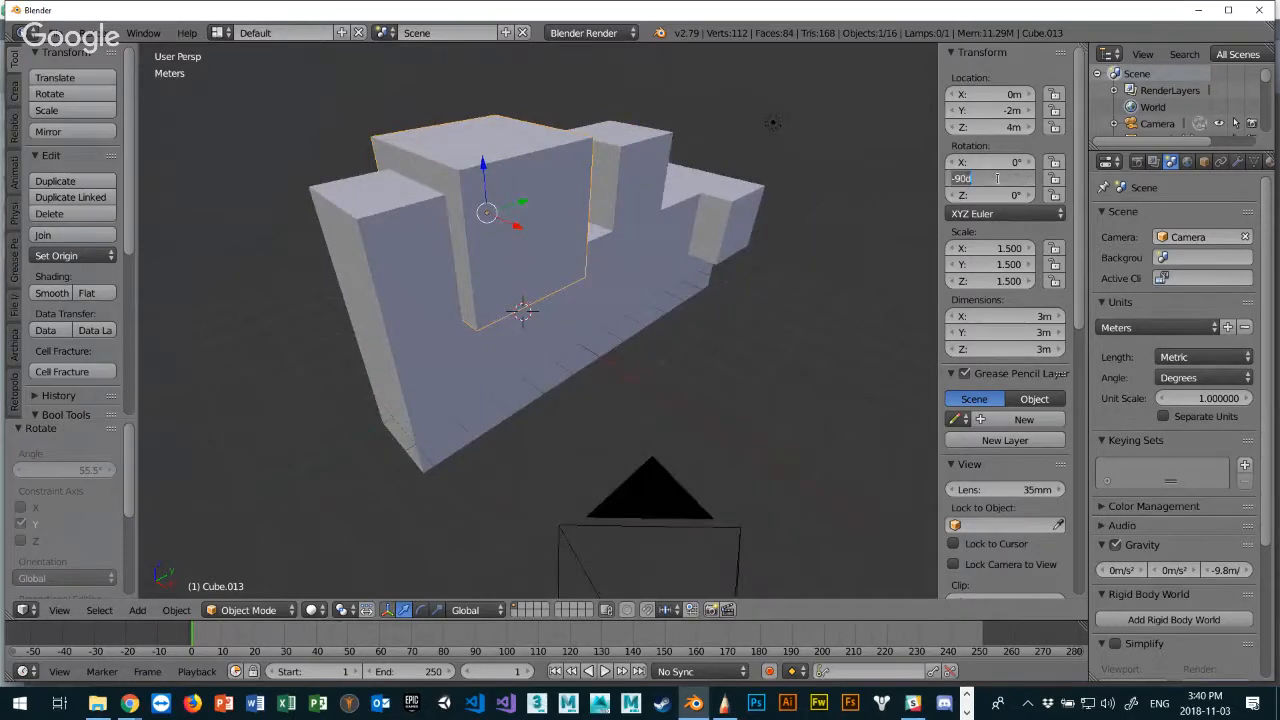
key("BackSpace")
type("-45")
key("Return")
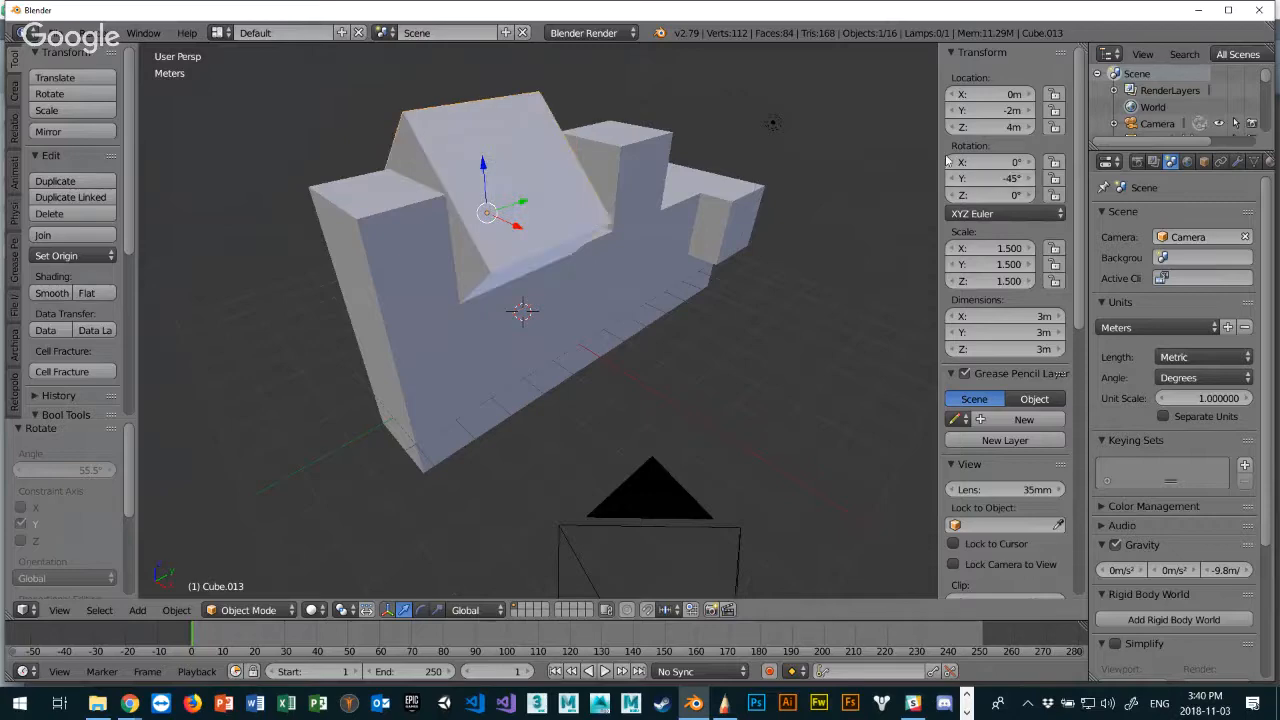
middle_click_drag(731, 233, 783, 249)
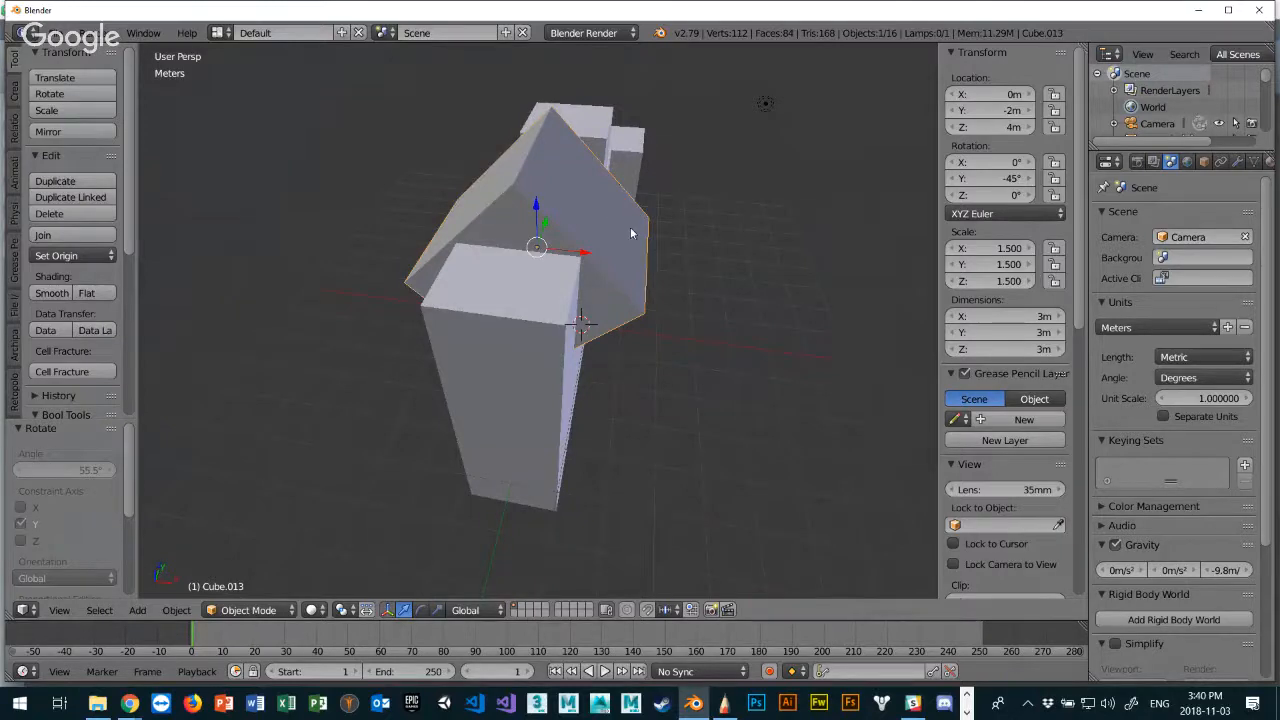
middle_click_drag(631, 230, 562, 211)
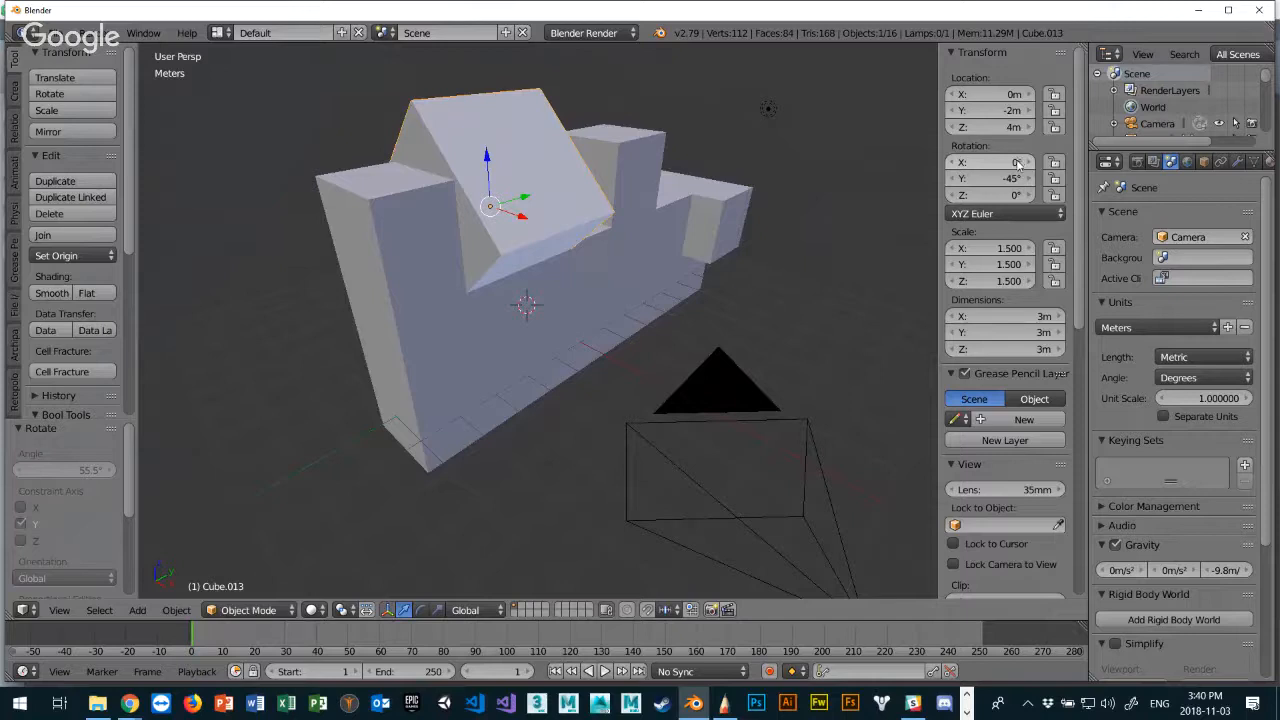
Set the X rotation of the enlarged top cube to 45°, trying -45° first.
left_click(1022, 163)
type("-45")
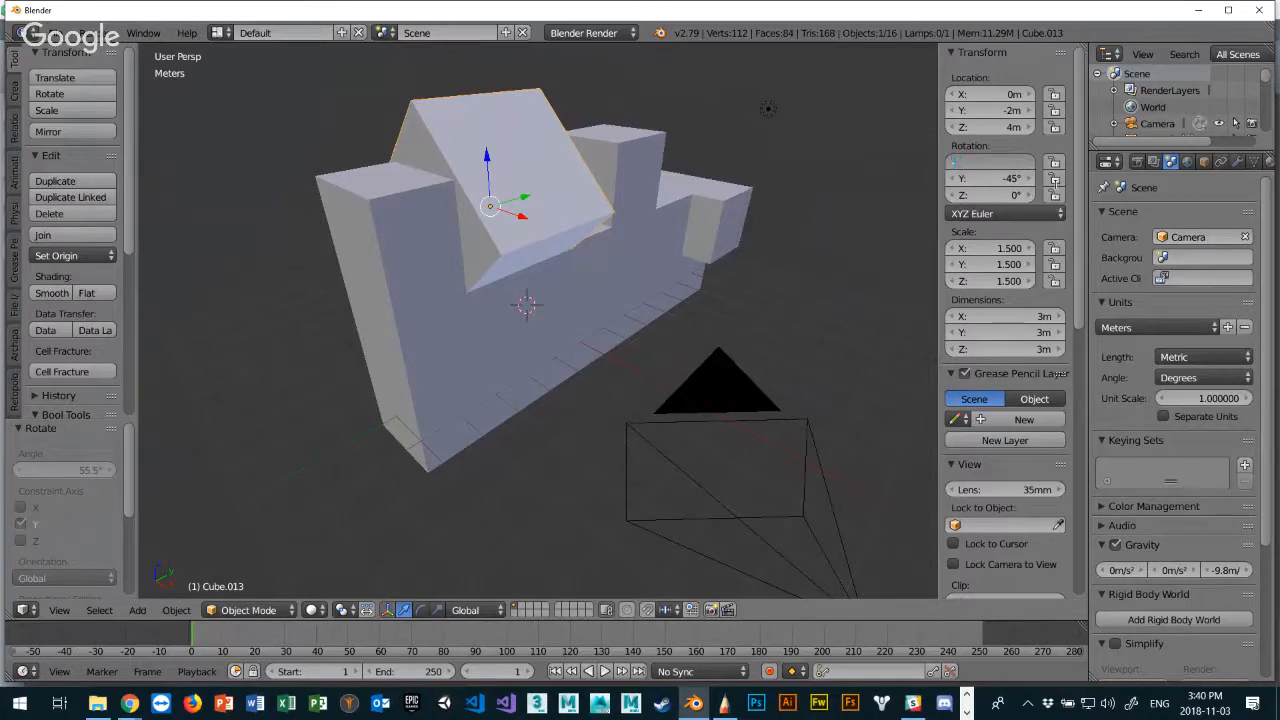
key("Return")
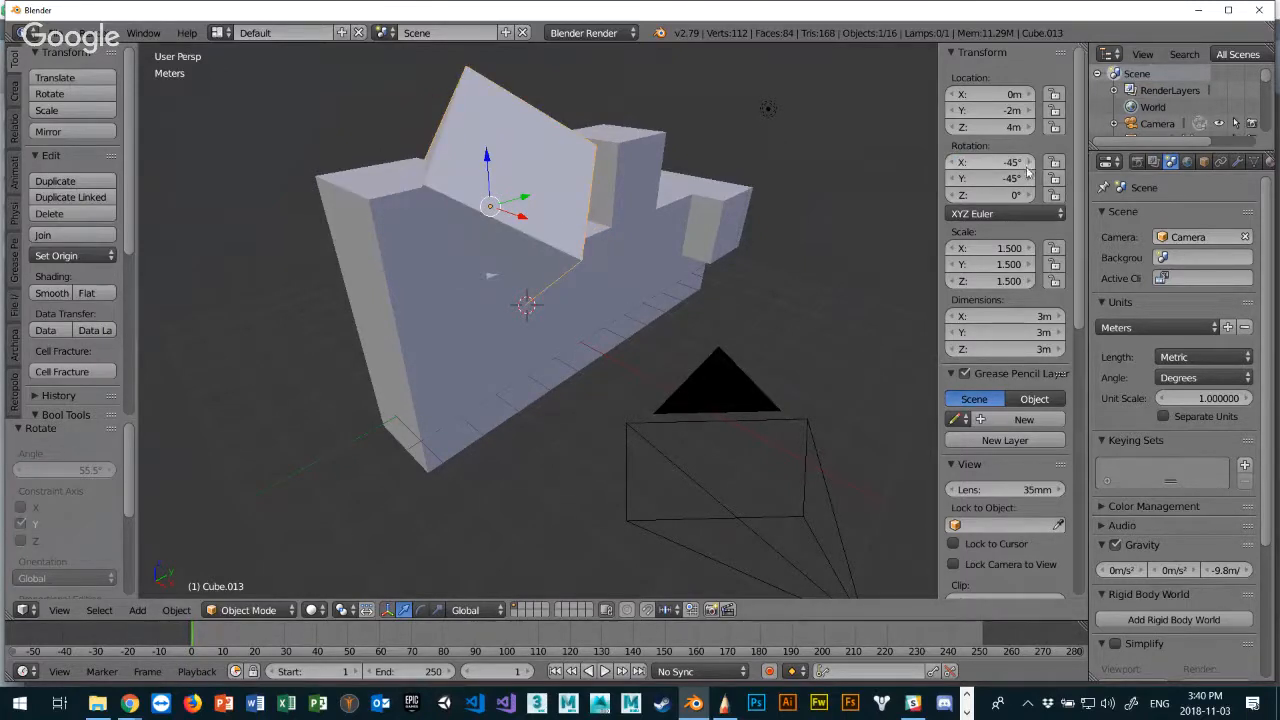
left_click(1009, 164)
type("45")
key("Return")
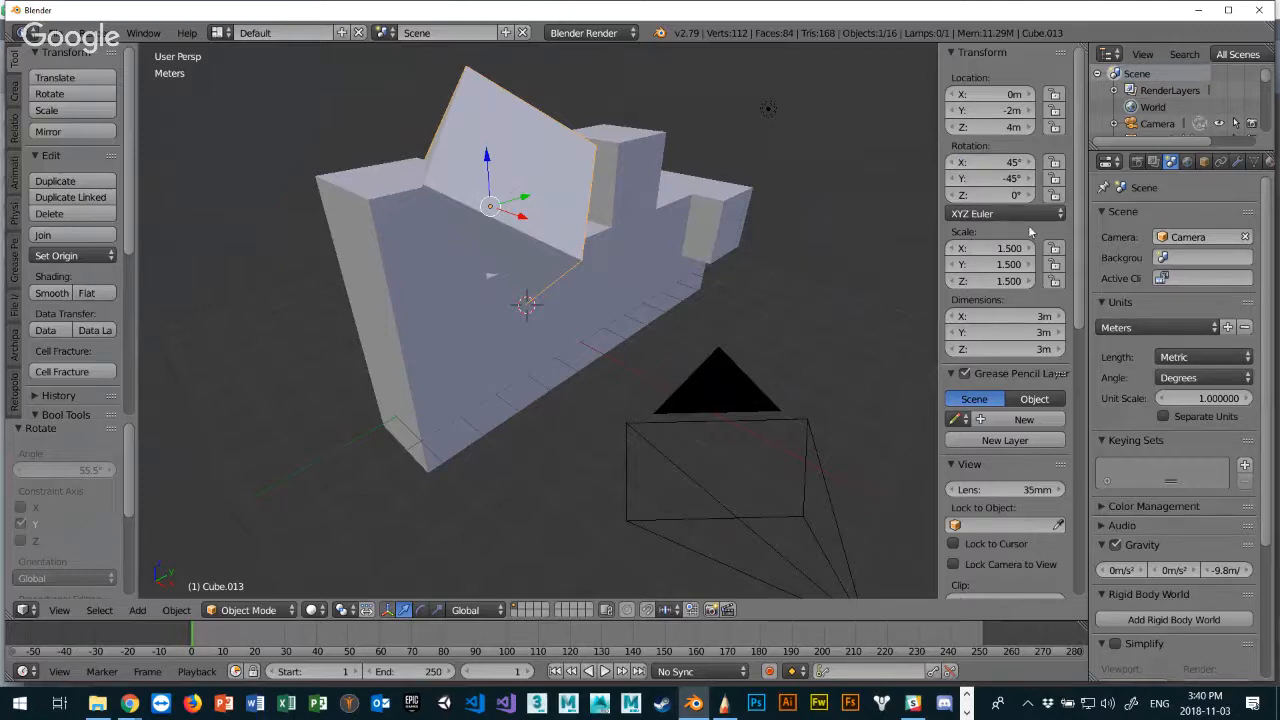
Set the Z rotation of the enlarged top cube to 30°.
left_click(1005, 197)
type("30")
key("Return")
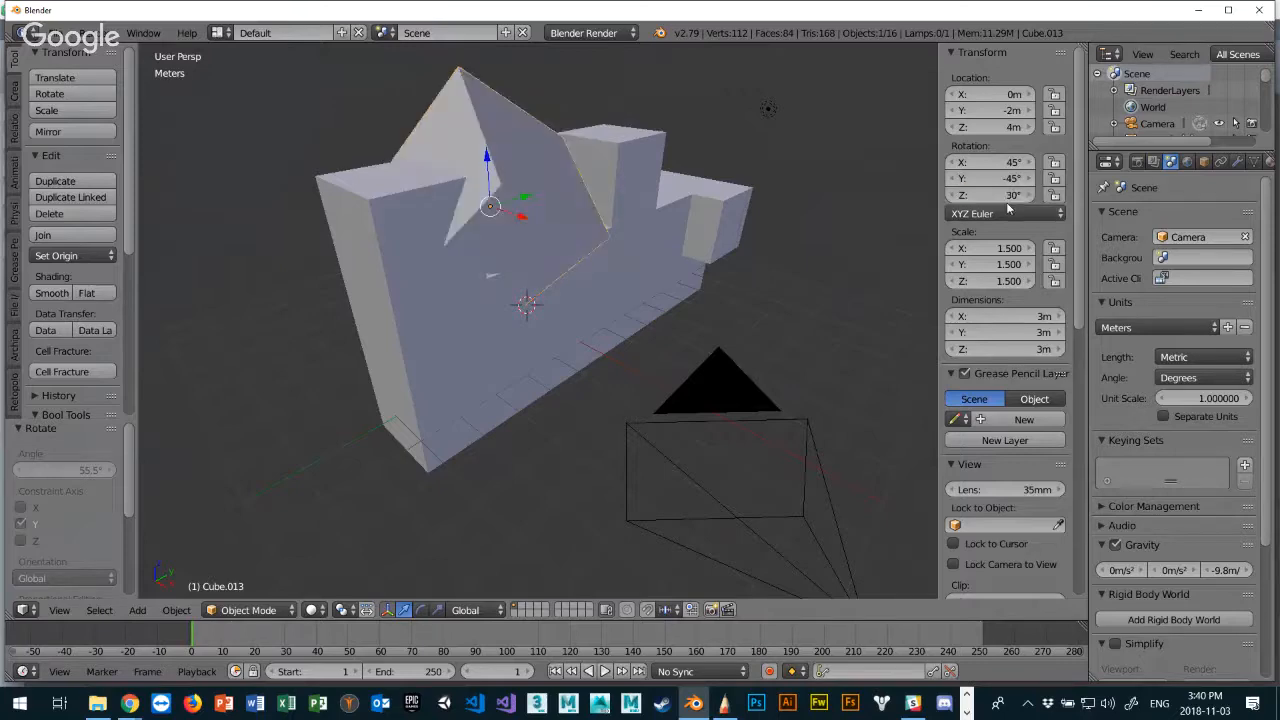
middle_click_drag(576, 331, 597, 401)
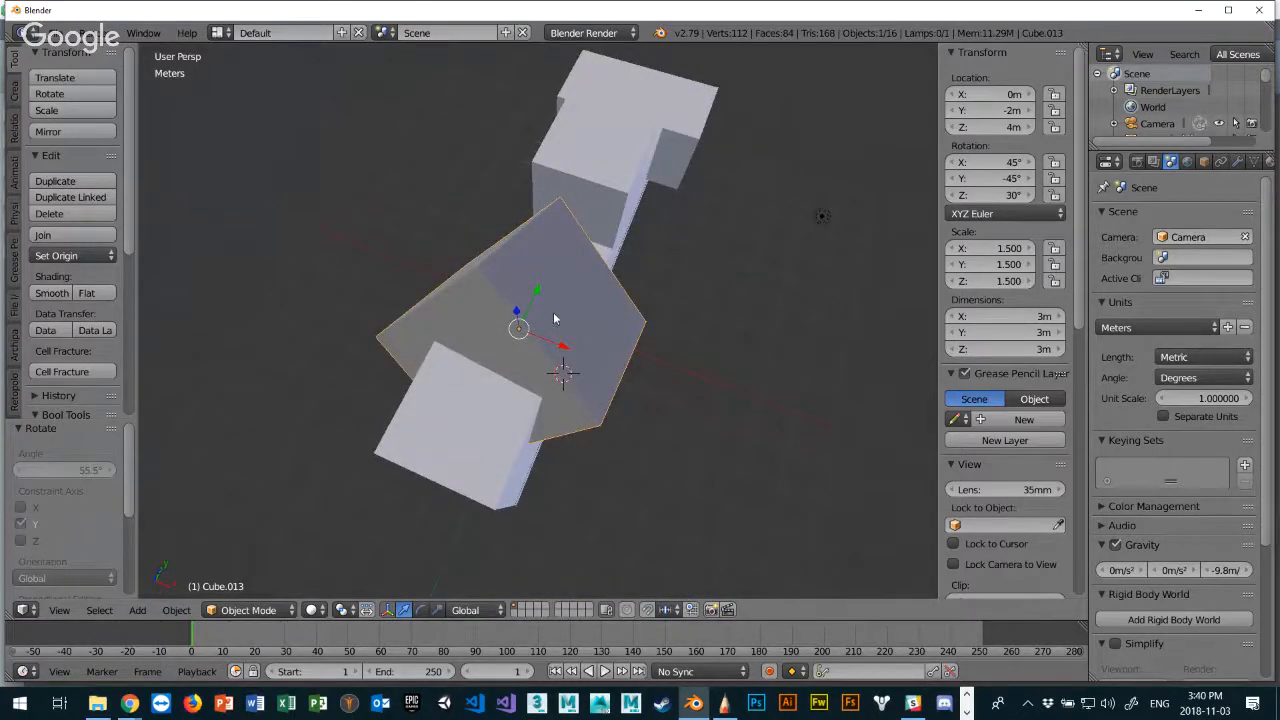
Rotate the top cube freehand with the rotation manipulator to about X 24.4°, Y -60.4° and Z 96.5°.
middle_click_drag(592, 266, 541, 262)
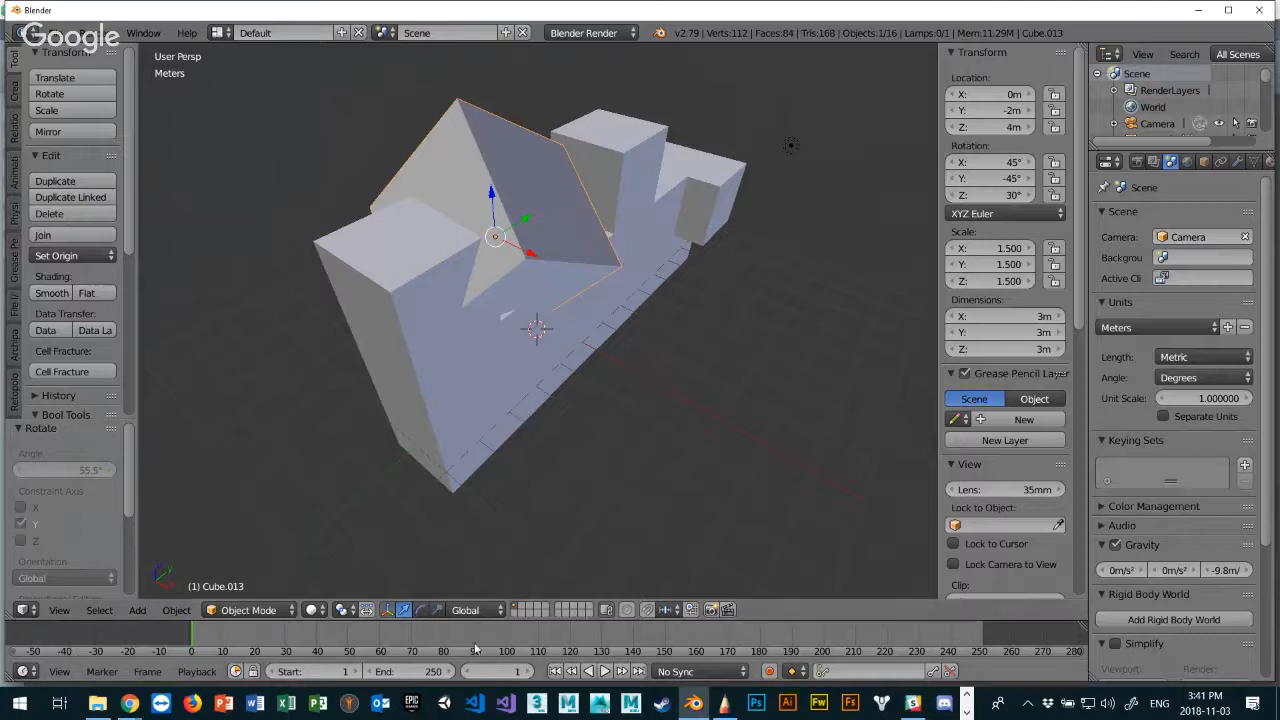
left_click(420, 611)
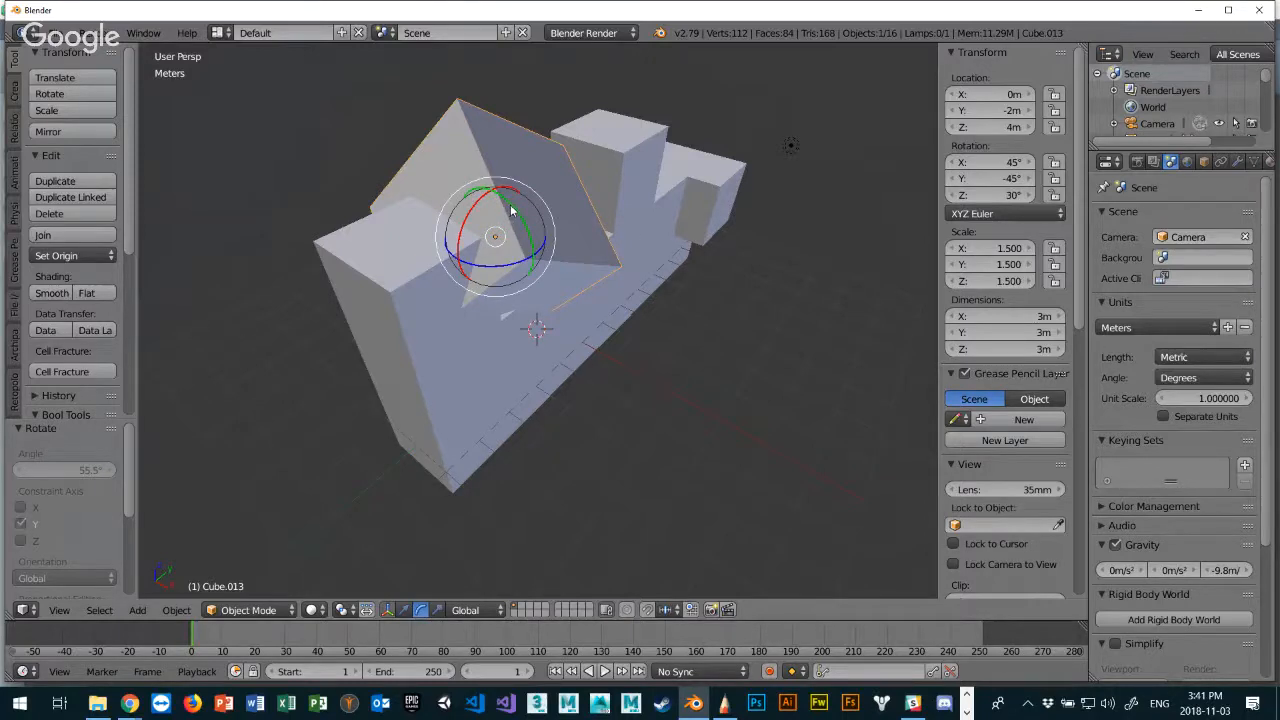
left_click_drag(510, 212, 451, 315)
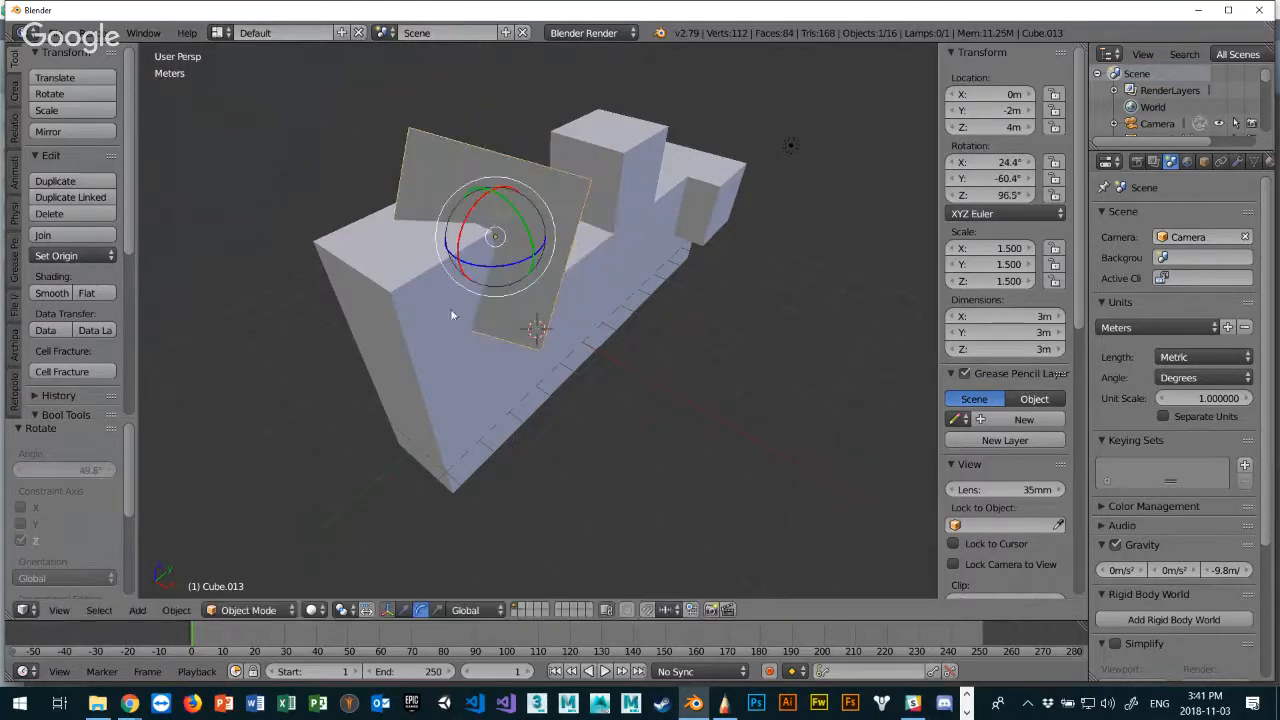
Stretch the rotated top cube with the scale manipulator's axis handles to a scale of about 2.58, 2.06 and 2.12.
left_click(437, 612)
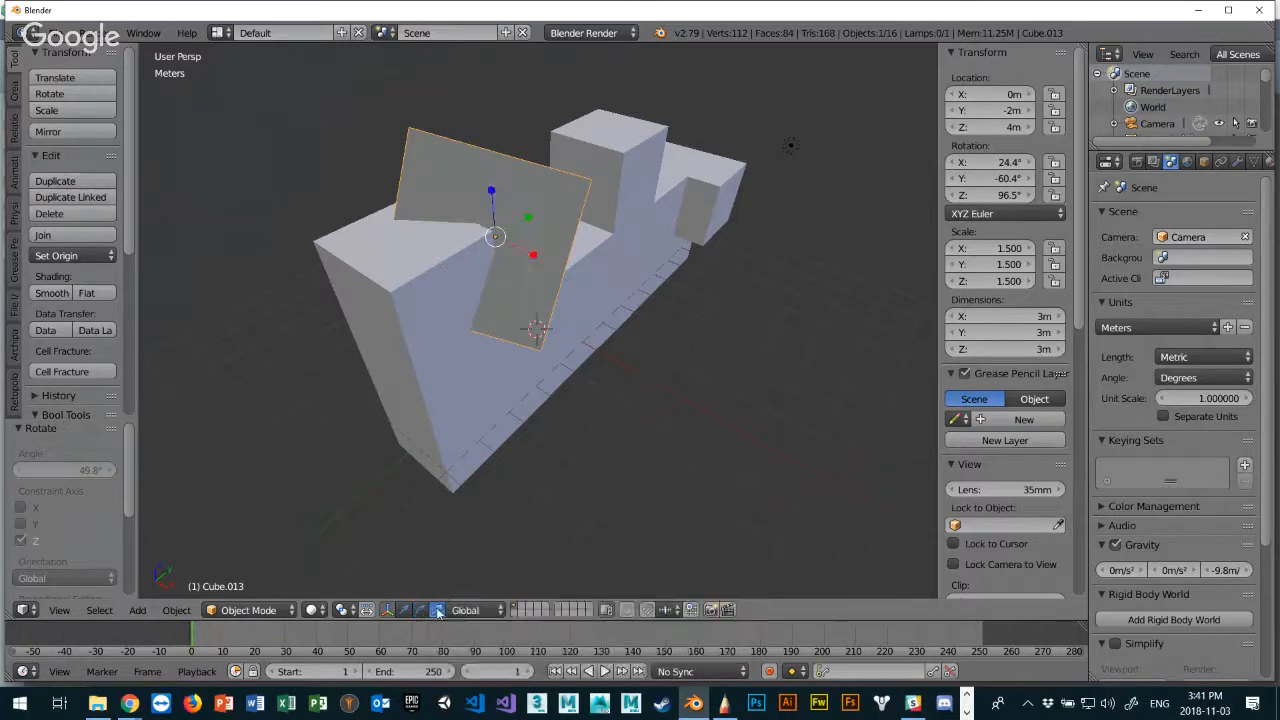
left_click_drag(528, 216, 544, 263)
left_click_drag(493, 192, 486, 163)
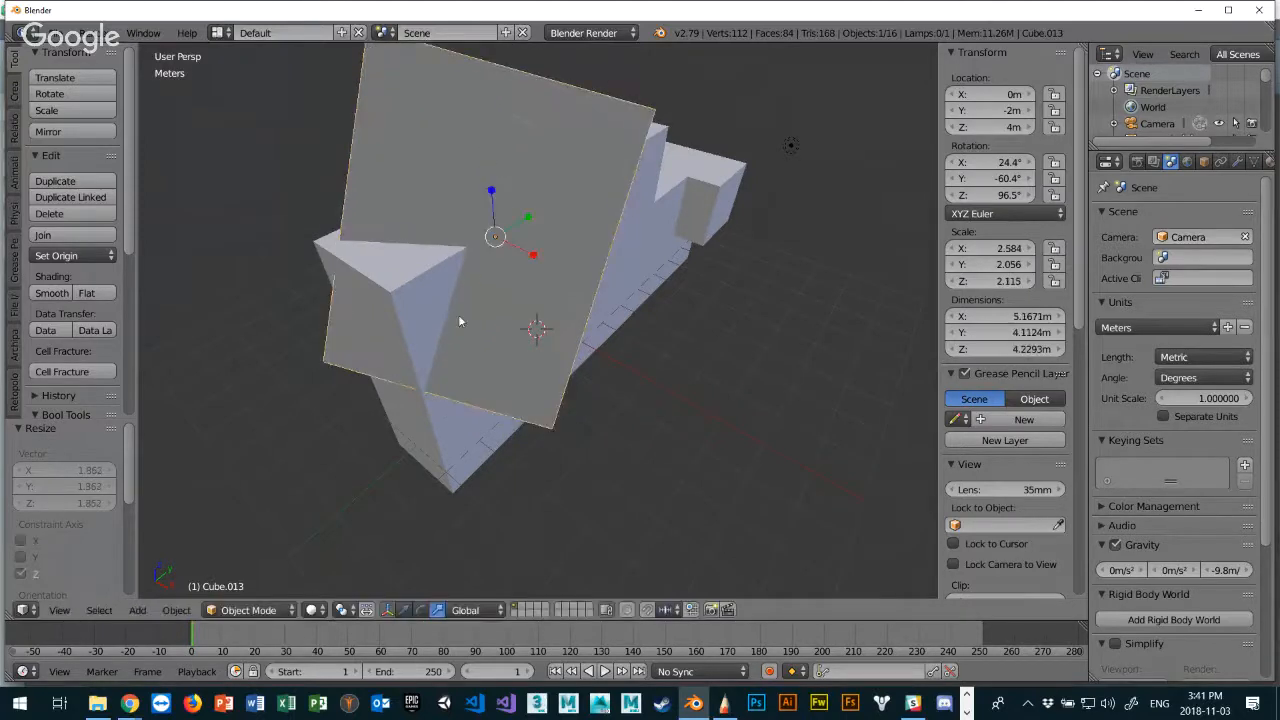
middle_click_drag(457, 320, 602, 249)
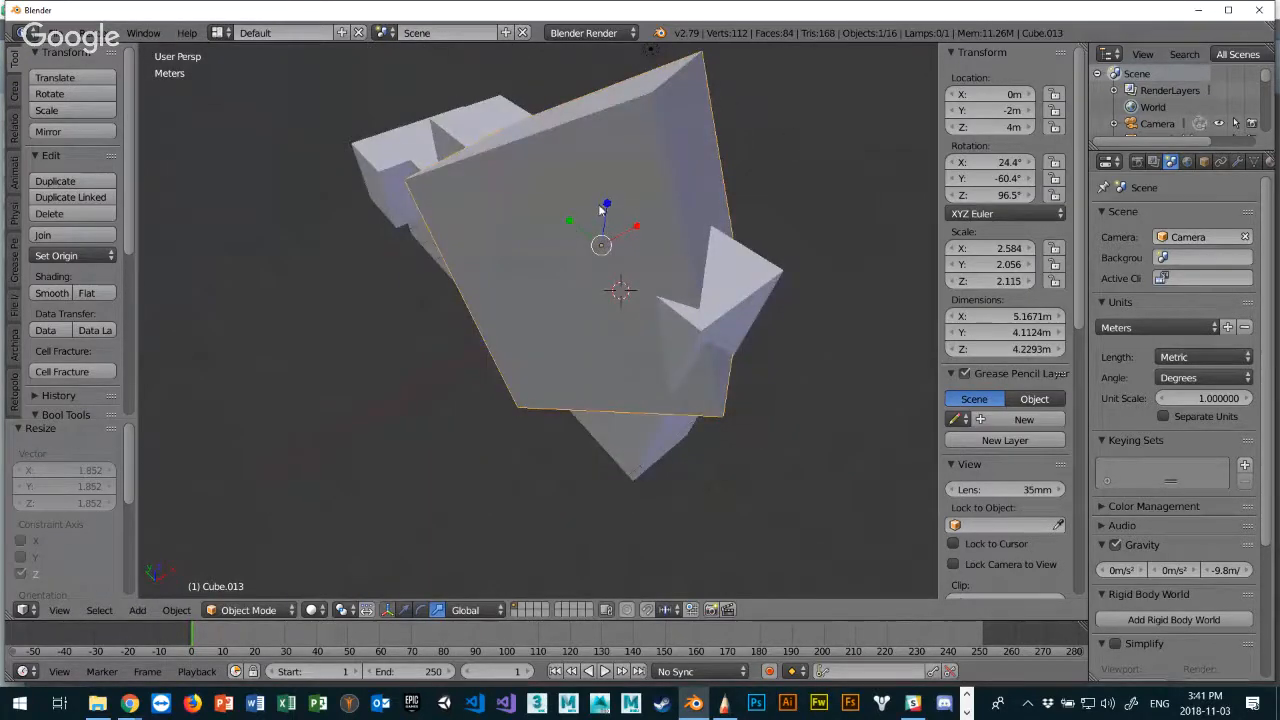
Scale the selected tilted block by 1.35 along the global Y axis.
left_click_drag(602, 205, 575, 215)
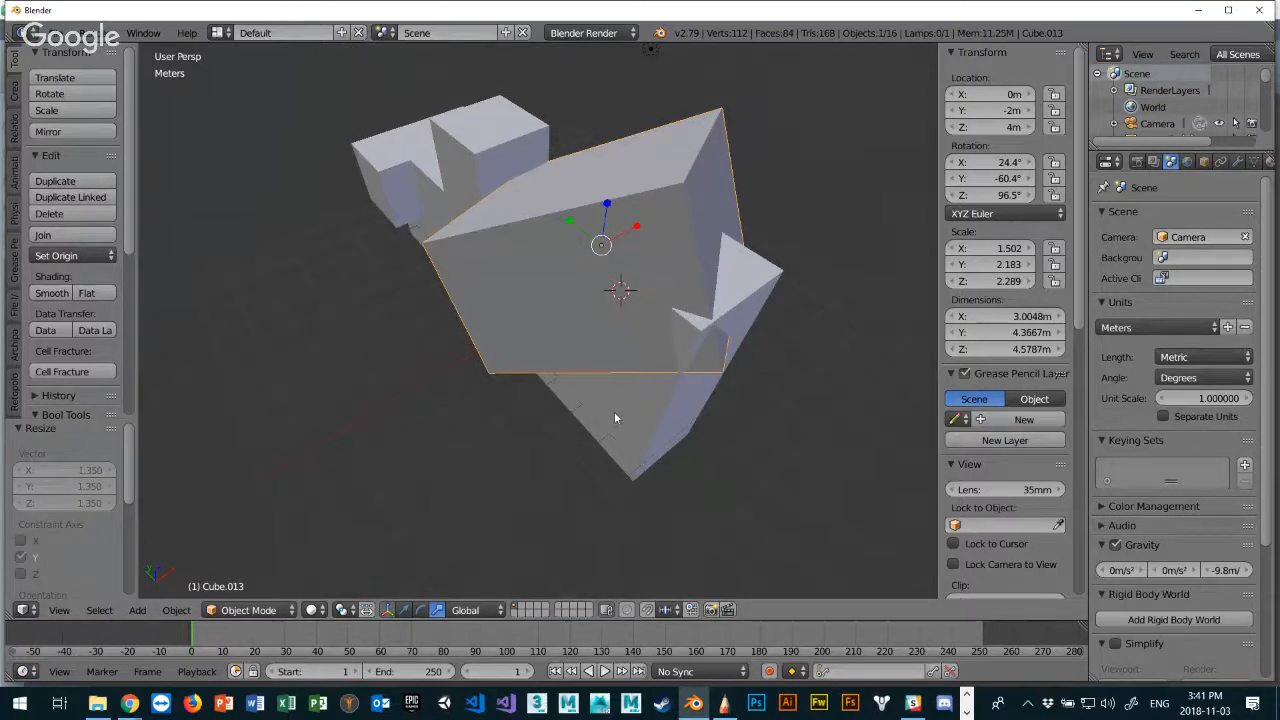
middle_click_drag(614, 413, 528, 326)
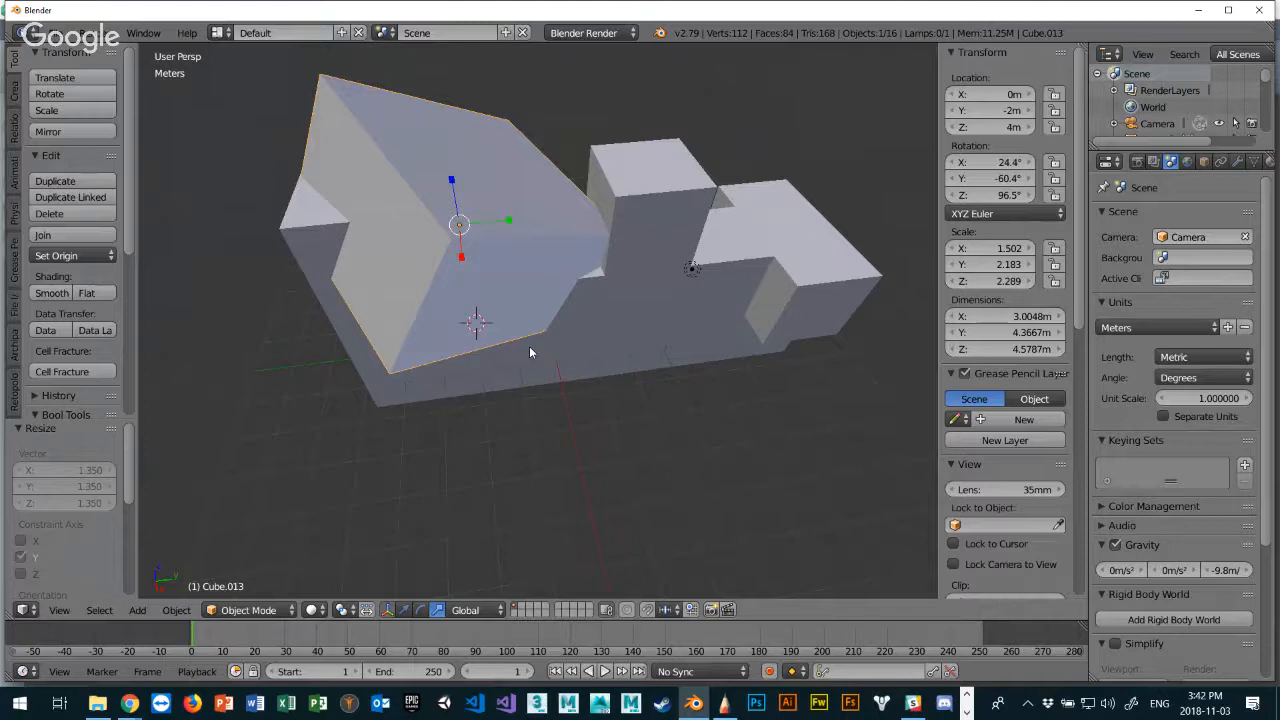
Reload the start-up file to begin a fresh scene with the default cube, without saving the current one.
key("ctrl+n")
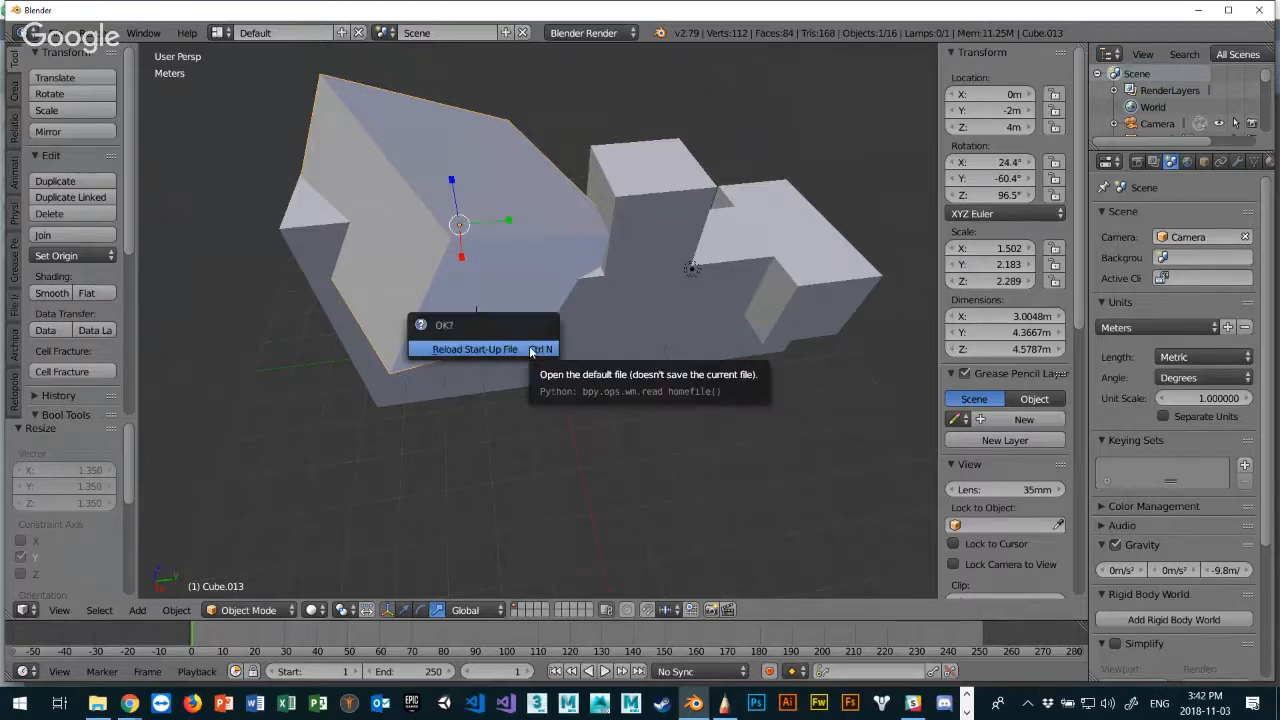
left_click(530, 352)
middle_click_drag(597, 237, 608, 286)
scroll(674, 294, "down", 4)
scroll(676, 296, "up", 8)
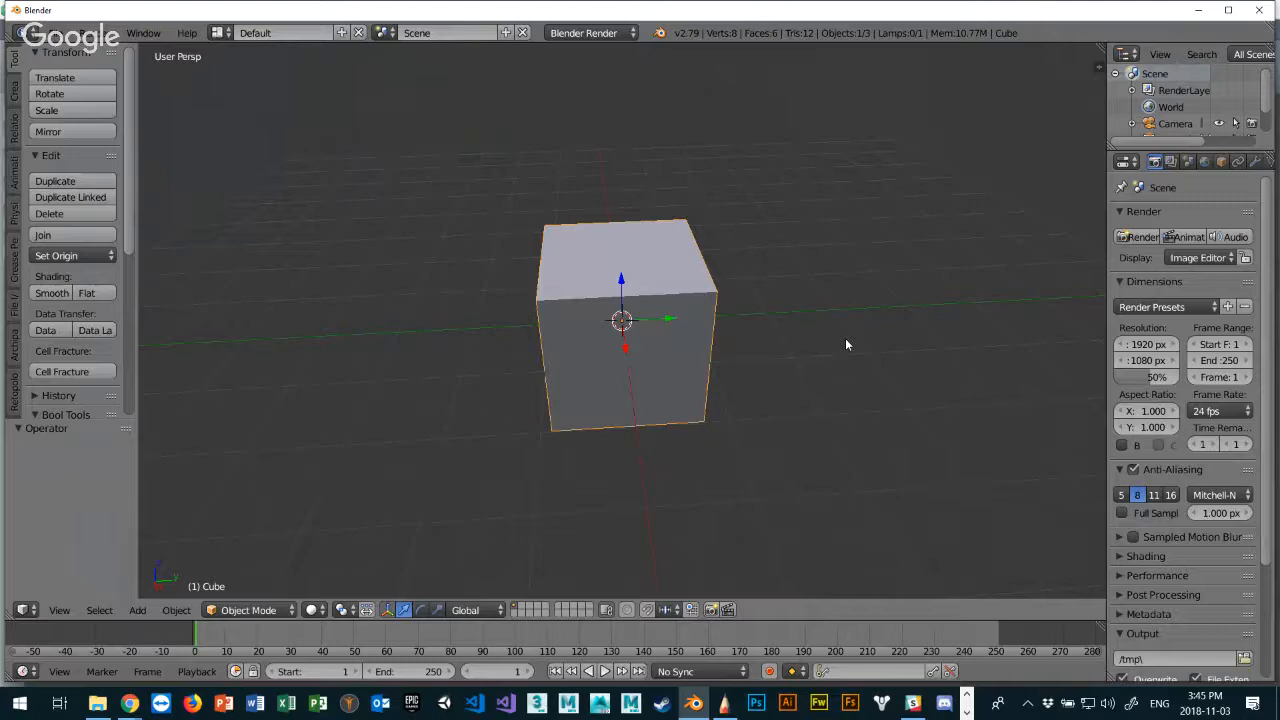
Close the open SketchBook window.
right_click(723, 705)
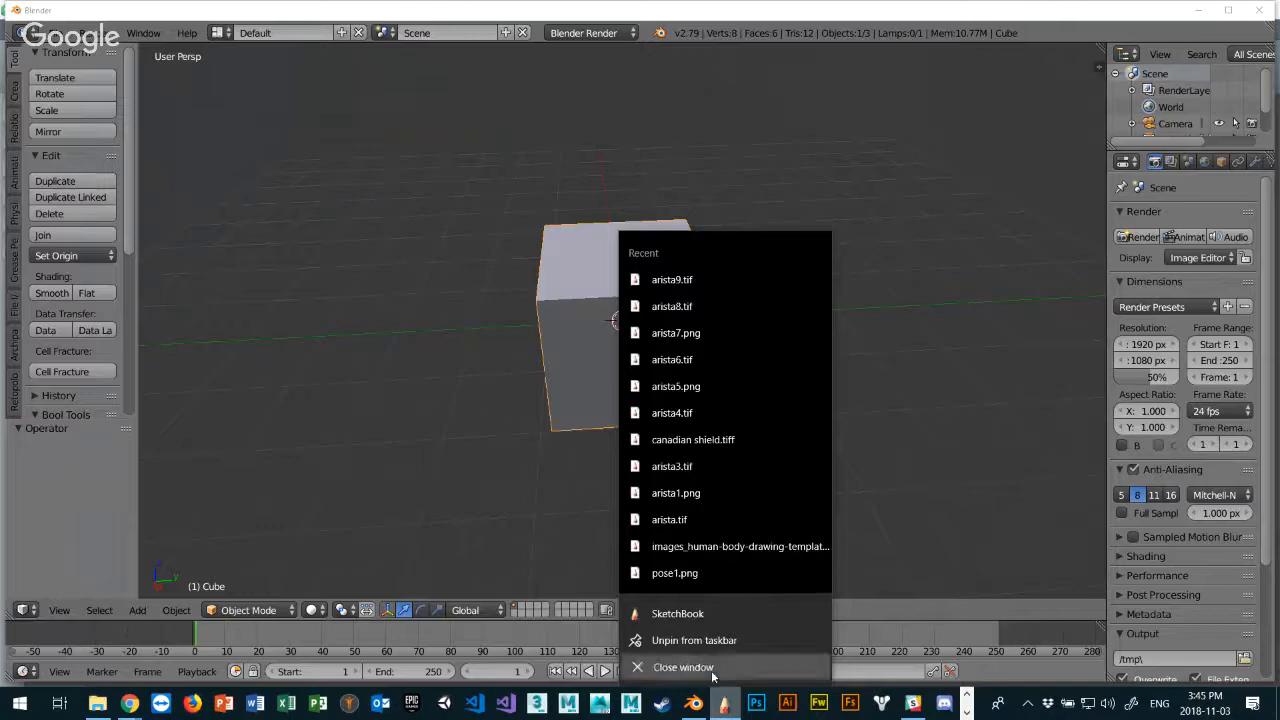
left_click(714, 674)
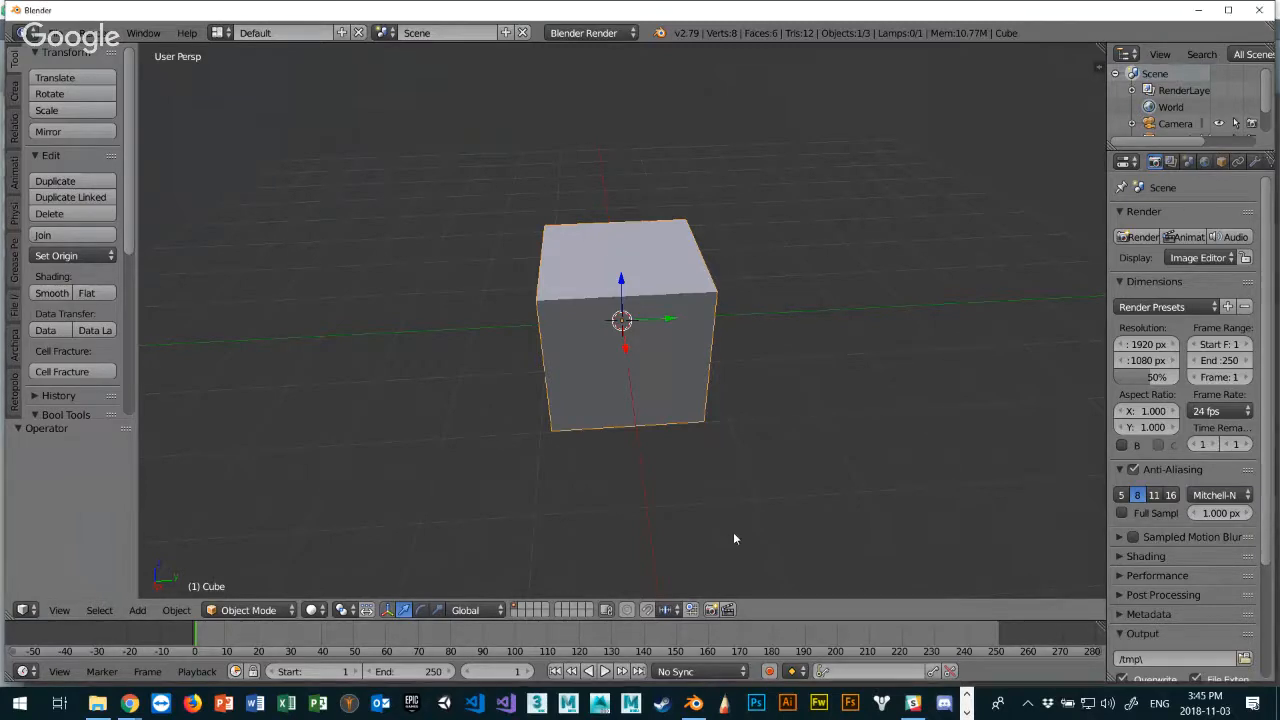
Turn the default cube into a long flat slab by scaling it to about 0.223 along Z and 2.55 along X.
middle_click_drag(734, 534, 782, 440)
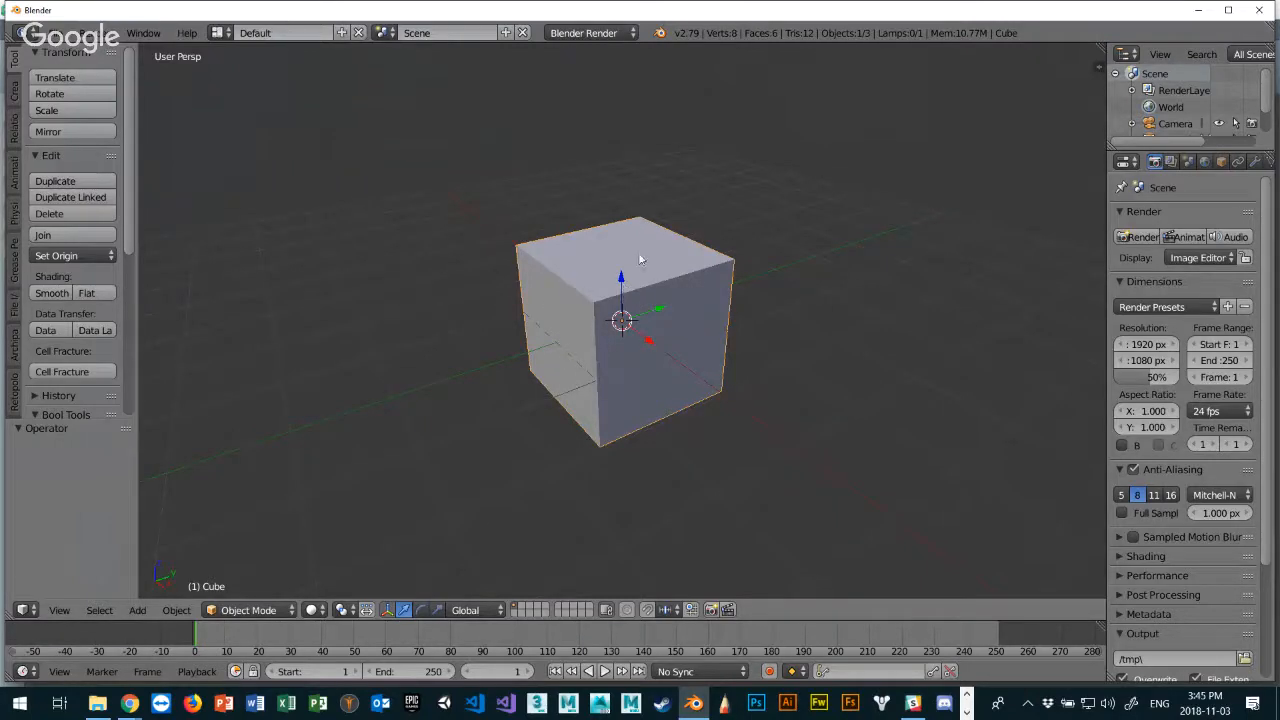
key("s")
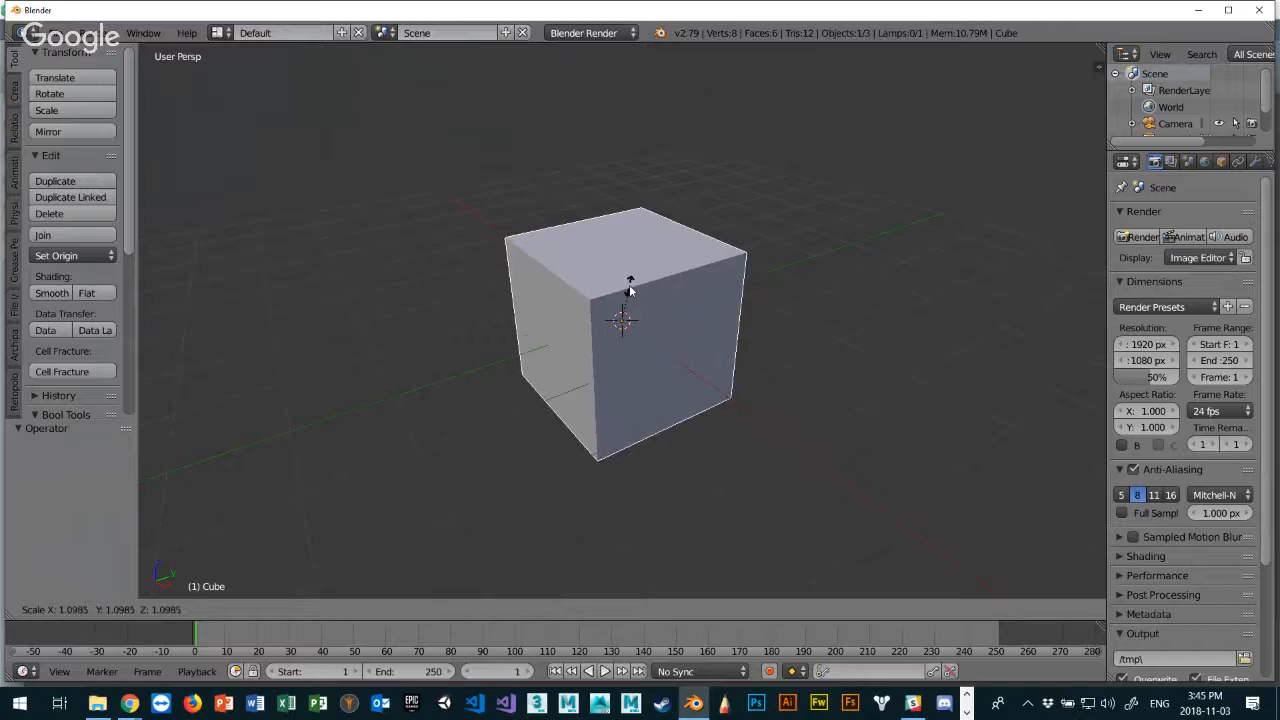
key("z")
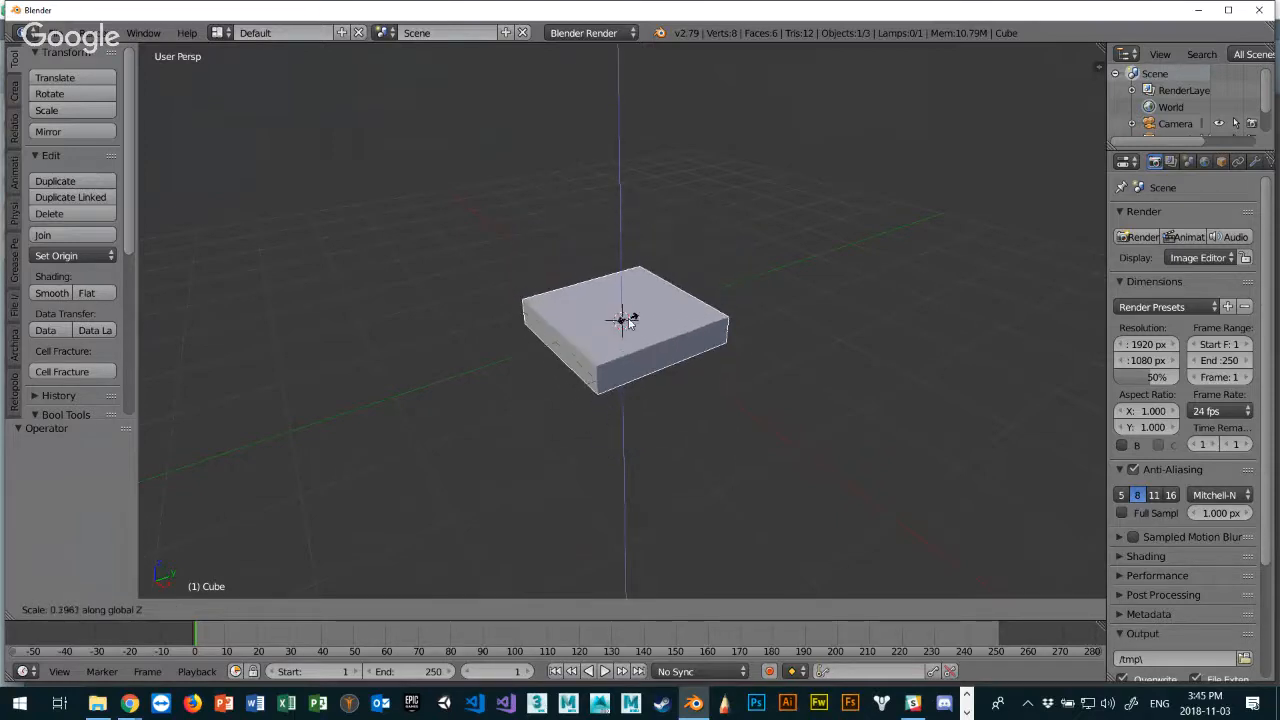
left_click(687, 372)
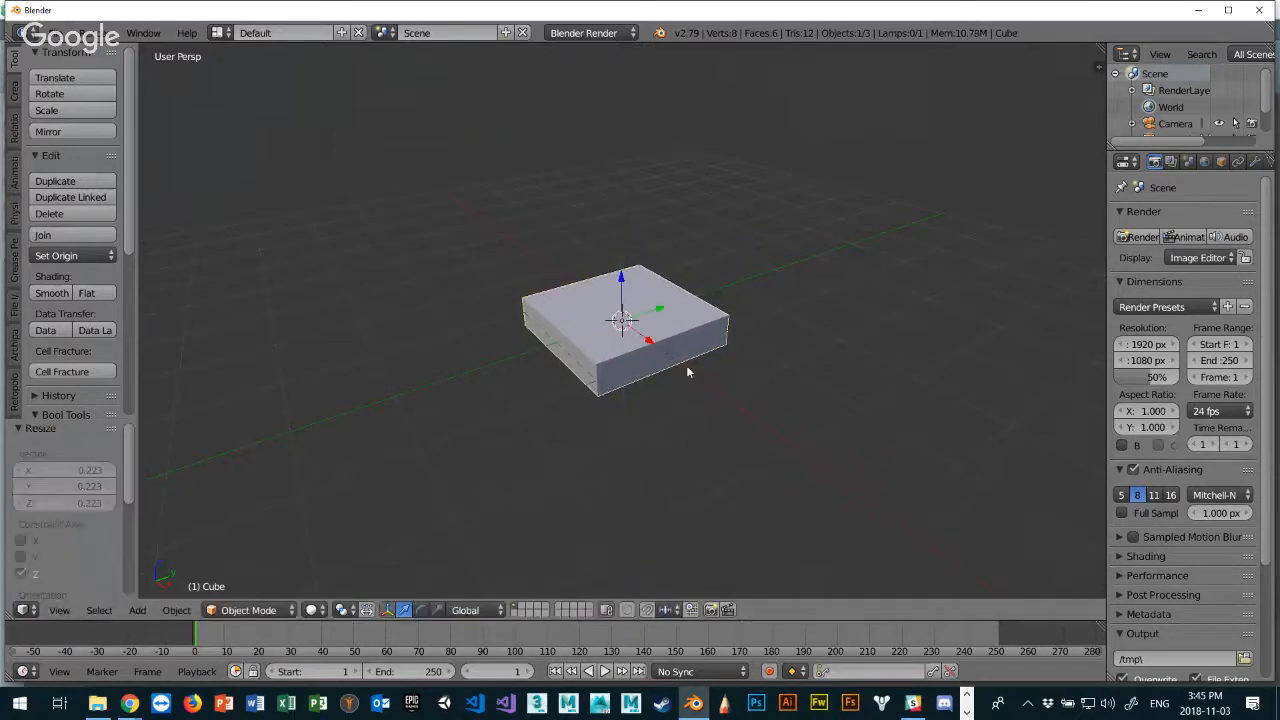
key("s")
key("x")
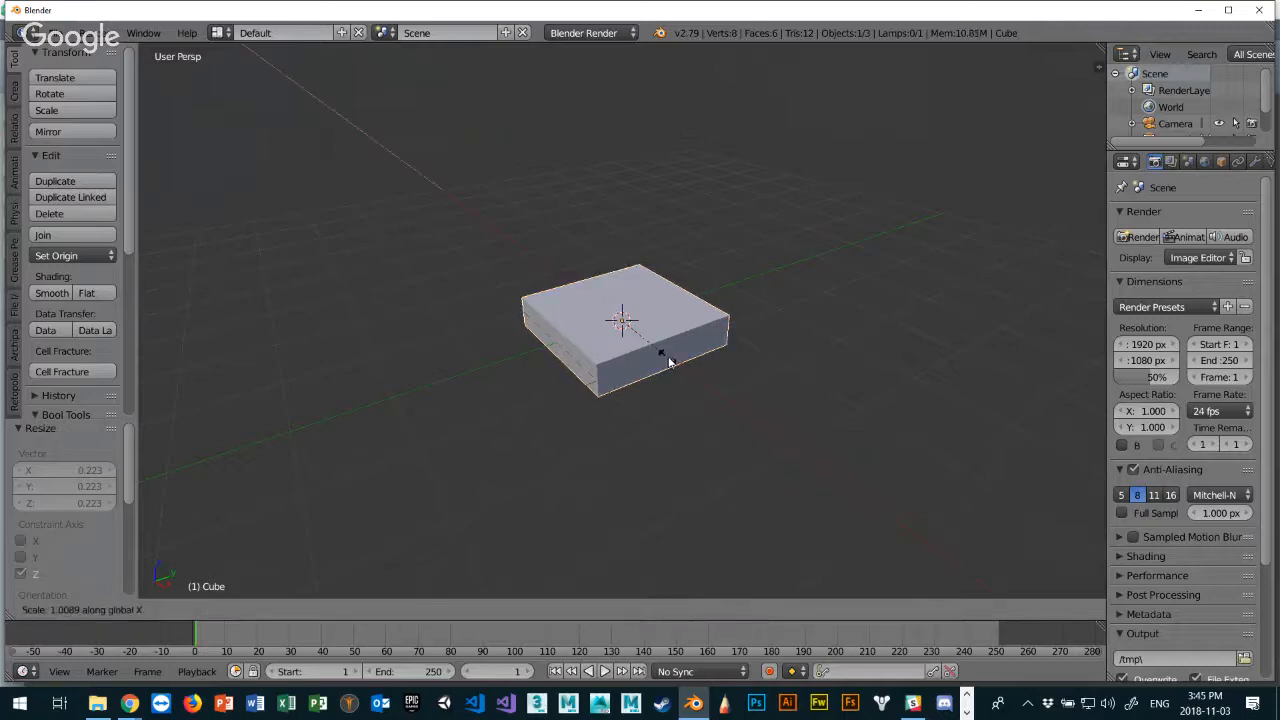
left_click(744, 402)
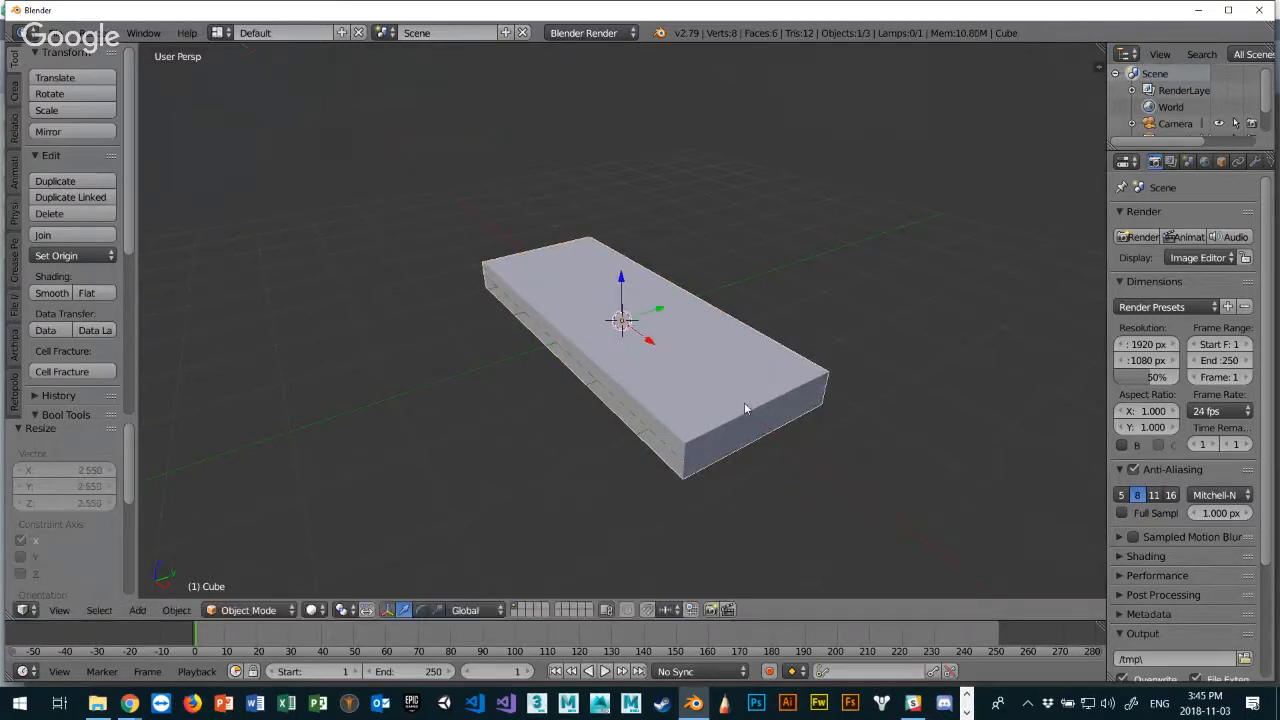
Duplicate the slab and offset the copy 2 units along the global Y axis.
middle_click_drag(866, 310, 738, 342)
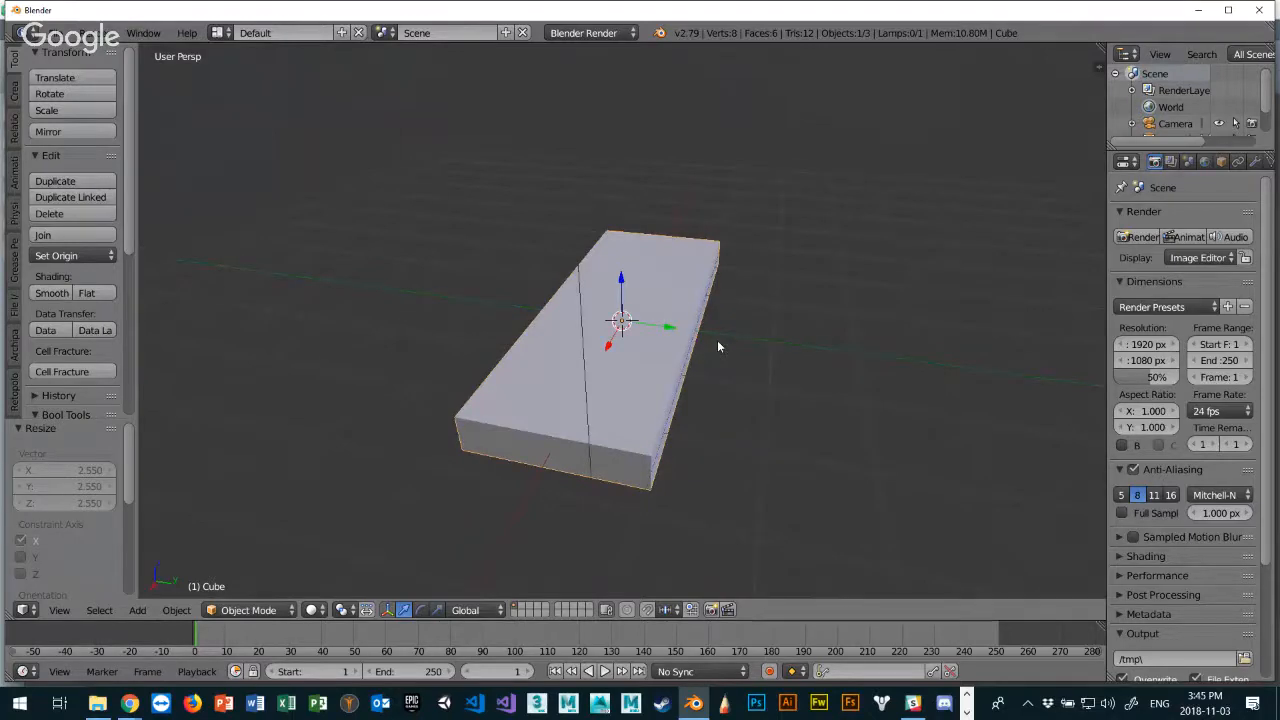
key("shift+d")
key("z")
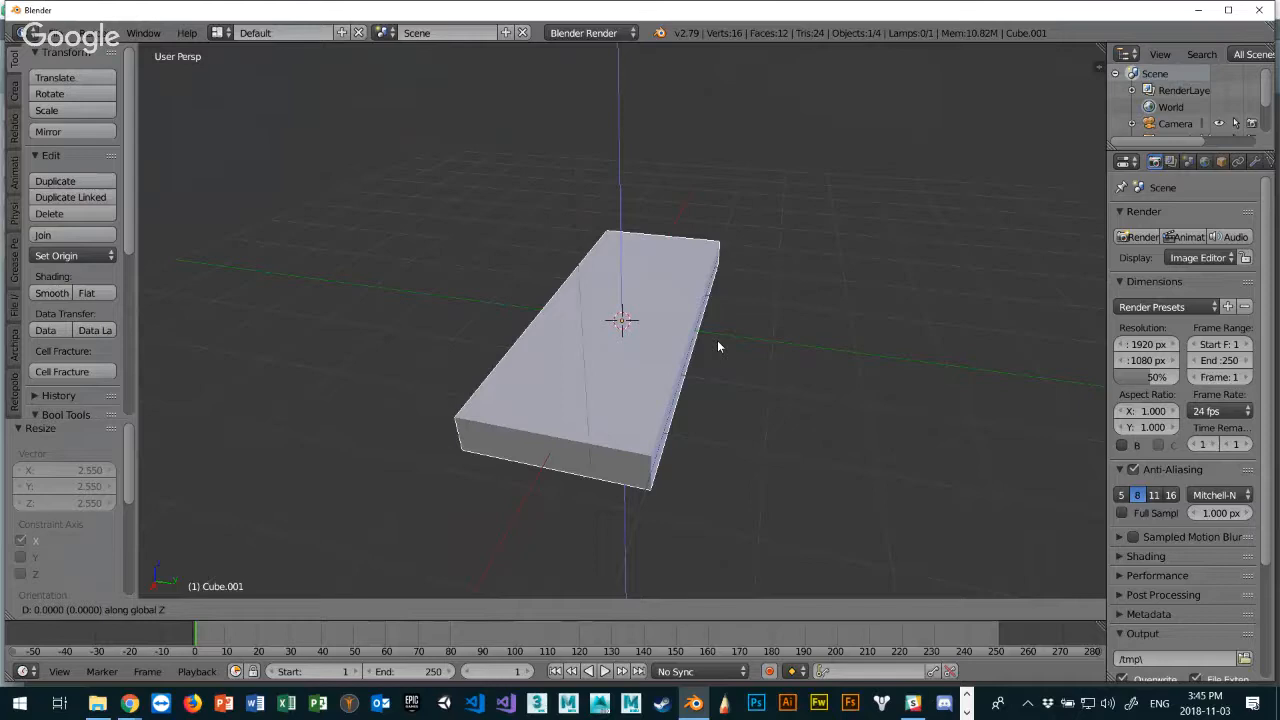
type("y")
type("2")
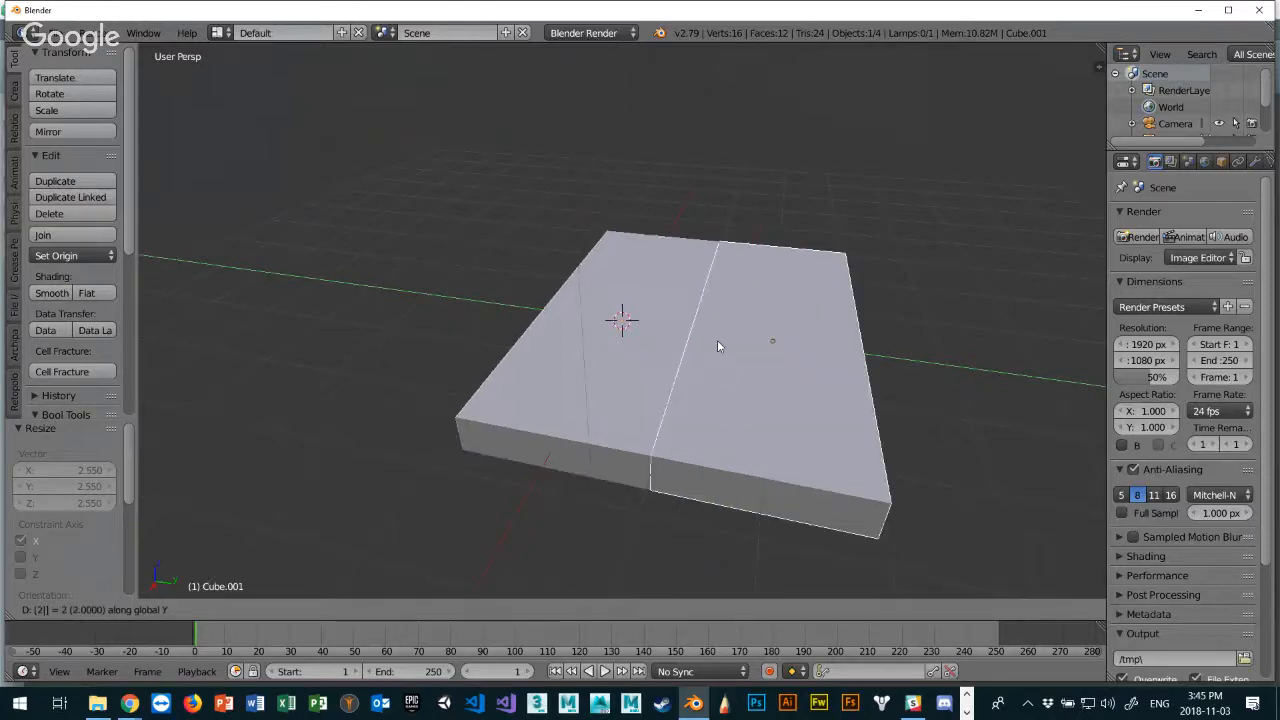
key("Return")
Shorten the duplicated slab by scaling it to about 0.507 along the X axis.
middle_click_drag(649, 325, 721, 310)
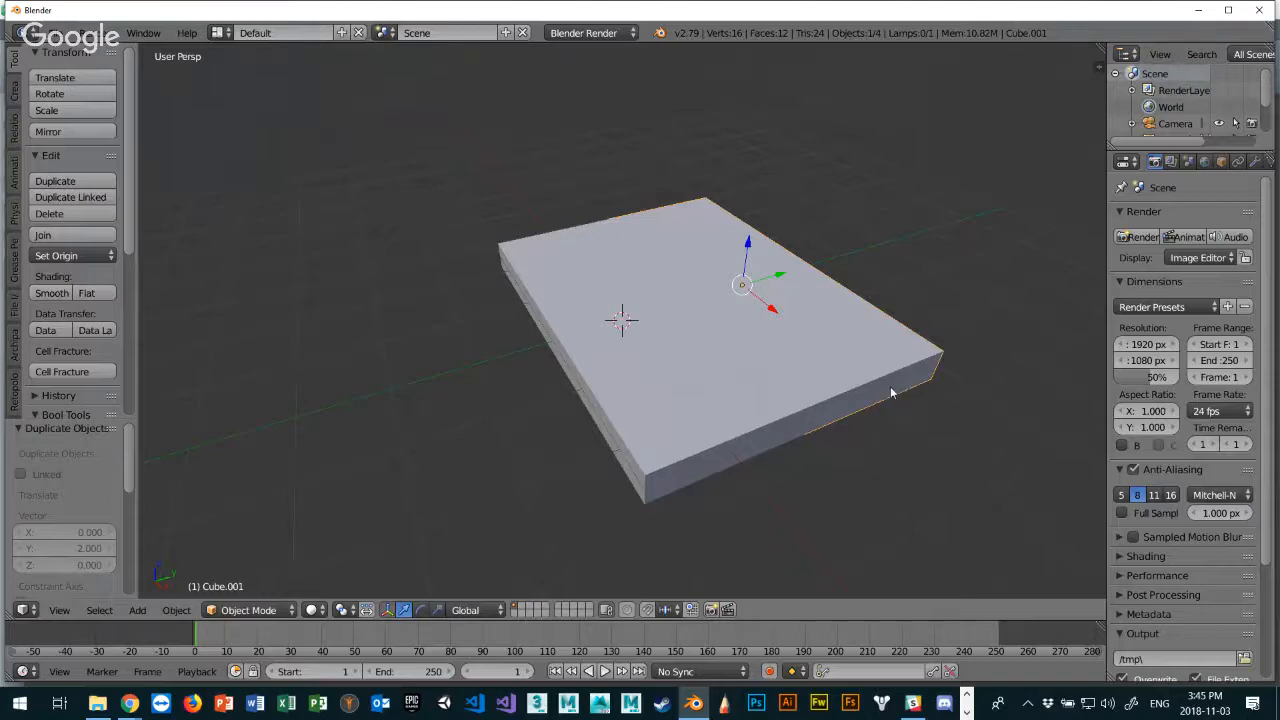
key("s")
key("x")
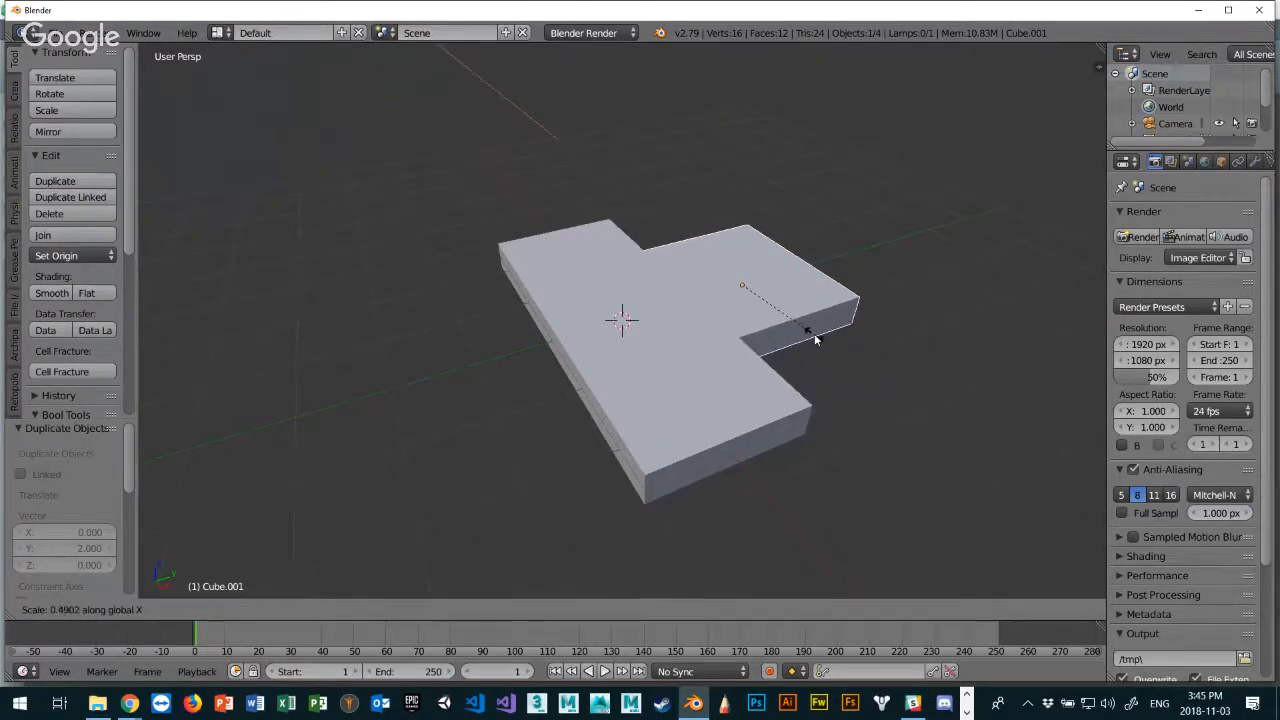
left_click(815, 342)
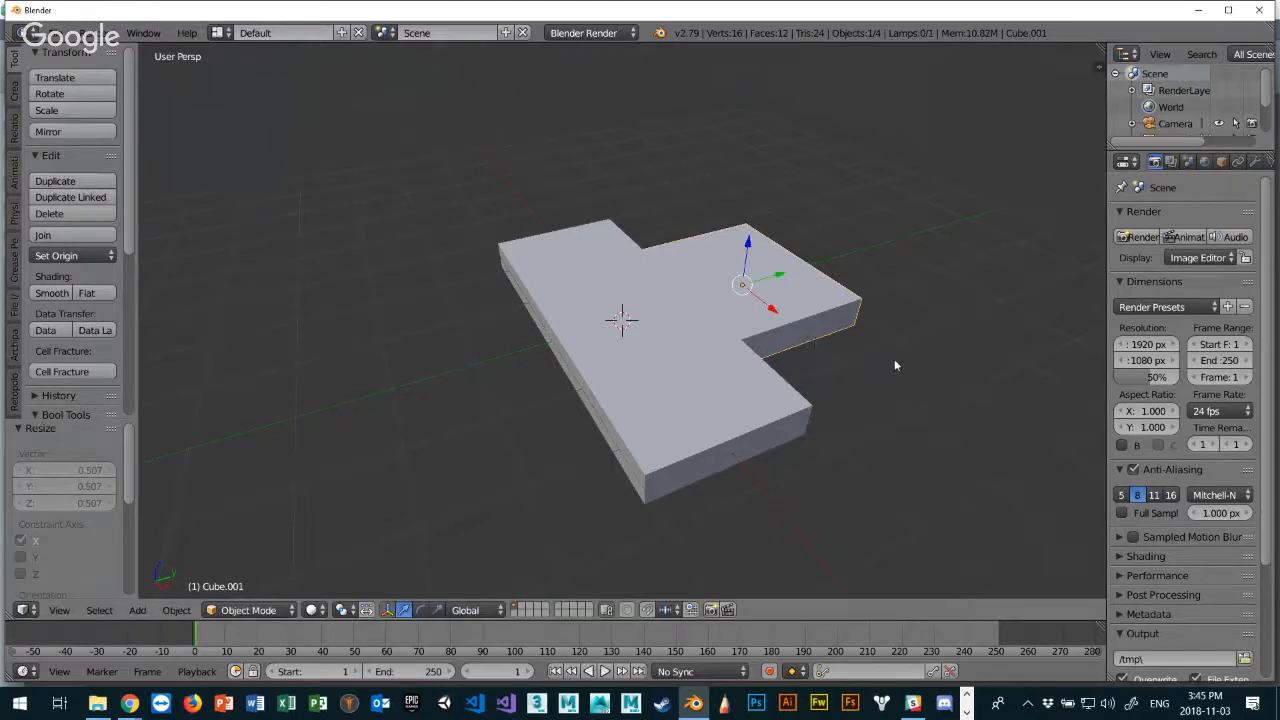
Duplicate the shortened slab and place the copy 2 units further along the Y axis.
middle_click_drag(894, 362, 806, 367)
middle_click_drag(876, 386, 815, 367)
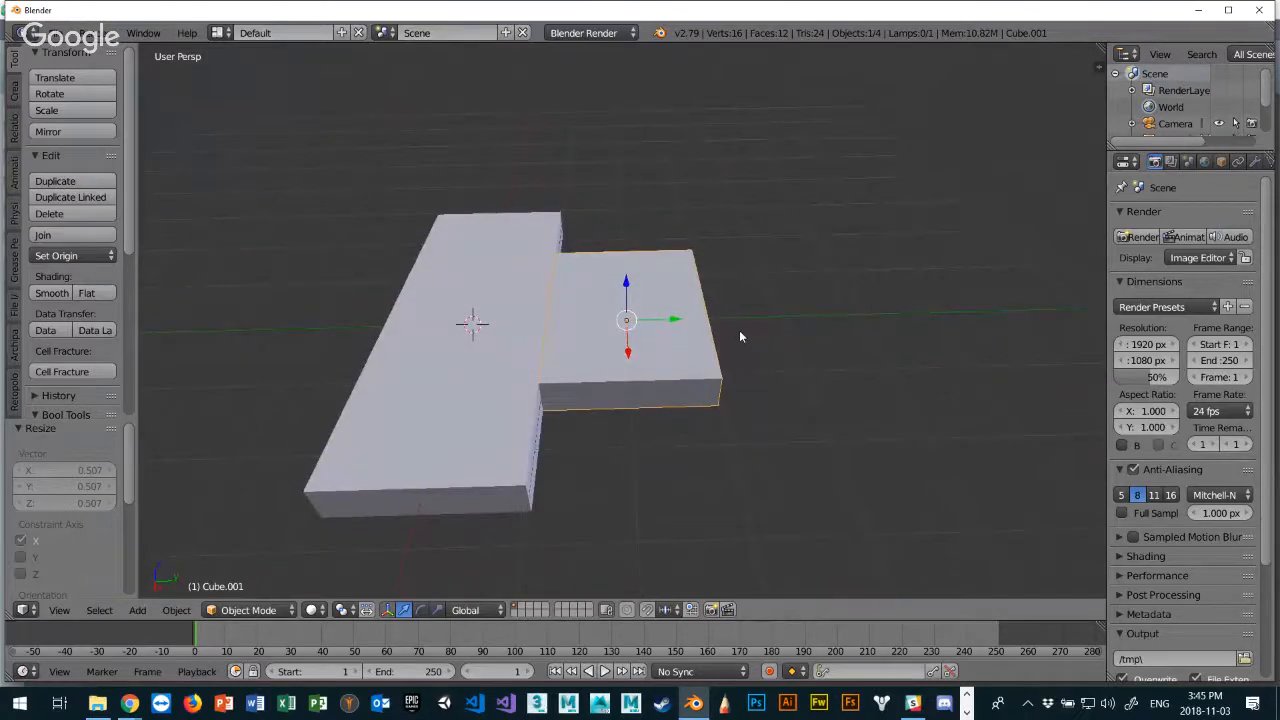
key("shift+d")
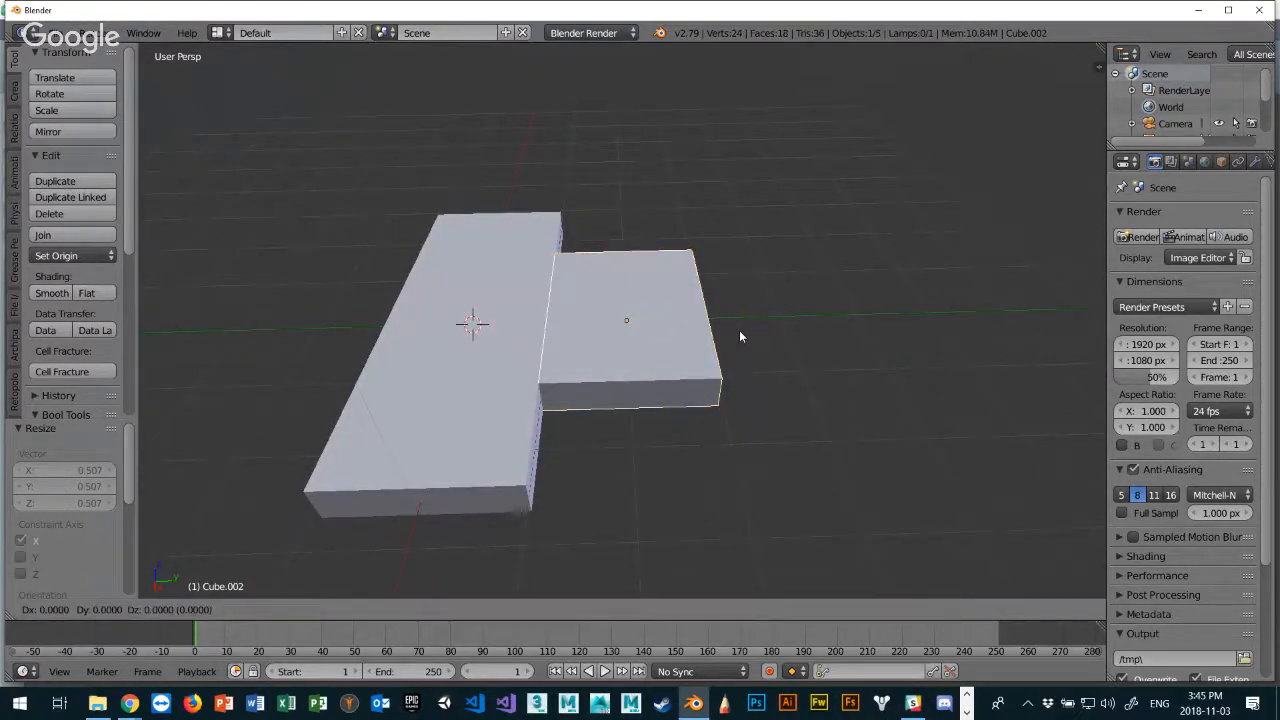
key("y")
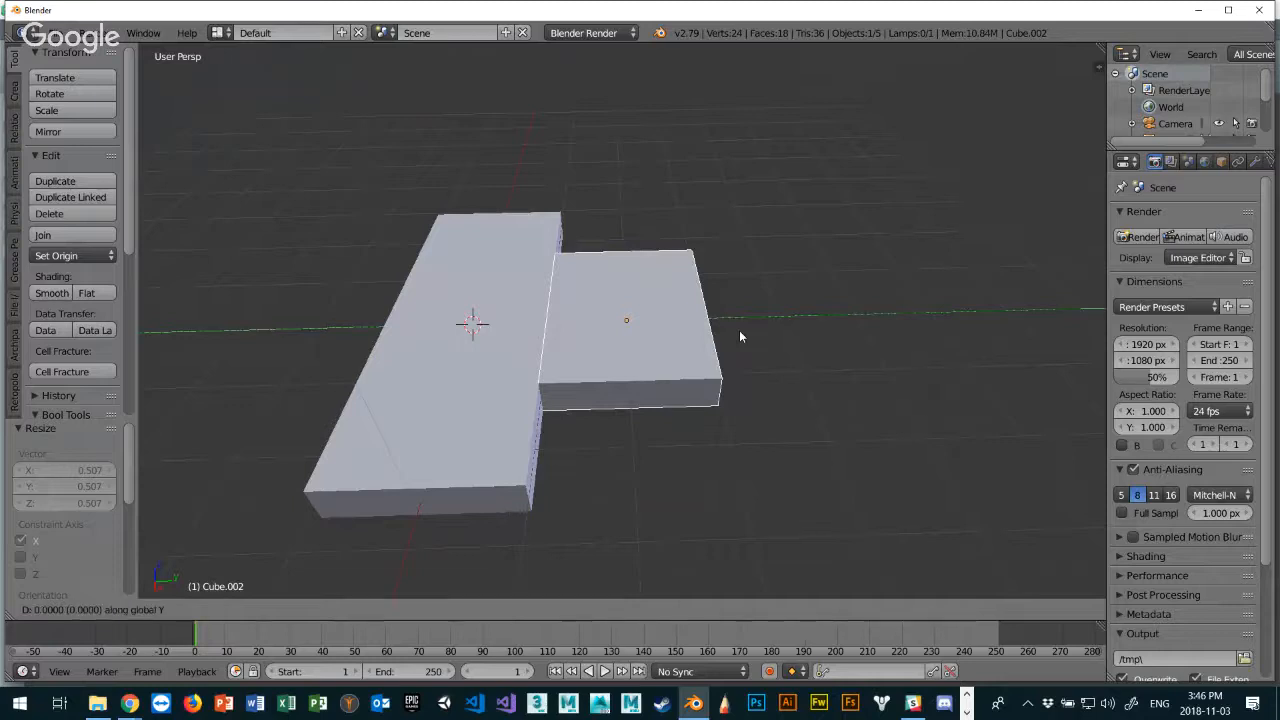
key("2")
key("Return")
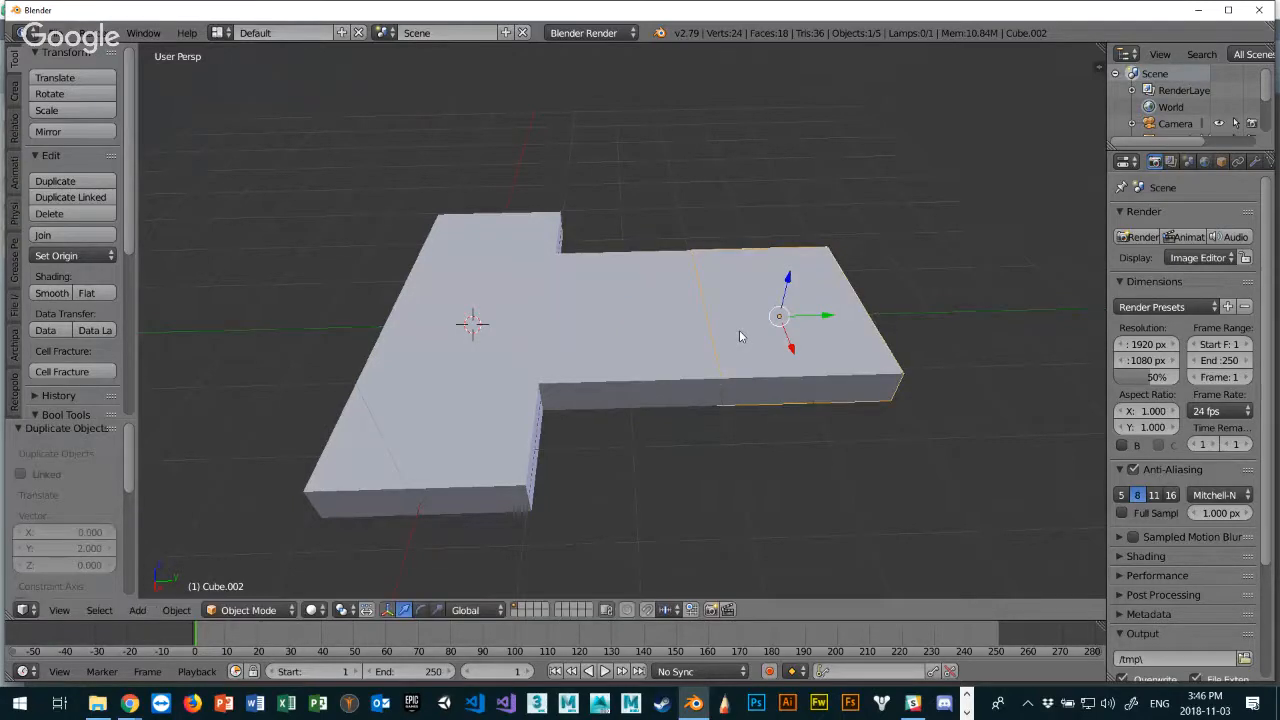
key("r")
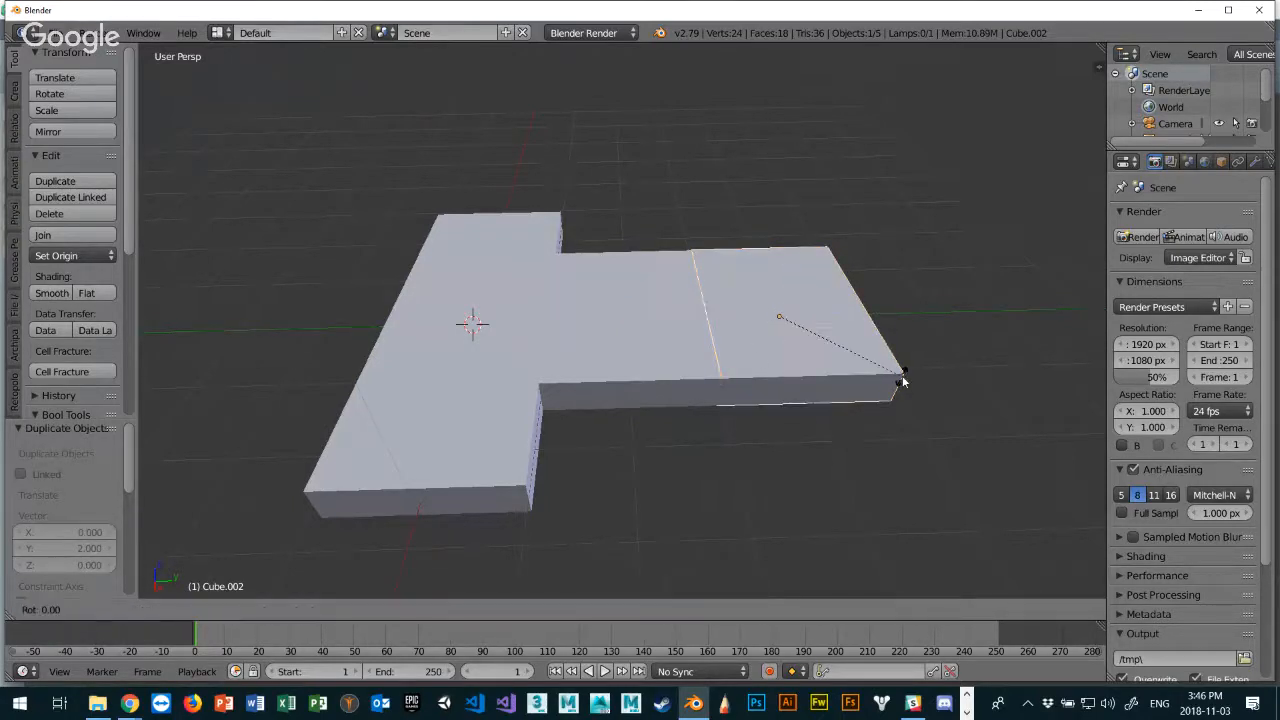
key("x")
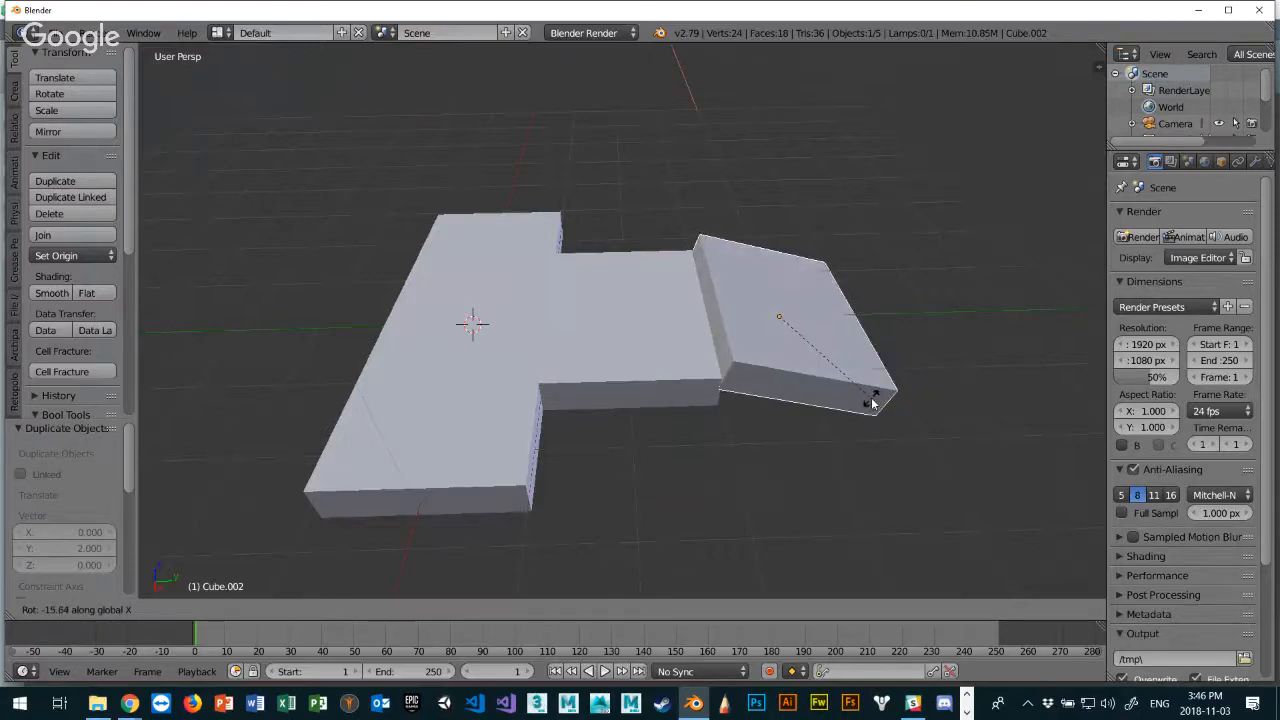
key("Escape")
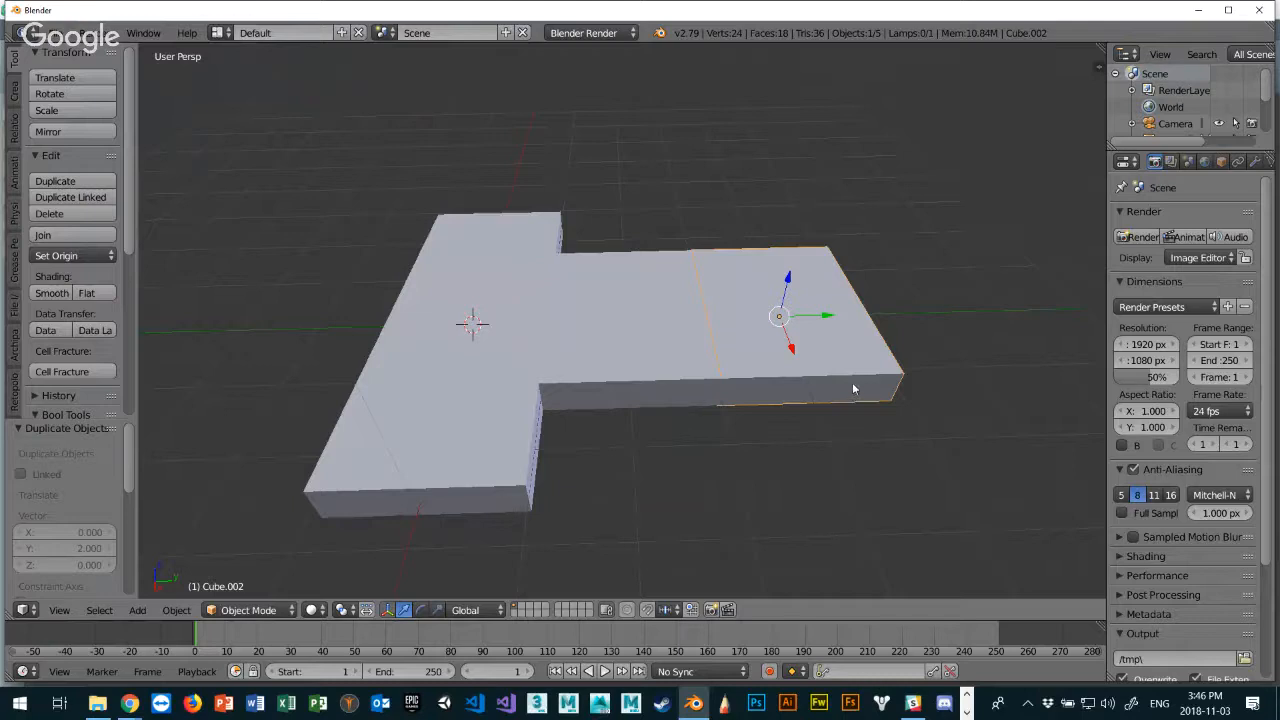
Scale the third slab to about 0.632 along the X axis so the layout steps down in width.
key("s")
key("x")
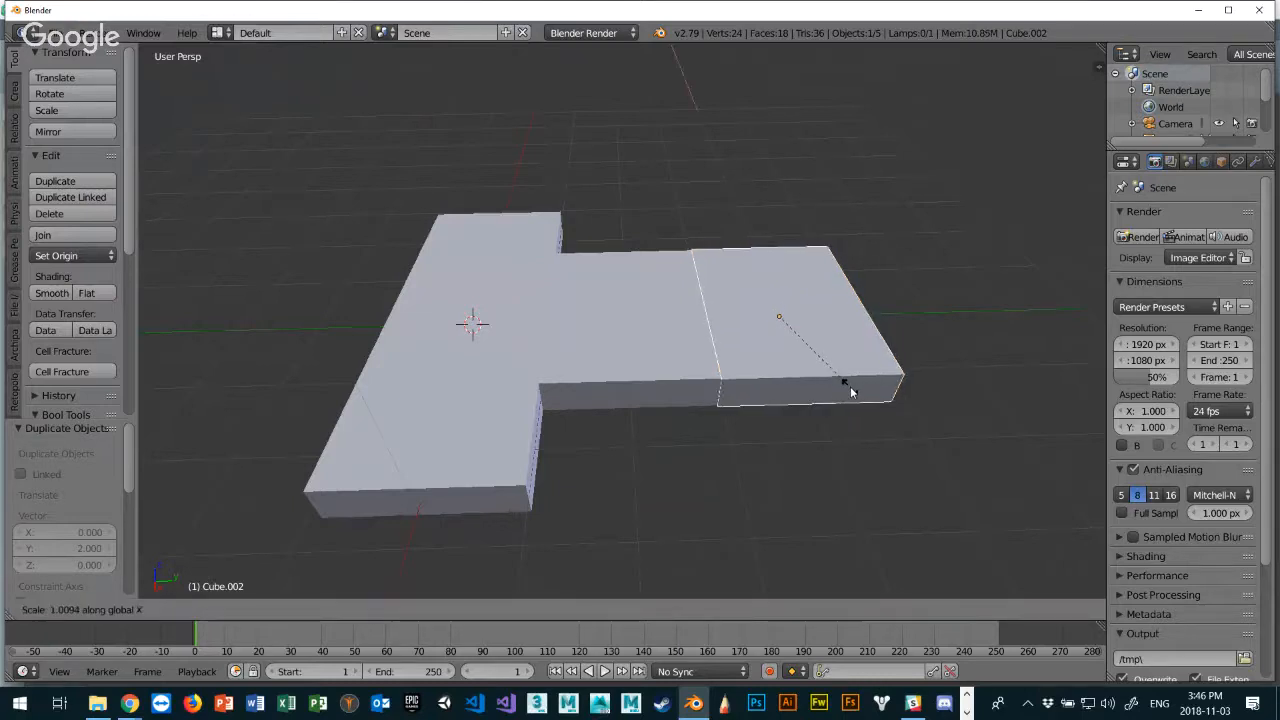
left_click(830, 352)
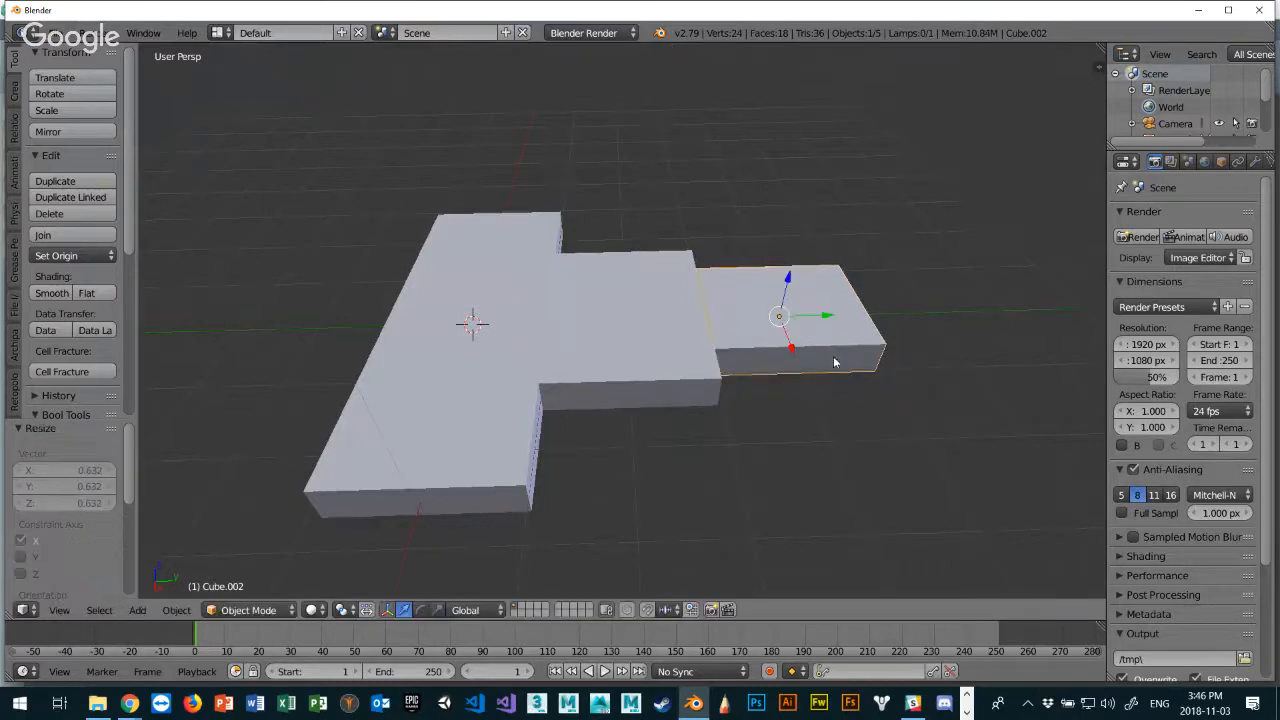
Select all three slabs together and duplicate them 2 units up along the global Z axis.
middle_click_drag(617, 431, 928, 408)
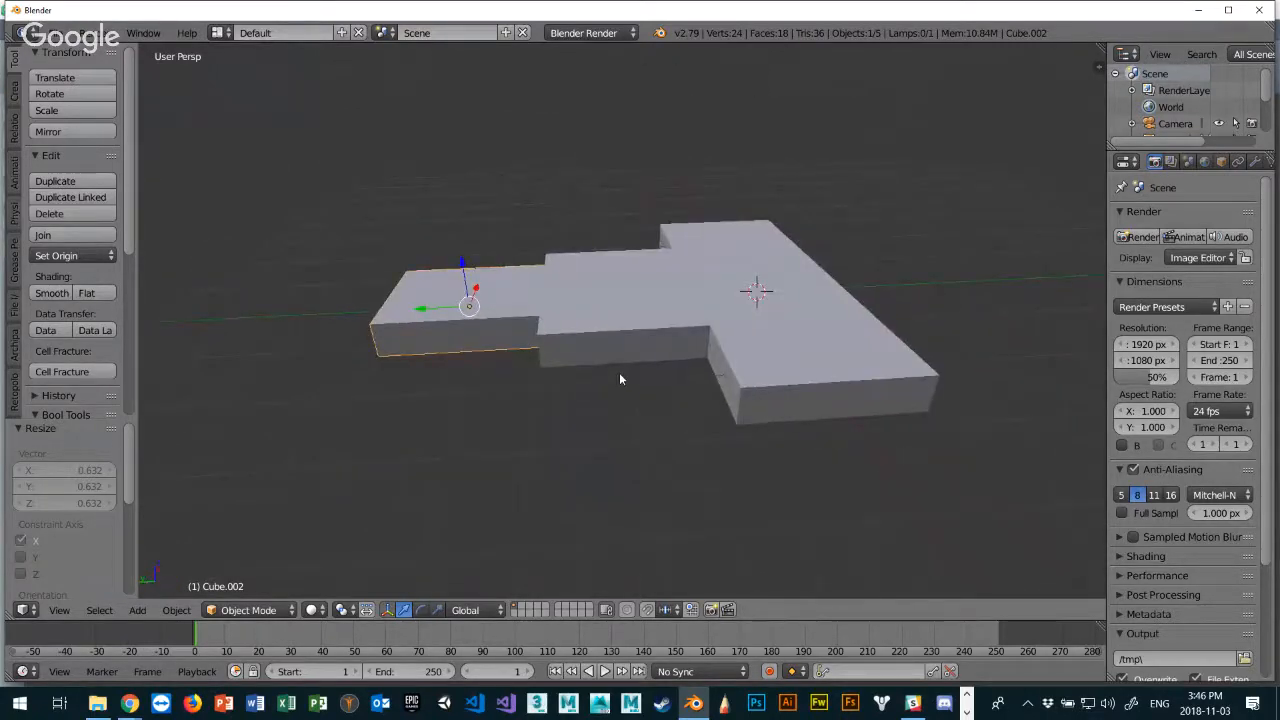
middle_click_drag(619, 378, 634, 394, "shift")
left_click(636, 321, "shift")
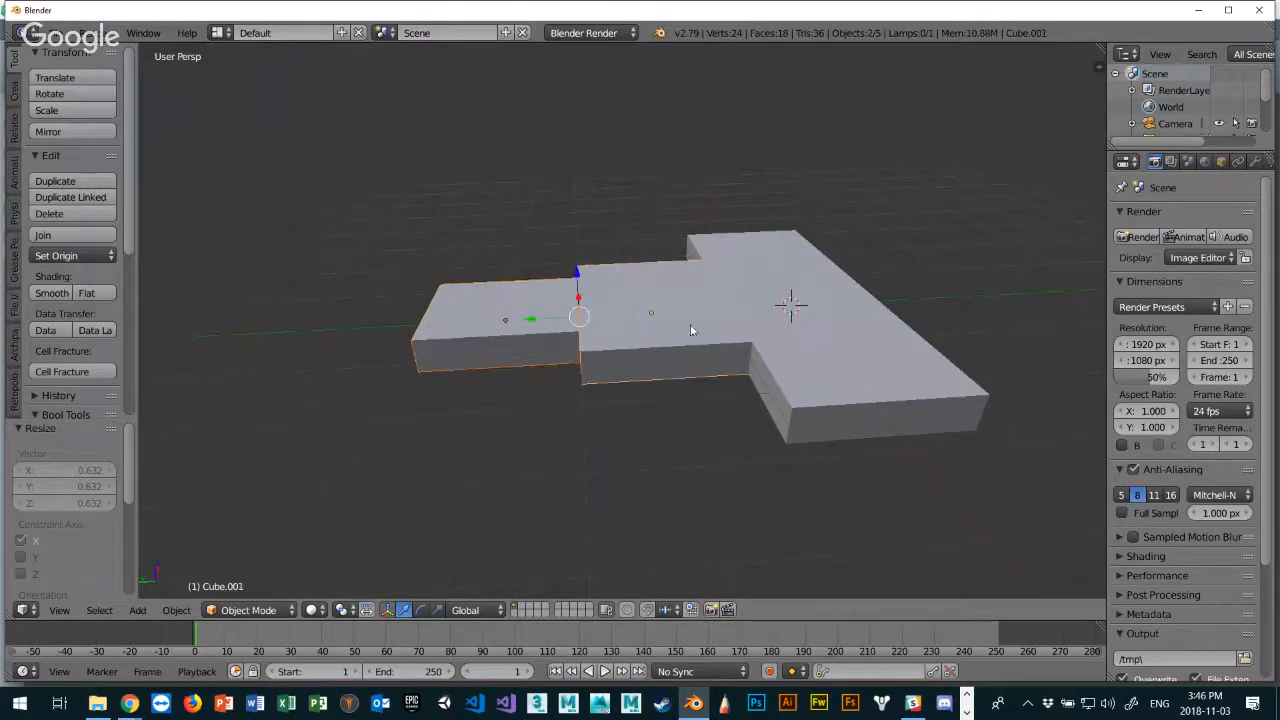
left_click(769, 328, "shift")
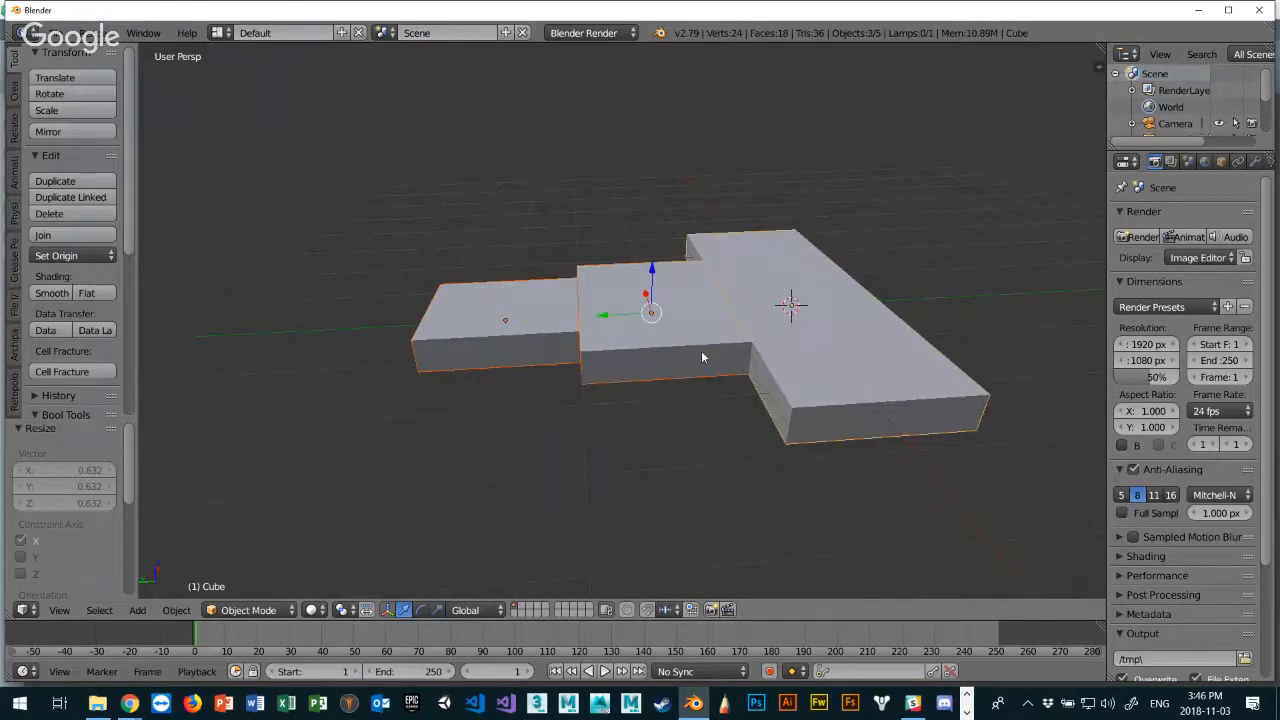
key("shift+d")
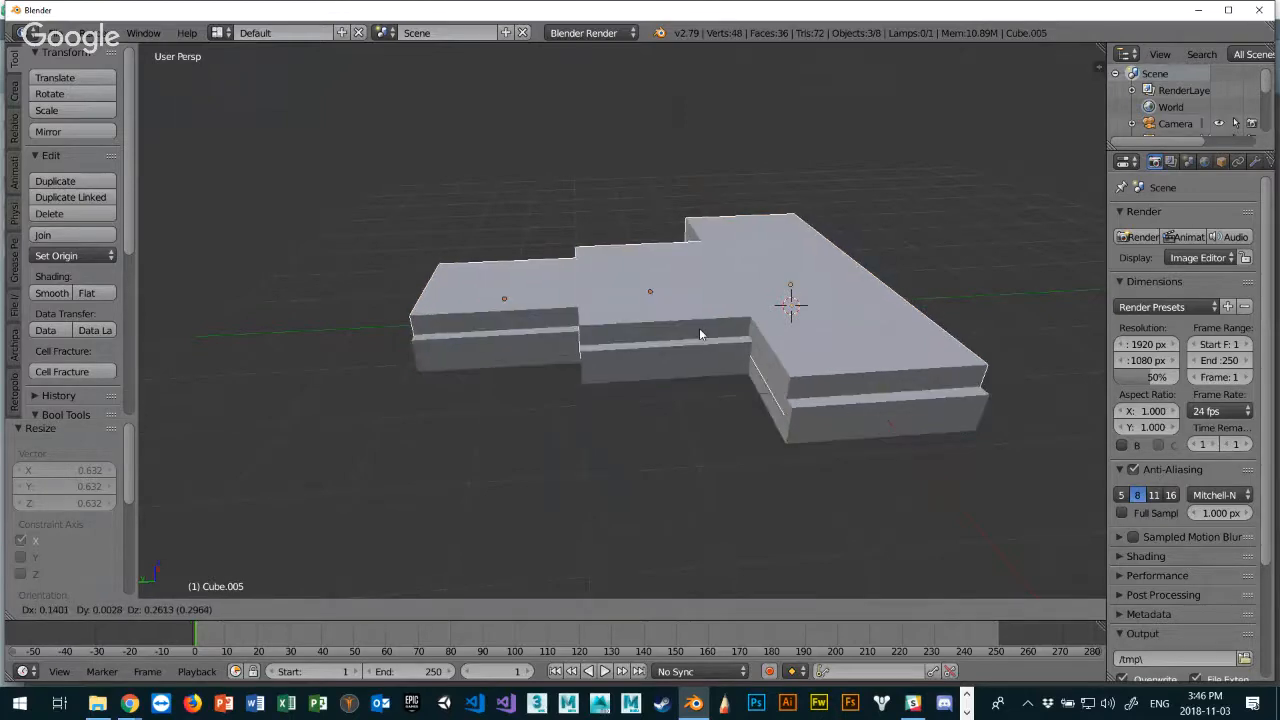
key("z")
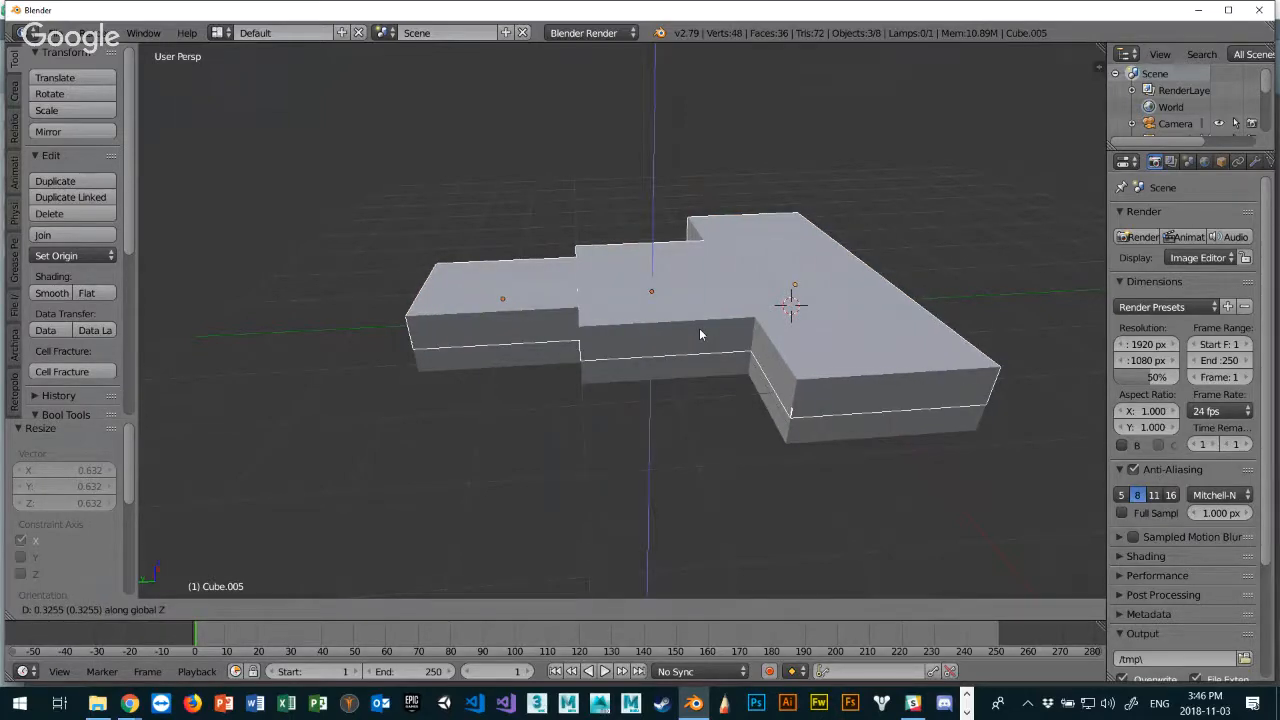
key("2")
key("Return")
Tilt the upper set of slabs by about -16° around the global X axis.
middle_click_drag(620, 300, 907, 311)
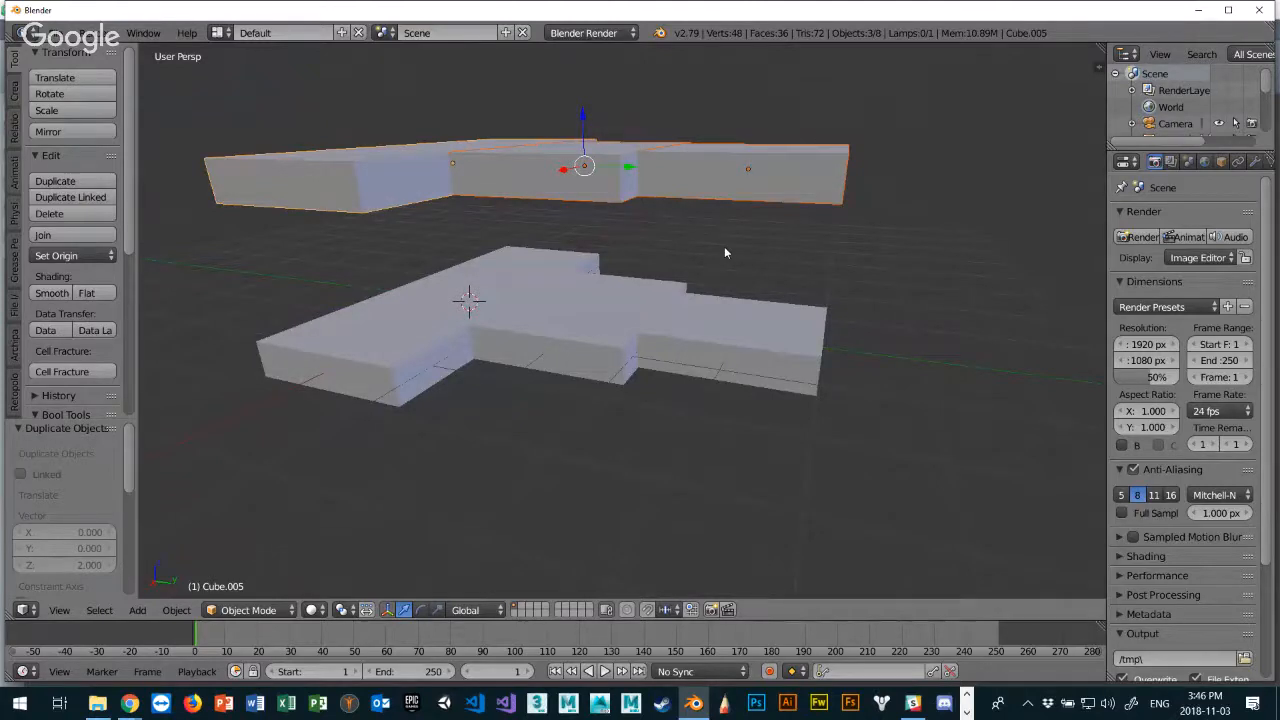
key("r")
key("x")
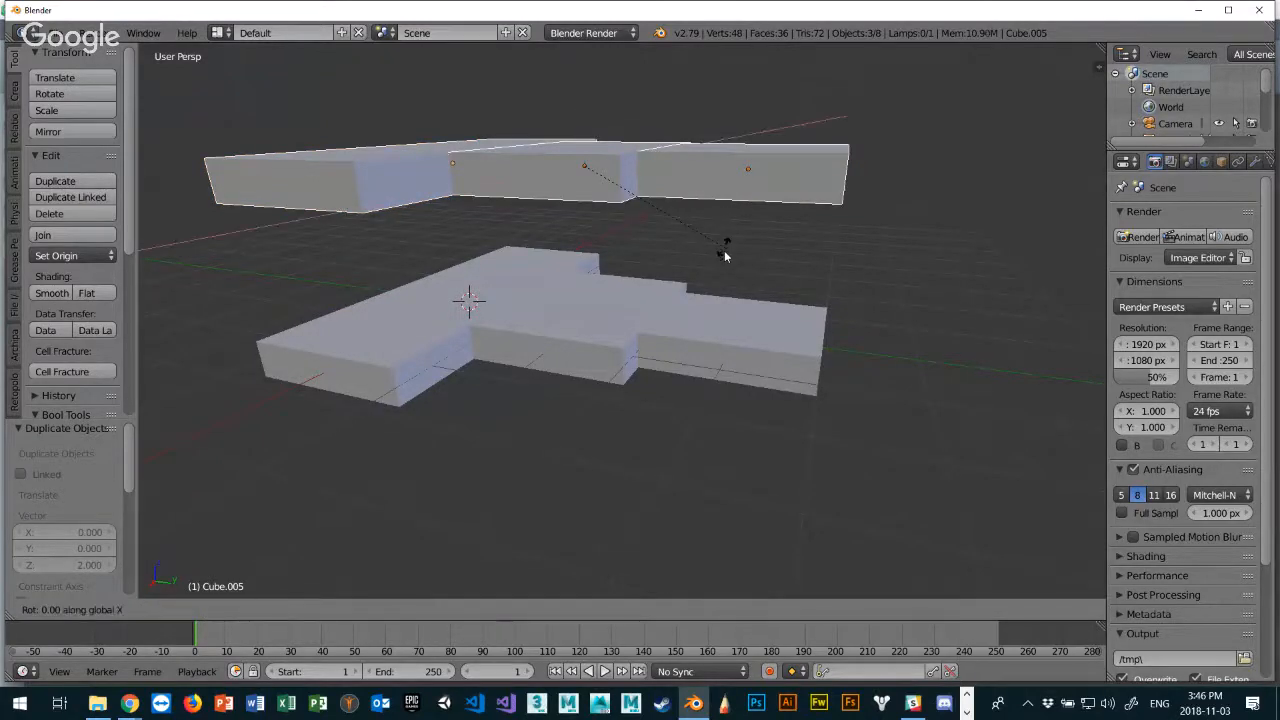
left_click(718, 309)
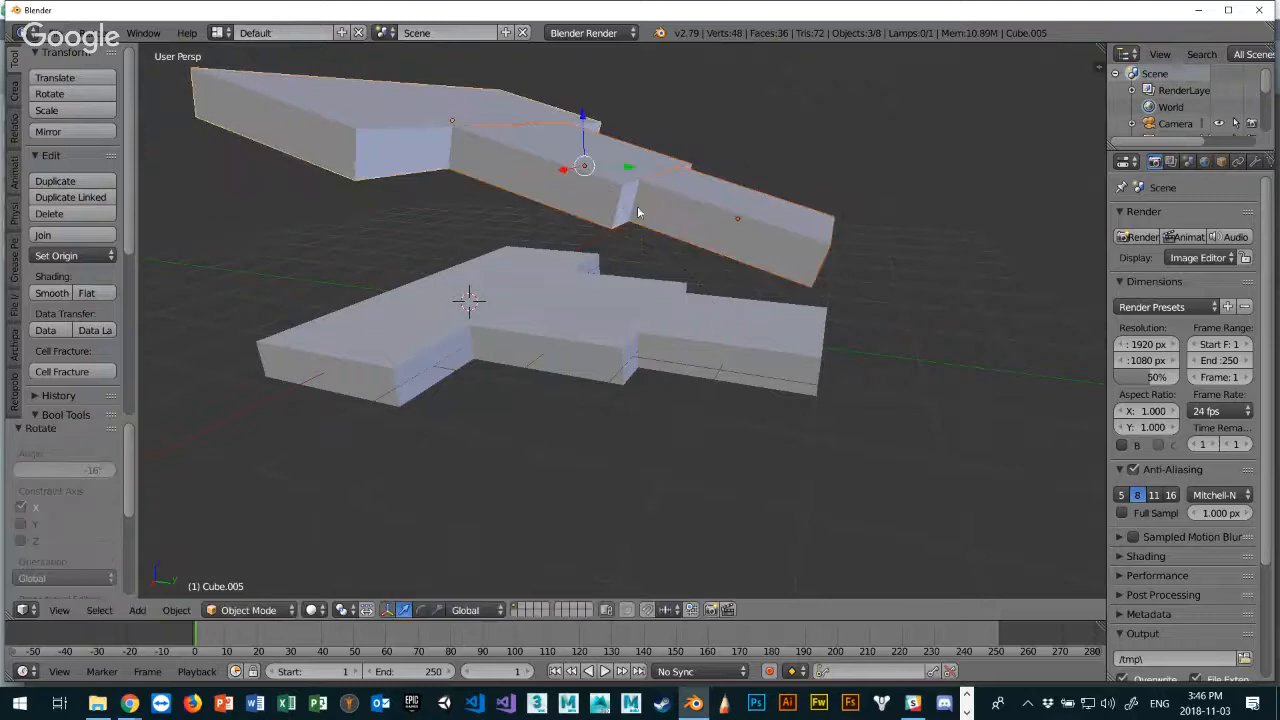
Move the tilted upper slabs about 0.794 units down, 0.131 along the Y axis and 0.017 back up.
left_click_drag(585, 124, 604, 188)
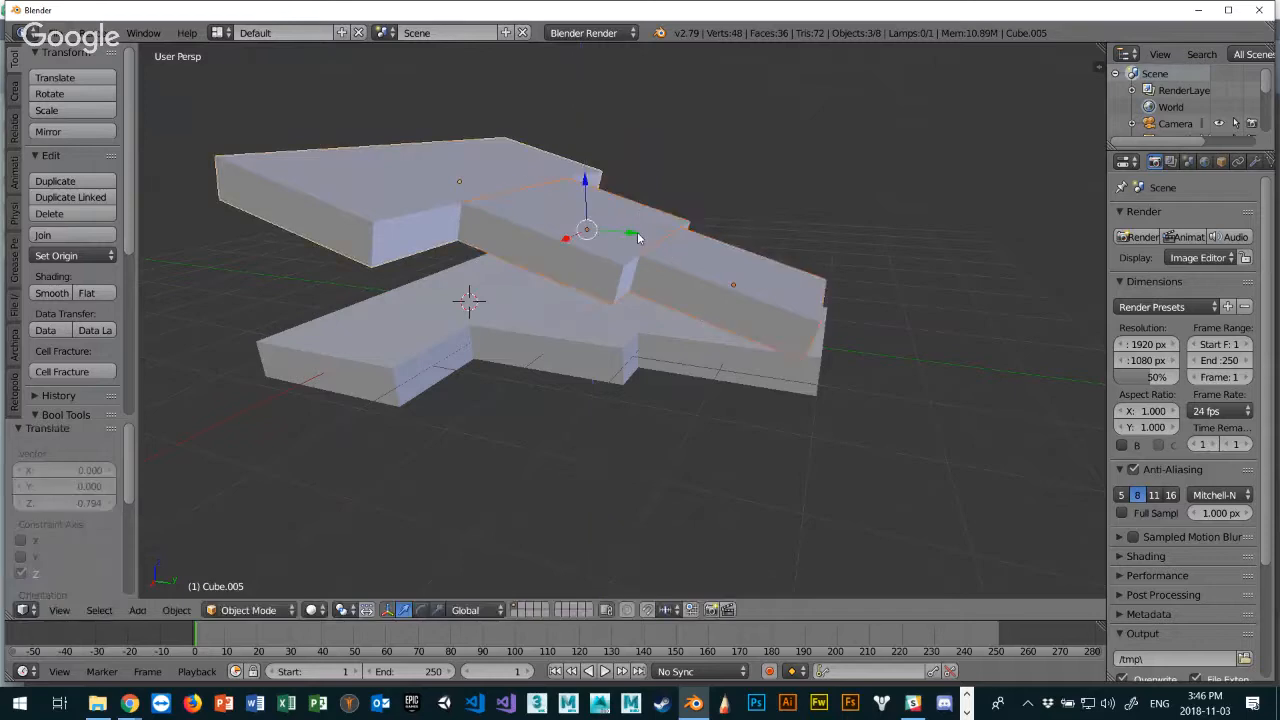
left_click_drag(640, 237, 632, 227)
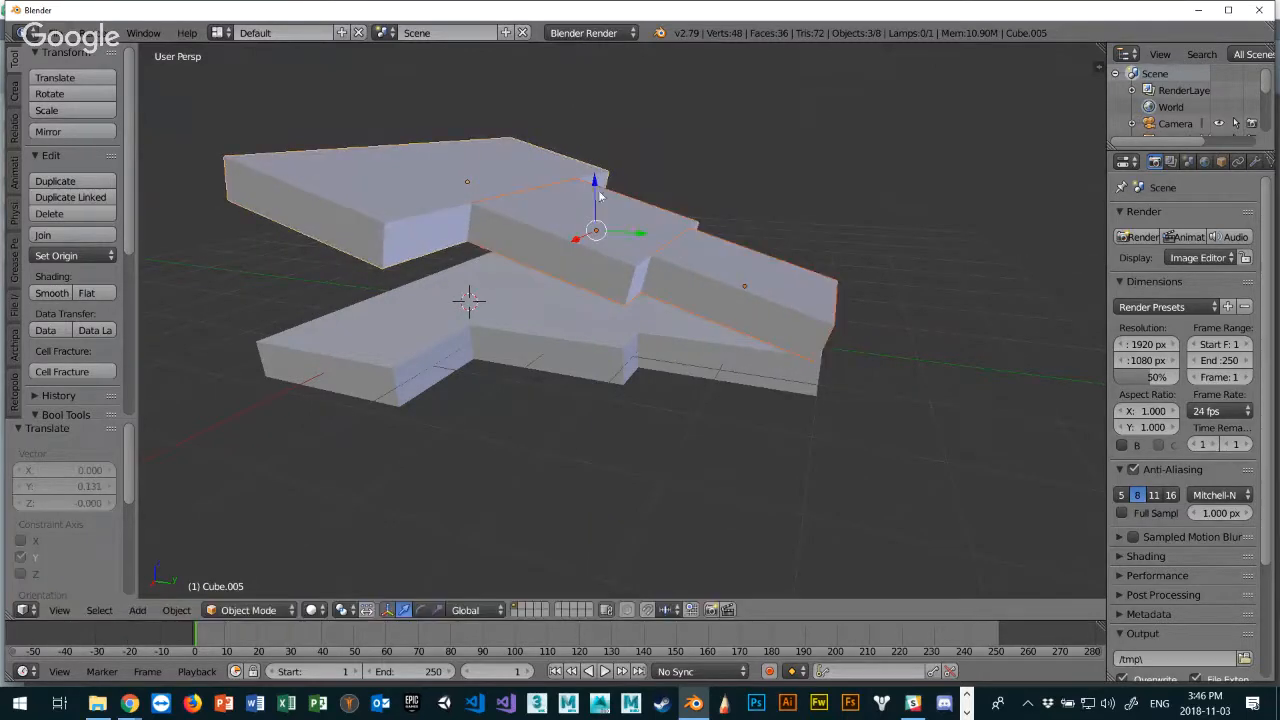
left_click_drag(597, 187, 599, 185)
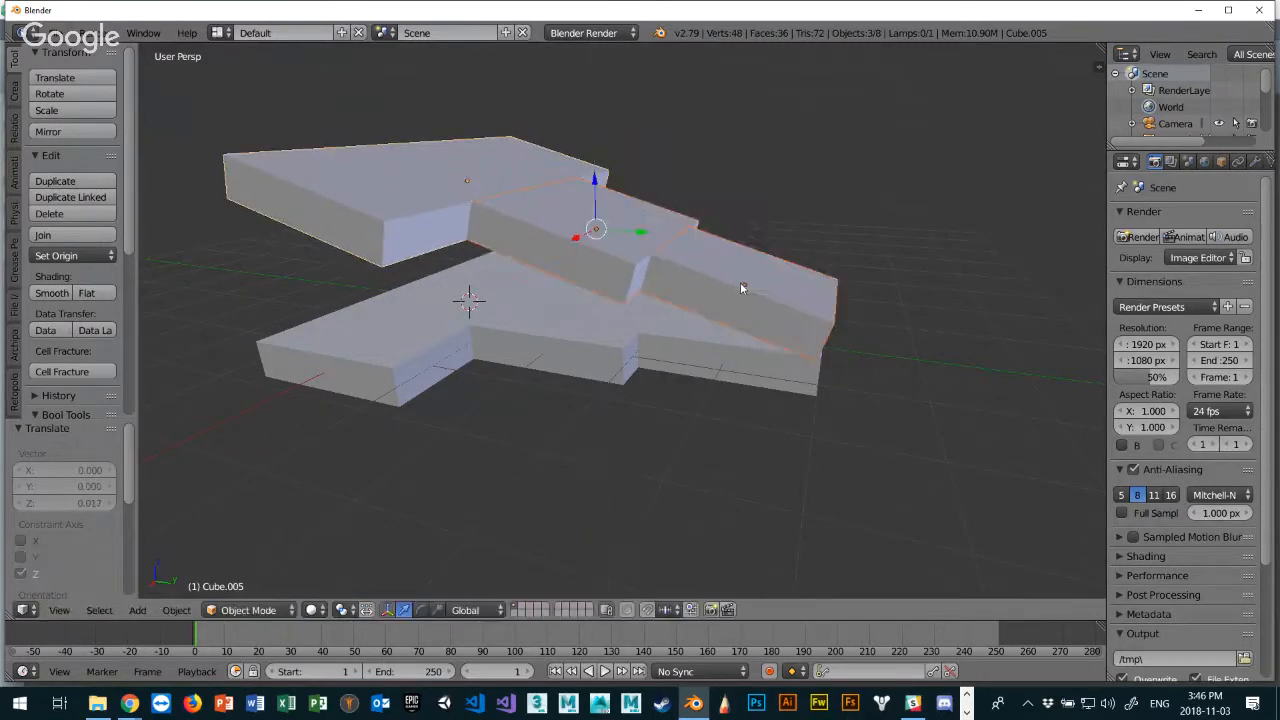
middle_click_drag(741, 287, 799, 275)
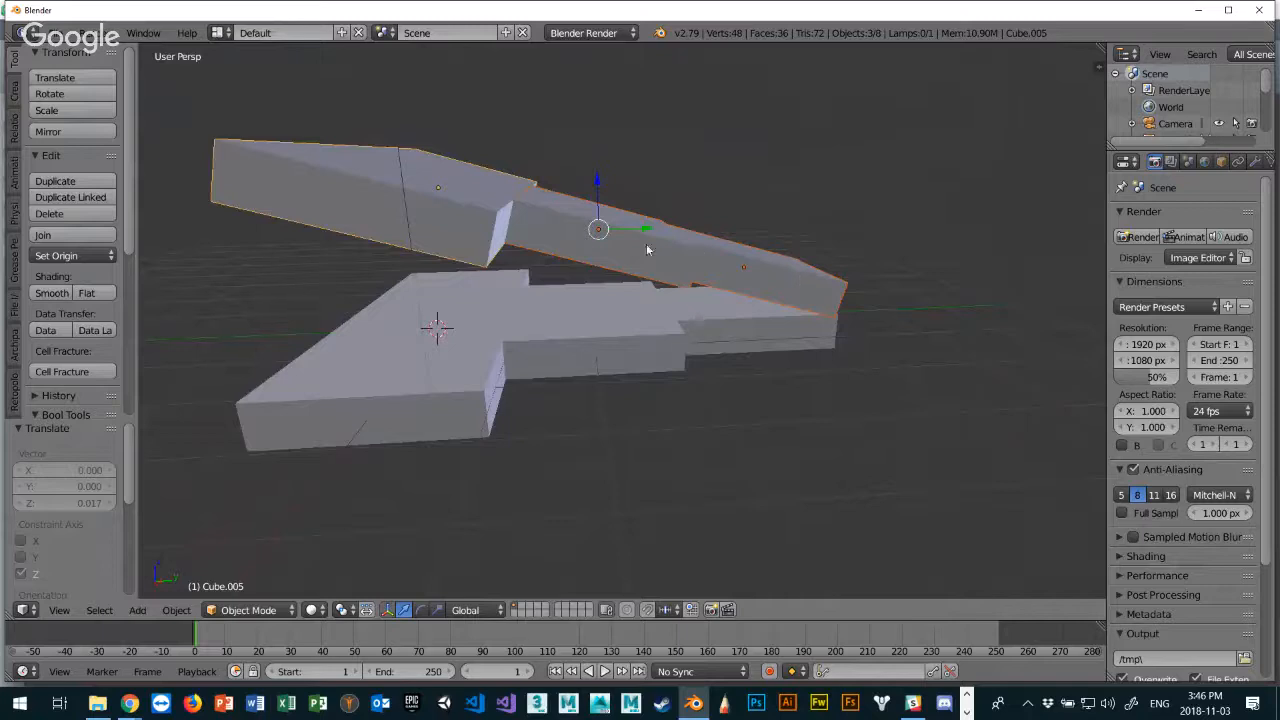
middle_click_drag(647, 250, 644, 251)
key("shift+s")
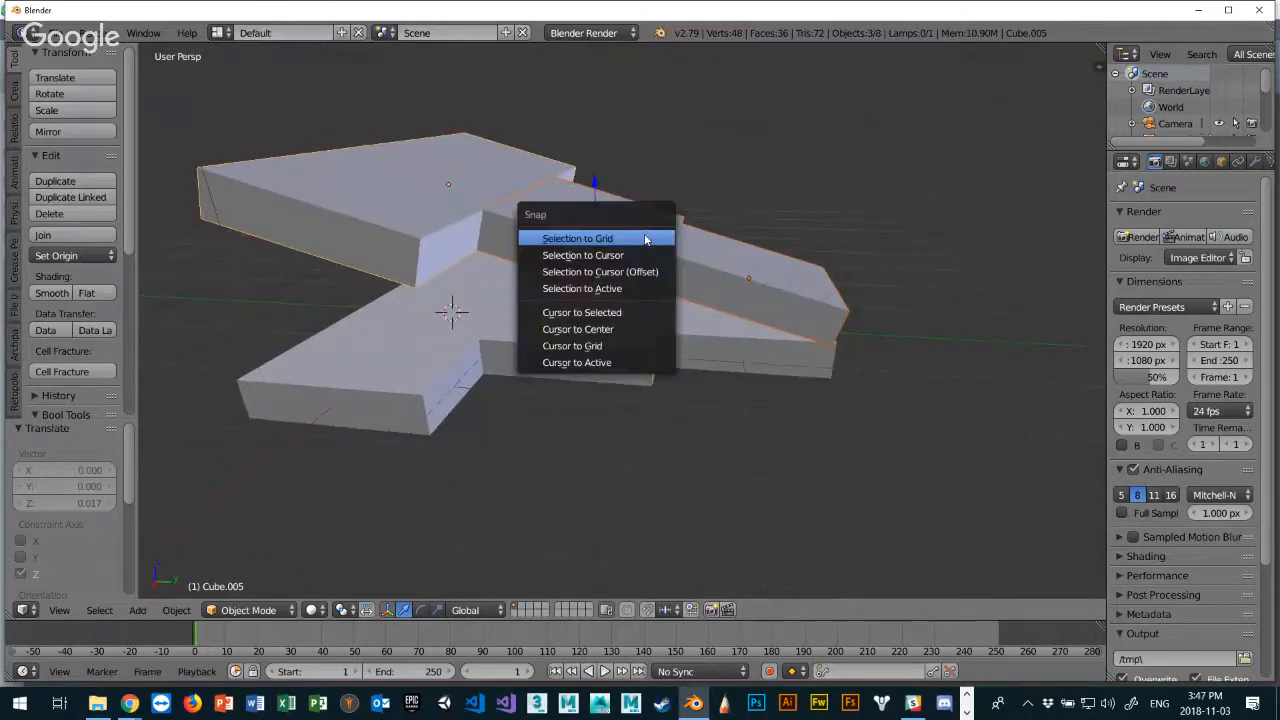
left_click(641, 239)
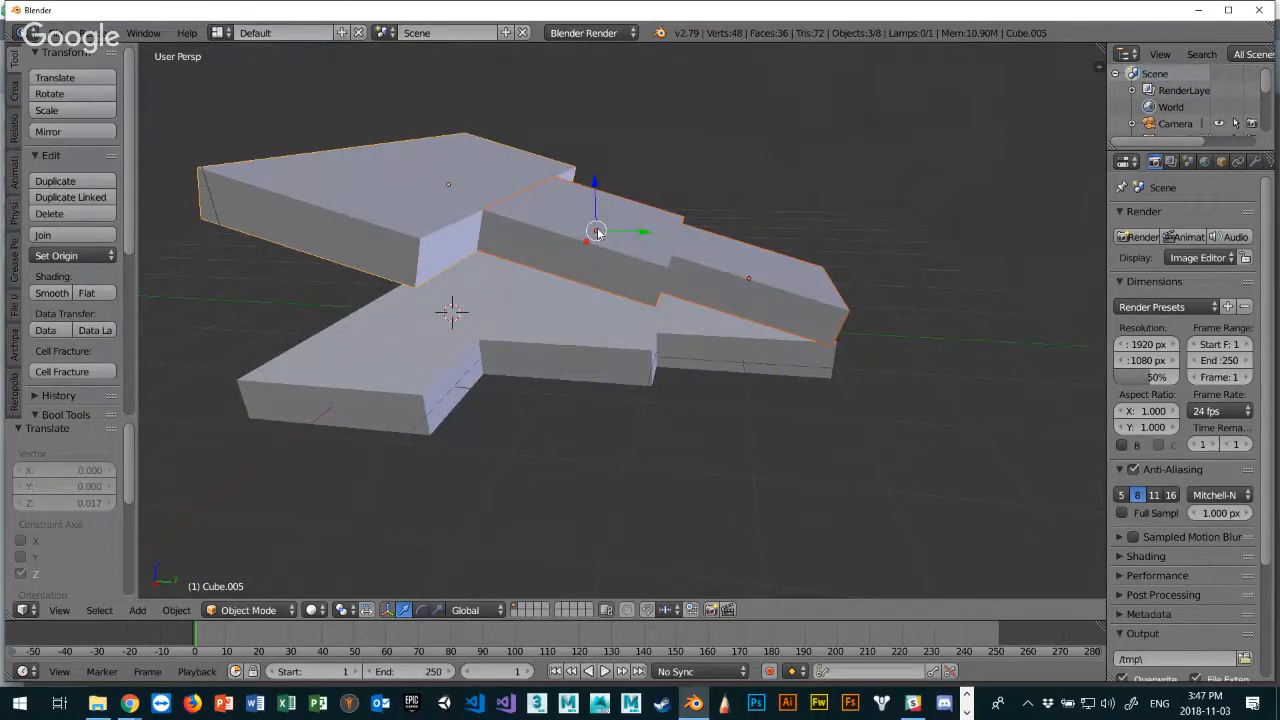
Add a cube between the two slab sets and raise it about 0.759 units along the global Z axis.
key("shift+a")
mouse_move(596, 230)
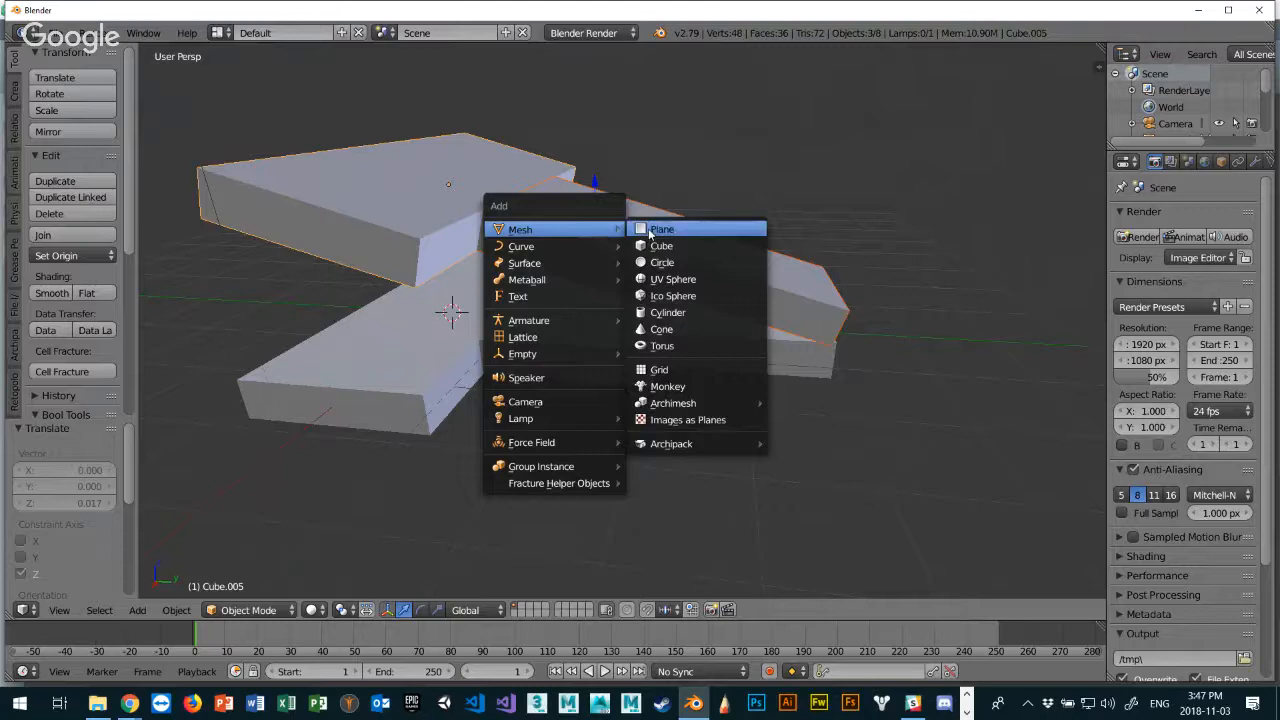
left_click(640, 247)
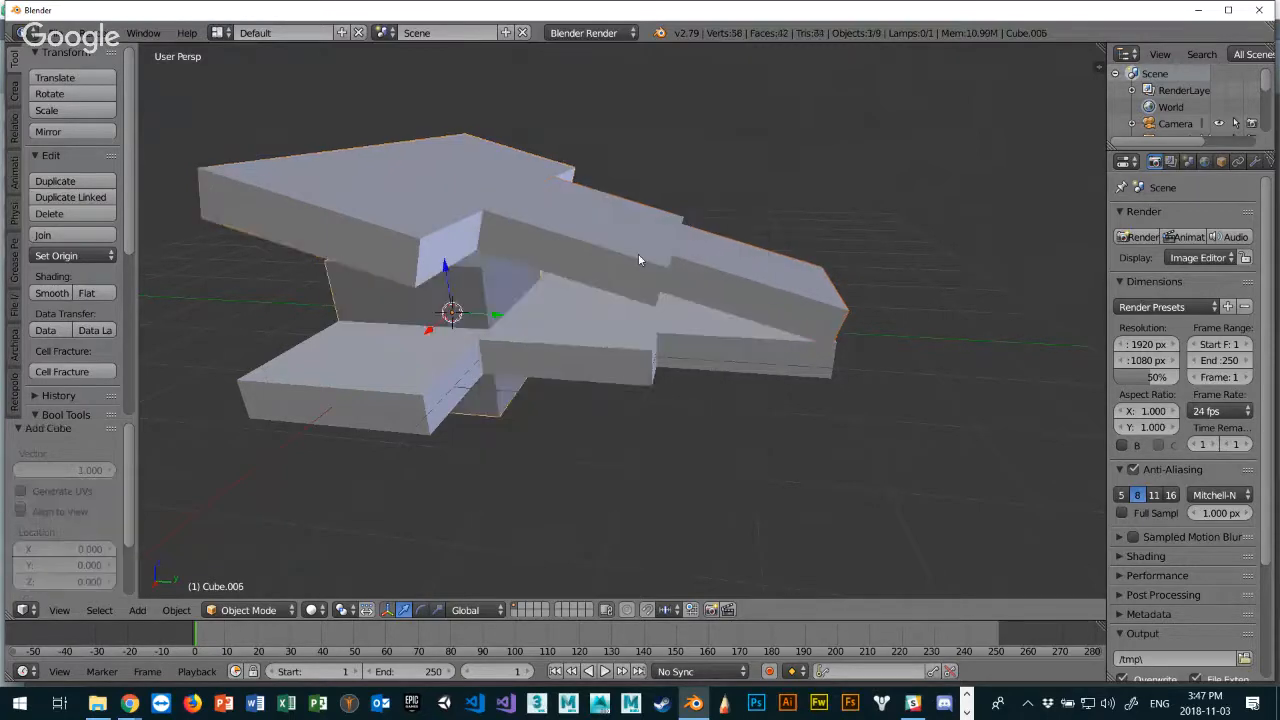
key("g")
key("z")
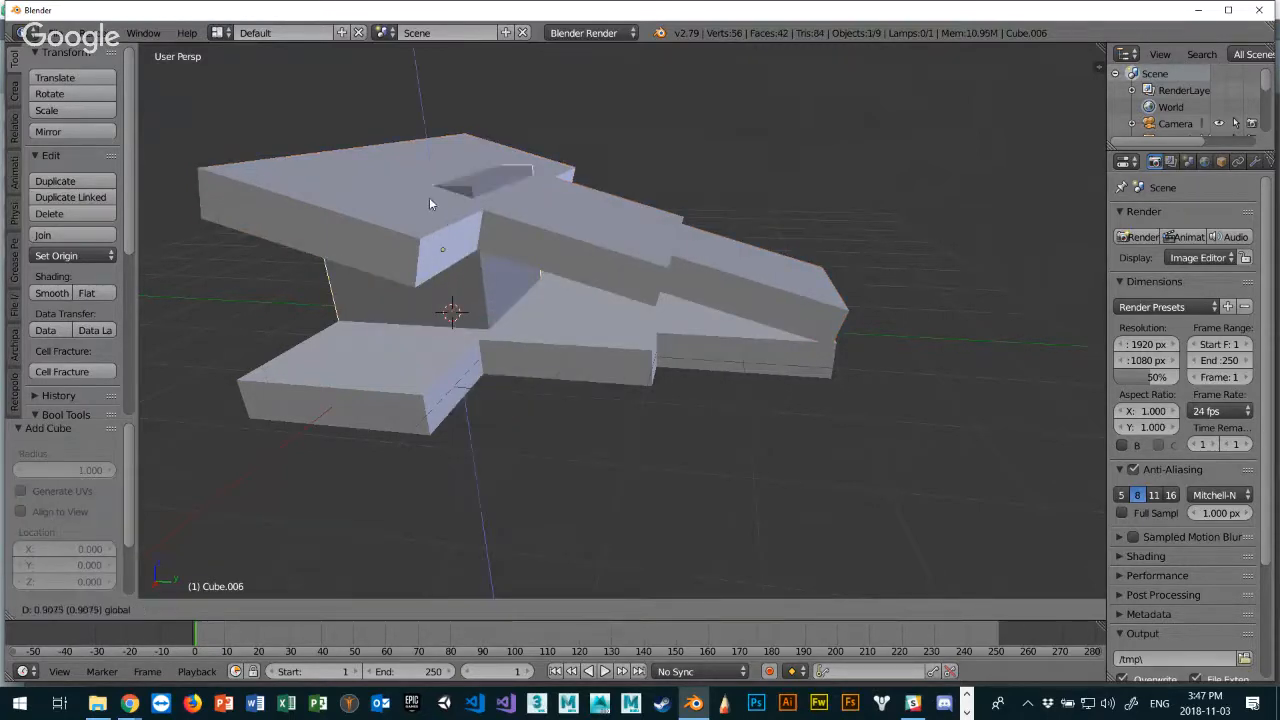
left_click(430, 206)
Raise the cube a further 0.15 and then 0.029 units along Z beneath the upper slabs.
middle_click_drag(430, 206, 538, 219)
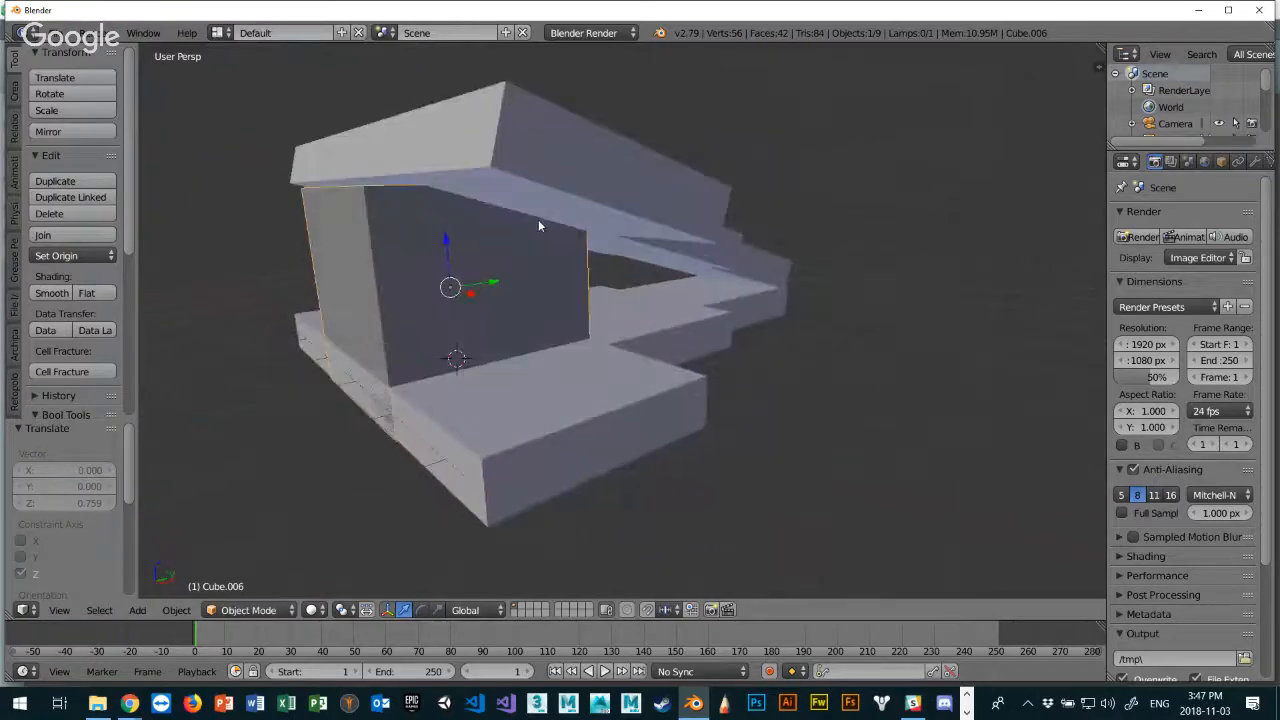
key("g")
key("z")
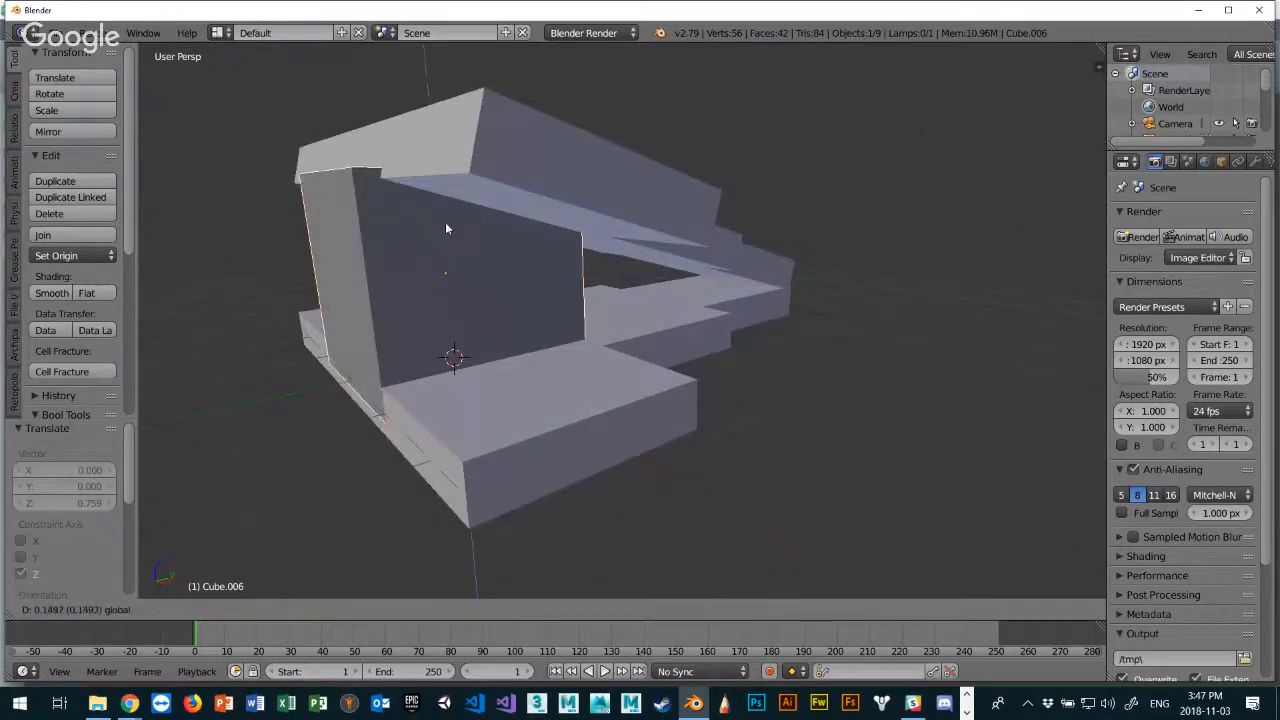
left_click(447, 229)
middle_click_drag(447, 229, 506, 251)
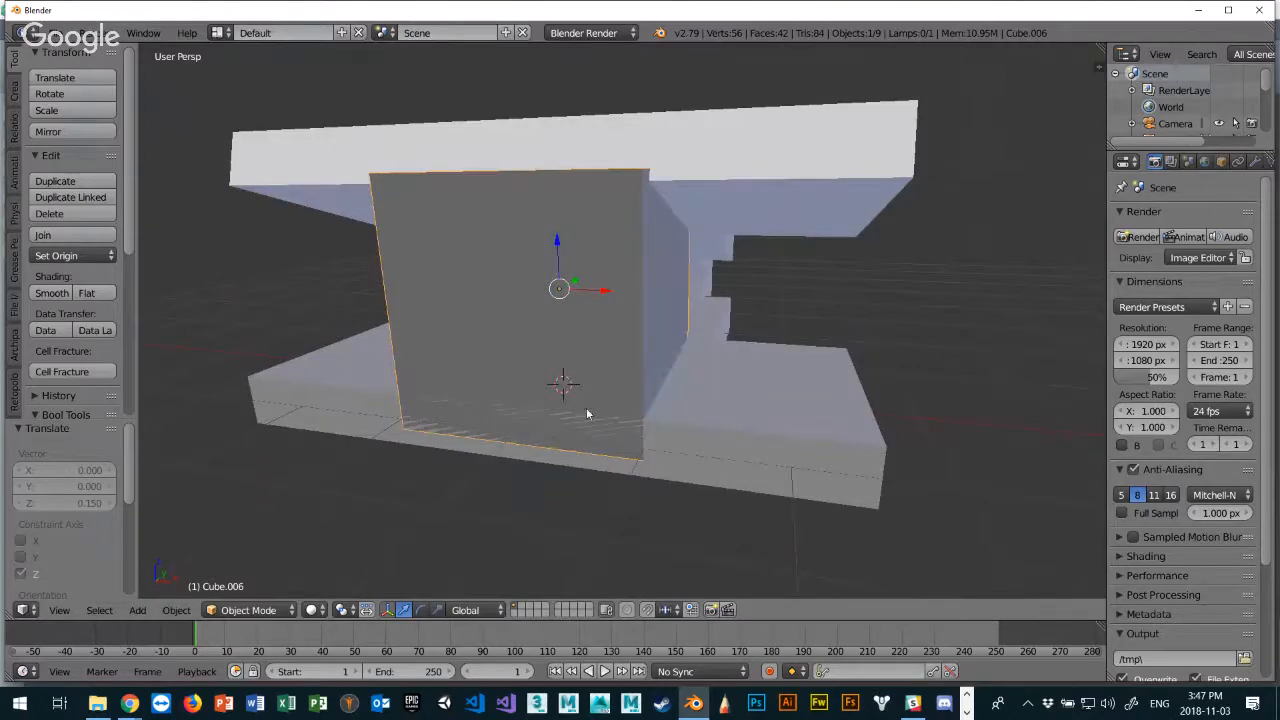
middle_click_drag(572, 424, 577, 380)
mouse_move(499, 241)
left_mouse_down()
mouse_move(509, 256)
mouse_move(511, 226)
mouse_move(512, 250)
left_mouse_up()
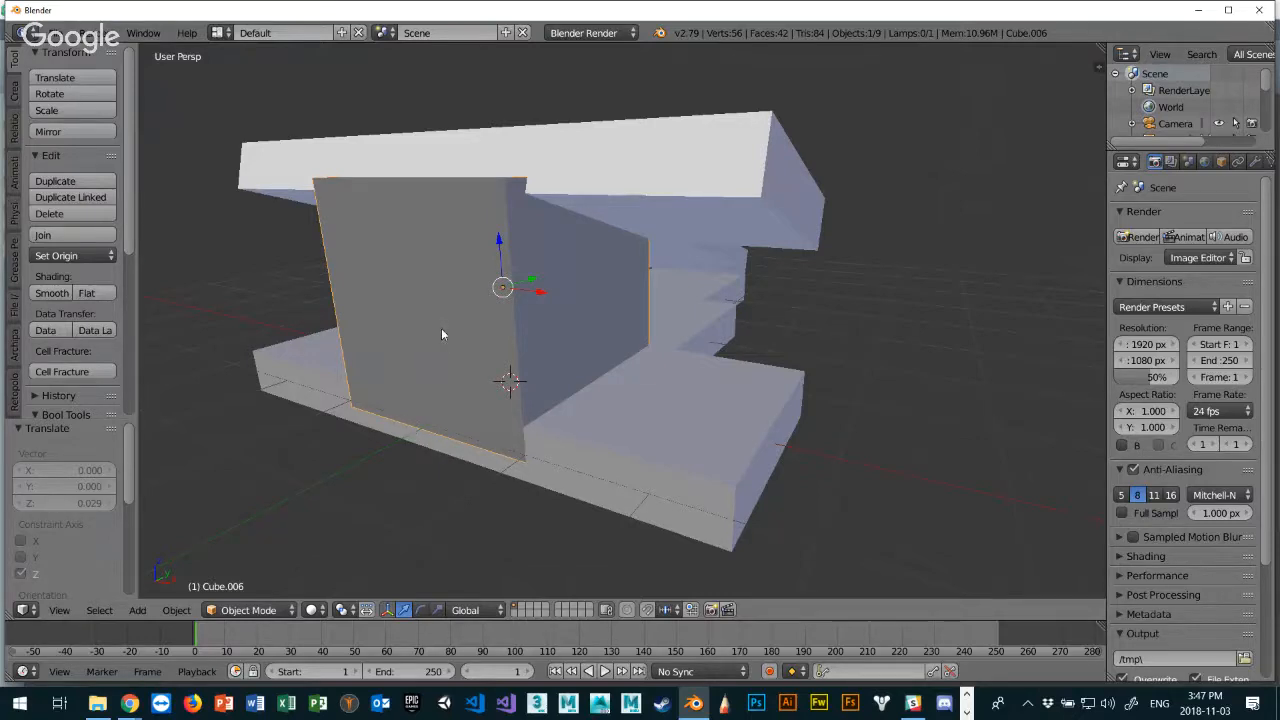
Scale the cube to about 0.772 along the Z axis and about 2.189 along the X axis.
key("s")
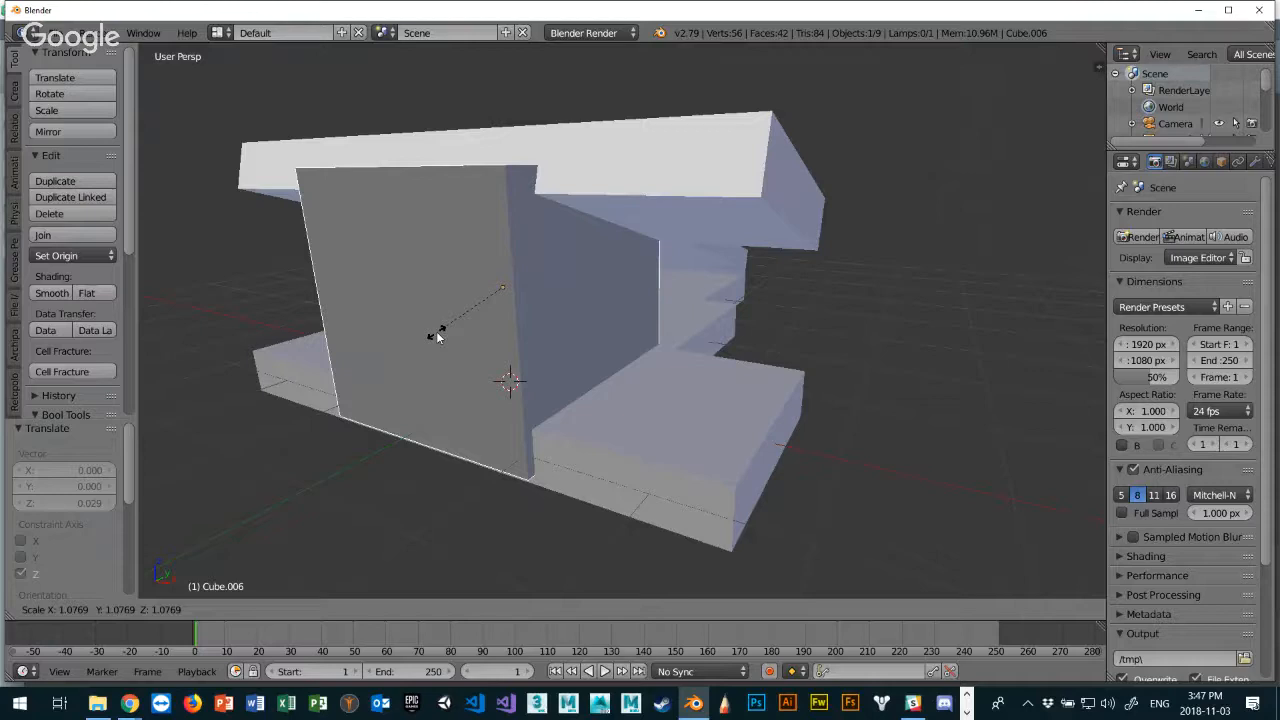
key("z")
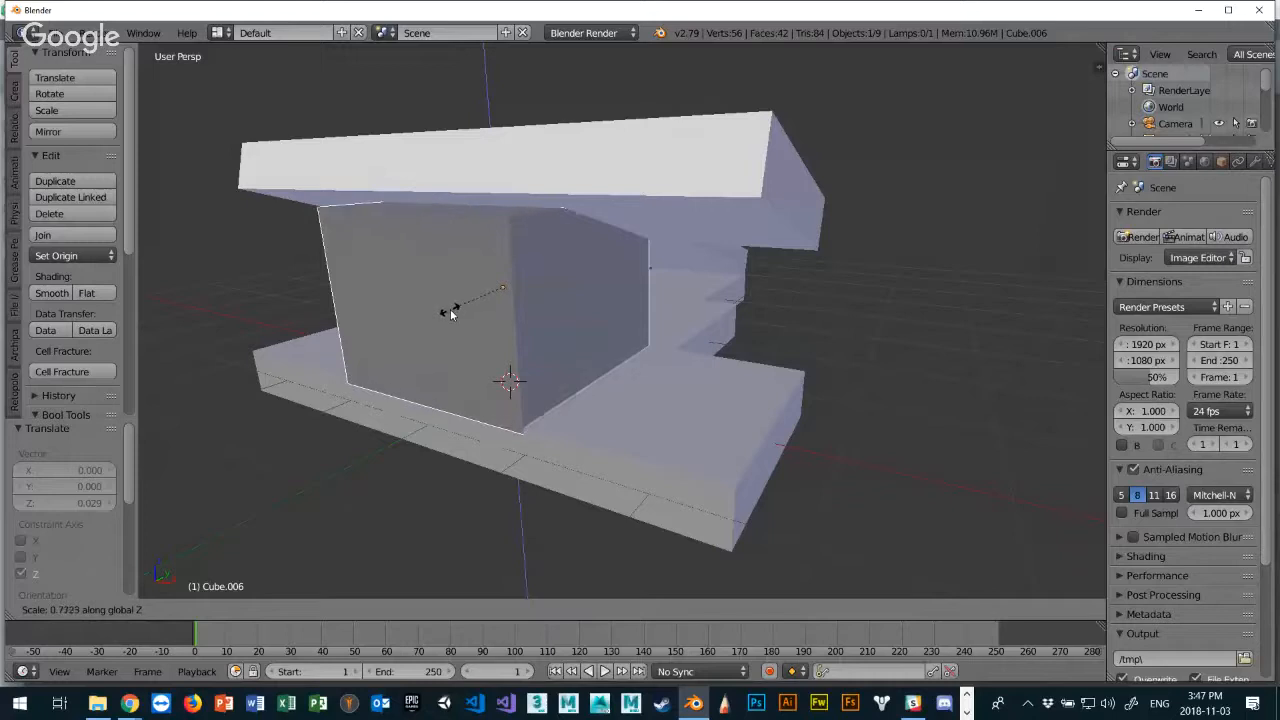
left_click(450, 309)
middle_click_drag(615, 328, 706, 327)
key("s")
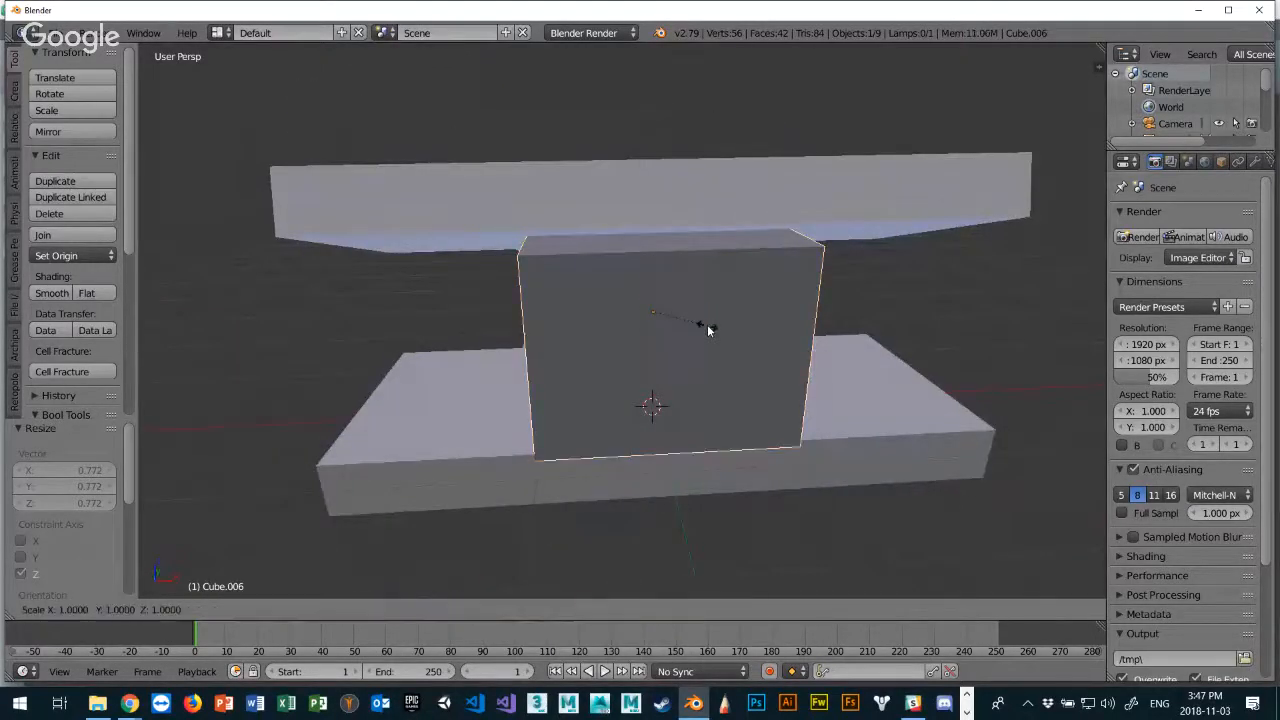
key("x")
left_click(774, 324)
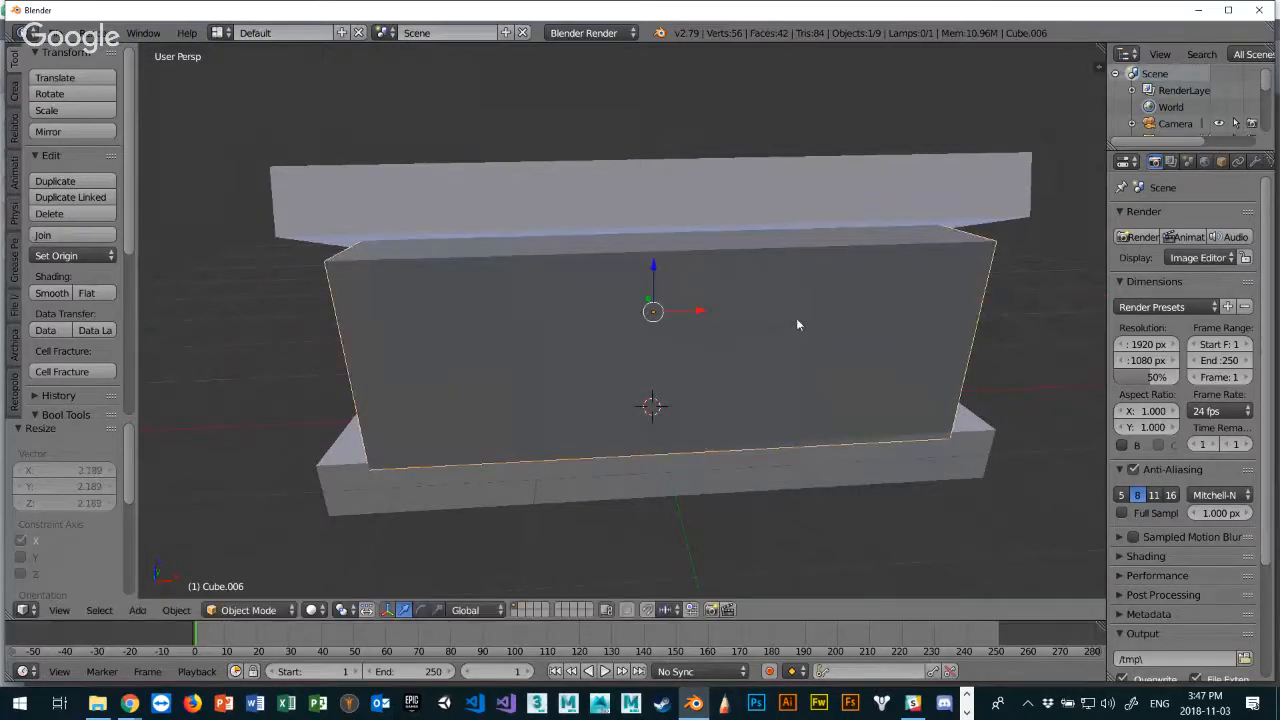
Rotate the widened block about -7.95° around the global X axis and shift it about 0.076 units along Y.
middle_click_drag(796, 318, 679, 313)
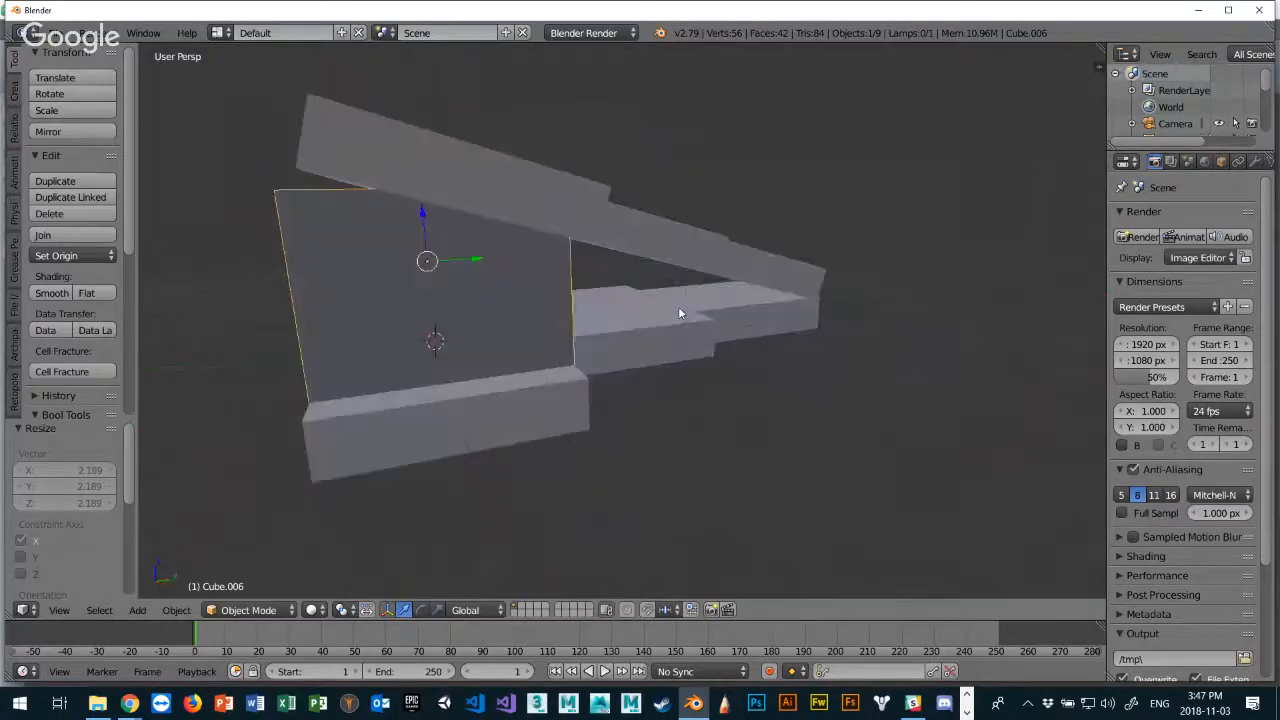
key("r")
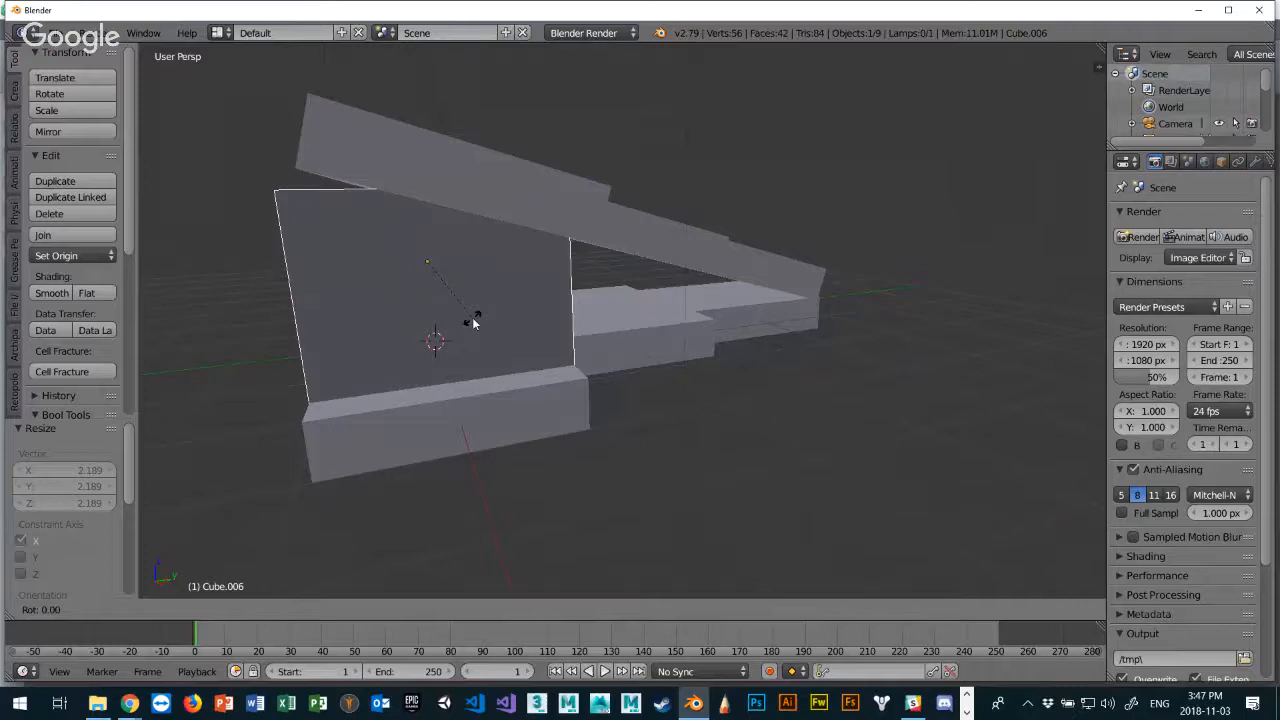
key("x")
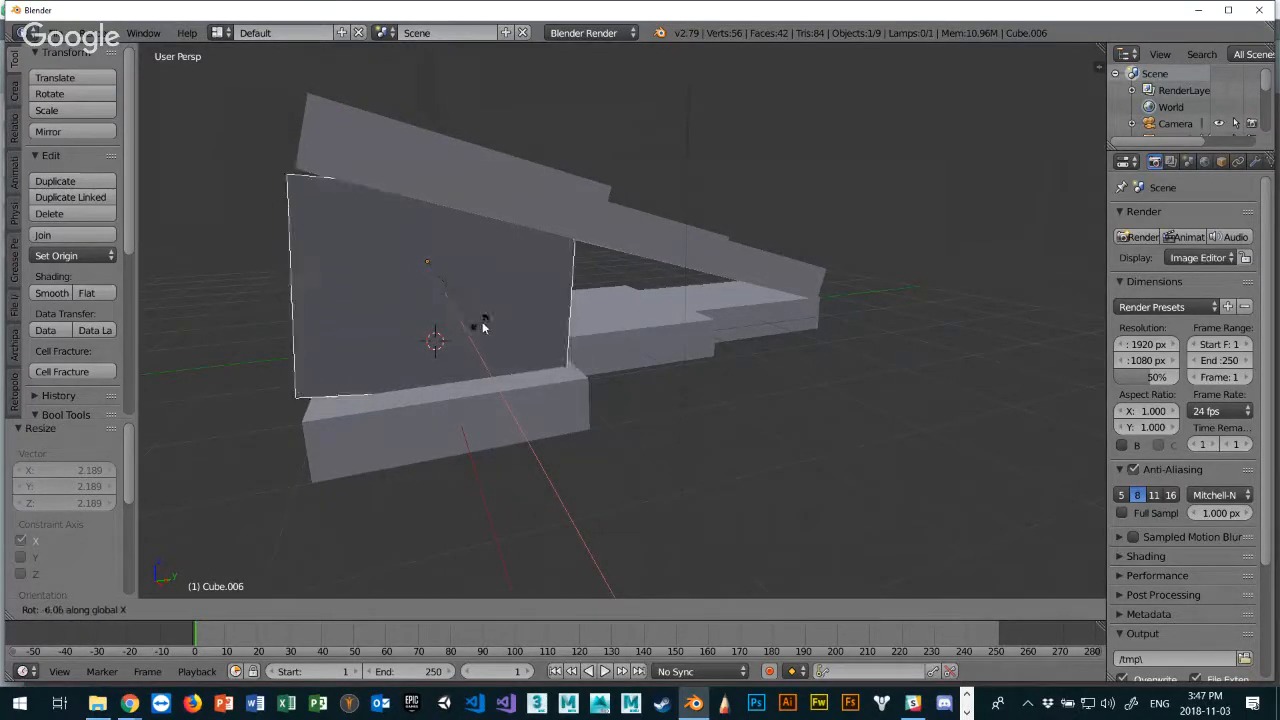
left_click(497, 346)
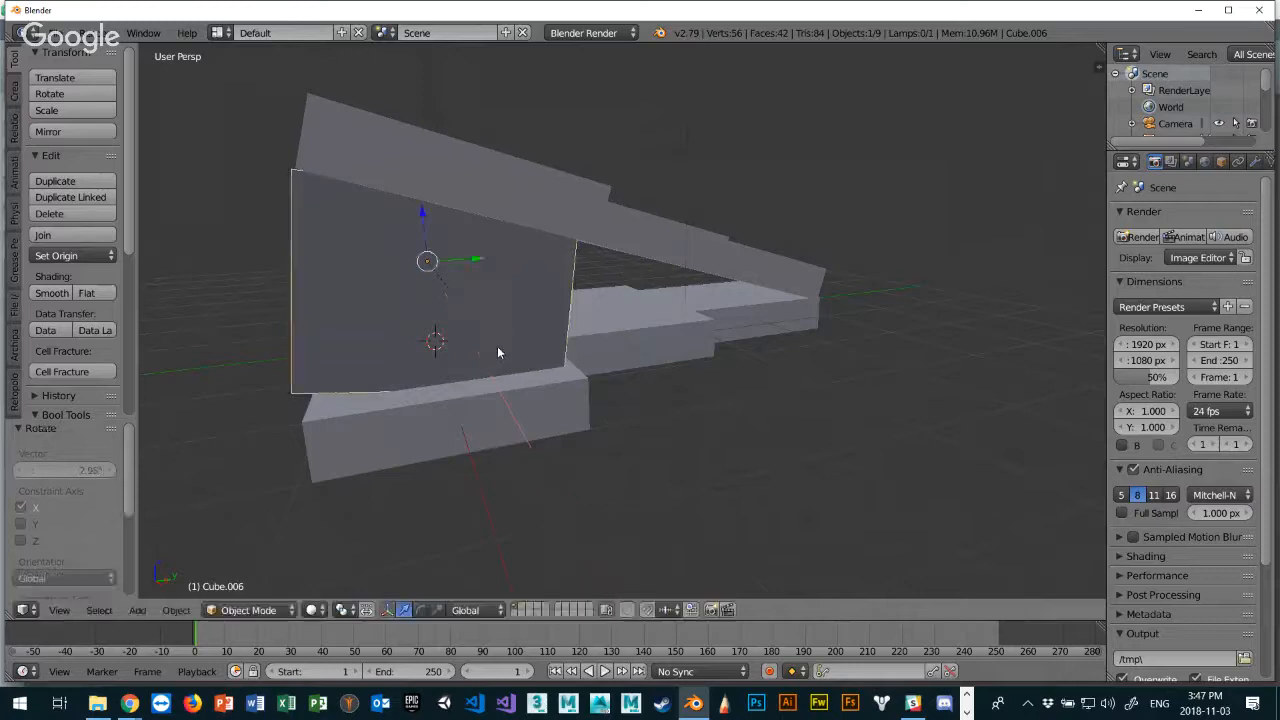
key("g")
key("y")
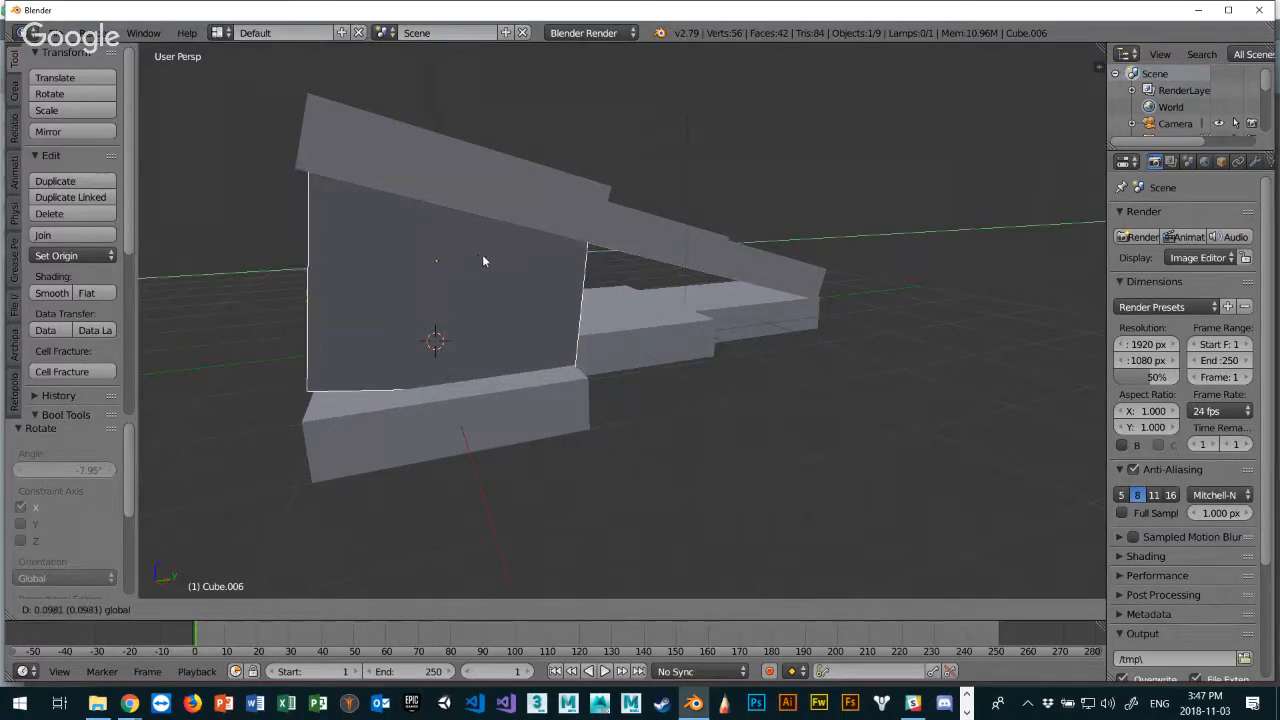
left_click(480, 255)
Add an ico sphere and move it about 1.763 units along Y and 0.953 units up along Z, into the middle upper slab.
middle_click_drag(592, 291, 540, 267)
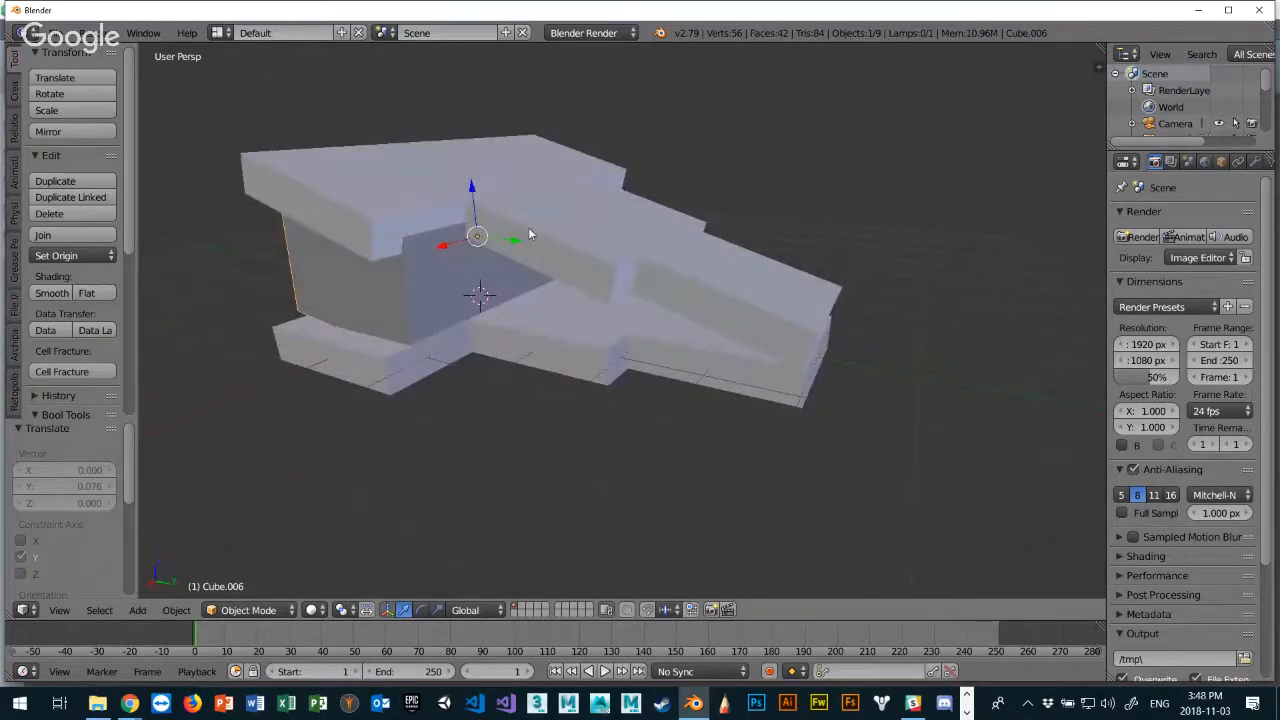
key("shift+a")
mouse_move(521, 232)
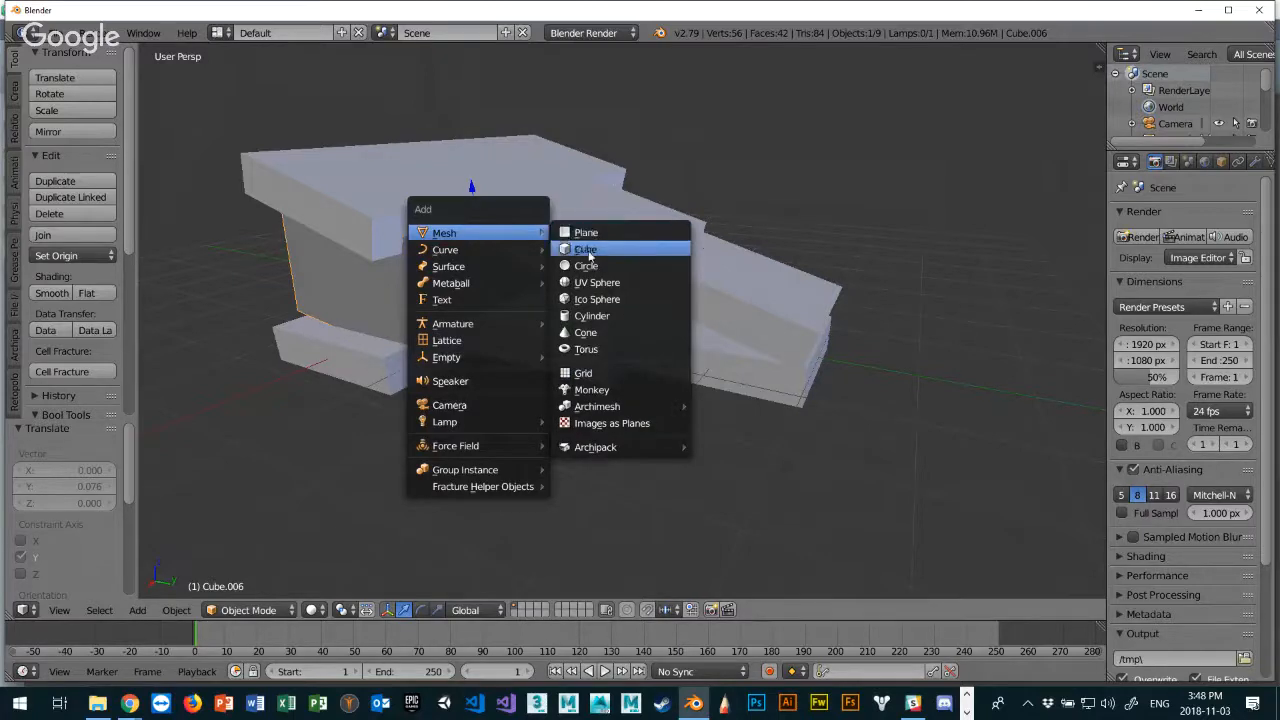
left_click(597, 299)
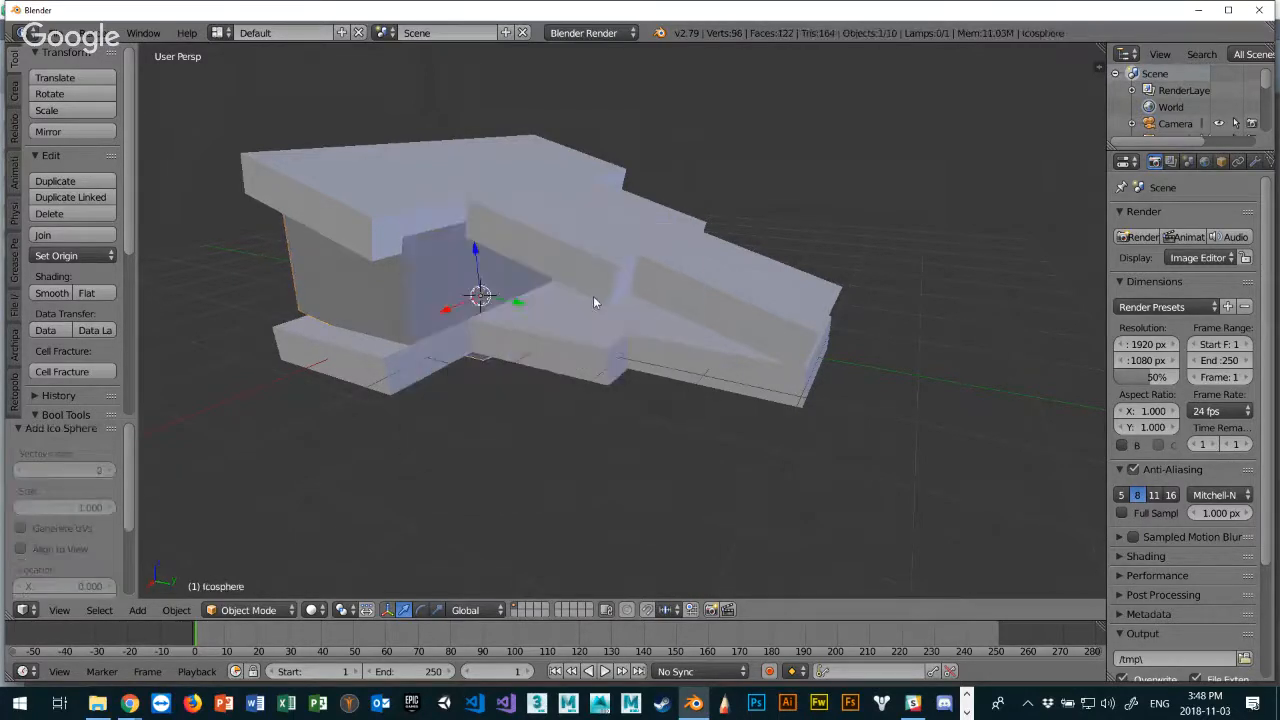
key("g")
key("y")
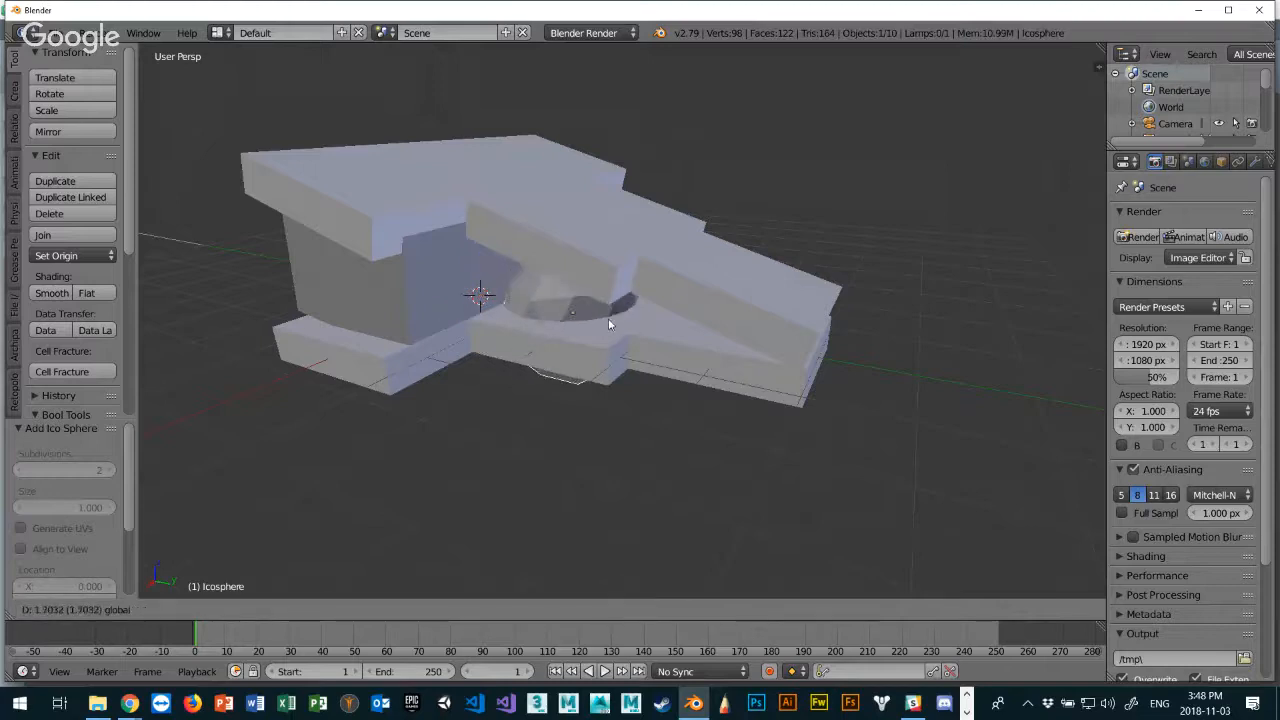
left_click(608, 318)
key("g")
key("z")
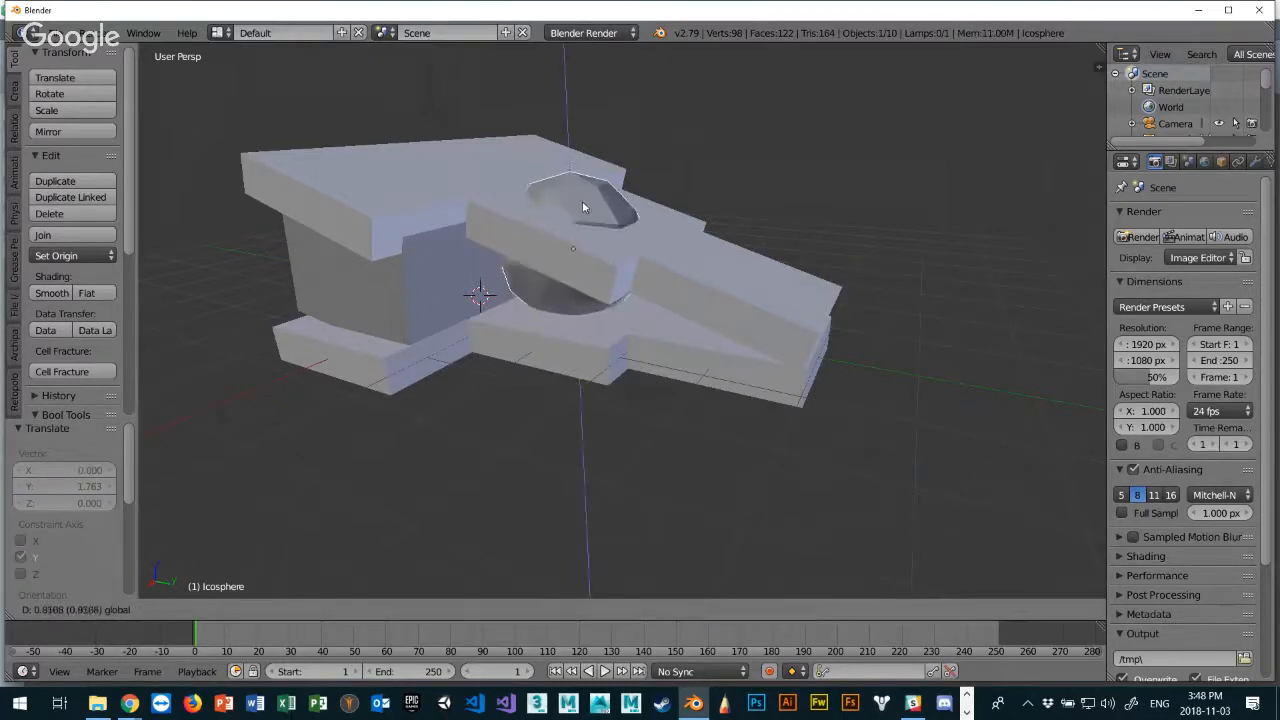
left_click(585, 210)
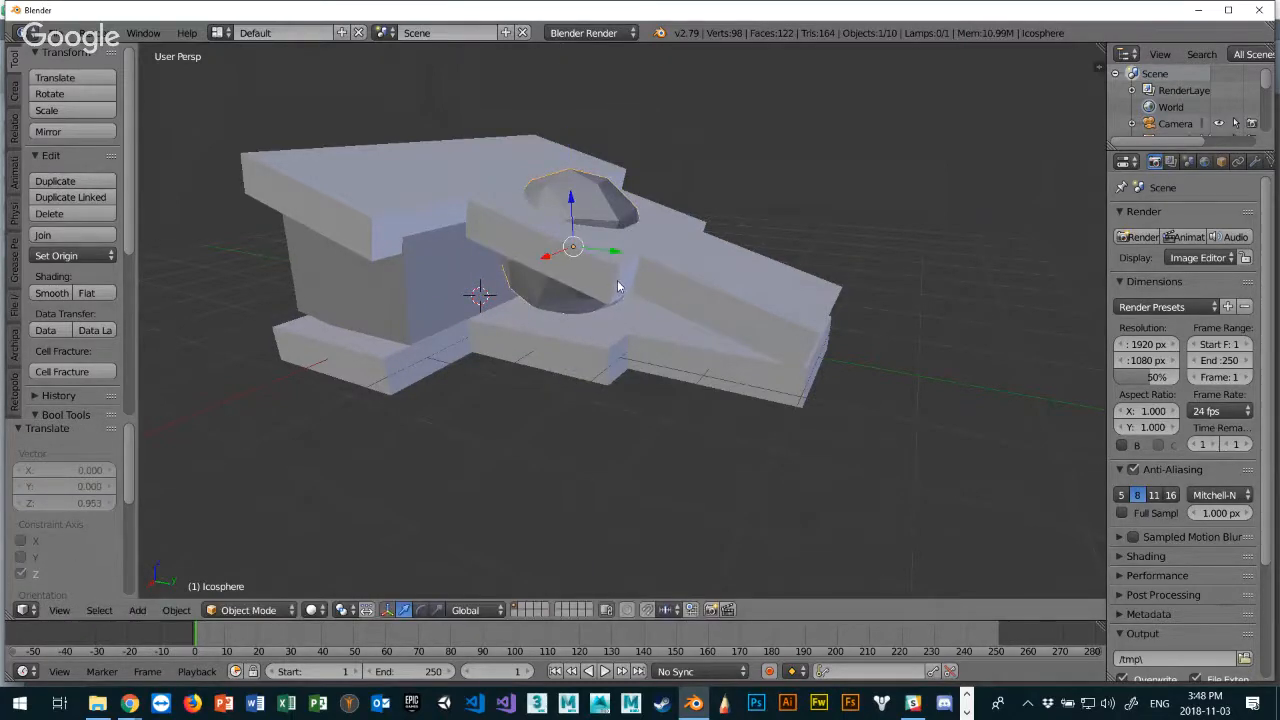
Scale the ico sphere uniformly to about 1.264.
key("s")
left_click(662, 290)
mouse_move(662, 290)
middle_mouse_down()
mouse_move(575, 310)
mouse_move(453, 287)
mouse_move(500, 300)
mouse_move(469, 258)
mouse_move(420, 260)
mouse_move(561, 283)
mouse_move(486, 294)
mouse_move(533, 305)
mouse_move(440, 303)
mouse_move(419, 278)
mouse_move(678, 303)
middle_mouse_up()
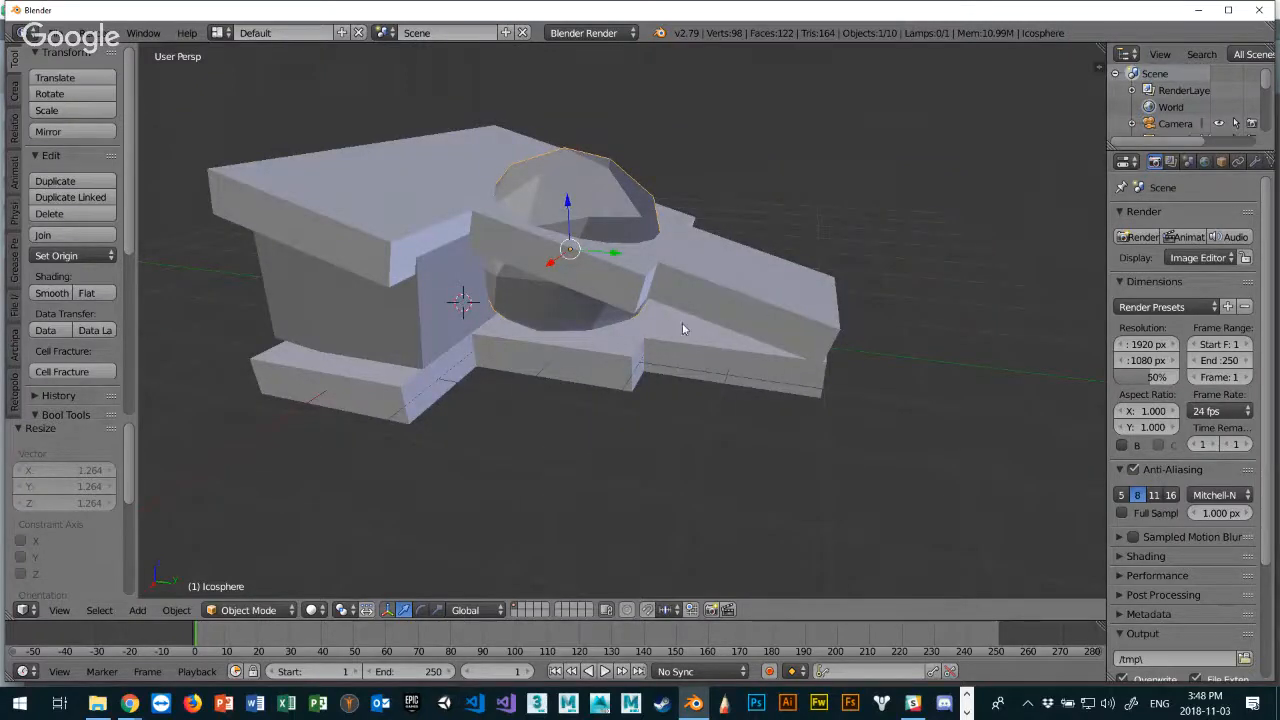
middle_click_drag(626, 314, 655, 316)
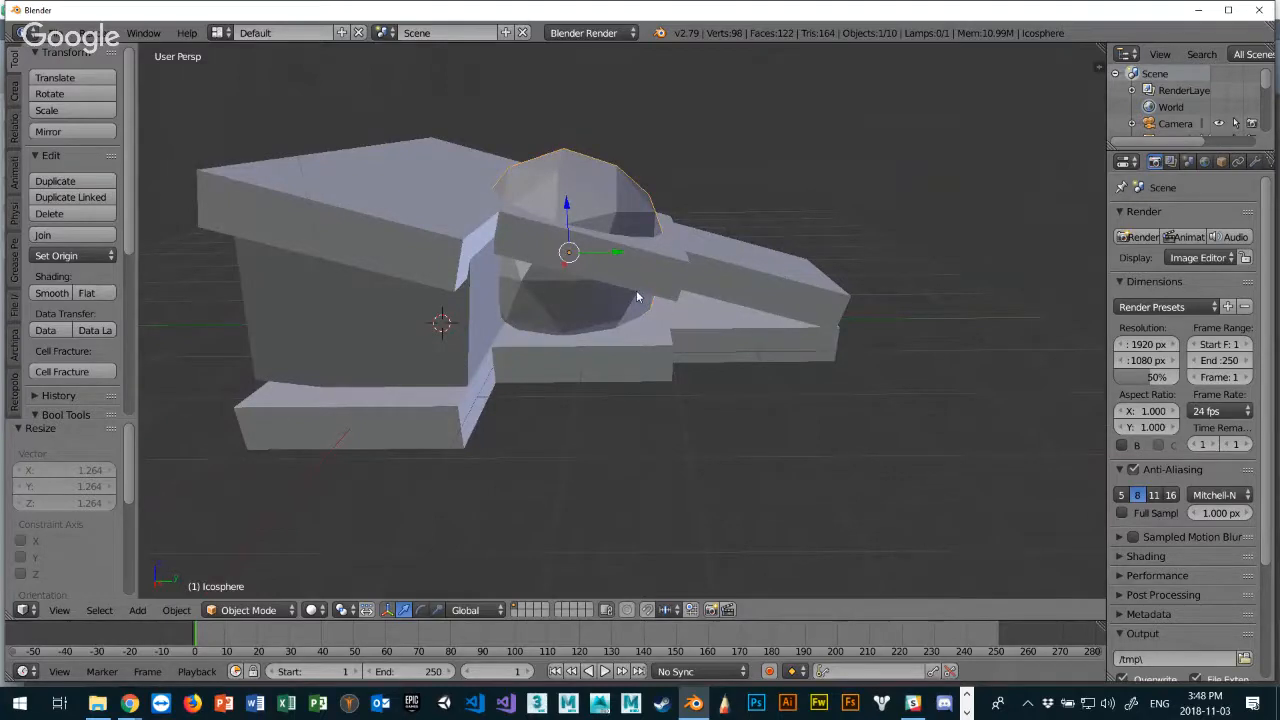
Add a cylinder and rotate it 90° around the global X axis so its round end faces the back.
key("shift+a")
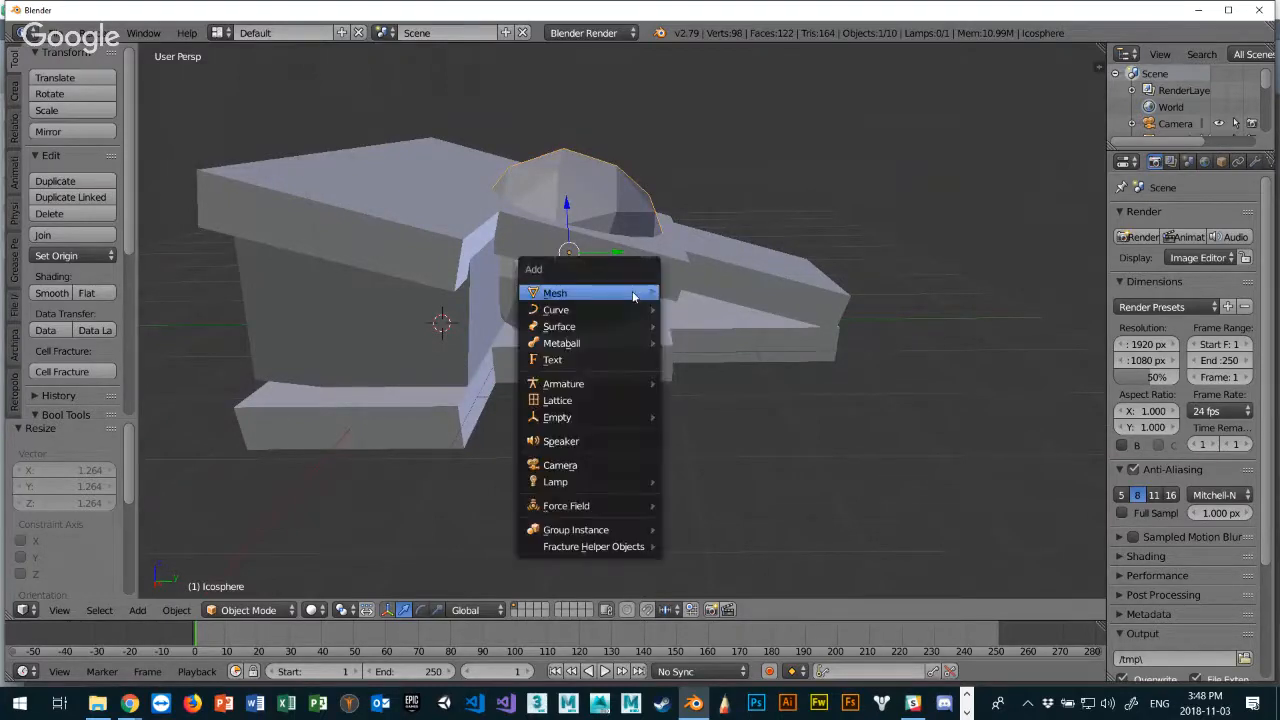
mouse_move(636, 292)
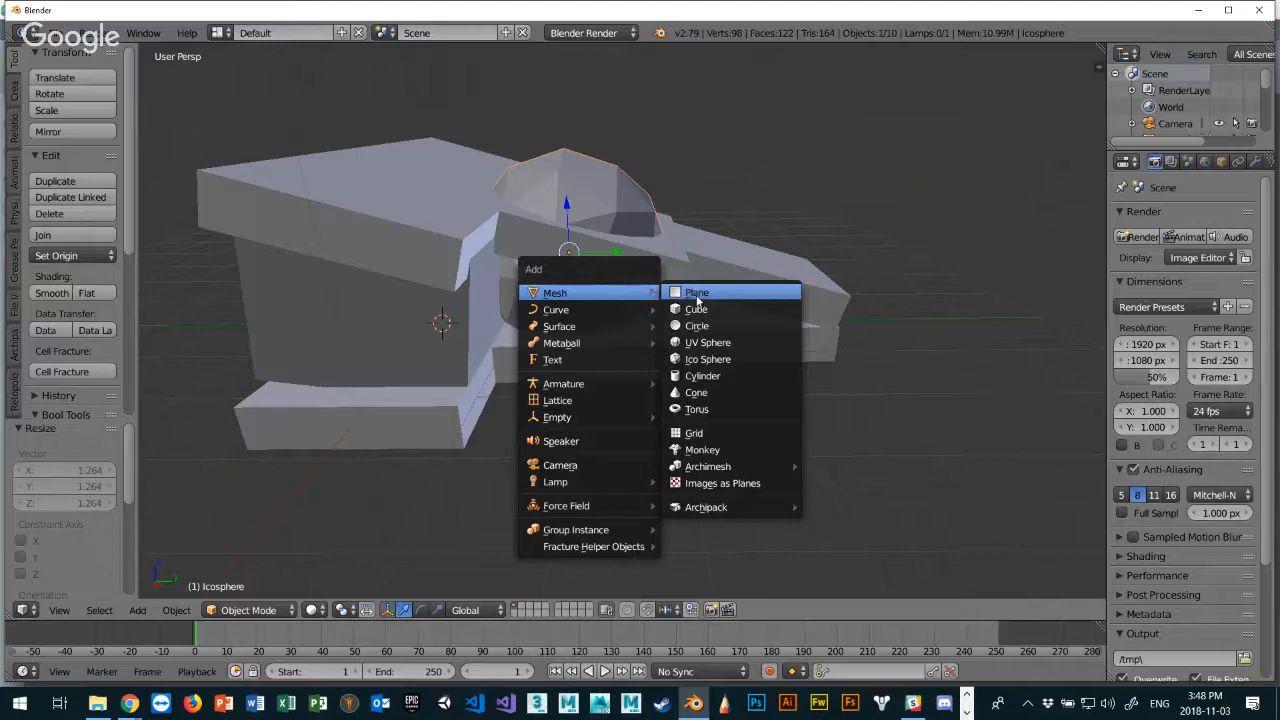
left_click(700, 375)
middle_click_drag(524, 360, 646, 352)
key("r")
key("x")
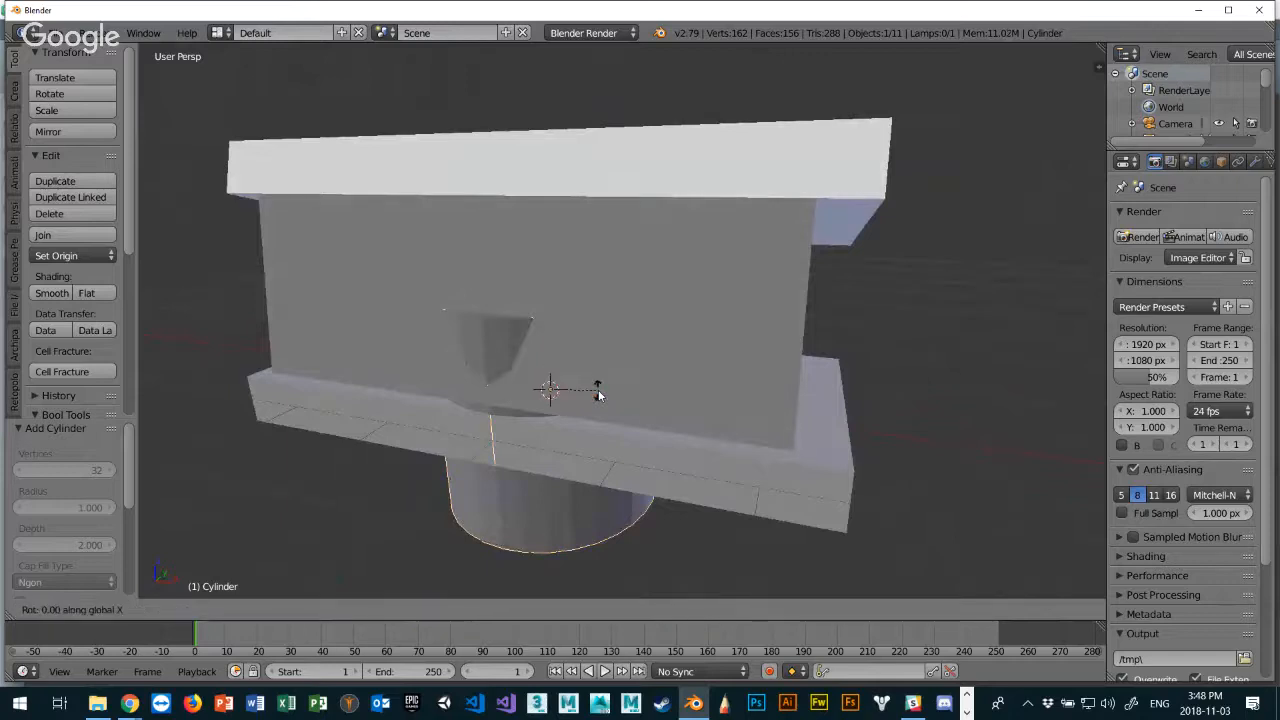
type("90")
key("Return")
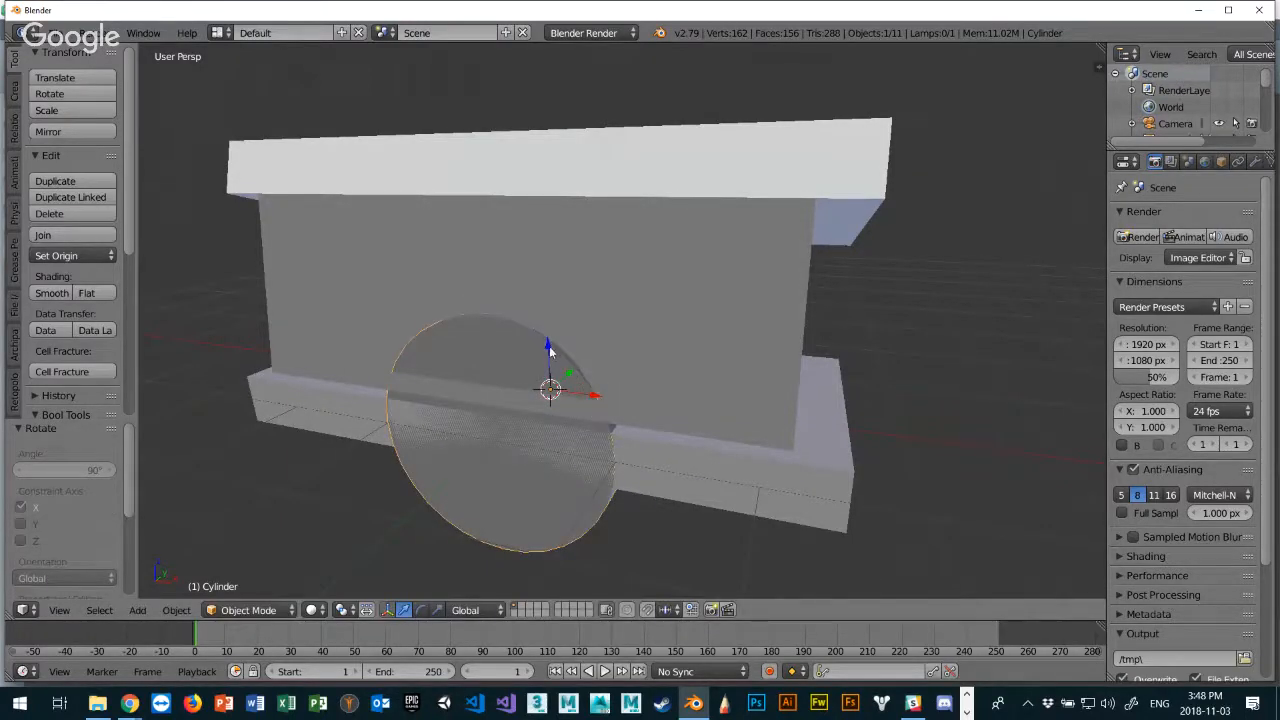
Raise the cylinder about 0.848 units along the Z axis at the back of the block.
key("g")
key("z")
left_click(575, 300)
middle_click_drag(608, 337, 561, 343)
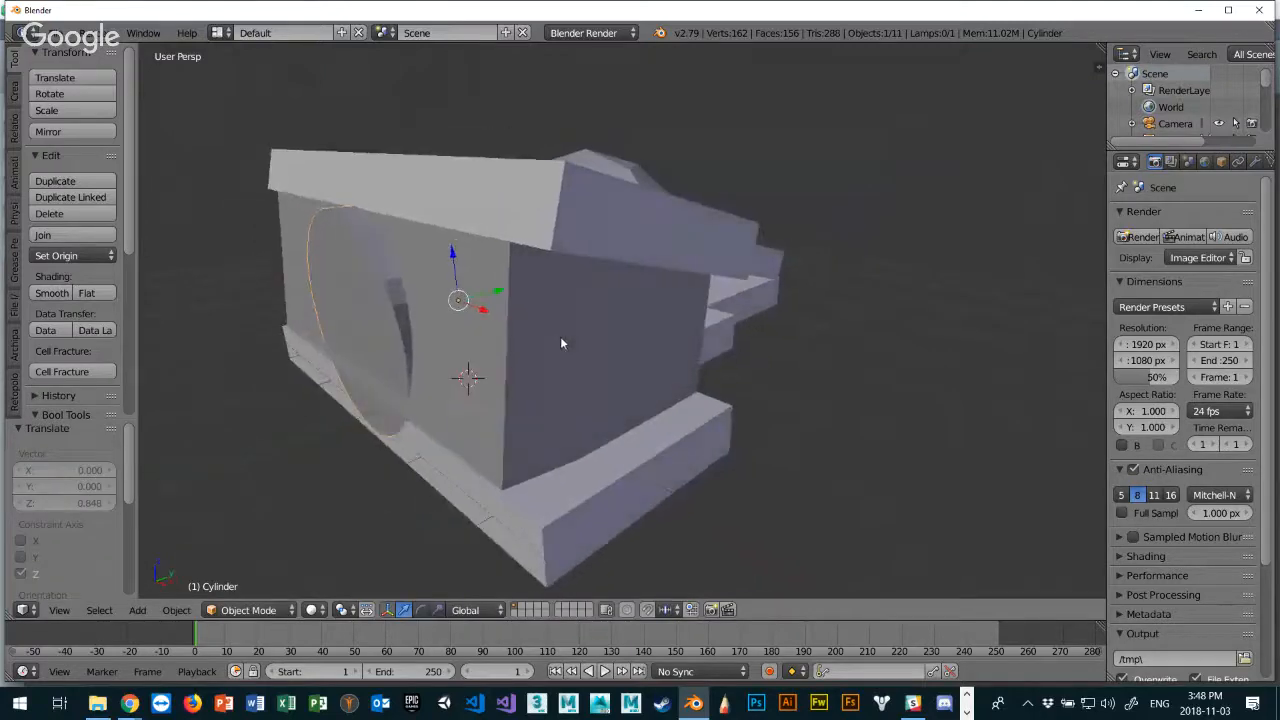
Scale the cylinder uniformly to 0.85 and move it about -0.402 units along Y, out of the block's back face.
key("s")
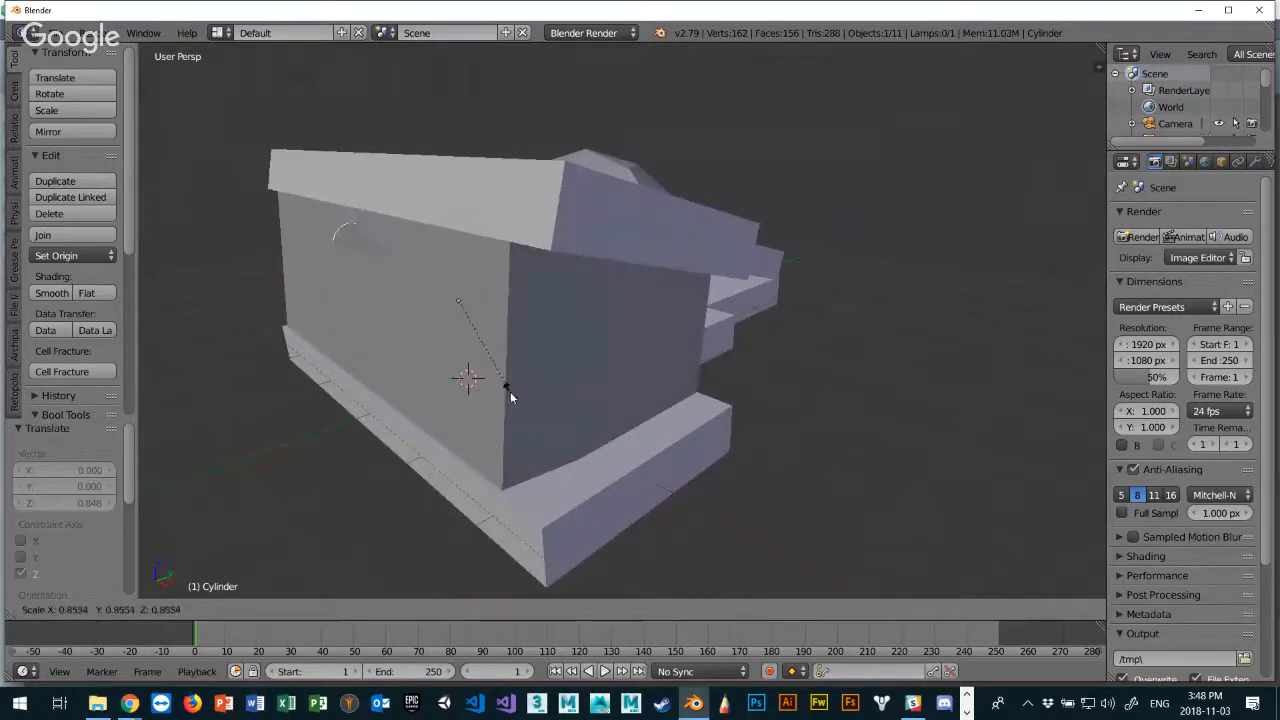
left_click(514, 384)
key("g")
key("y")
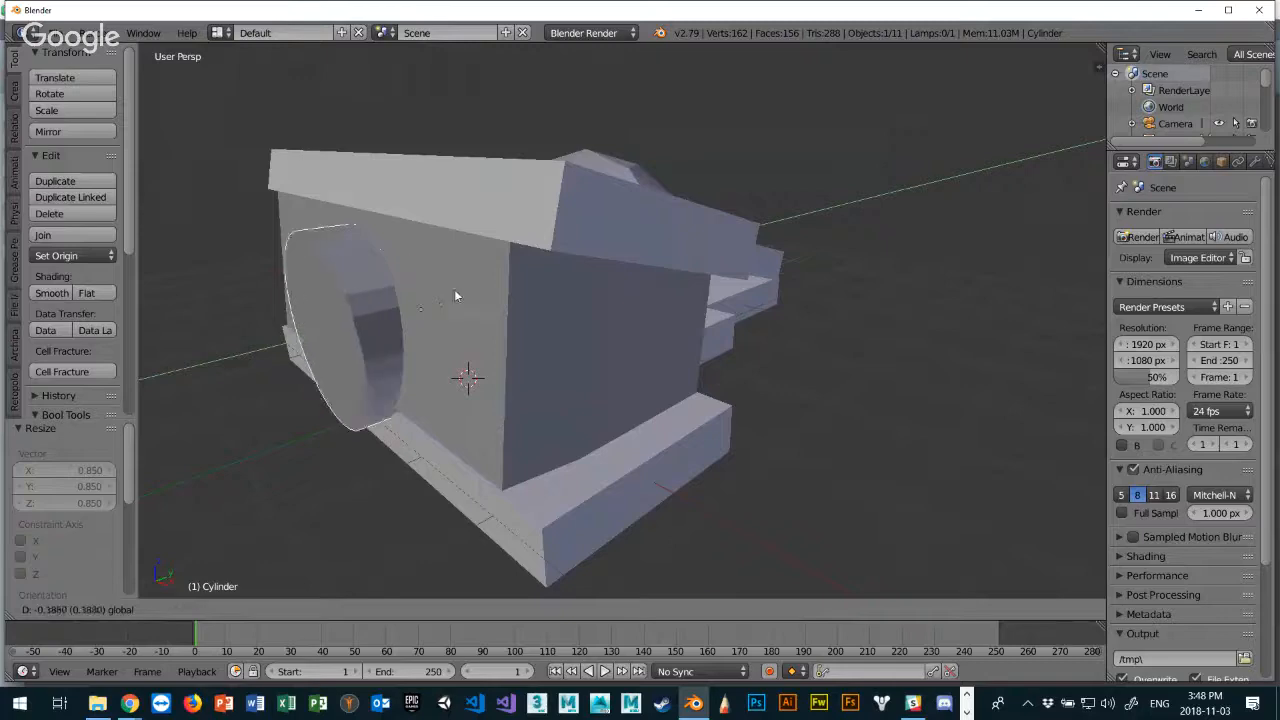
left_click(454, 289)
Move the cylinder about 1.319 units along X toward one side of the block's back face.
key("g")
key("y")
key("x")
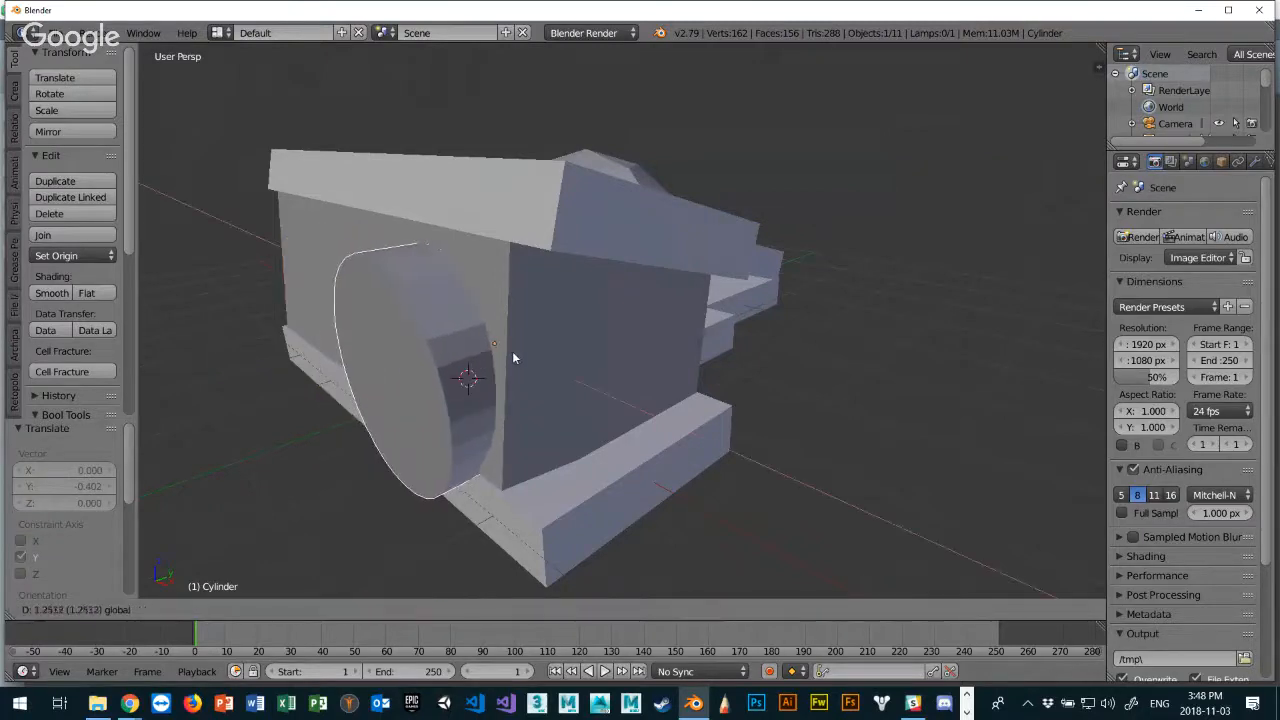
left_click(512, 351)
Duplicate the cylinder and place the copy about -2.452 units along X on the other side of the back face.
middle_click_drag(512, 351, 728, 407)
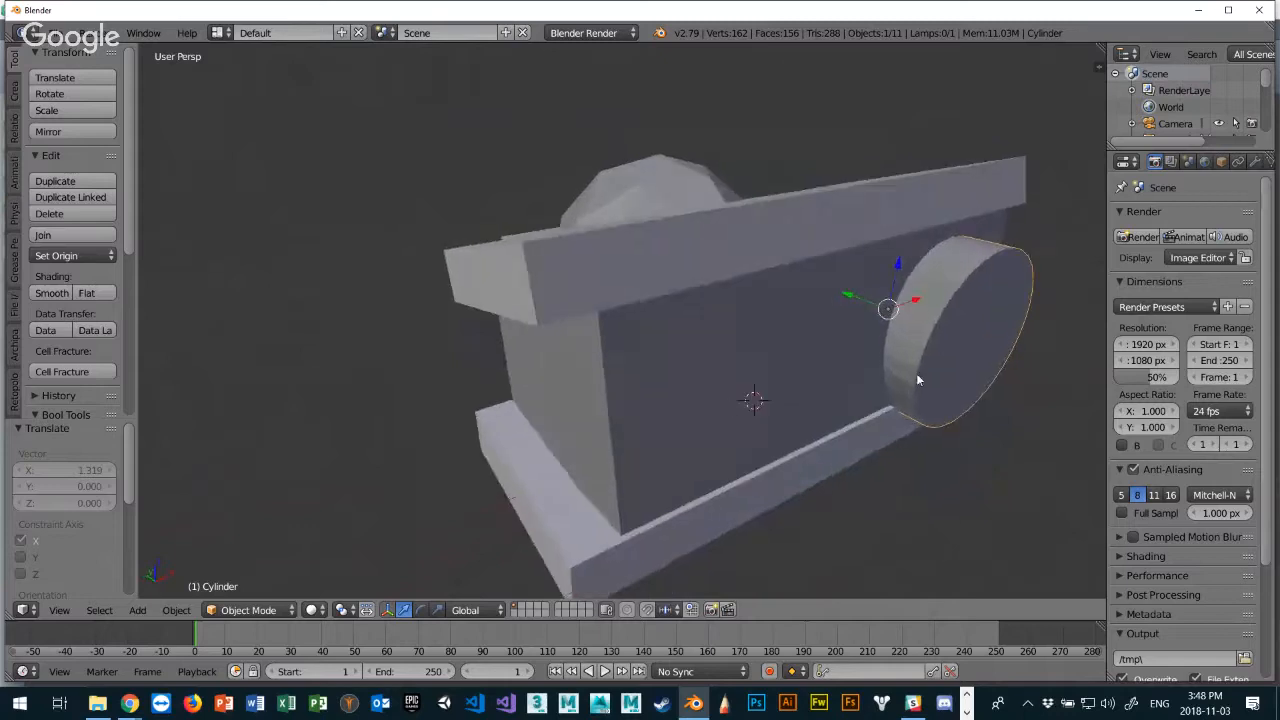
key("shift+d")
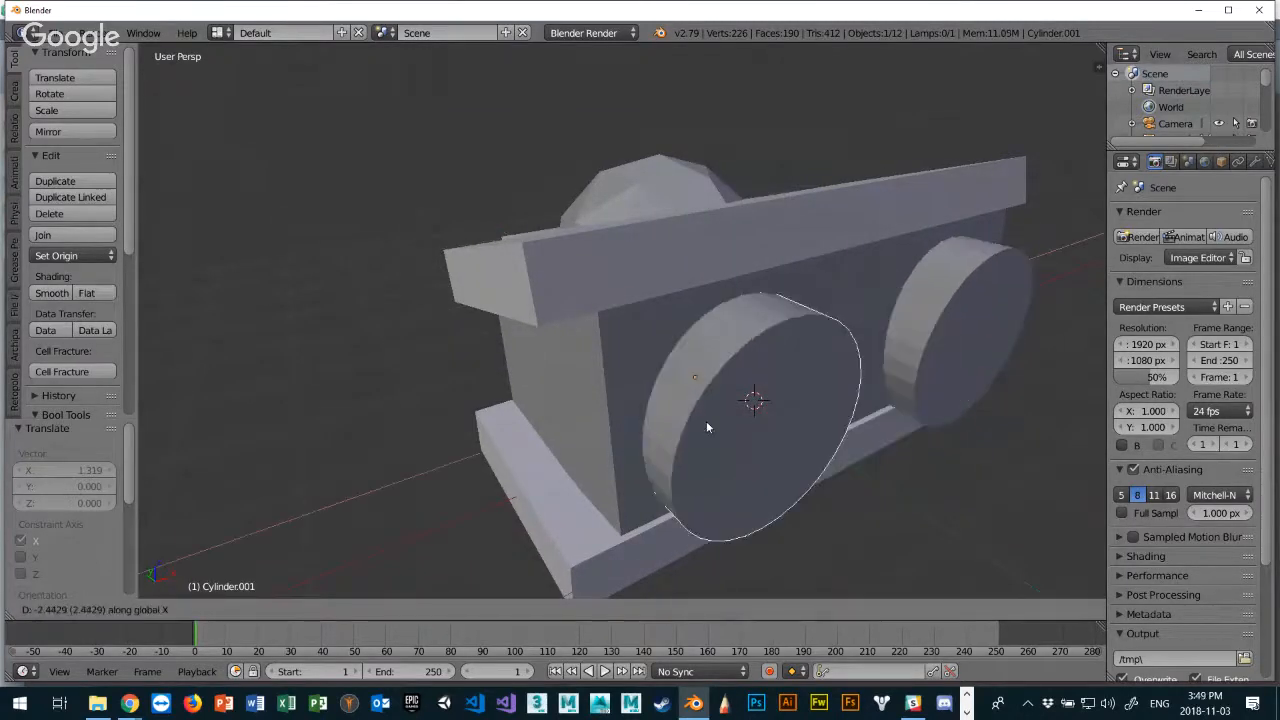
left_click(709, 418)
Duplicate both rear cylinders together and scale the copies uniformly to about 0.657.
middle_click_drag(710, 423, 708, 369)
scroll(717, 371, "up", 4)
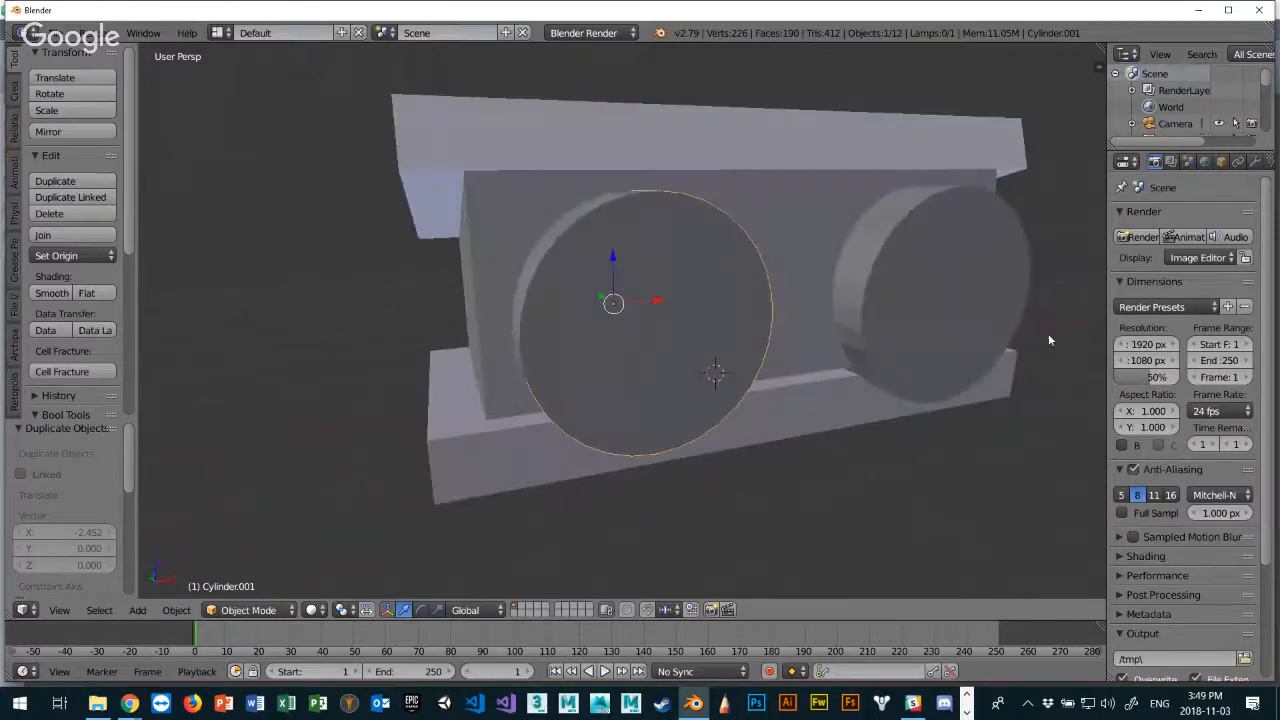
right_click(937, 310)
right_click(696, 298, "shift")
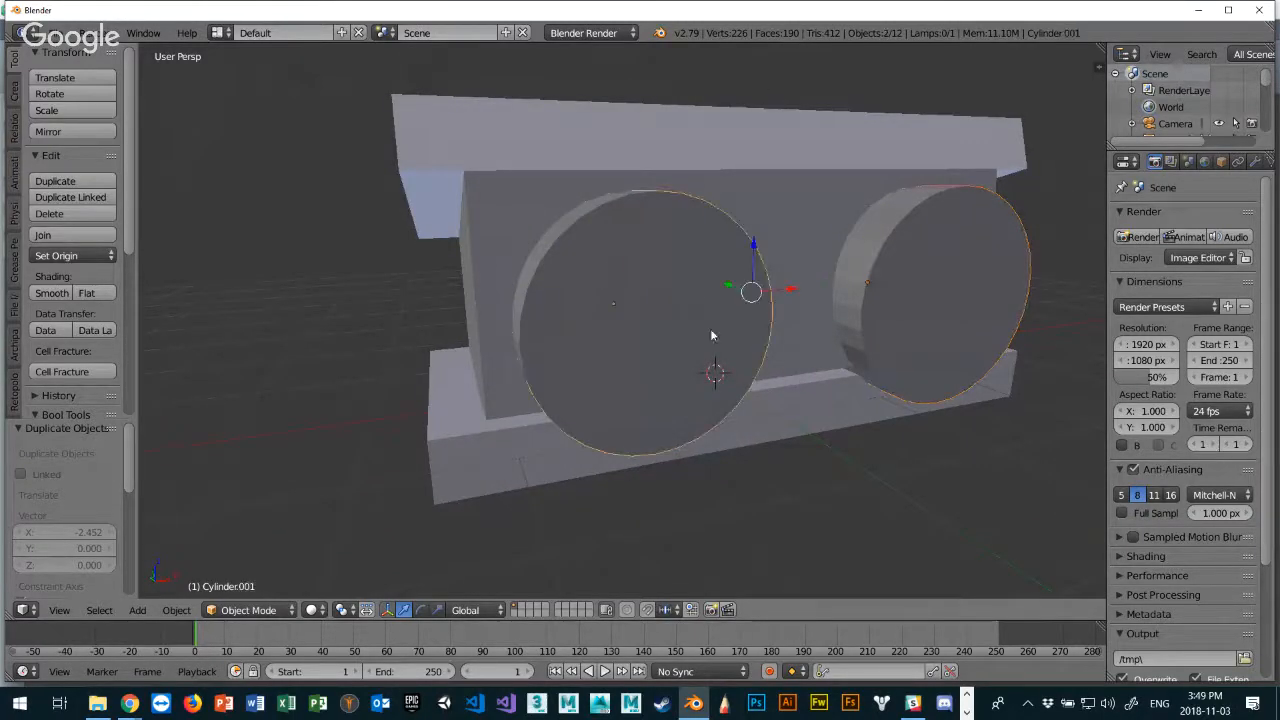
key("shift+d")
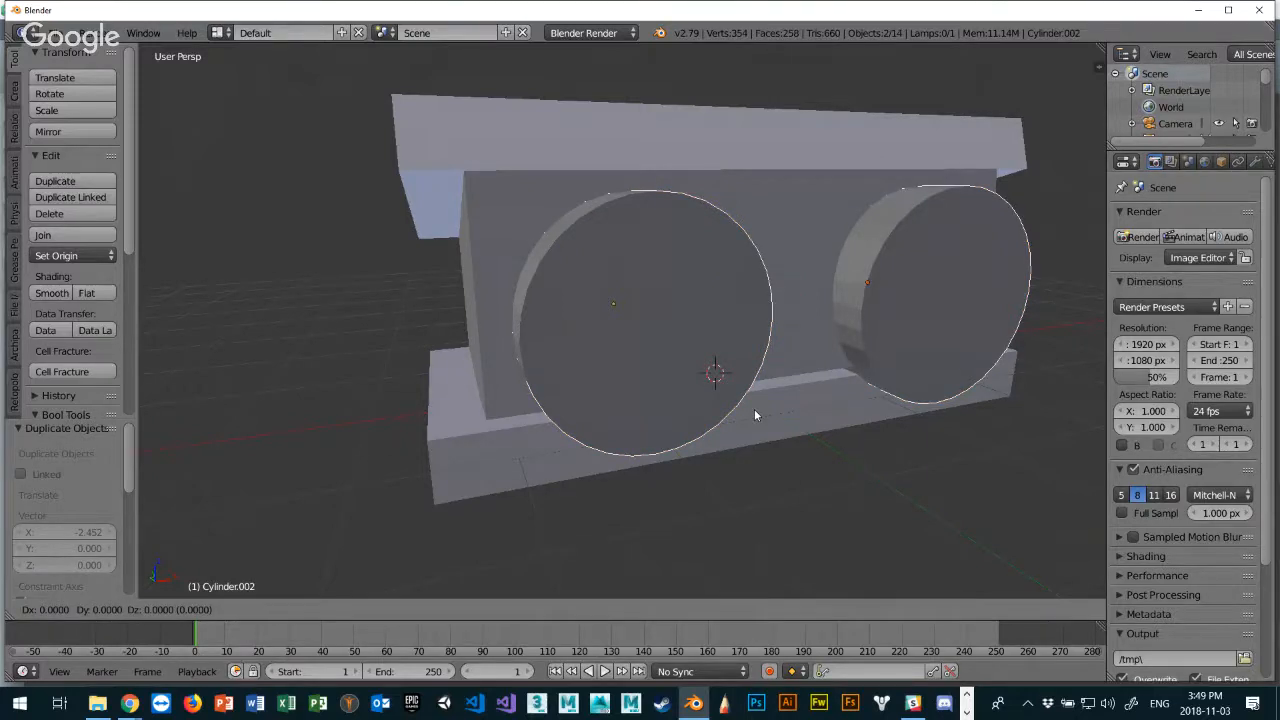
key("s")
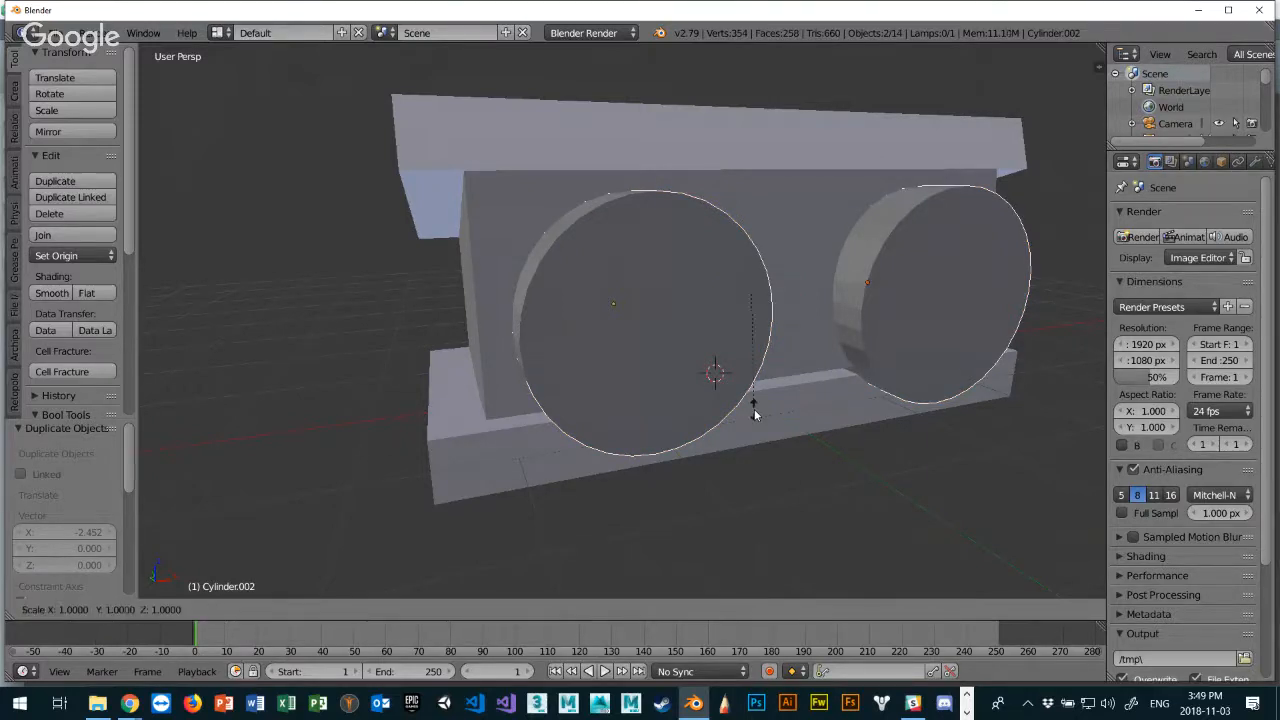
left_click(710, 362)
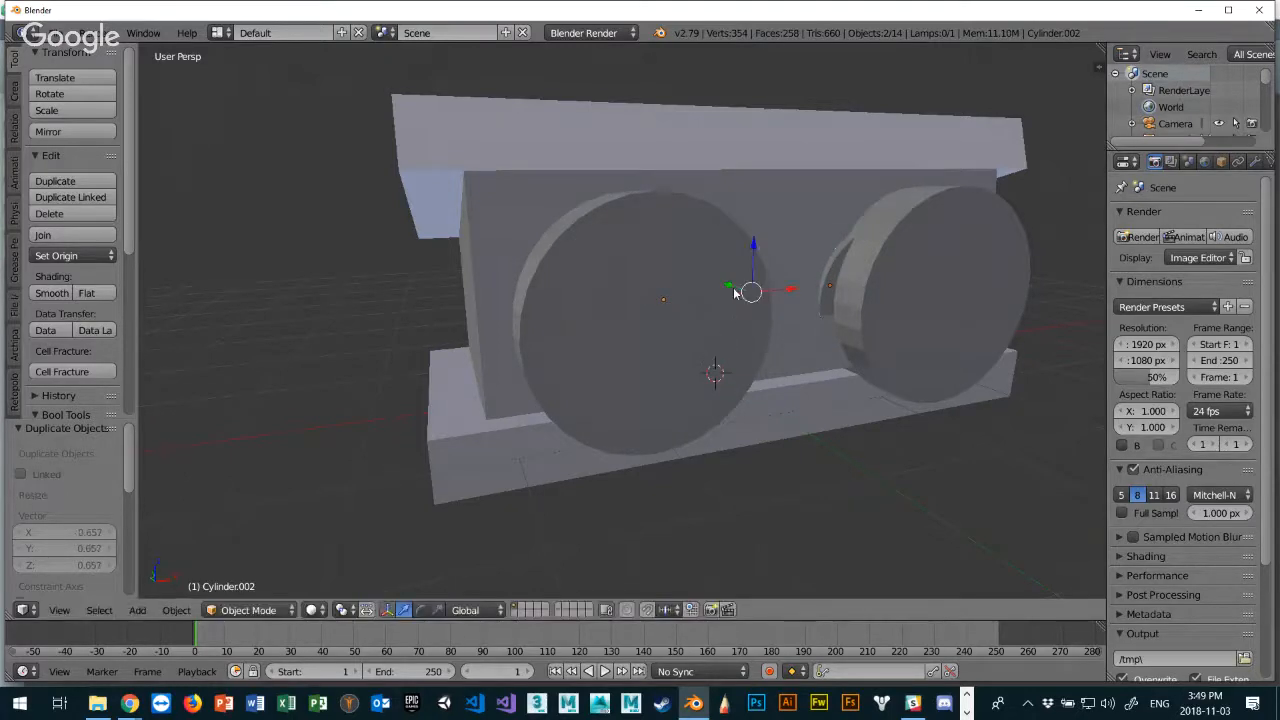
Move the smaller cylinder pair about -0.776 units along Y, out of the larger ones, and about 0.021 units along X.
left_click_drag(731, 289, 790, 322)
middle_click_drag(871, 374, 803, 425)
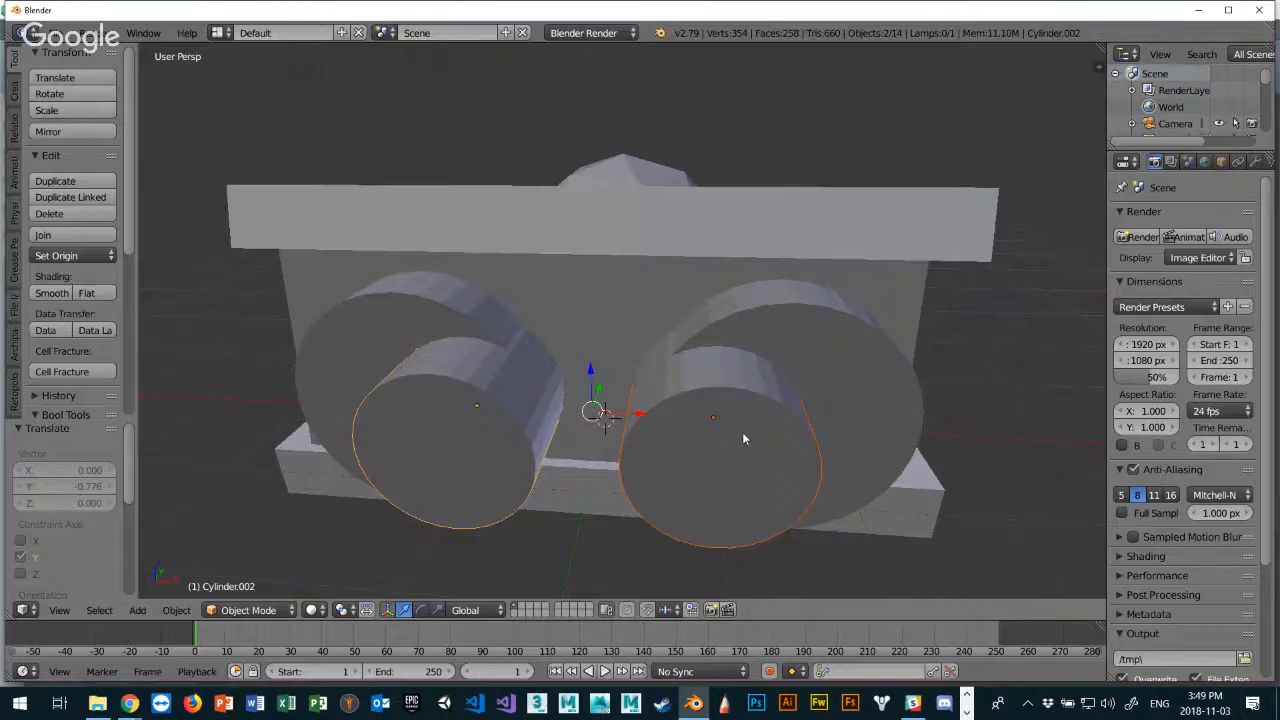
left_click_drag(643, 421, 644, 411)
Duplicate the smaller cylinder pair and rotate the copies about -91.6° around the global Y axis, stacking them vertically.
middle_click_drag(644, 411, 726, 412)
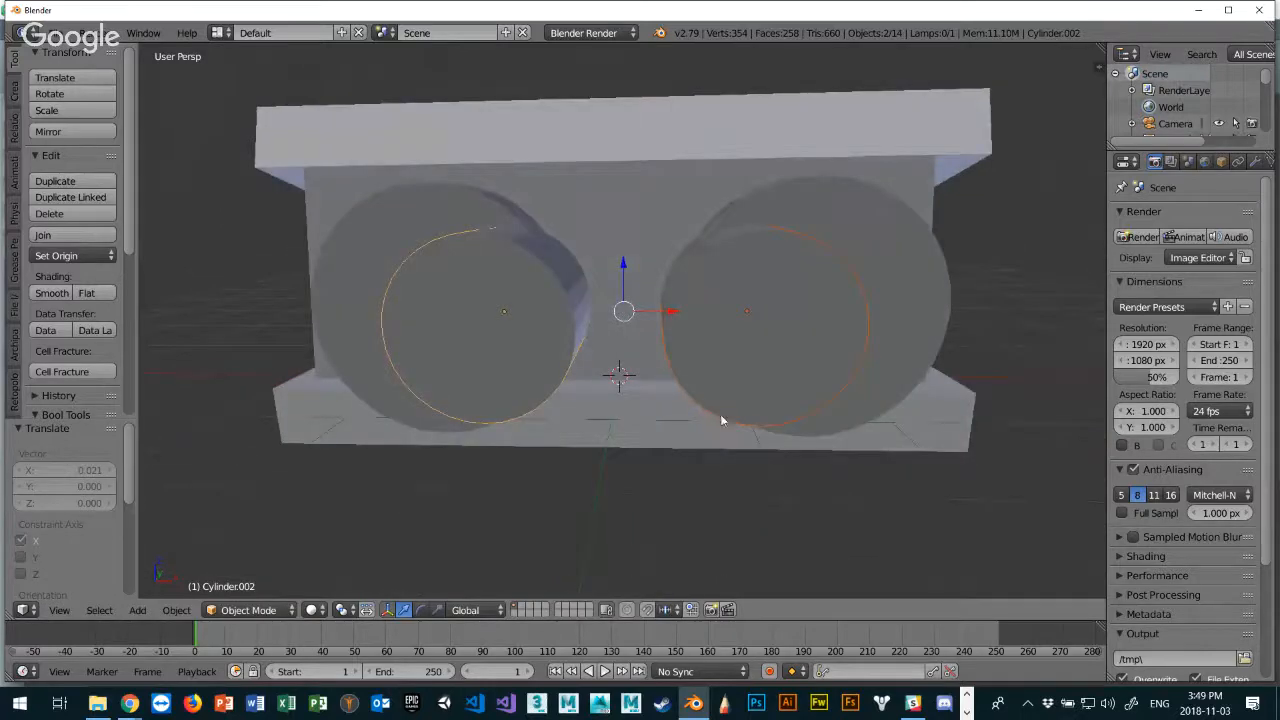
key("shift+d")
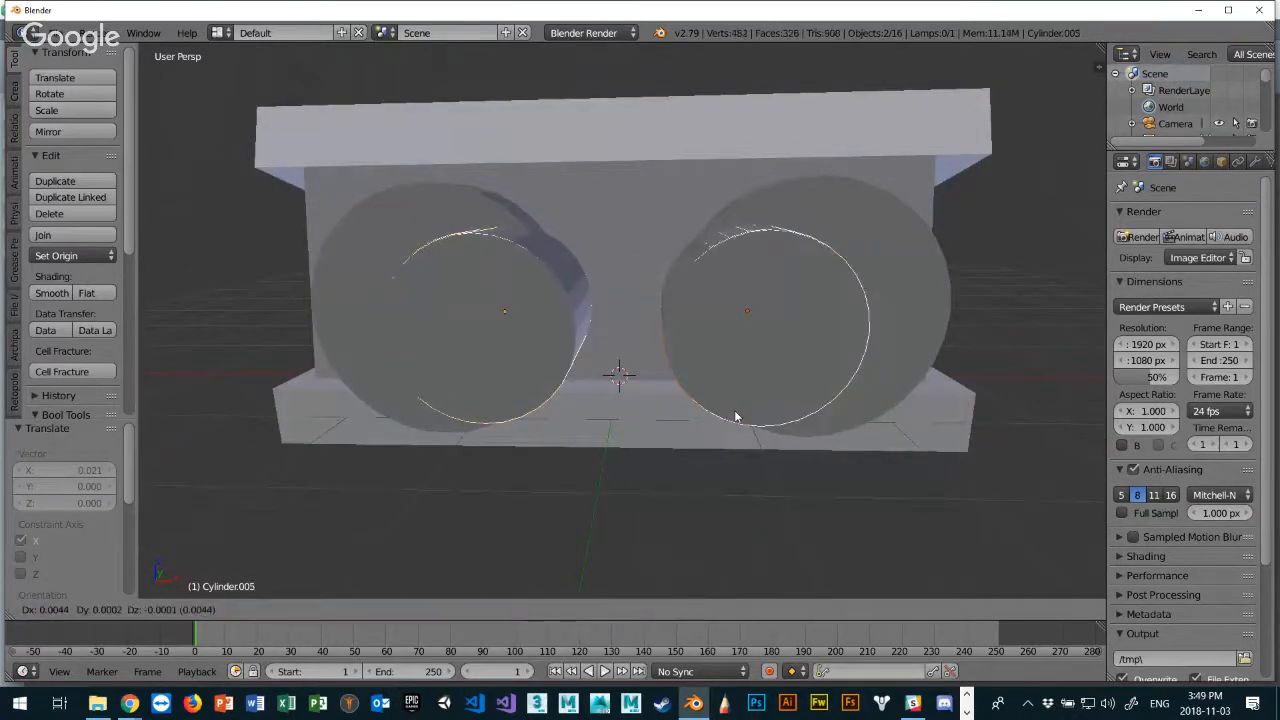
key("r")
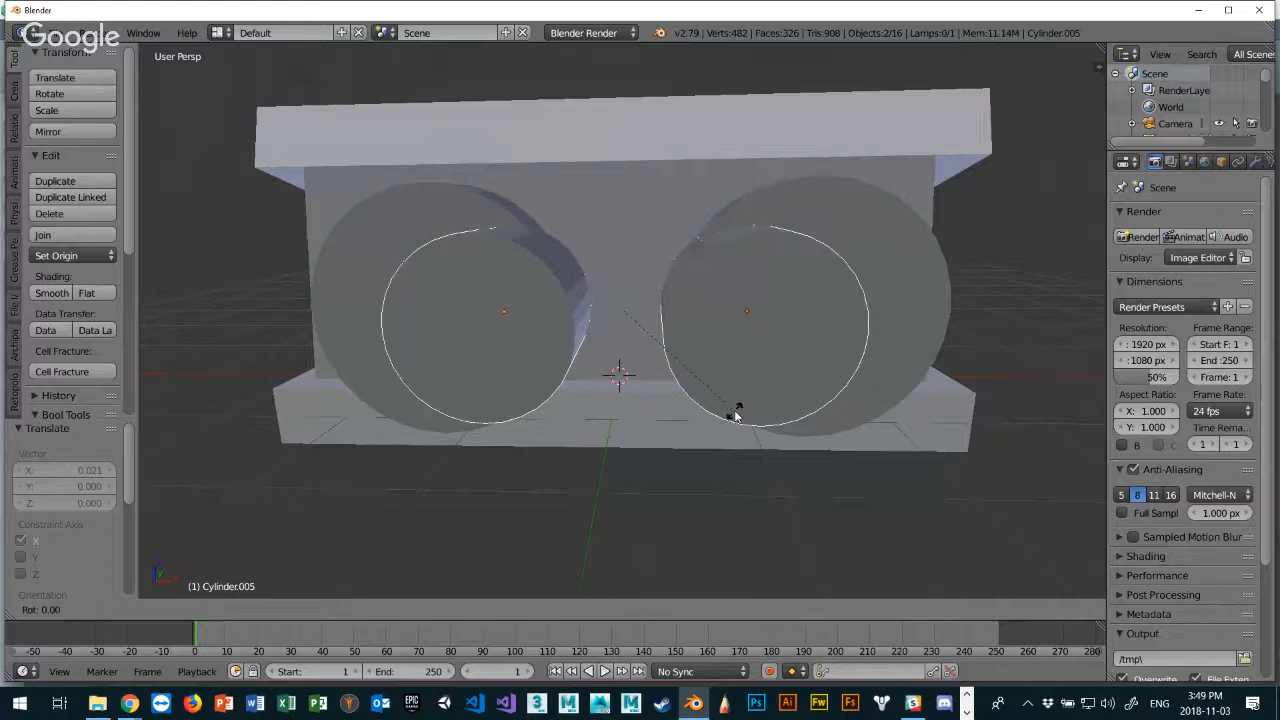
key("y")
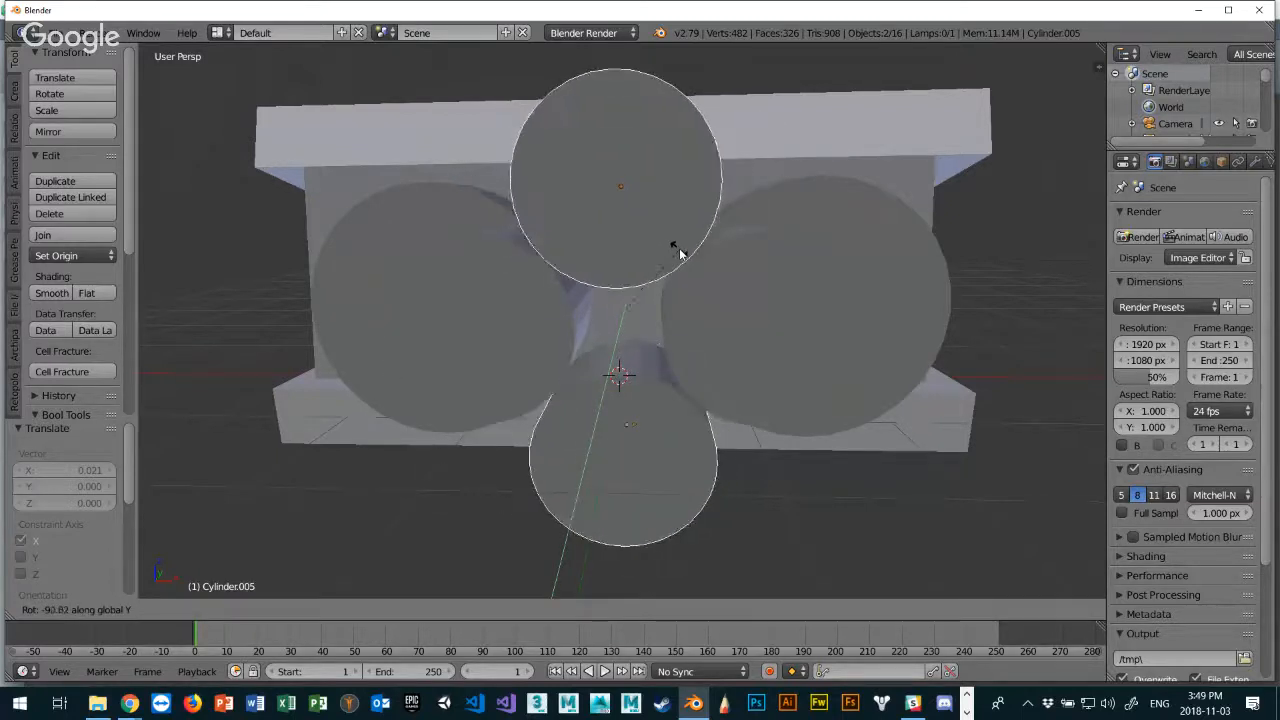
left_click(757, 284)
Spread the two side-by-side small cylinders outward along X, one by about 0.416 units and the other by about -0.407 units.
middle_click_drag(757, 284, 688, 316)
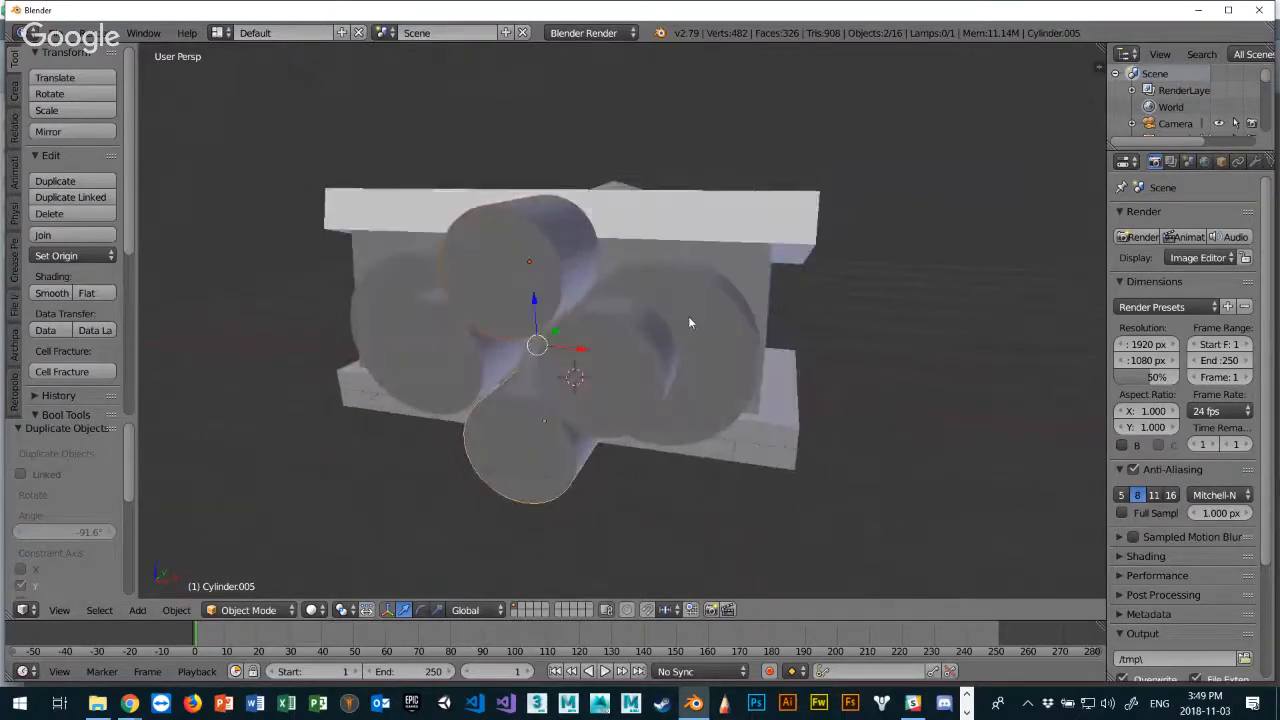
right_click(659, 377)
left_click_drag(671, 363, 710, 350)
middle_click_drag(728, 366, 740, 346)
right_click(553, 285)
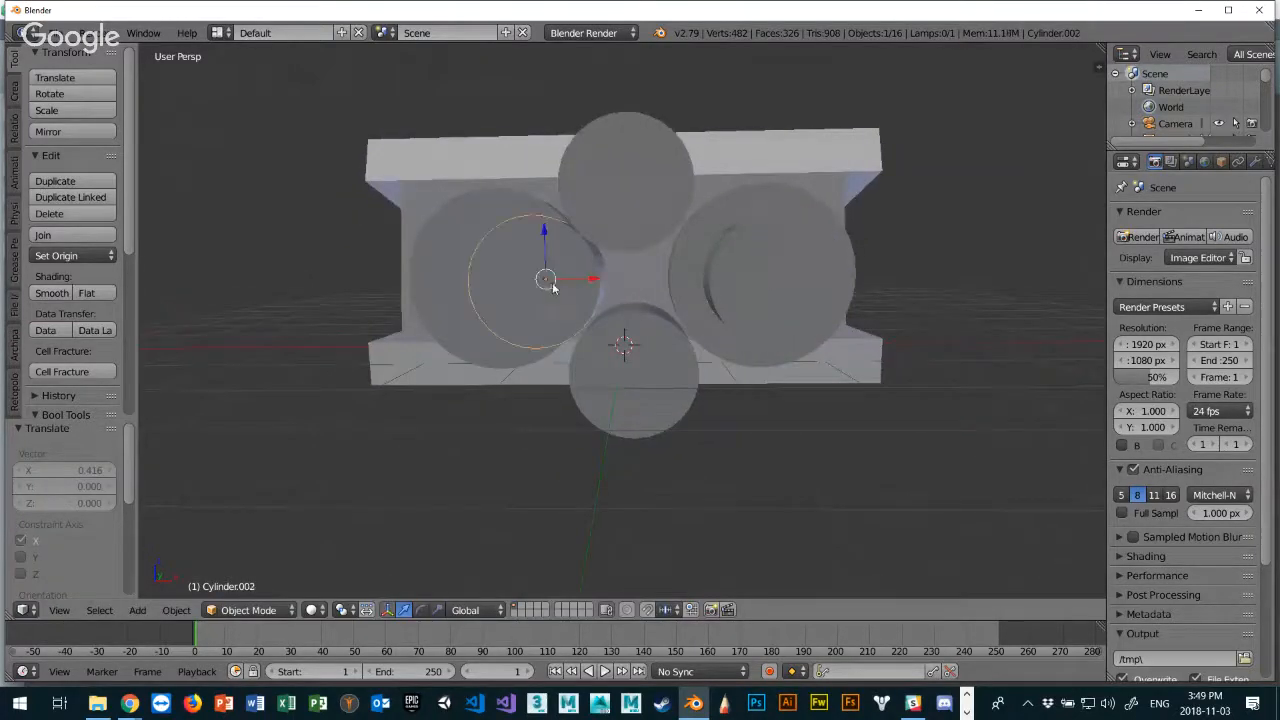
left_click_drag(594, 285, 558, 274)
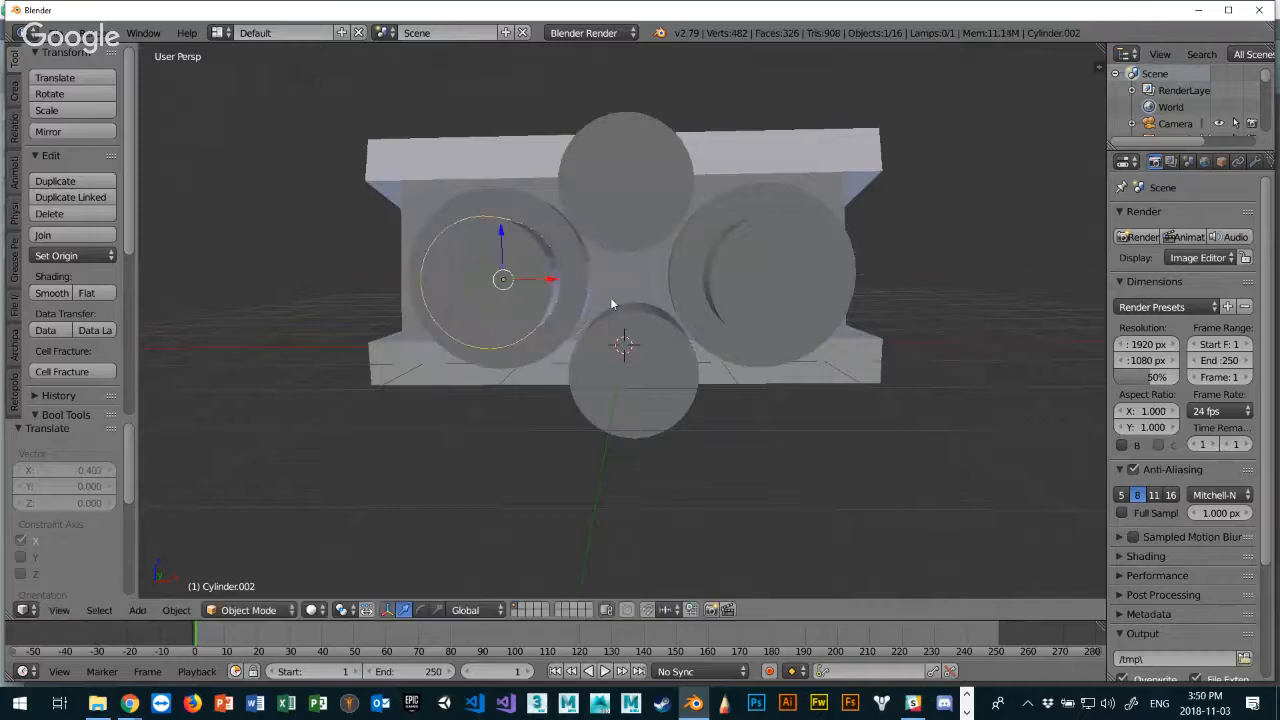
Add a cube, raise it about 0.988 units along Z and place it at one side of the rear block.
middle_click_drag(610, 303, 470, 294)
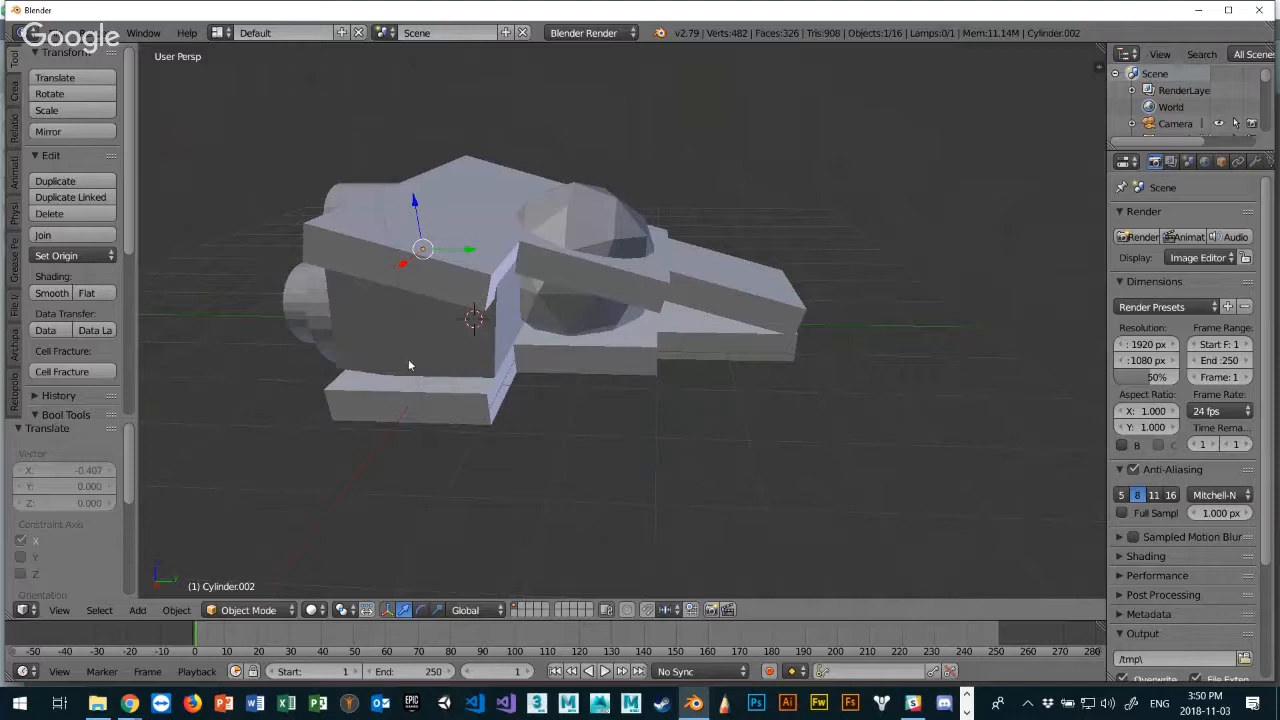
right_click(410, 331)
middle_click_drag(390, 341, 600, 340)
right_click(602, 380)
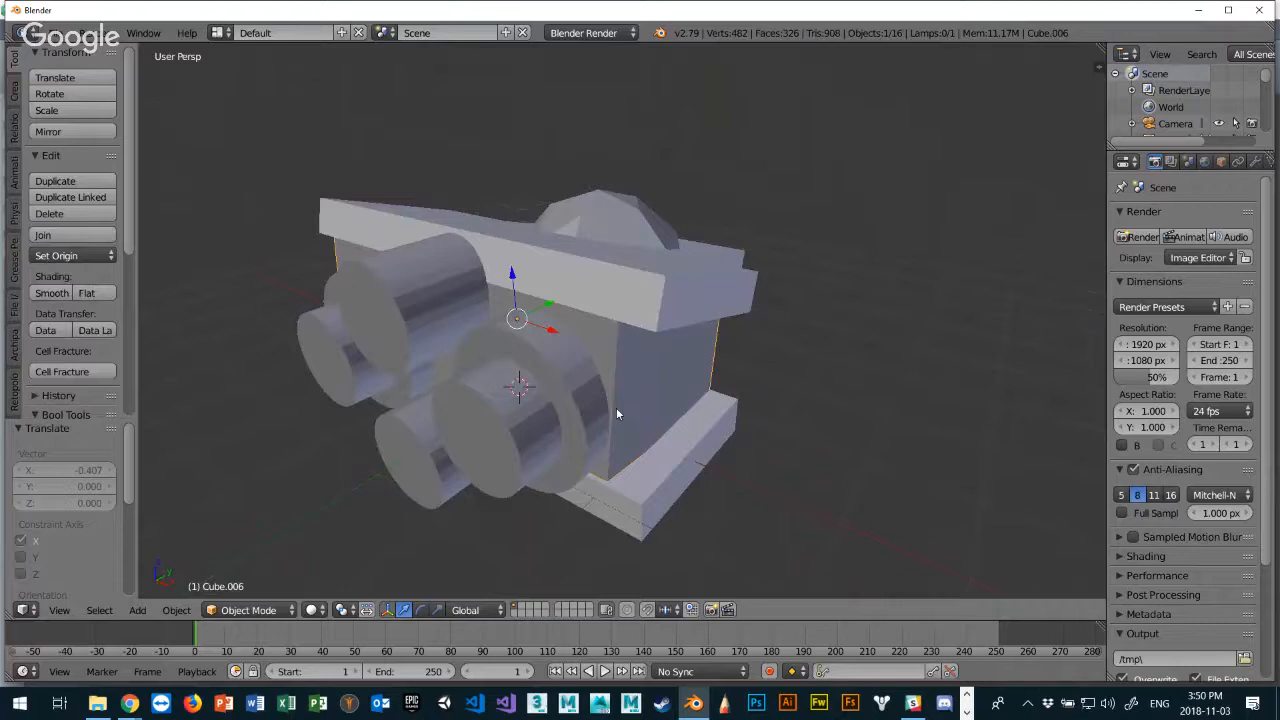
key("shift+a")
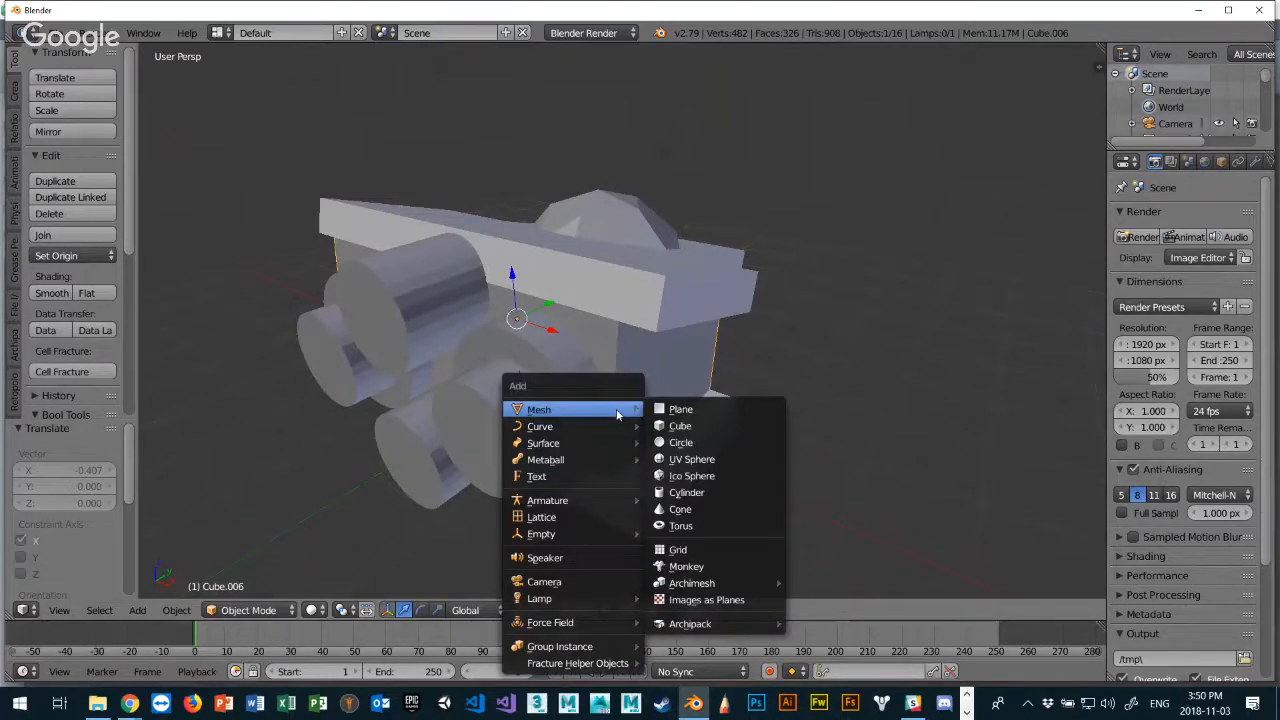
left_click(668, 428)
left_click_drag(557, 401, 649, 326)
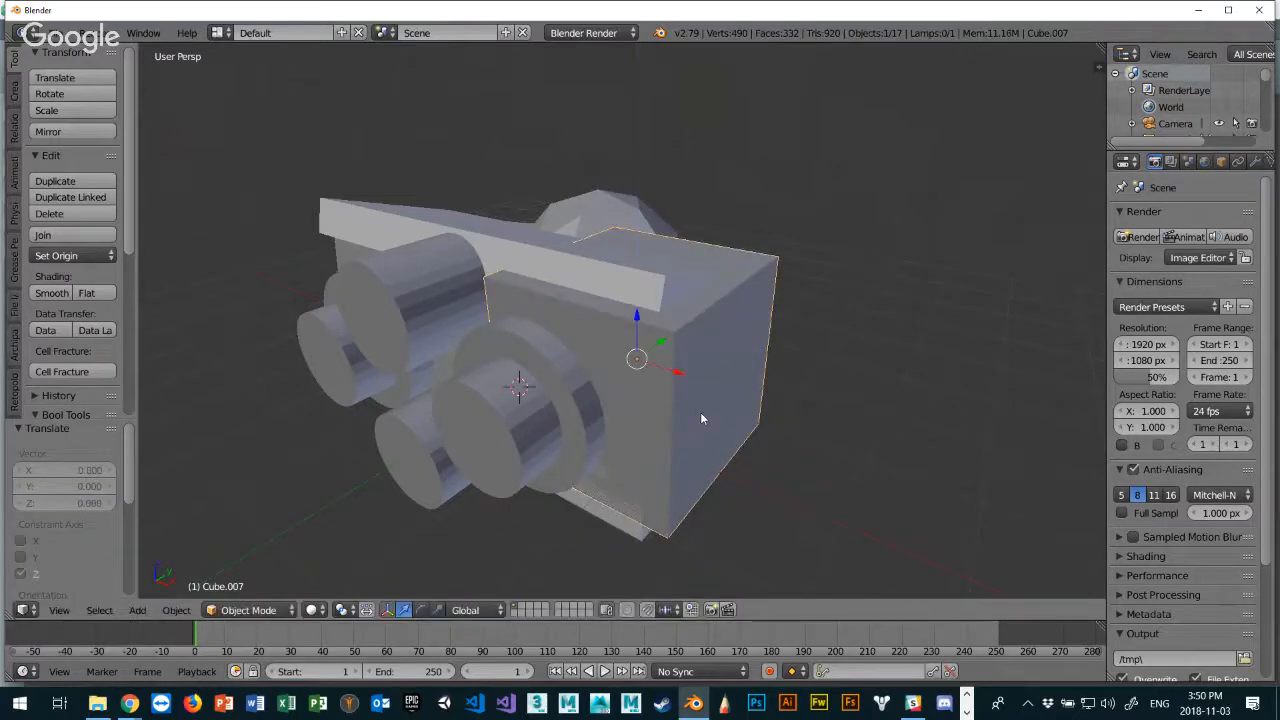
Flatten the cube to about 0.199 along X and move it about 0.477 units along X onto the block's side.
key("s")
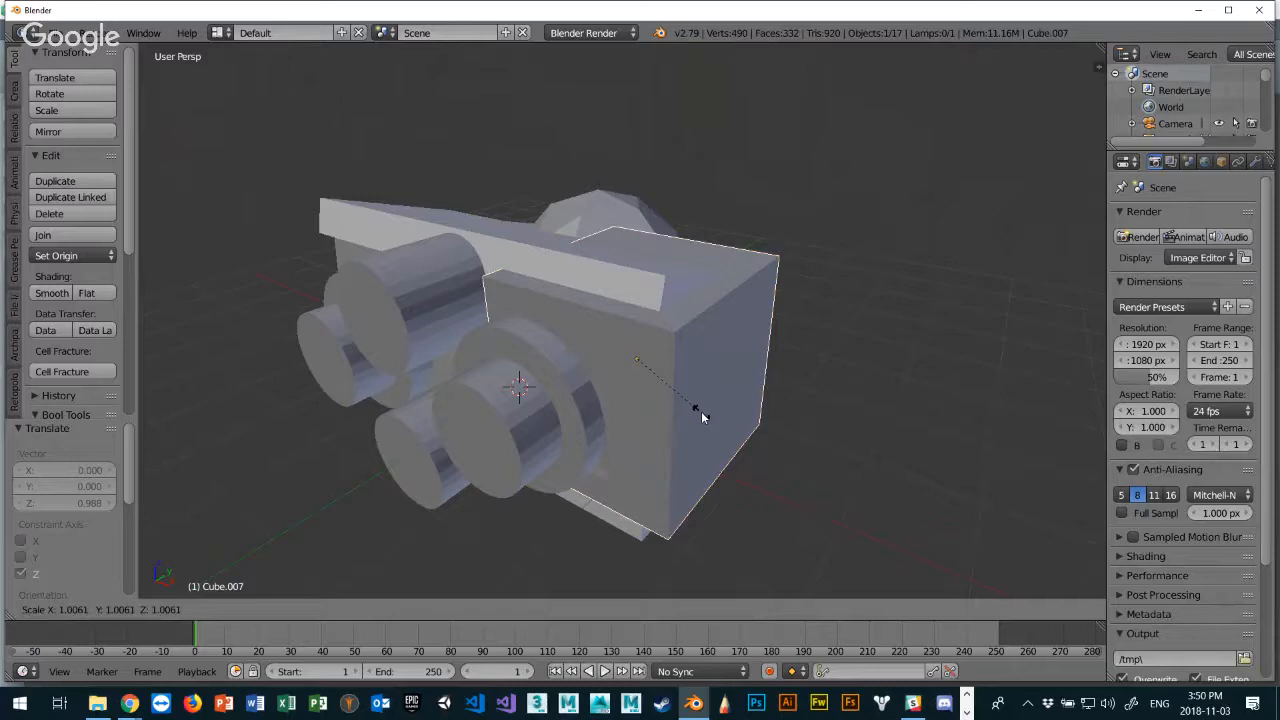
key("y")
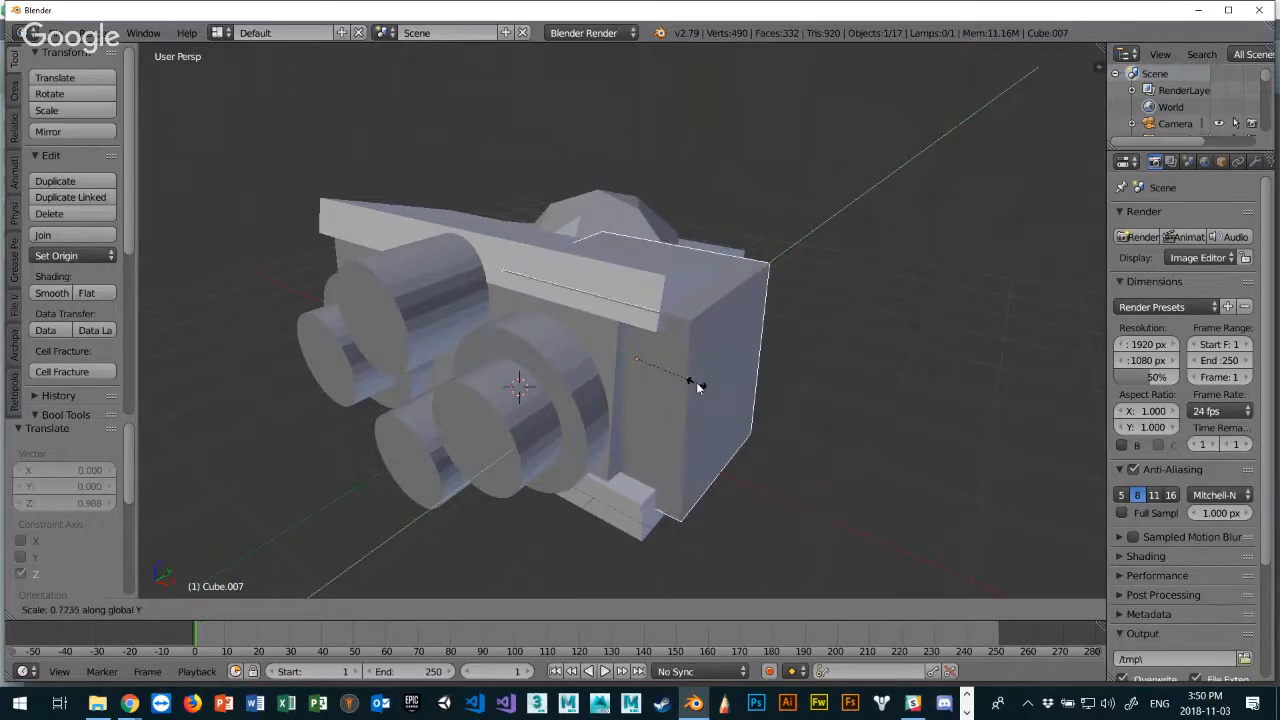
key("x")
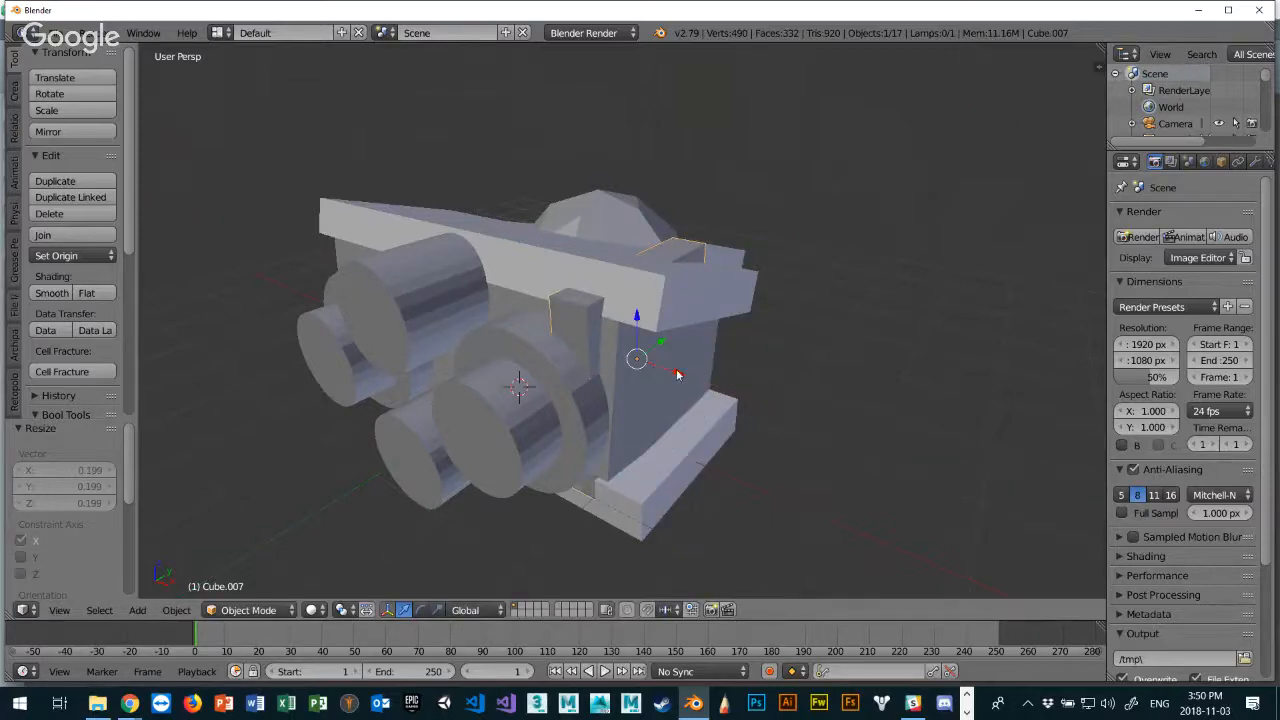
key("g")
key("x")
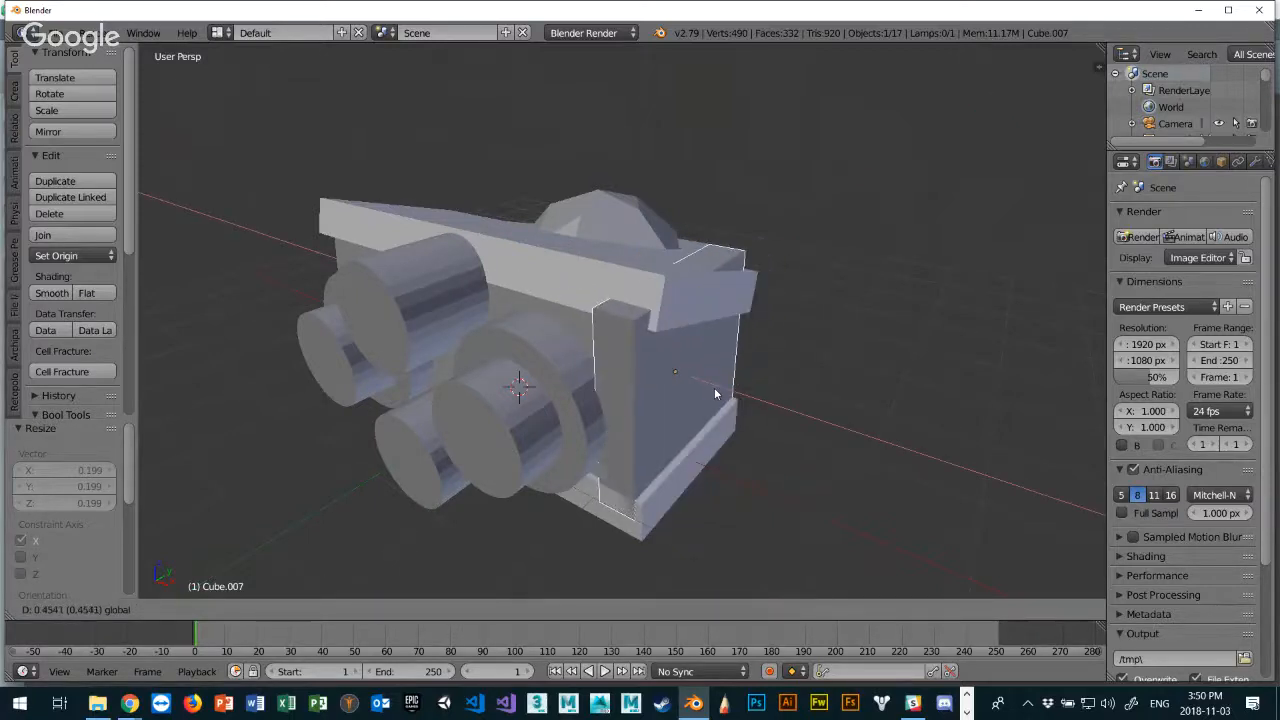
left_click(714, 387)
Scale the side plate to about 1.857 along Y and about 0.504 along Z.
middle_click_drag(788, 408, 690, 407)
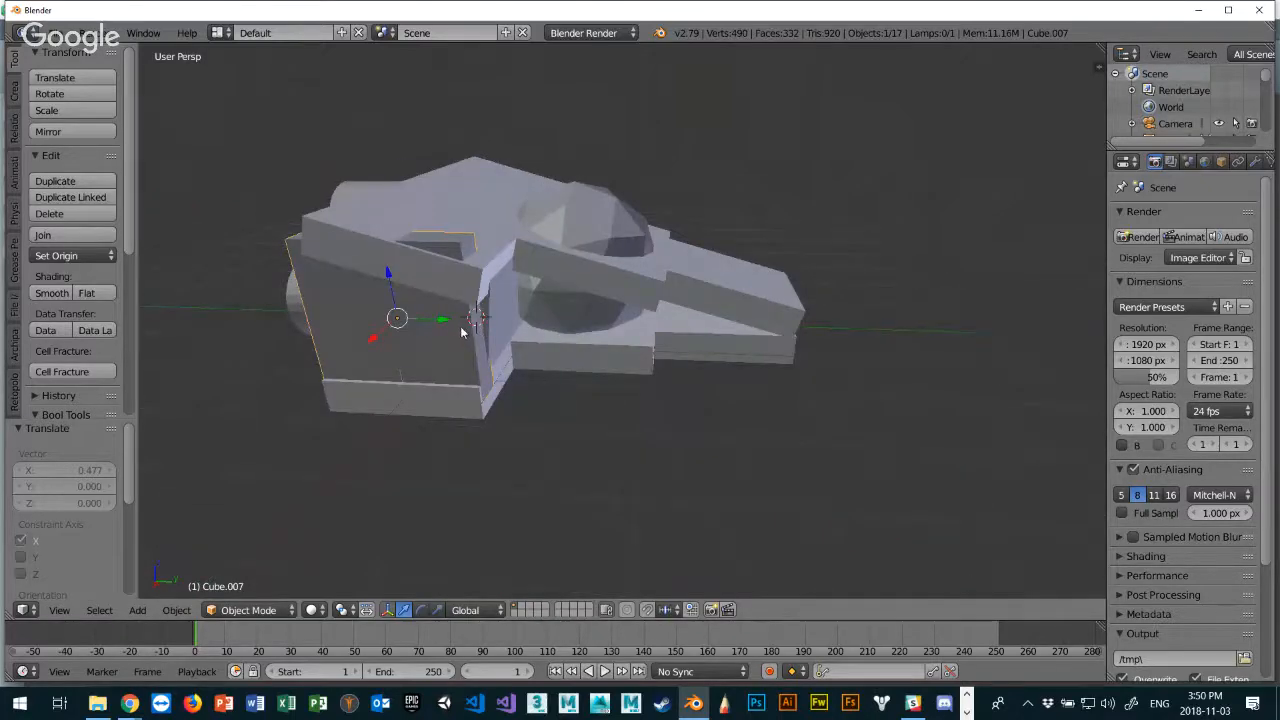
key("s")
key("y")
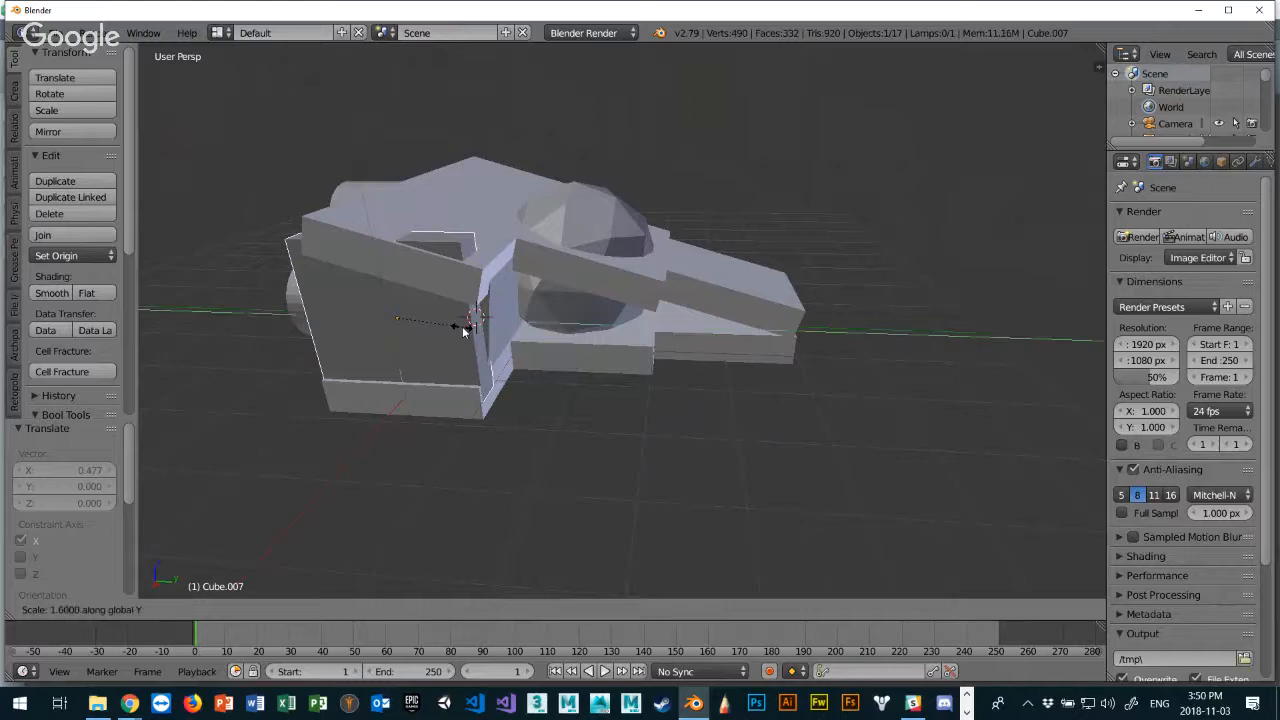
left_click(504, 342)
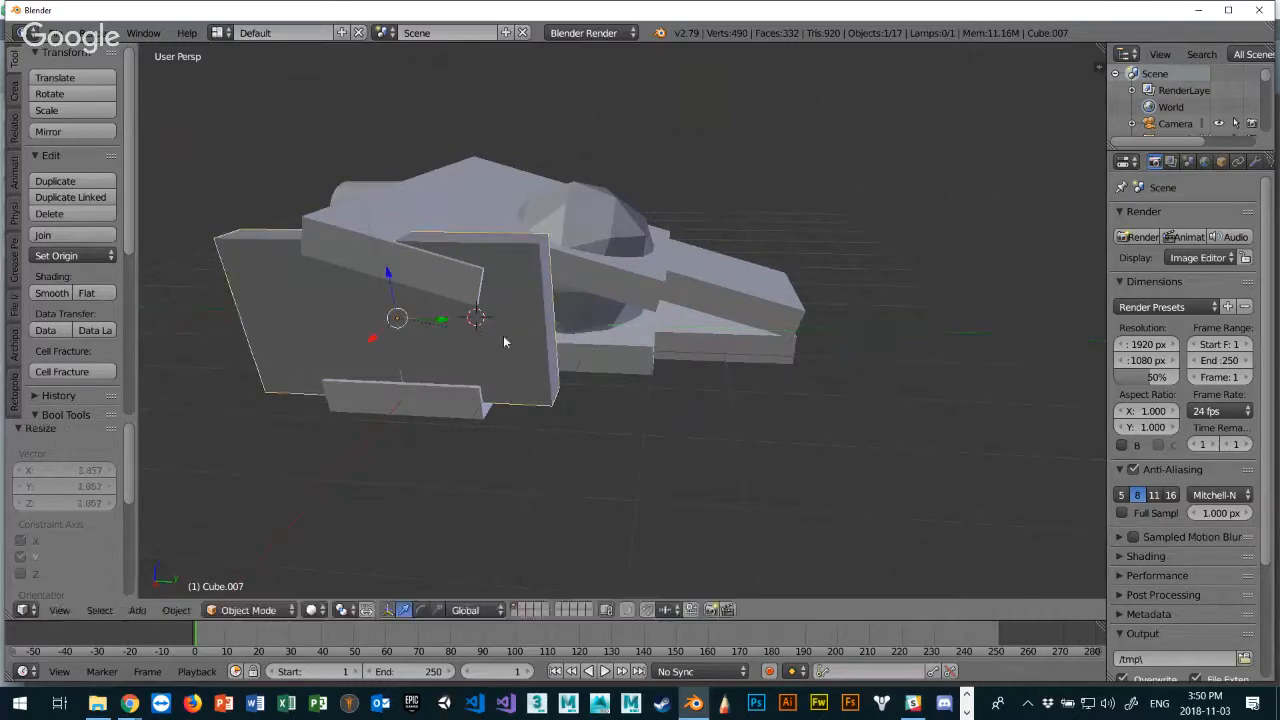
key("s")
key("z")
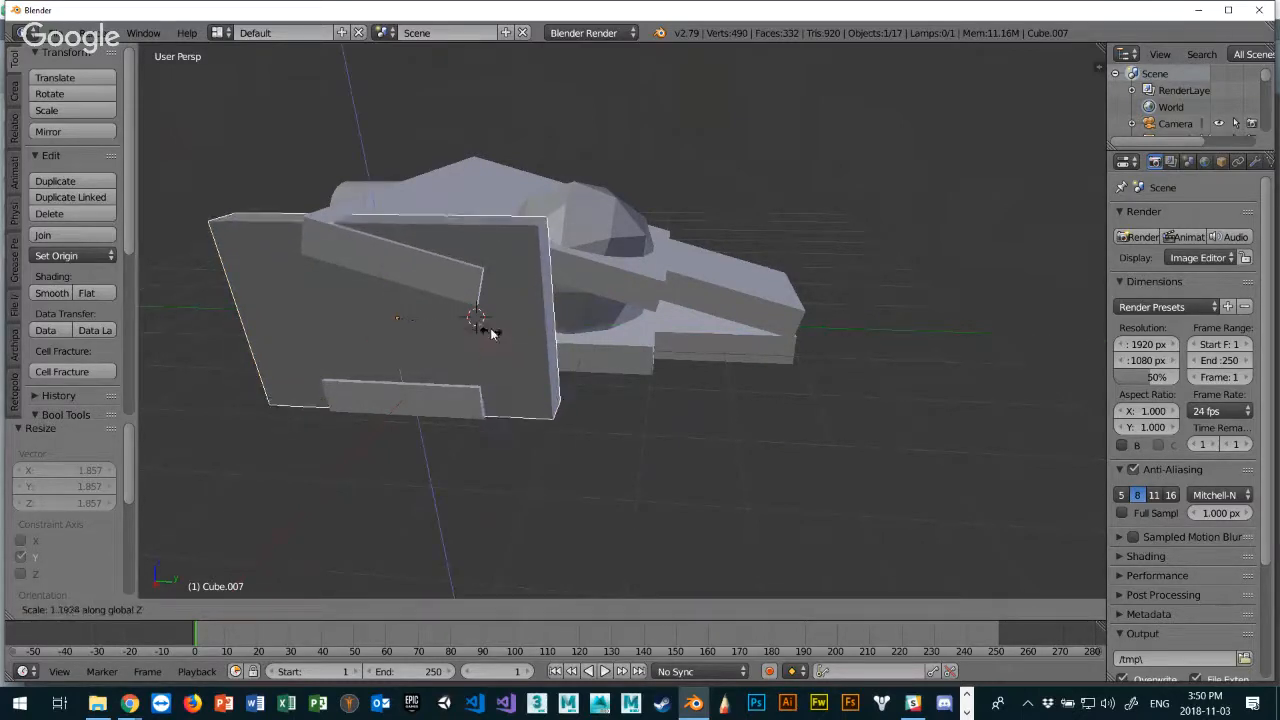
left_click(437, 311)
Lower the side plate about 0.233 units along Z, and shift it about 0.853 units along Y and 0.022 units along X.
key("g")
key("z")
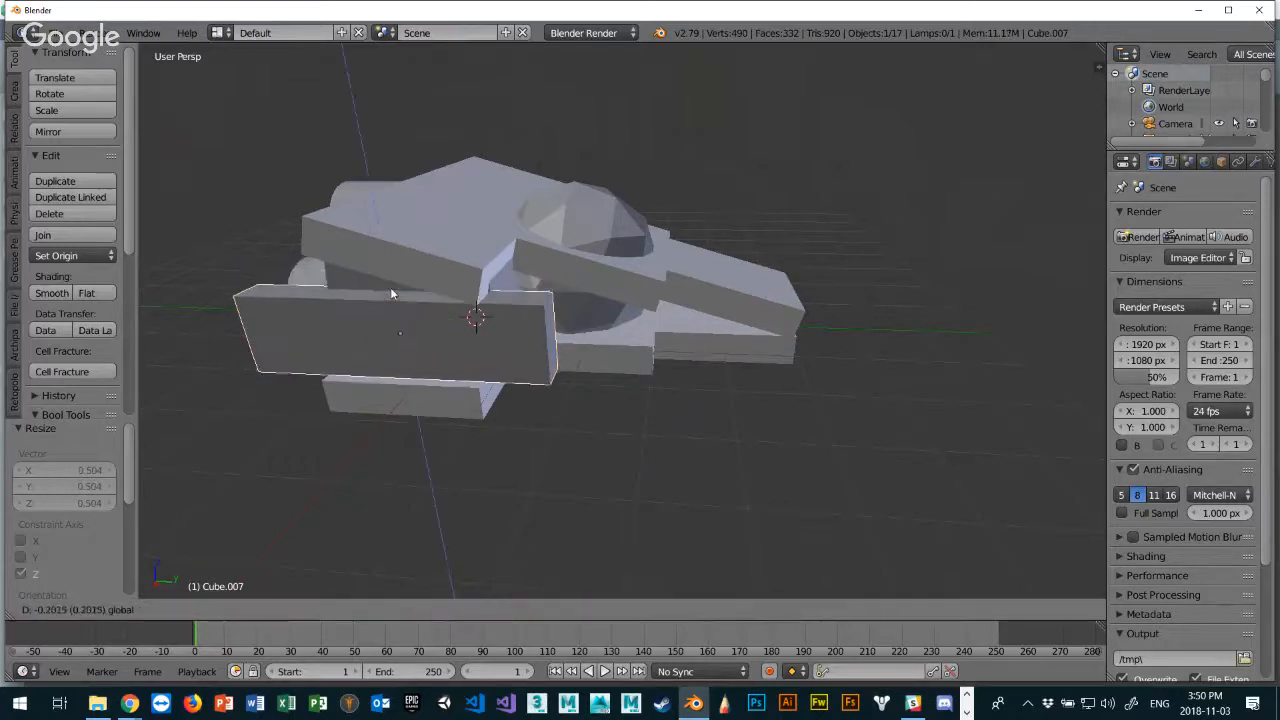
left_click(389, 290)
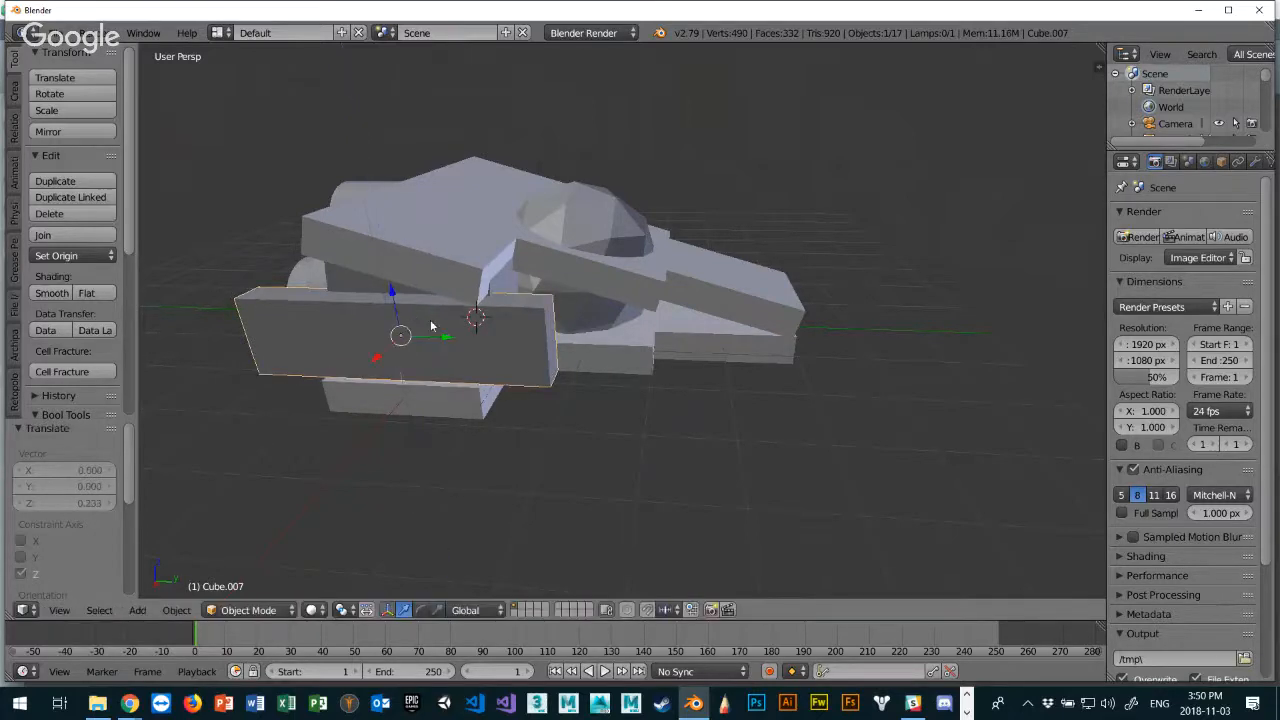
left_click_drag(449, 343, 520, 353)
middle_click_drag(688, 430, 582, 414)
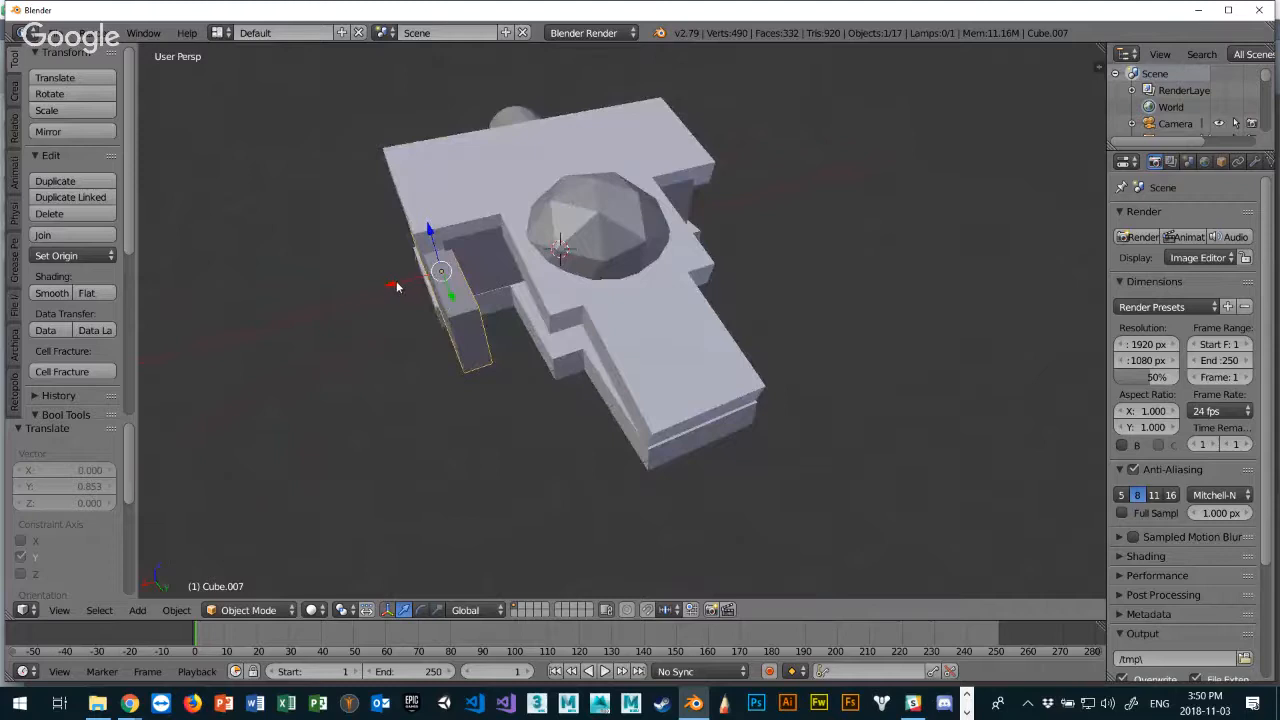
left_click_drag(397, 287, 394, 281)
Duplicate the side plate about -4.543 units along X to the block's opposite side, and shift the copy about -0.104 units along X.
middle_click_drag(394, 281, 546, 287)
middle_click_drag(490, 369, 484, 289)
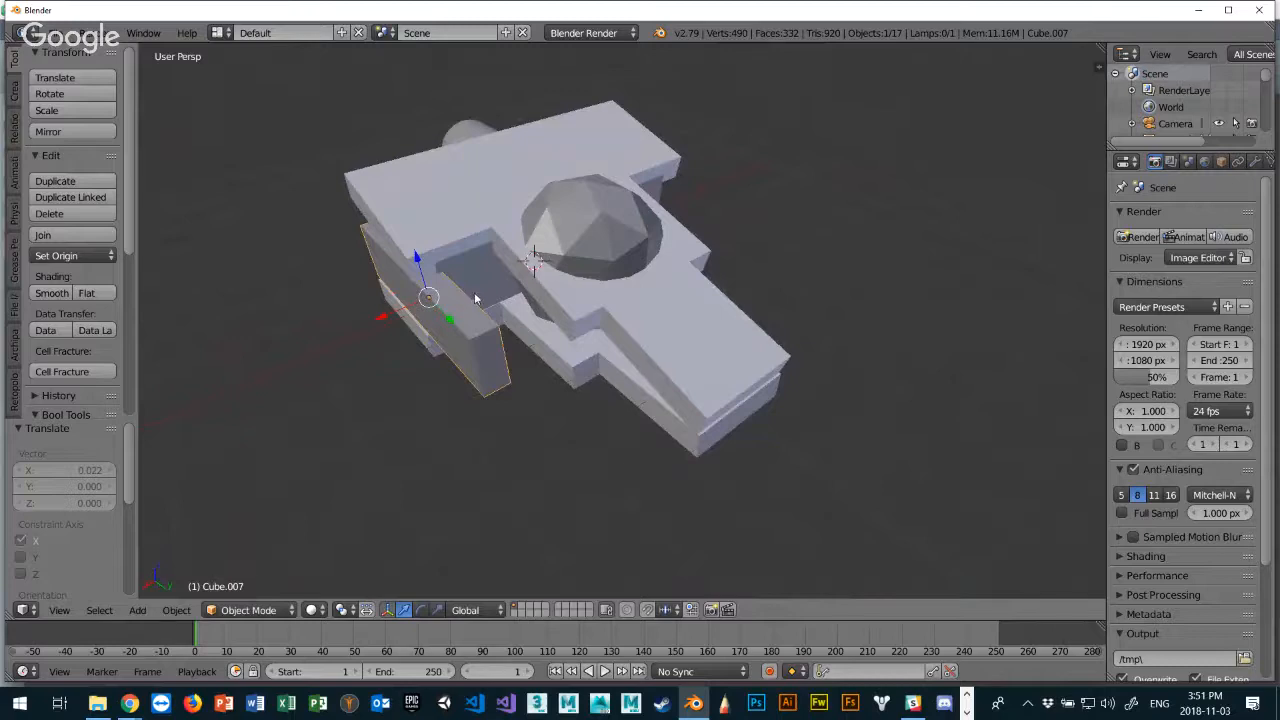
key("shift+d")
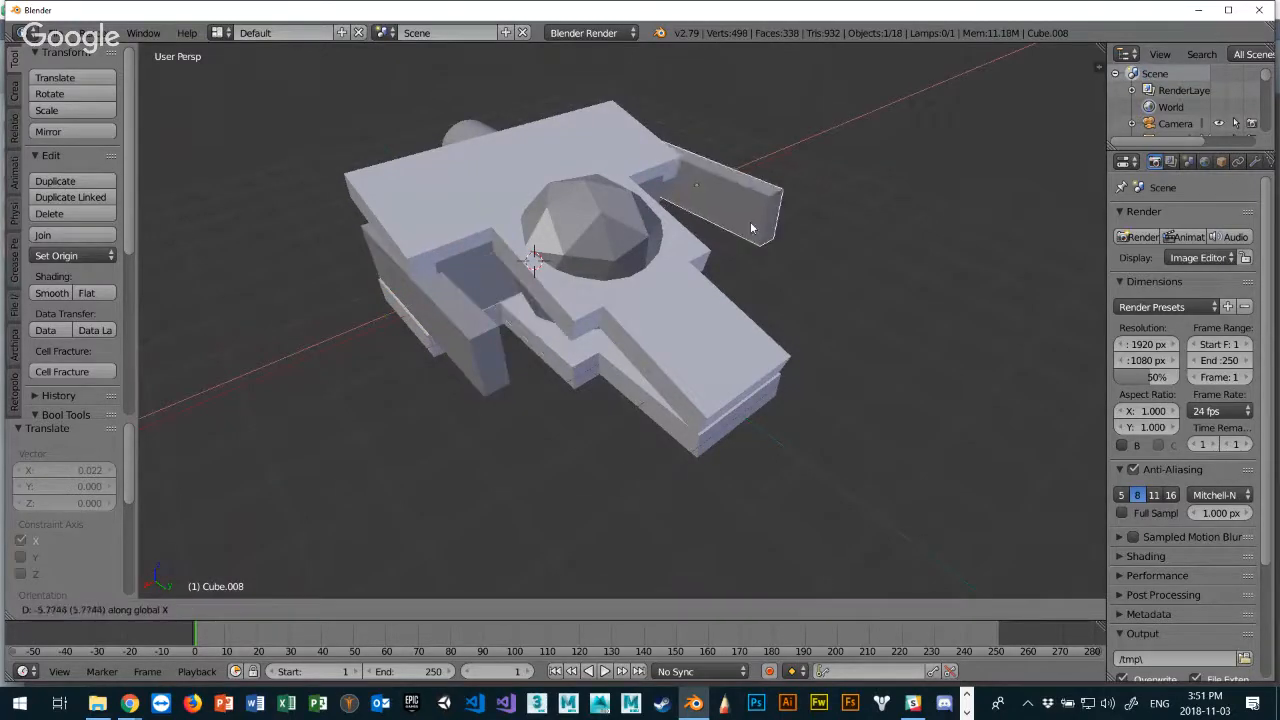
left_click(866, 301)
middle_click_drag(866, 301, 684, 282)
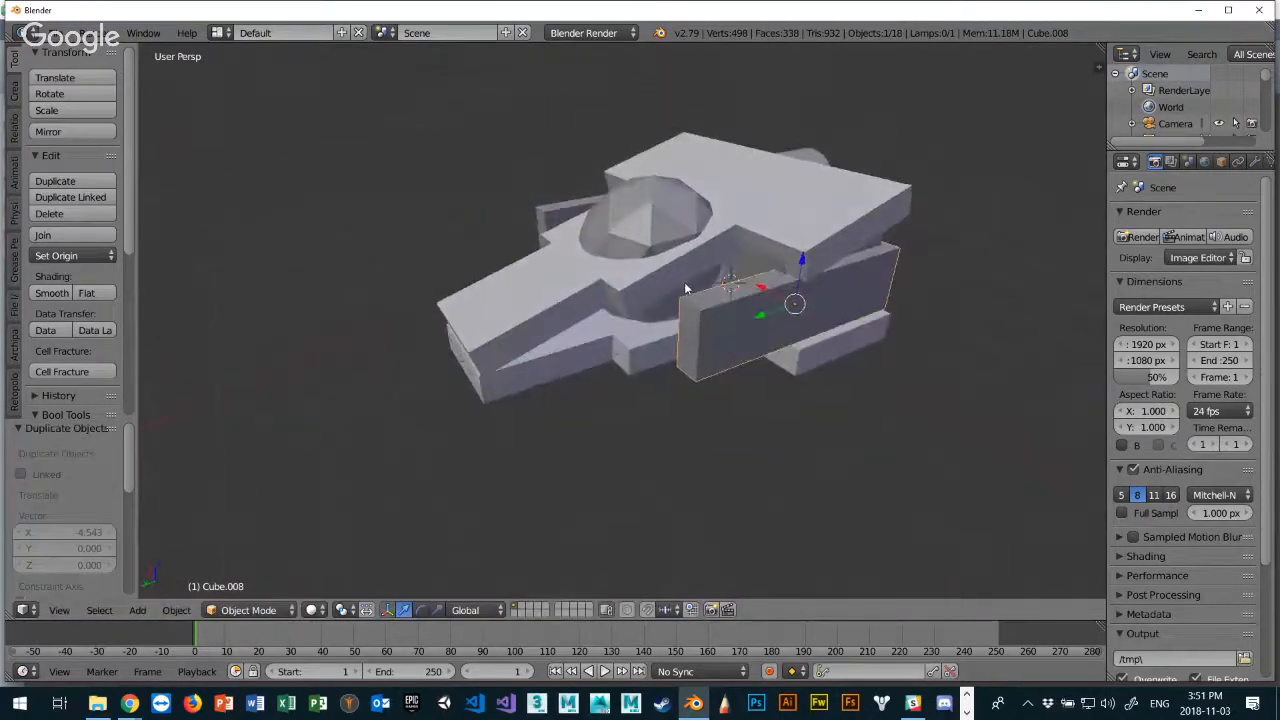
key("g")
key("x")
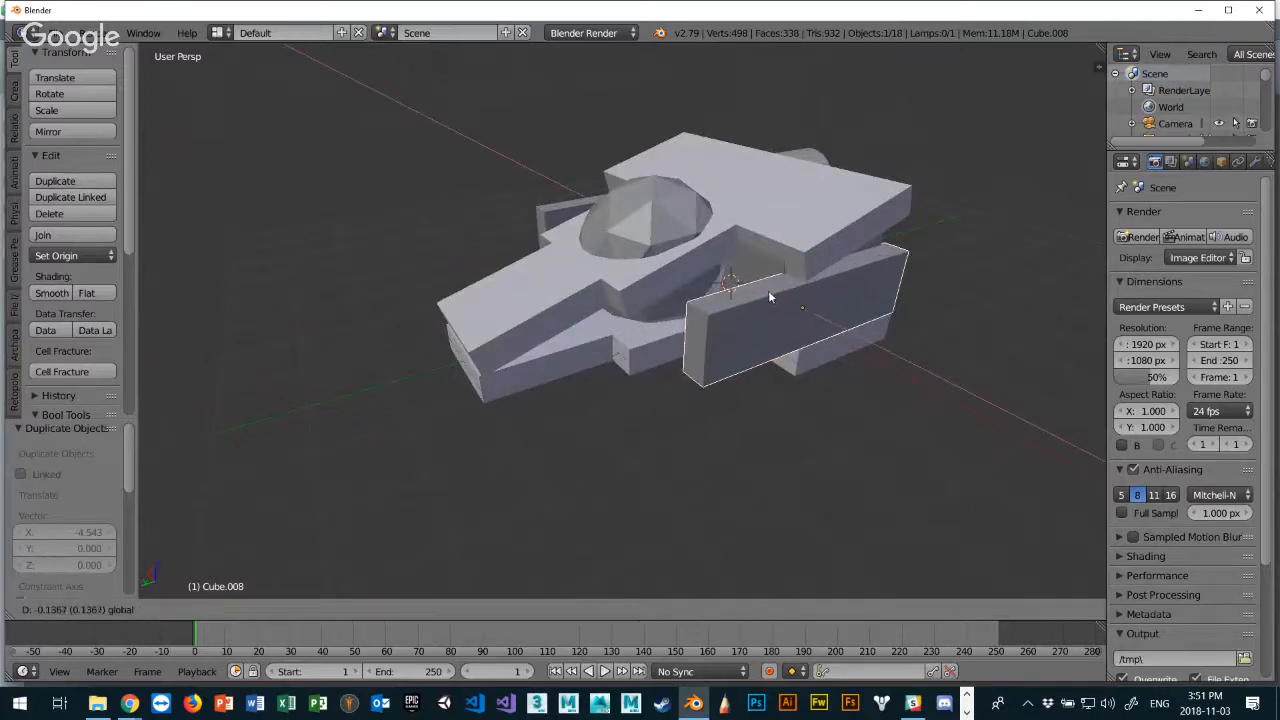
left_click(766, 290)
Select both side plates and duplicate them about 3.583 units forward along Y.
middle_click_drag(677, 313, 553, 382)
right_click(492, 359)
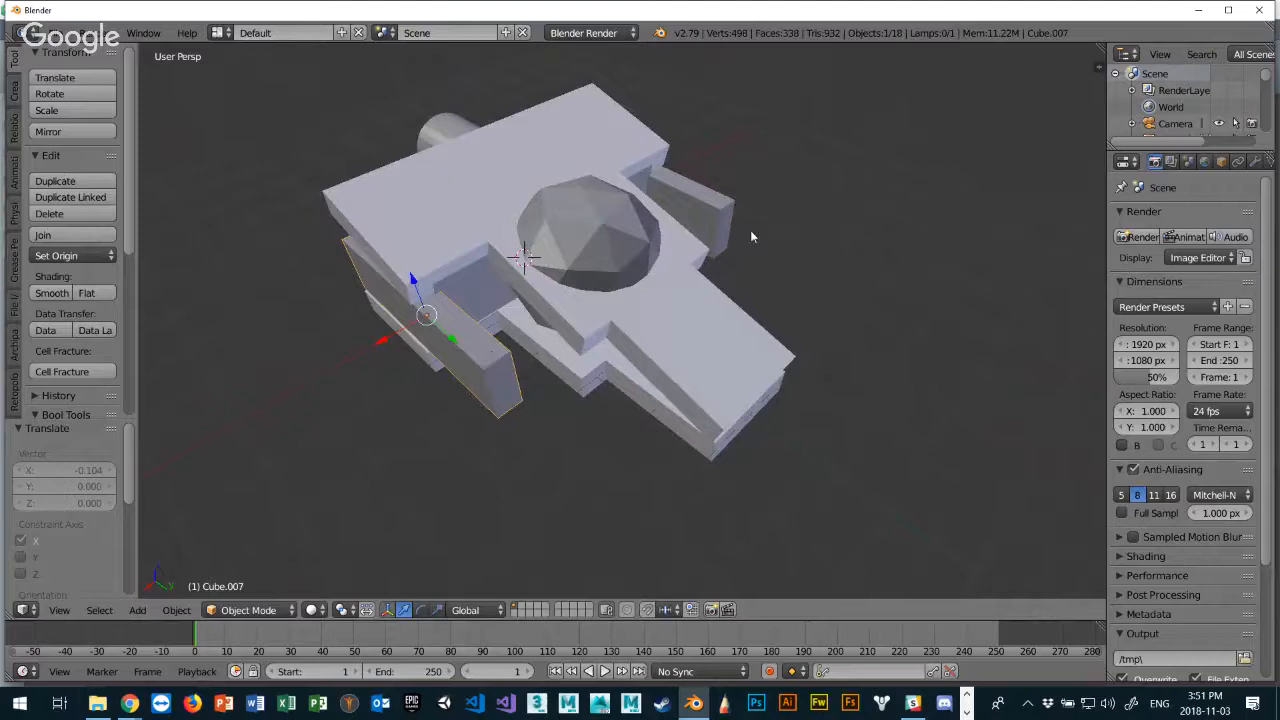
right_click(716, 208, "shift")
key("shift+d")
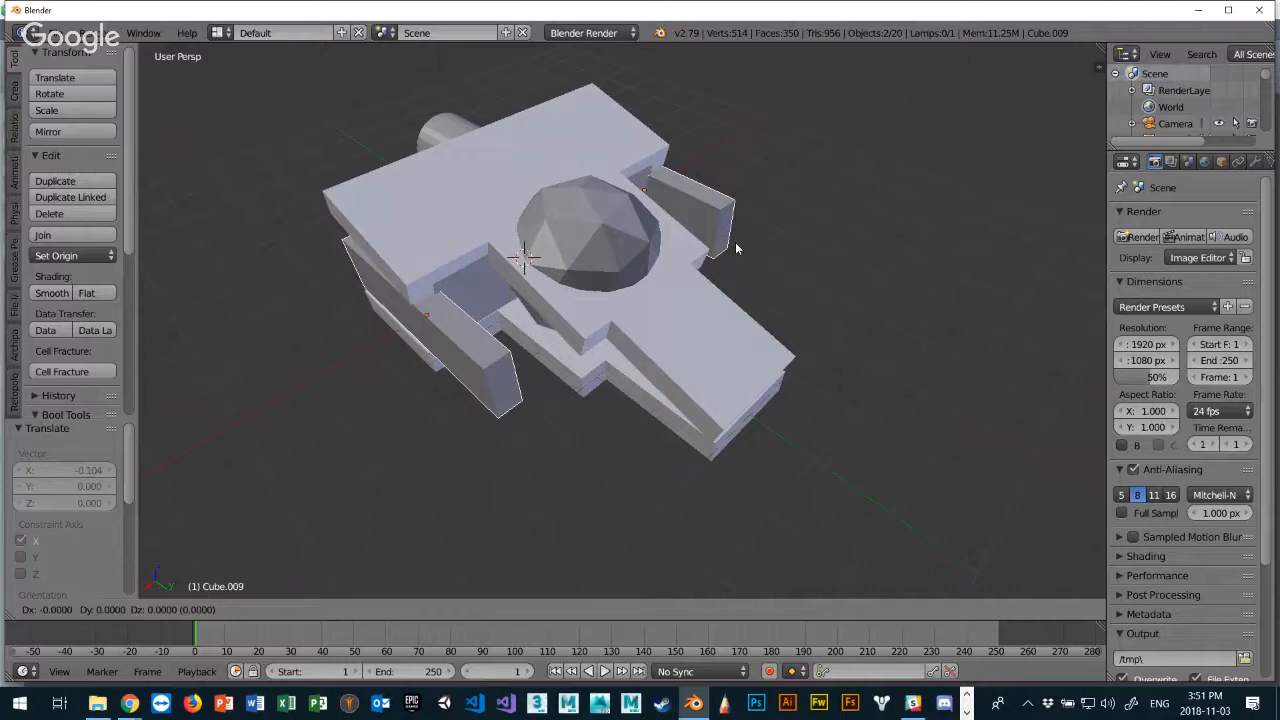
key("y")
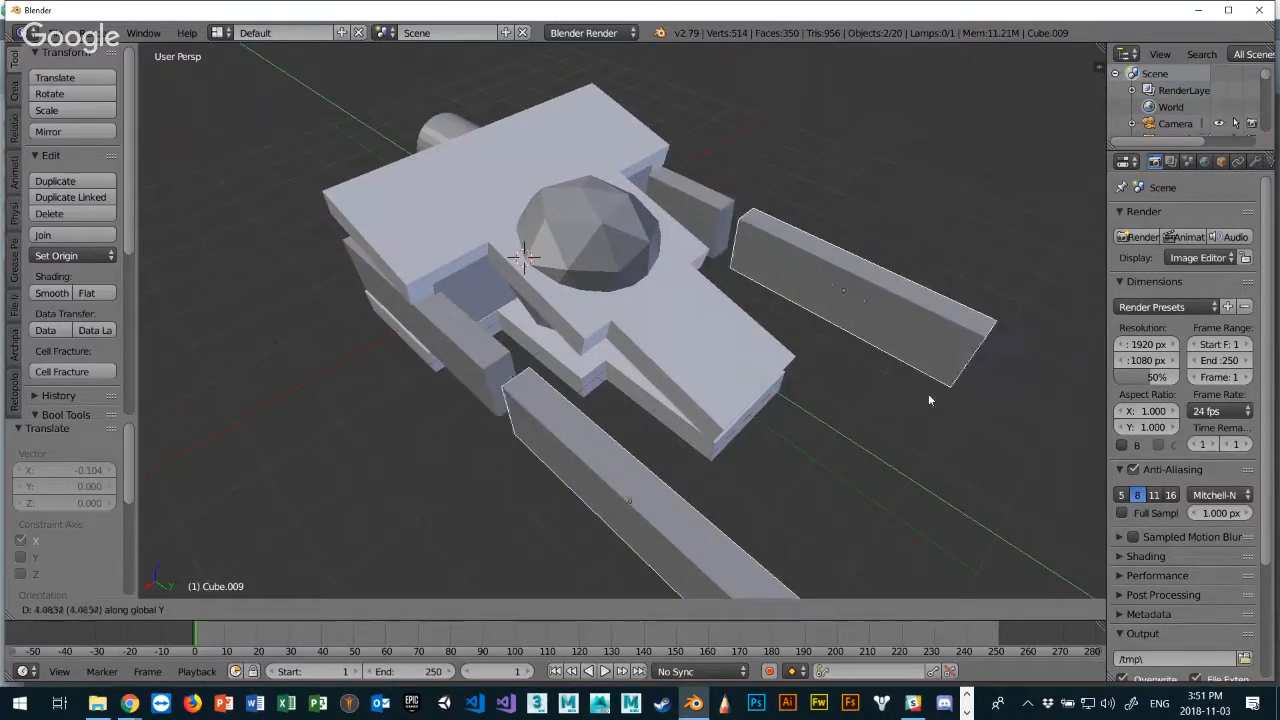
left_click(899, 370)
Scale the two front copies to about 0.348 along Z and move them about -1.488 units along Y into the side plates.
middle_click_drag(902, 372, 929, 443)
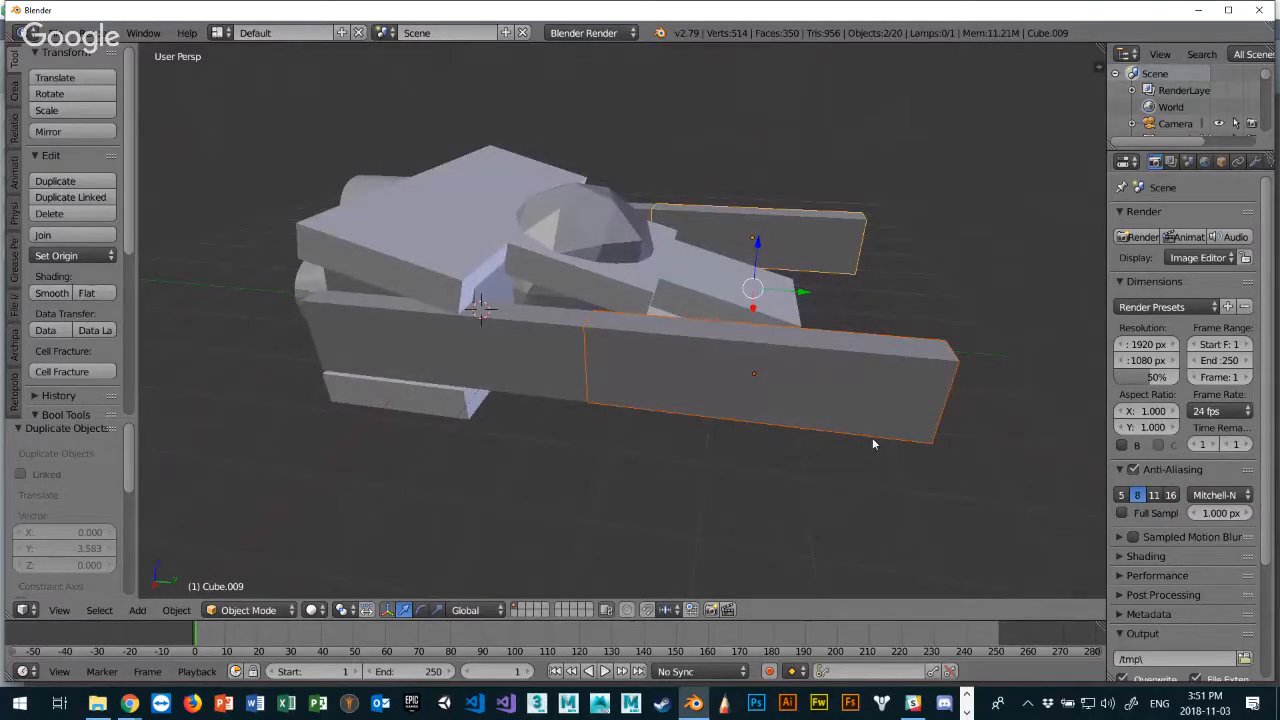
key("s")
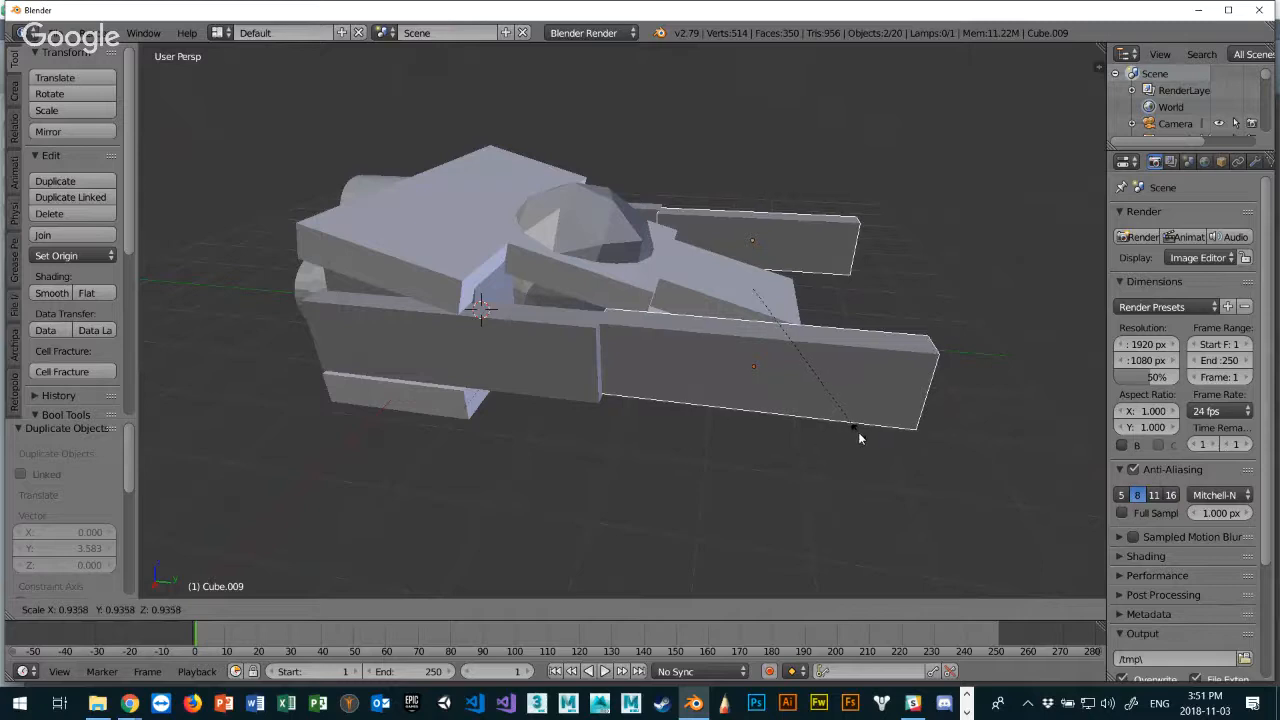
key("z")
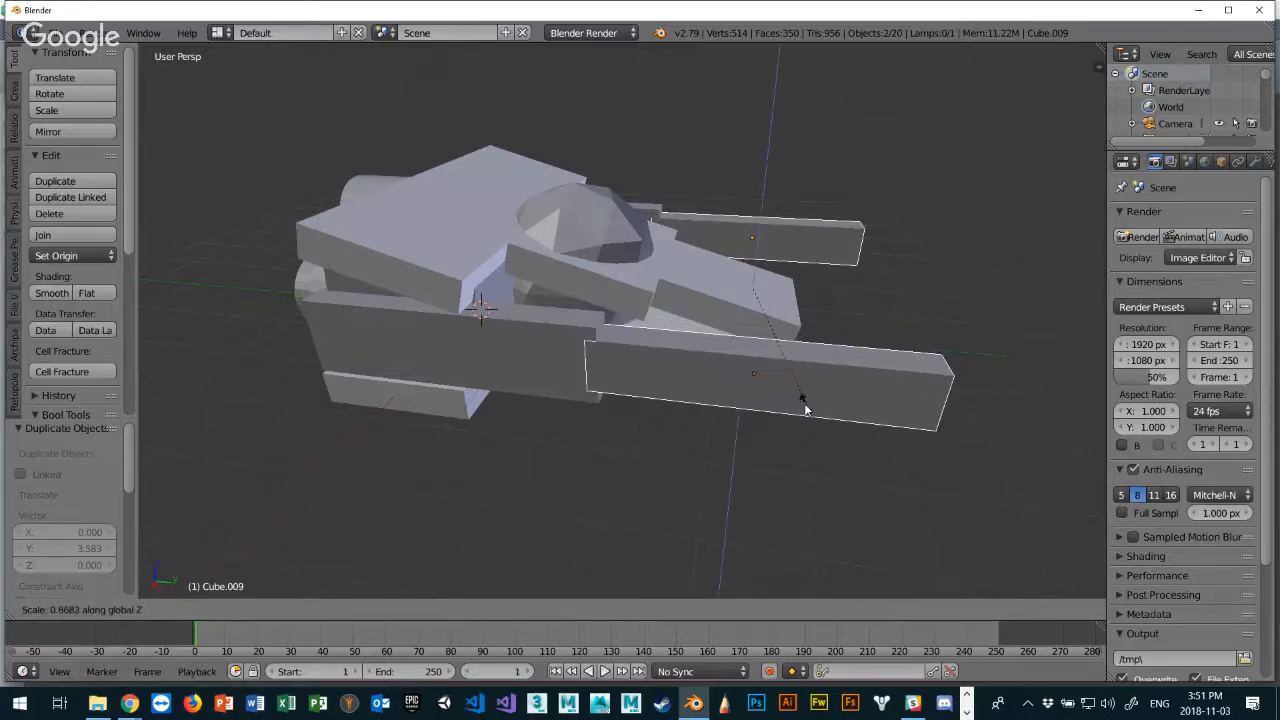
left_click(738, 360)
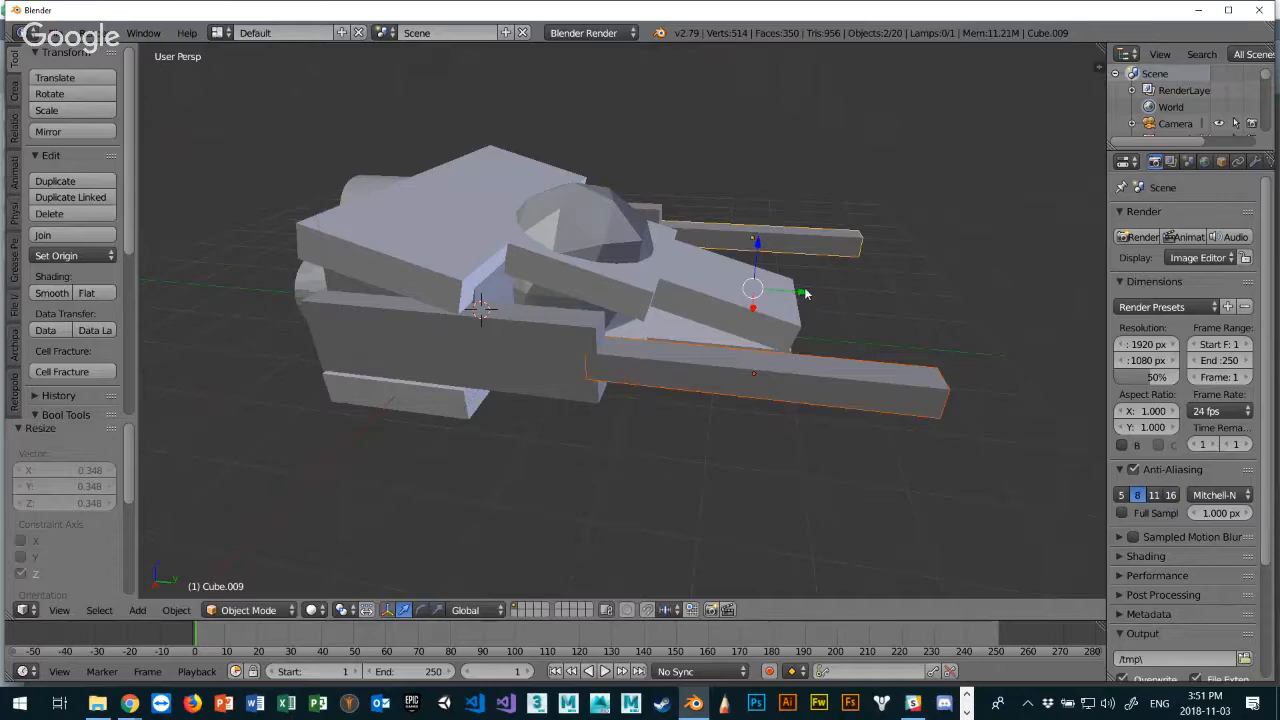
key("g")
key("y")
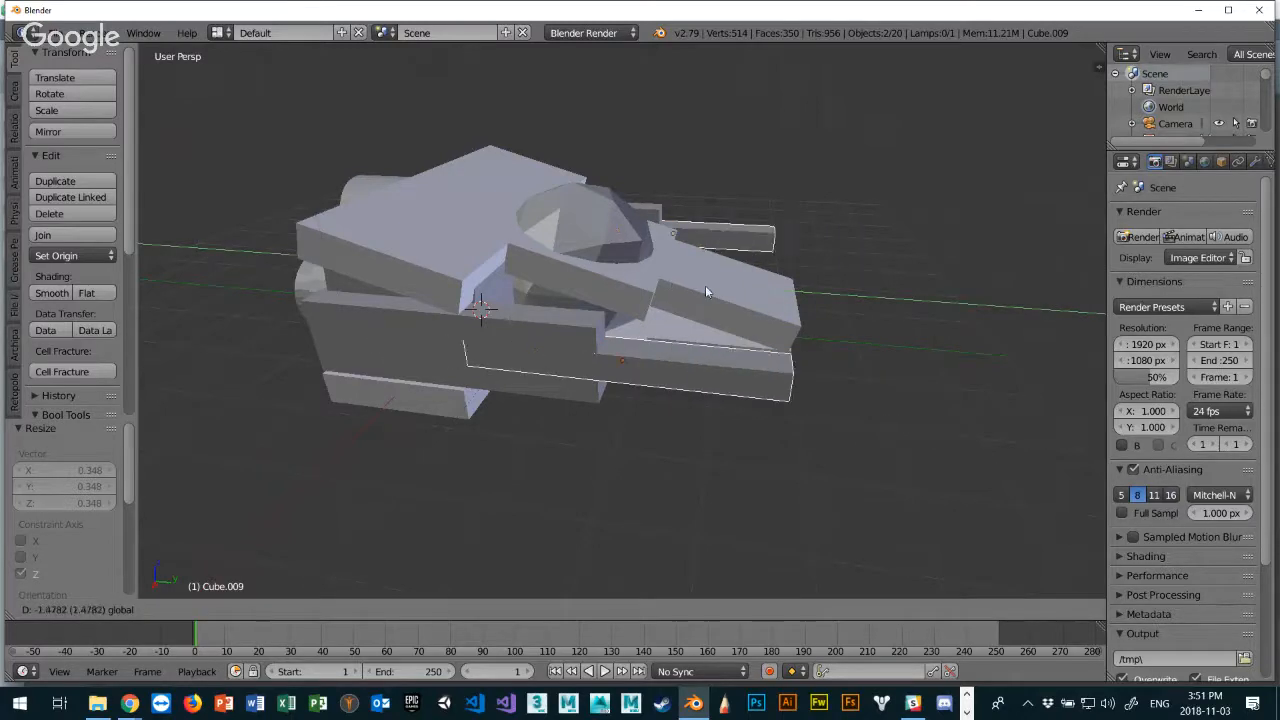
left_click(705, 285)
mouse_move(873, 354)
middle_mouse_down()
mouse_move(714, 360)
mouse_move(654, 337)
mouse_move(697, 371)
mouse_move(665, 365)
mouse_move(808, 374)
mouse_move(891, 362)
middle_mouse_up()
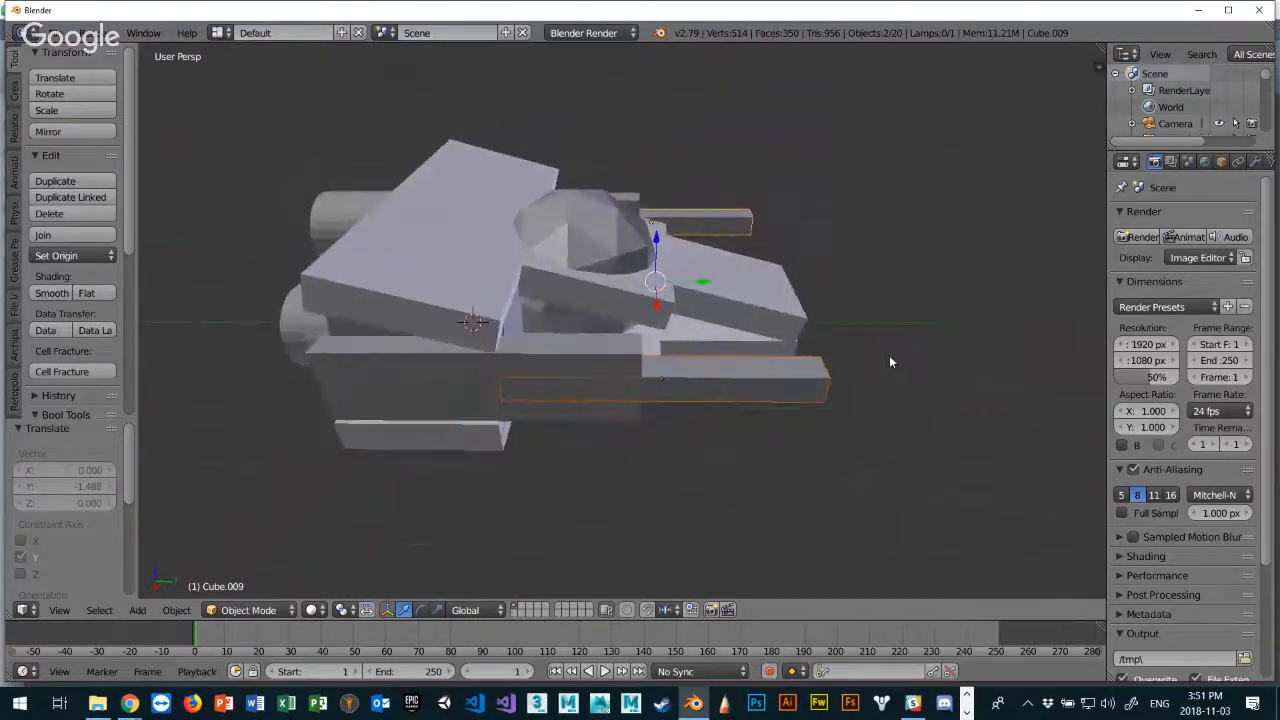
Duplicate the two front bars in place.
middle_click_drag(681, 394, 643, 432)
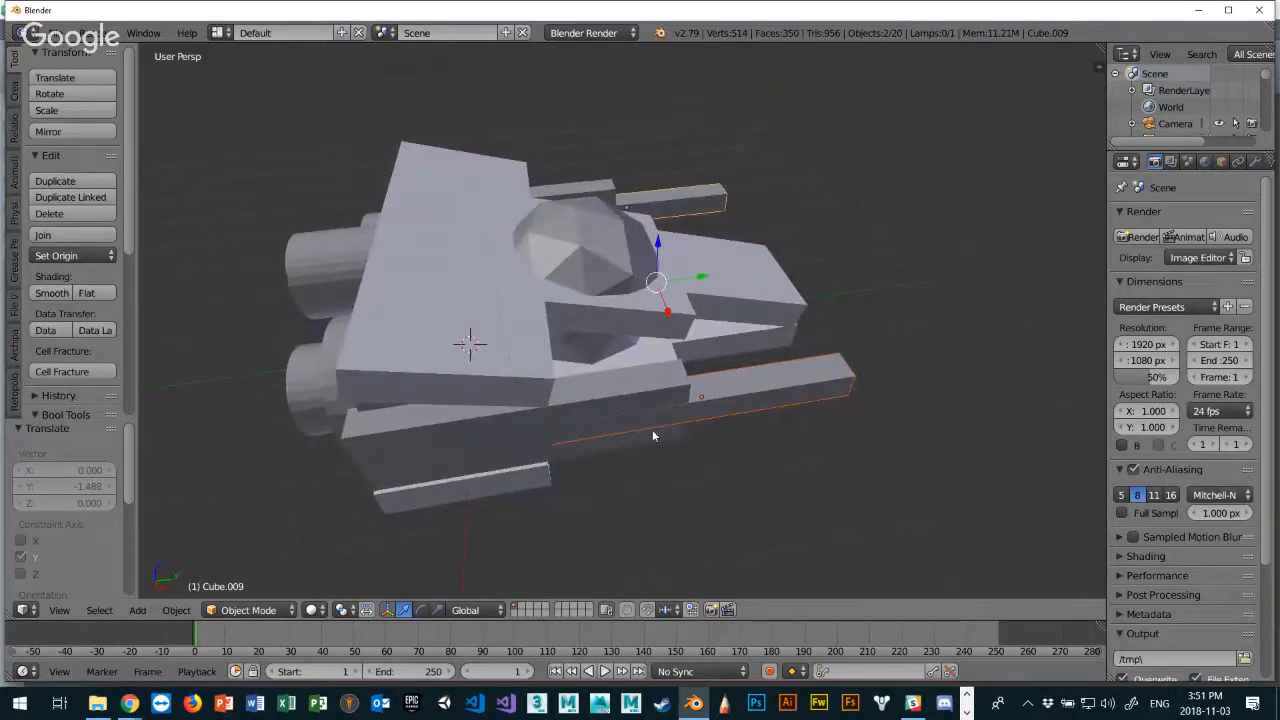
key("shift+d")
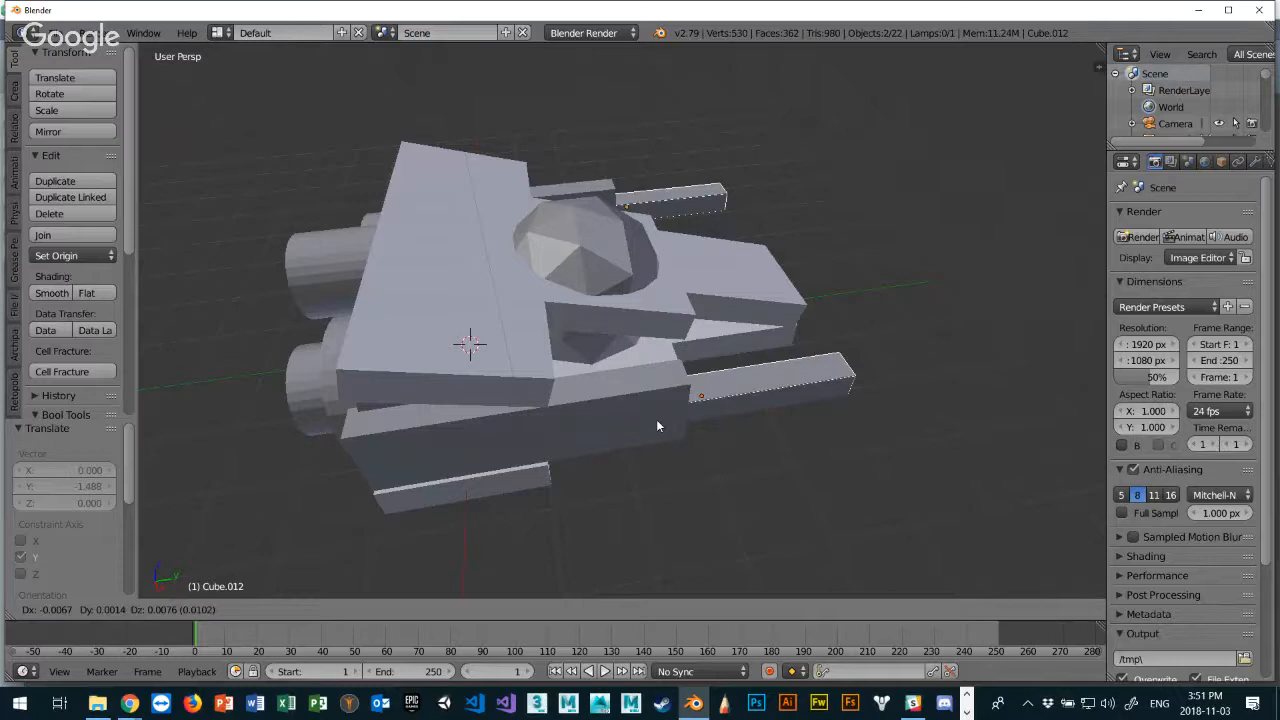
key("x")
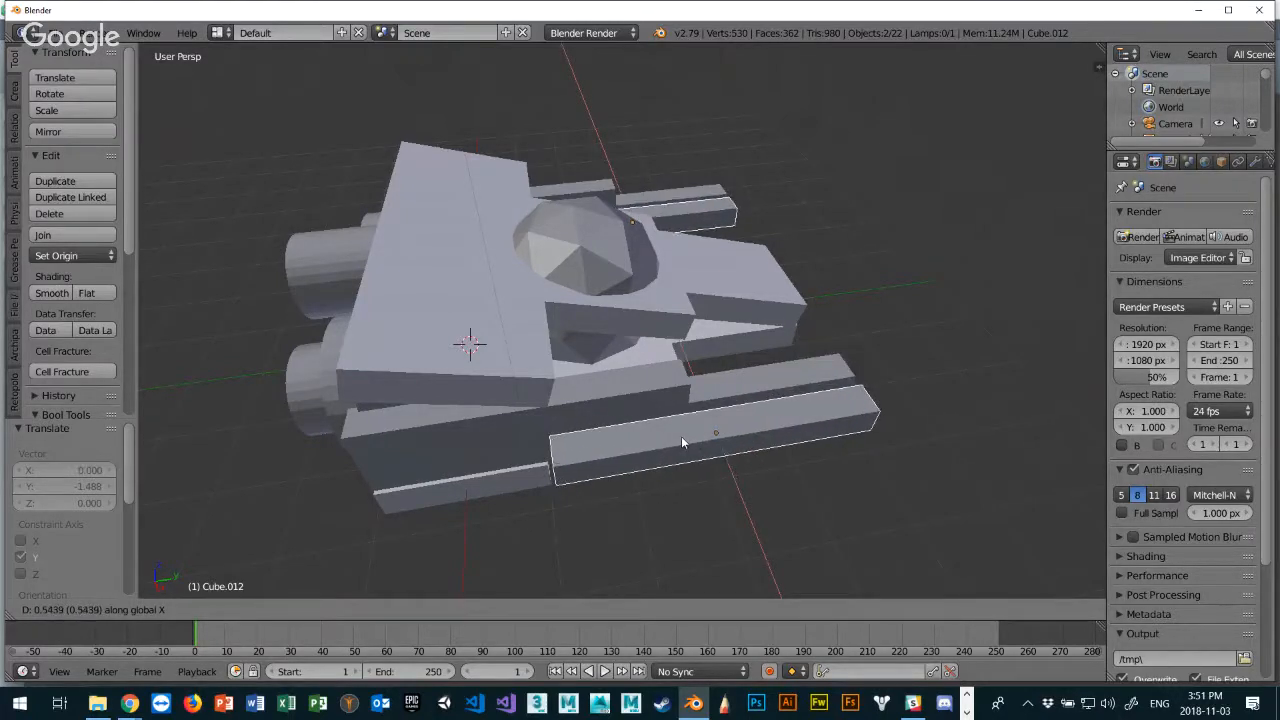
right_click(680, 438)
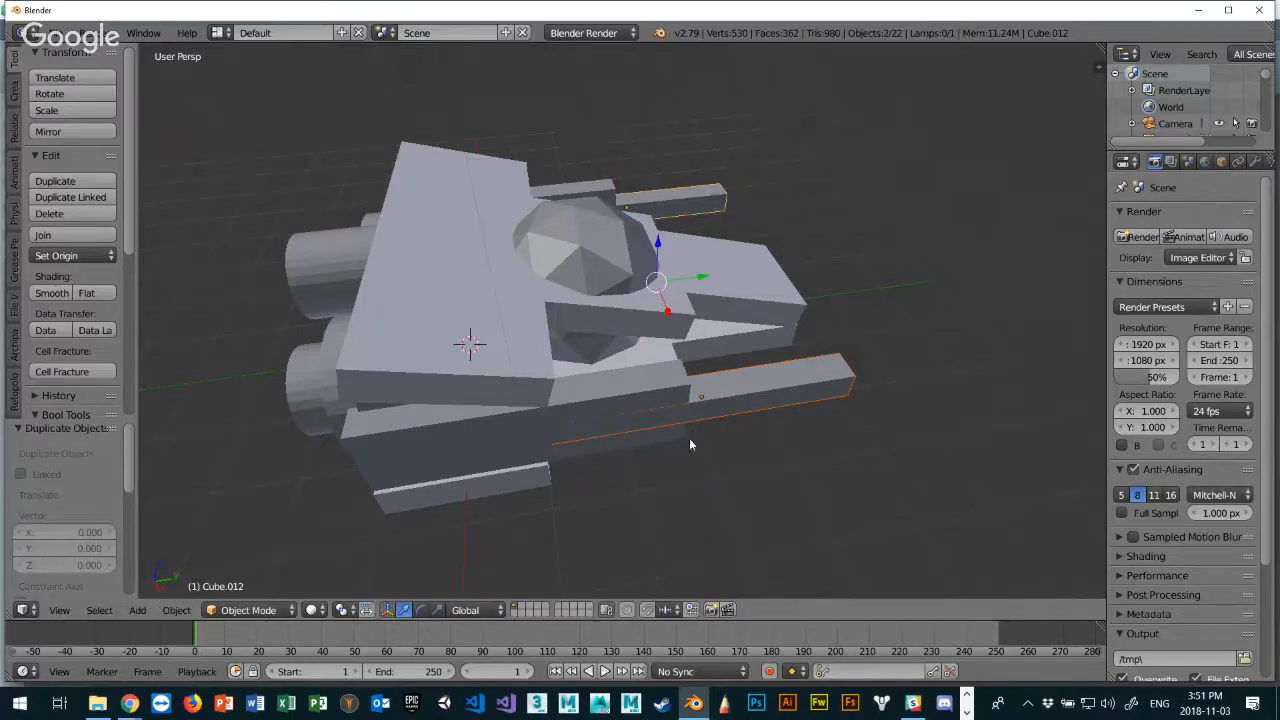
Move one of the overlapping bars outward by about -0.587 units along X.
middle_click_drag(744, 438, 531, 411)
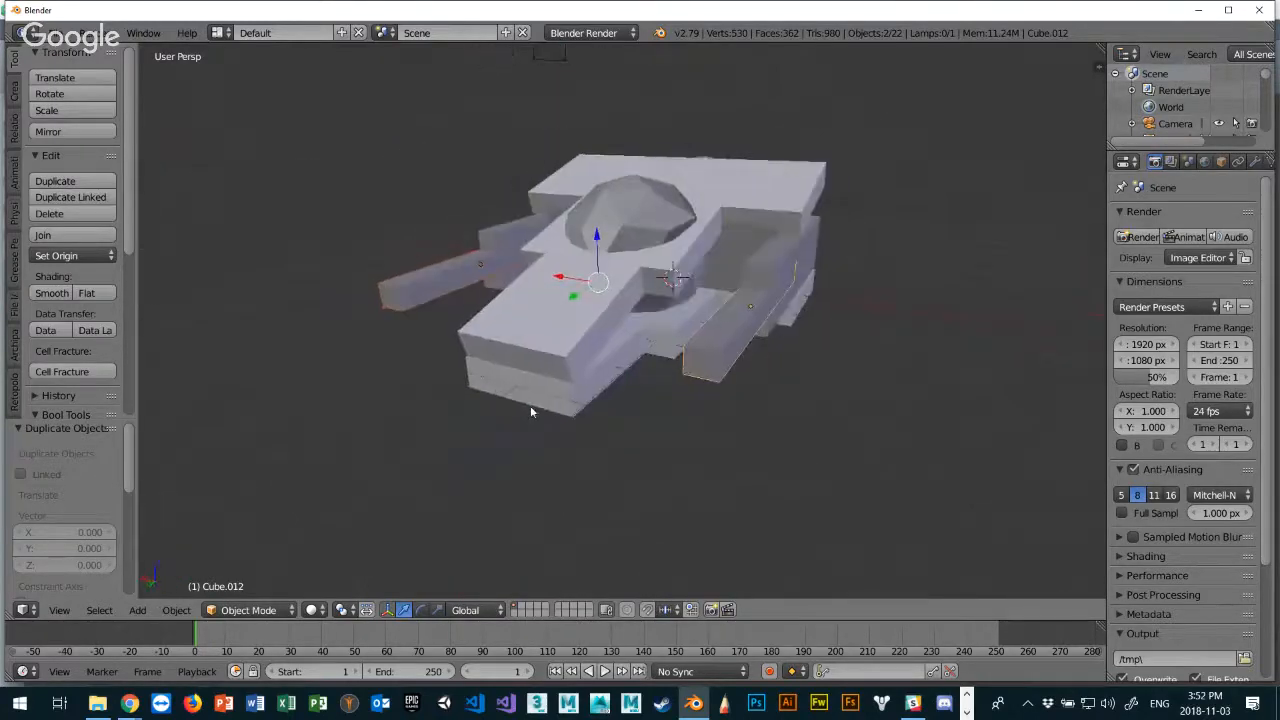
right_click(744, 320)
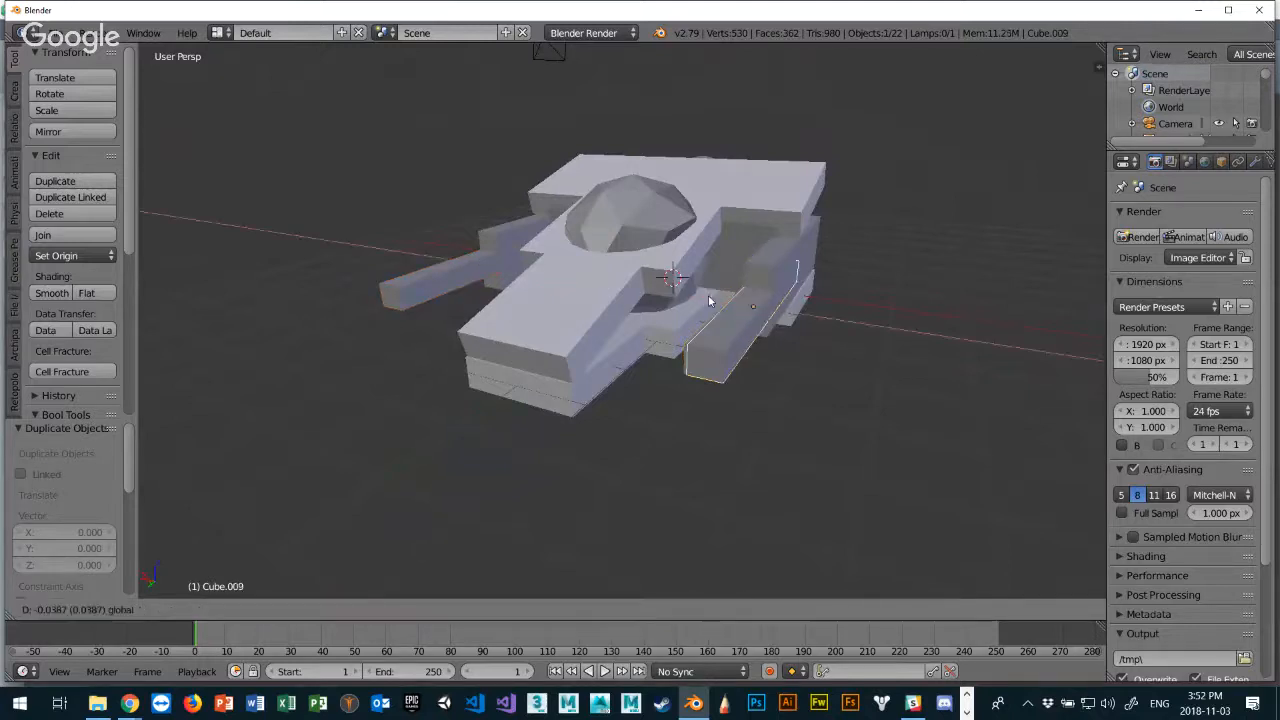
key("shift+d")
key("x")
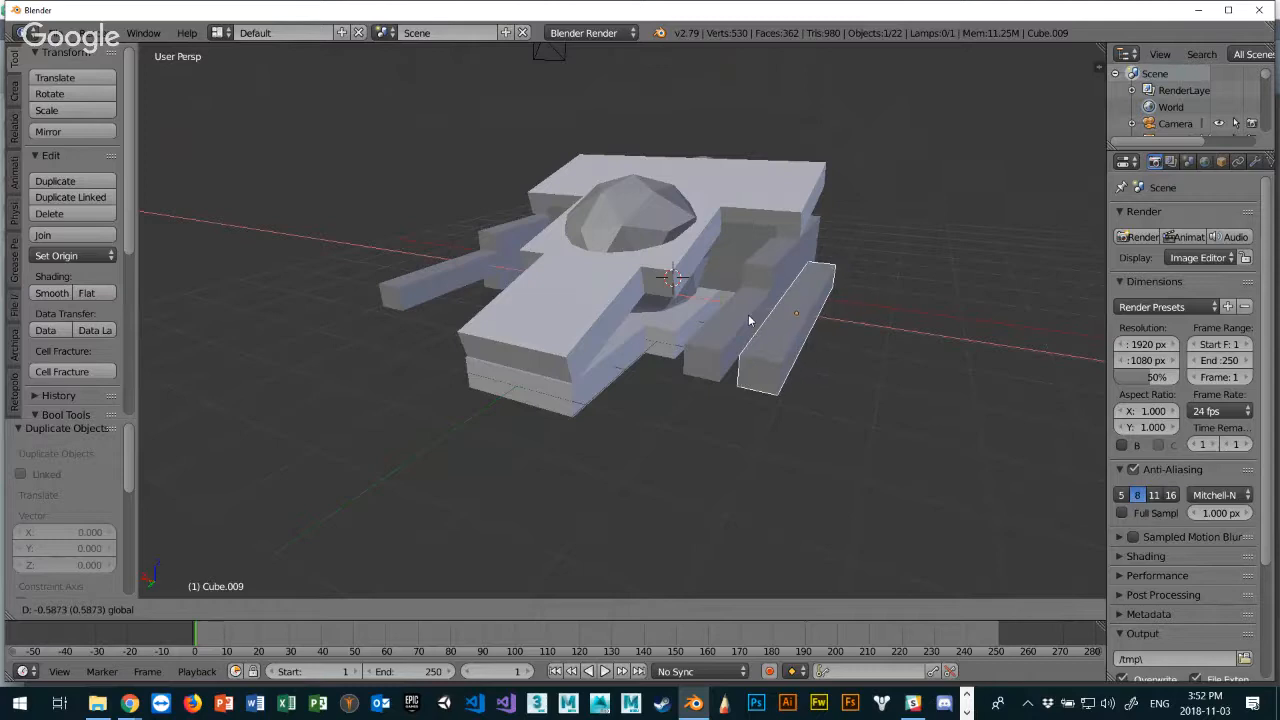
left_click(749, 320)
middle_click_drag(674, 387, 757, 408)
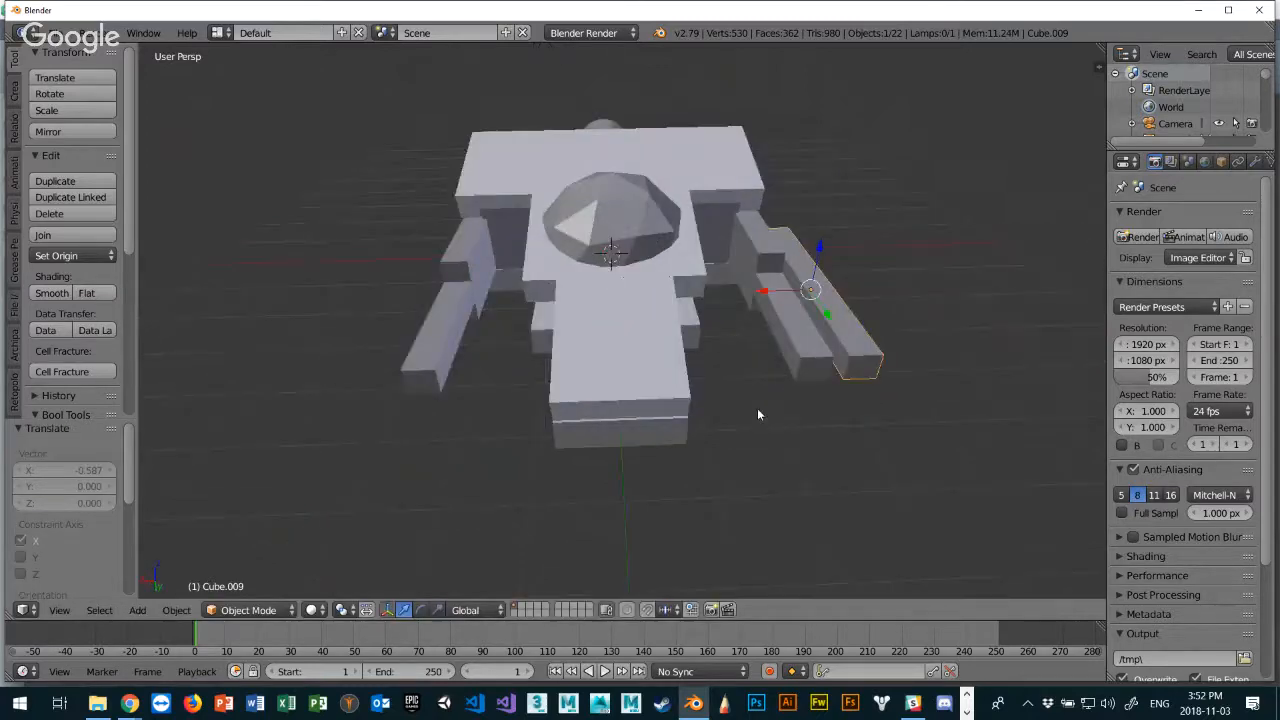
Move the overlapping bar on the opposite side outward by about 0.631 units along X.
right_click(450, 330)
key("g")
key("x")
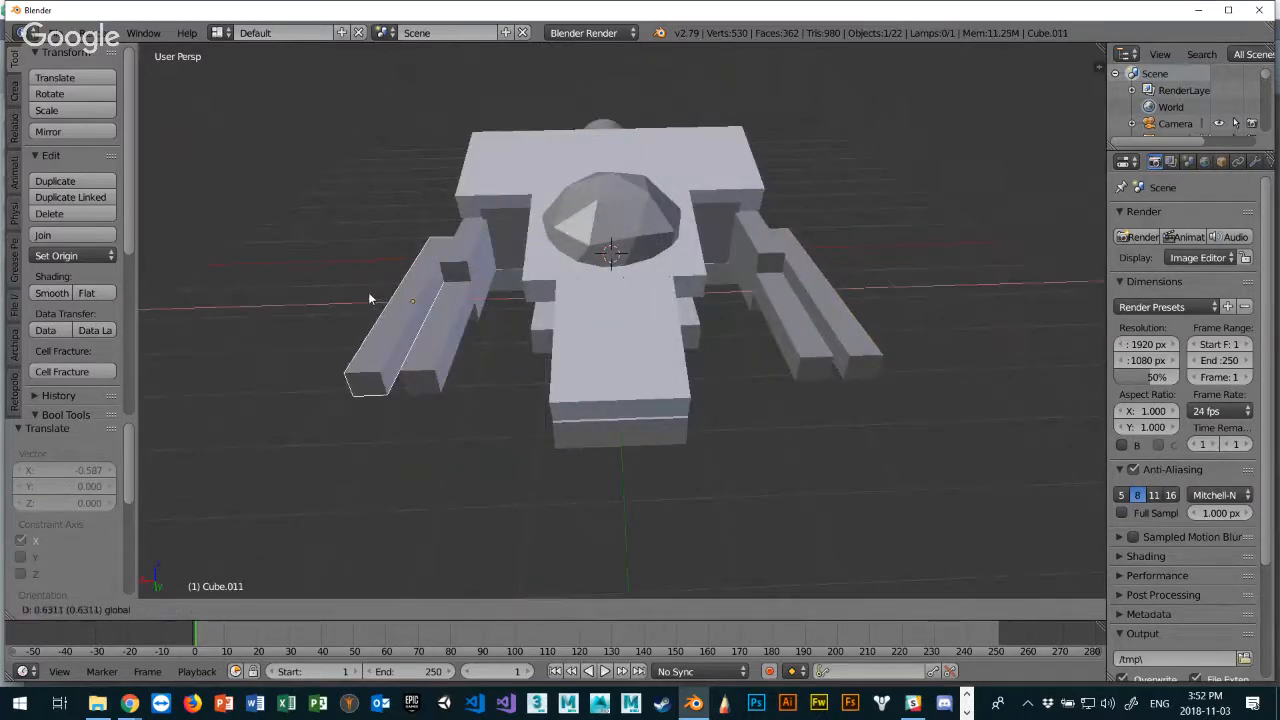
left_click(368, 292)
middle_click_drag(522, 401, 643, 447)
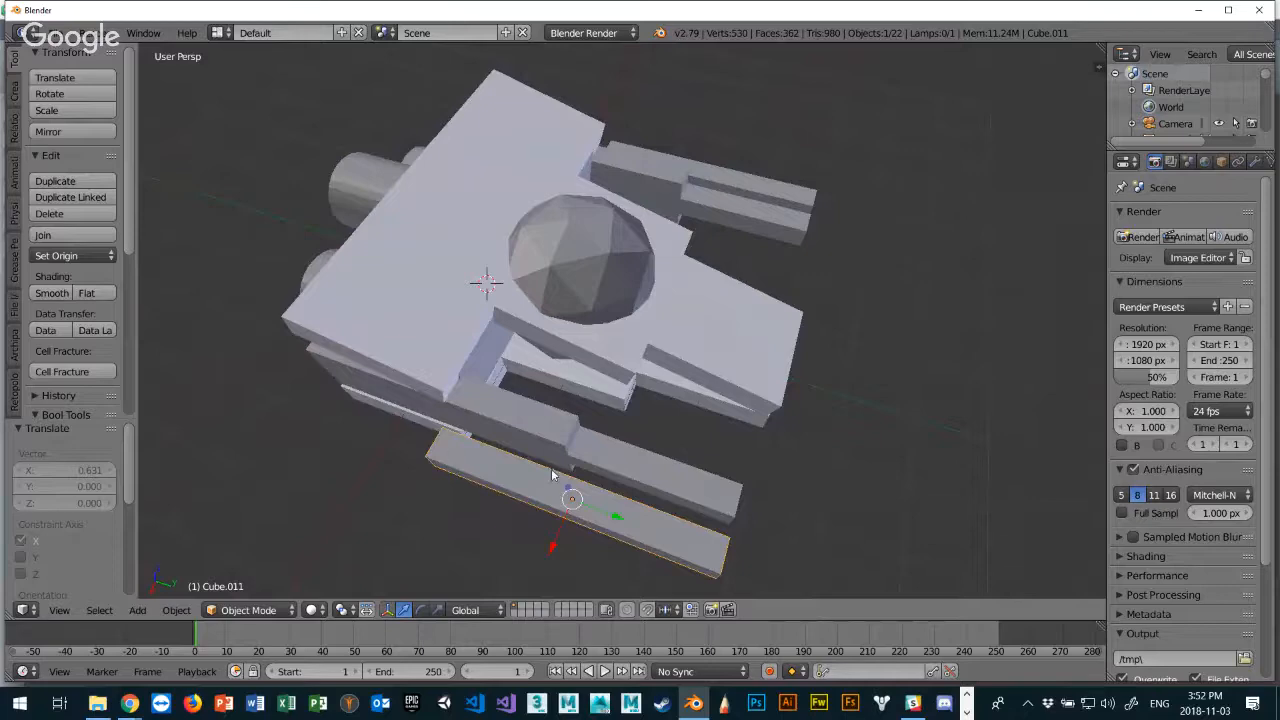
Select both outer bars and flatten them to about 0.336 along Z.
middle_click_drag(552, 474, 743, 207)
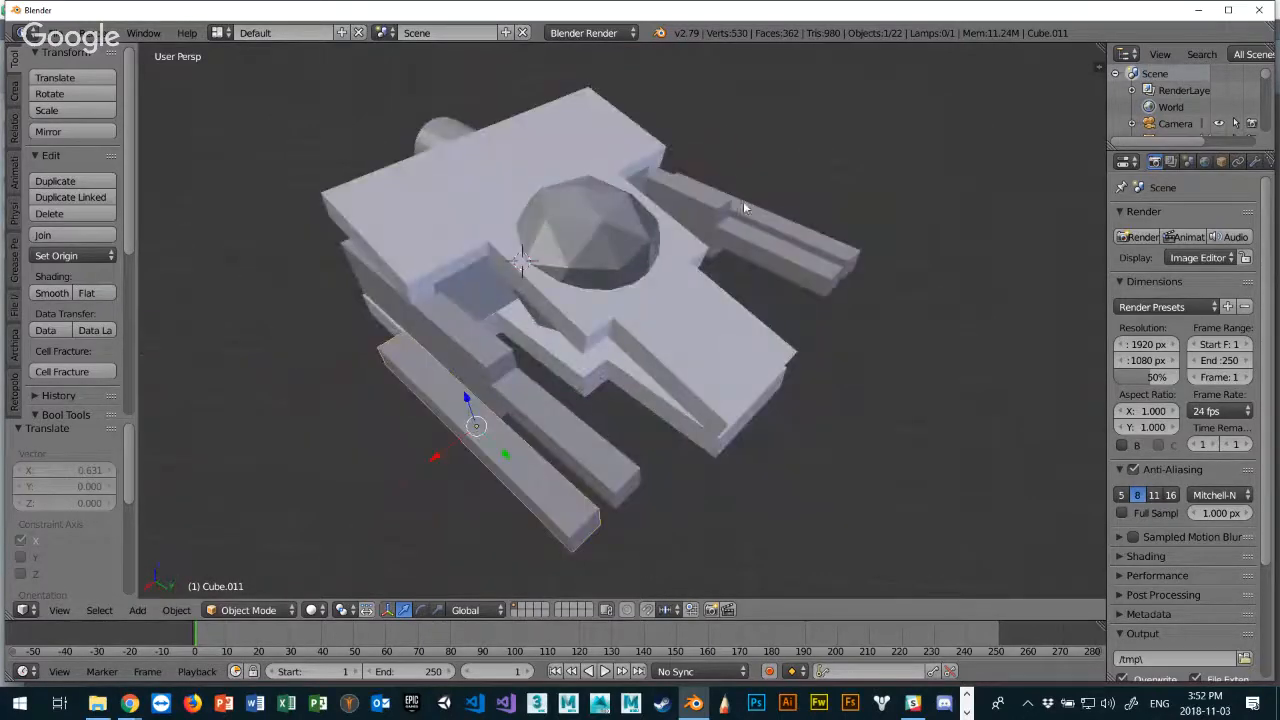
right_click(795, 228, "shift")
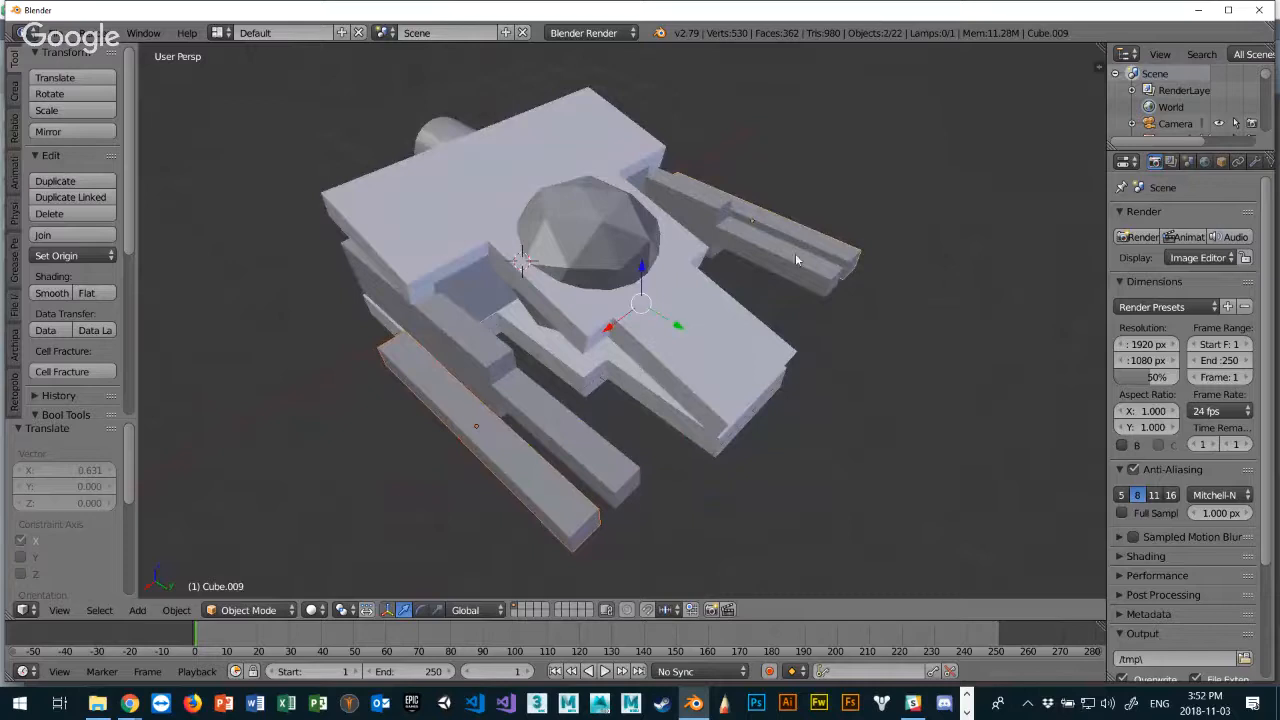
right_click(803, 220, "shift")
key("s")
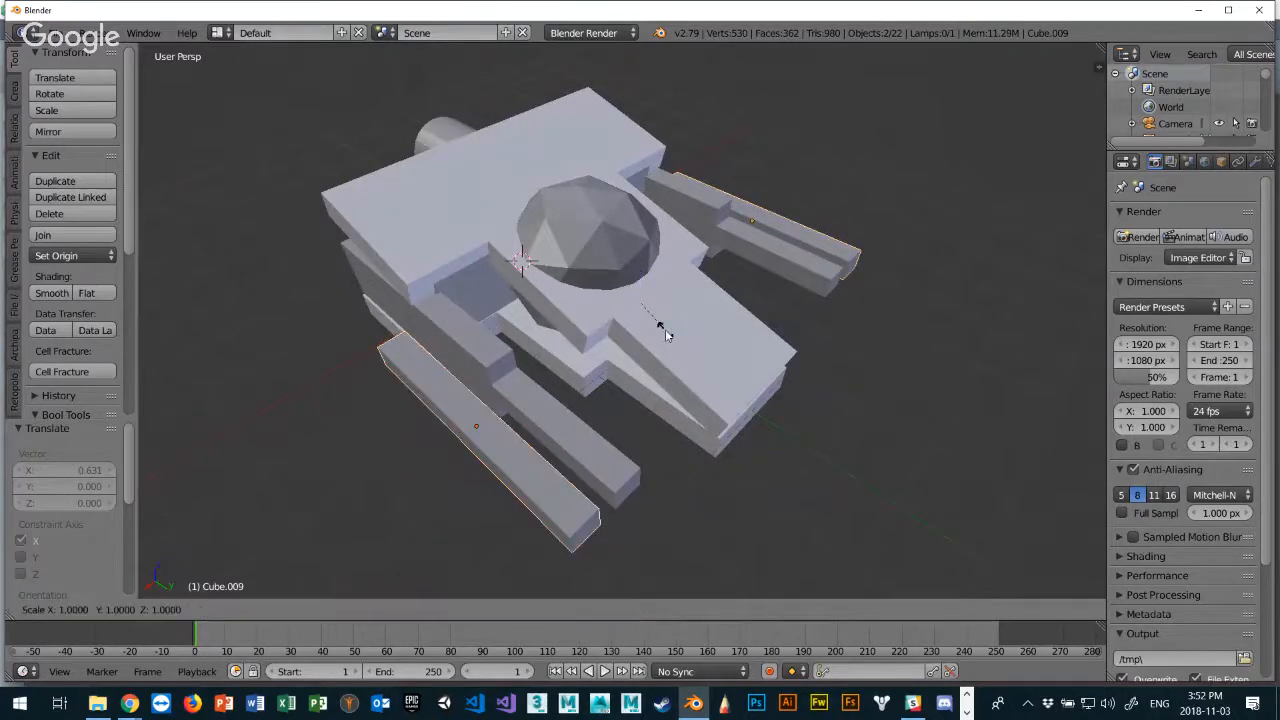
key("z")
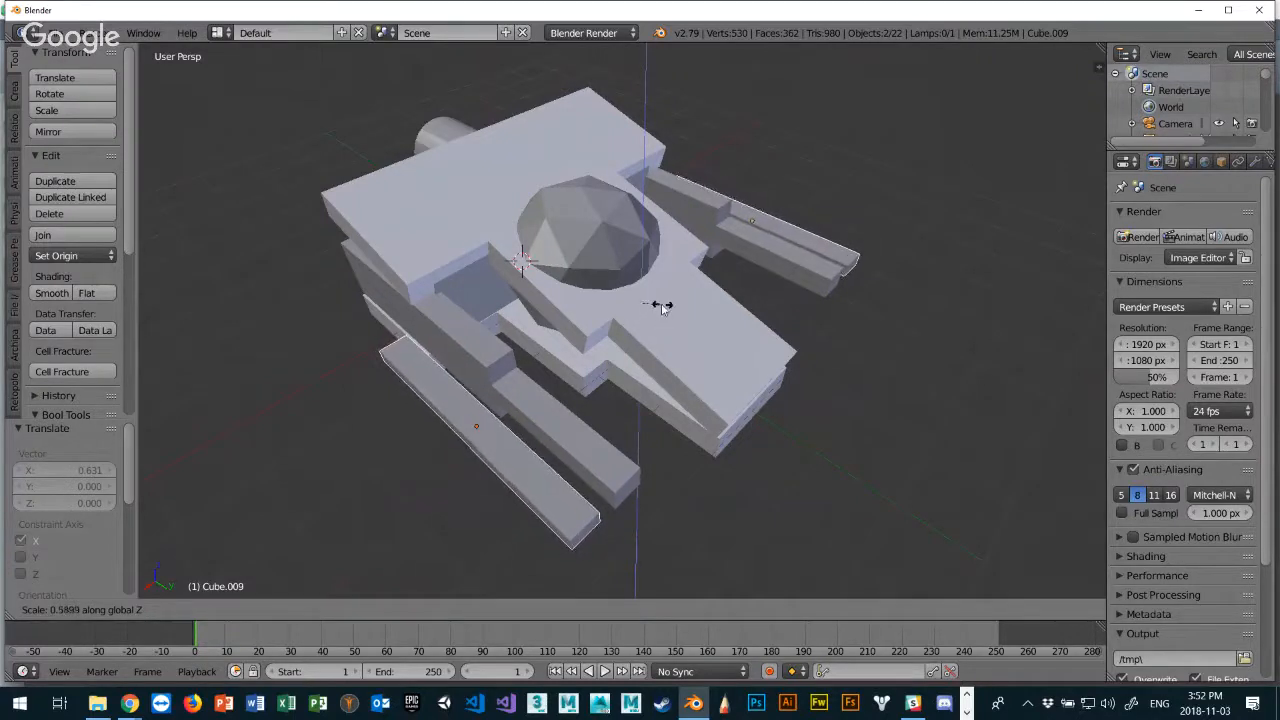
left_click(650, 316)
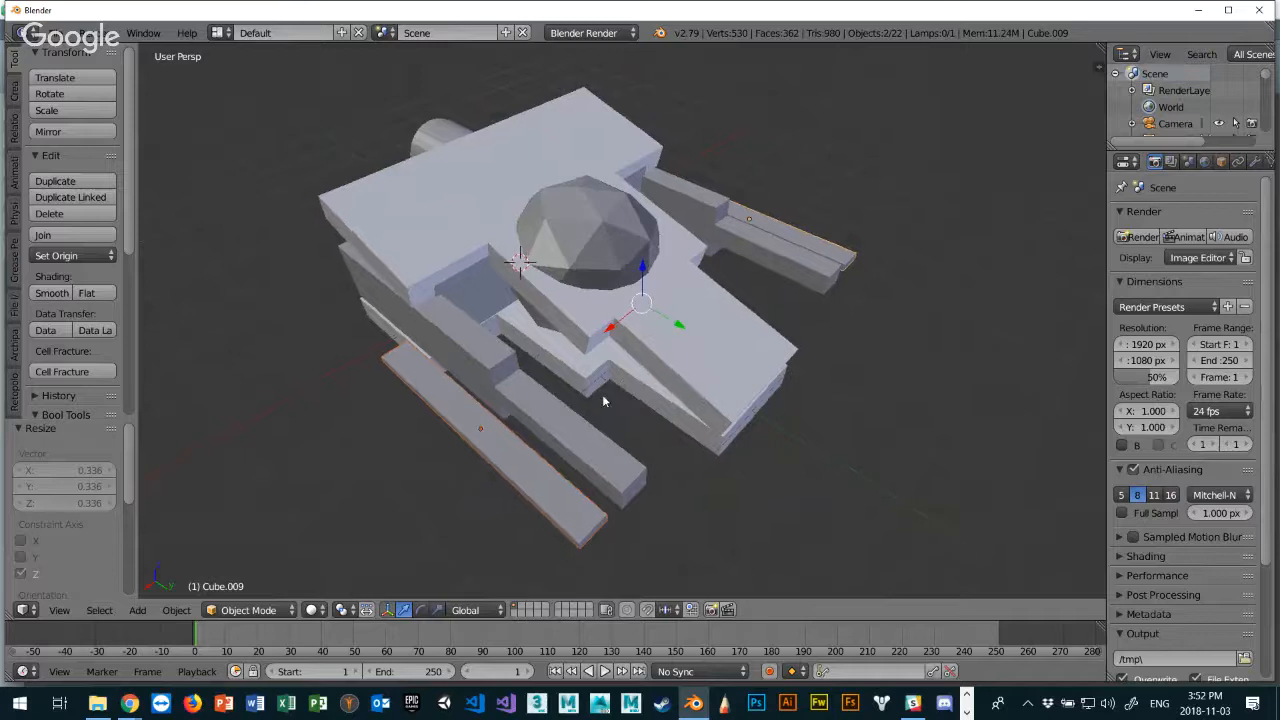
Raise the two flattened outer bars about 0.546 units along Z.
middle_click_drag(602, 394, 478, 420)
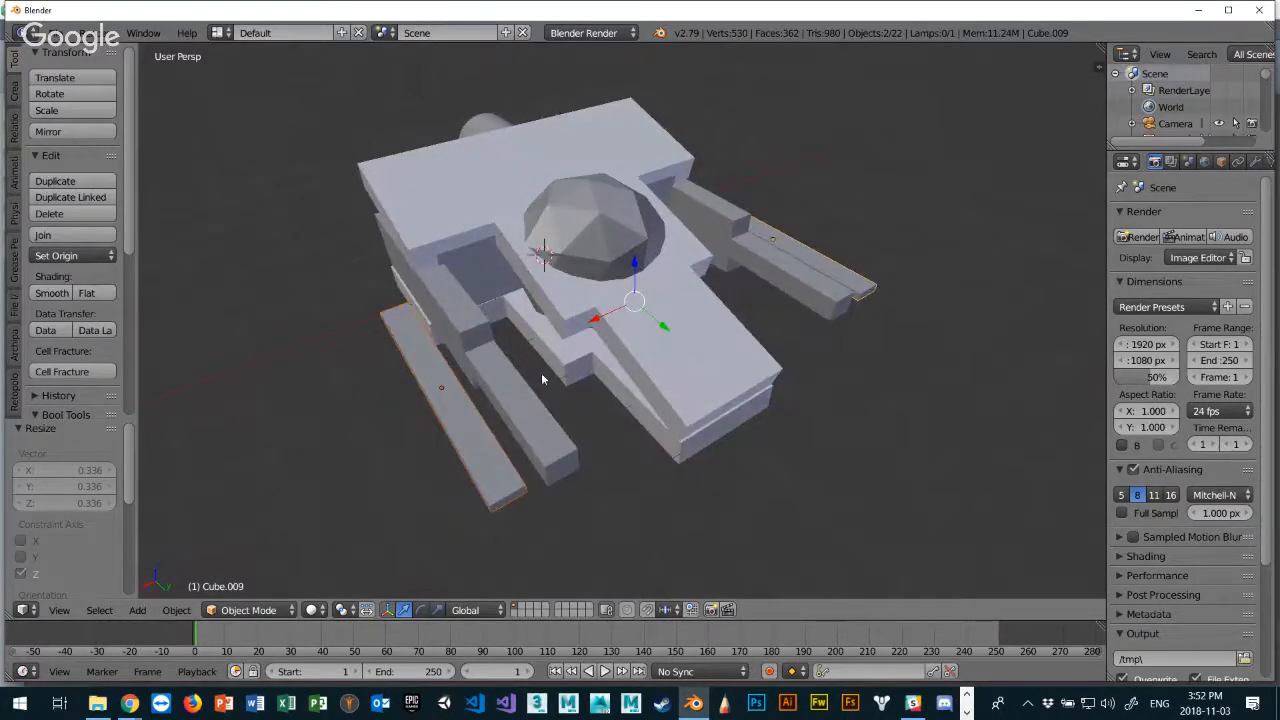
key("g")
key("z")
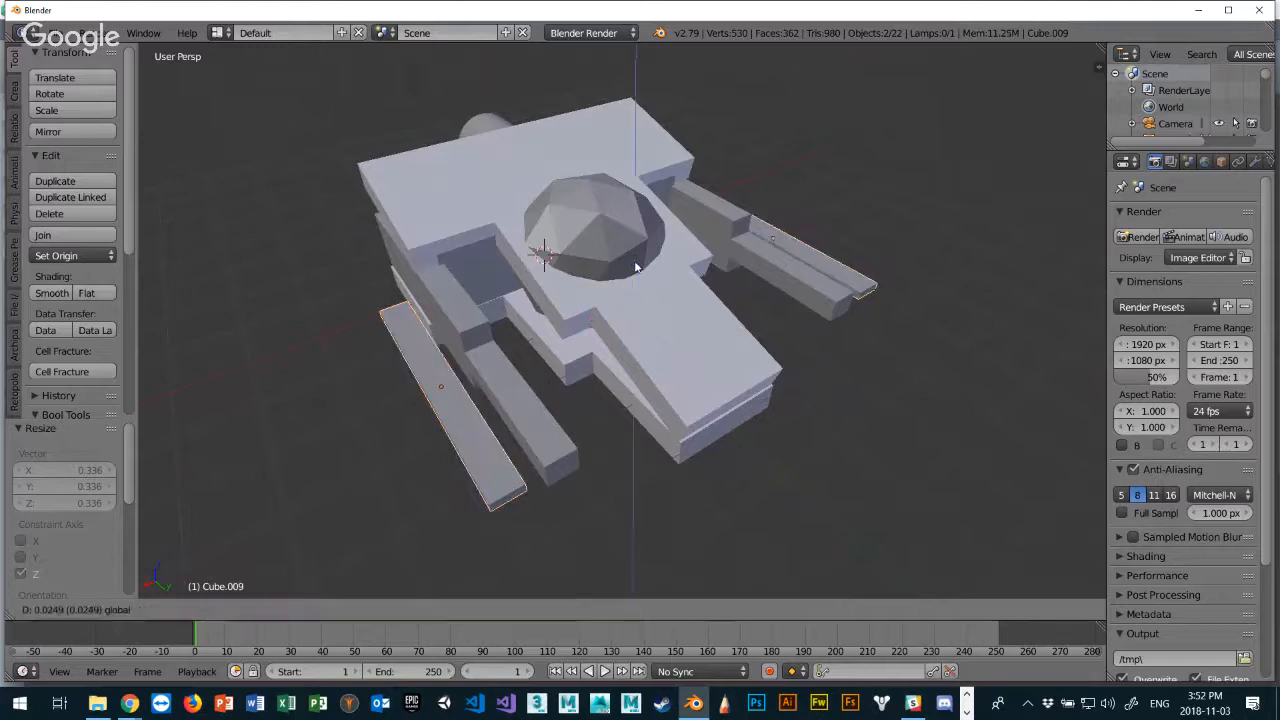
left_click(641, 232)
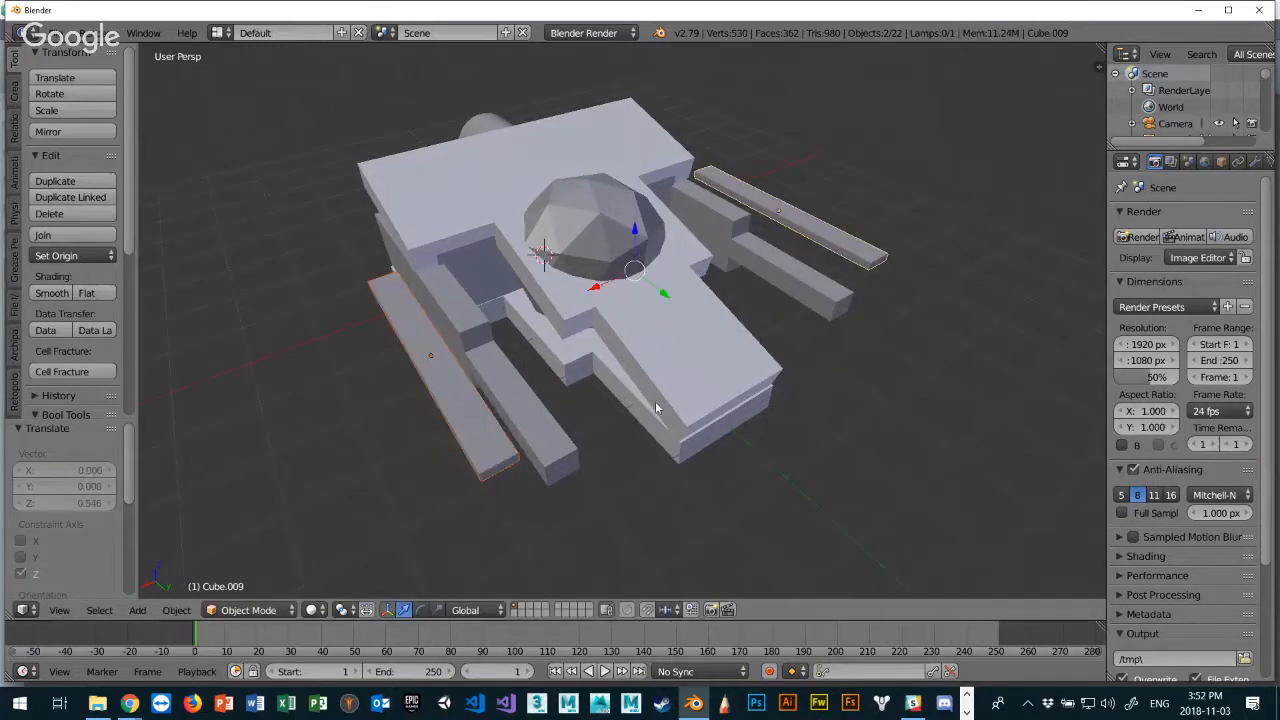
Rotate the two outer bars together by 90 degrees around the global Y axis.
middle_click_drag(655, 401, 677, 372)
key("r")
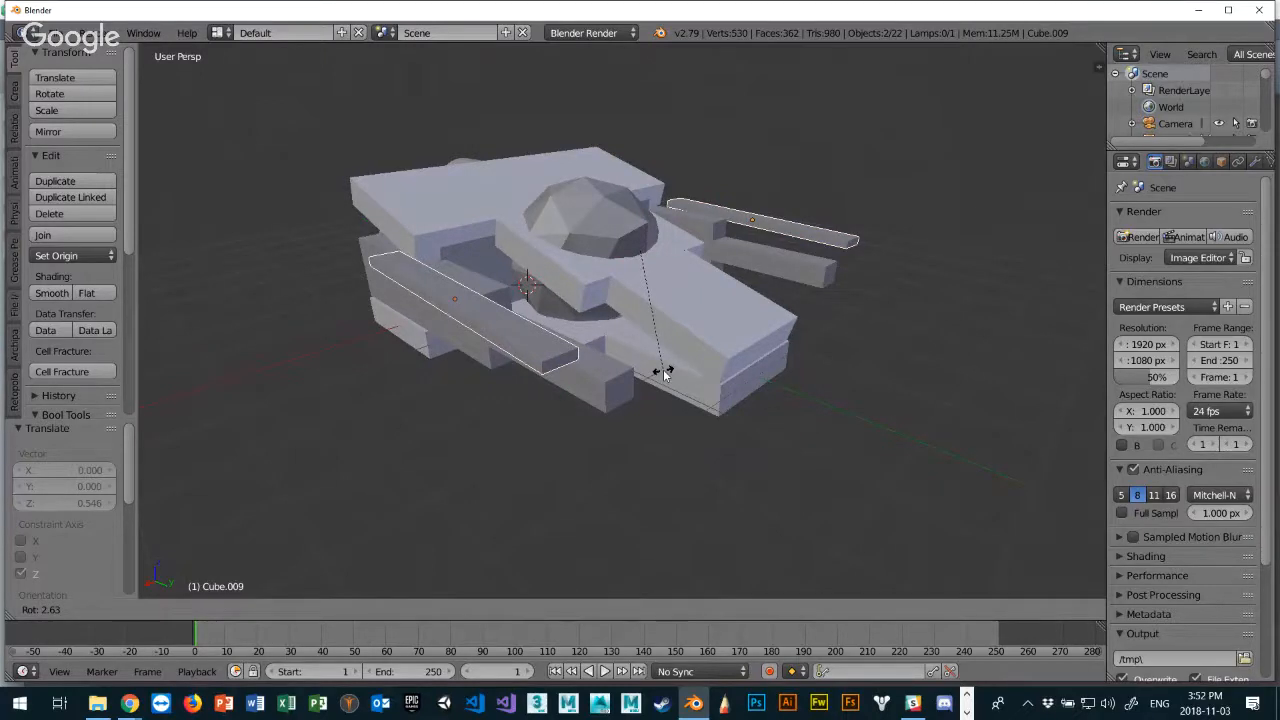
key("y")
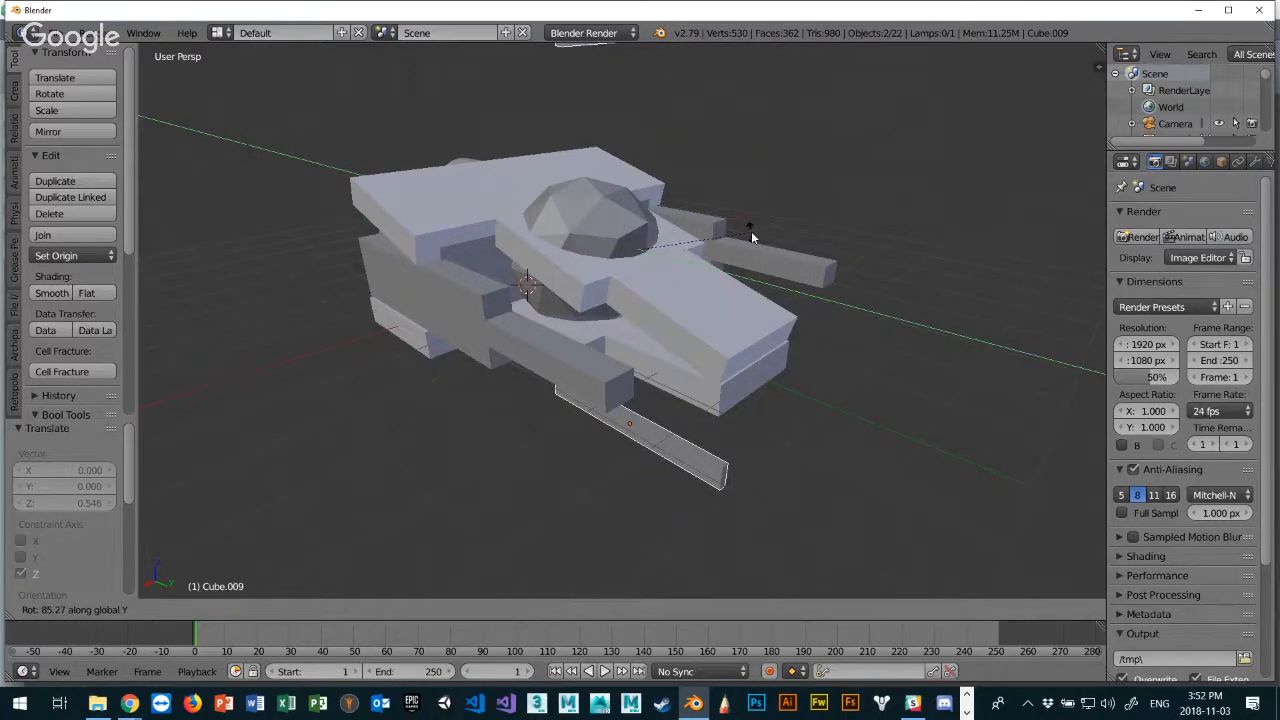
type("90")
key("Return")
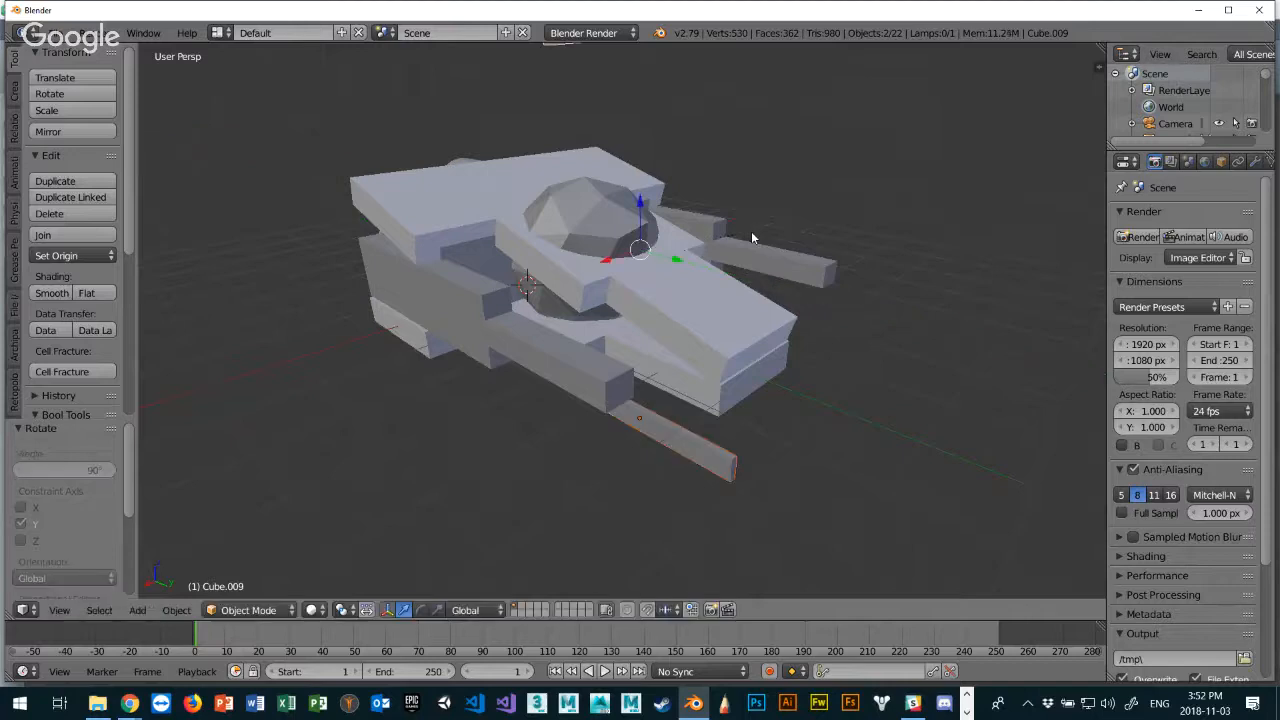
middle_click_drag(544, 320, 689, 284)
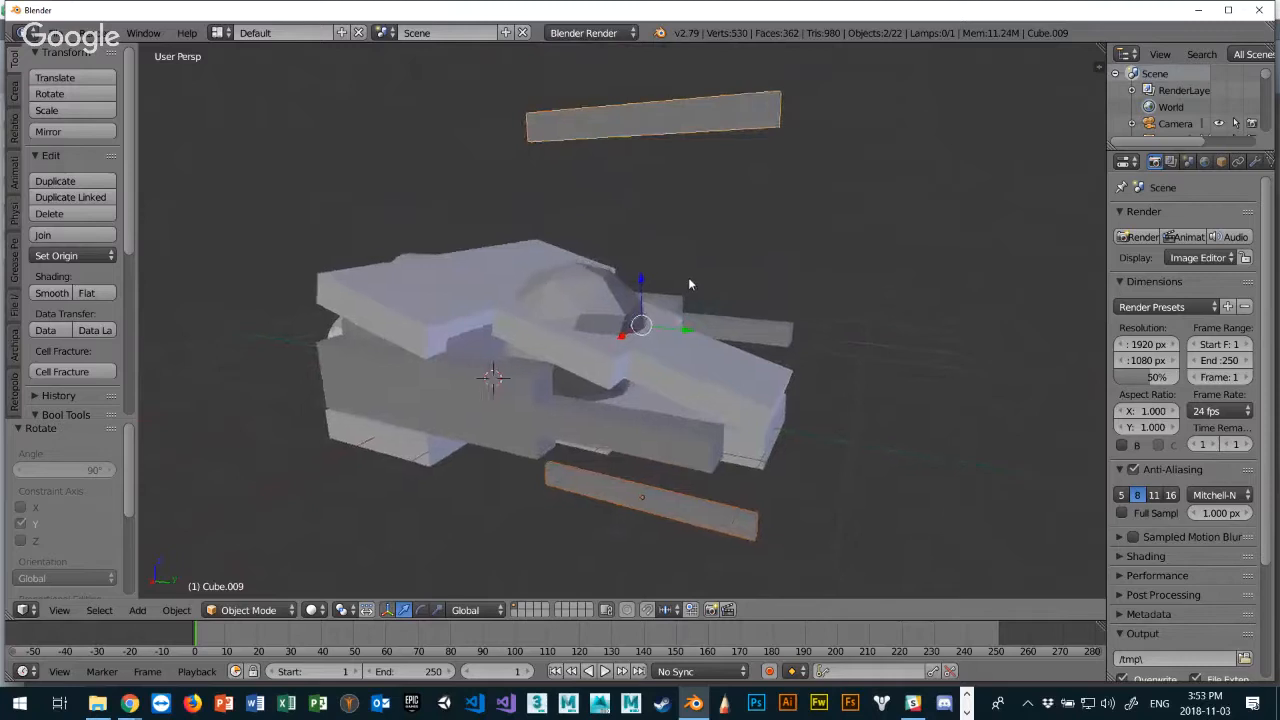
Lower the upper flattened bar about 3.059 units along Z, slide it forward about 1.534 along Y, and lower it about 0.395 more.
right_click(643, 121)
left_click_drag(646, 82, 645, 292)
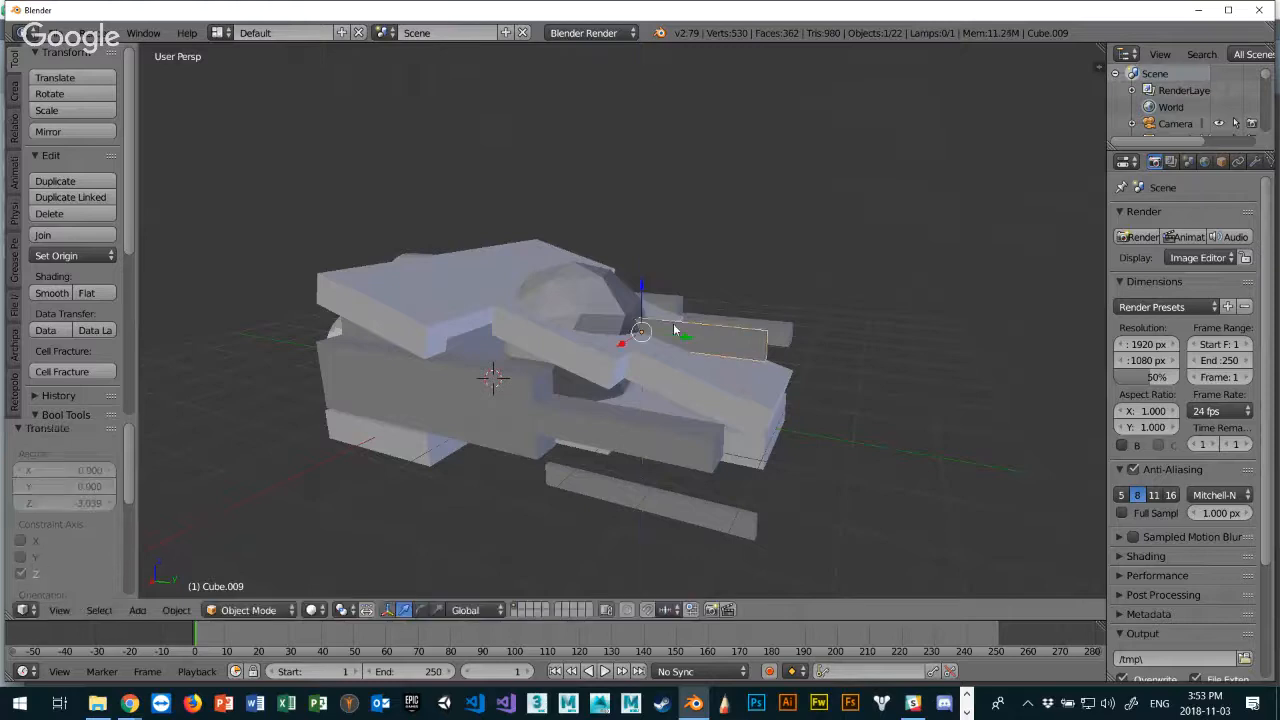
left_click_drag(687, 348, 790, 360)
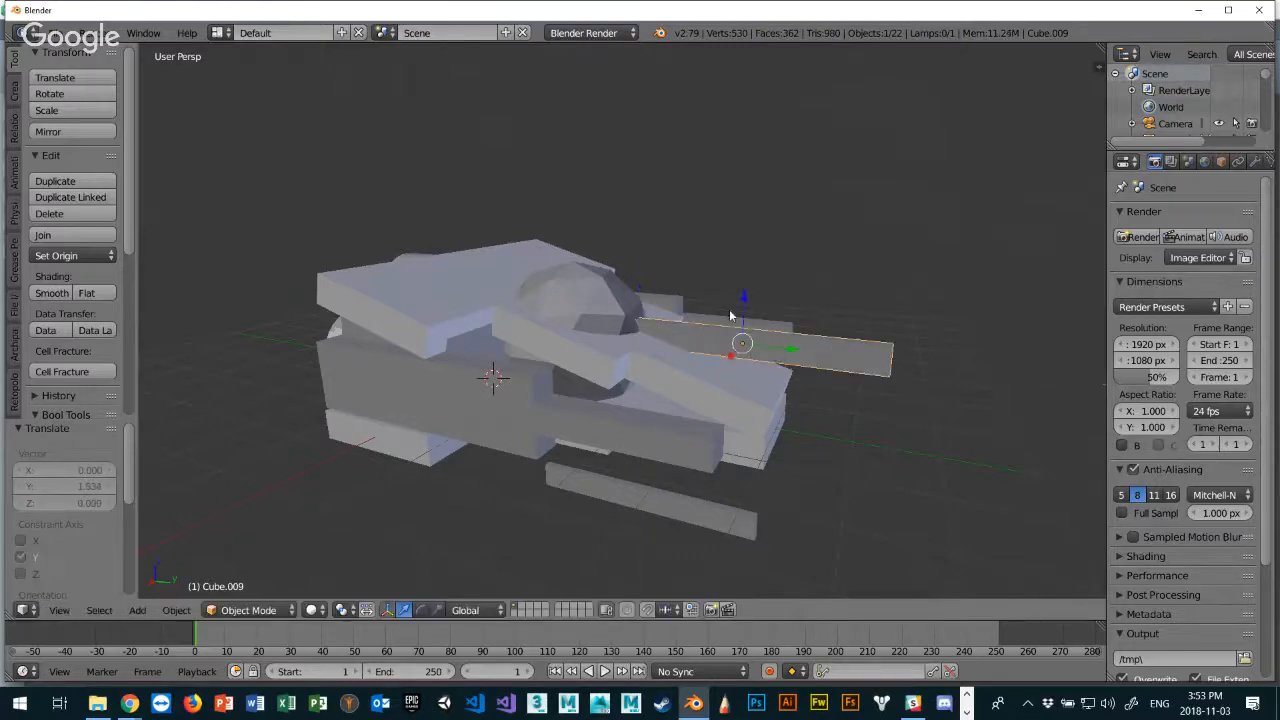
left_click_drag(738, 309, 738, 331)
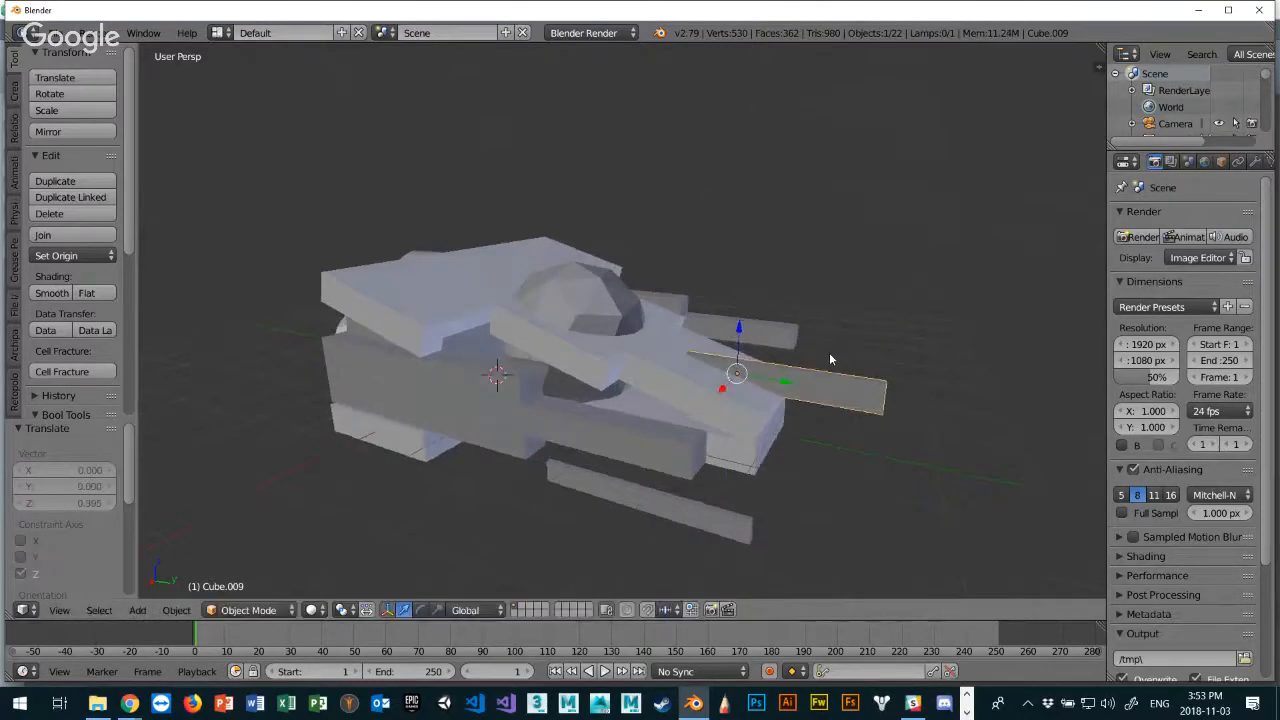
middle_click_drag(829, 352, 808, 336)
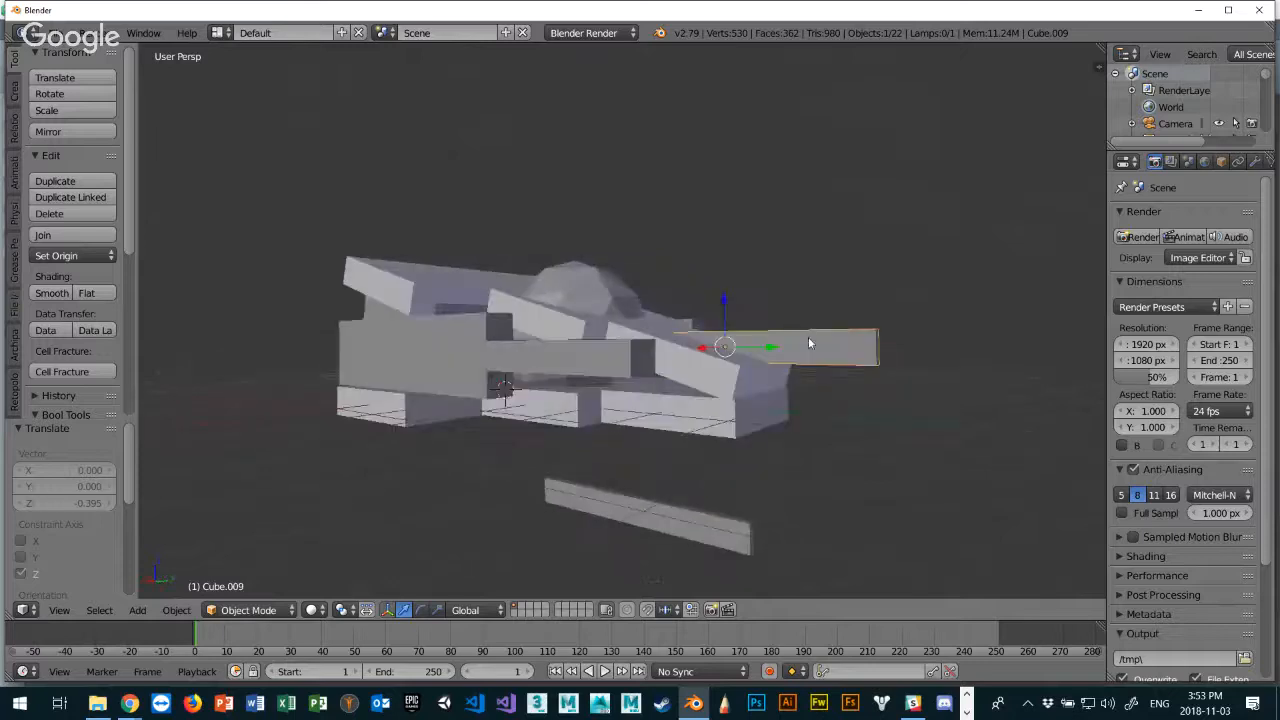
Raise the lower flattened bar along Z and slide it forward along Y to the nose, finishing with a lift of about 0.289 units.
right_click(699, 517)
left_click_drag(633, 467, 638, 376)
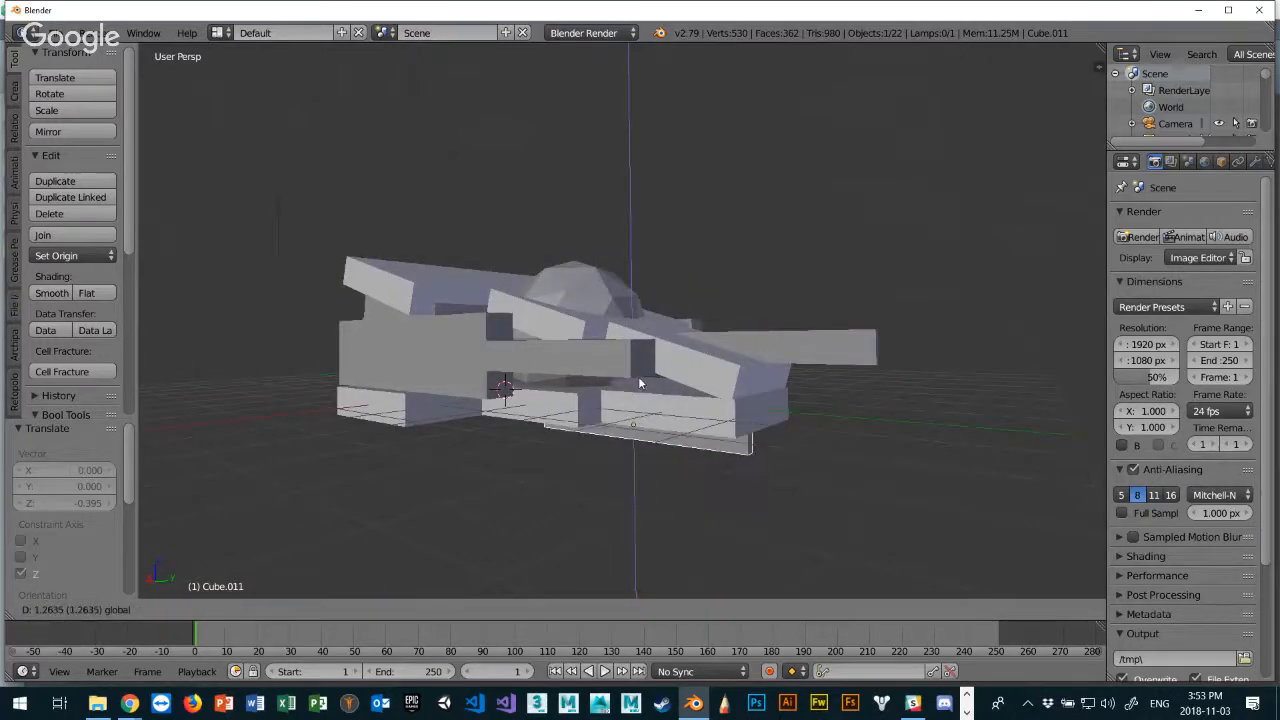
left_click_drag(676, 432, 756, 444)
left_click_drag(716, 392, 706, 430)
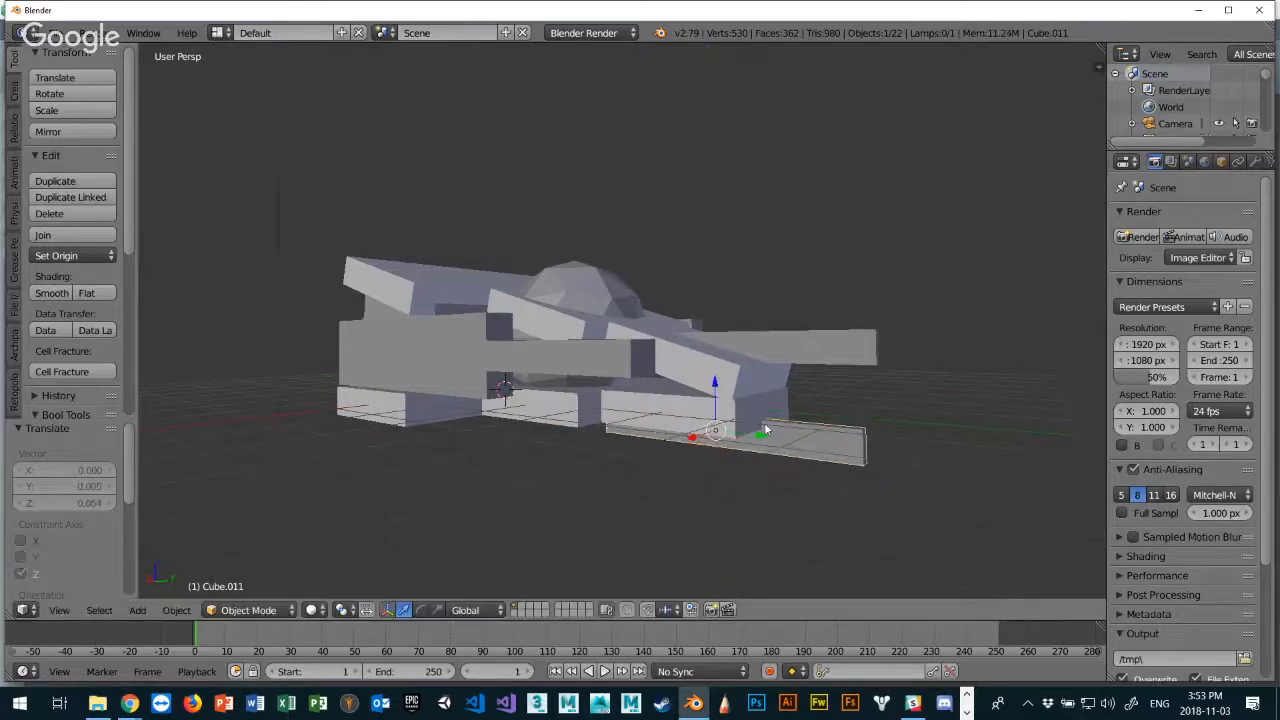
middle_click_drag(706, 430, 640, 449)
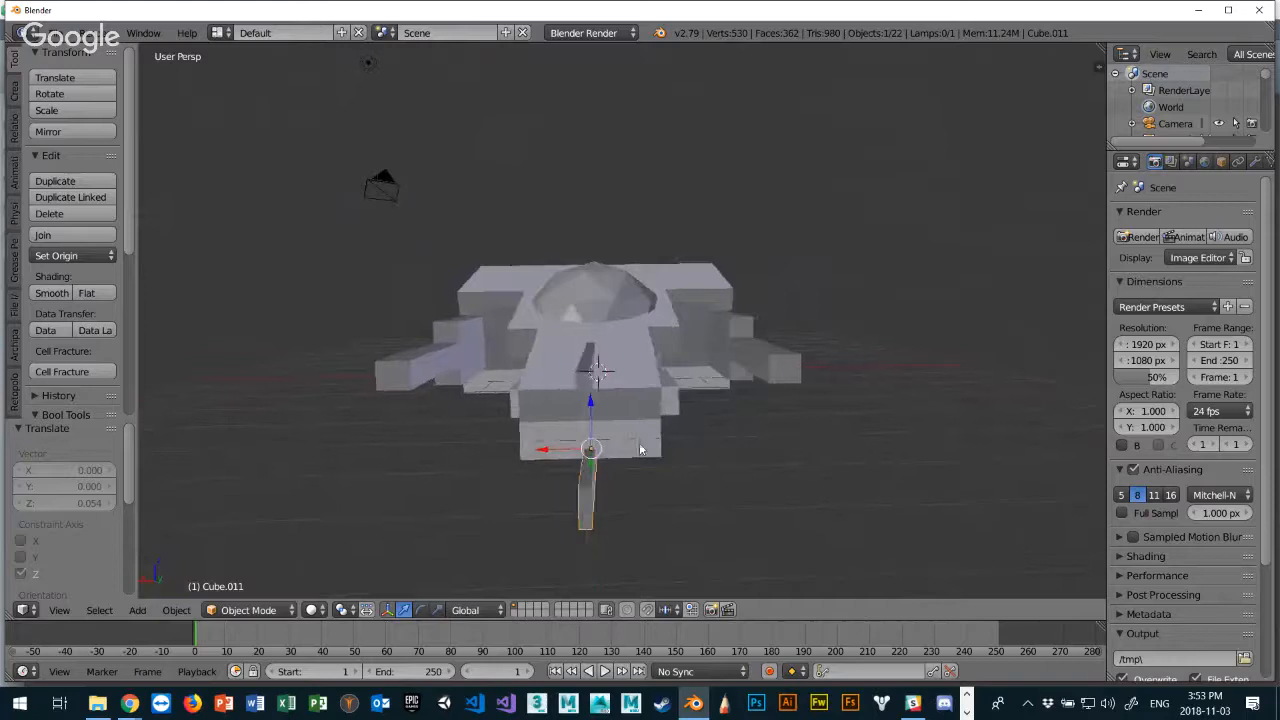
left_click_drag(590, 405, 594, 378)
middle_click_drag(651, 406, 574, 398)
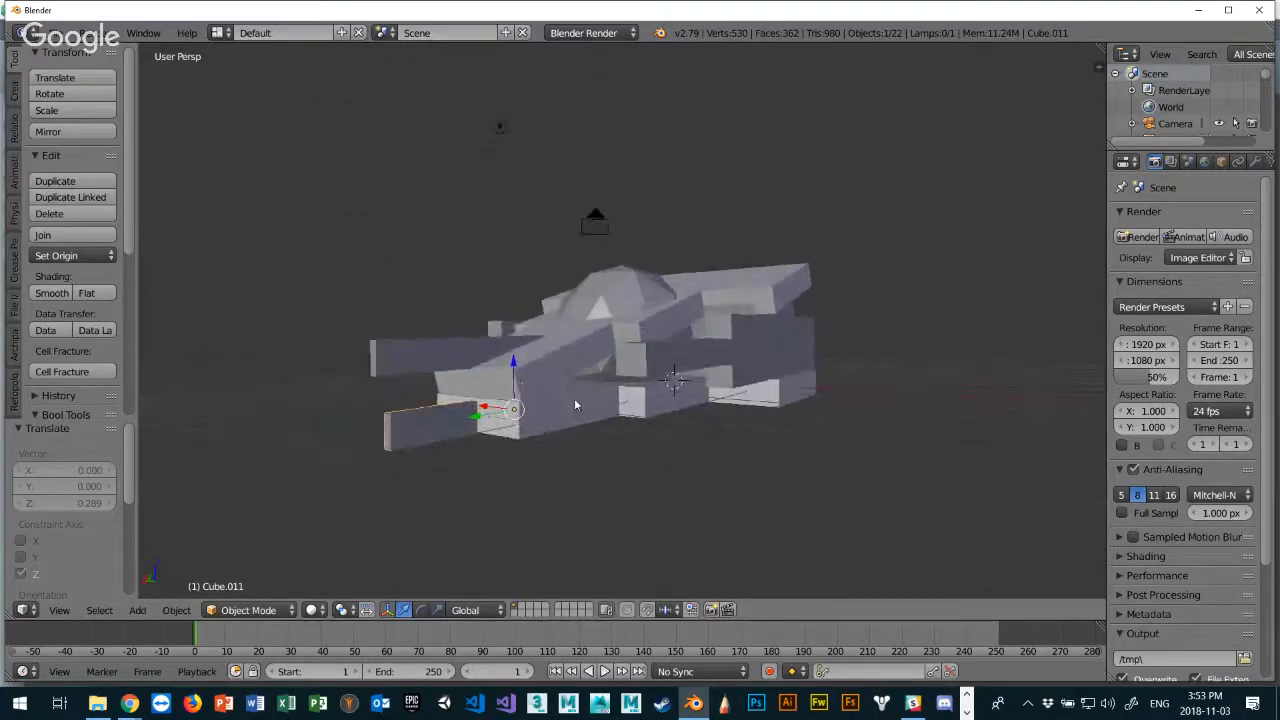
Lower the upper flattened bar at the nose about 0.238 units along Z.
right_click(458, 350)
left_click_drag(510, 310, 510, 331)
middle_click_drag(688, 392, 505, 408)
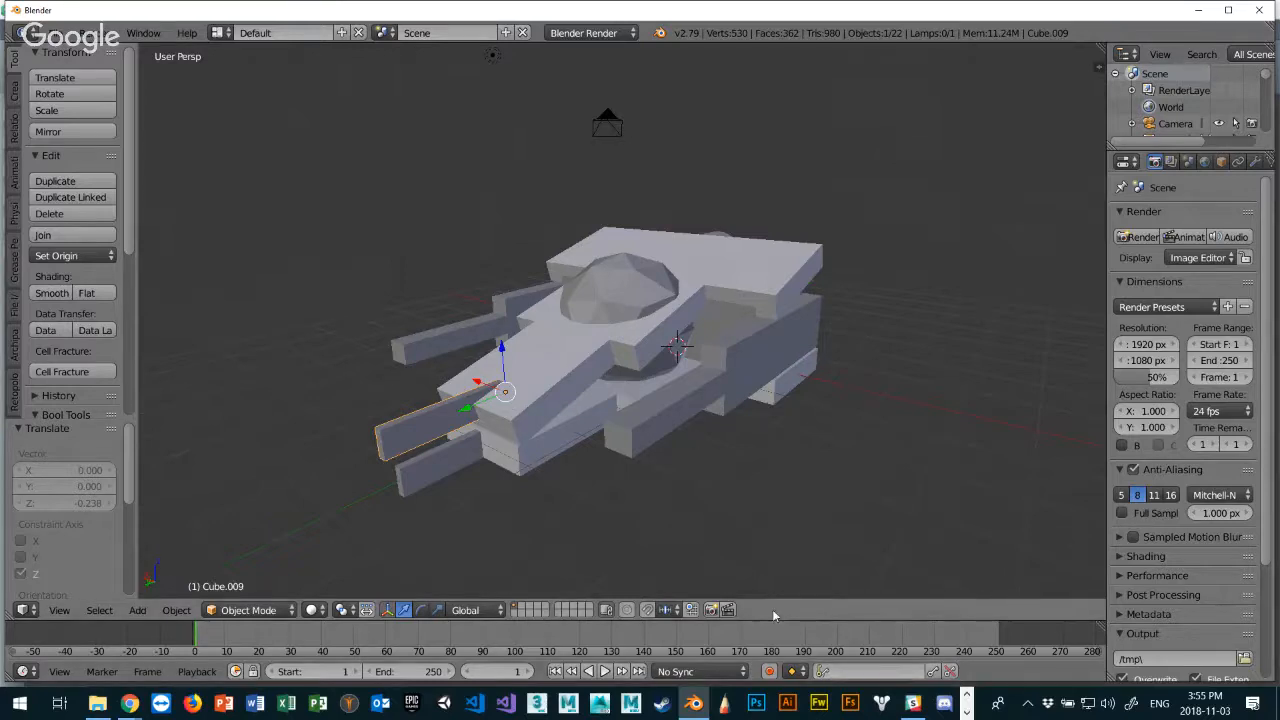
mouse_move(877, 479)
middle_mouse_down()
mouse_move(781, 450)
mouse_move(734, 403)
mouse_move(913, 543)
mouse_move(871, 448)
mouse_move(864, 467)
middle_mouse_up()
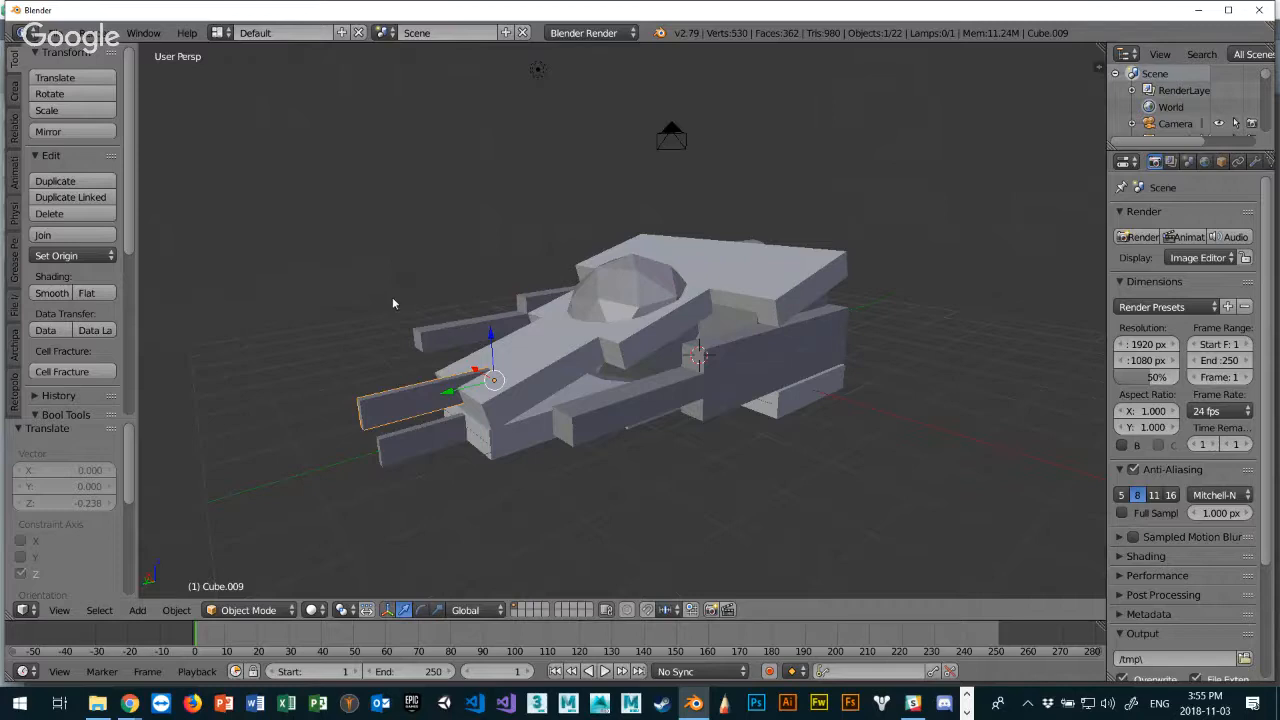
Start a new file from the default startup scene.
key("ctrl+n")
left_click(580, 347)
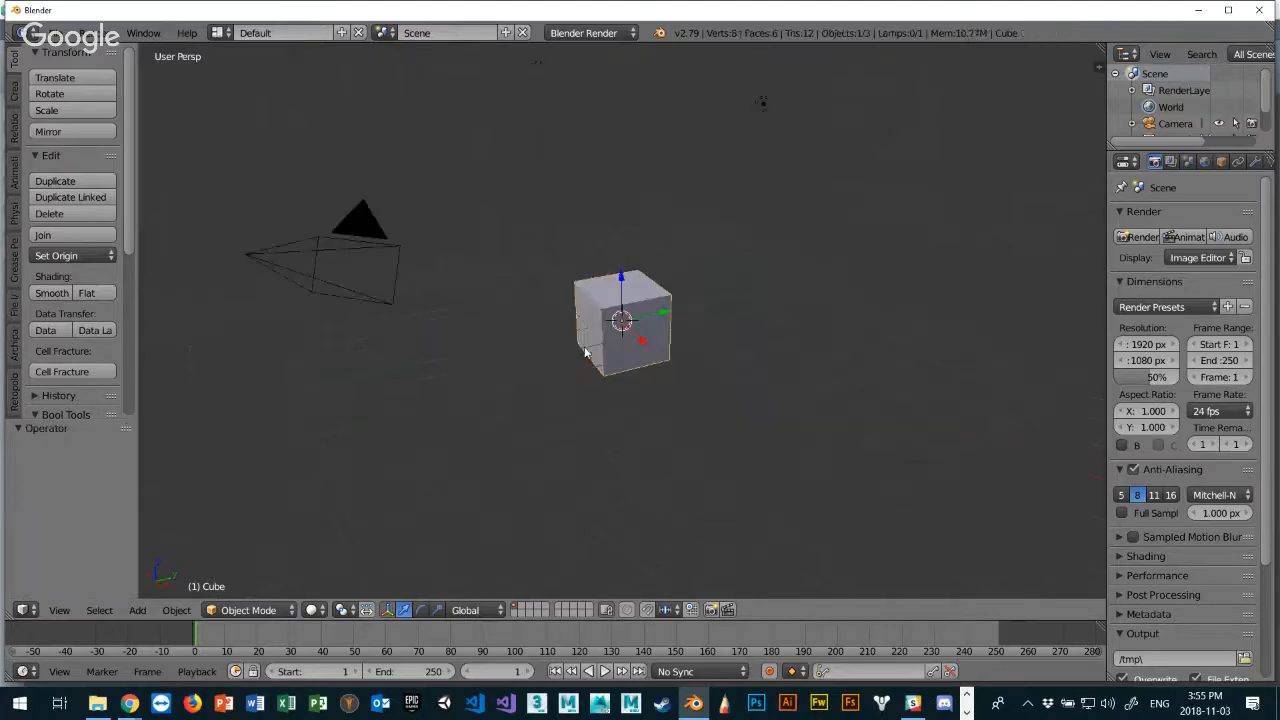
scroll(571, 286, "down", 2)
scroll(600, 300, "up", 5)
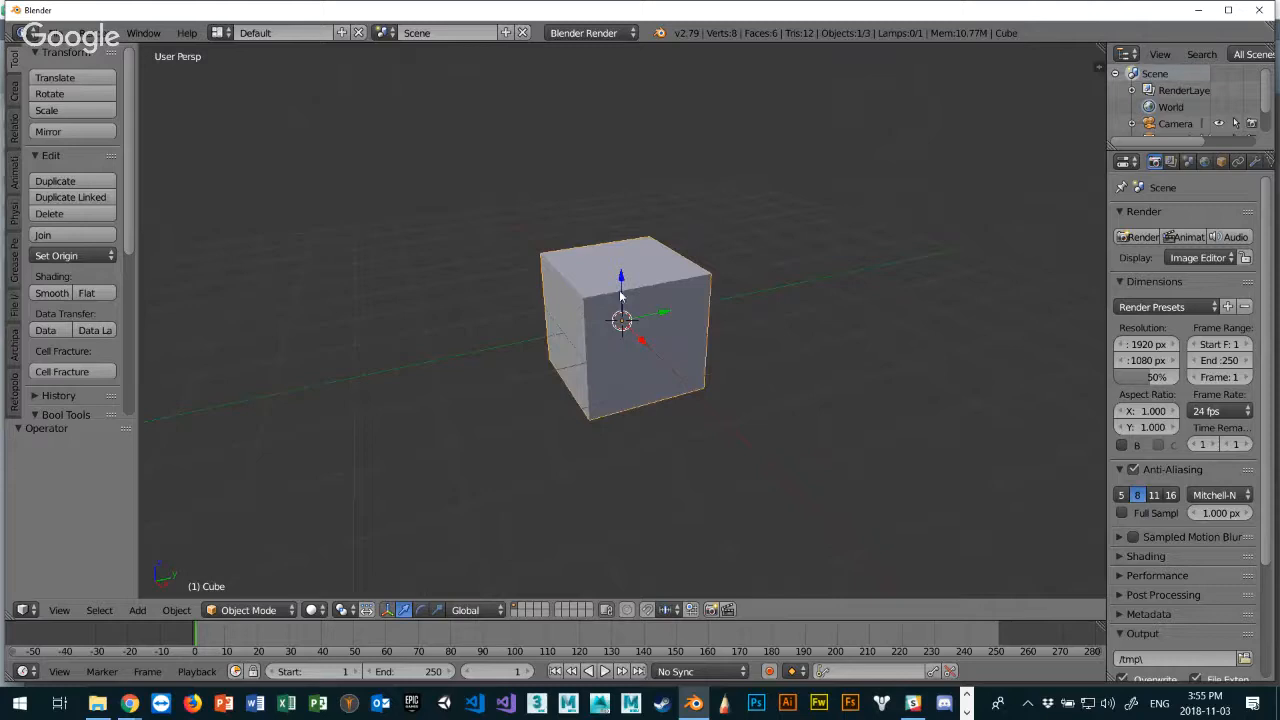
scroll(623, 313, "down", 2)
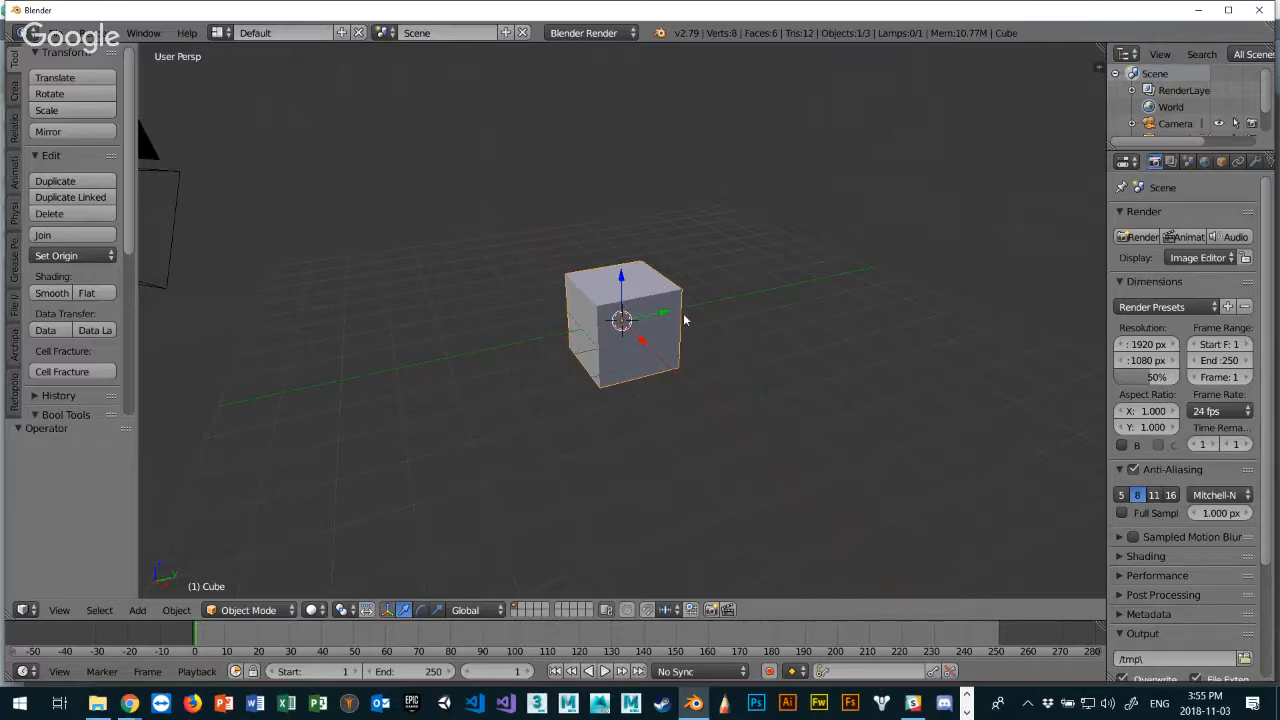
middle_click_drag(680, 340, 666, 361)
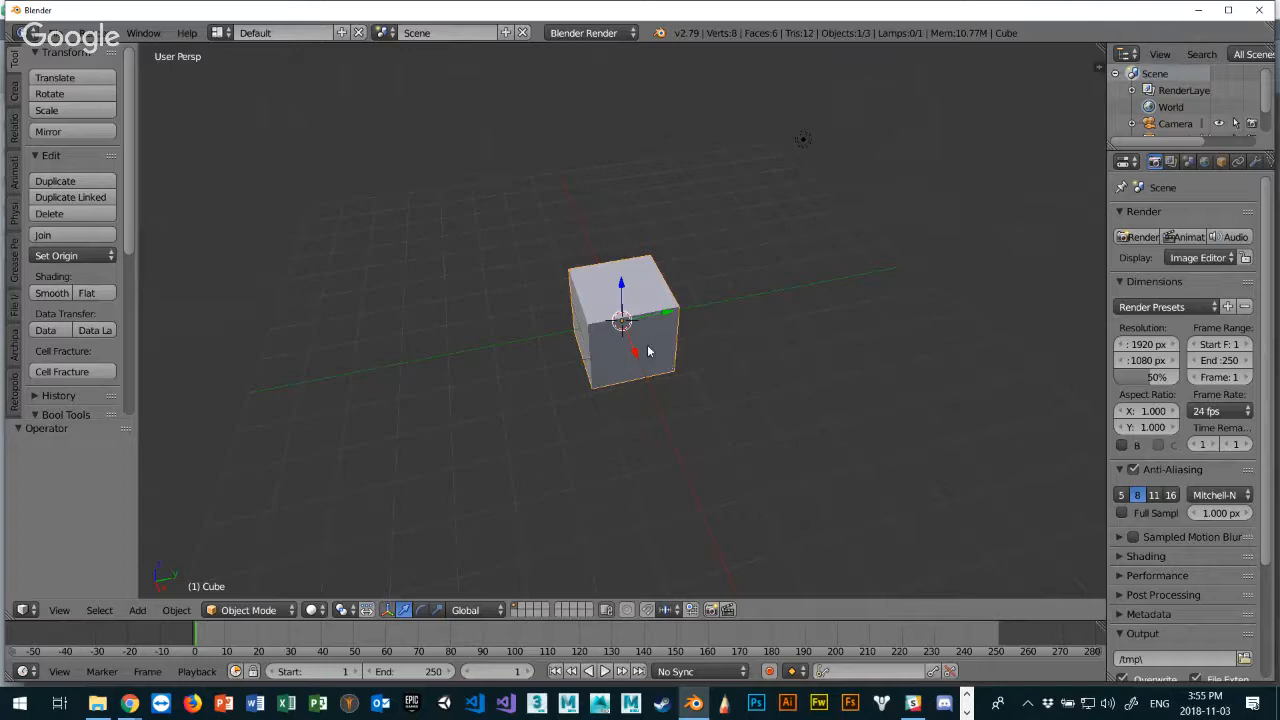
middle_click_drag(657, 343, 664, 319)
scroll(638, 305, "up", 3)
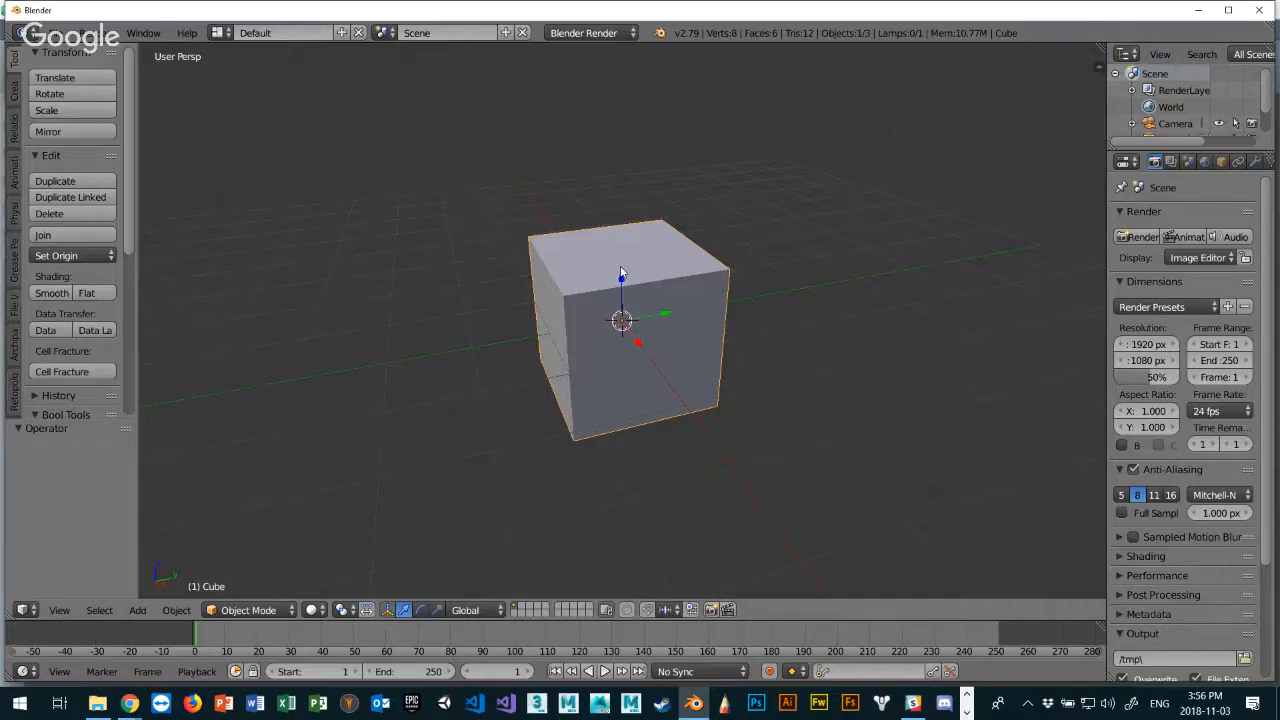
Toggle the default cube repeatedly between Object Mode and Edit Mode, ending in Edit Mode.
key("Tab")
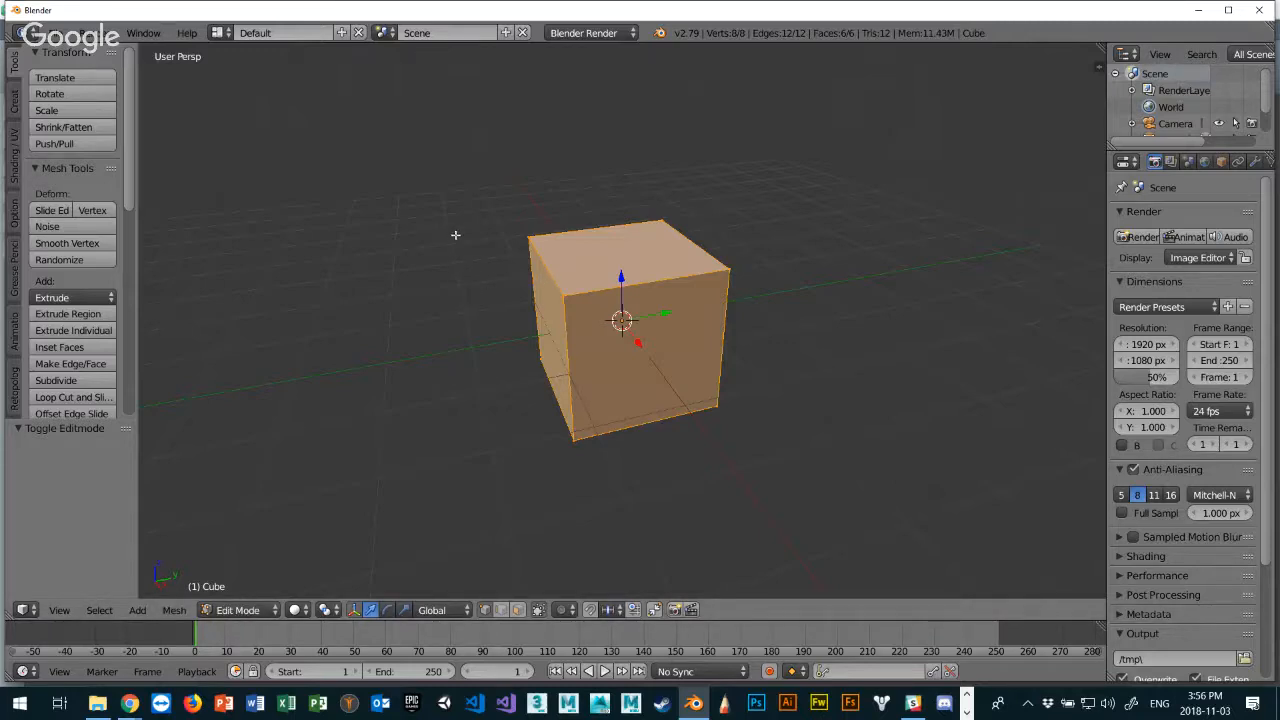
key("Tab")
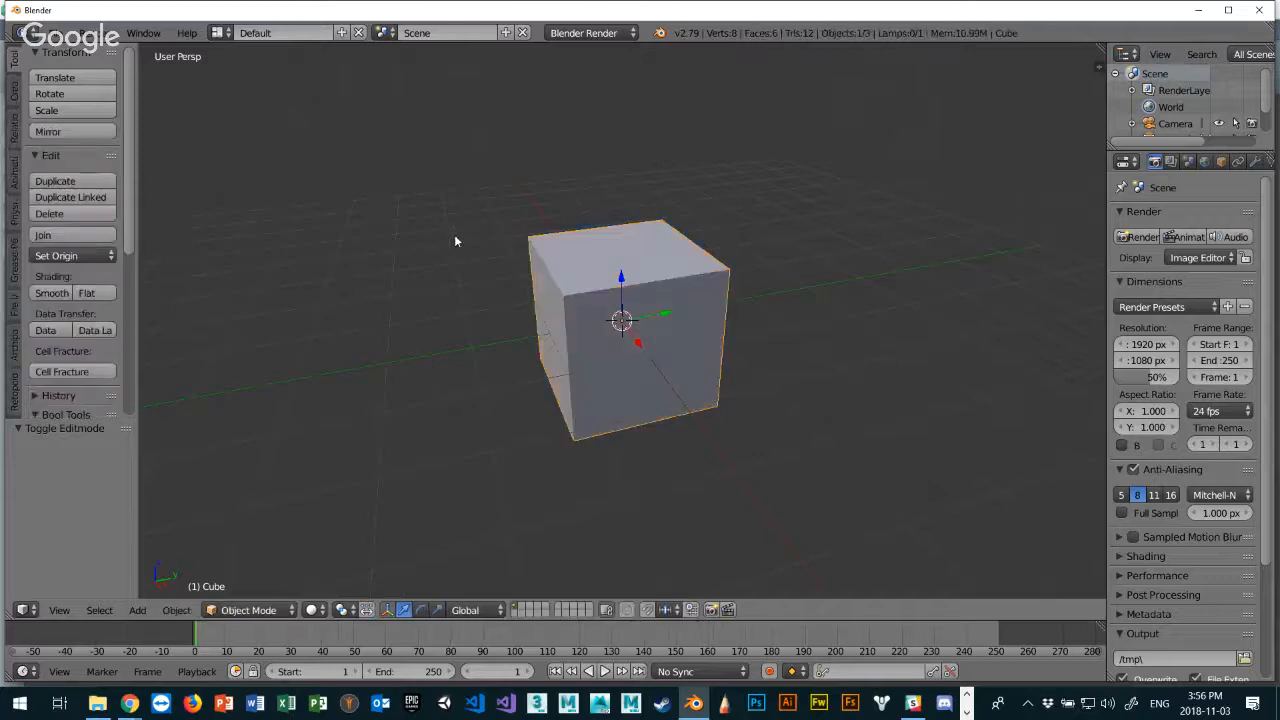
key("Tab")
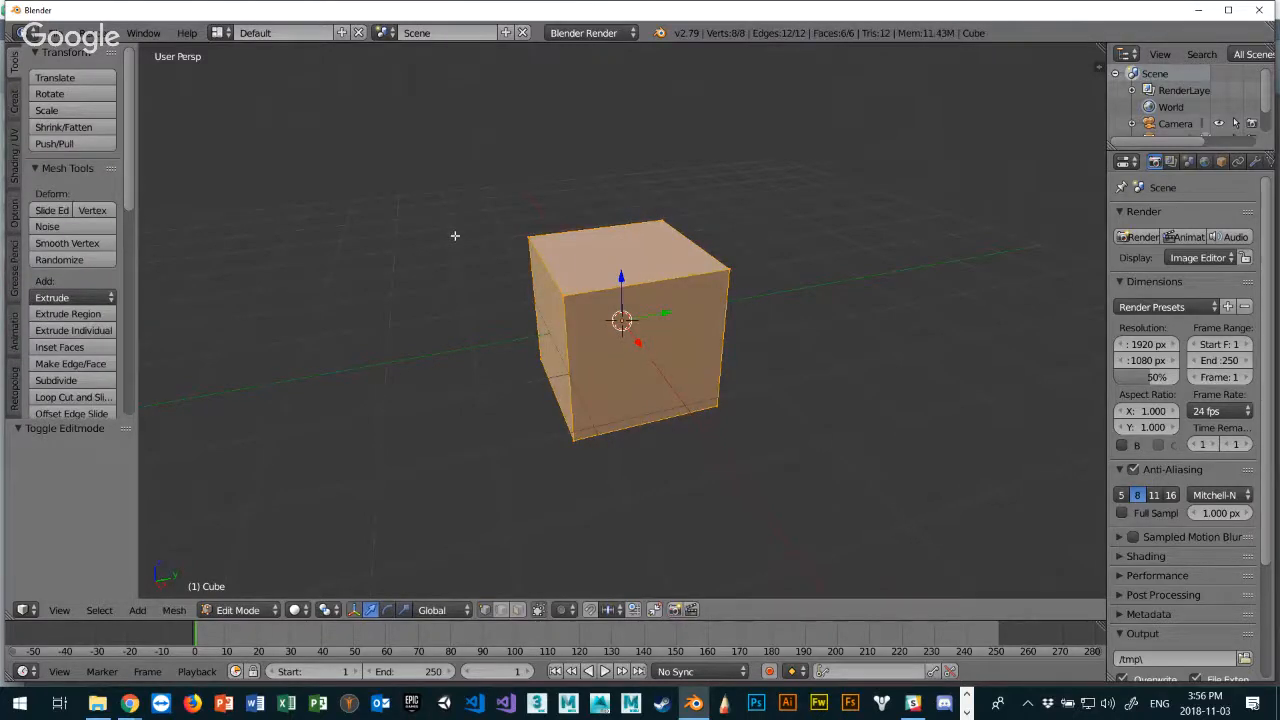
key("Tab")
key("Tab")
key("Tab")
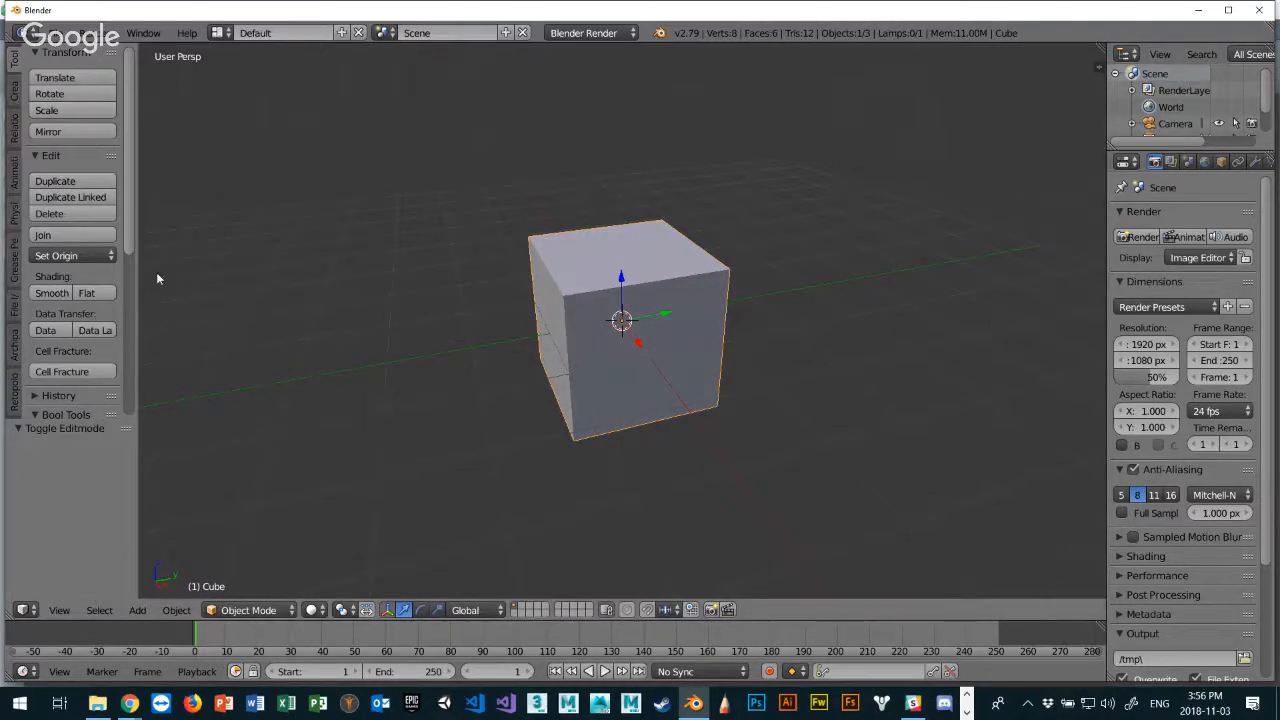
key("Tab")
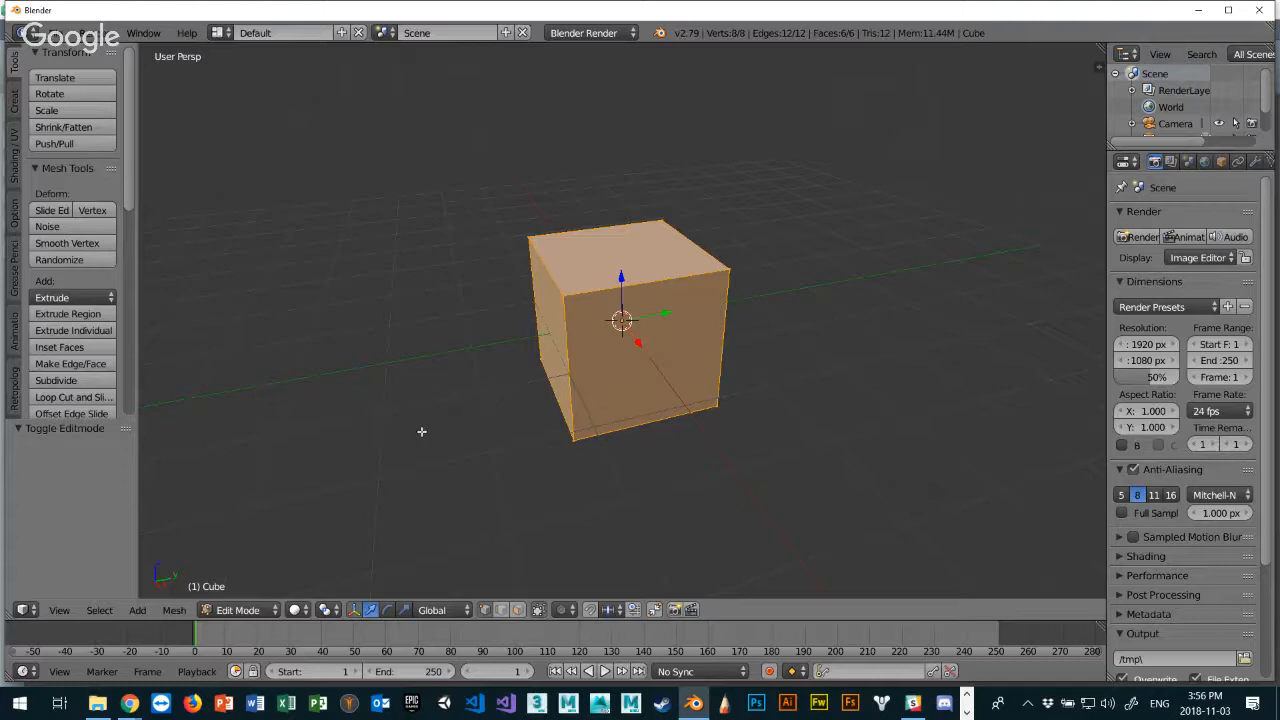
key("Tab")
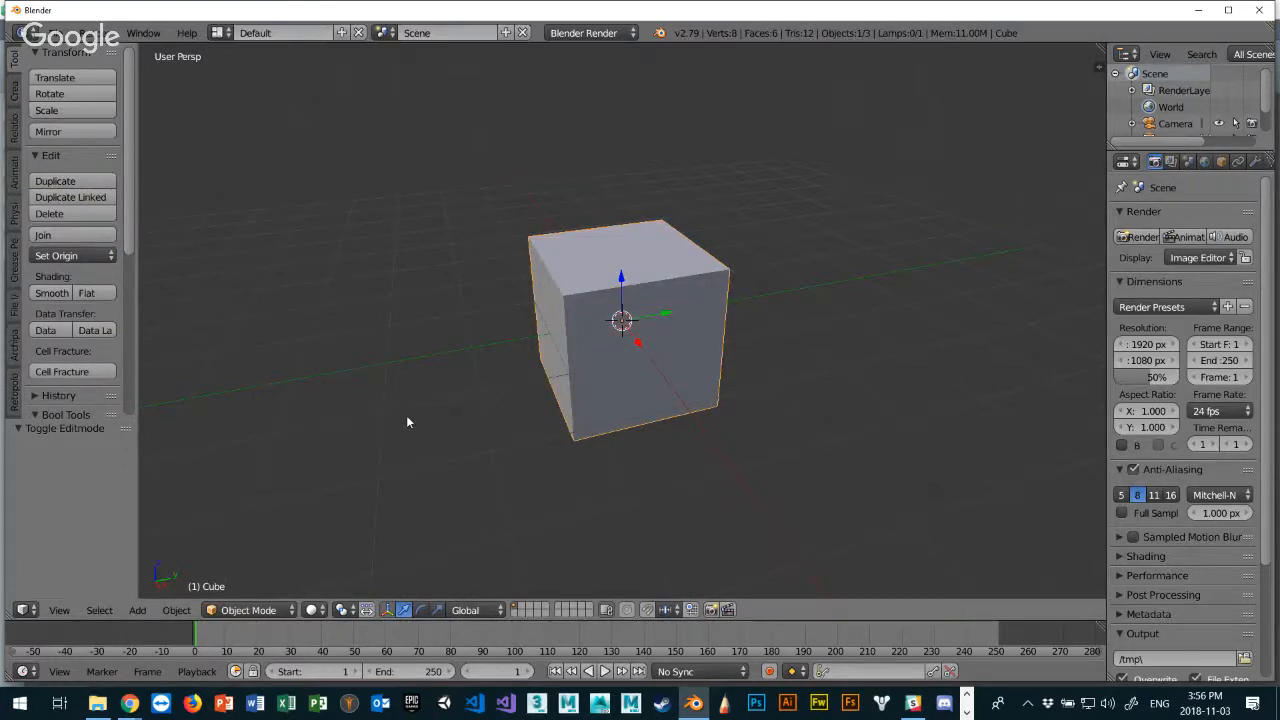
key("Tab")
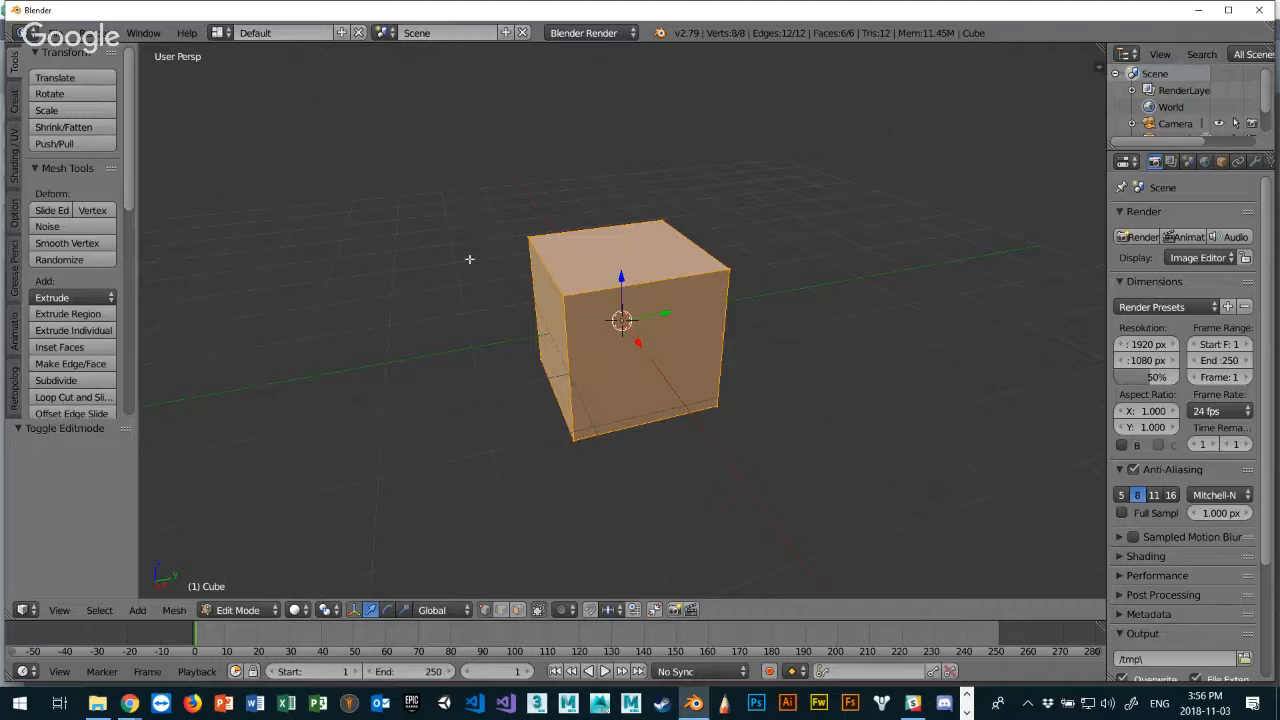
Deselect all of the cube's geometry in Edit Mode.
middle_click_drag(580, 353, 556, 368)
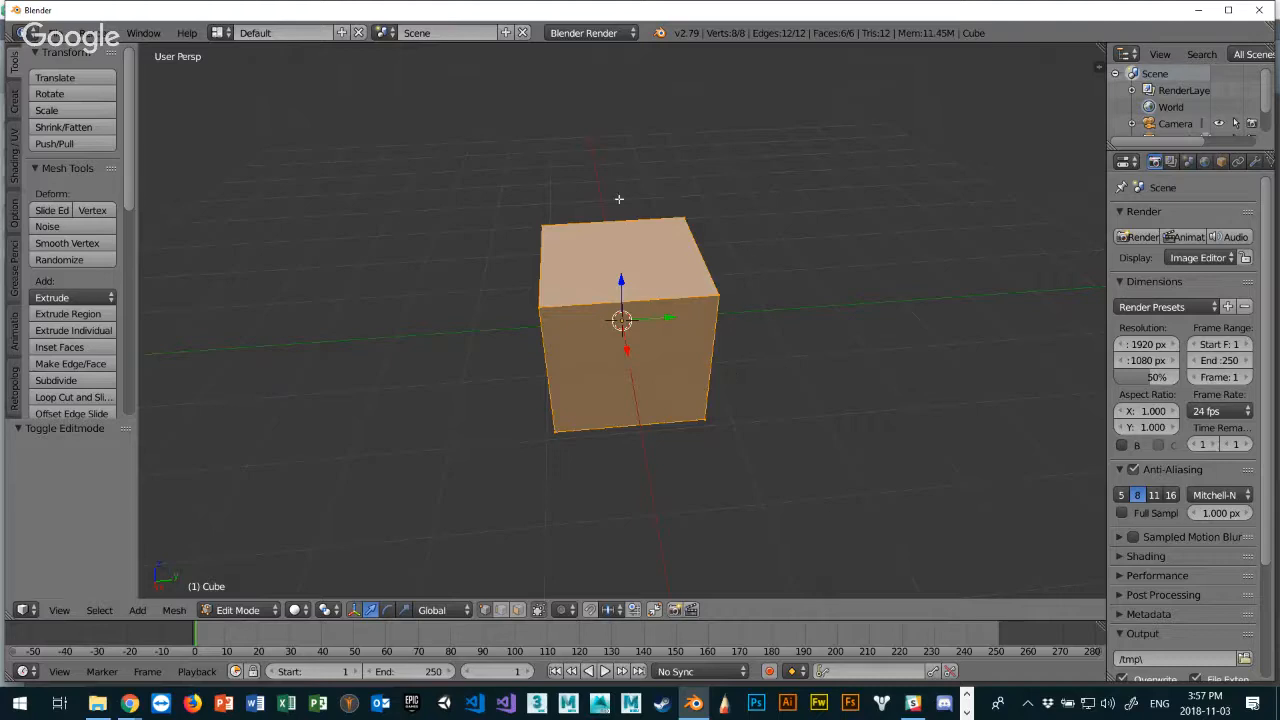
middle_click_drag(694, 343, 745, 328)
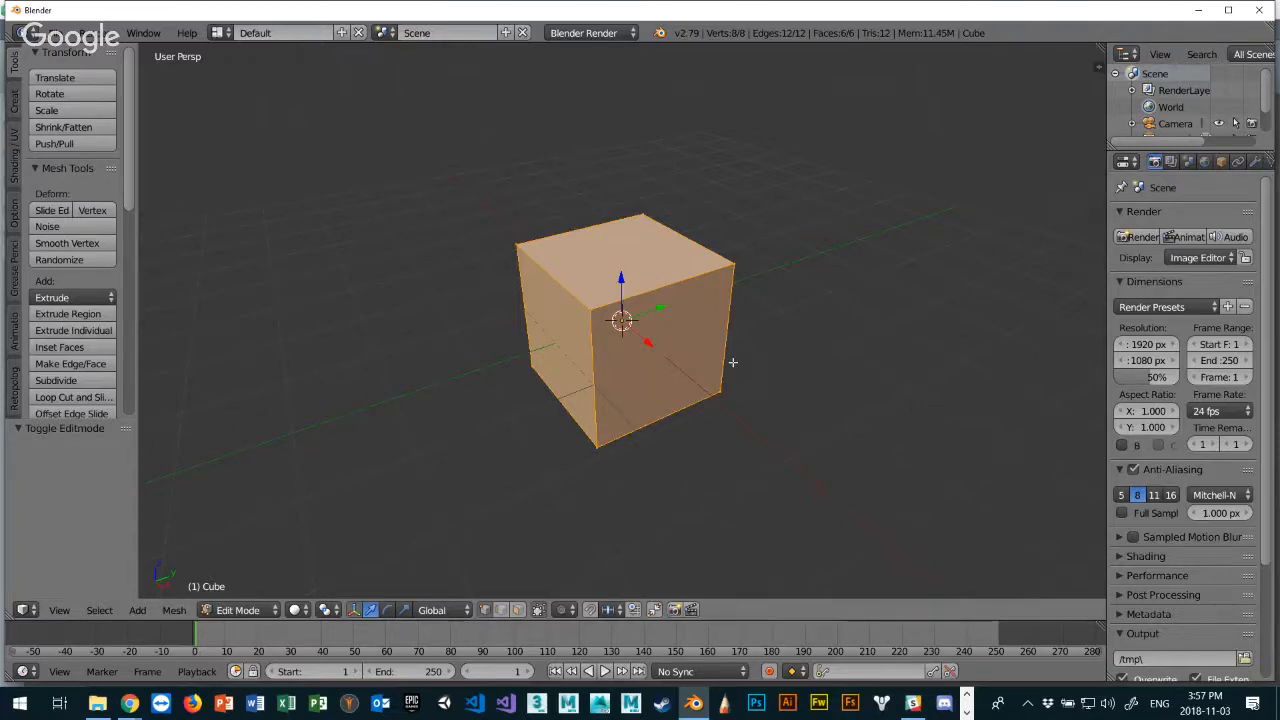
key("a")
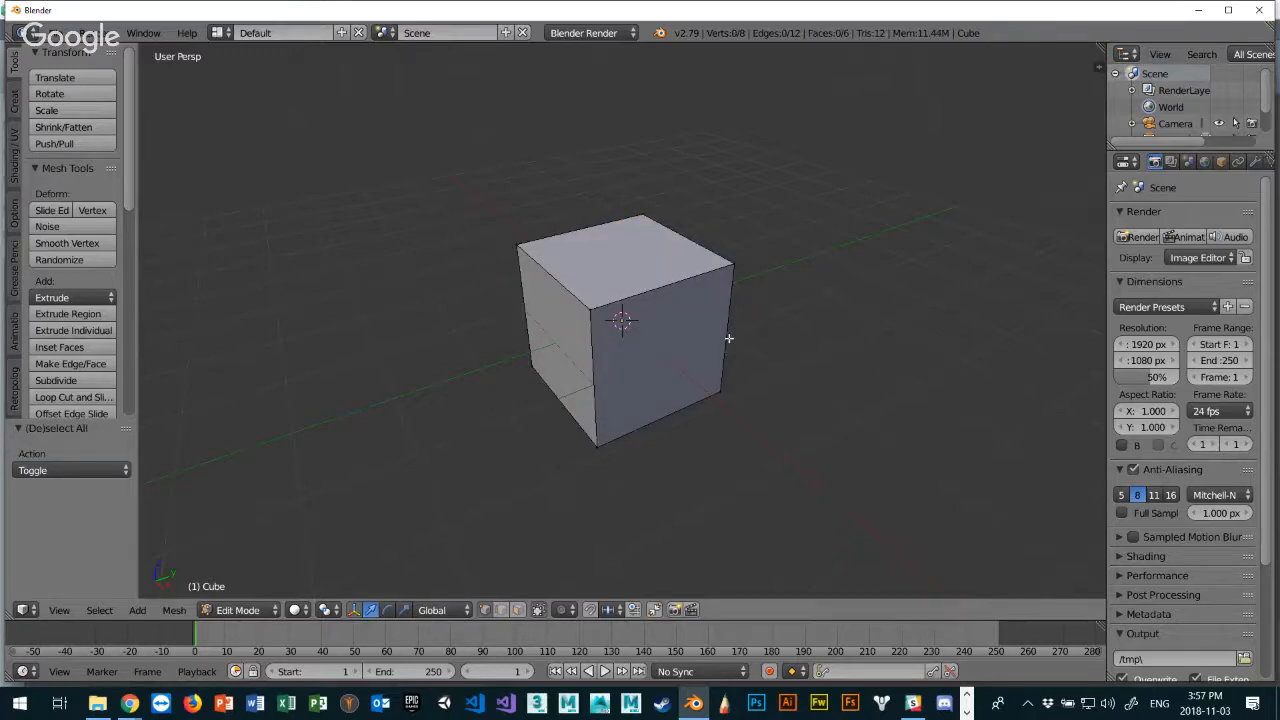
mouse_move(728, 340)
middle_mouse_down()
mouse_move(768, 337)
mouse_move(751, 325)
mouse_move(726, 351)
middle_mouse_up()
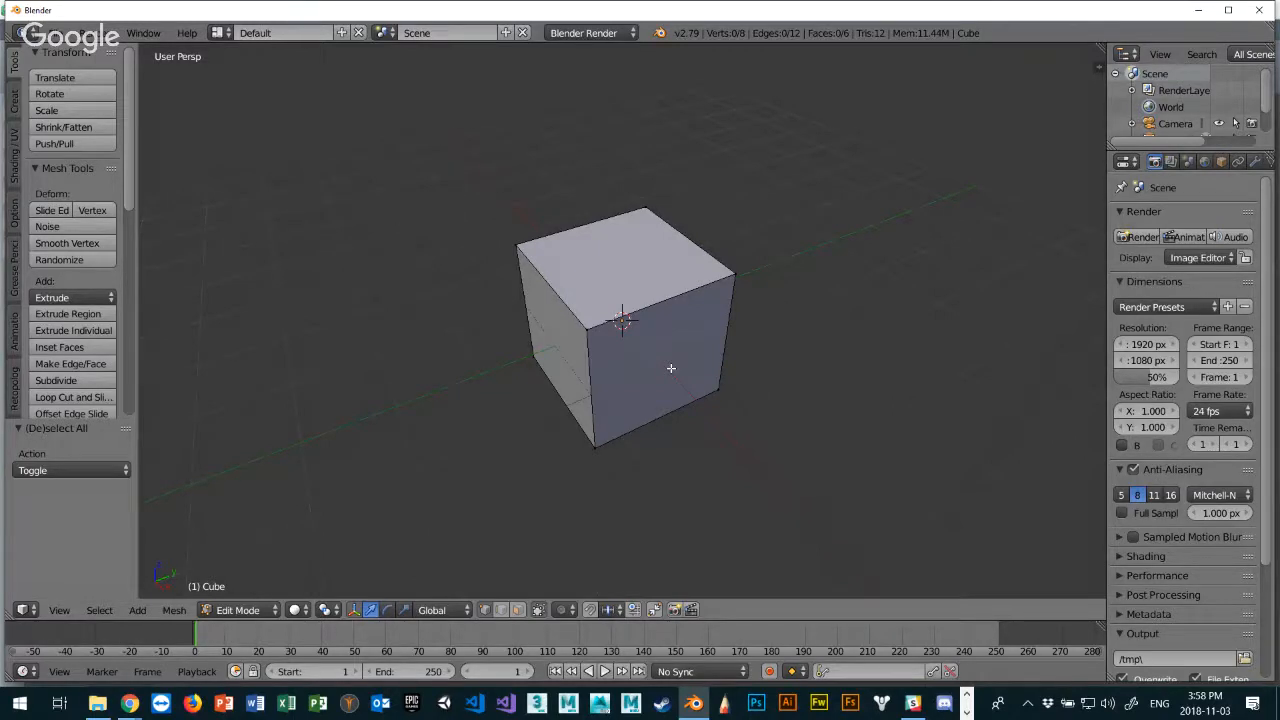
middle_click_drag(761, 327, 737, 303)
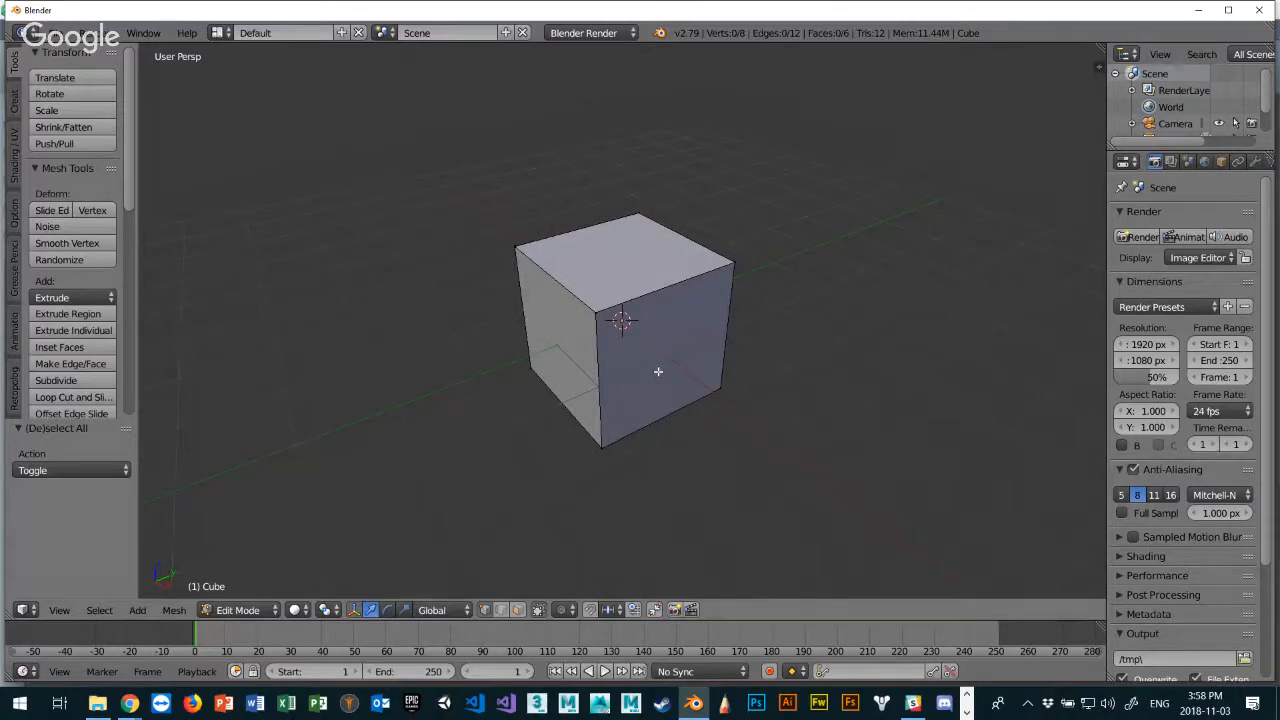
middle_click_drag(658, 371, 541, 283)
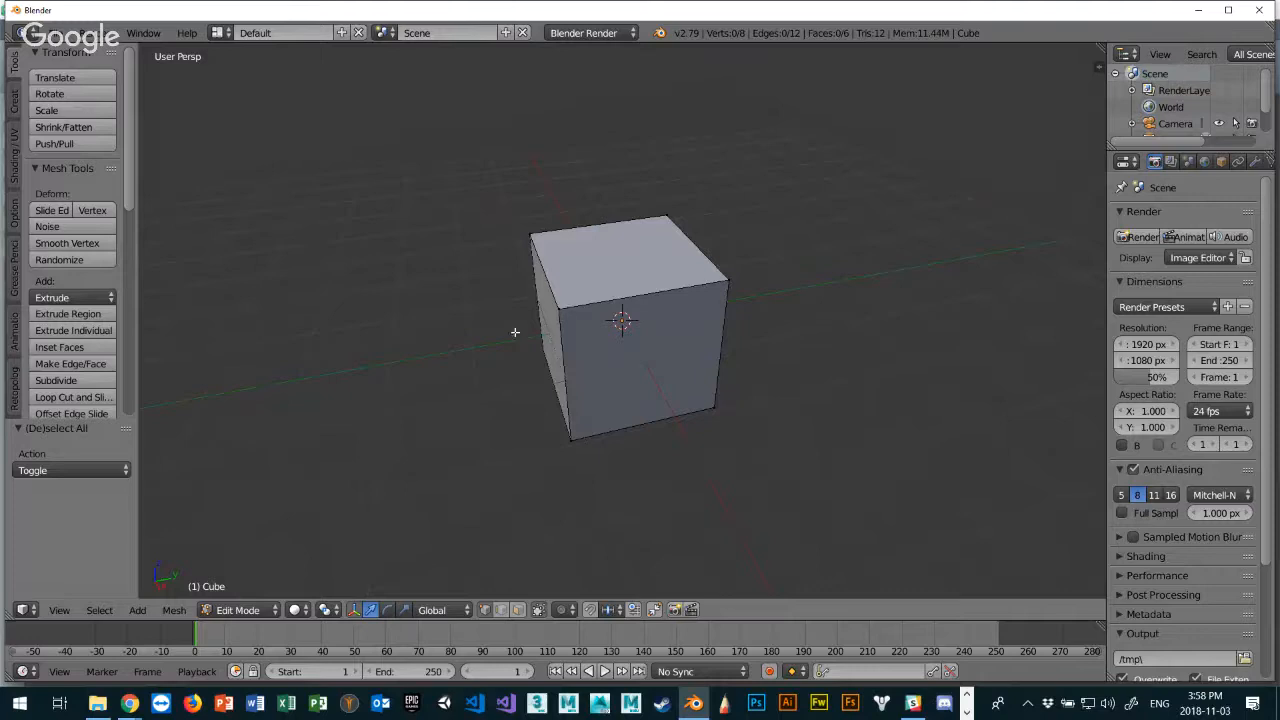
scroll(515, 332, "up", 3)
middle_click_drag(535, 341, 506, 238)
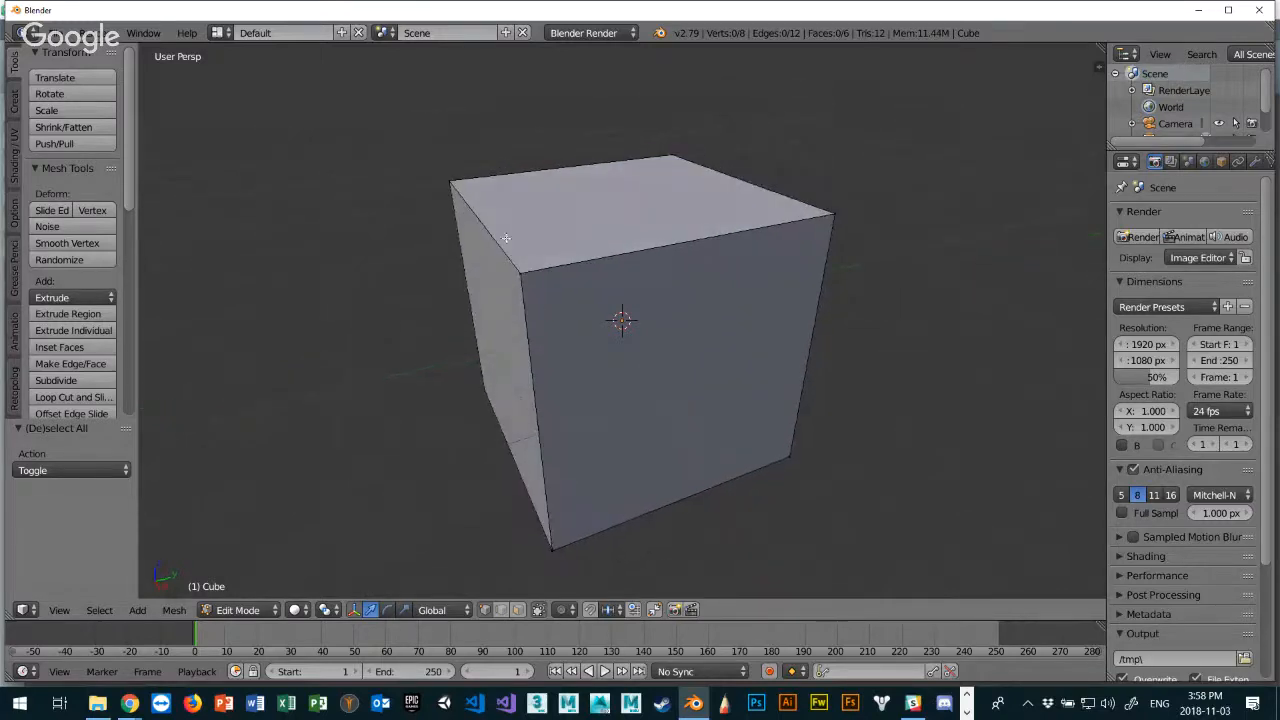
Select the cube's nearest upper corner vertex, move it inward along X, and raise it about 0.308 units along Z.
right_click(527, 285)
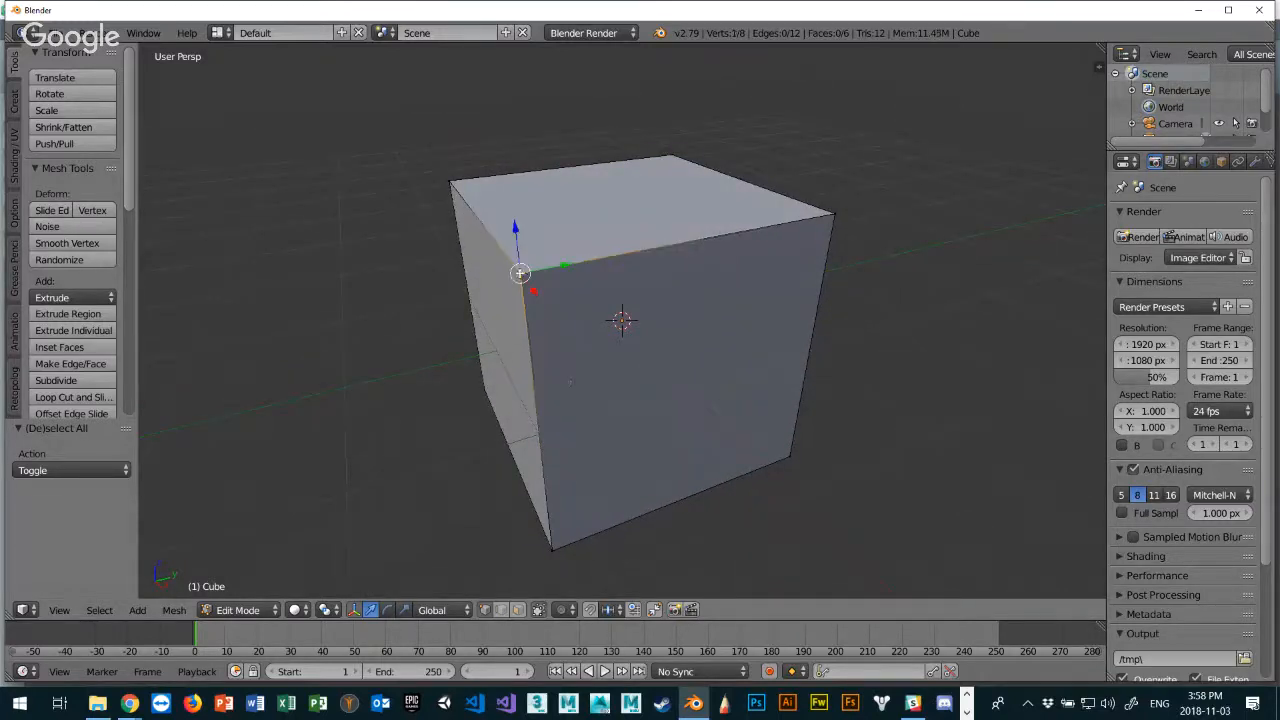
middle_click_drag(572, 388, 668, 398)
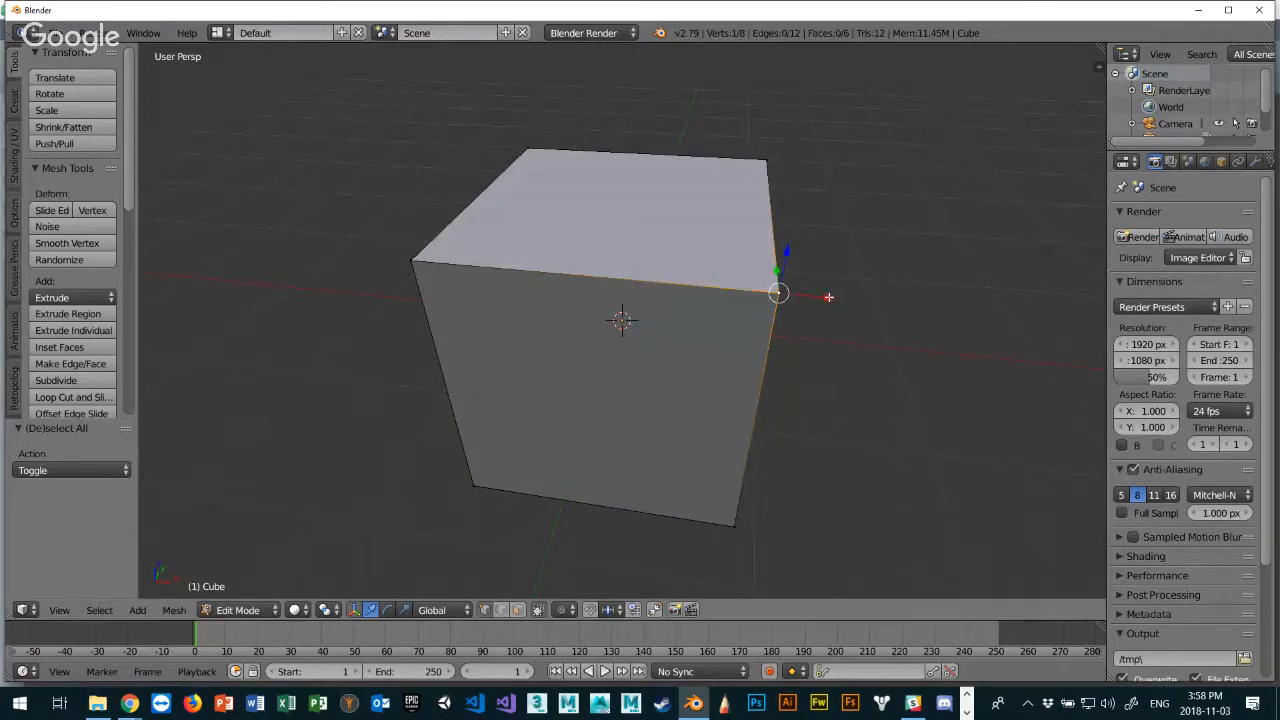
left_click_drag(828, 297, 670, 194)
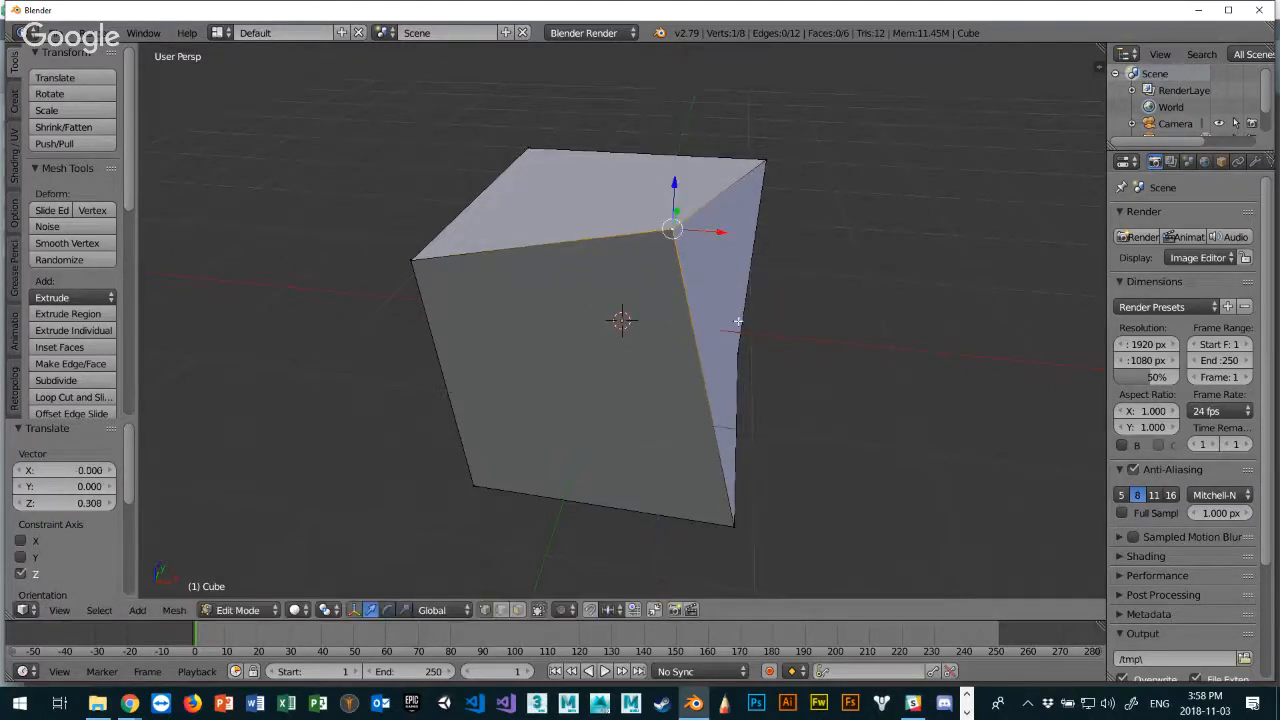
Move the selected upper corner vertex freely by about 0.182 in X, 0.213 in Y and 0.063 in Z.
middle_click_drag(738, 321, 660, 371)
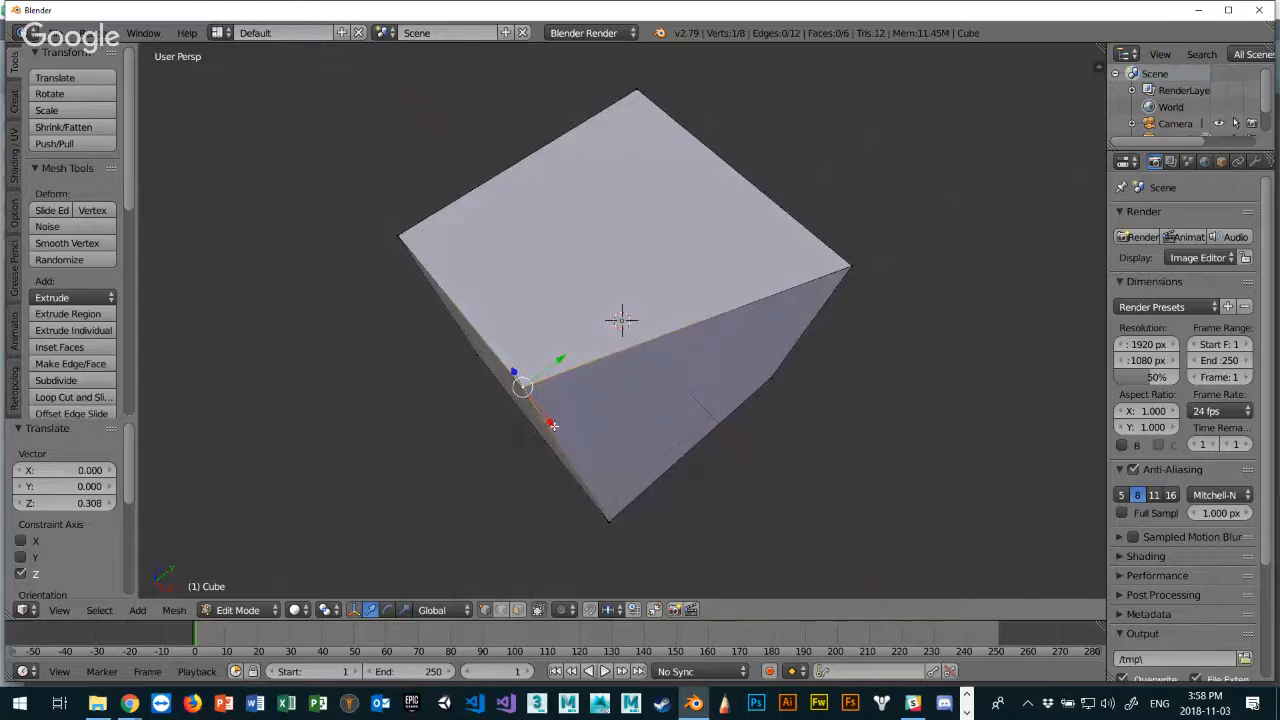
middle_click_drag(553, 426, 634, 359)
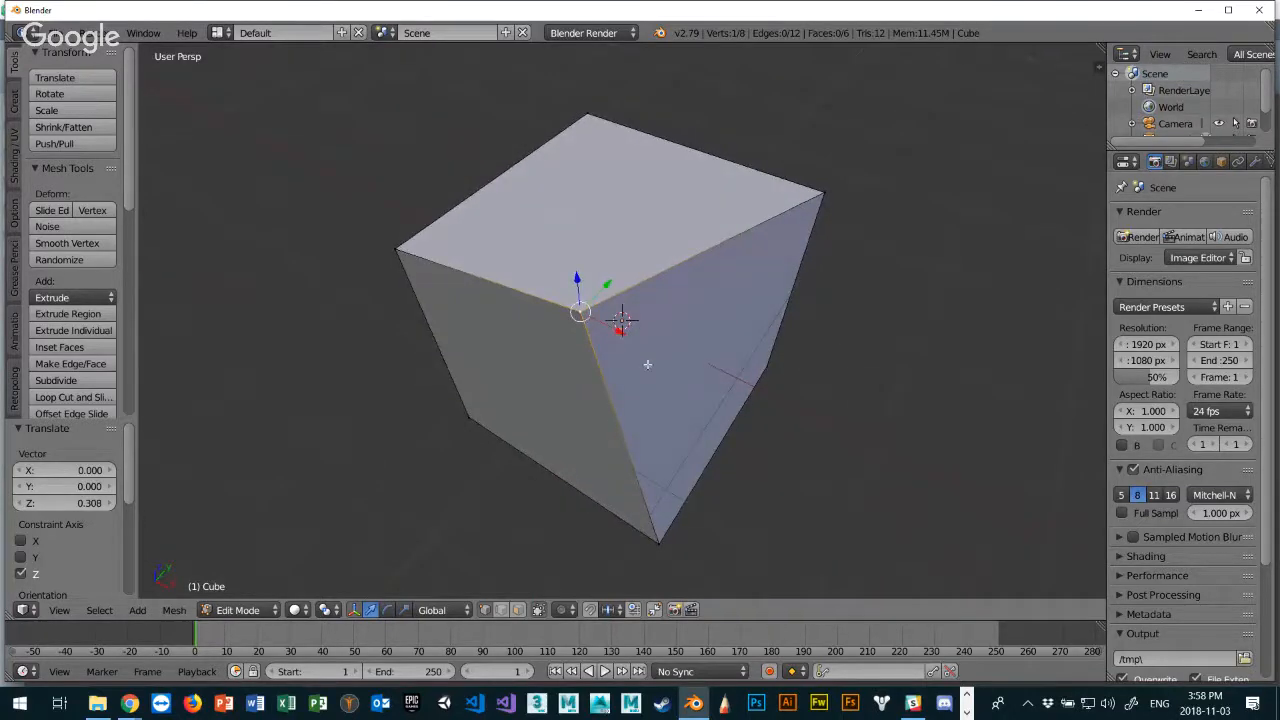
key("g")
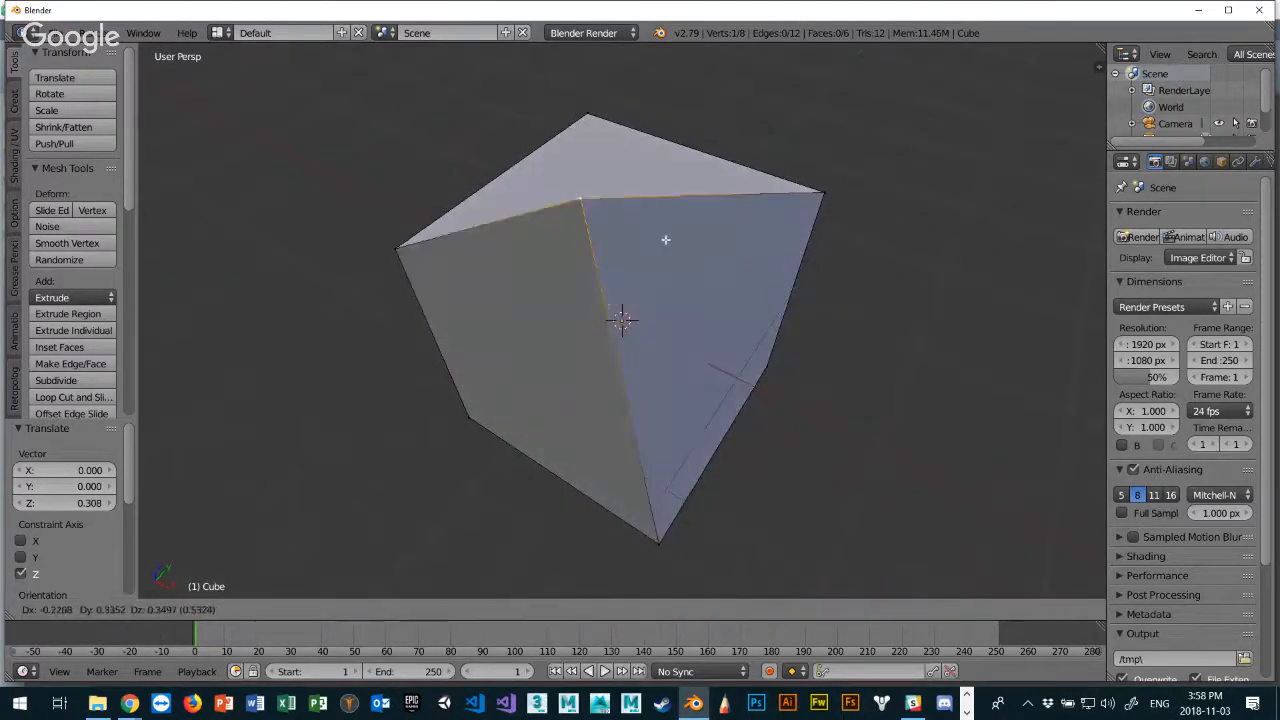
left_click(685, 333)
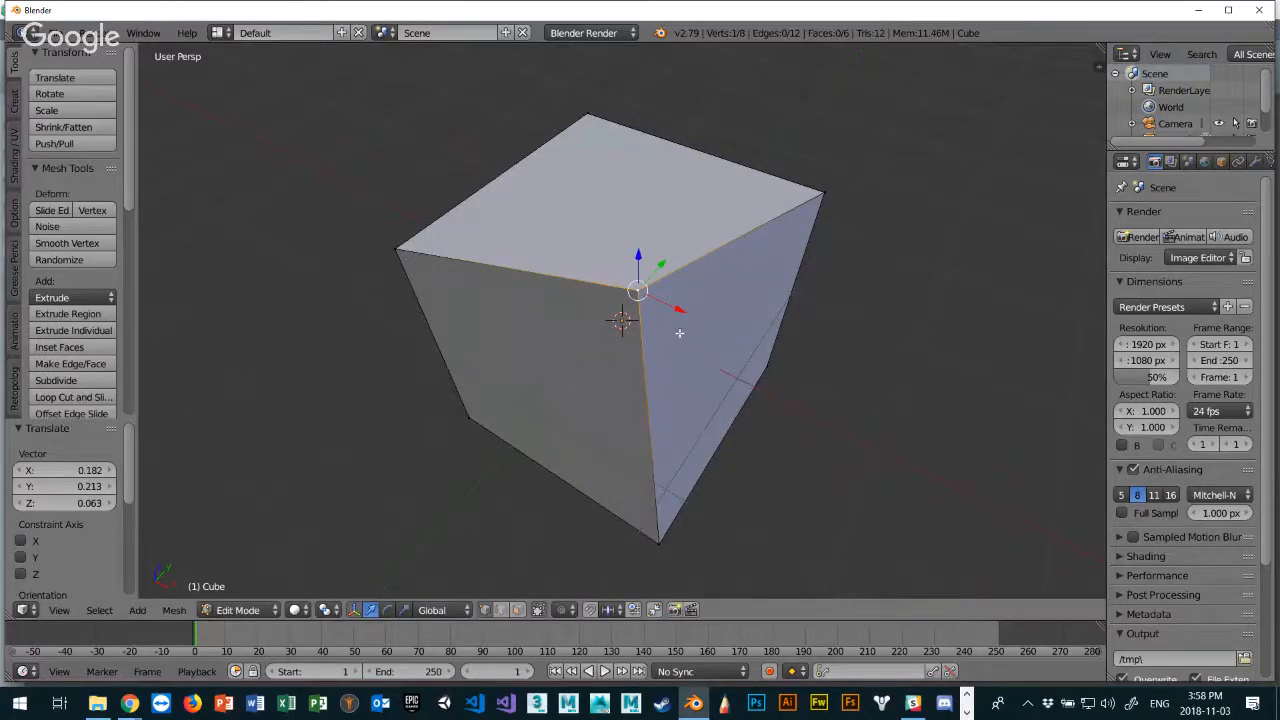
Select two adjacent upper corner vertices of the cube and raise them together about 0.016 along Z.
middle_click_drag(679, 333, 772, 268)
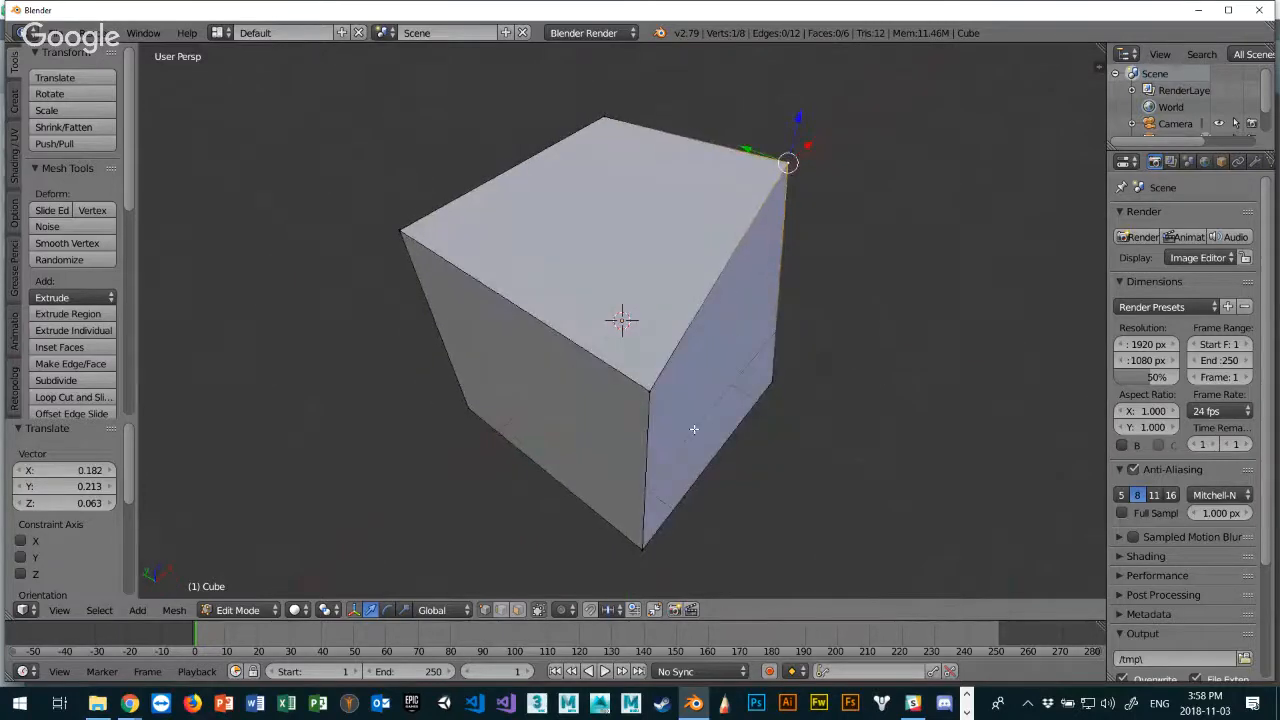
right_click(653, 392, "shift")
middle_click_drag(674, 397, 758, 357)
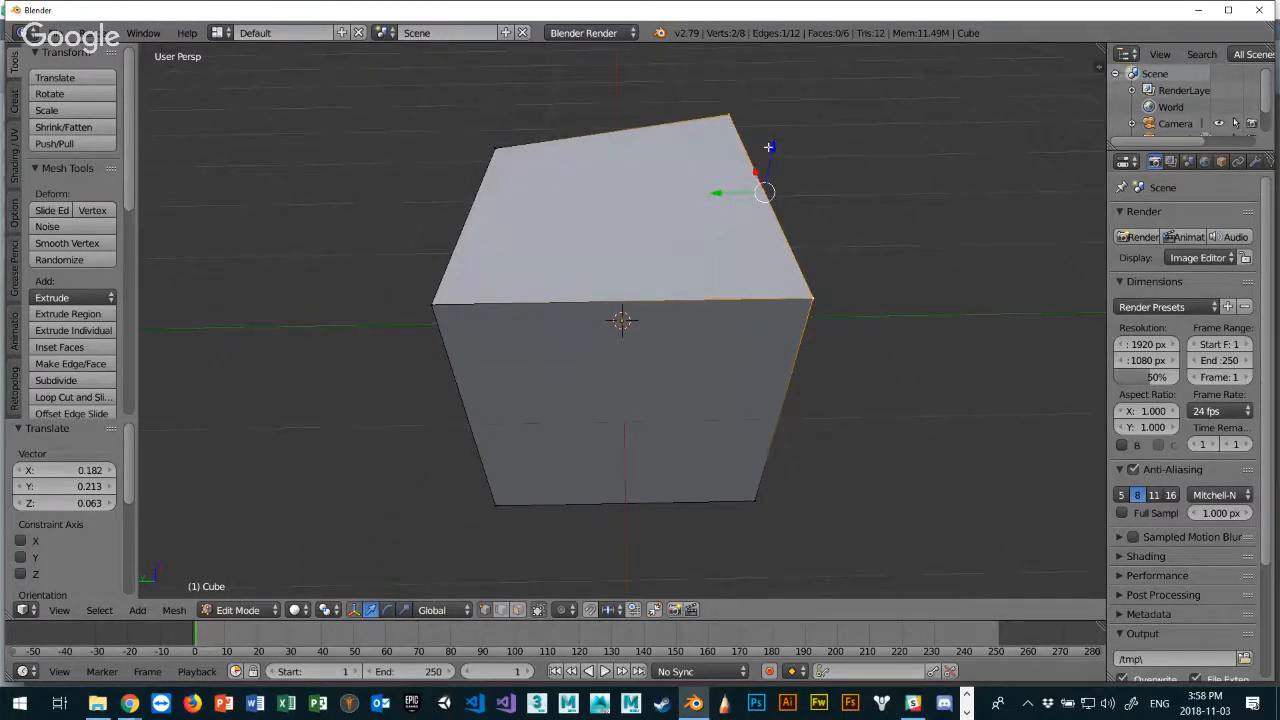
key("g")
key("z")
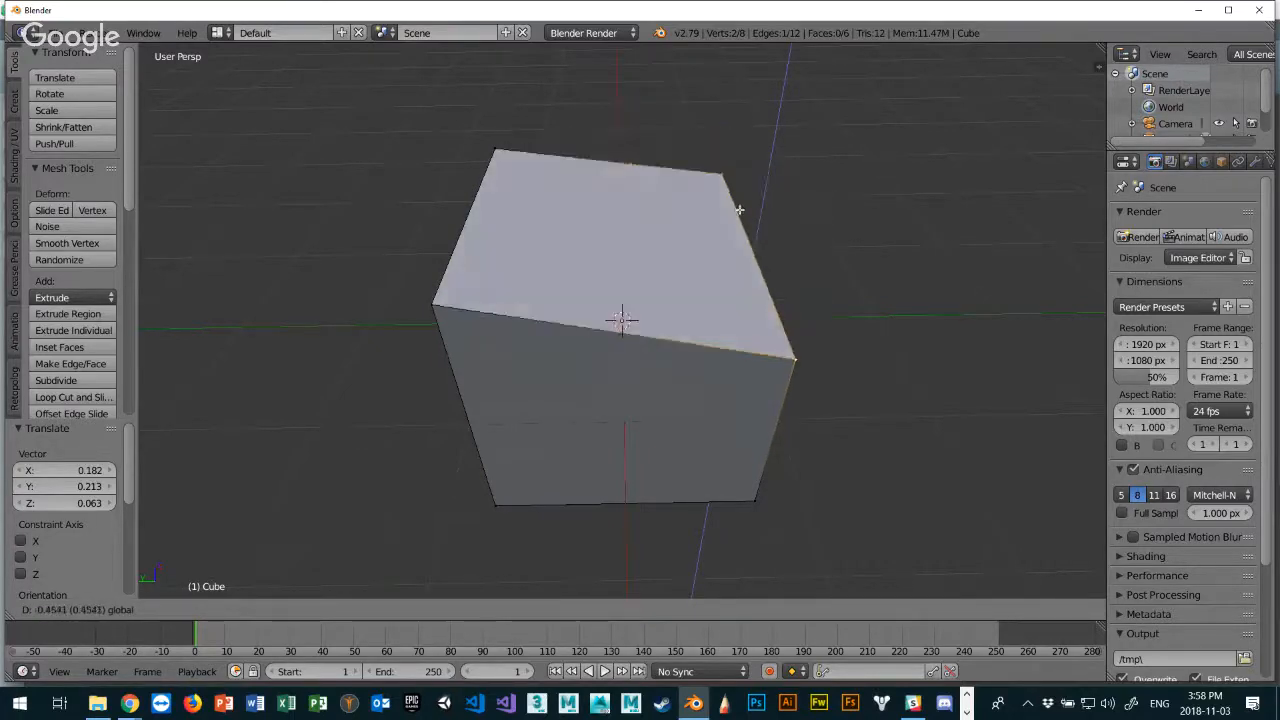
left_click(741, 141)
Cycle the mesh selection mode through vertex, edge and face, ending in edge selection.
middle_click_drag(754, 209, 480, 217)
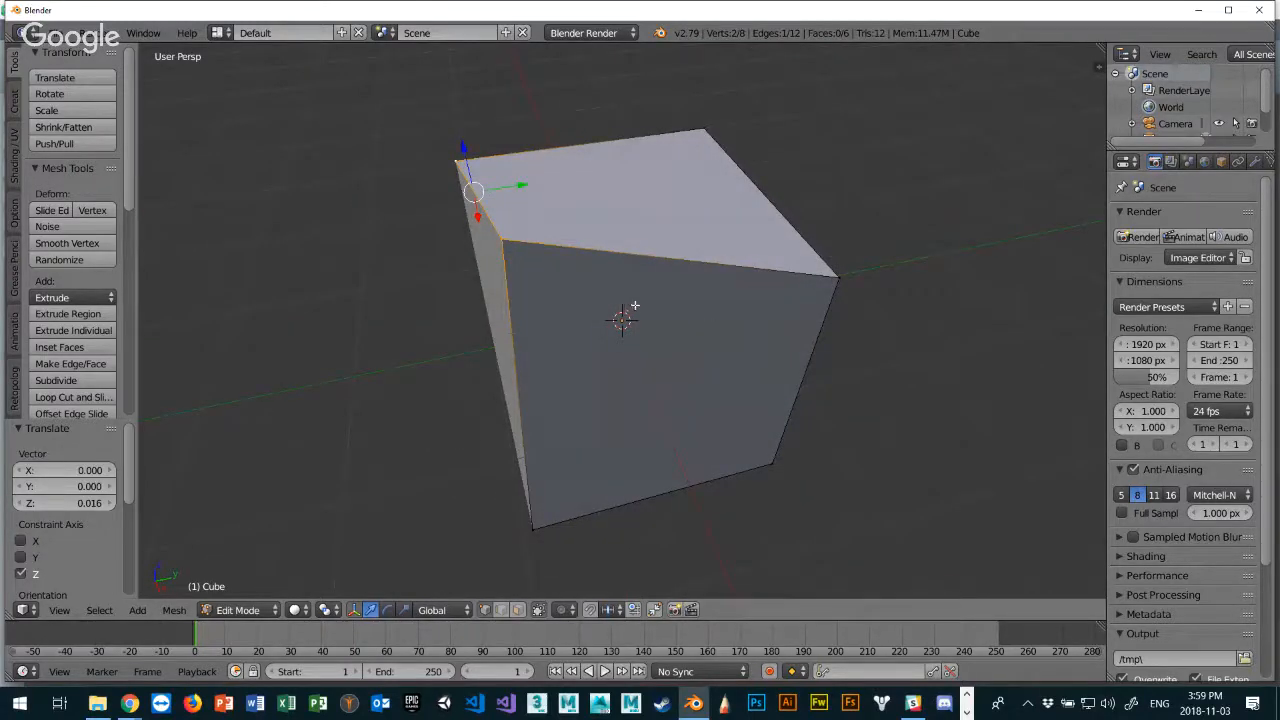
middle_click_drag(711, 328, 645, 330)
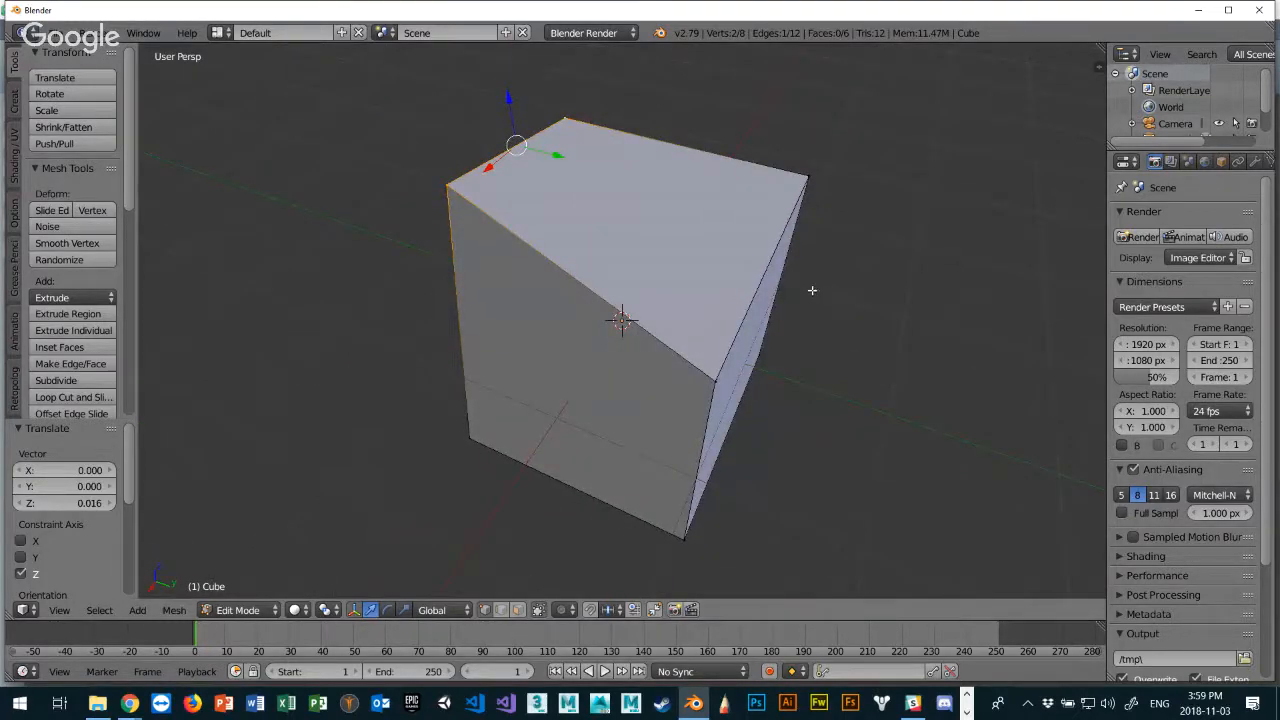
key("ctrl+Tab")
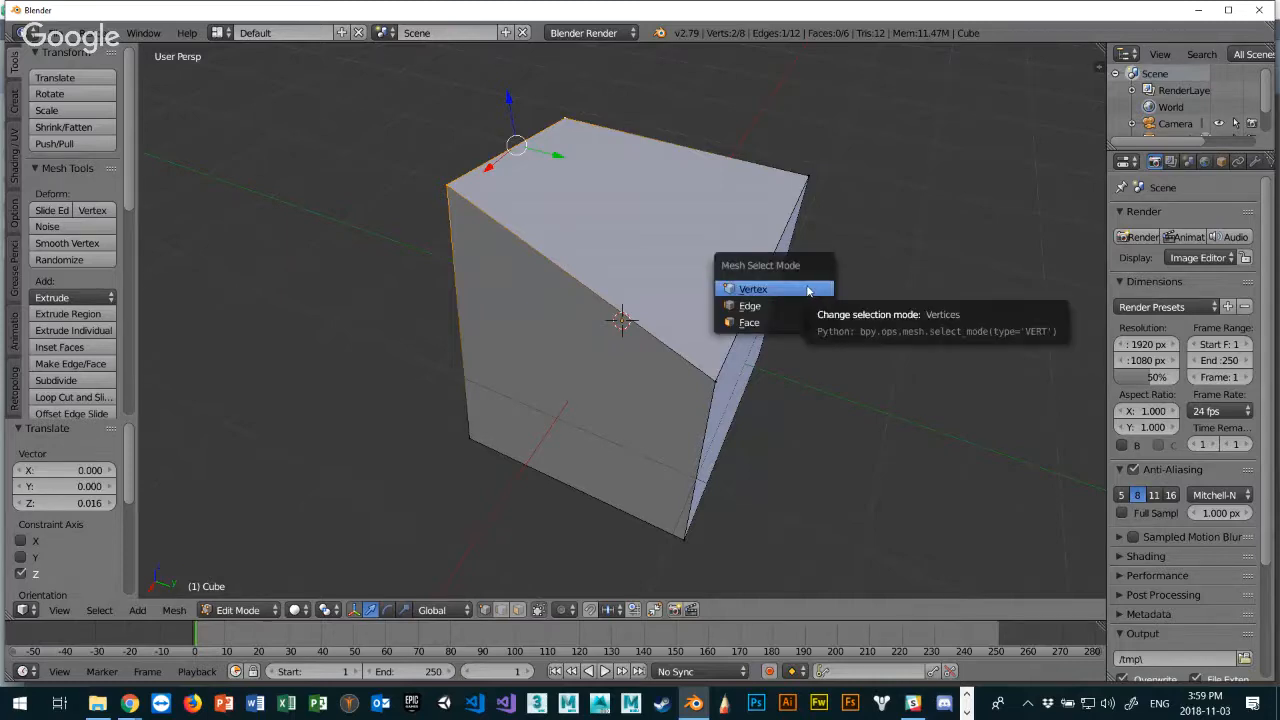
left_click(758, 306)
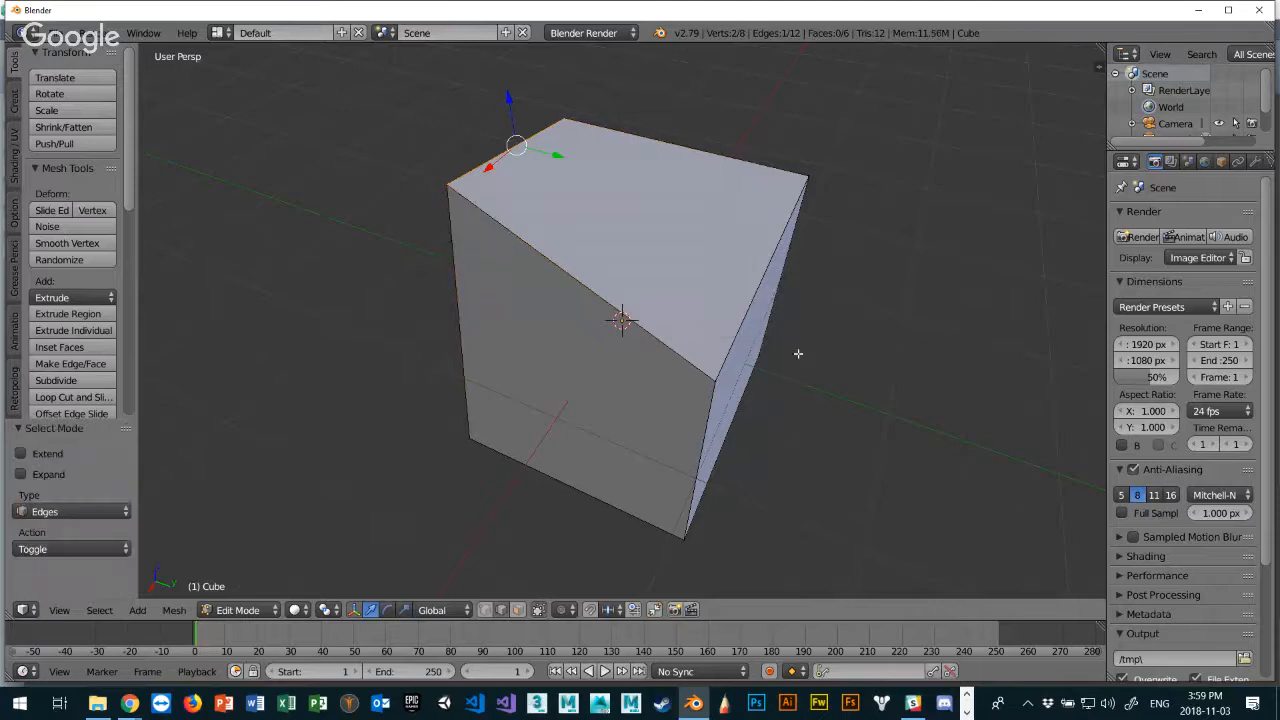
key("ctrl+Tab")
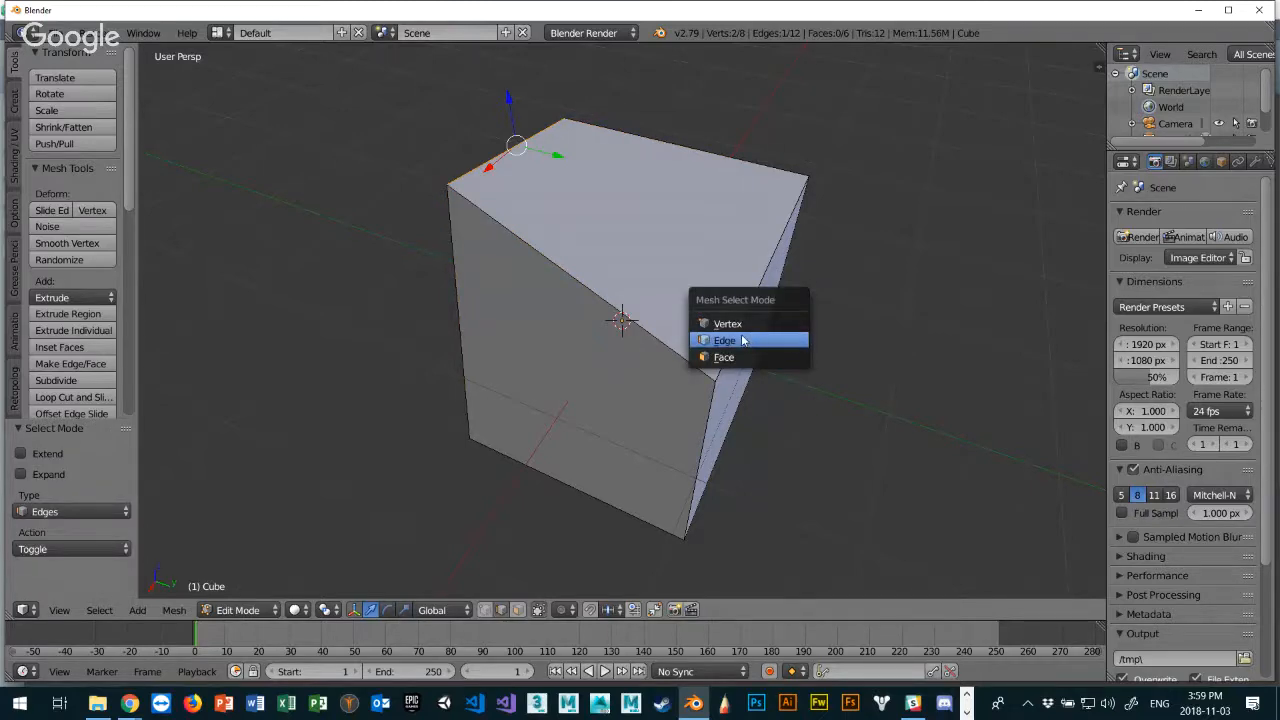
left_click(743, 341)
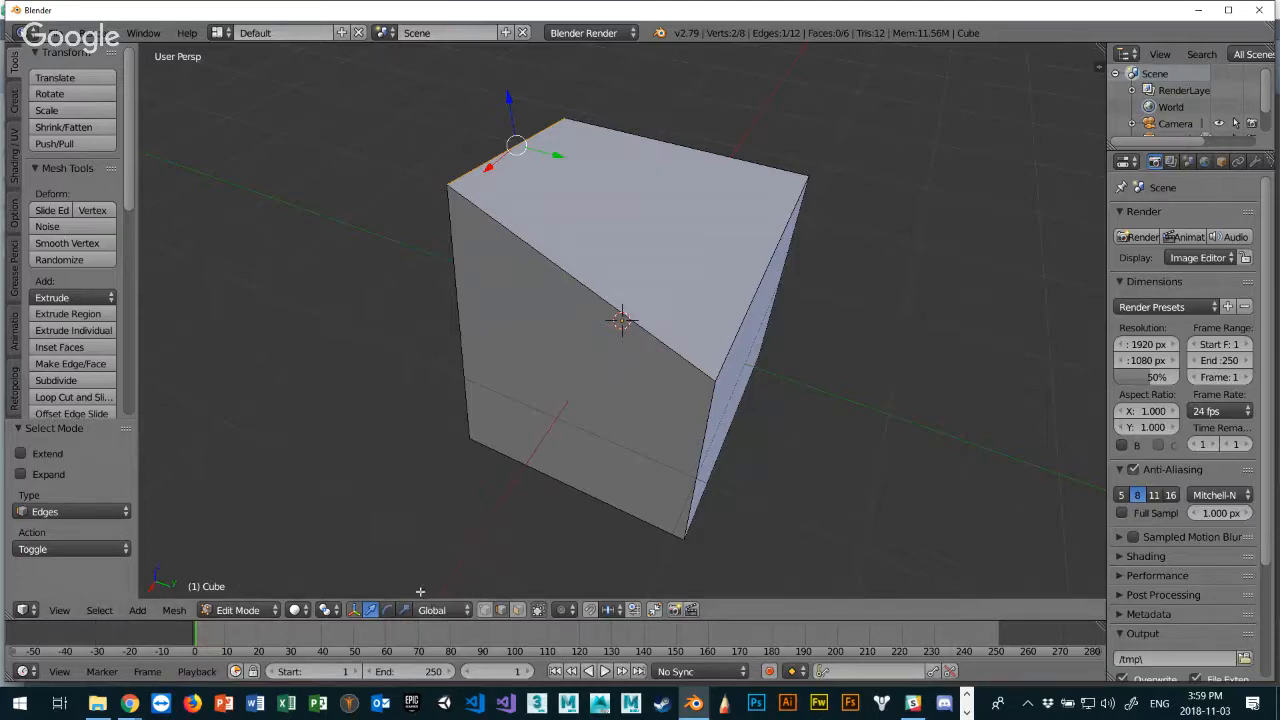
left_click(485, 610)
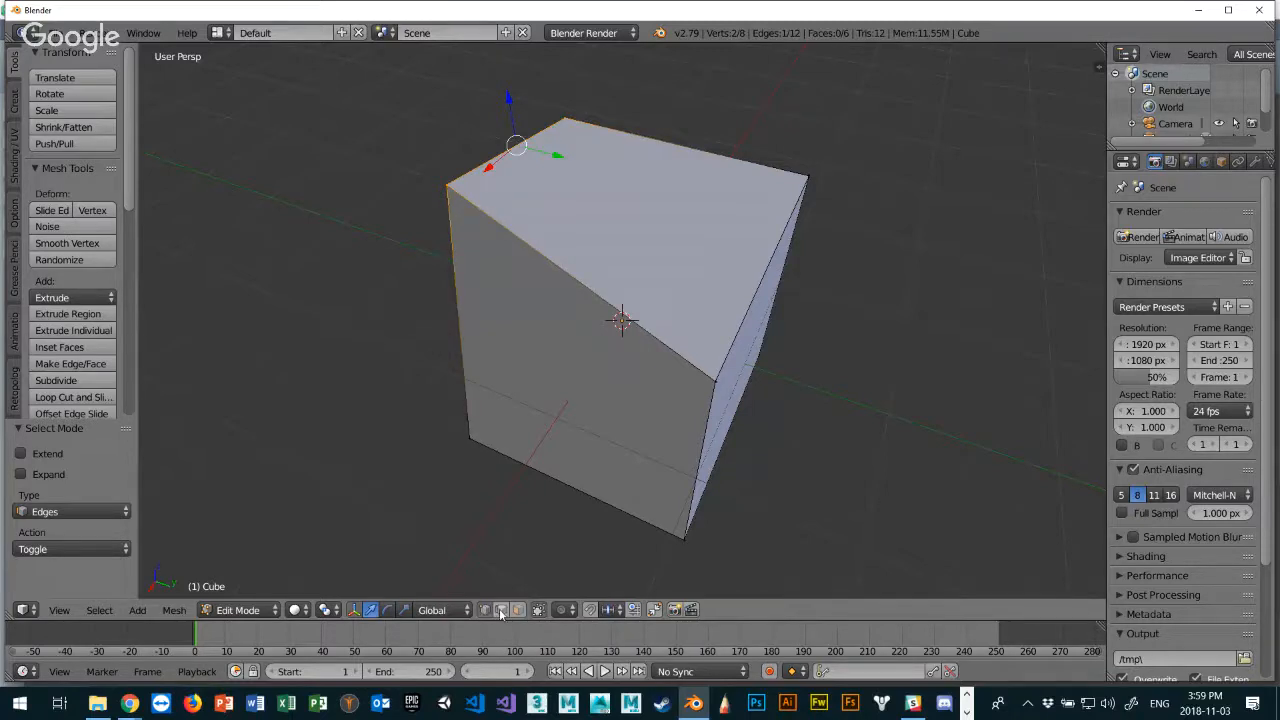
left_click(501, 611)
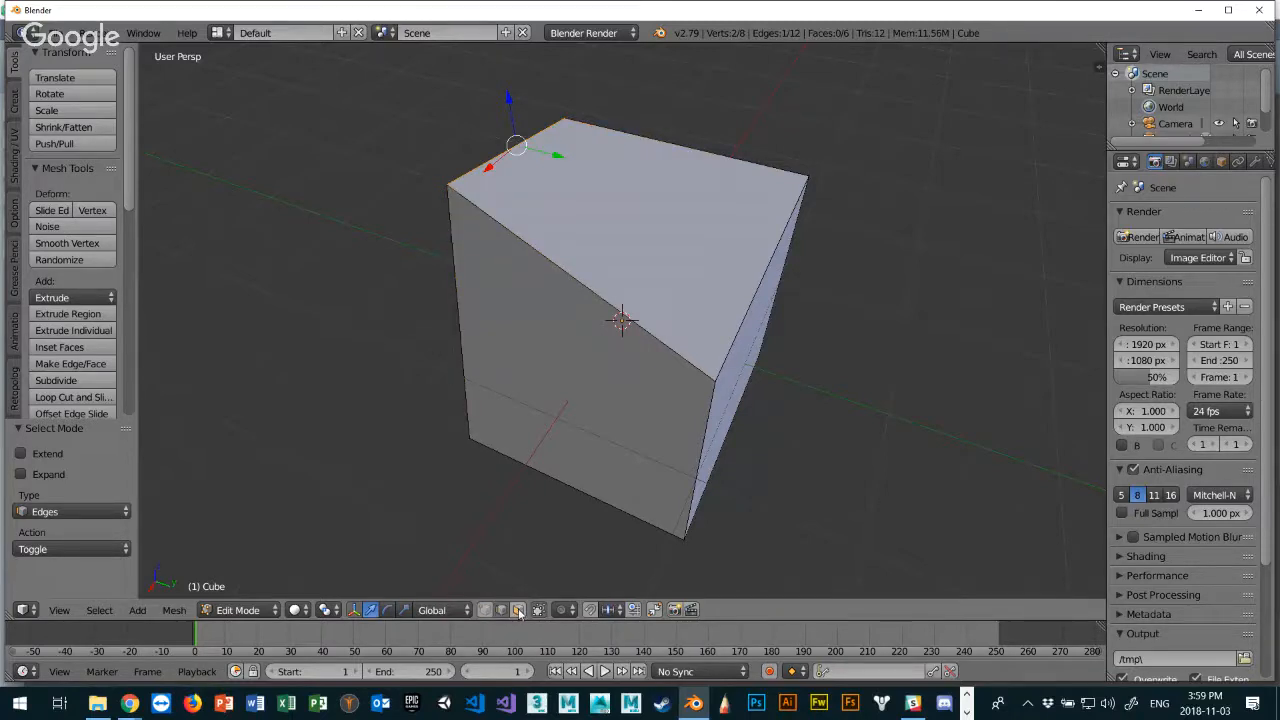
left_click(518, 611)
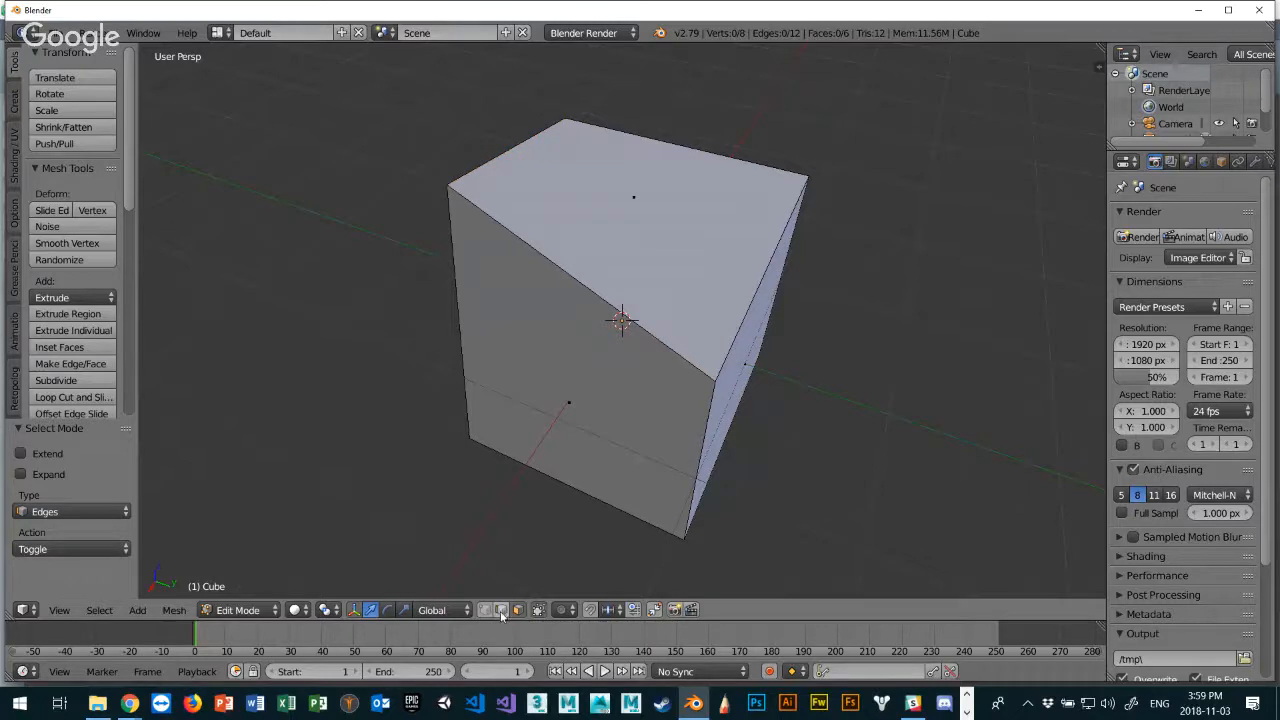
left_click(501, 615)
Select two opposite edges of the cube's top face and lower them together about 0.763 along Z.
middle_click_drag(755, 276, 777, 340)
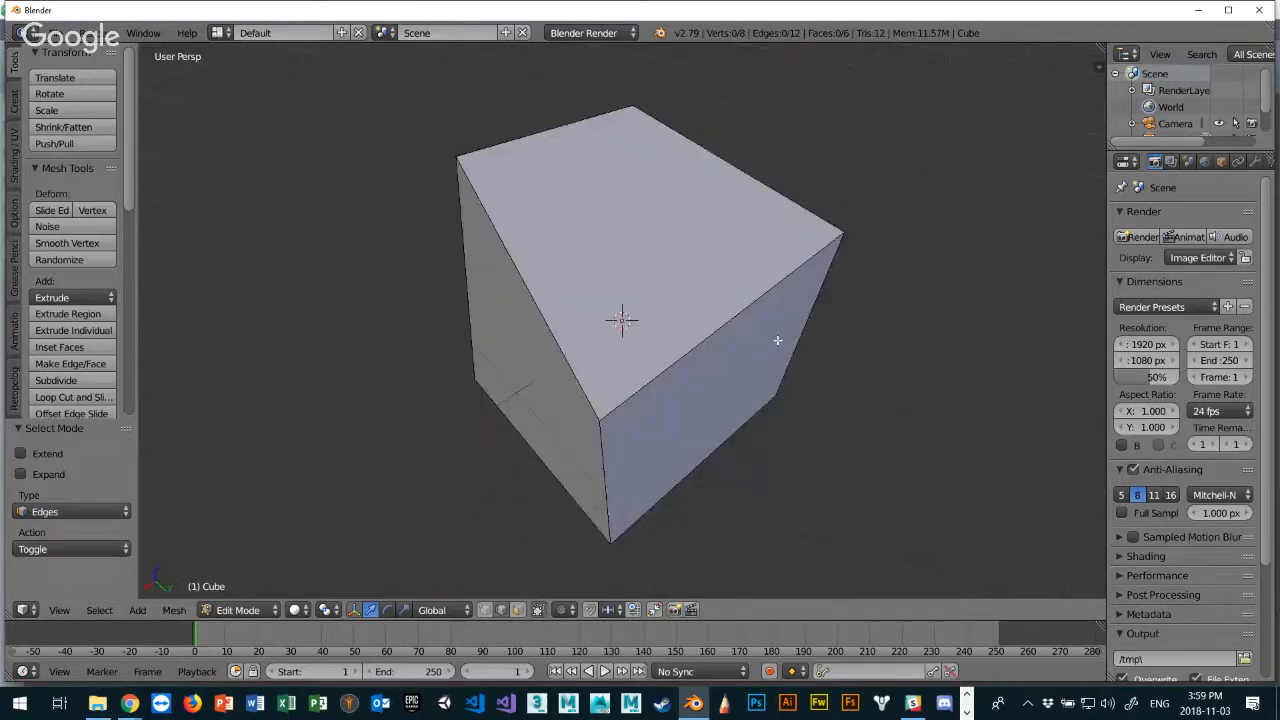
right_click(536, 292)
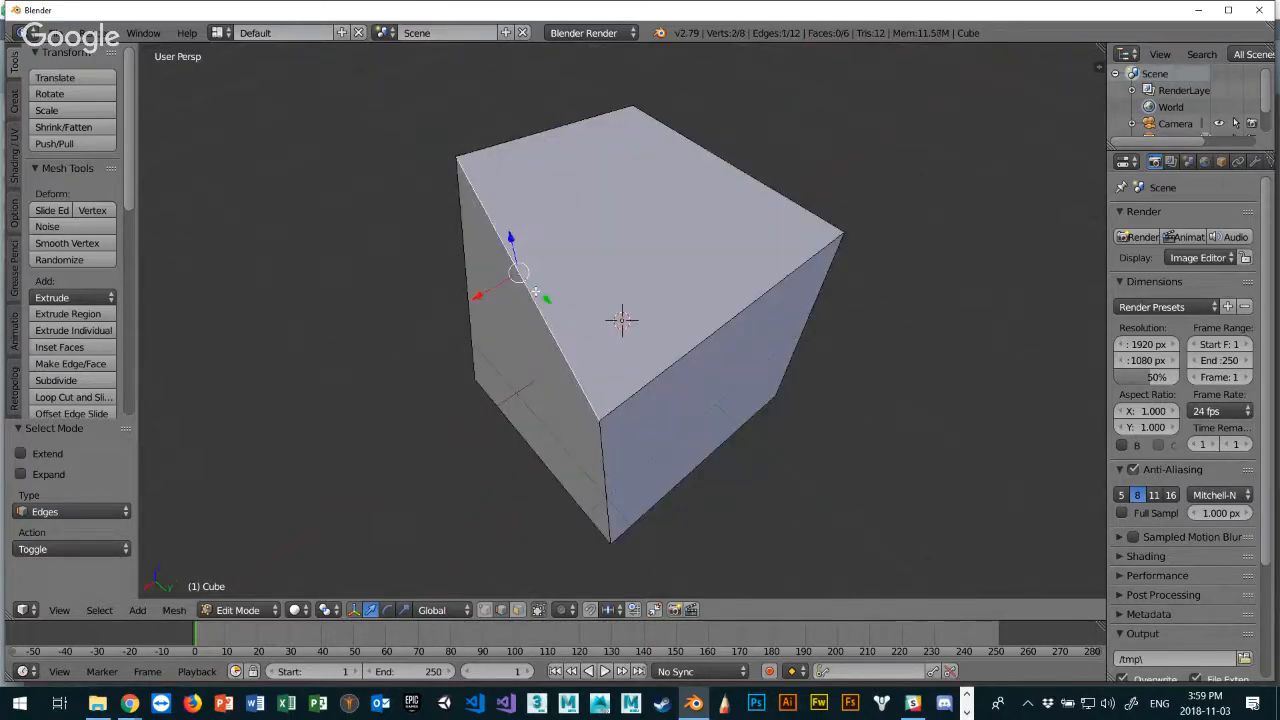
right_click(760, 188, "shift")
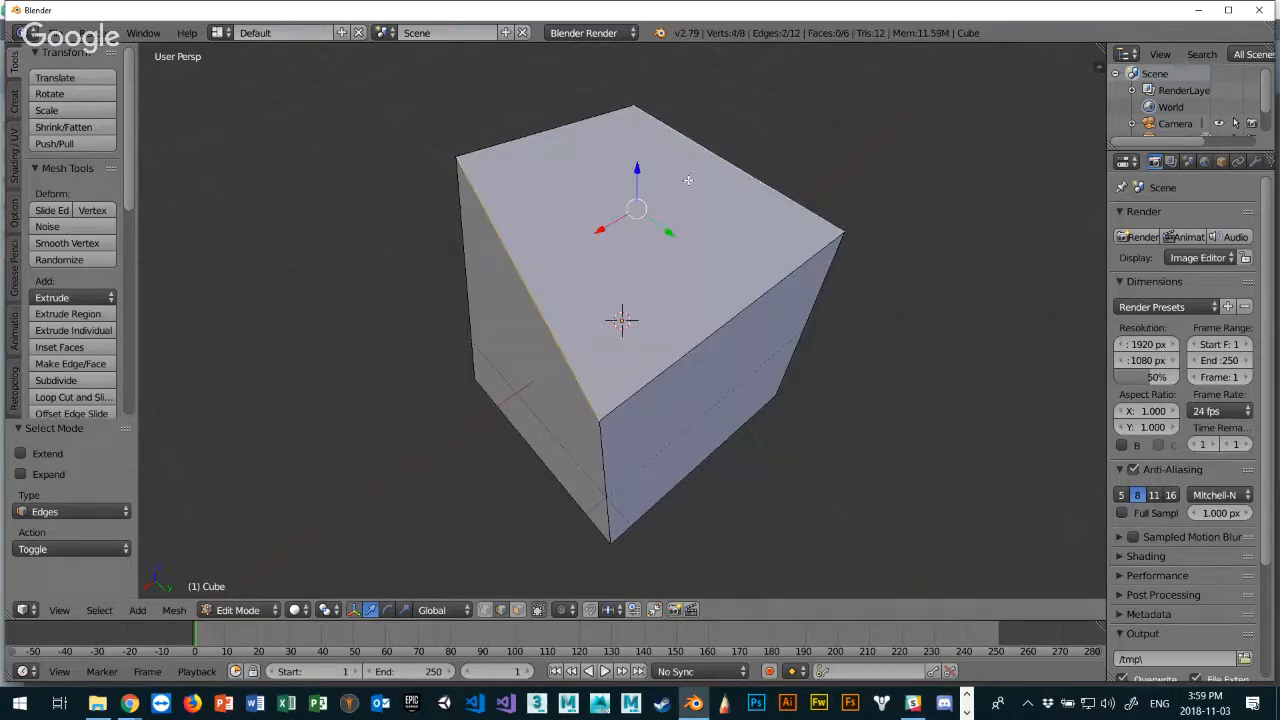
left_click_drag(641, 175, 650, 262)
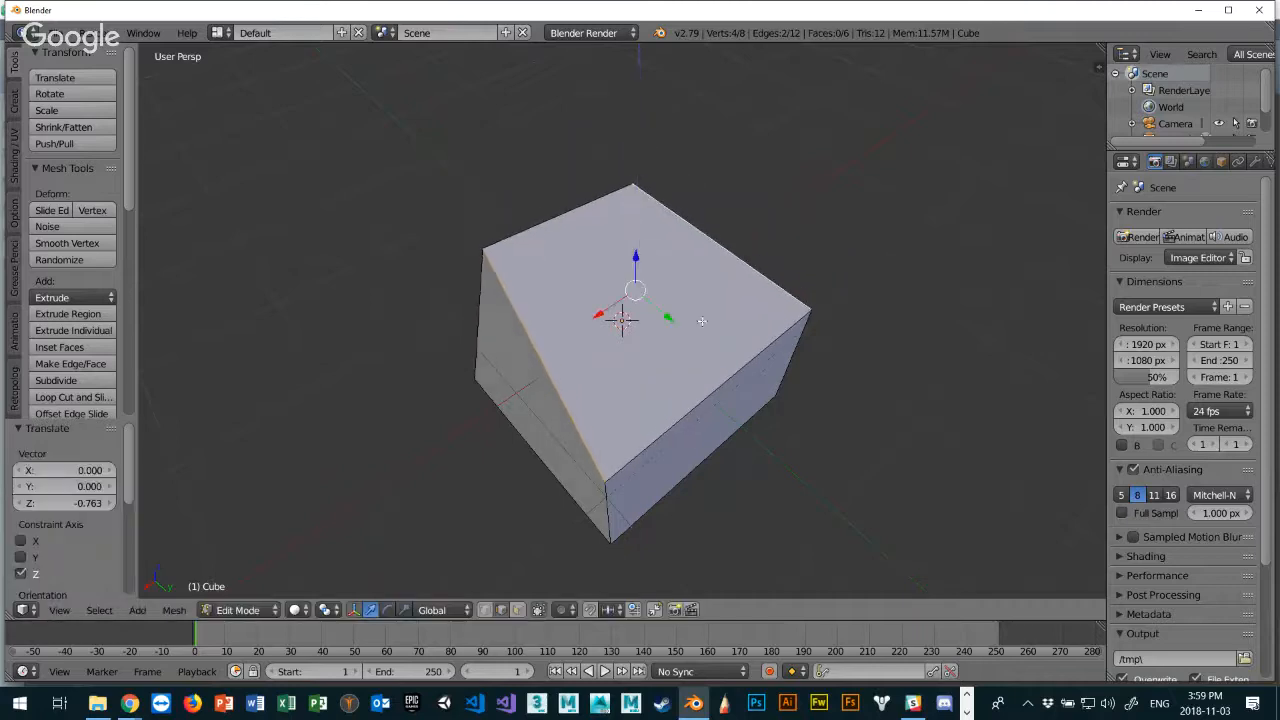
Select a single edge of the top face and lower it about 0.635 along Z.
middle_click_drag(771, 318, 741, 371)
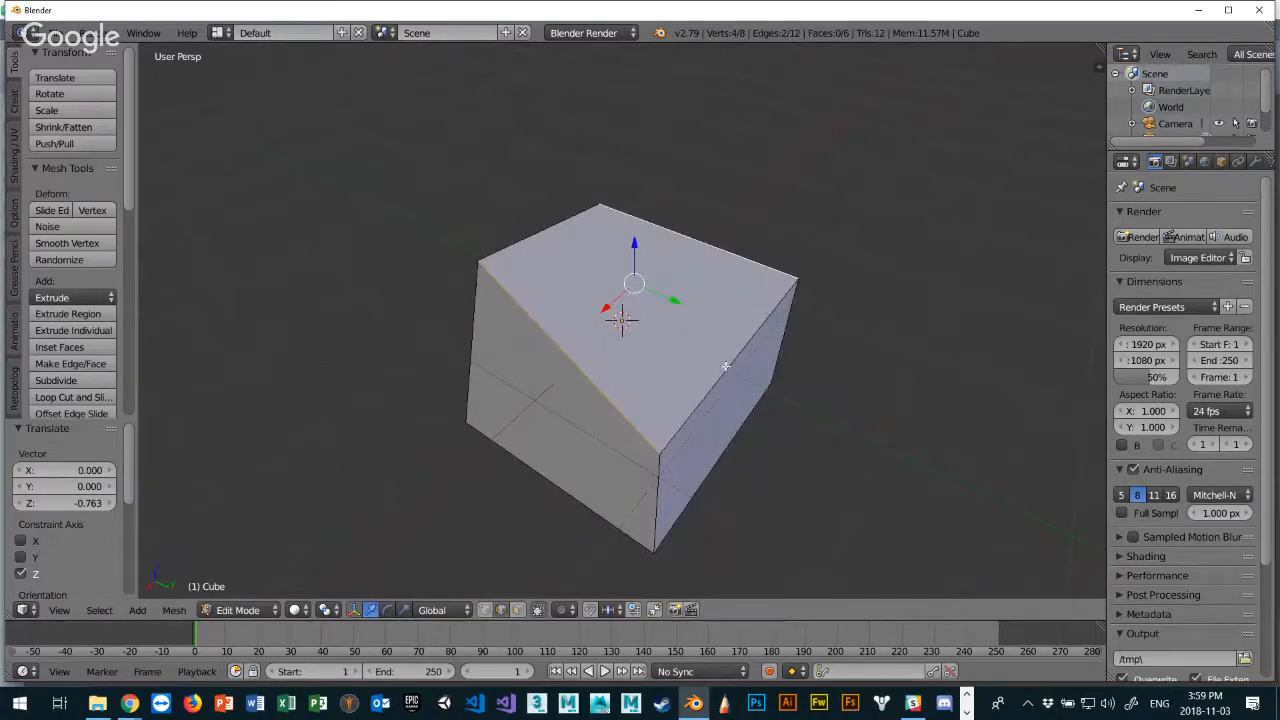
right_click(725, 366)
left_click_drag(745, 322, 743, 378)
Select the neighbouring top edge, lower it about 0.413 along Z, and shift it about -0.536 along X.
middle_click_drag(676, 390, 738, 382)
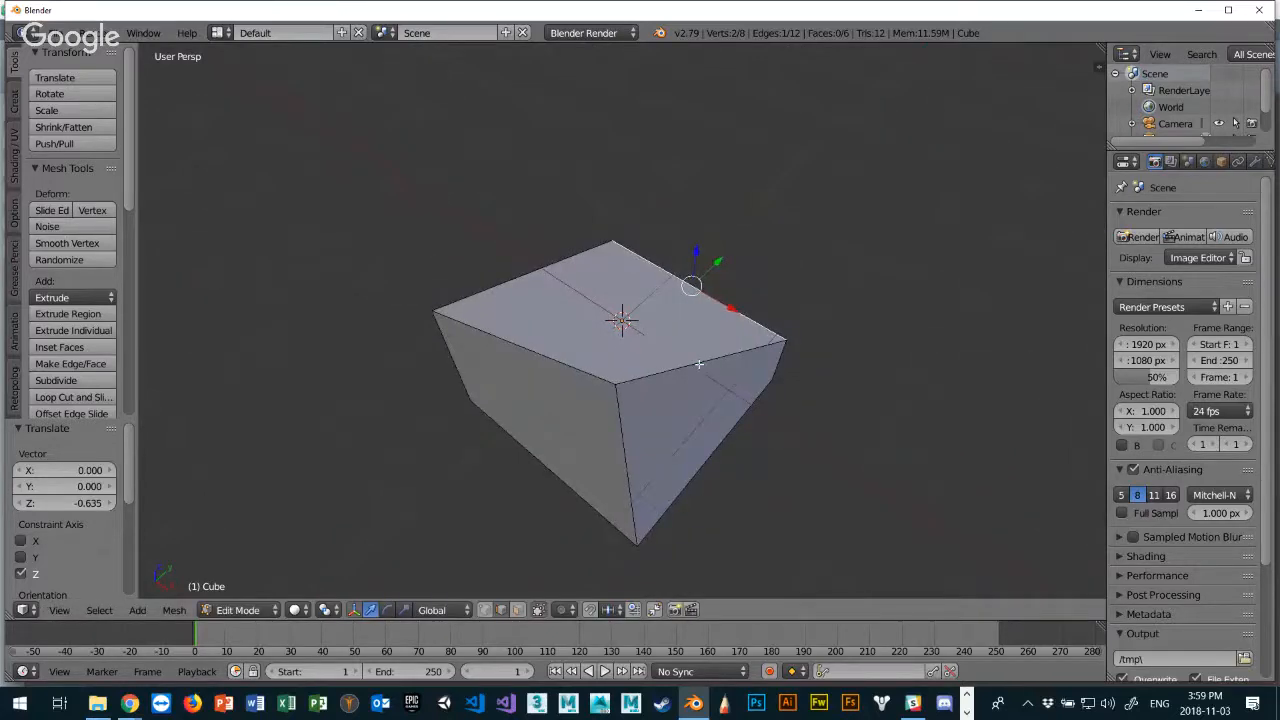
right_click(698, 364)
left_click_drag(727, 333, 714, 380)
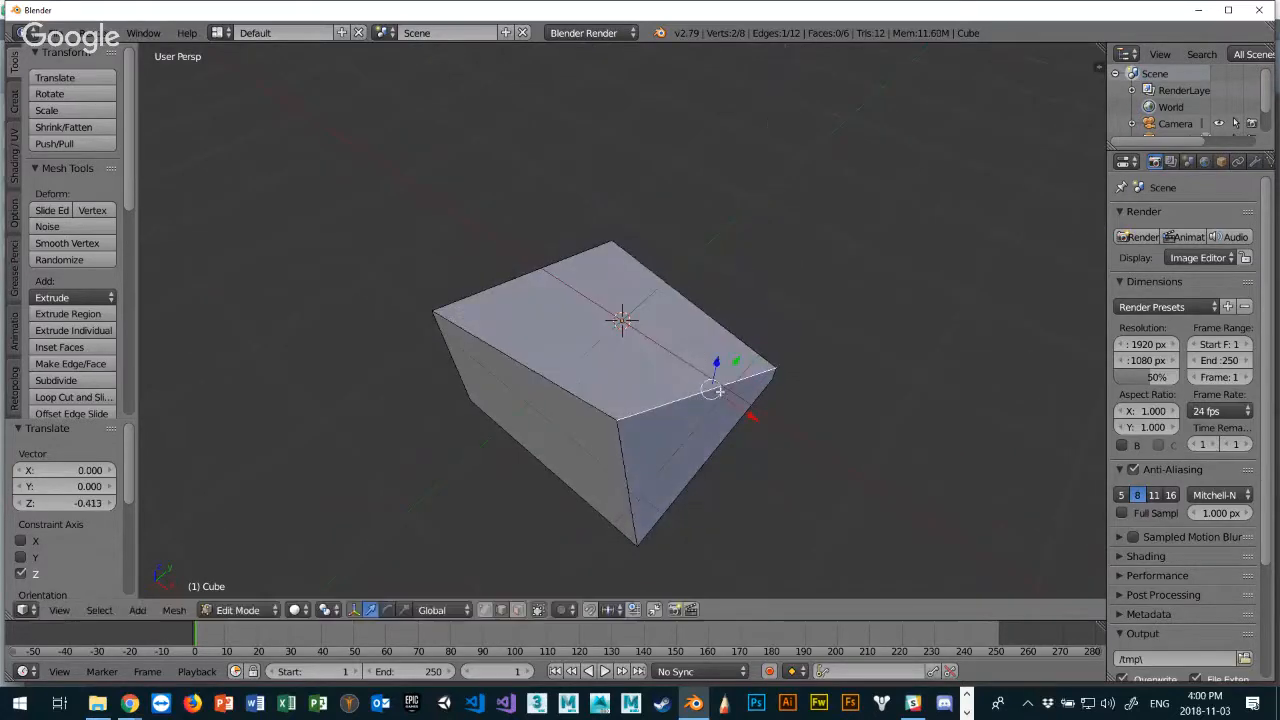
left_click_drag(757, 418, 706, 394)
Select the top edge on the opposite side and move it inward about 0.346 along X.
middle_click_drag(706, 394, 626, 390)
right_click(596, 401)
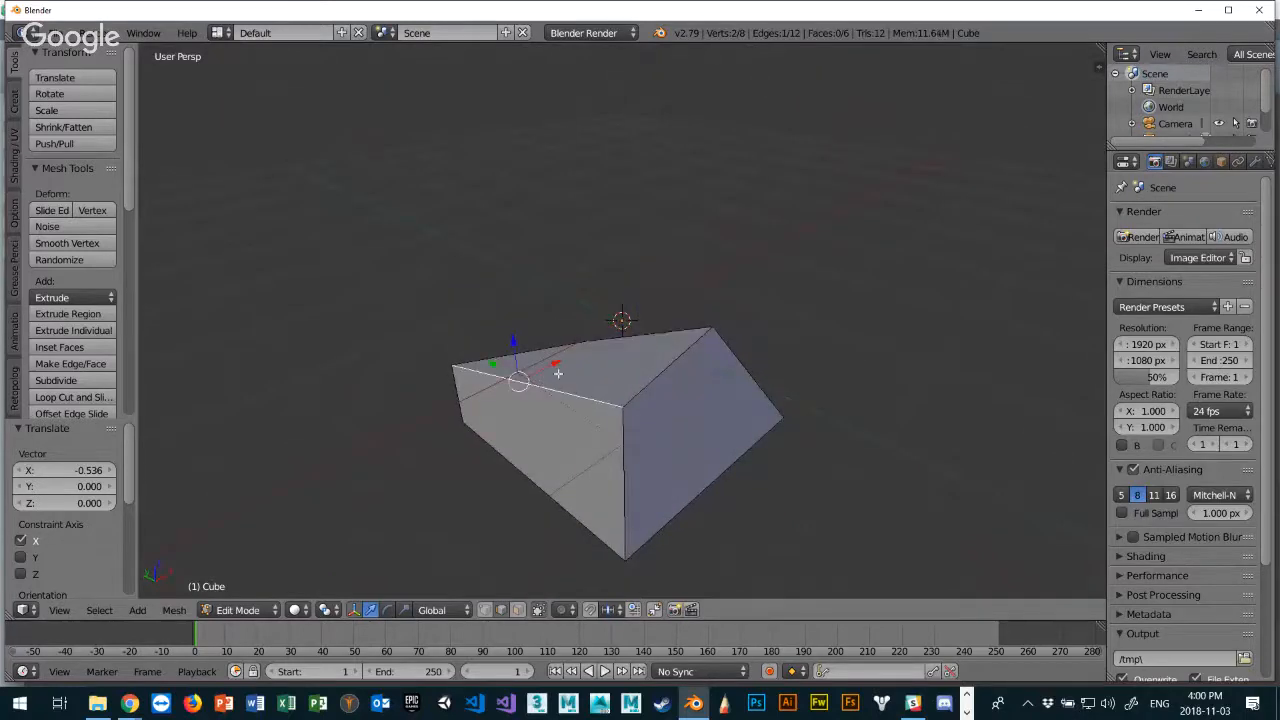
left_click_drag(557, 373, 629, 403)
Switch to vertex selection and move the near upper corner vertex about 0.249 along X.
middle_click_drag(629, 403, 844, 366)
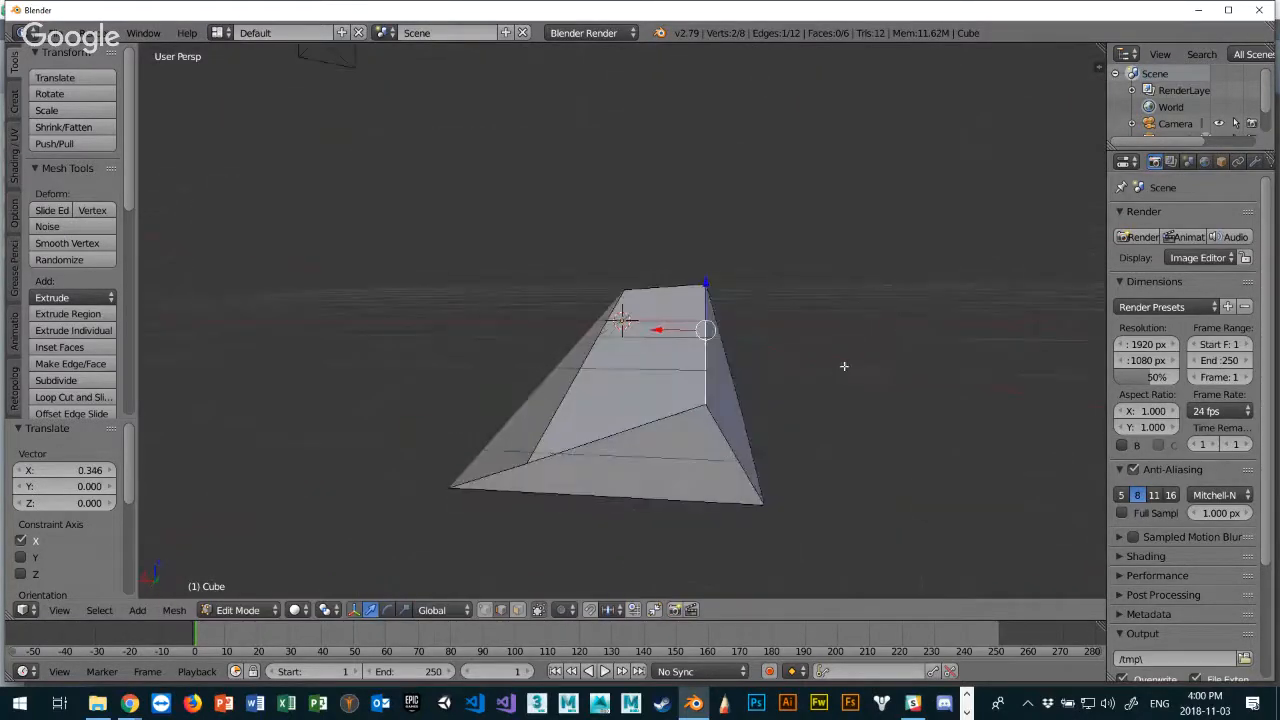
key("ctrl+Tab")
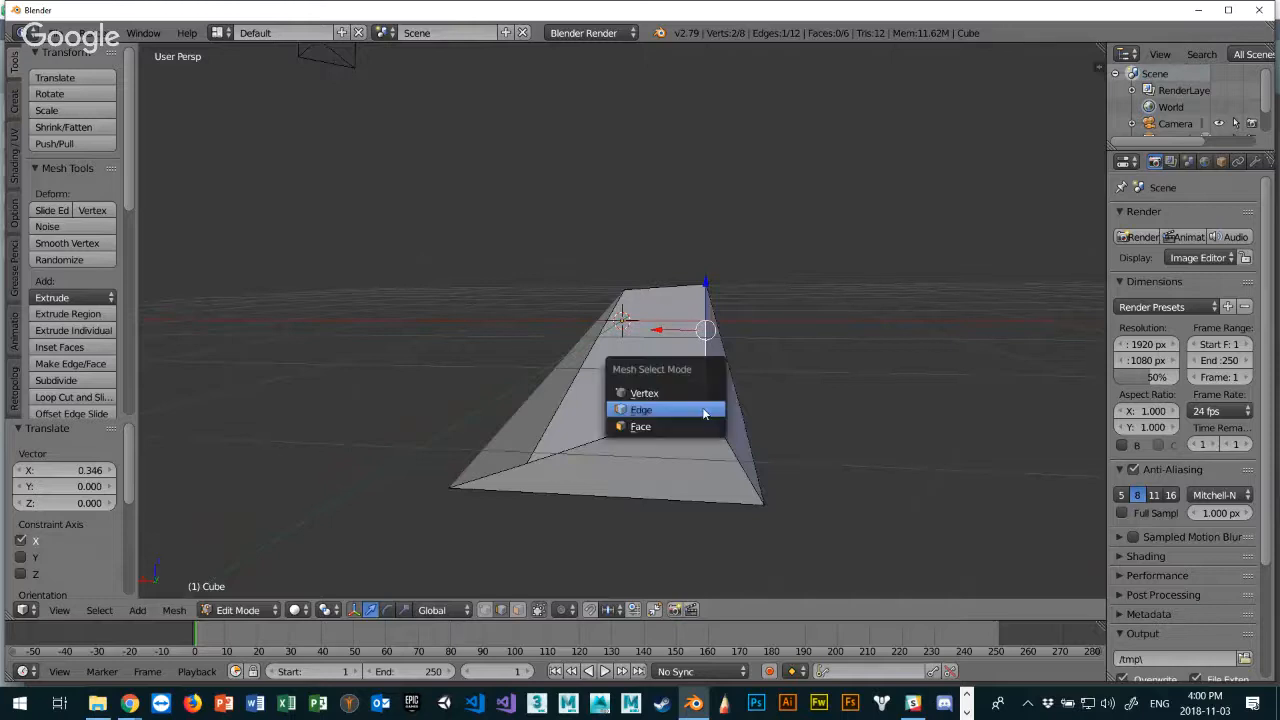
left_click(703, 391)
right_click(705, 404)
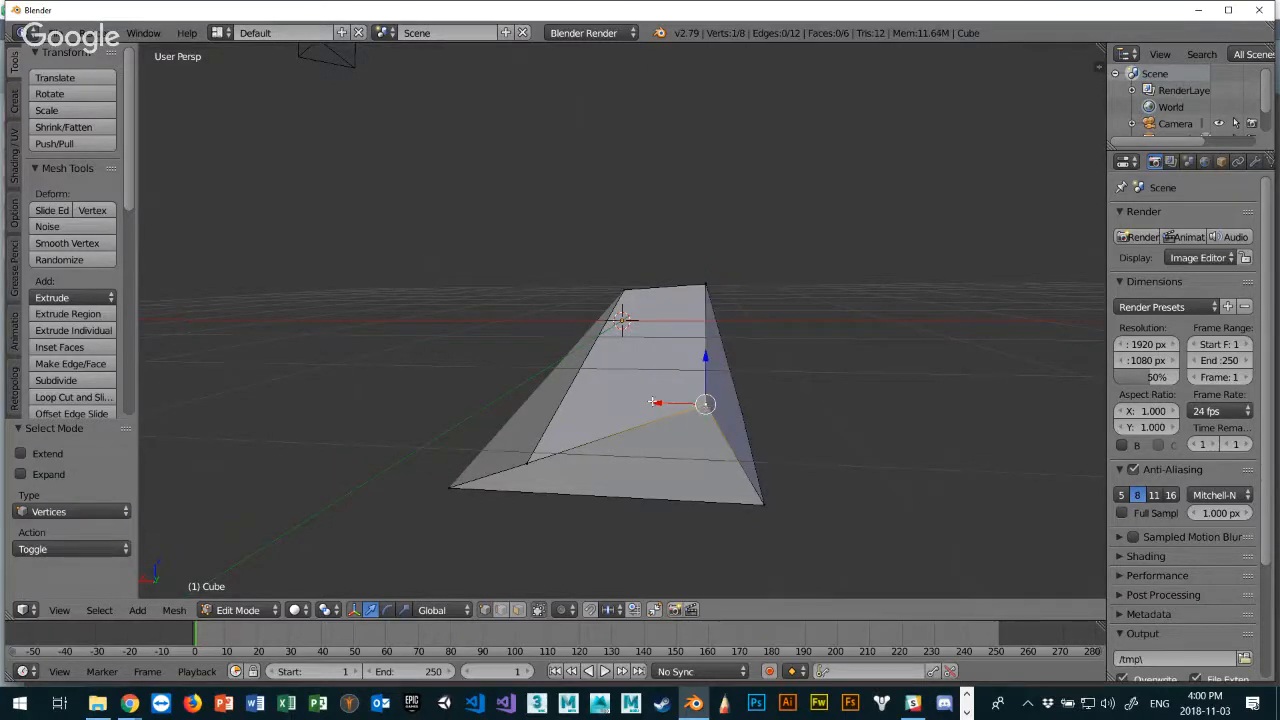
left_click_drag(656, 403, 613, 399)
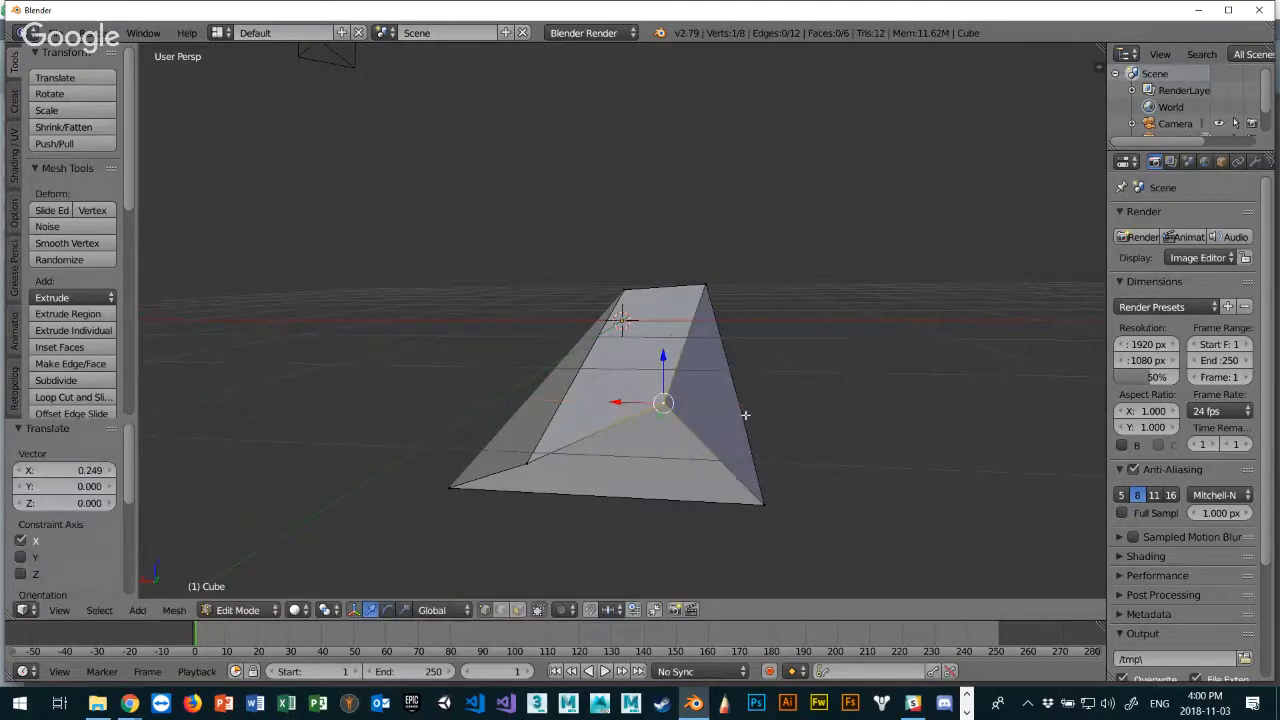
Switch to face selection, select the narrow top face, and raise it along Z.
mouse_move(746, 417)
middle_mouse_down()
mouse_move(854, 443)
mouse_move(768, 468)
mouse_move(763, 523)
mouse_move(768, 414)
middle_mouse_up()
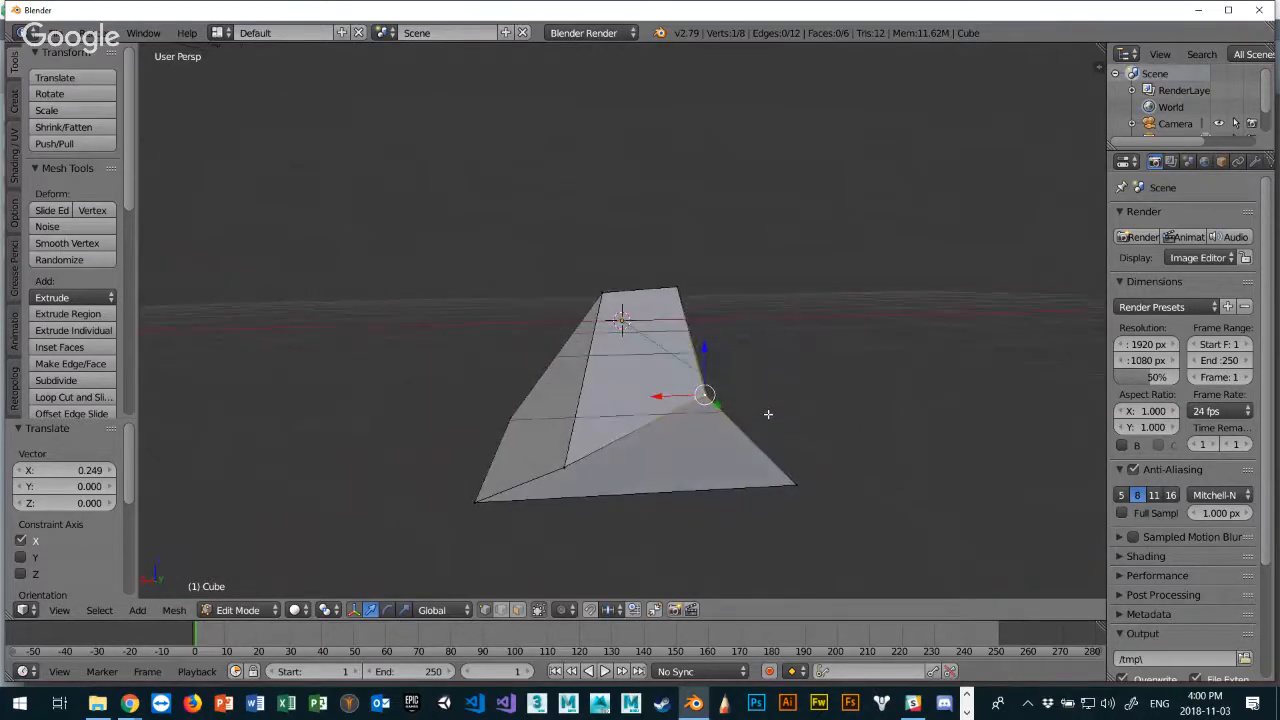
key("ctrl+Tab")
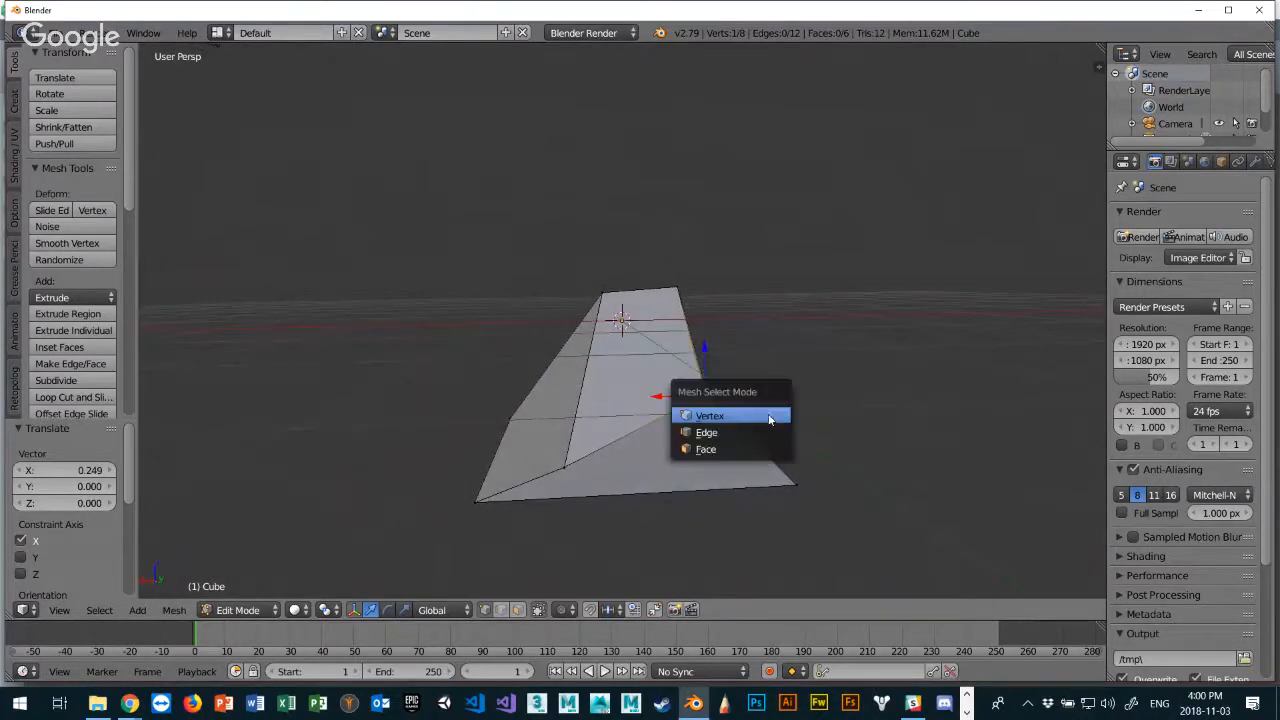
left_click(710, 450)
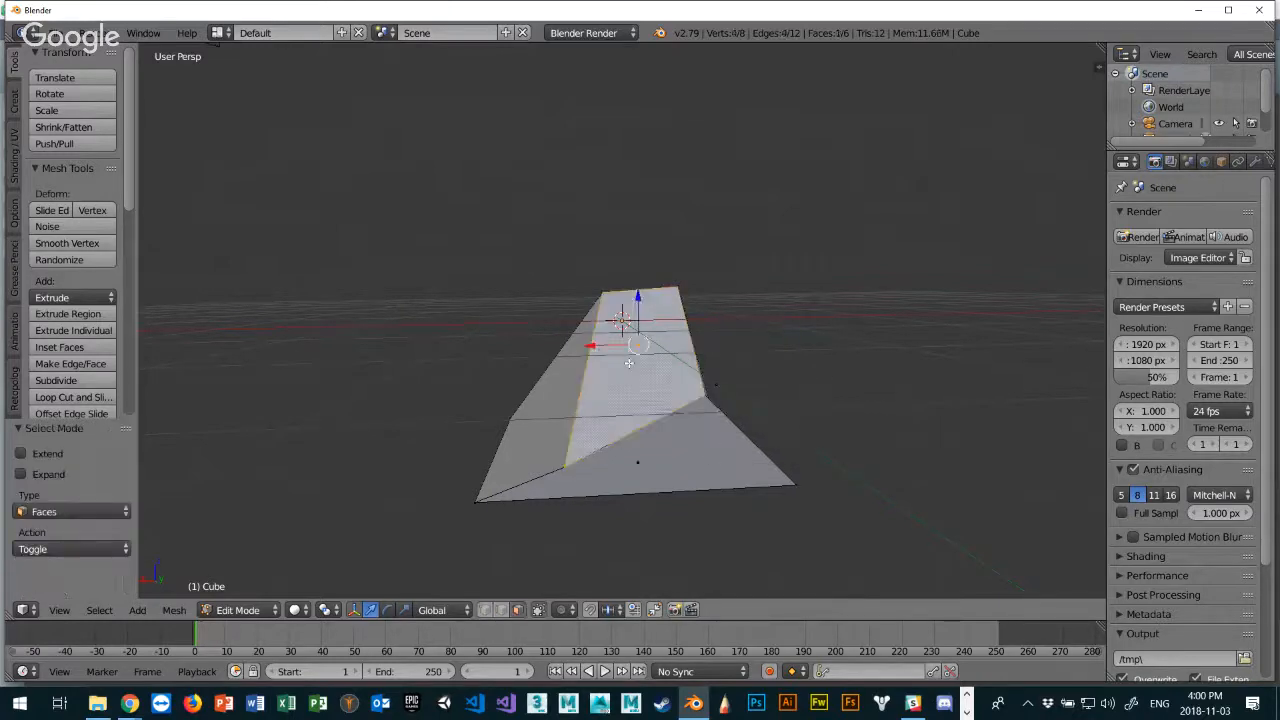
key("g")
key("z")
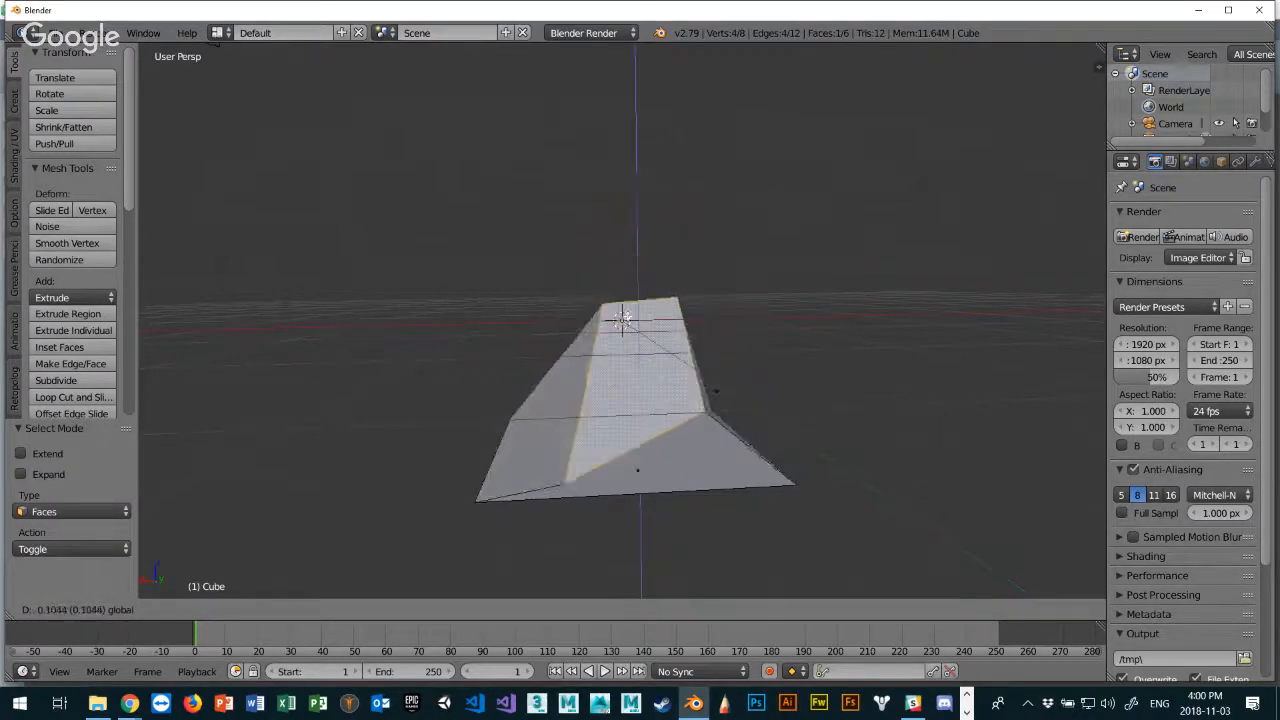
left_click(640, 205)
Move the sloping end face about -1.080 along Y, and return the cube to Object Mode.
middle_click_drag(640, 205, 527, 432)
left_click_drag(471, 431, 601, 396)
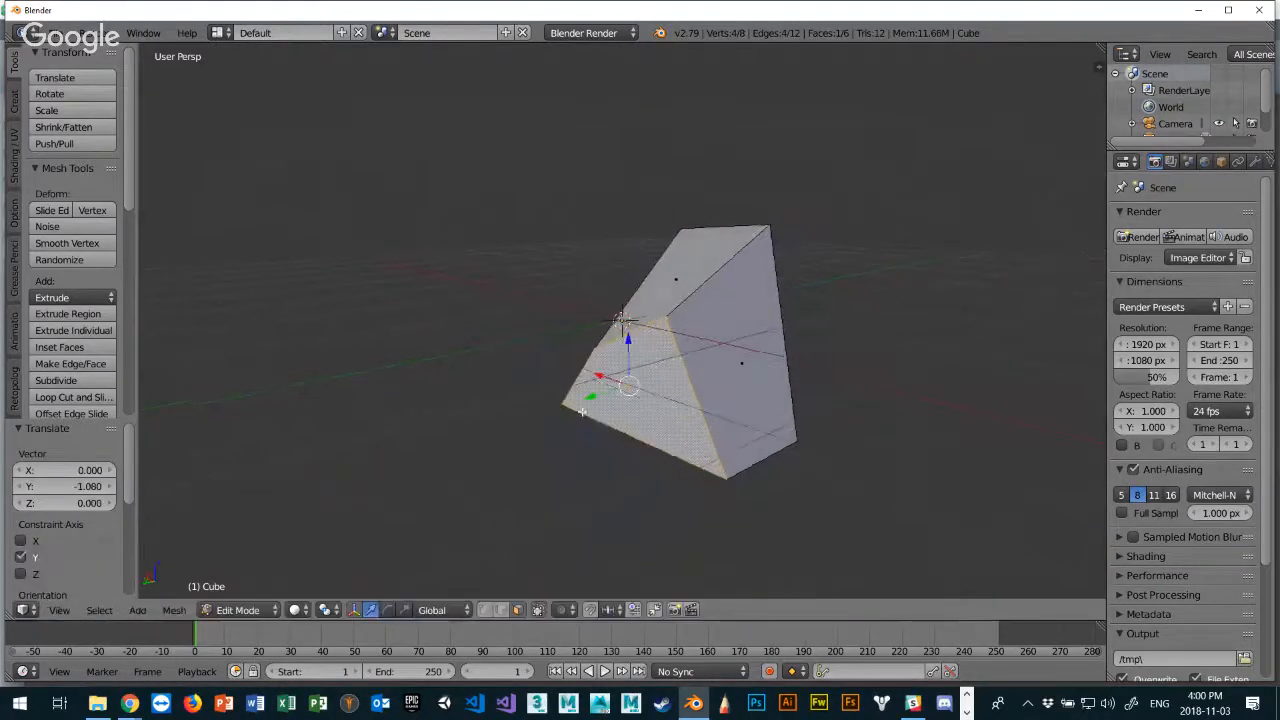
mouse_move(604, 403)
middle_mouse_down()
mouse_move(738, 399)
mouse_move(797, 431)
mouse_move(737, 457)
mouse_move(757, 423)
mouse_move(665, 370)
mouse_move(584, 413)
mouse_move(601, 421)
middle_mouse_up()
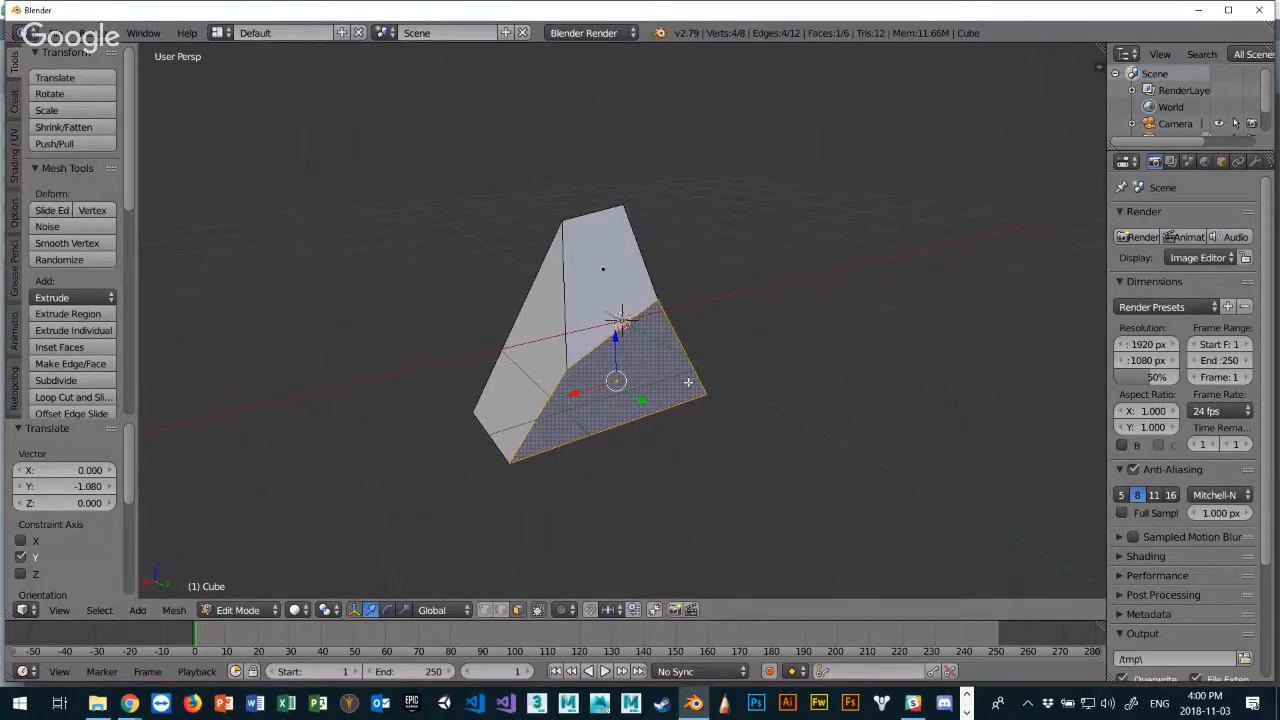
key("Tab")
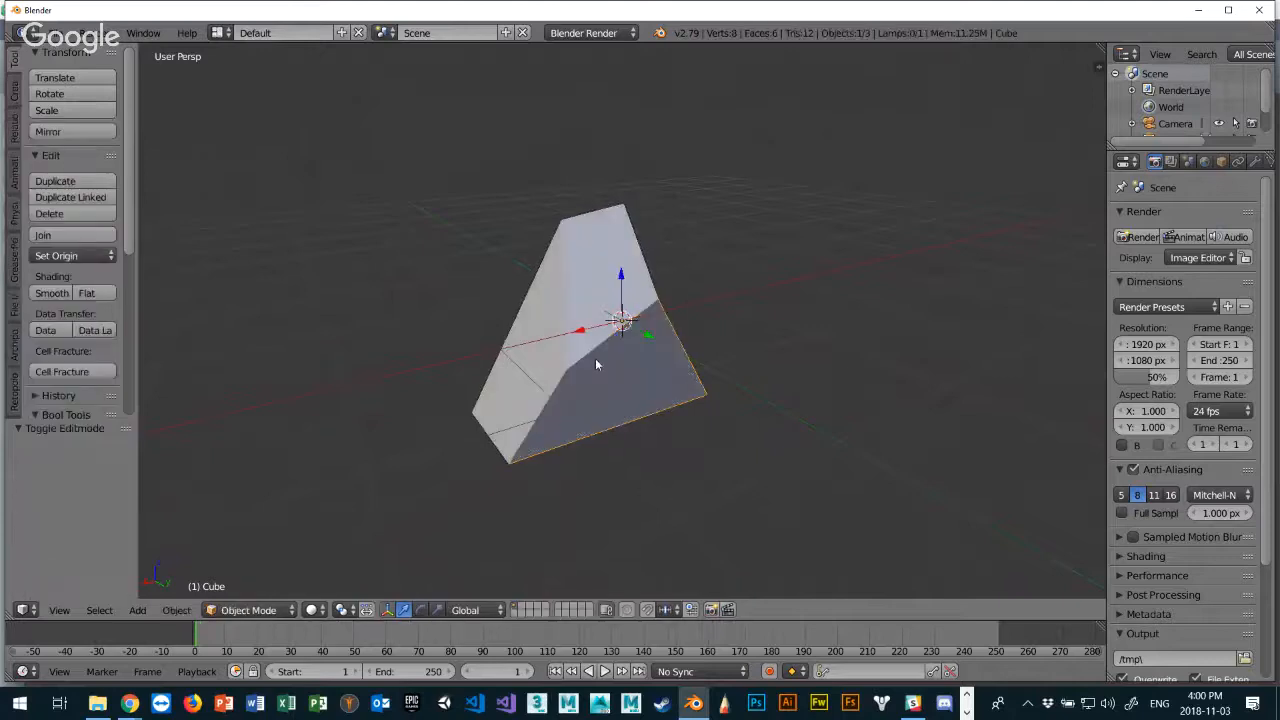
Start a new scene with the default cube, discarding the reshaped one.
middle_click_drag(595, 358, 486, 379)
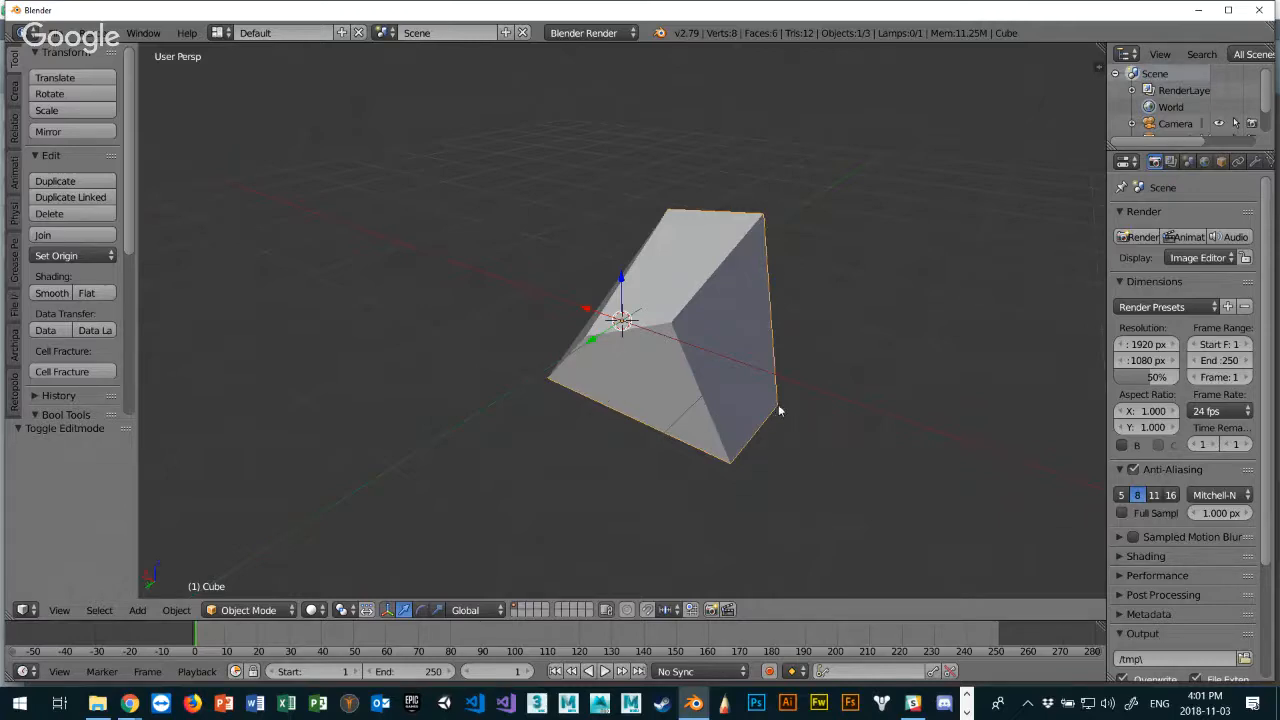
key("ctrl+n")
left_click(702, 317)
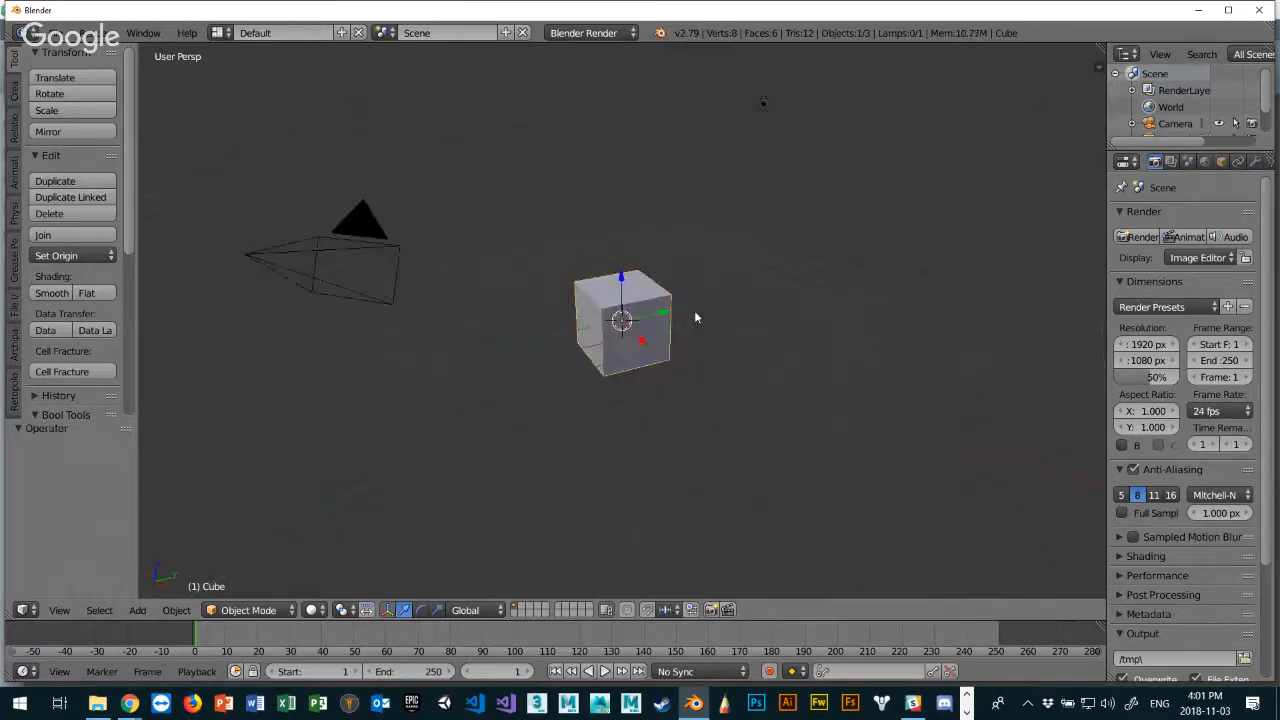
scroll(596, 350, "up", 5)
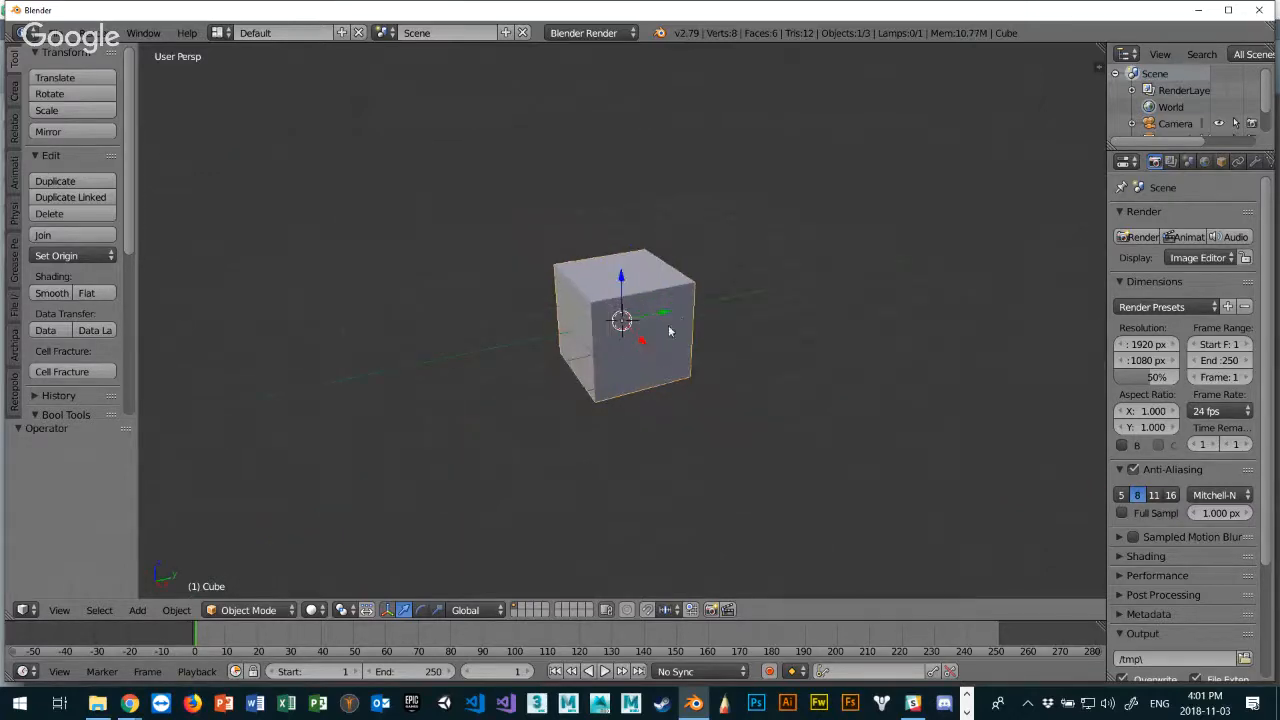
scroll(669, 328, "up", 1)
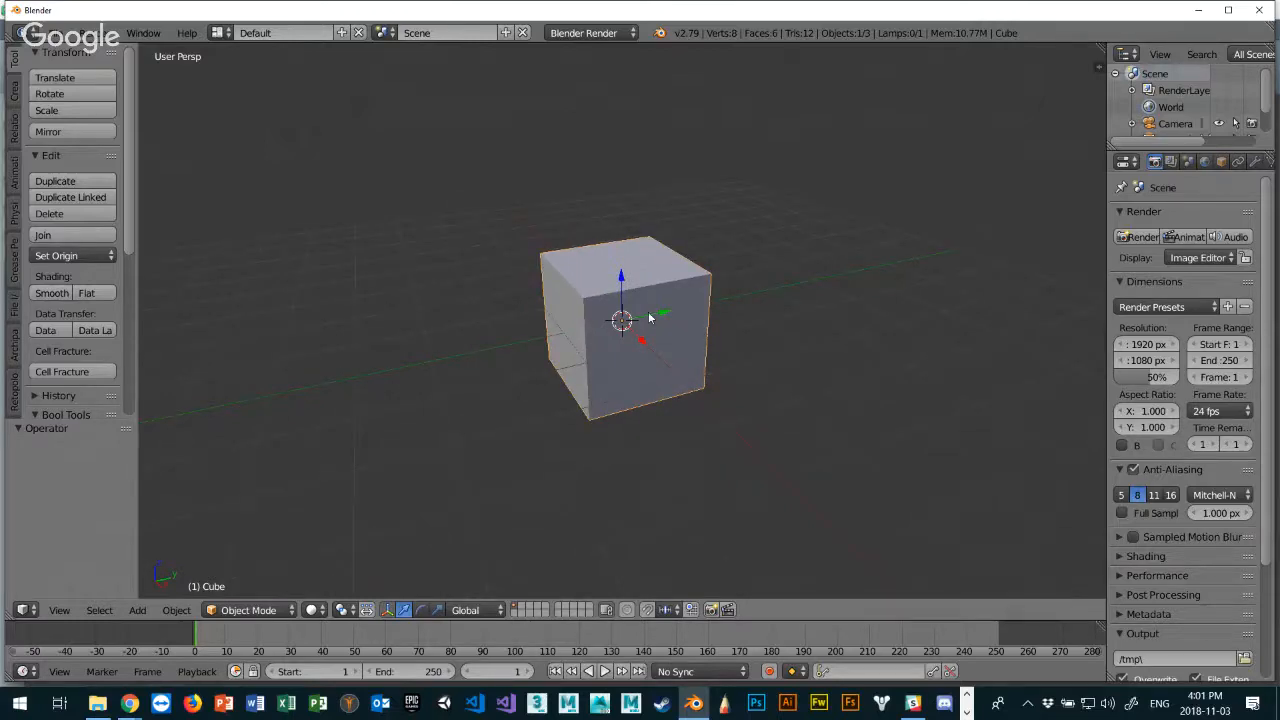
Enter Edit Mode on the cube, deselect all its geometry, and switch to edge selection.
key("Tab")
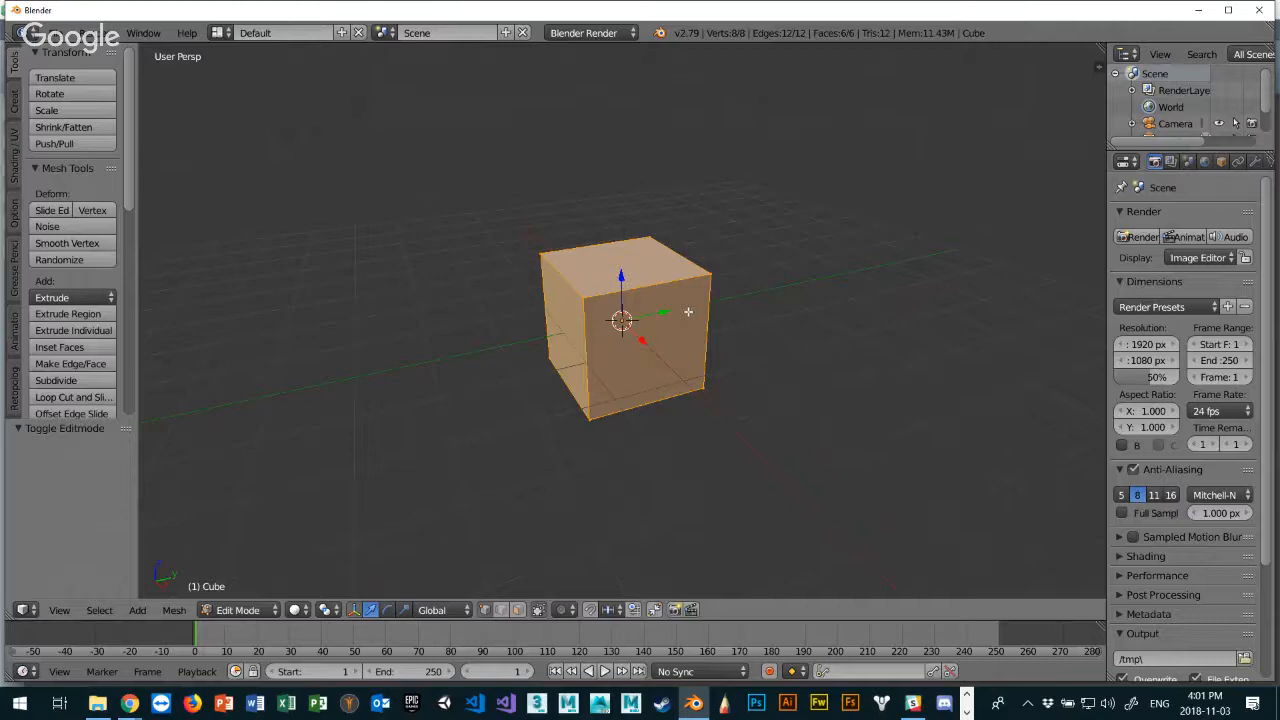
key("a")
mouse_move(657, 303)
middle_mouse_down()
mouse_move(597, 303)
mouse_move(622, 312)
mouse_move(665, 296)
middle_mouse_up()
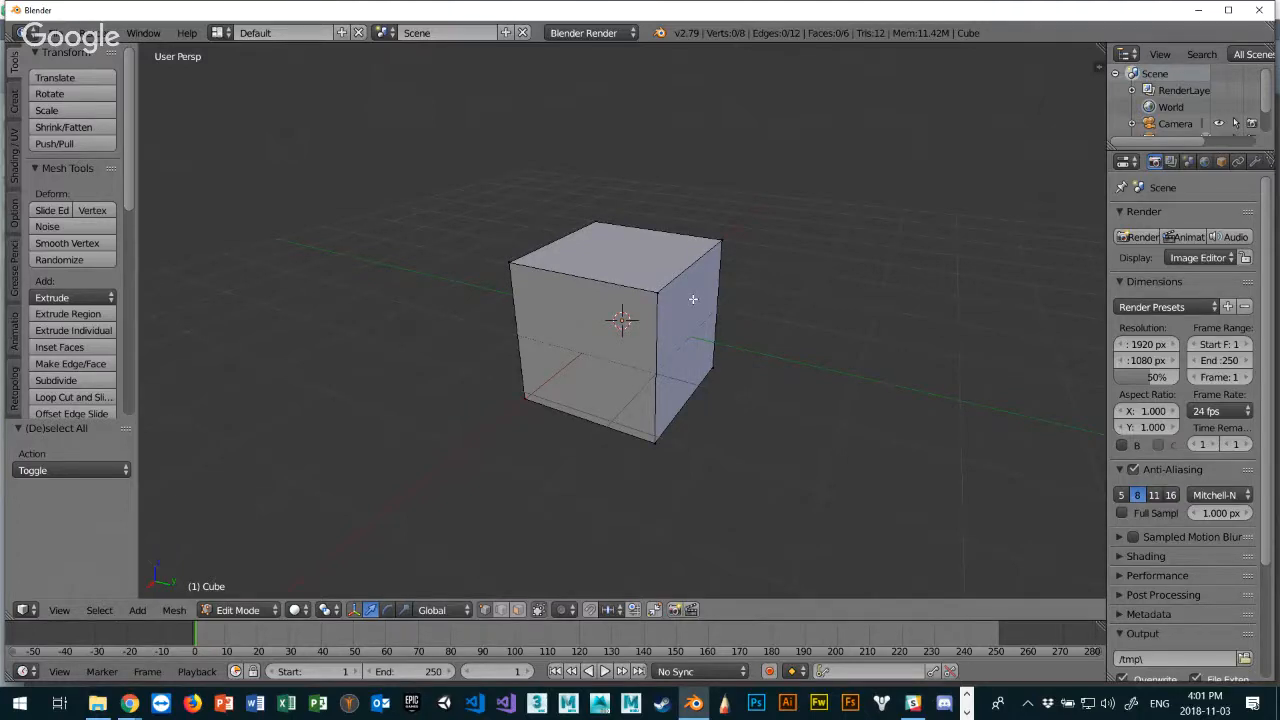
key("ctrl+Tab")
left_click(683, 281)
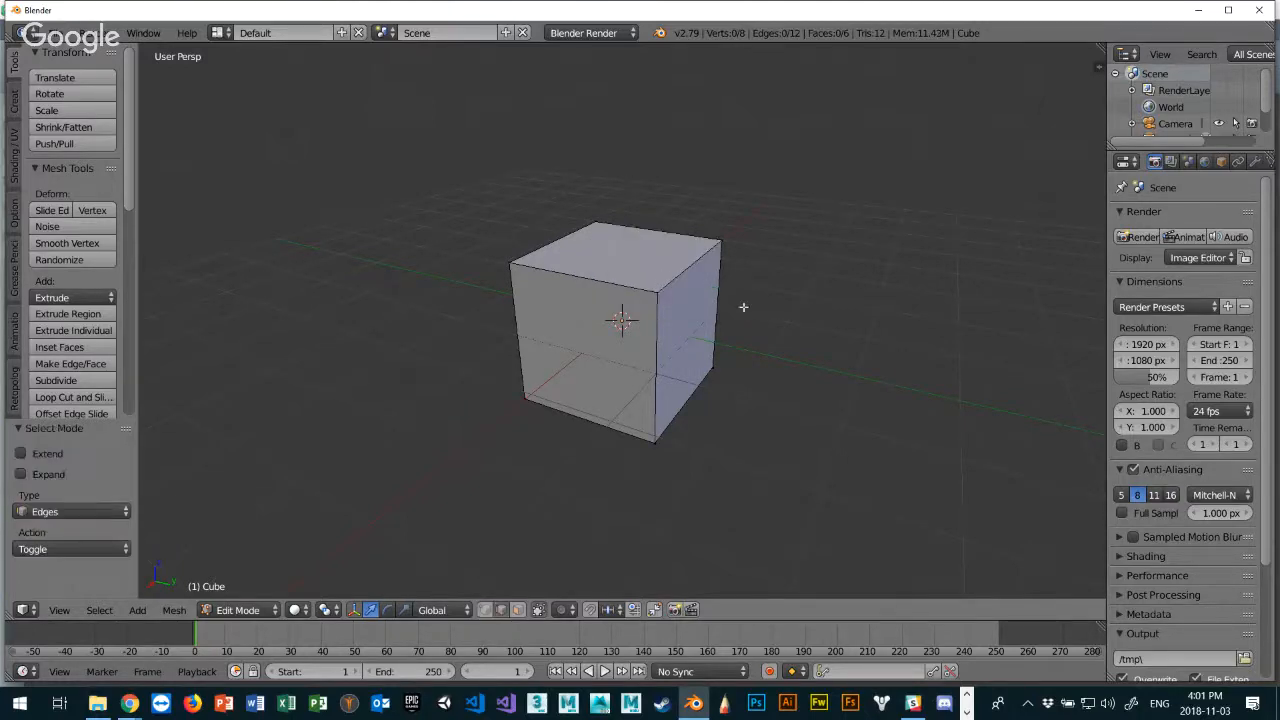
Select the cube's top edge on the positive Y side and lower it about 1.522 along Z.
right_click(685, 270)
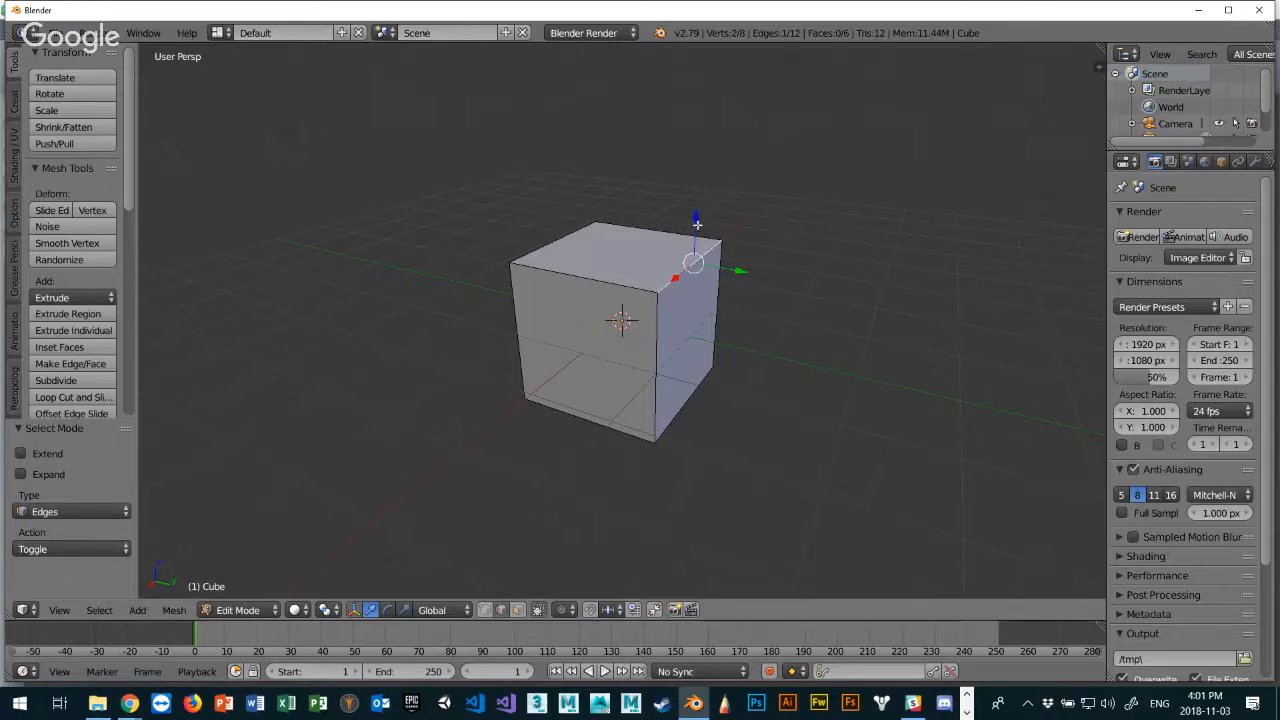
left_click_drag(697, 231, 696, 330)
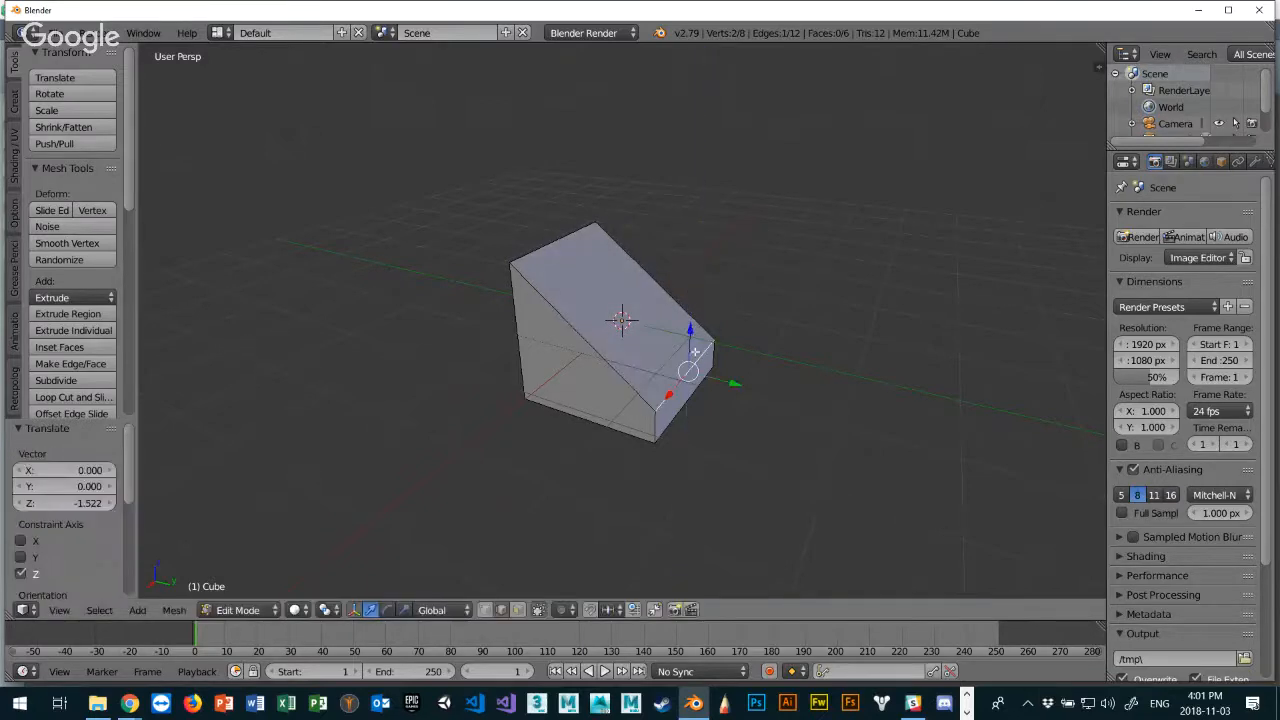
middle_click_drag(696, 330, 634, 298)
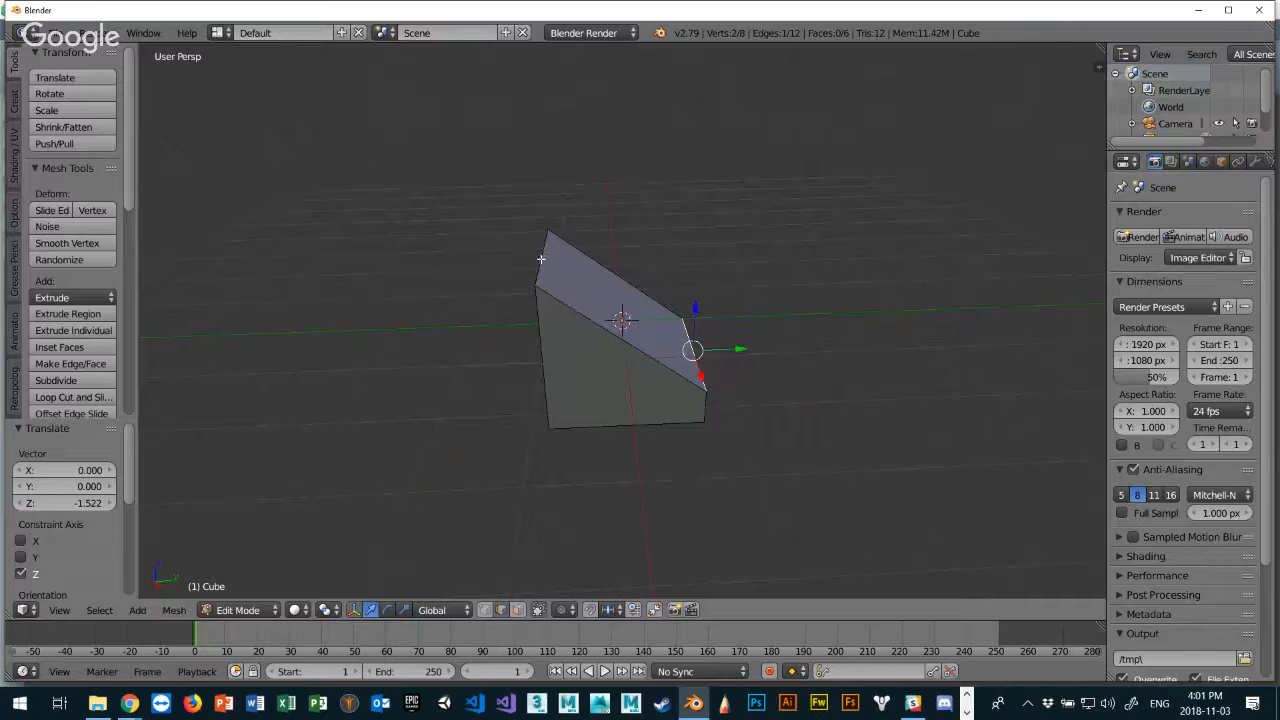
Select the opposite top edge and lower it about 0.989 along Z.
right_click(543, 259)
key("g")
key("z")
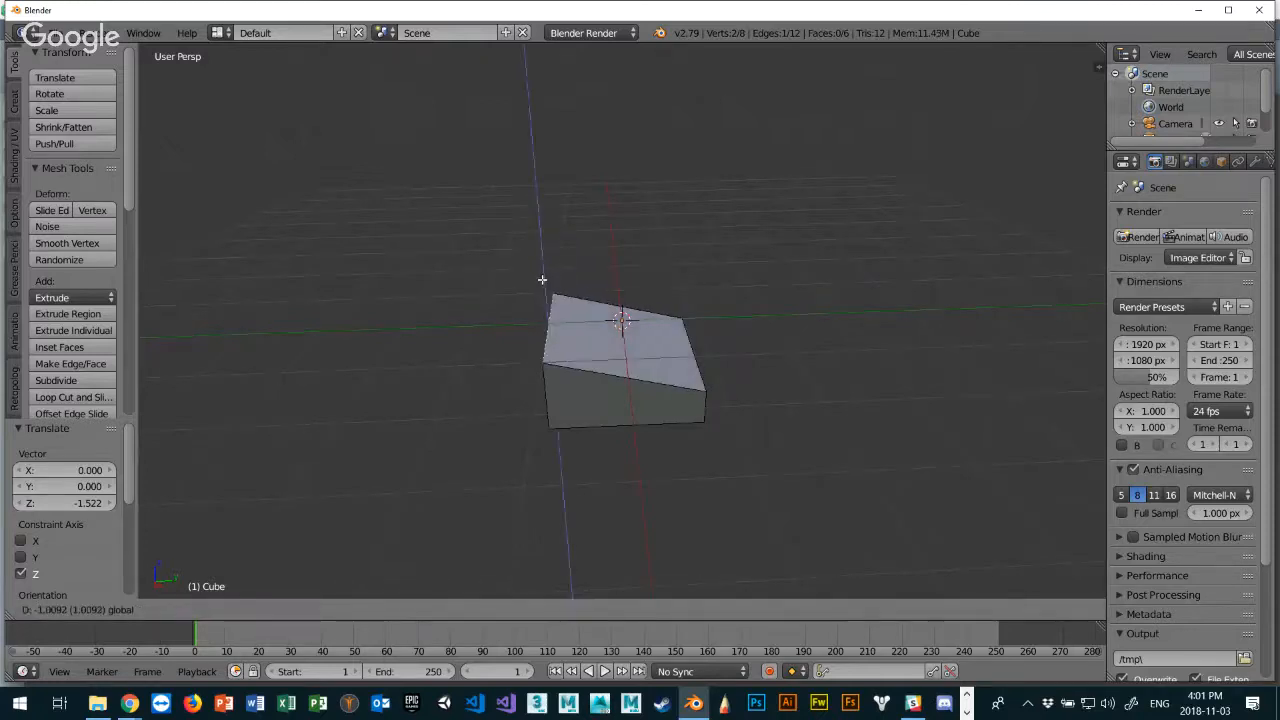
left_click(534, 277)
Reselect the top edge at the low end of the wedge and lower it about 0.322 further along Z.
middle_click_drag(534, 277, 568, 297)
right_click(676, 372)
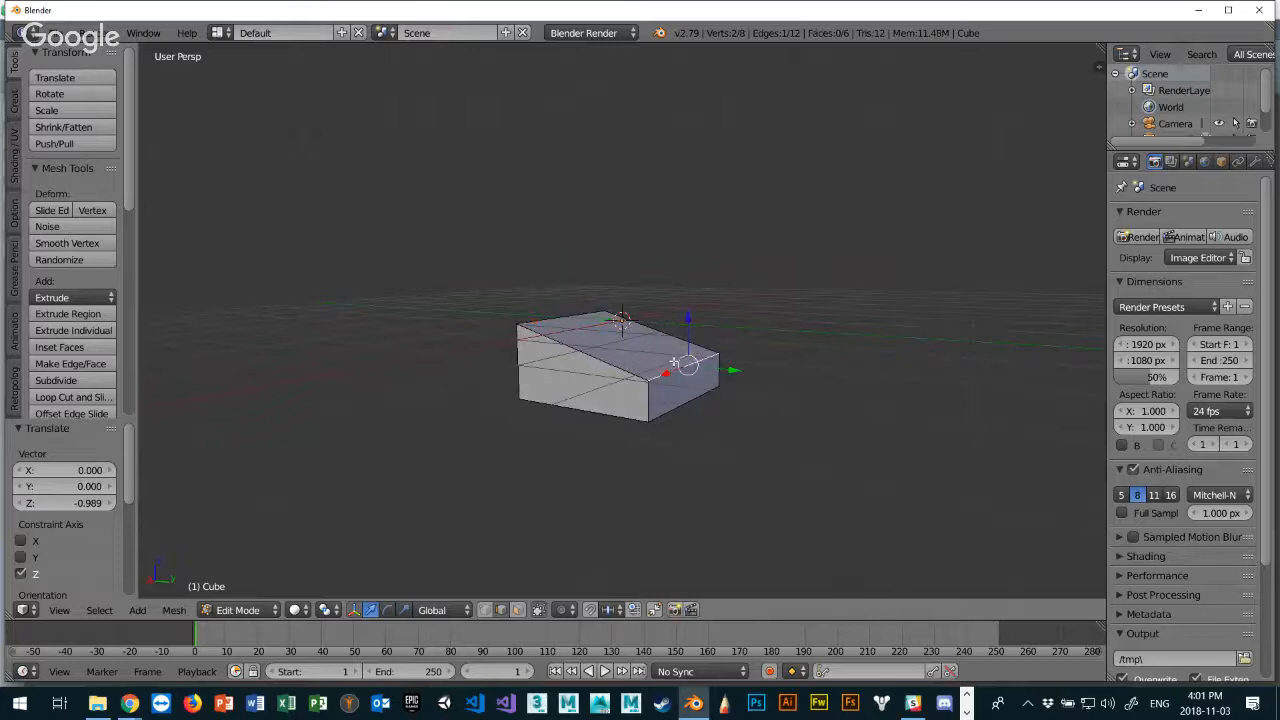
key("g")
key("z")
left_click(683, 344)
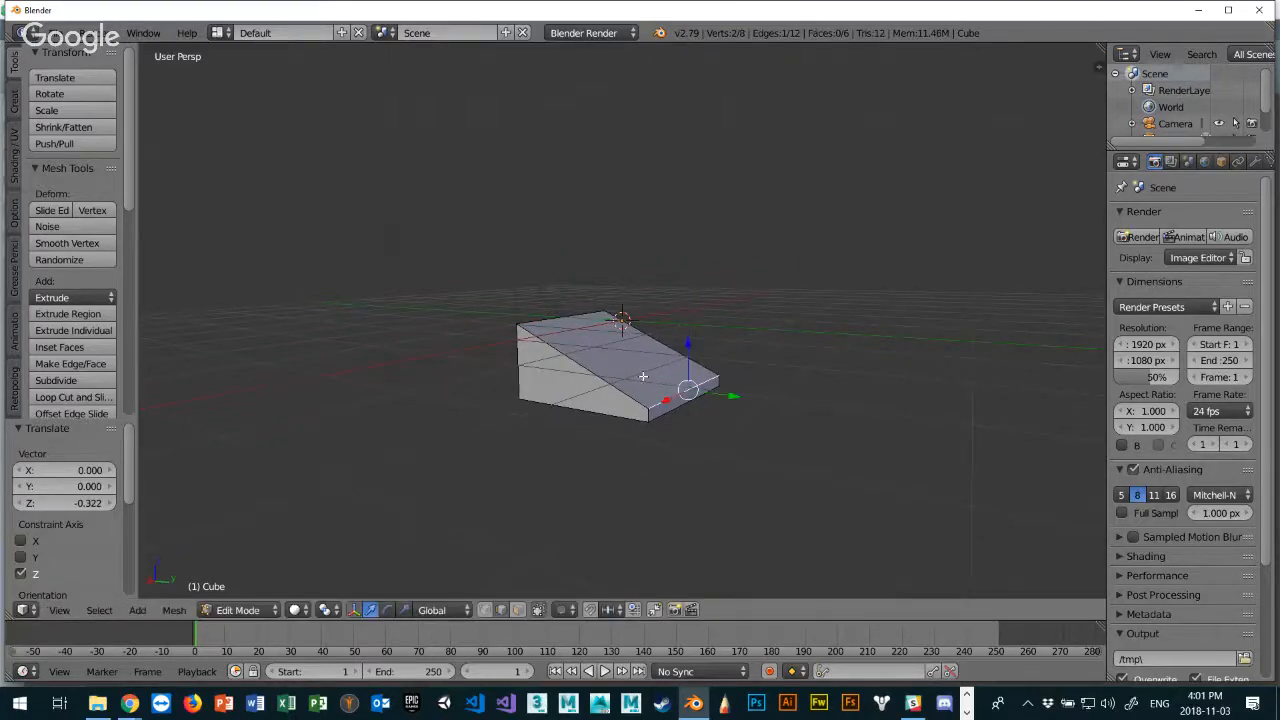
Select the two short vertical edges at the wedge's low end and scale them together to about 0.268 to form a point.
middle_click_drag(683, 344, 688, 423)
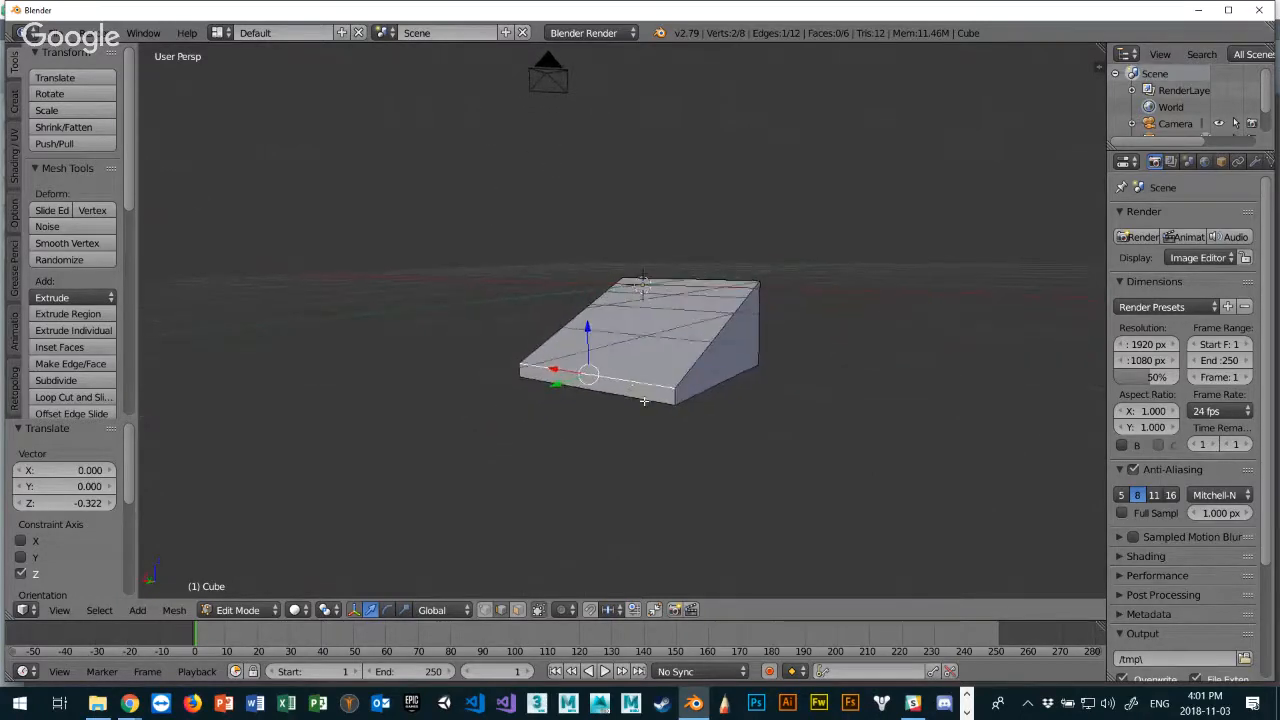
right_click(673, 397)
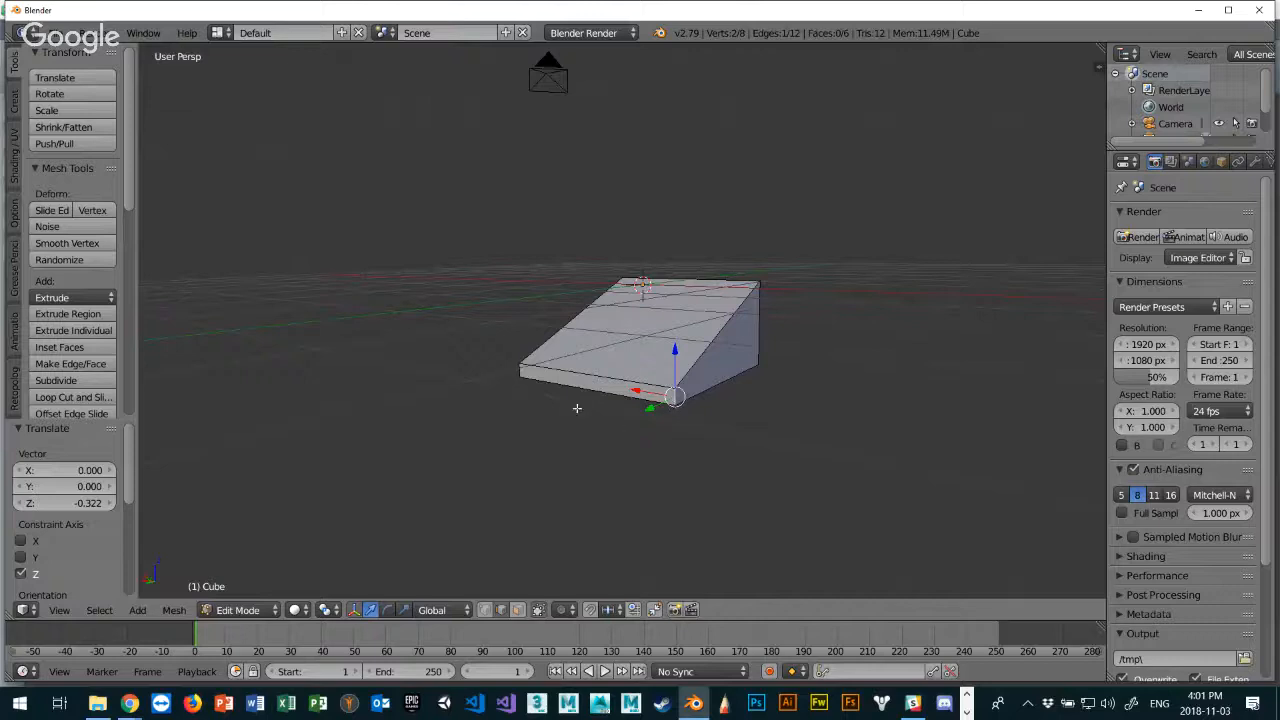
middle_click_drag(577, 408, 677, 409)
middle_click_drag(570, 393, 667, 382)
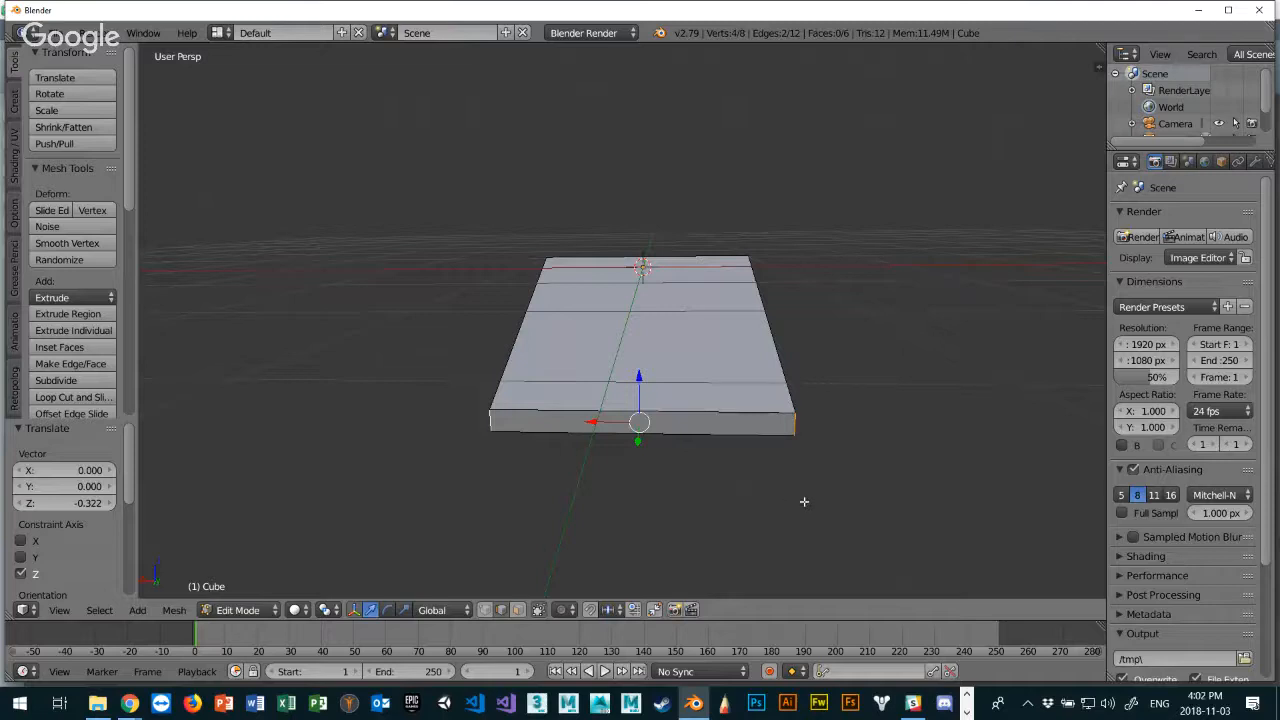
key("s")
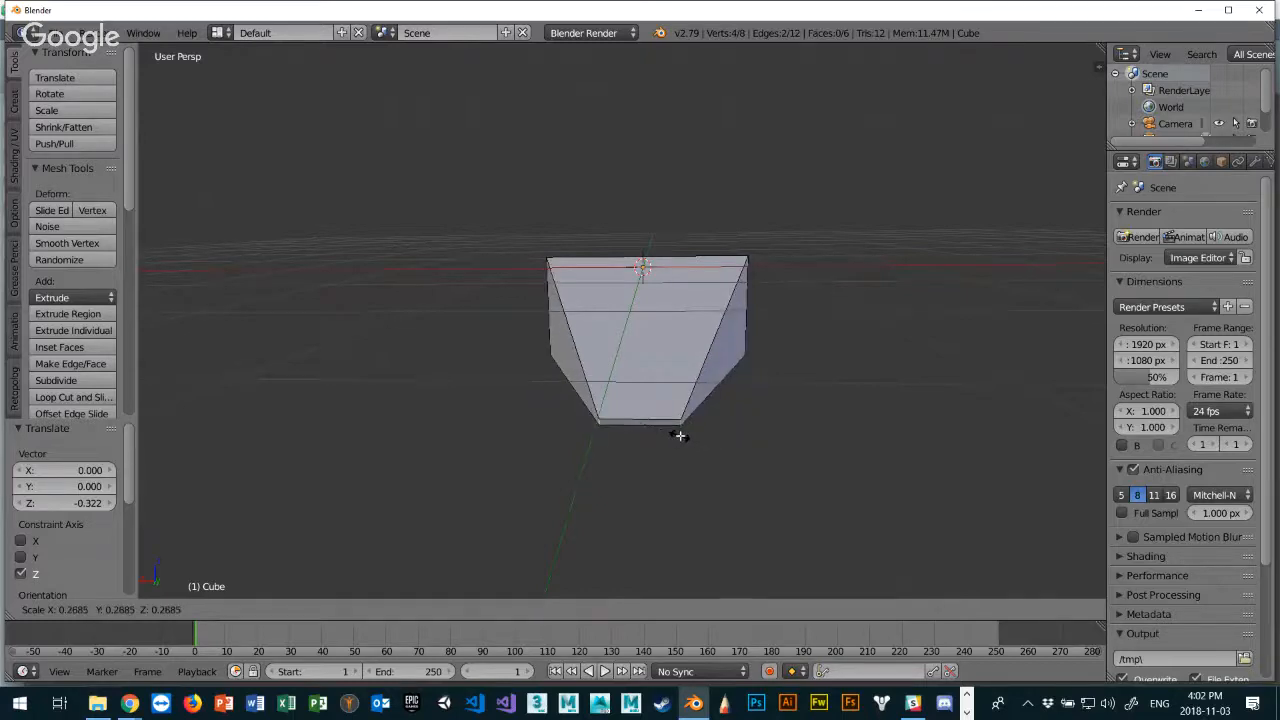
left_click(680, 436)
mouse_move(680, 436)
middle_mouse_down()
mouse_move(622, 420)
mouse_move(793, 388)
mouse_move(443, 426)
mouse_move(720, 400)
mouse_move(814, 420)
mouse_move(754, 390)
middle_mouse_up()
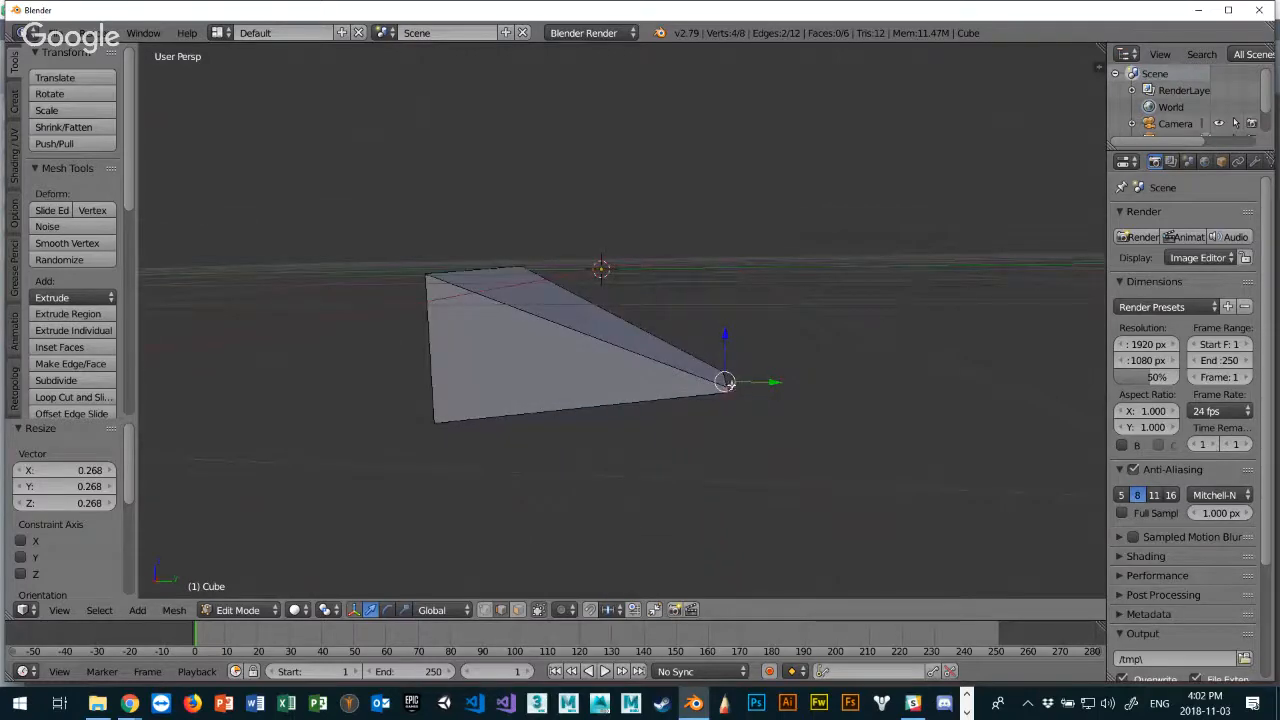
Return to Object Mode and add a second cube mesh.
key("Tab")
middle_click_drag(616, 379, 796, 409)
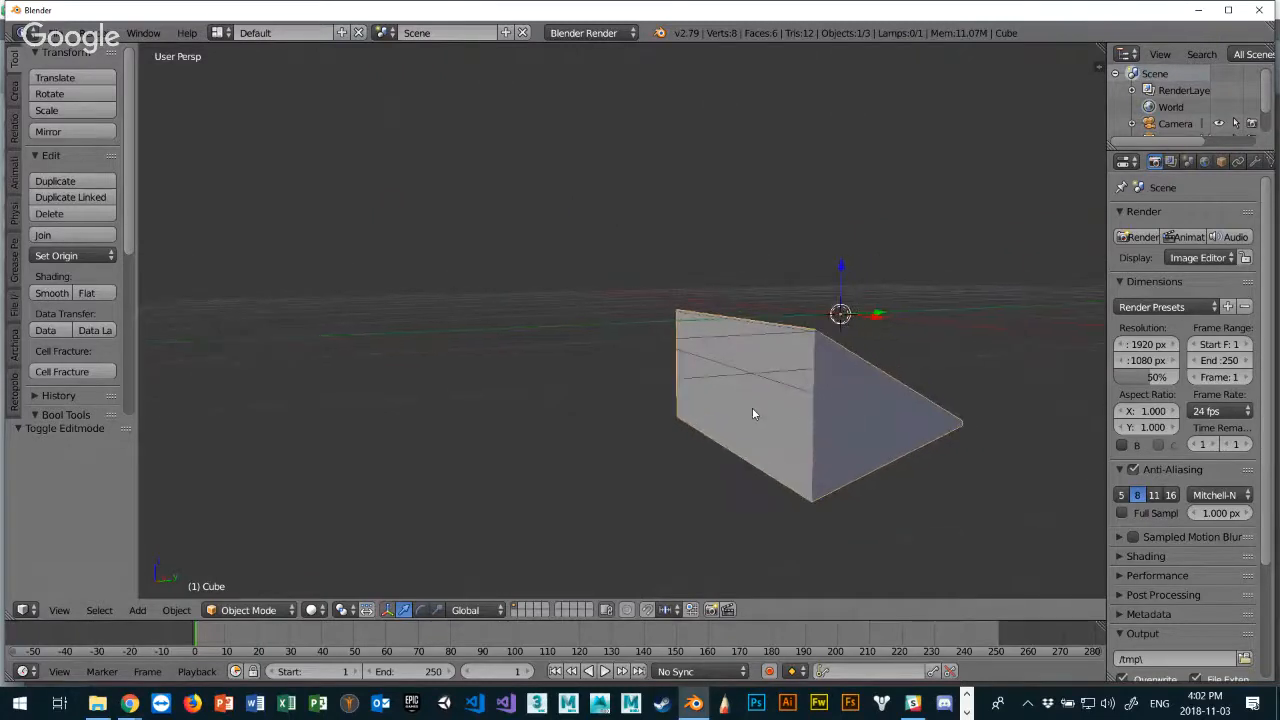
key("shift+a")
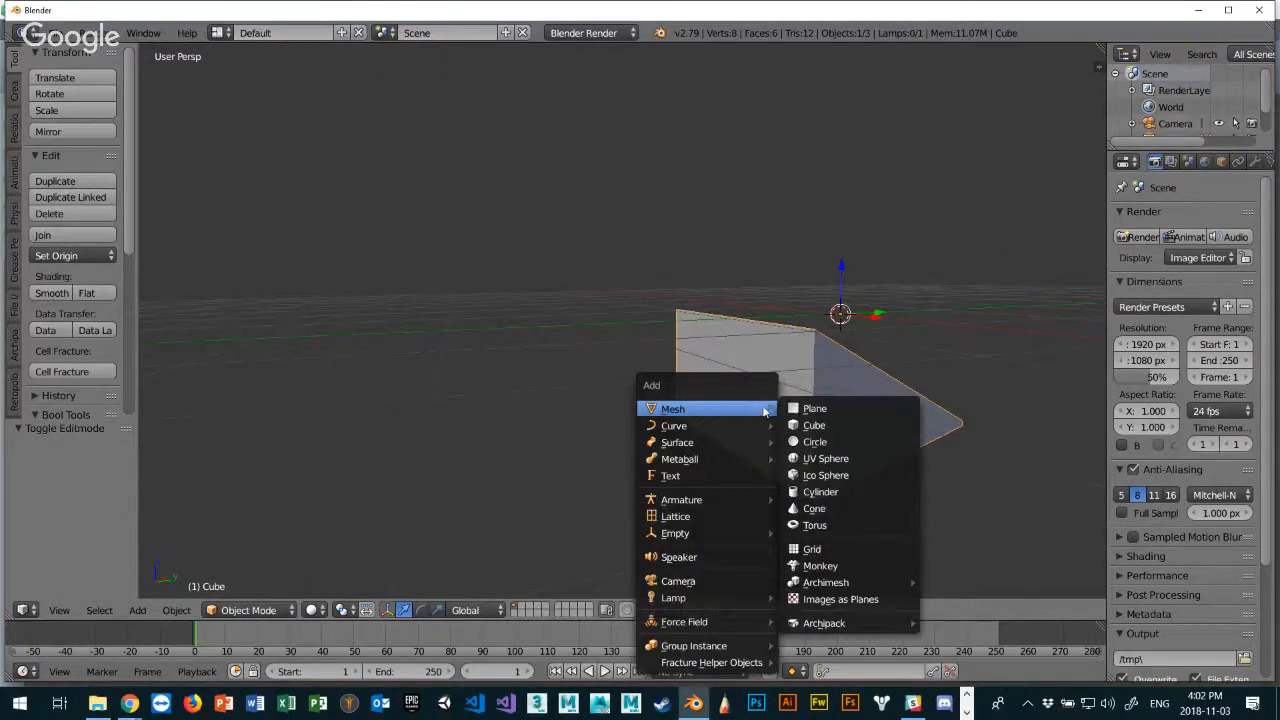
left_click(814, 425)
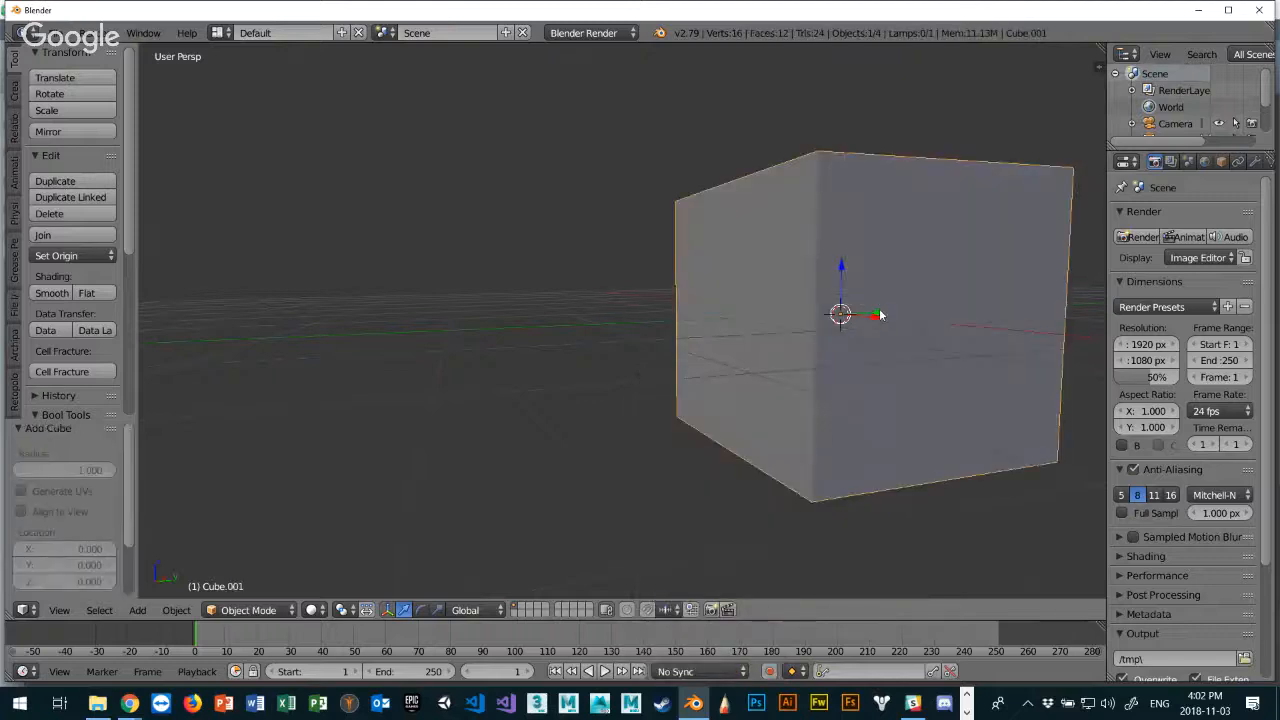
Move the new cube about -2.038 along Y, then 0.054 back, to butt it against the wedge's tall end.
key("g")
key("y")
left_click(633, 312)
middle_click_drag(682, 368, 647, 356)
key("g")
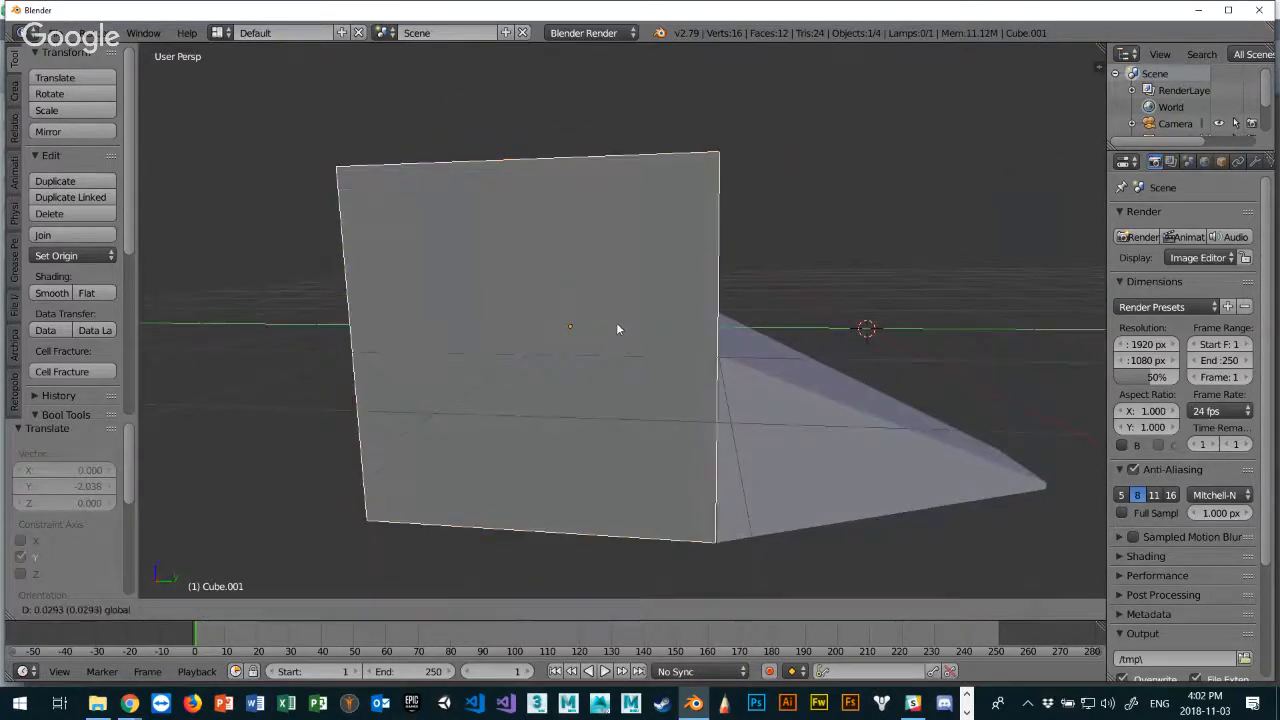
left_click(620, 323)
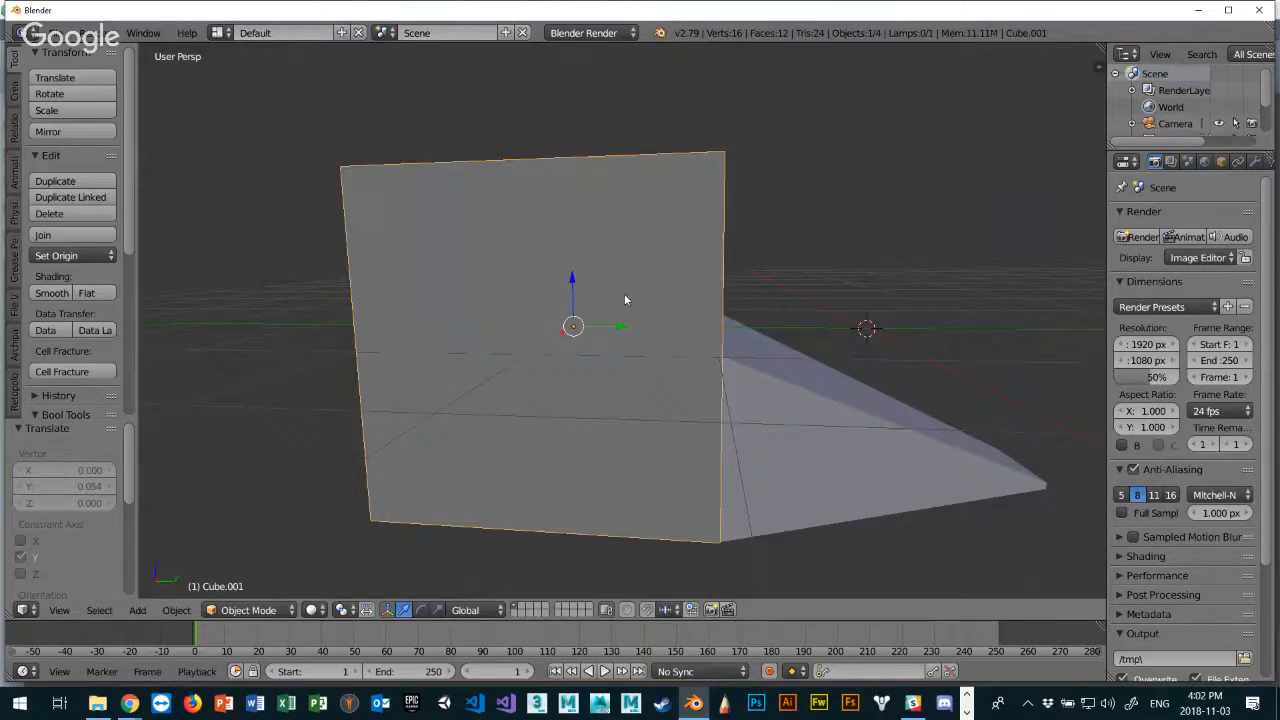
Enter Edit Mode on the new cube, select its two opposite top edges parallel to Y, and lower them about 0.992 along Z.
key("Tab")
middle_click_drag(563, 251, 571, 315)
right_click(534, 316)
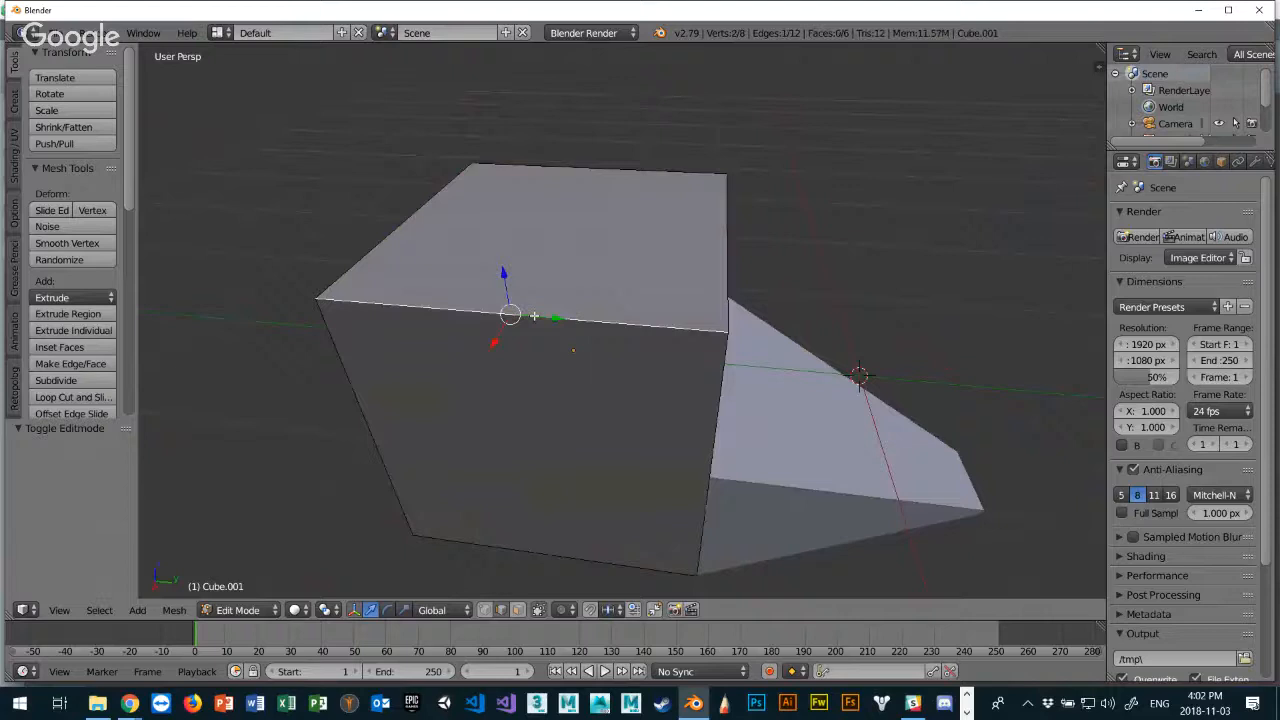
right_click(638, 172, "shift")
left_click_drag(559, 177, 543, 303)
middle_click_drag(543, 303, 718, 262)
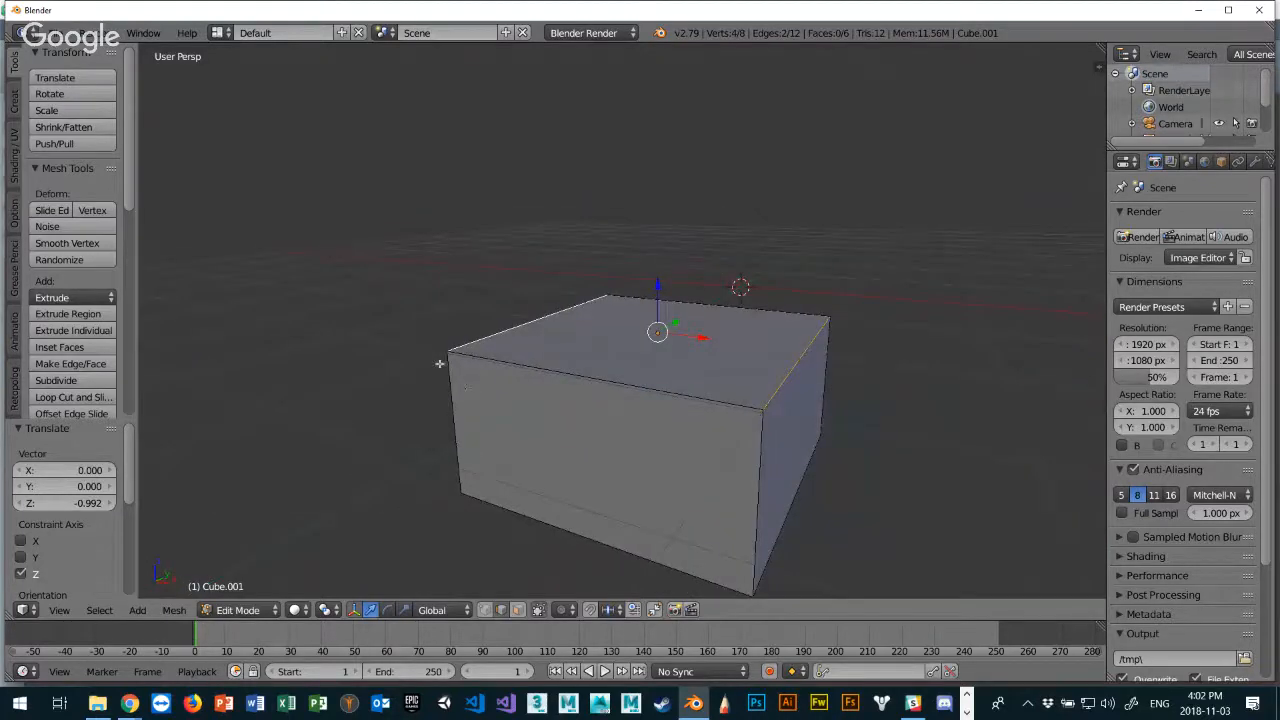
Lower the block's top edge farthest from the wedge slightly along Z and return to Object Mode.
right_click(546, 371)
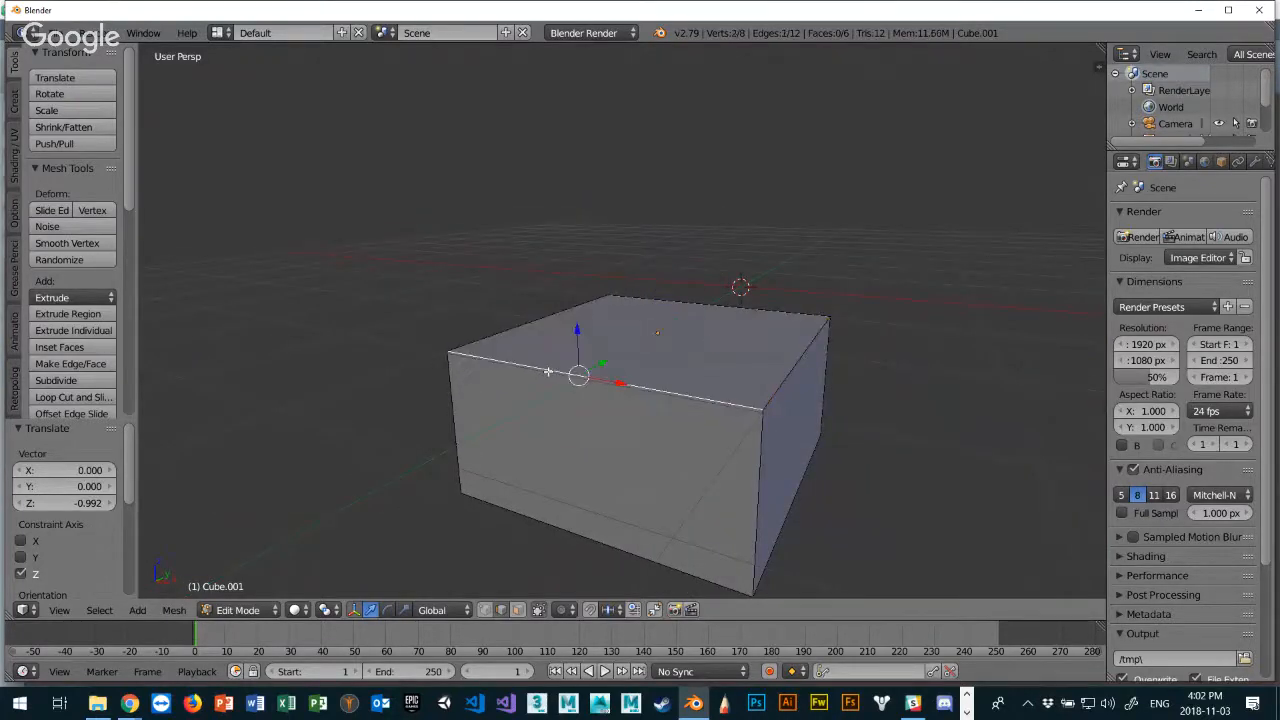
left_click_drag(575, 332, 575, 373)
middle_click_drag(910, 401, 668, 330)
scroll(760, 400, "down", 5)
key("Tab")
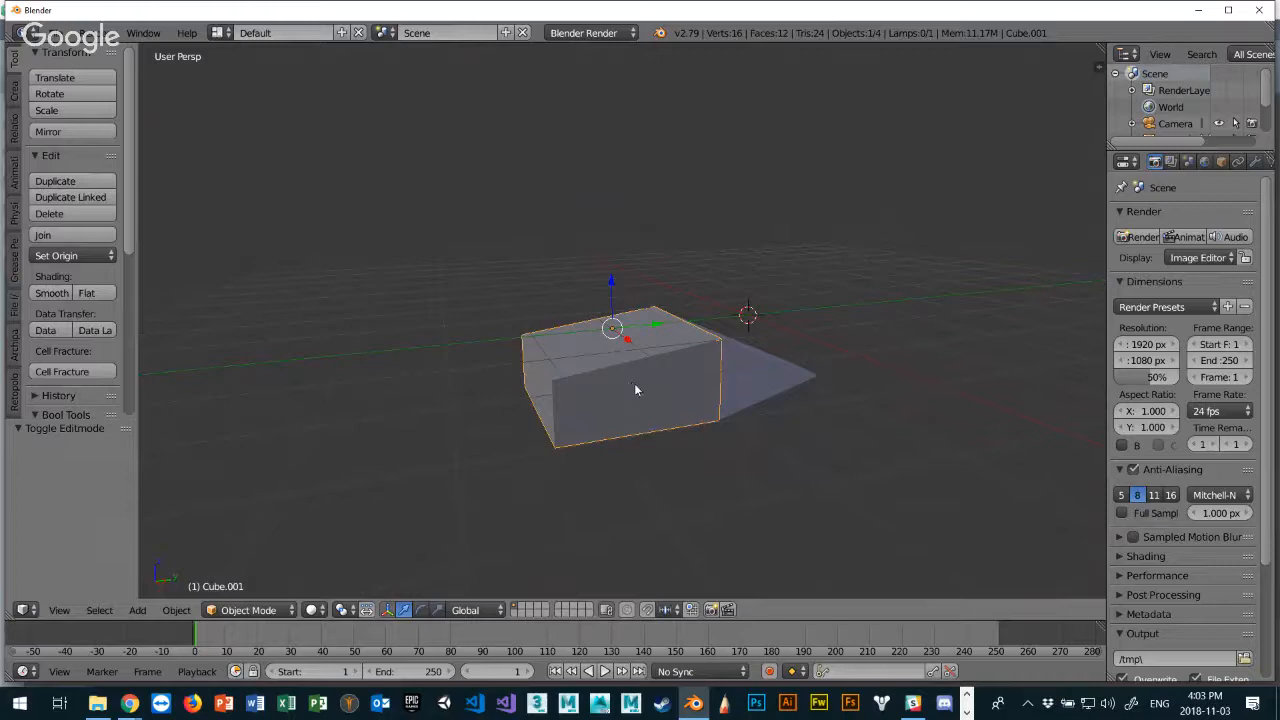
Duplicate the sloped block and place the copy about -1.968 along Y, behind the original.
key("shift+d")
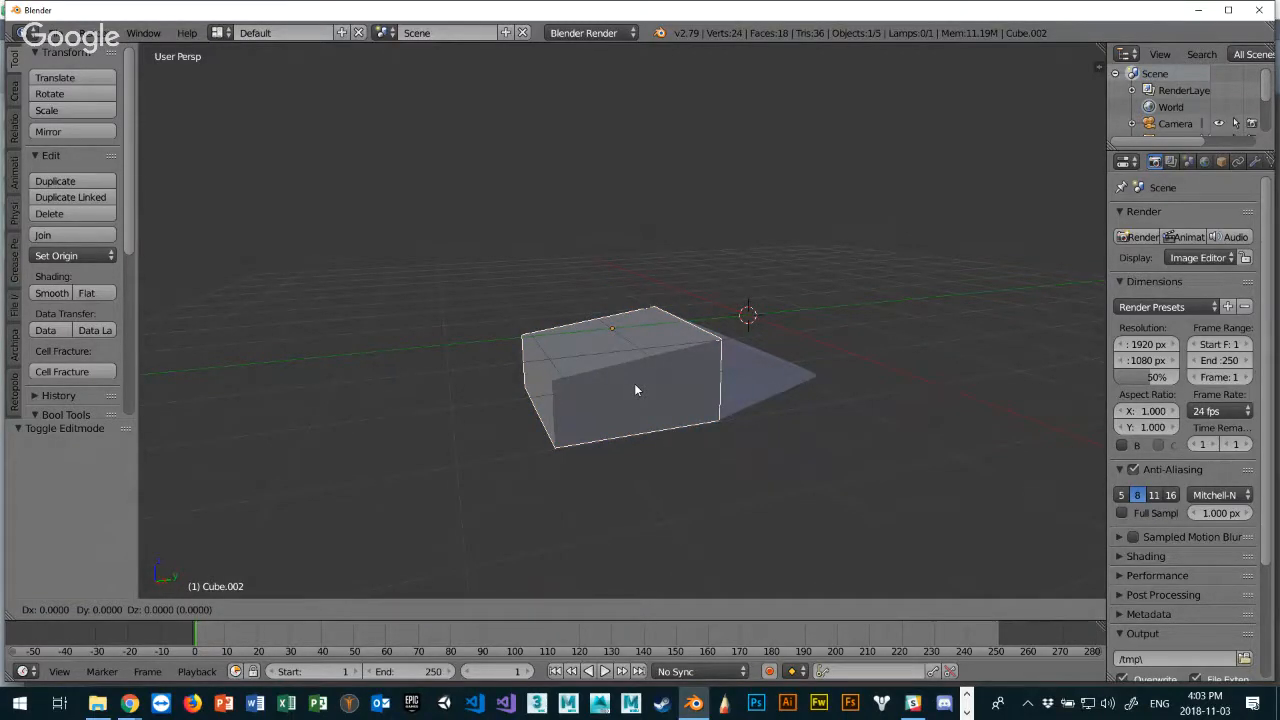
key("y")
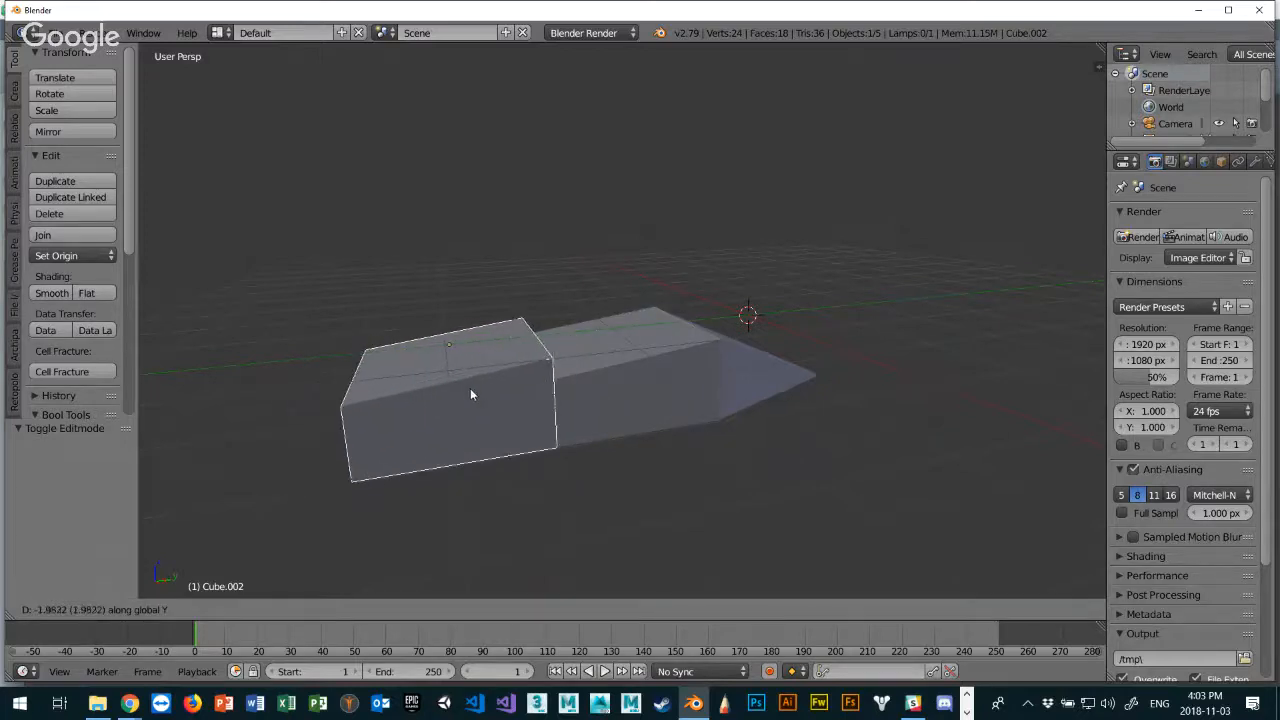
left_click(470, 388)
Rotate the duplicated block 180 degrees around the Z axis.
middle_click_drag(492, 384, 452, 379)
key("r")
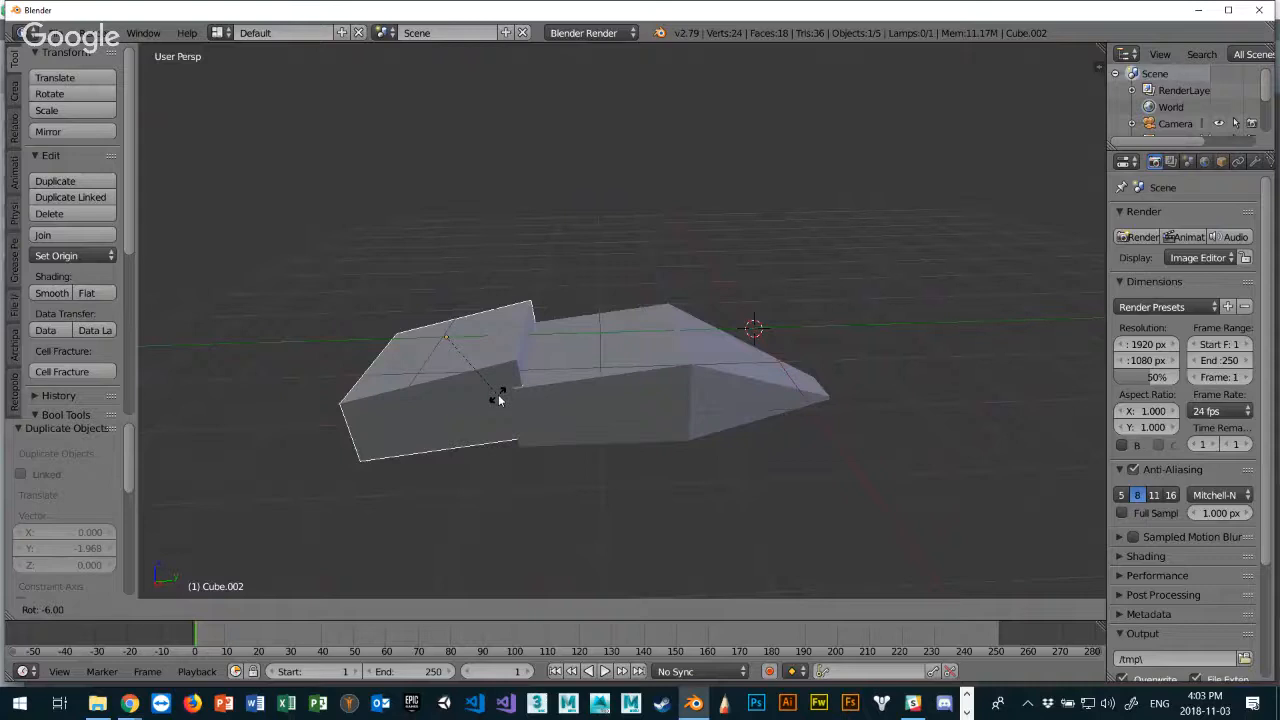
type("z")
type("180")
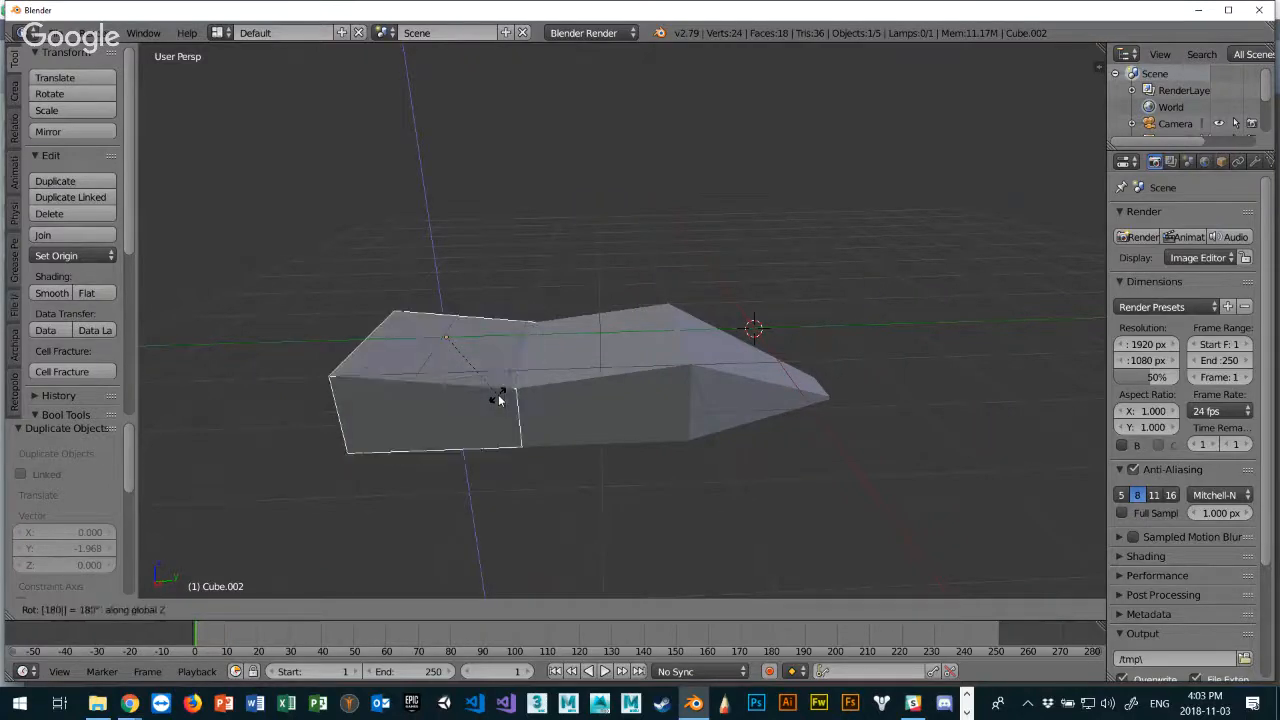
key("Return")
Nudge the rotated block about -0.033 along Y to align its end with the middle block.
middle_click_drag(485, 362, 529, 380)
scroll(507, 378, "up", 2)
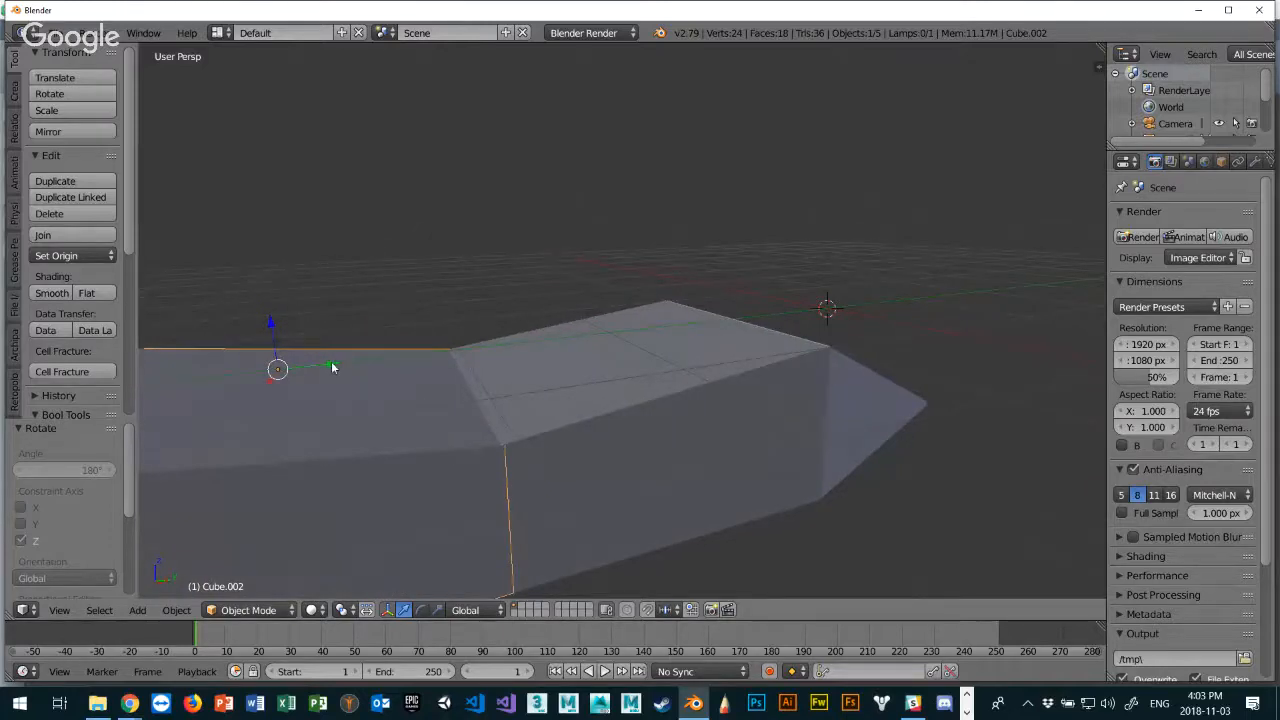
left_click_drag(330, 363, 324, 361)
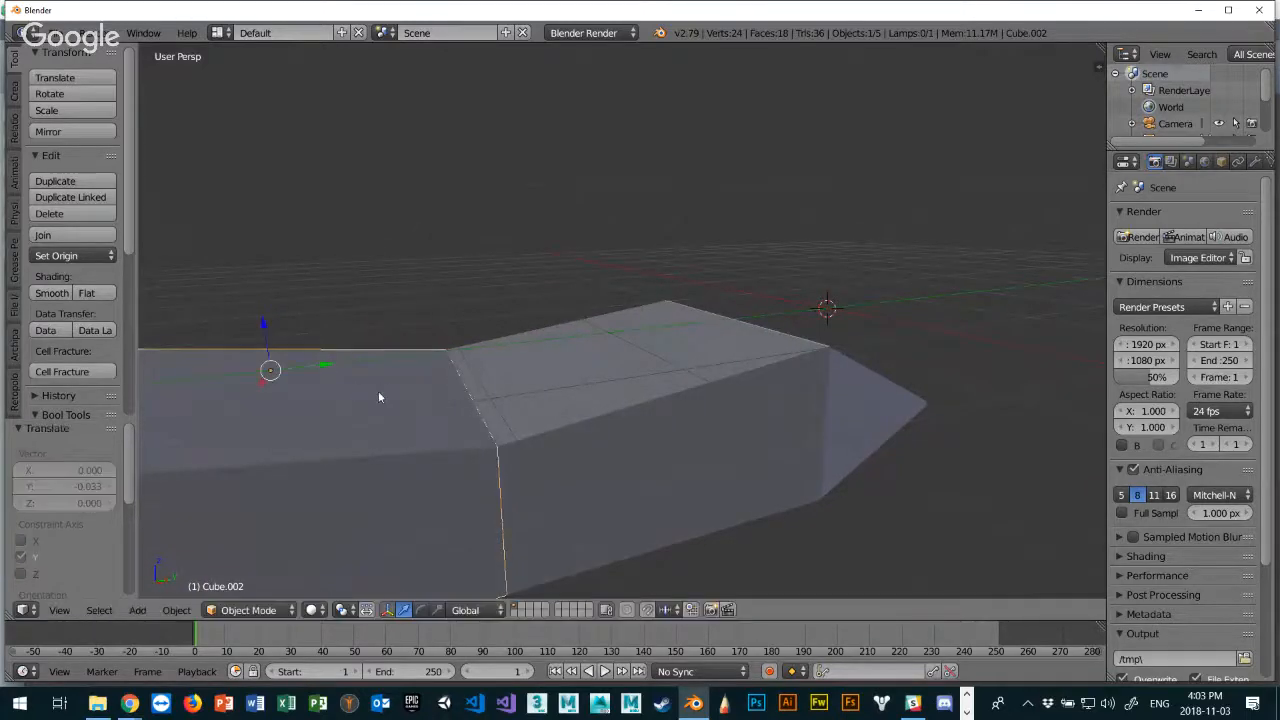
middle_click_drag(378, 397, 374, 437)
scroll(331, 402, "down", 3)
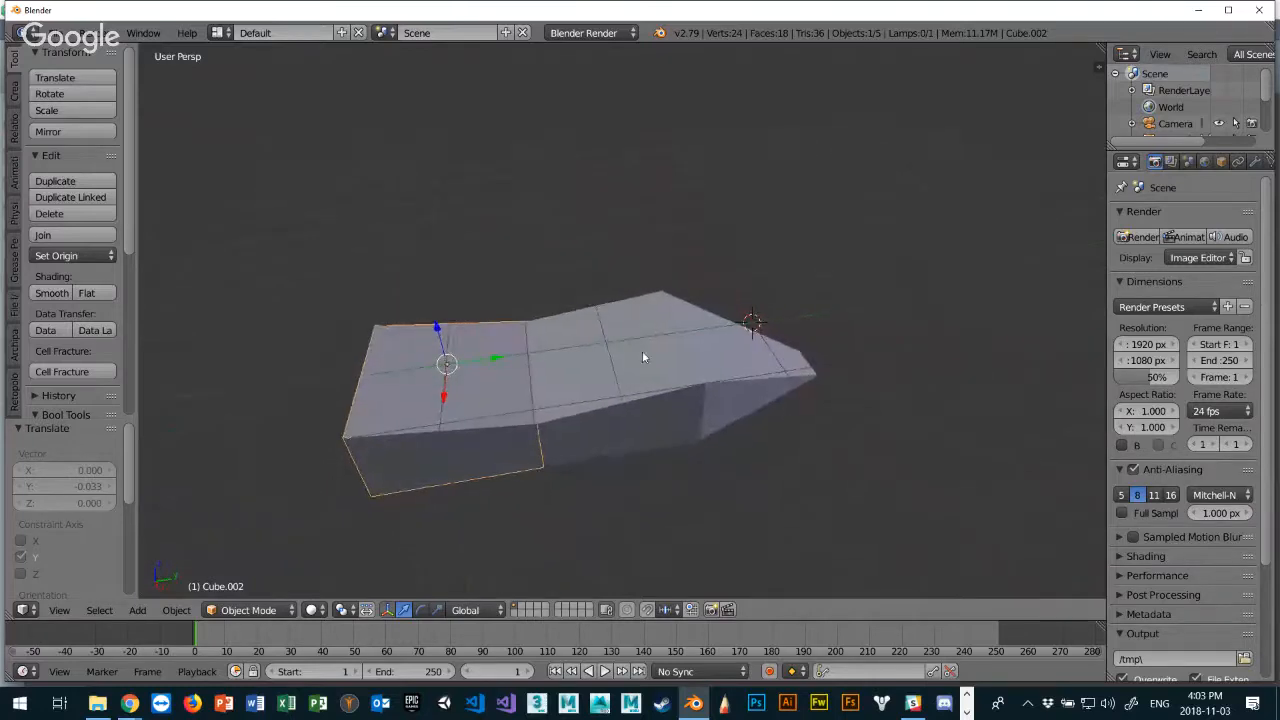
middle_click_drag(643, 357, 449, 375)
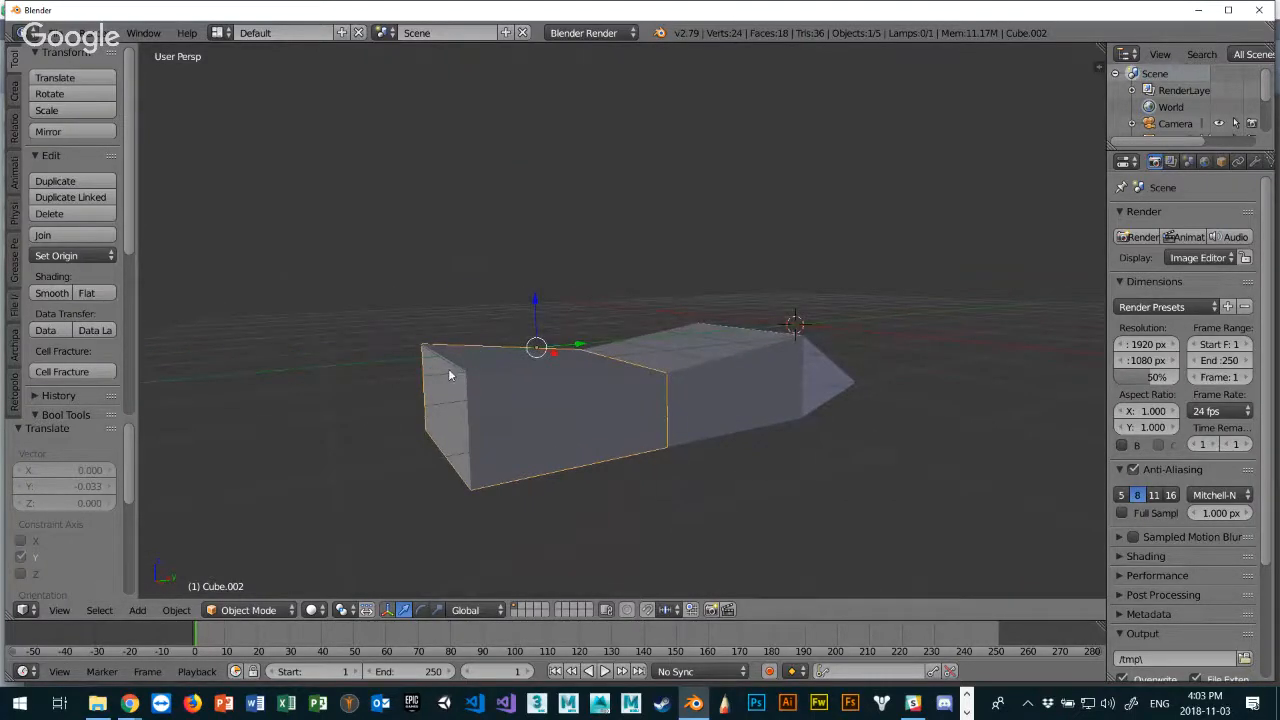
Duplicate the rearmost block and place the copy about -1.983 along Y, behind the original.
key("shift+d")
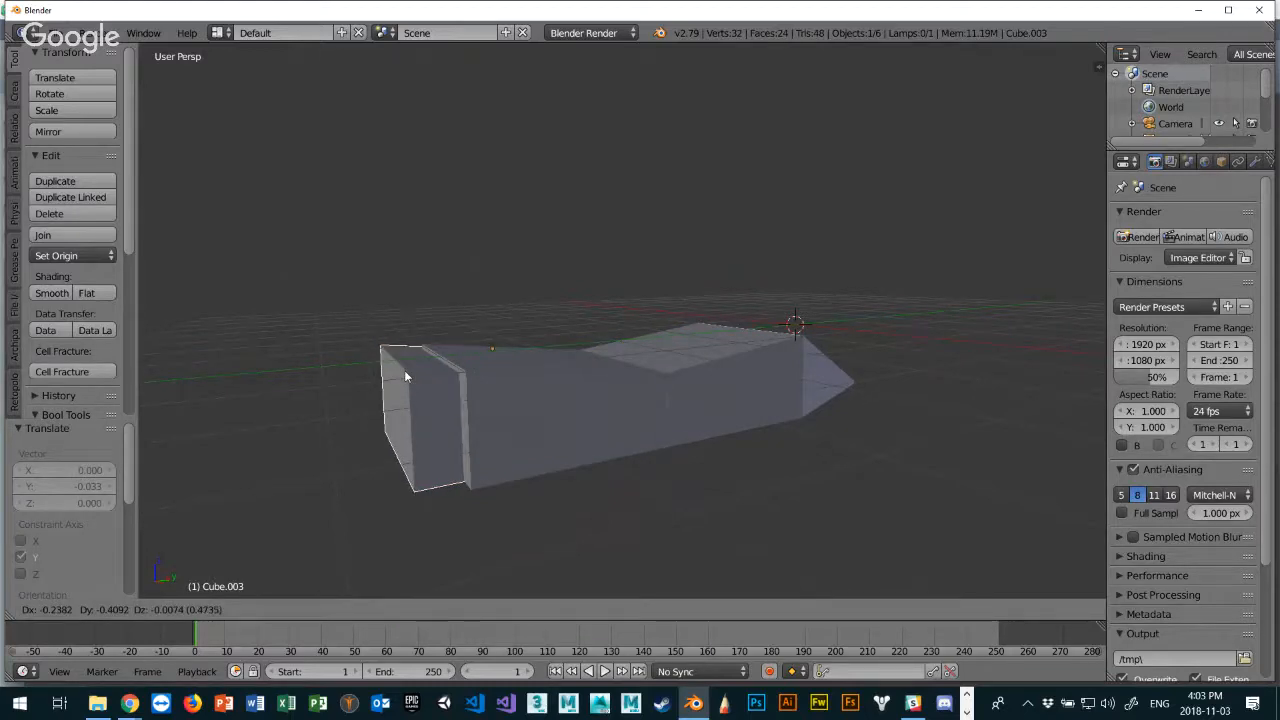
key("y")
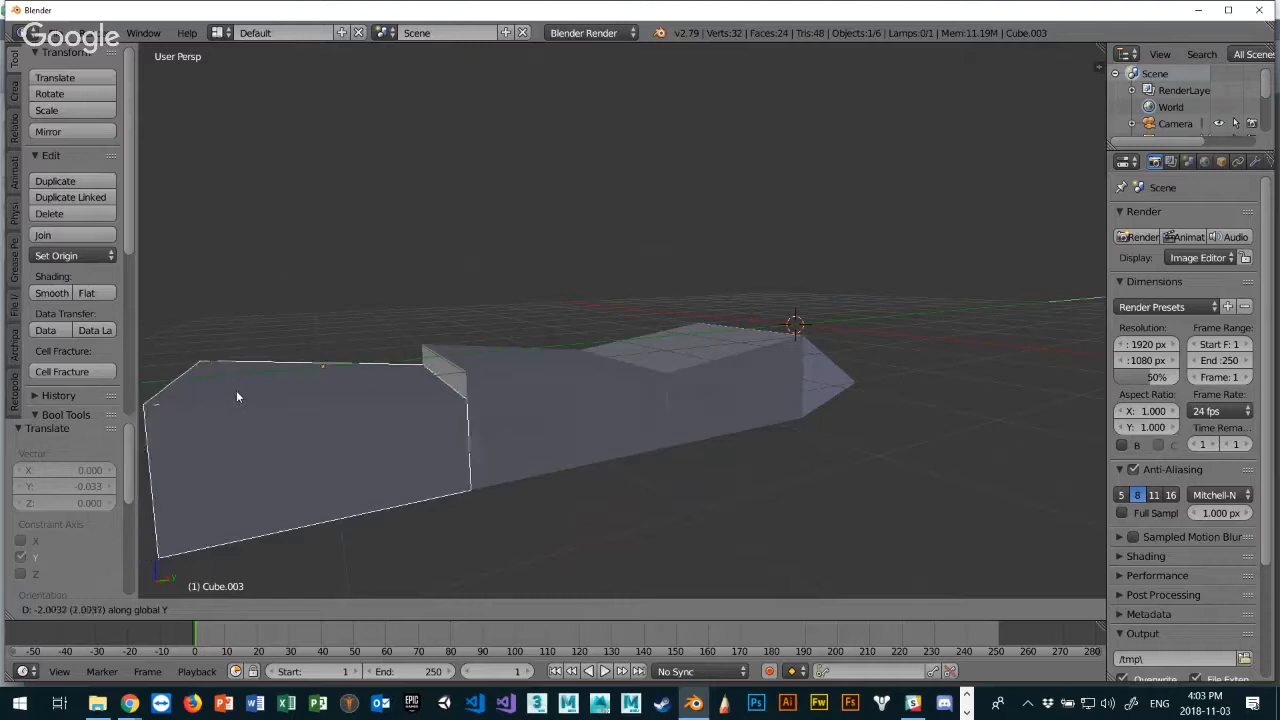
left_click(233, 393)
scroll(250, 395, "down", 4)
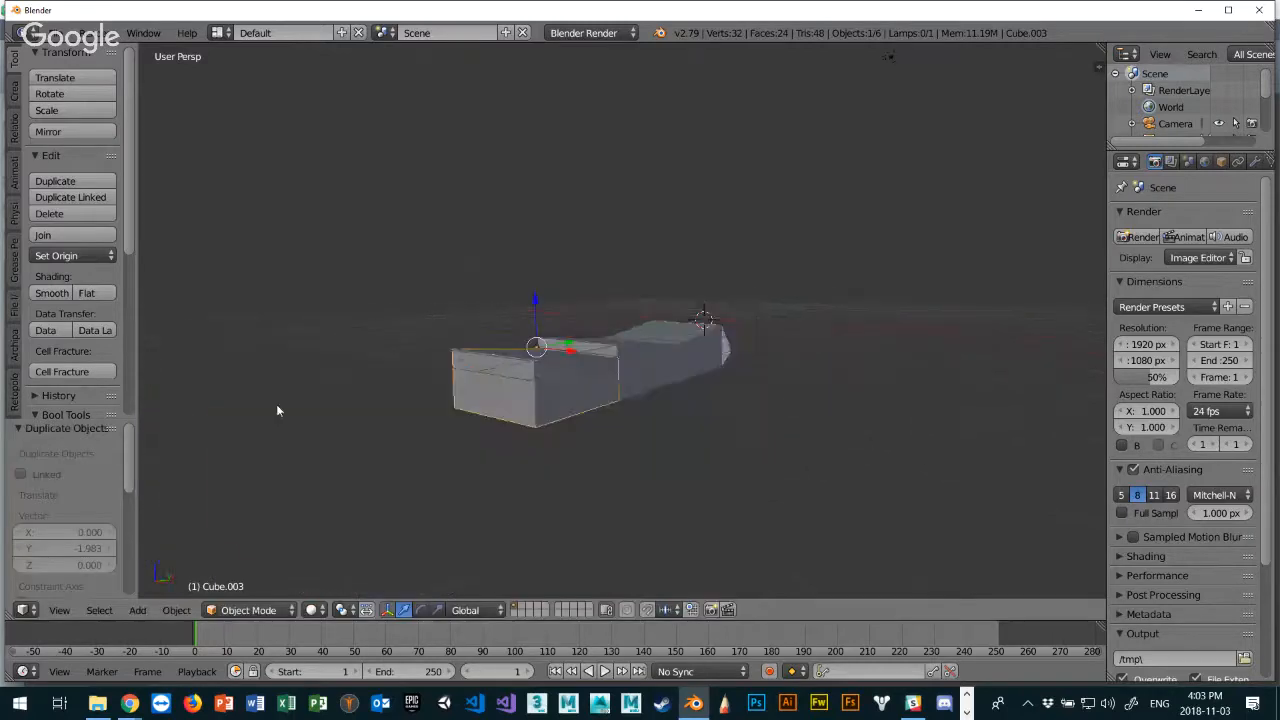
Rotate the new rear block 180 degrees around the Z axis.
middle_click_drag(278, 410, 346, 386)
scroll(363, 390, "up", 3)
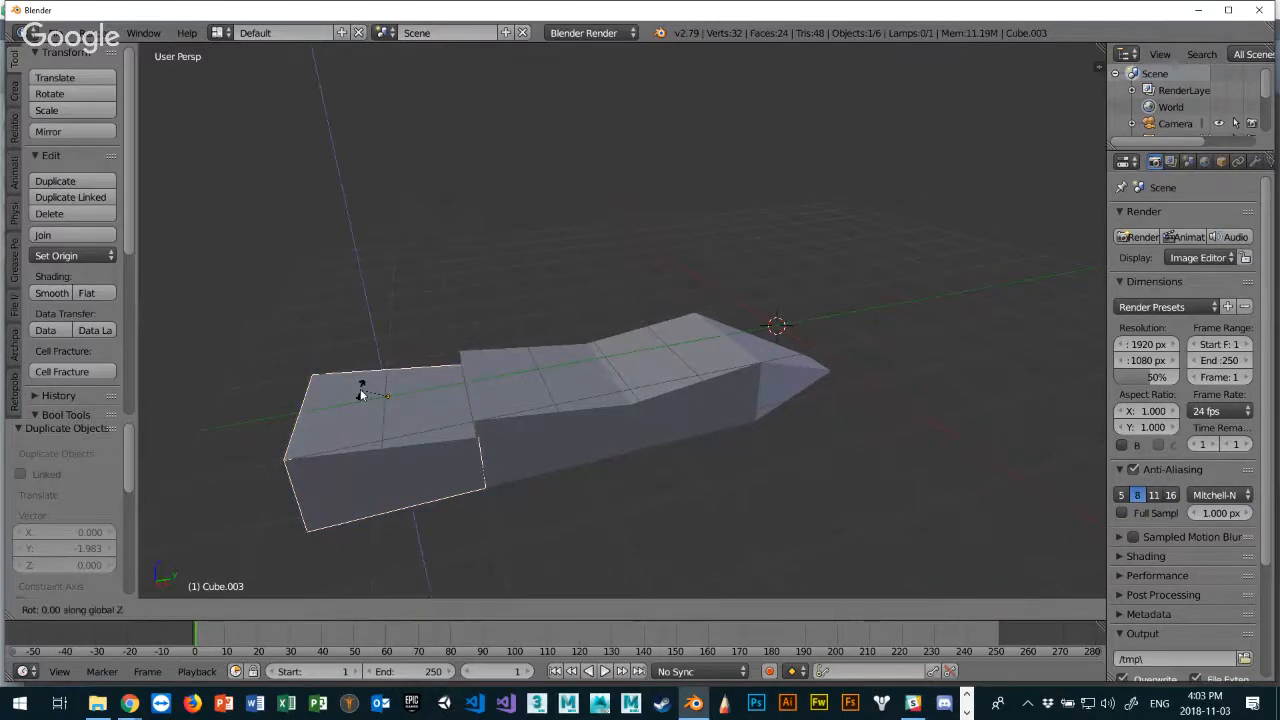
type("180")
key("Return")
Shift the new rear block about -0.025 along Y to align it with the adjoining block.
middle_click_drag(459, 409, 433, 430)
scroll(464, 385, "up", 1)
key("g")
key("y")
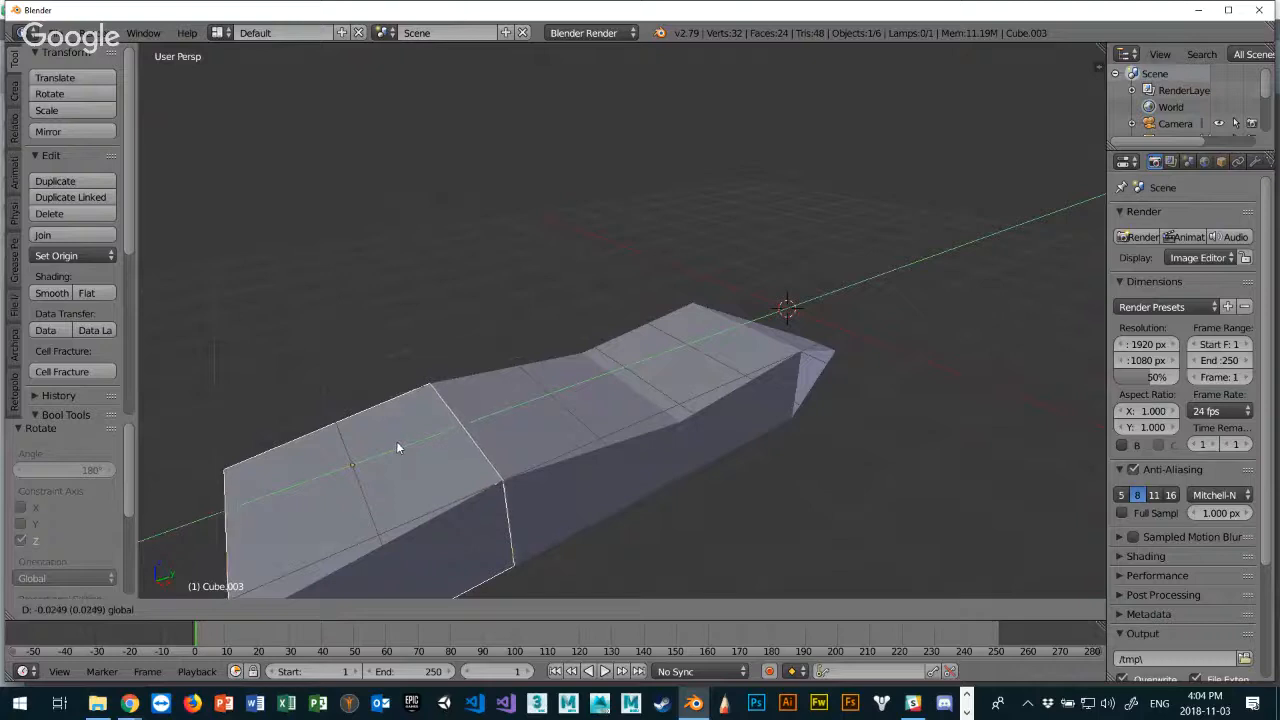
left_click(396, 441)
middle_click_drag(396, 441, 488, 398)
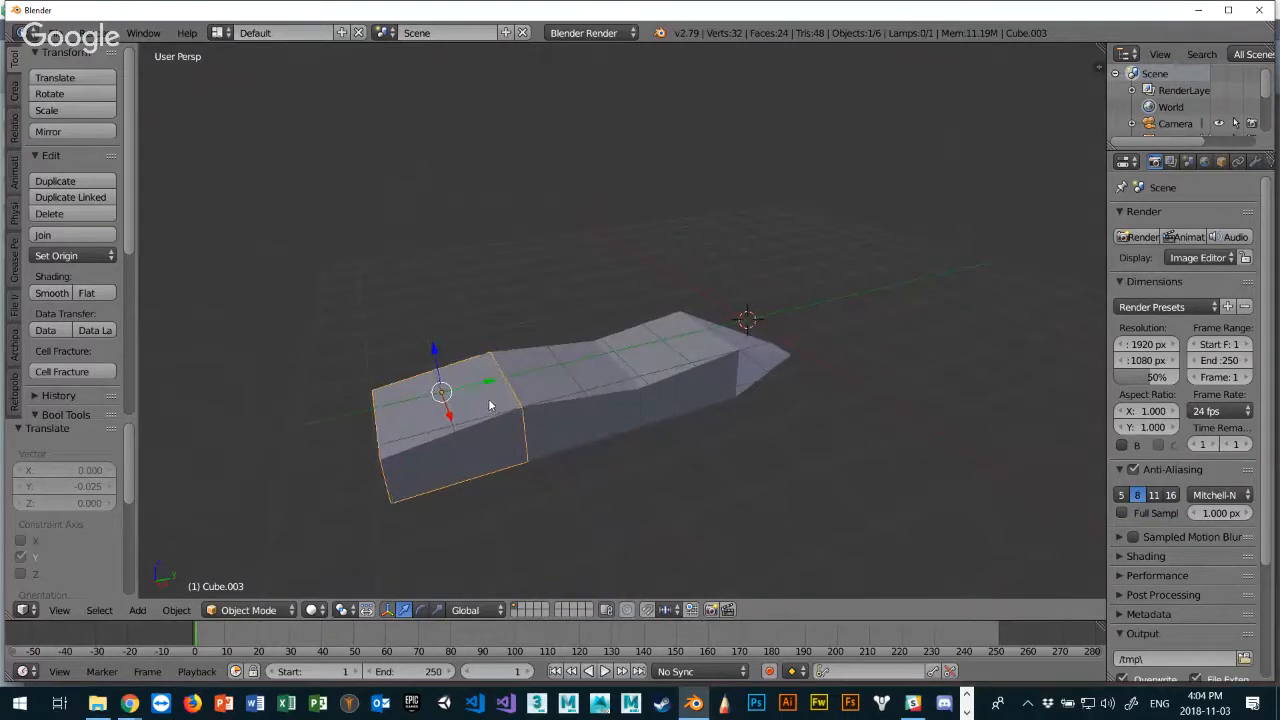
Add a cube mesh and flatten it into a thin slab by scaling it about -0.074 along Z.
scroll(559, 394, "down", 2)
scroll(557, 402, "up", 2)
key("shift+a")
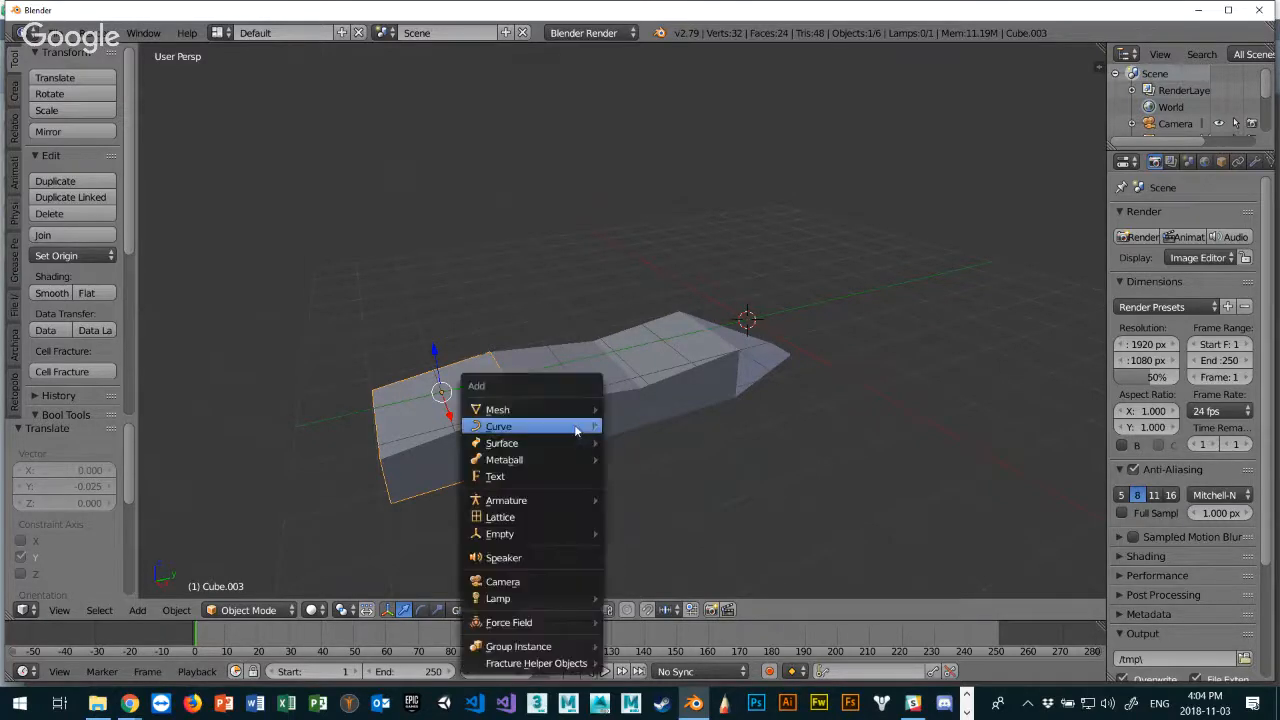
mouse_move(575, 431)
mouse_move(553, 410)
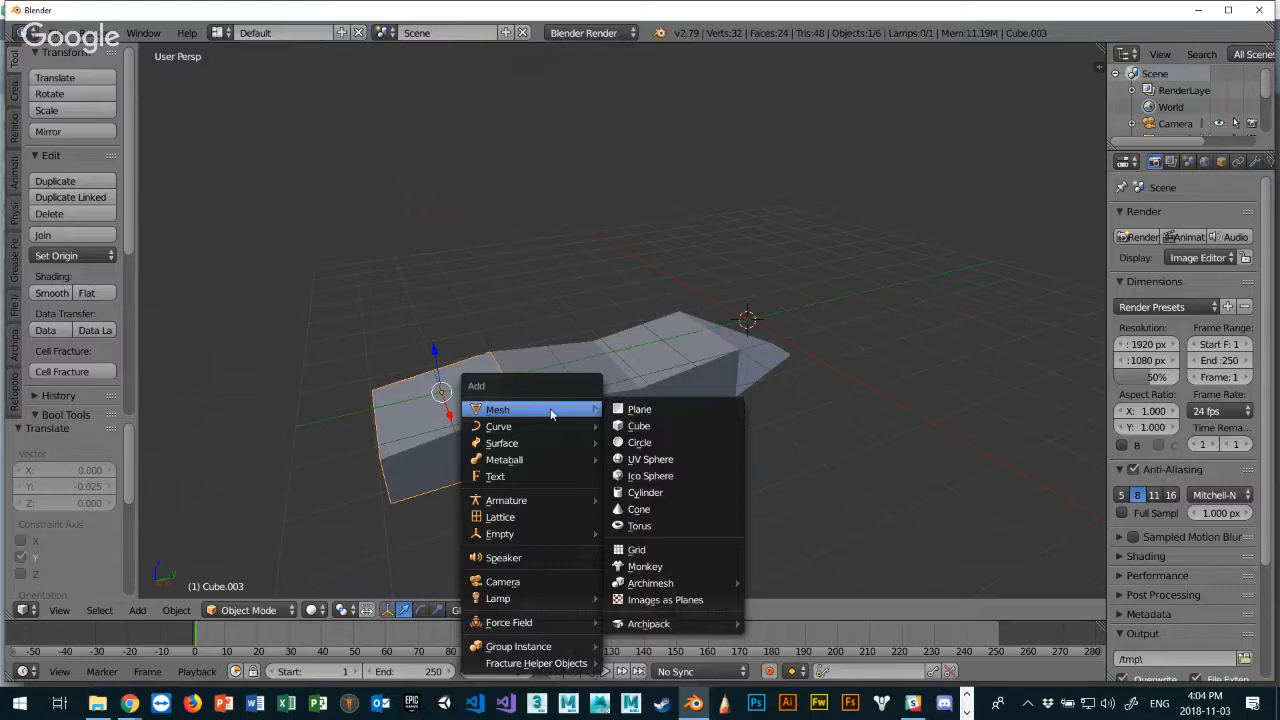
left_click(646, 427)
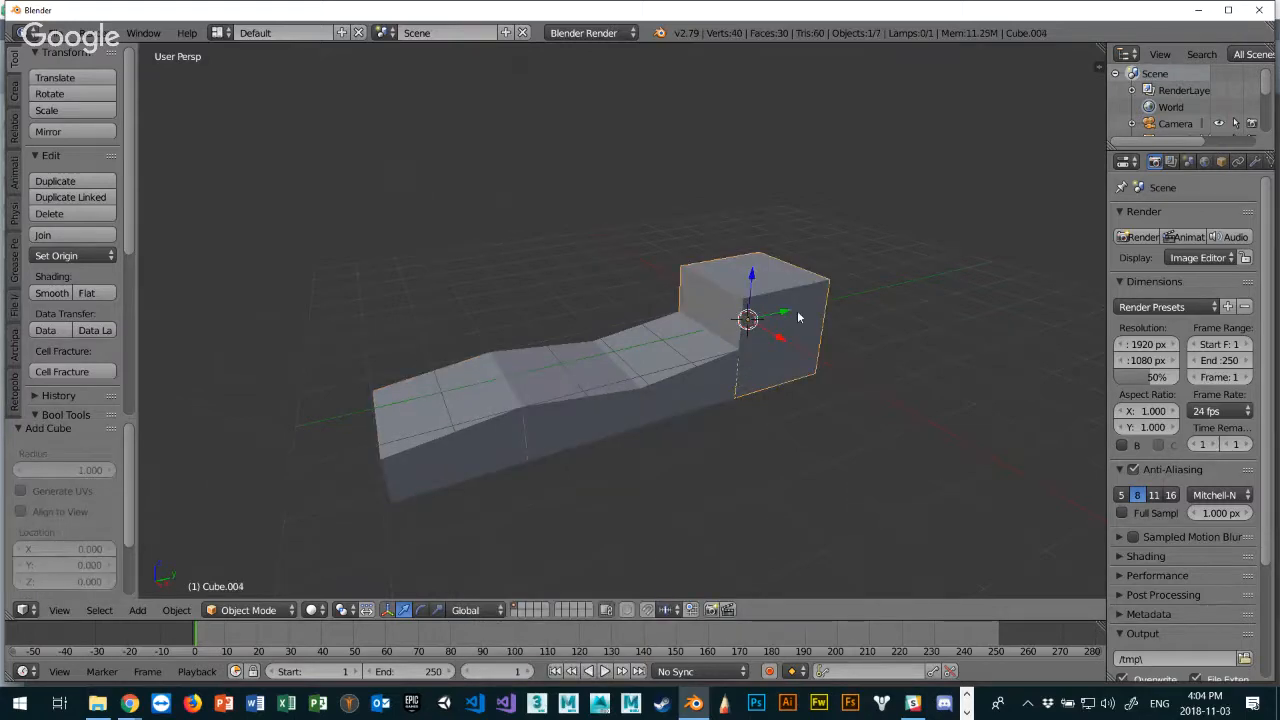
key("s")
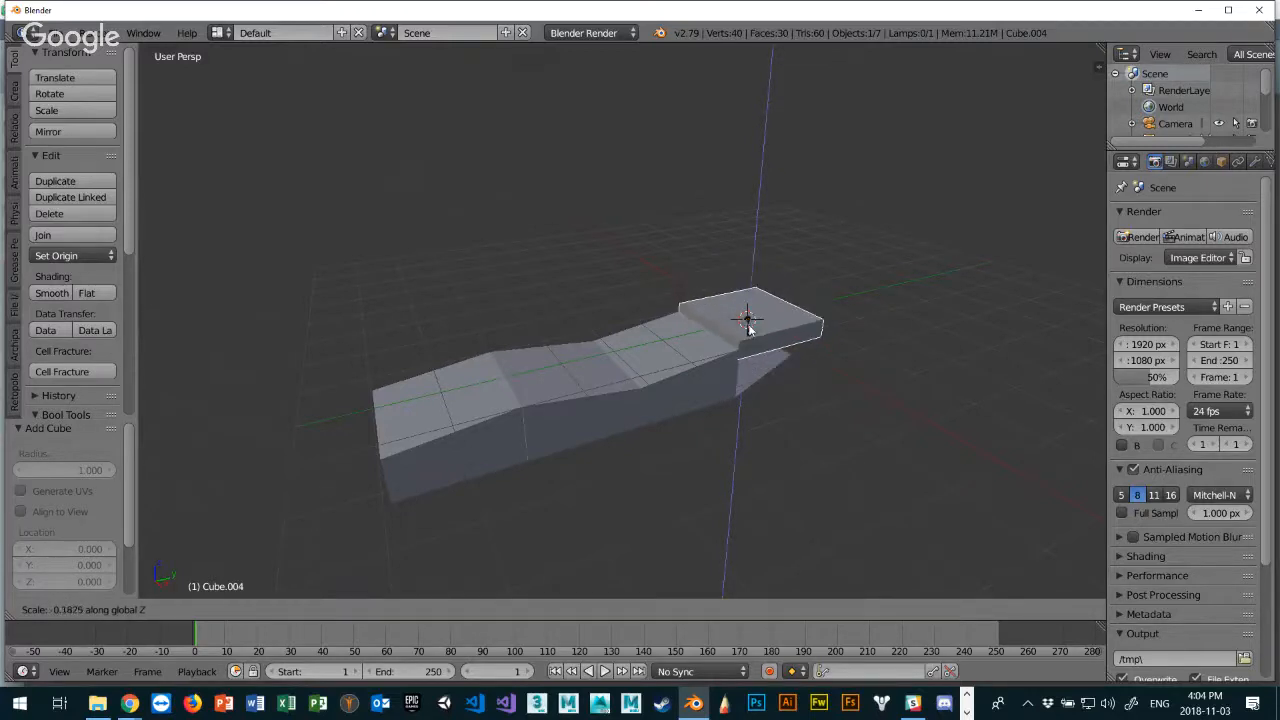
left_click(748, 322)
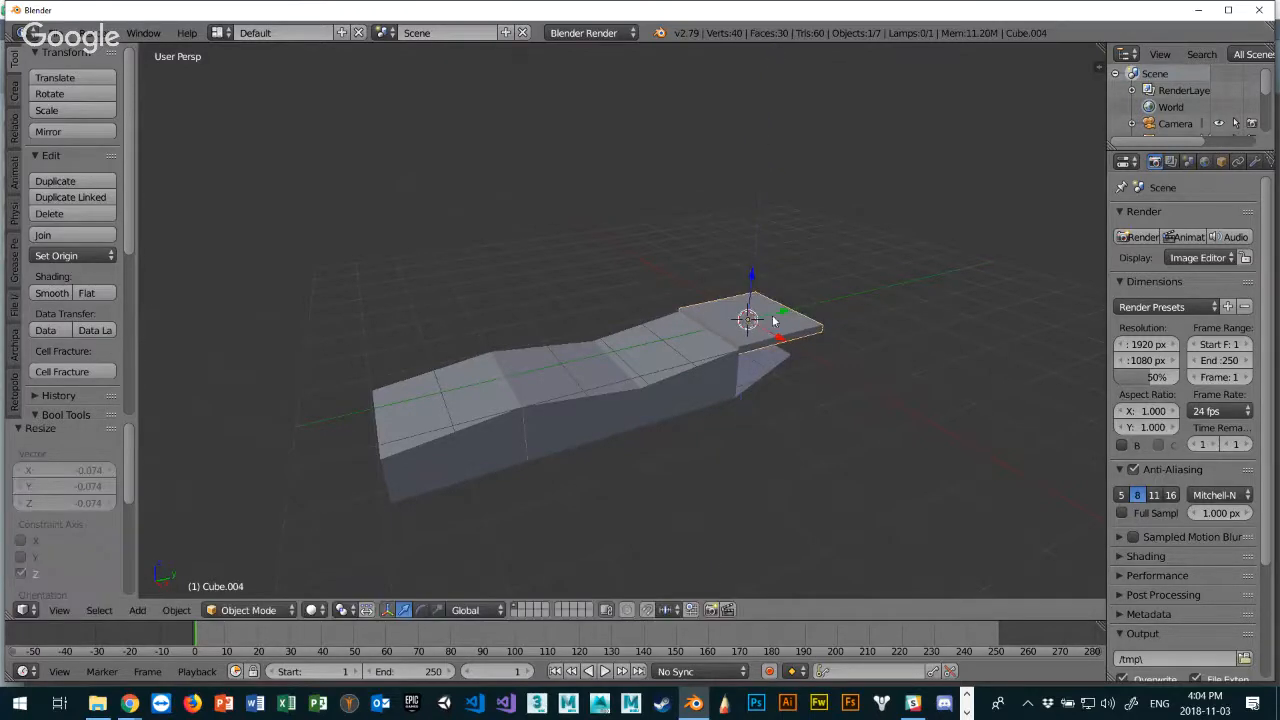
Move the slab about -4.785 along Y and about -0.667 along Z into the rear part of the body.
key("g")
key("y")
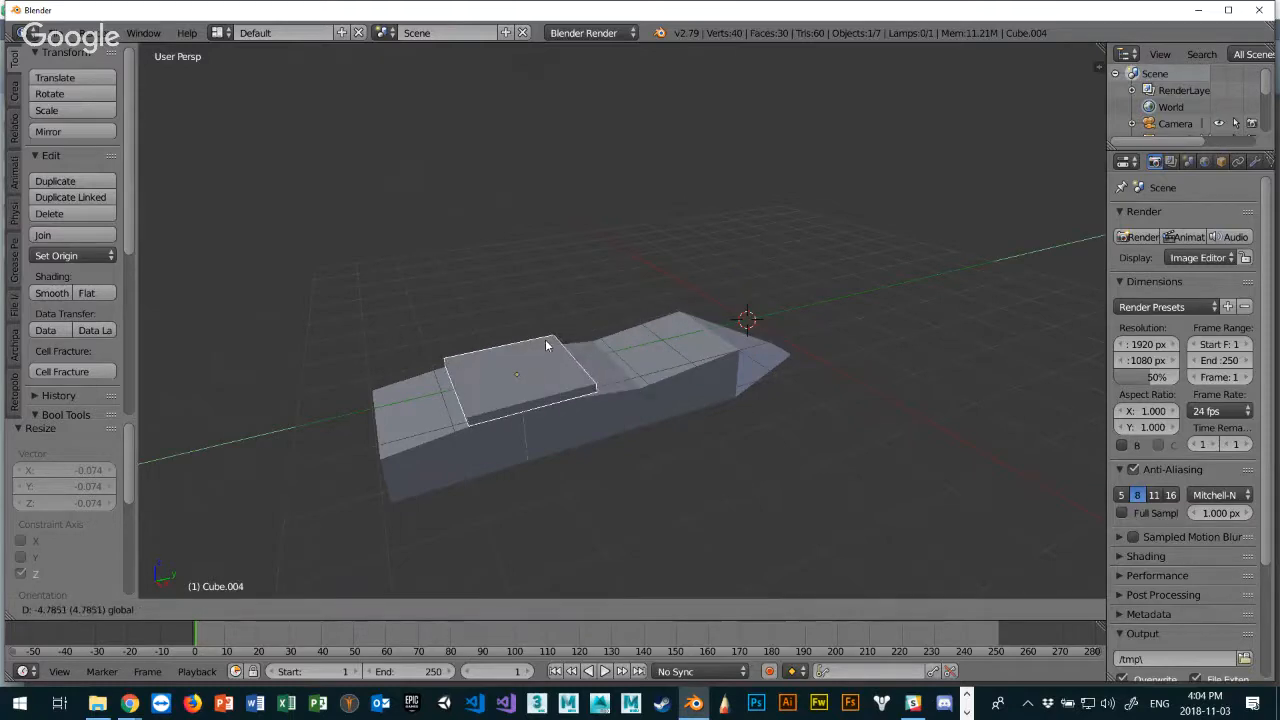
left_click(546, 345)
key("g")
key("z")
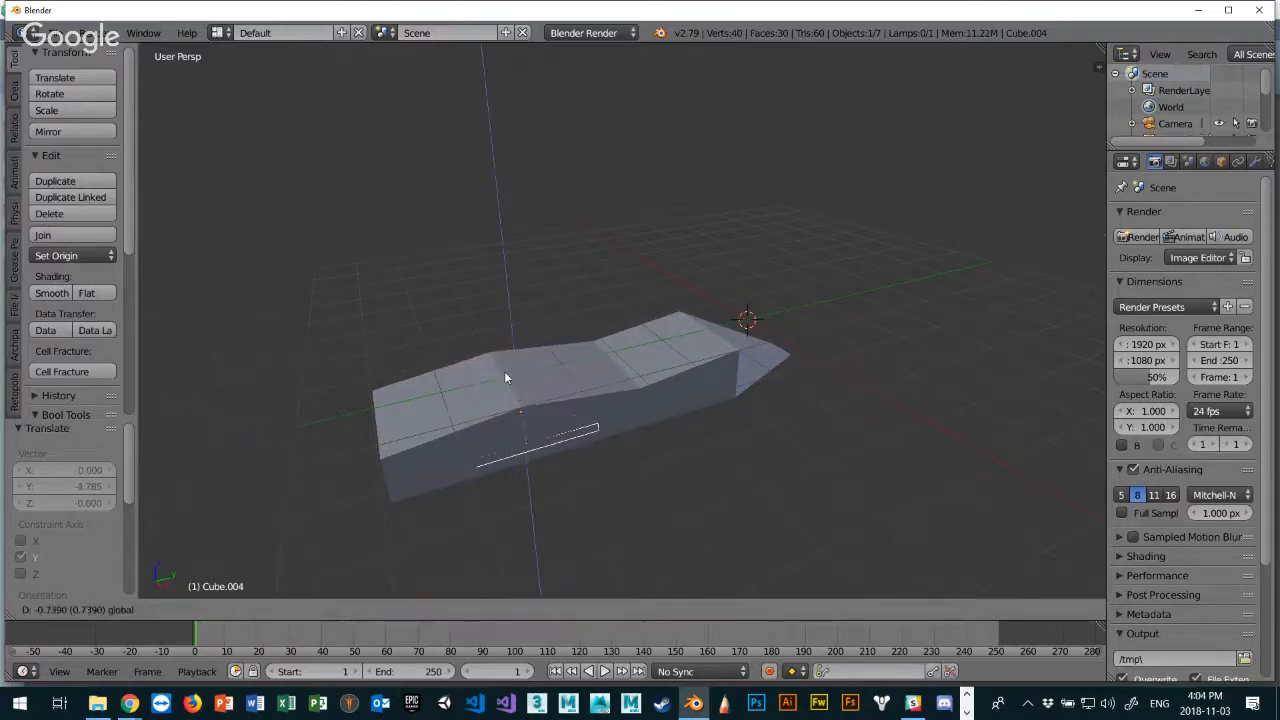
left_click(502, 374)
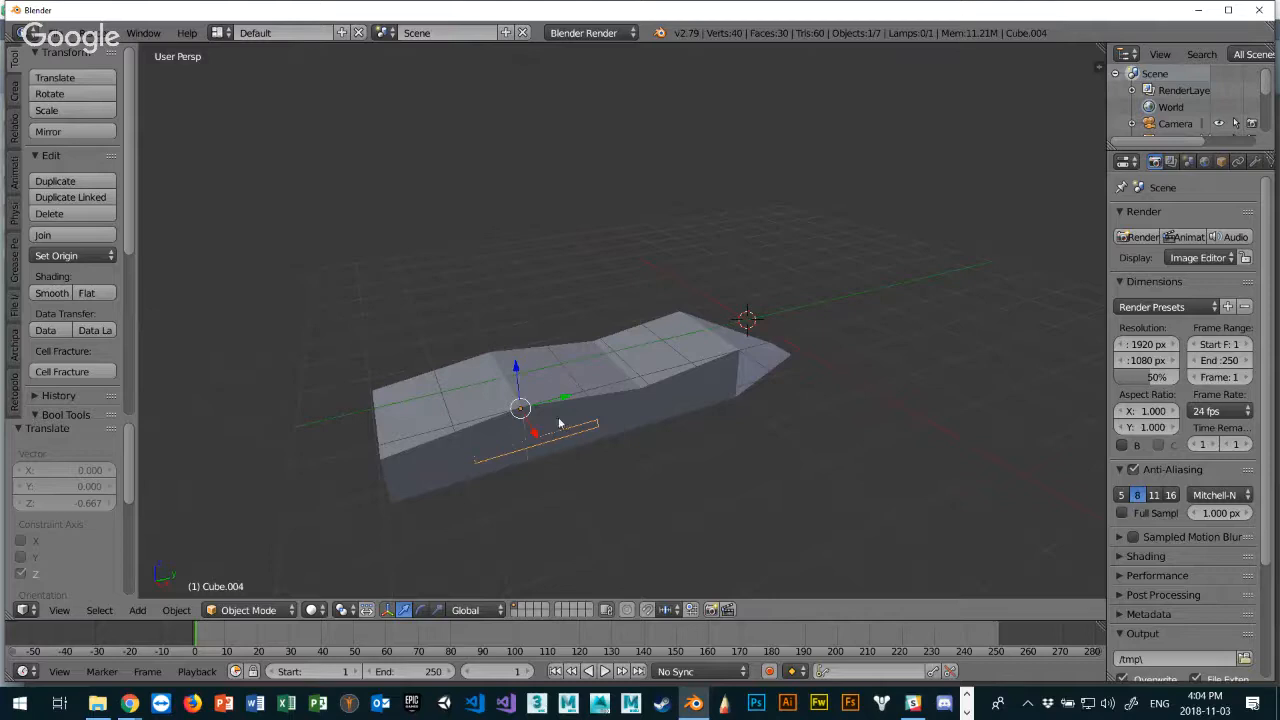
Stretch the slab about 4.898 times along X to form wings on both sides of the body.
middle_click_drag(559, 424, 705, 462)
key("s")
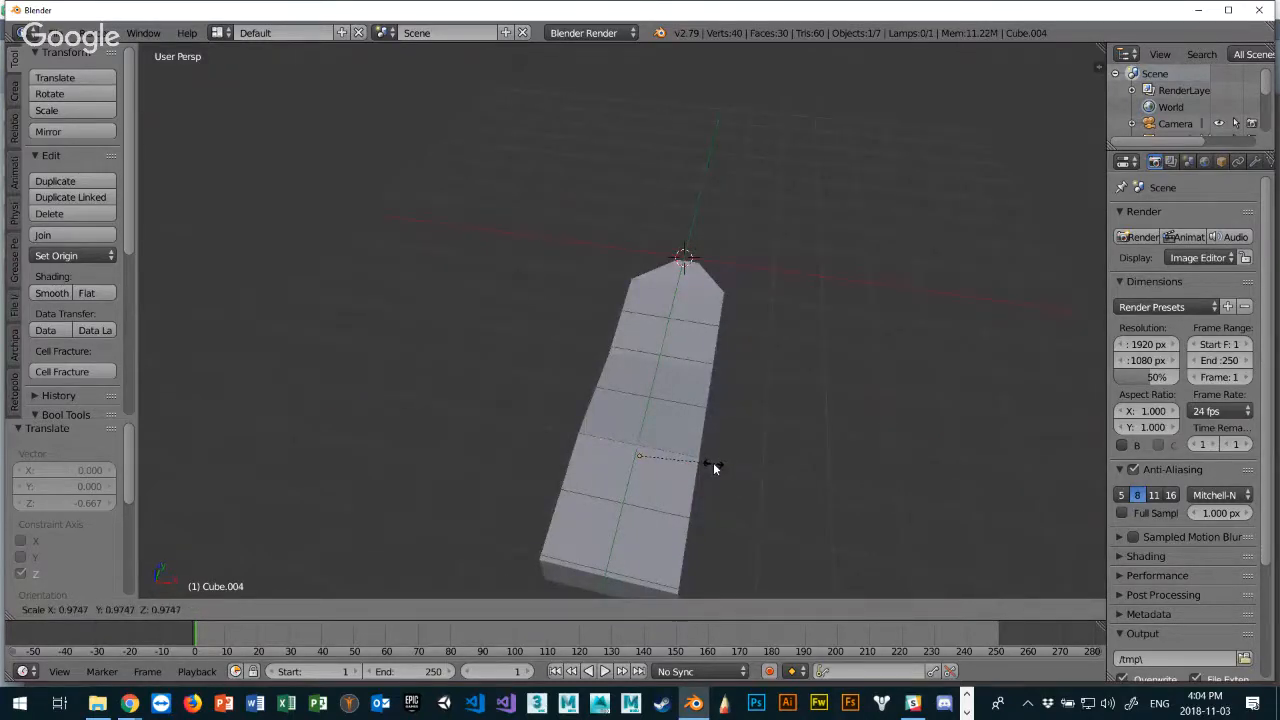
key("x")
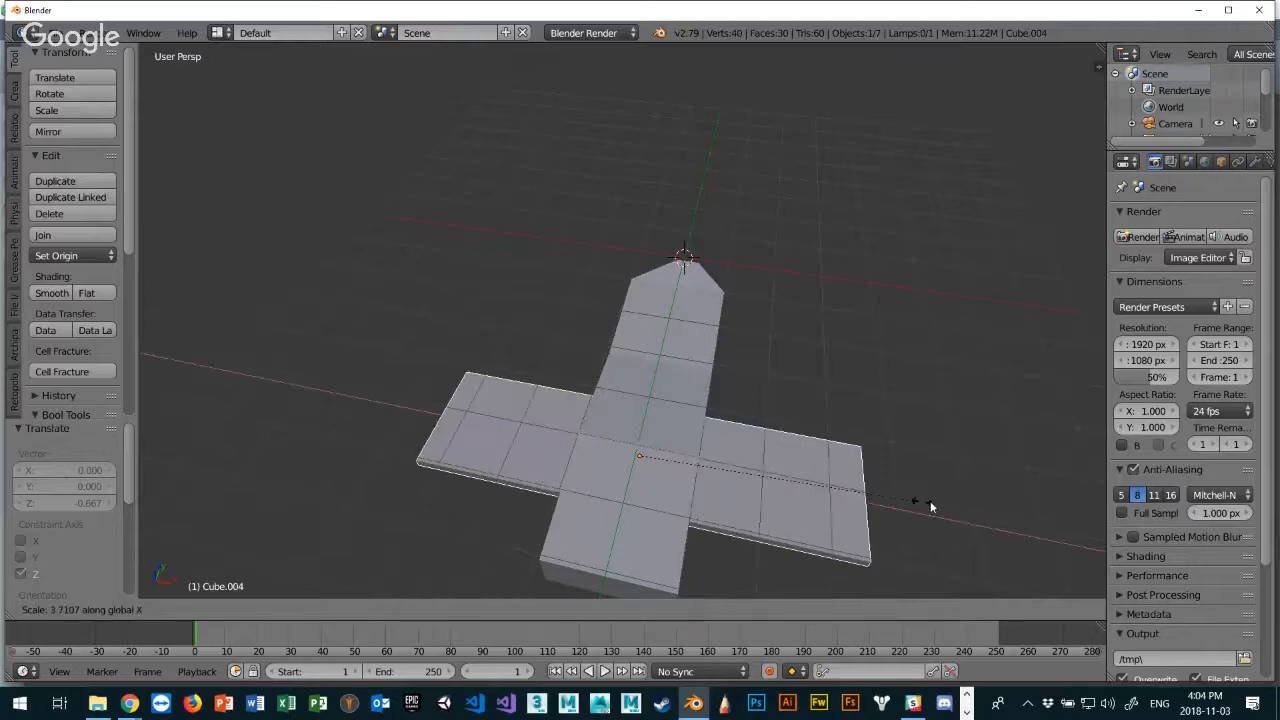
left_click(1008, 504)
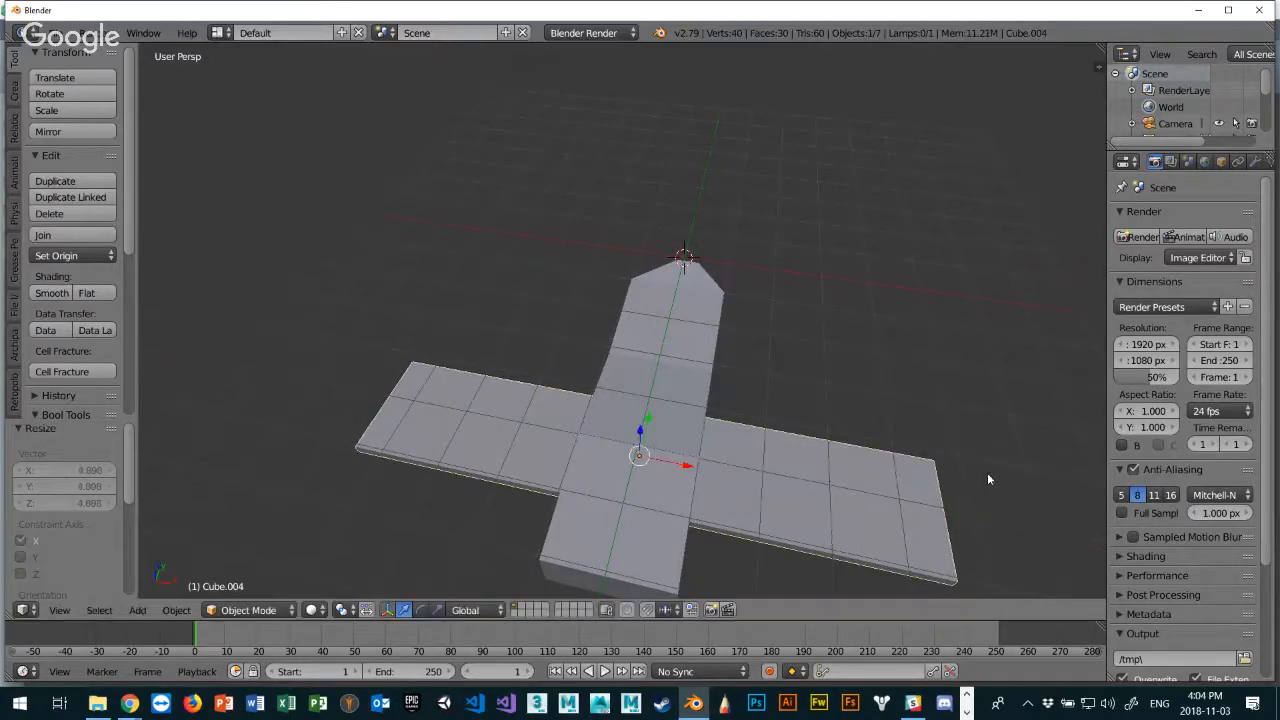
Enter Edit Mode on the wing slab and raise its rear top edge about 0.148 along Z.
middle_click_drag(988, 479, 804, 463)
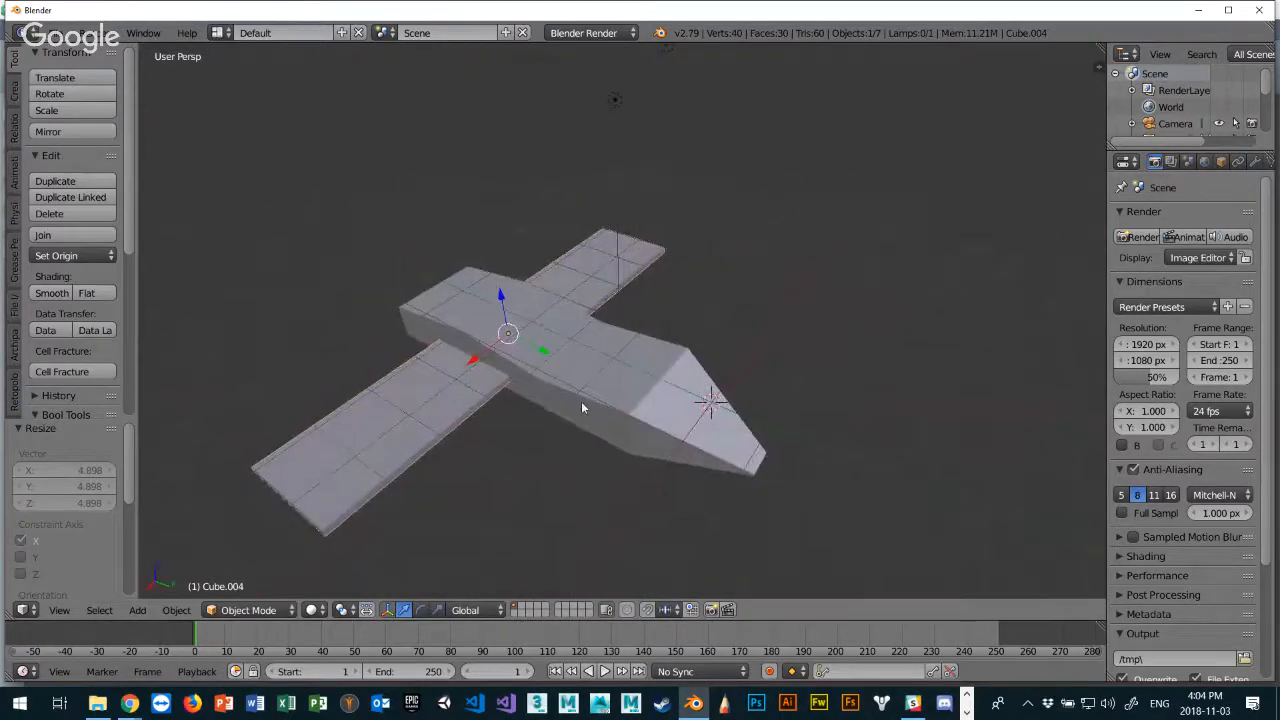
middle_click_drag(582, 403, 615, 367)
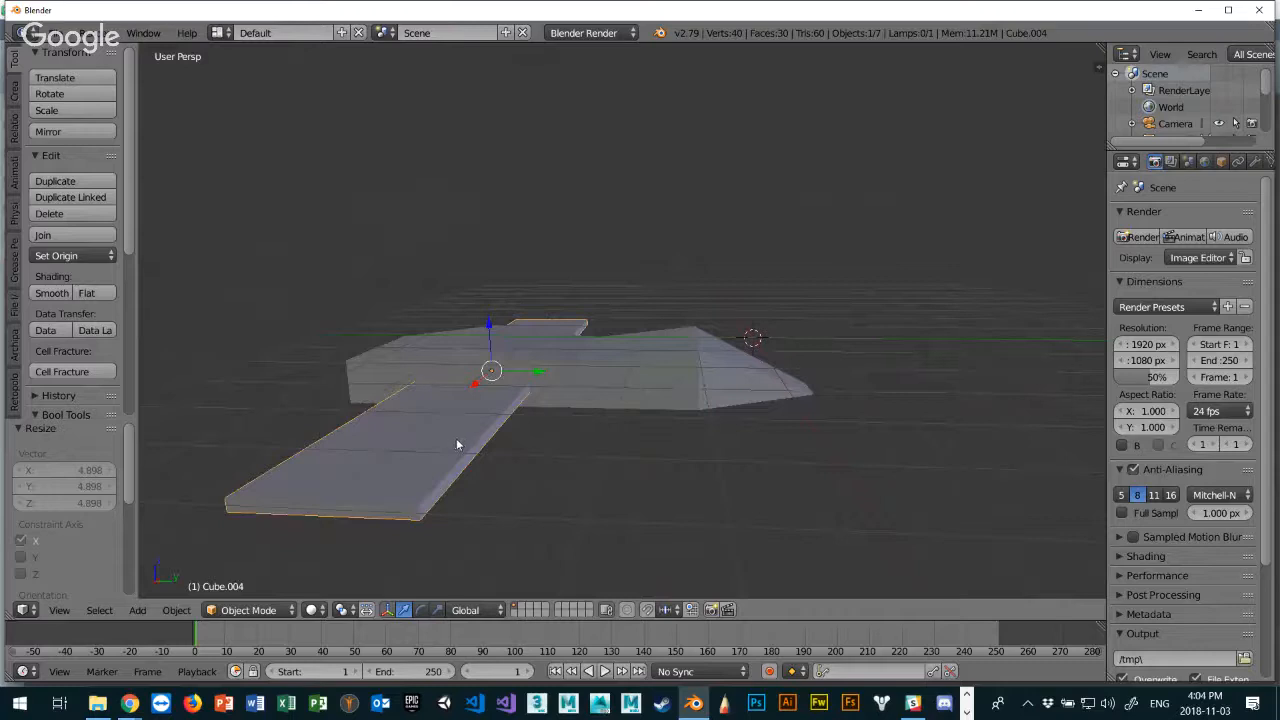
key("Tab")
middle_click_drag(459, 395, 523, 380)
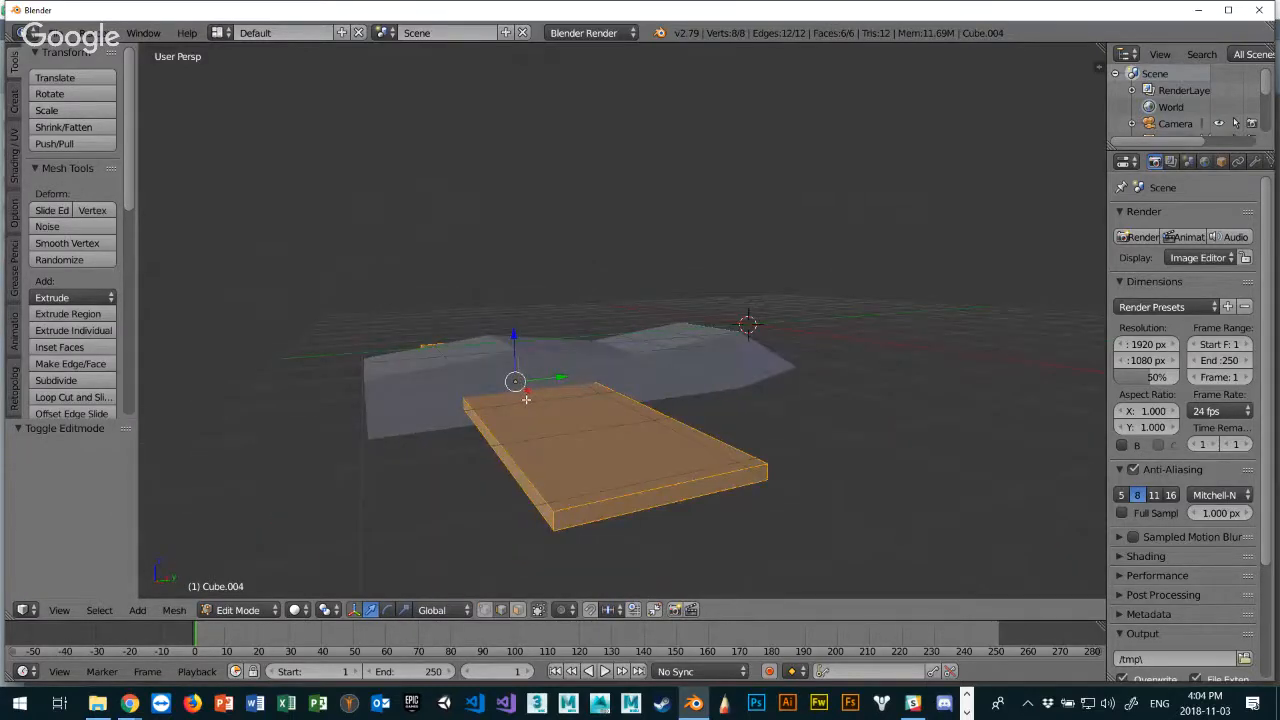
key("a")
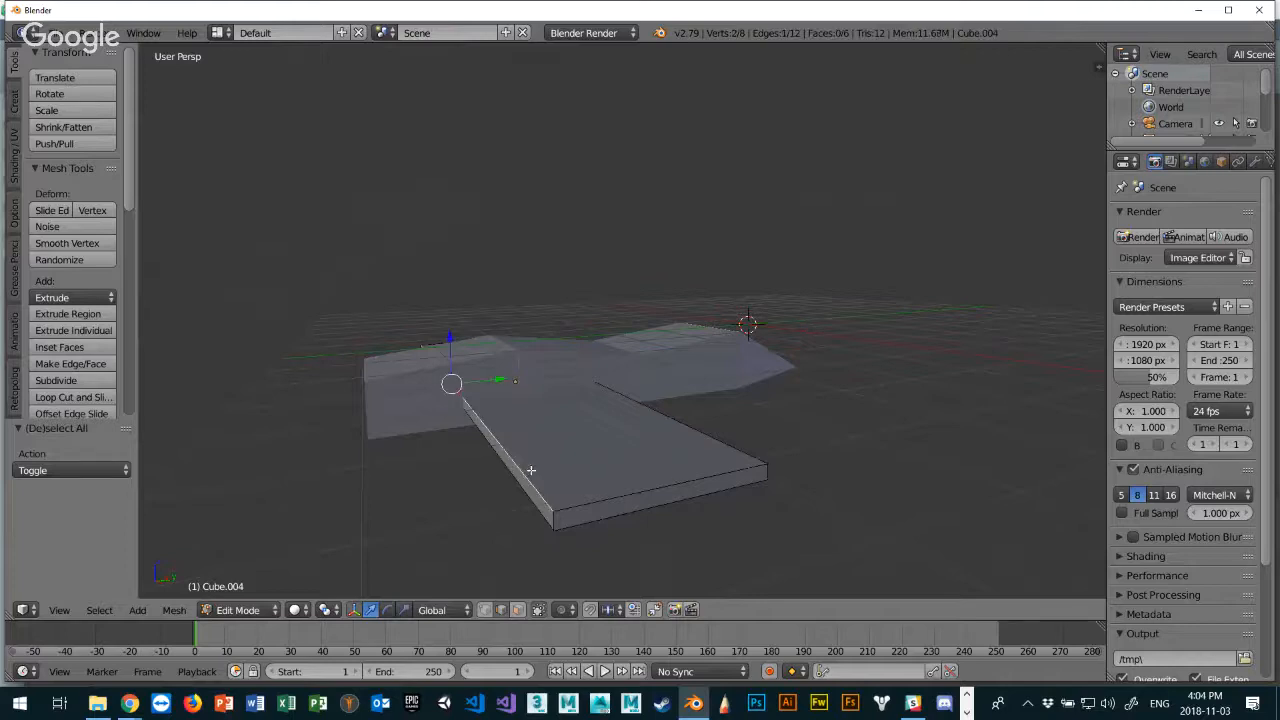
left_click_drag(453, 340, 451, 330)
Lower the wing slab's rear bottom edge about -0.122 along Z.
middle_click_drag(451, 330, 570, 340)
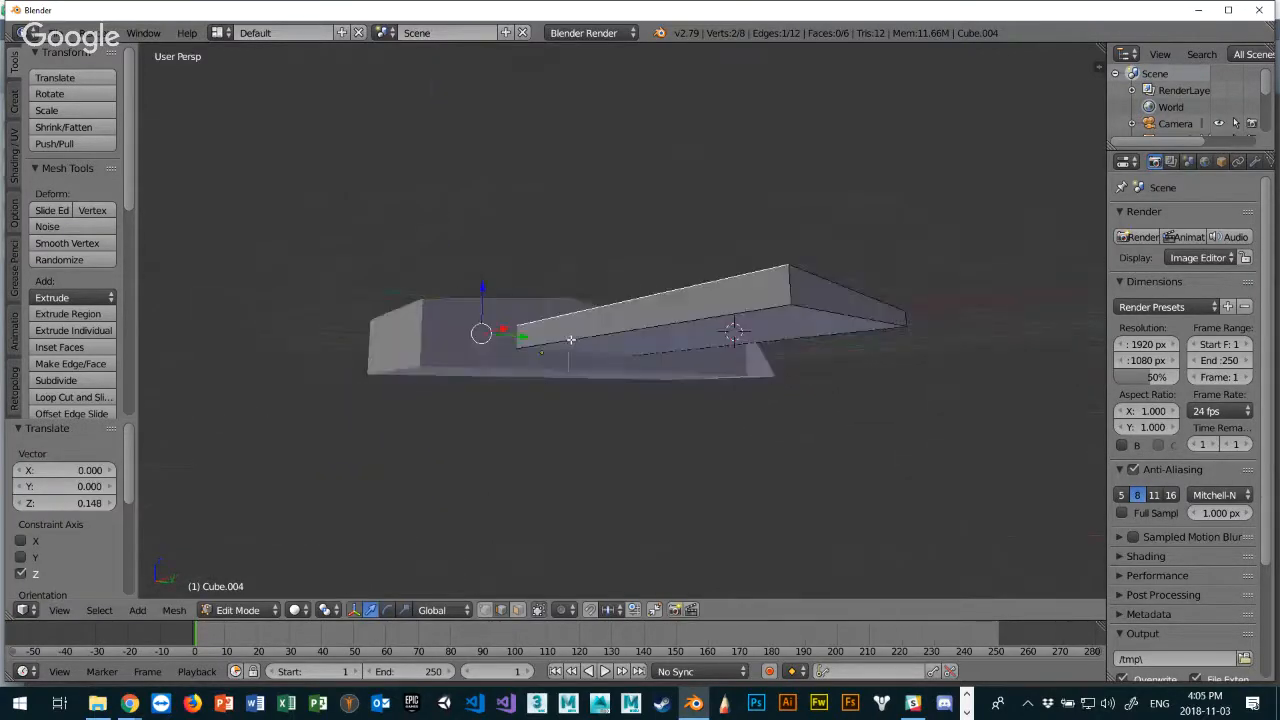
right_click(595, 337)
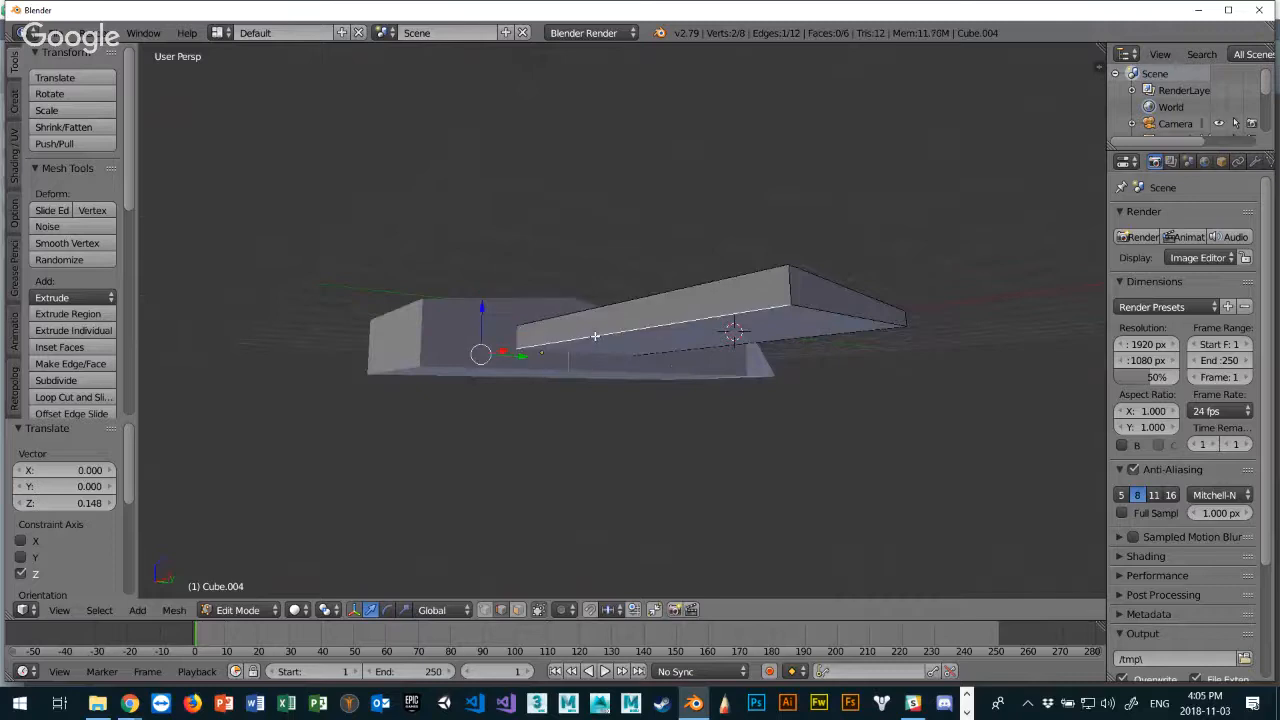
left_click_drag(483, 315, 481, 324)
left_click(481, 324)
Select the top and bottom edges at both wing tips and scale them to about 0.354 along Z.
middle_click_drag(481, 324, 315, 447)
right_click(349, 461)
right_click(348, 479, "shift")
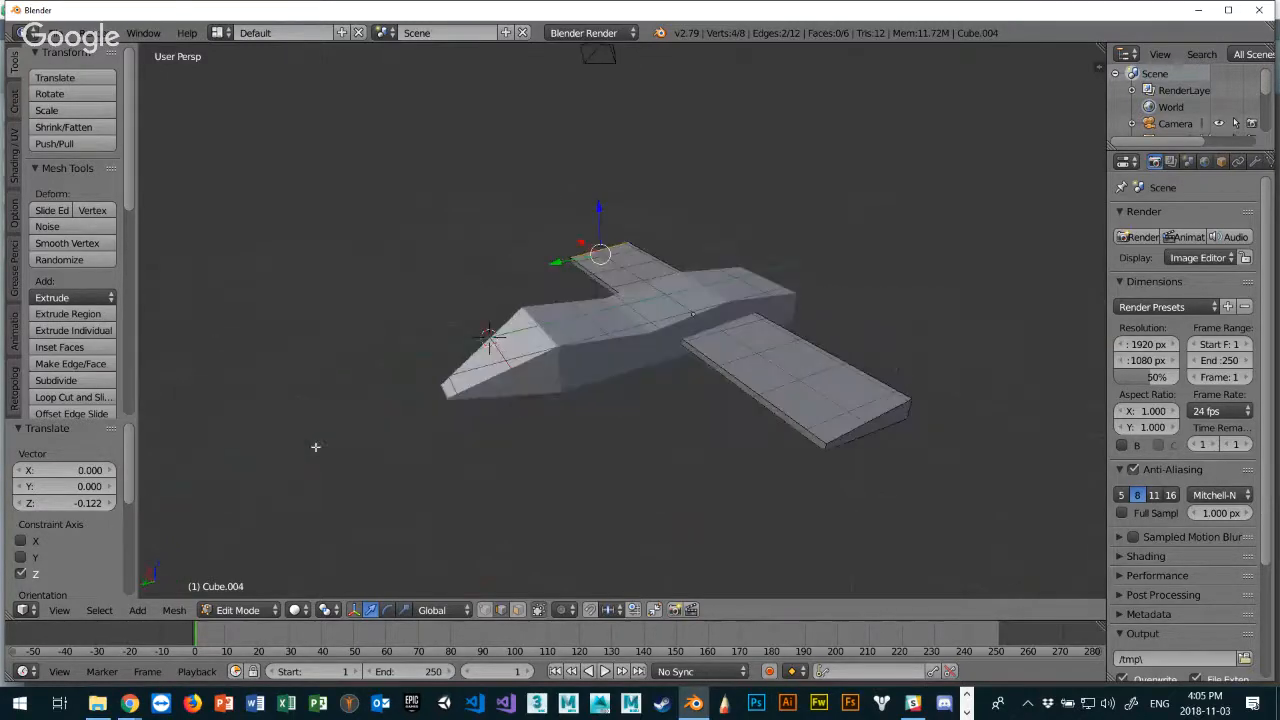
middle_click_drag(857, 436, 920, 412)
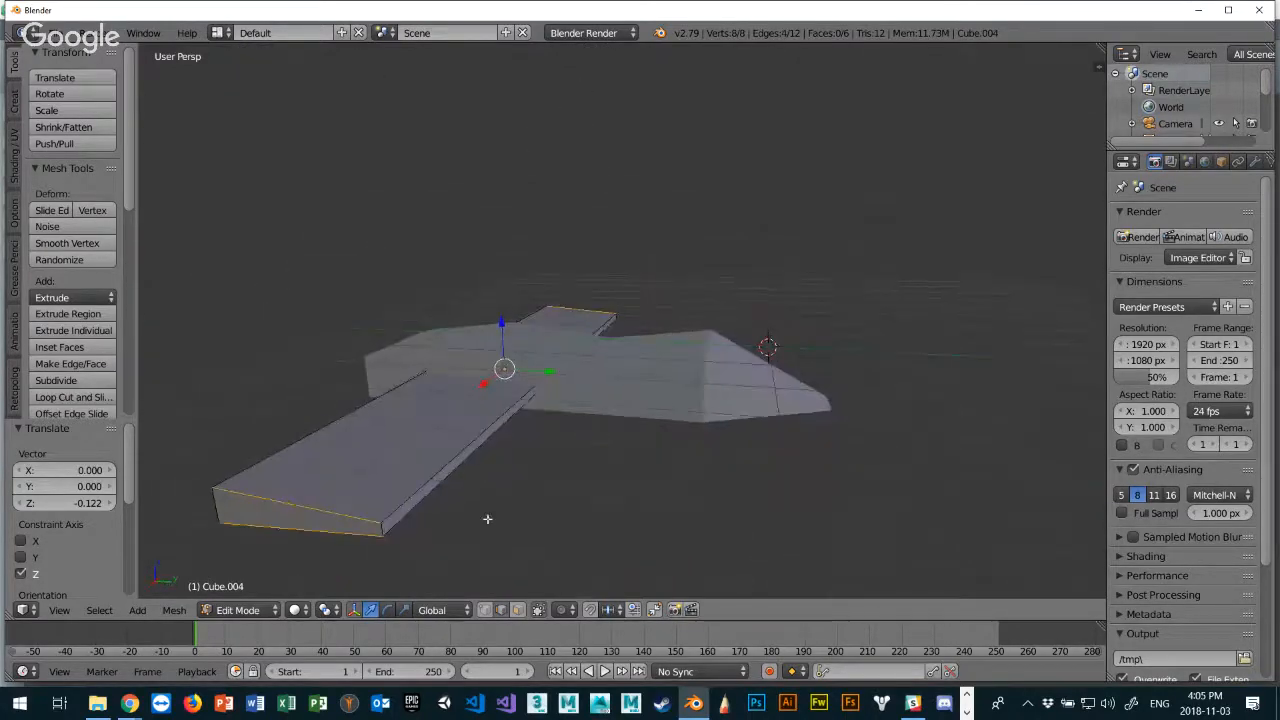
key("s")
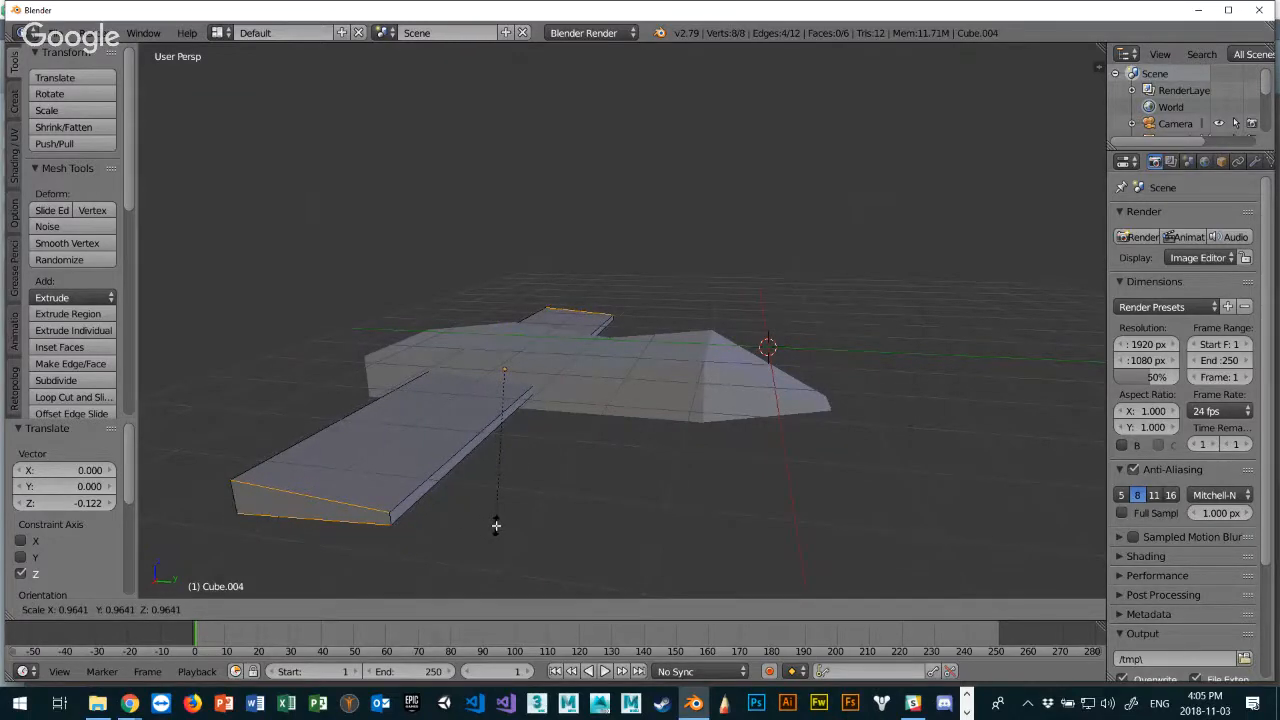
key("z")
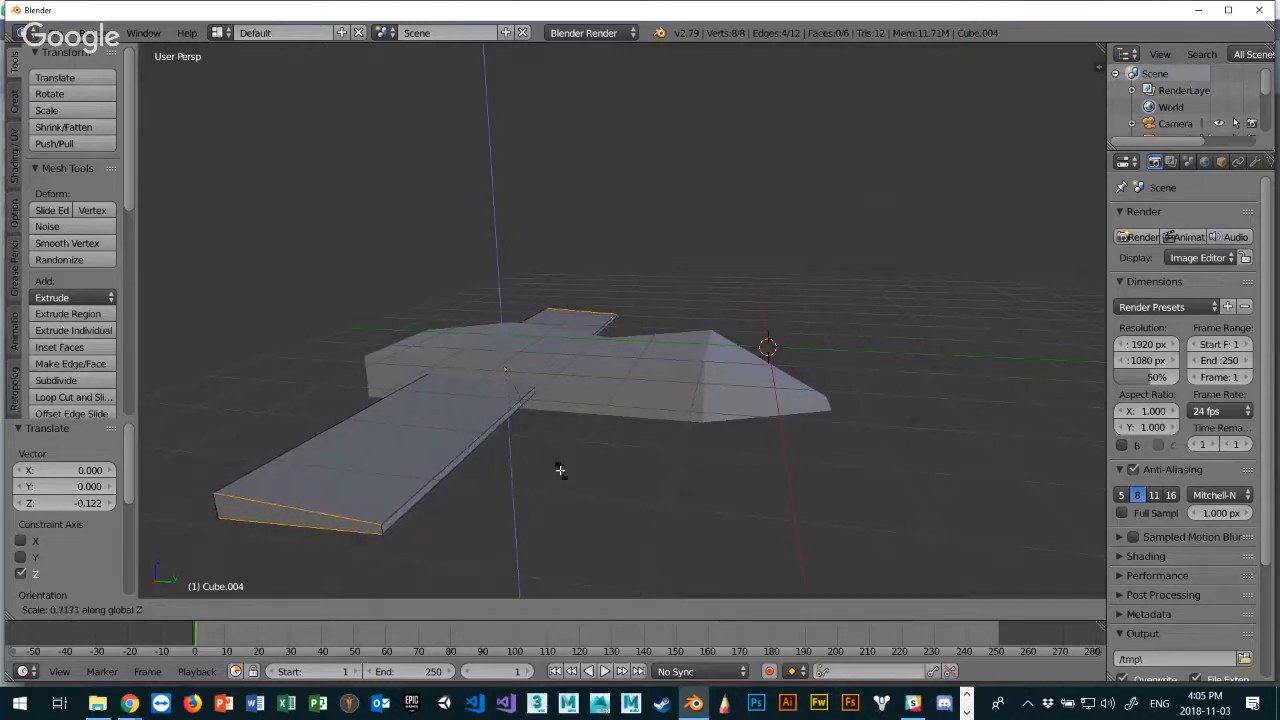
left_click(512, 425)
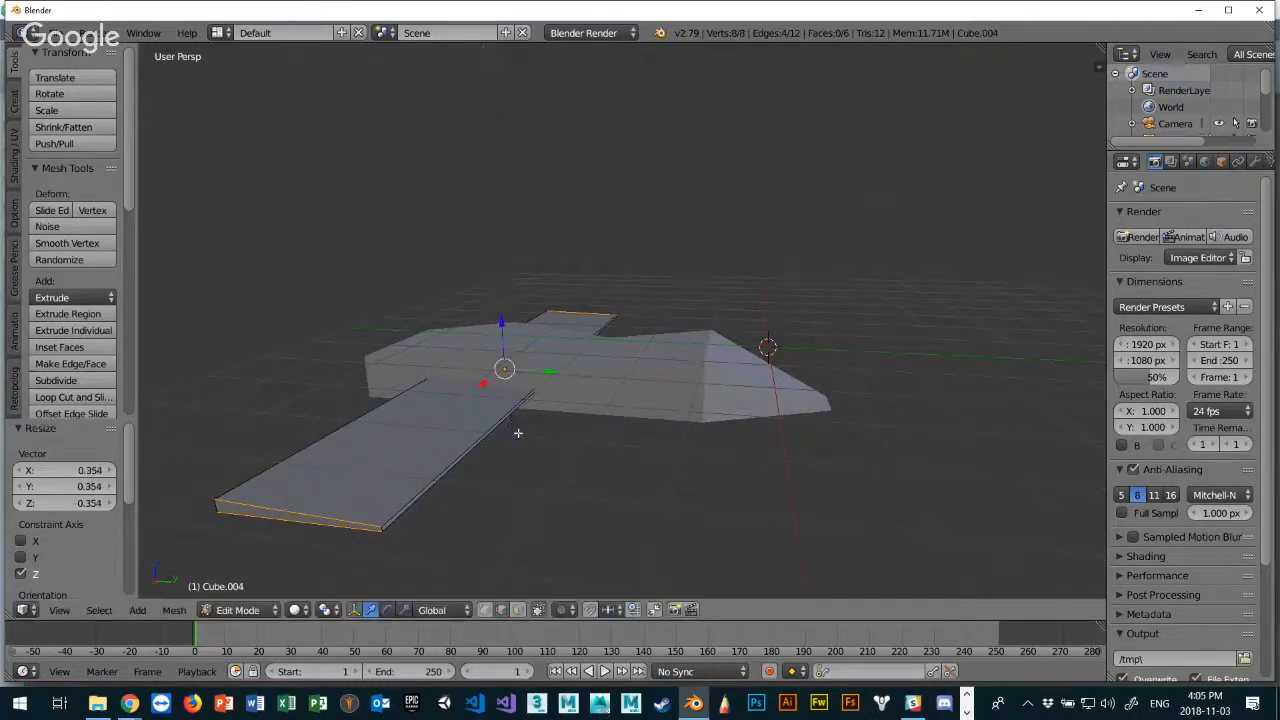
Switch to vertex selection, scale the wing's four leading-edge vertices to about 0.720 to taper the wings, and return to Object Mode.
middle_click_drag(517, 434, 431, 467)
key("a")
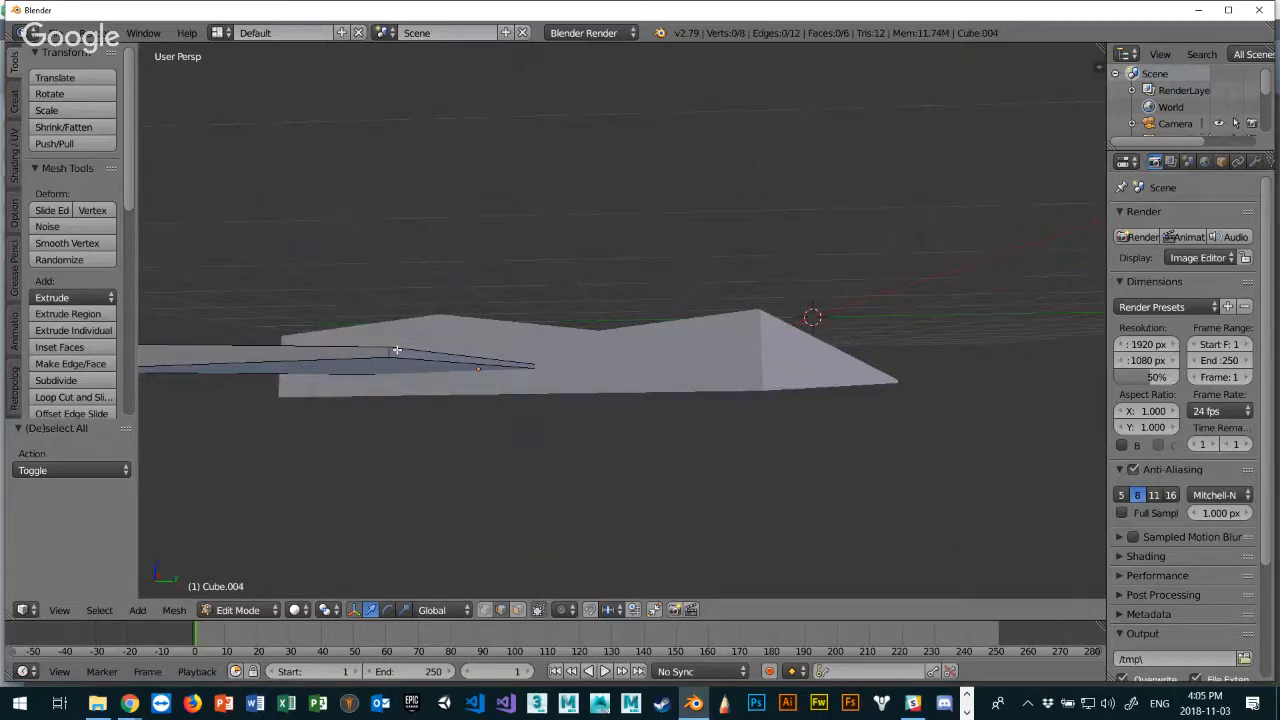
key("ctrl+Tab")
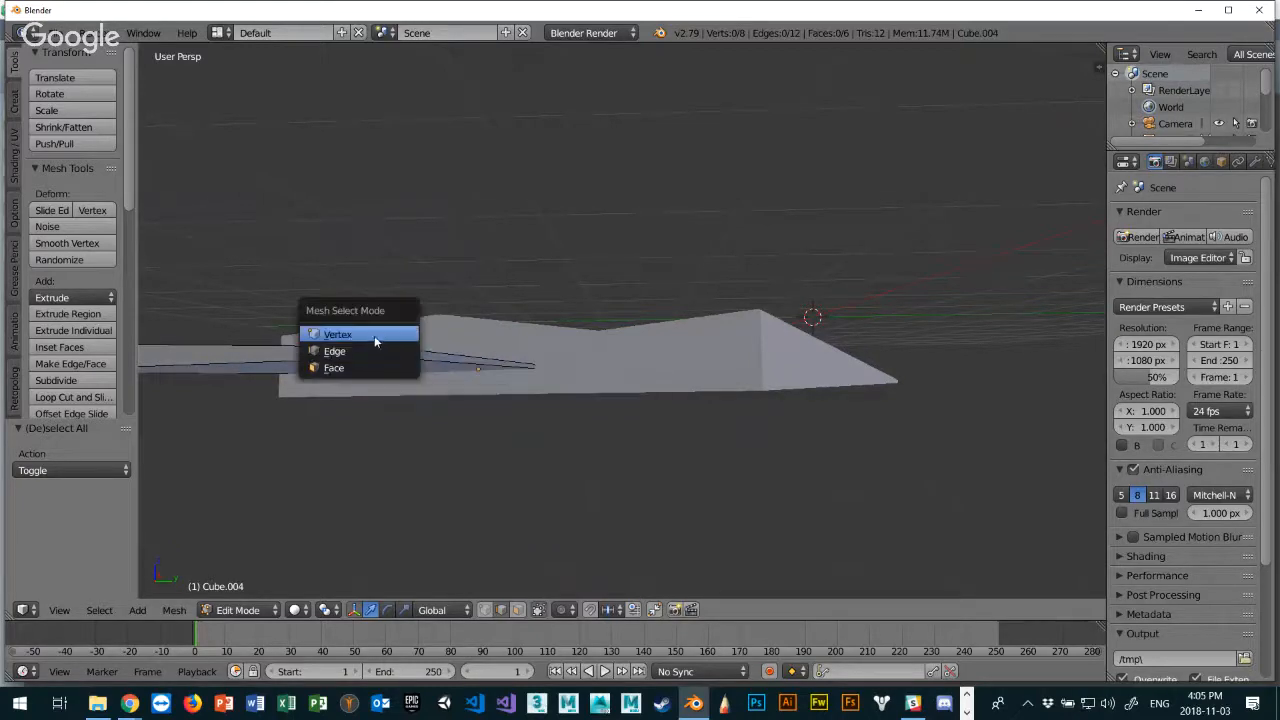
left_click(374, 334)
right_click(387, 360, "shift")
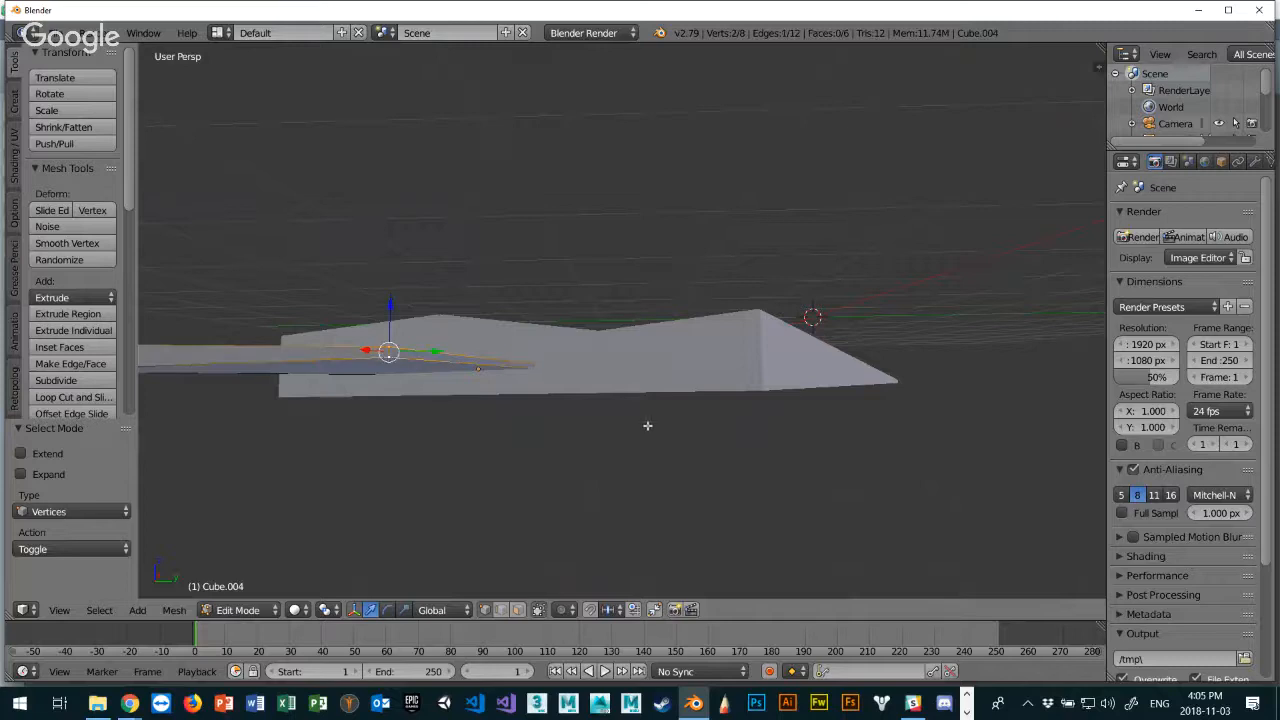
middle_click_drag(645, 423, 819, 431)
middle_click_drag(903, 414, 795, 514)
right_click(772, 466, "shift")
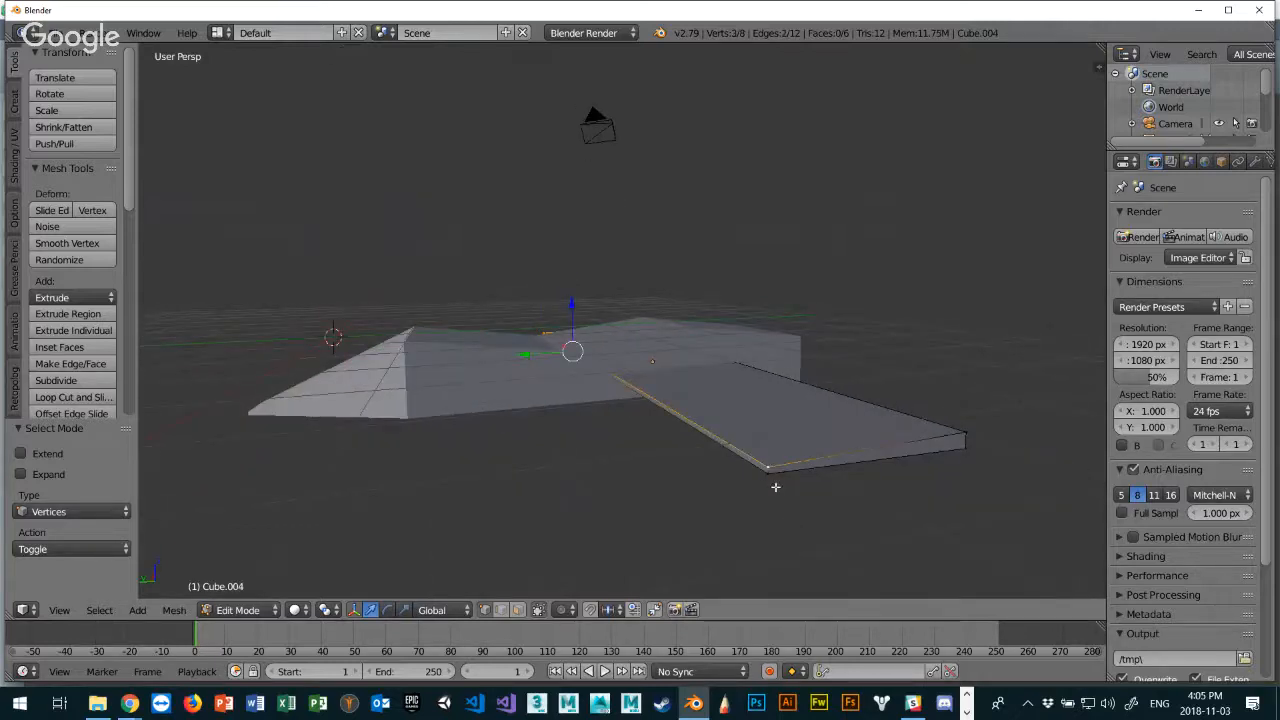
right_click(770, 475, "shift")
middle_click_drag(677, 484, 843, 480)
key("s")
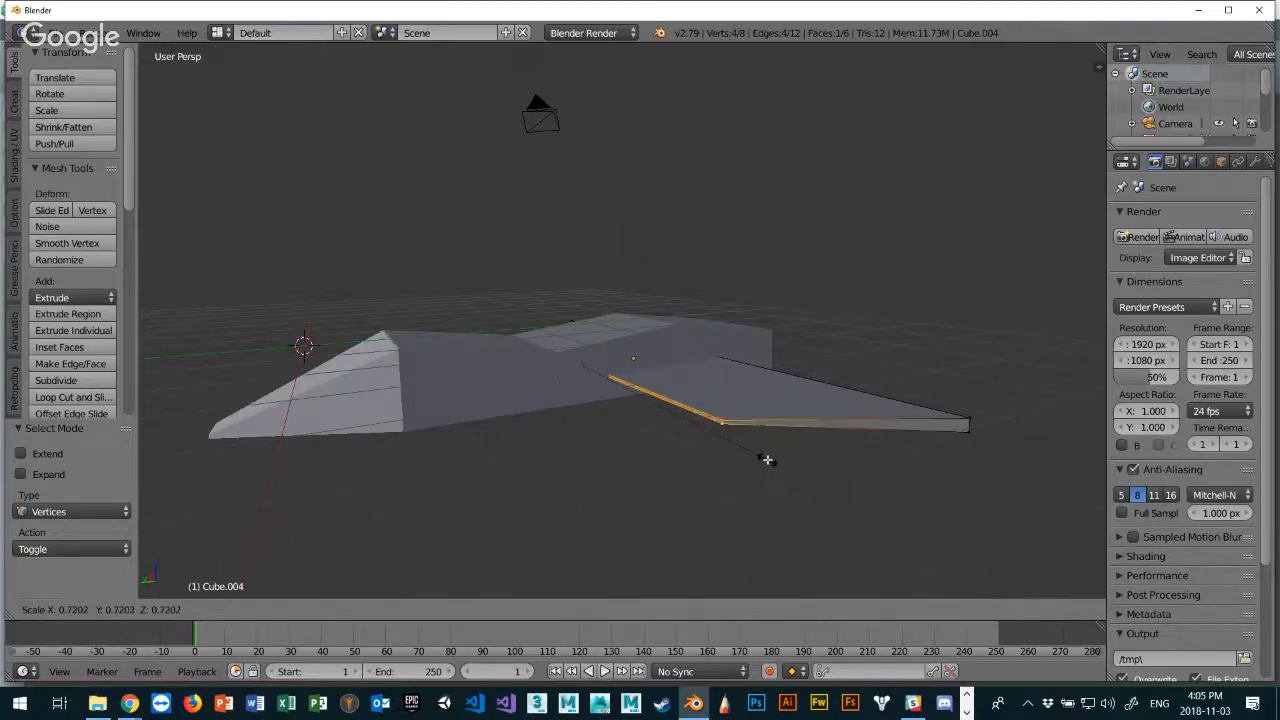
left_click(767, 459)
middle_click_drag(767, 459, 589, 432)
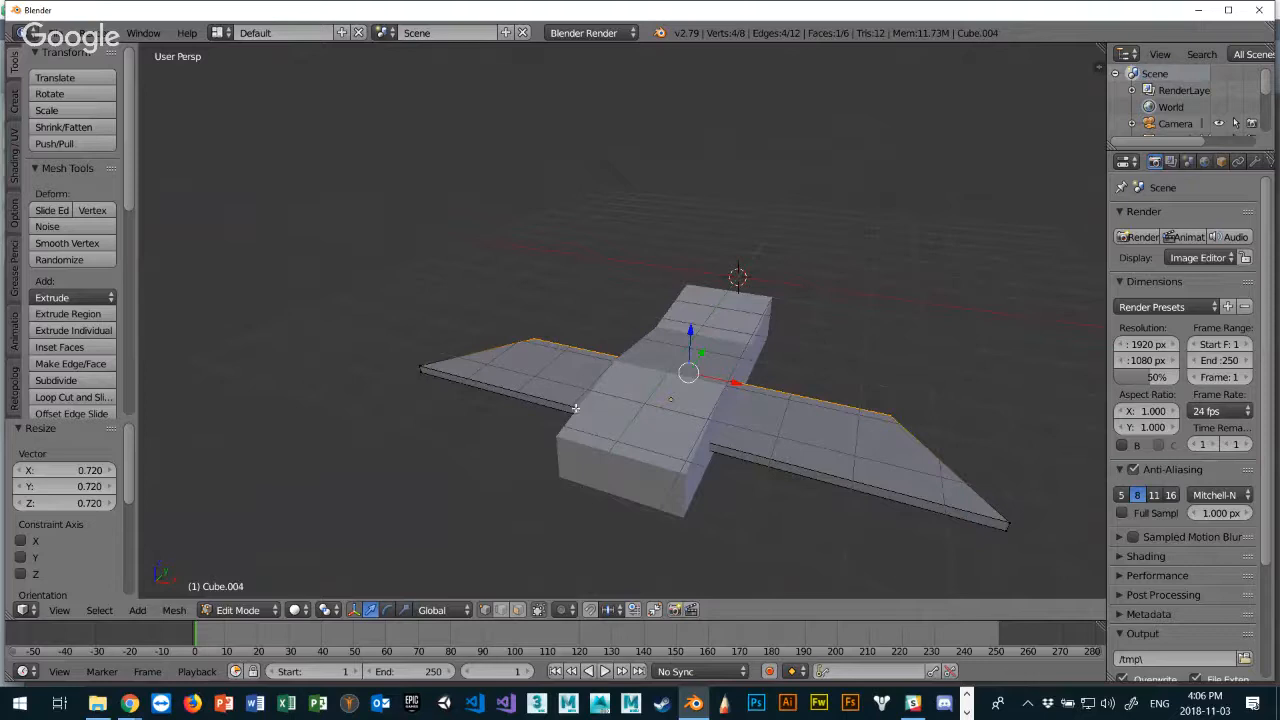
key("Tab")
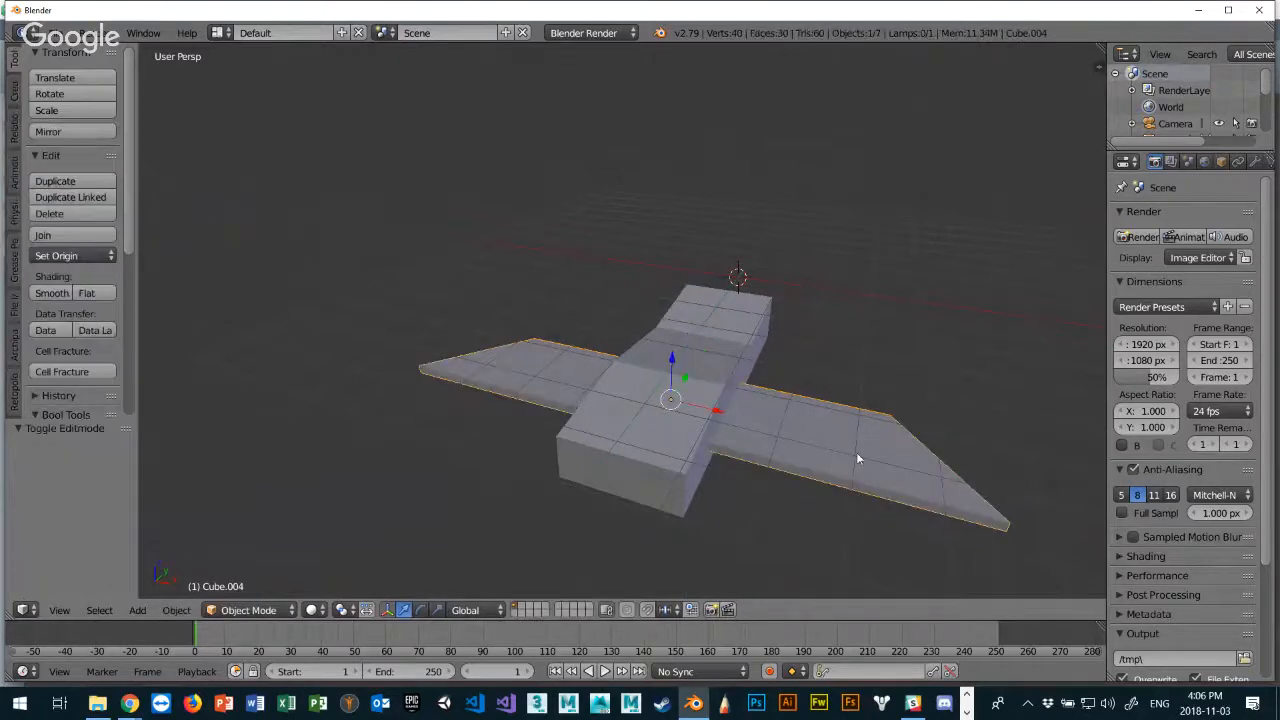
Shorten the wing slab by scaling it to about 0.769 along X.
key("s")
key("x")
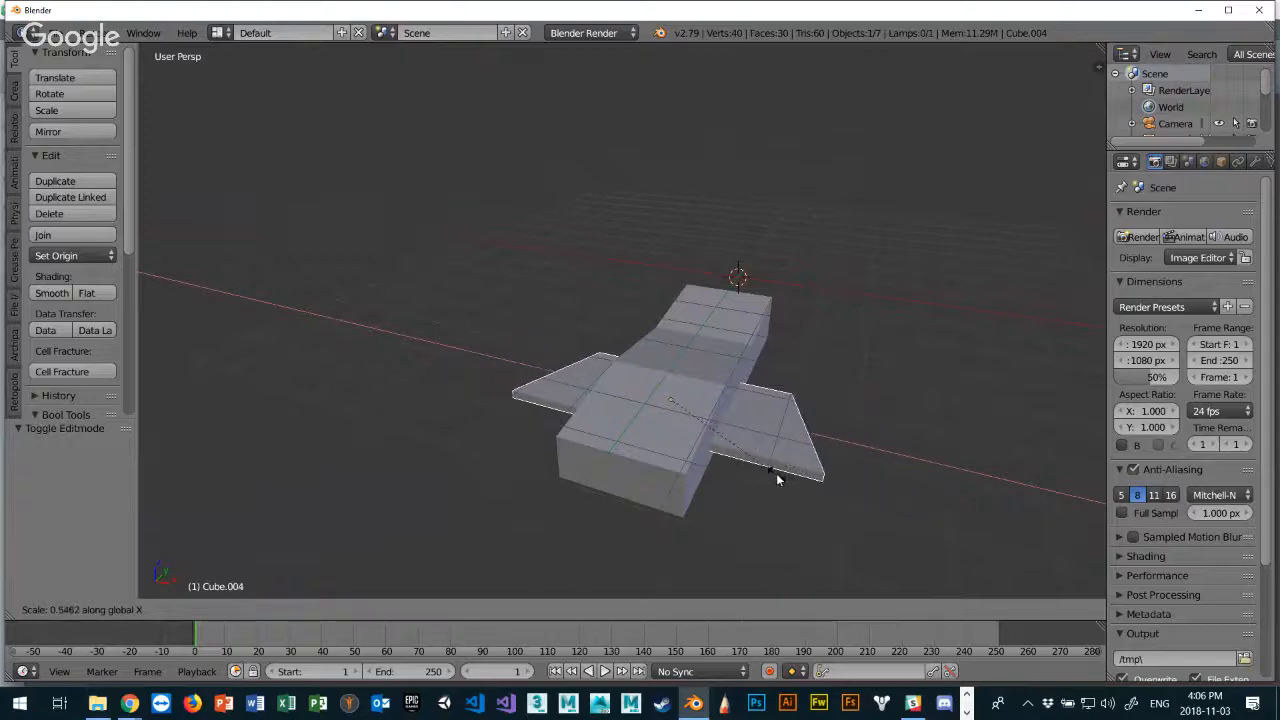
left_click(828, 490)
Duplicate the wing slab and raise the copy about 0.374 along Z above the original.
middle_click_drag(826, 488, 661, 433)
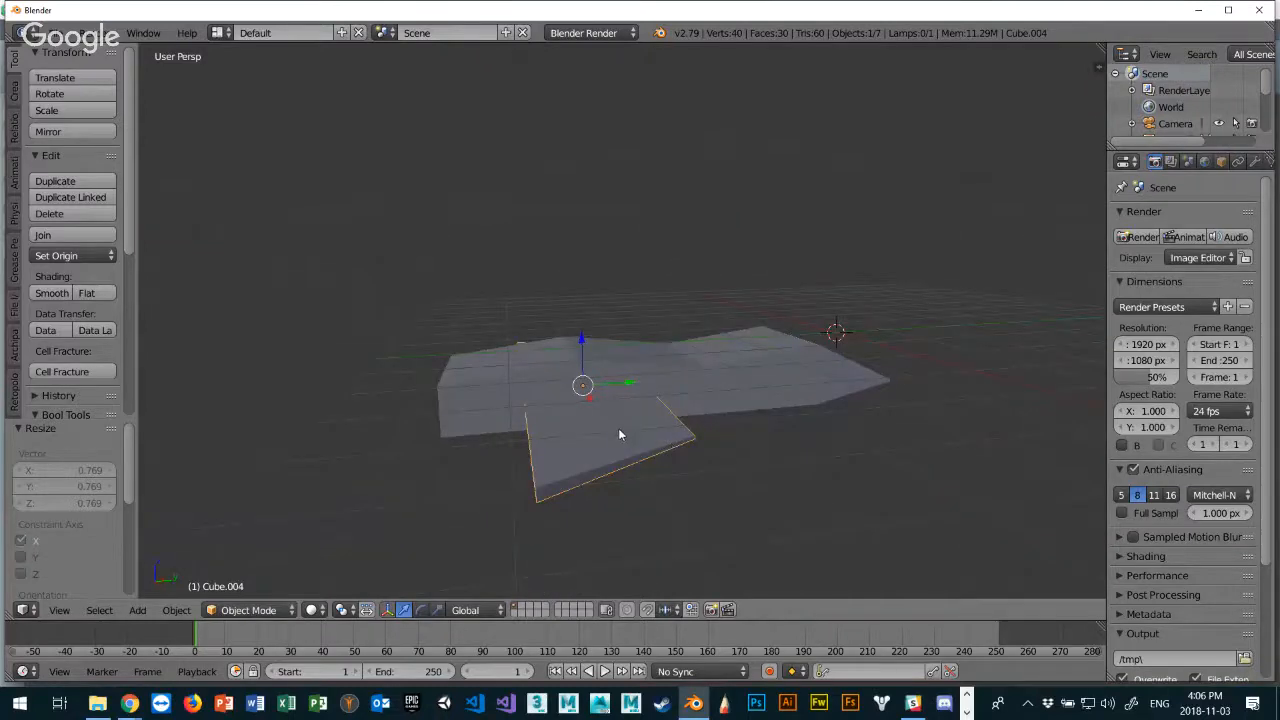
key("shift+d")
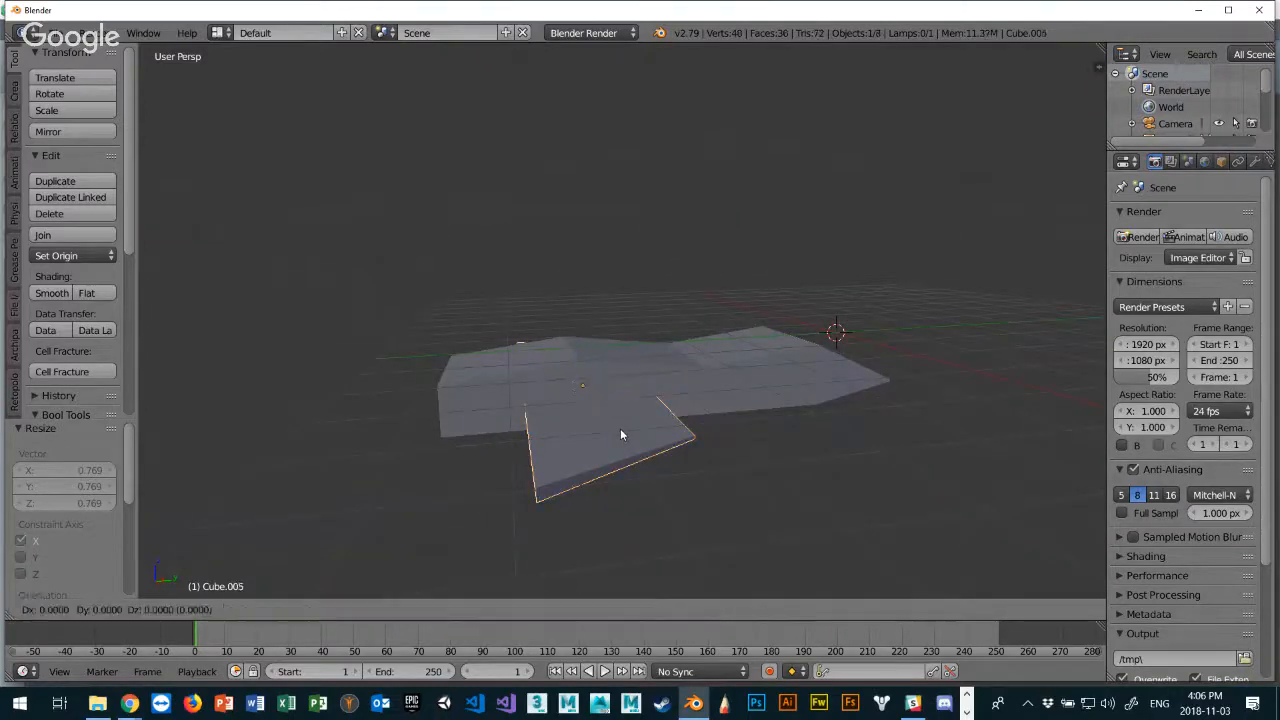
key("z")
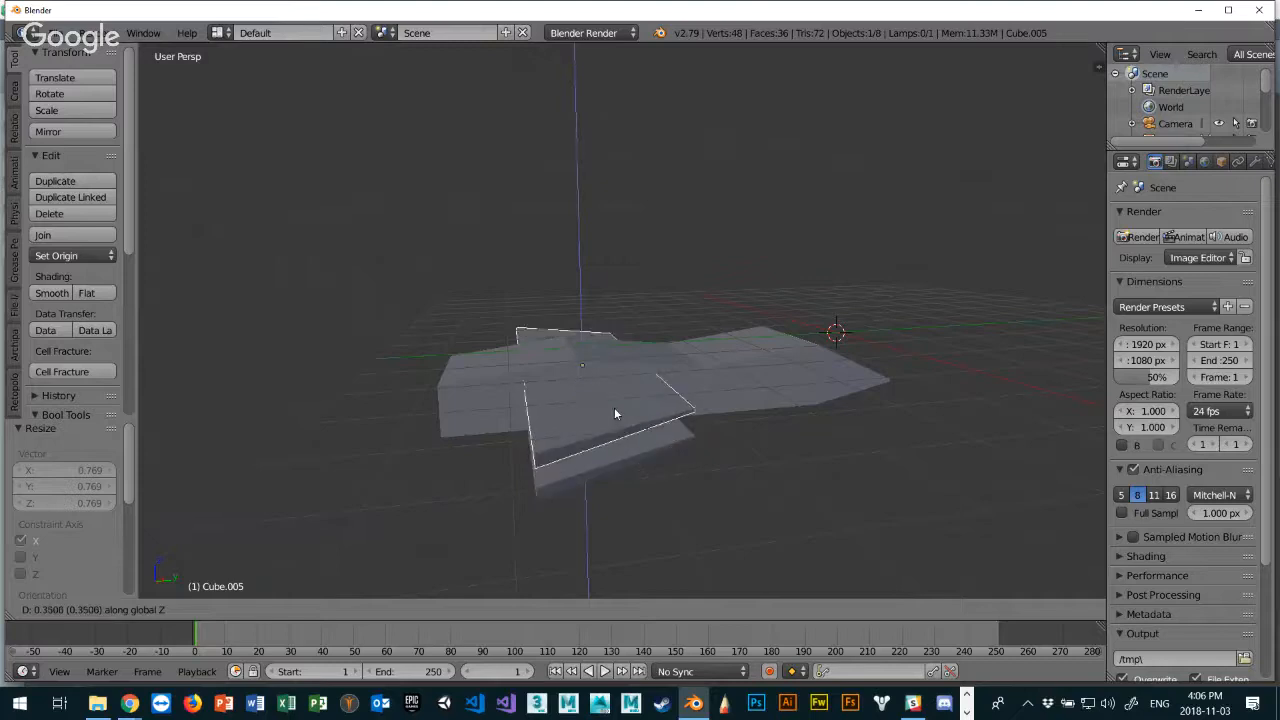
left_click(613, 406)
Tilt the upper wing copy by rotating it about -5.42° around the global X axis.
mouse_move(663, 423)
middle_mouse_down()
mouse_move(583, 428)
mouse_move(604, 449)
mouse_move(572, 447)
mouse_move(642, 412)
middle_mouse_up()
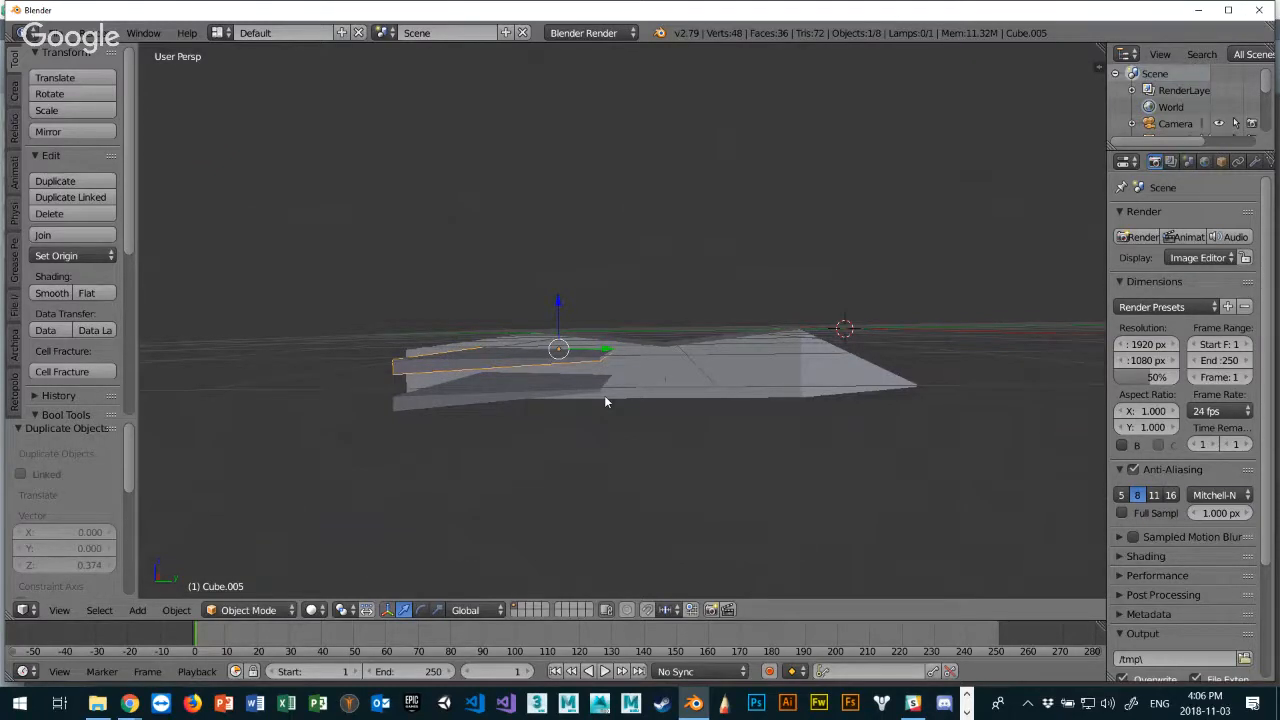
key("r")
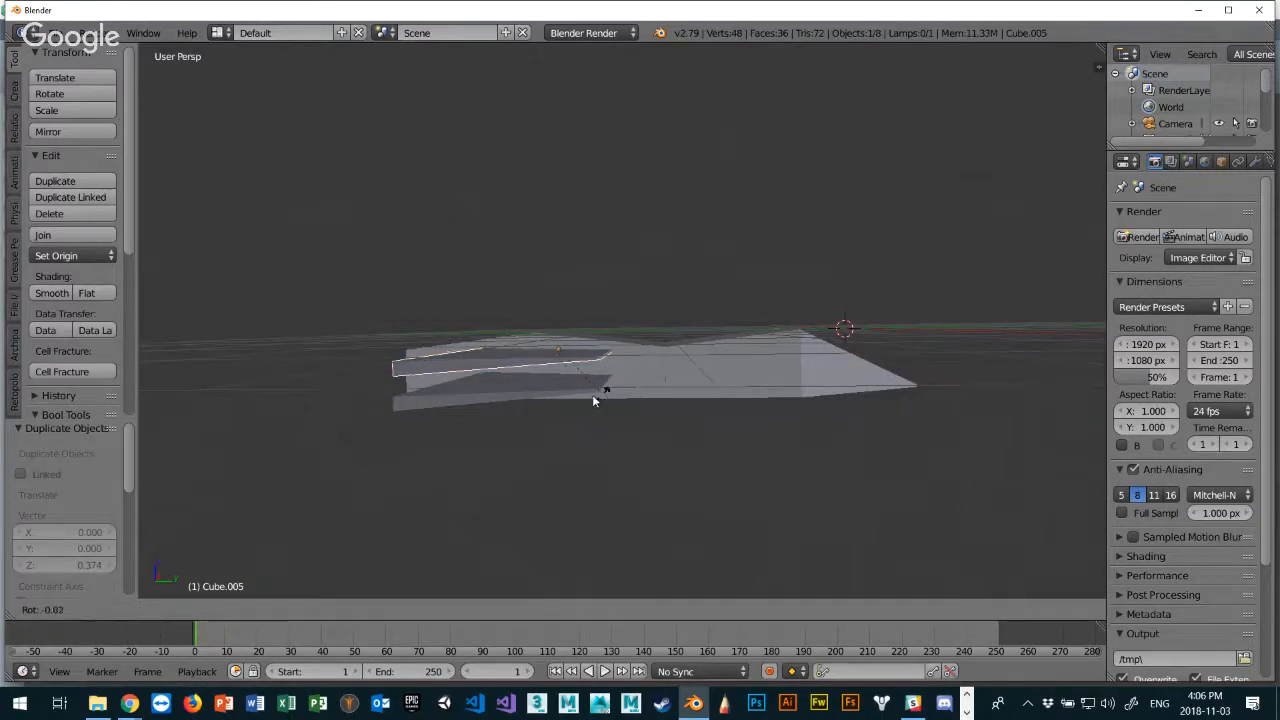
key("z")
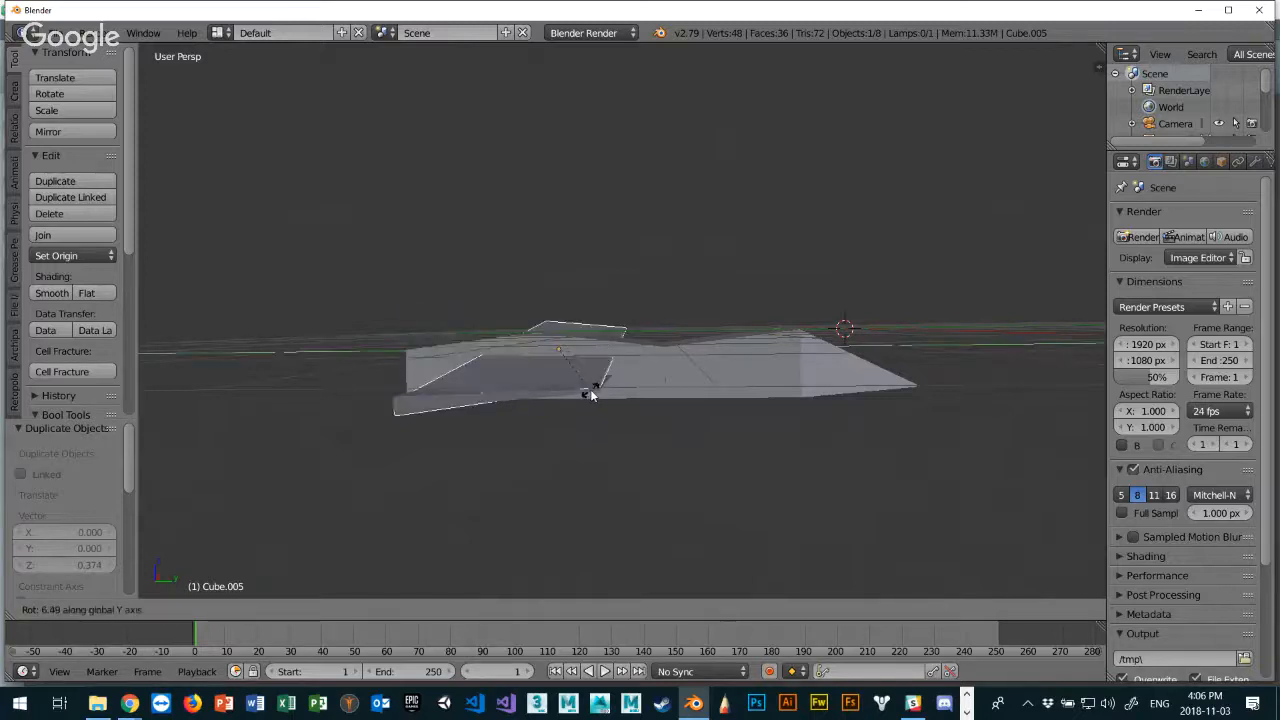
key("x")
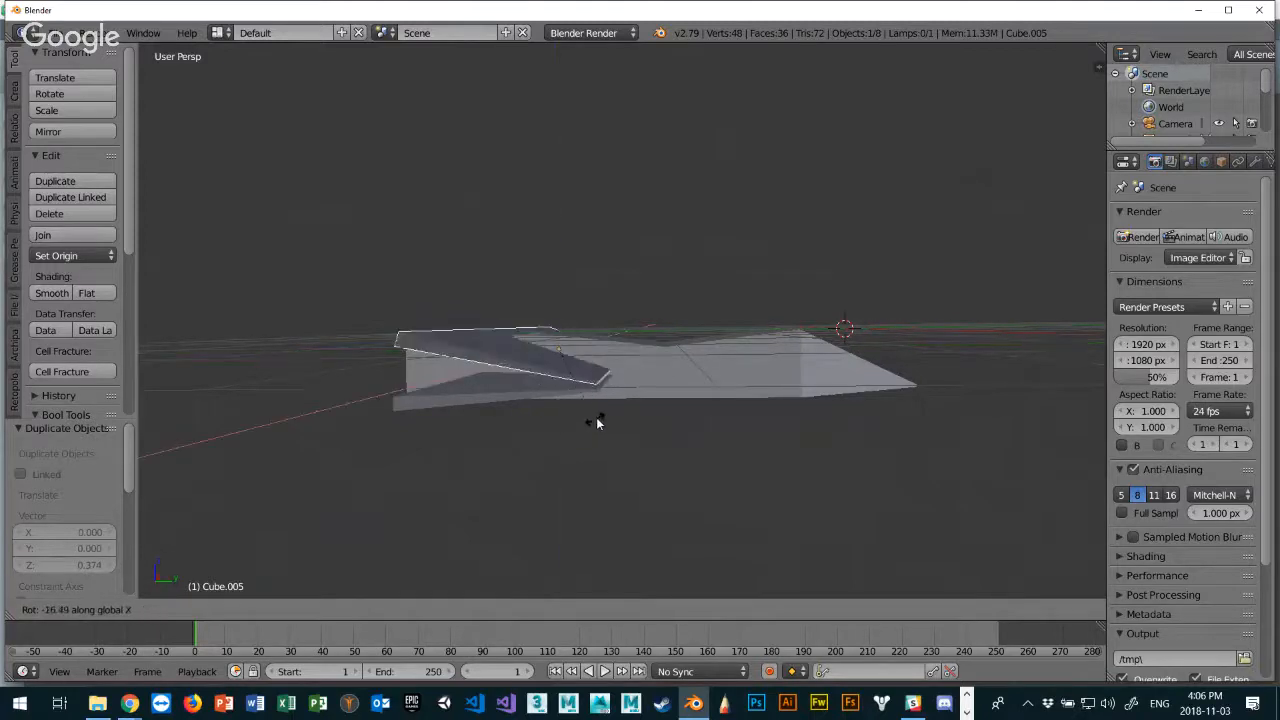
left_click(601, 402)
Tilt the lower wing the opposite way by rotating it about 4.67° around the global X axis.
middle_click_drag(574, 391, 276, 396)
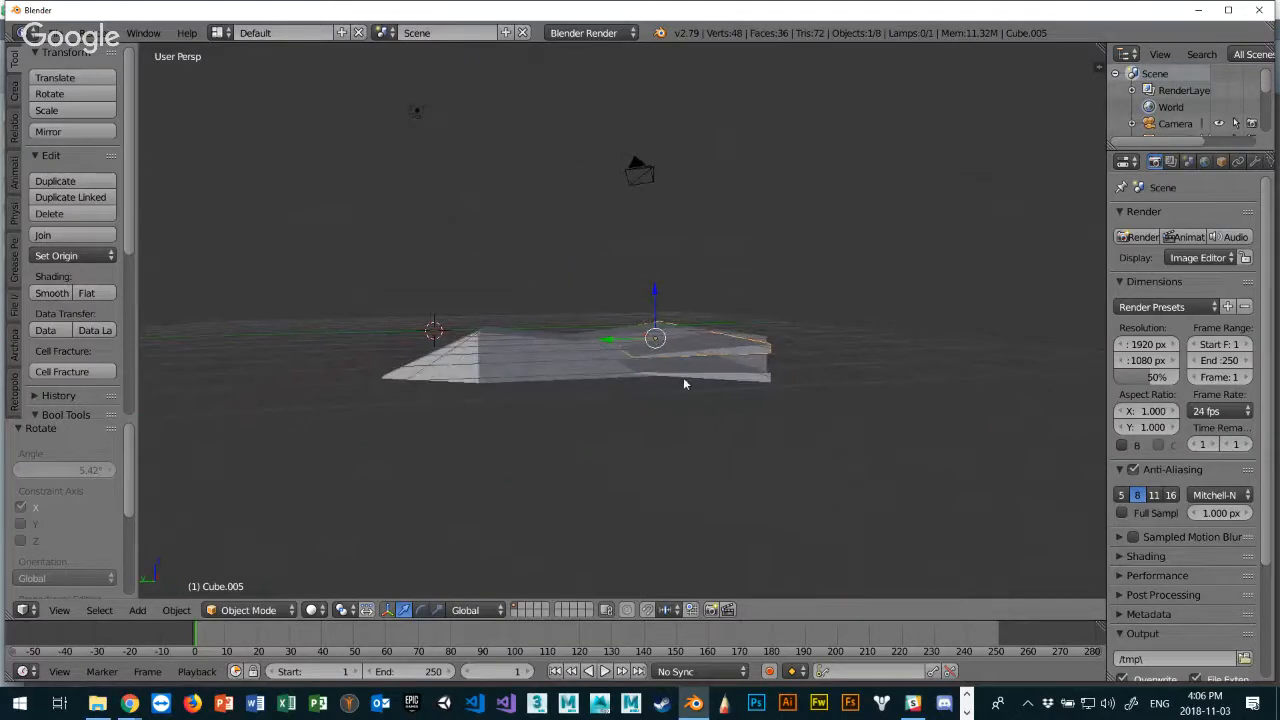
key("r")
key("x")
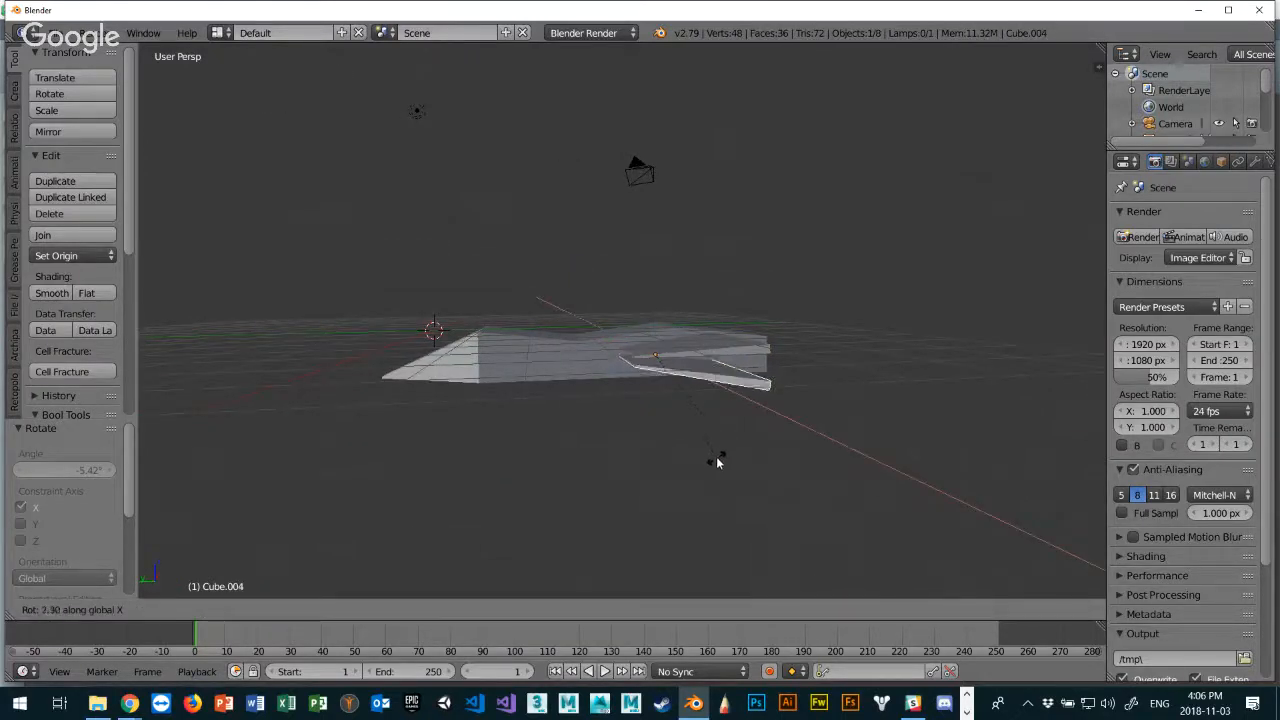
left_click(716, 448)
Select the upper wing and lower it about -0.129 along Z toward the lower wing.
middle_click_drag(707, 424, 710, 453)
right_click(705, 357)
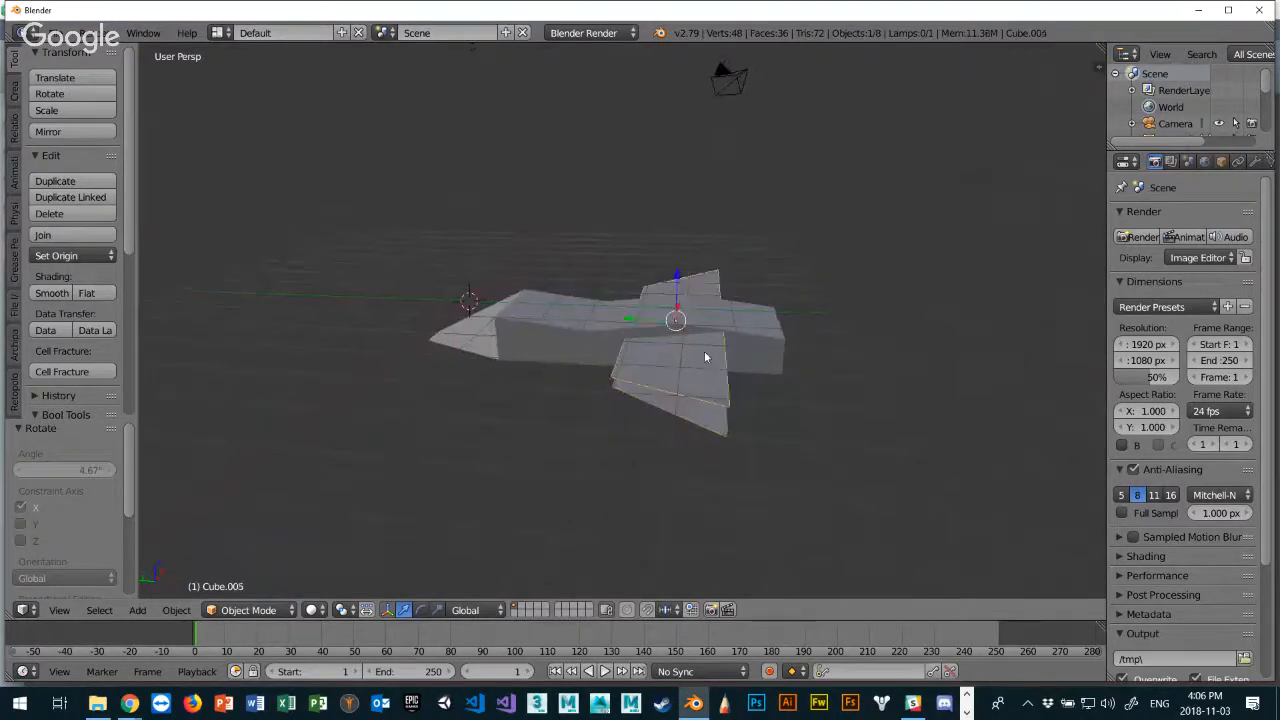
left_click_drag(680, 297, 679, 307)
Add a UV sphere and move it backward along Y onto the middle of the aircraft body.
middle_click_drag(558, 374, 697, 460)
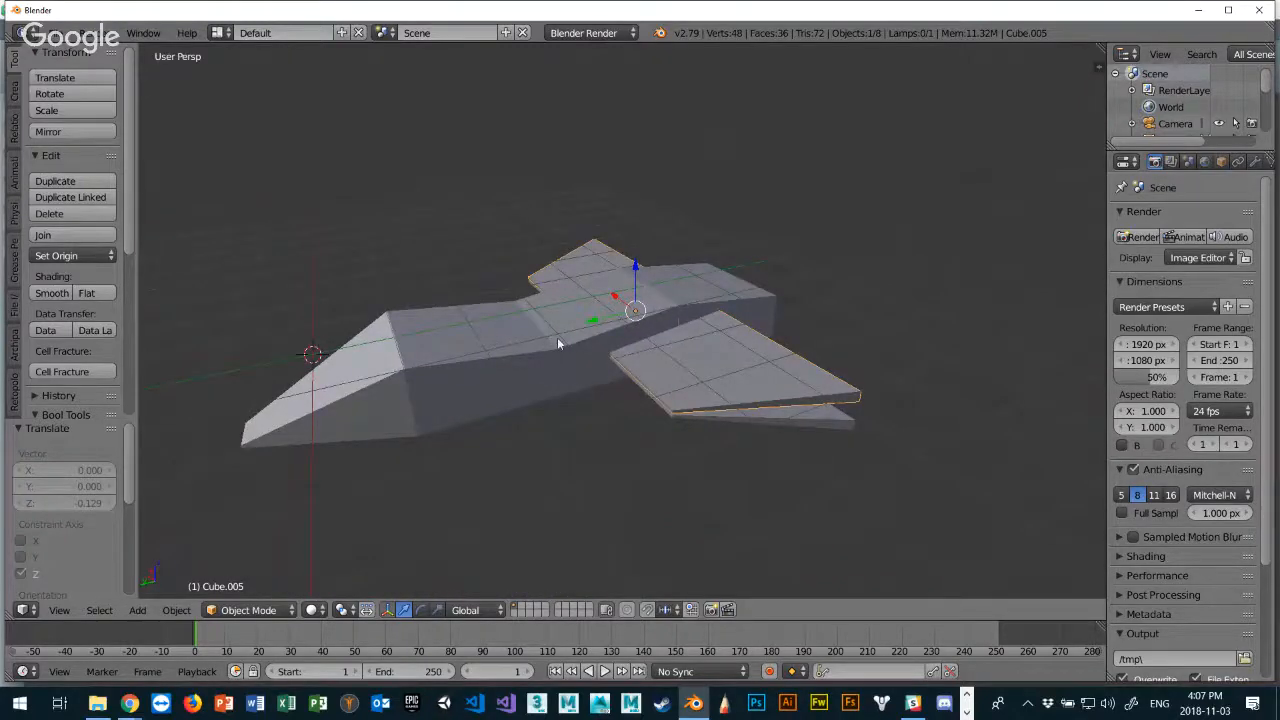
middle_click_drag(558, 343, 530, 357)
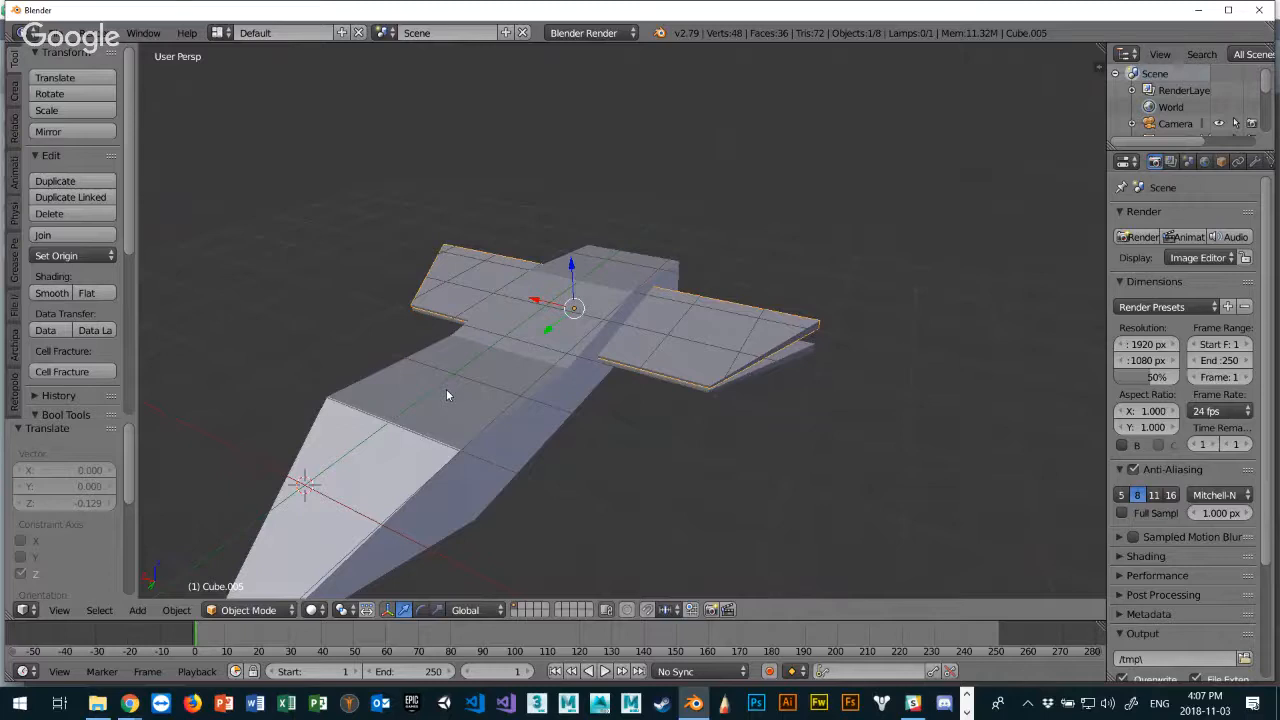
key("shift+a")
mouse_move(446, 389)
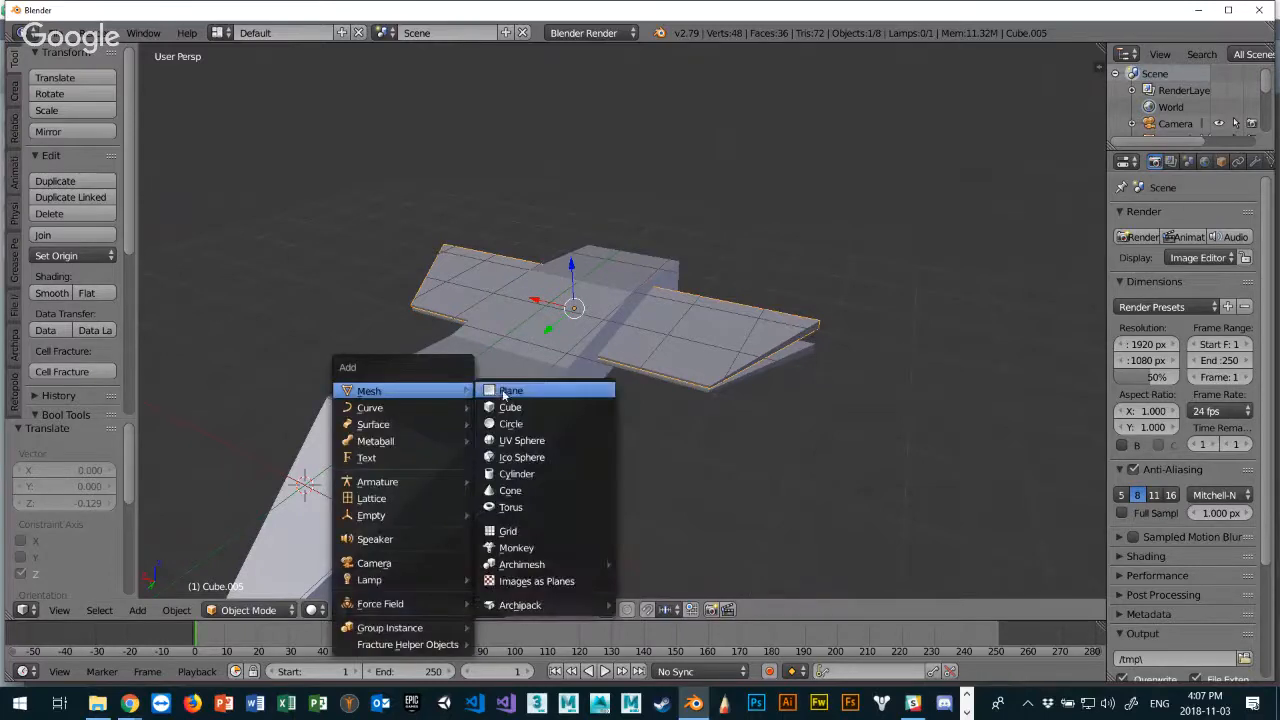
left_click(521, 441)
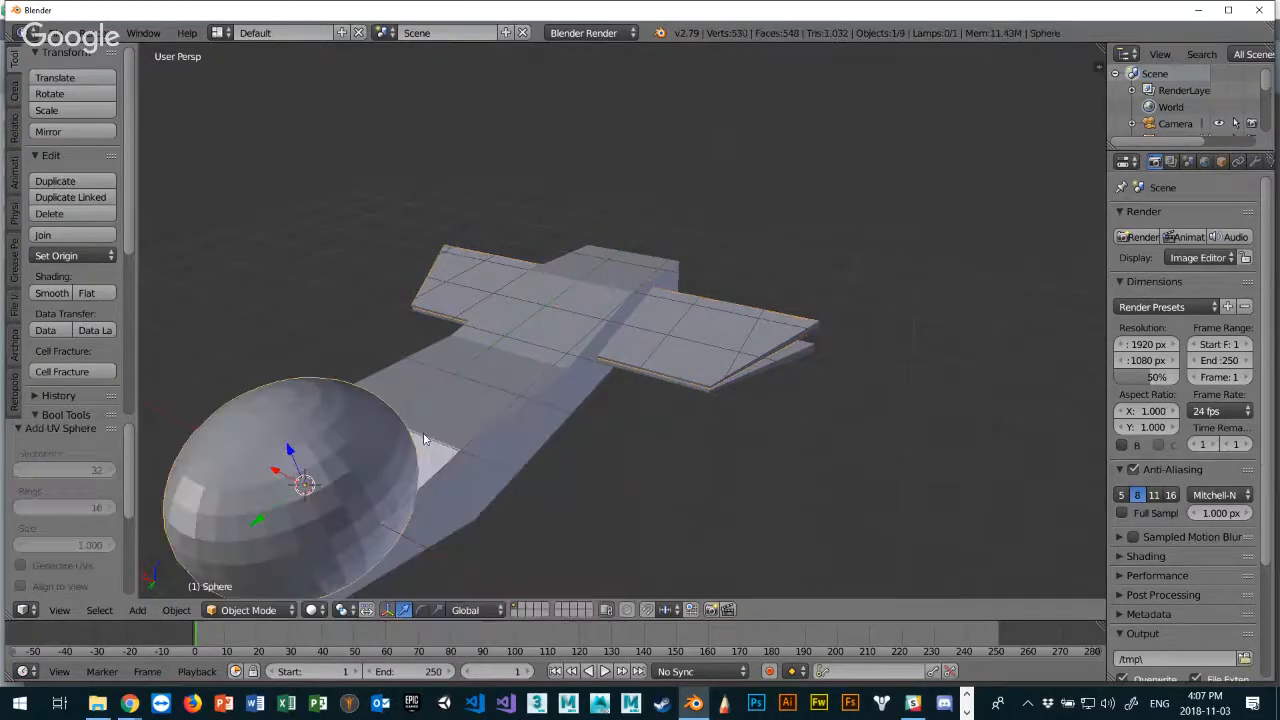
key("g")
key("y")
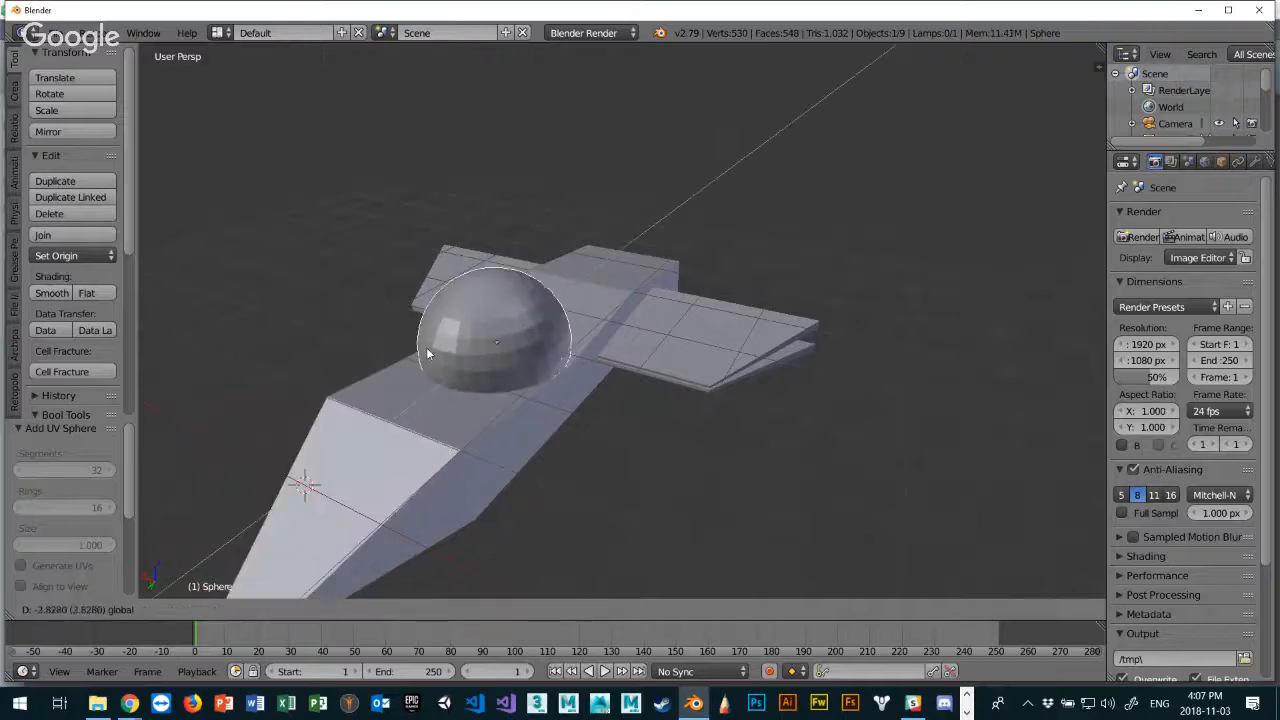
left_click(490, 290)
Lower the sphere about -0.394 along Z into the body and scale it to about 0.491.
key("g")
key("z")
left_click(486, 328)
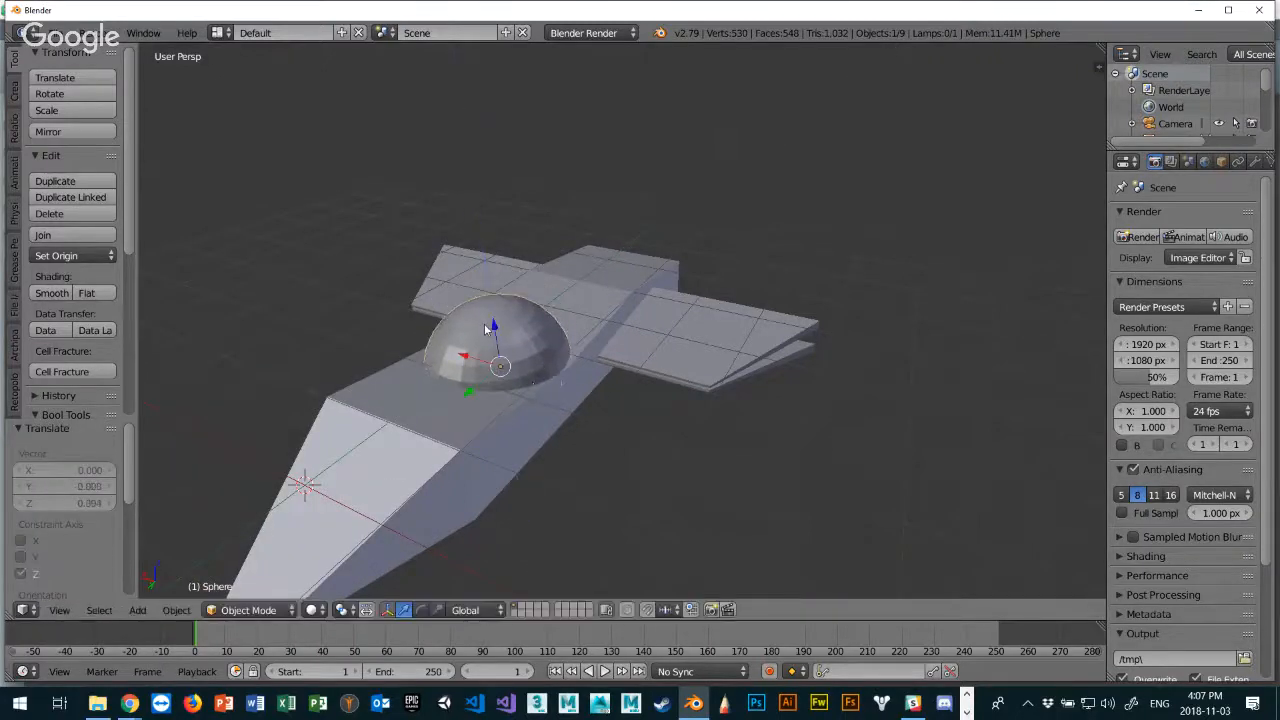
mouse_move(486, 328)
middle_mouse_down()
mouse_move(504, 300)
mouse_move(483, 318)
middle_mouse_up()
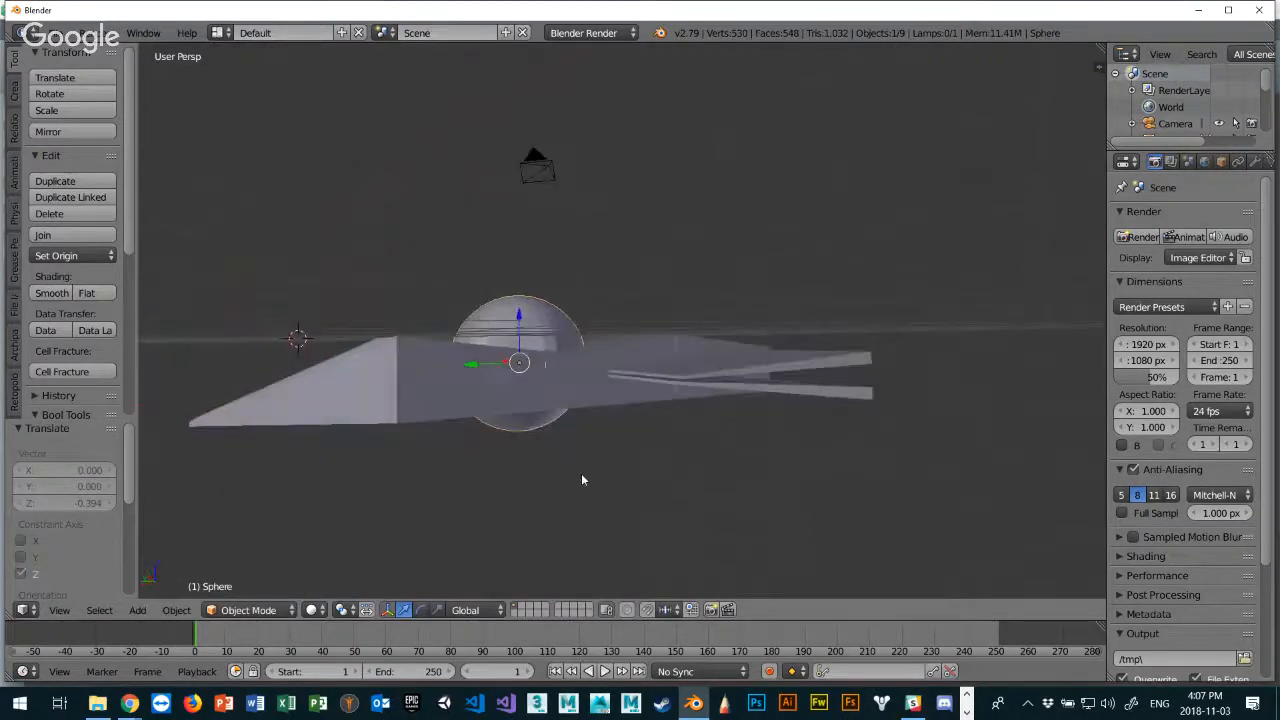
key("s")
left_click(535, 428)
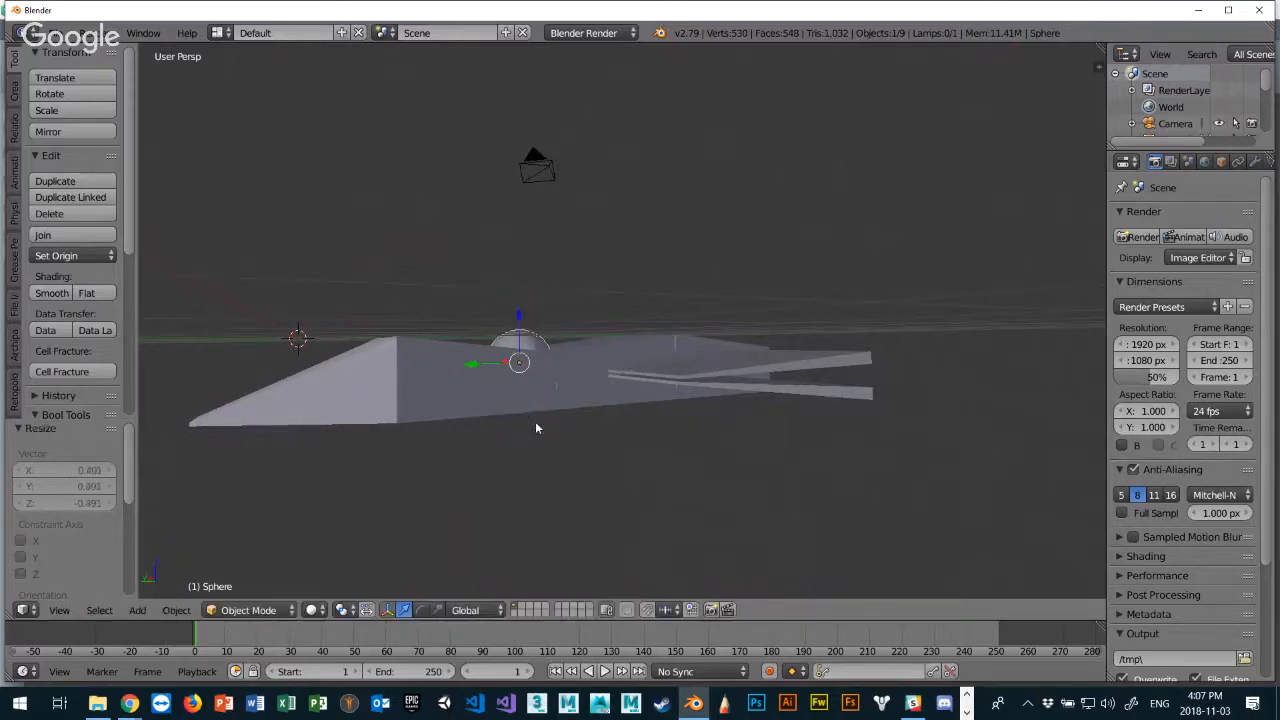
Move the small sphere forward about 2.095 along Y onto the sloped nose as a cockpit.
mouse_move(535, 428)
middle_mouse_down()
mouse_move(574, 429)
mouse_move(535, 410)
middle_mouse_up()
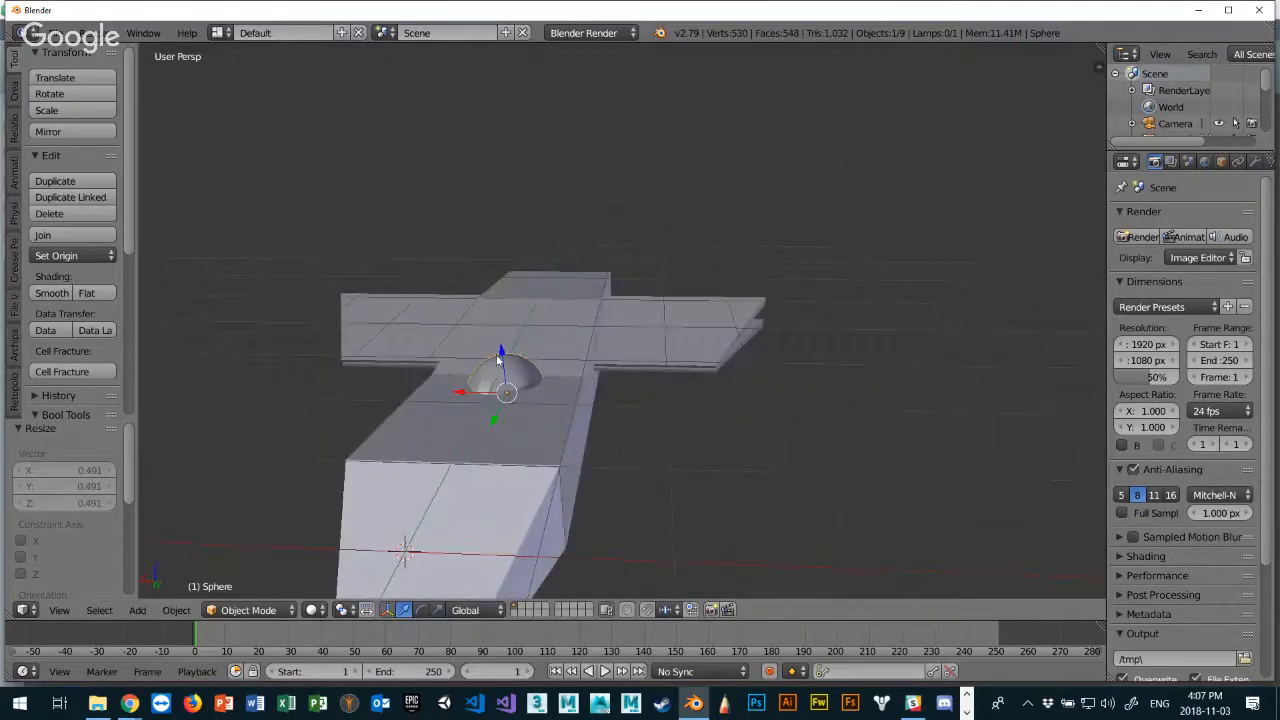
key("g")
key("y")
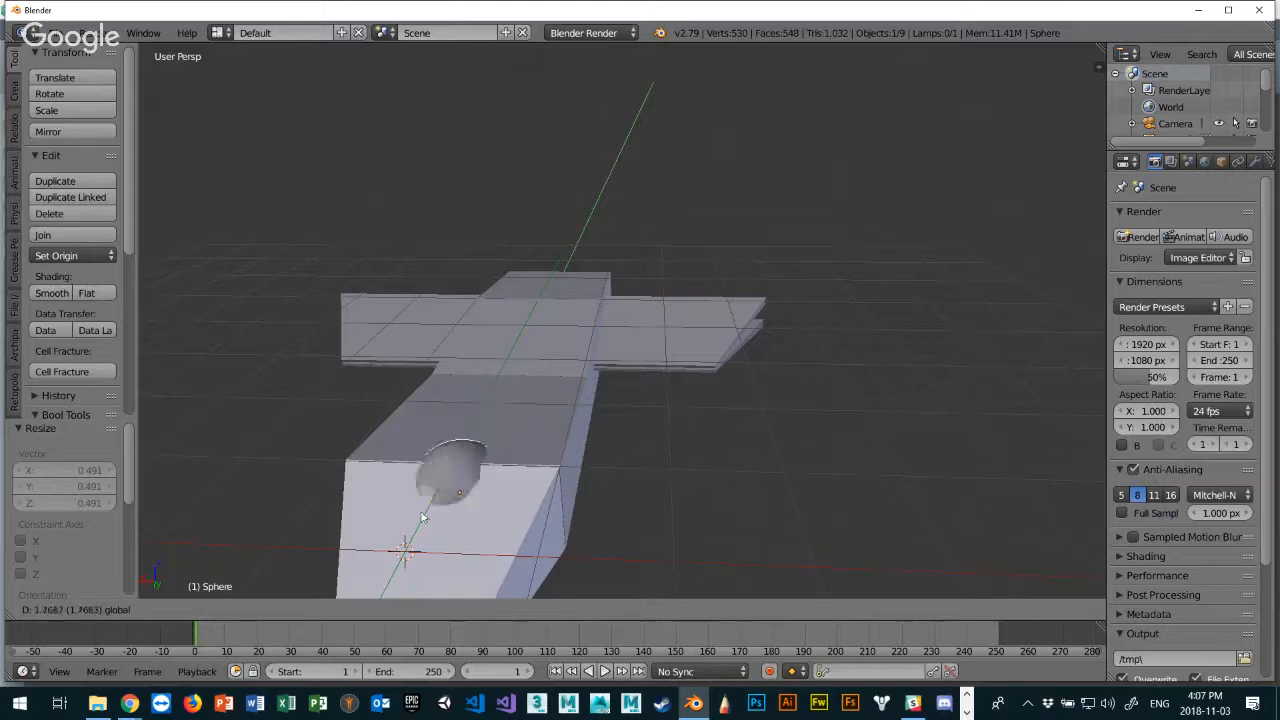
left_click(418, 532)
Add a cube and move it about -5.854 along Y to the tail of the aircraft.
middle_click_drag(500, 503, 432, 415)
middle_click_drag(454, 320, 440, 366)
middle_click_drag(467, 410, 668, 423)
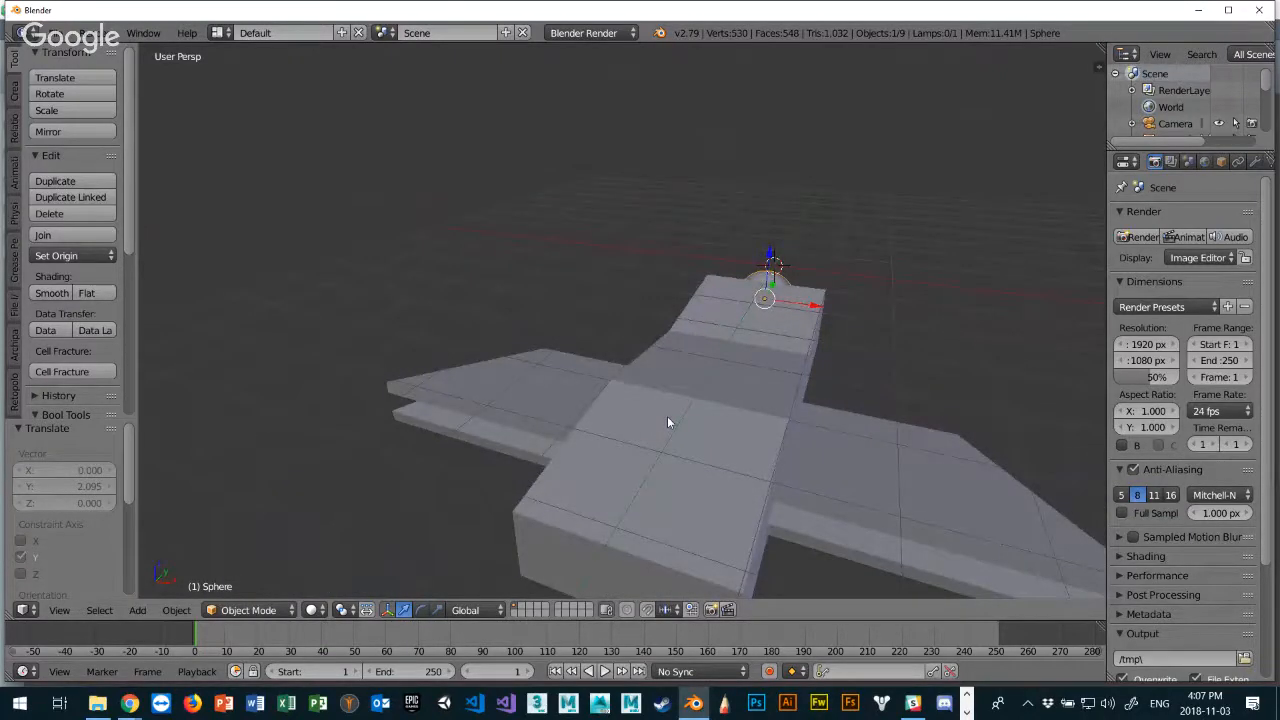
key("shift+a")
mouse_move(624, 410)
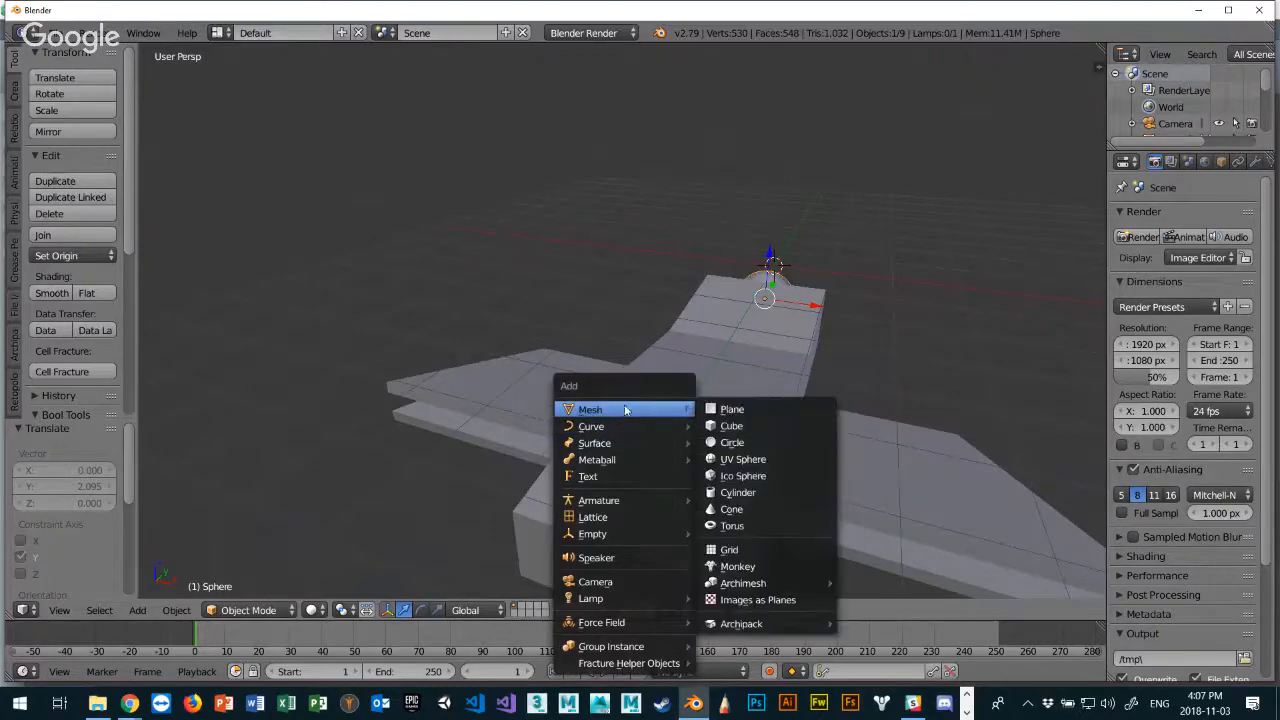
left_click(718, 425)
middle_click_drag(725, 419, 662, 330)
left_click_drag(1025, 411, 487, 356)
Flatten the tail cube into a thin vertical fin by scaling it to about -0.061 along X.
middle_click_drag(491, 381, 637, 400)
key("s")
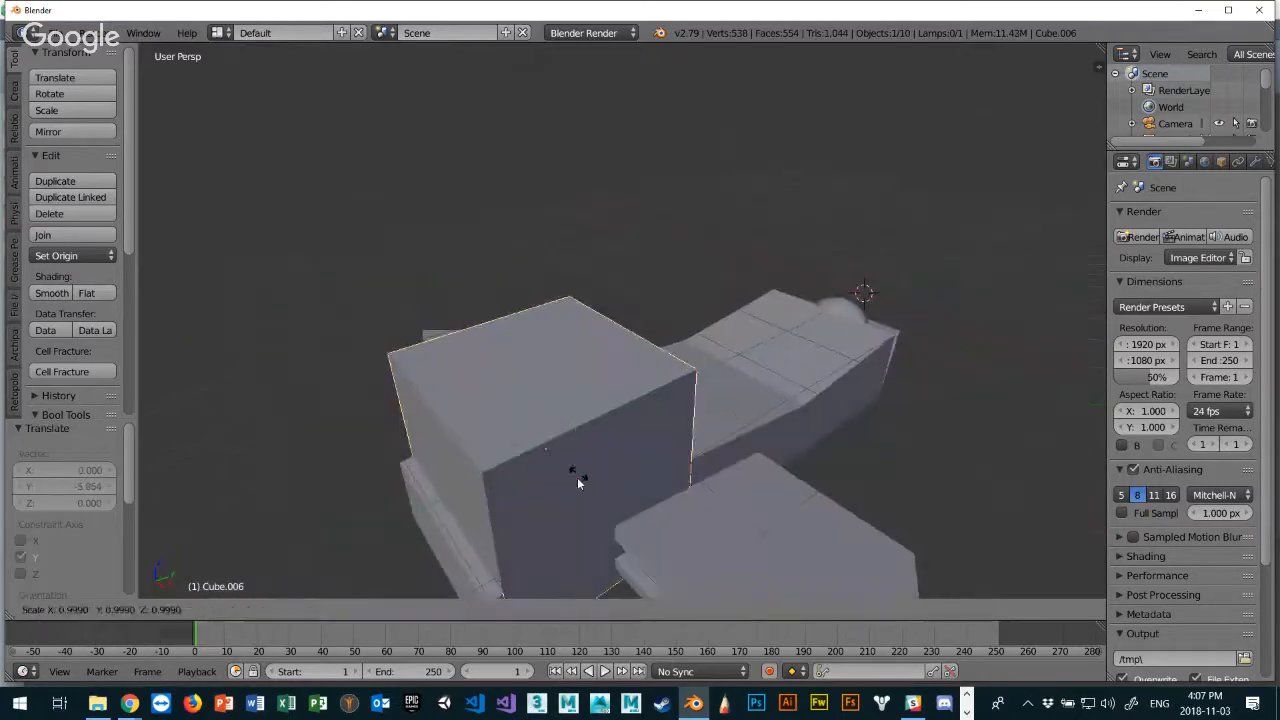
key("x")
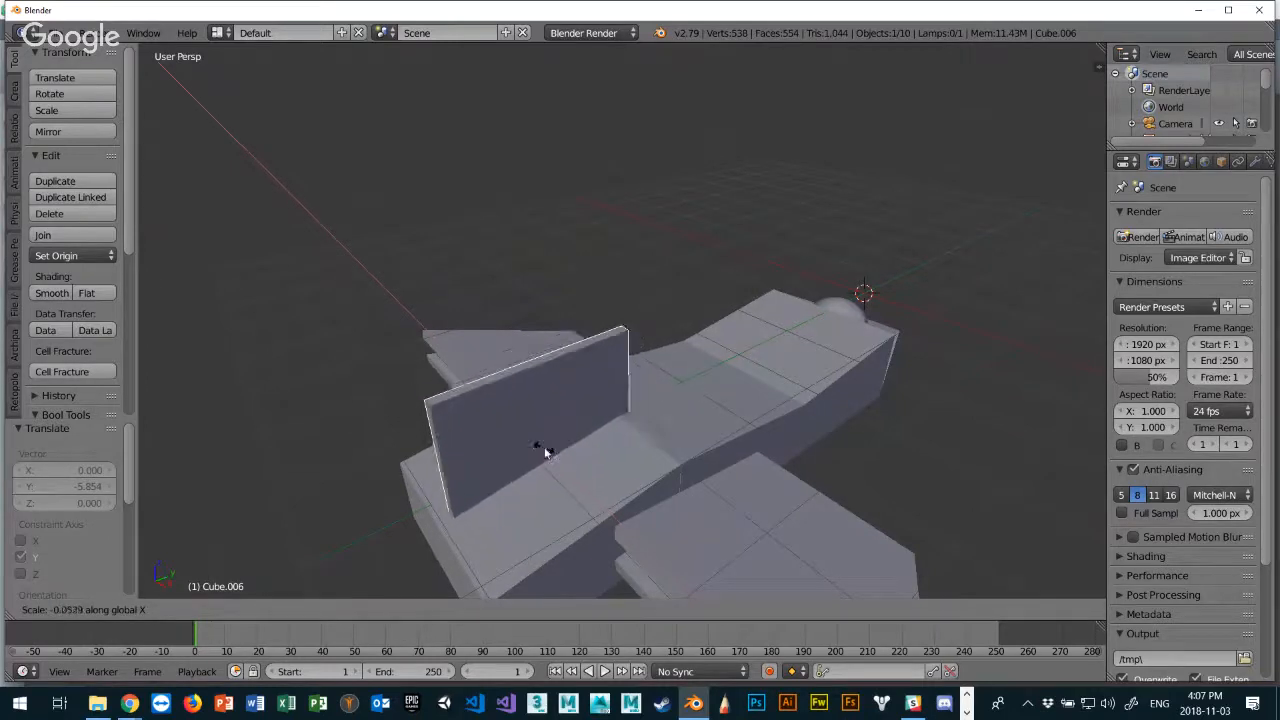
left_click(544, 446)
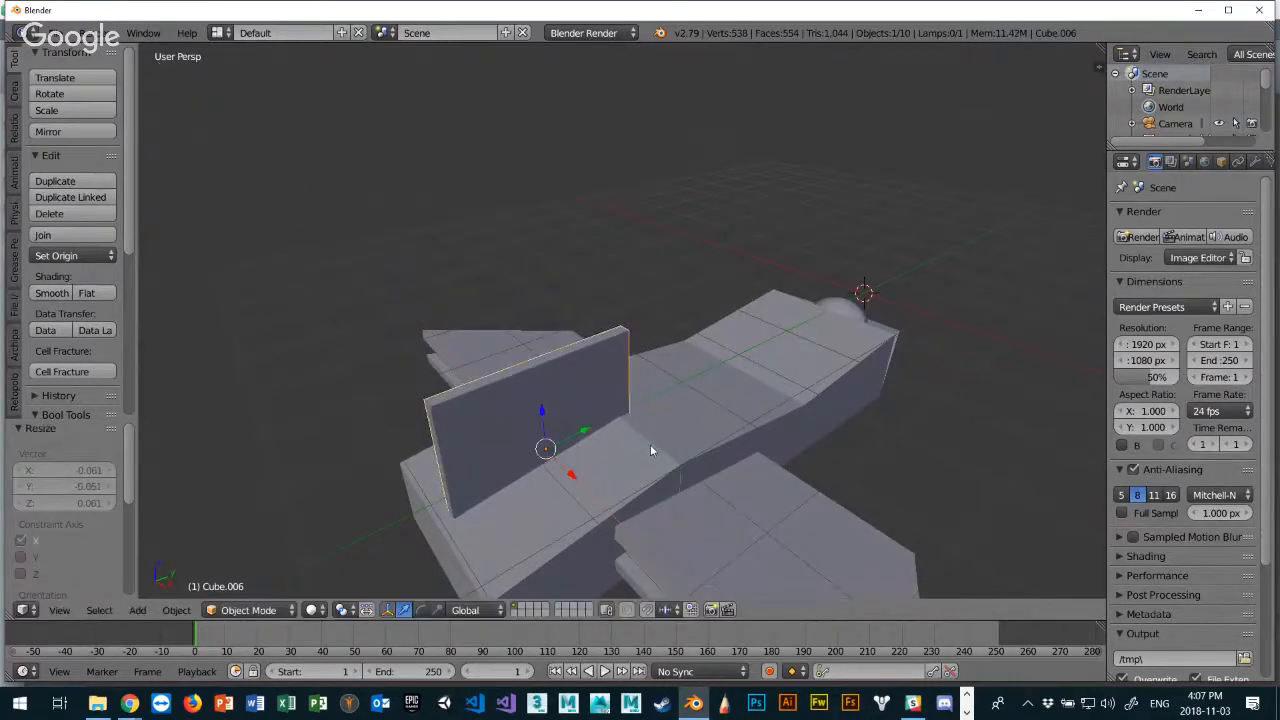
Thicken the tail fin by scaling it about 2.018 along X.
middle_click_drag(650, 450, 480, 460)
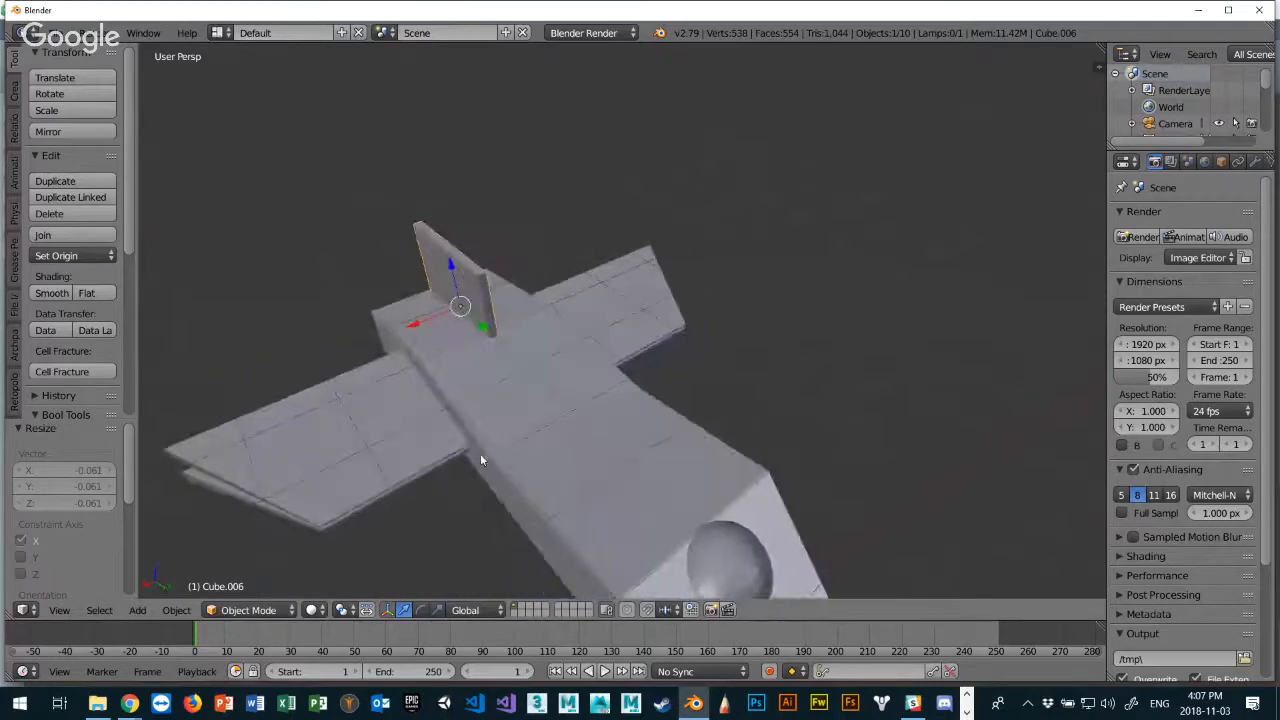
key("s")
key("x")
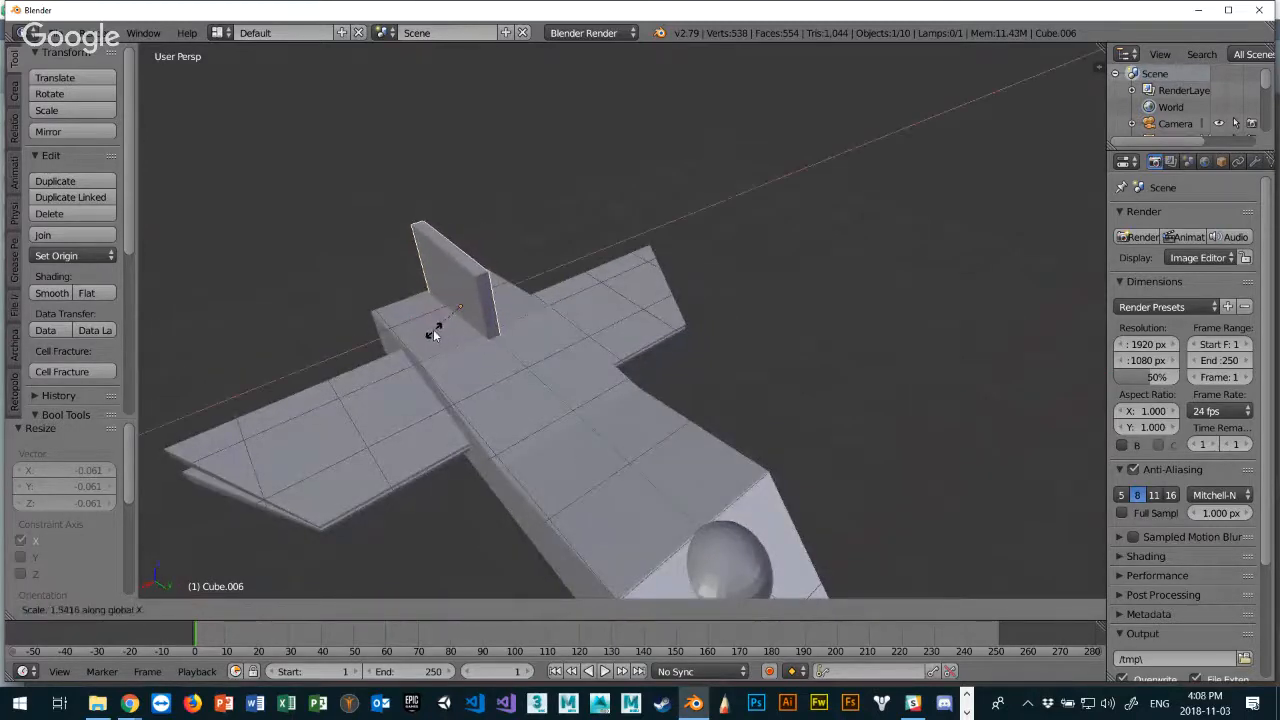
left_click(433, 334)
Enter Edit Mode on the tail fin, select its two front top vertices and scale them to about 0.346.
middle_click_drag(423, 334, 522, 338)
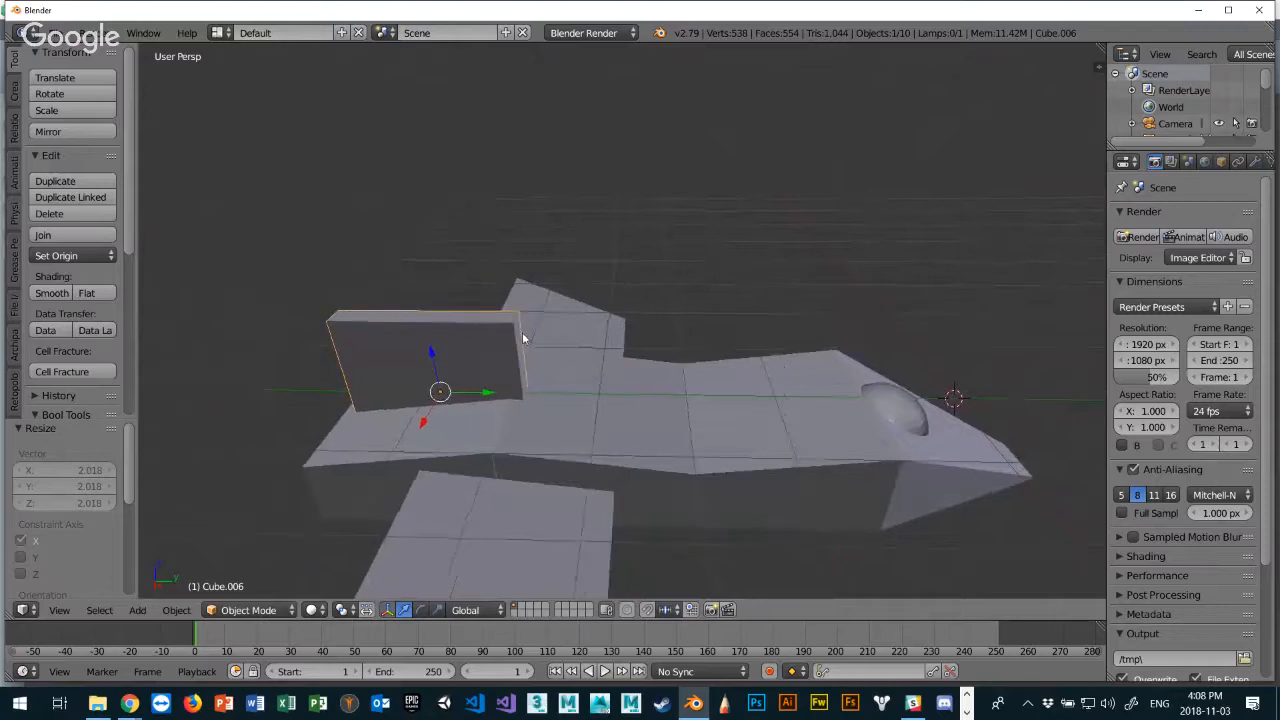
key("Tab")
scroll(519, 347, "up", 4)
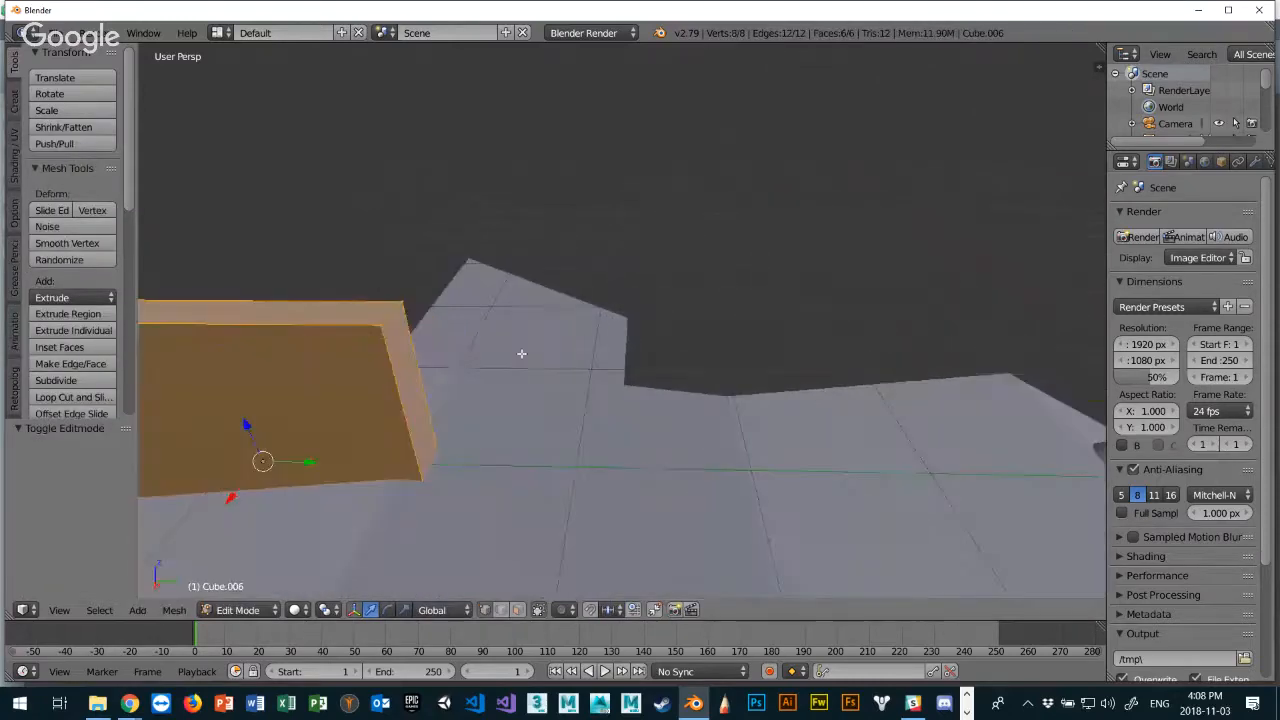
middle_click_drag(455, 343, 583, 333, "shift")
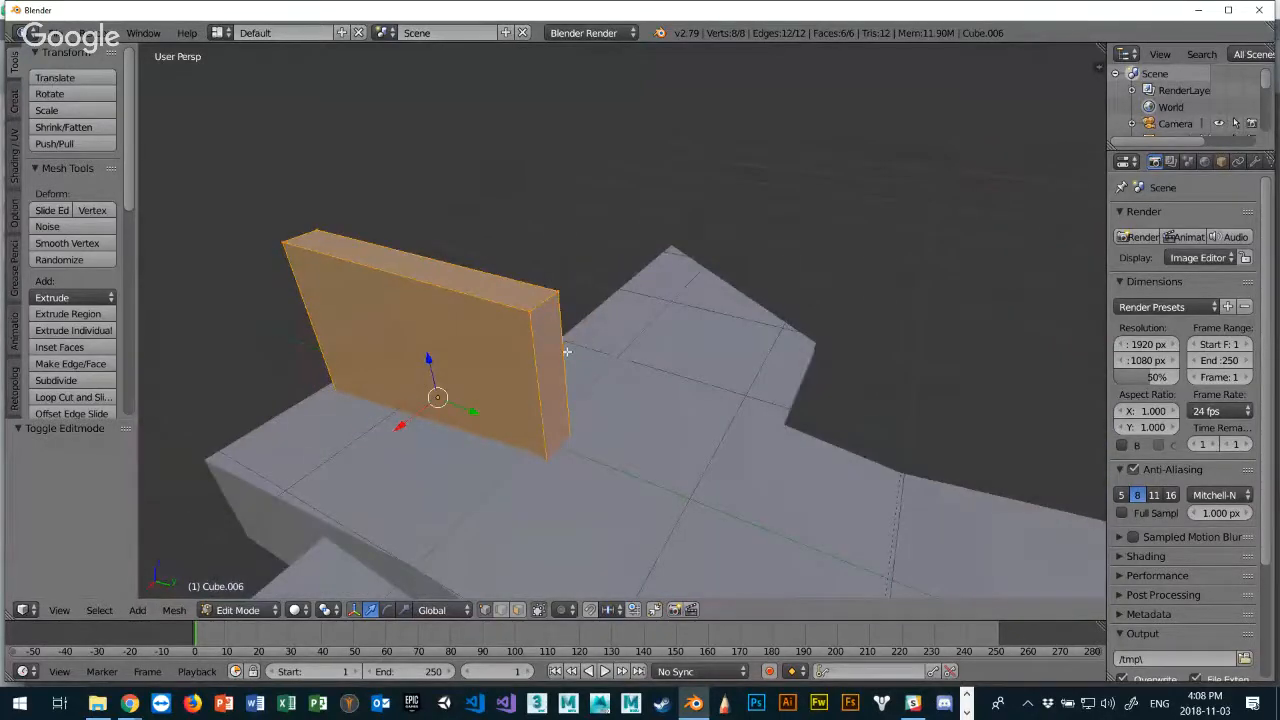
key("a")
right_click(532, 311)
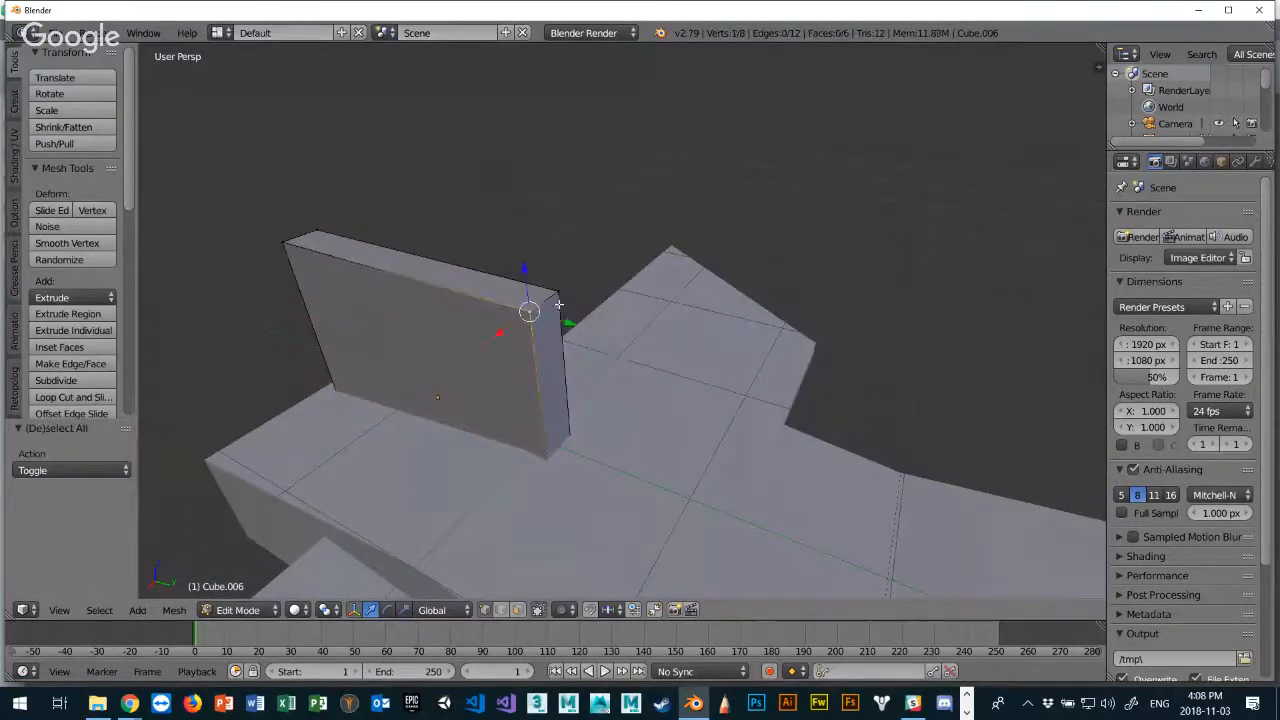
right_click(556, 291, "shift")
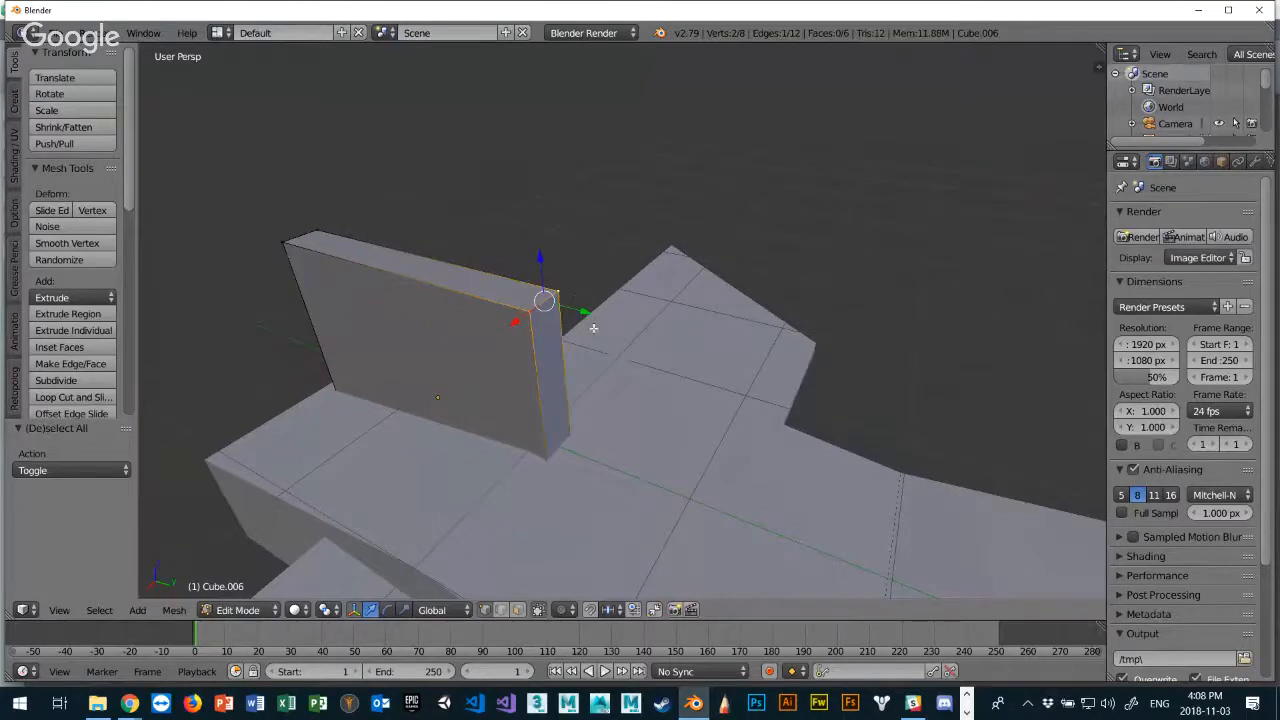
key("s")
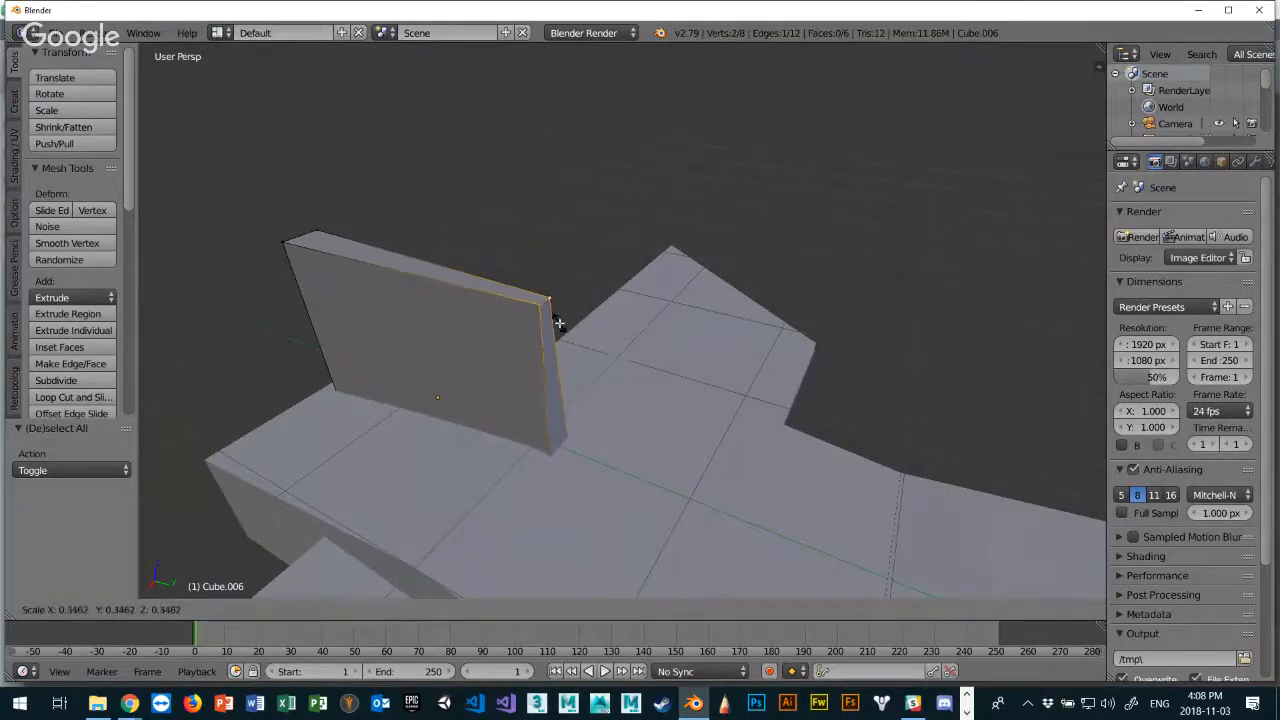
left_click(557, 322)
middle_click_drag(580, 377, 437, 374)
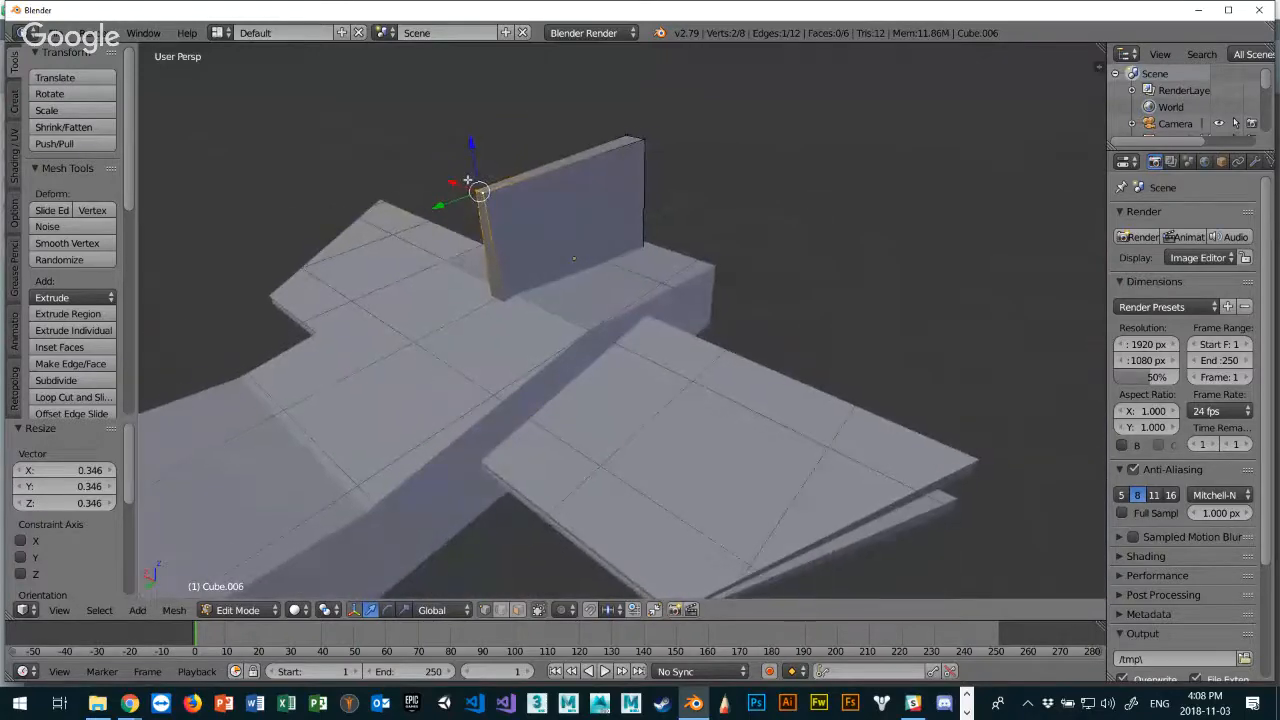
Move the tail fin's two front top vertices about -0.654 along Y to slant the leading edge.
key("g")
key("y")
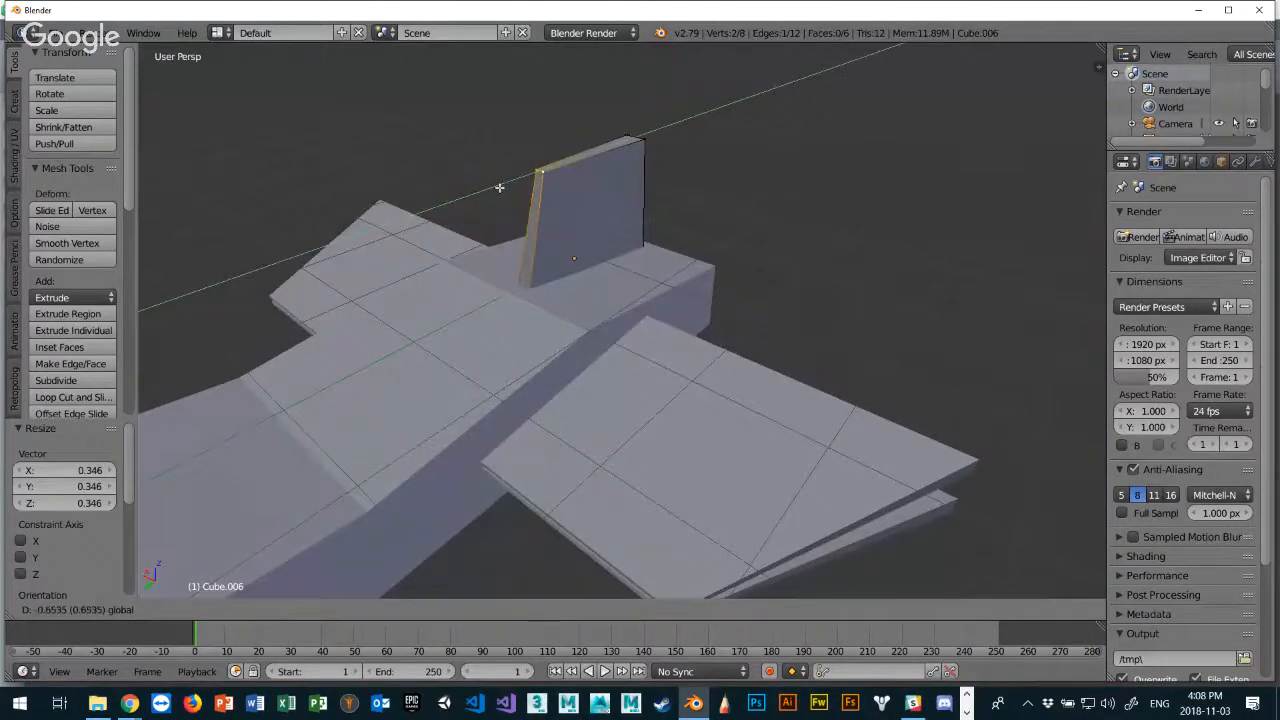
left_click(499, 187)
Select the fin's two rear top vertices and move them about -0.369 along Y and -0.173 along Z.
middle_click_drag(499, 187, 749, 169)
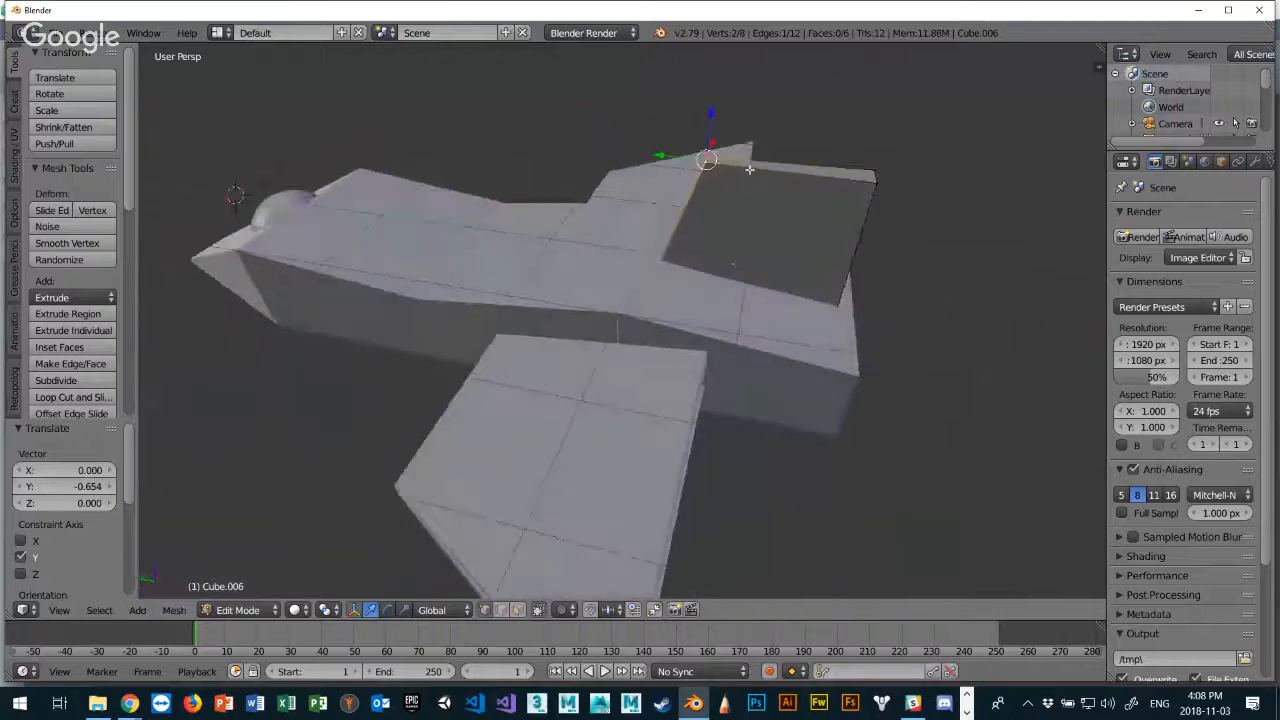
right_click(874, 170)
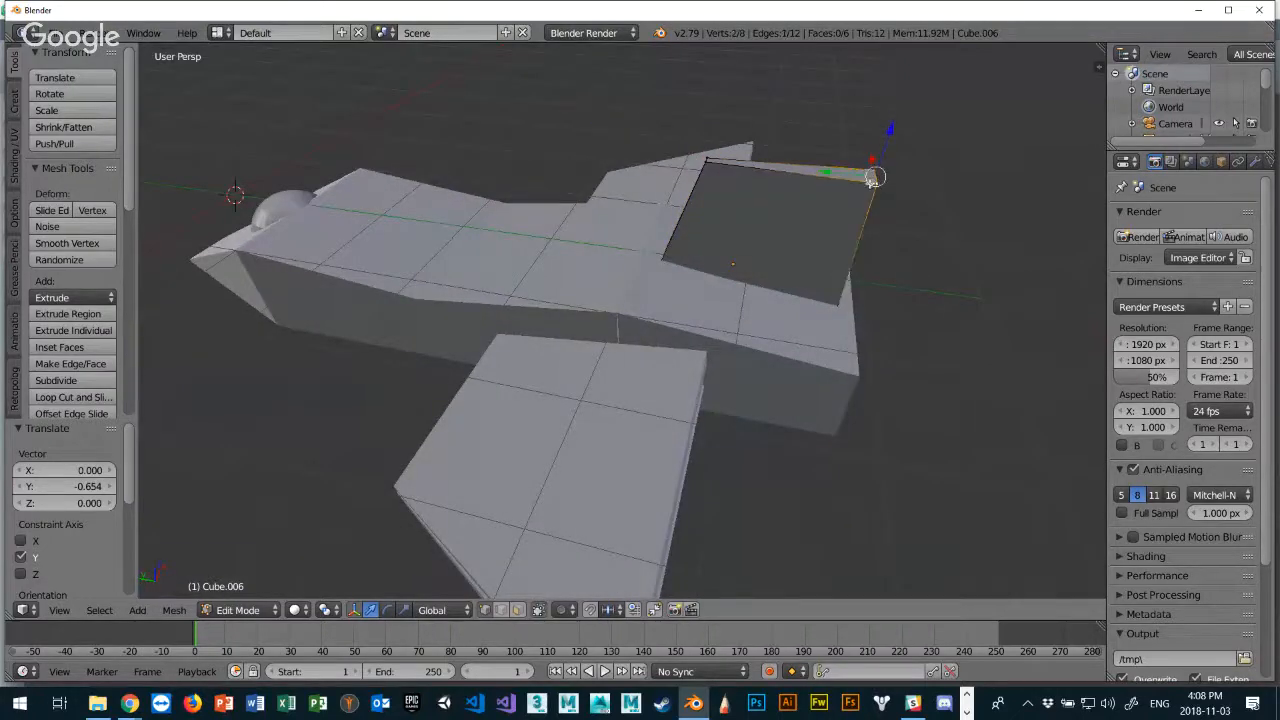
left_click_drag(831, 175, 919, 275)
middle_click_drag(919, 275, 927, 195)
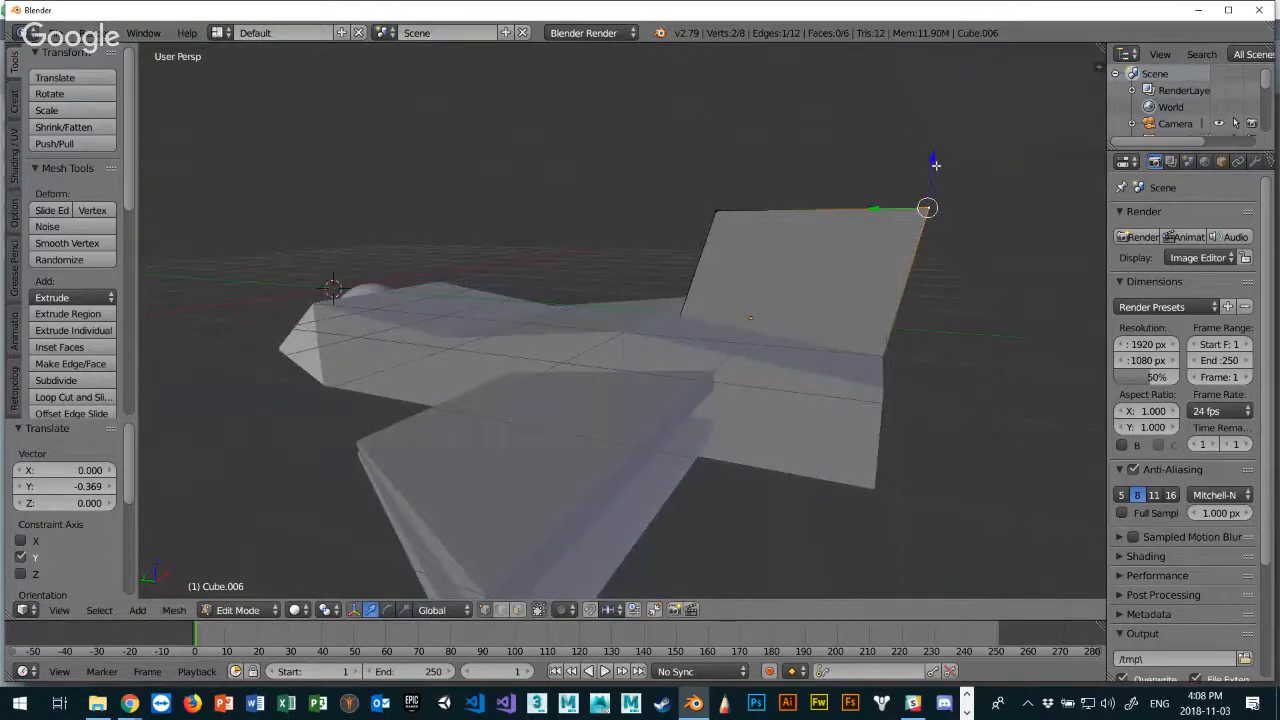
key("g")
key("z")
left_click(840, 190)
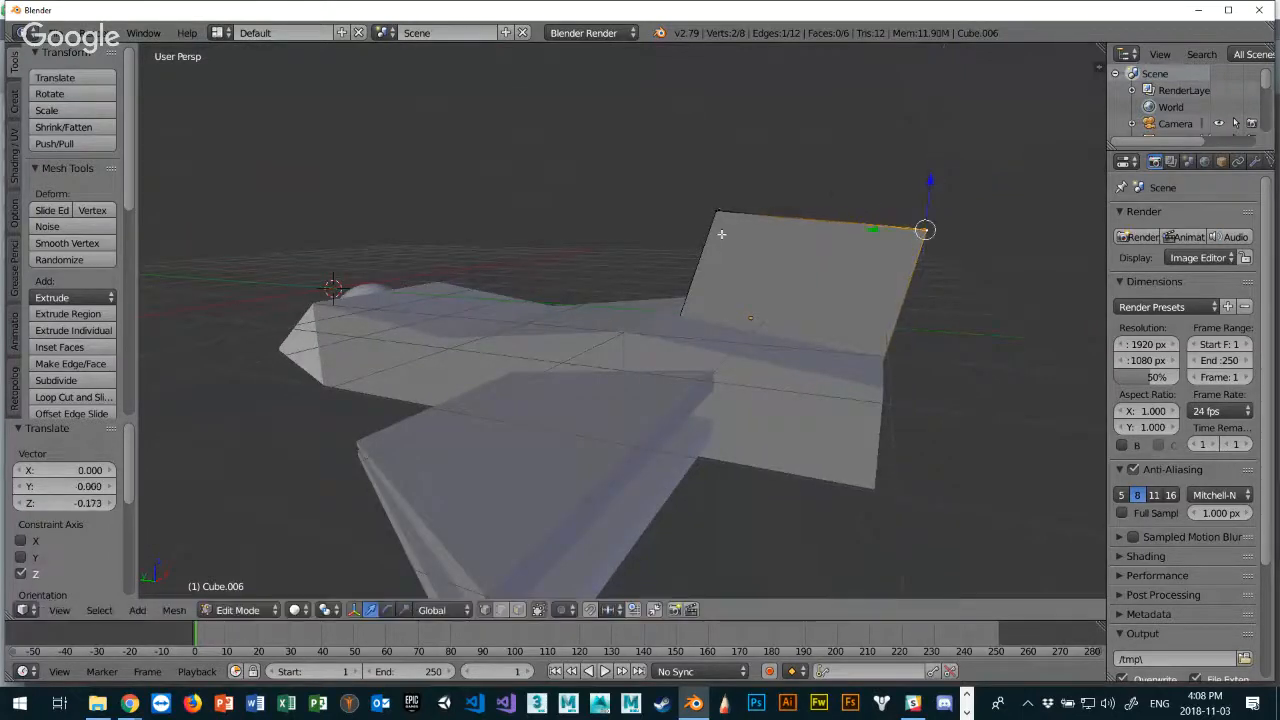
Select the fin's two front top vertices and lower them about -0.299 along Z.
middle_click_drag(720, 229, 792, 305)
right_click(651, 150)
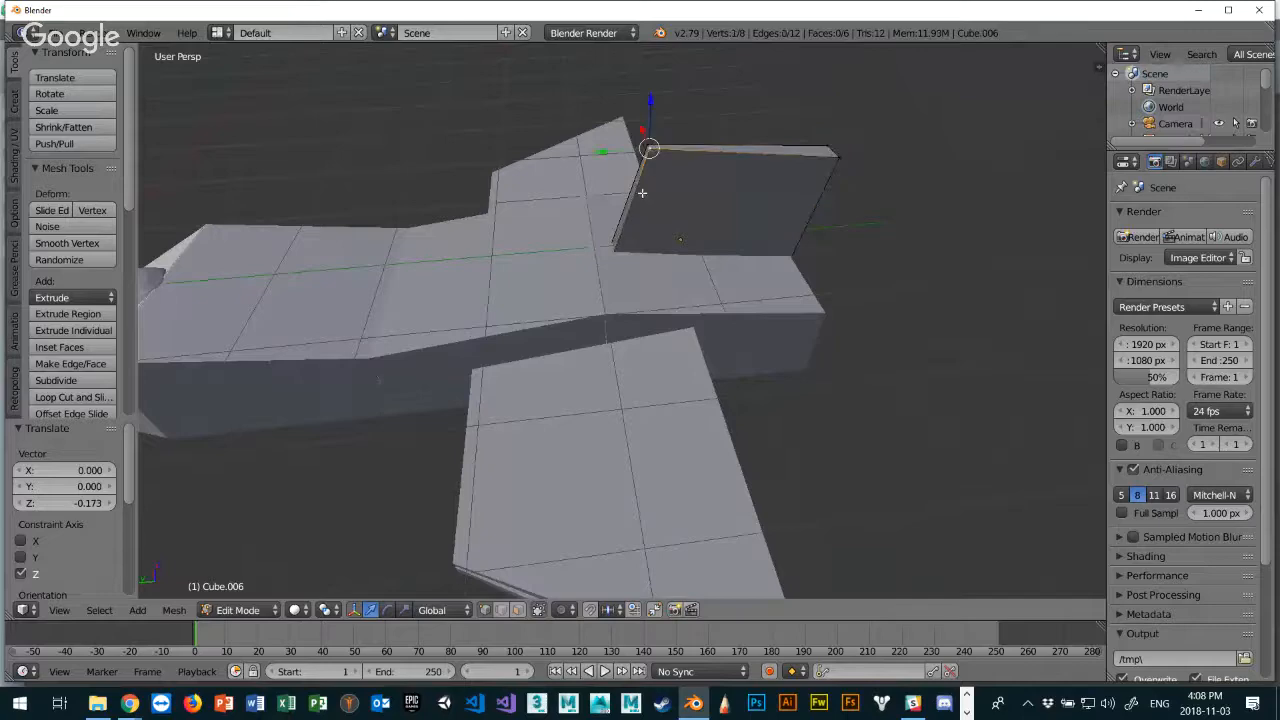
middle_click_drag(651, 150, 750, 229)
right_click(529, 136, "shift")
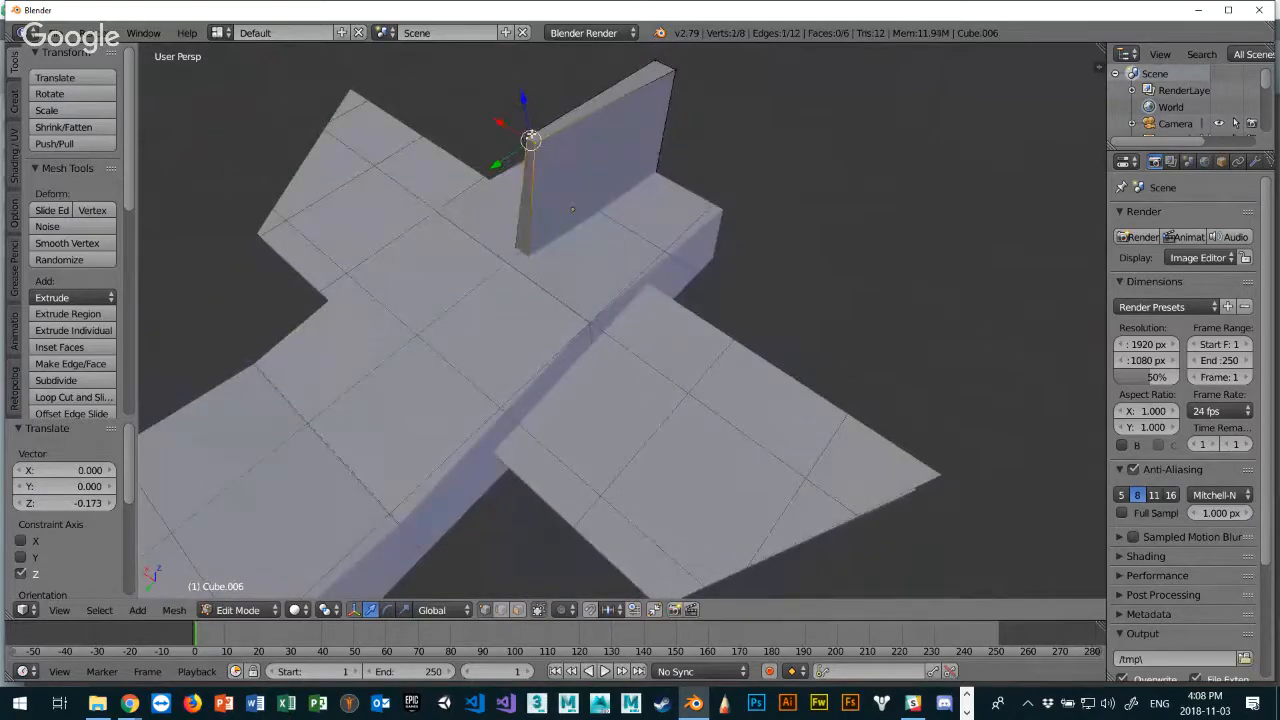
key("g")
key("z")
left_click(534, 118)
Enlarge the Outliner so that the whole list of scene objects fits in it.
middle_click_drag(534, 118, 627, 375)
scroll(611, 376, "down", 3)
middle_click_drag(698, 405, 691, 280)
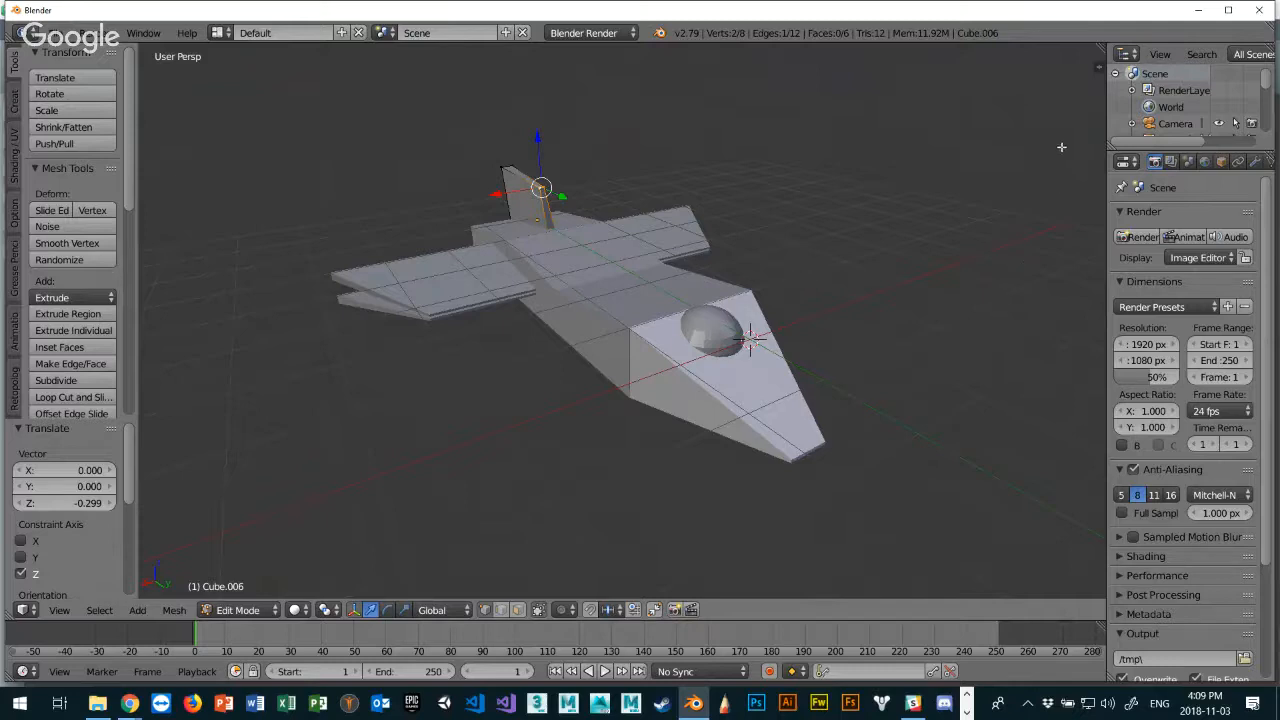
left_click(1212, 149)
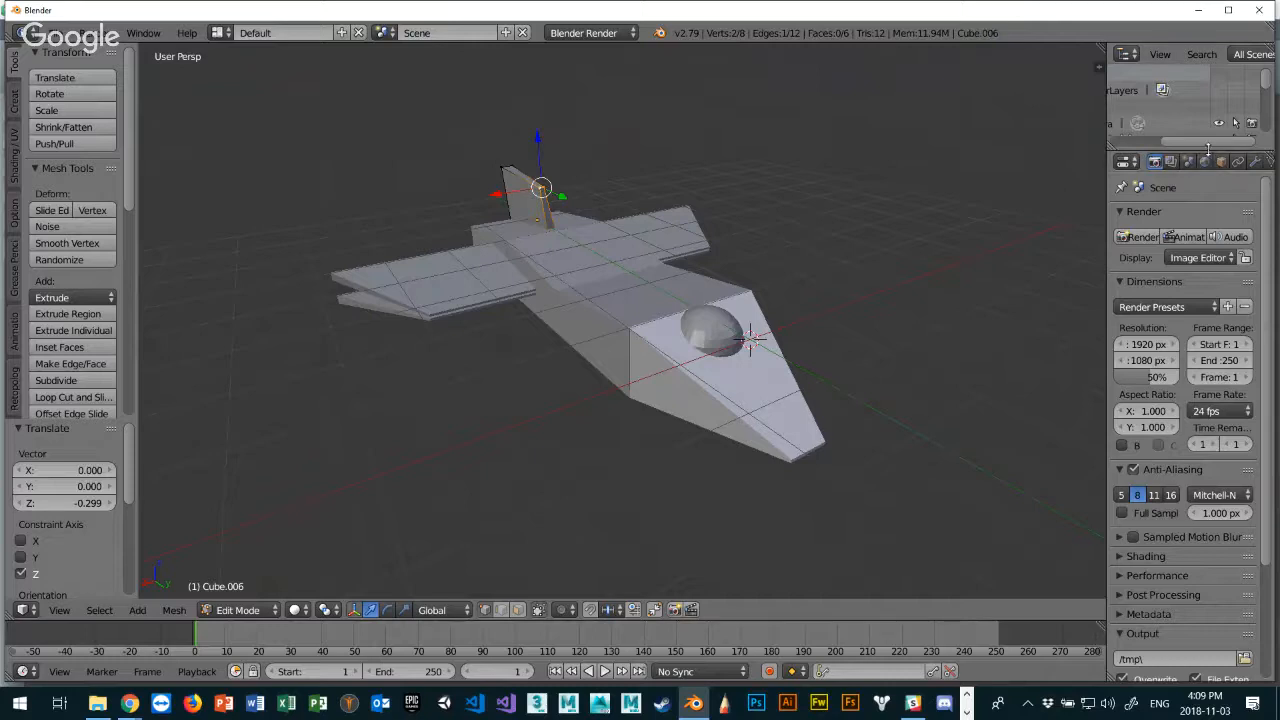
left_click_drag(1210, 152, 1146, 343)
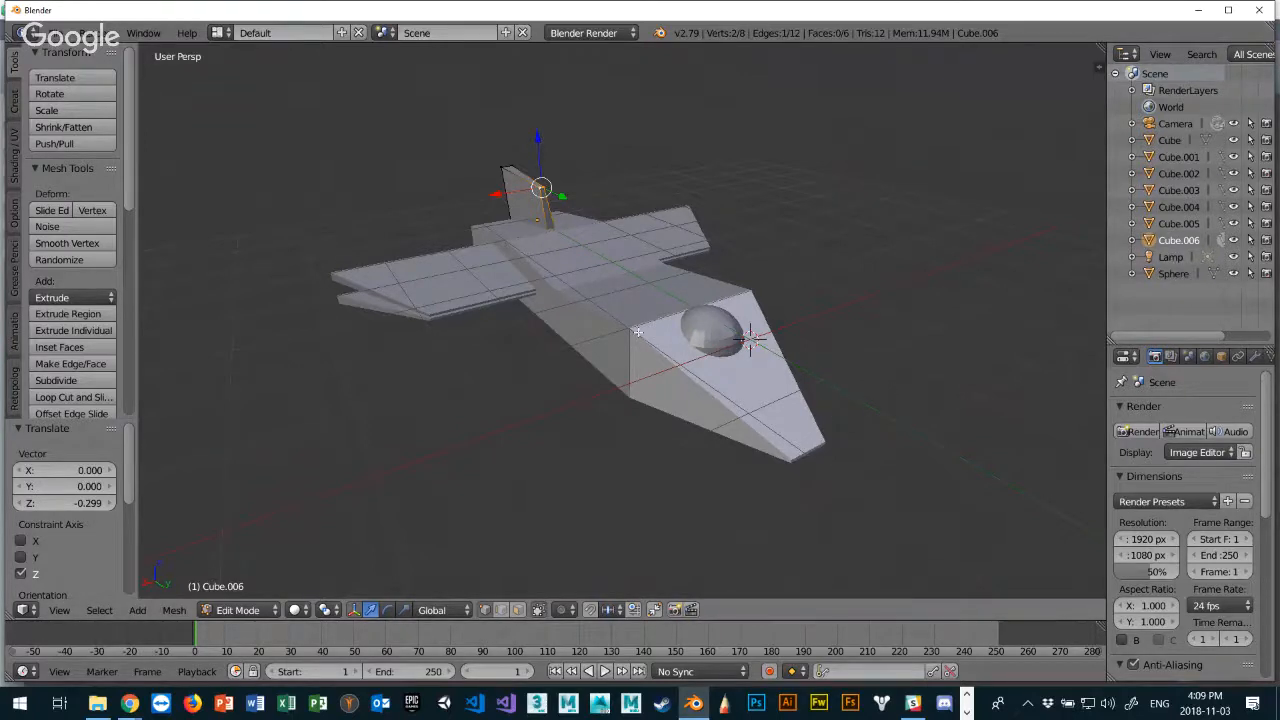
Leave Edit Mode and rename the tail fin object as Tail in the Outliner.
mouse_move(622, 345)
middle_mouse_down()
mouse_move(706, 343)
mouse_move(815, 306)
mouse_move(677, 314)
mouse_move(625, 338)
middle_mouse_up()
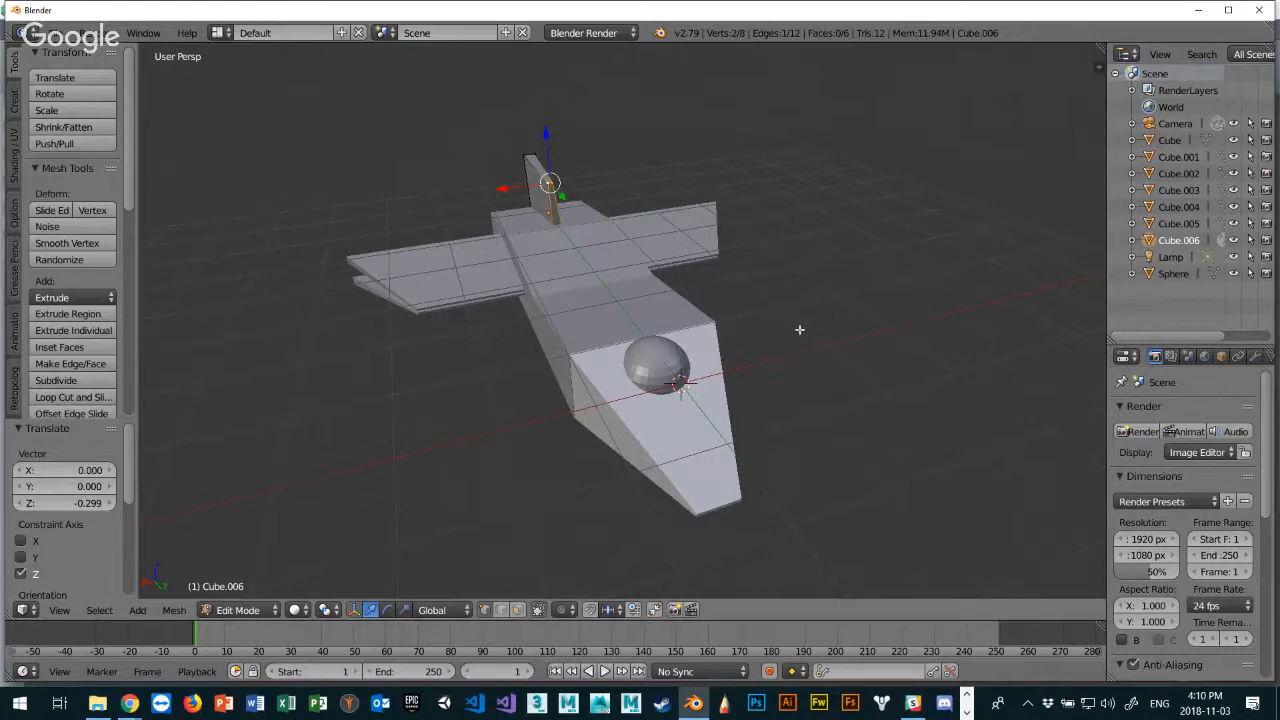
key("Tab")
middle_click_drag(700, 257, 880, 254)
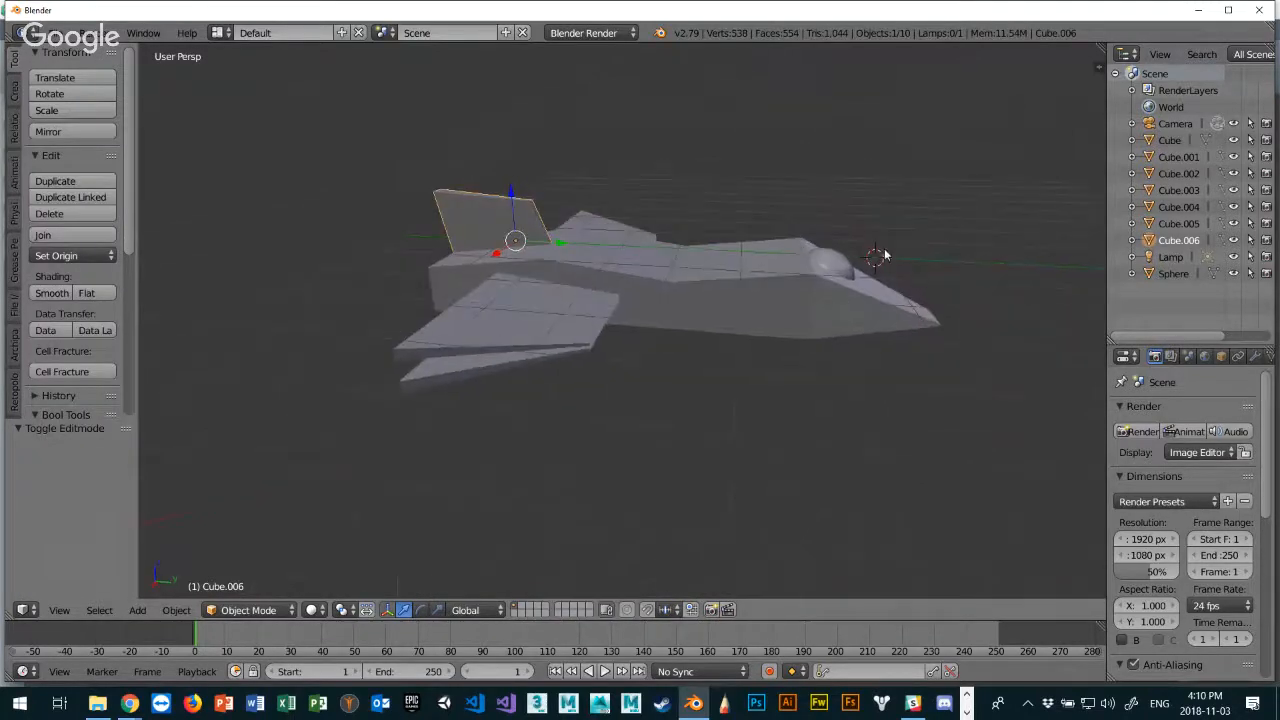
double_click(1179, 240)
type("Ta")
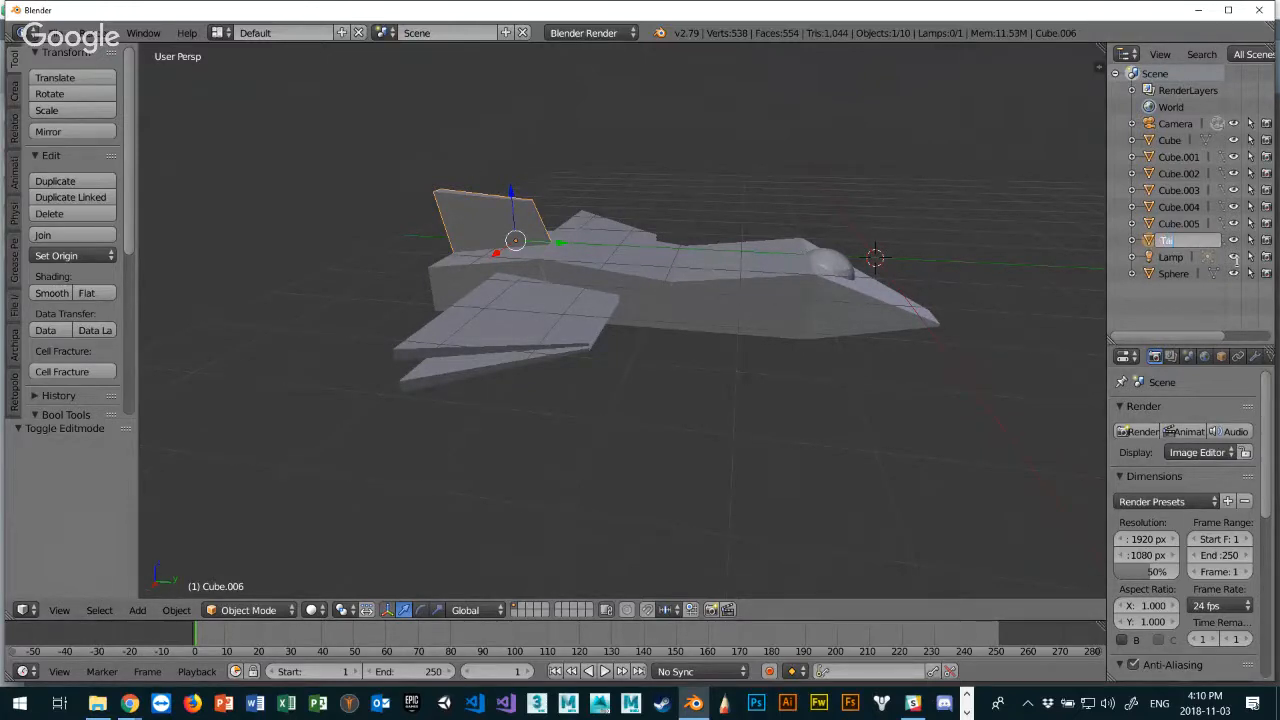
type("il")
key("Return")
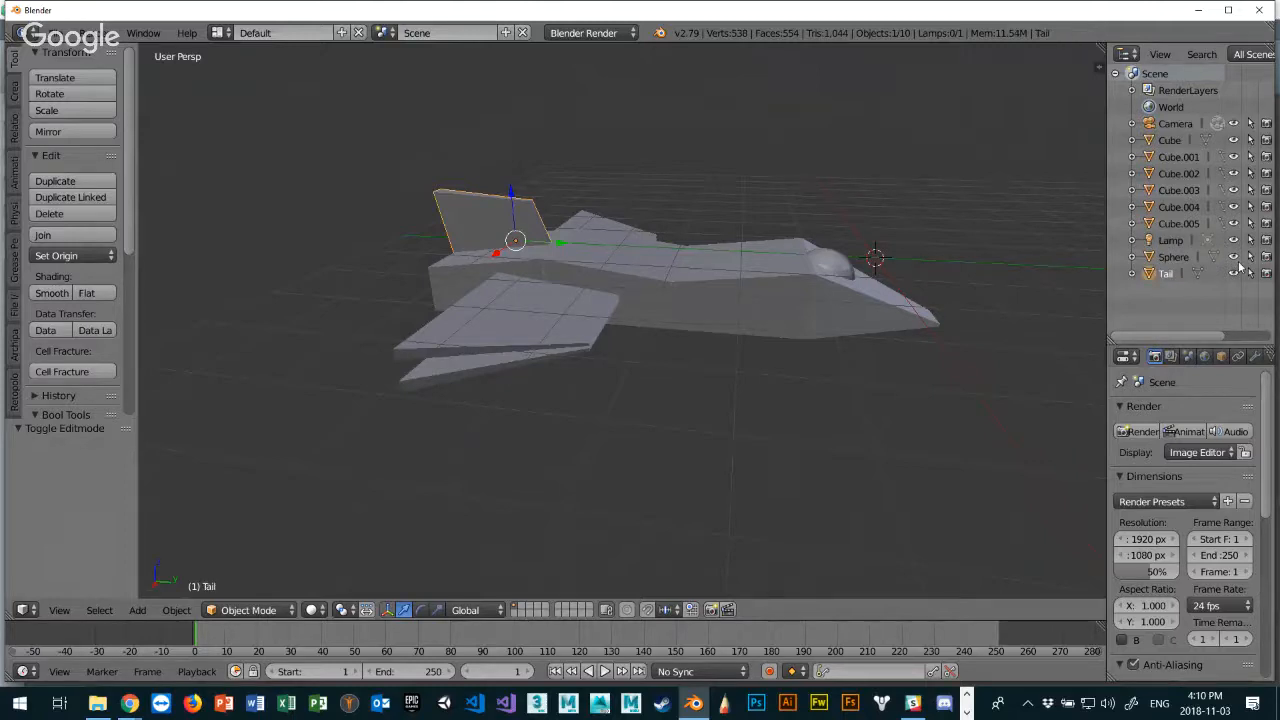
Select the upper pair of wings and open its object name for editing, clearing the existing name.
right_click(541, 352)
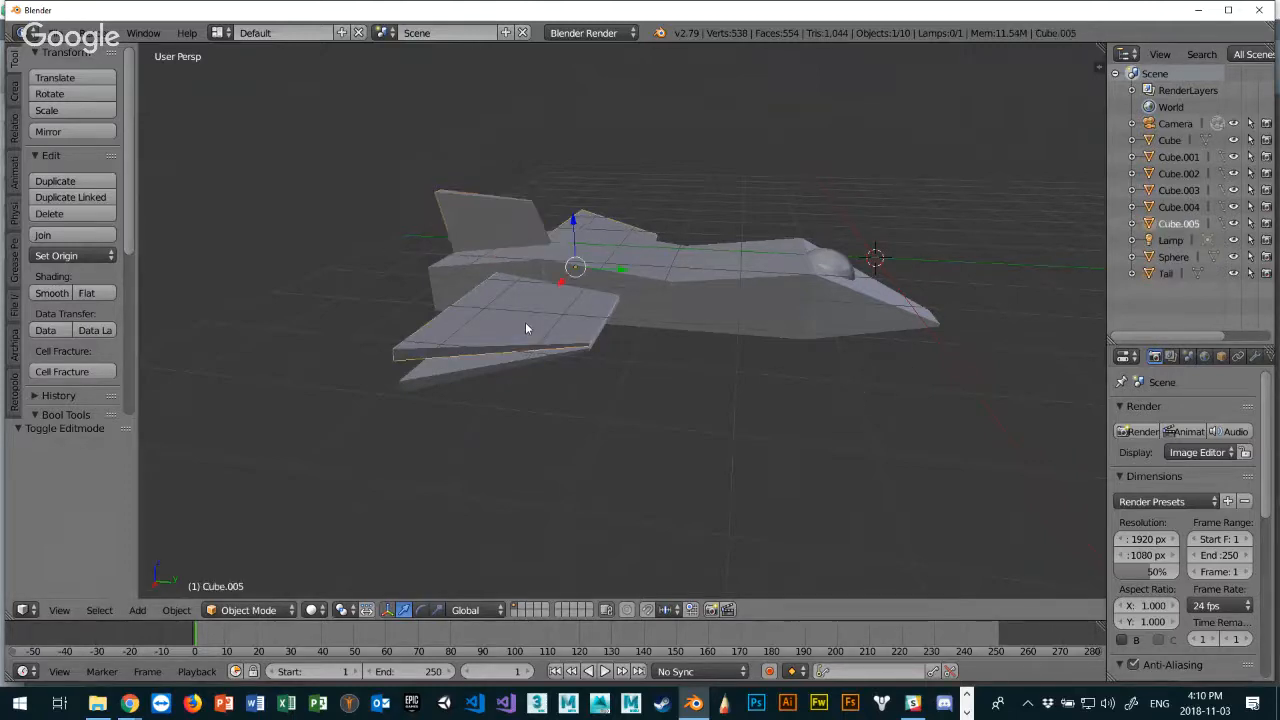
double_click(1186, 223)
key("BackSpace")
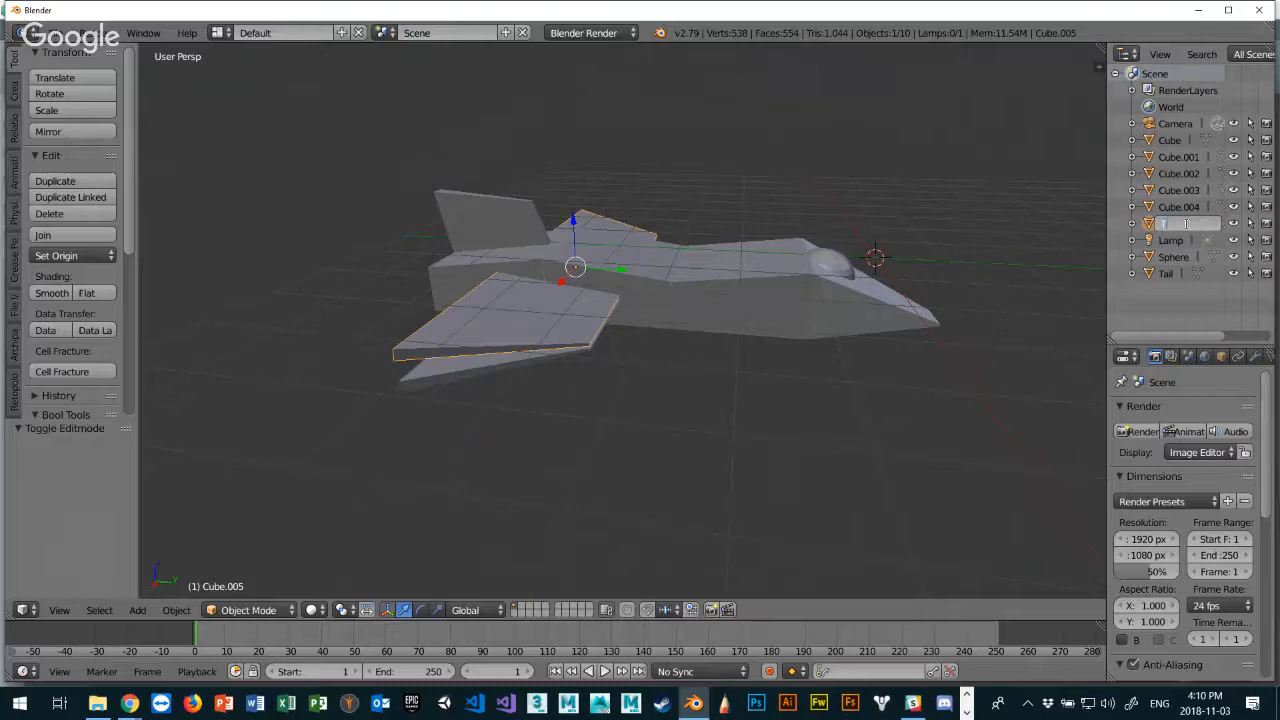
Name the upper wing object "Top Wing" and the lower wing object "Bottom Wing".
type("Top Wing")
key("Return")
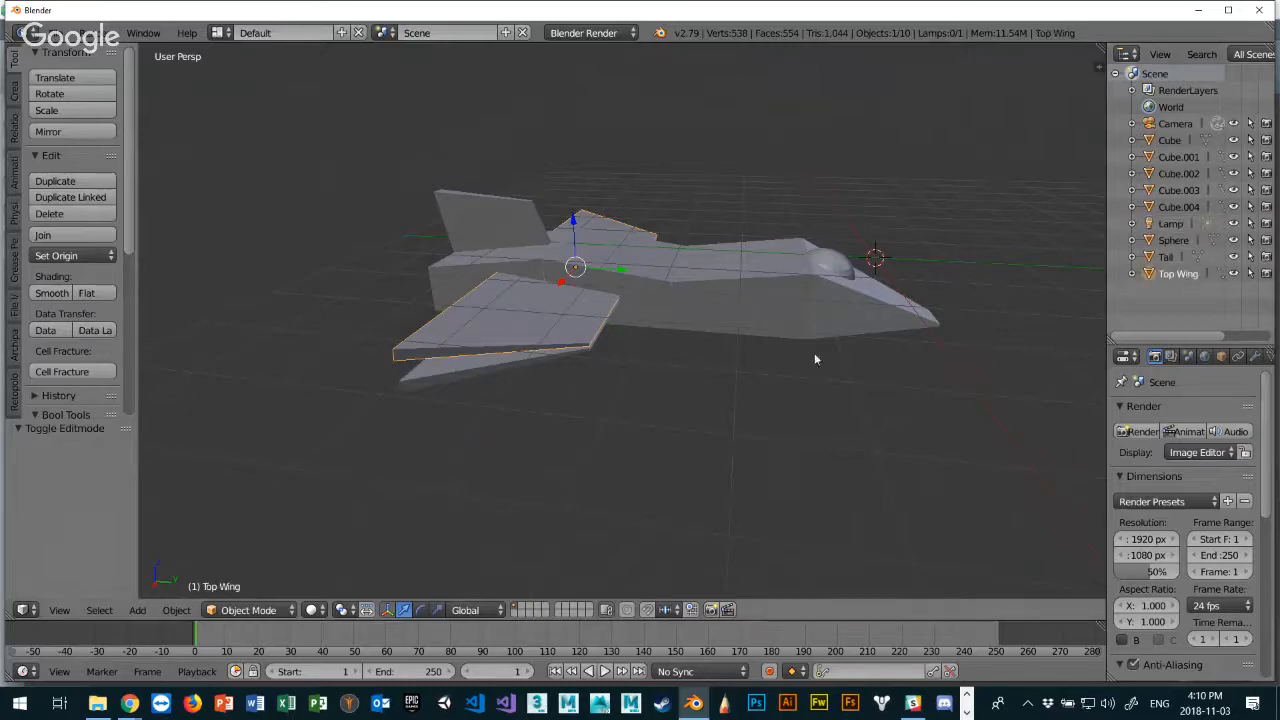
right_click(425, 378)
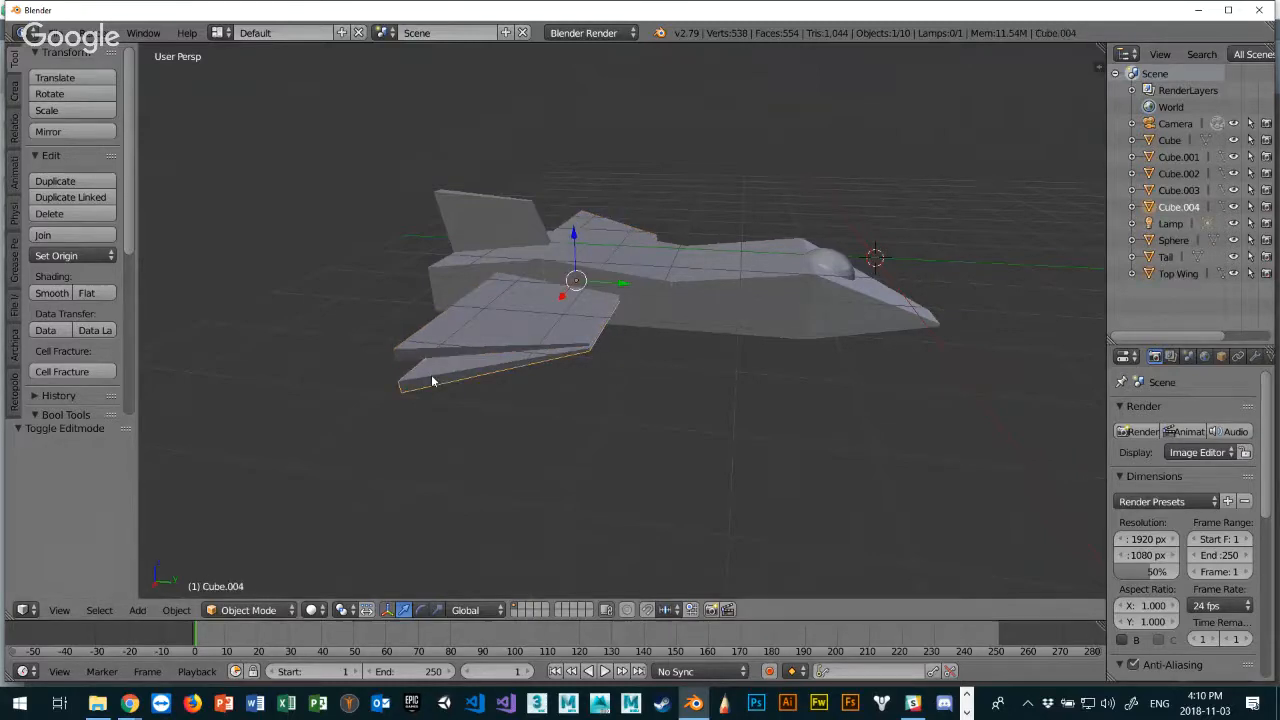
double_click(1180, 207)
type("Bottom Wing")
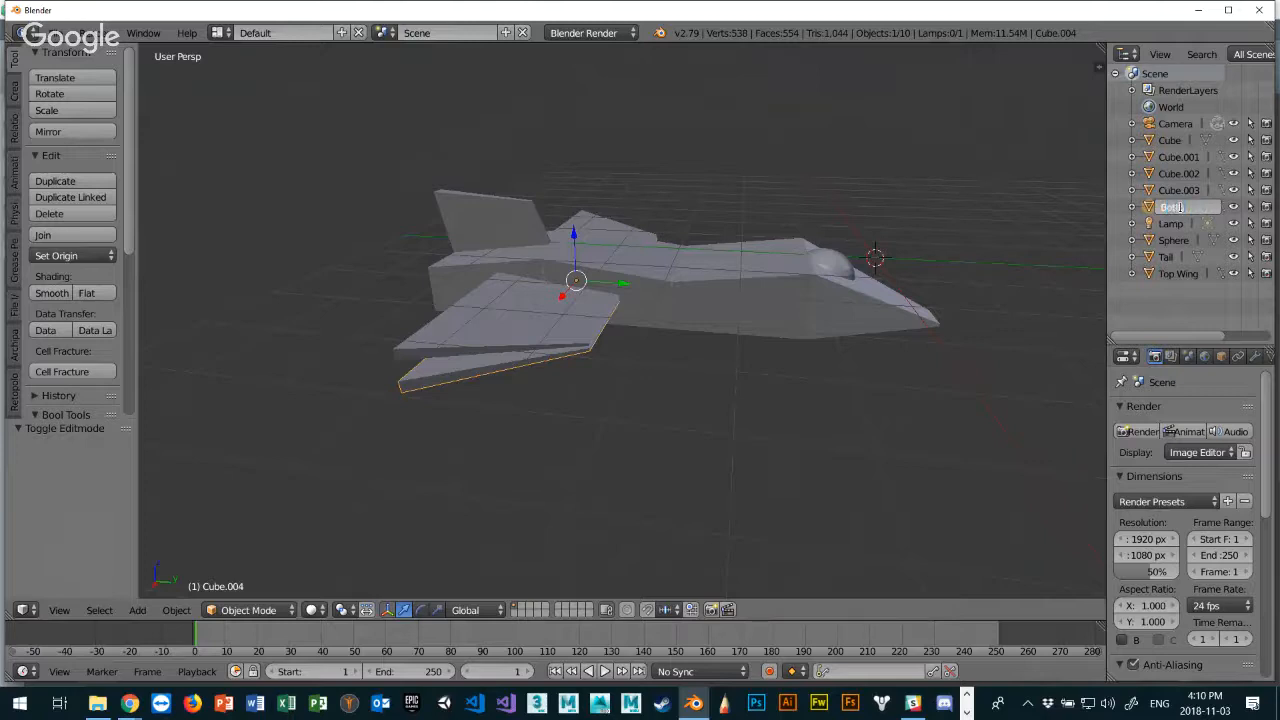
key("Return")
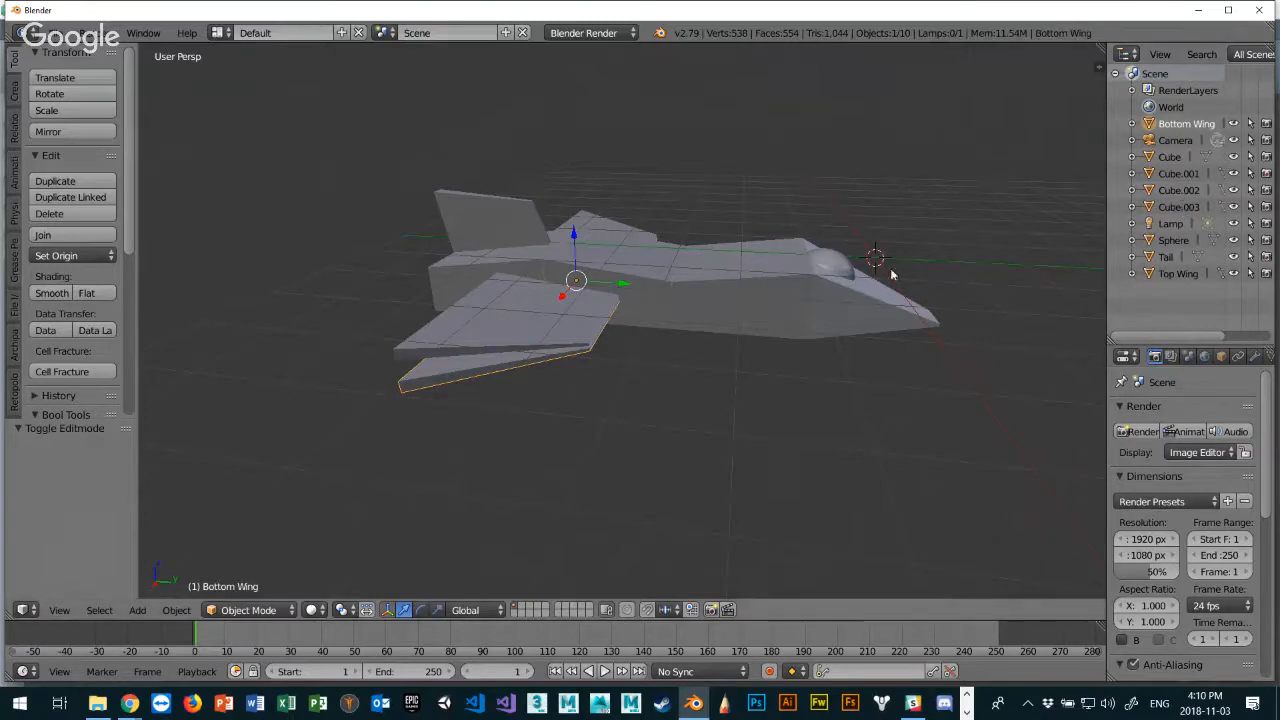
Rename the wedge-shaped nose section of the aircraft as "Front Fuselage".
right_click(837, 317)
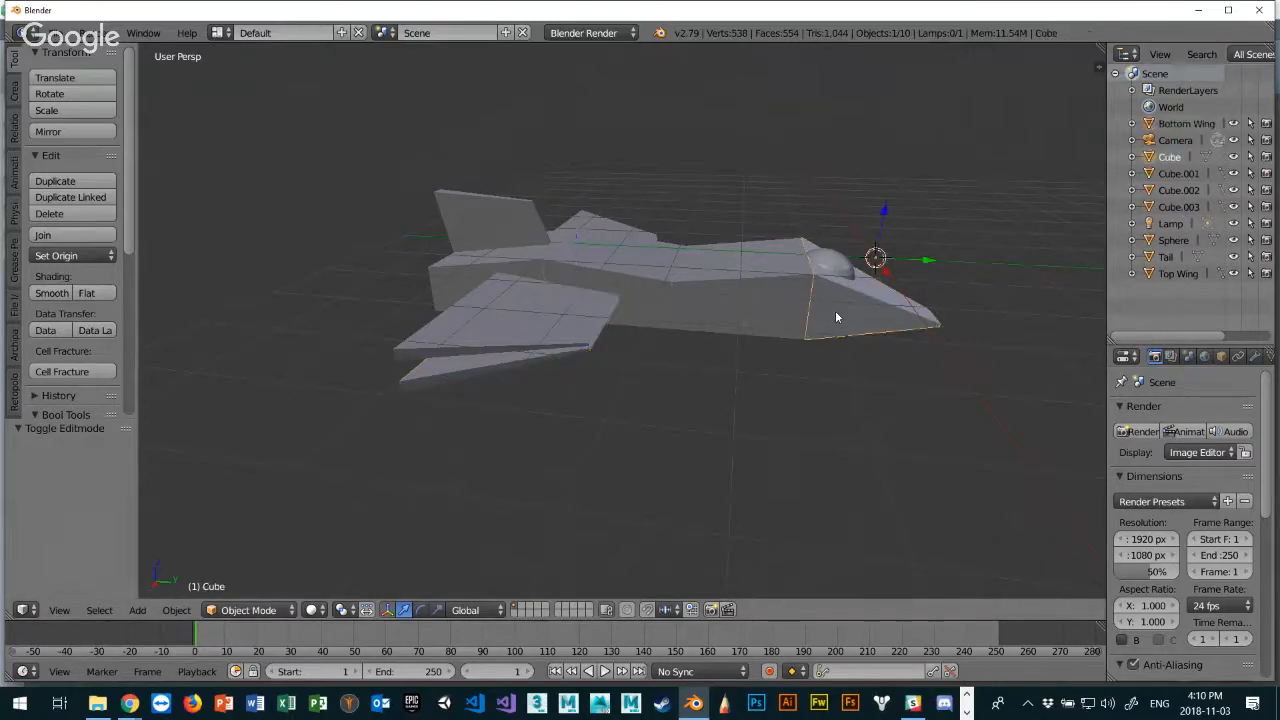
double_click(1170, 157)
key("BackSpace")
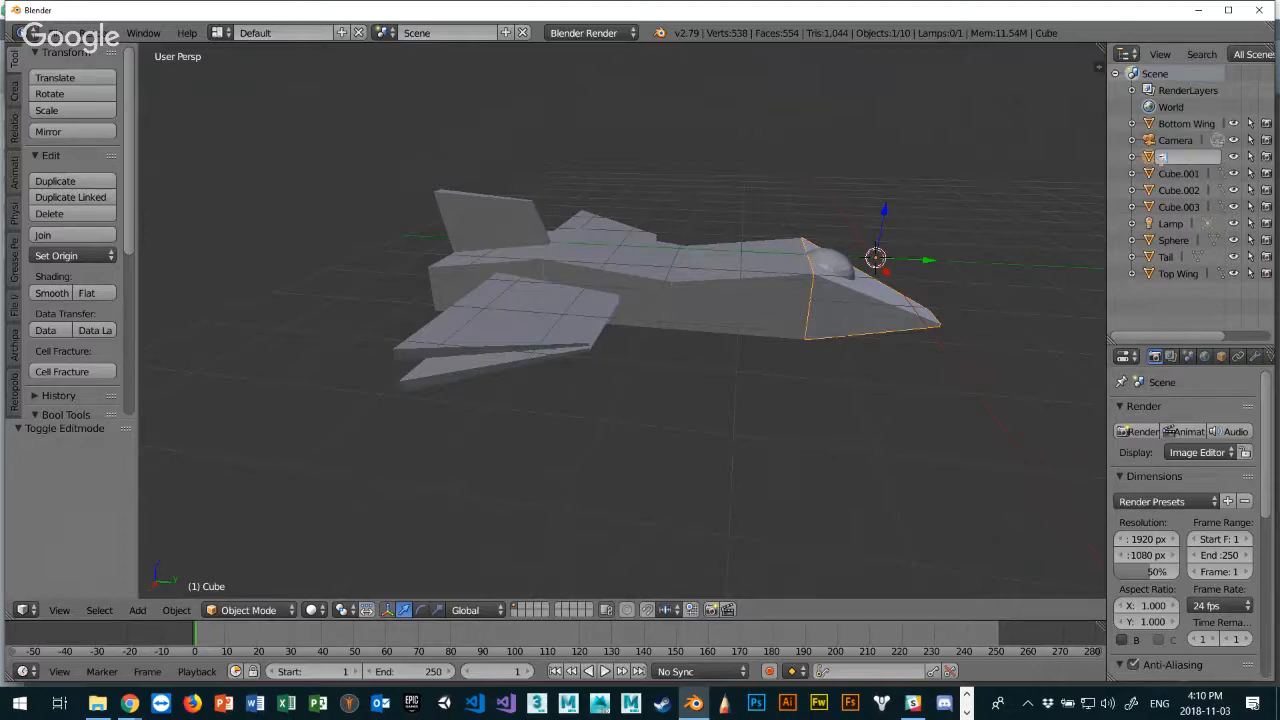
type("Front F")
type("uselage")
key("Return")
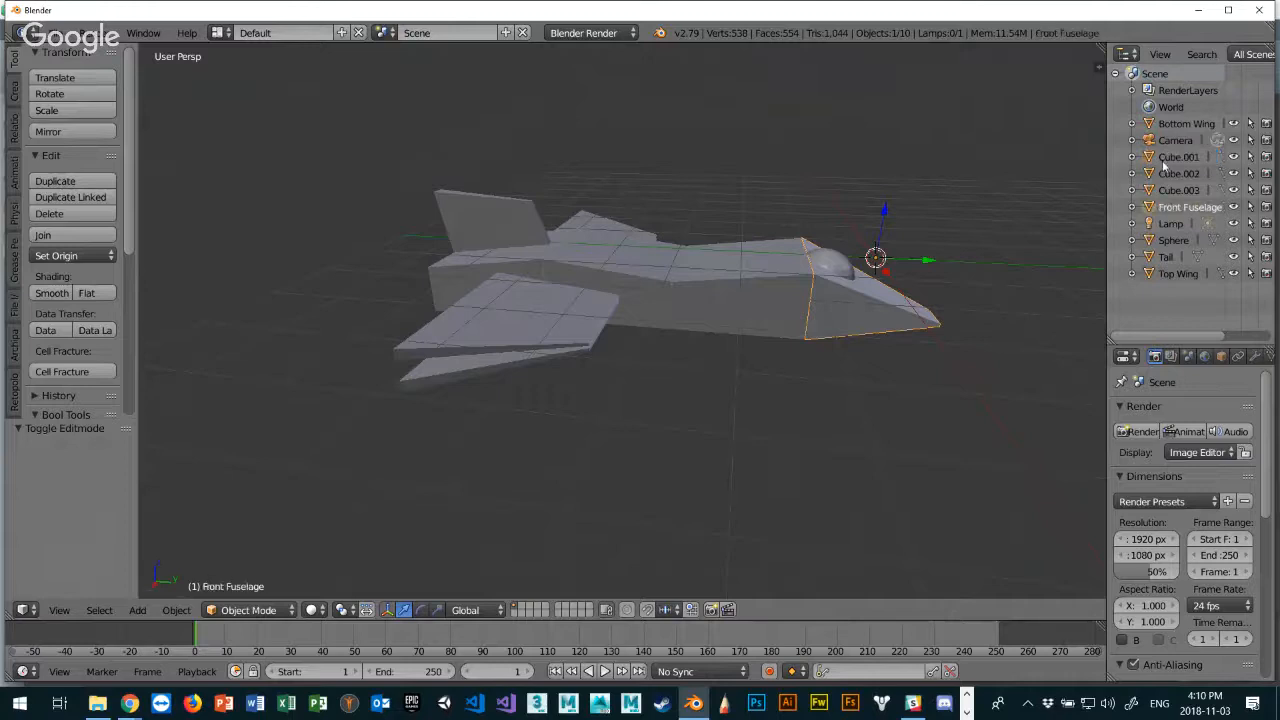
Rename the body section directly behind the nose, Cube.001, as "Main Body".
right_click(749, 314, "shift")
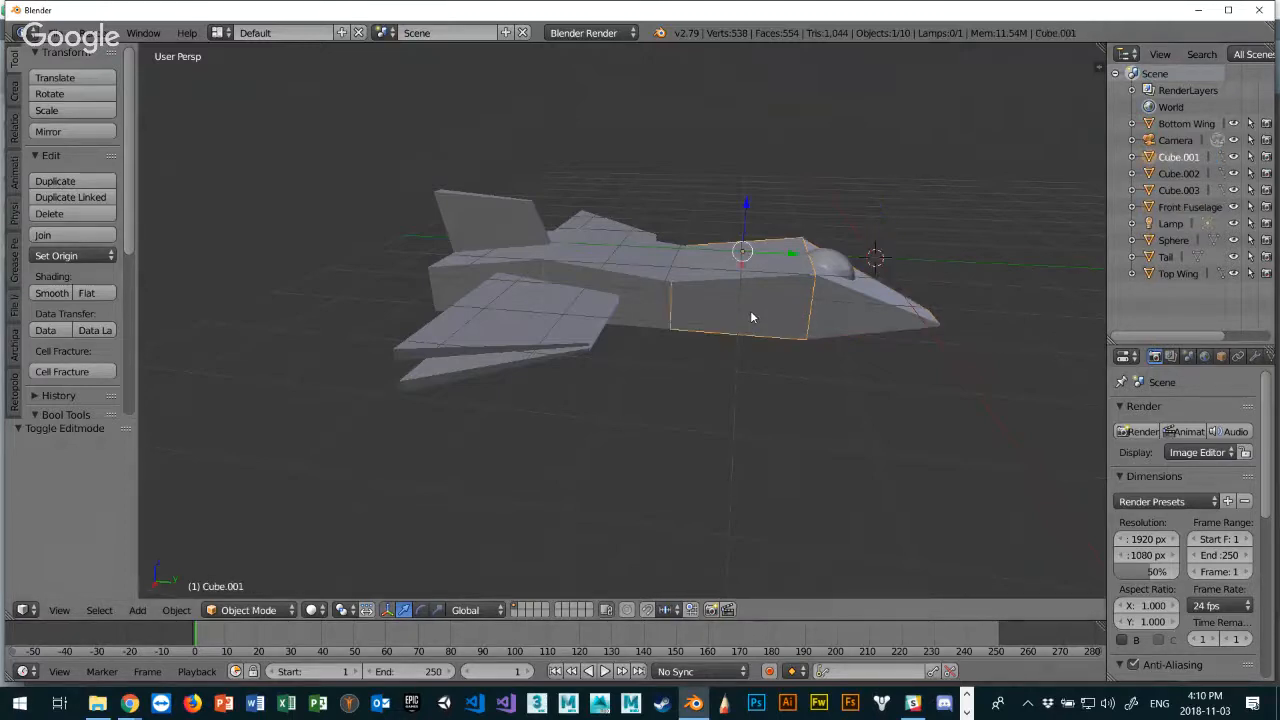
right_click(503, 267, "shift")
double_click(1174, 157)
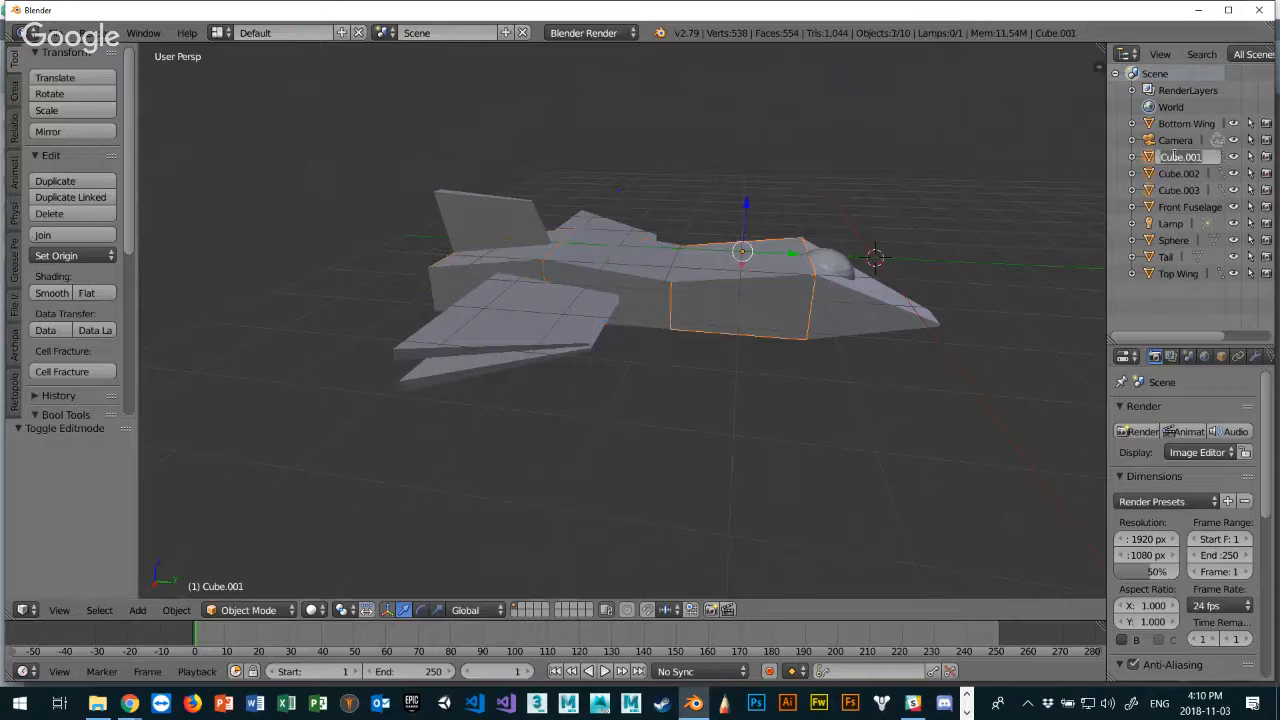
type("B")
key("BackSpace")
type("Midn Body")
key("Return")
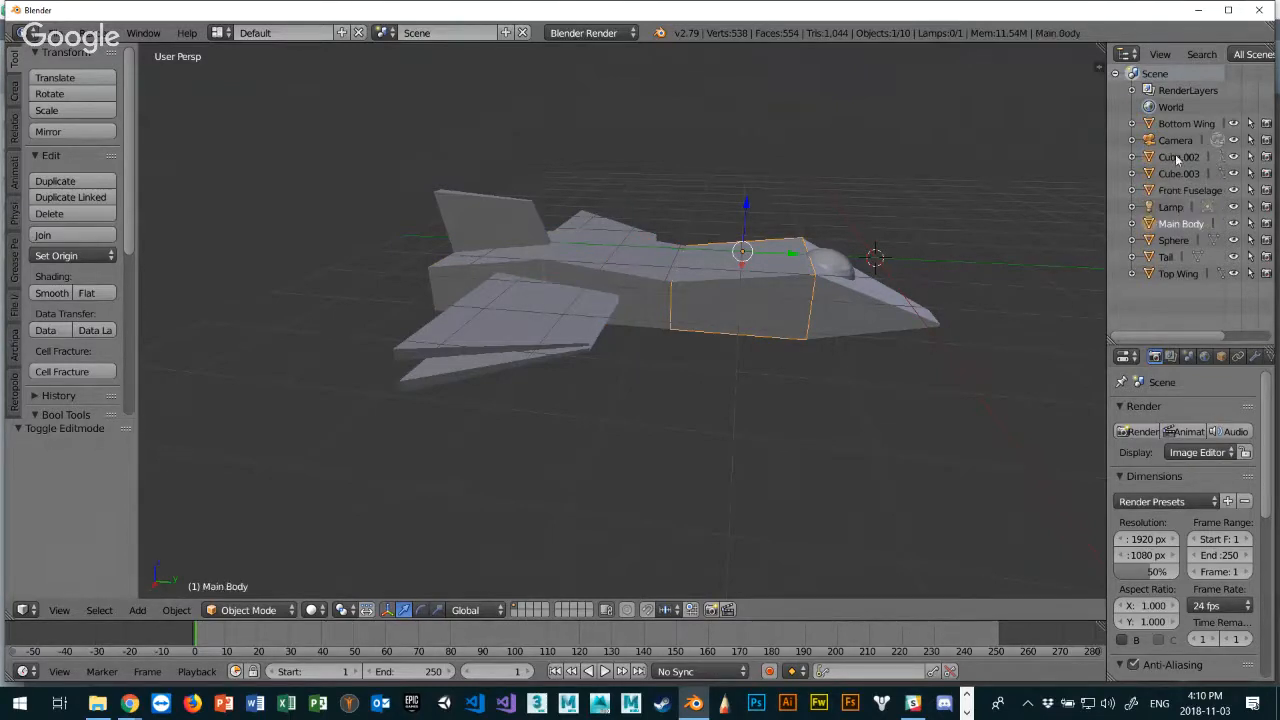
Rename the middle body section between the wings, Cube.002, as "Main Body" too.
left_click(1181, 157)
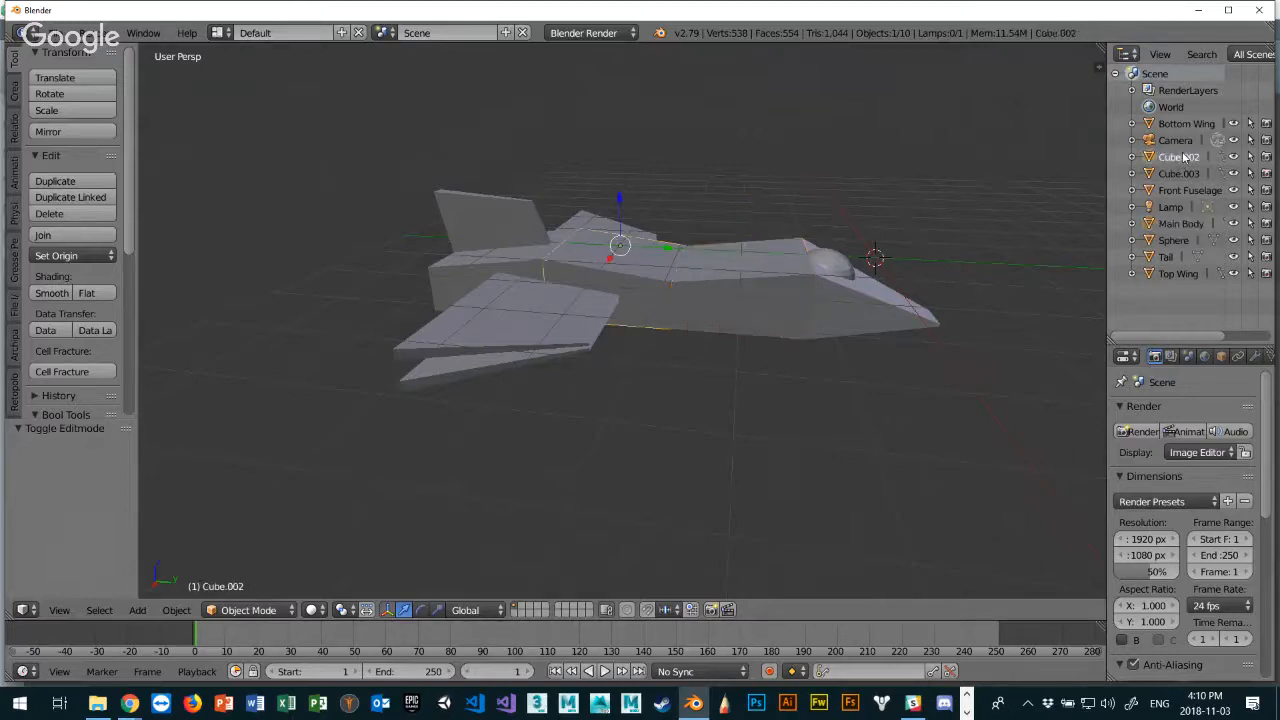
double_click(1182, 155)
type("M")
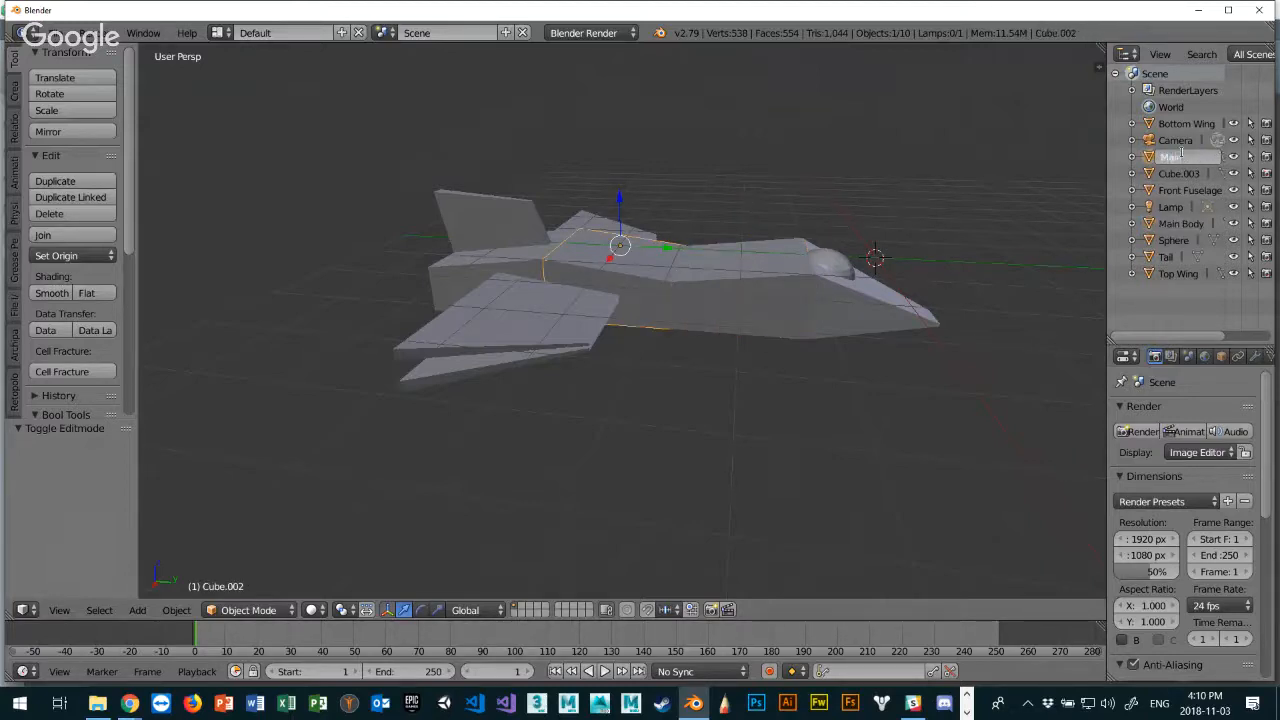
type("ain Body")
key("Return")
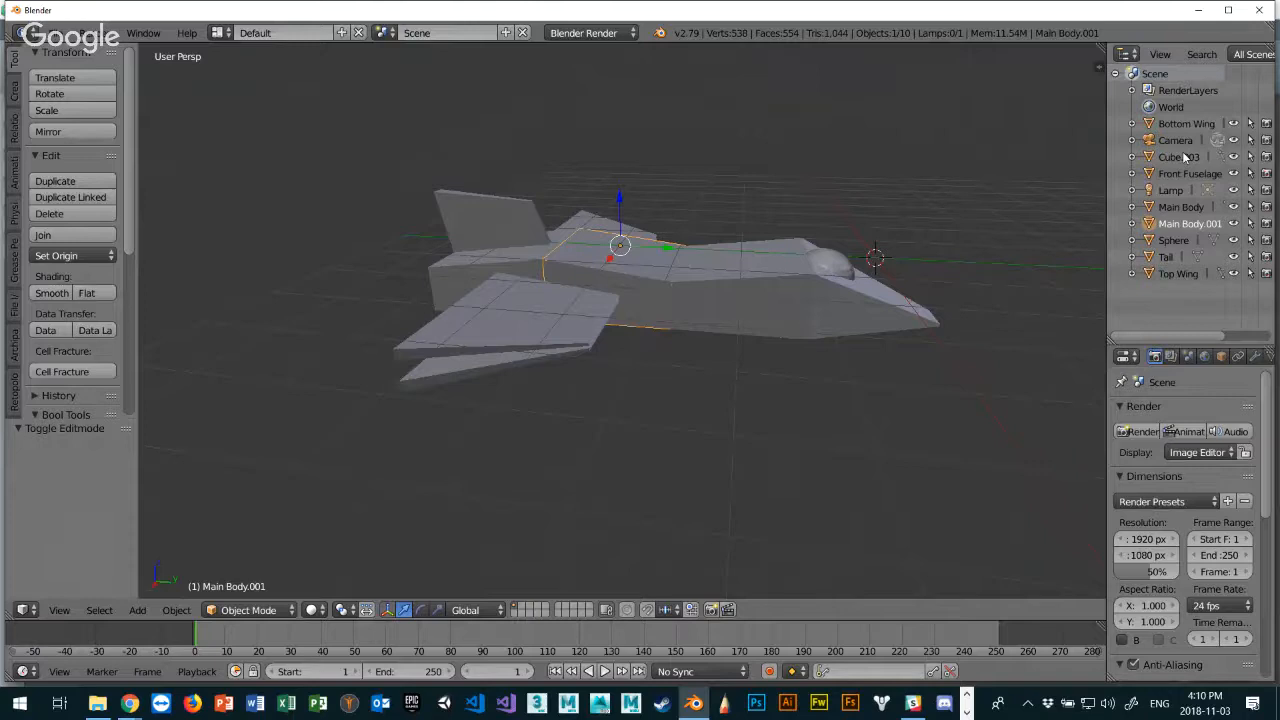
Rename the rear body section under the tail, Cube.003, as "Main Body" as well.
left_click(1185, 162)
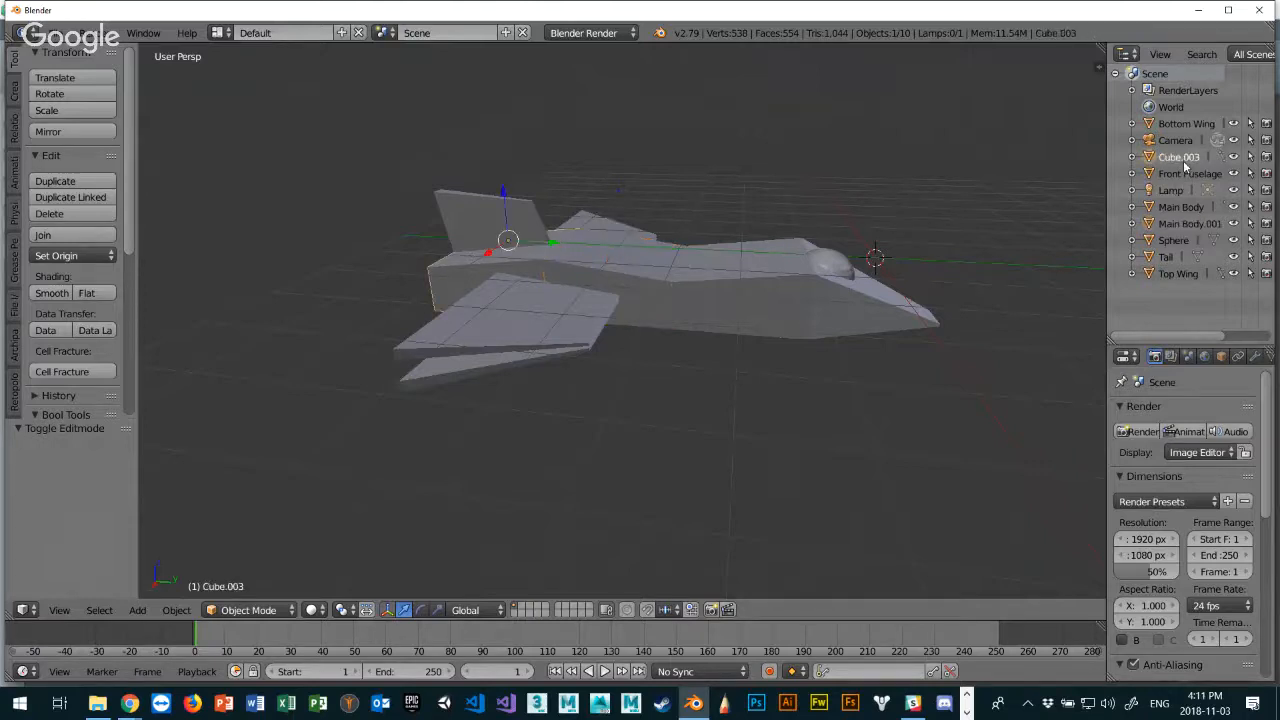
double_click(1182, 159)
type("Main")
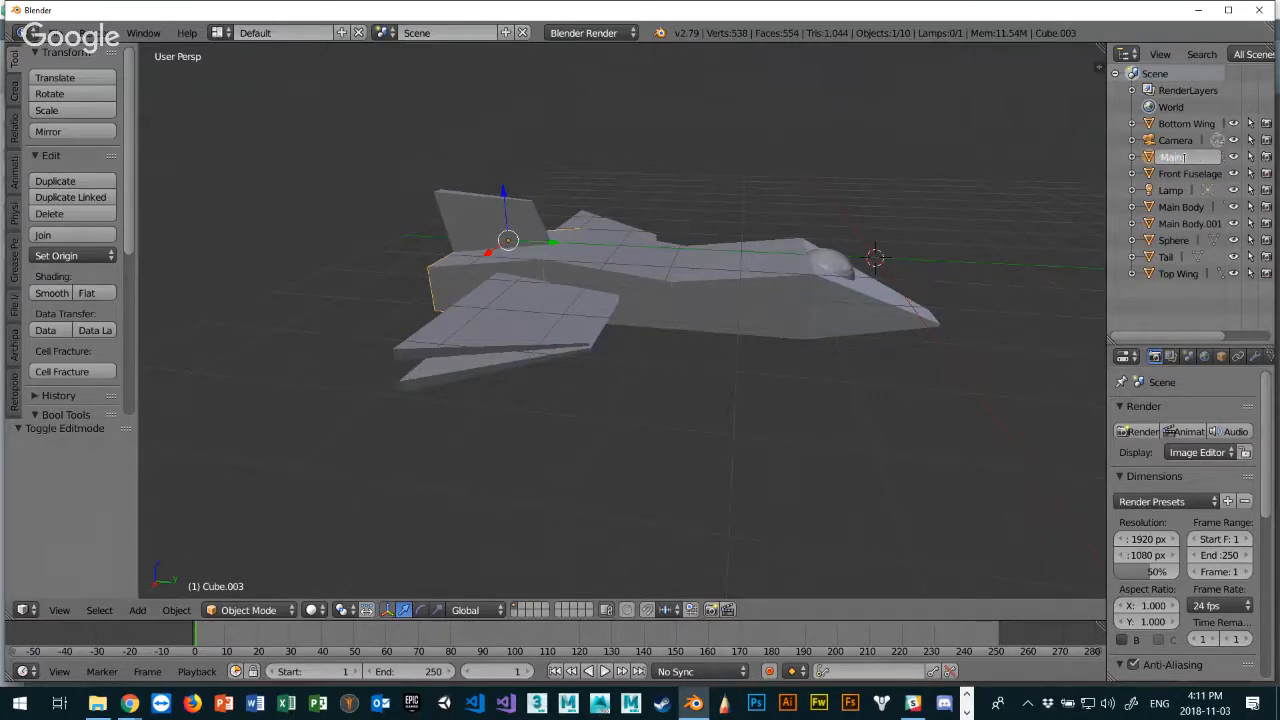
type(" Body")
key("Return")
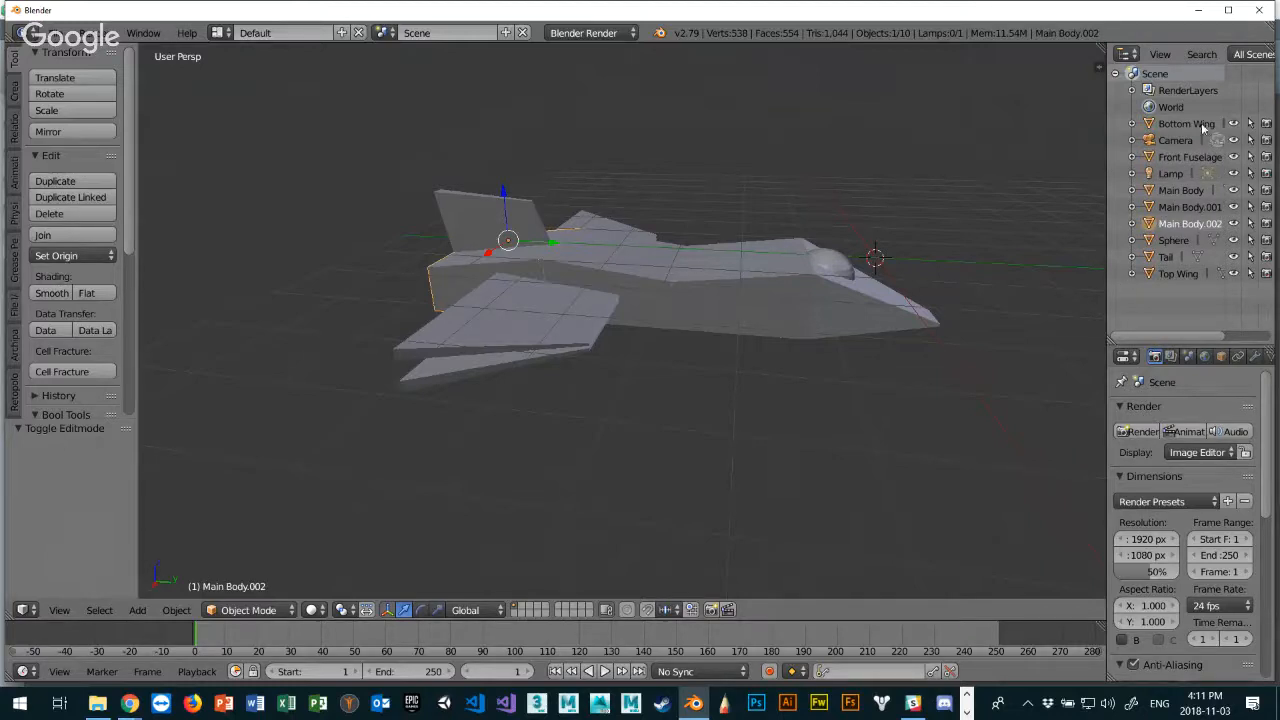
Rename the sphere on top of the nose as "CockPit".
left_click(1175, 243)
double_click(1175, 243)
type("C")
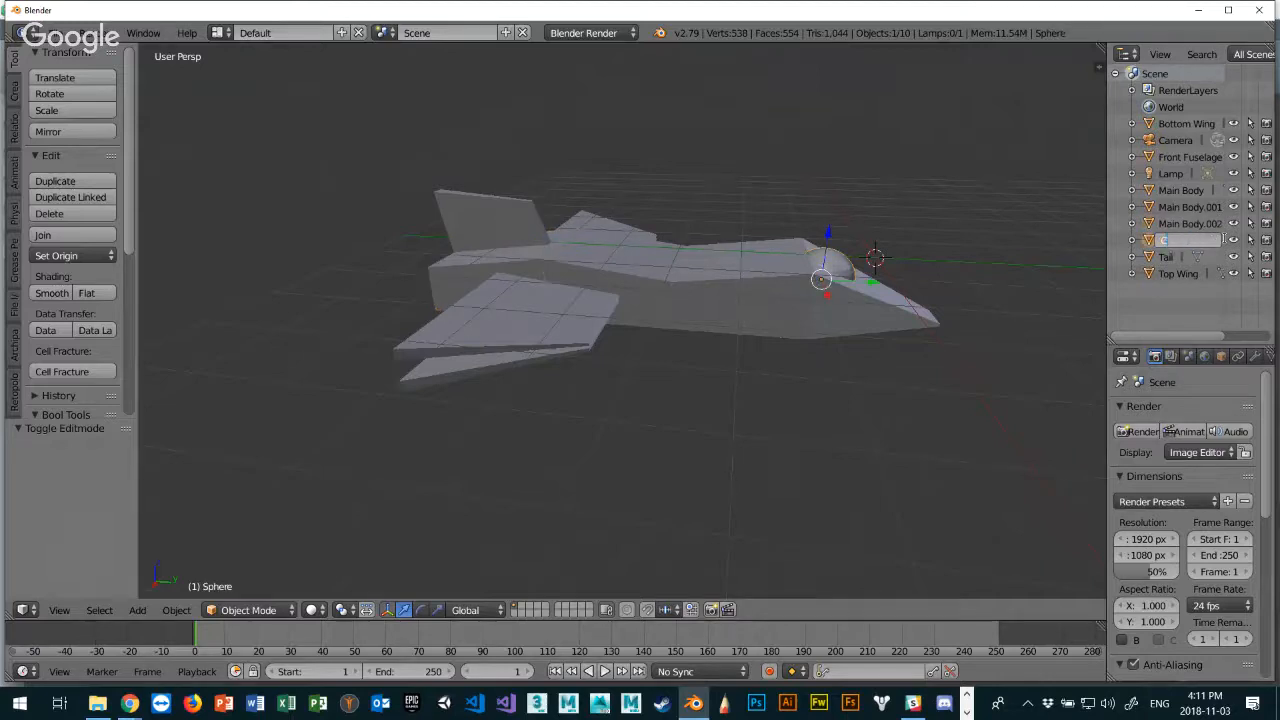
type("ockPit")
key("Return")
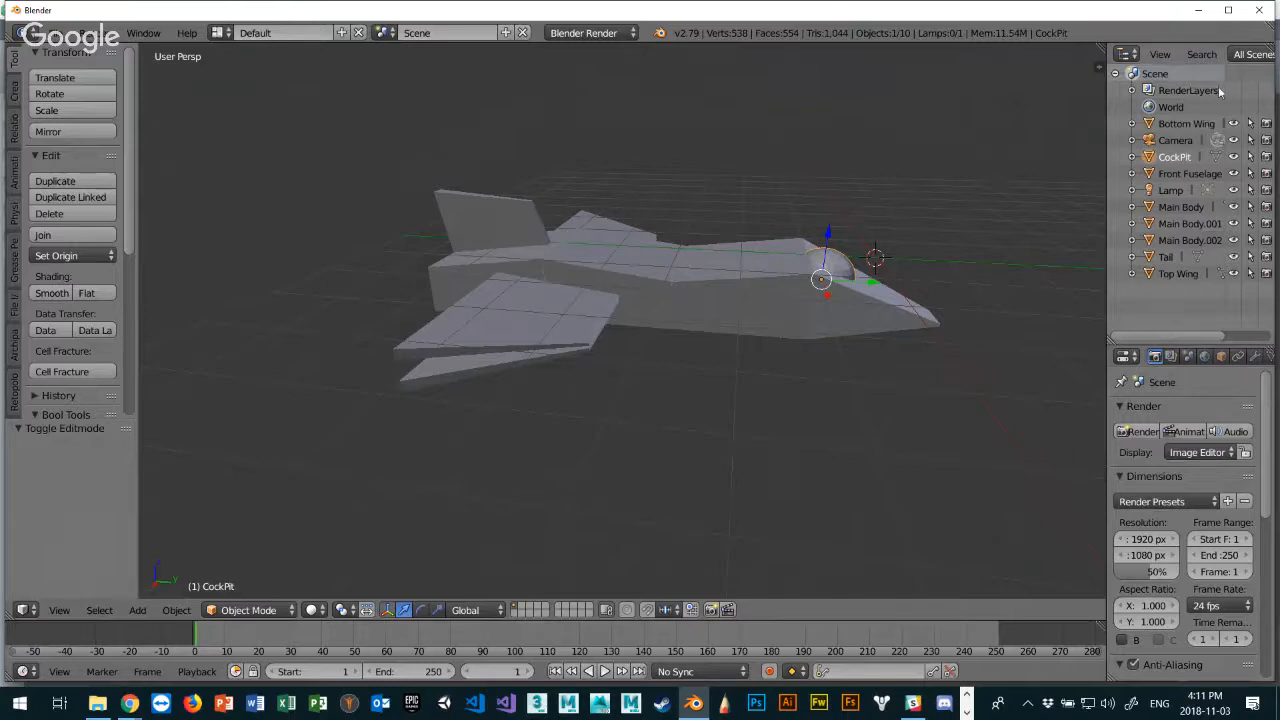
Join the cockpit, front fuselage, three main body sections, tail and both wings into one object, with Bottom Wing as the active object.
middle_click_drag(838, 153, 869, 386)
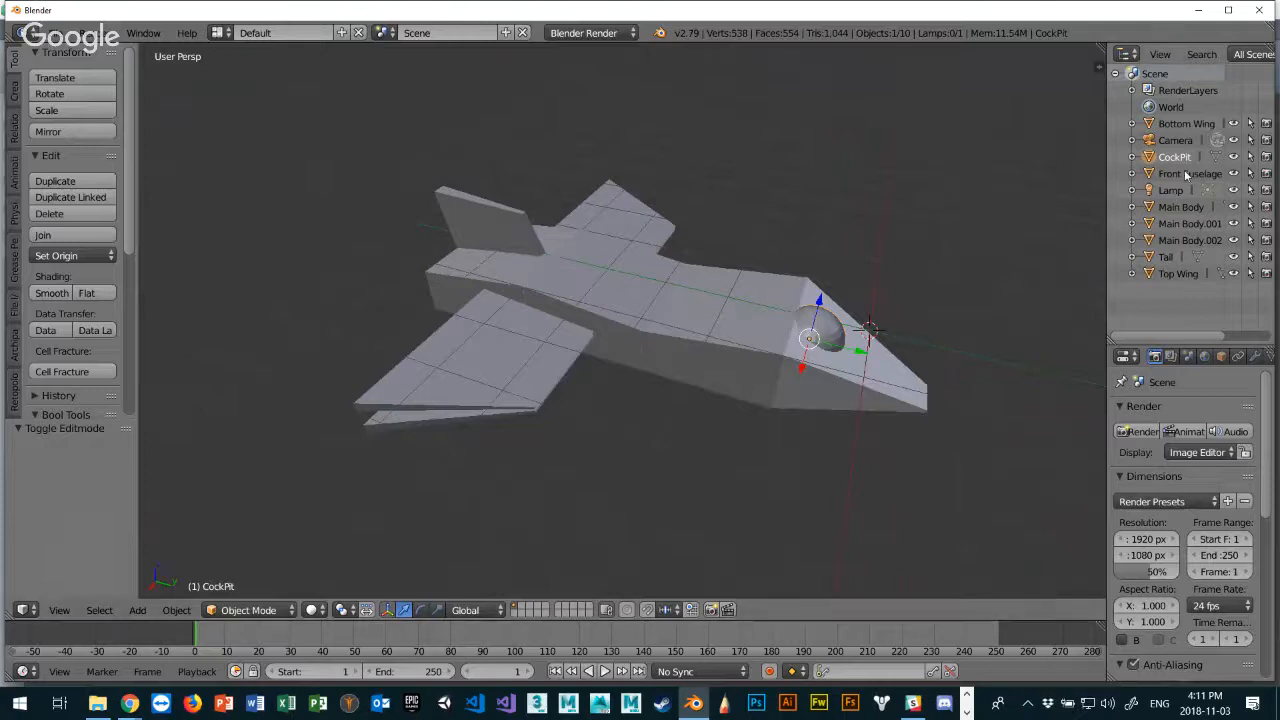
right_click(833, 336)
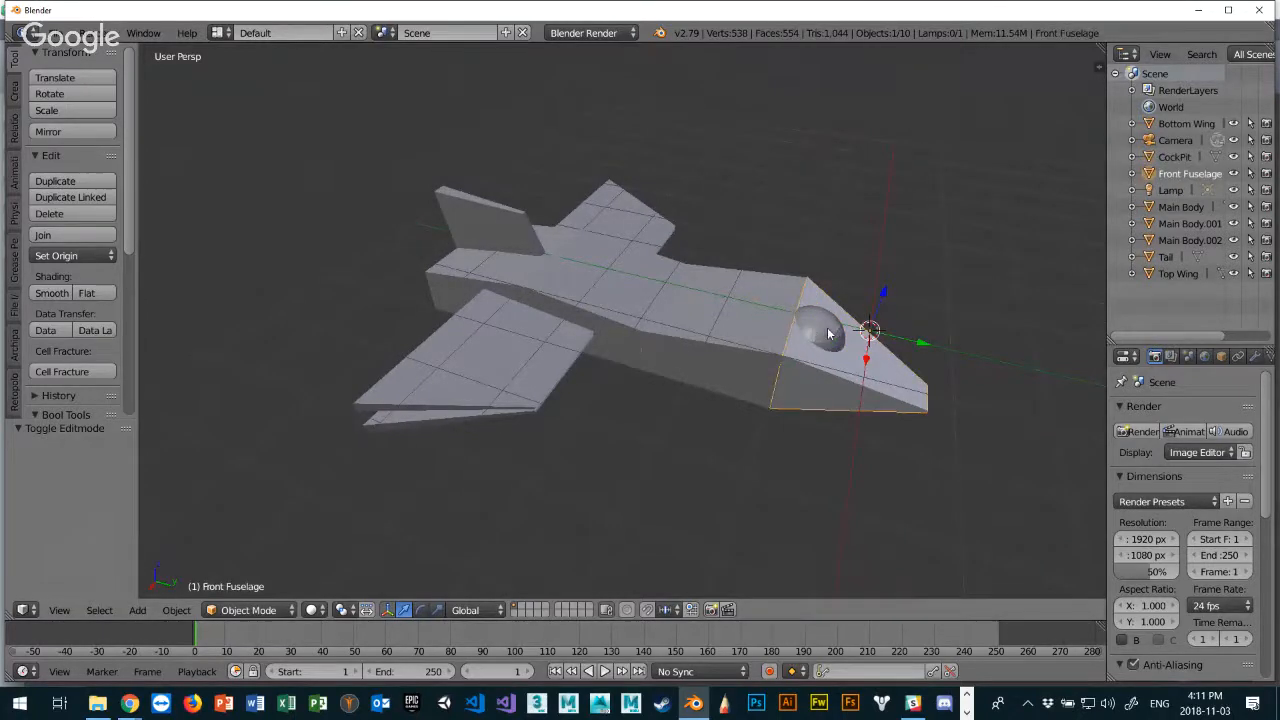
left_click(1175, 157)
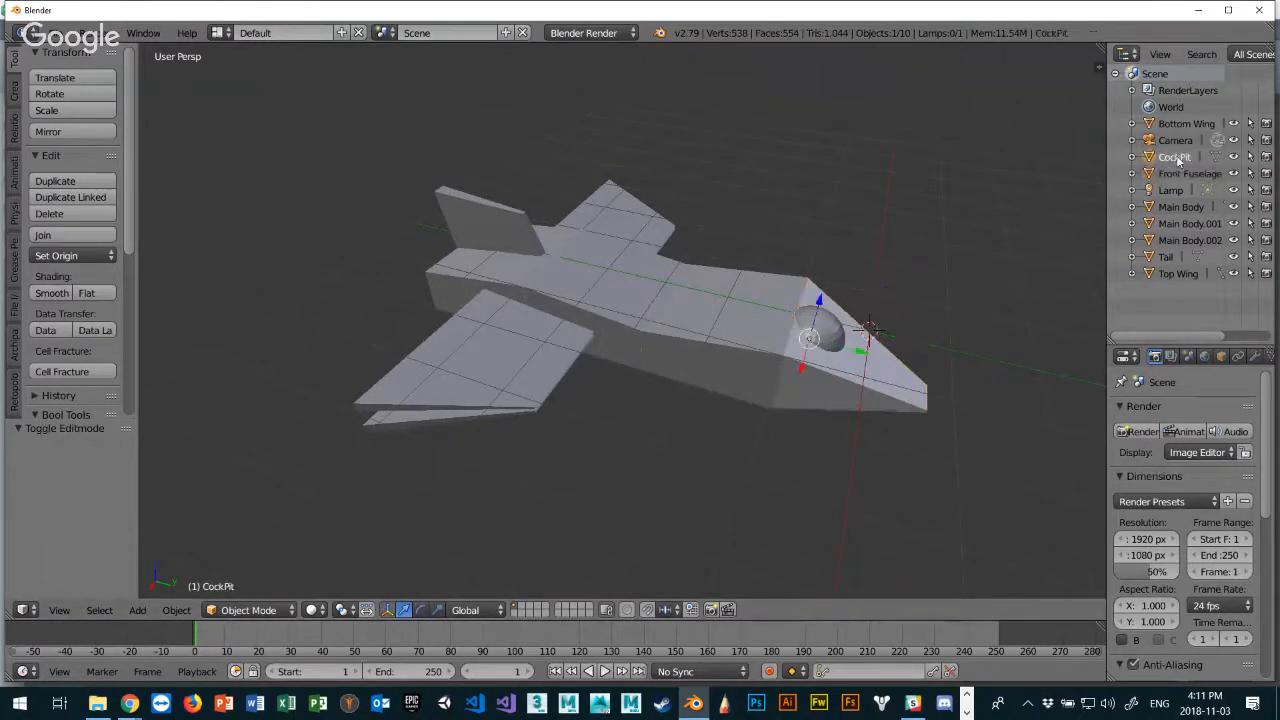
right_click(820, 391, "shift")
right_click(681, 338, "shift")
right_click(598, 307, "shift")
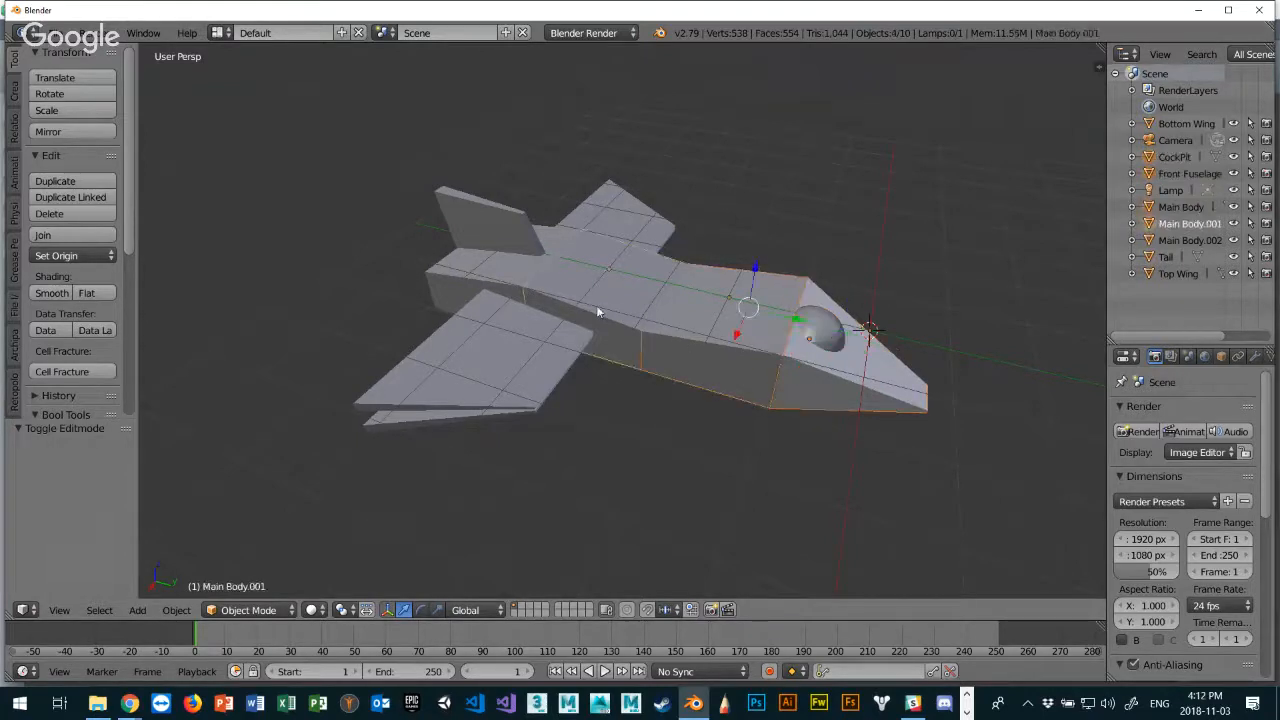
right_click(519, 345, "shift")
right_click(498, 266, "shift")
right_click(484, 230, "shift")
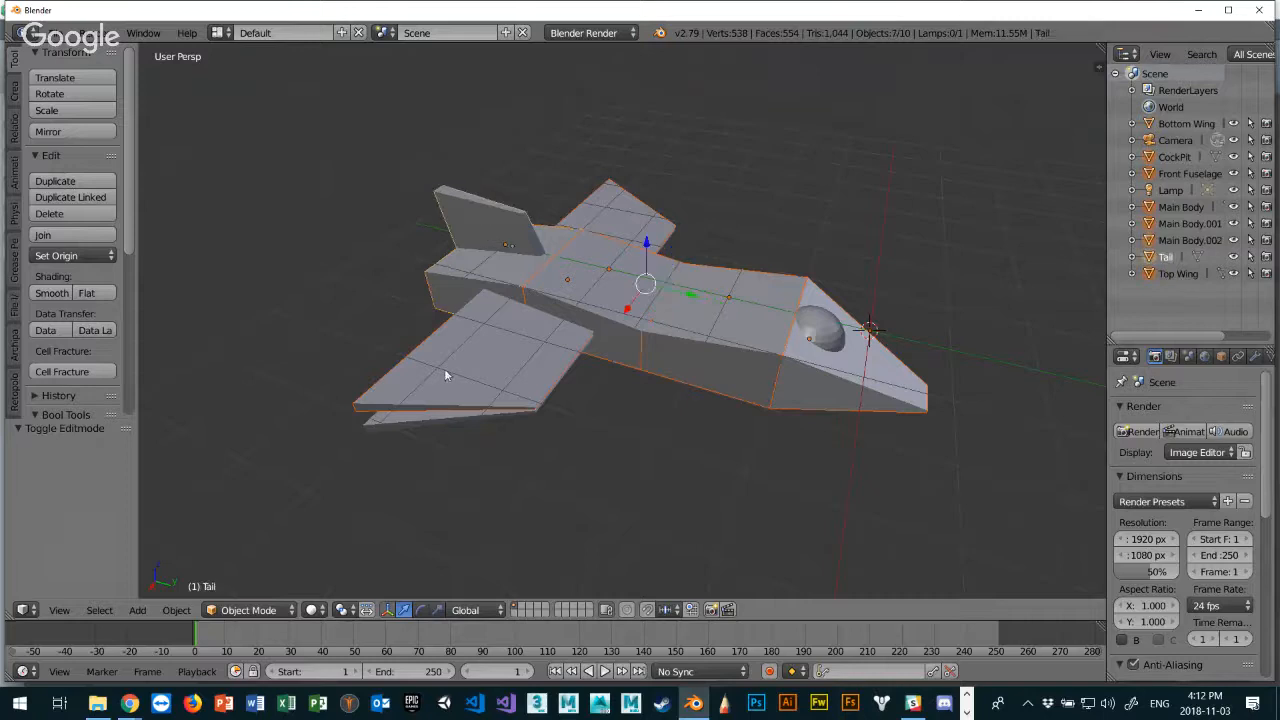
right_click(437, 424, "shift")
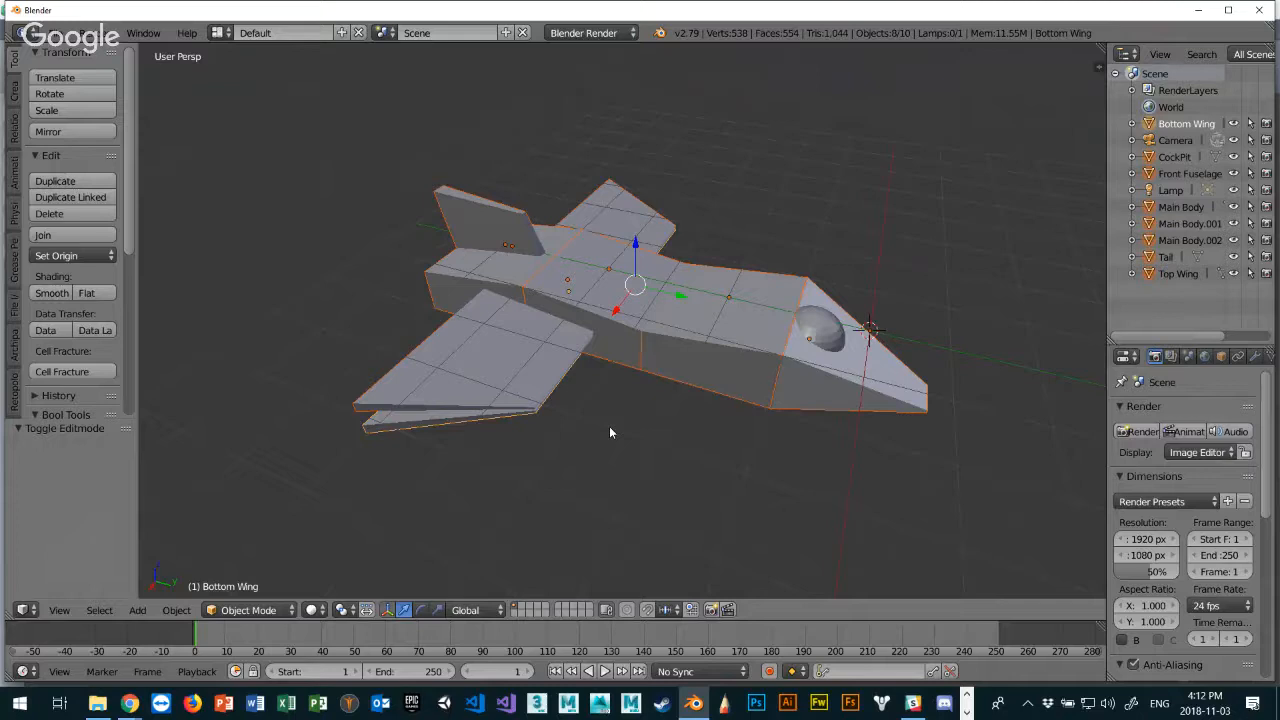
key("ctrl+j")
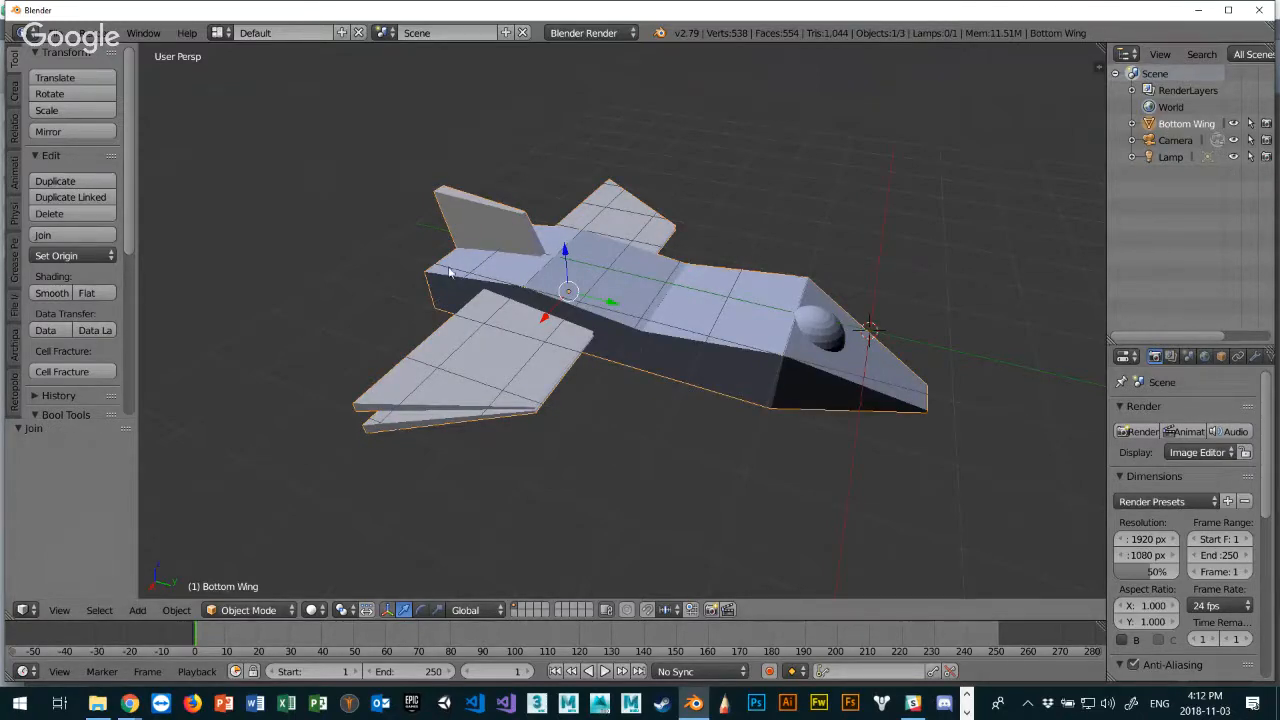
Rename the joined aircraft object as "Ship".
double_click(1192, 124)
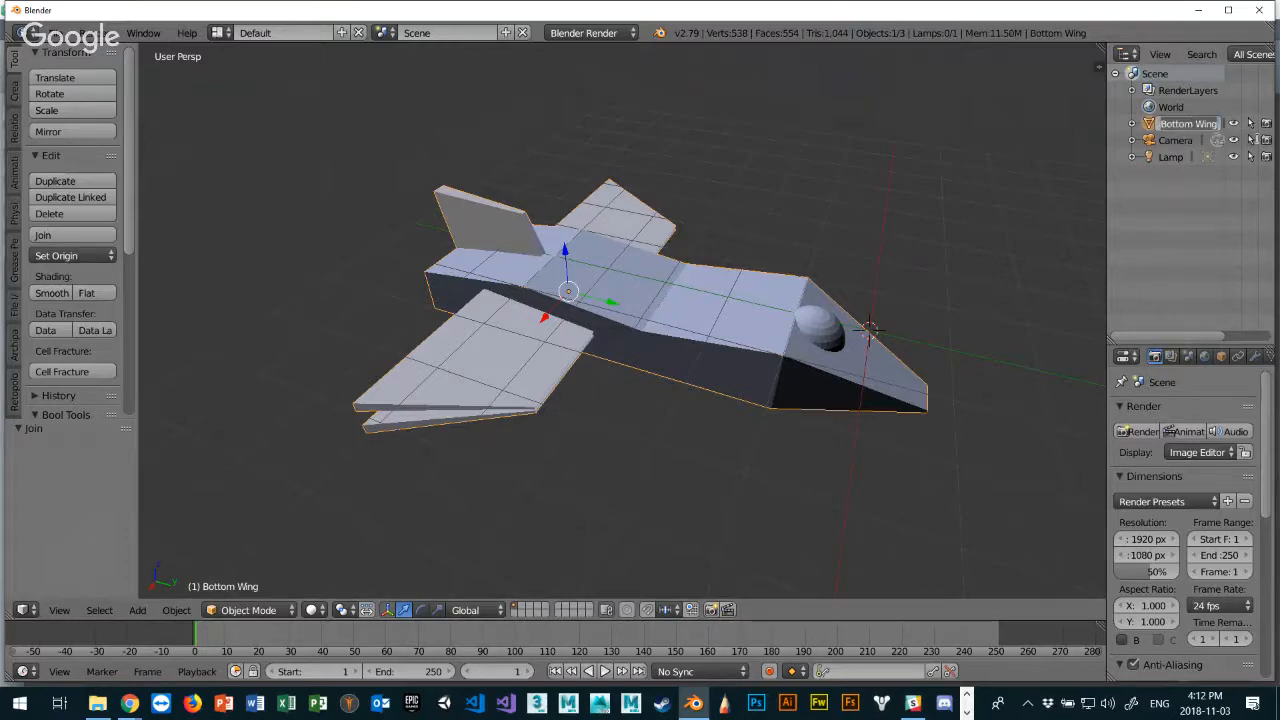
type("Ship")
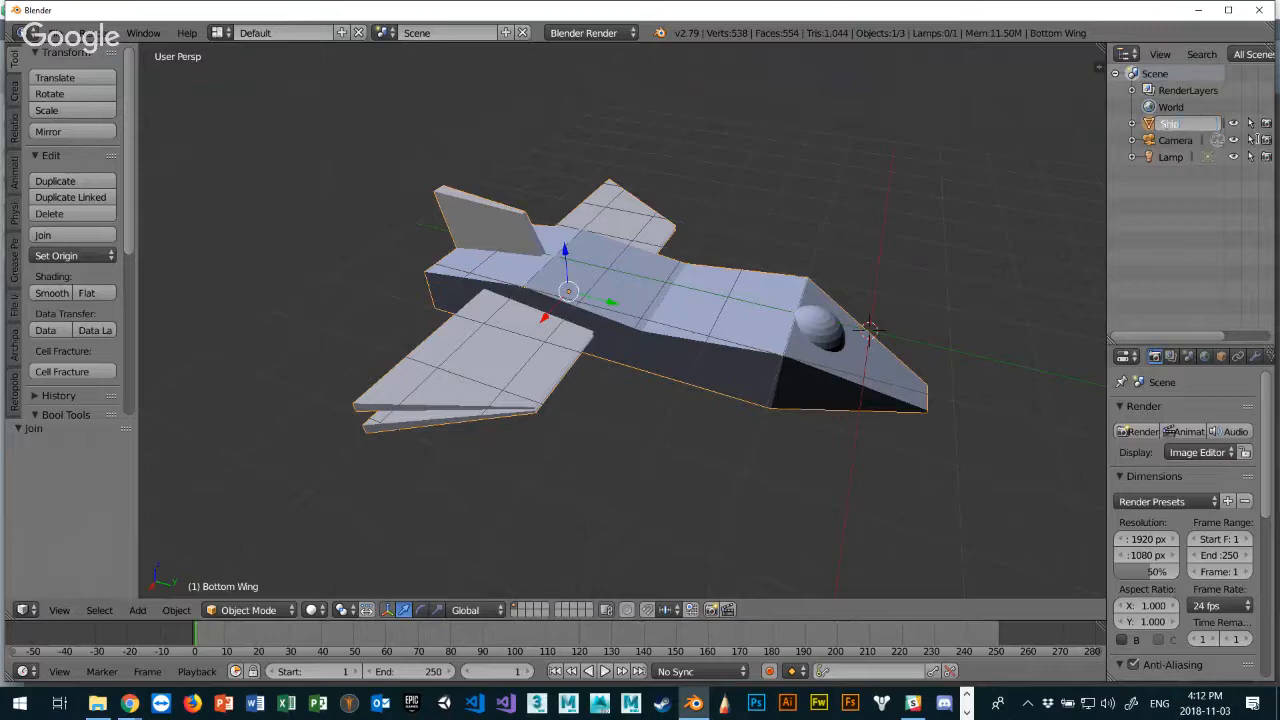
key("Return")
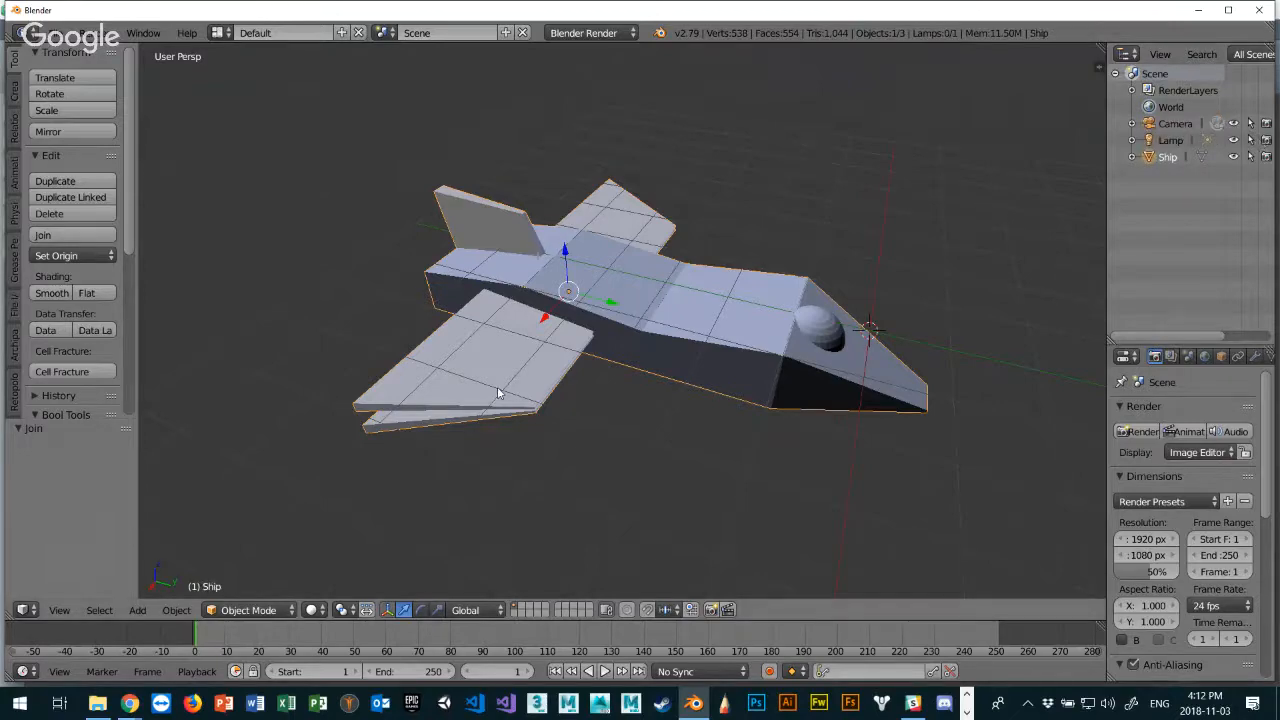
Adjust the ship's height along the Z axis, finishing with an upward move of about 1.211 units.
middle_click_drag(497, 386, 477, 397)
key("g")
key("z")
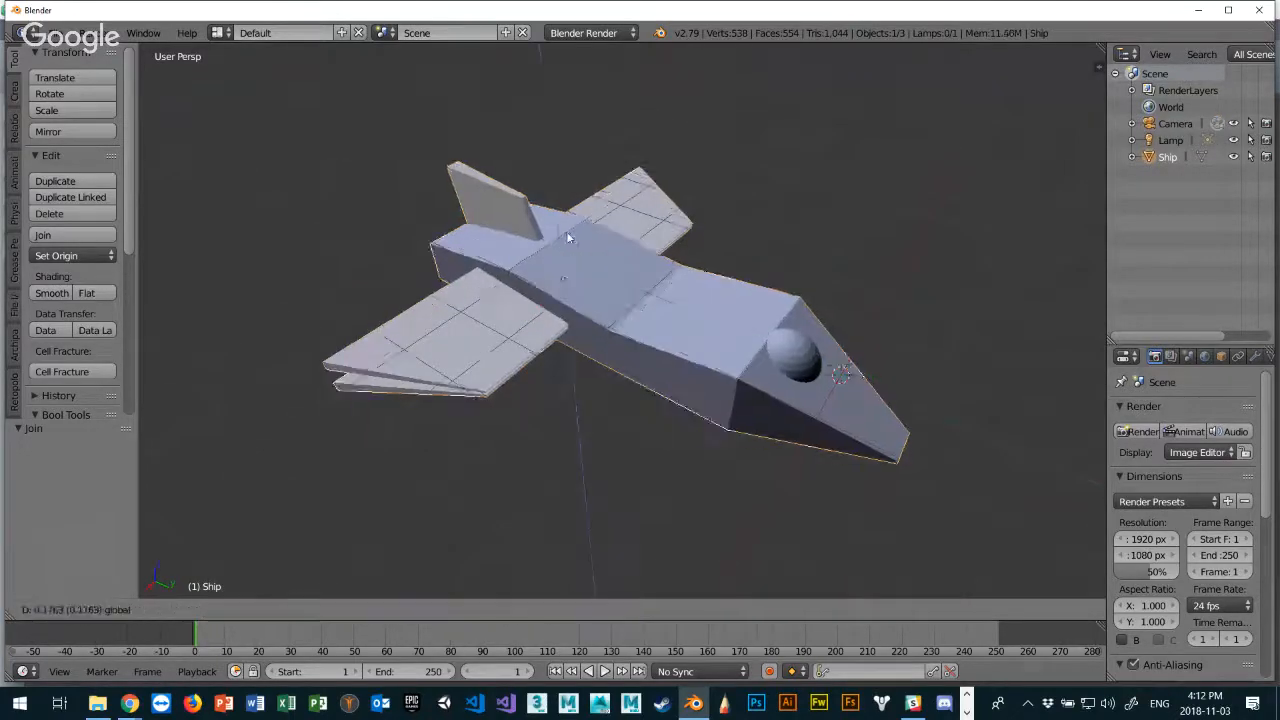
left_click(557, 275)
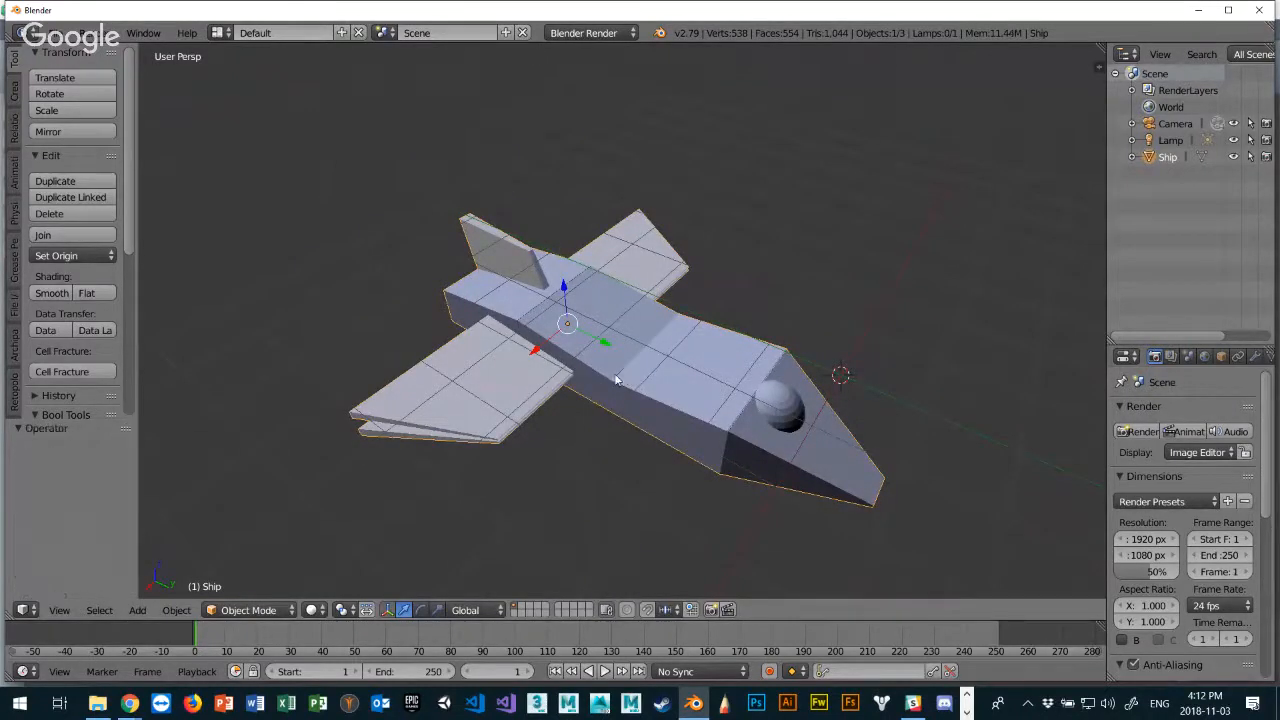
middle_click_drag(620, 378, 575, 292)
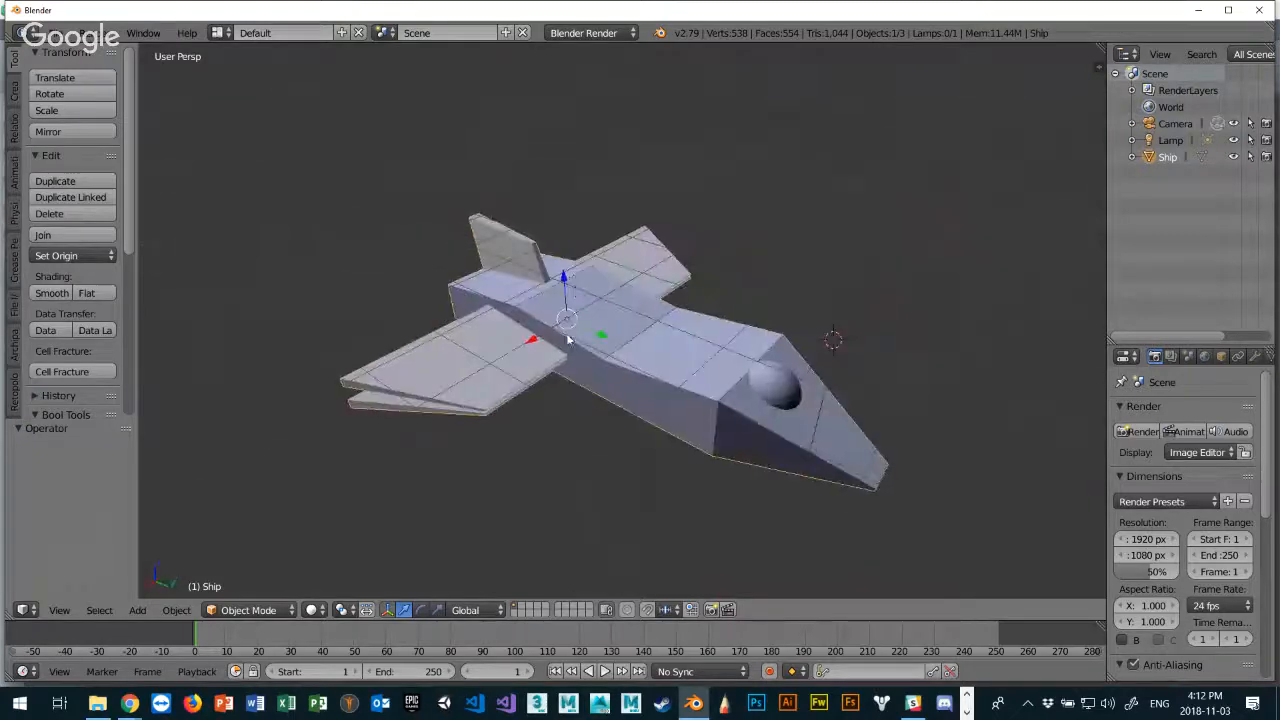
key("g")
key("z")
left_click(568, 219)
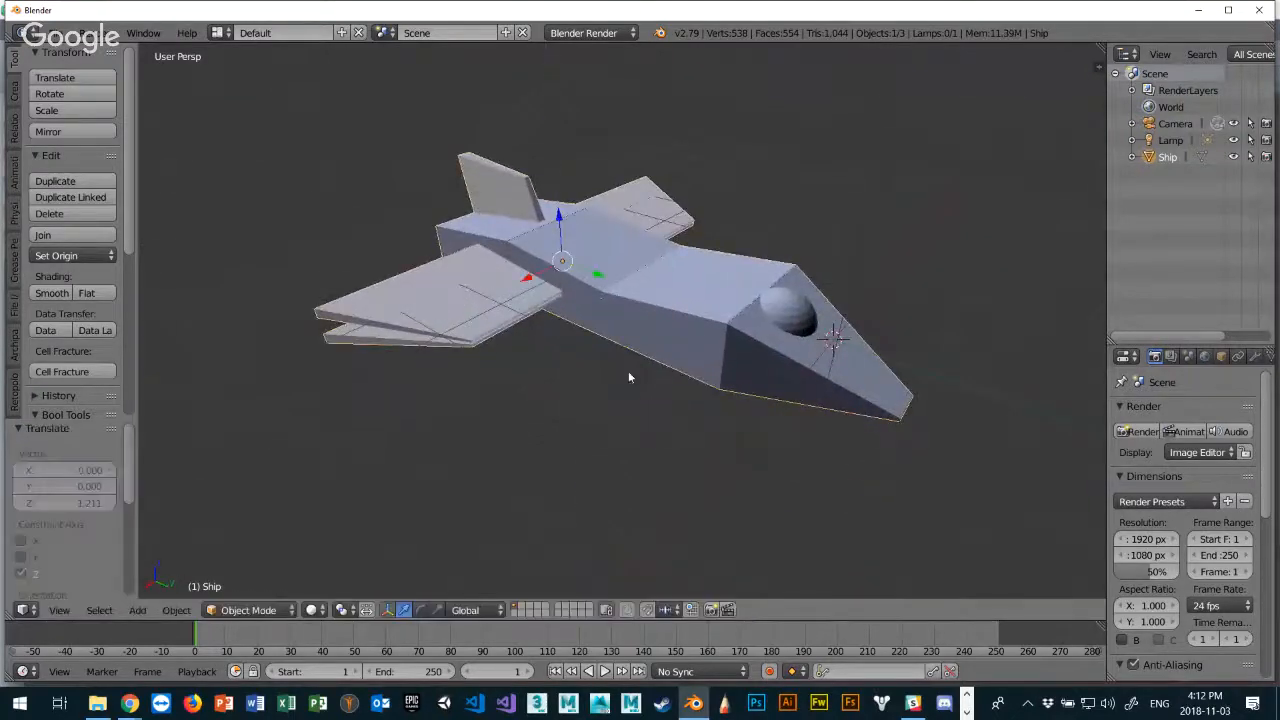
Enter Edit Mode on the ship and deselect all of its geometry.
key("Tab")
middle_click_drag(540, 325, 551, 278)
key("a")
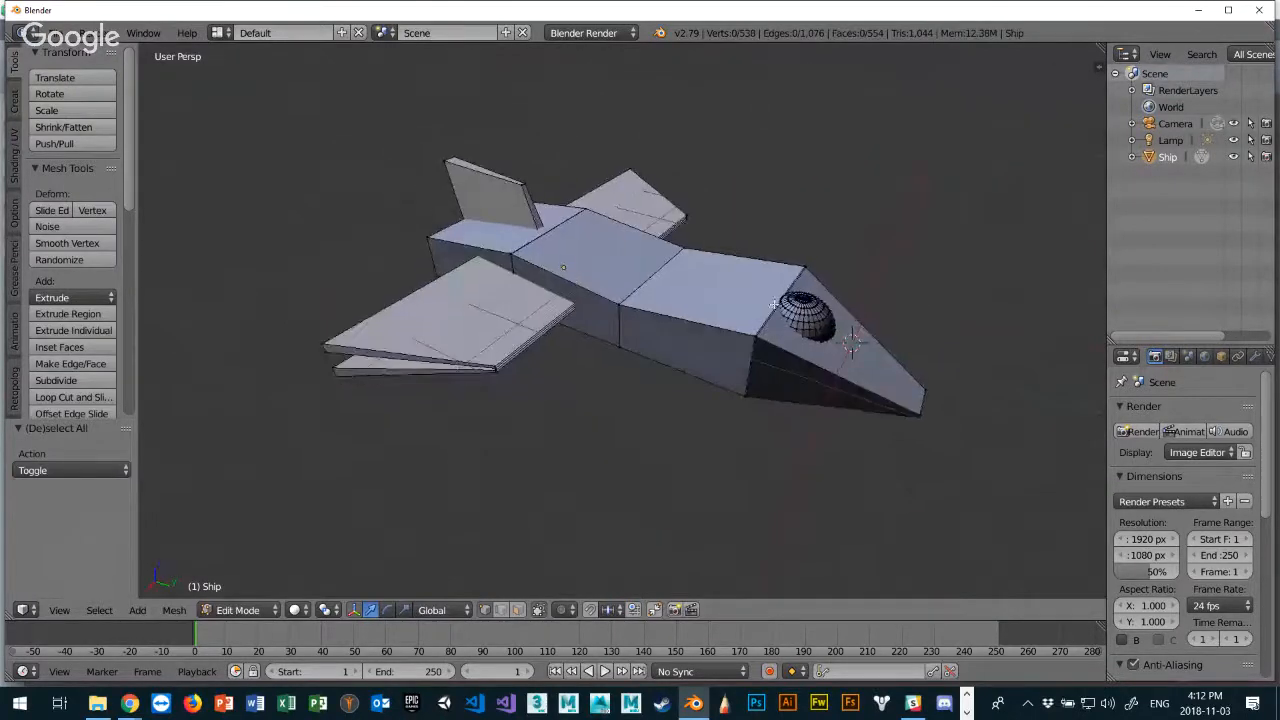
scroll(685, 325, "down", 2)
scroll(688, 320, "up", 5)
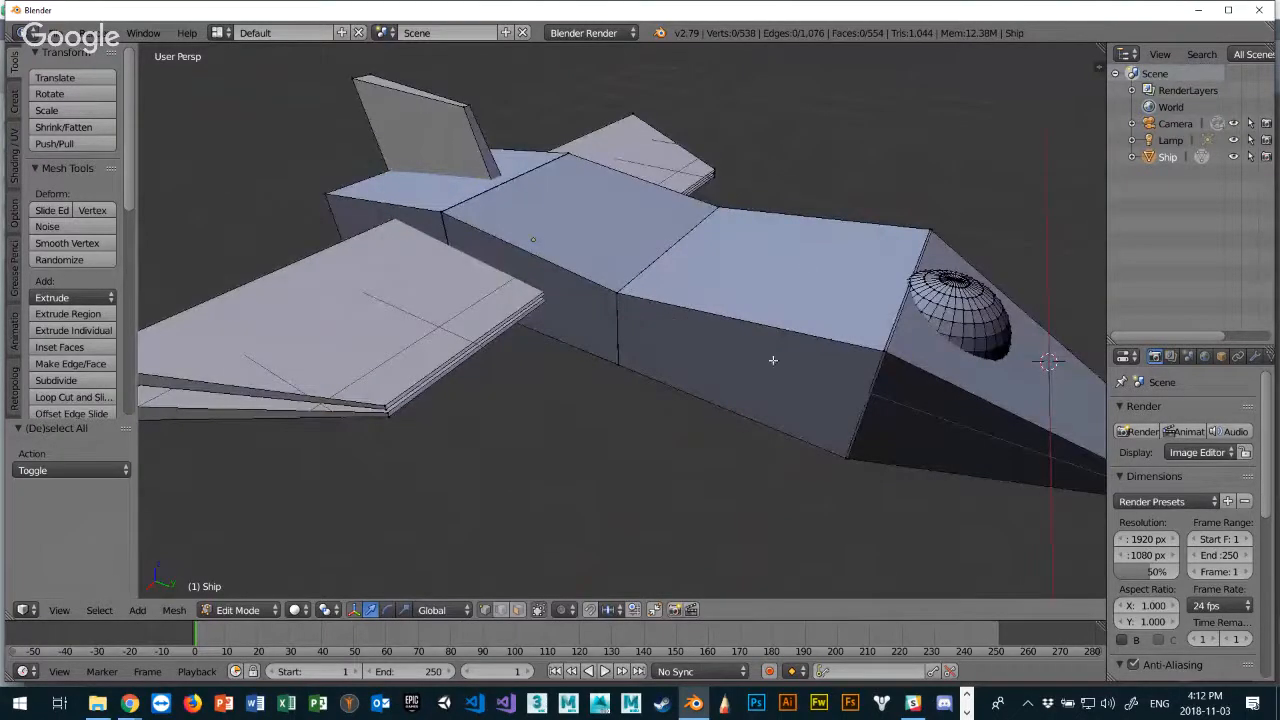
middle_click_drag(915, 363, 791, 343)
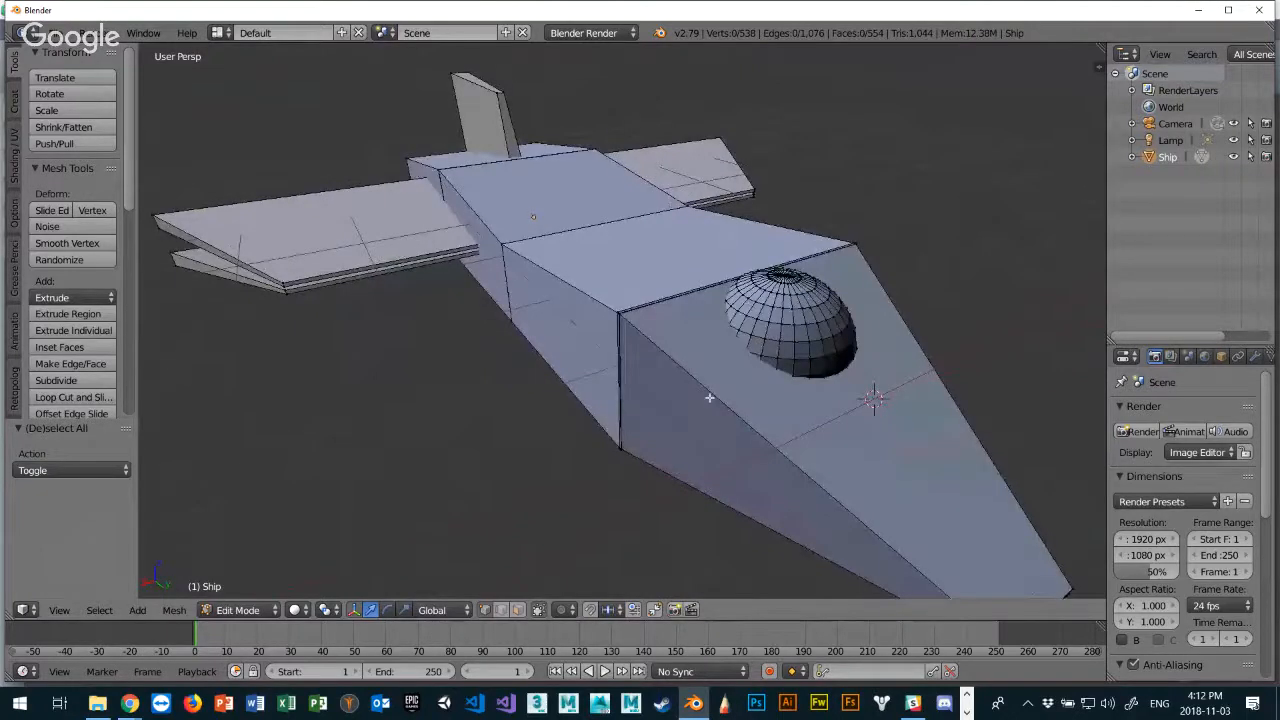
Switch to edge selection and select the upper edge where the nose meets the front body section.
key("ctrl+Tab")
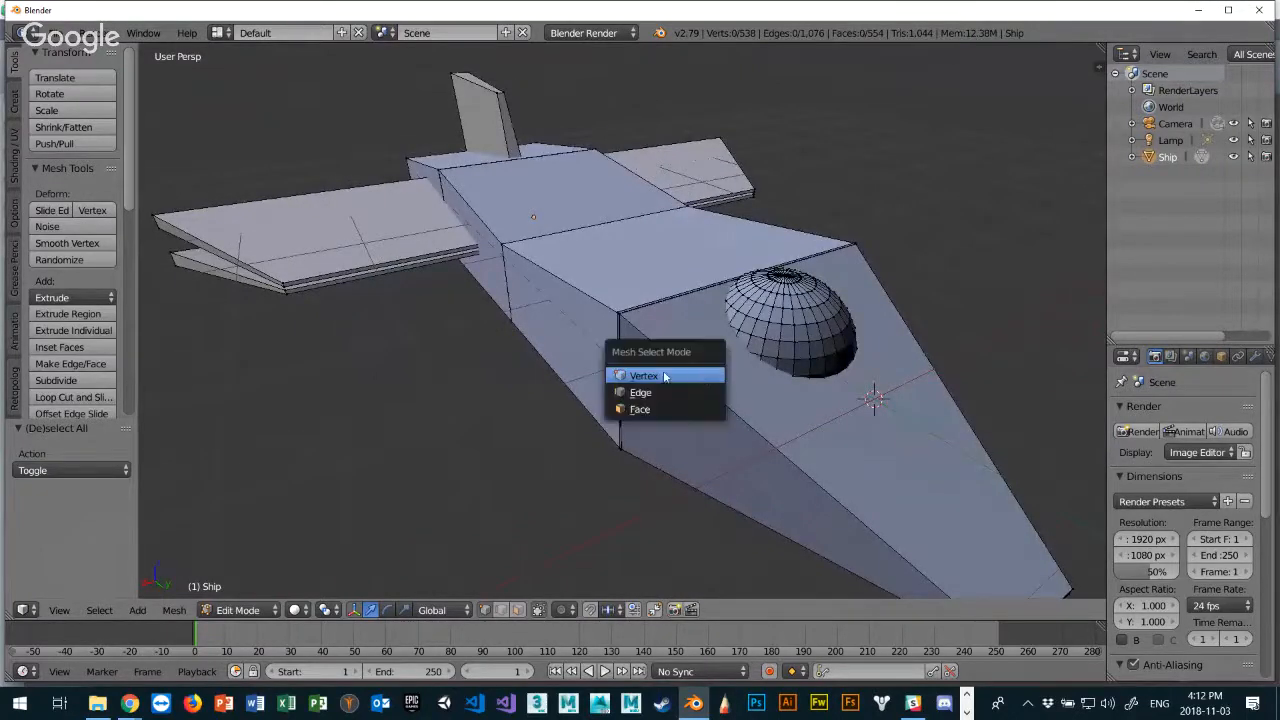
left_click(656, 390)
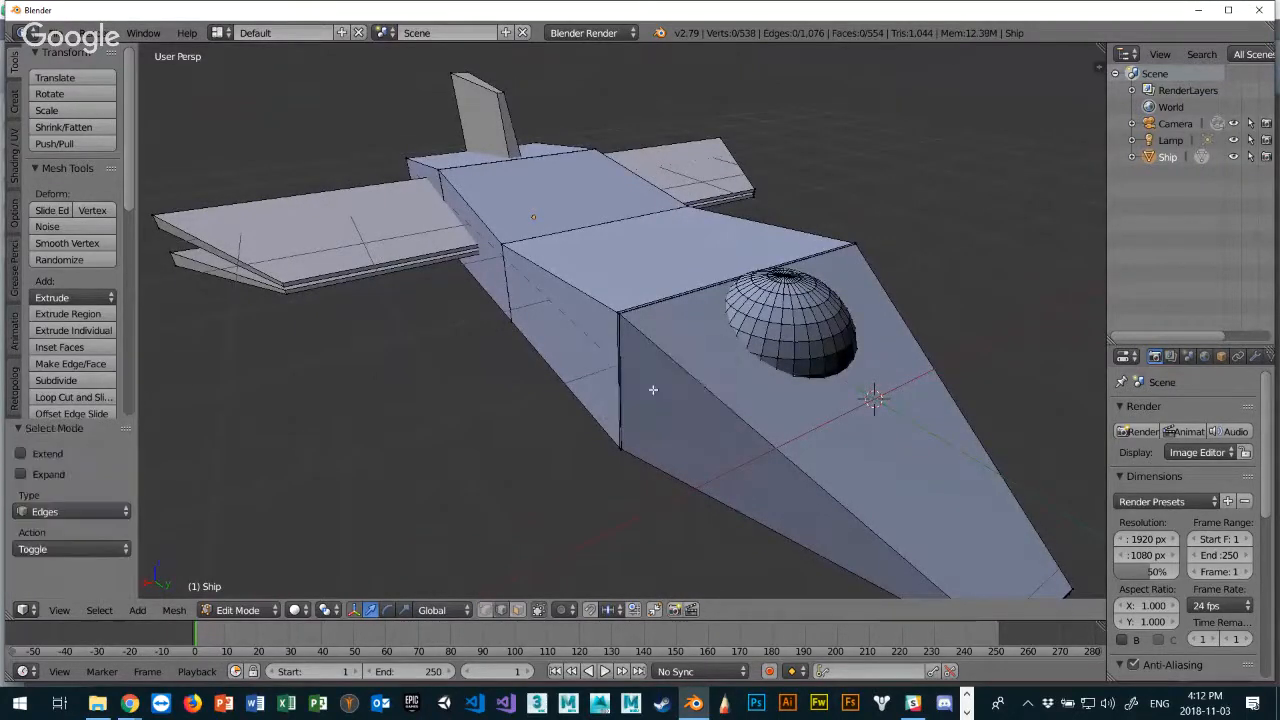
right_click(591, 312)
right_click(671, 302)
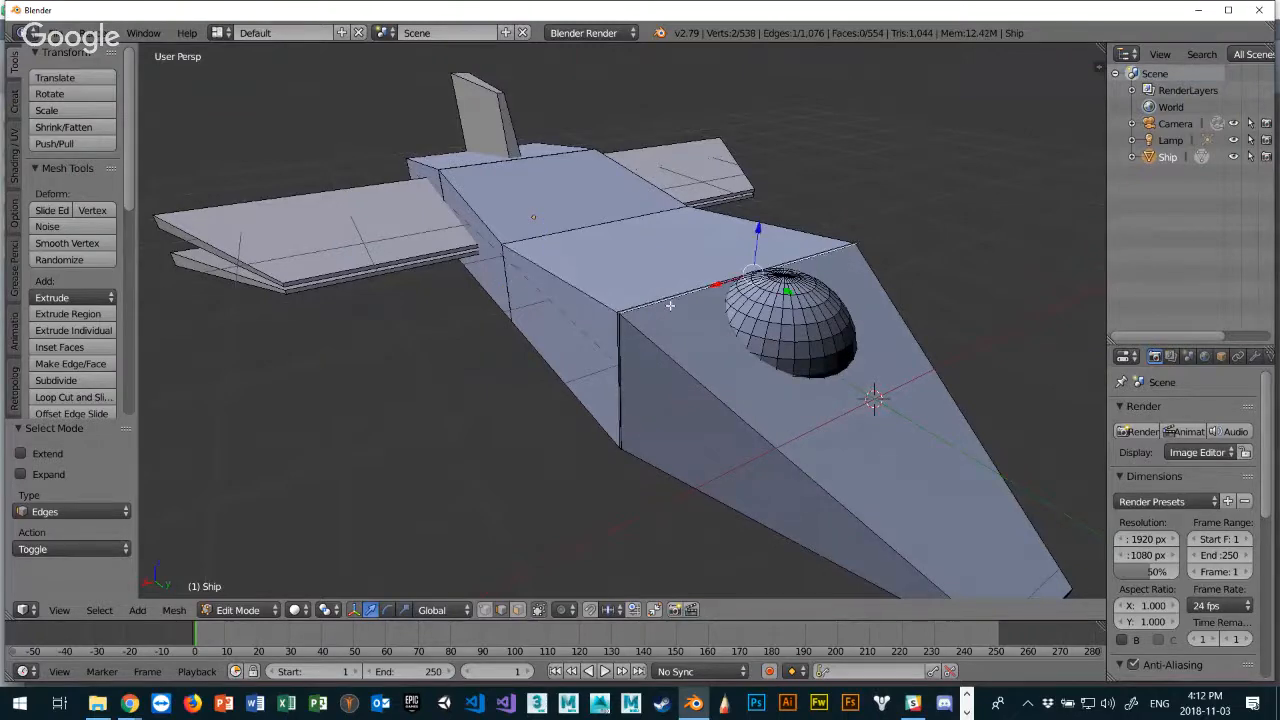
middle_click_drag(671, 302, 705, 362)
scroll(705, 362, "down", 2)
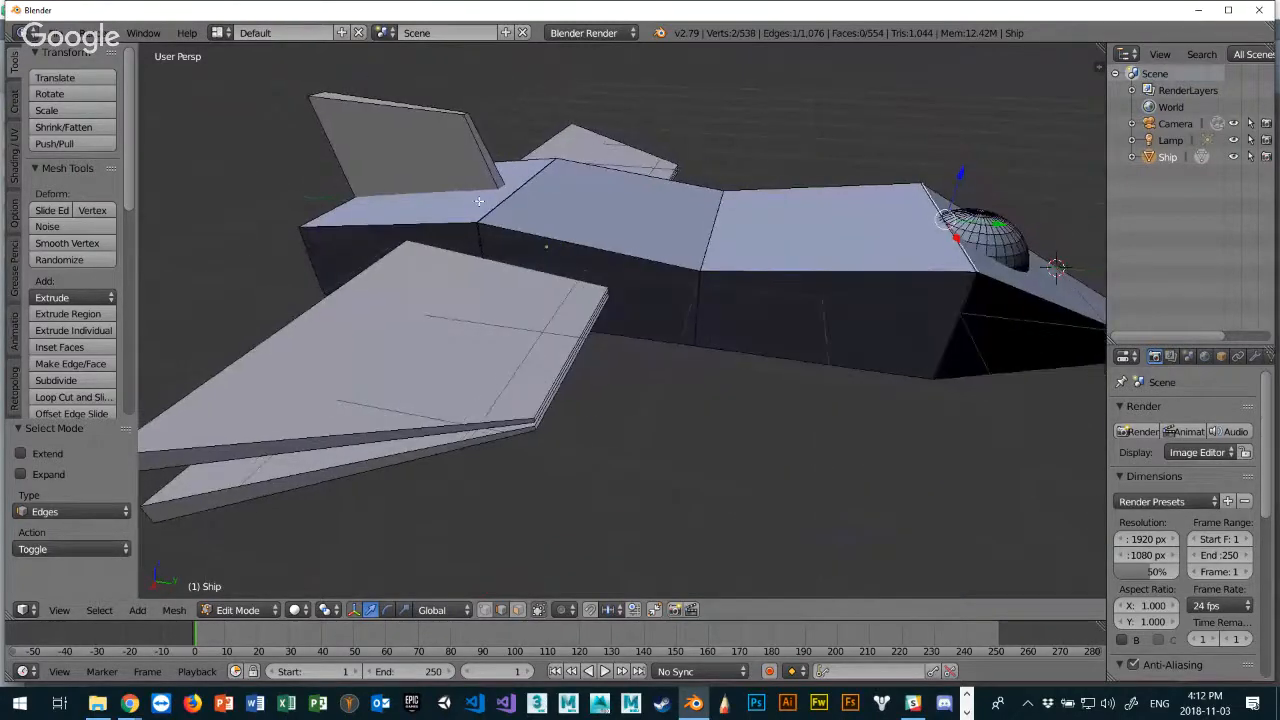
scroll(796, 402, "down", 3)
scroll(794, 404, "down", 2)
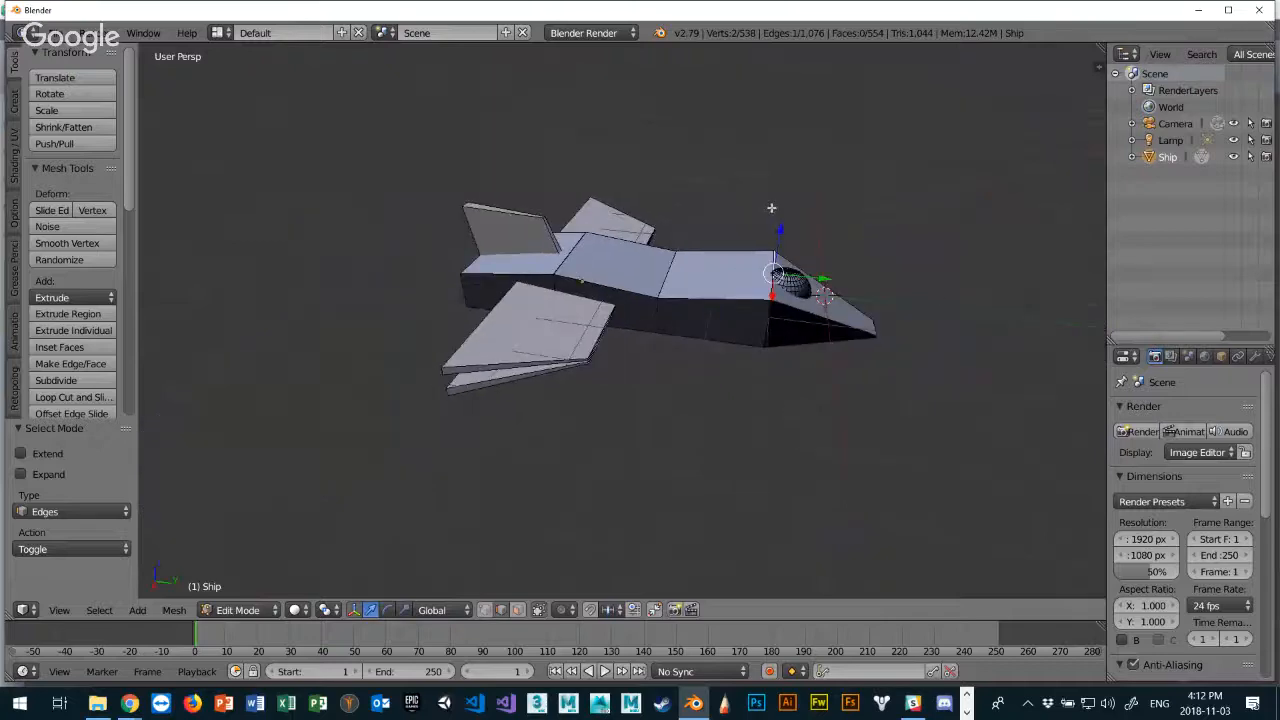
scroll(586, 306, "up", 5)
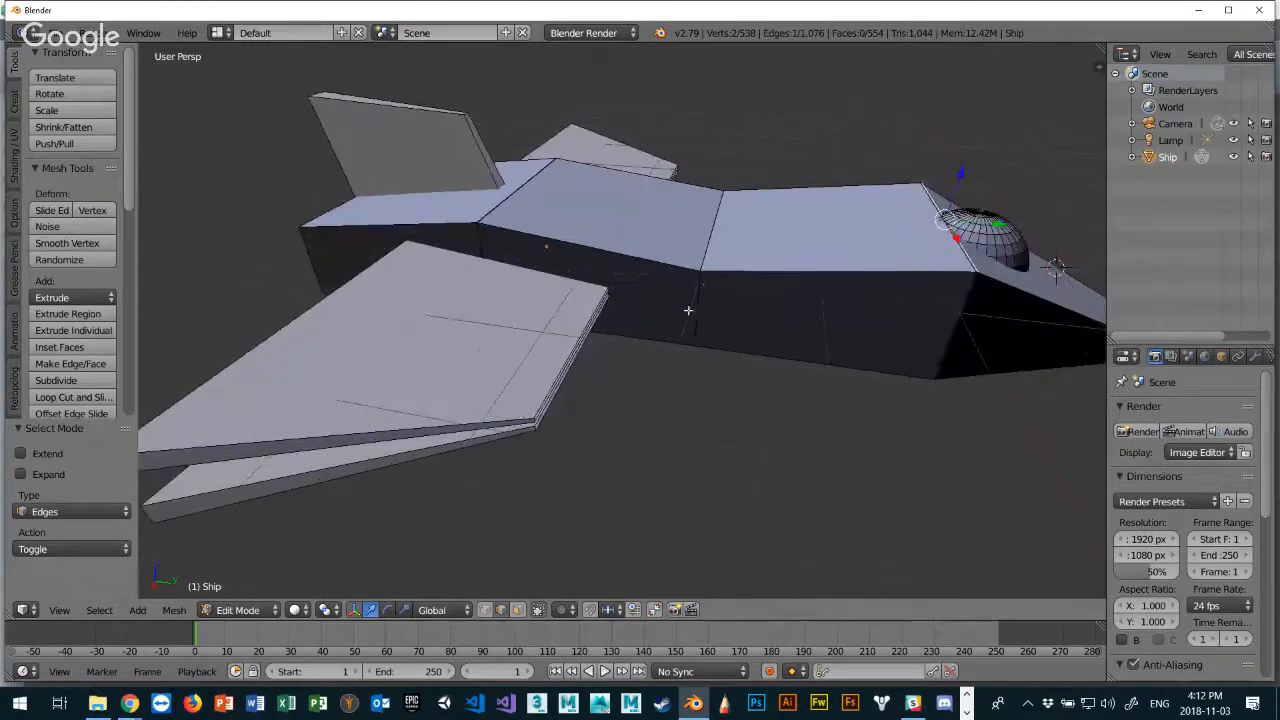
Select the linked geometry of the front body section, the middle body section and the upper wing, one after another.
right_click(658, 328)
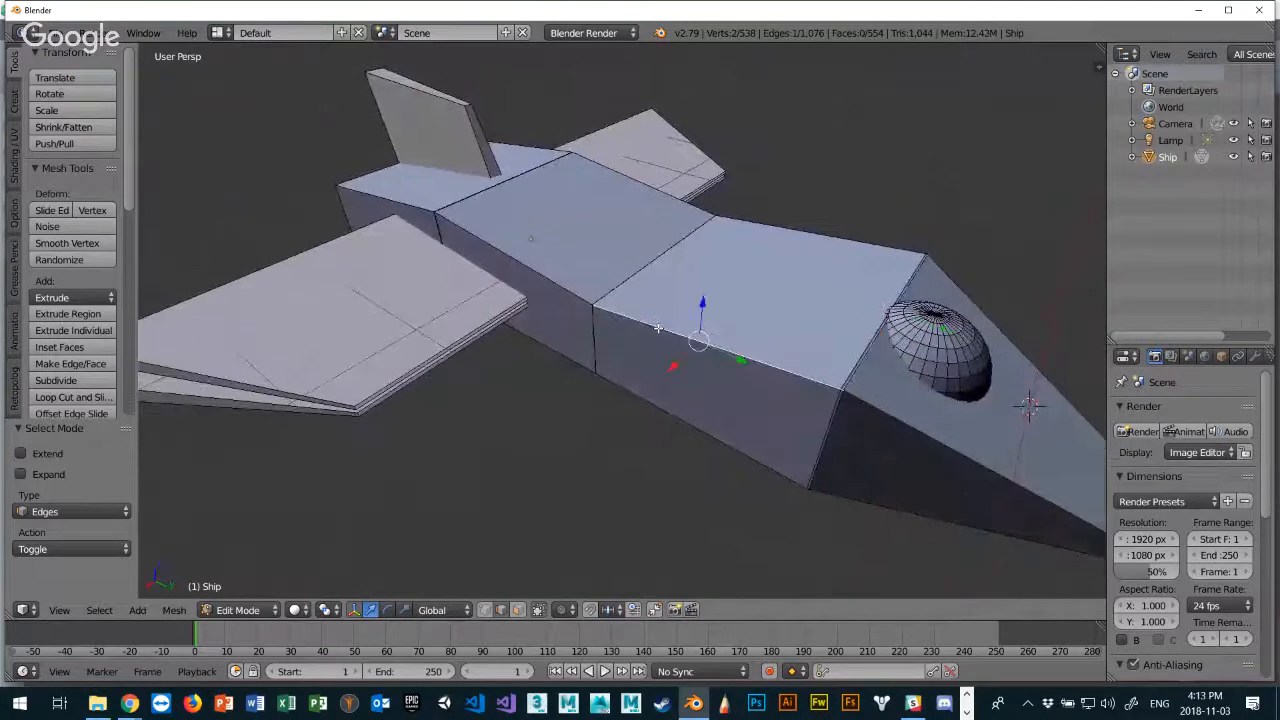
key("ctrl+l")
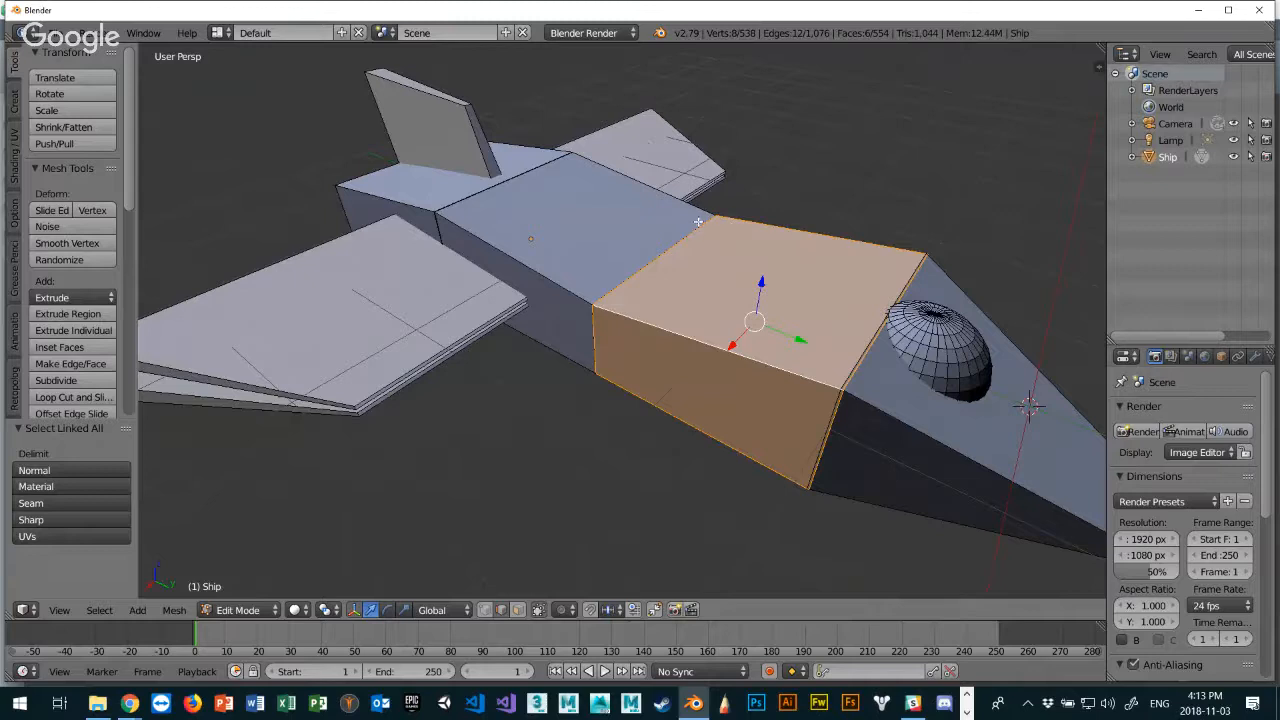
right_click(532, 269)
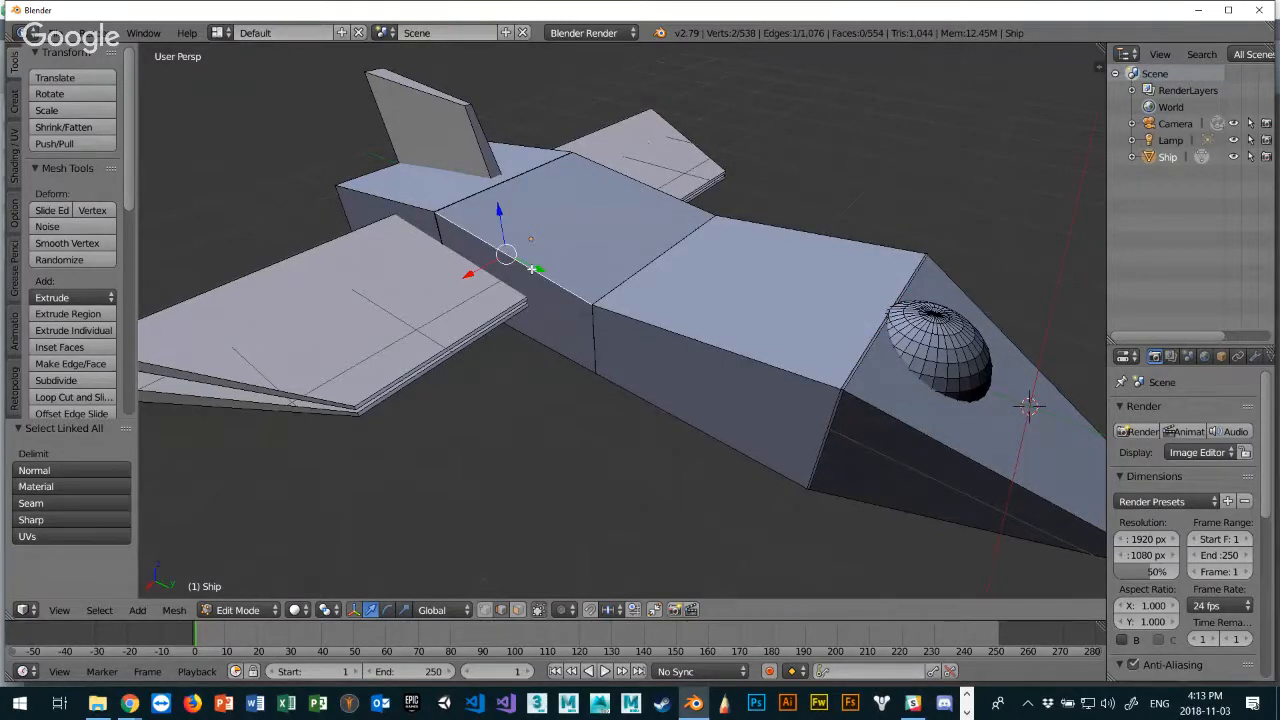
key("ctrl+l")
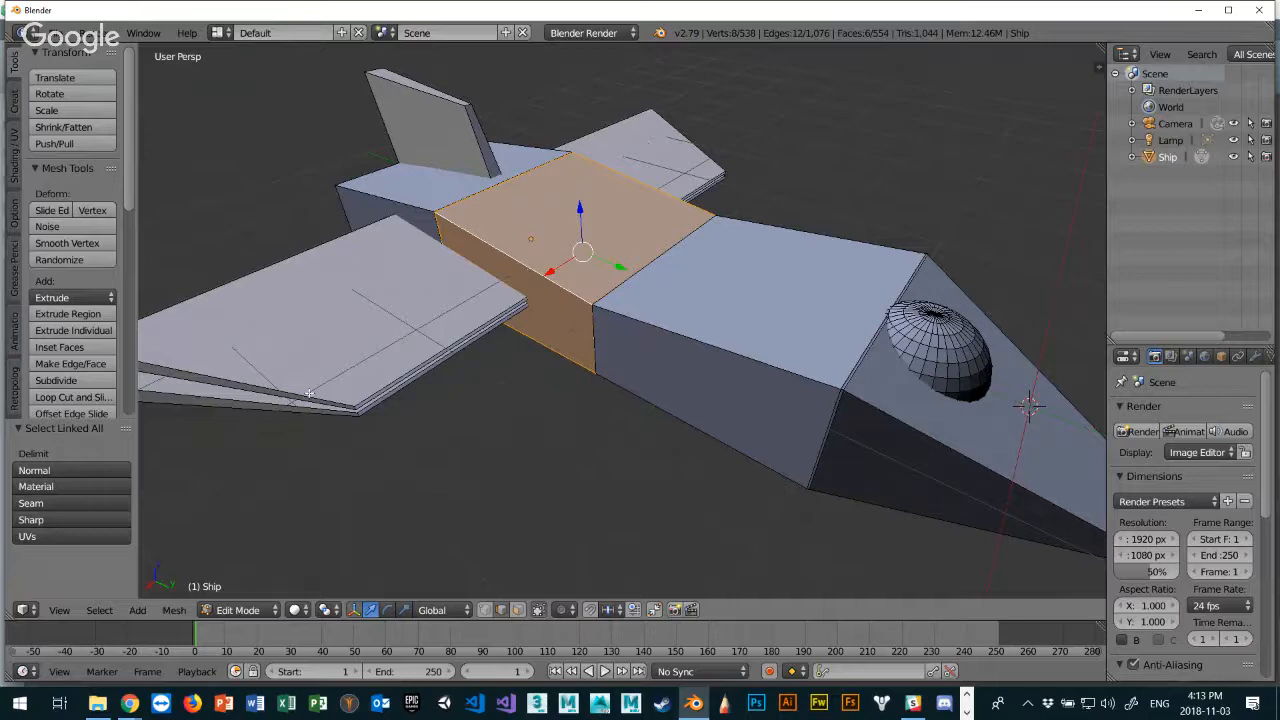
right_click(290, 396)
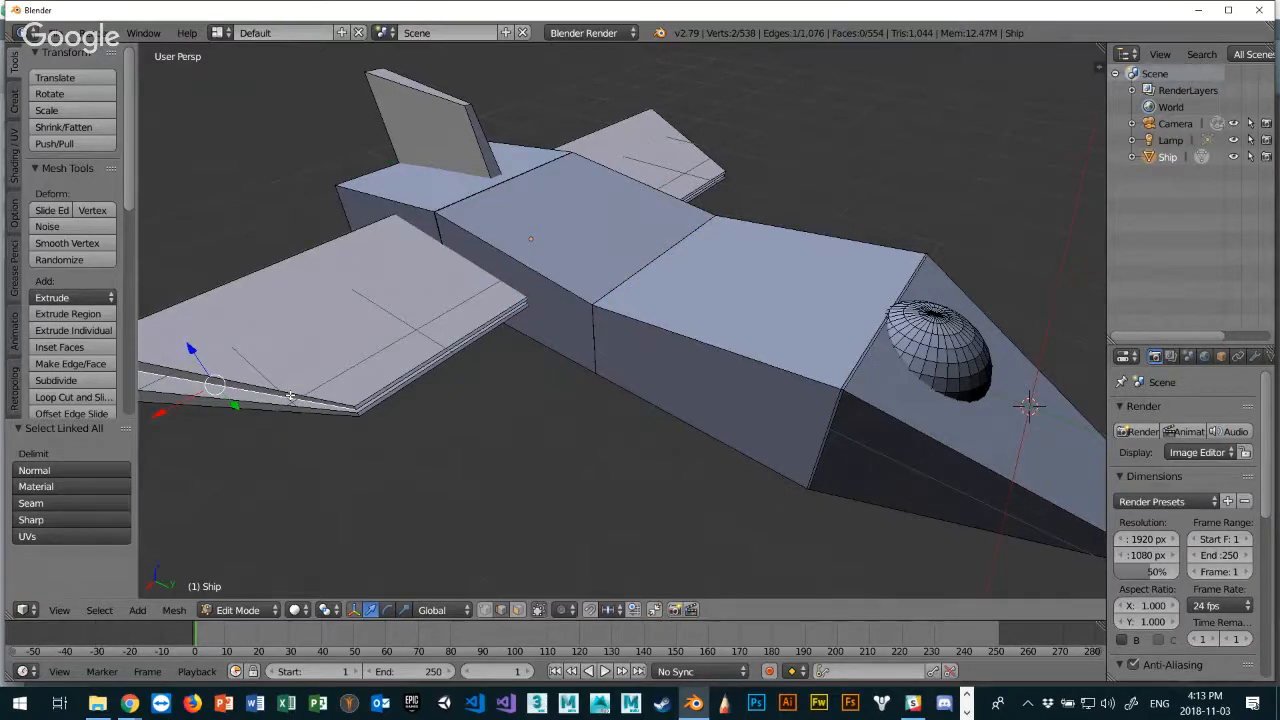
key("ctrl+l")
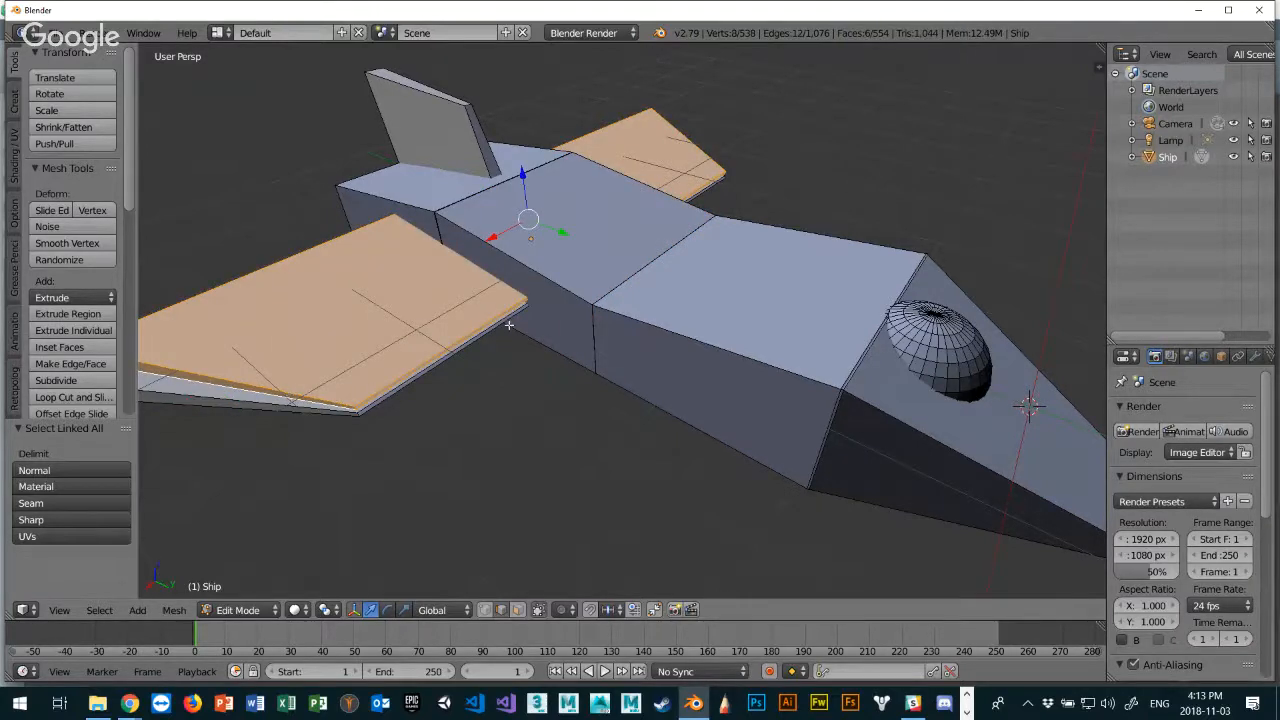
middle_click_drag(509, 325, 575, 285)
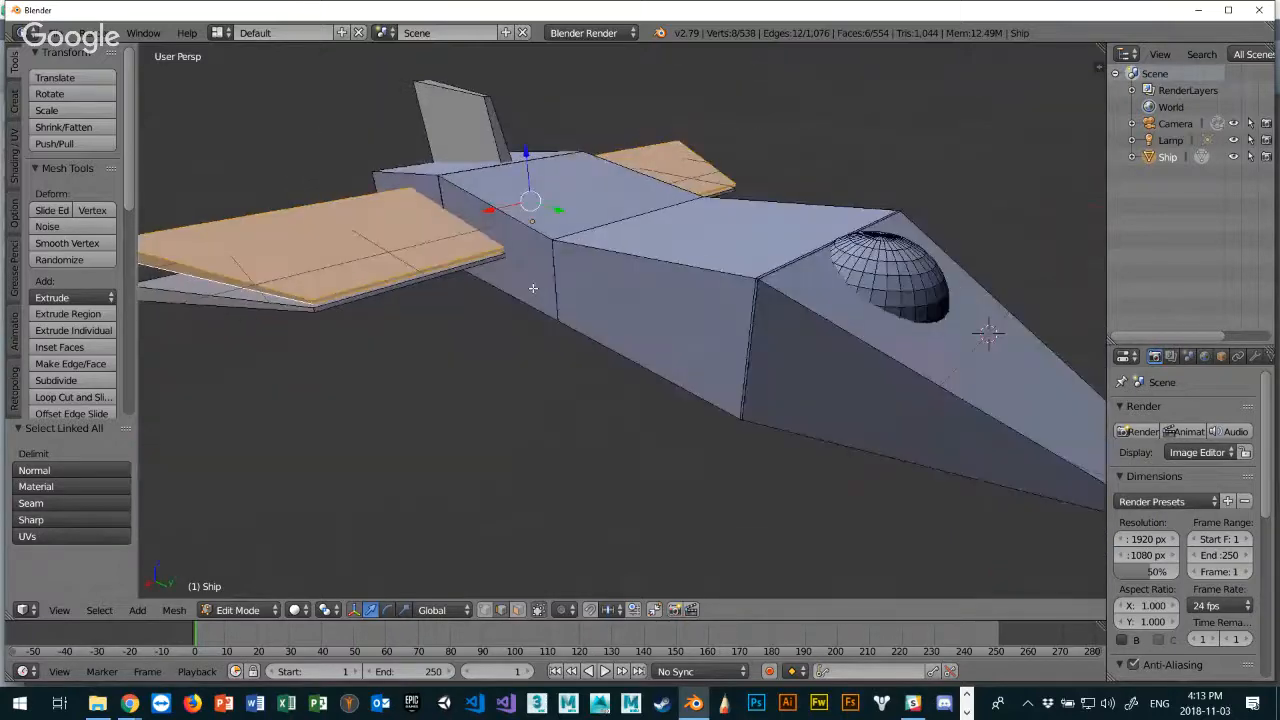
Expand the Ship object and its Cube.004 mesh in the outliner.
left_click(1131, 157)
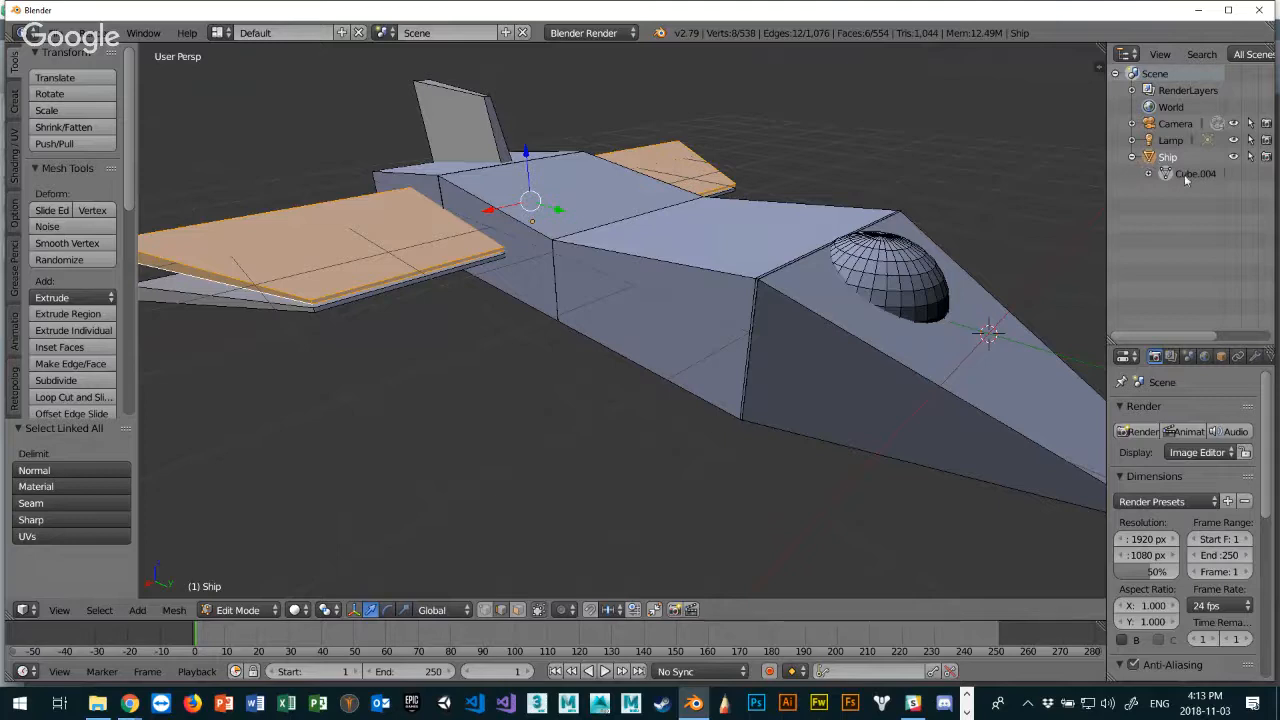
left_click(1149, 174)
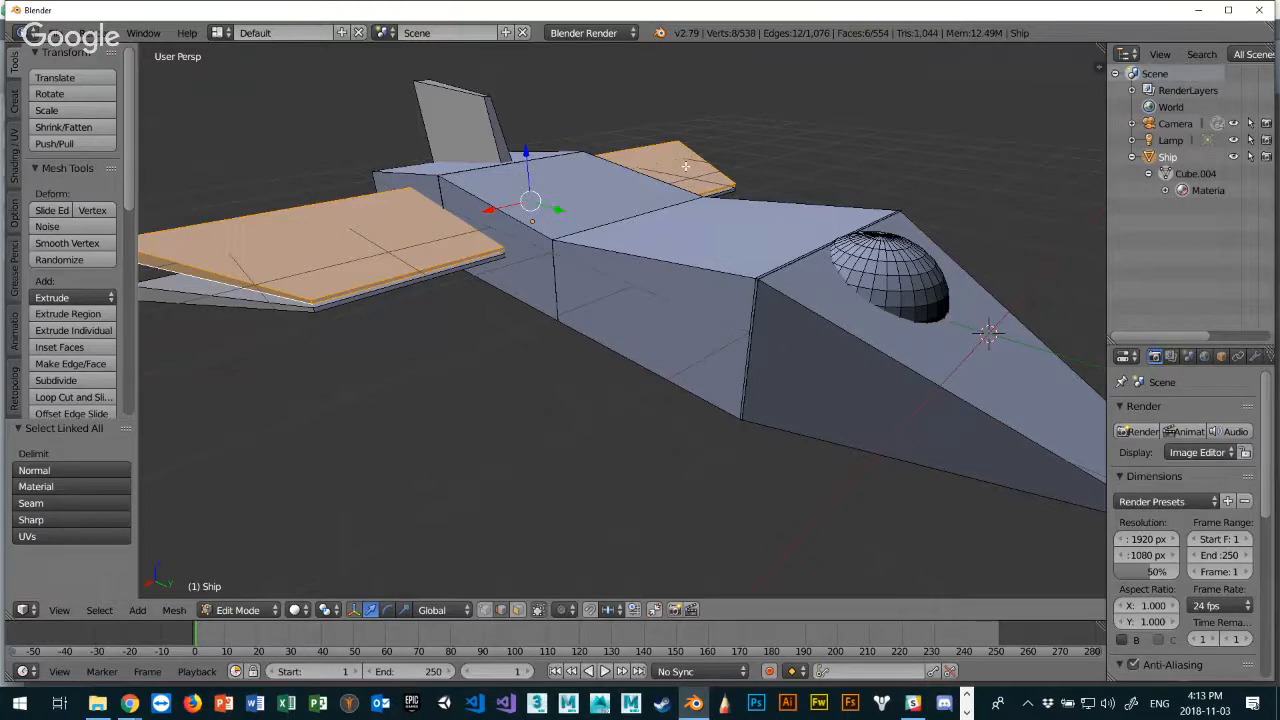
Select one edge of the cockpit sphere and extend the selection to all its linked geometry.
middle_click_drag(804, 193, 771, 193)
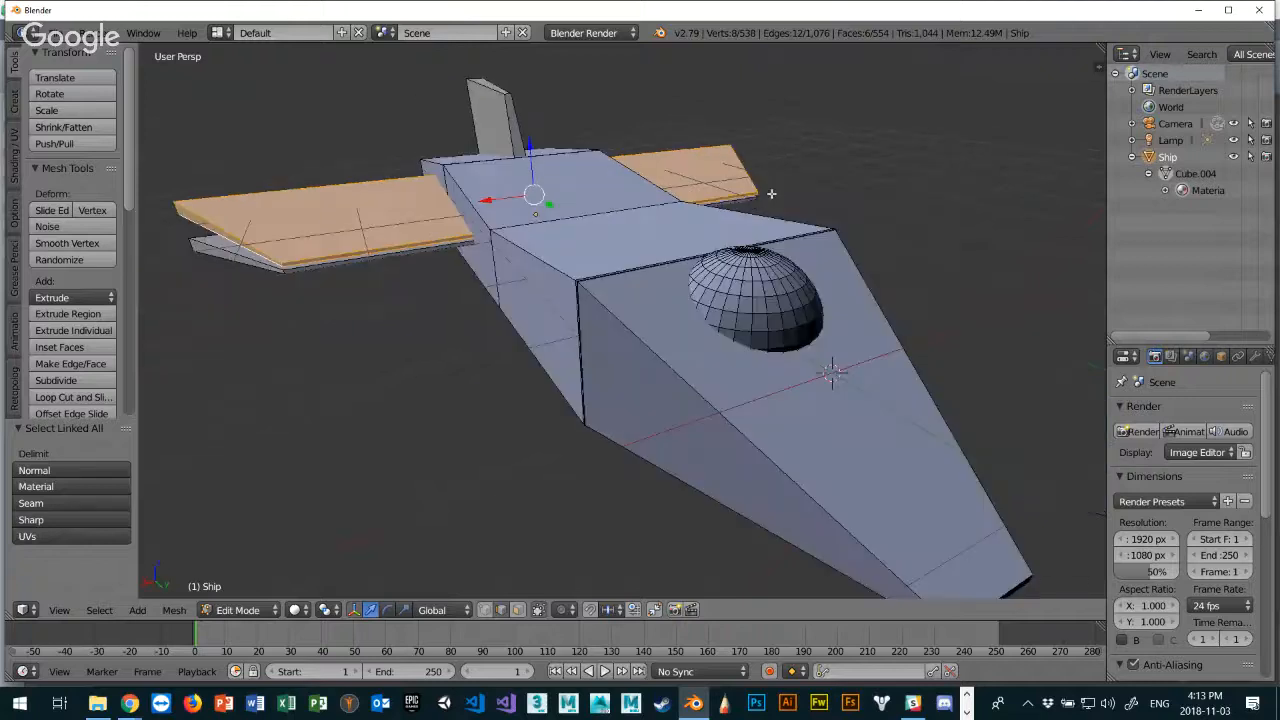
right_click(772, 295)
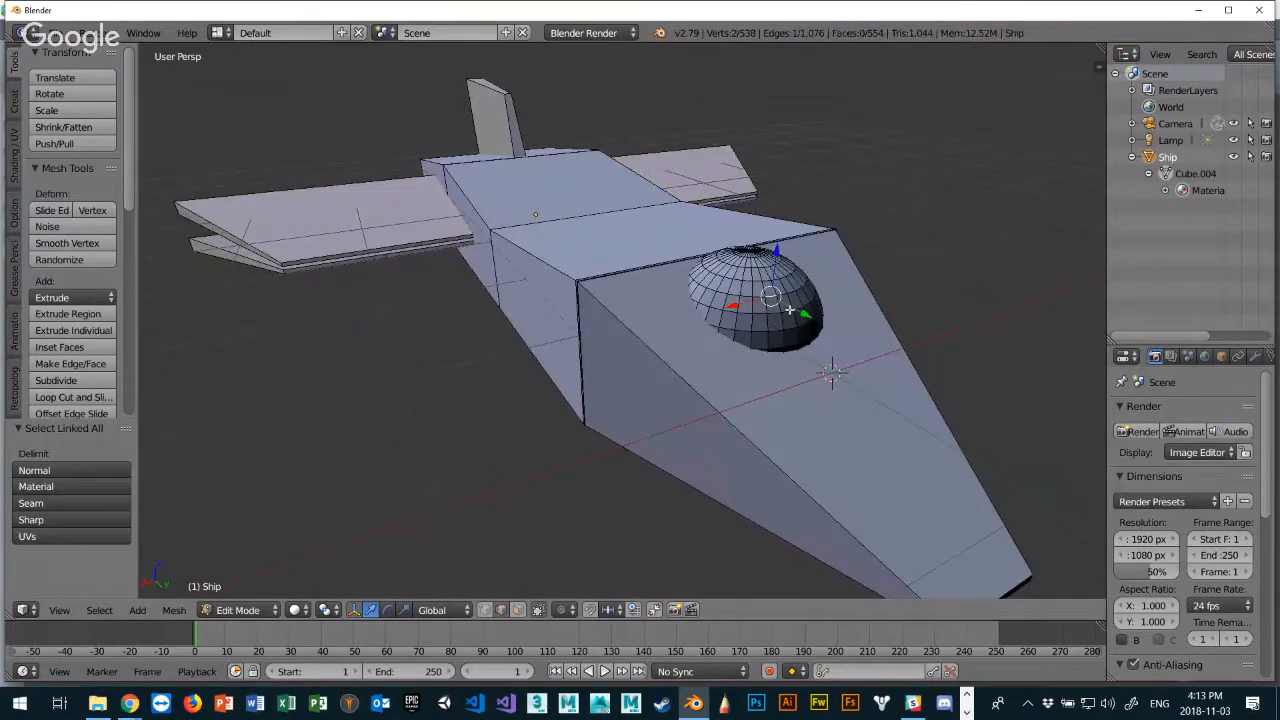
key("ctrl+l")
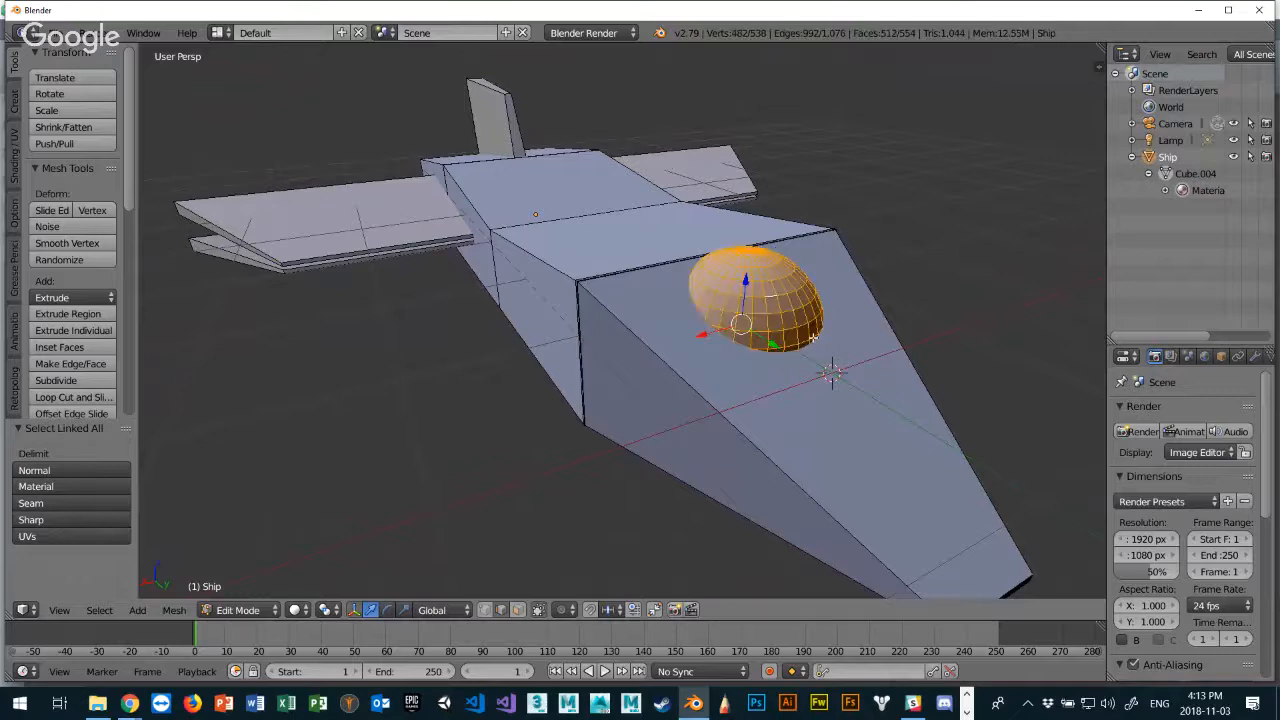
middle_click_drag(814, 340, 822, 373)
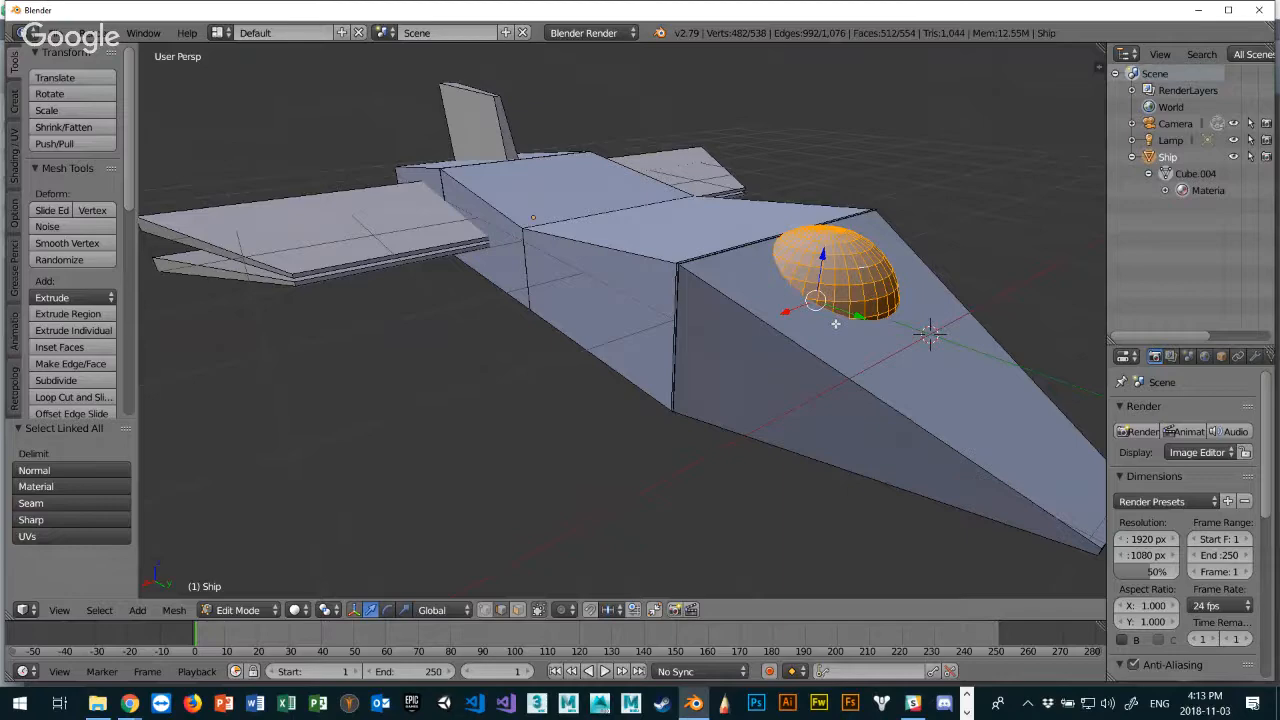
middle_click_drag(835, 277, 853, 236)
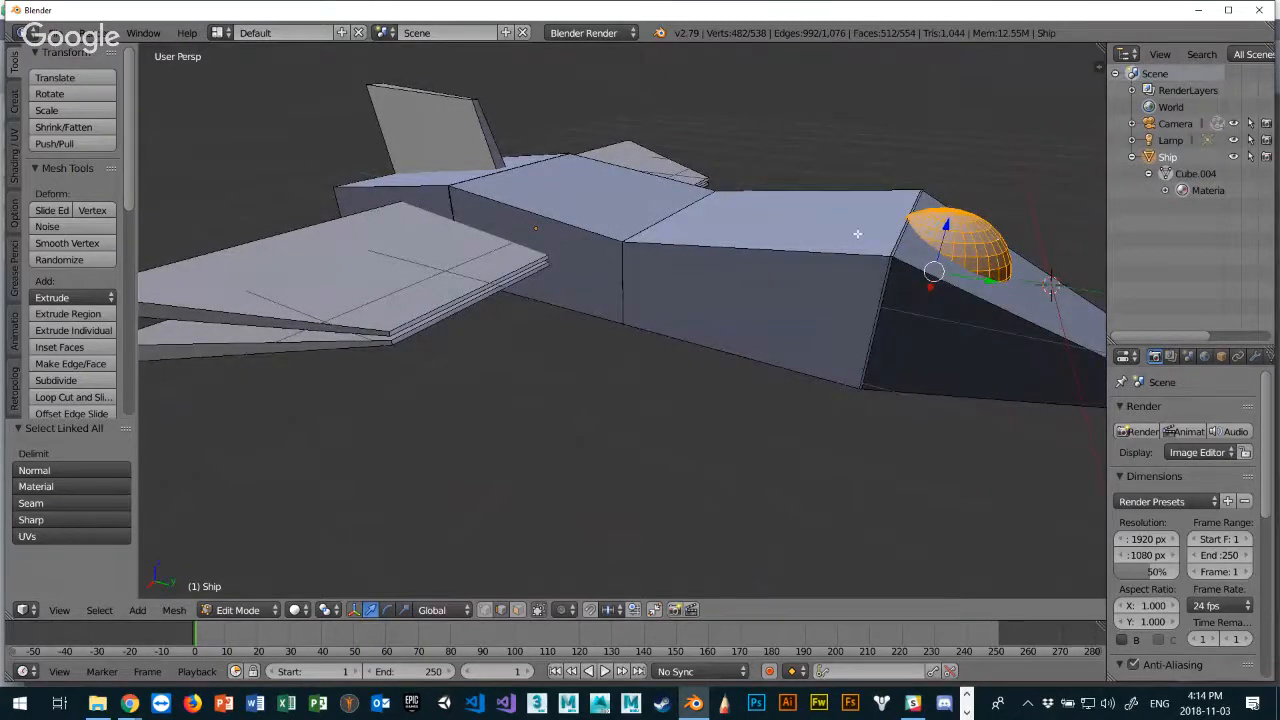
Examine the ship's separate parts in wireframe from several sides, including how the cockpit sphere sits inside the fuselage.
key("z")
mouse_move(860, 255)
middle_mouse_down()
mouse_move(842, 240)
mouse_move(783, 243)
mouse_move(703, 266)
mouse_move(797, 280)
mouse_move(705, 180)
middle_mouse_up()
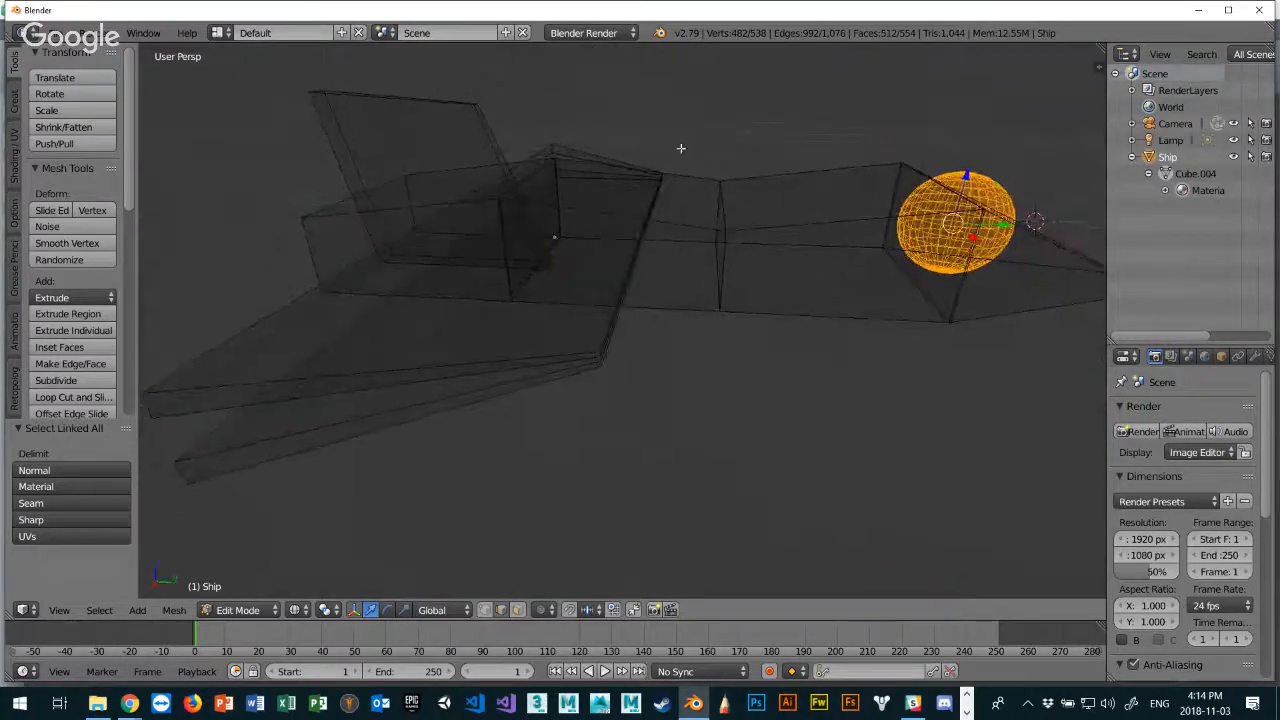
mouse_move(746, 223)
middle_mouse_down()
mouse_move(777, 214)
mouse_move(742, 212)
mouse_move(742, 223)
middle_mouse_up()
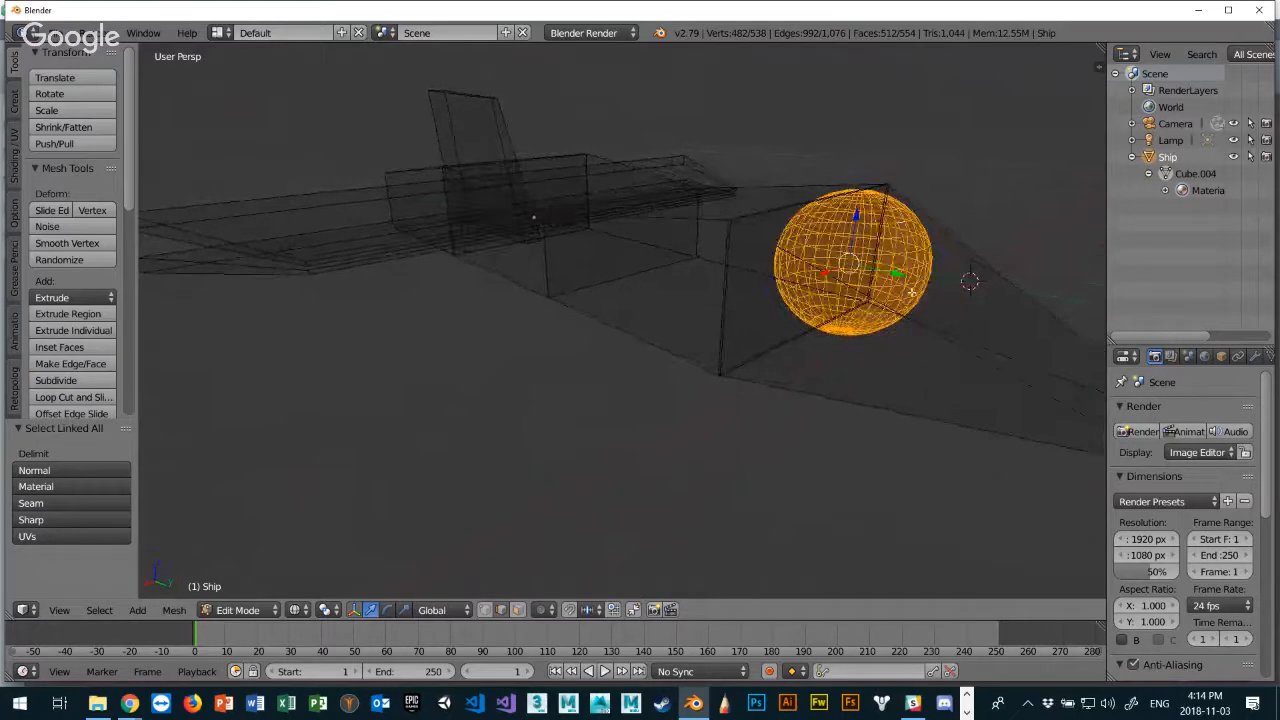
right_click(735, 302)
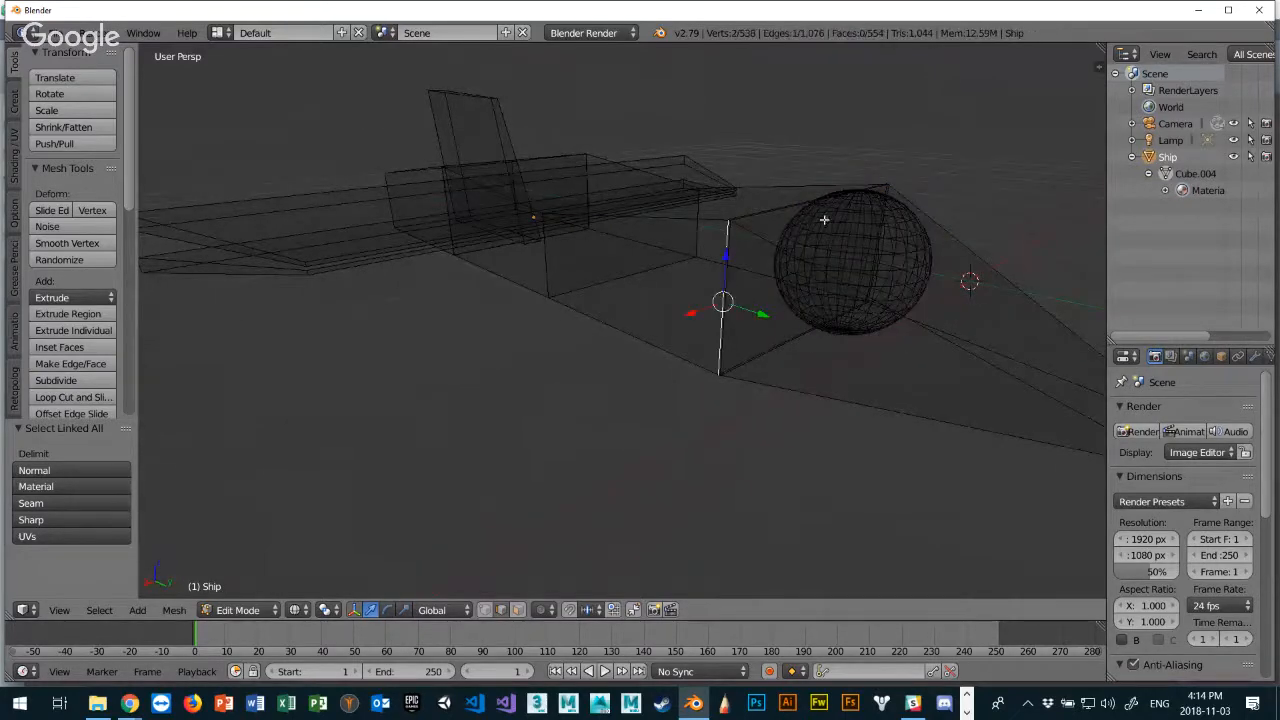
middle_click_drag(838, 261, 749, 283)
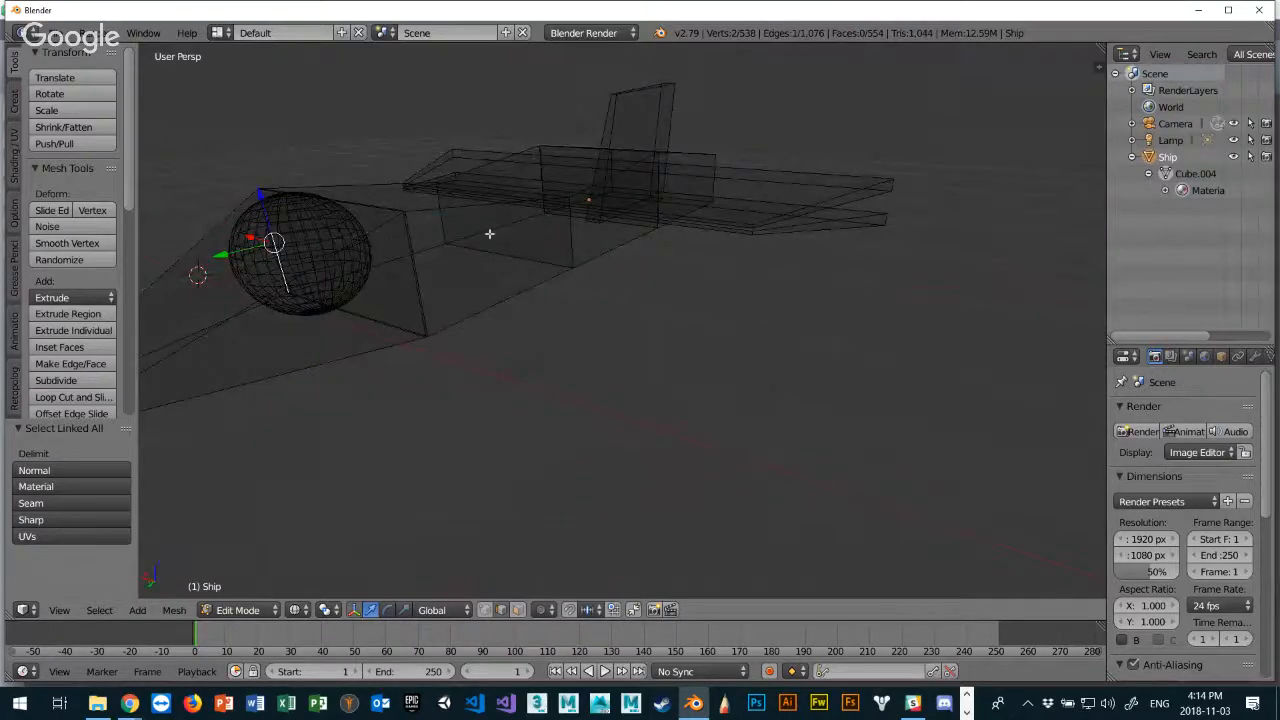
middle_click_drag(491, 234, 789, 234)
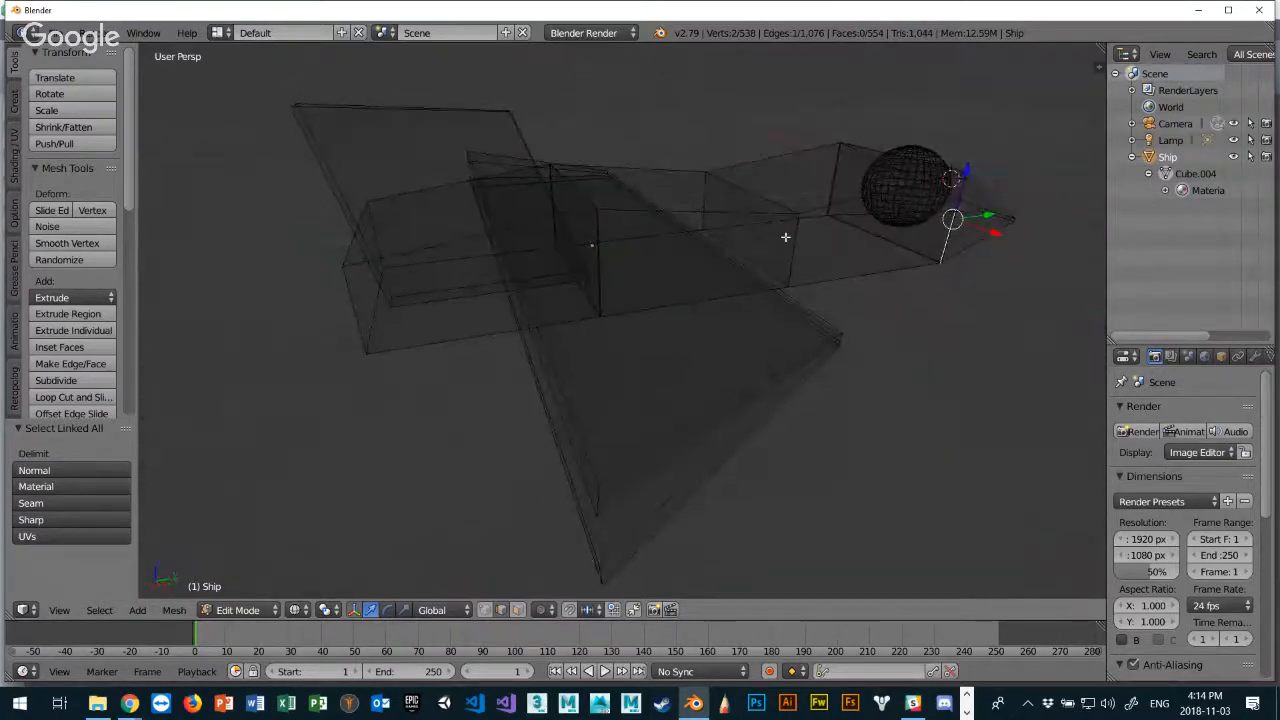
key("z")
key("z")
key("z")
key("z")
middle_click_drag(777, 234, 737, 277)
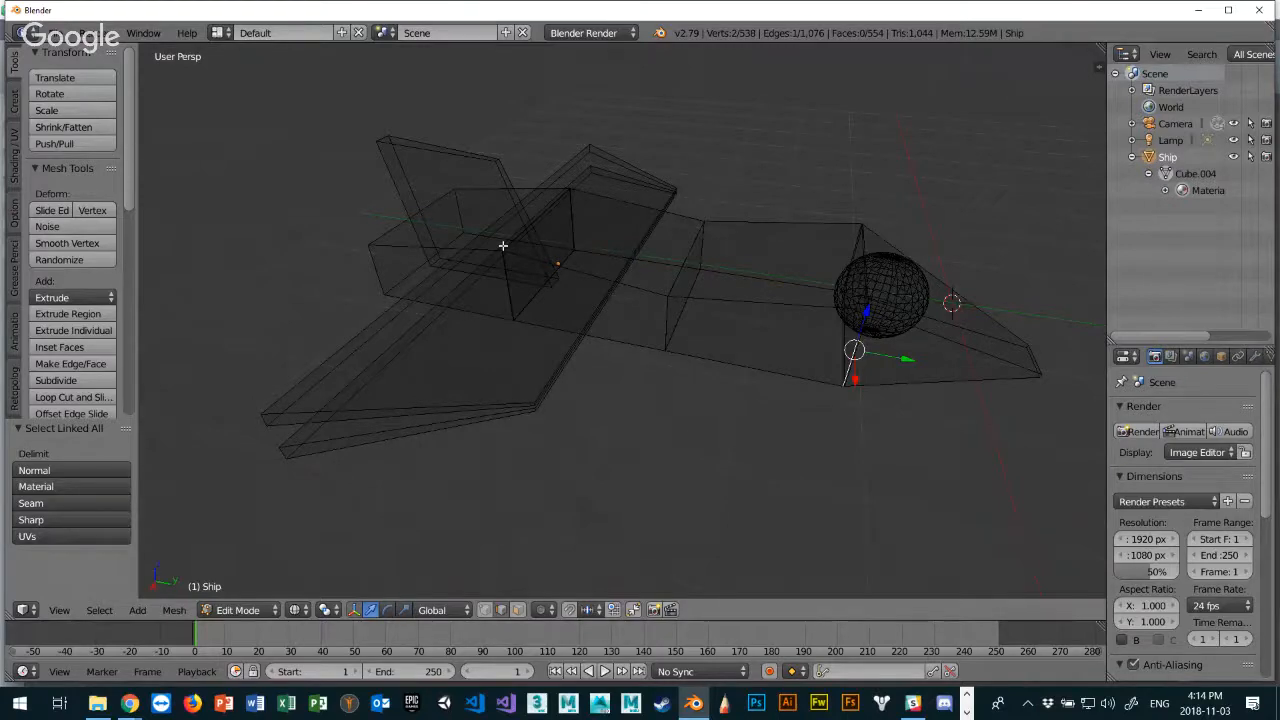
key("Tab")
key("Tab")
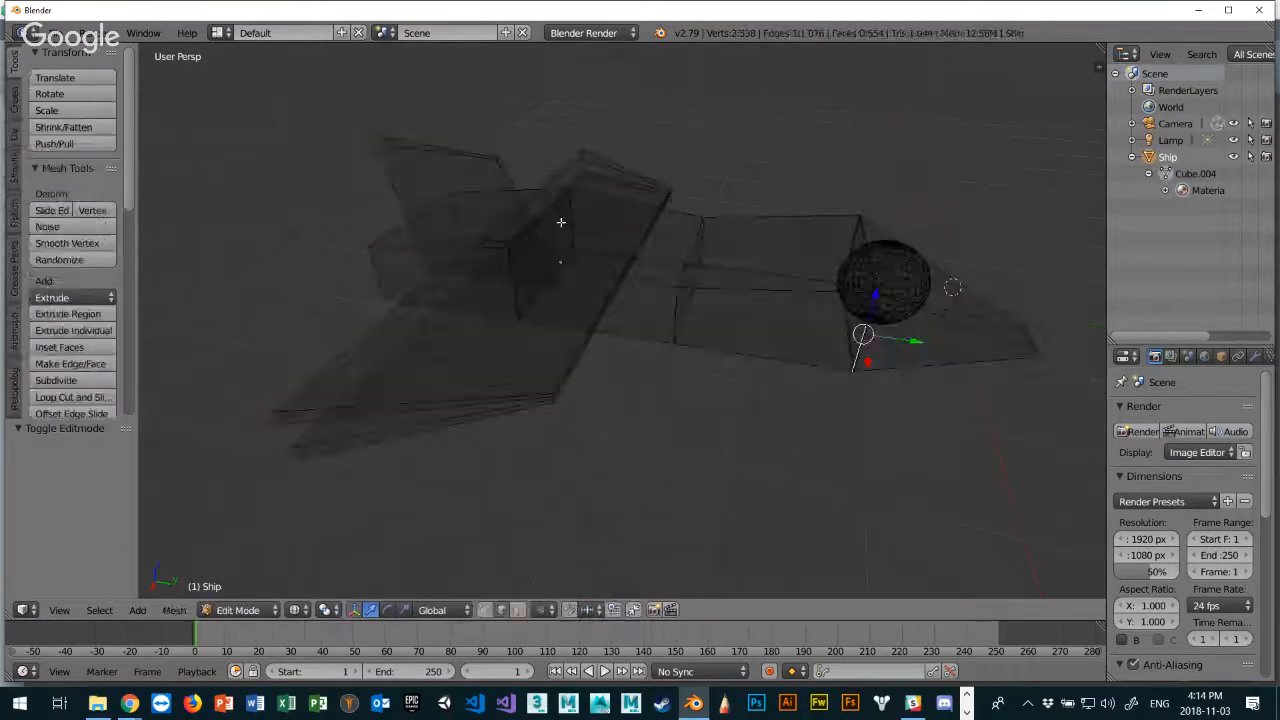
middle_click_drag(503, 247, 503, 206)
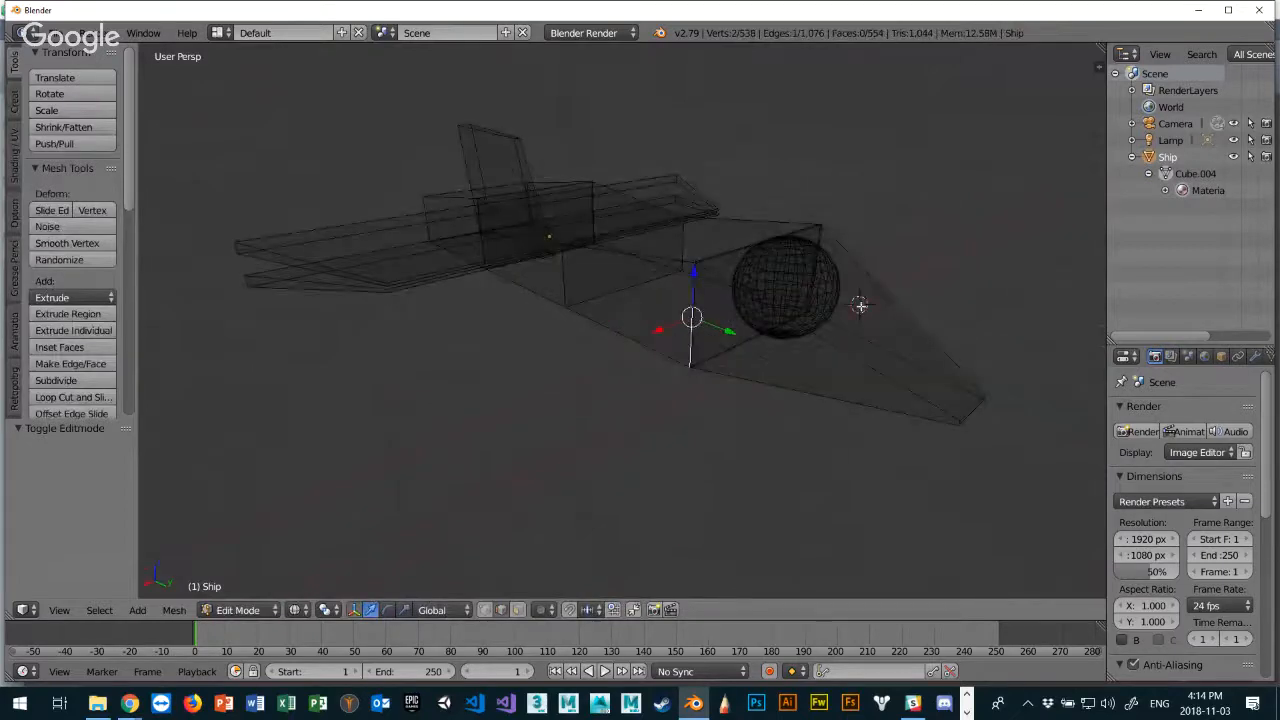
Select all linked geometry of the cockpit sphere and return to solid shading.
right_click(796, 262)
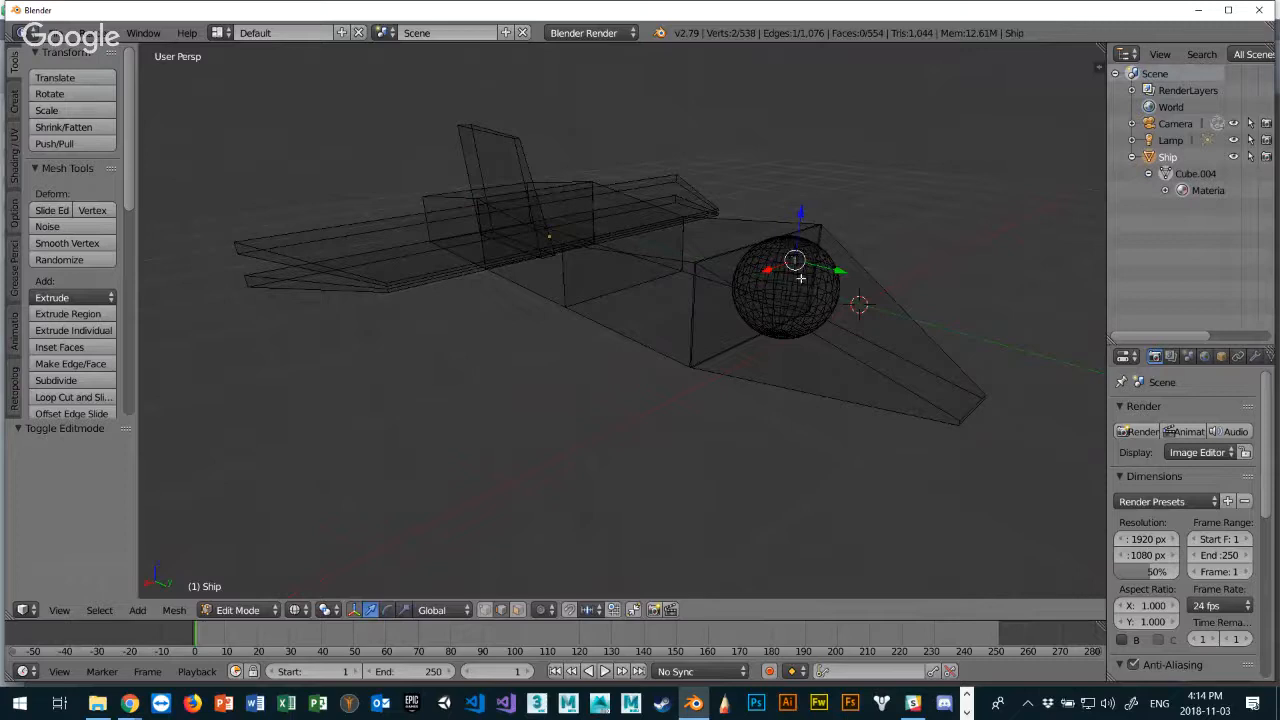
scroll(800, 250, "up", 3)
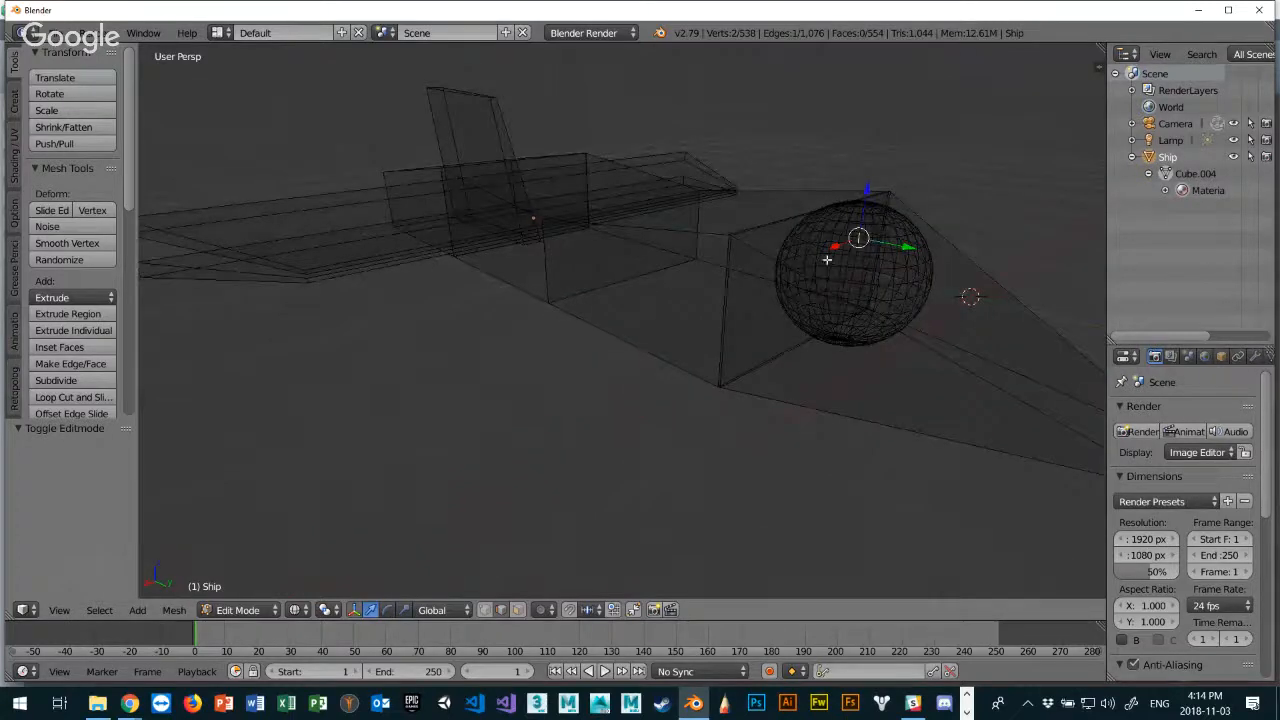
key("z")
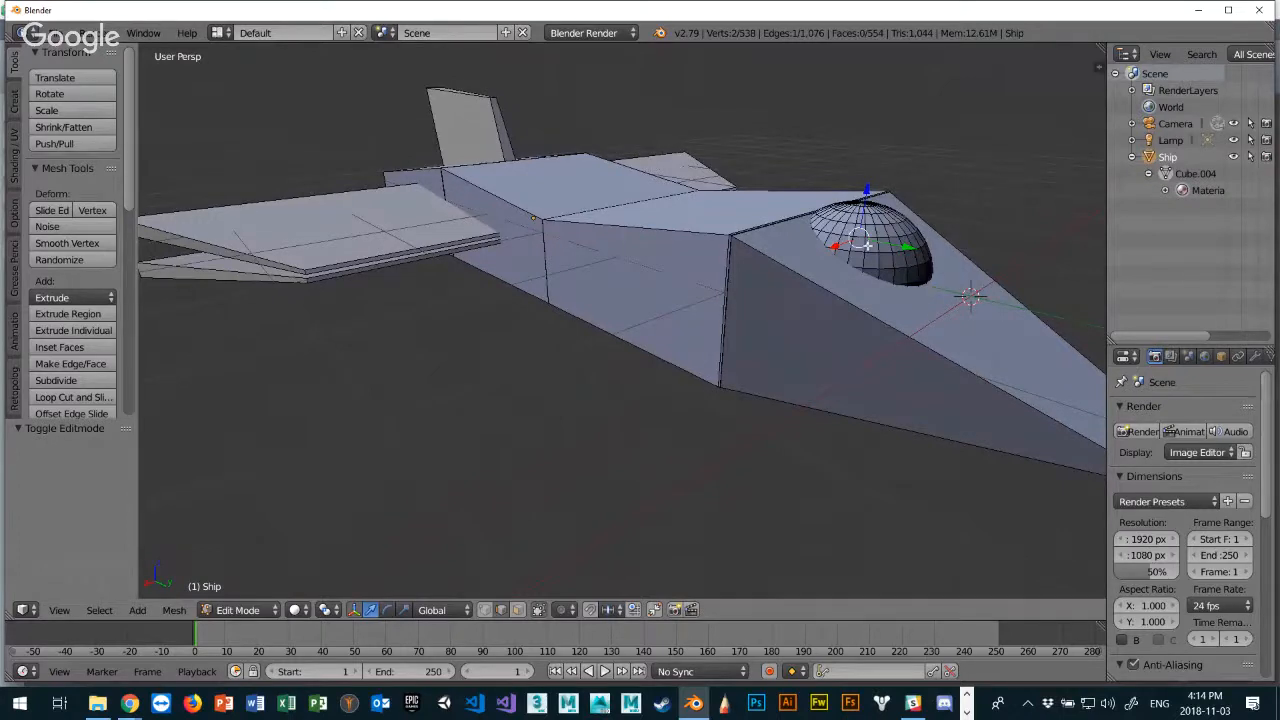
key("ctrl+l")
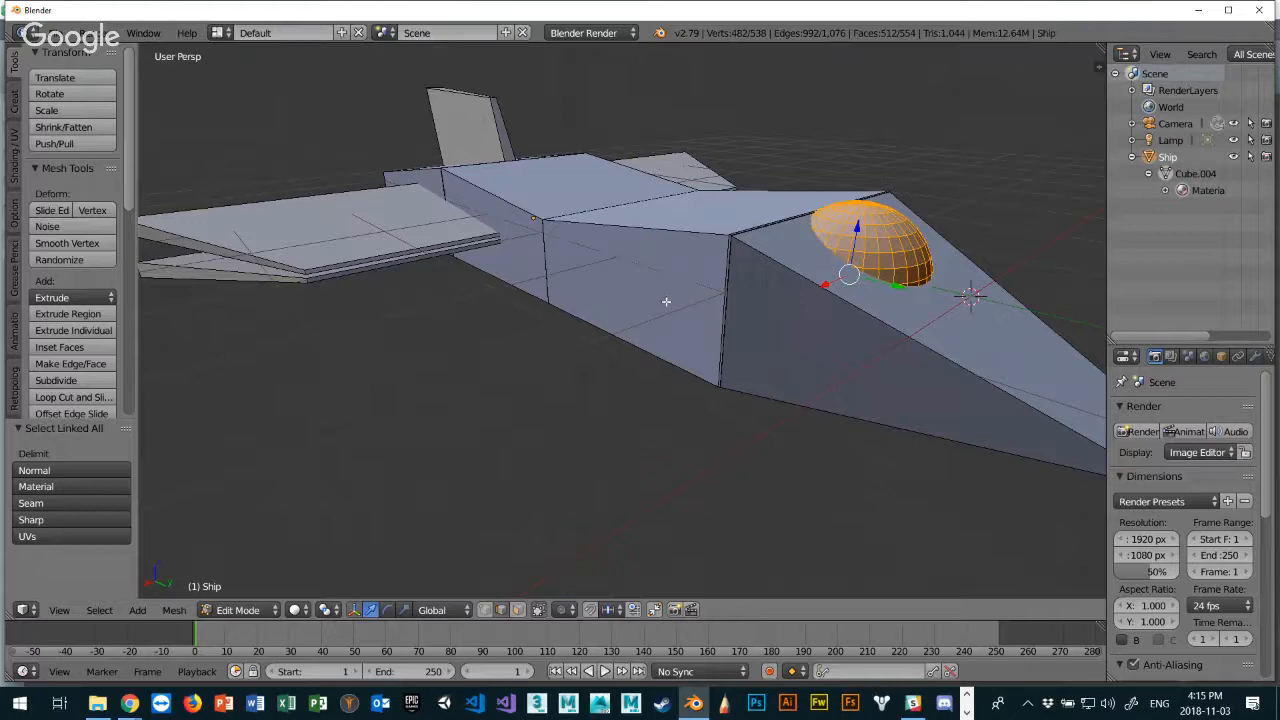
Split the selected cockpit from the rest of the mesh and raise it 0.044 units along the Z axis.
key("space")
type("split")
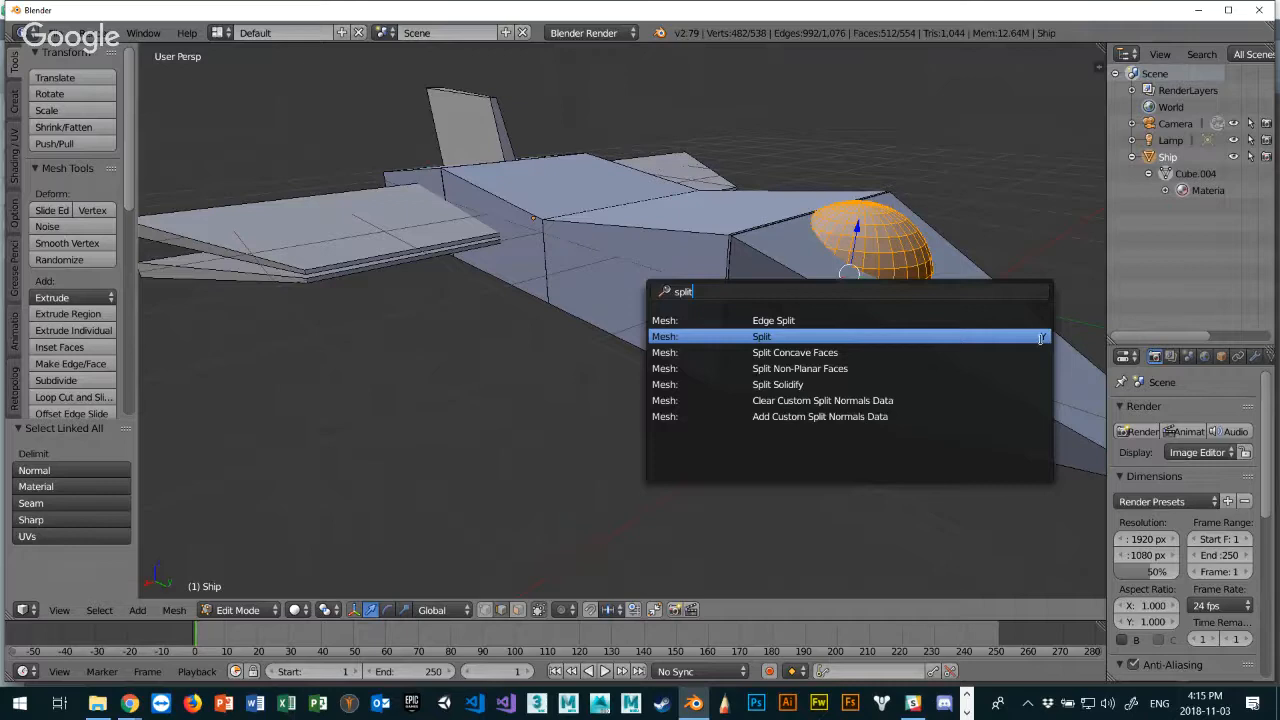
left_click(1040, 338)
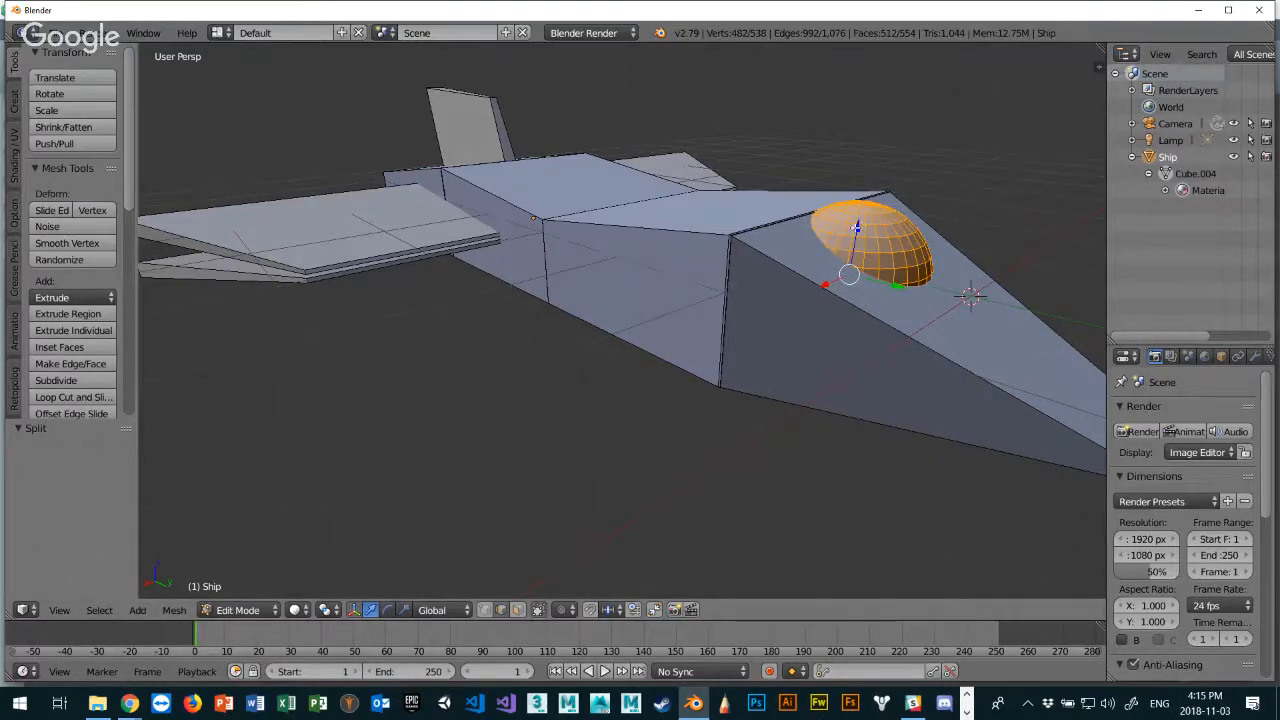
left_click_drag(856, 228, 859, 220)
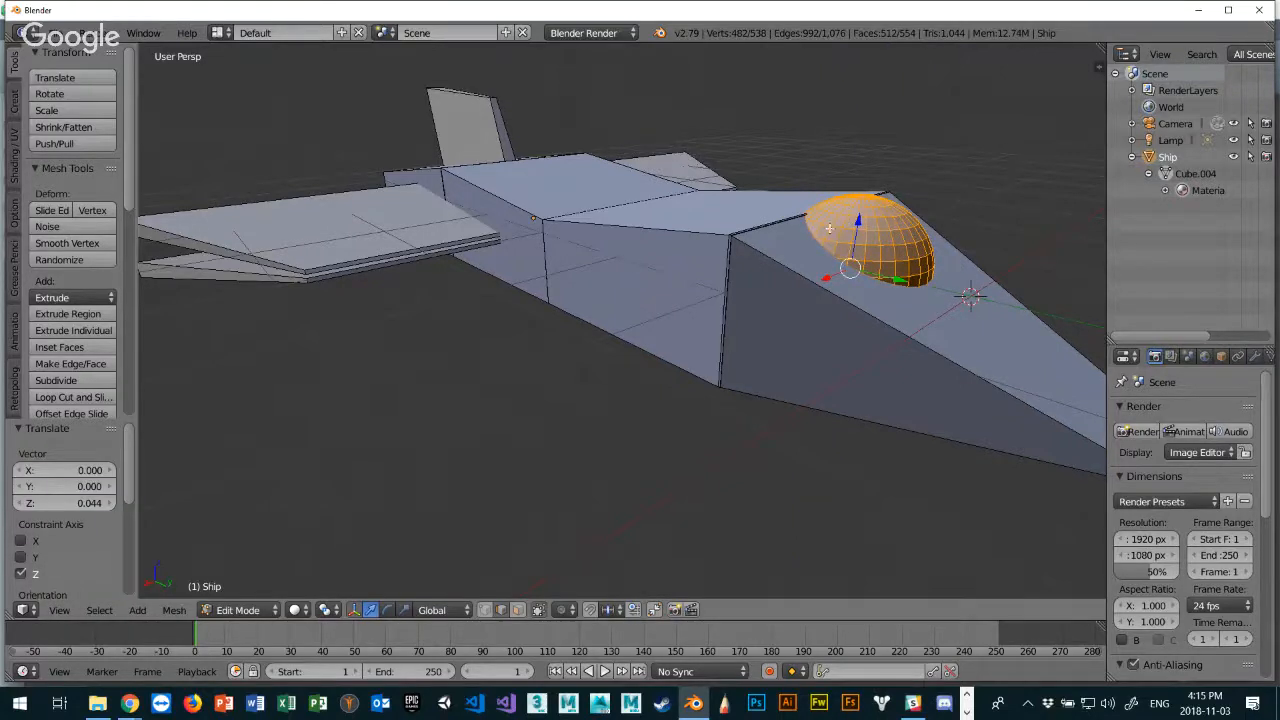
Undo the cockpit sphere's last move and separate the selected sphere from the ship into its own object.
left_click(99, 610)
key("ctrl+z")
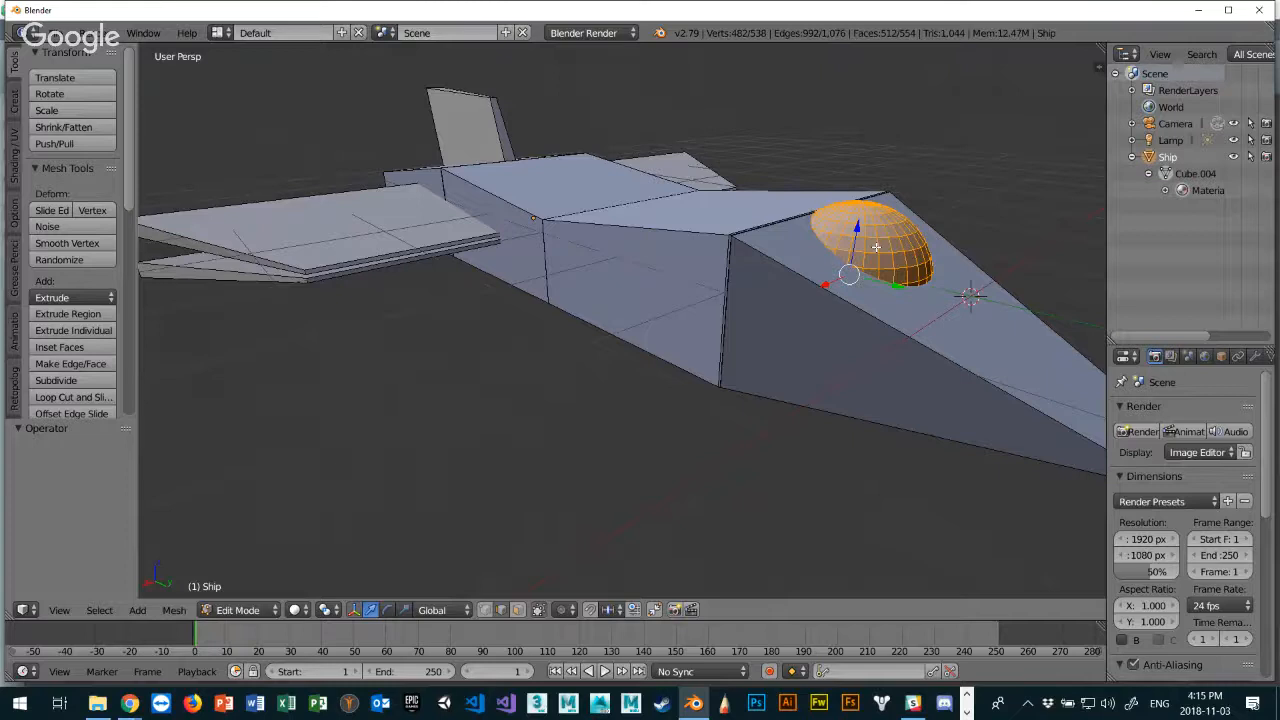
key("space")
type("Spli")
type("s")
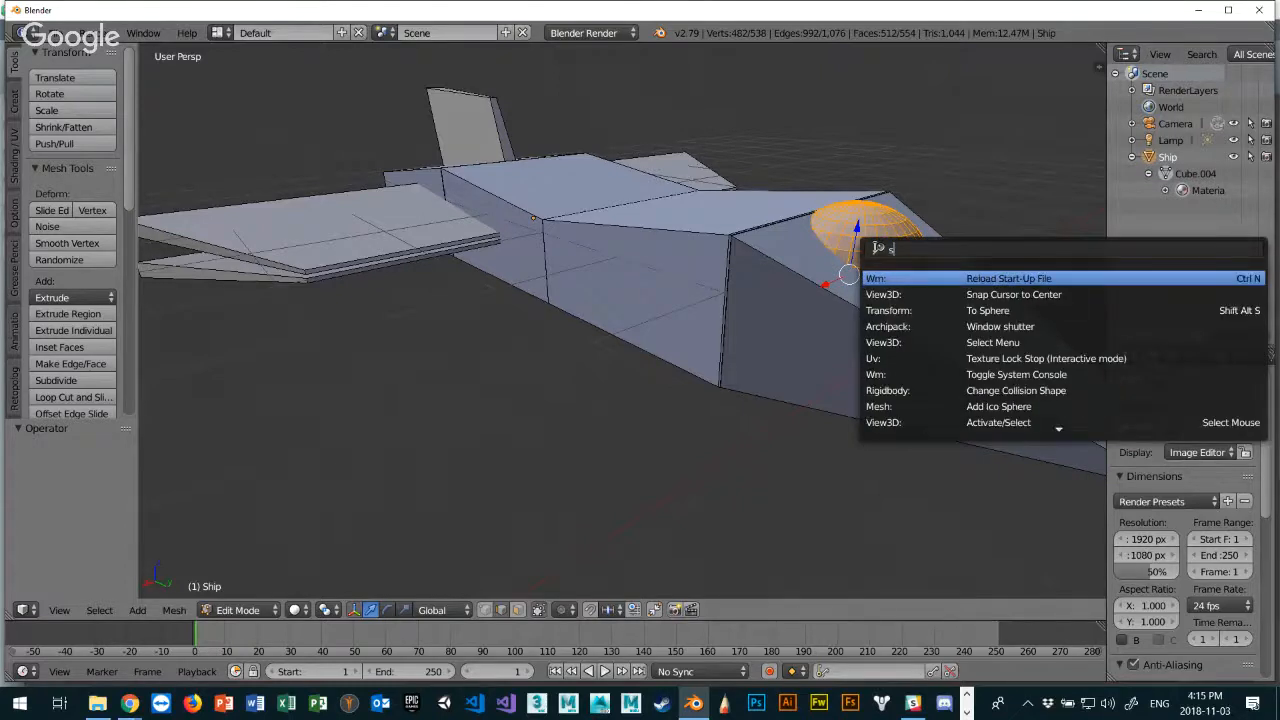
type("ep")
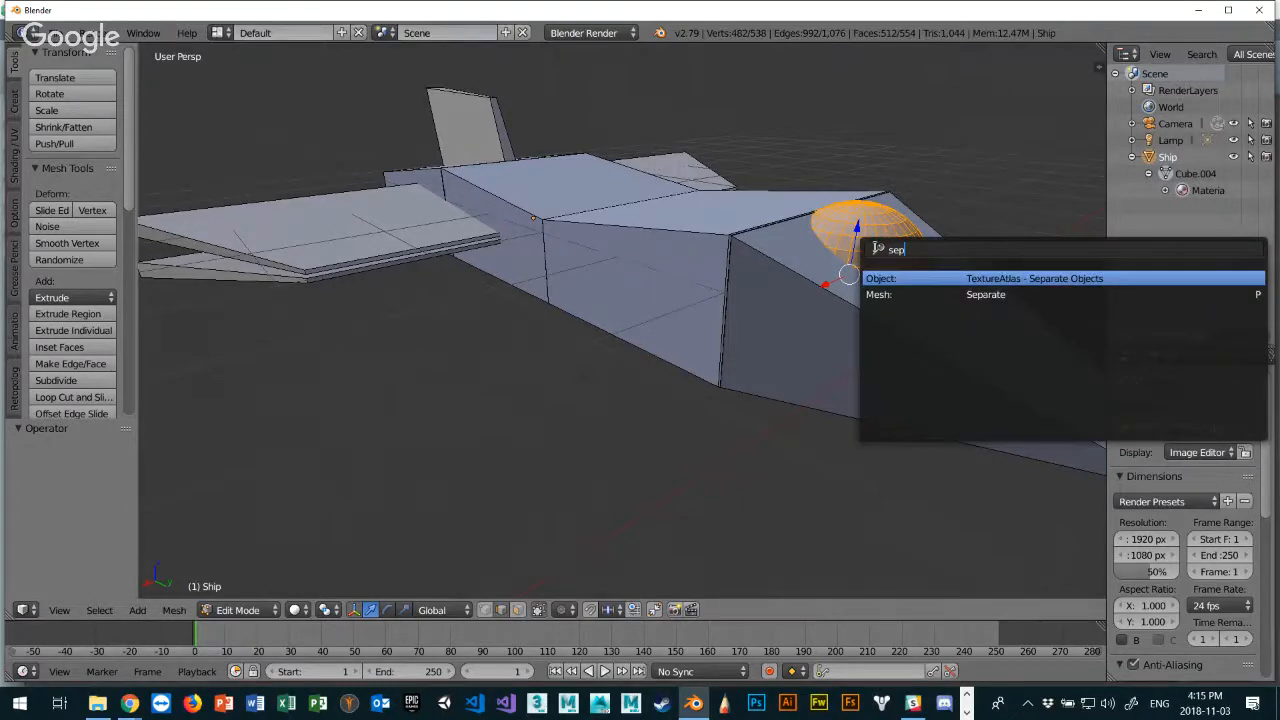
key("Down")
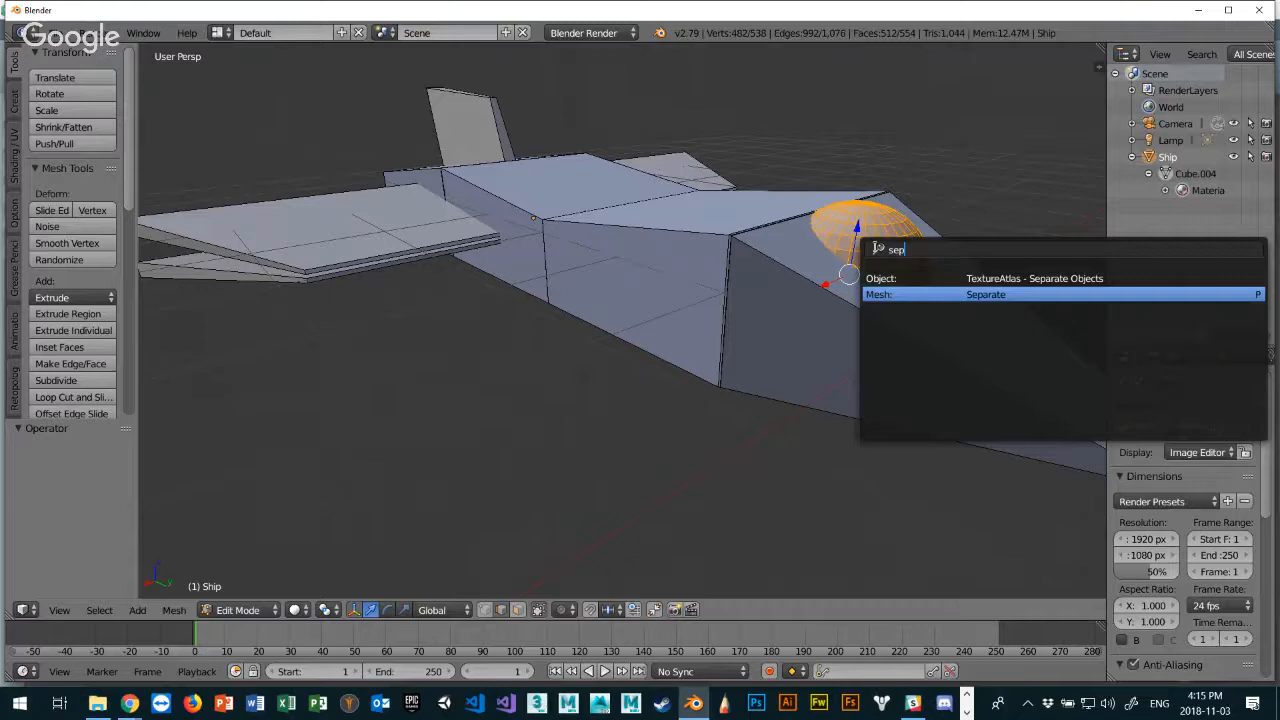
key("Return")
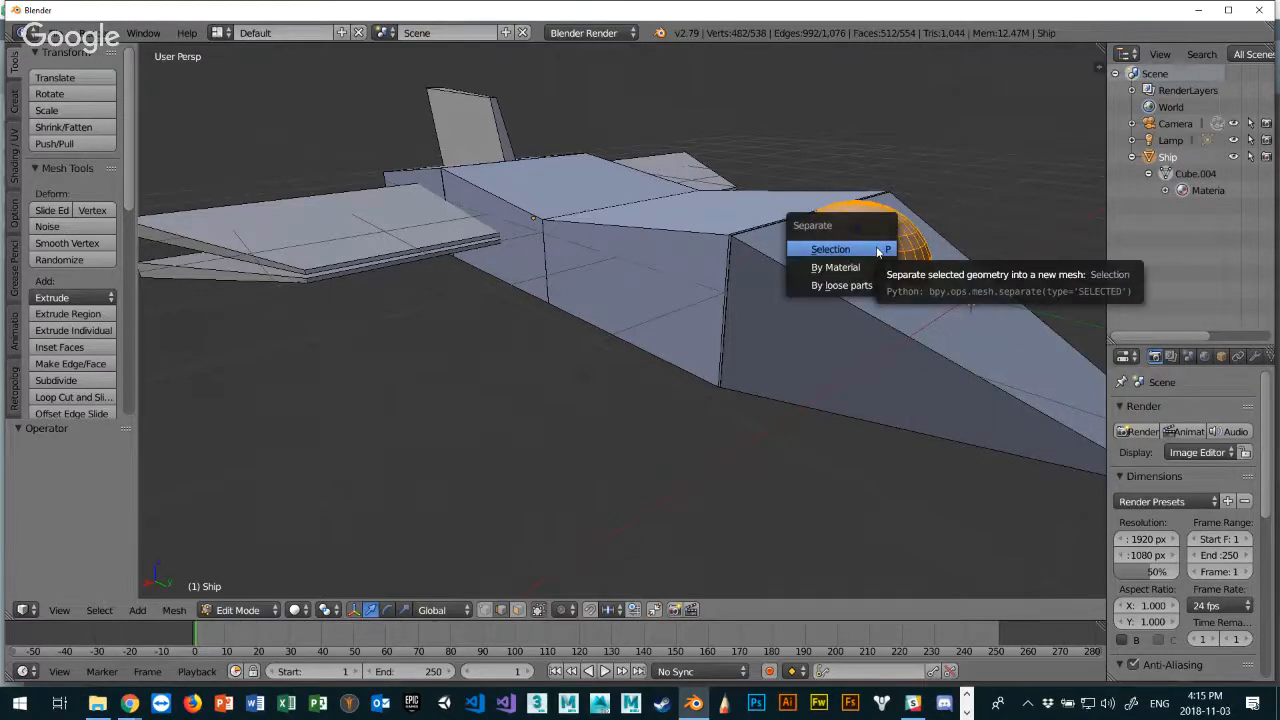
left_click(857, 255)
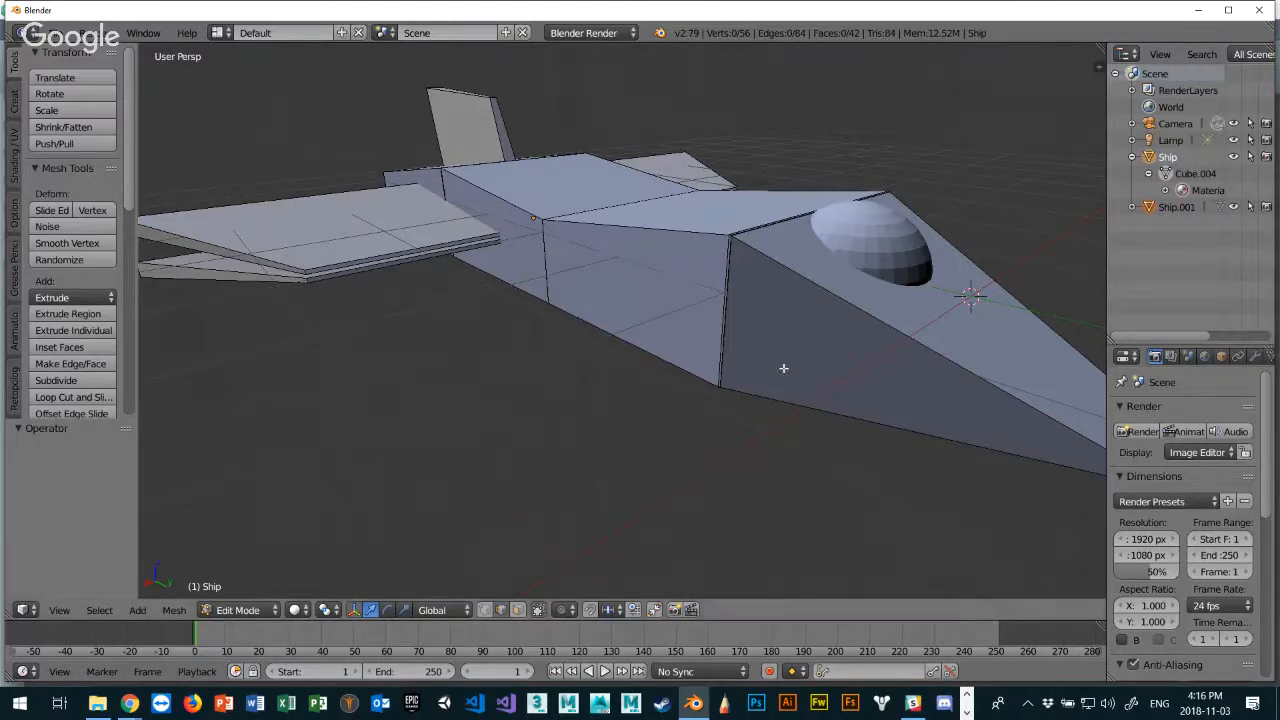
Return to Object Mode, select the separated cockpit sphere and raise it along Z by about 0.745 and another 0.839 units.
key("Tab")
right_click(876, 245, "shift")
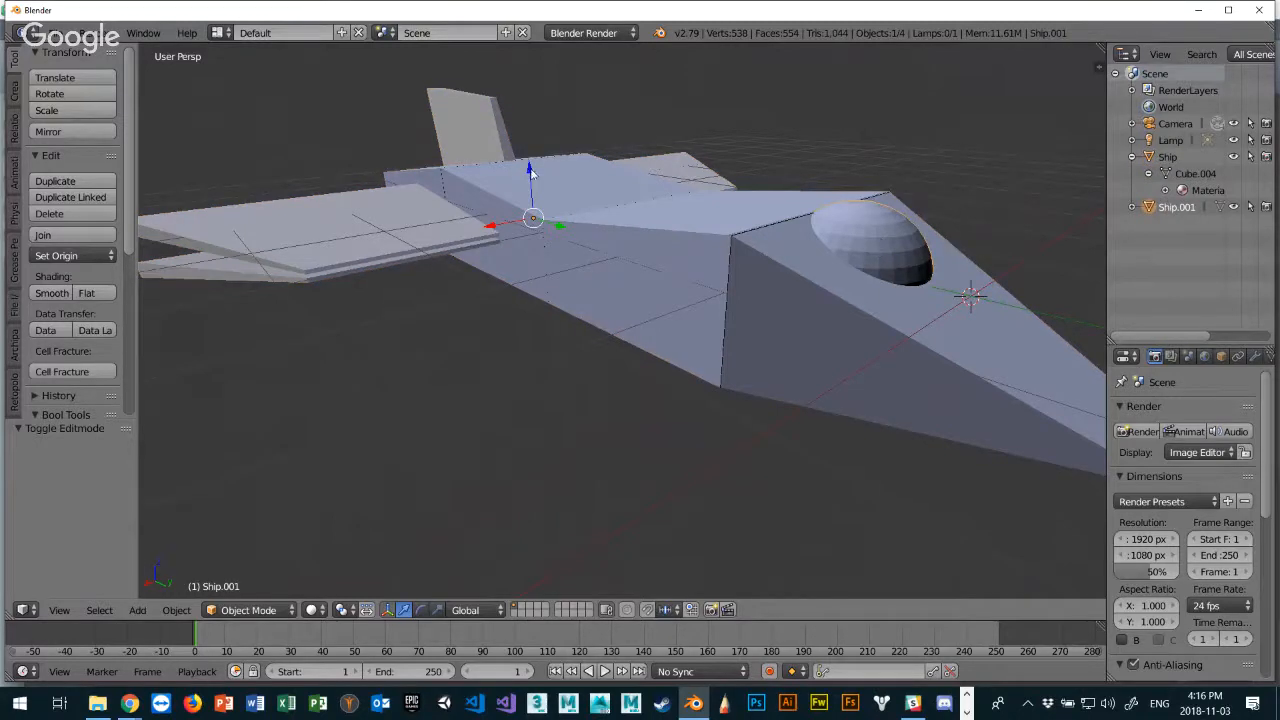
left_click_drag(531, 172, 537, 122)
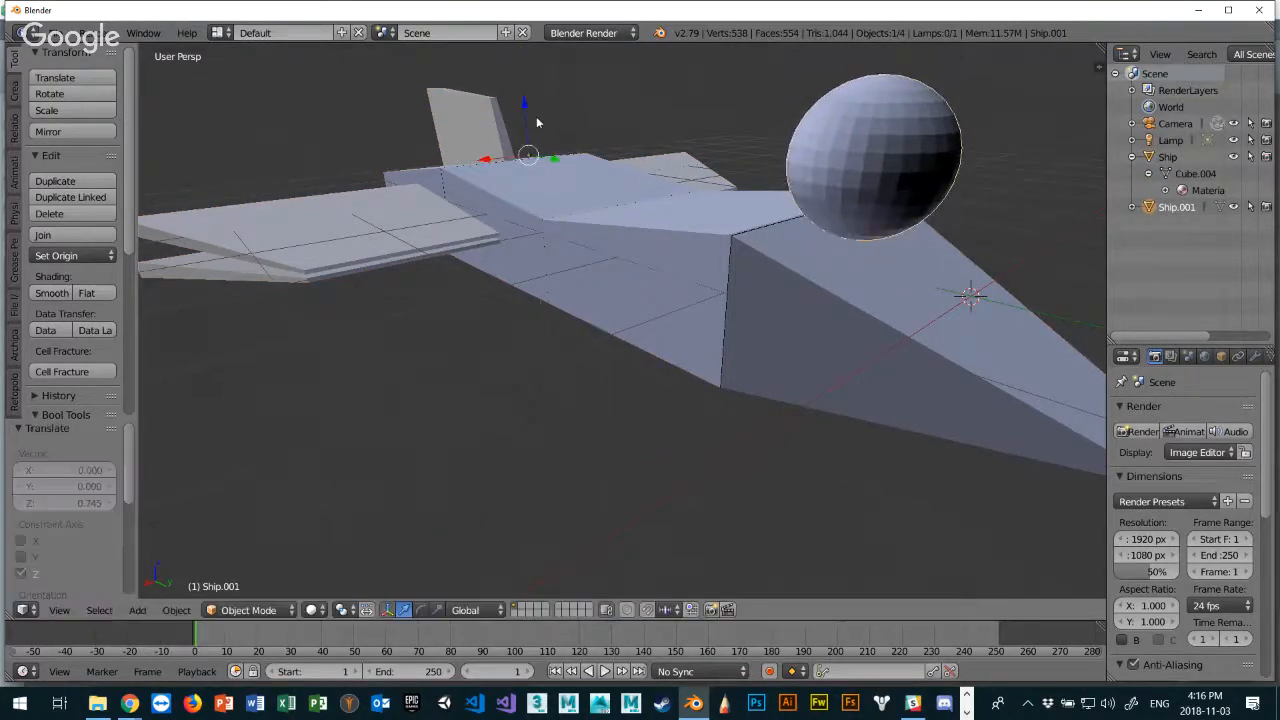
scroll(510, 147, "down", 3)
middle_click_drag(510, 147, 600, 197)
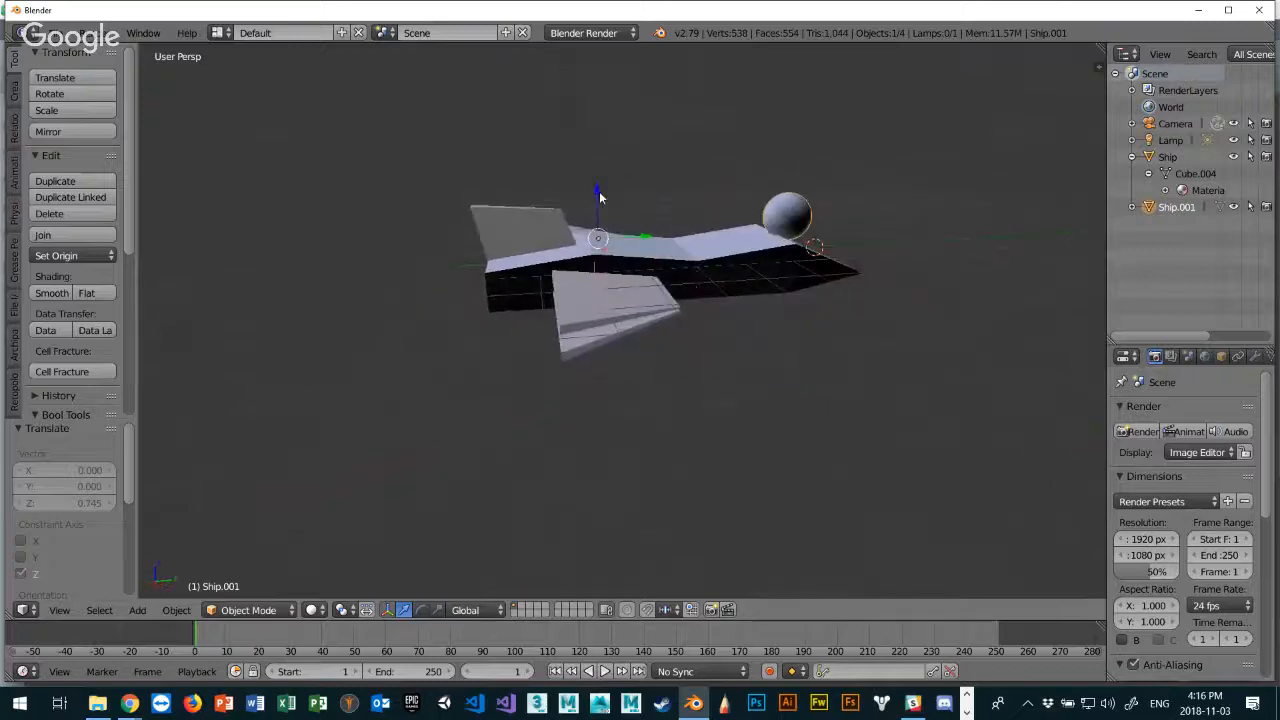
left_click_drag(600, 197, 595, 170)
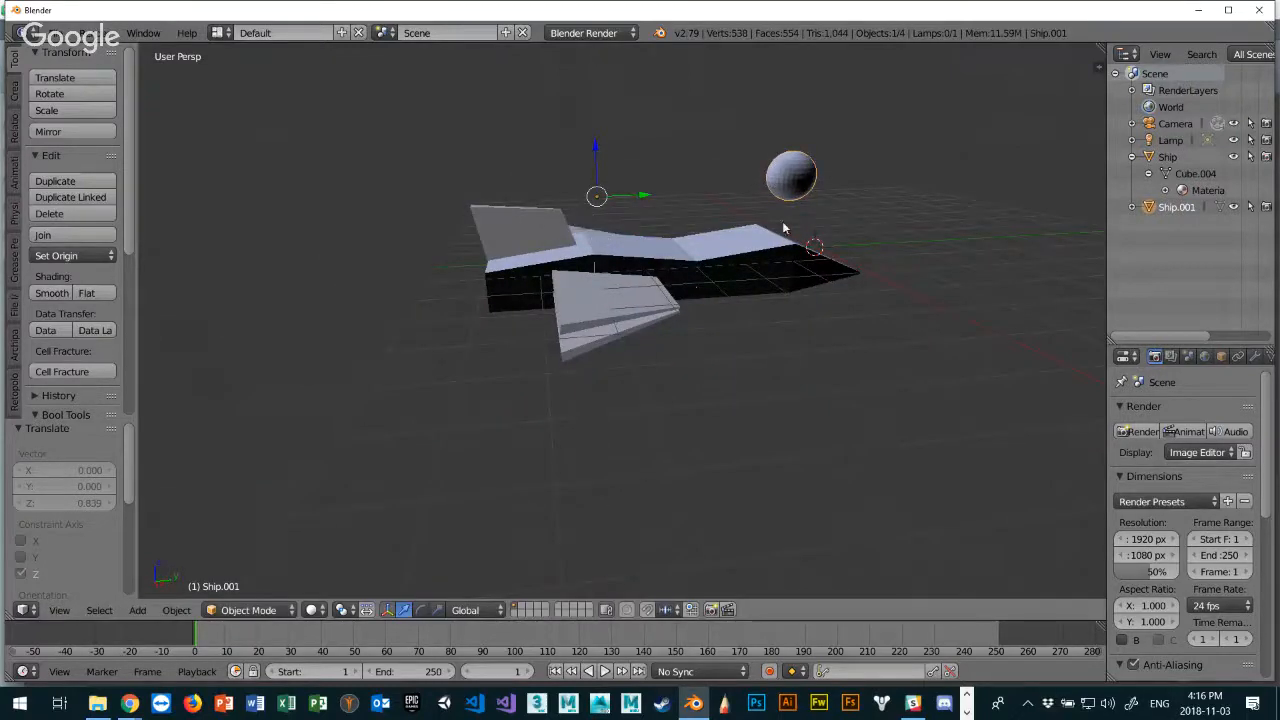
Set the cockpit sphere's origin to its geometry and check the sphere above the fuselage.
middle_click_drag(794, 177, 840, 249)
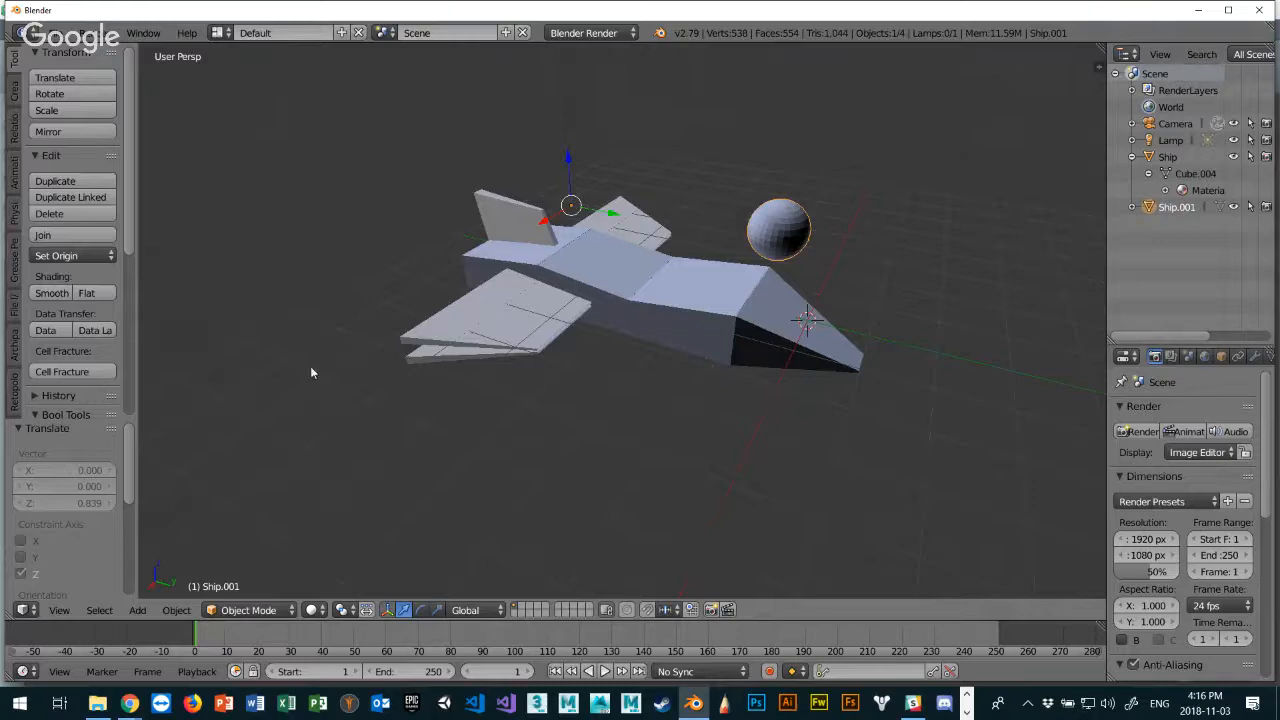
left_click(68, 259)
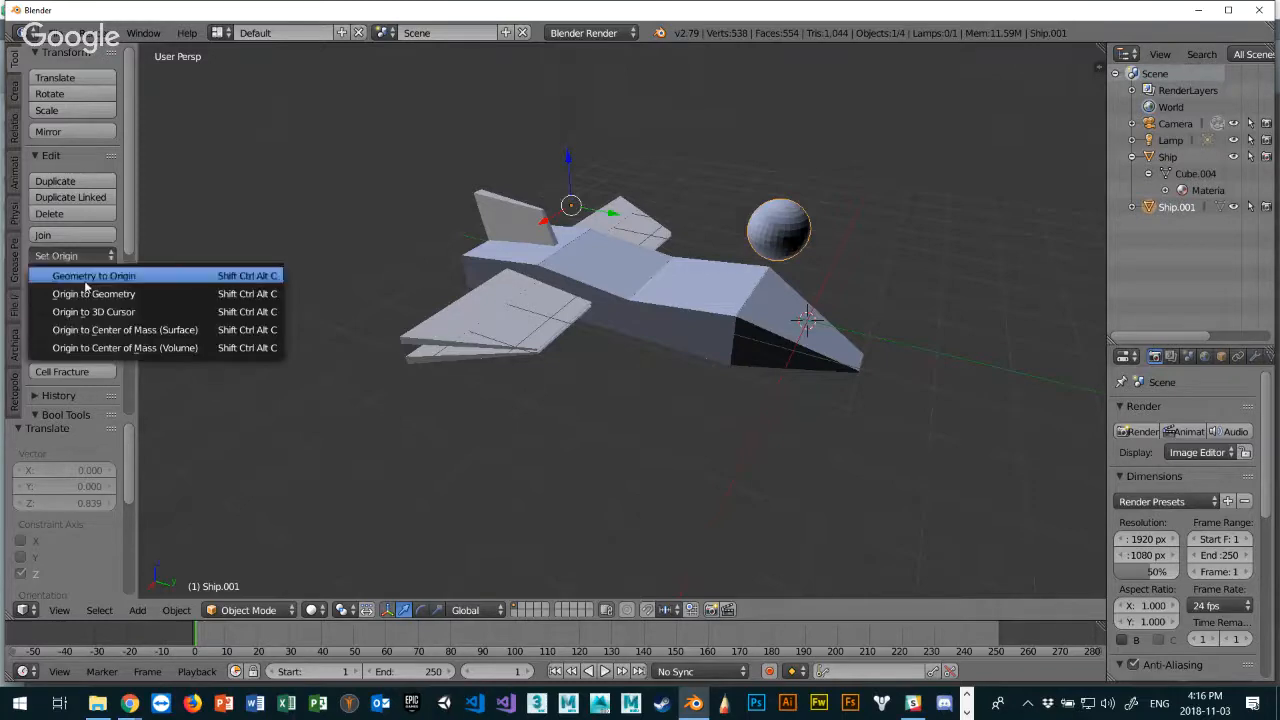
left_click(90, 294)
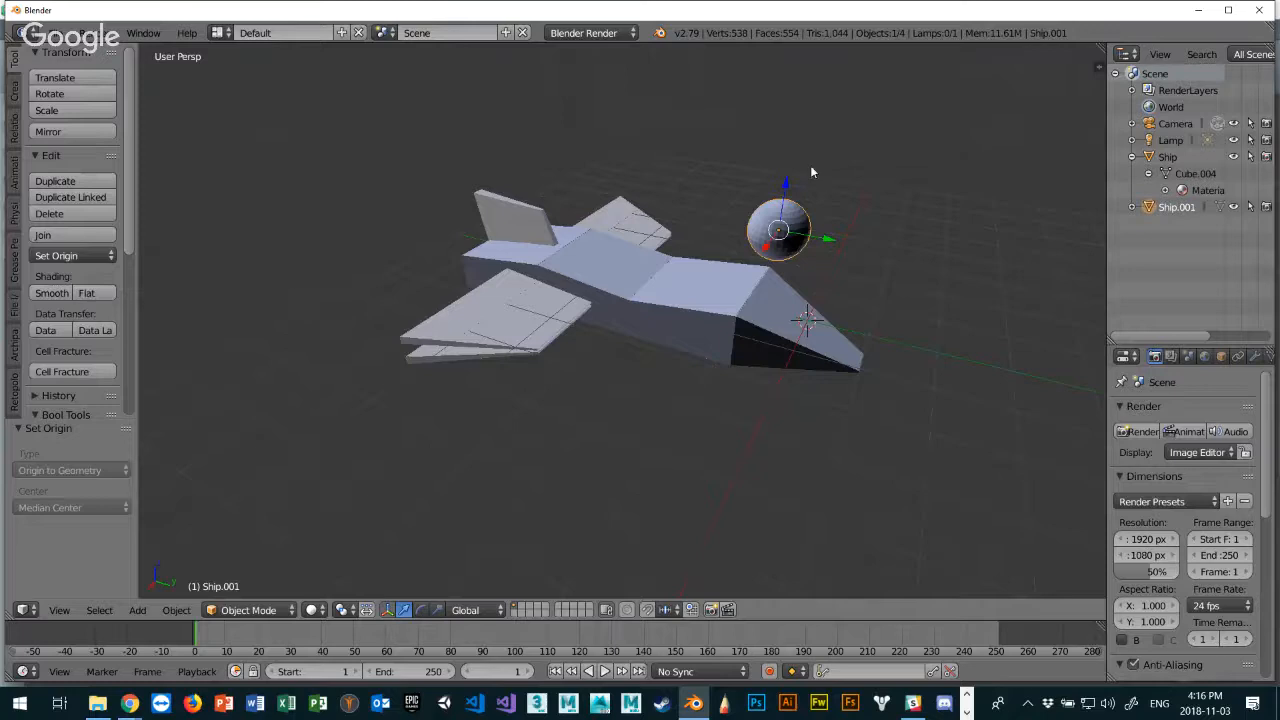
scroll(793, 234, "up", 2)
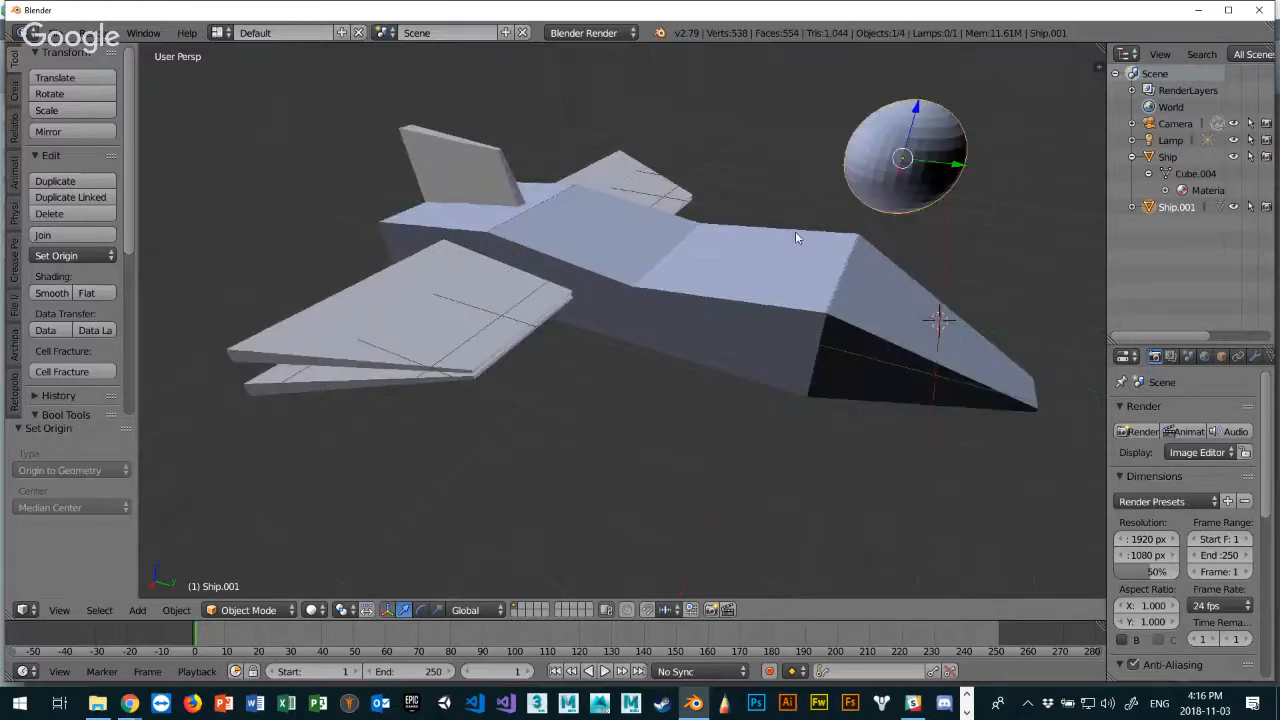
scroll(797, 233, "down", 1)
middle_click_drag(860, 200, 814, 204)
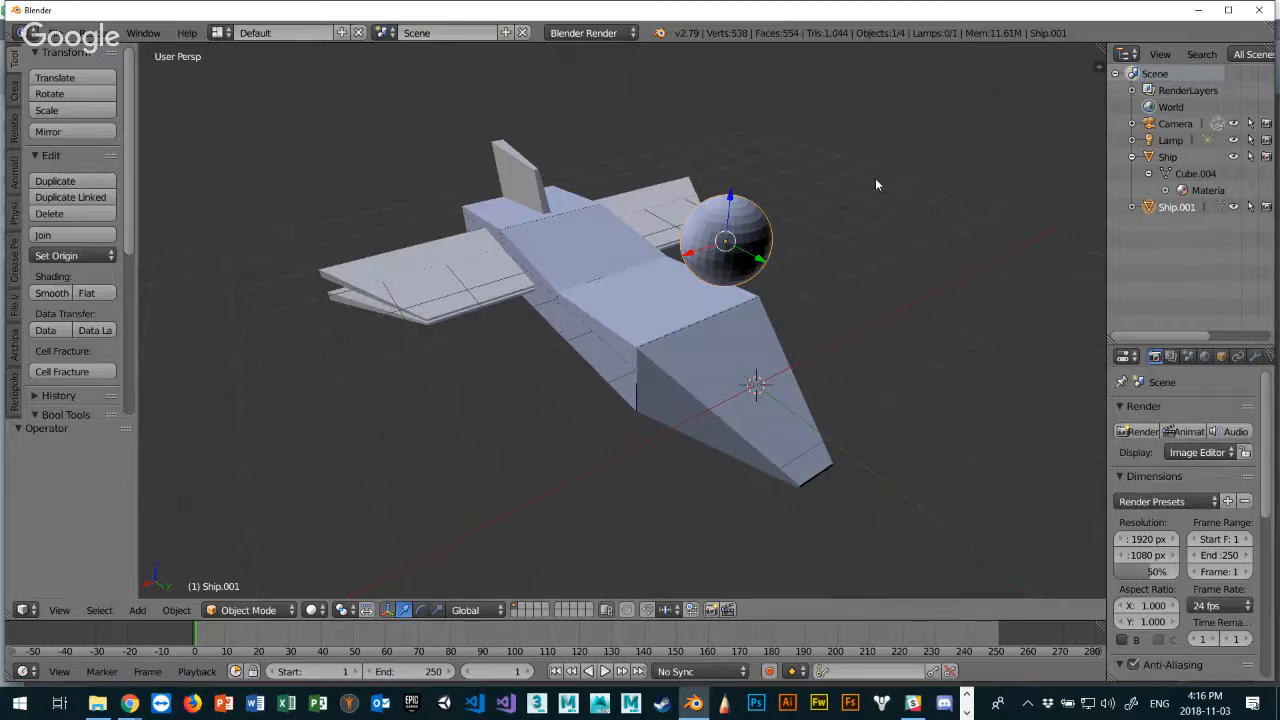
middle_click_drag(812, 194, 857, 195)
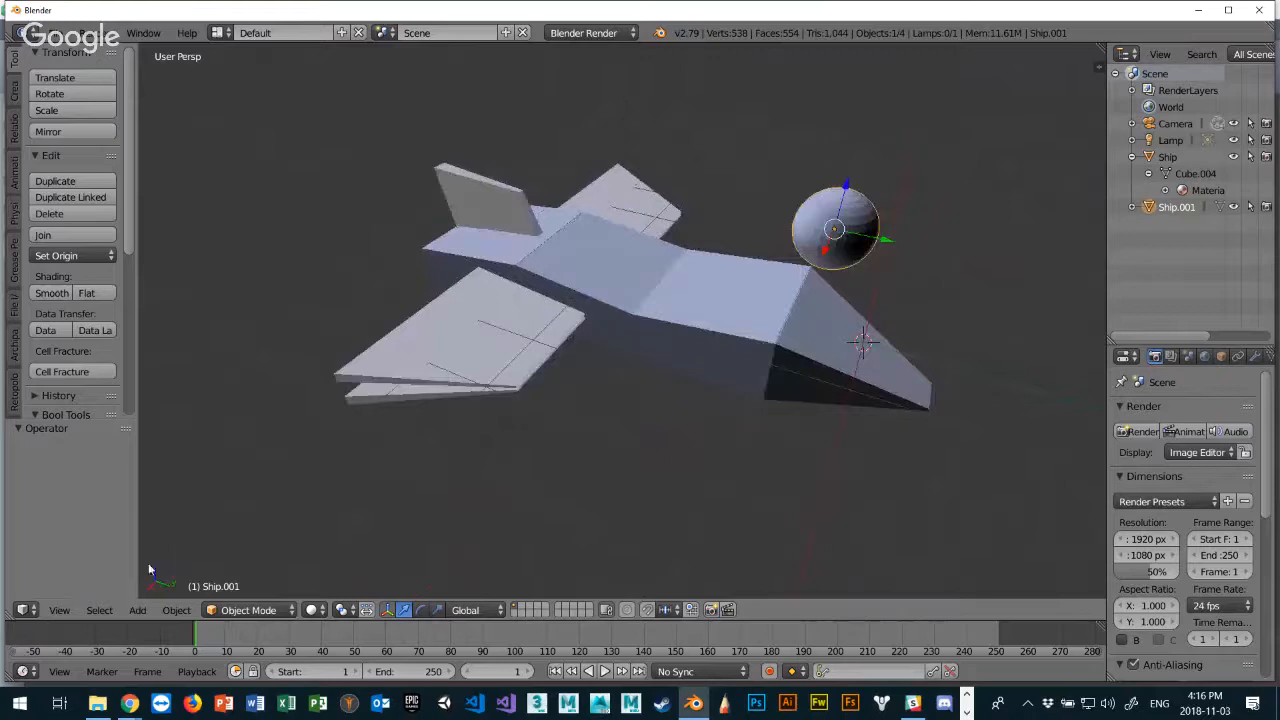
Try to undo the last operations by finding Undo through the command search and running it twice.
left_click(137, 610)
key("space")
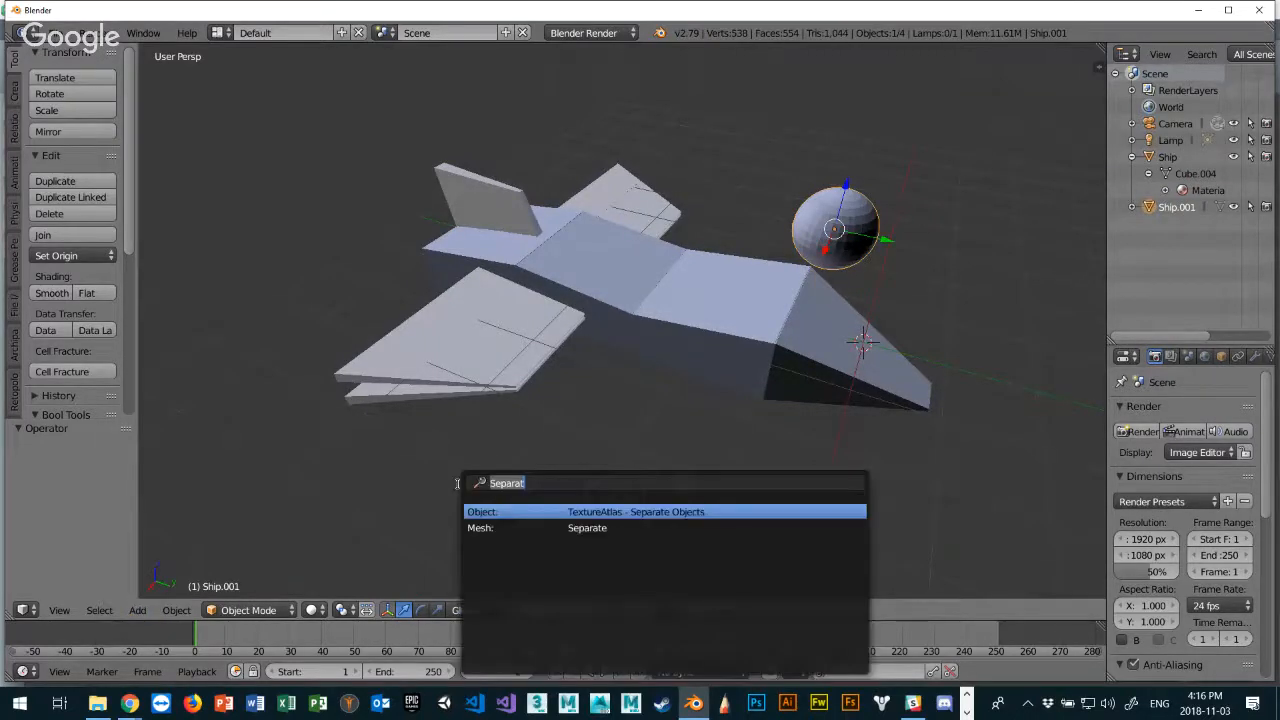
type("undo")
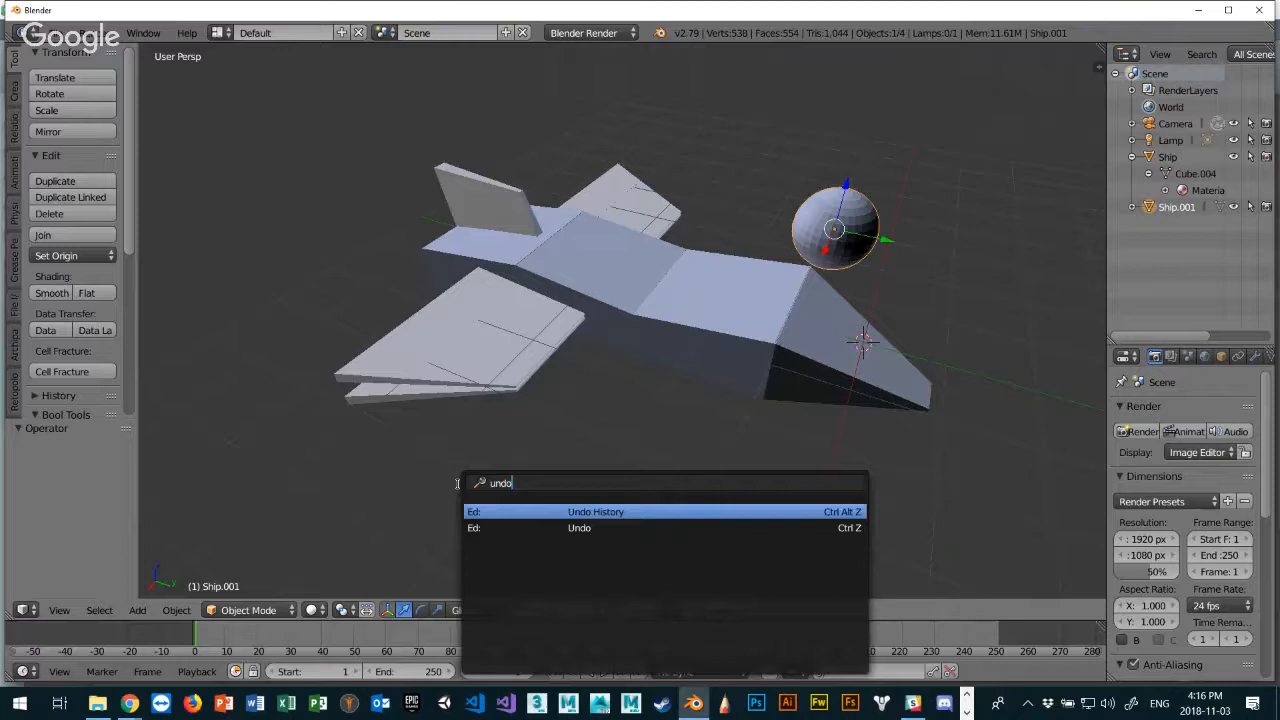
left_click(600, 528)
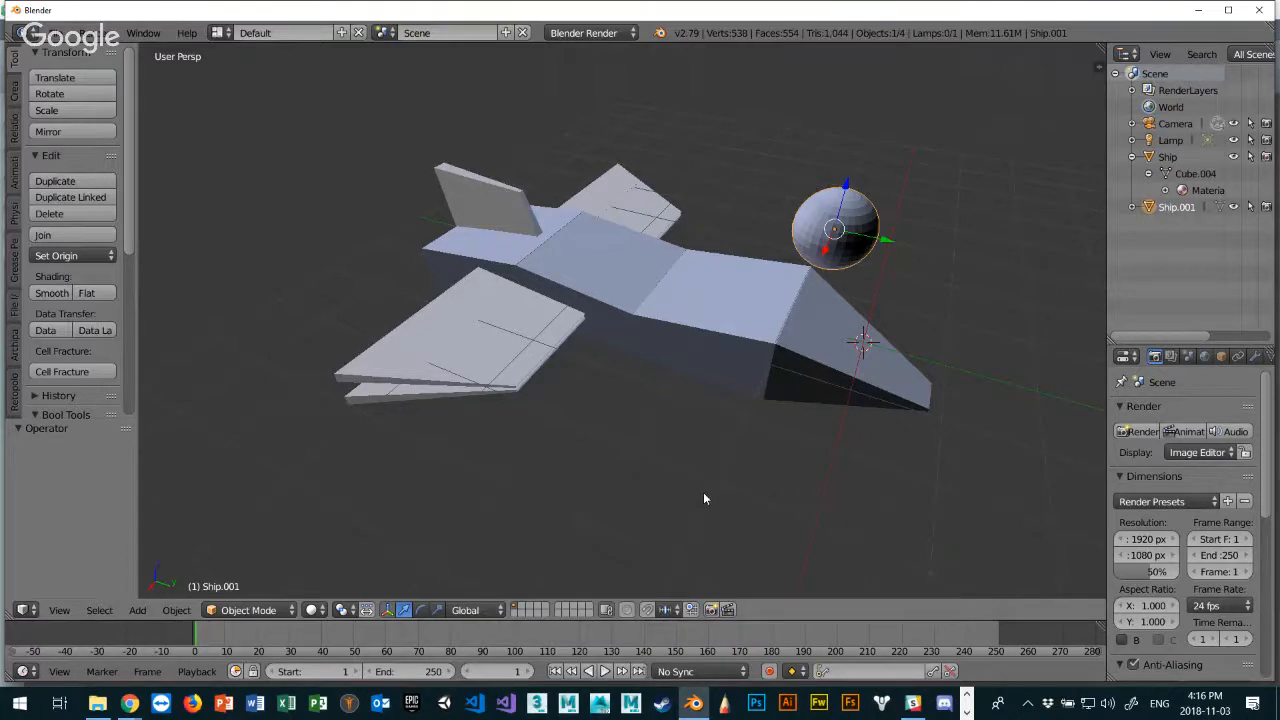
key("space")
type("undo")
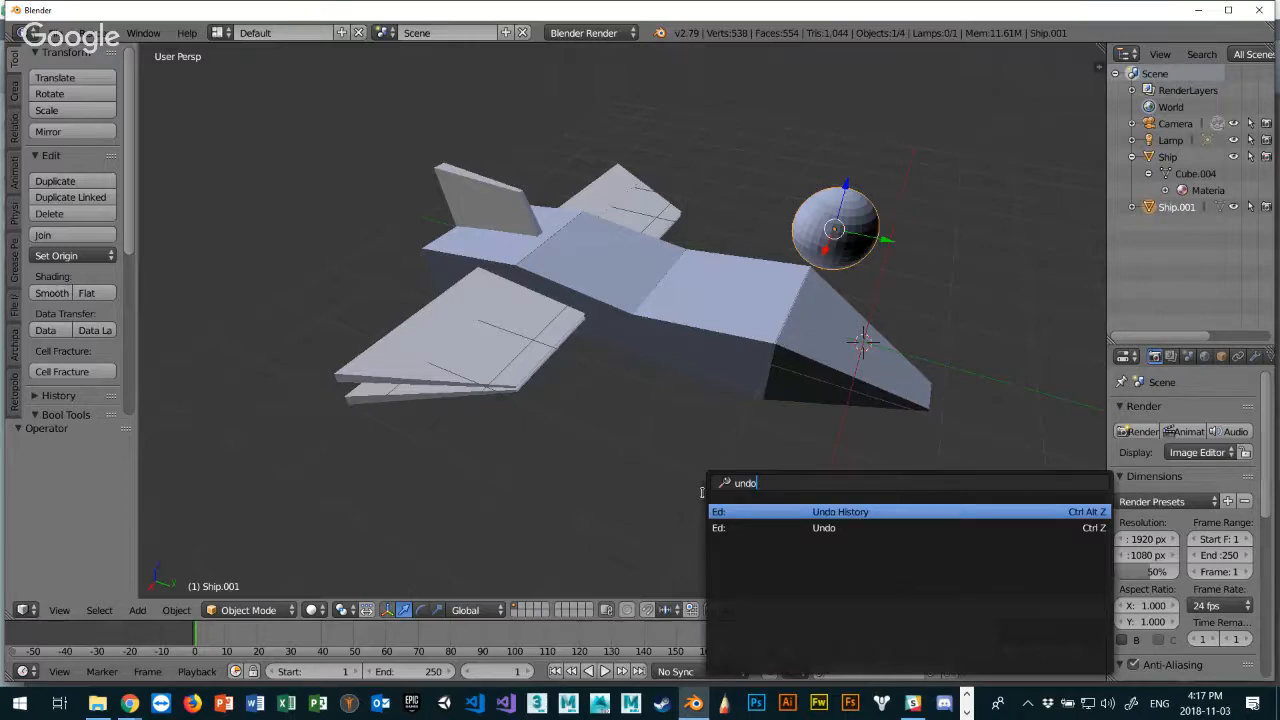
key("Down")
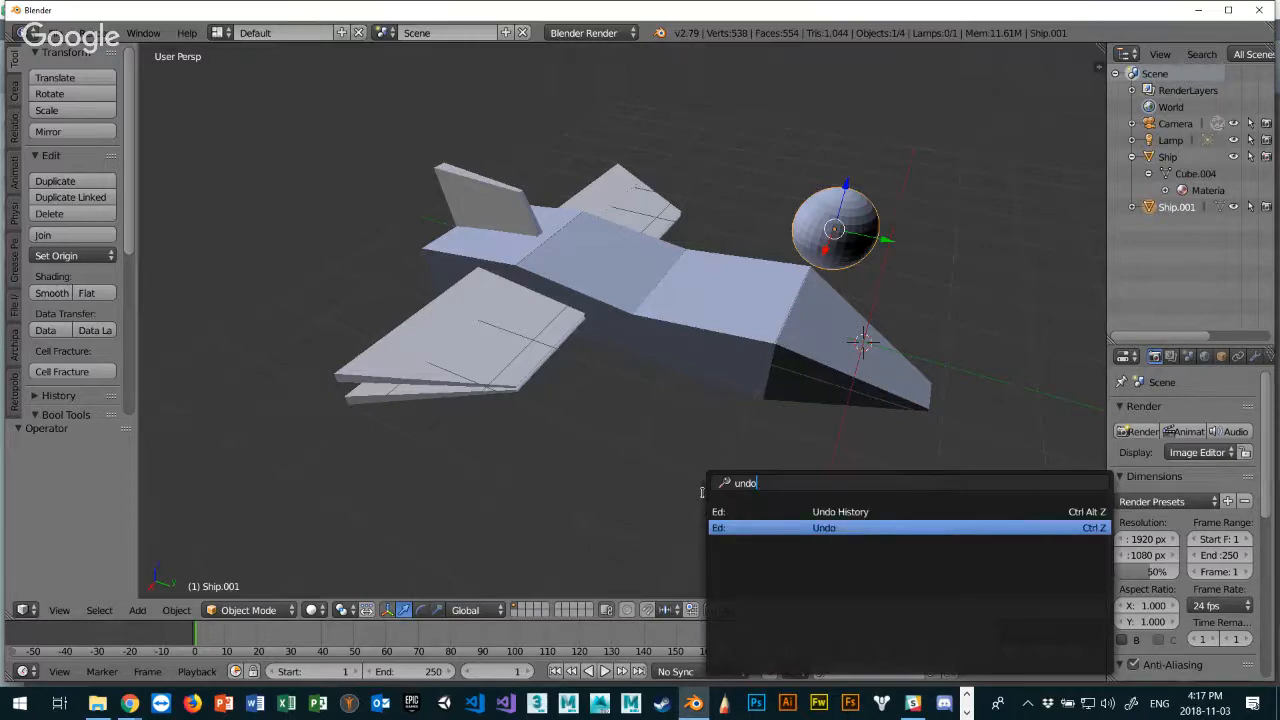
key("Return")
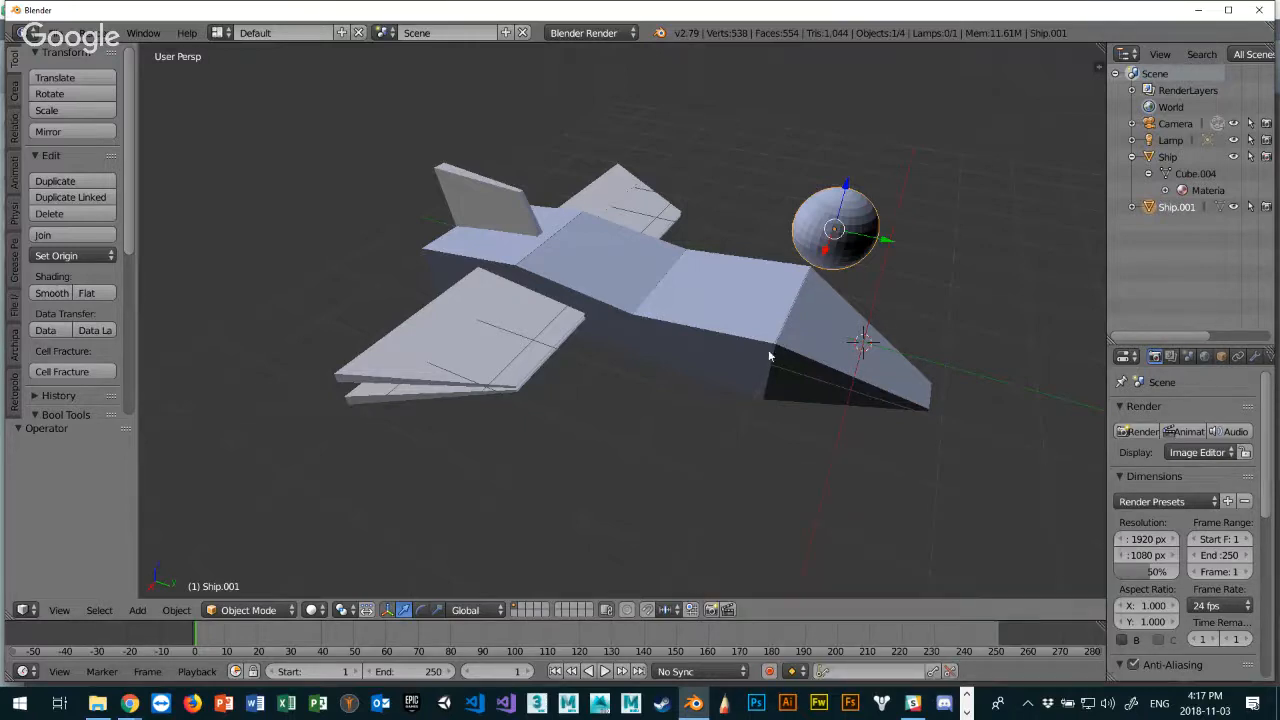
middle_click_drag(768, 355, 794, 289)
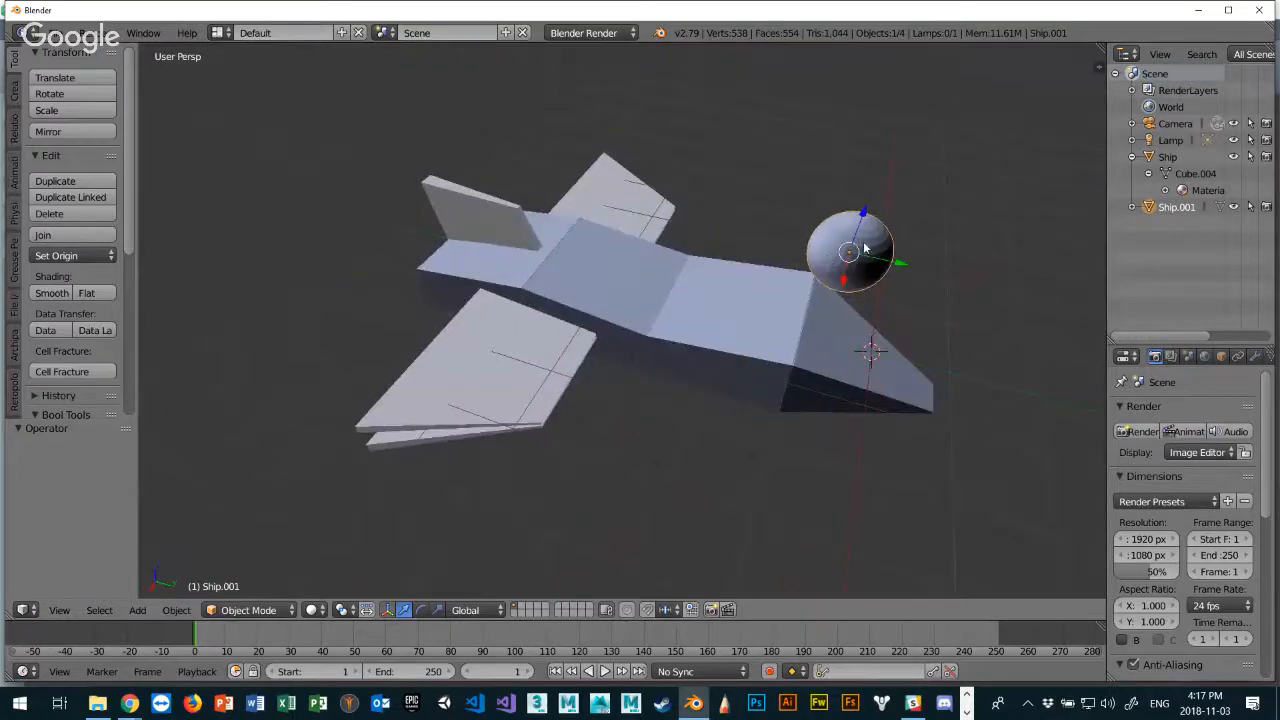
middle_click_drag(866, 248, 797, 210)
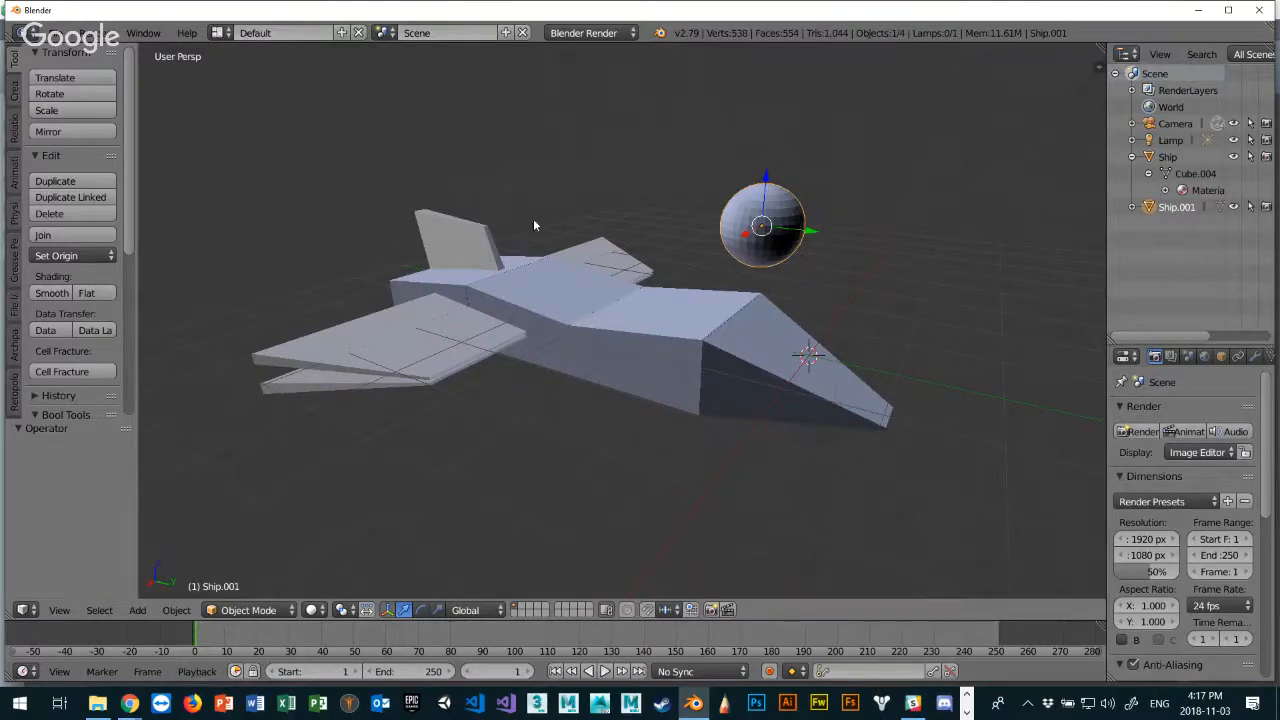
middle_click_drag(772, 208, 708, 256)
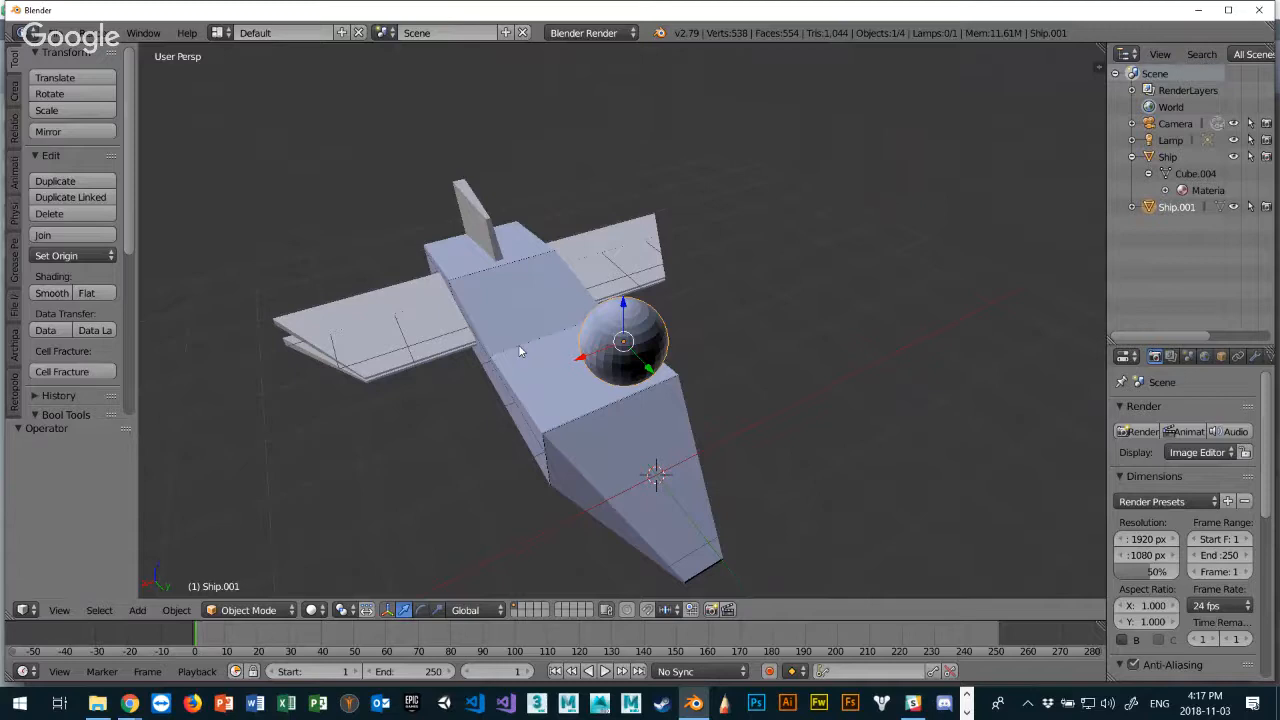
middle_click_drag(518, 344, 575, 297)
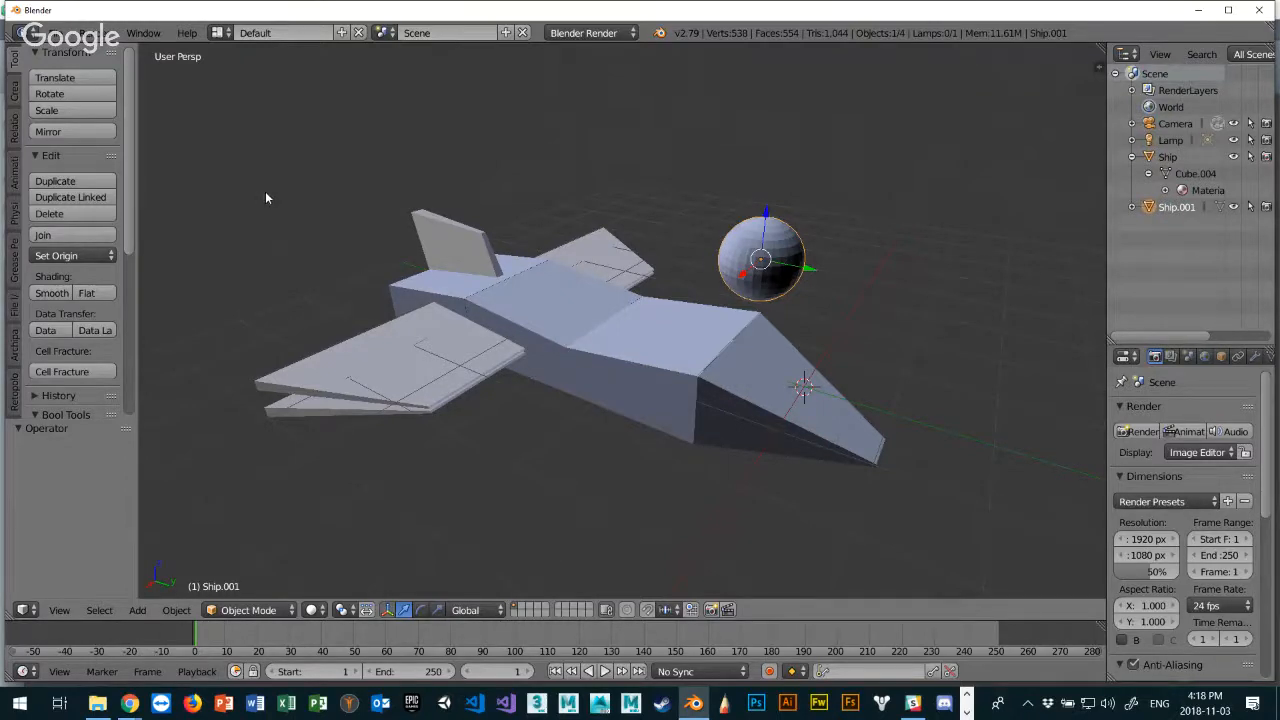
Reload the start-up file to begin a fresh scene with the default cube.
key("ctrl+n")
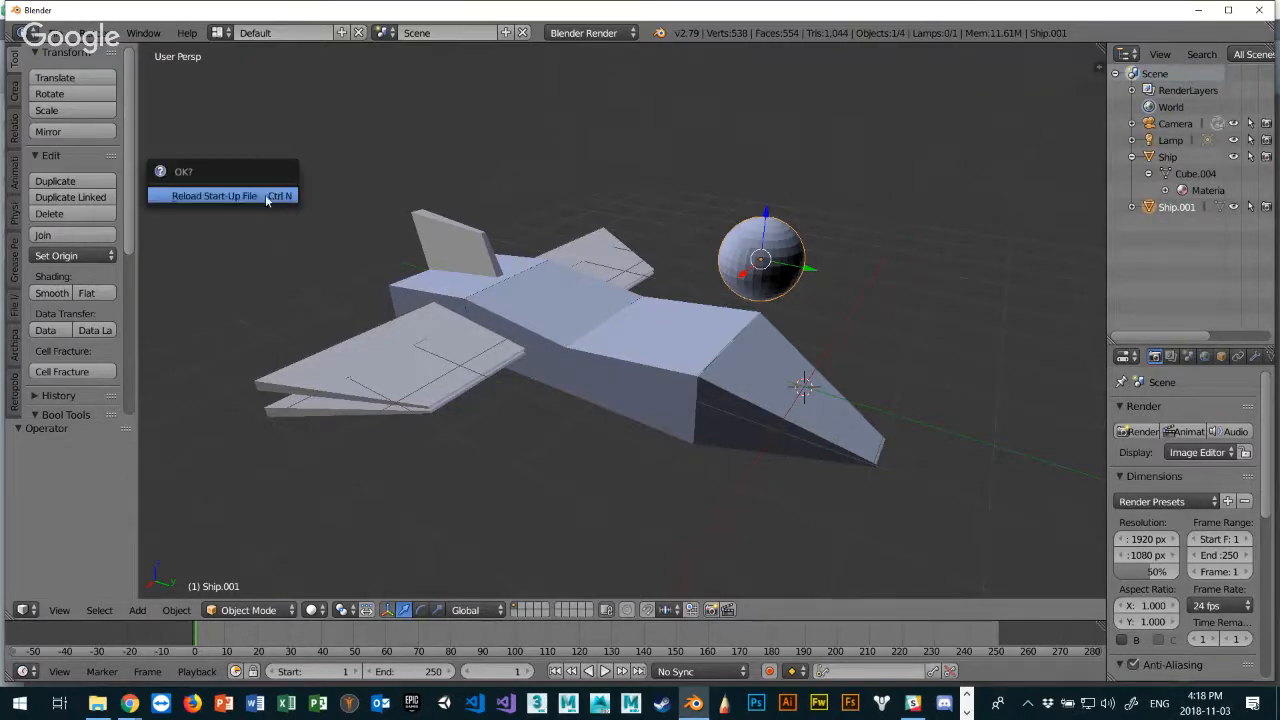
left_click(265, 196)
scroll(617, 264, "down", 2)
scroll(633, 260, "up", 6)
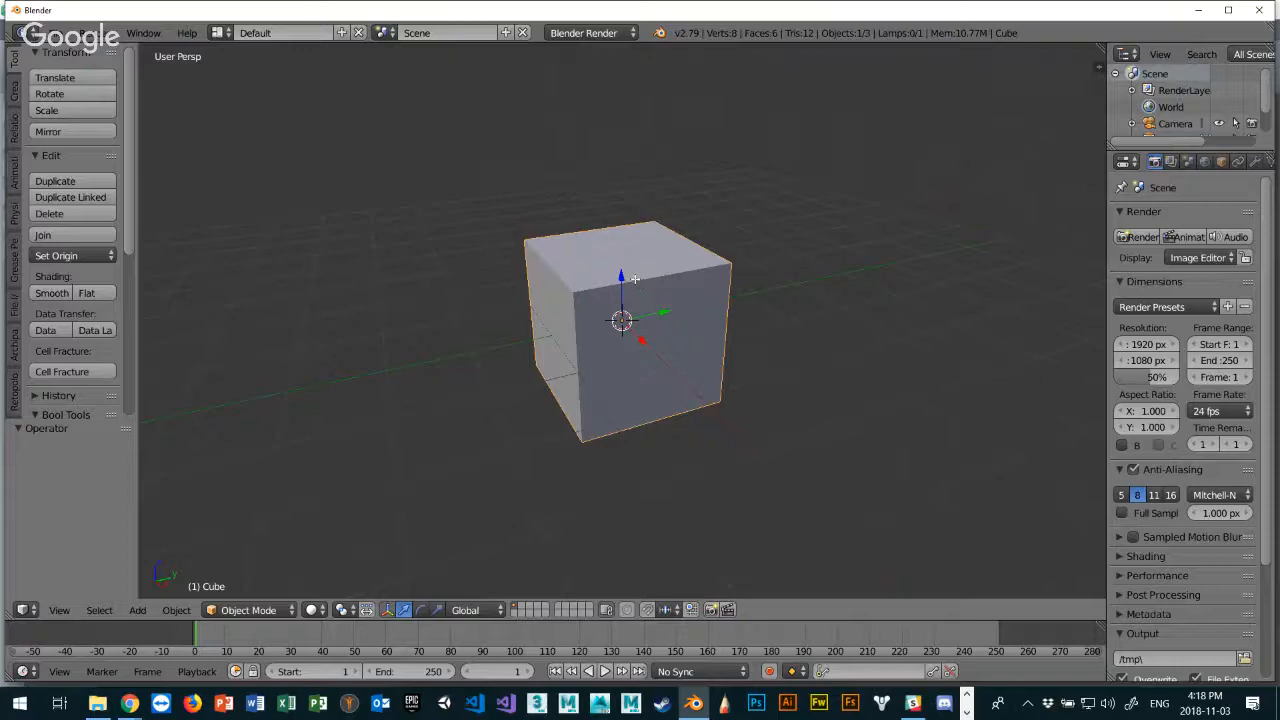
Subdivide the default cube with 4 cuts in Edit Mode and deselect all its geometry.
key("Tab")
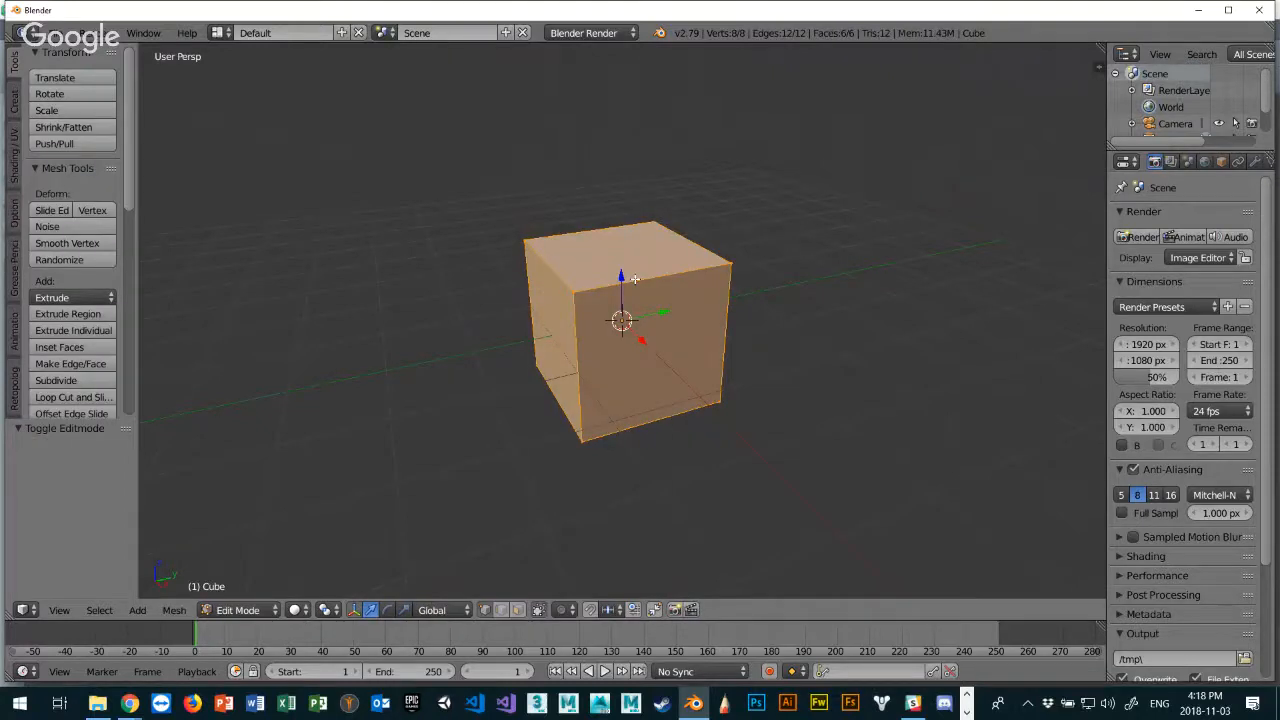
scroll(63, 390, "down", 2)
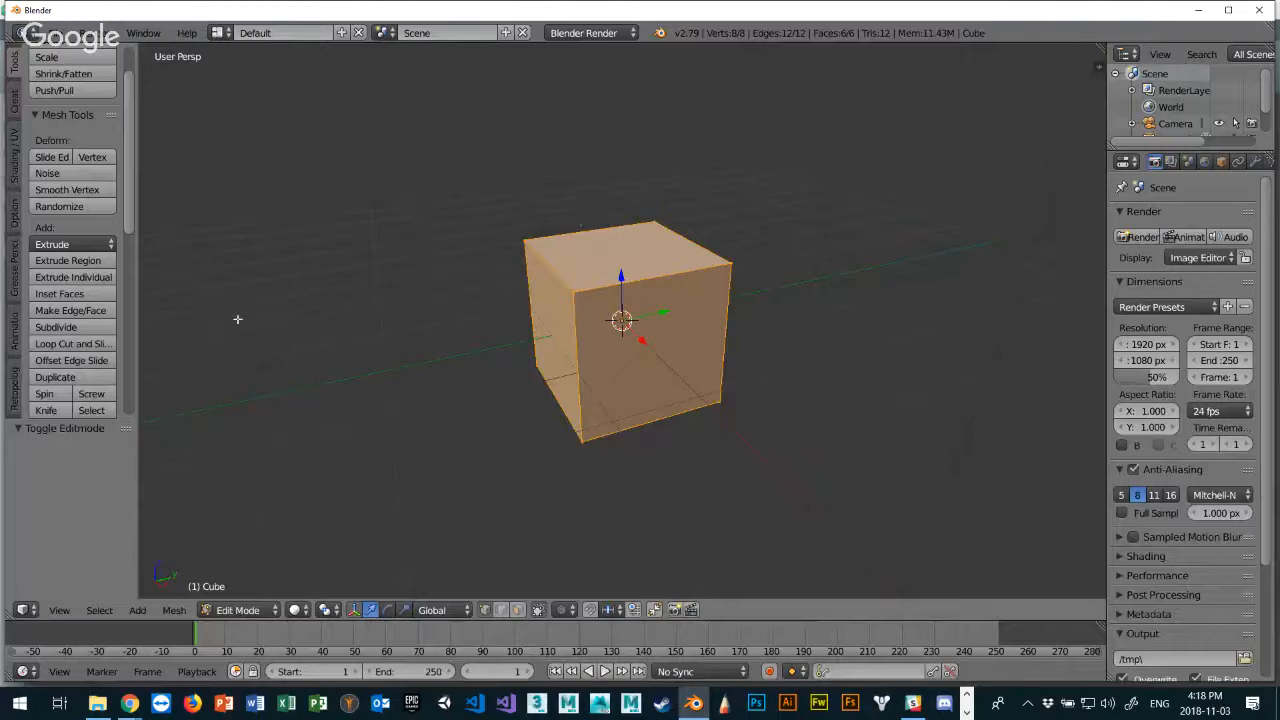
left_click(71, 326)
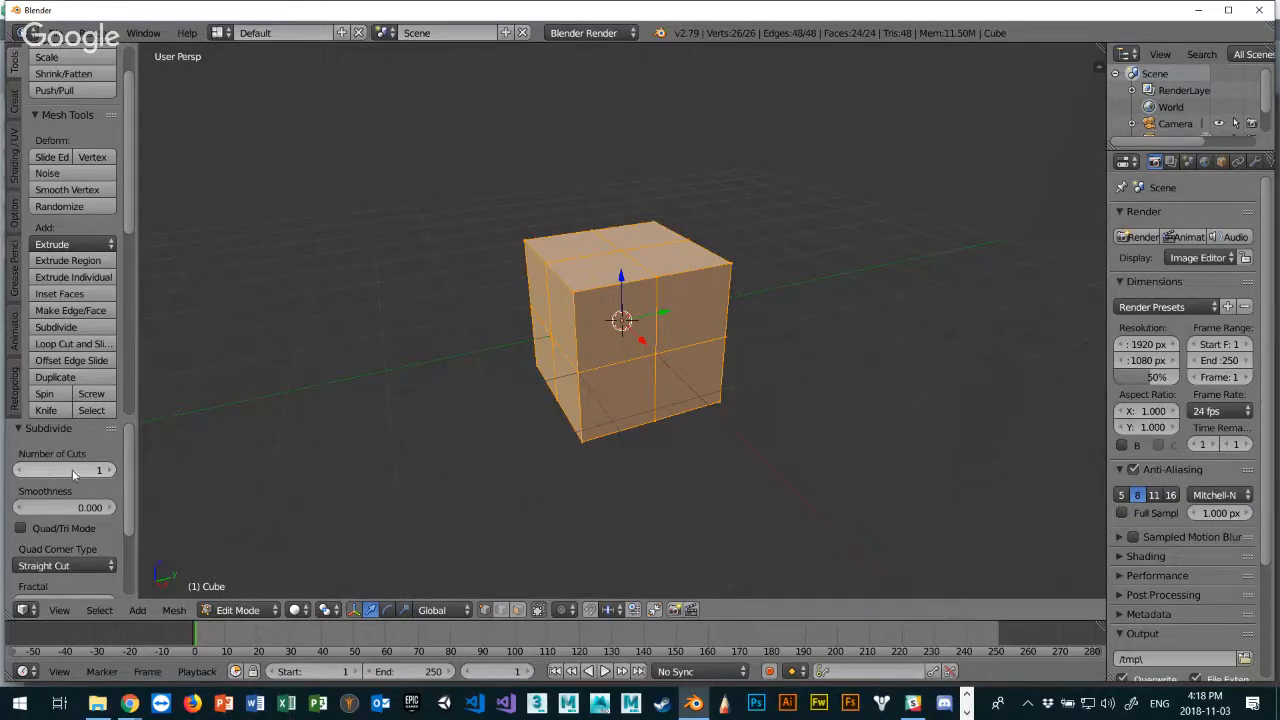
left_click(110, 470)
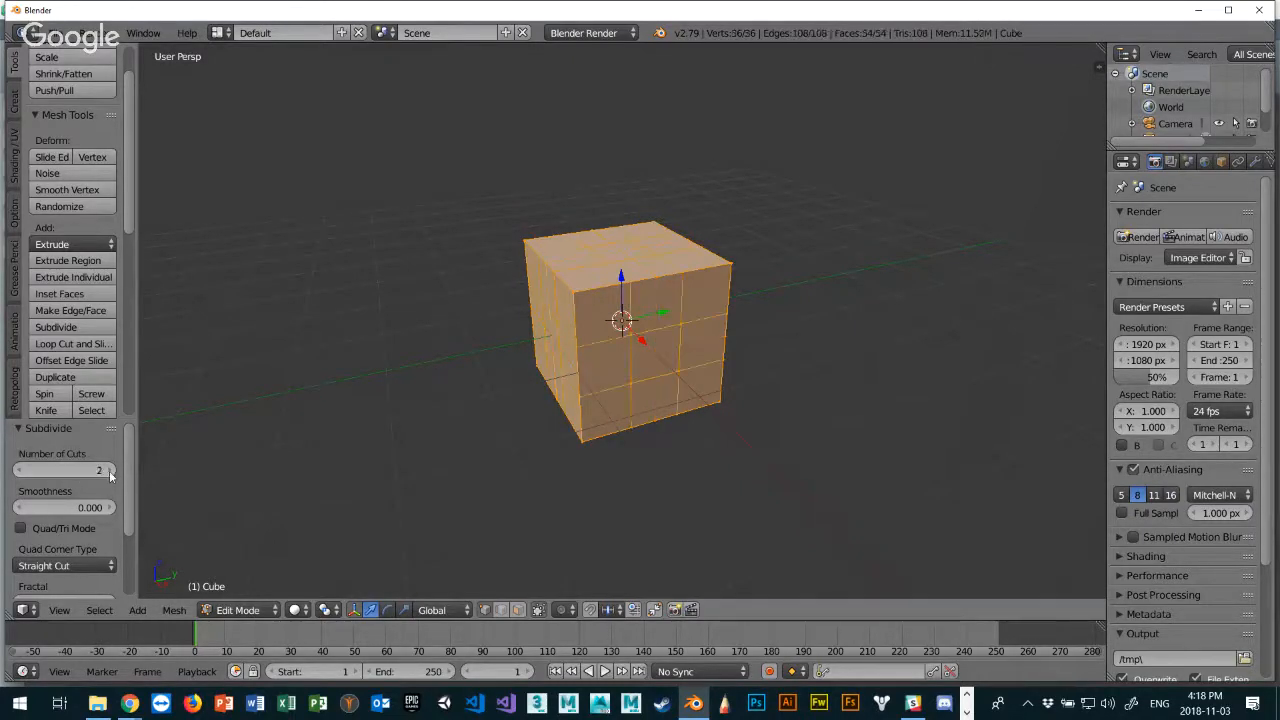
left_click(110, 470)
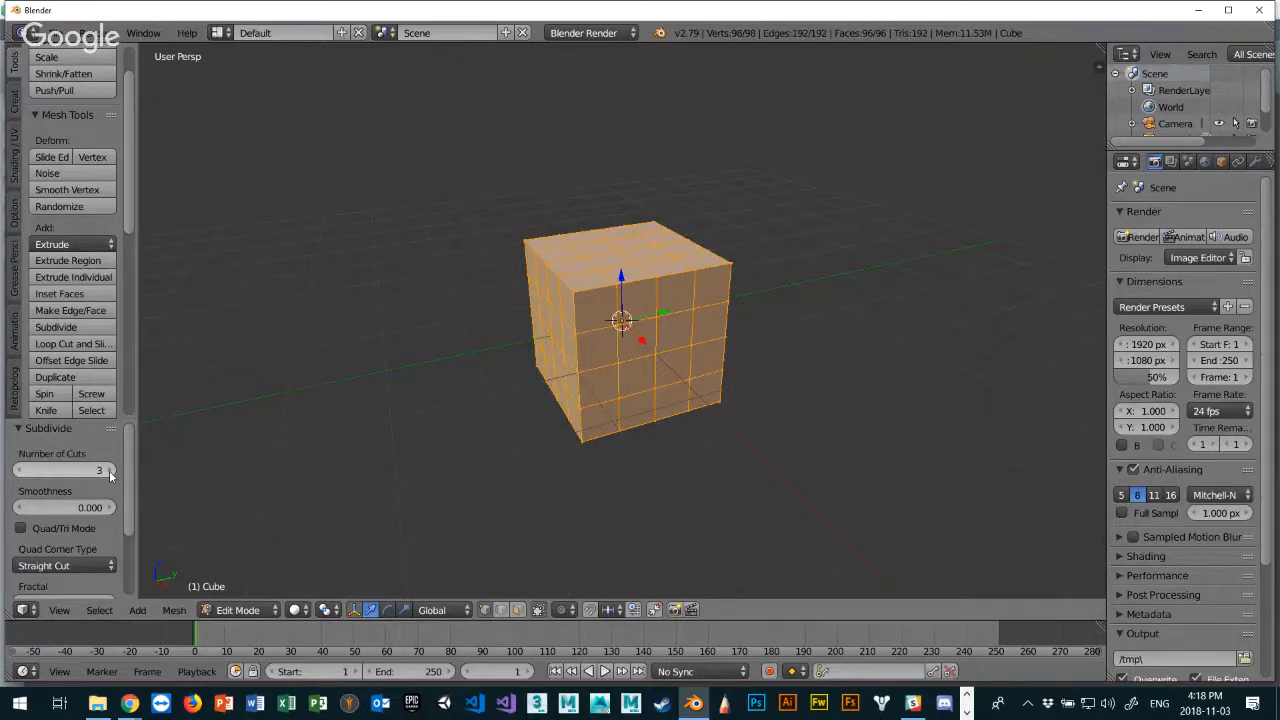
left_click(110, 470)
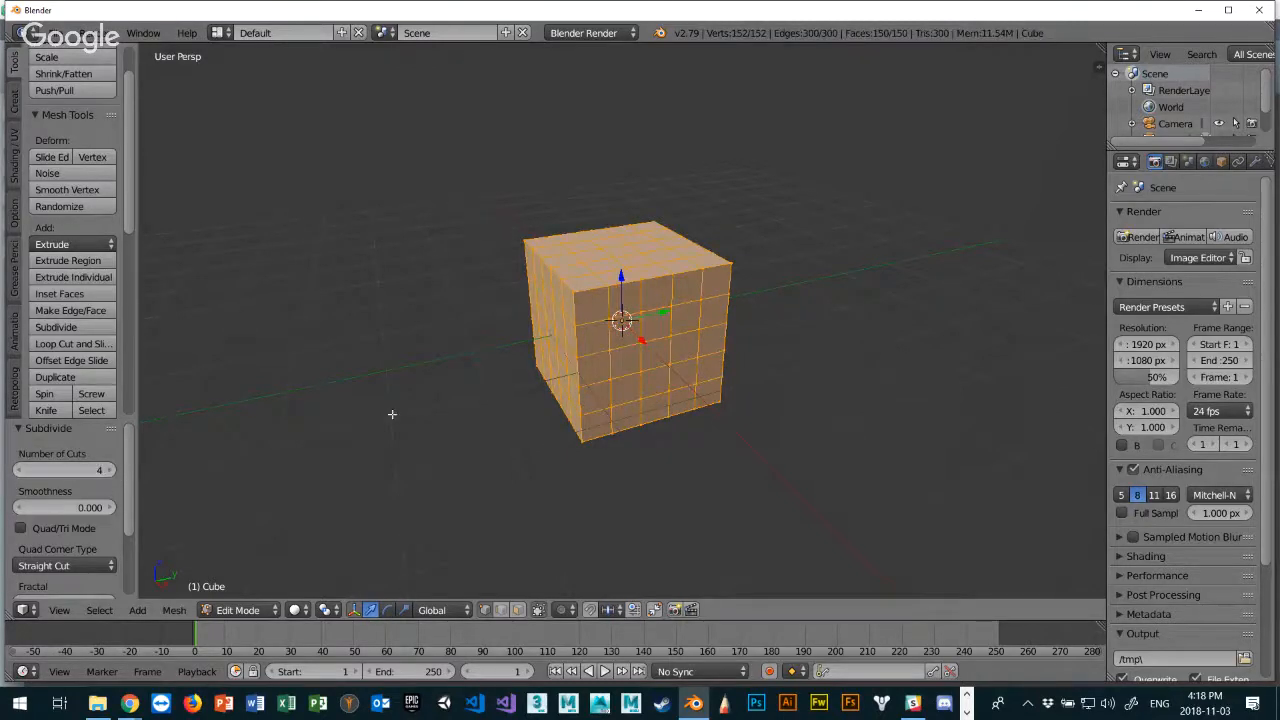
key("a")
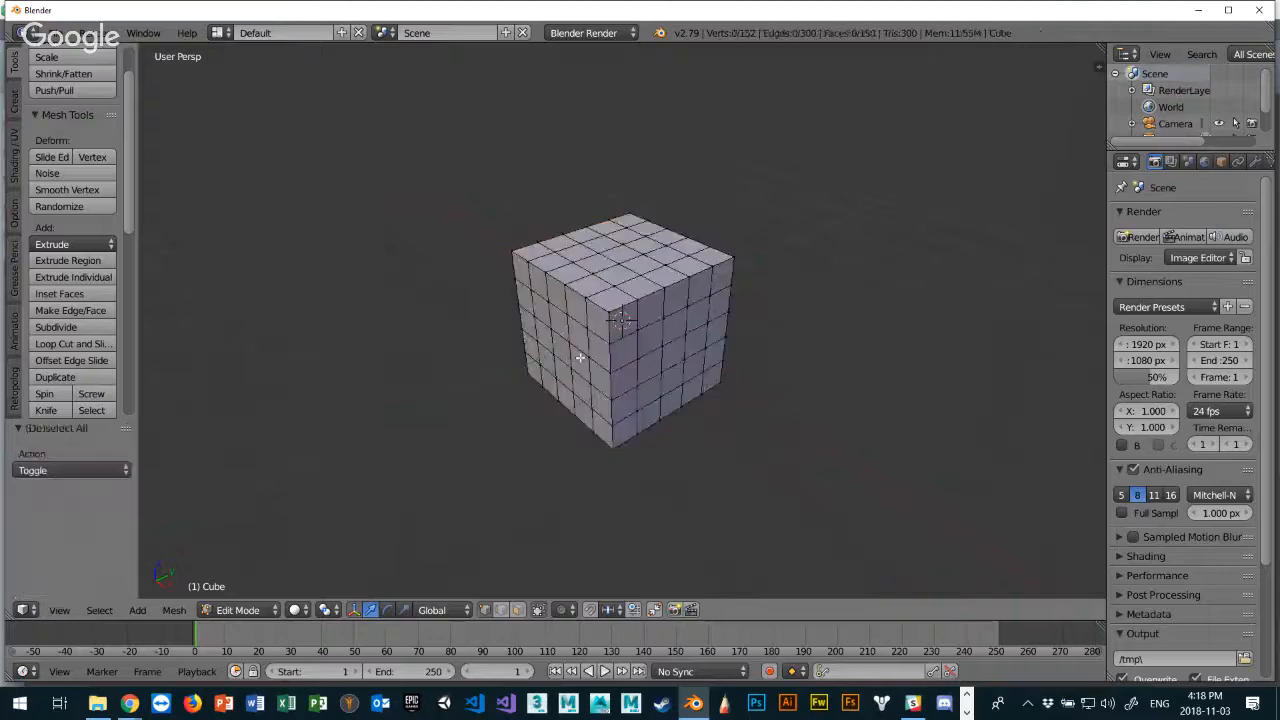
Select the four corner vertices of the subdivided cube's top face.
scroll(597, 322, "up", 5)
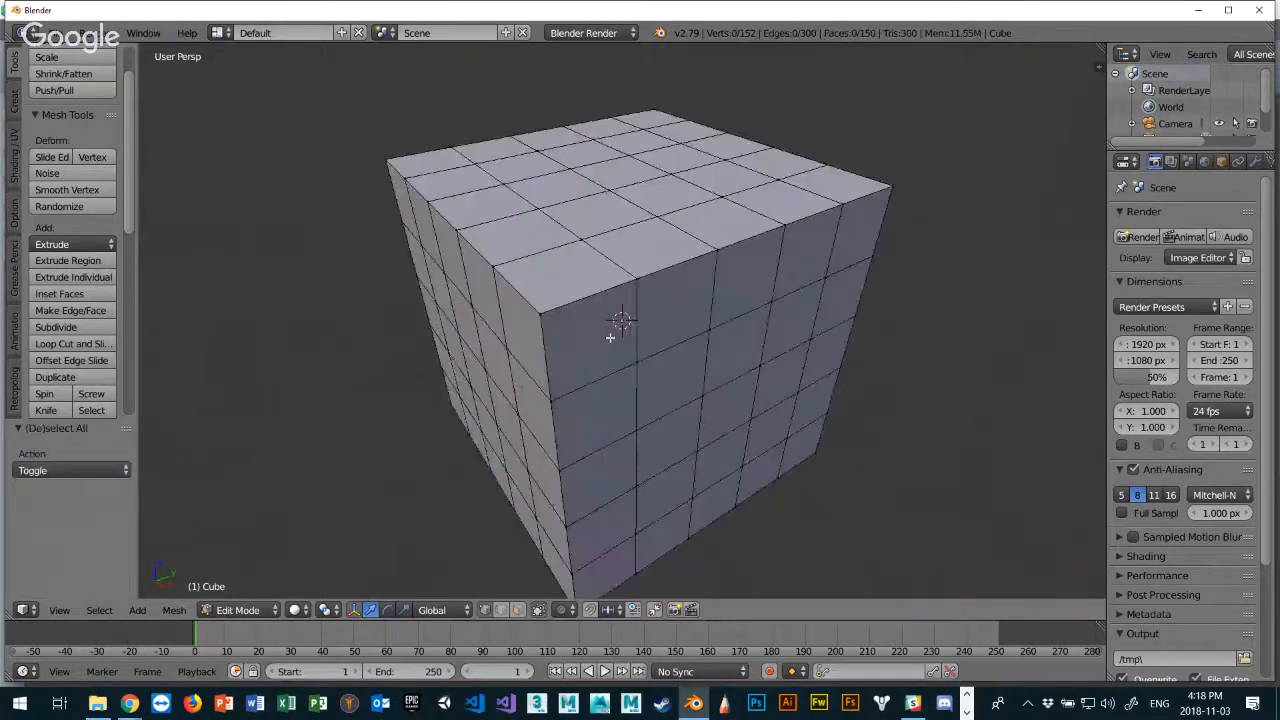
middle_click_drag(606, 337, 551, 345)
right_click(466, 304)
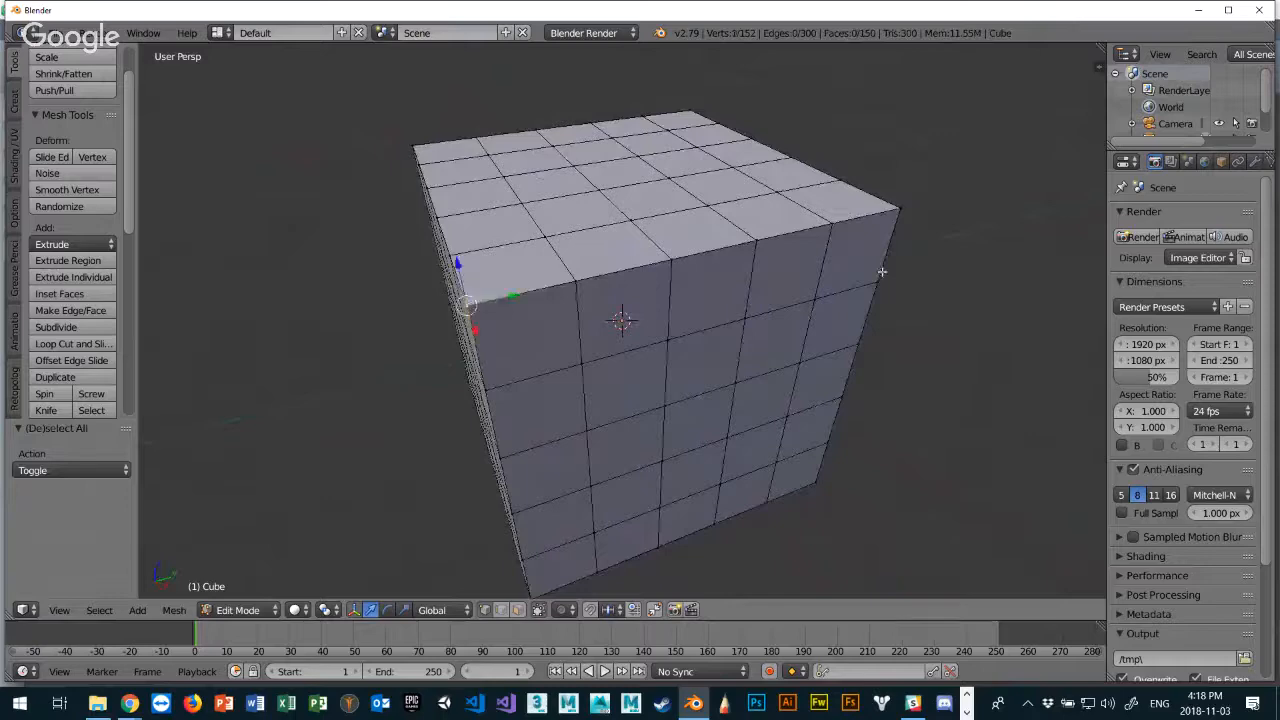
right_click(893, 214, "shift")
middle_click_drag(830, 257, 734, 360)
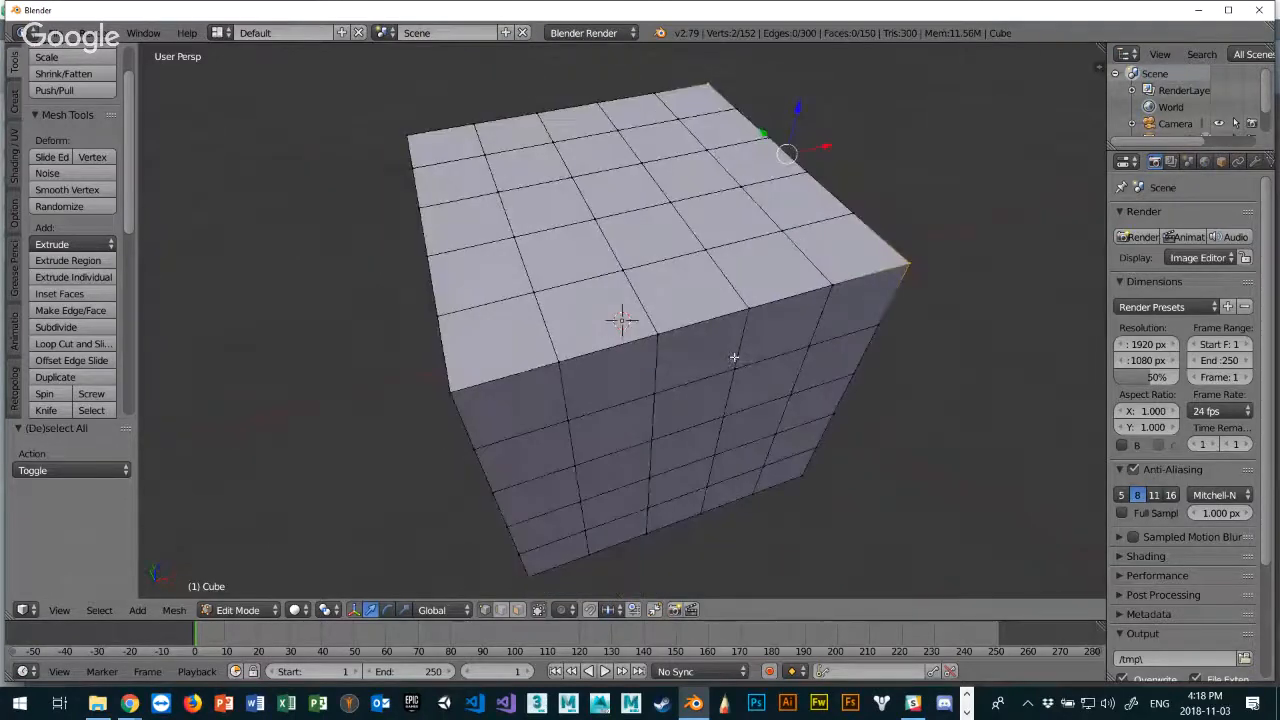
right_click(453, 380, "shift")
right_click(410, 133, "shift")
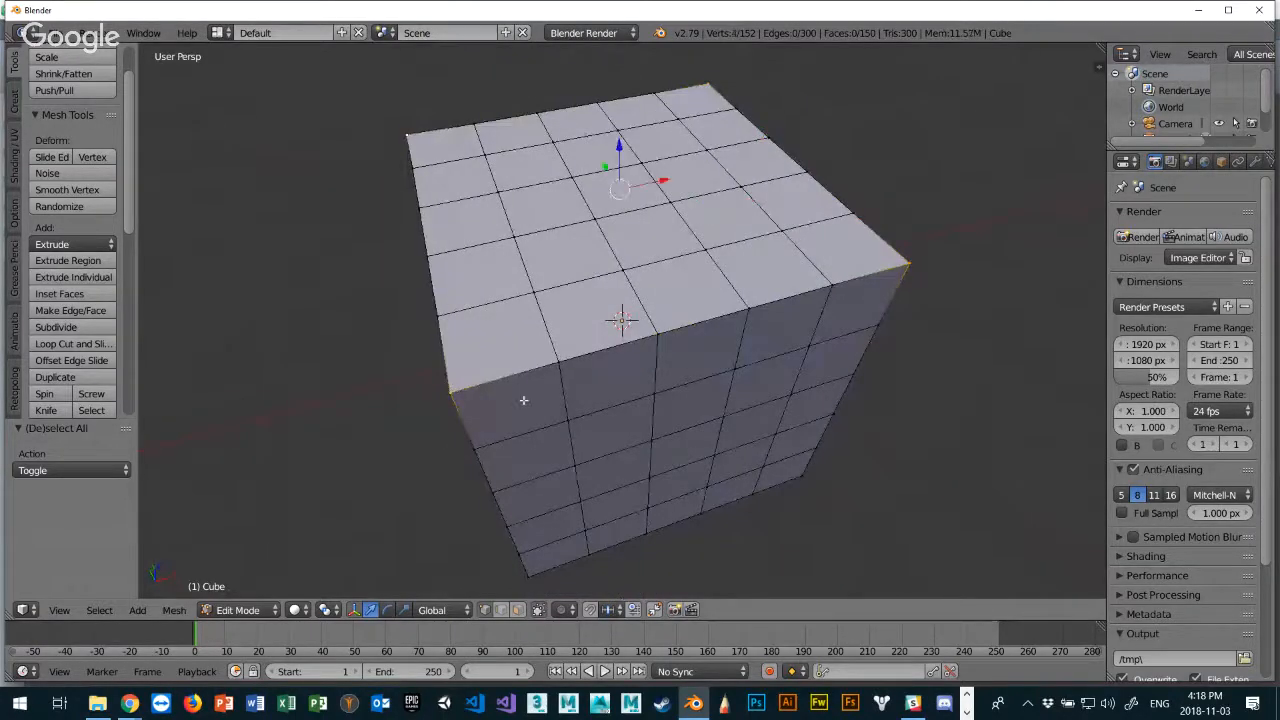
Add the four bottom corner vertices to the selection and scale all eight corners inward to about 0.892.
middle_click_drag(523, 397, 517, 270)
right_click(431, 489, "shift")
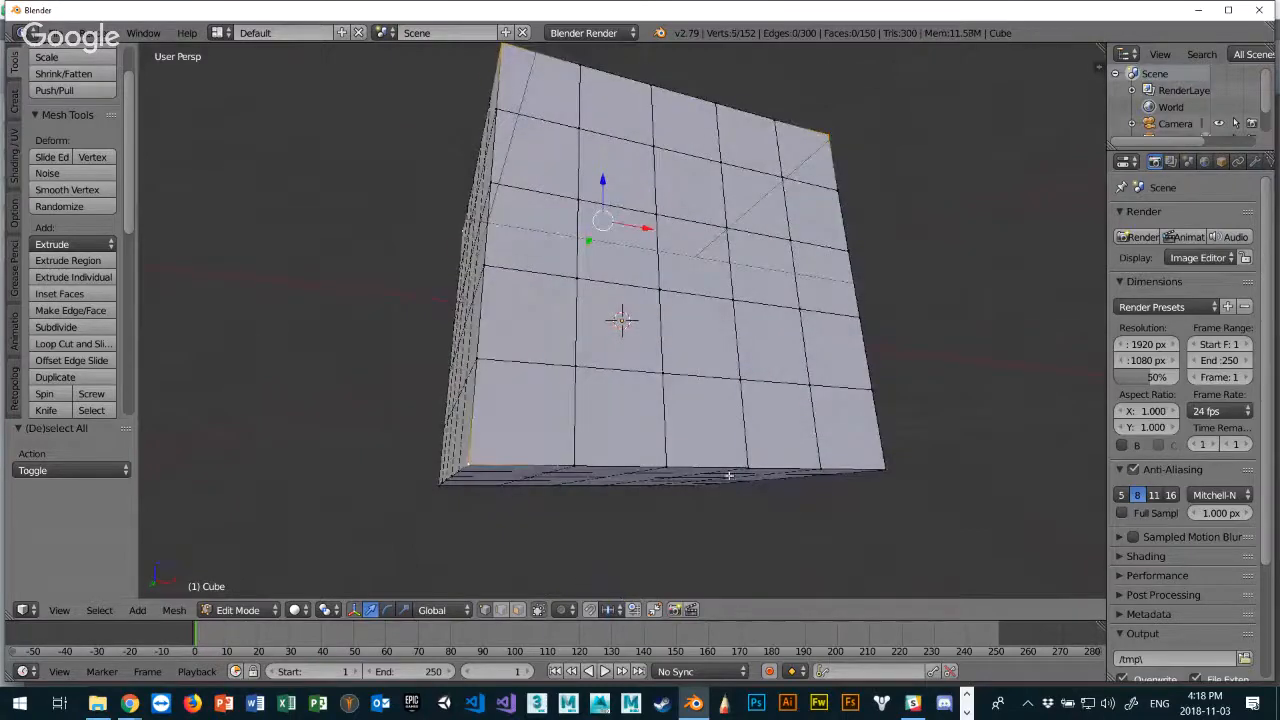
middle_click_drag(729, 475, 596, 428)
right_click(569, 364, "shift")
middle_click_drag(715, 418, 546, 445)
right_click(638, 461, "shift")
middle_click_drag(728, 464, 756, 572)
right_click(623, 497, "shift")
scroll(743, 463, "down", 2)
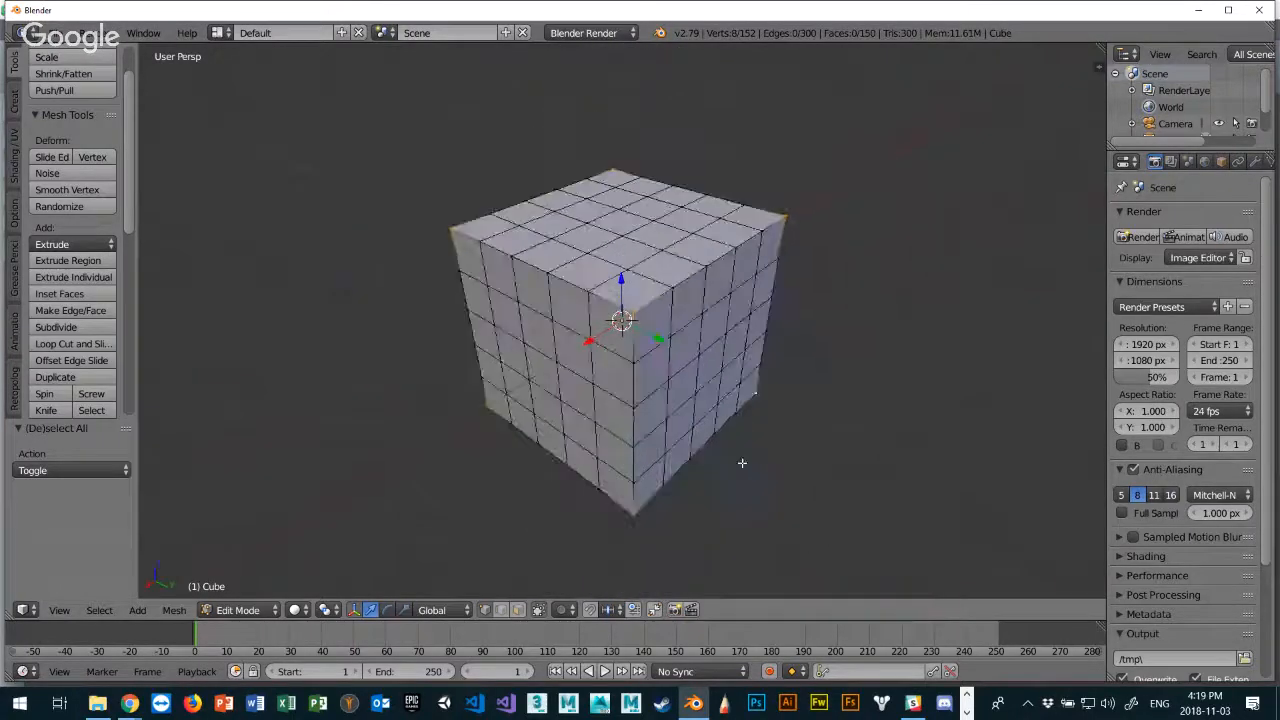
scroll(739, 461, "up", 1)
key("s")
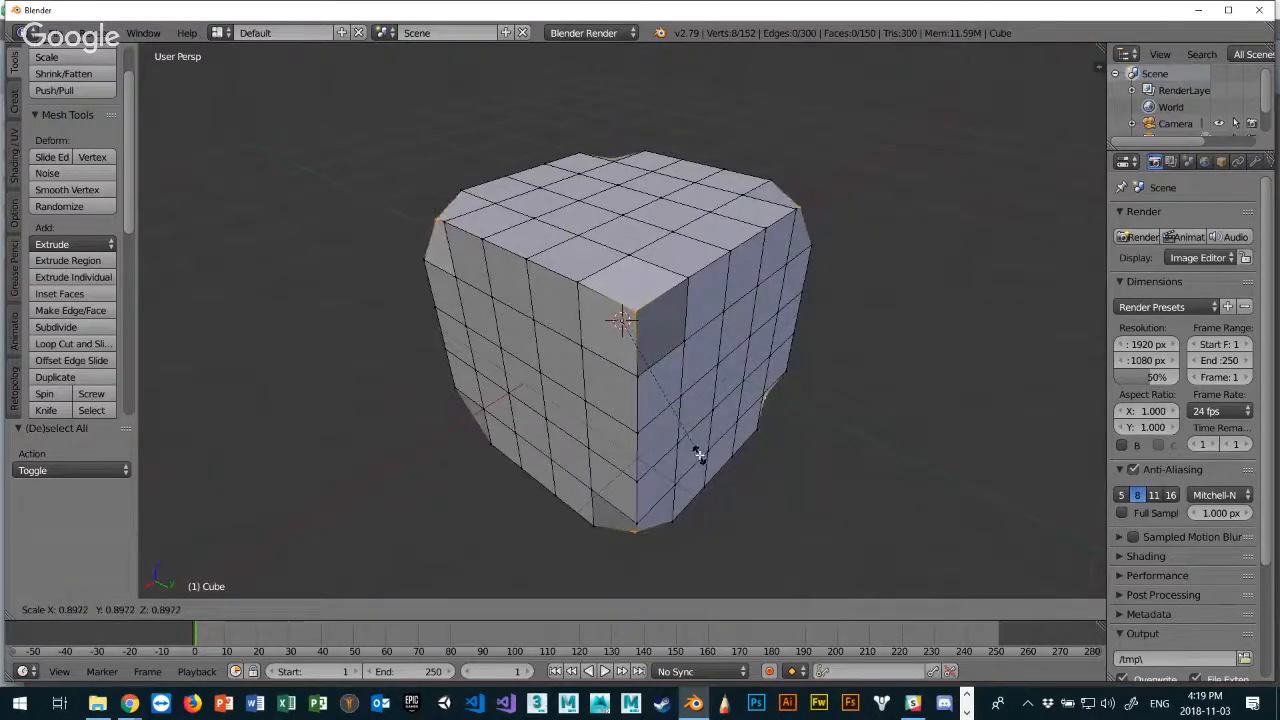
left_click(695, 452)
Switch to face selection and raise two adjacent faces in the middle of the top by about 0.17 along Z.
middle_click_drag(694, 430, 640, 444)
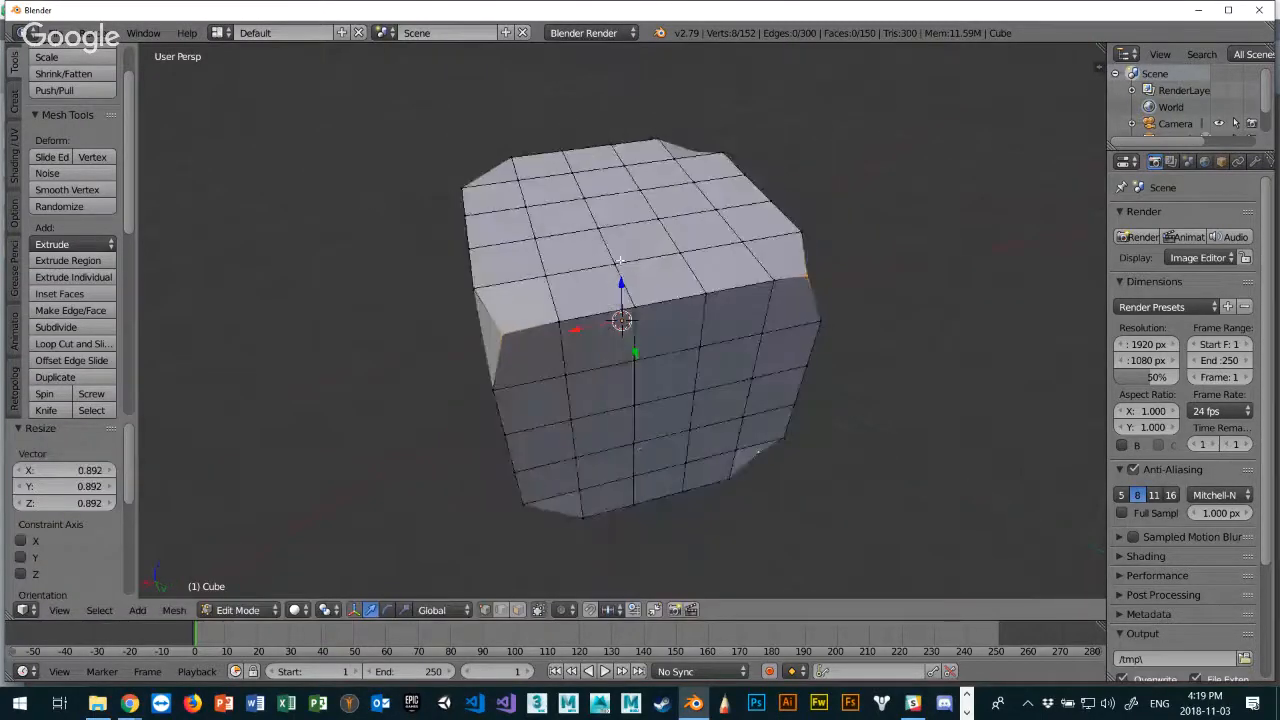
right_click(635, 207)
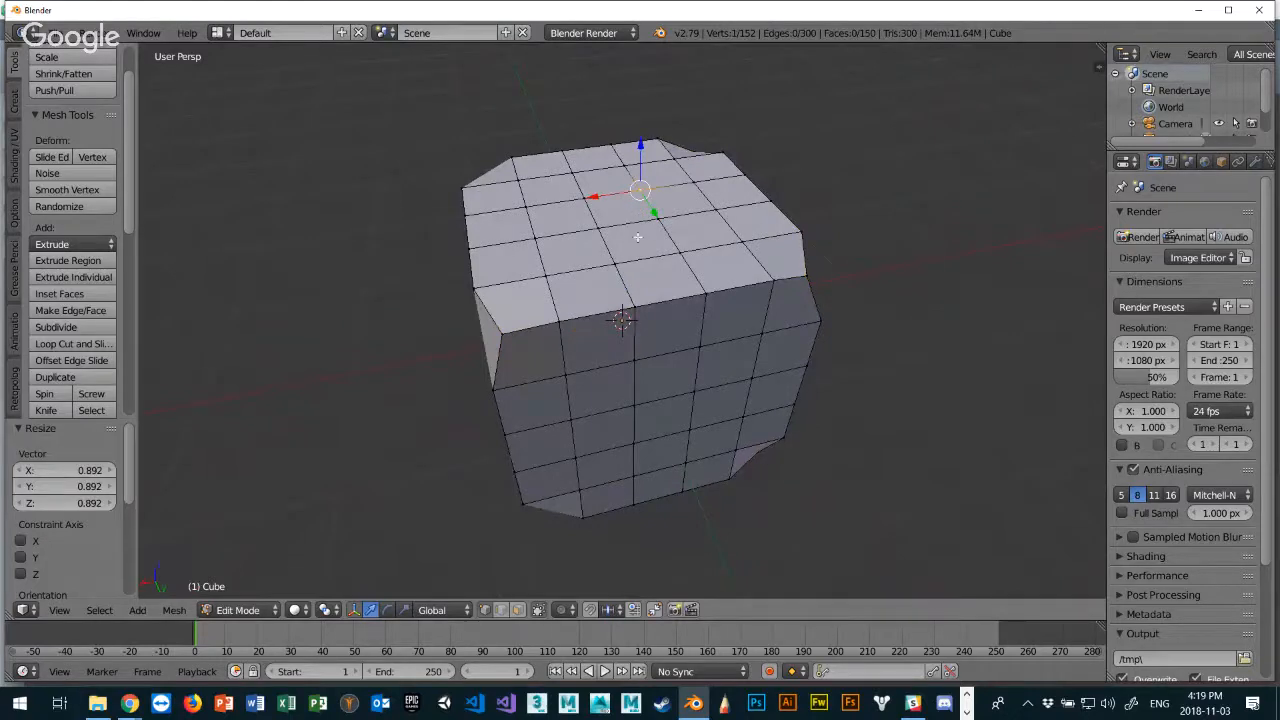
key("ctrl+Tab")
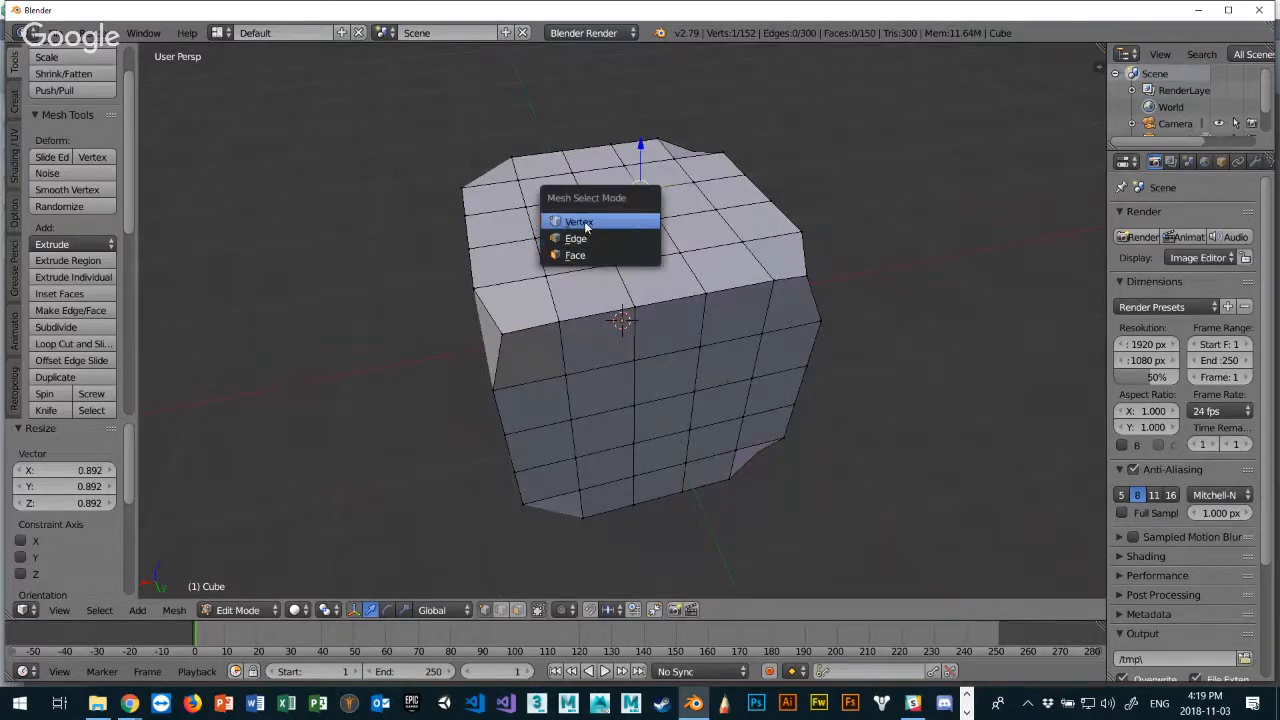
left_click(578, 256)
right_click(616, 214)
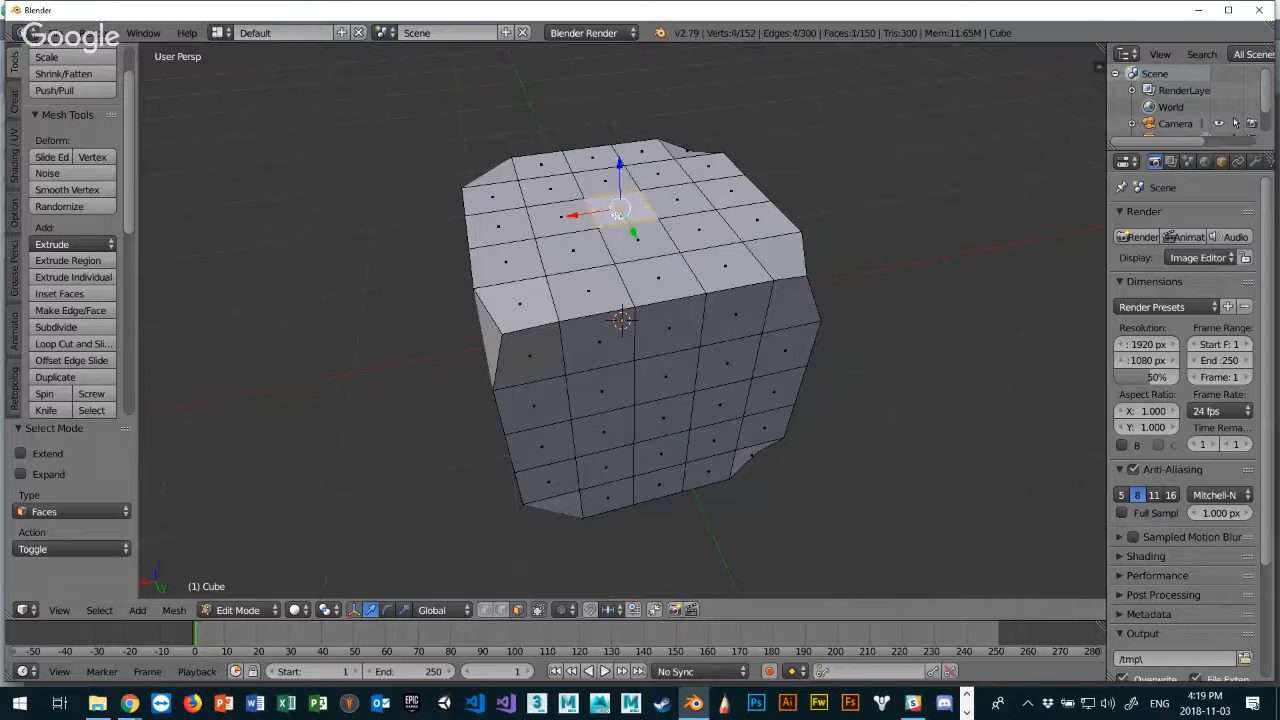
right_click(665, 233, "shift")
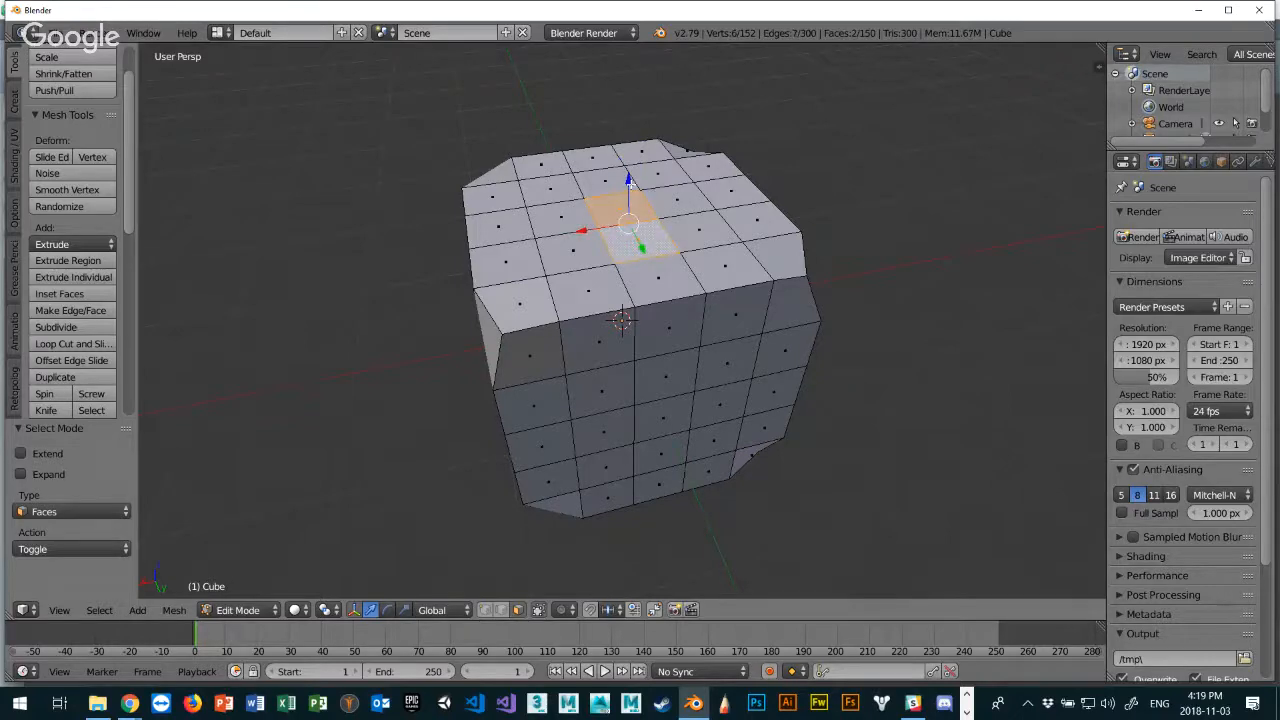
left_click_drag(628, 181, 628, 157)
Select a 2 × 2 block of faces near the middle of one side of the cube.
middle_click_drag(622, 251, 703, 294)
right_click(630, 382)
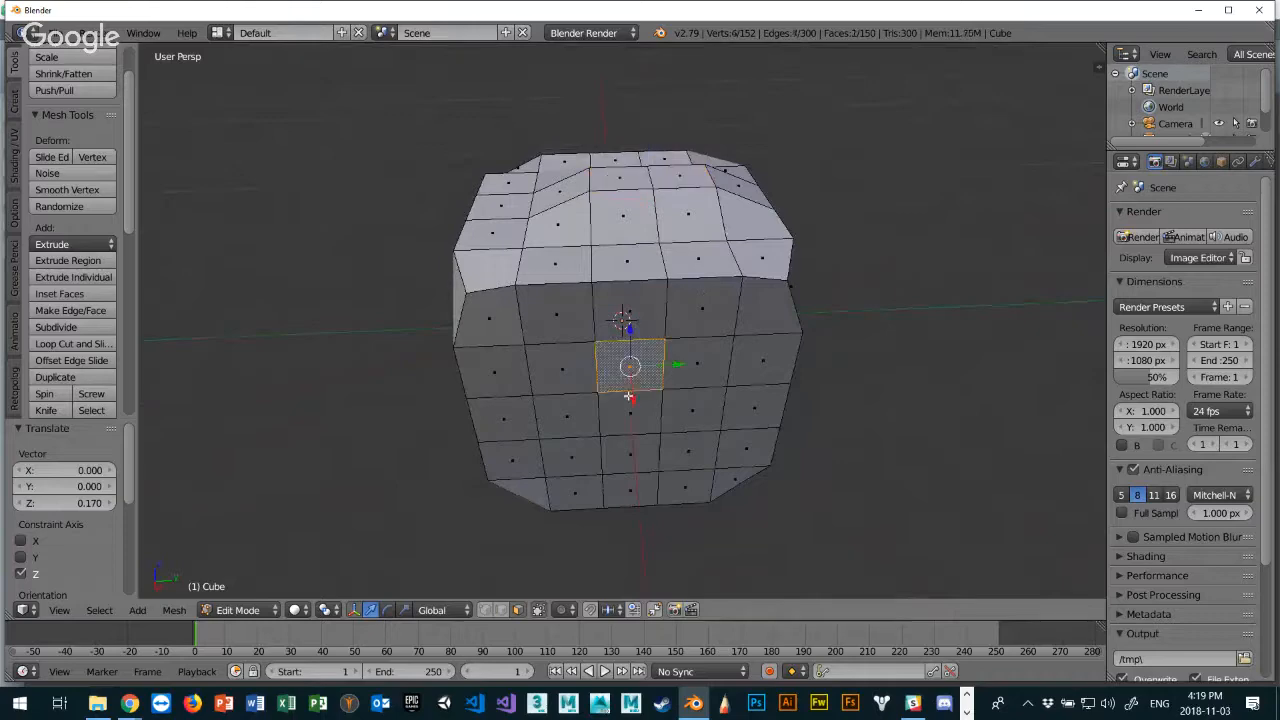
right_click(640, 410, "shift")
right_click(694, 418, "shift")
right_click(703, 371, "shift")
Add a matching 2 × 2 block of faces on the opposite side and scale both blocks inward to about 0.841.
middle_click_drag(775, 416, 709, 399)
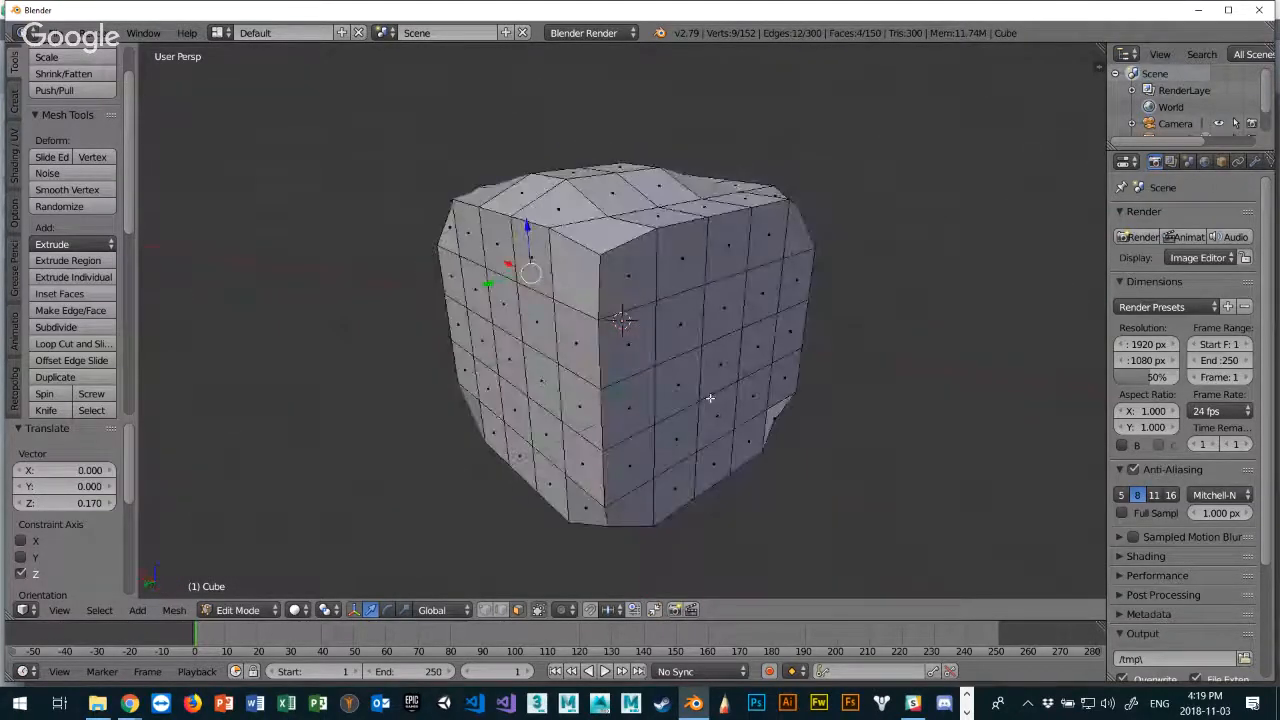
right_click(686, 322, "shift")
right_click(724, 305, "shift")
right_click(720, 366, "shift")
right_click(687, 376, "shift")
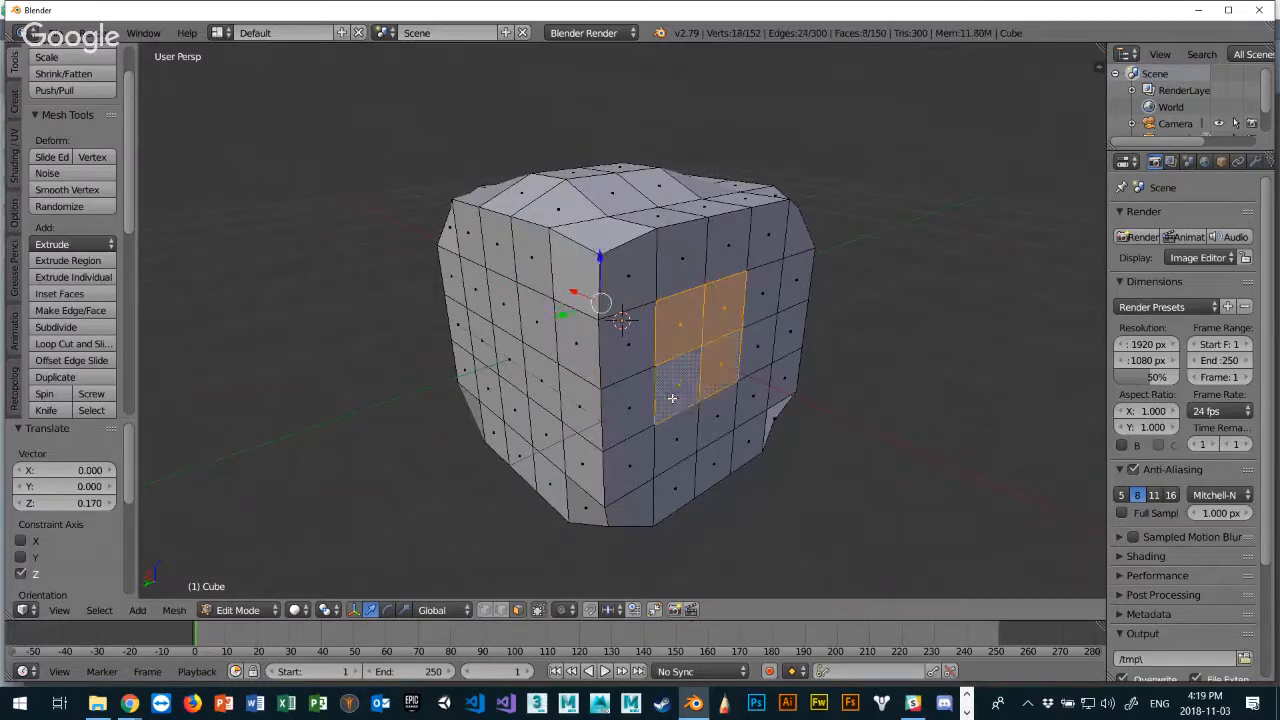
middle_click_drag(687, 376, 753, 458)
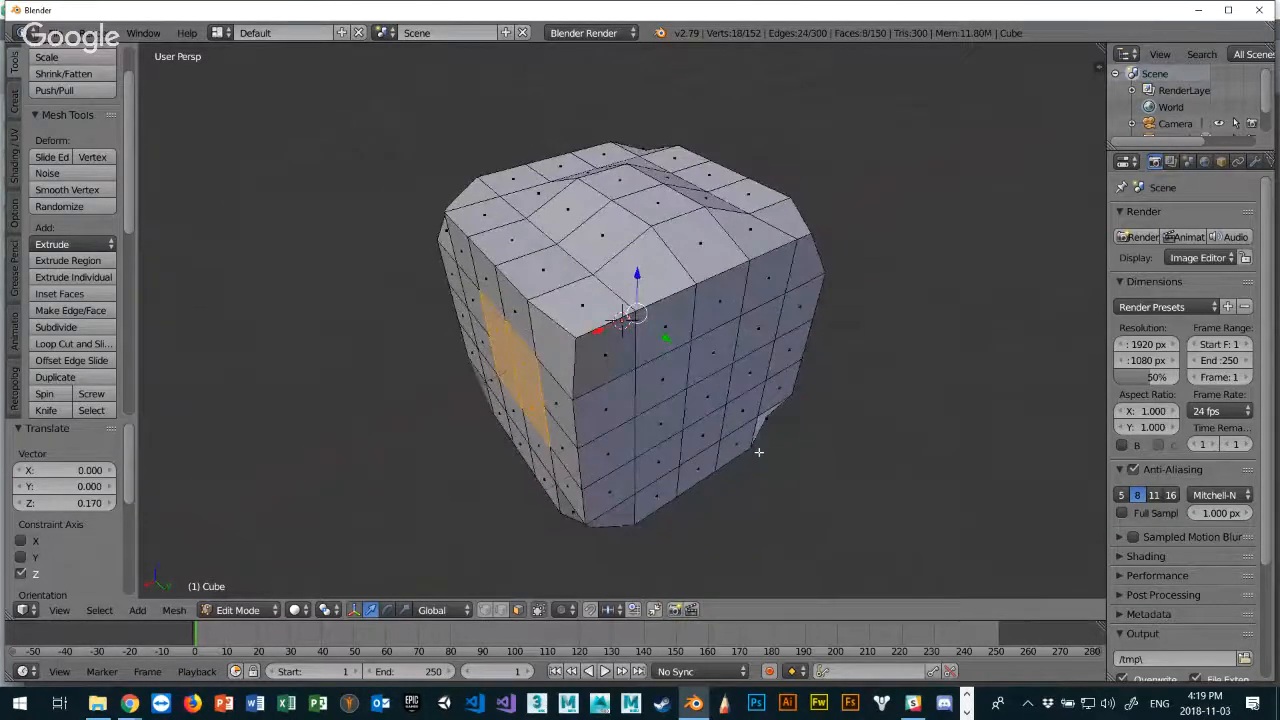
key("s")
left_click(724, 432)
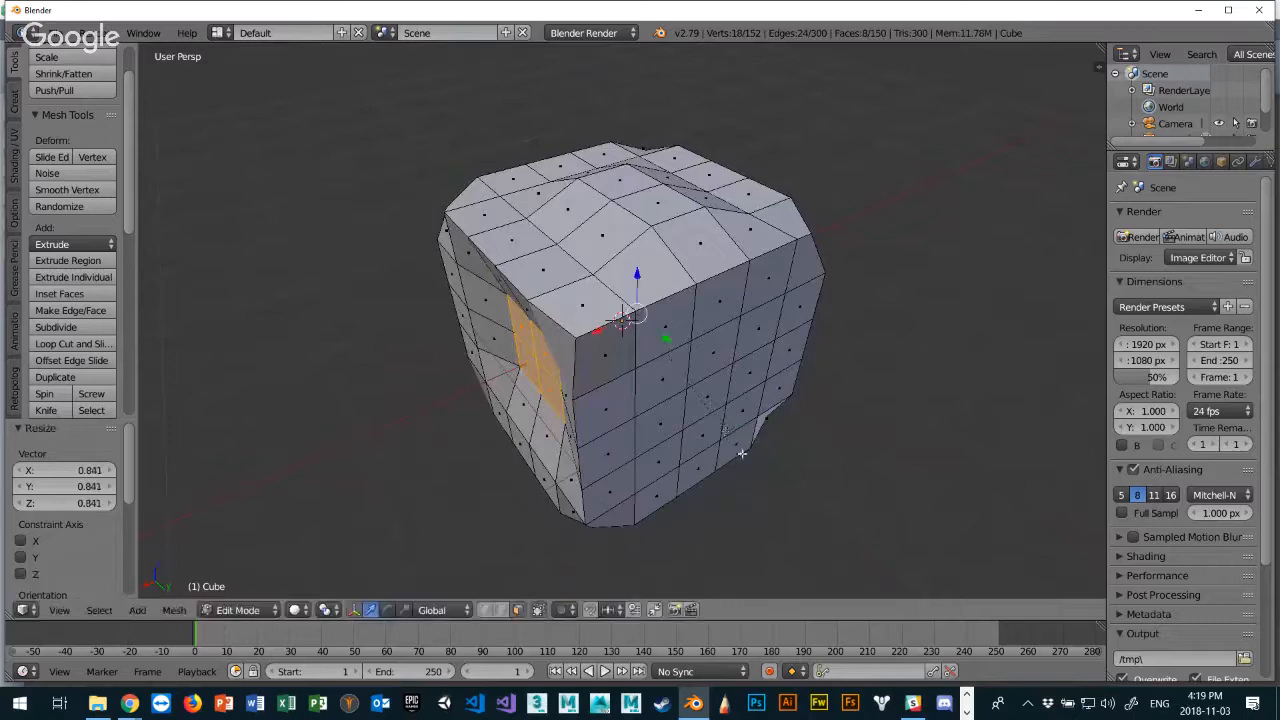
Select the central 3 × 3 block of faces on a side of the cube that has not been dented.
middle_click_drag(724, 432, 682, 384)
scroll(623, 448, "down", 4)
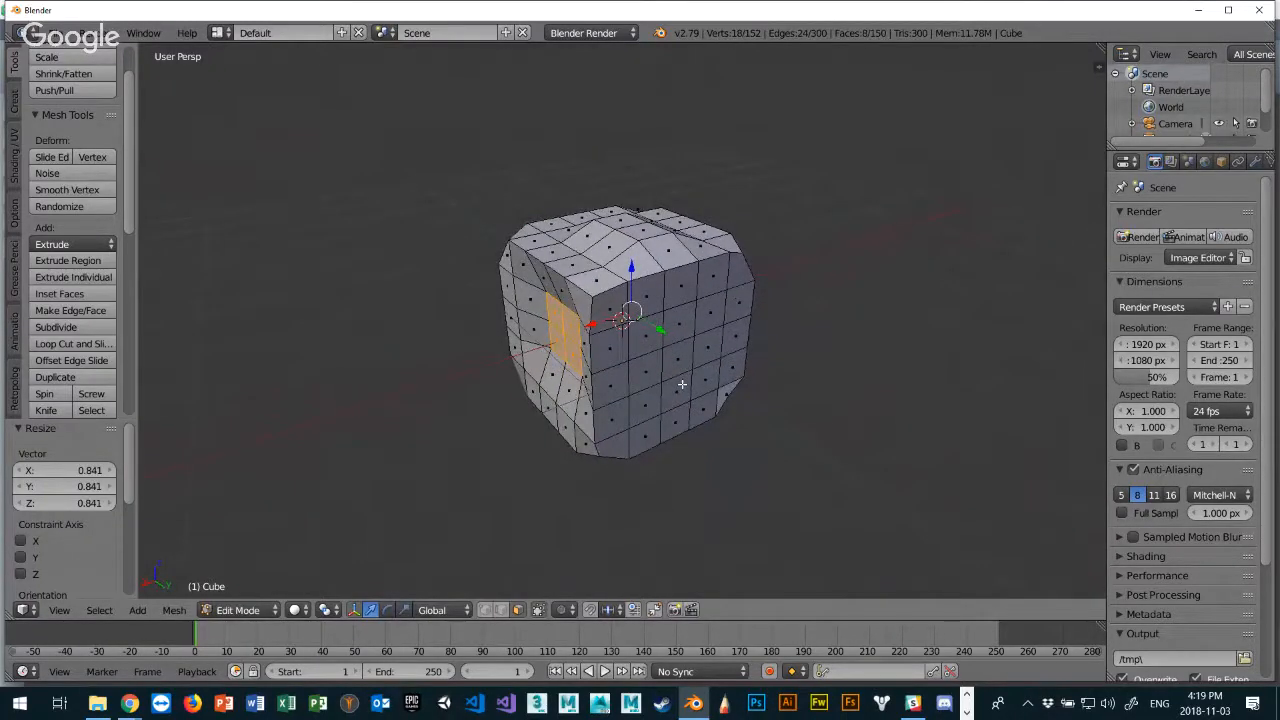
right_click(653, 346)
right_click(685, 331)
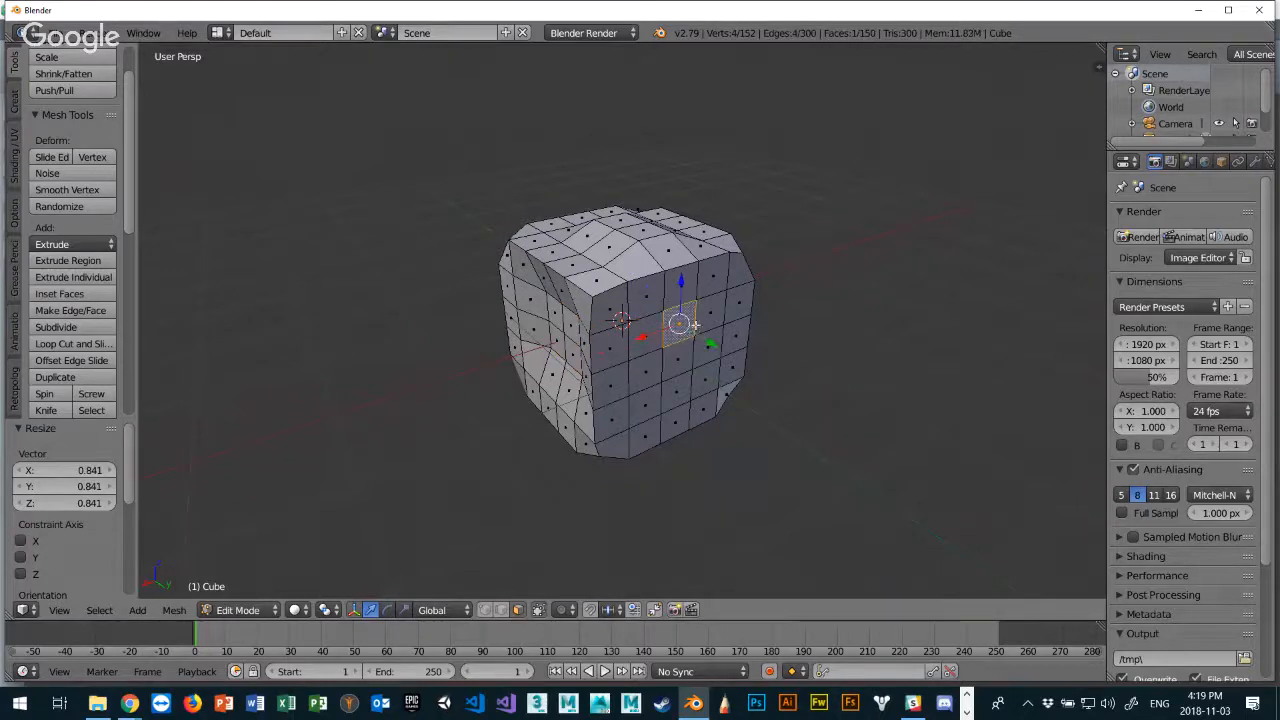
right_click(706, 320, "shift")
right_click(650, 336, "shift")
right_click(649, 367, "shift")
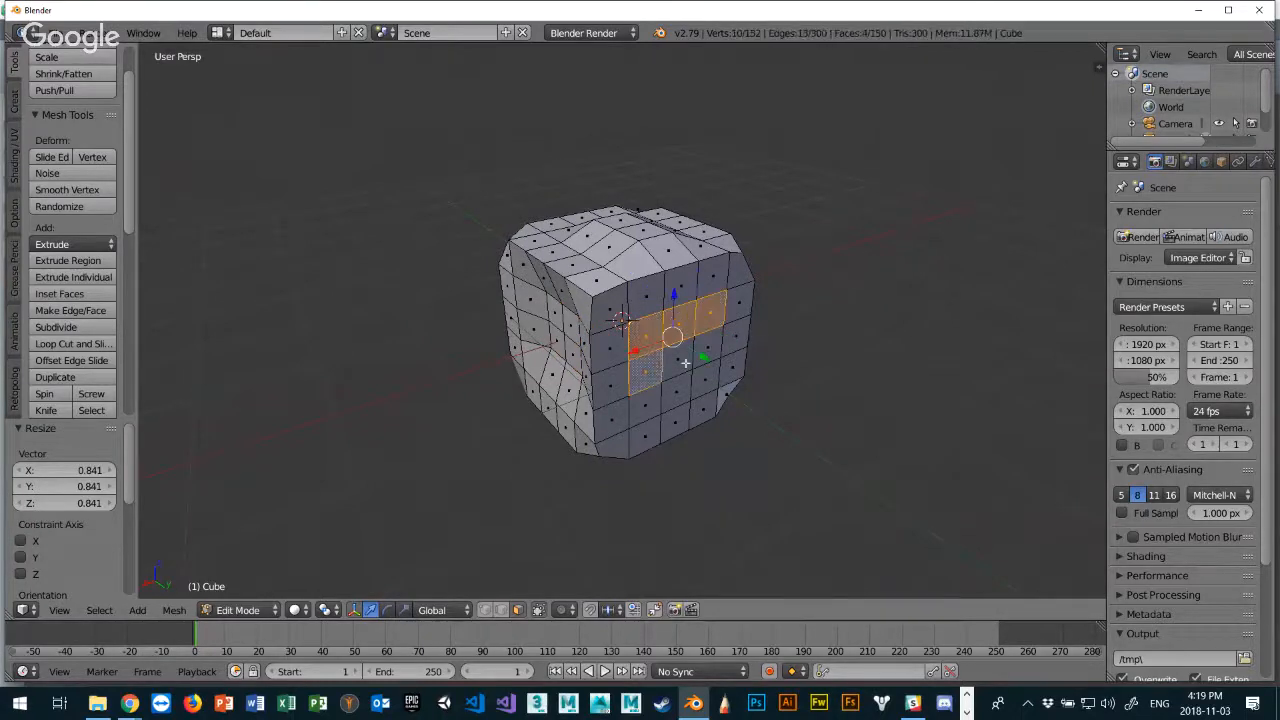
right_click(679, 361, "shift")
right_click(703, 354, "shift")
mouse_move(703, 357)
middle_mouse_down()
mouse_move(690, 372)
mouse_move(686, 356)
middle_mouse_up()
right_click(684, 388, "shift")
right_click(691, 384, "shift")
right_click(711, 372, "shift")
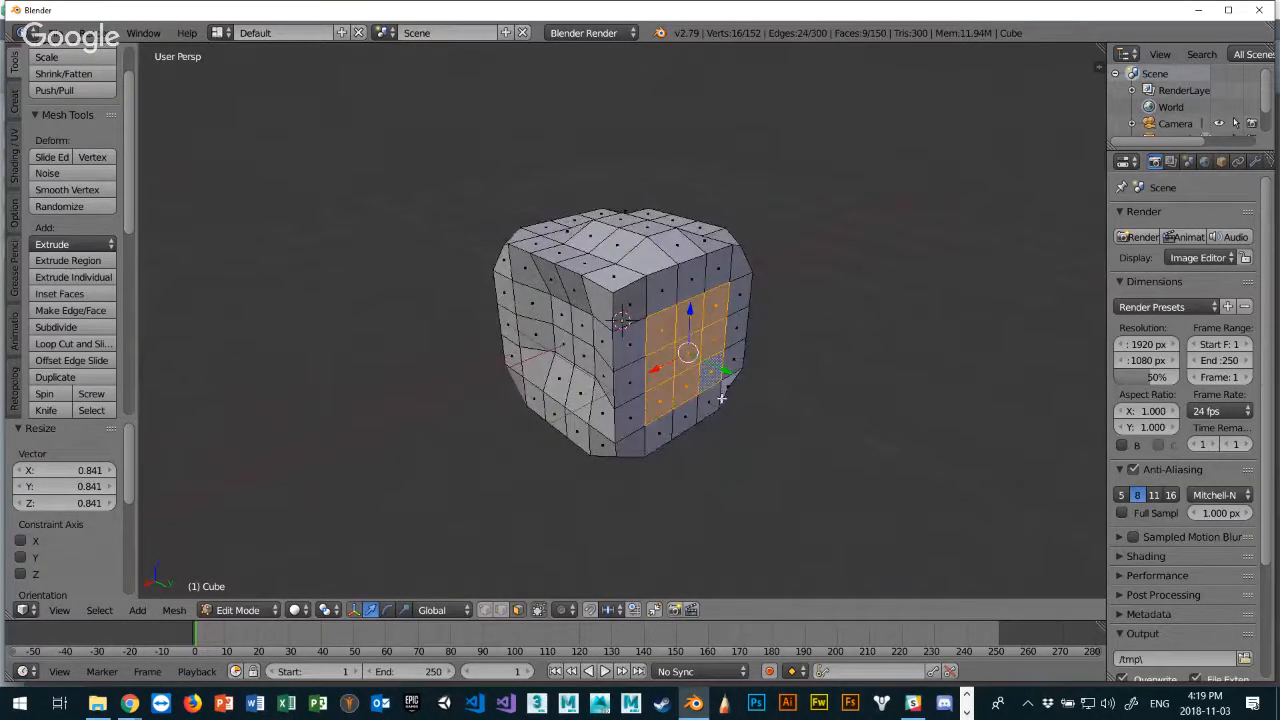
Extrude the 3 × 3 face block outward about 1.88 and scale its end faces to about 0.582.
key("e")
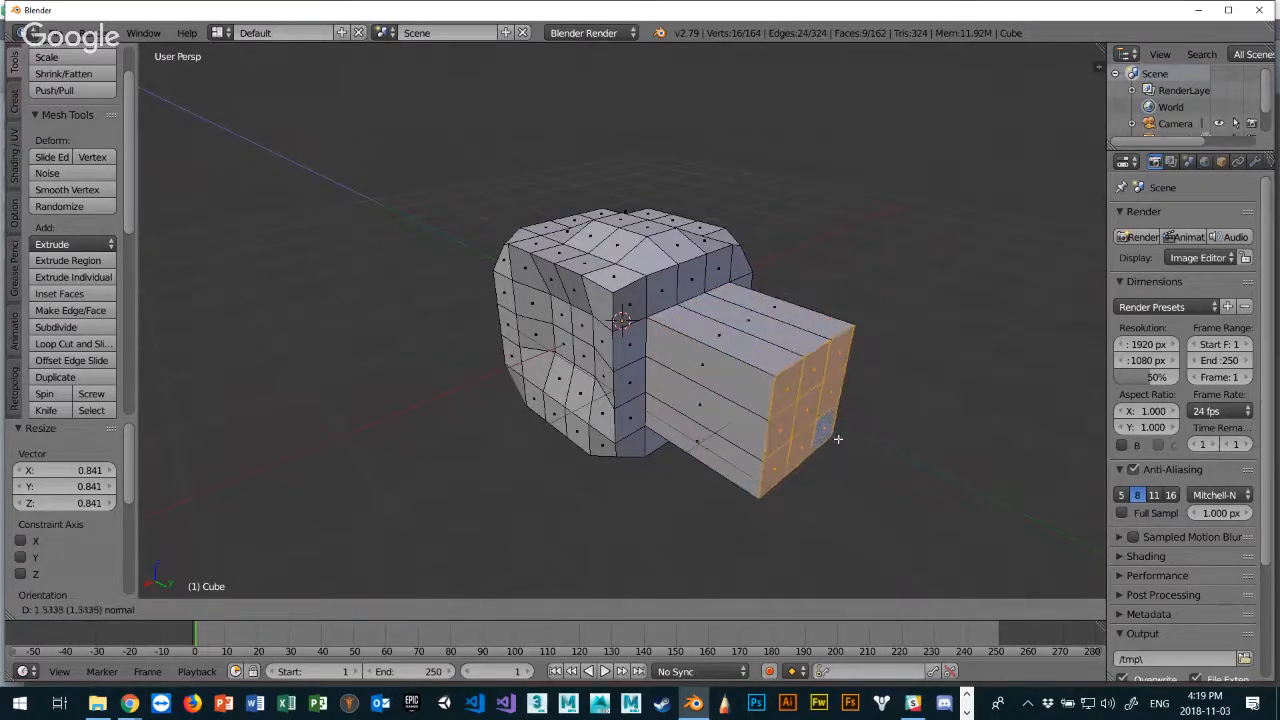
left_click(898, 434)
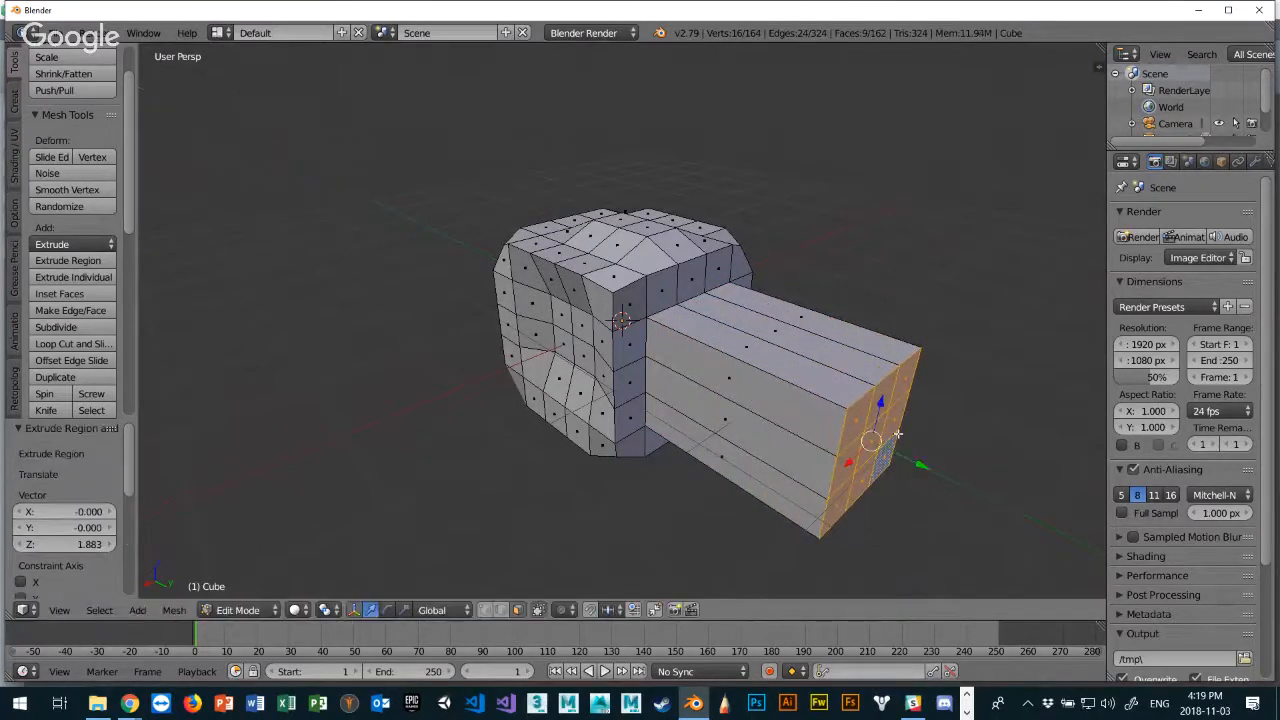
middle_click_drag(898, 434, 898, 529)
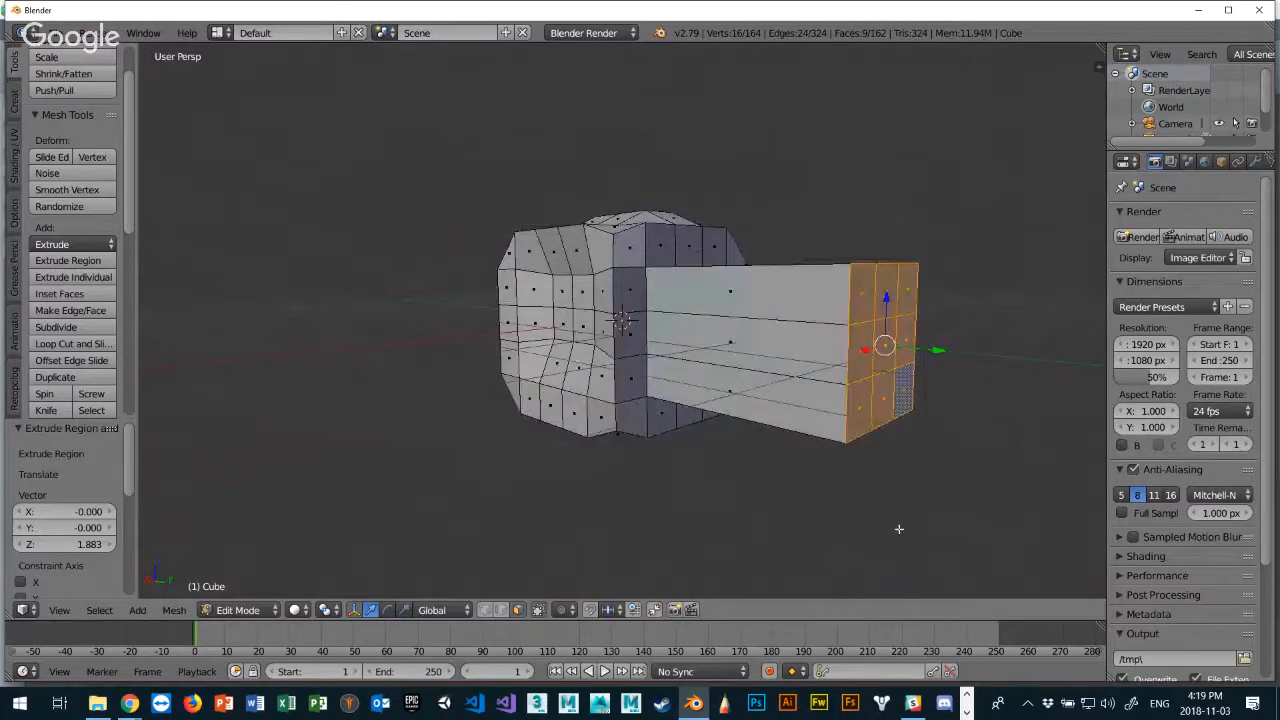
key("s")
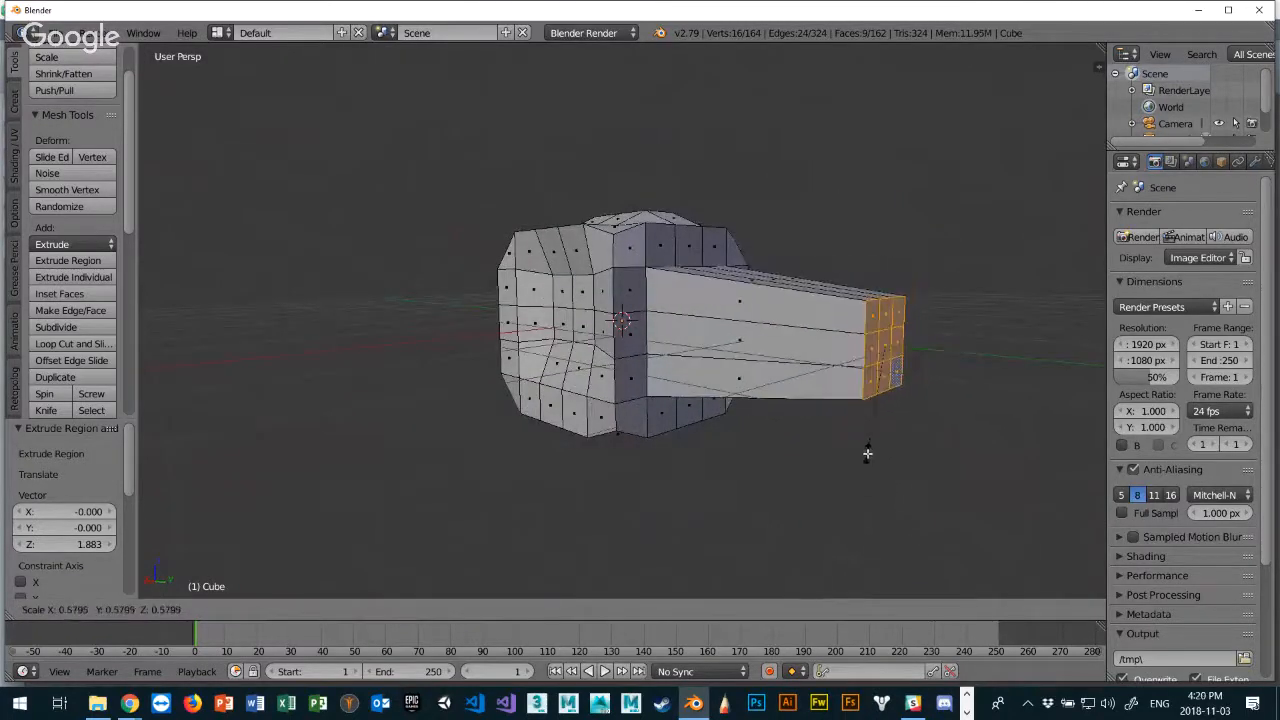
left_click(867, 453)
Extrude the end faces of the tapered arm again by about 0.434 to form a short tip segment.
mouse_move(867, 453)
middle_mouse_down()
mouse_move(669, 446)
mouse_move(543, 391)
mouse_move(640, 365)
mouse_move(774, 366)
mouse_move(757, 374)
mouse_move(777, 385)
middle_mouse_up()
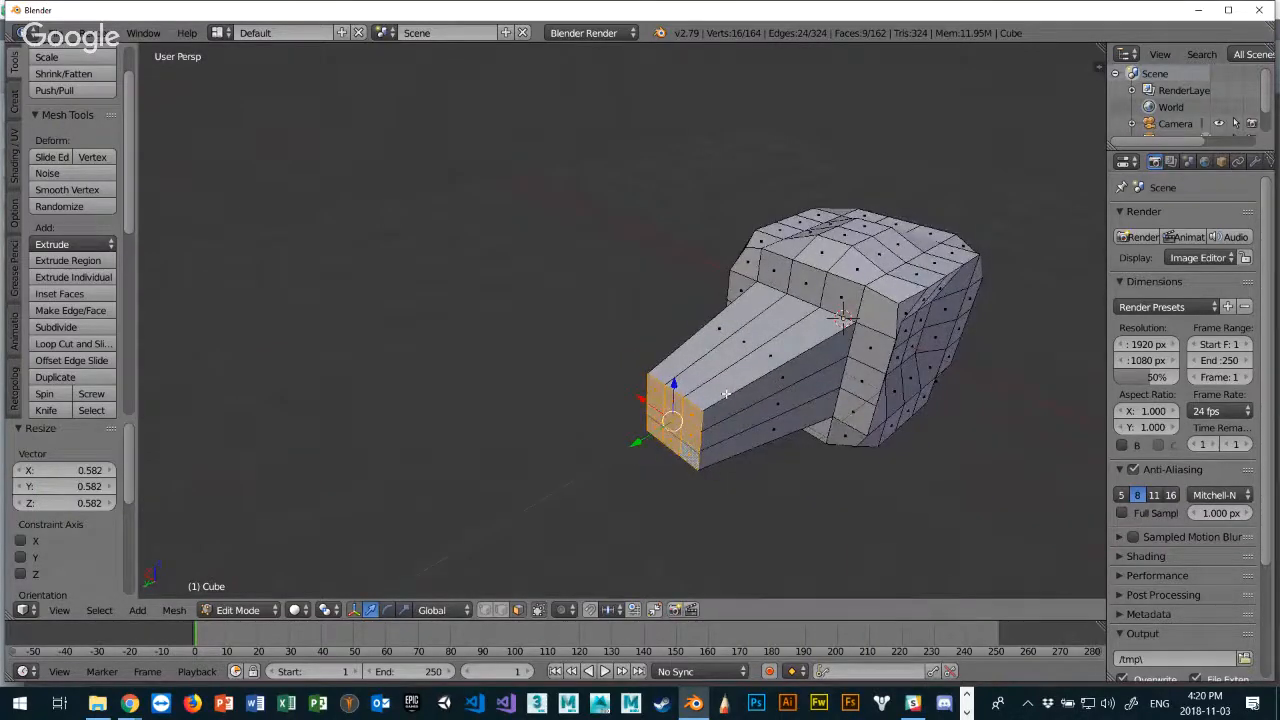
key("e")
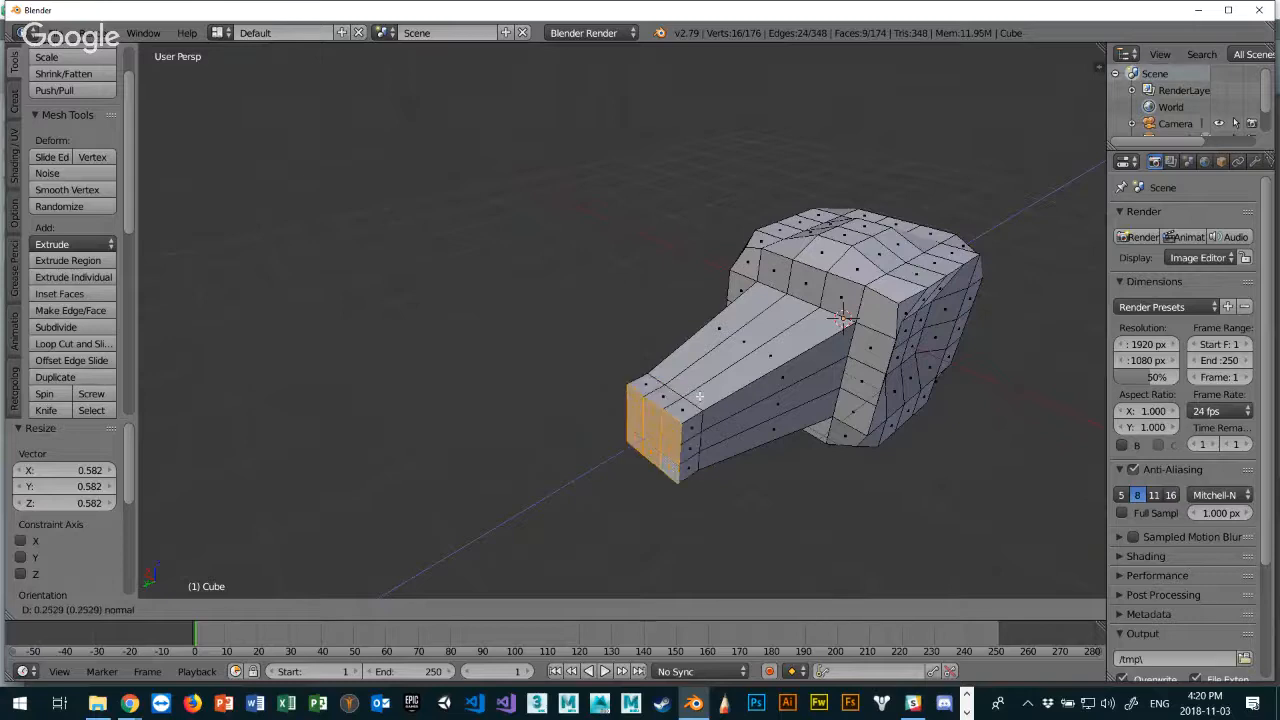
left_click(655, 401)
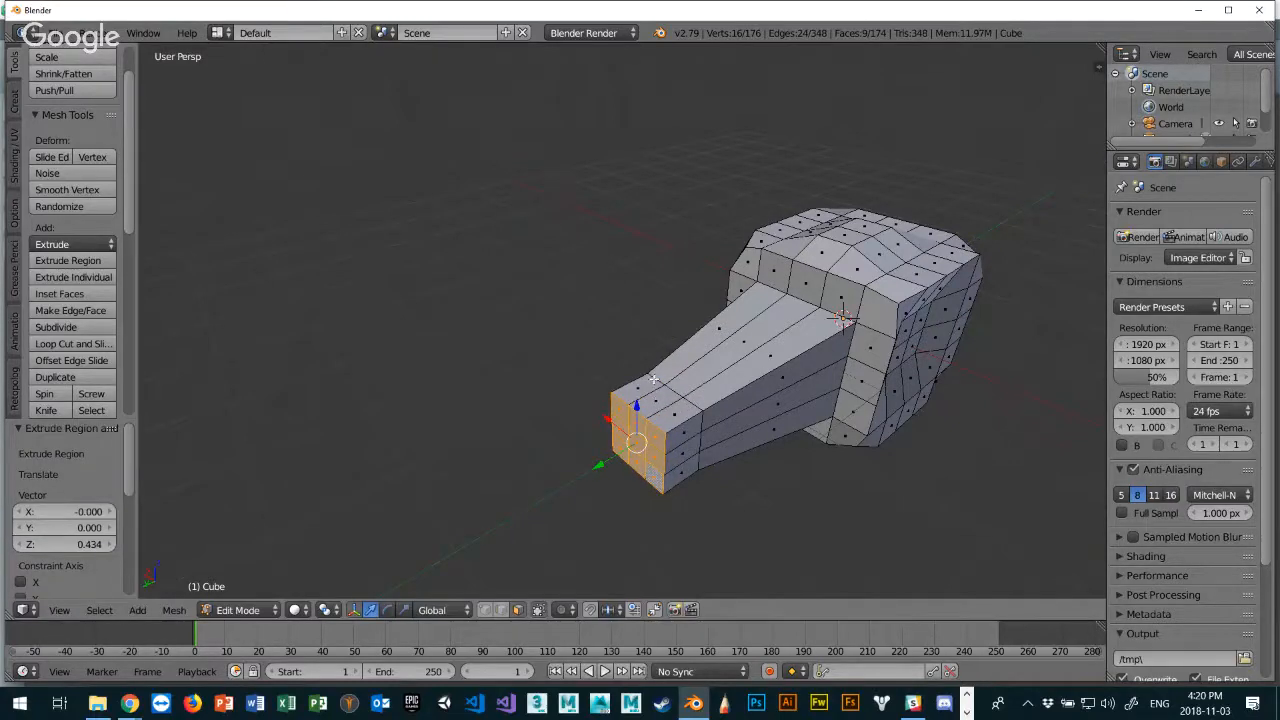
Select the three top faces of the tip segment one by one, and replace them with the whole face loop around it.
right_click(660, 402)
right_click(661, 402, "shift")
right_click(680, 416, "shift")
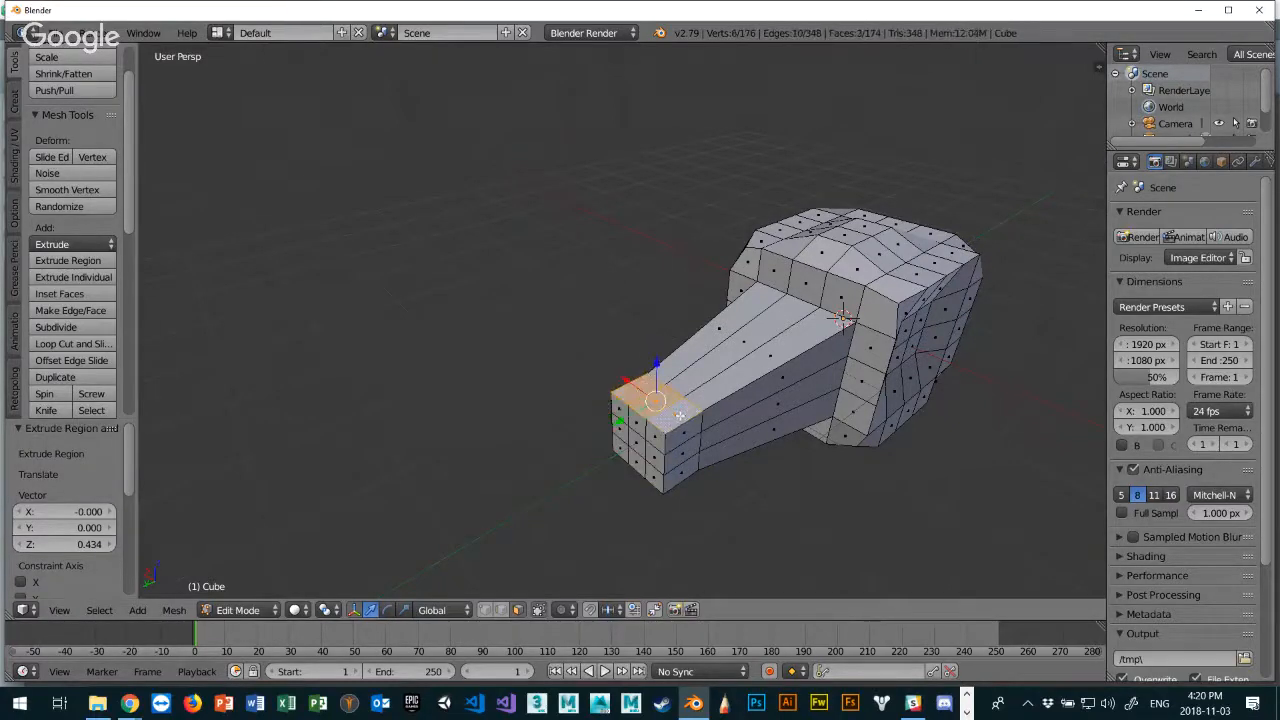
middle_click_drag(684, 412, 666, 394)
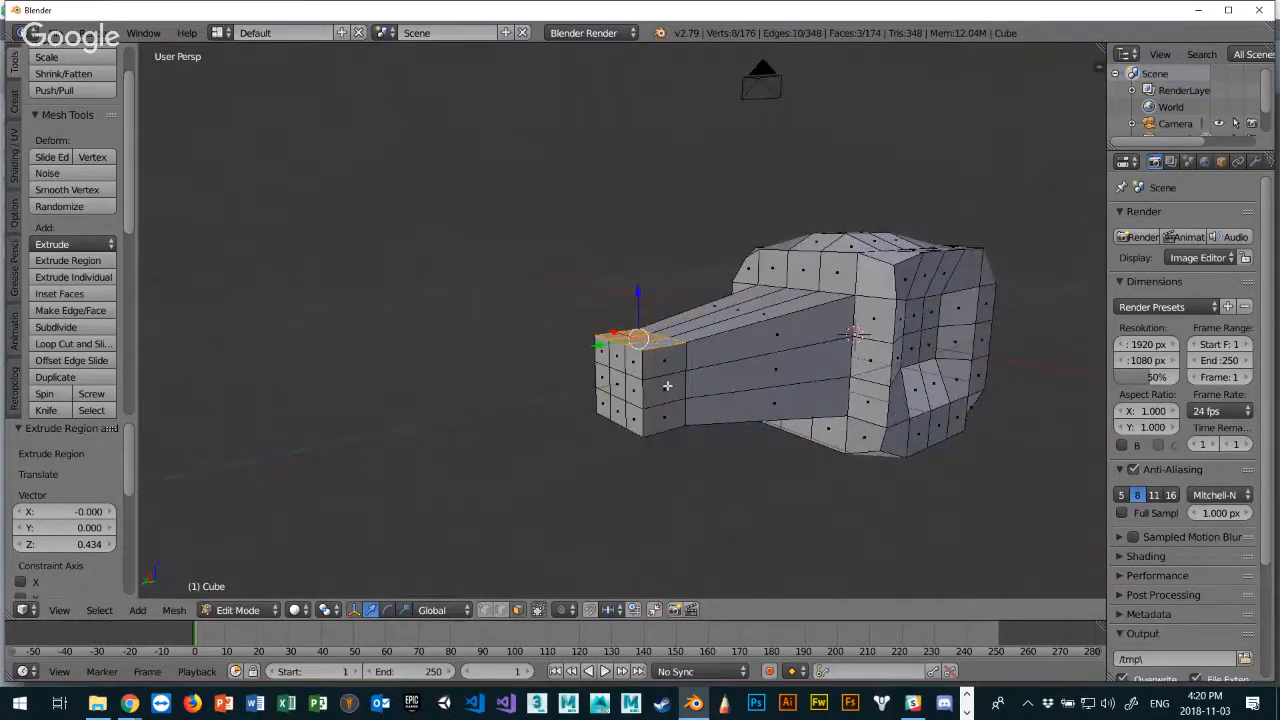
right_click(667, 385, "alt")
middle_click_drag(668, 369, 715, 309)
scroll(715, 309, "up", 2)
scroll(715, 309, "up", 1)
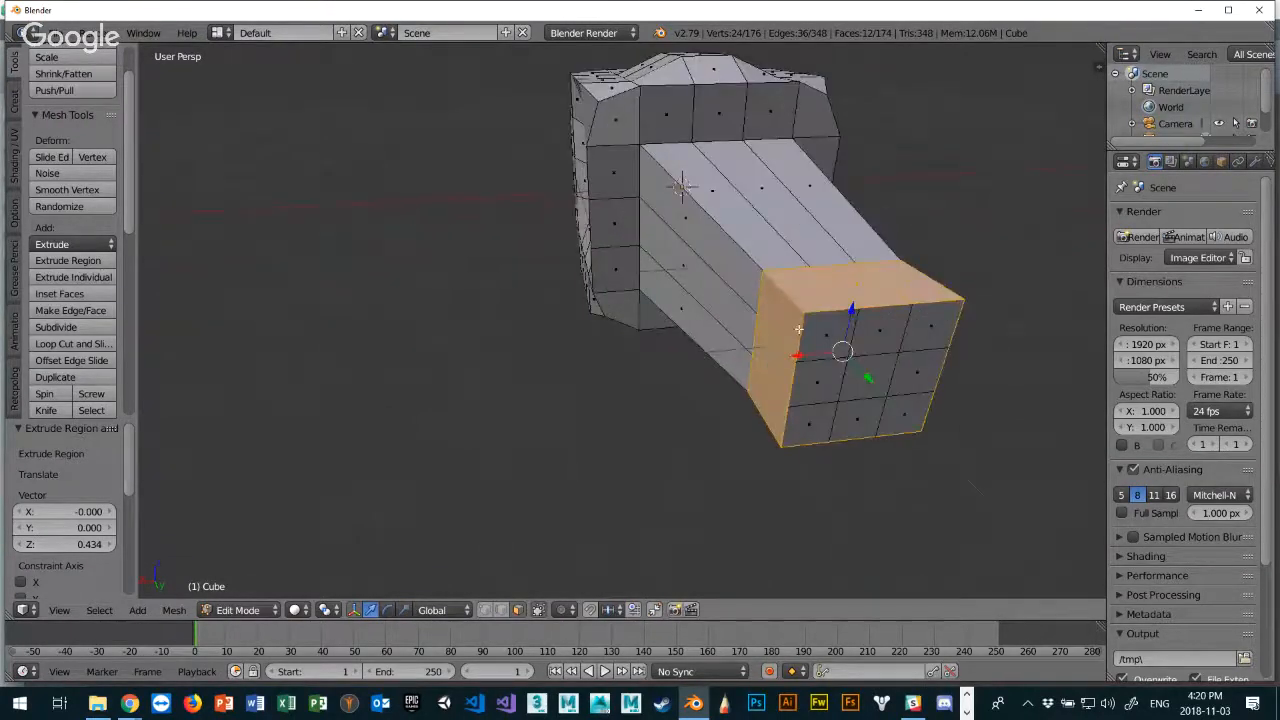
Clear the selection, reselect the face loop around the tip segment and extrude it by about -0.002.
key("a")
right_click(812, 289)
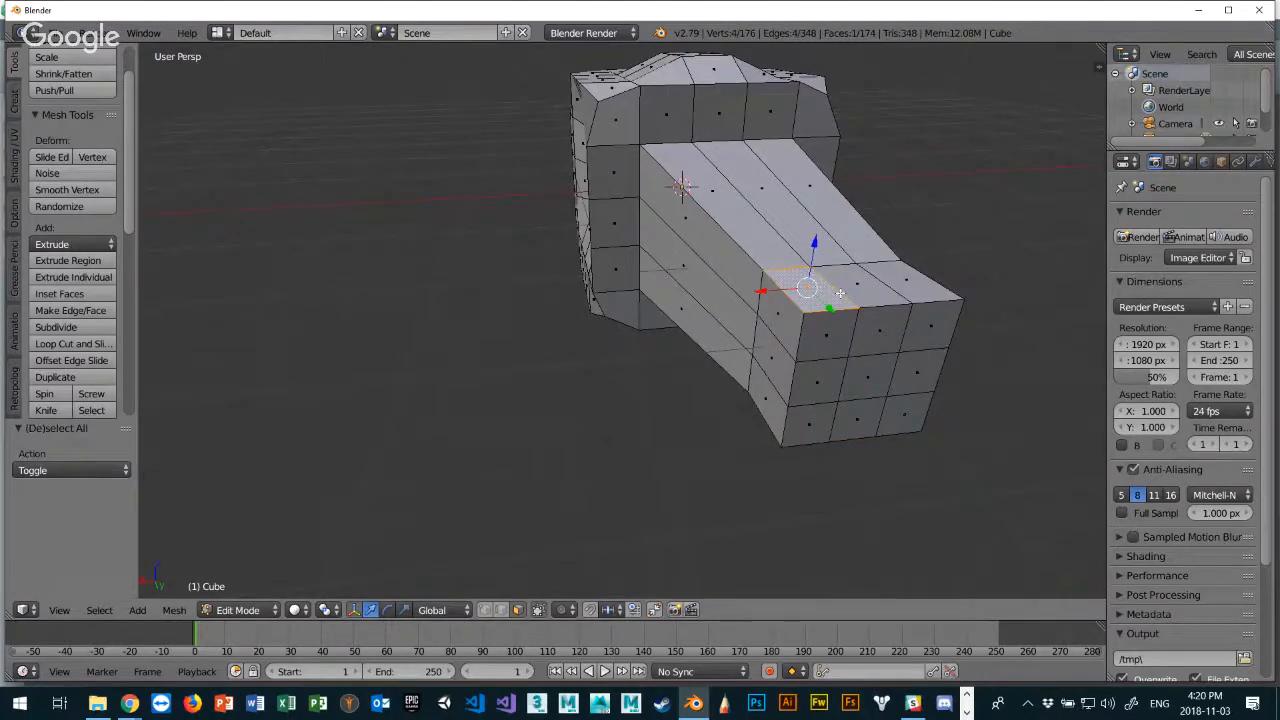
right_click(900, 278, "alt")
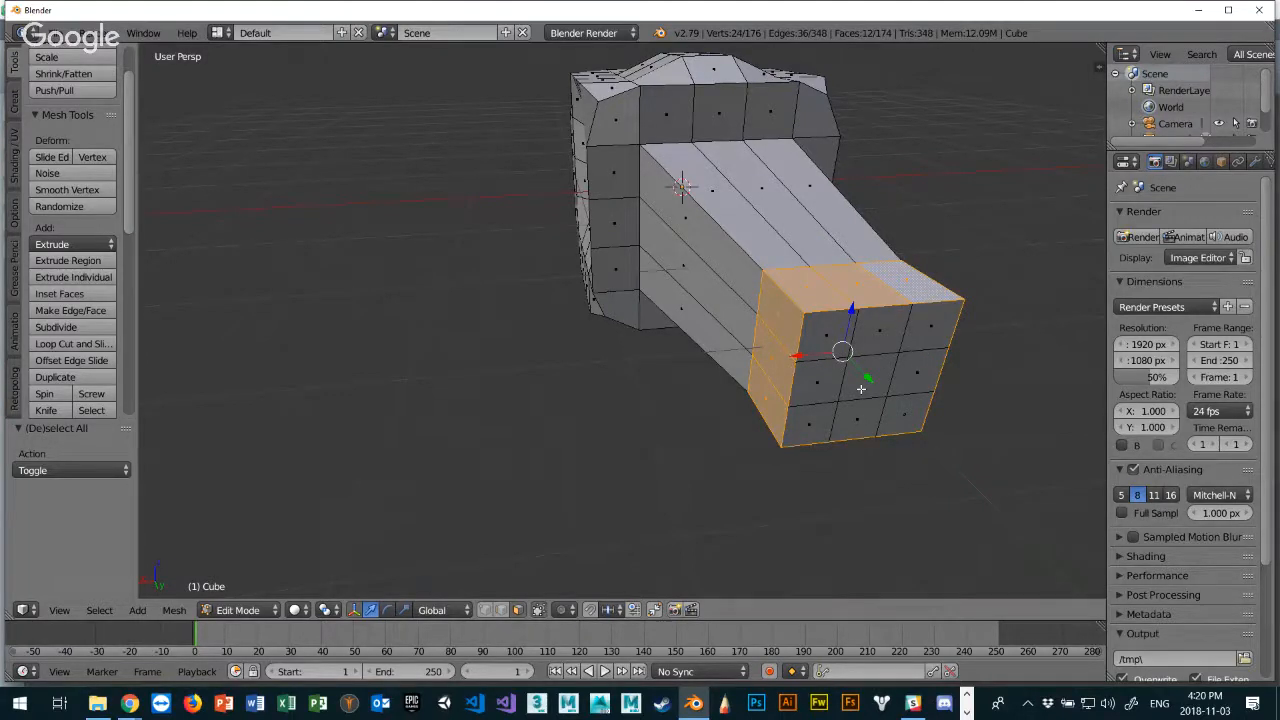
key("e")
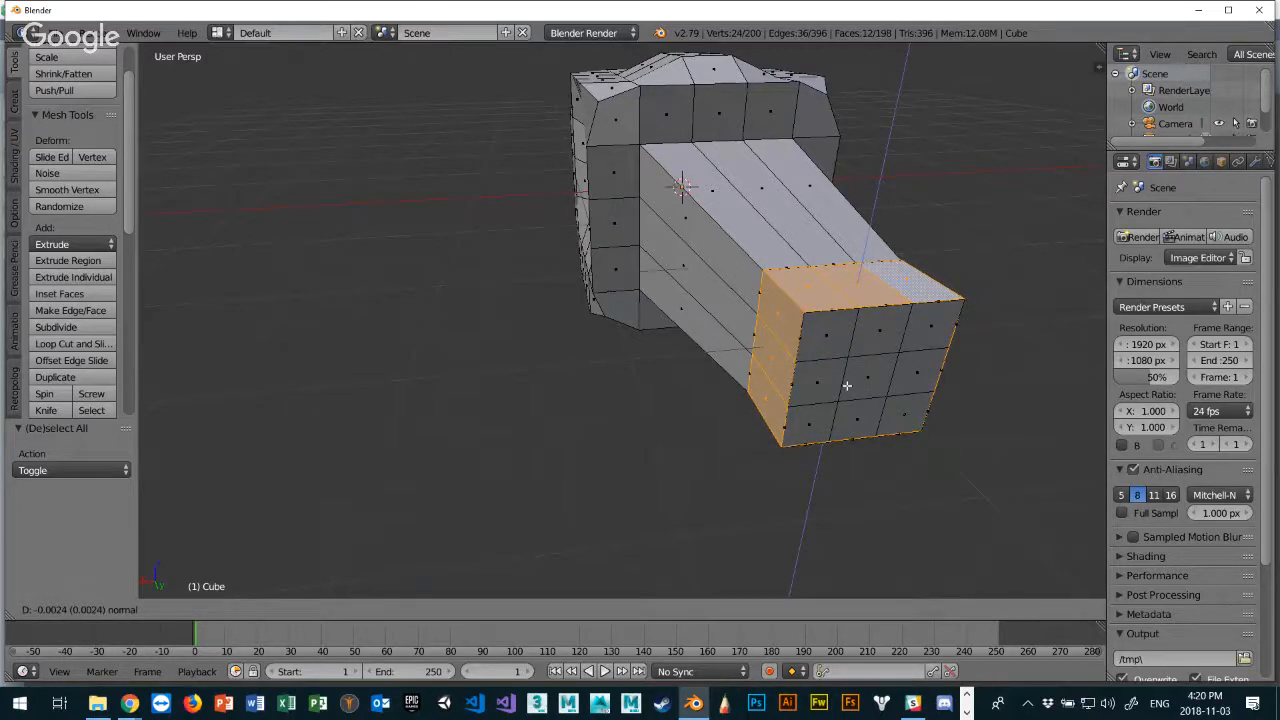
left_click(846, 385)
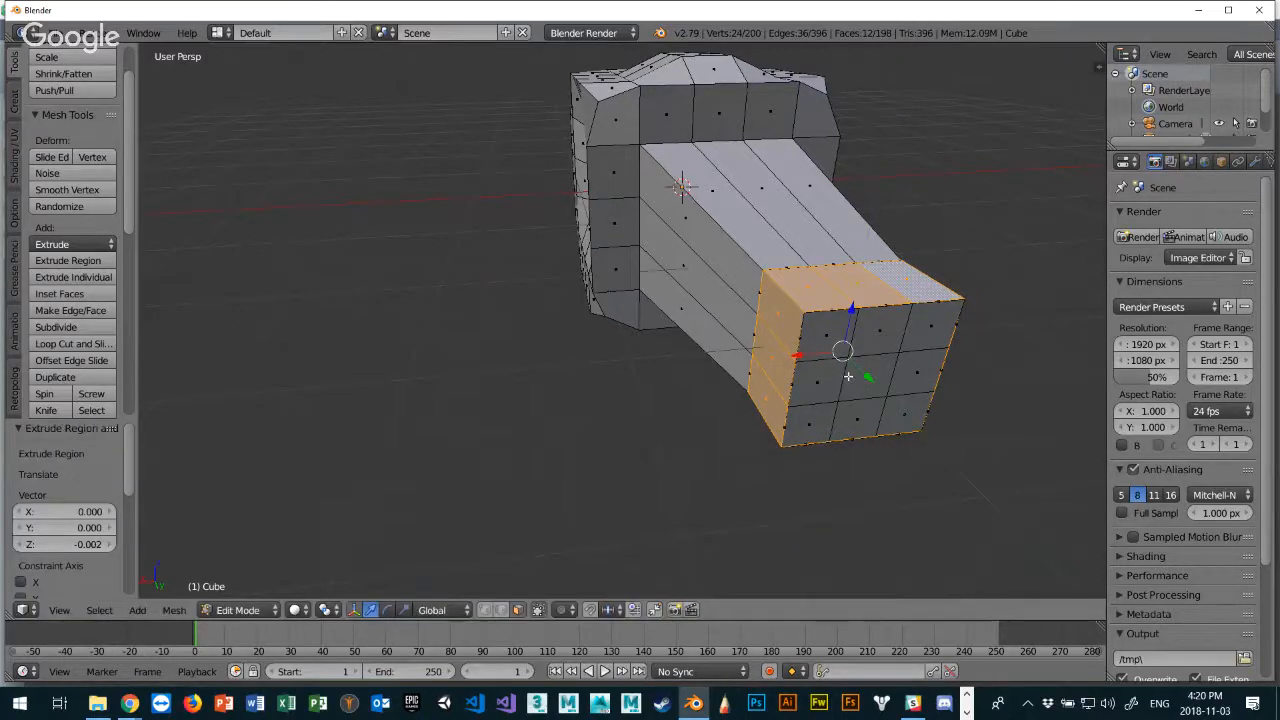
Scale the extruded face loop around the arm's tip segment to about 1.532.
key("s")
left_click(866, 382)
middle_click_drag(866, 390, 716, 389)
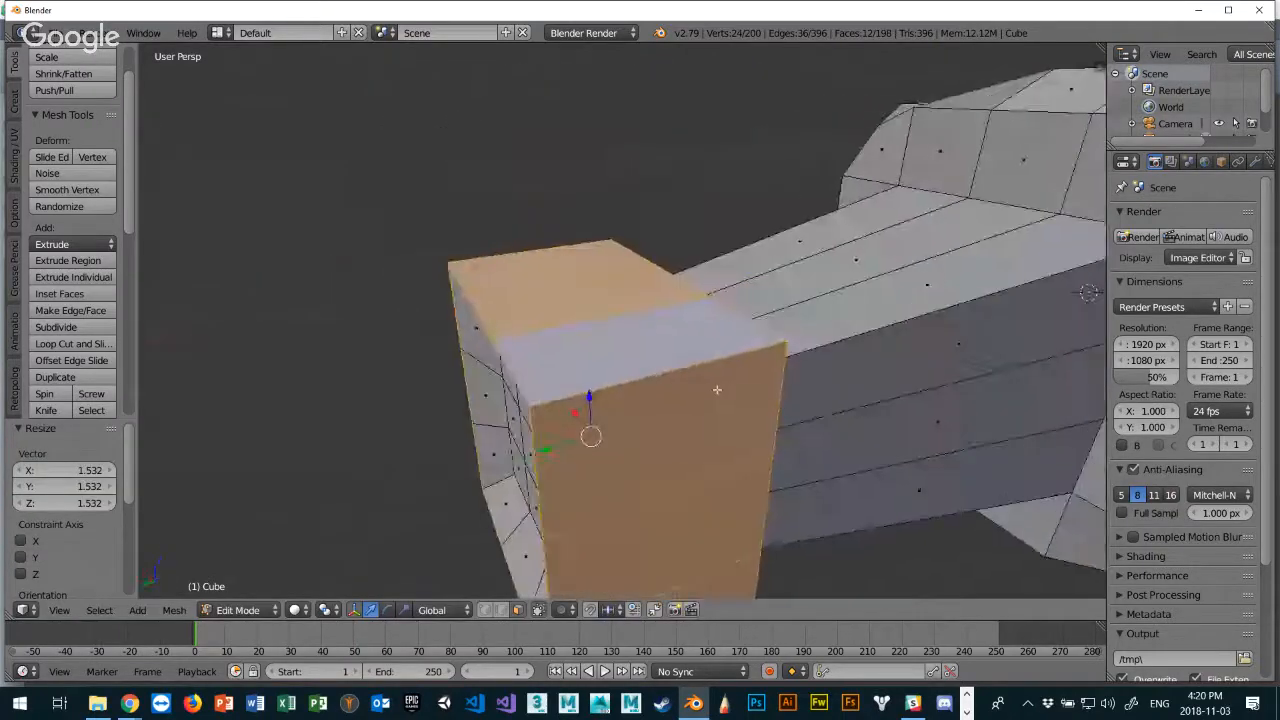
scroll(716, 389, "down", 3)
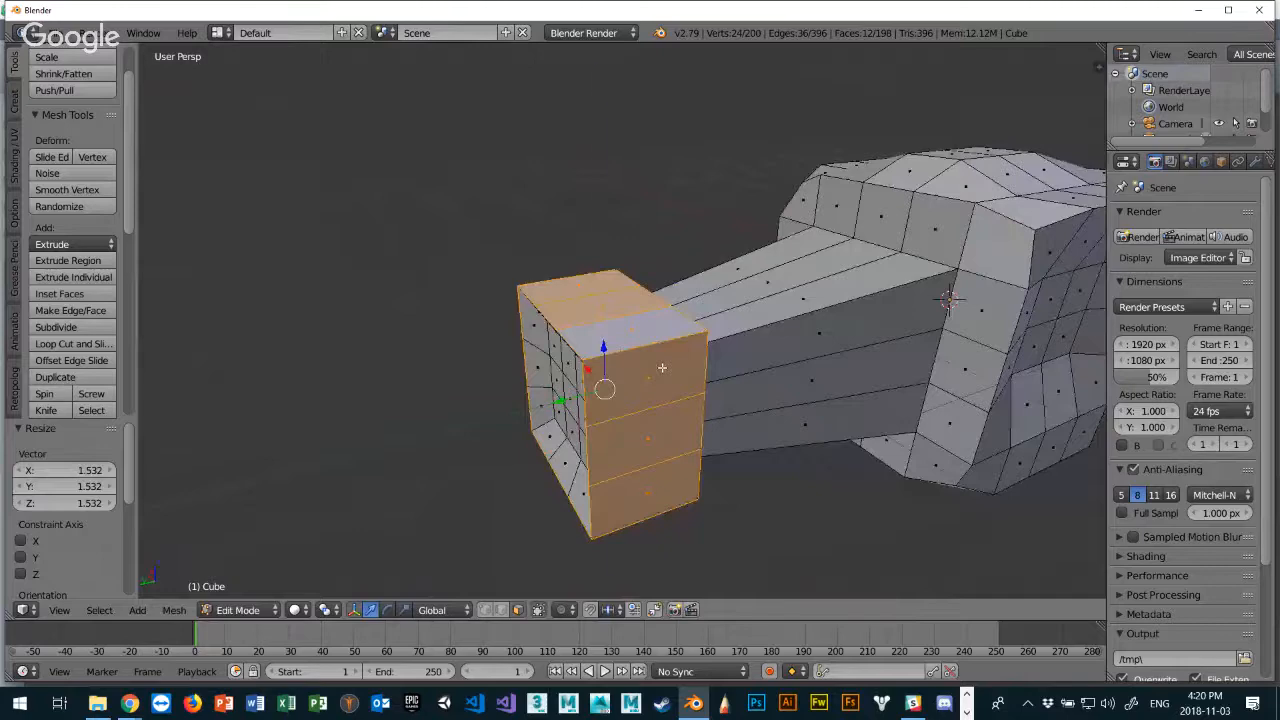
Extrude the face loop in place again, and scale it to about 1.486 and then by about 0.785.
key("e")
right_click(661, 368)
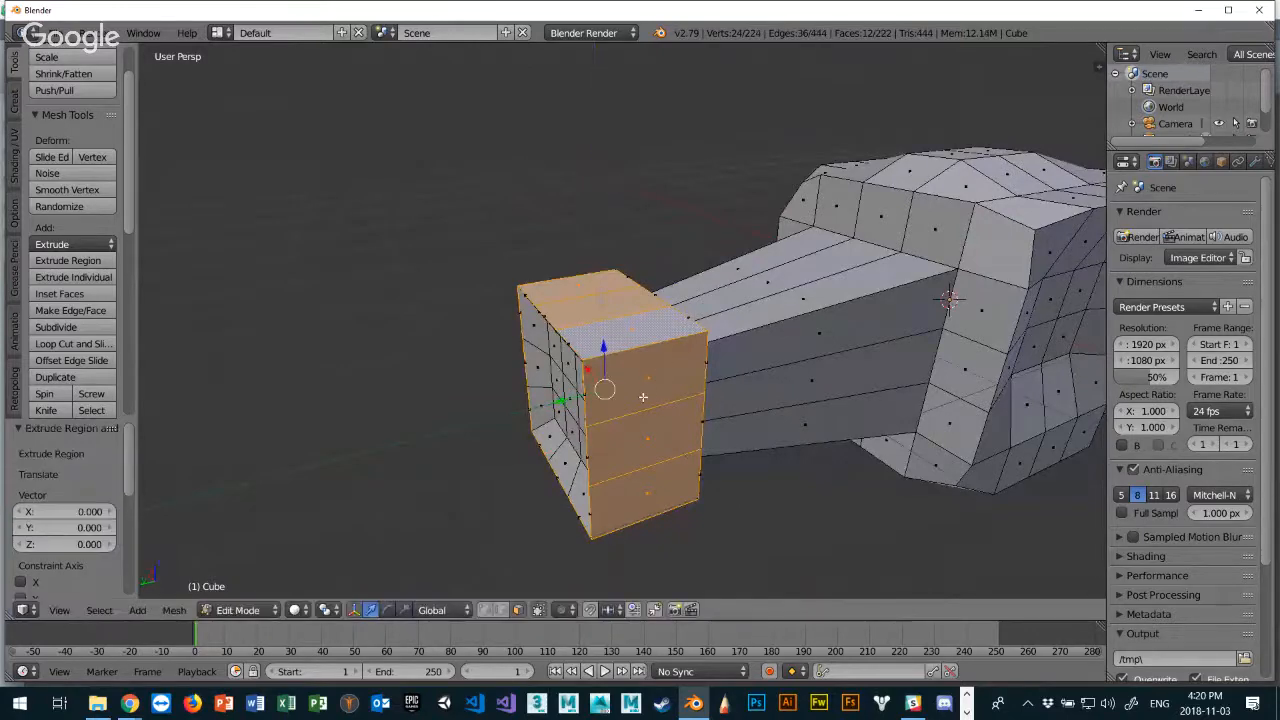
key("s")
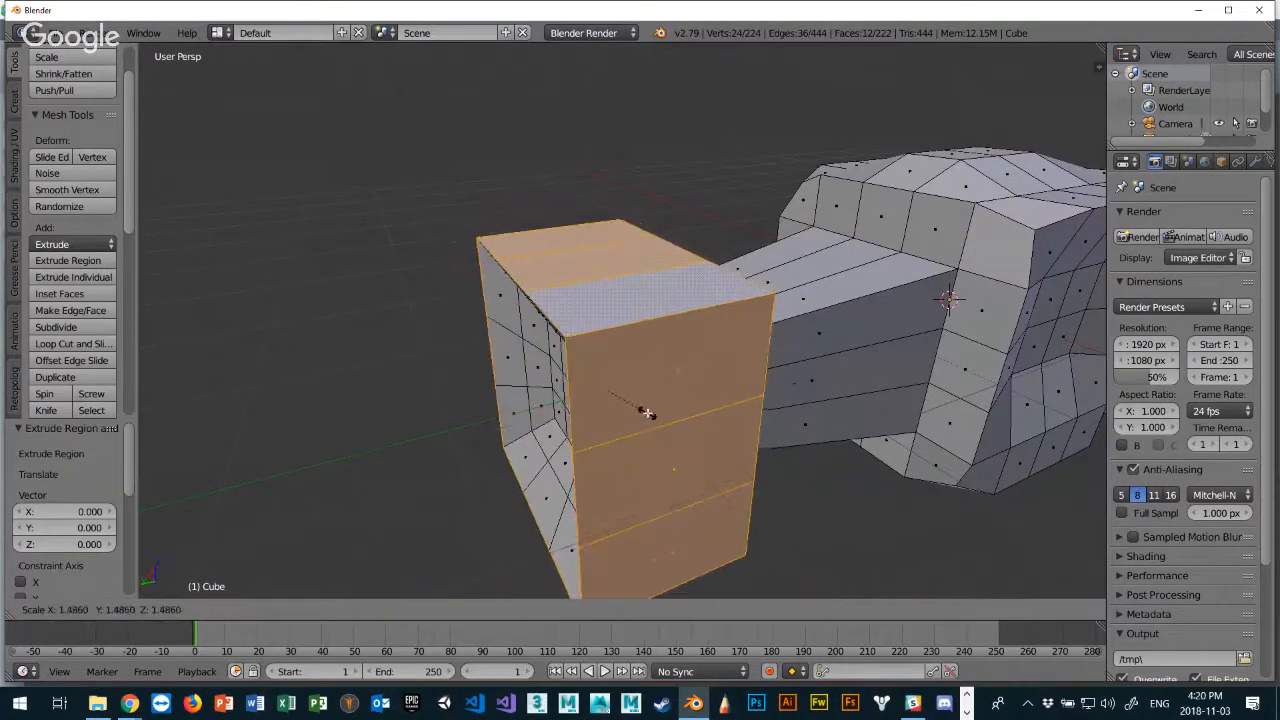
left_click(649, 412)
middle_click_drag(649, 409, 812, 412)
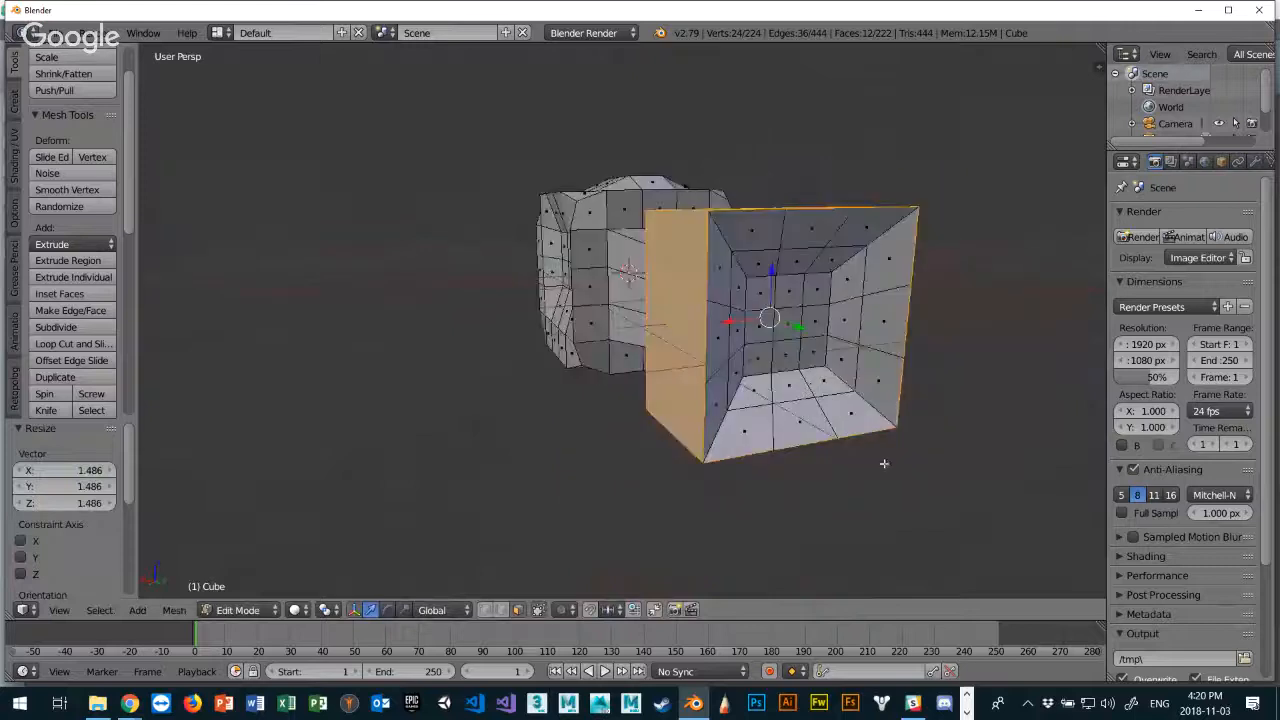
key("s")
left_click(851, 457)
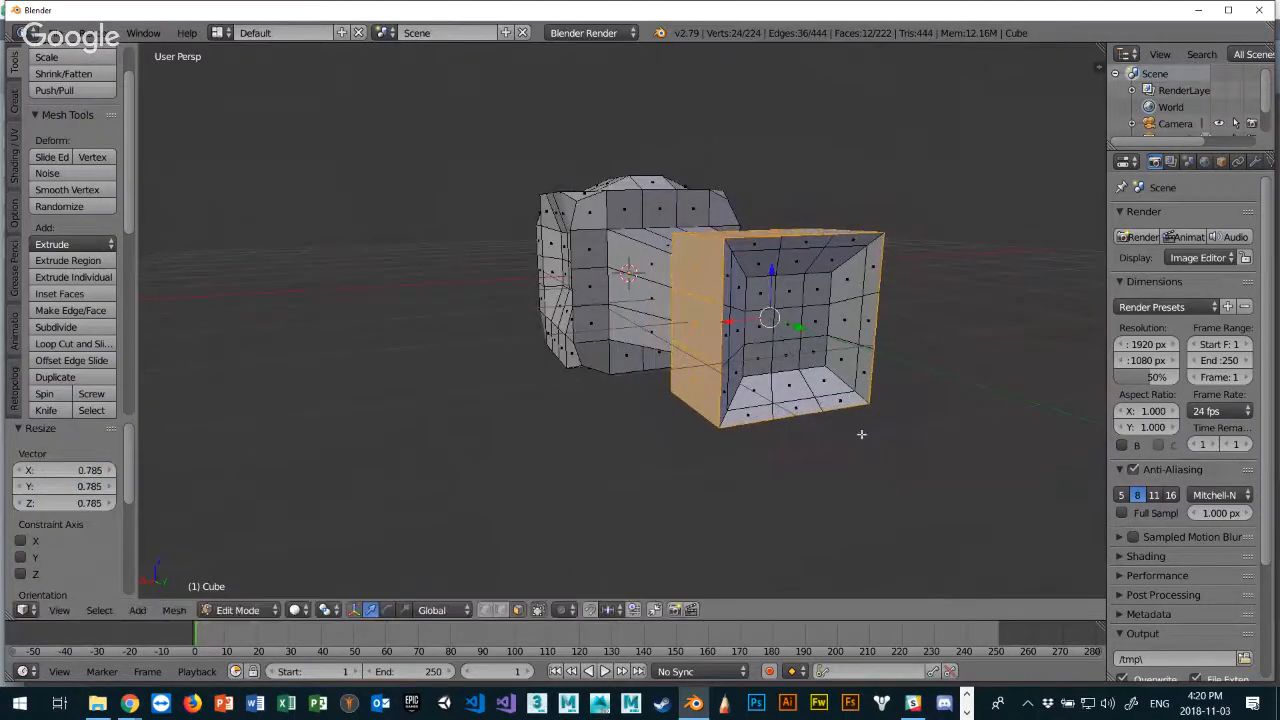
Select the three faces on one side of the enlarged tip block and extrude them outward about 0.432.
right_click(700, 284)
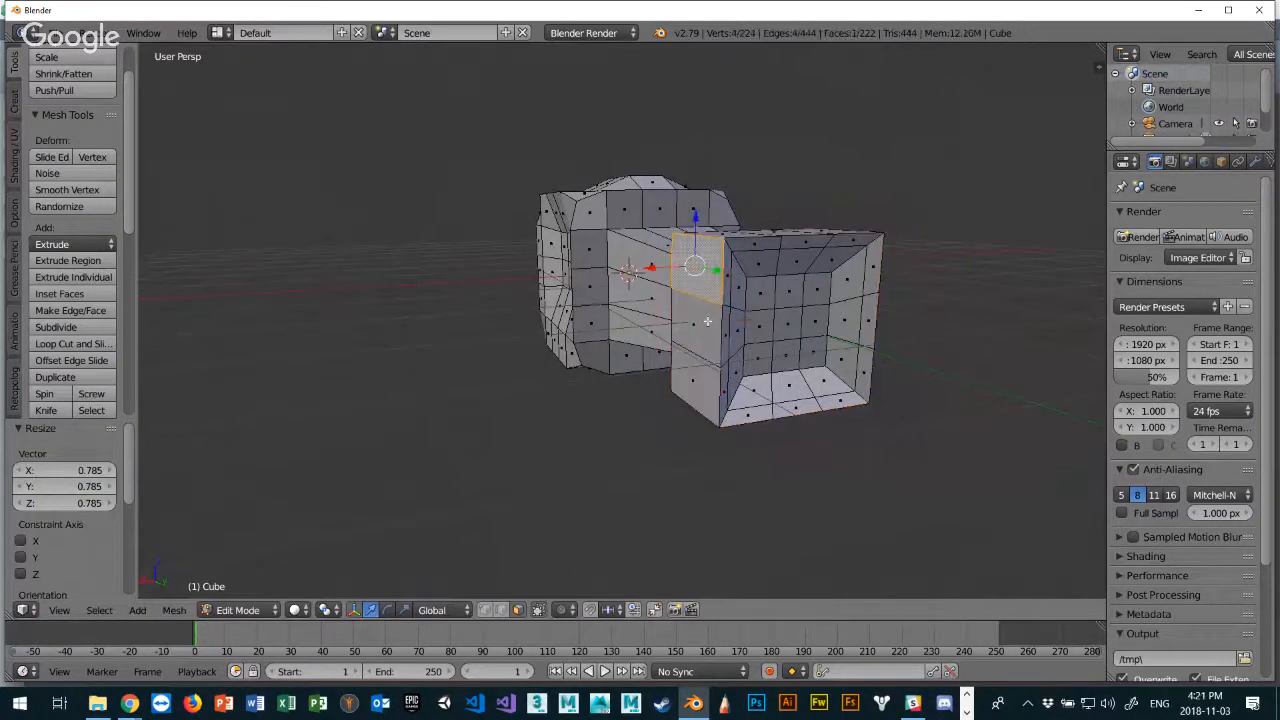
right_click(707, 330, "shift")
right_click(704, 386, "shift")
key("e")
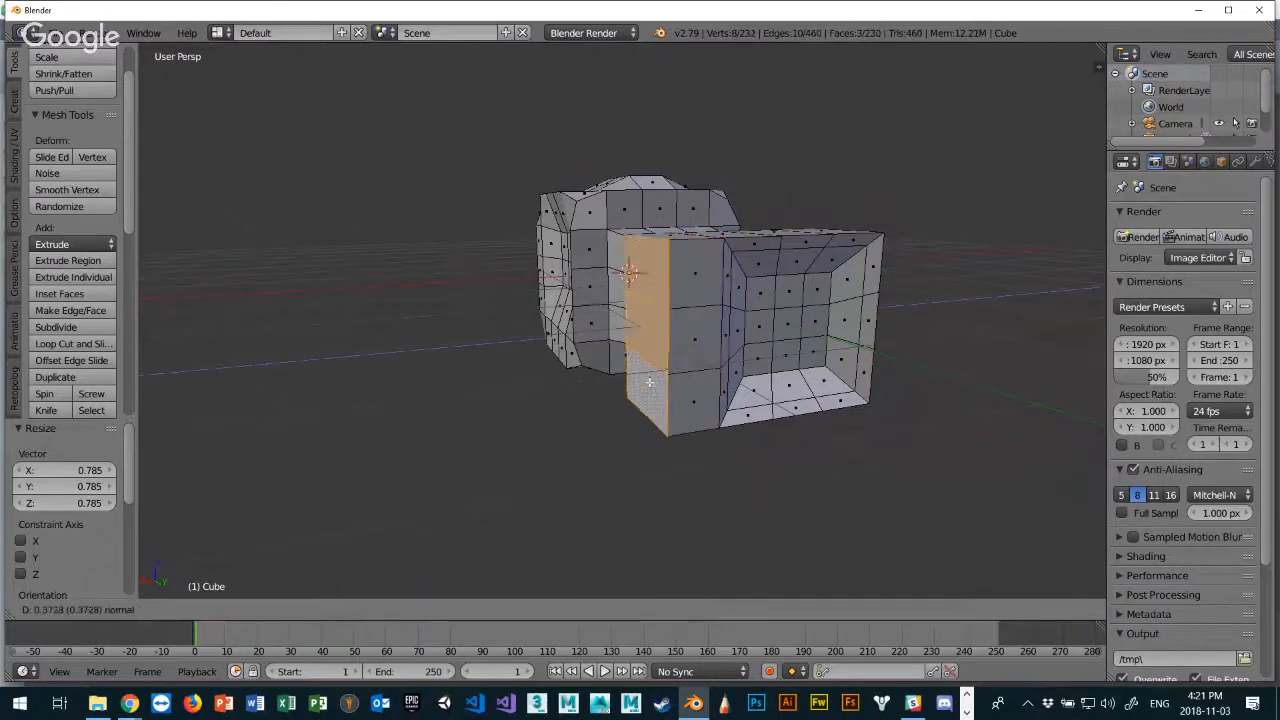
left_click(655, 388)
middle_click_drag(655, 388, 648, 326)
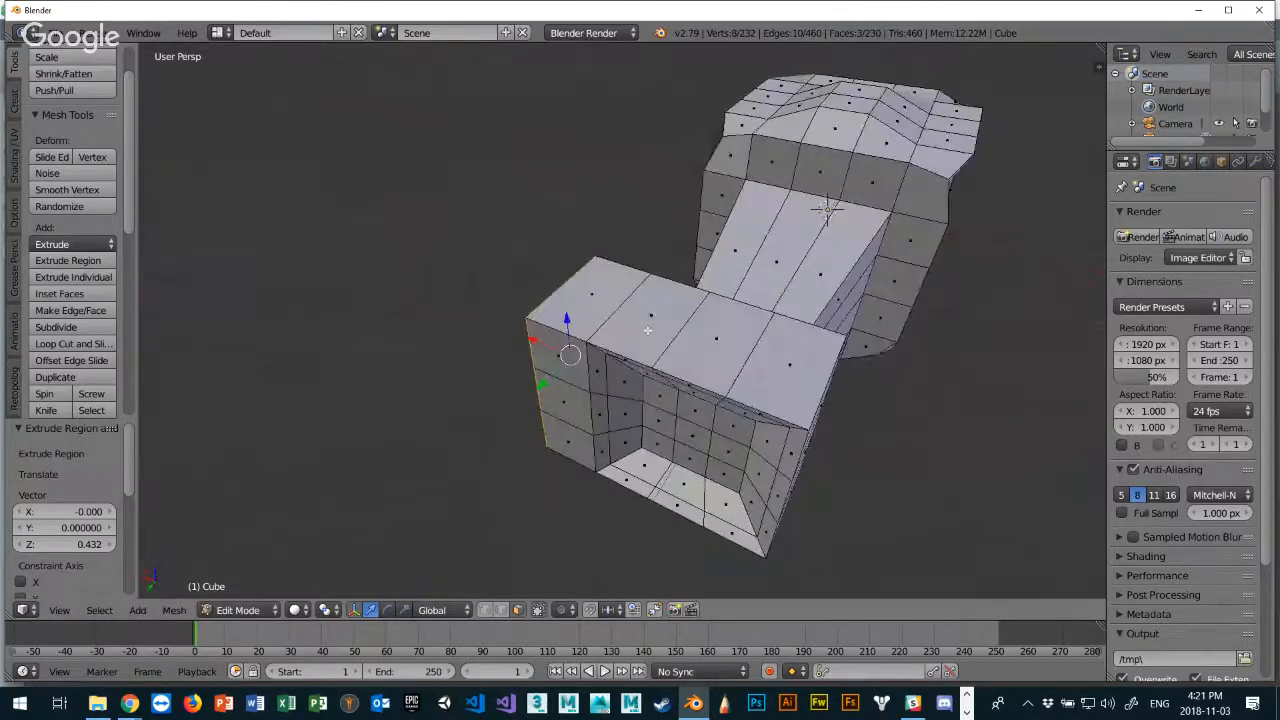
Select the two middle faces on top of the tip block and extrude them upward about 0.365.
right_click(648, 326)
right_click(712, 338, "shift")
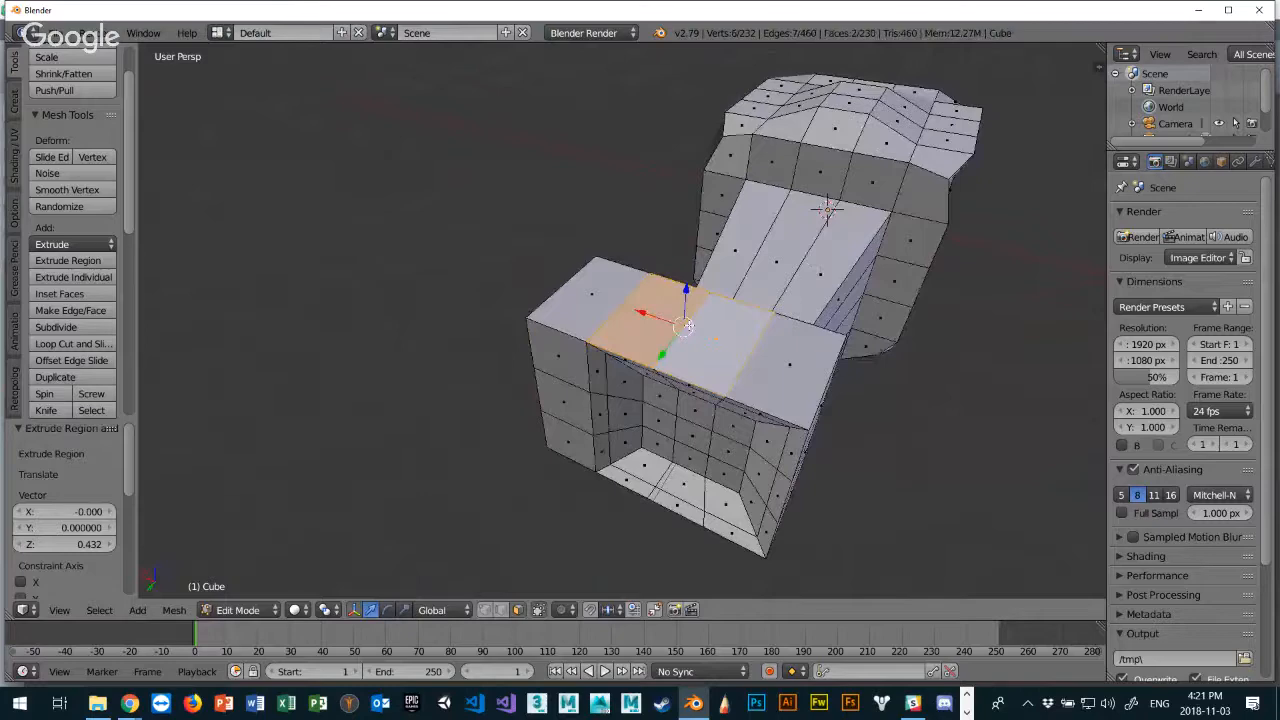
key("e")
left_click(690, 305)
middle_click_drag(690, 305, 708, 267)
middle_click_drag(610, 214, 518, 197)
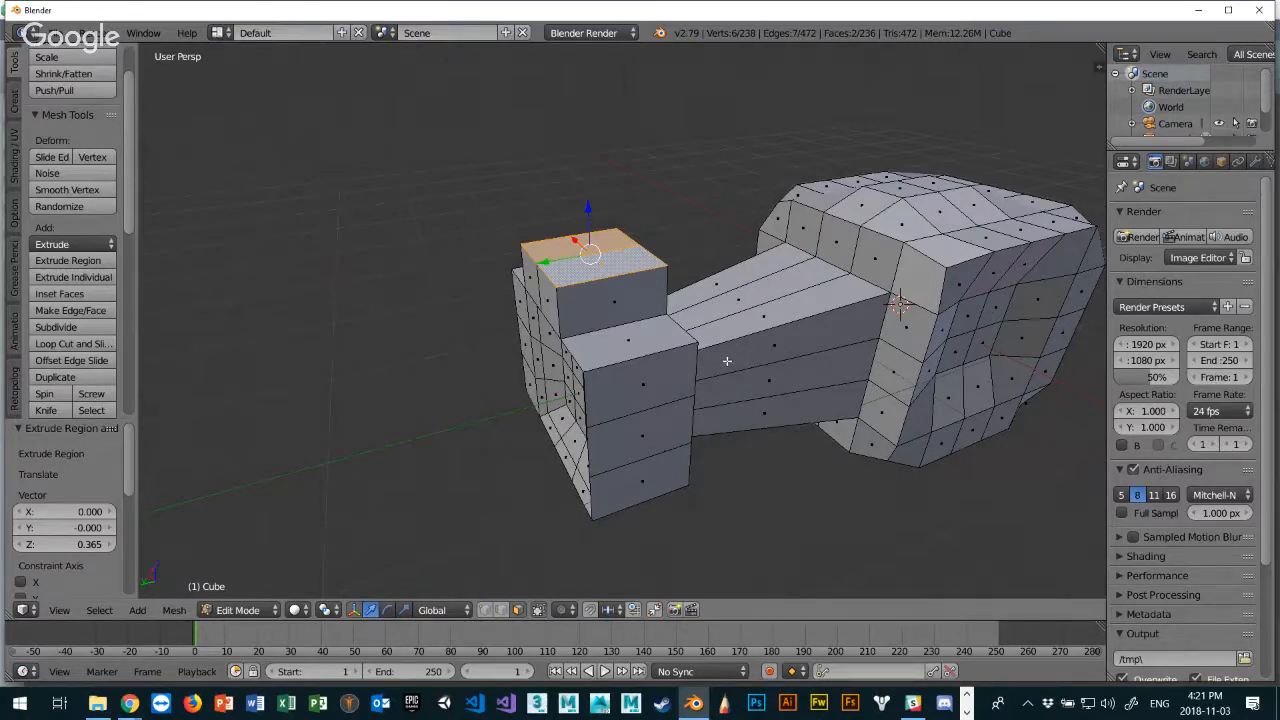
Recalculate the selected faces' normals, leave Edit Mode and load a new default scene.
key("ctrl+n")
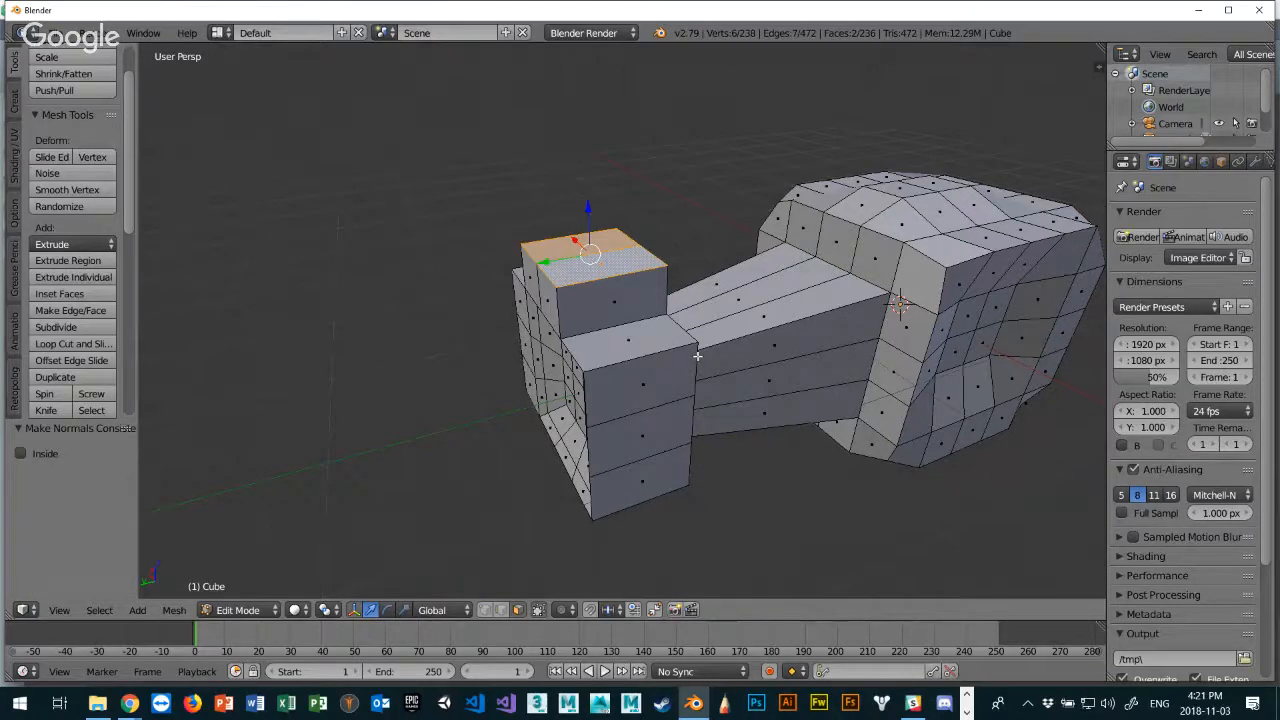
key("Tab")
key("ctrl+n")
left_click(696, 358)
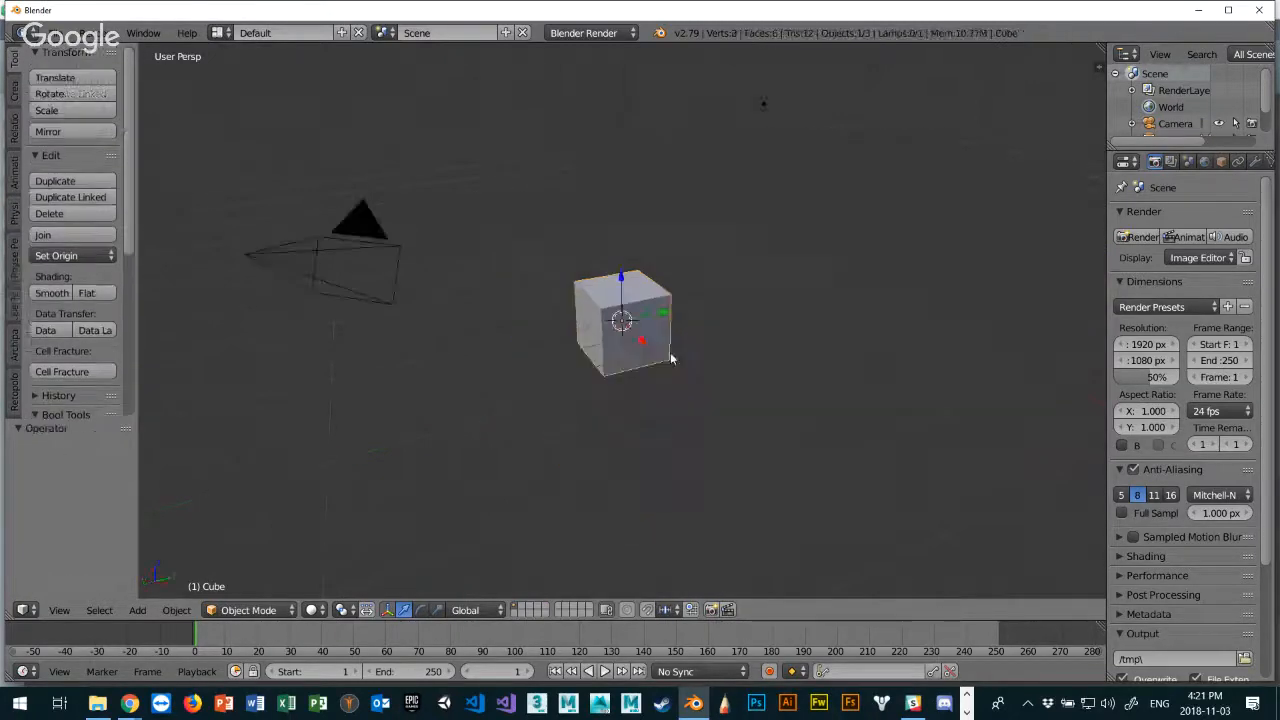
Enter Edit Mode on the default cube, frame it in the view and subdivide it twice.
key("Tab")
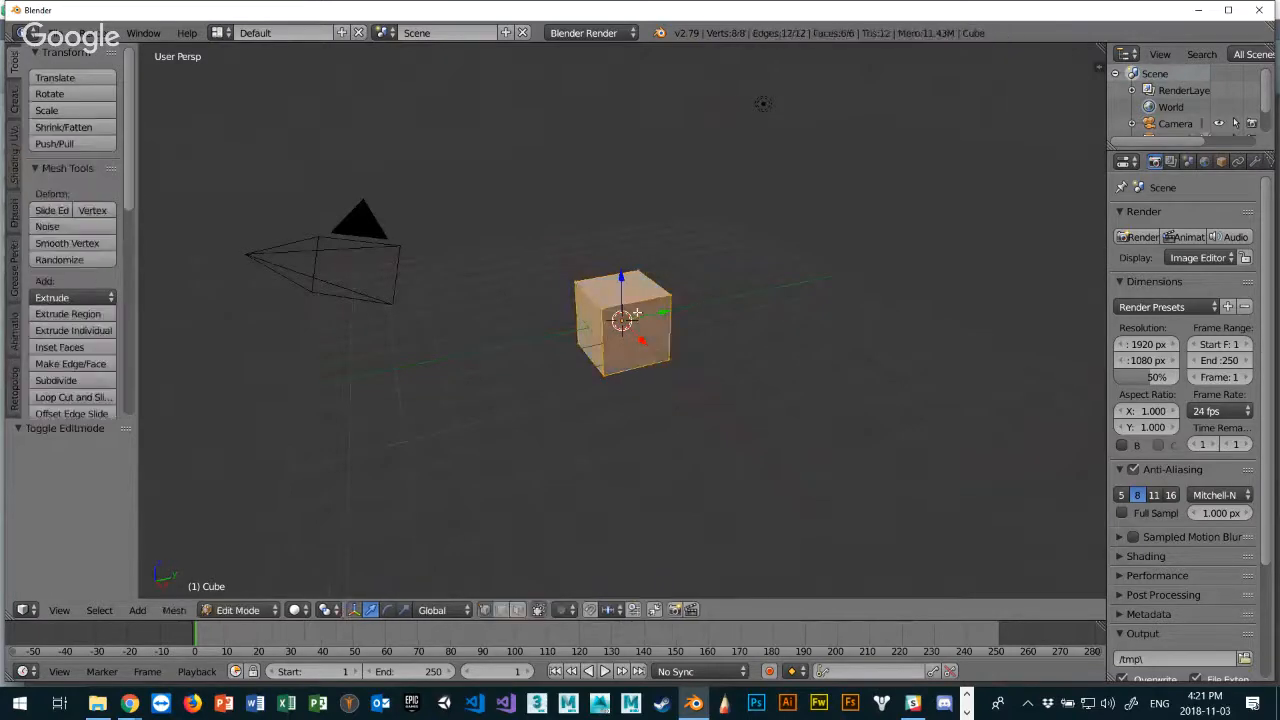
key("KP_Decimal")
scroll(657, 318, "down", 1)
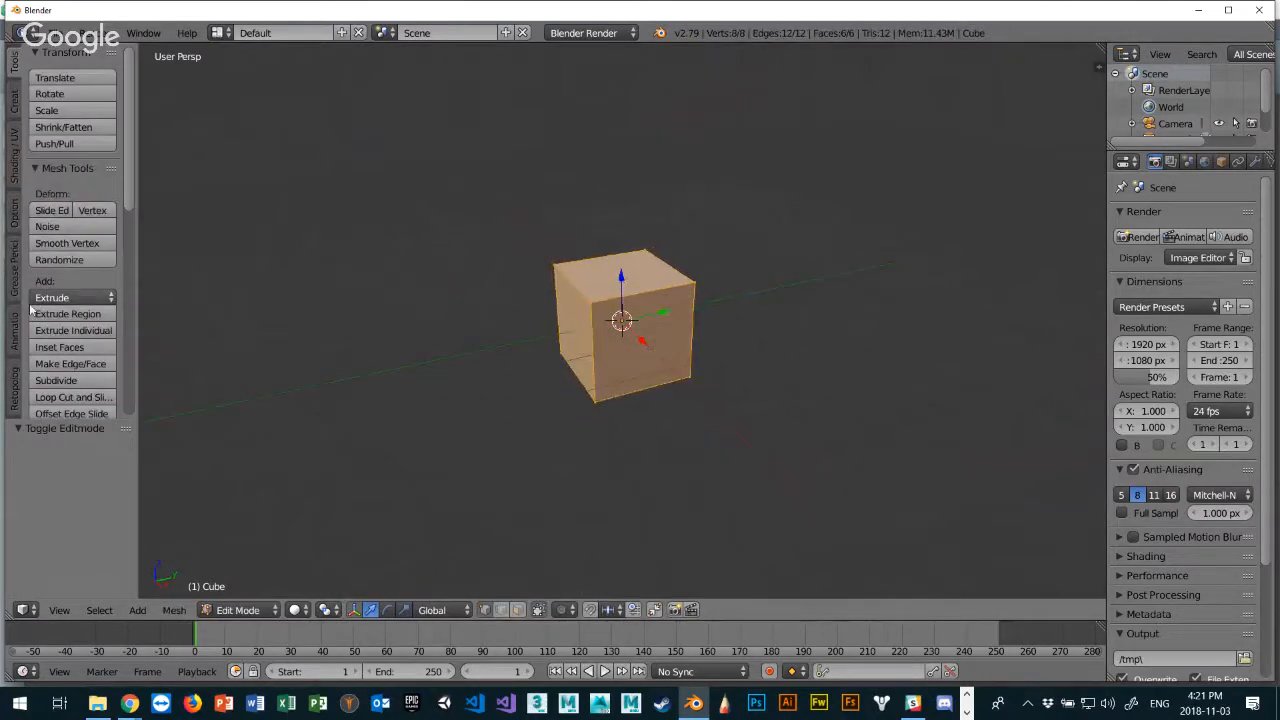
left_click(56, 381)
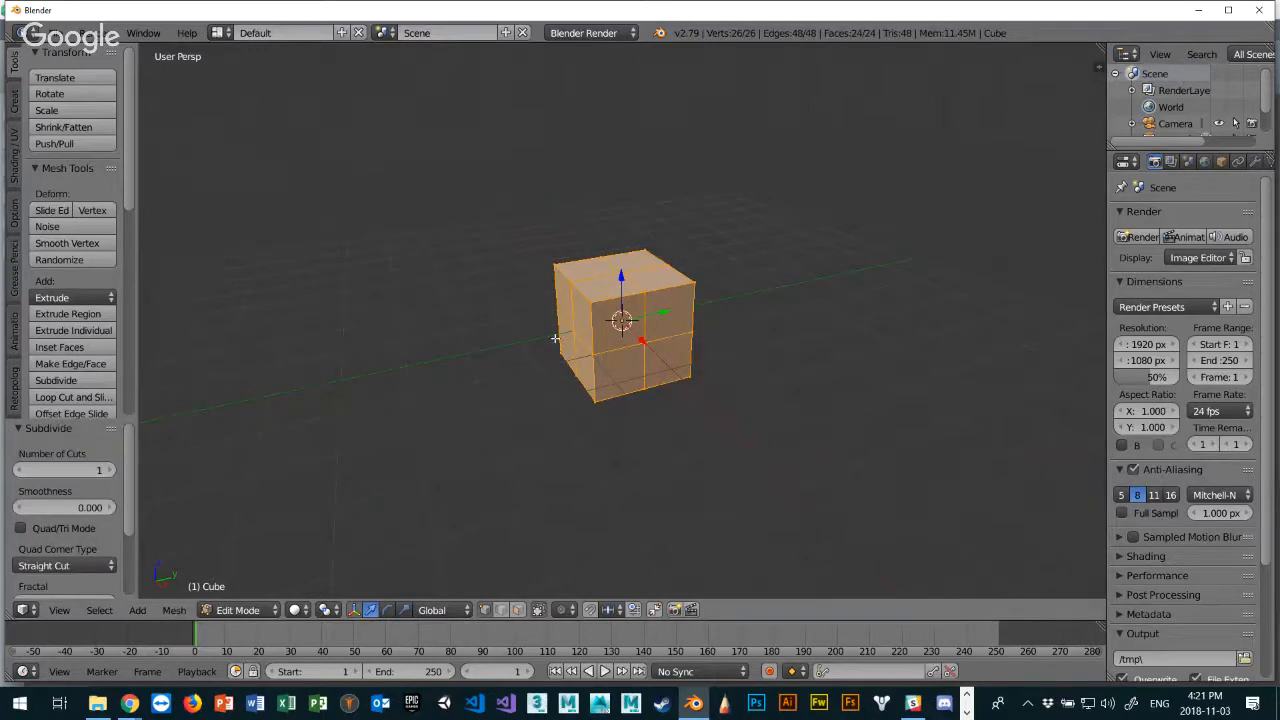
left_click(62, 381)
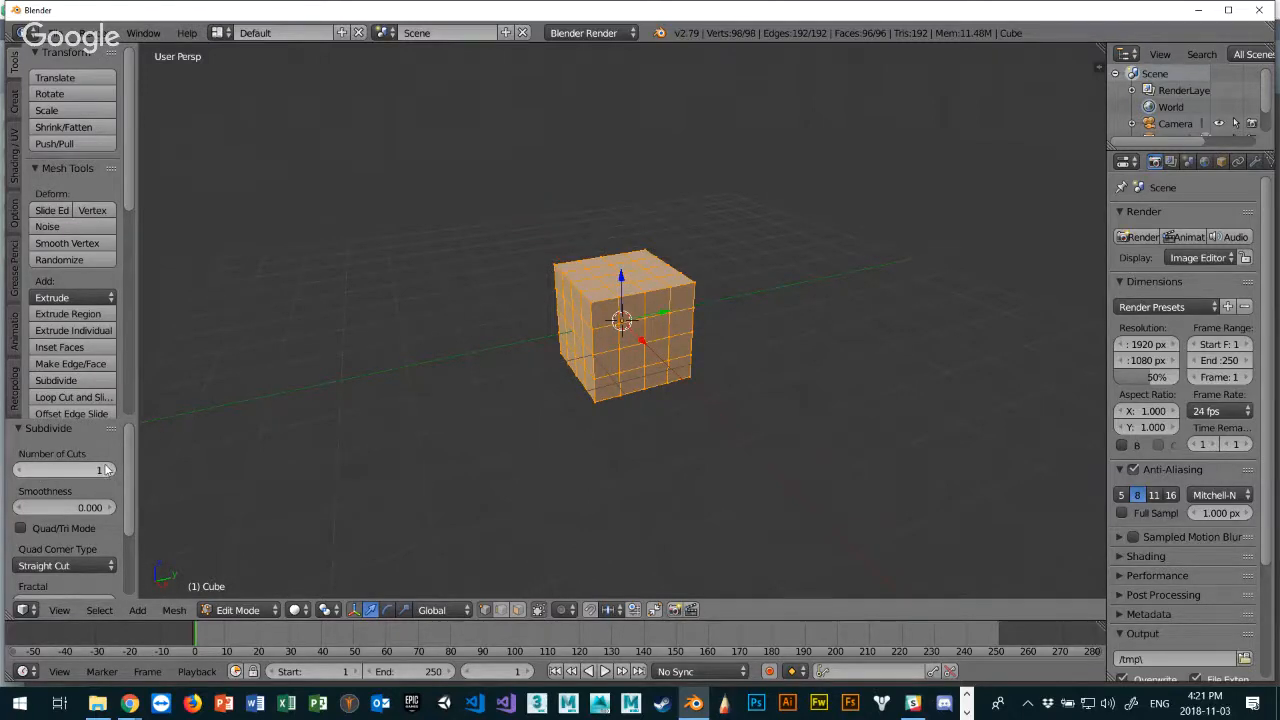
Keep Straight Cut as the quad corner type and set the last subdivision's number of cuts to 2.
left_click(52, 566)
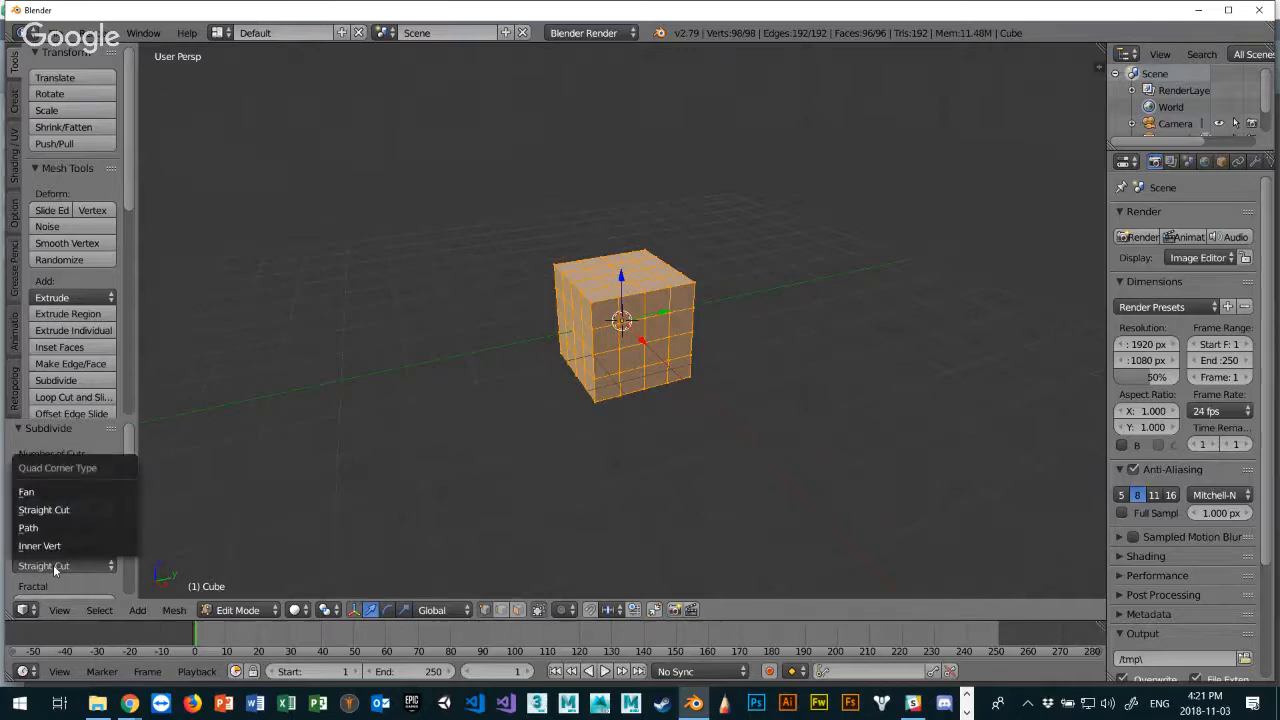
left_click(73, 508)
scroll(59, 512, "down", 1)
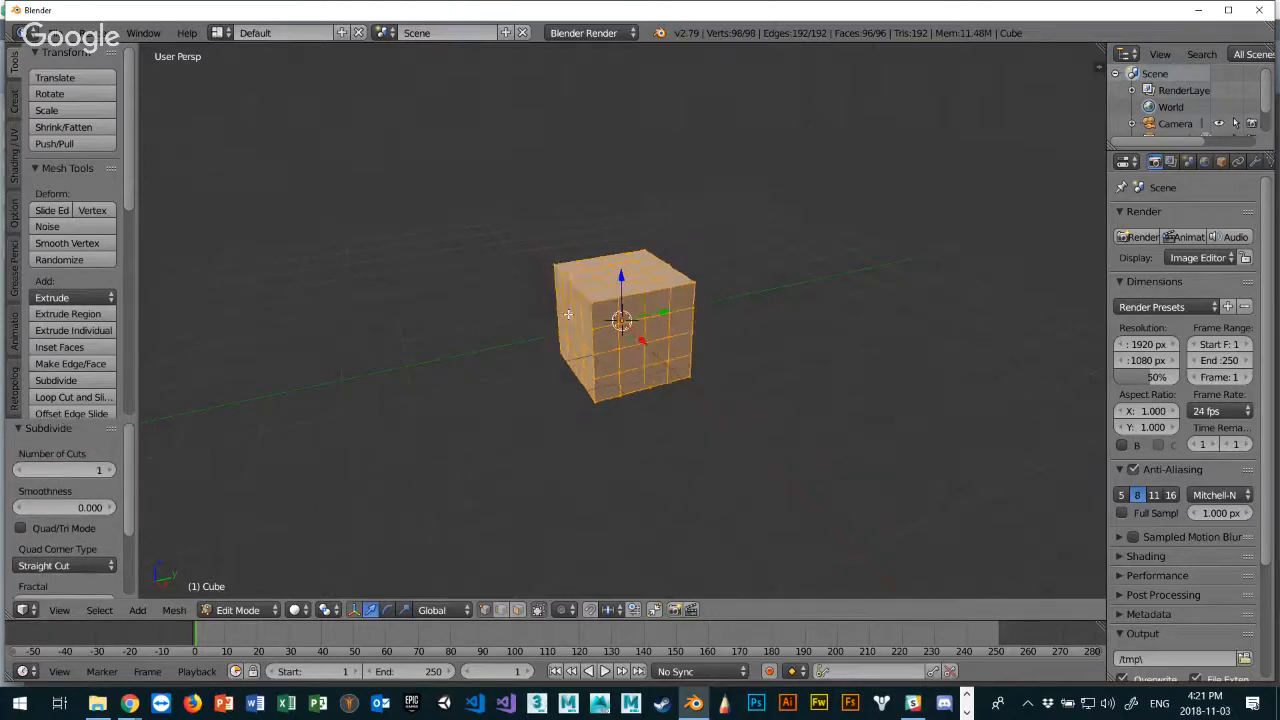
scroll(568, 314, "up", 1)
left_click(110, 470)
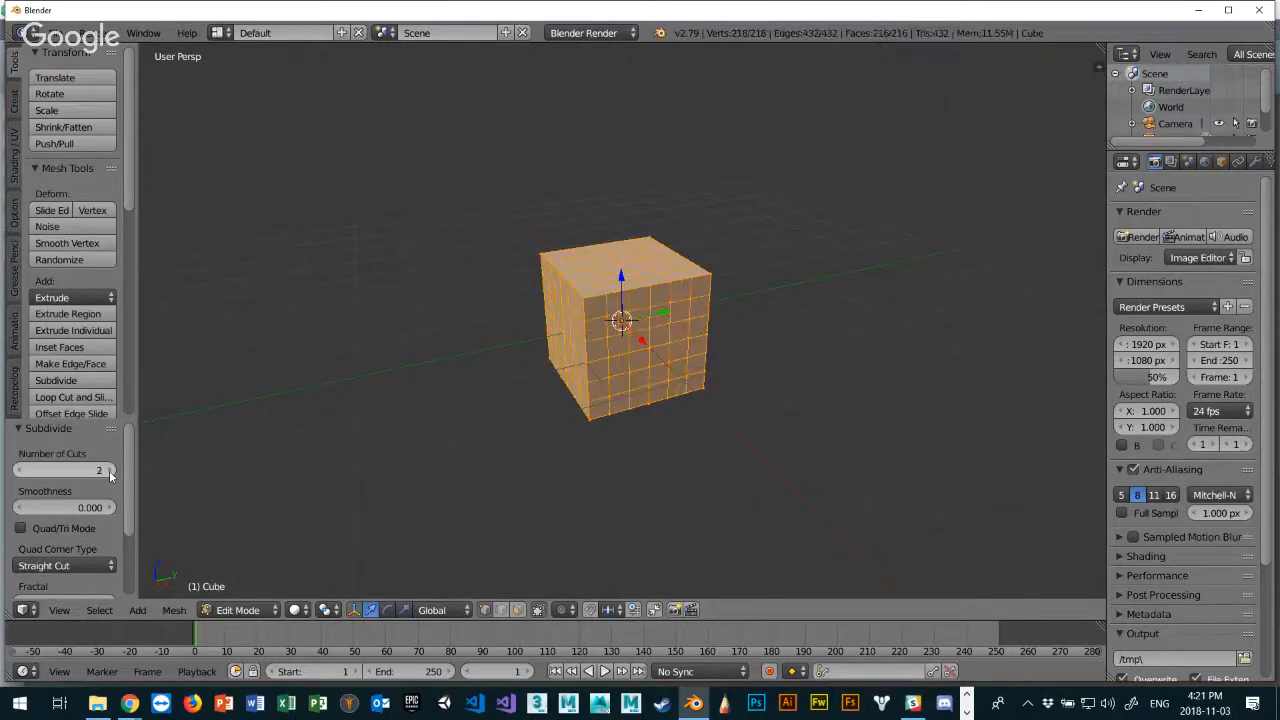
middle_click_drag(538, 278, 581, 285)
scroll(581, 285, "up", 2)
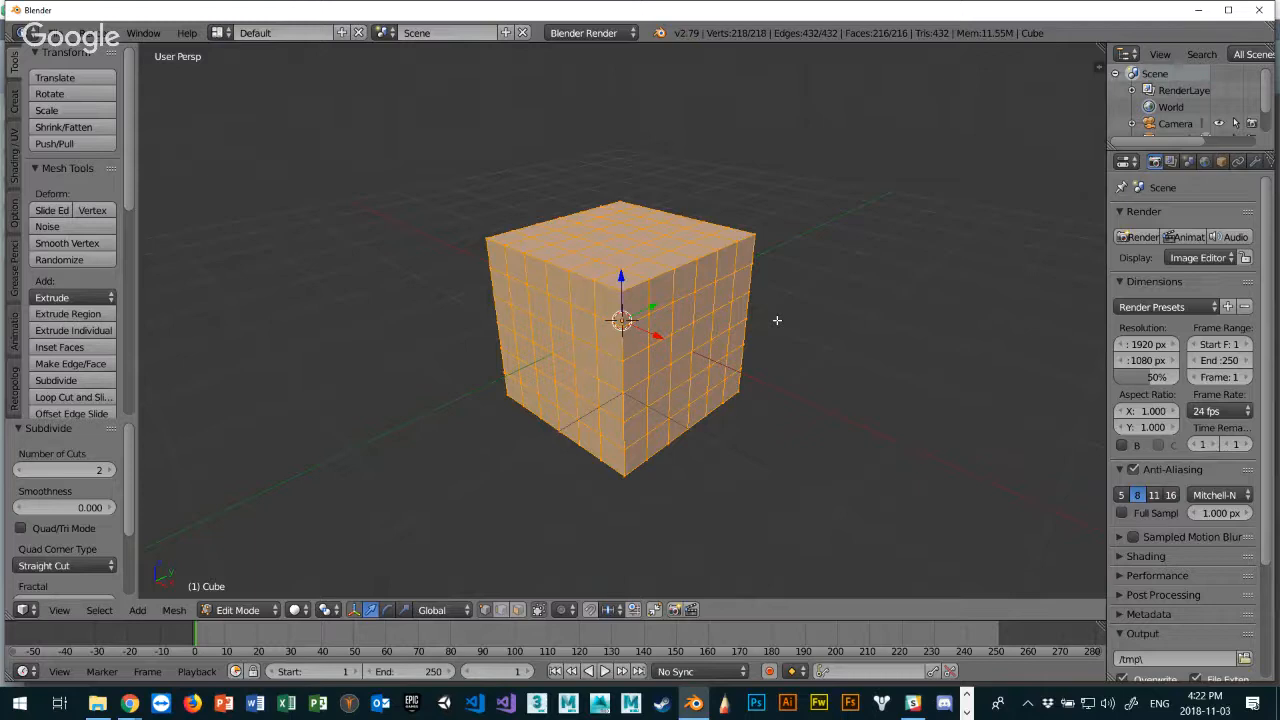
middle_click_drag(918, 348, 900, 340)
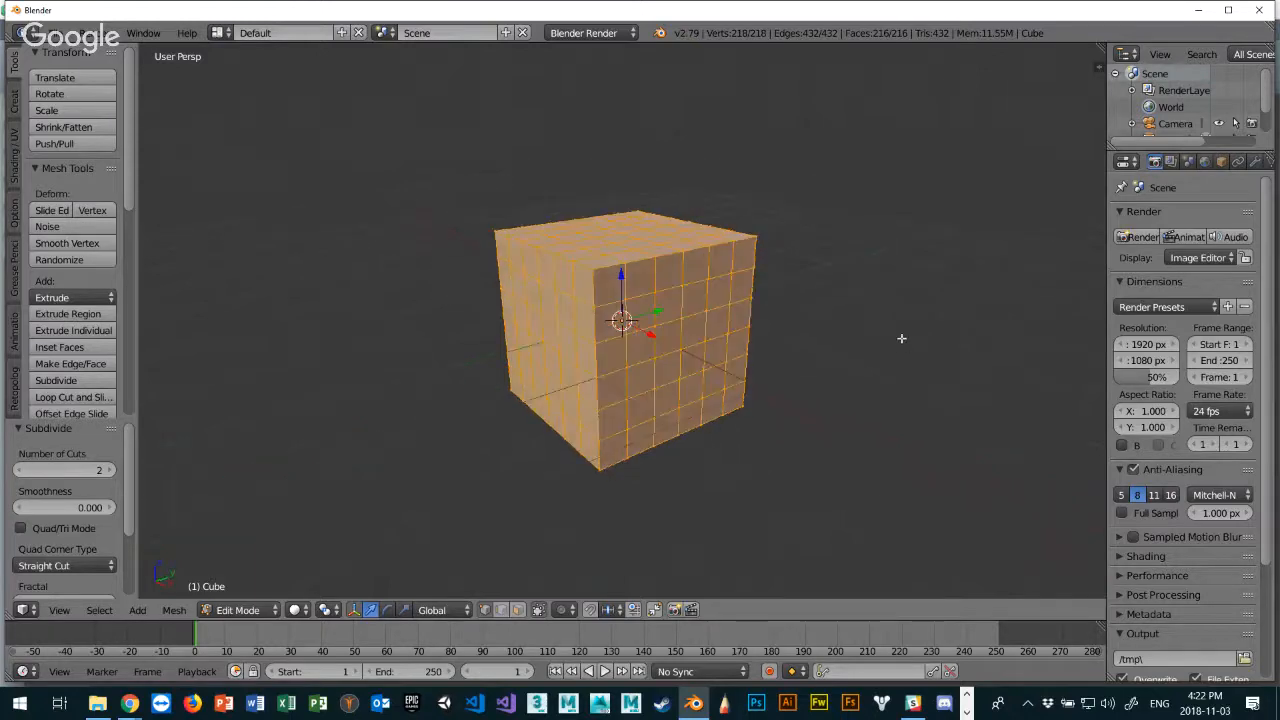
Deselect everything, pick a single vertex on the cube's side, and switch the selection mode to edges and then to faces.
key("a")
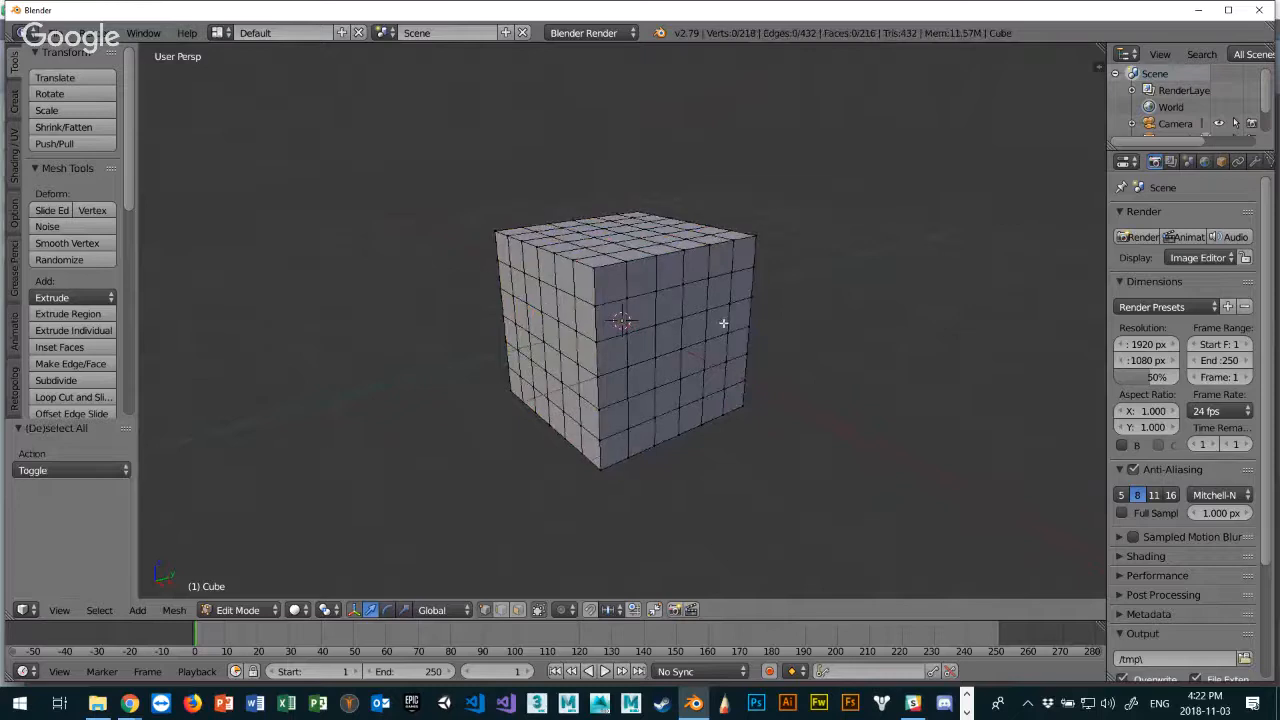
right_click(652, 320)
key("ctrl+Tab")
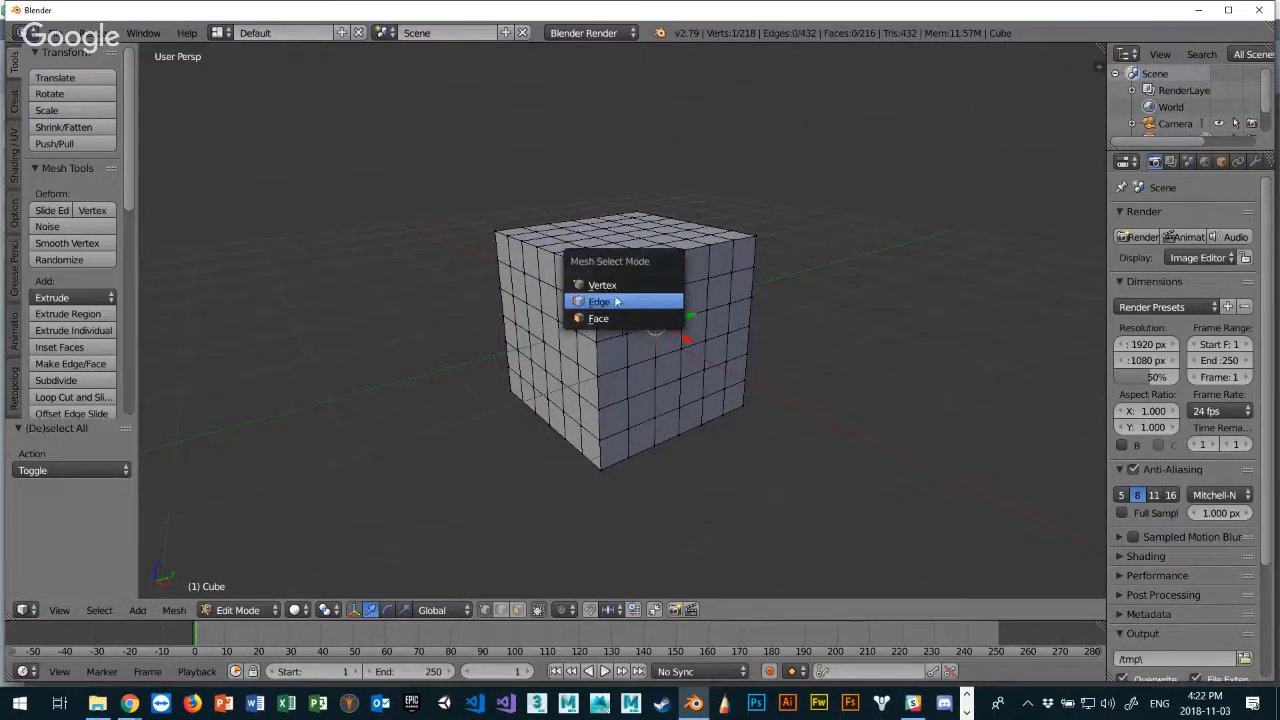
left_click(617, 301)
key("ctrl+Tab")
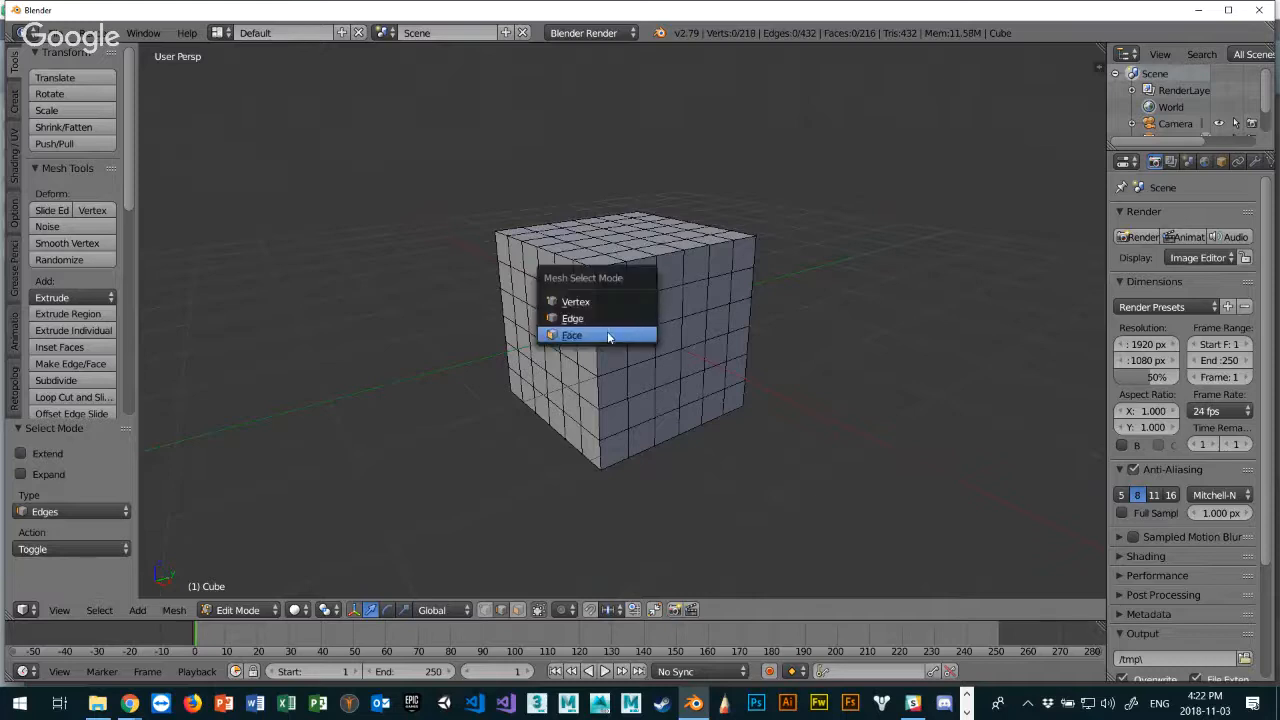
left_click(608, 336)
Select the central 4 × 4 block of faces on the cube's side, face by face.
right_click(640, 310)
right_click(670, 305, "shift")
right_click(698, 300, "shift")
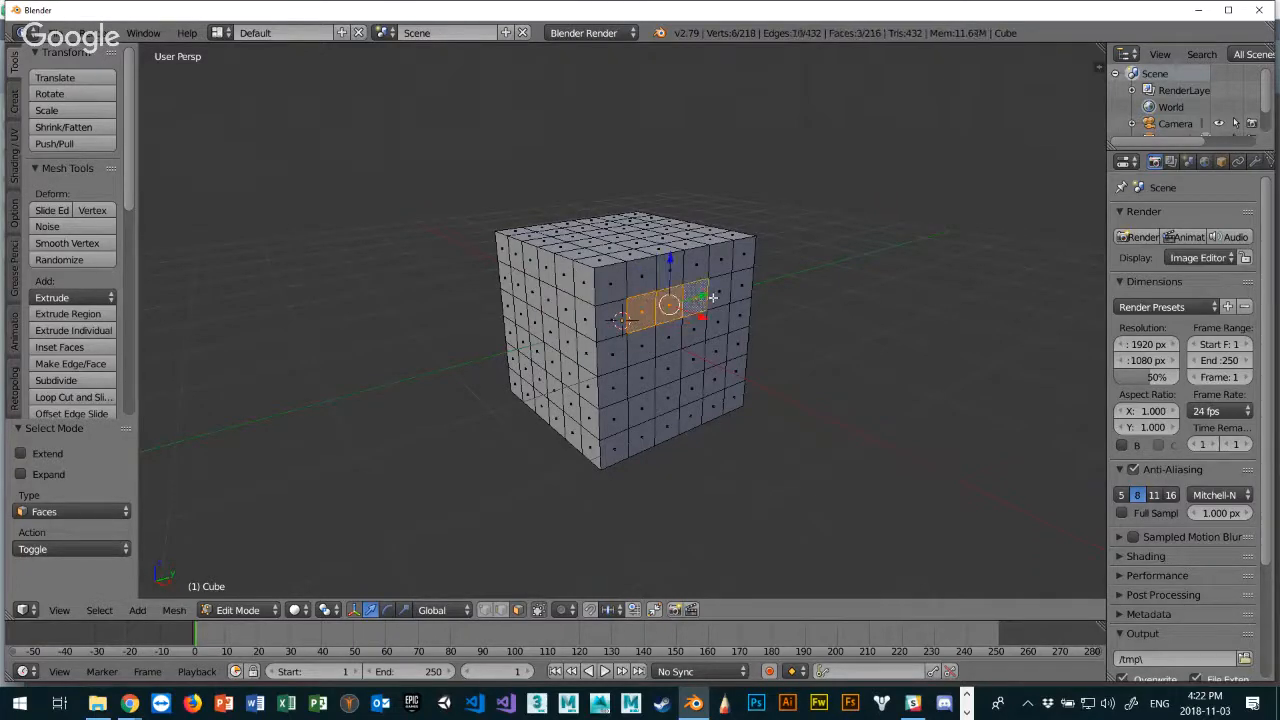
right_click(716, 296, "shift")
right_click(718, 324, "shift")
right_click(692, 326, "shift")
right_click(665, 331, "shift")
right_click(642, 350, "shift")
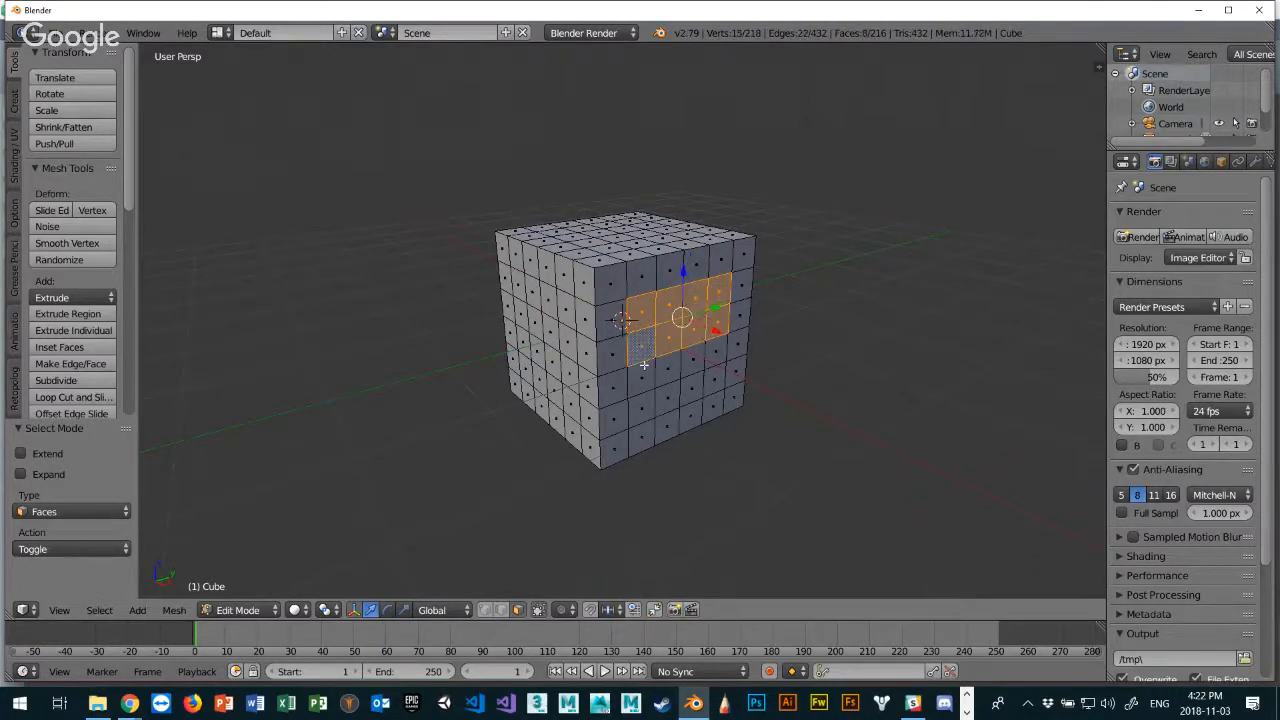
right_click(642, 372, "shift")
right_click(665, 368, "shift")
right_click(690, 360, "shift")
right_click(706, 352, "shift")
right_click(709, 377, "shift")
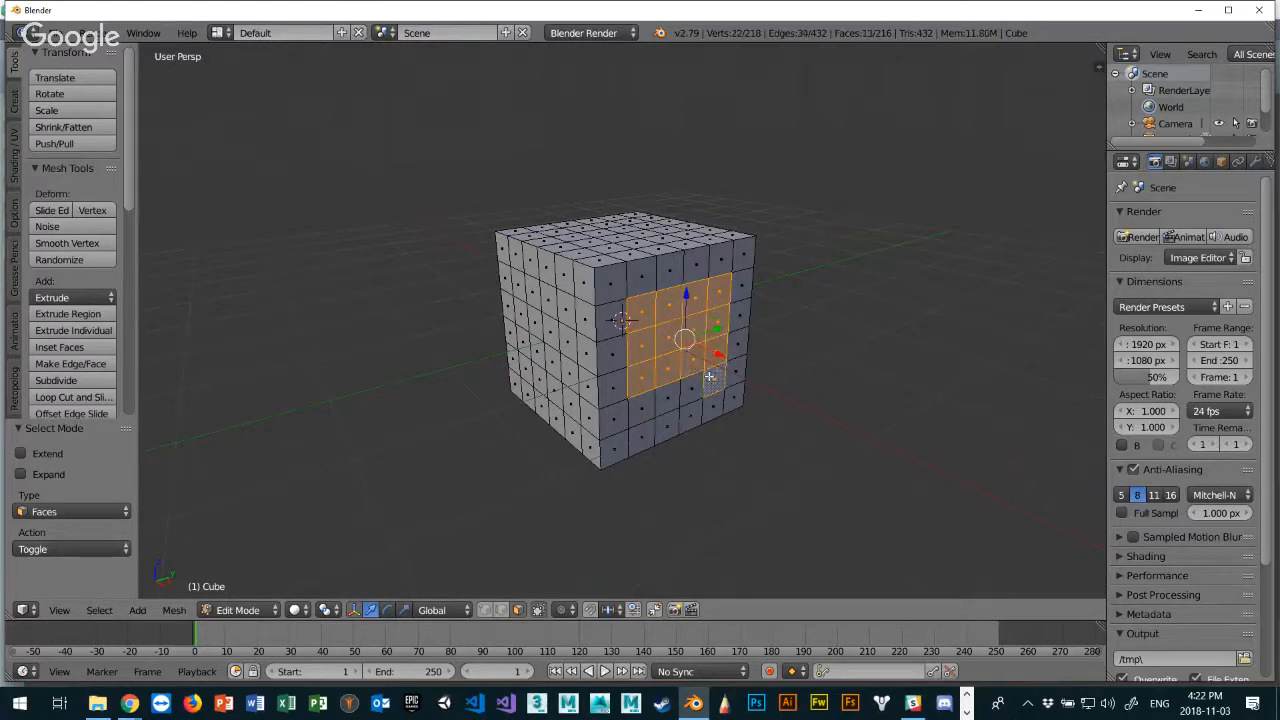
right_click(692, 392, "shift")
right_click(667, 398, "shift")
right_click(645, 405, "shift")
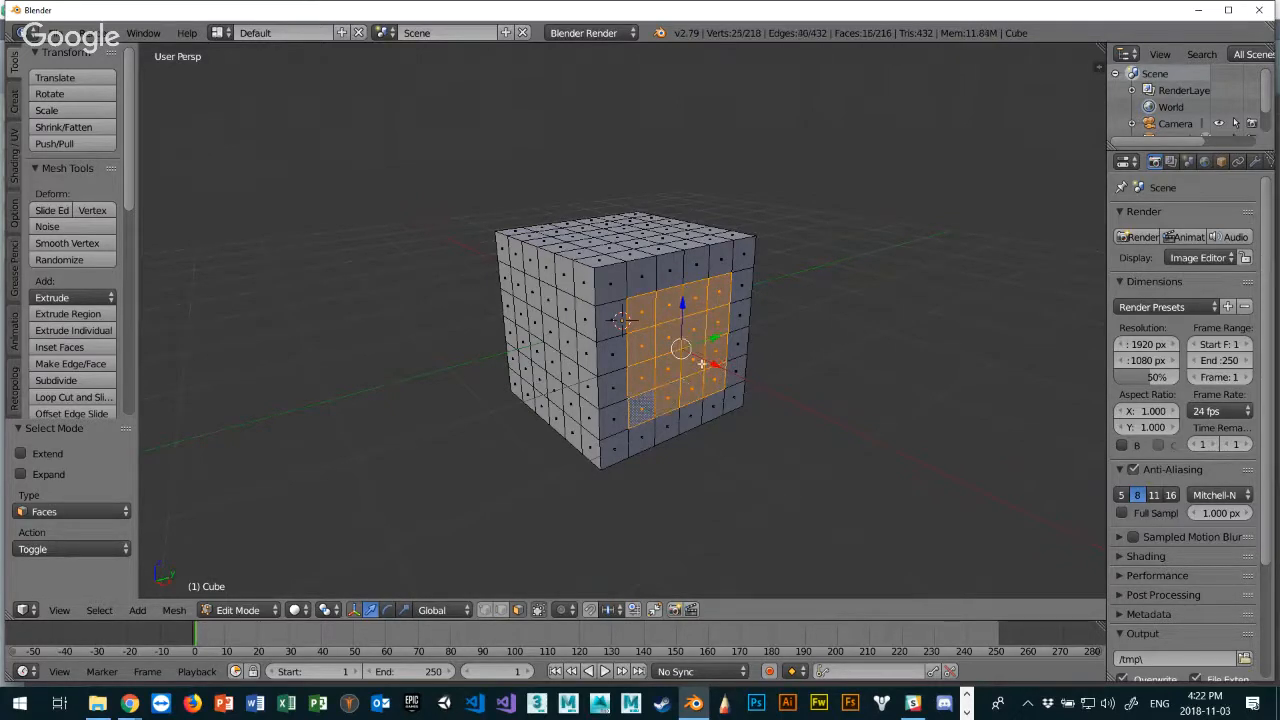
Move the selected 4 × 4 face block outward about 0.391 along the X axis.
left_click_drag(716, 366, 747, 375)
middle_click_drag(747, 375, 790, 374)
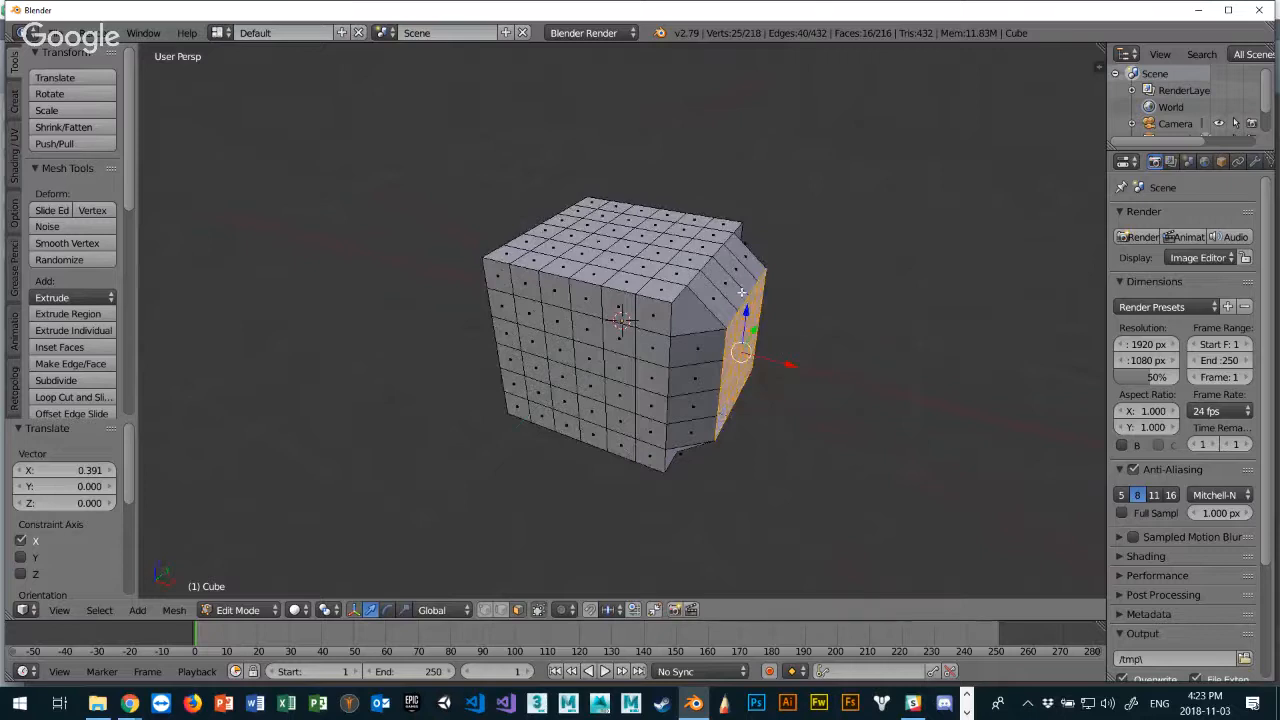
middle_click_drag(813, 312, 703, 305)
Extrude the 4 × 4 face block in place and move it about 2.315 along X to form a long arm.
key("e")
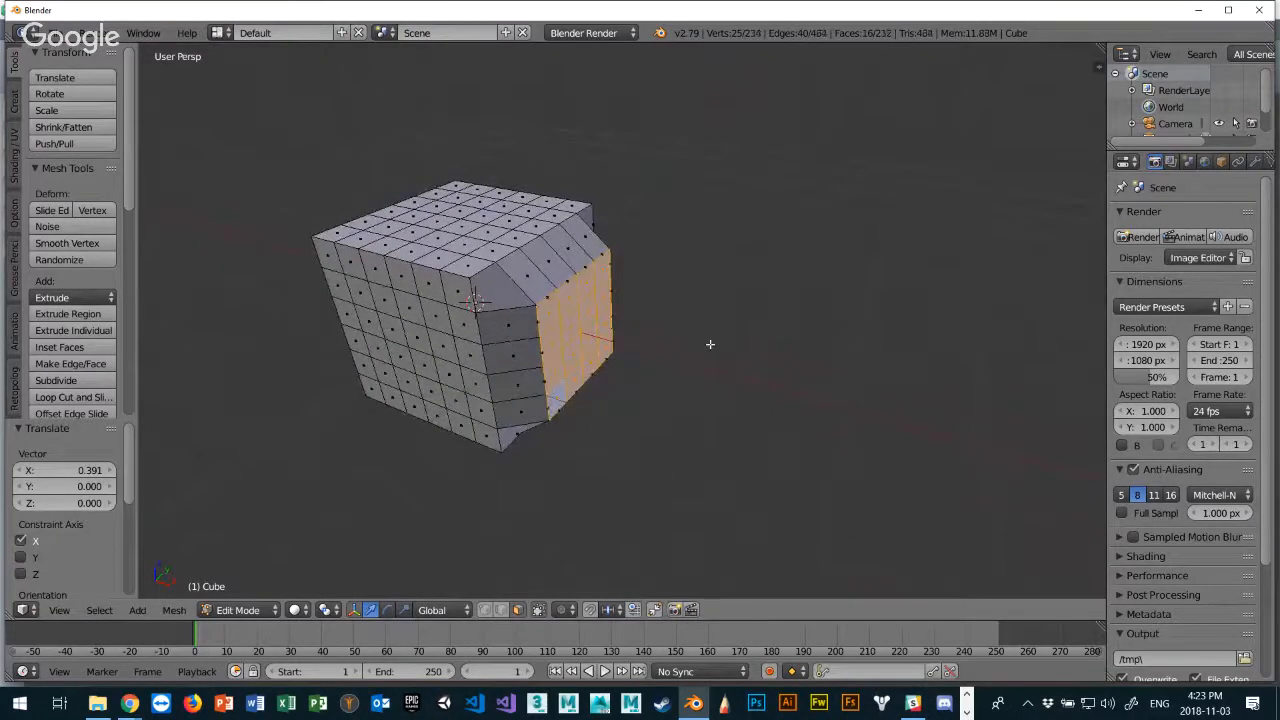
right_click(710, 344)
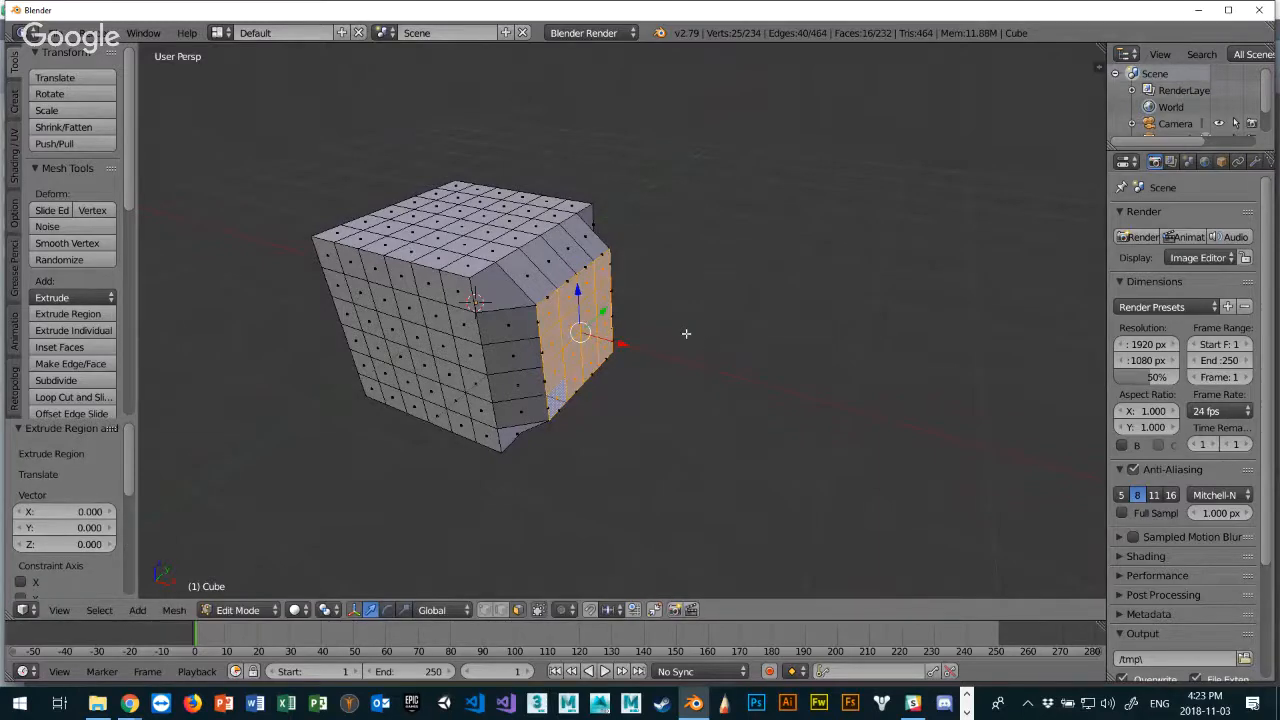
left_click_drag(623, 347, 853, 410)
middle_click_drag(726, 394, 594, 312)
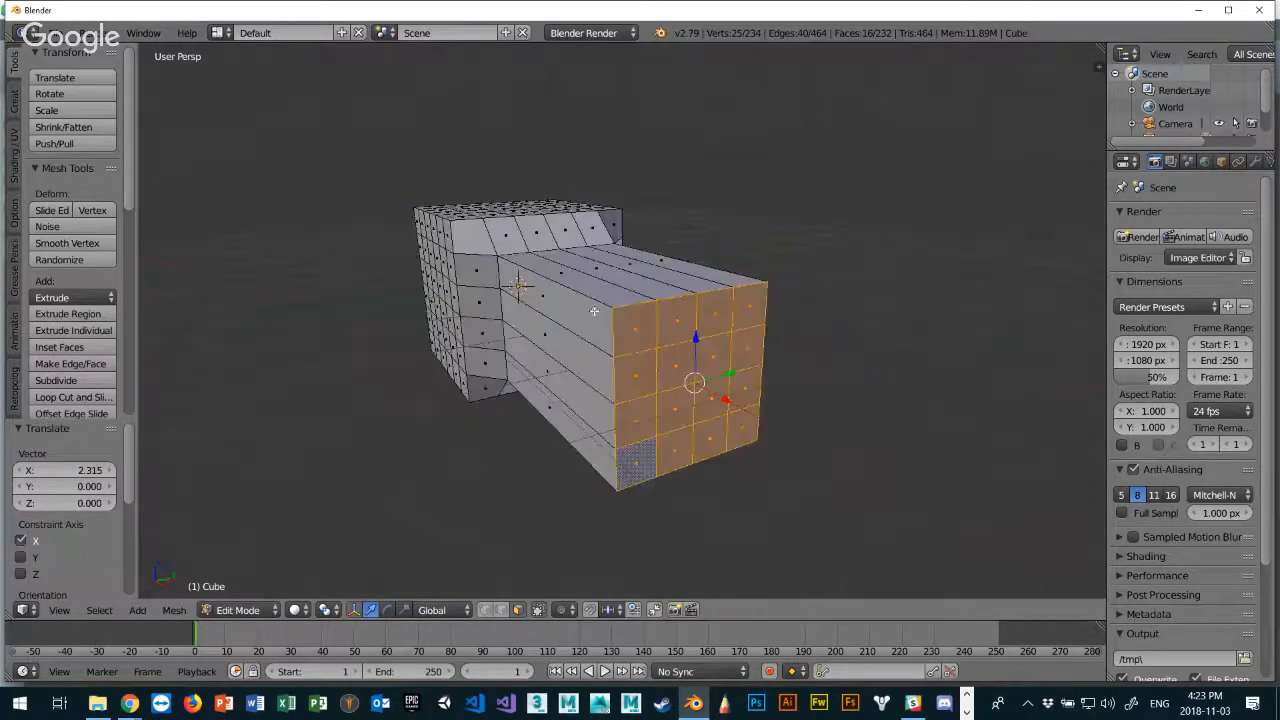
Select one long outer face on top of the arm and switch to vertex selection mode.
right_click(591, 300)
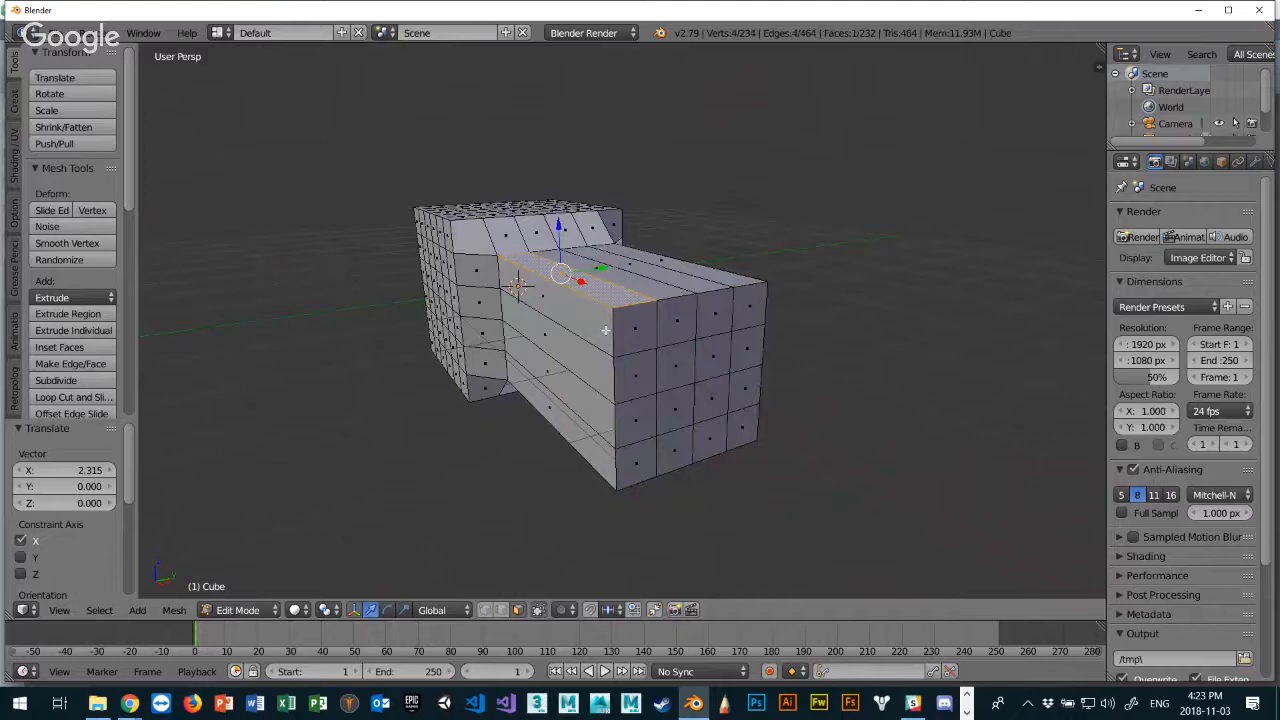
key("ctrl+Tab")
left_click(557, 296)
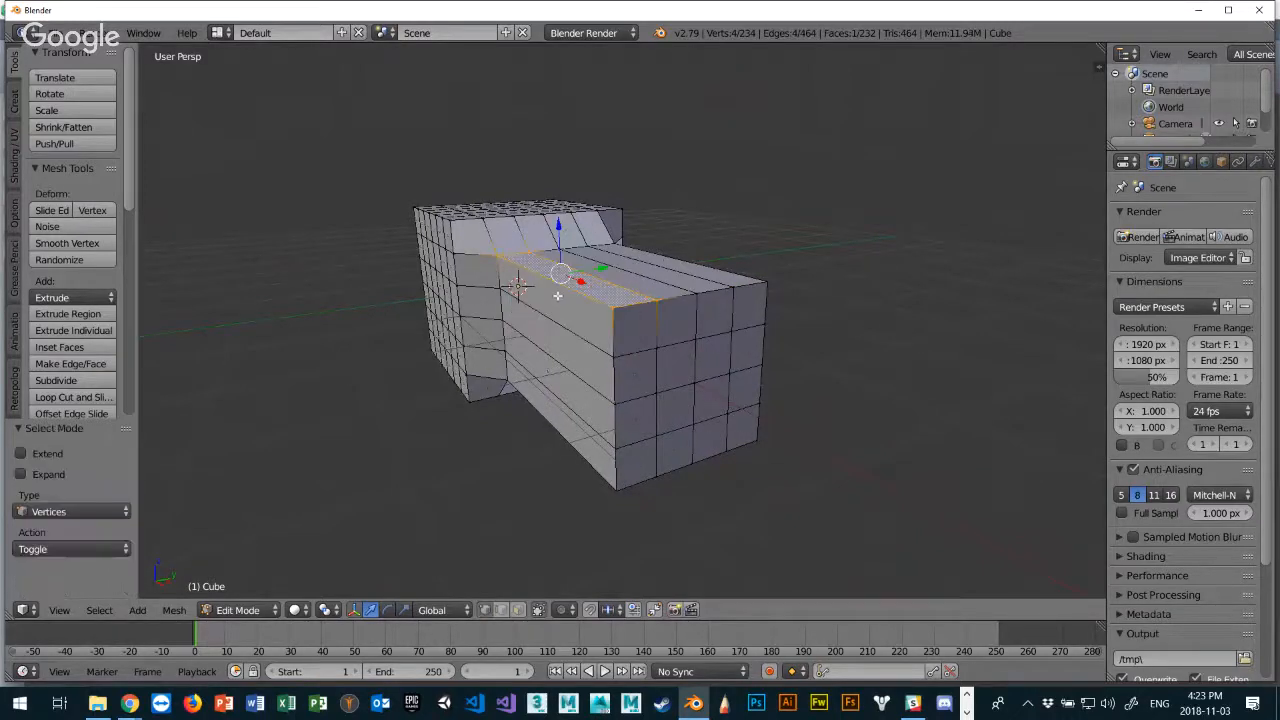
Select the four long corner edges of the arm in edge mode and scale them inward to 0.891.
key("ctrl+Tab")
left_click(523, 318)
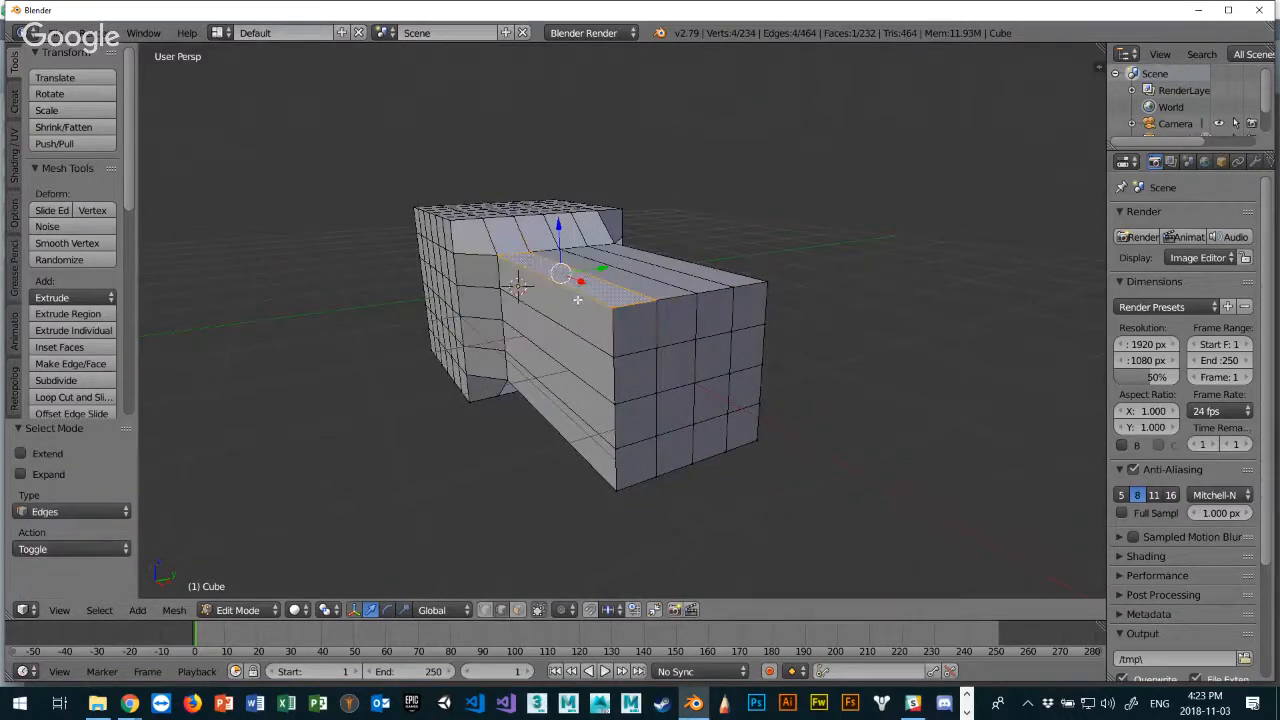
right_click(581, 291)
right_click(606, 474, "shift")
middle_click_drag(733, 427, 615, 452)
right_click(504, 316, "shift")
middle_click_drag(505, 317, 552, 280)
right_click(588, 333, "shift")
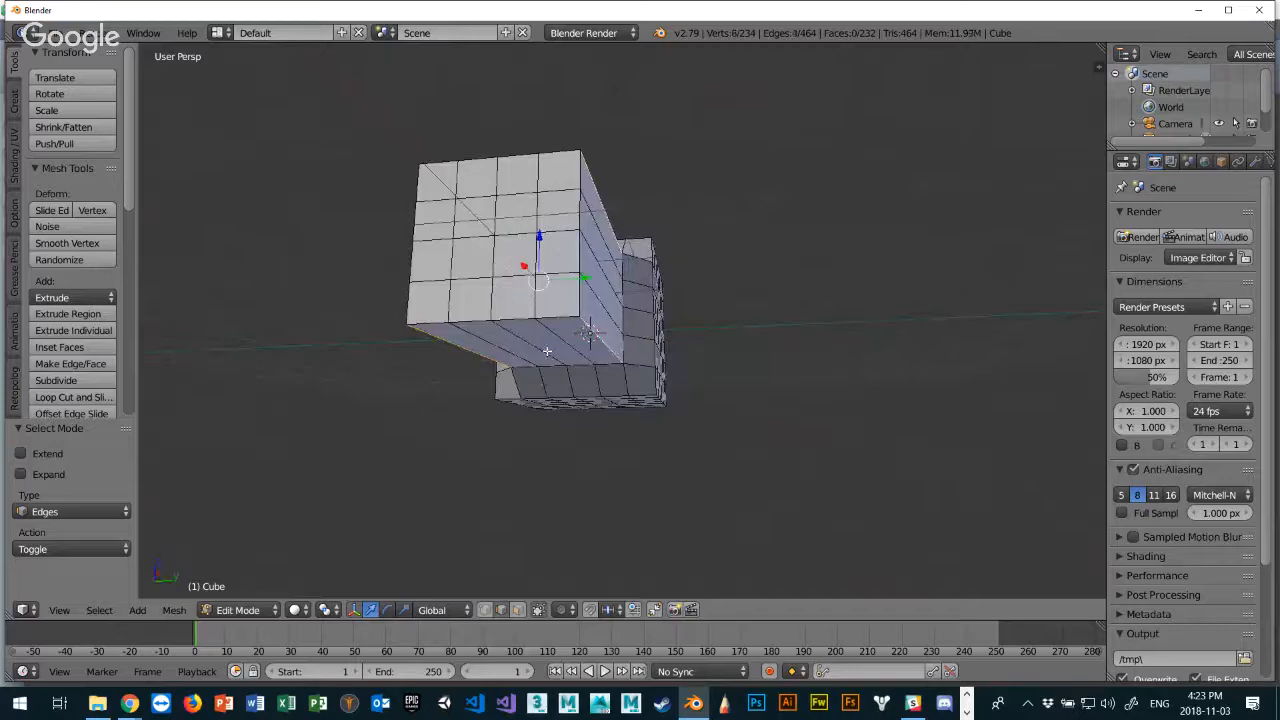
middle_click_drag(588, 333, 643, 423)
key("s")
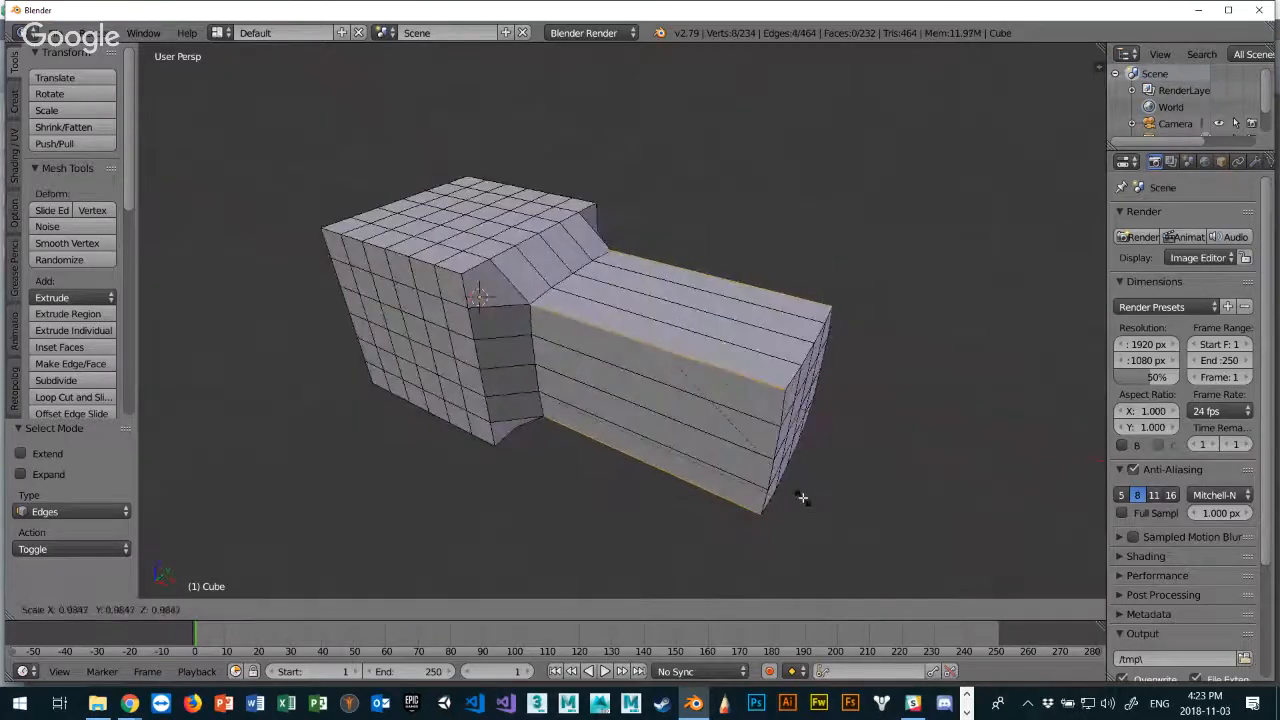
left_click(790, 487)
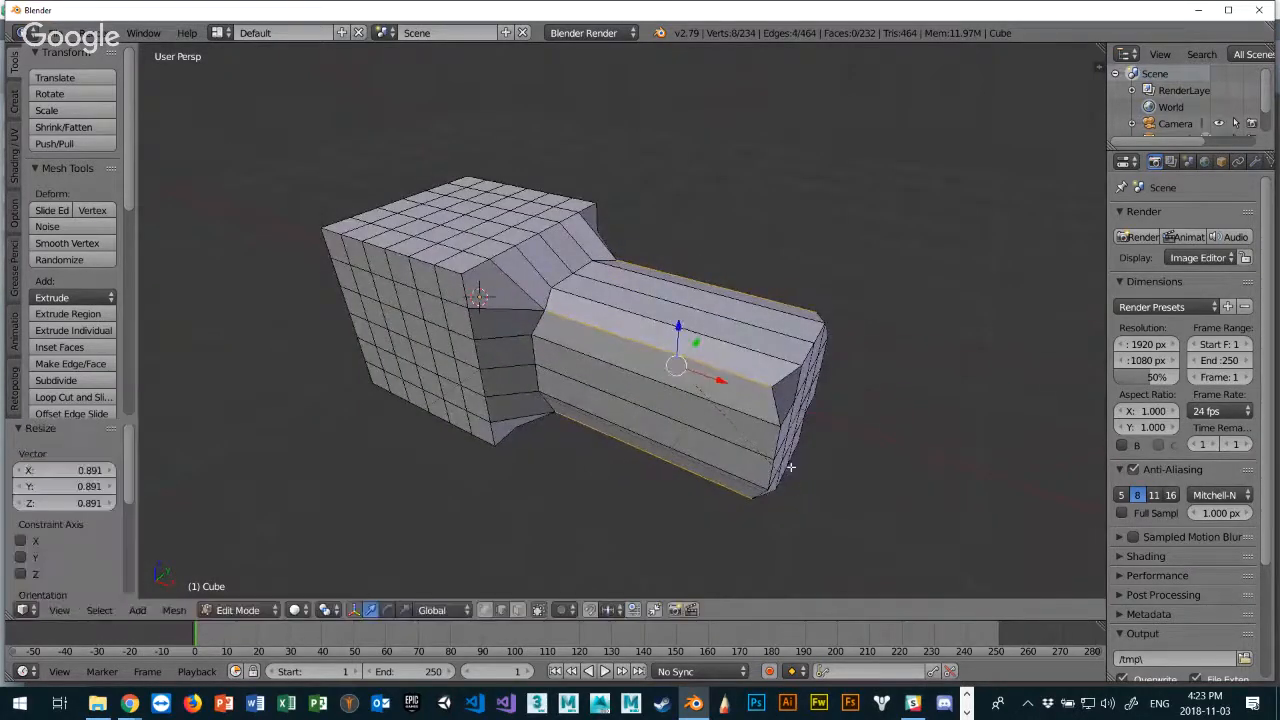
middle_click_drag(790, 487, 717, 402)
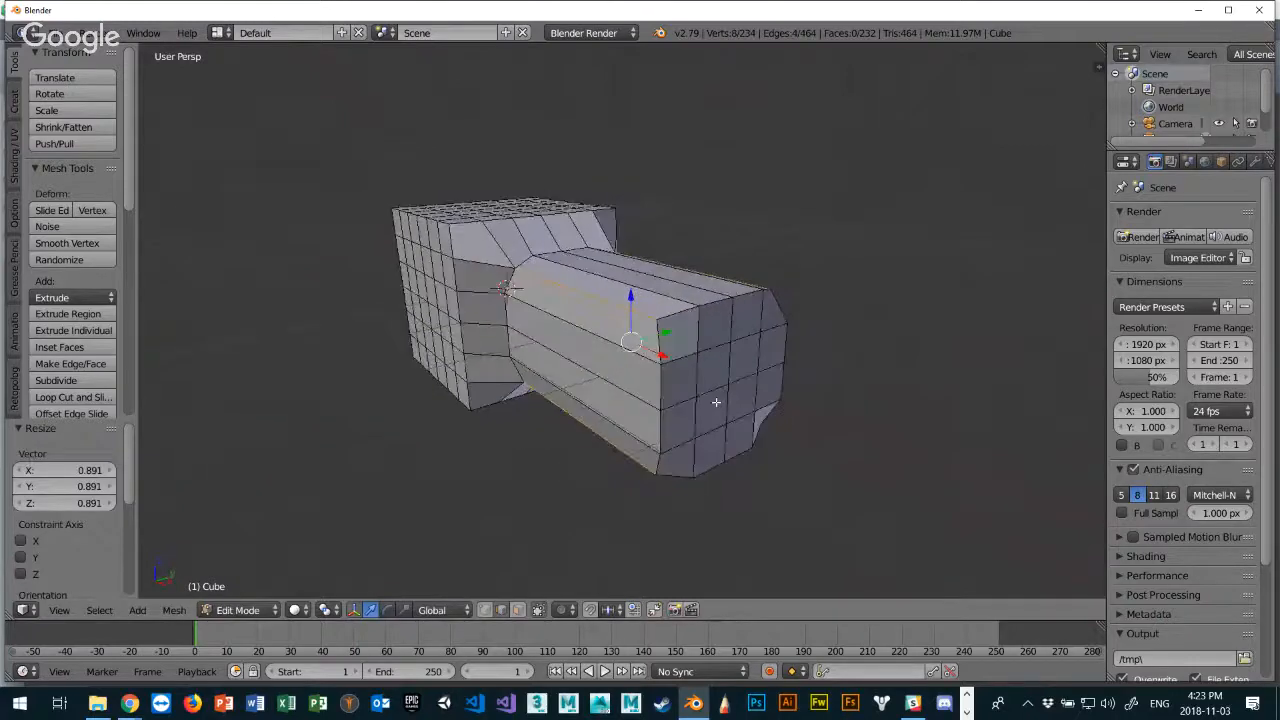
Select the central 2 × 2 block of faces on the arm's end in face mode.
key("ctrl+Tab")
left_click(673, 358)
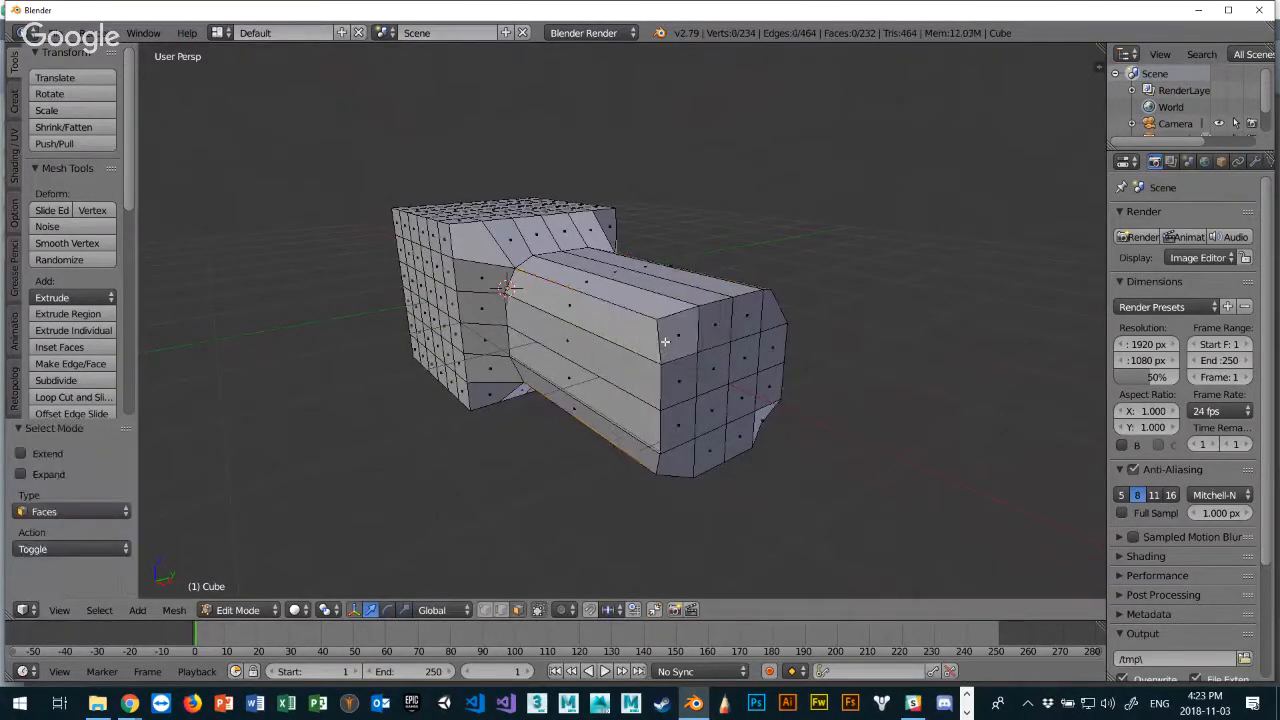
right_click(679, 336)
right_click(724, 326, "shift")
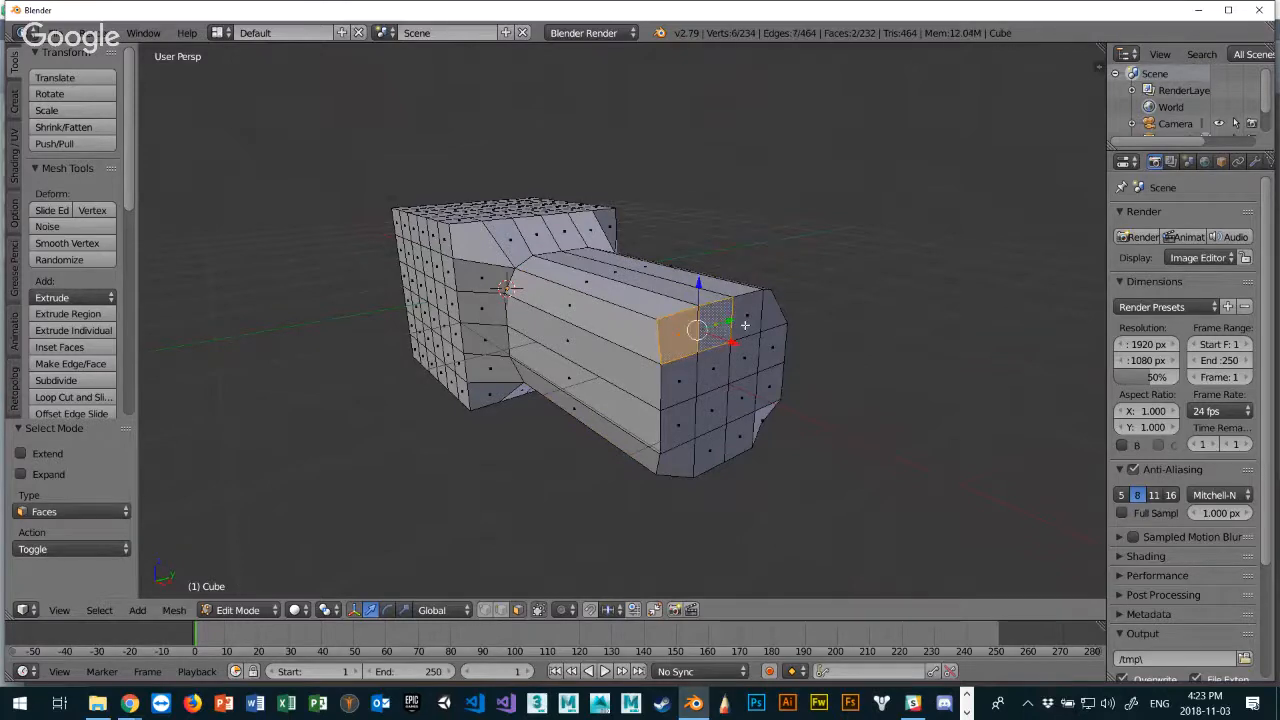
right_click(745, 322, "shift")
right_click(710, 372)
right_click(741, 371, "shift")
right_click(736, 398, "shift")
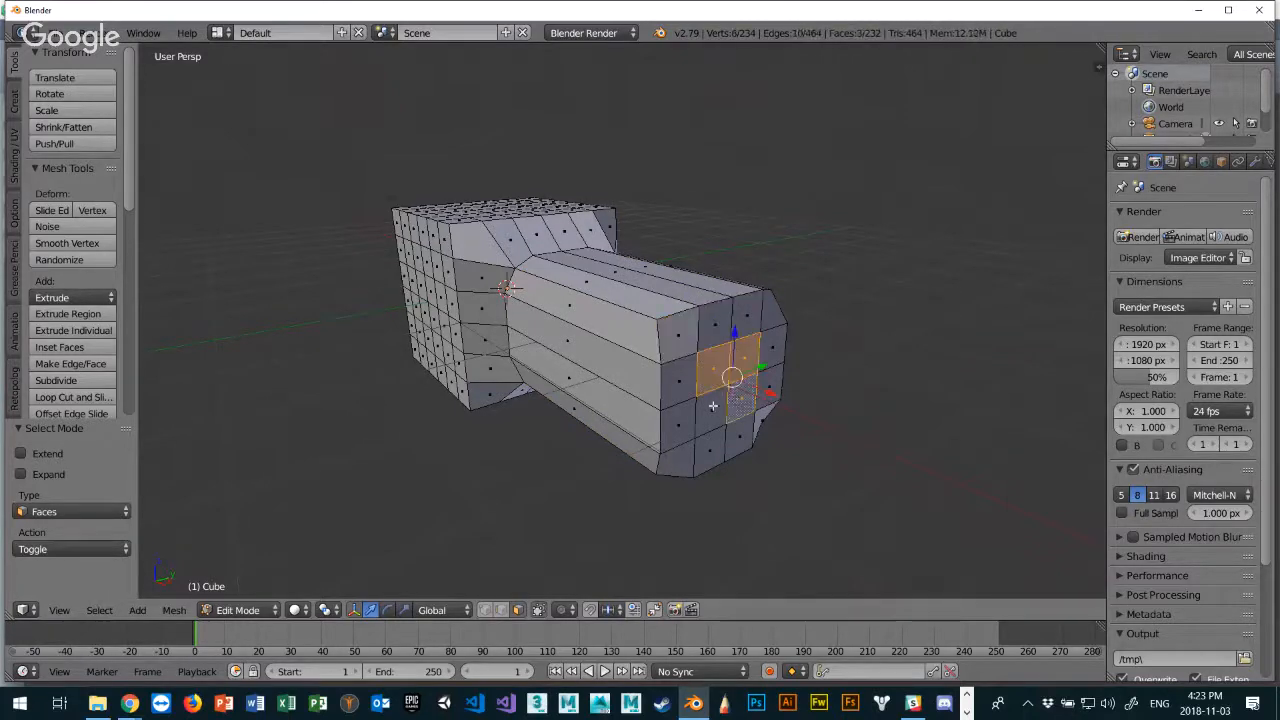
right_click(714, 407, "shift")
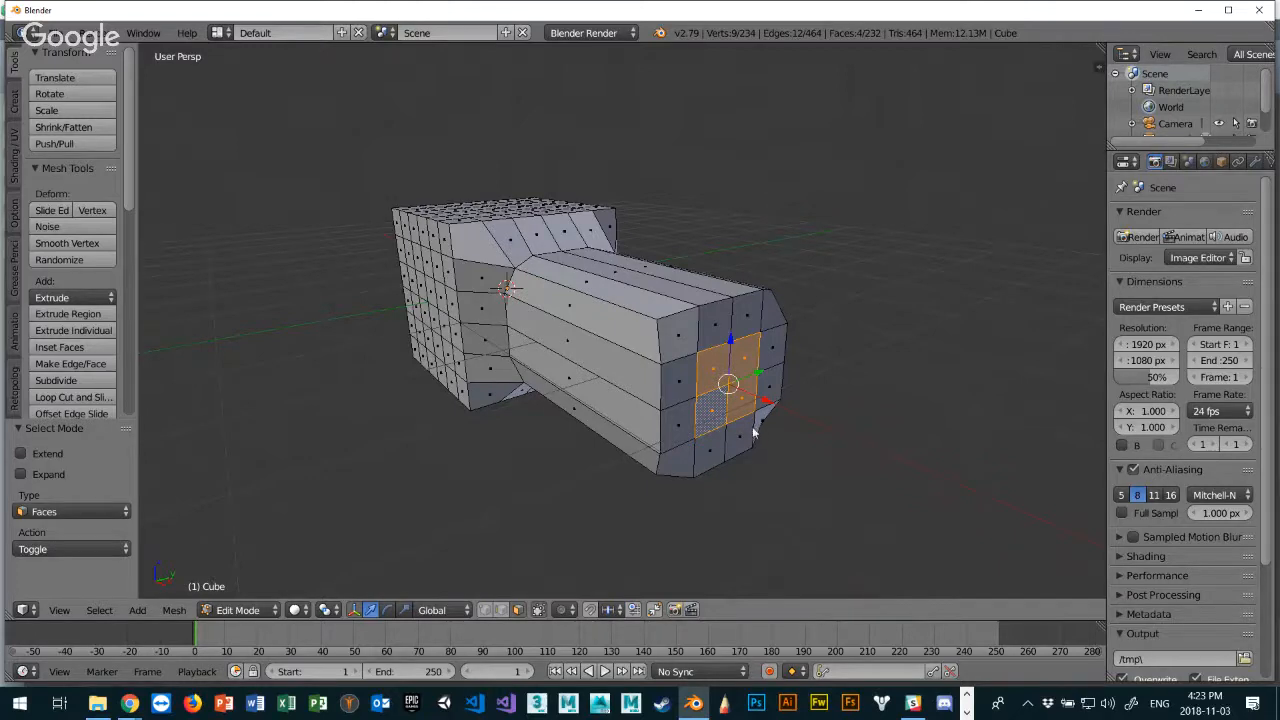
Scale the four corner vertices of the central 2 × 2 block on the arm's end to 0.745.
key("ctrl+Tab")
left_click(700, 397)
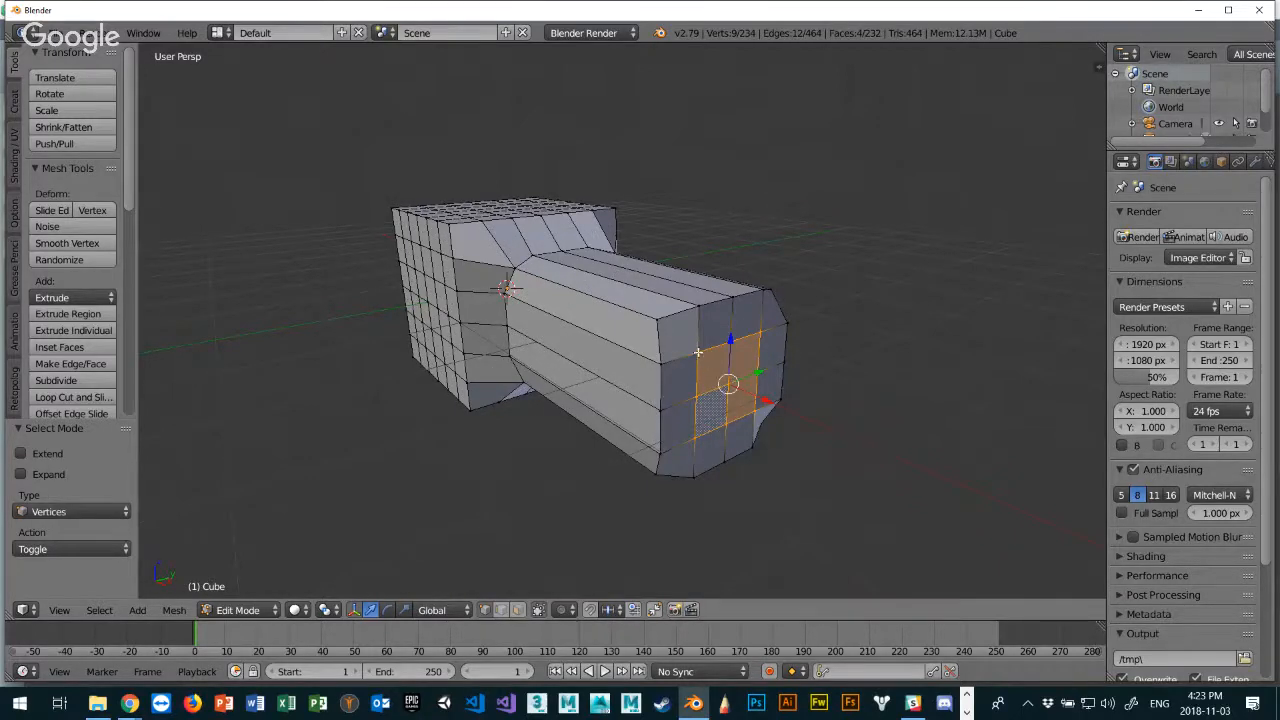
right_click(697, 352)
right_click(760, 332, "shift")
right_click(759, 413, "shift")
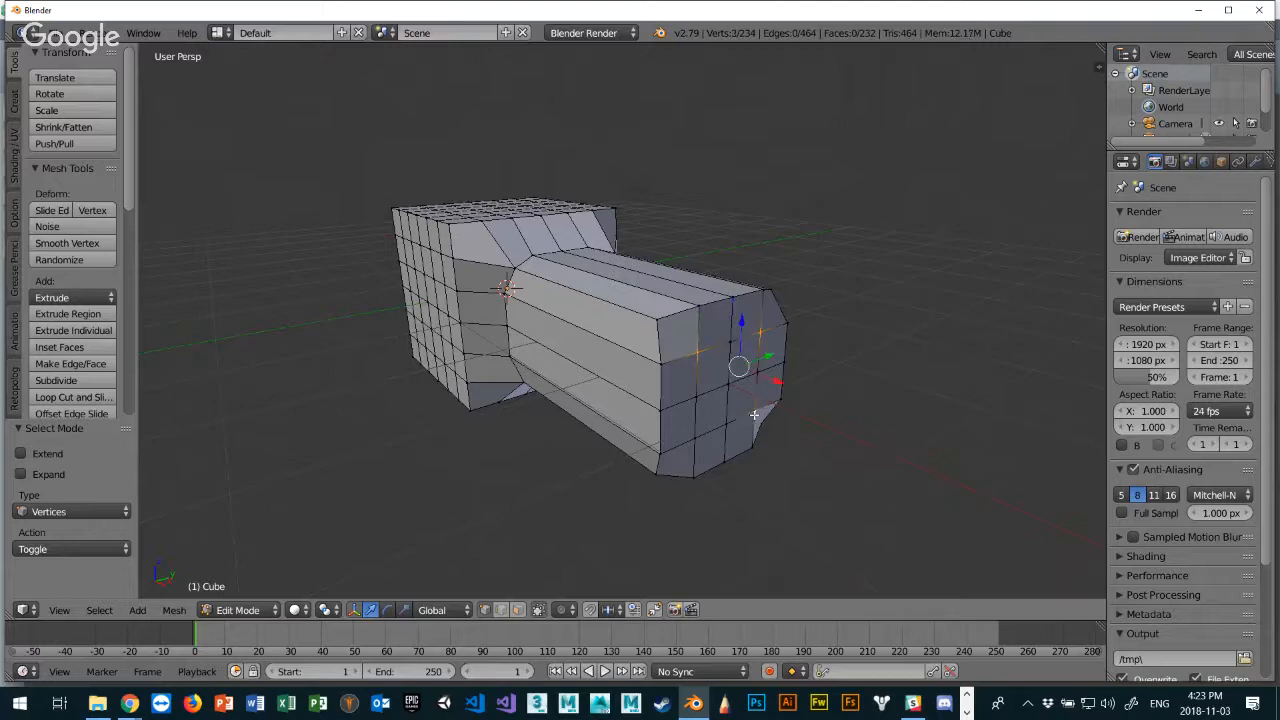
right_click(697, 436, "shift")
key("s")
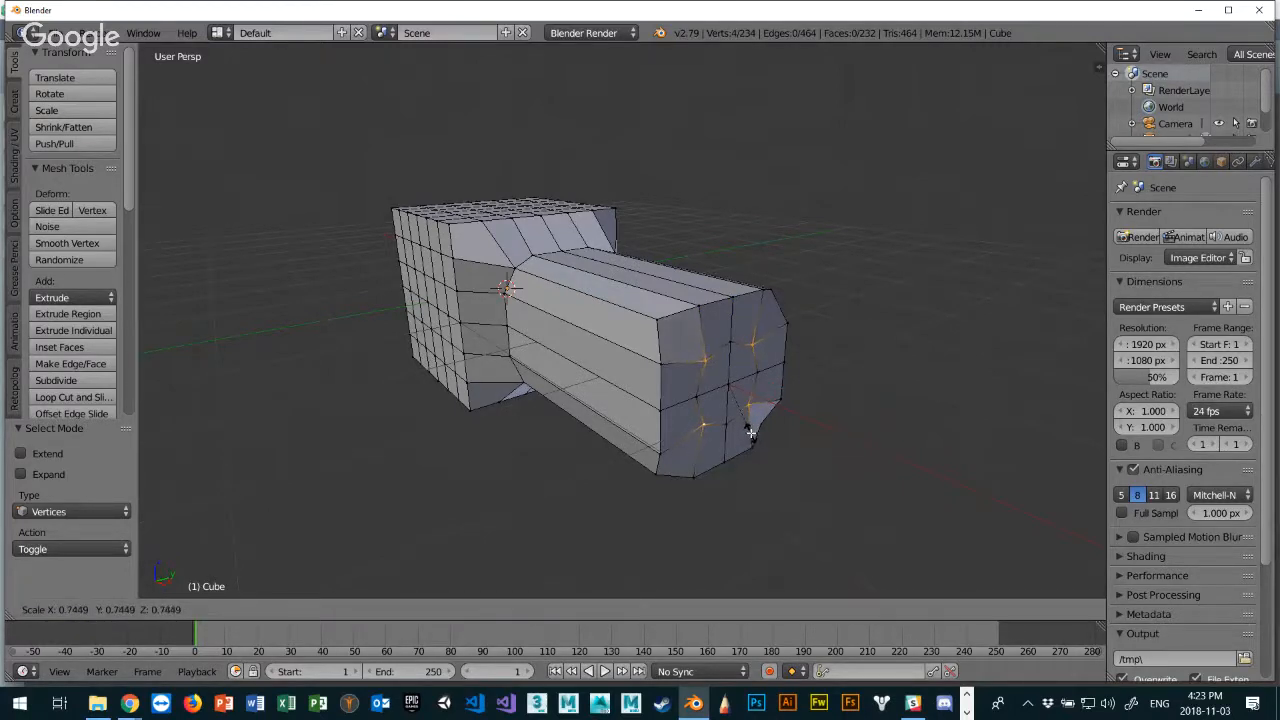
left_click(751, 432)
middle_click_drag(735, 385, 603, 378)
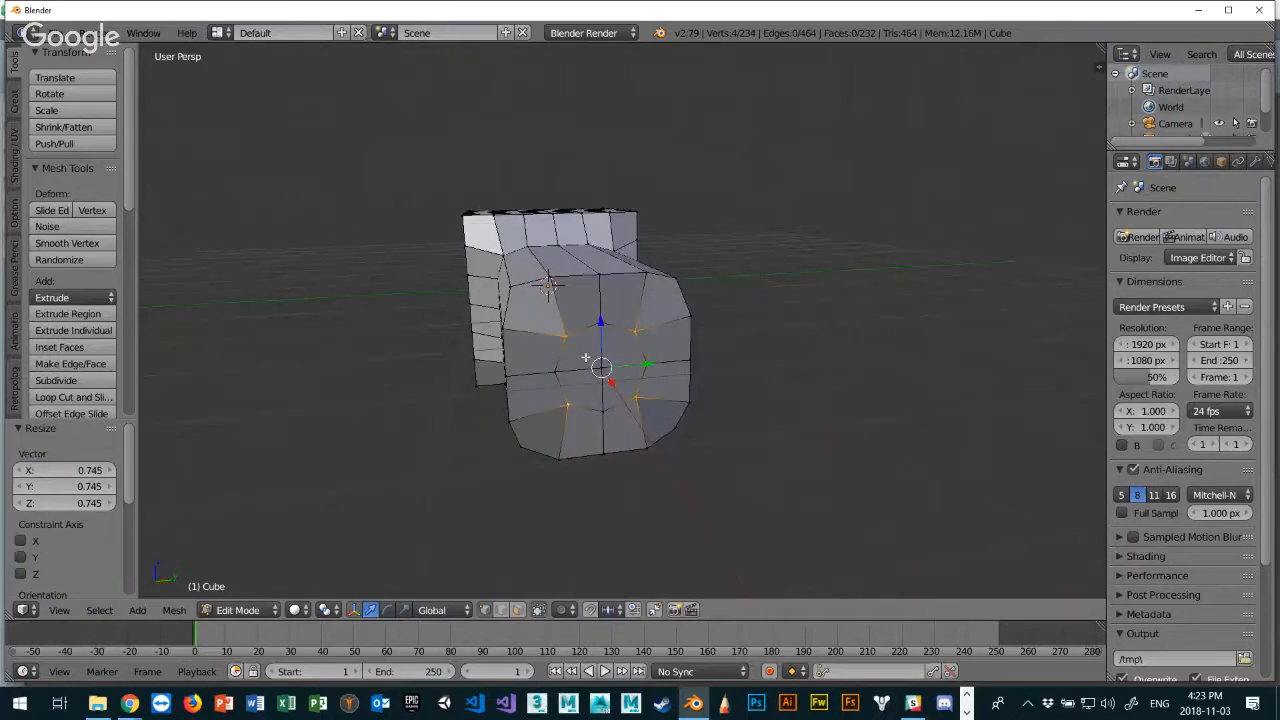
Select the four central faces on the arm's end in face mode and extrude them about 0.014 along their normal.
right_click(585, 357)
key("ctrl+Tab")
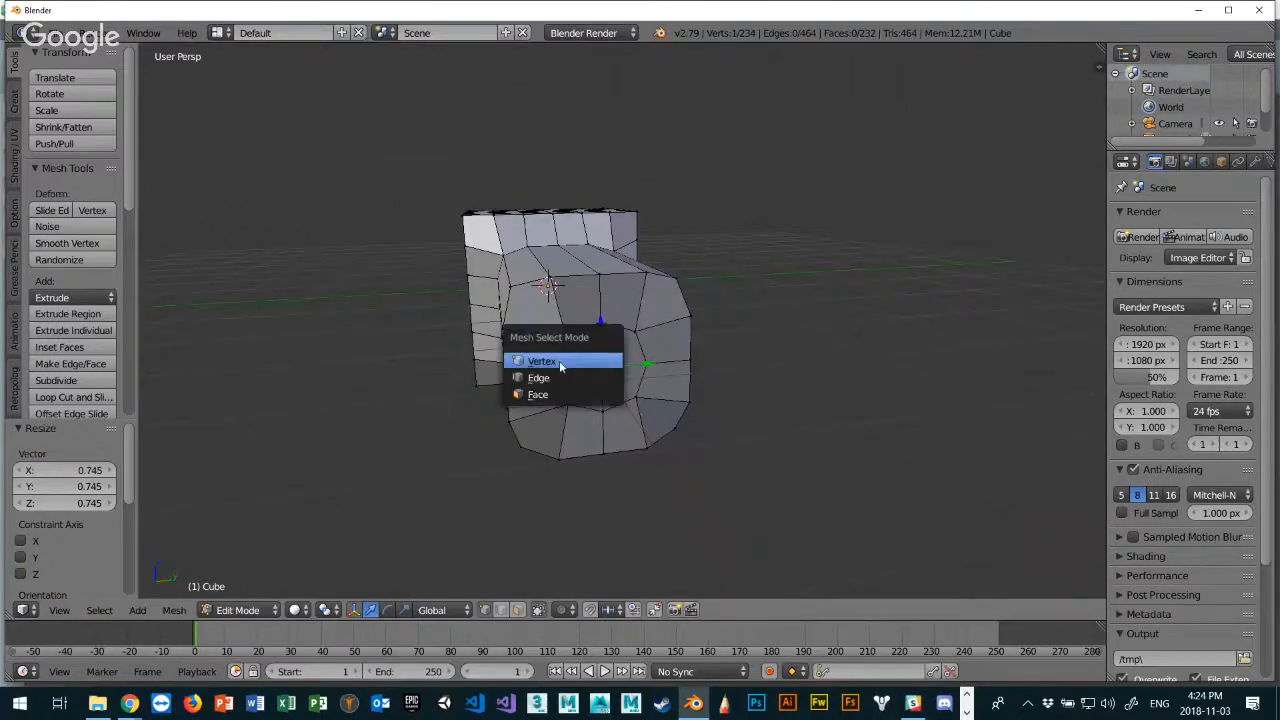
left_click(548, 394)
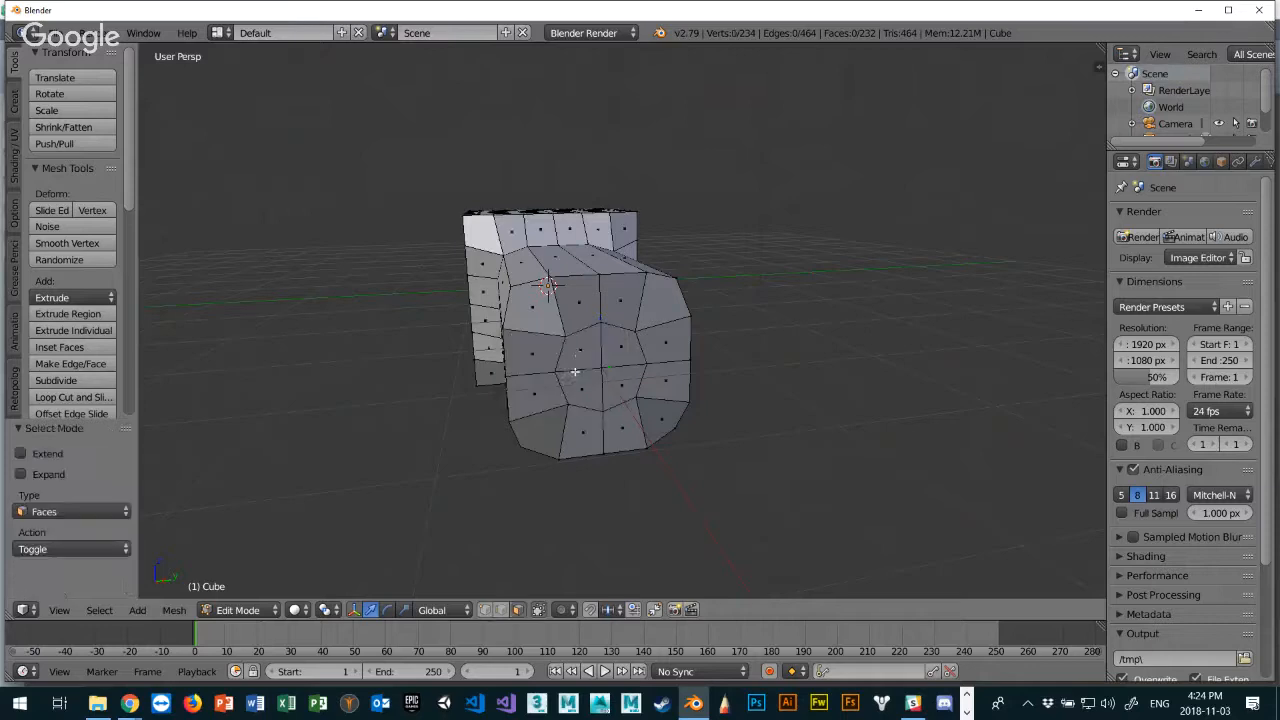
right_click(580, 356)
right_click(631, 356, "shift")
right_click(629, 382, "shift")
right_click(581, 383, "shift")
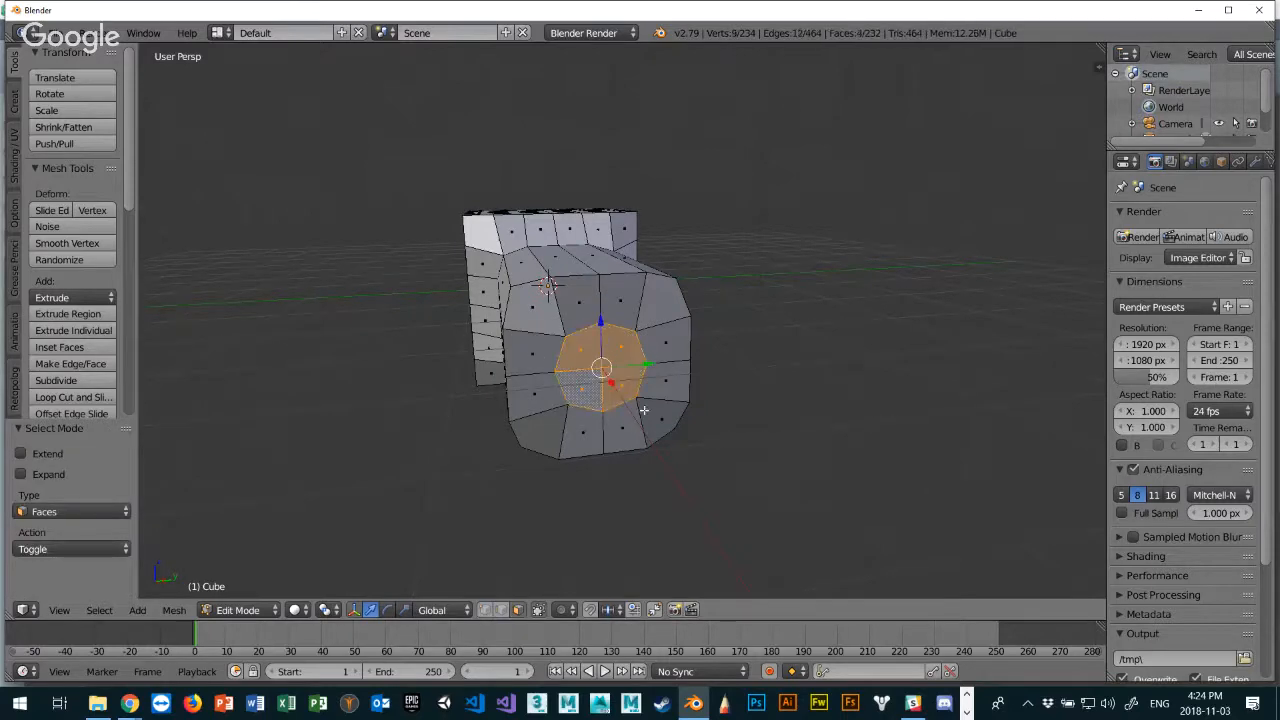
middle_click_drag(581, 383, 700, 432)
key("e")
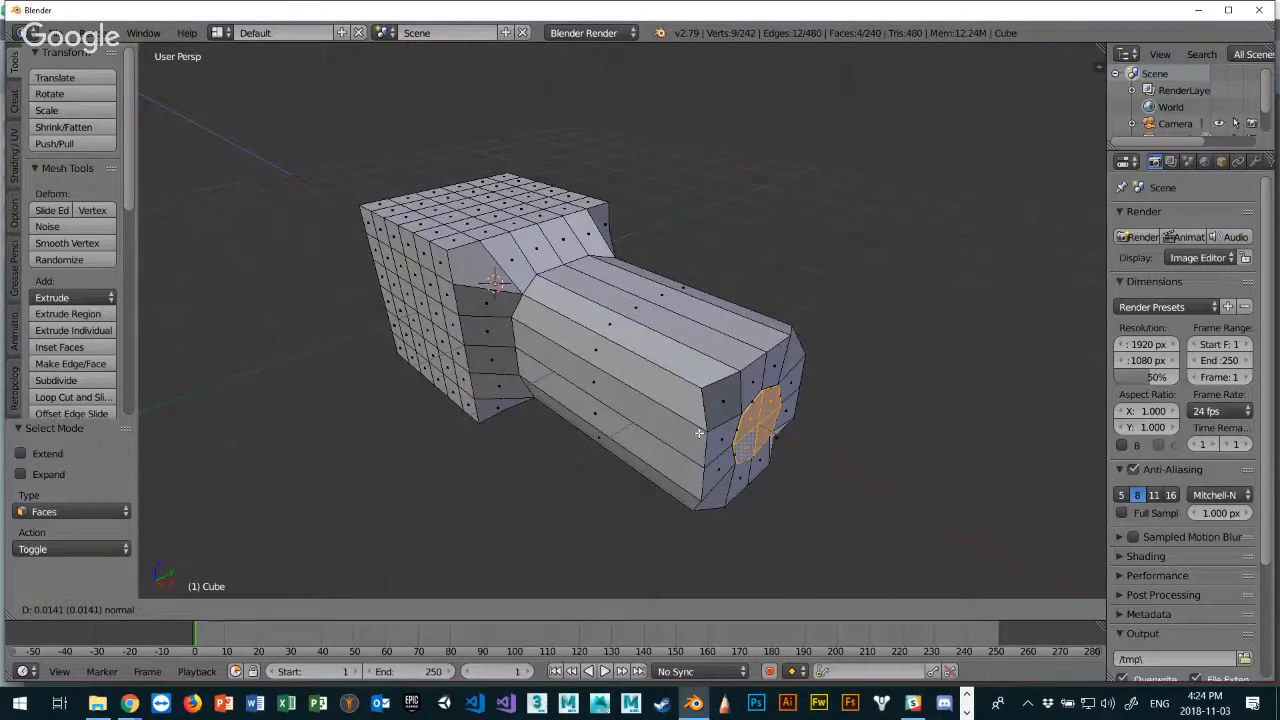
left_click(700, 432)
Extrude the four central end faces again by 1.814 along their normal and scale the tip to 0.540.
key("e")
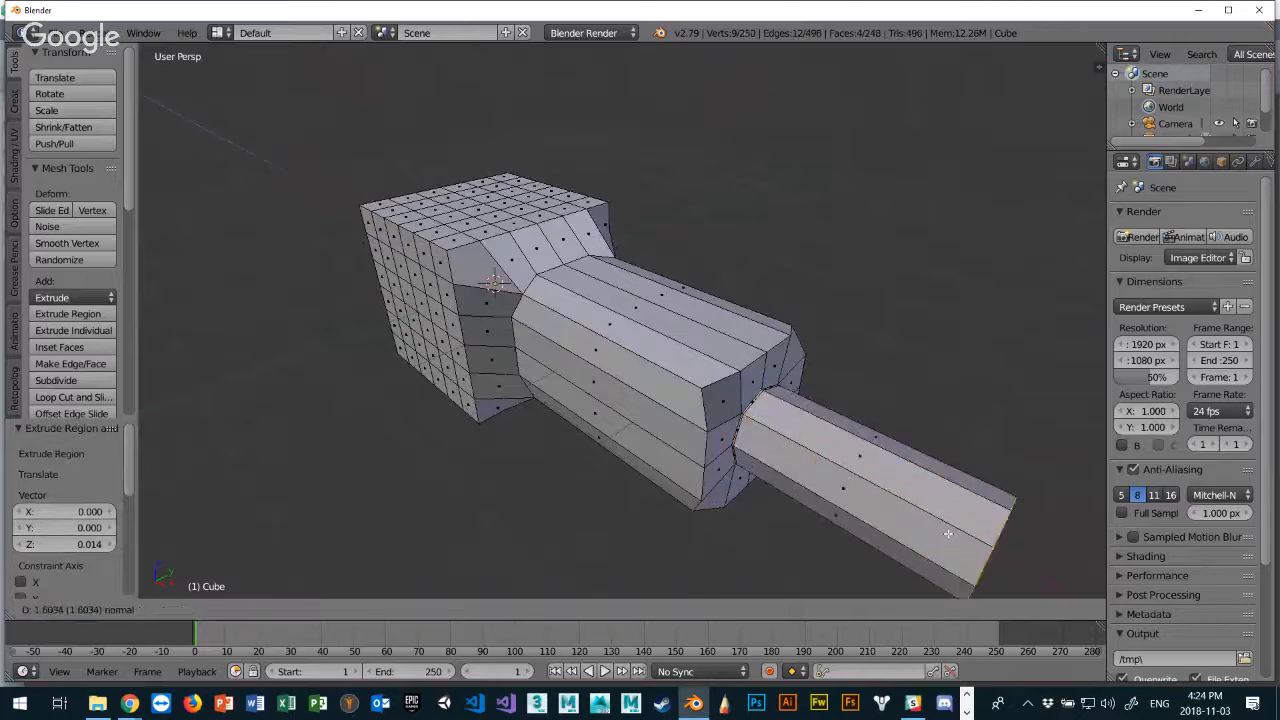
left_click(995, 546)
middle_click_drag(995, 546, 835, 491)
scroll(840, 494, "down", 3)
middle_click_drag(389, 426, 729, 447)
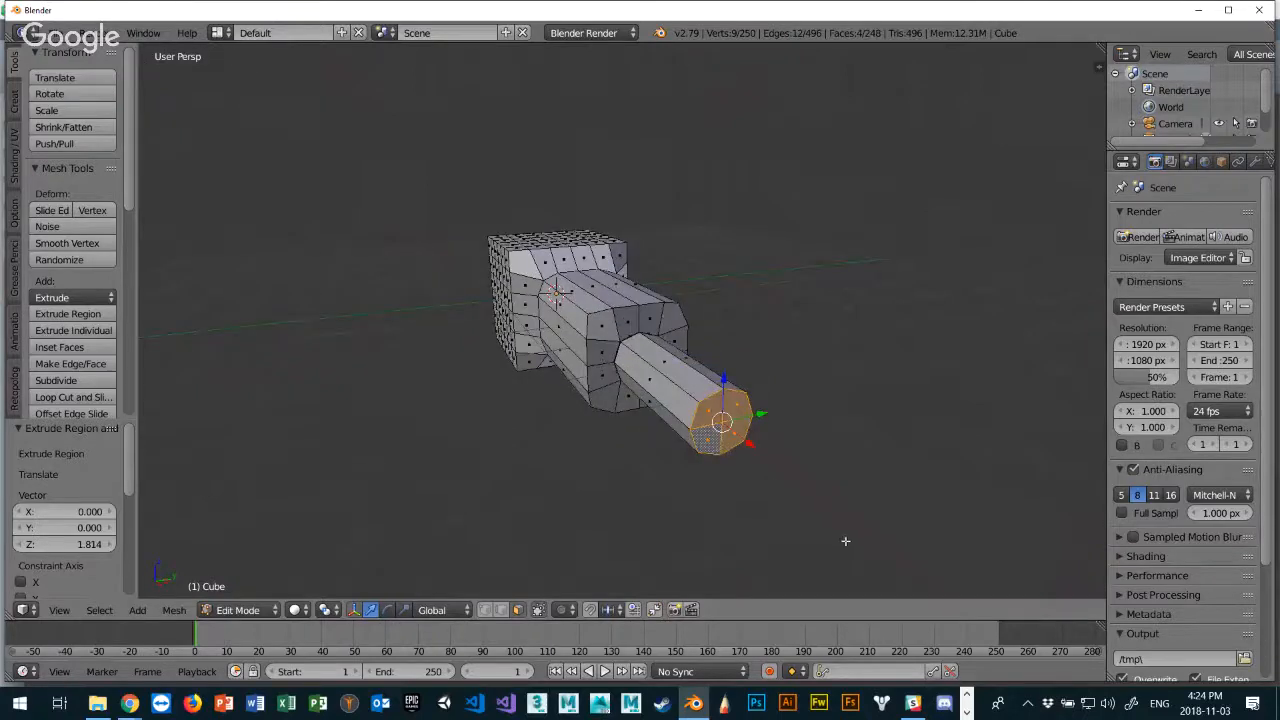
key("s")
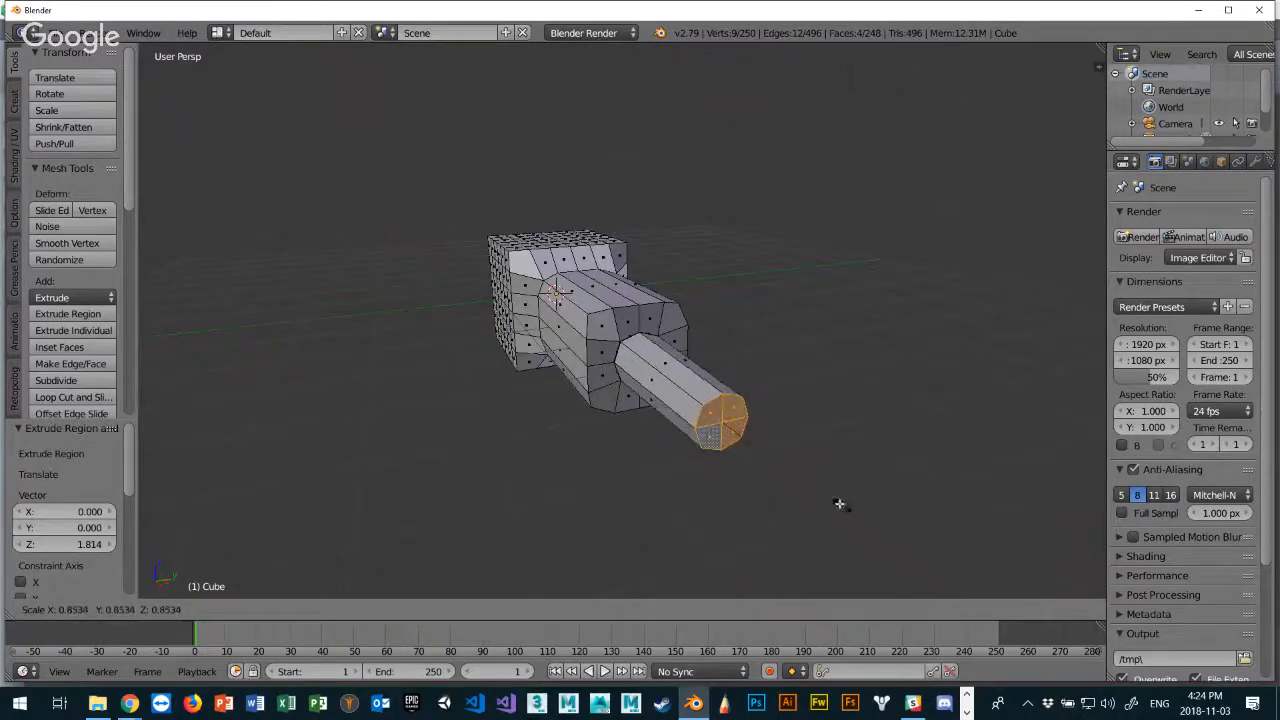
left_click(790, 480)
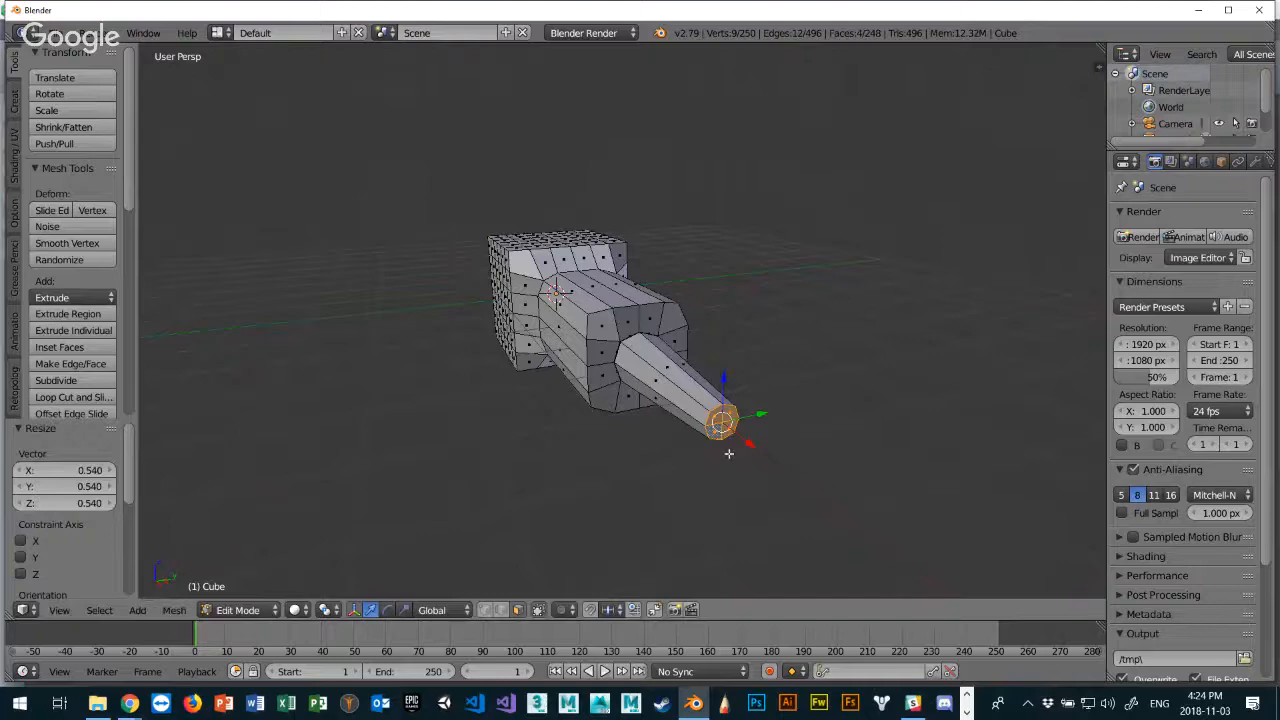
Select the row of upper edges at the thick arm's front end and move them back -0.389 along X.
middle_click_drag(728, 453, 550, 410)
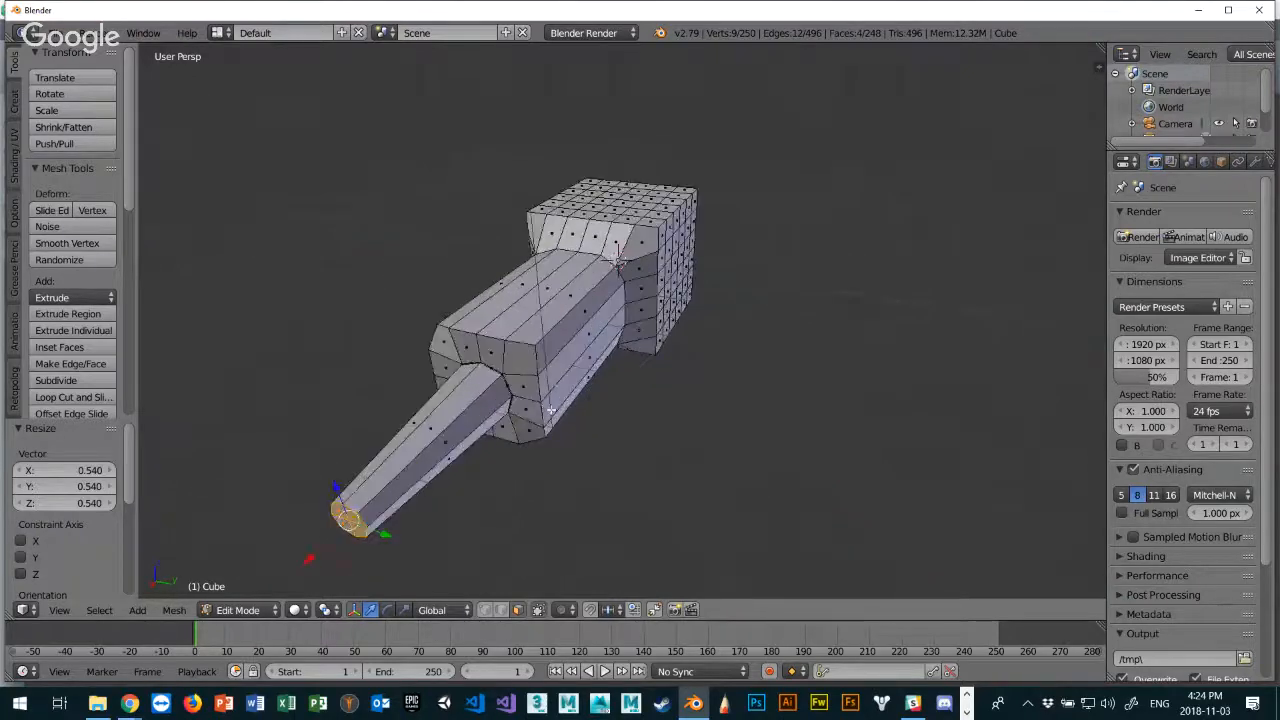
scroll(550, 410, "up", 4)
scroll(487, 409, "down", 1)
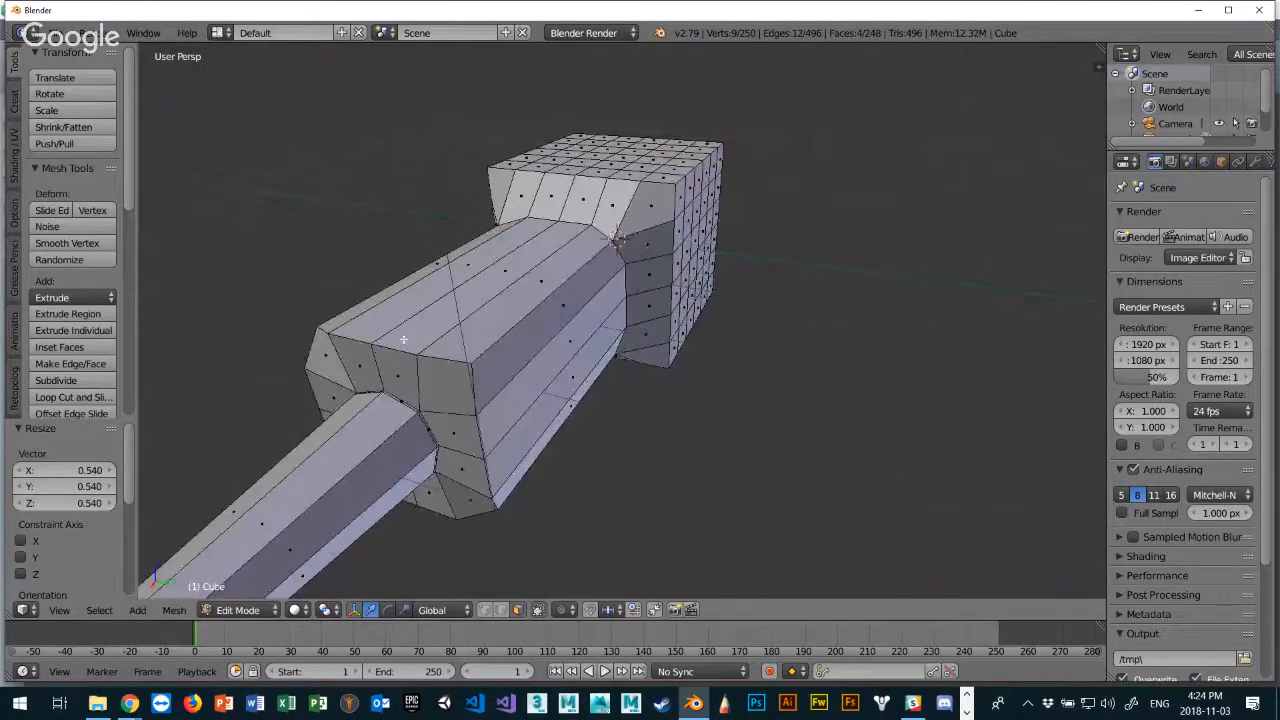
key("ctrl+Tab")
left_click(343, 322)
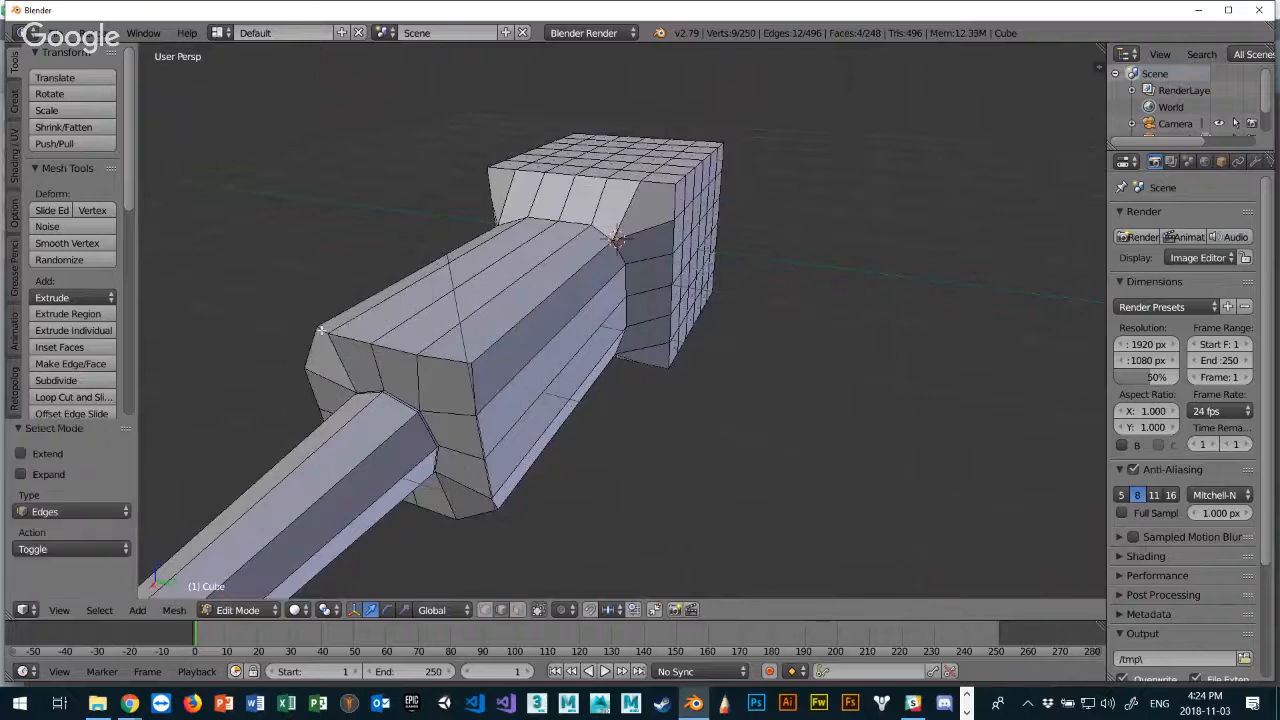
right_click(321, 331)
right_click(447, 361, "shift")
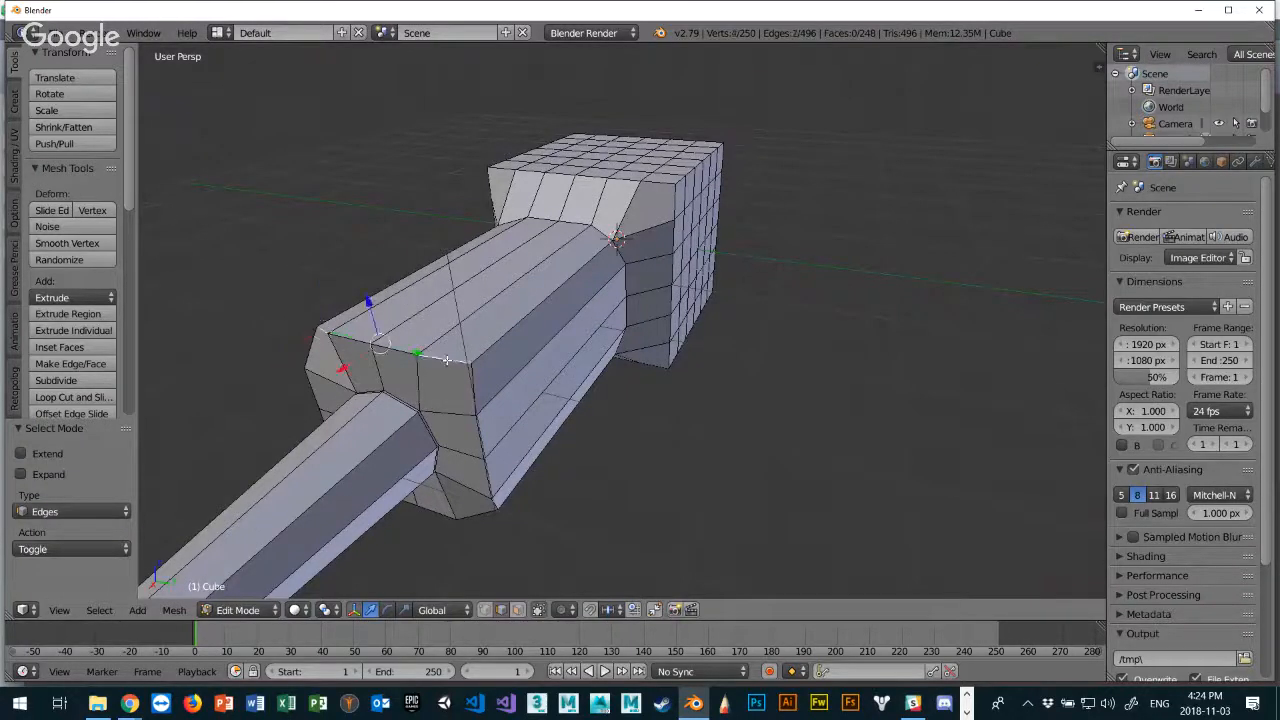
right_click(367, 344, "shift")
key("g")
key("x")
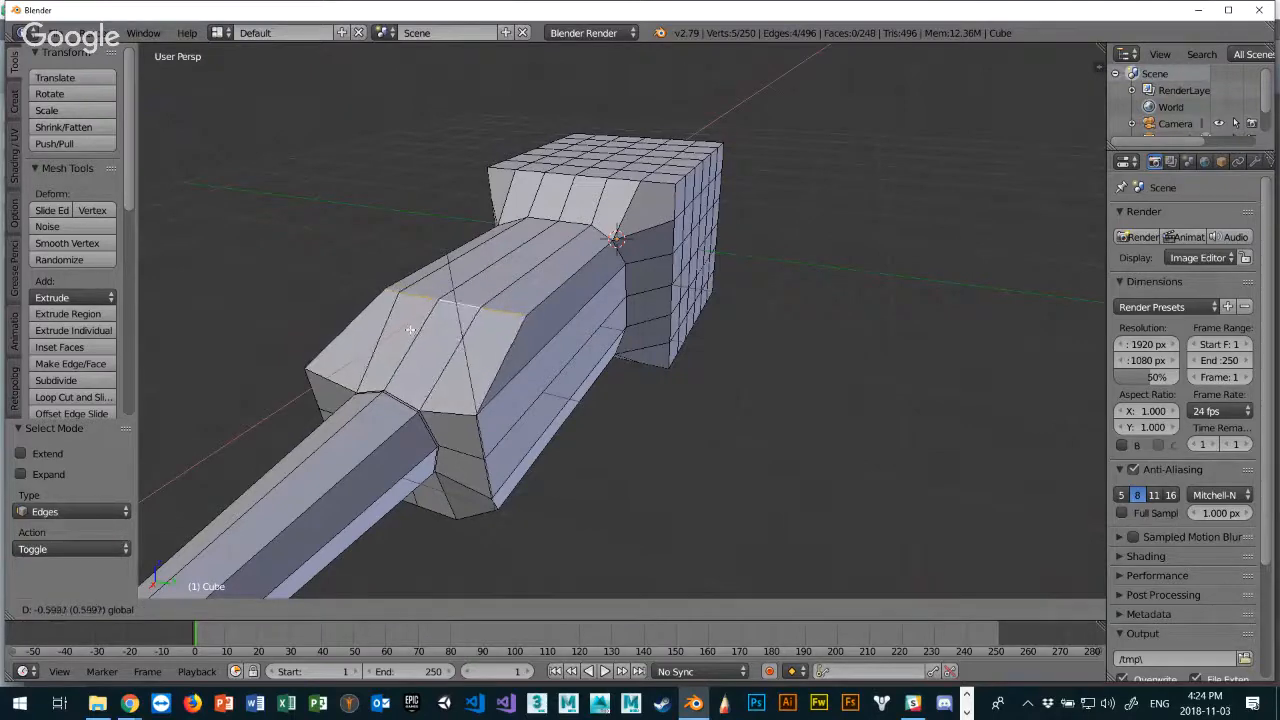
left_click(390, 349)
Select five adjacent faces in the fourth row from the top on the cube's side in face mode.
middle_click_drag(390, 349, 714, 339)
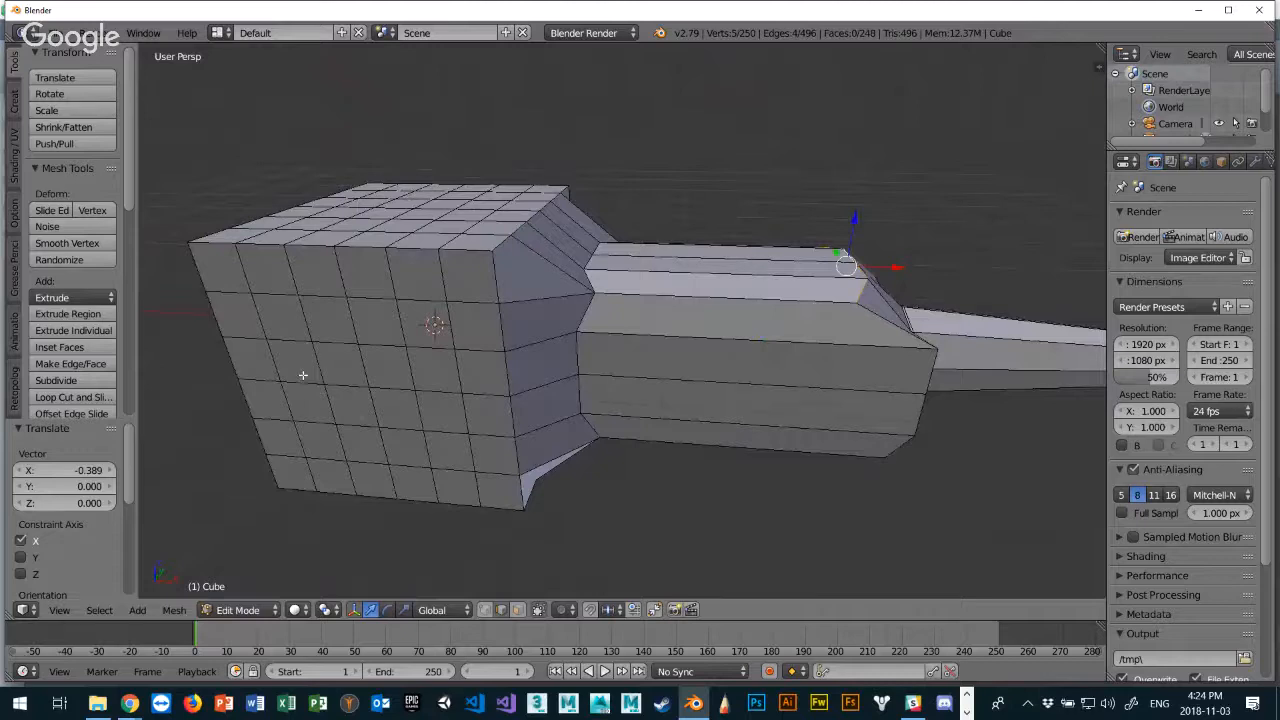
key("ctrl+Tab")
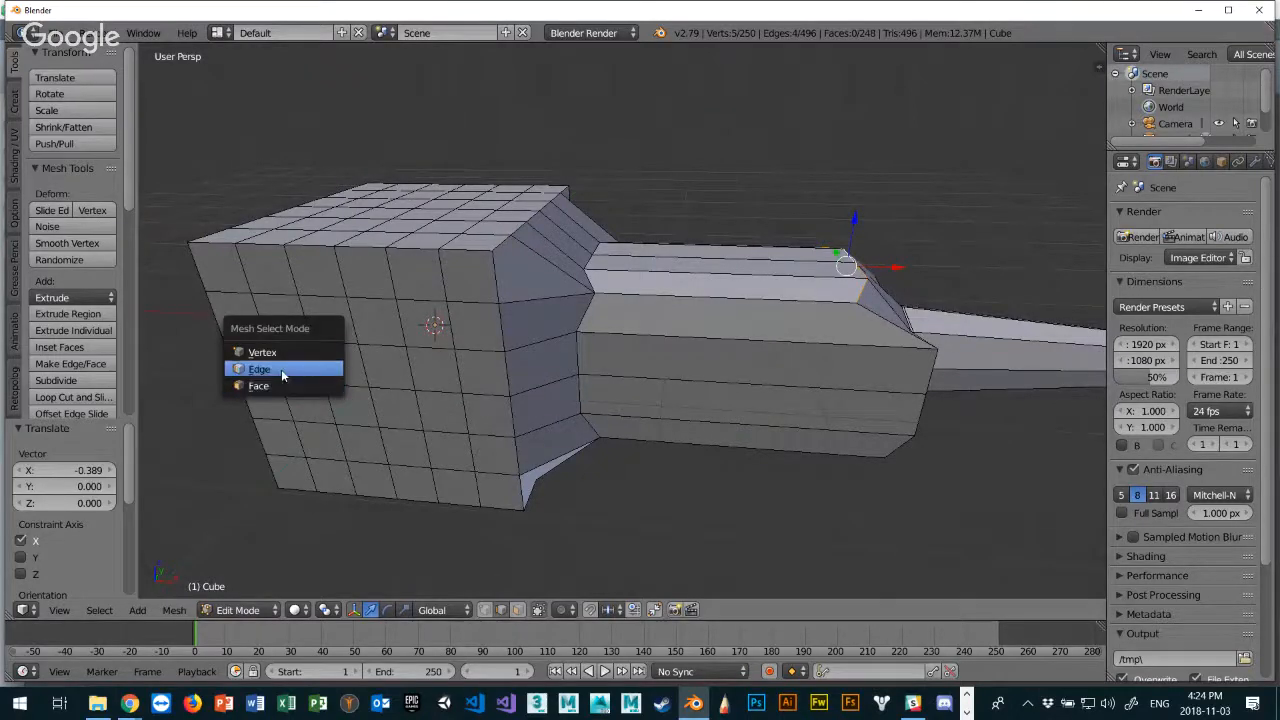
left_click(284, 385)
left_click(304, 402)
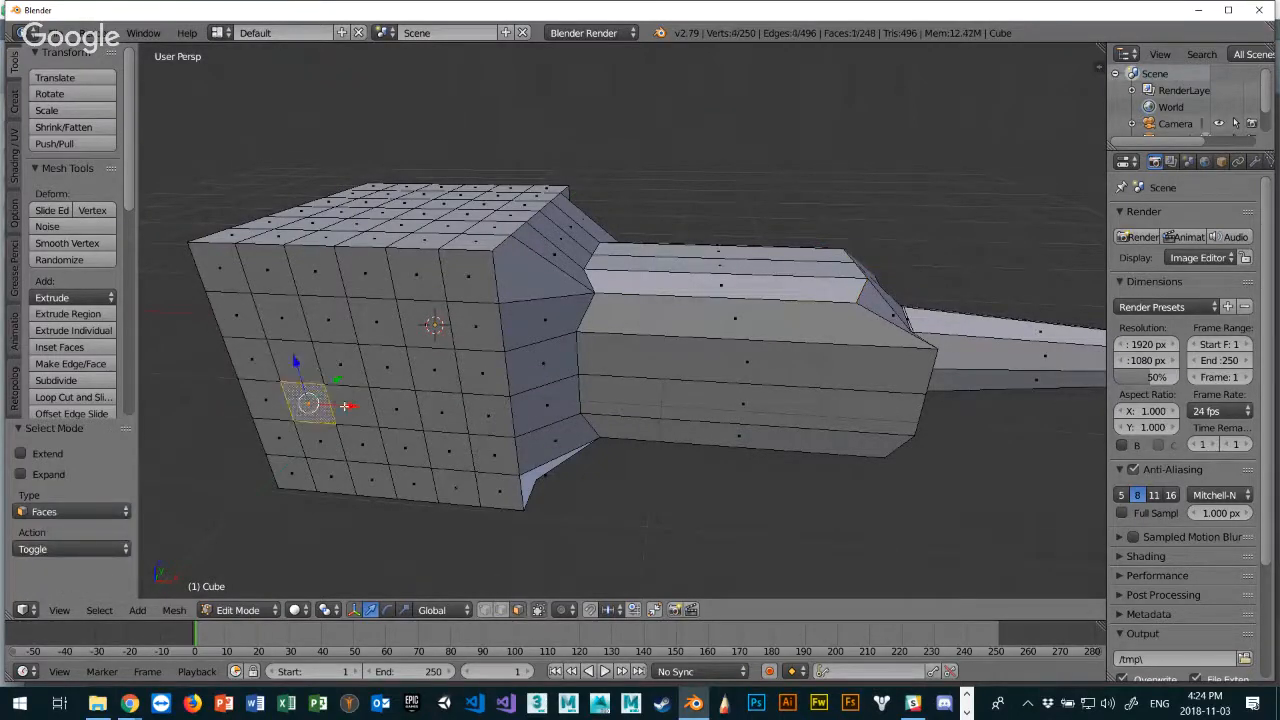
left_click(344, 405, "shift")
left_click(400, 408, "shift")
left_click(448, 413, "shift")
left_click(477, 416, "shift")
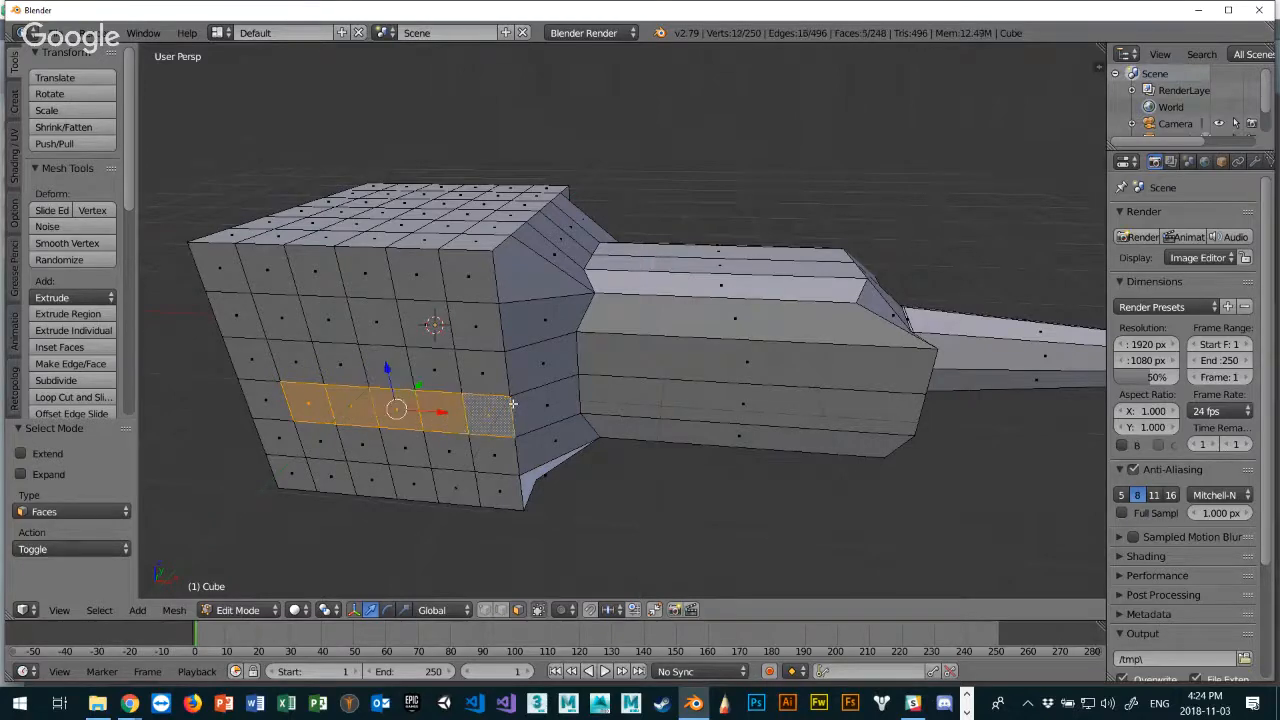
Select the horizontal face loop running around the cube and arms, and deselect its long face on the thick arm's far side.
middle_click_drag(478, 416, 523, 400)
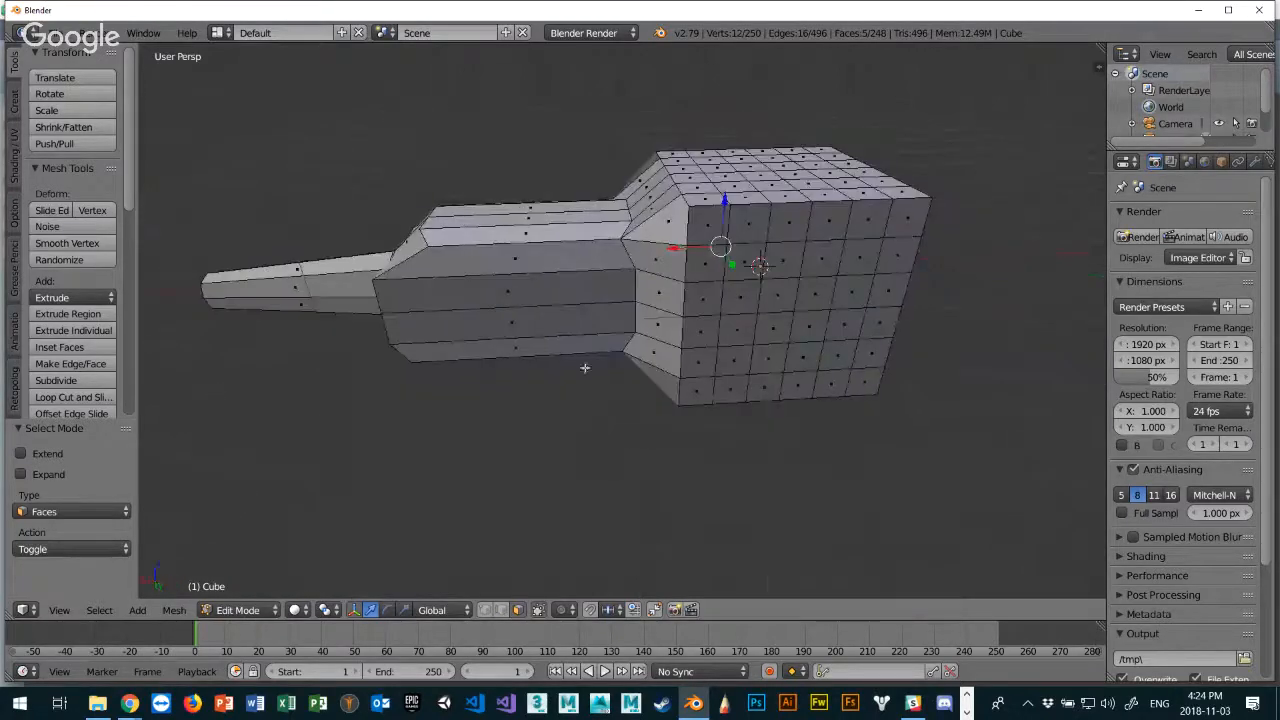
middle_click_drag(585, 367, 773, 413)
middle_click_drag(691, 414, 278, 384)
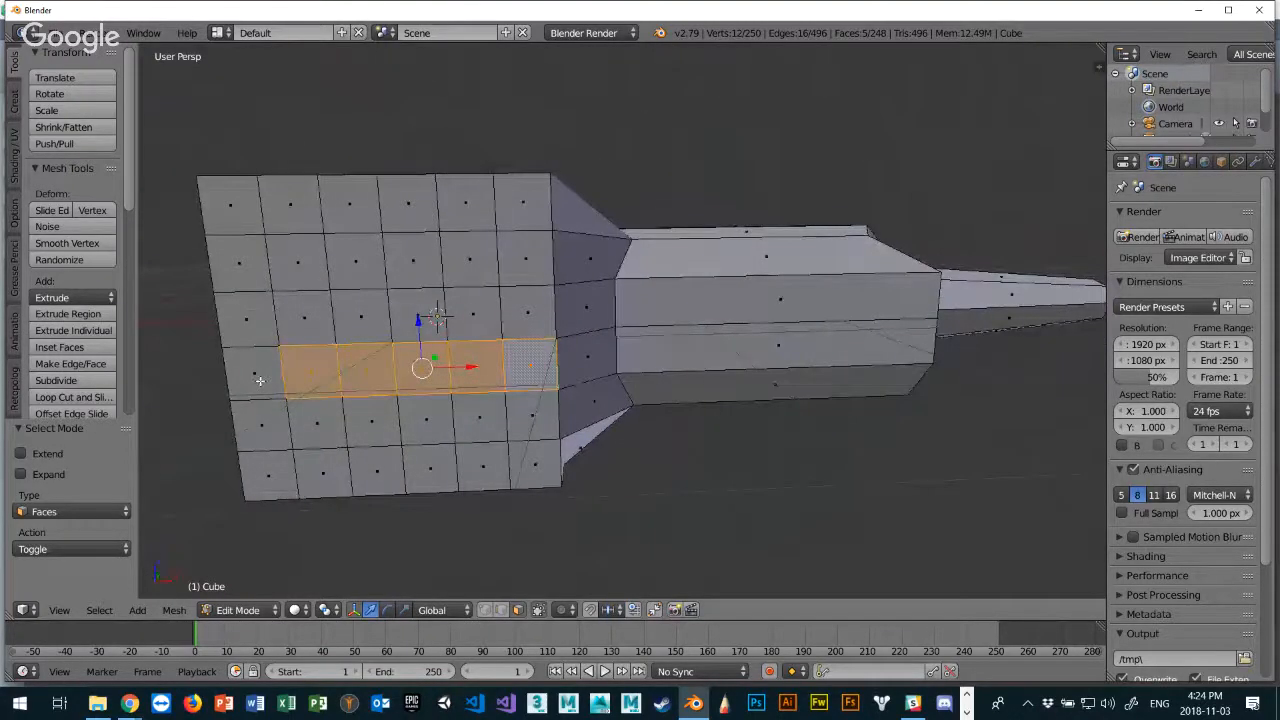
right_click(241, 377, "alt")
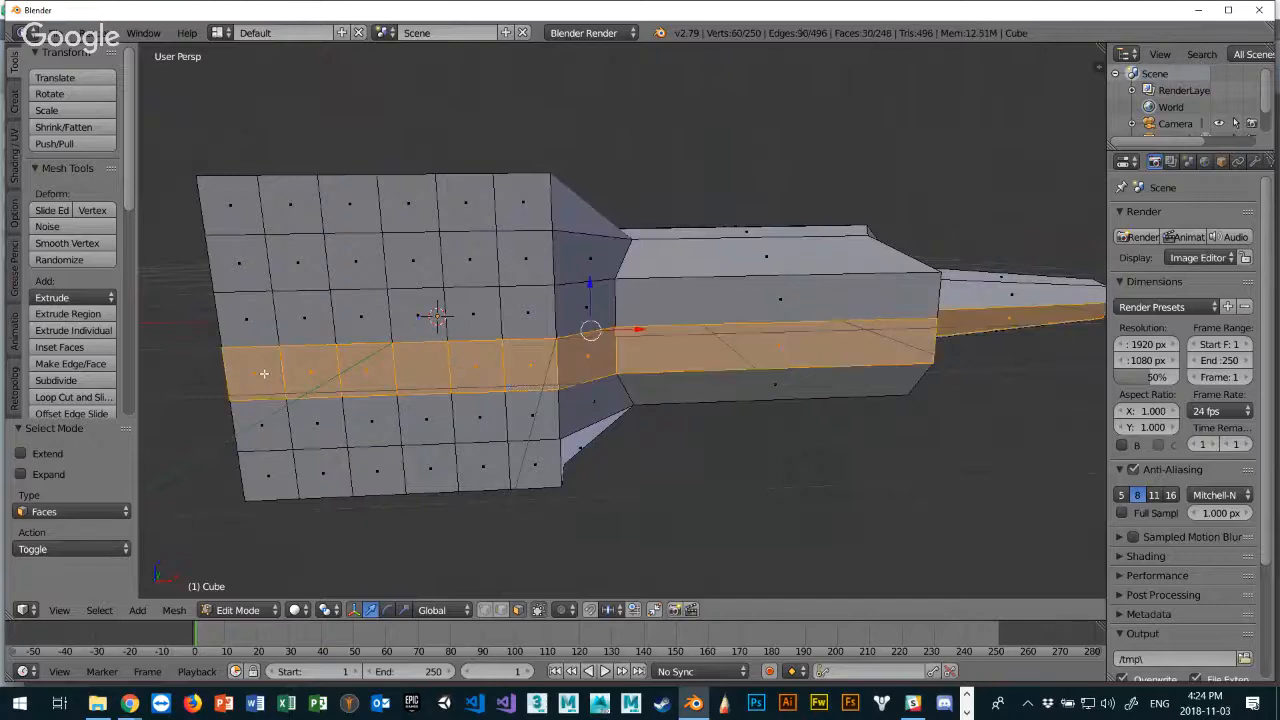
middle_click_drag(264, 373, 598, 333)
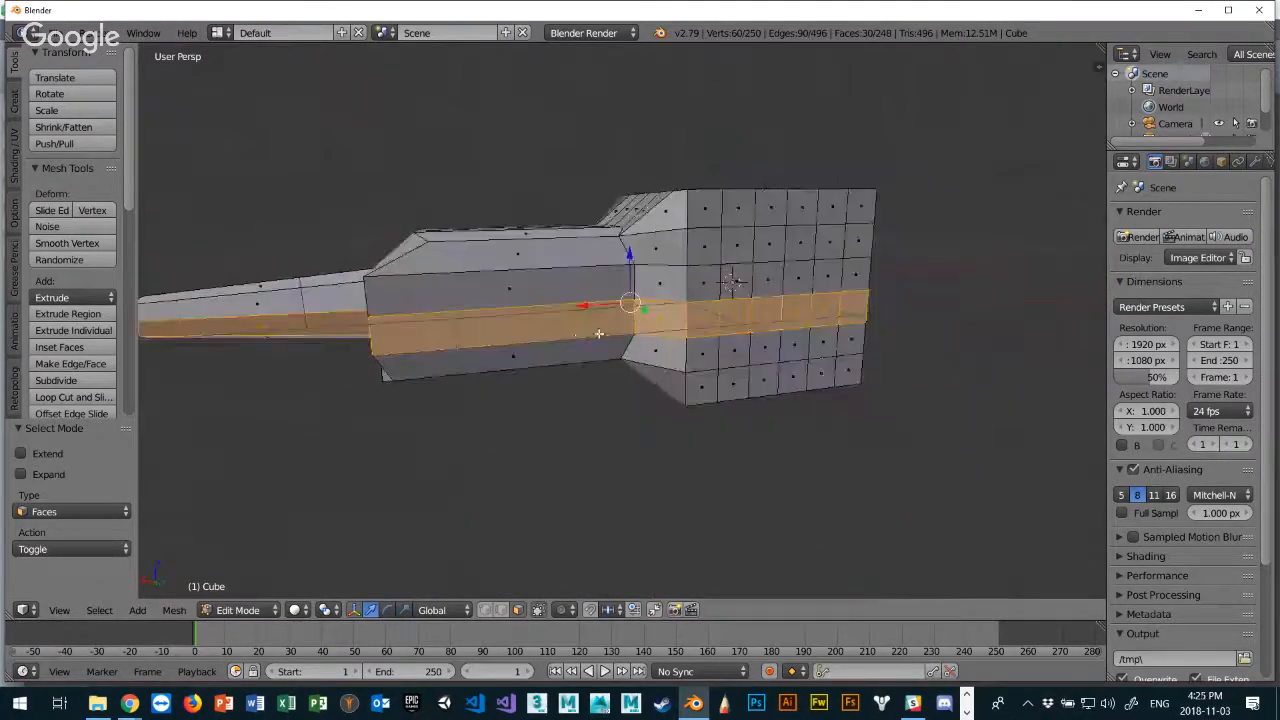
right_click(489, 328, "shift")
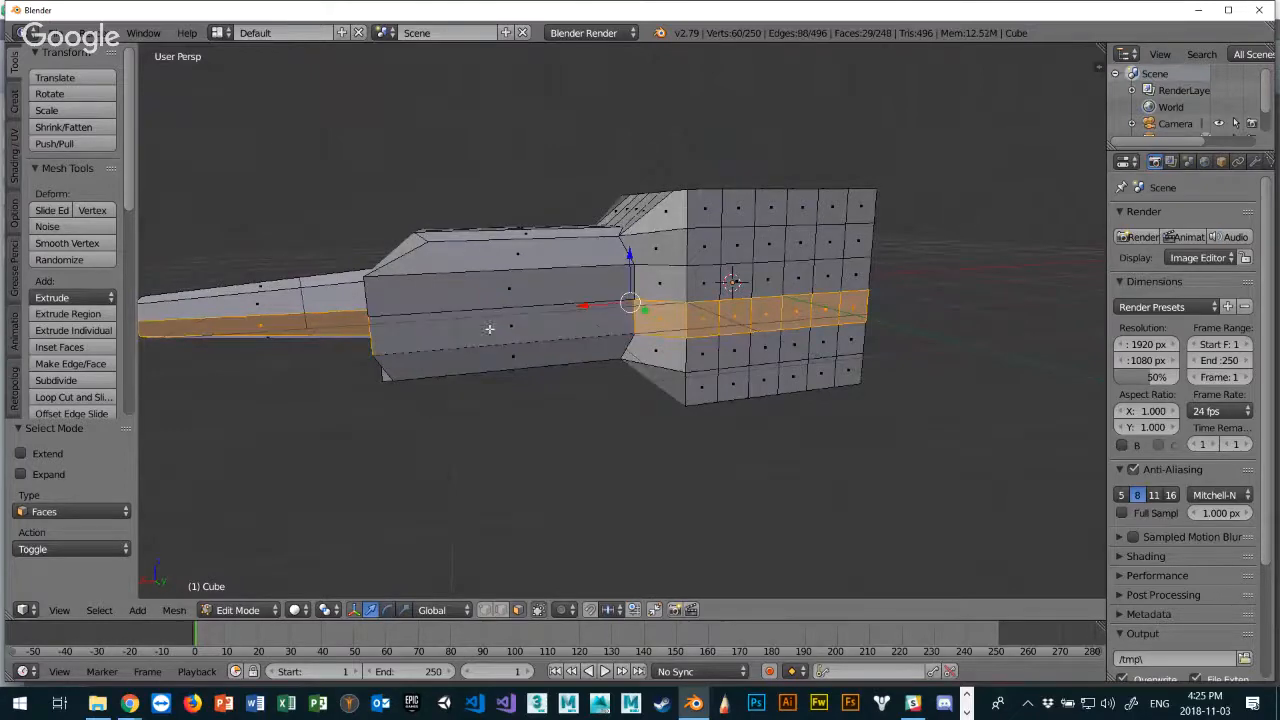
Deselect the loop's remaining faces along the thick arm, the thin arm and its tip.
middle_click_drag(388, 327, 644, 358)
right_click(660, 365, "shift")
right_click(516, 402, "shift")
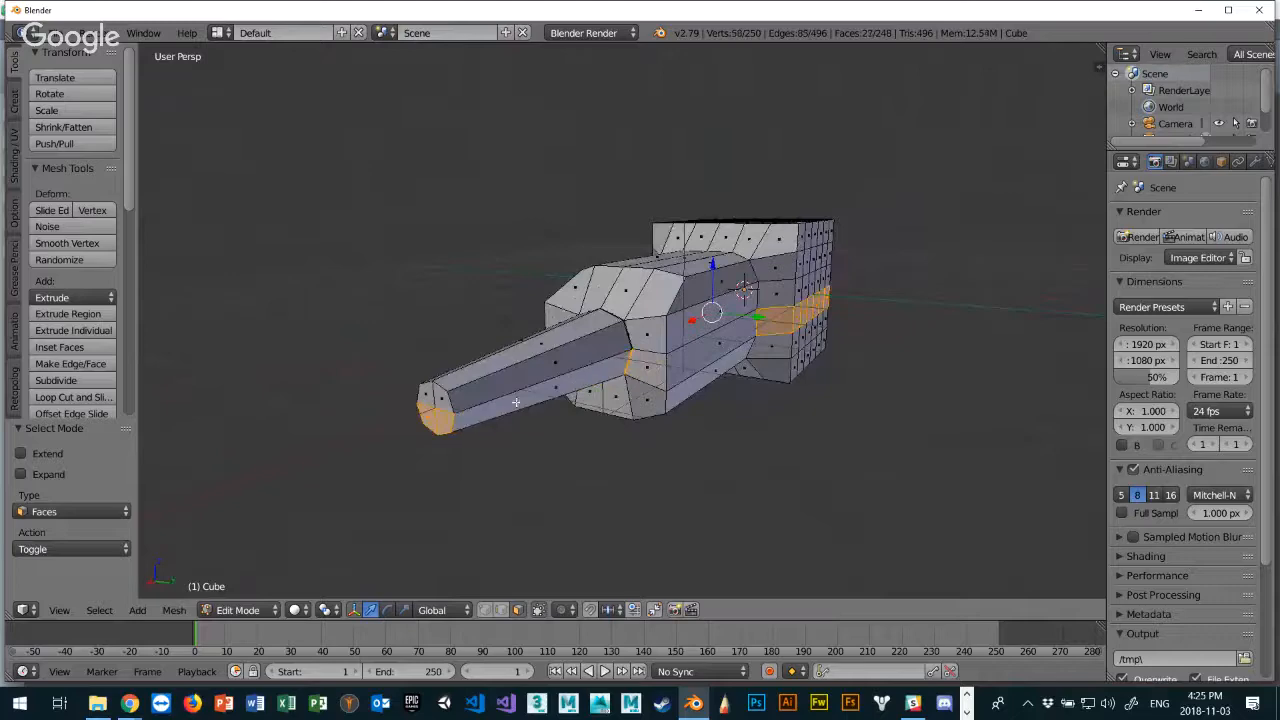
middle_click_drag(516, 379, 633, 361)
right_click(593, 321, "shift")
right_click(655, 340, "shift")
right_click(582, 352, "shift")
right_click(385, 361, "shift")
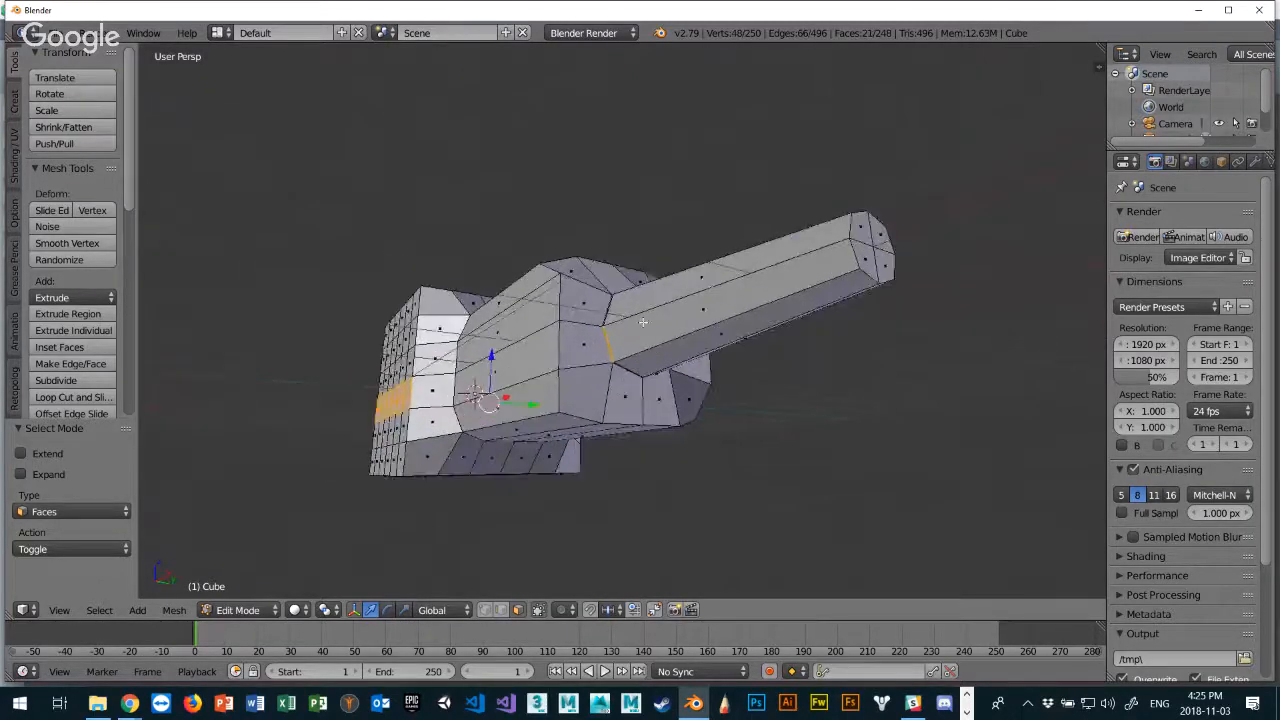
Find the two narrow loop faces at the thin arm's base in wireframe and deselect both.
key("z")
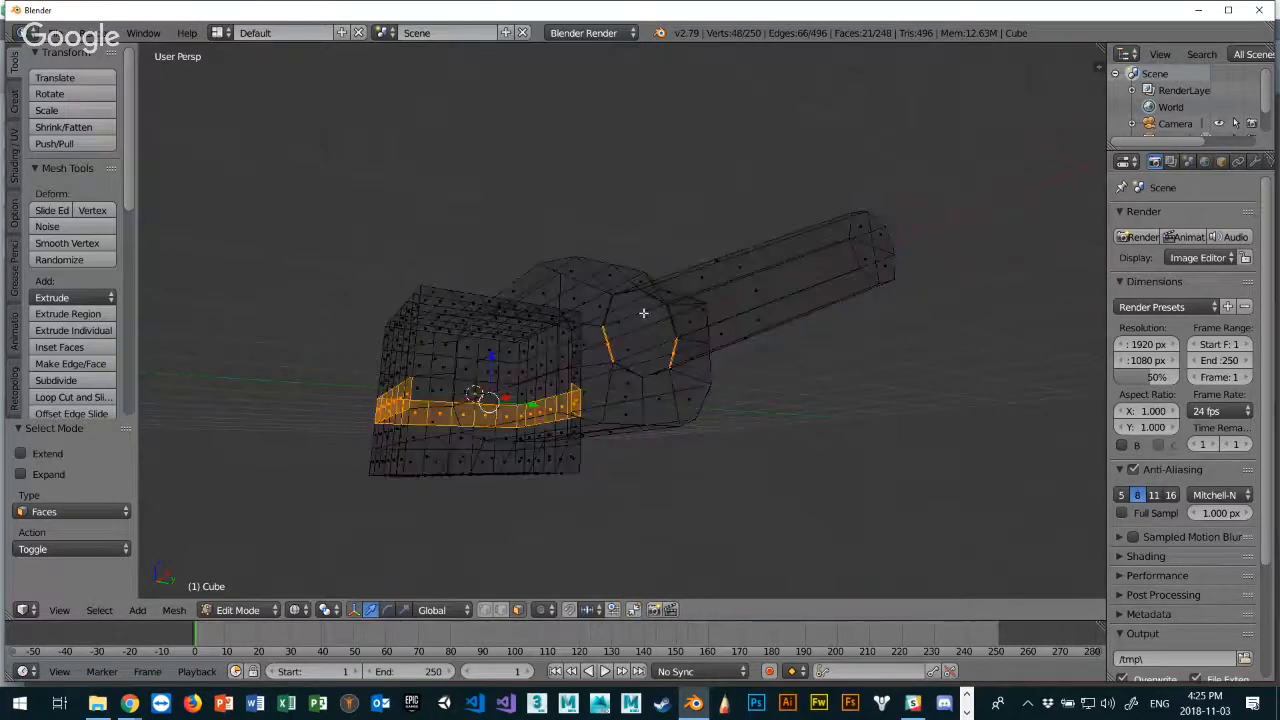
scroll(620, 352, "up", 4)
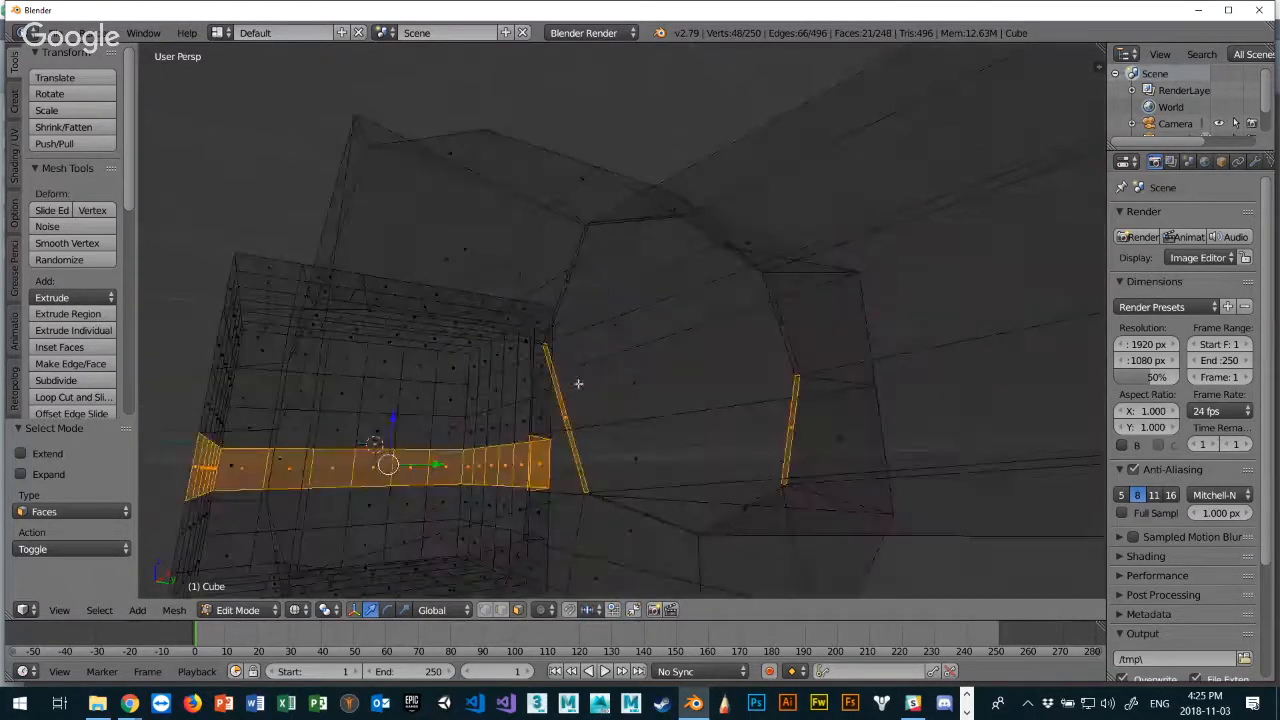
middle_click_drag(578, 383, 631, 385)
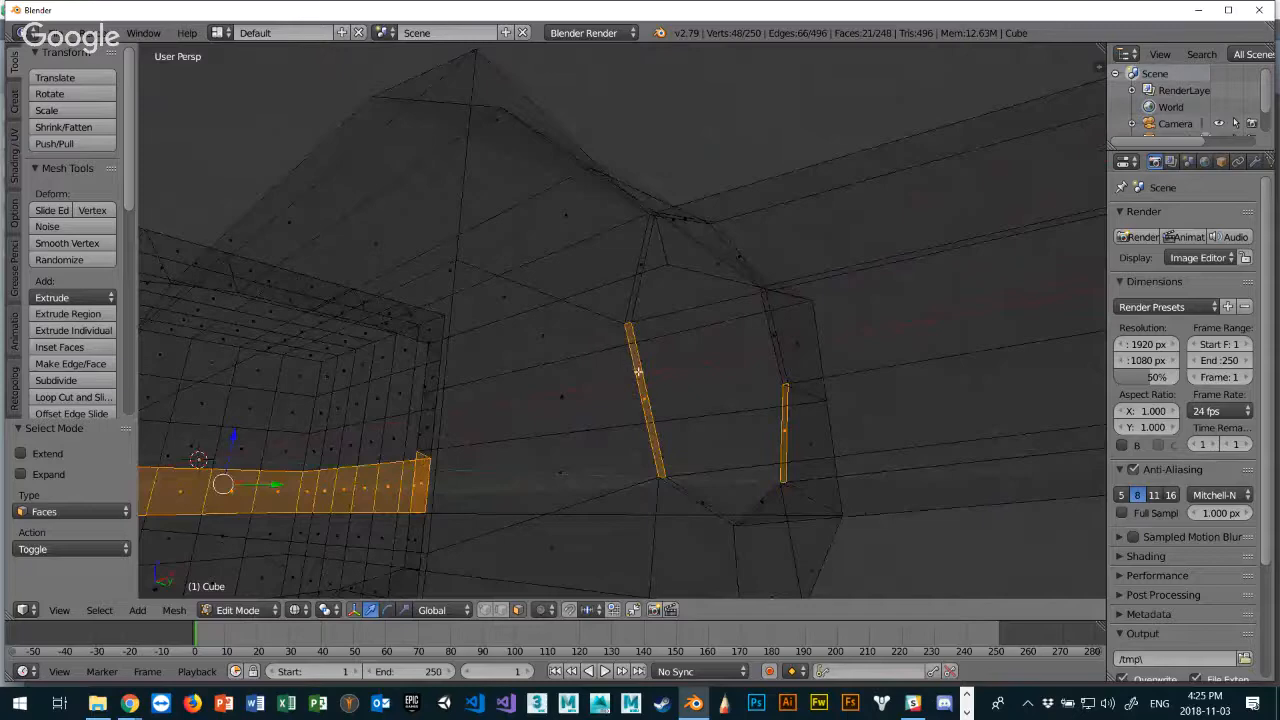
key("z")
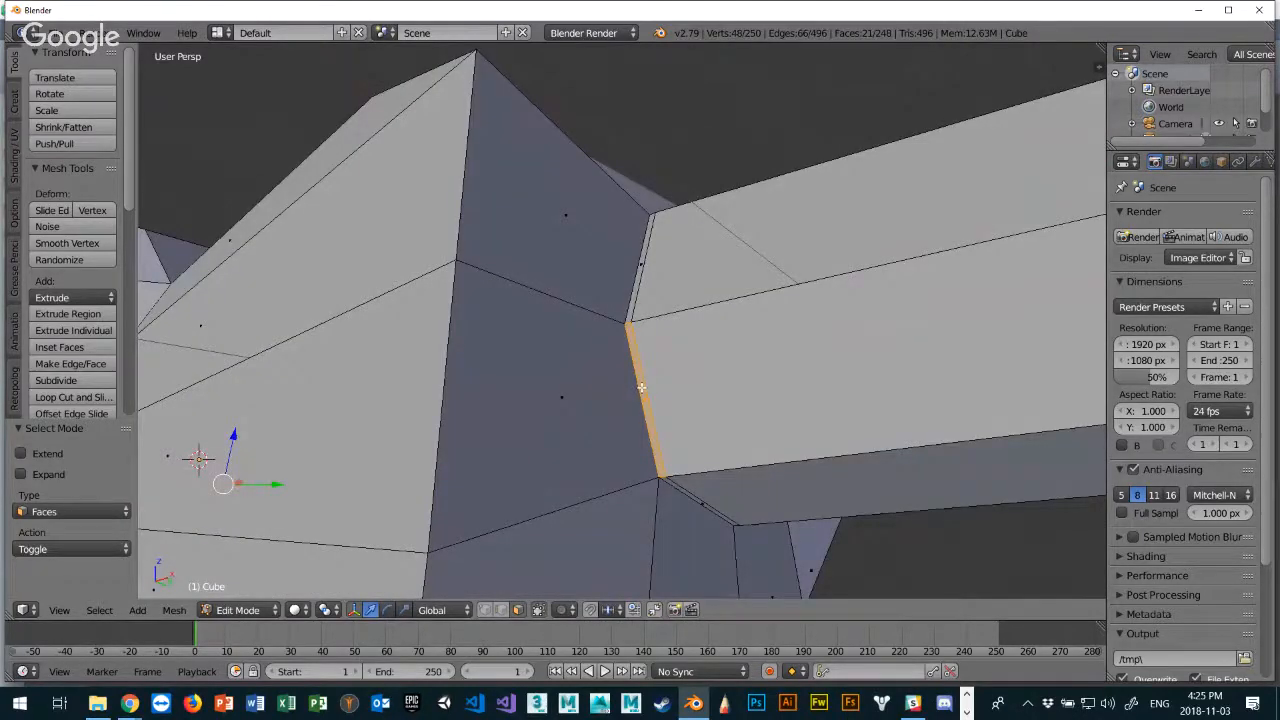
right_click(641, 388, "shift")
middle_click_drag(773, 436, 597, 393)
right_click(621, 365, "shift")
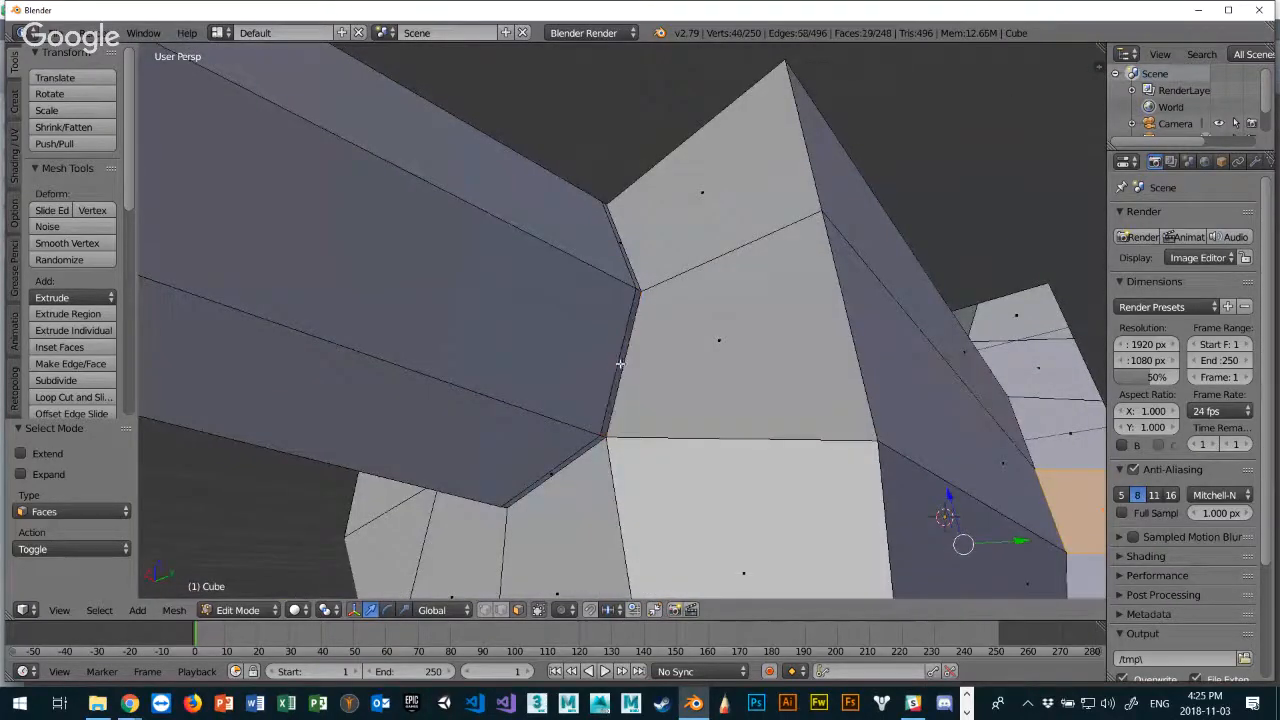
middle_click_drag(685, 414, 981, 462)
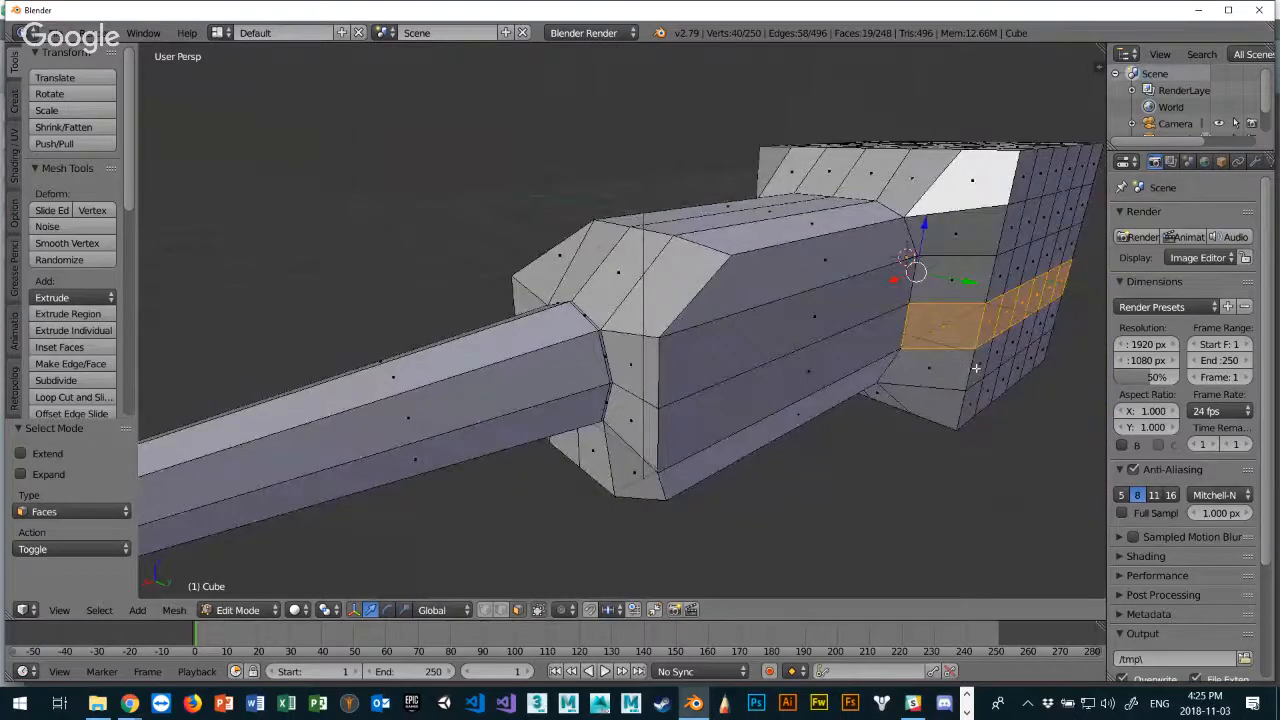
Scale the selected face band around the cube by 1.392 on all axes to form a flared rim.
middle_click_drag(962, 370, 920, 349)
scroll(900, 340, "down", 2)
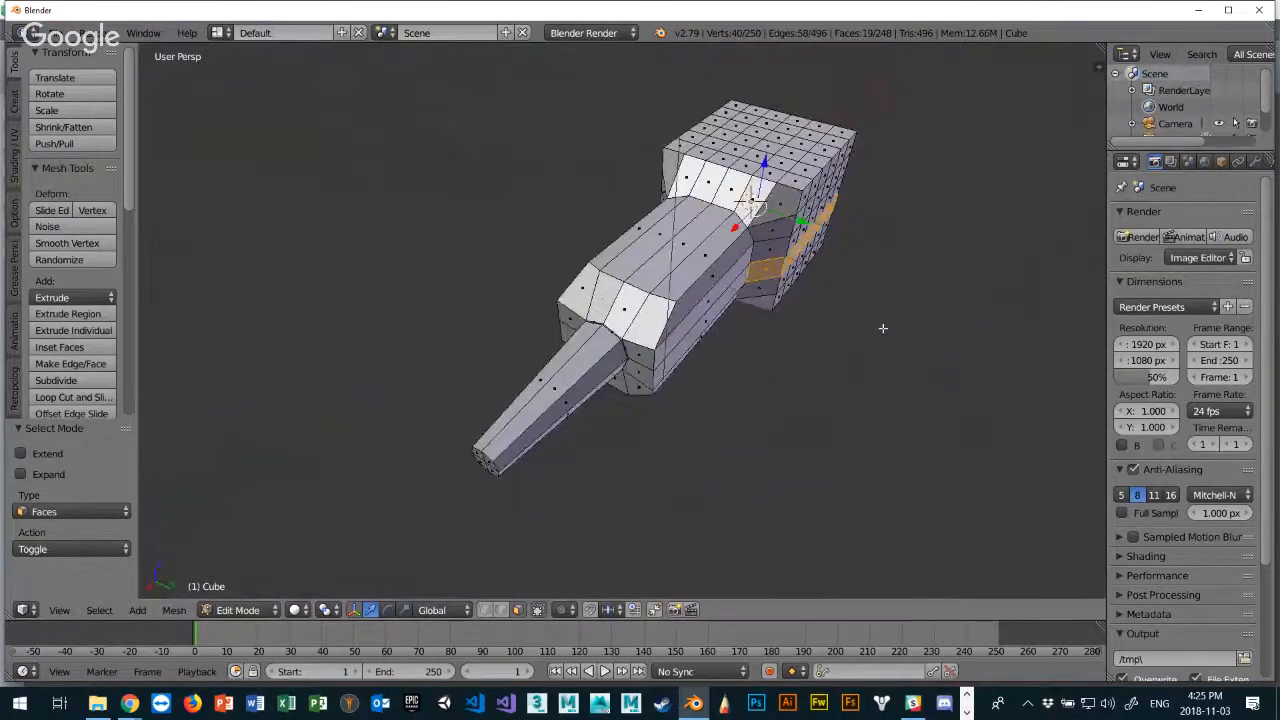
key("s")
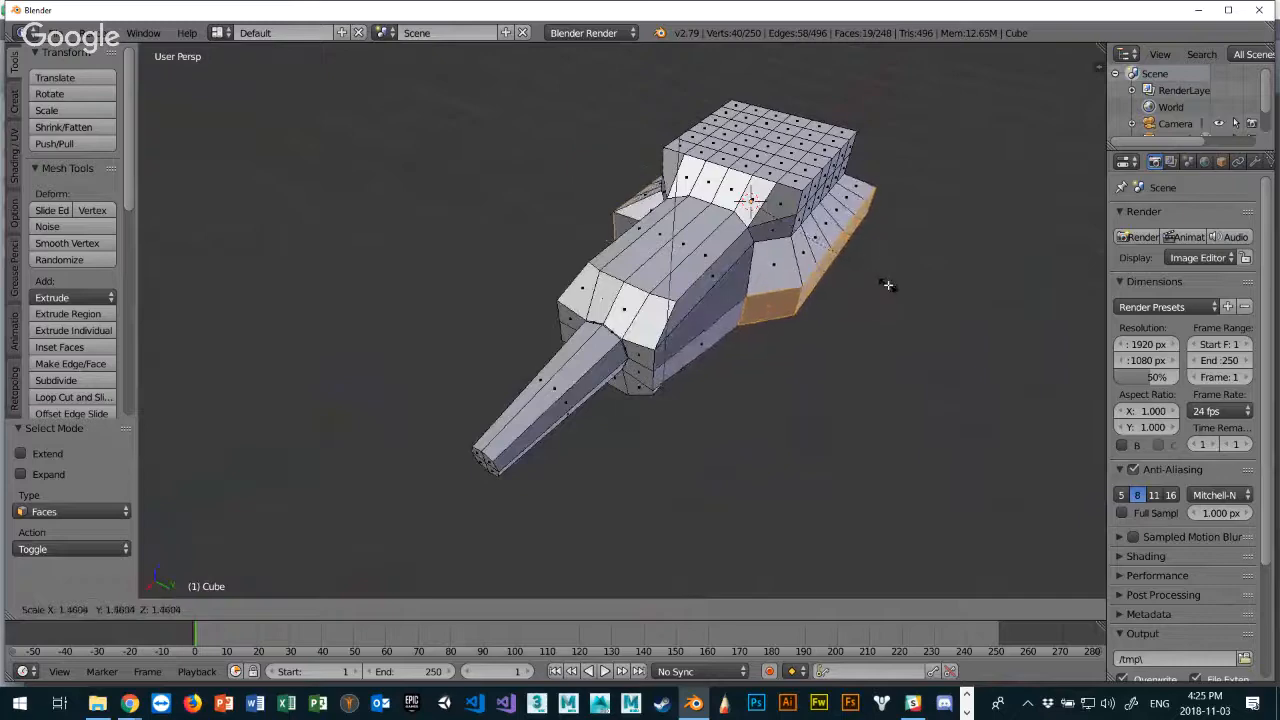
left_click(880, 280)
Scale the rim faces to 0.563 along Z to make the rim thinner.
middle_click_drag(880, 280, 822, 276)
key("s")
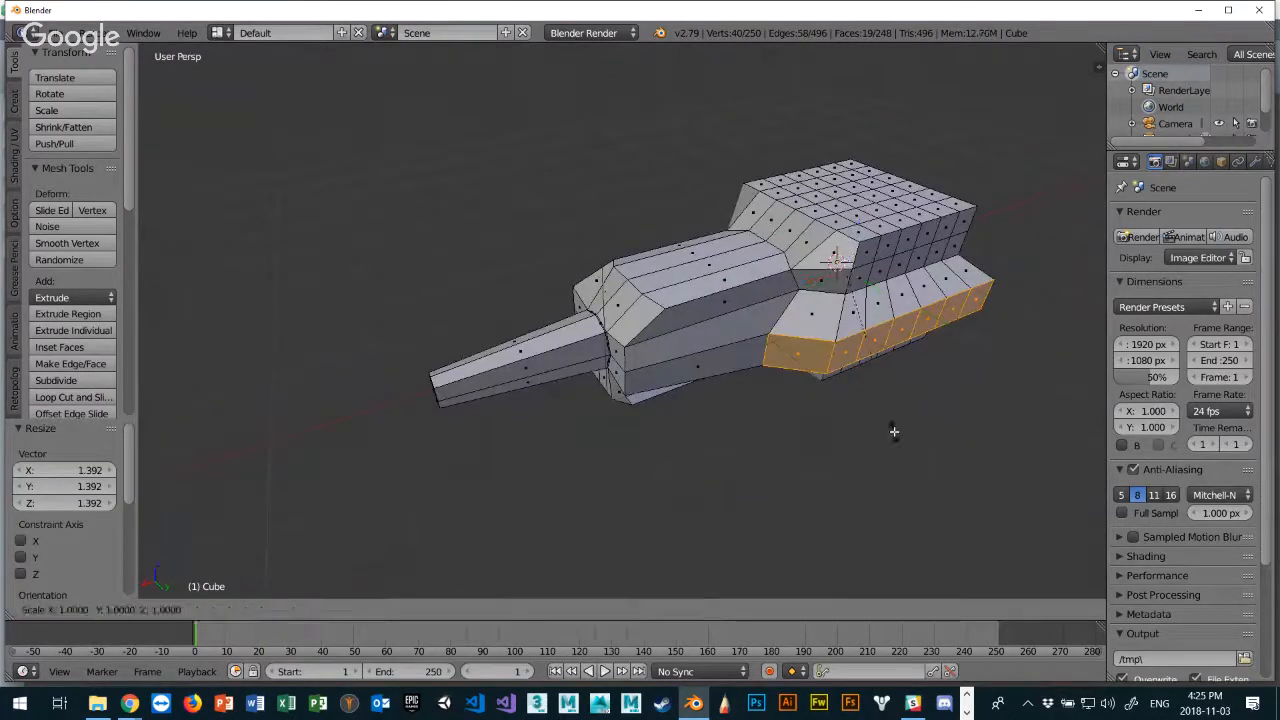
key("z")
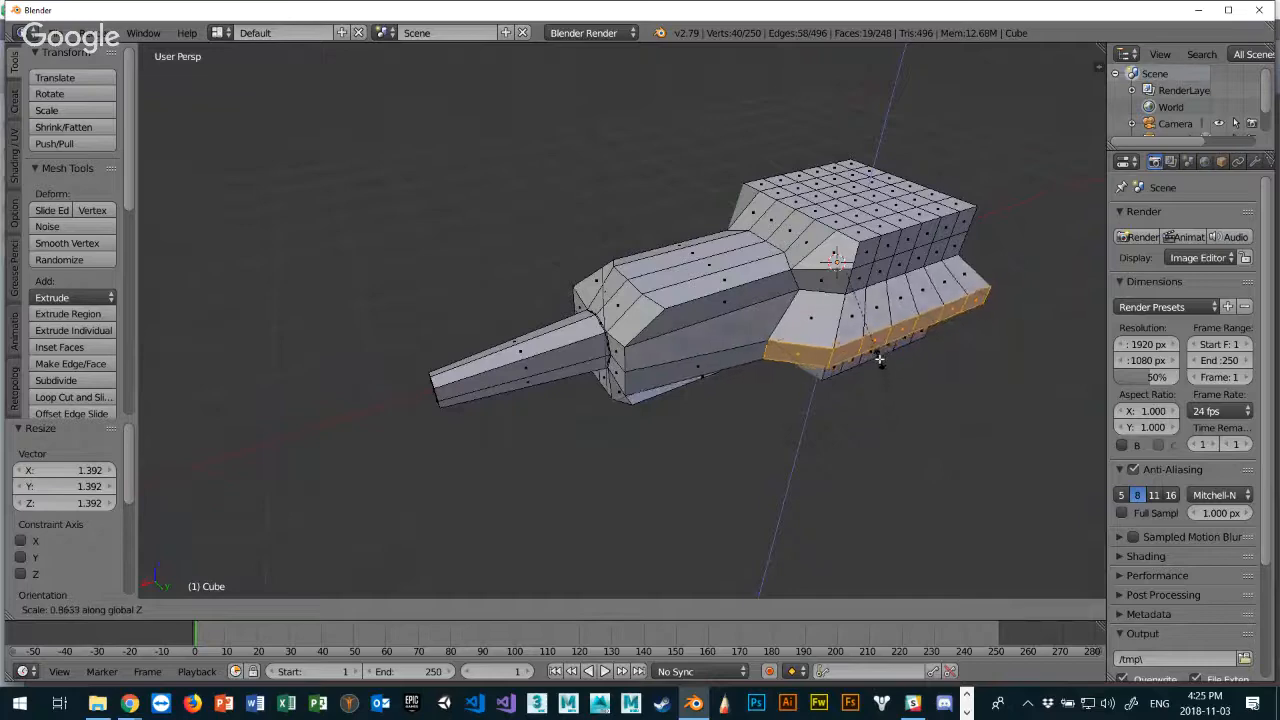
left_click(877, 346)
Deselect the six rim faces across the cube's rear.
scroll(904, 374, "up", 5)
middle_click_drag(904, 374, 605, 361)
scroll(728, 353, "down", 6)
scroll(605, 361, "down", 4)
scroll(605, 361, "up", 6)
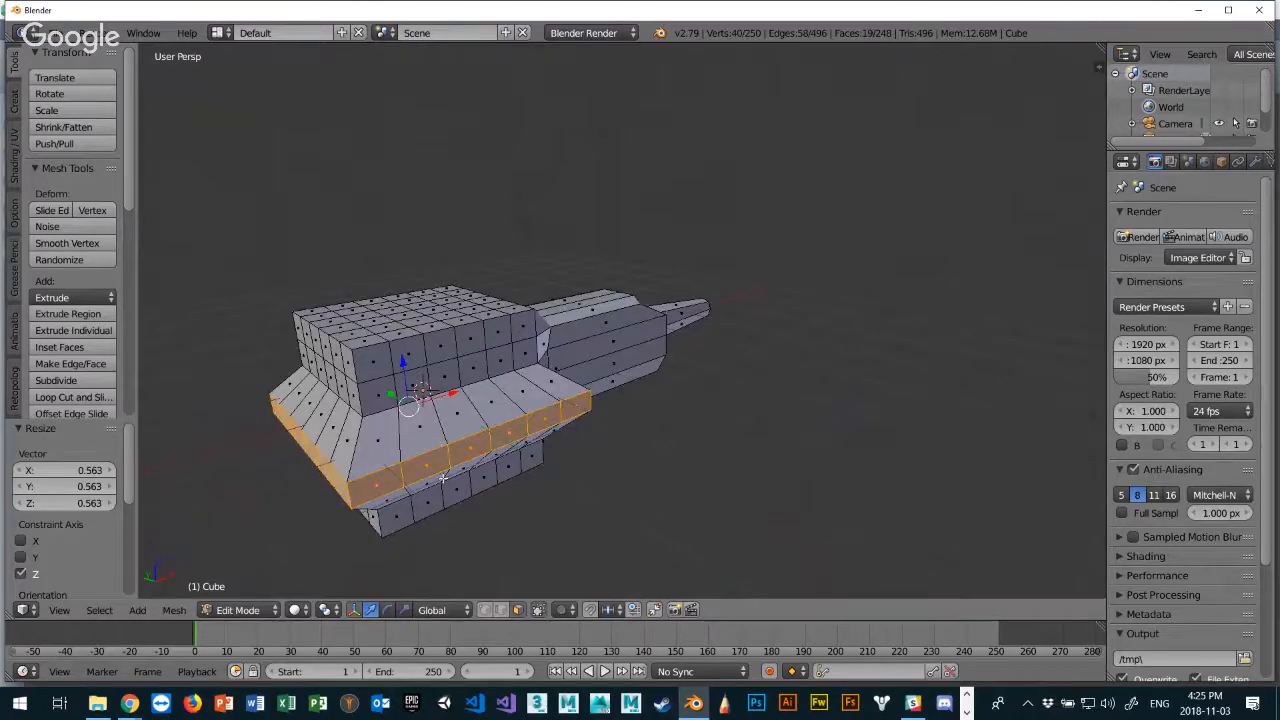
middle_click_drag(418, 461, 472, 447)
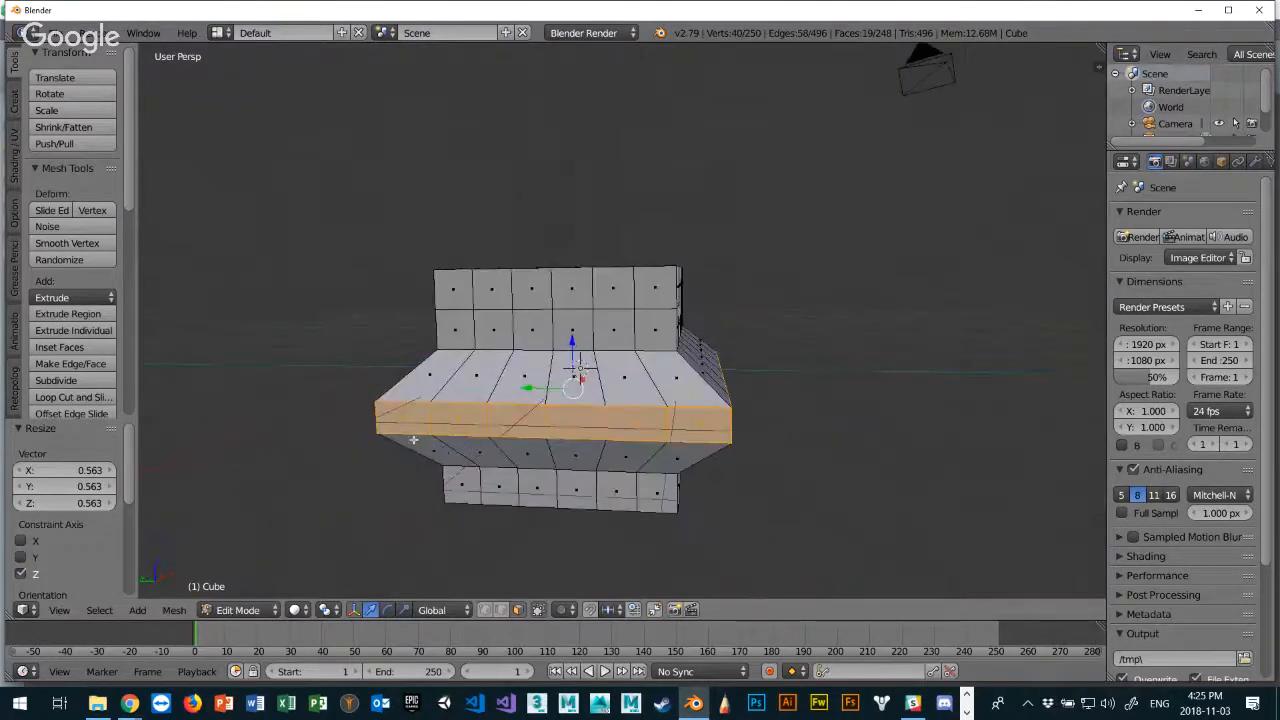
right_click(423, 424, "shift")
right_click(457, 424, "shift")
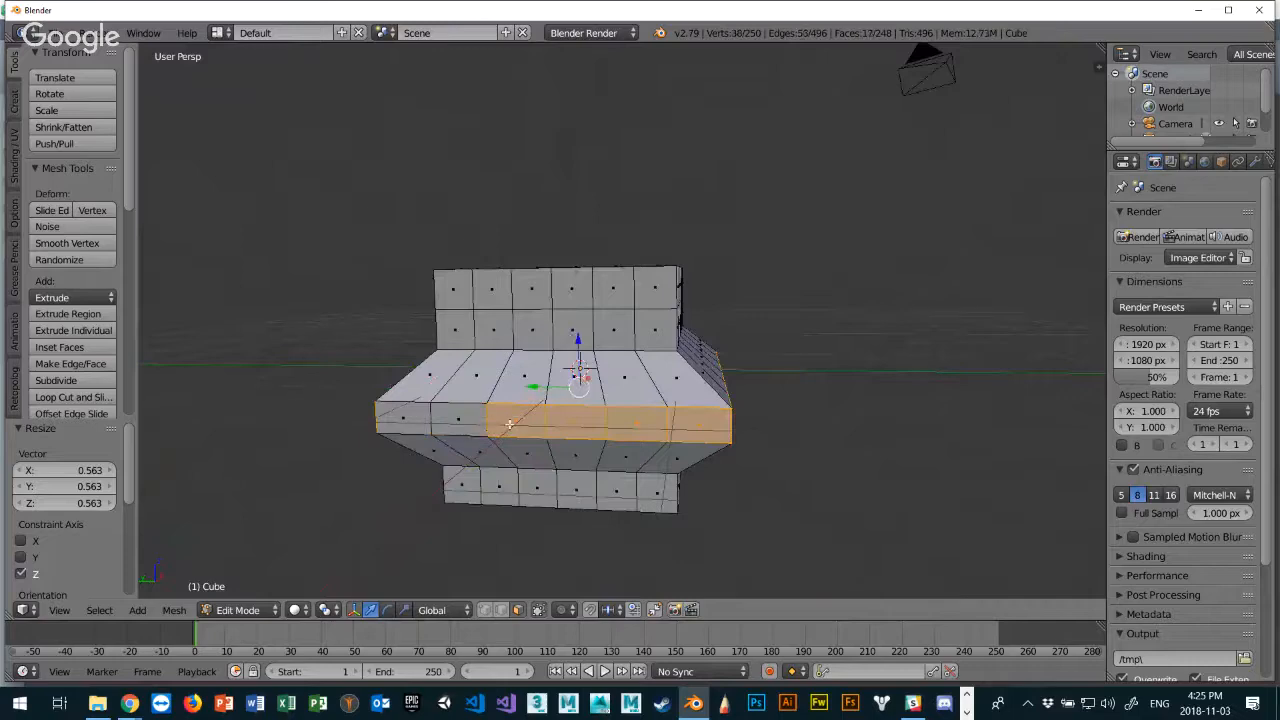
right_click(512, 425, "shift")
right_click(578, 426, "shift")
right_click(614, 426, "shift")
right_click(695, 425, "shift")
middle_click_drag(695, 425, 657, 461)
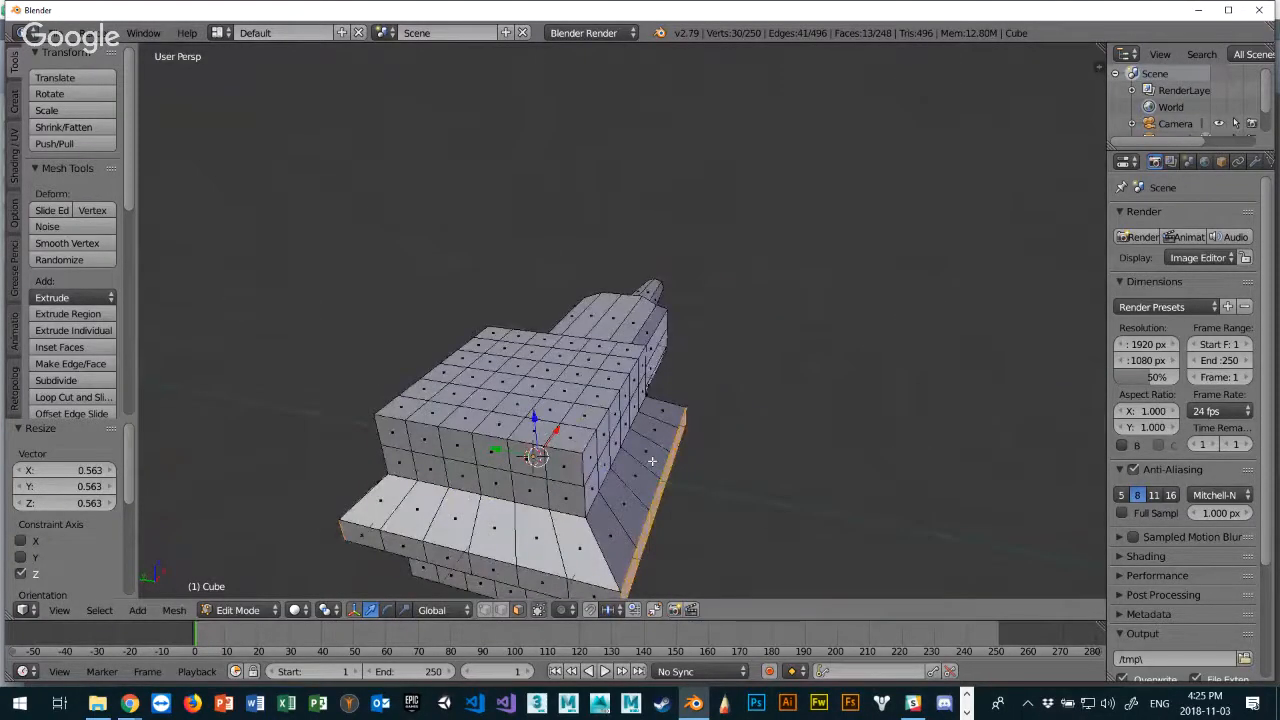
Extrude the still selected rim faces twice in place, cancelling the movement each time.
key("e")
right_click(652, 461)
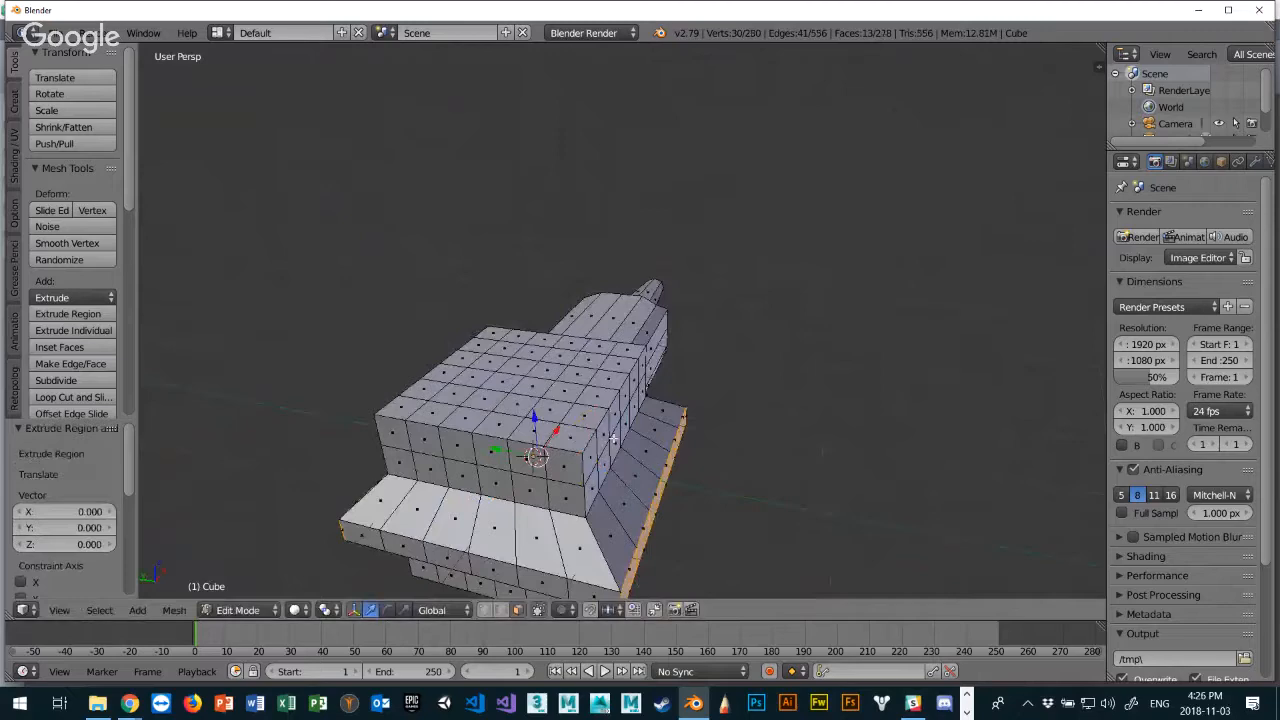
scroll(612, 439, "down", 2)
middle_click_drag(636, 440, 678, 451)
middle_click_drag(770, 439, 614, 405)
key("e")
right_click(732, 442)
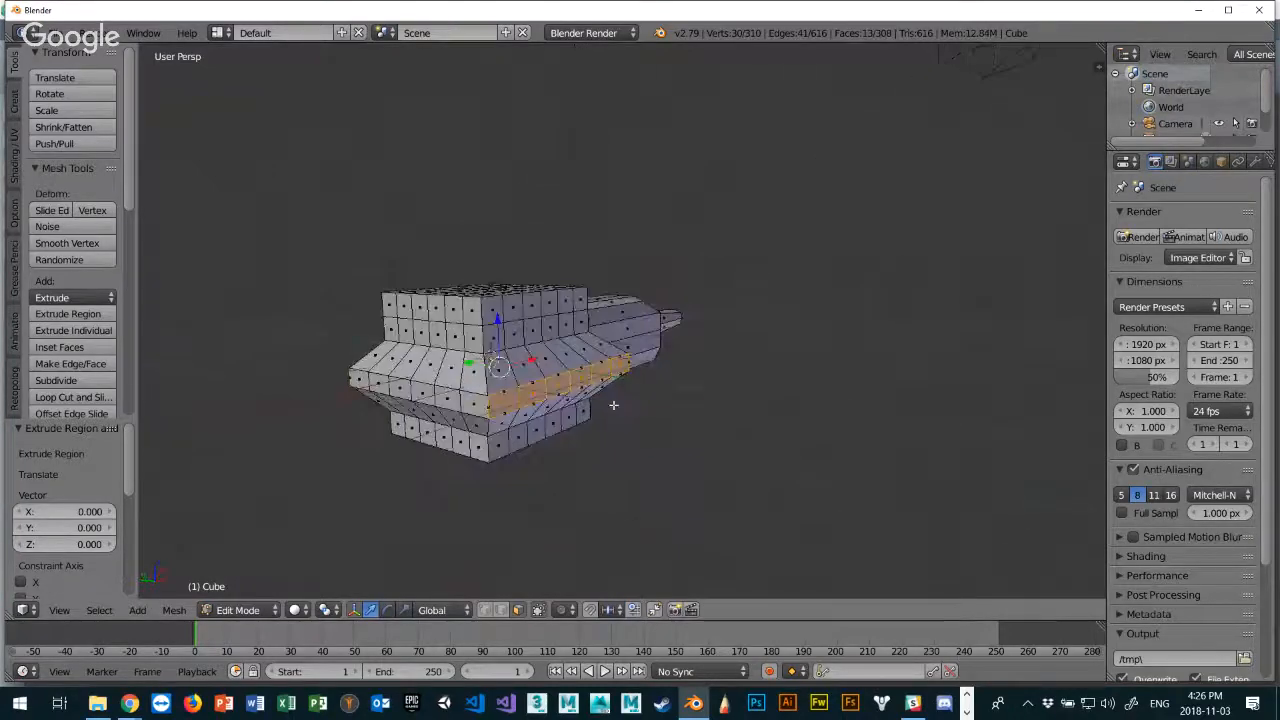
Select the six rim faces along one long side of the cube.
right_click(524, 399)
right_click(532, 393, "shift")
right_click(558, 385, "shift")
right_click(581, 377, "shift")
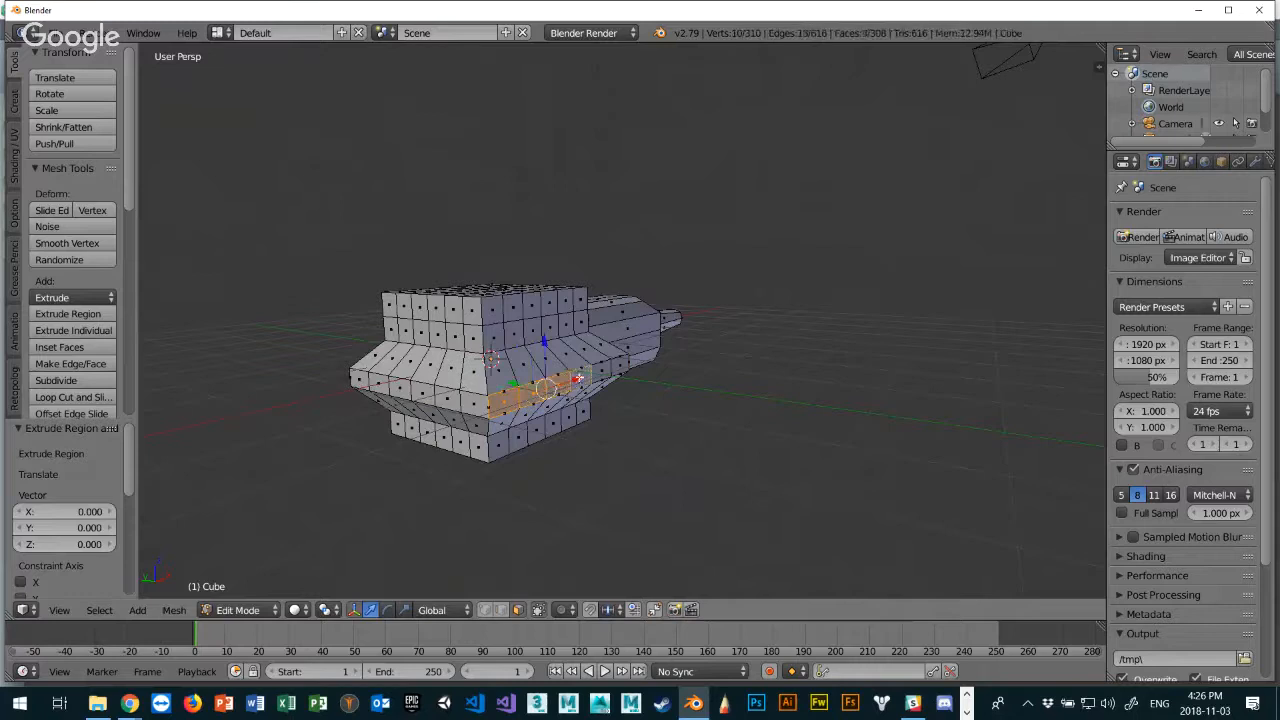
right_click(604, 372, "shift")
right_click(619, 365, "shift")
Add the six rim faces on the cube's opposite long side to the selection.
middle_click_drag(586, 376, 672, 390)
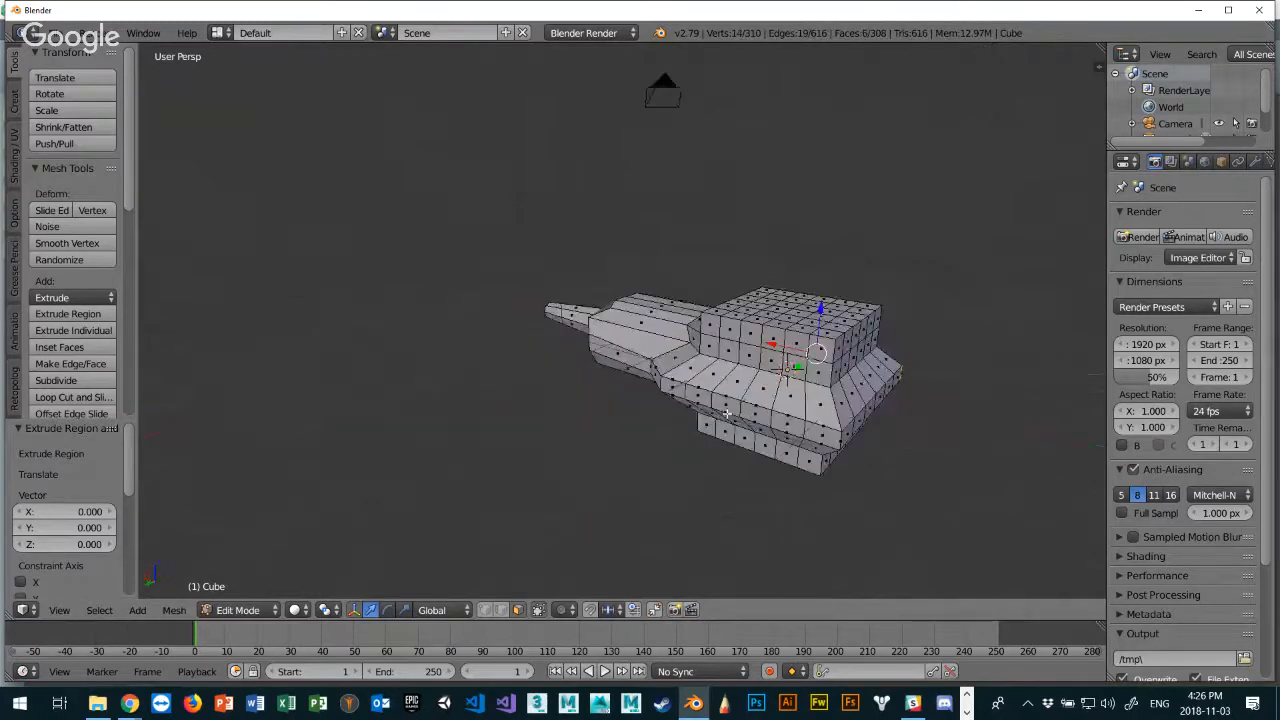
right_click(672, 390, "shift")
right_click(700, 396, "shift")
right_click(726, 404, "shift")
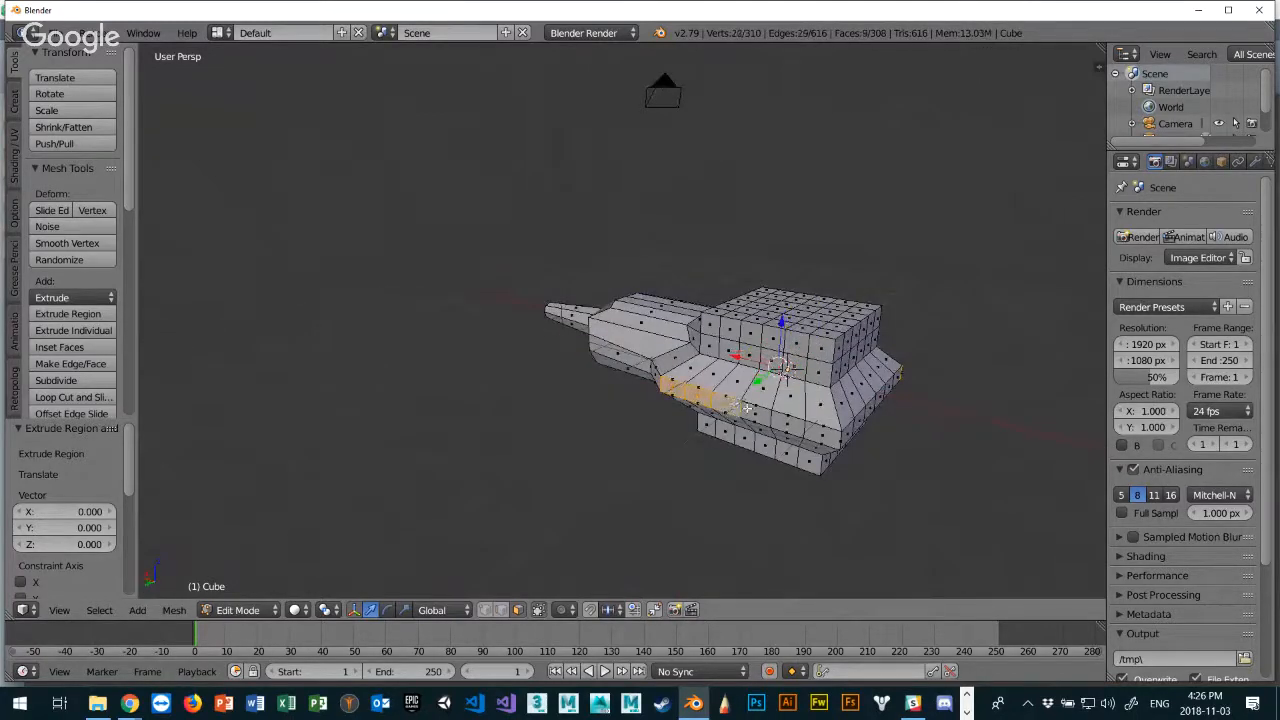
right_click(751, 414, "shift")
right_click(790, 425, "shift")
right_click(814, 428, "shift")
middle_click_drag(814, 428, 730, 439)
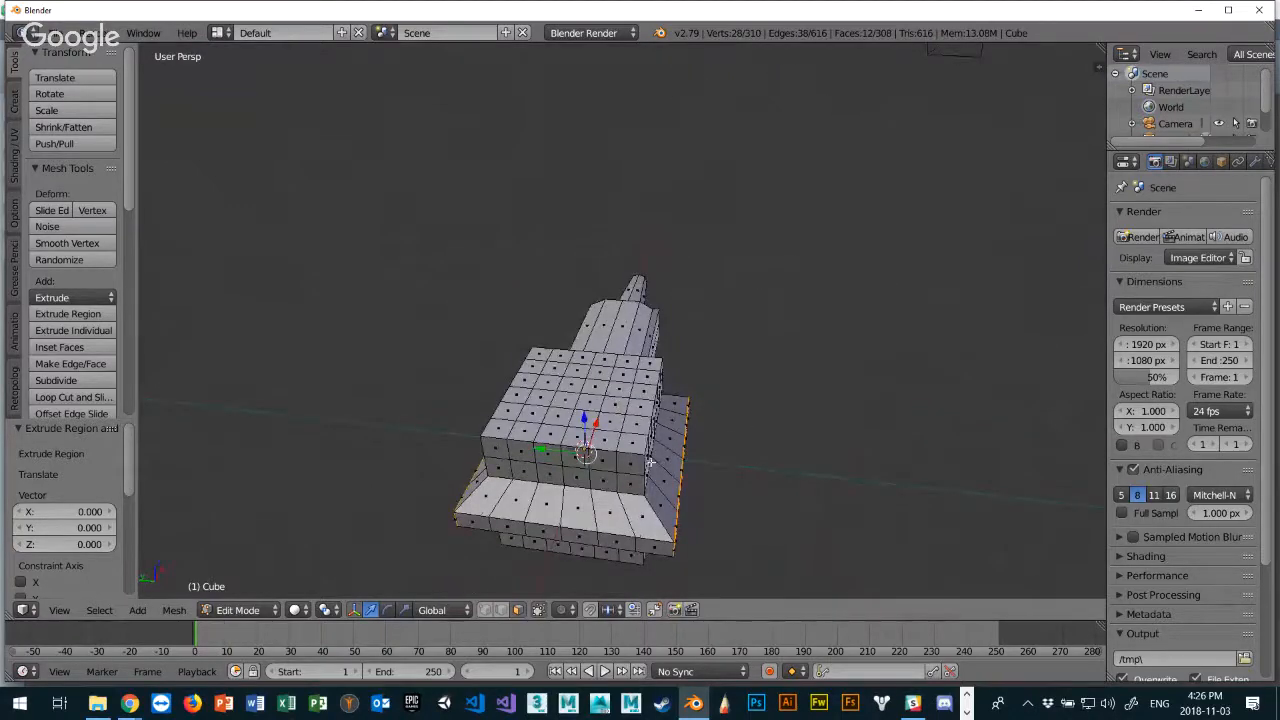
Try to move both sides' rim faces together by 0.222 along Y and undo the move.
key("e")
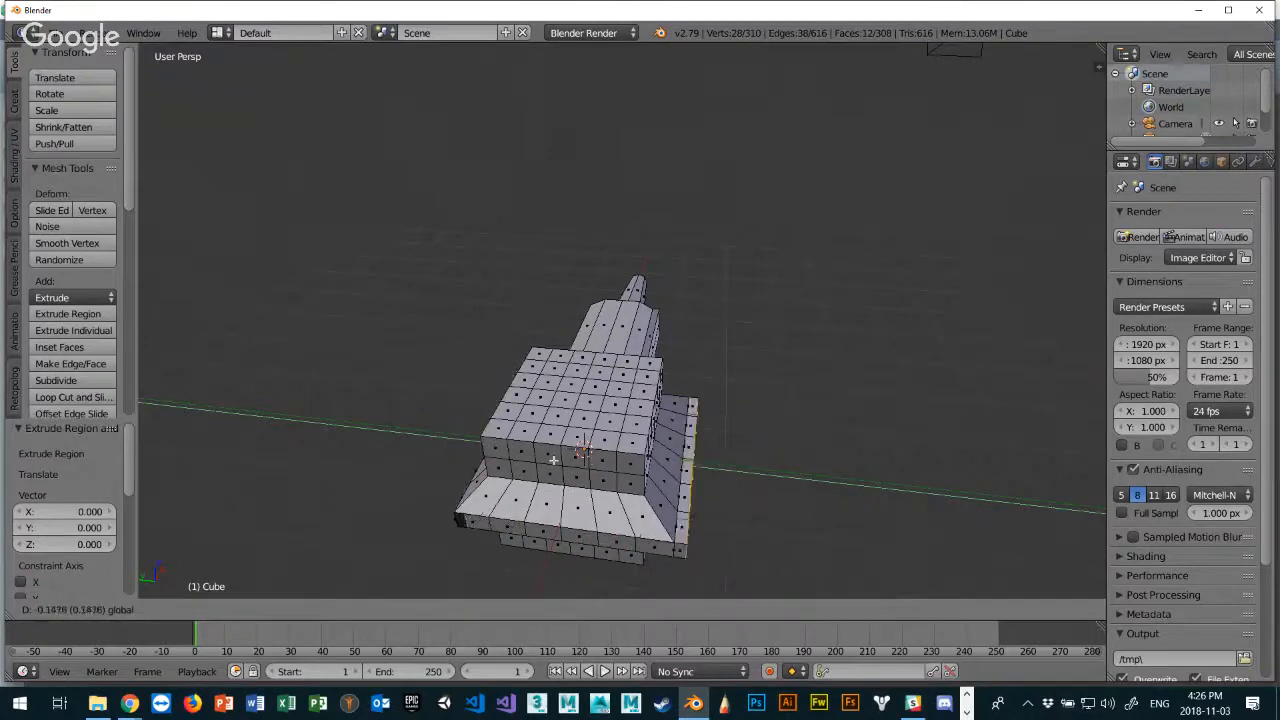
left_click_drag(476, 447, 526, 467)
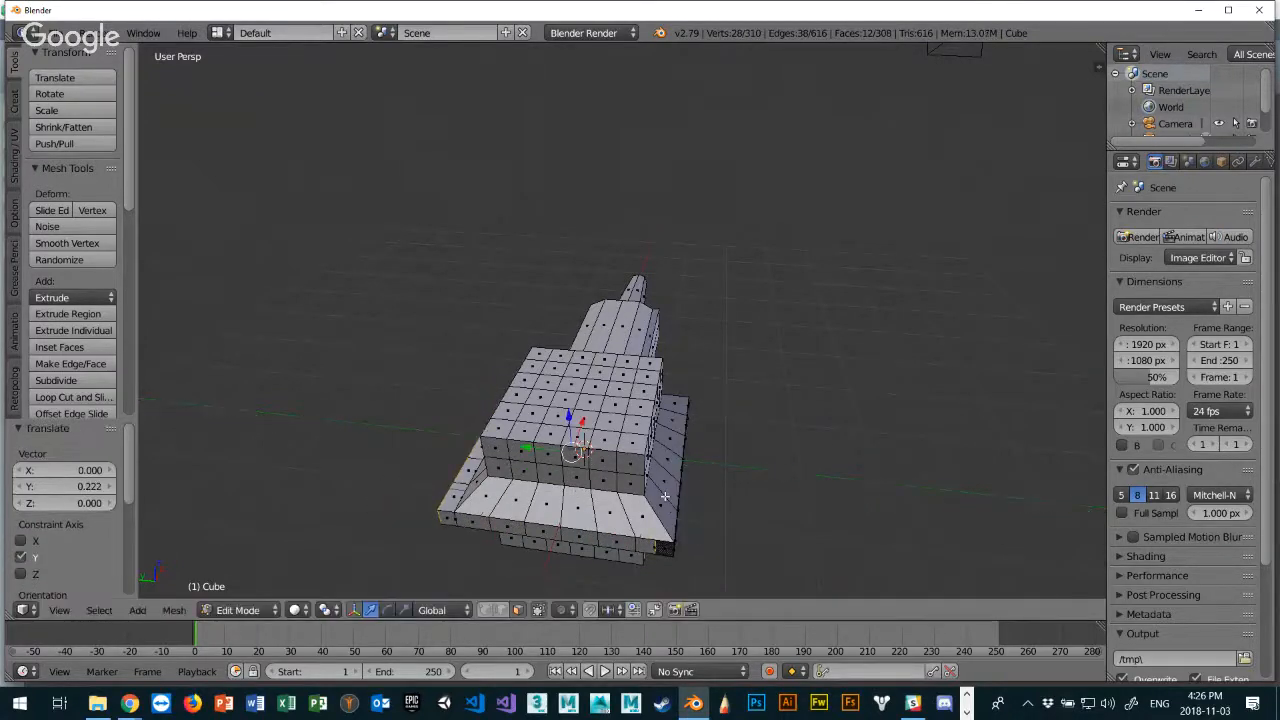
key("ctrl+z")
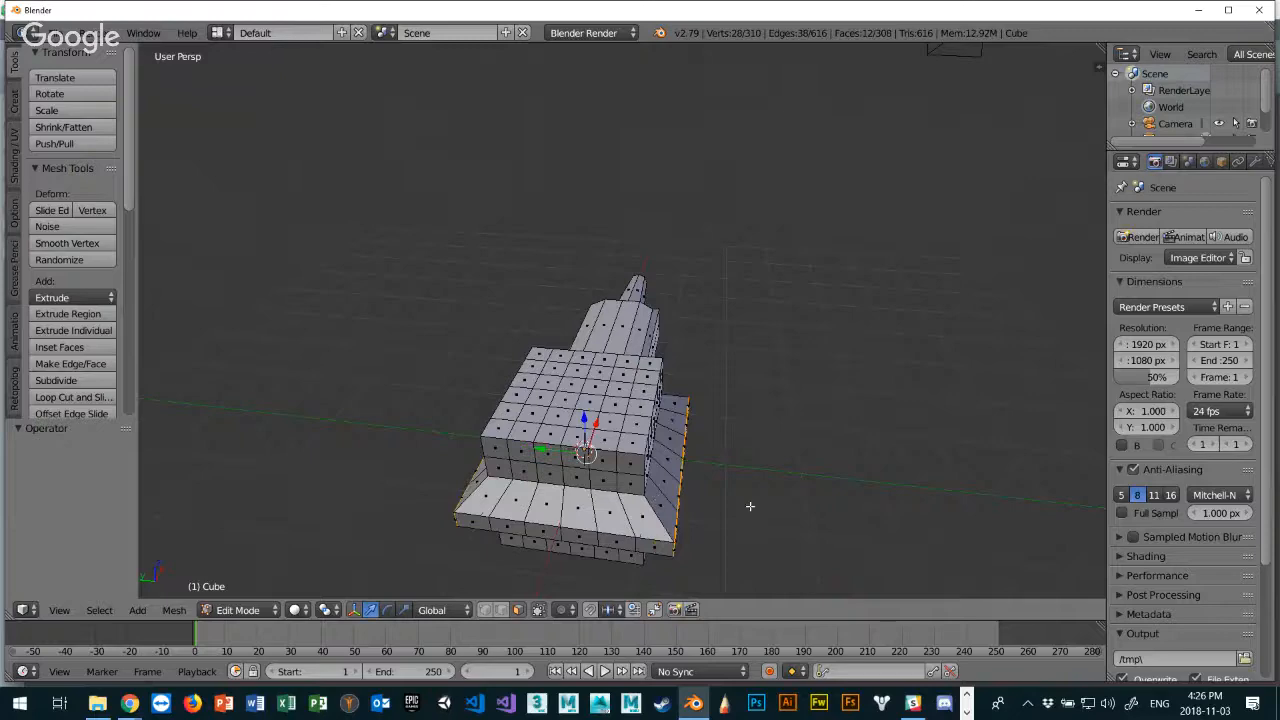
Select only the six rim faces on one long side and pull them outward -0.510 along Y.
middle_click_drag(750, 506, 559, 416)
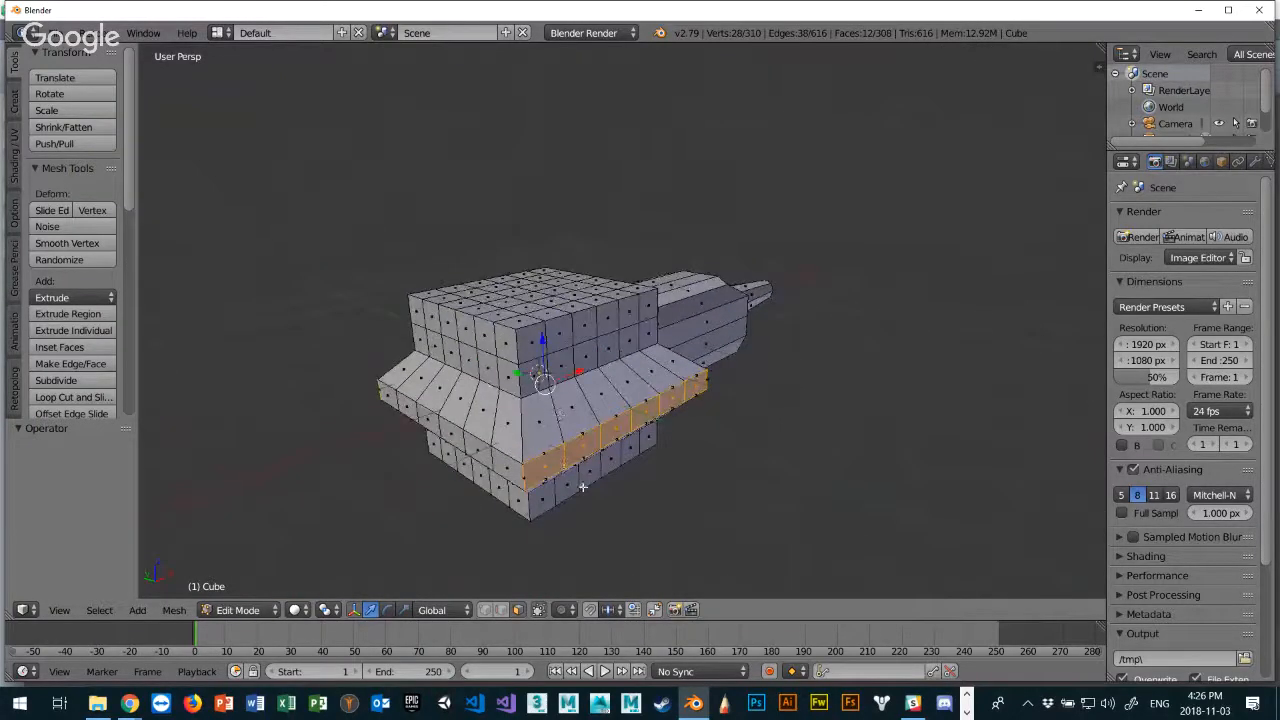
right_click(552, 473)
right_click(583, 454, "shift")
right_click(613, 433, "shift")
right_click(641, 415, "shift")
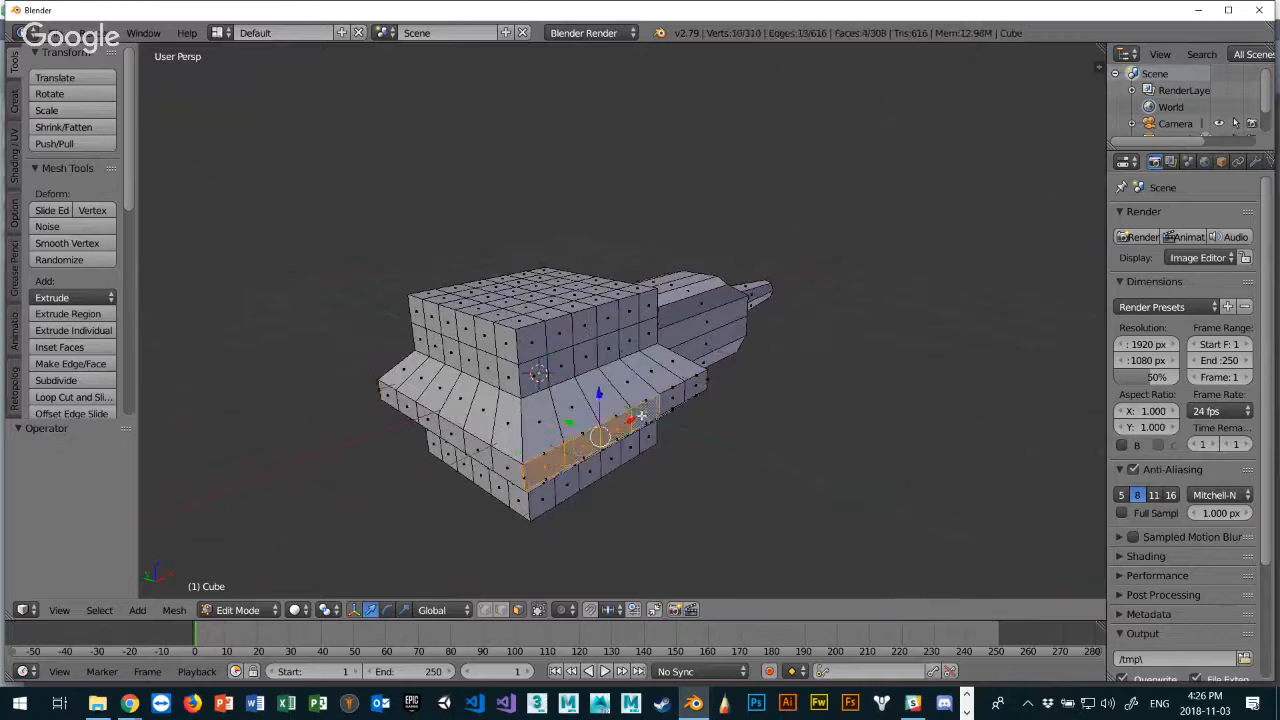
right_click(668, 401, "shift")
right_click(698, 386, "shift")
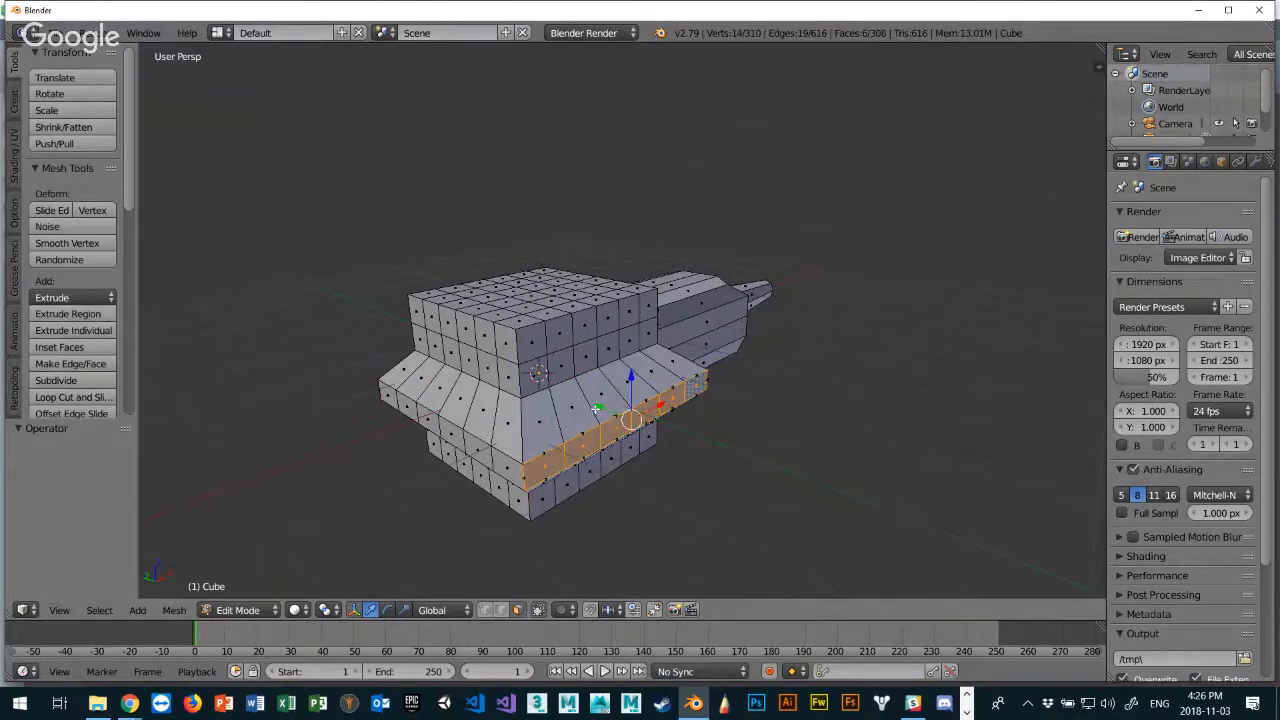
key("e")
left_click(633, 429)
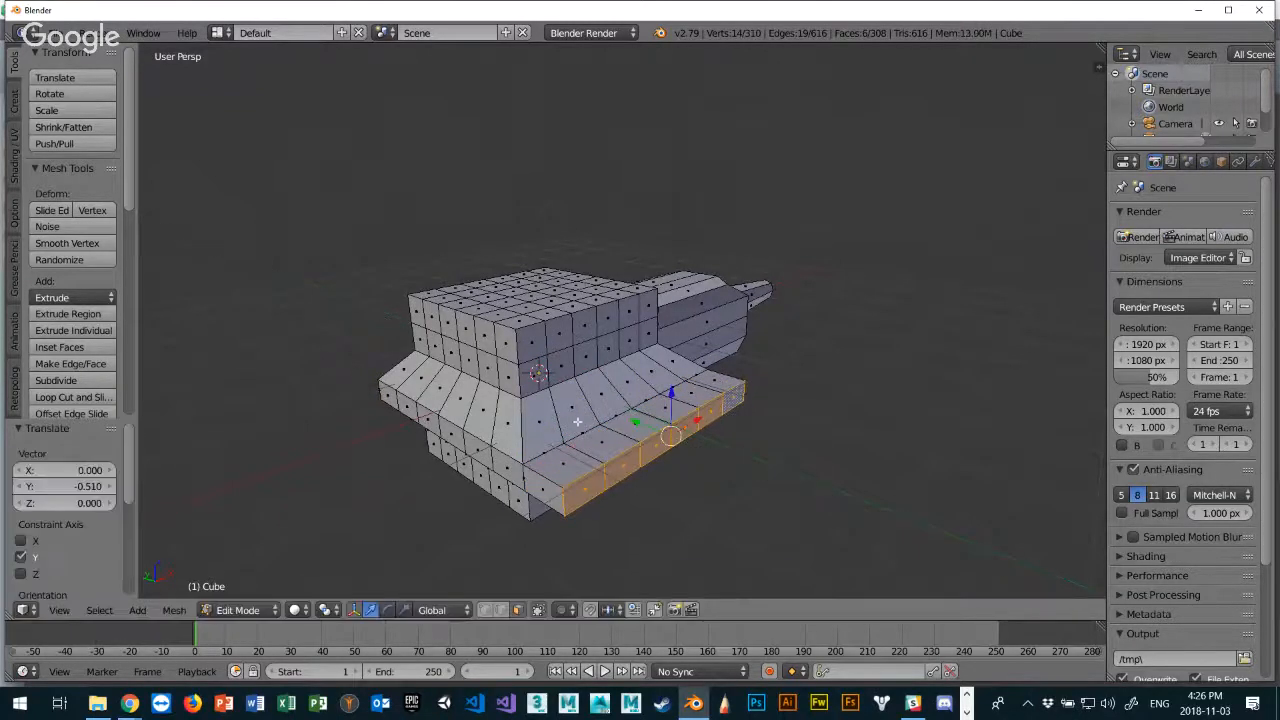
Select the six rim faces on the opposite long side and pull them outward 0.423 along Y.
middle_click_drag(633, 429, 684, 363)
right_click(693, 351)
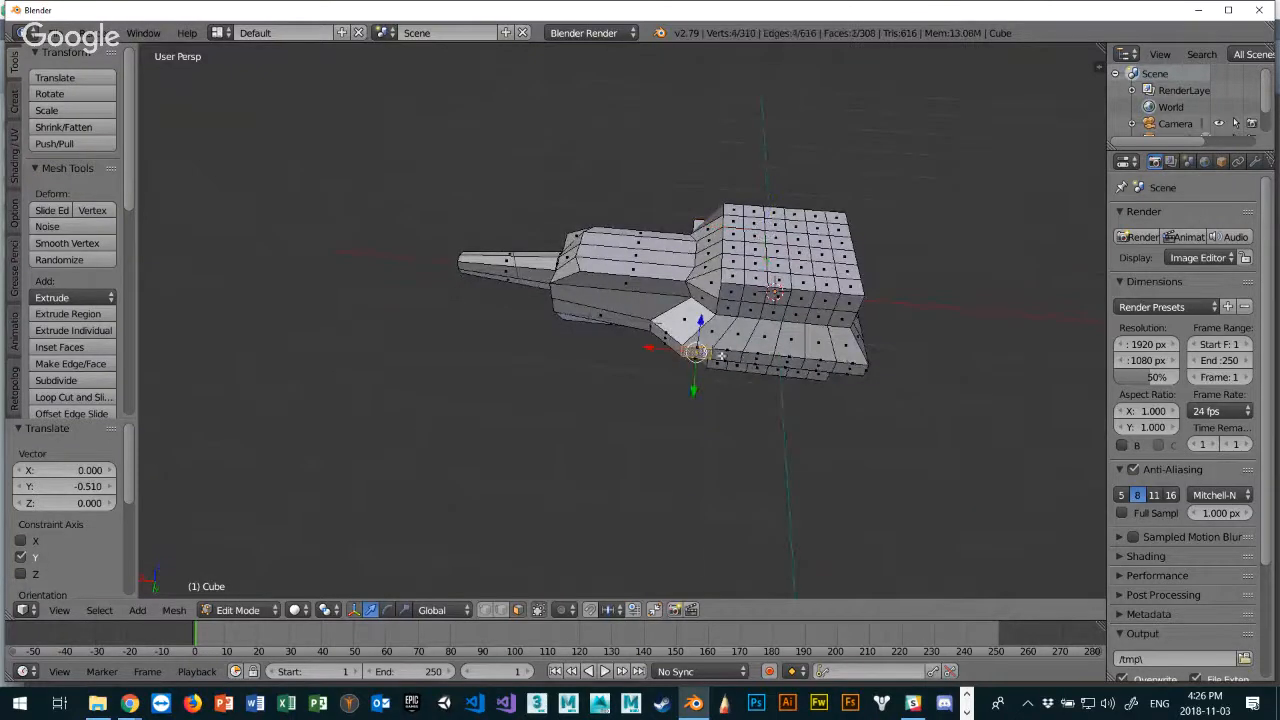
right_click(726, 356, "shift")
right_click(762, 360, "shift")
right_click(815, 364, "shift")
right_click(839, 365, "shift")
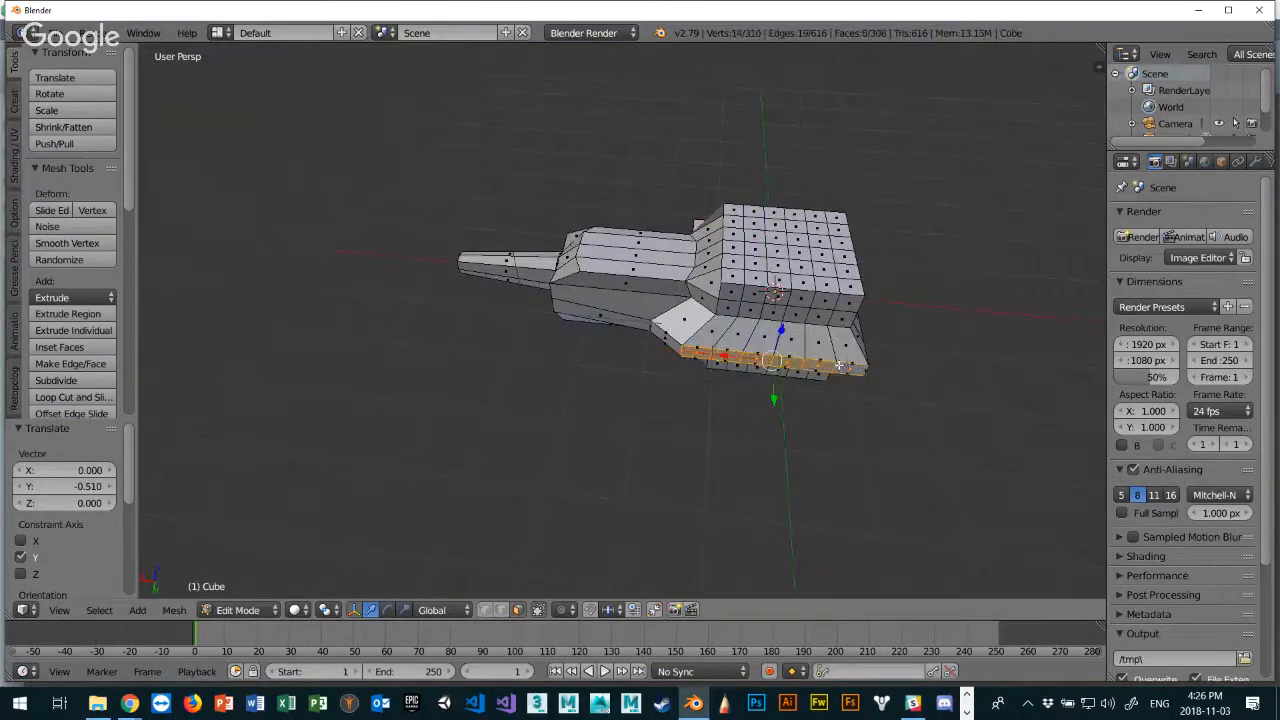
key("e")
left_click(776, 426)
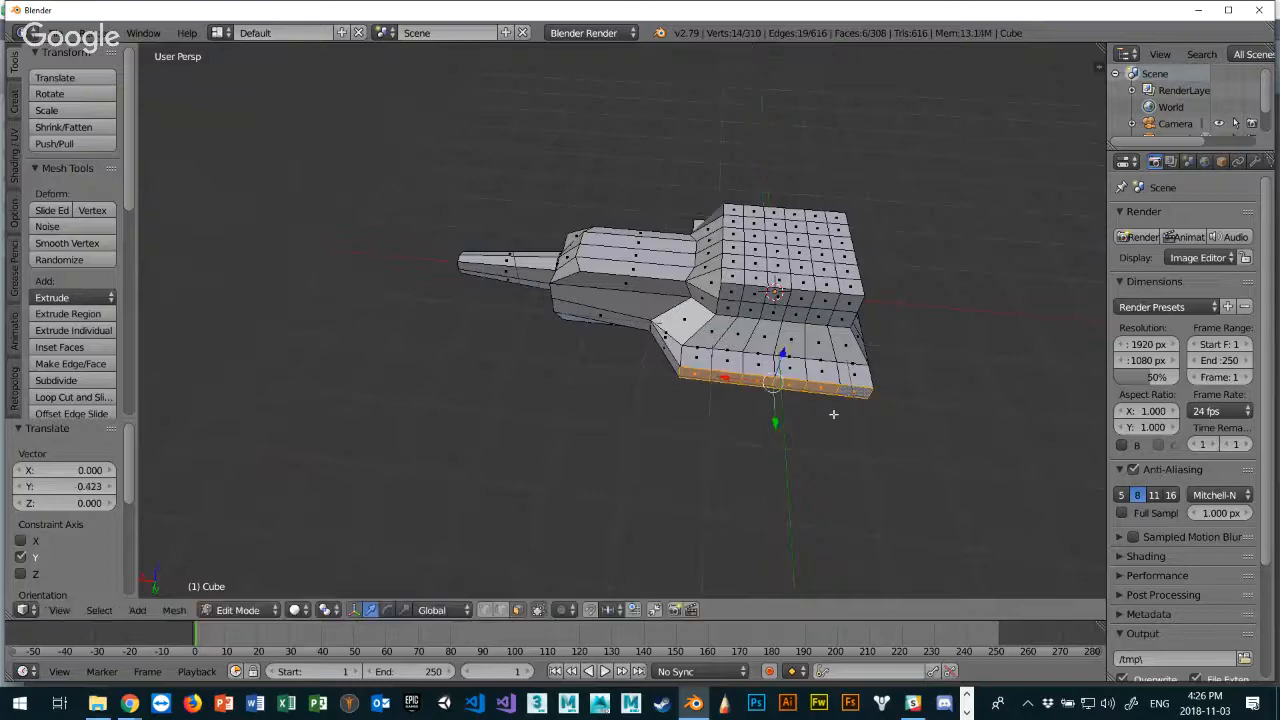
Undo the outward moves of both rim sides, back to four selected faces on the first side.
middle_click_drag(776, 426, 487, 385)
middle_click_drag(608, 312, 938, 370)
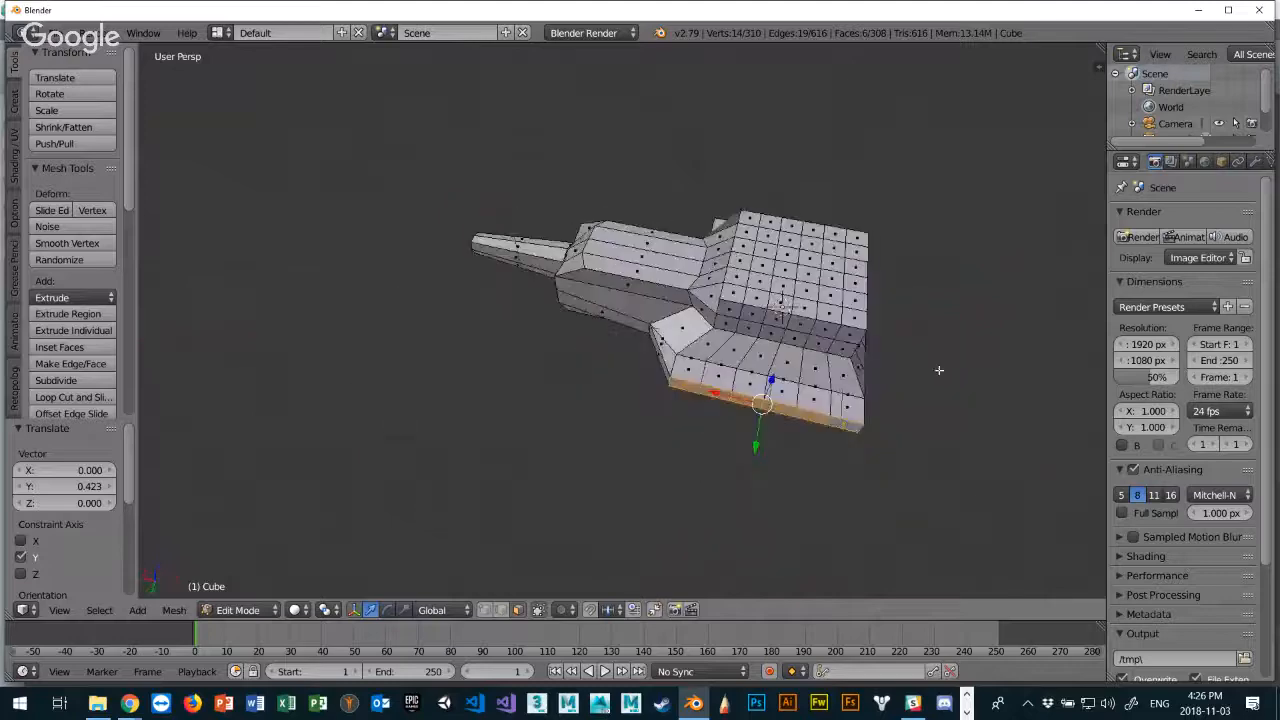
key("ctrl+z")
middle_click_drag(840, 380, 624, 415)
key("ctrl+z")
key("ctrl+z")
key("ctrl+z")
key("ctrl+shift+z")
key("ctrl+shift+z")
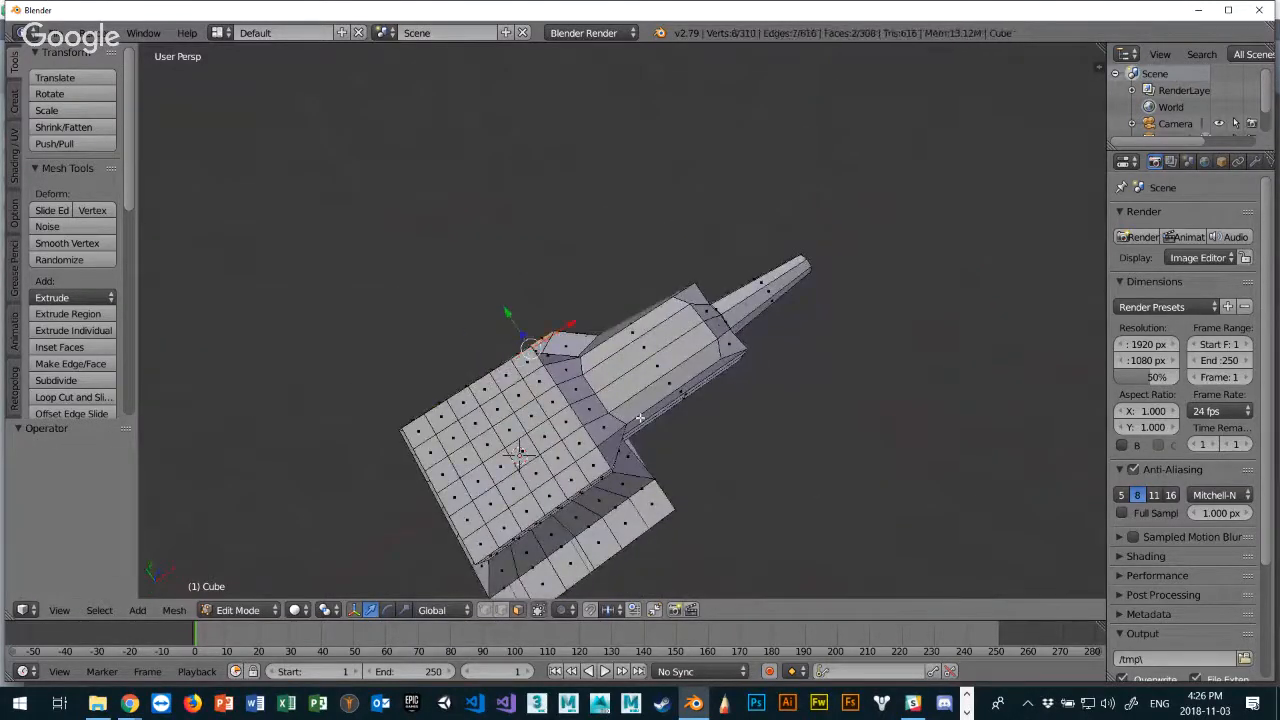
key("ctrl+z")
key("ctrl+z")
key("ctrl+z")
key("ctrl+z")
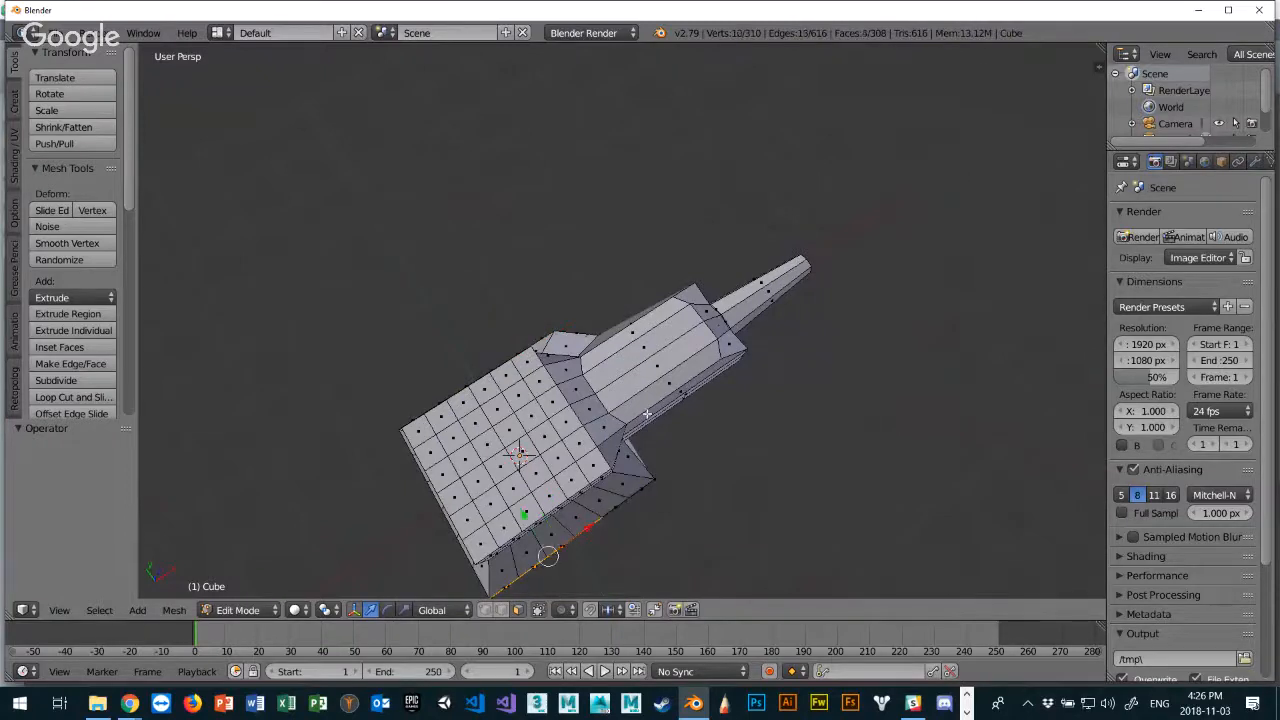
Undo the side selections and the flared rim extrusion, back to the selected face loop around the block.
key("ctrl+z")
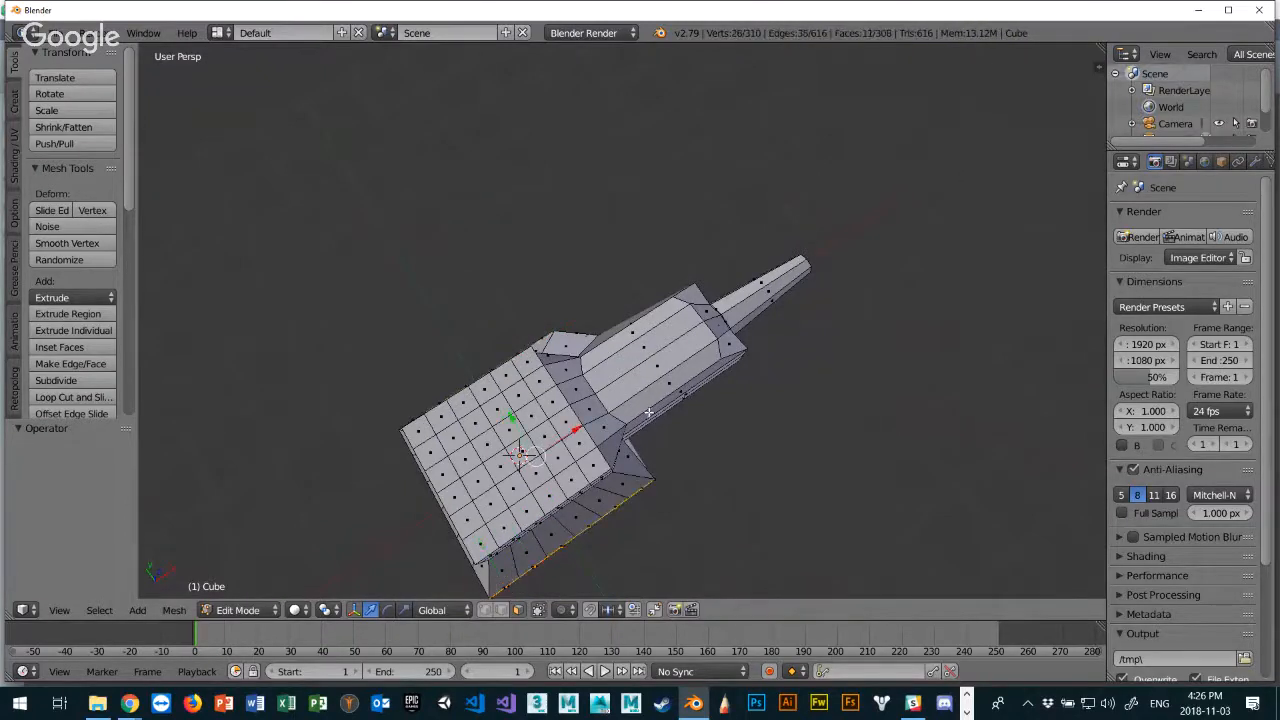
key("ctrl+z")
key("ctrl+z")
key("ctrl+z")
key("ctrl+z")
key("ctrl+z")
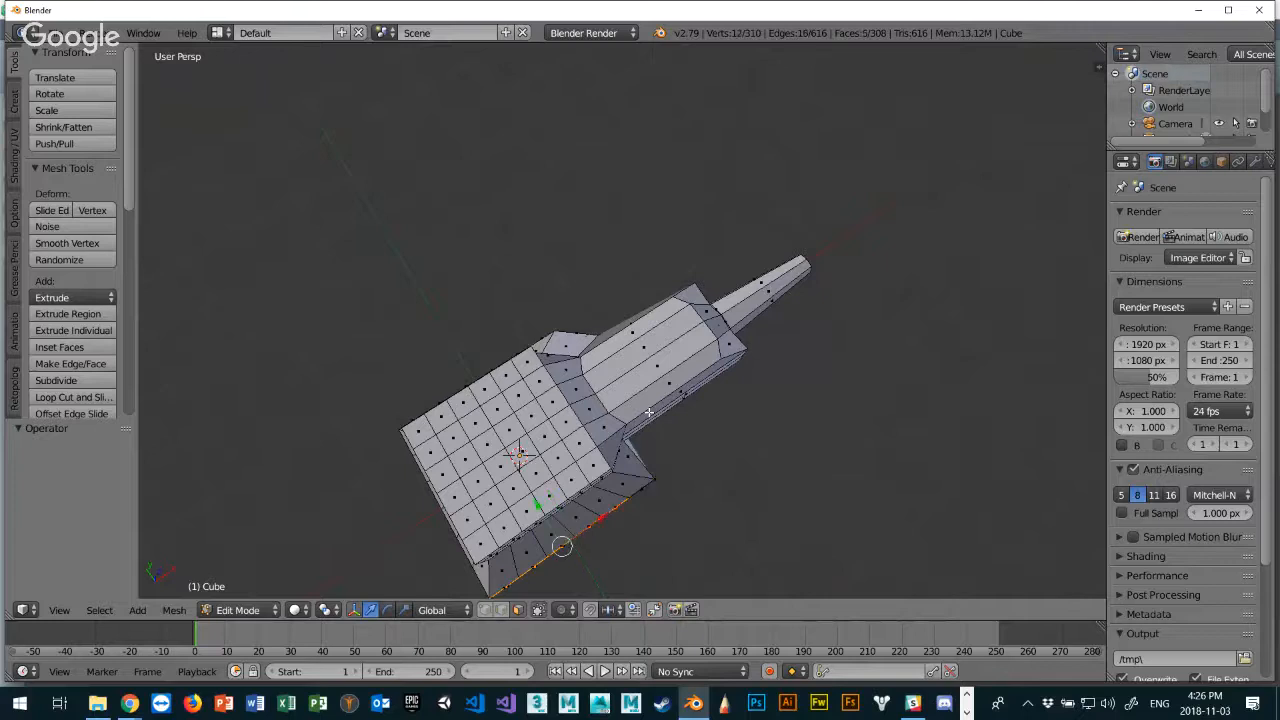
key("ctrl+z")
key("ctrl+z")
key("ctrl+z")
key("ctrl+z")
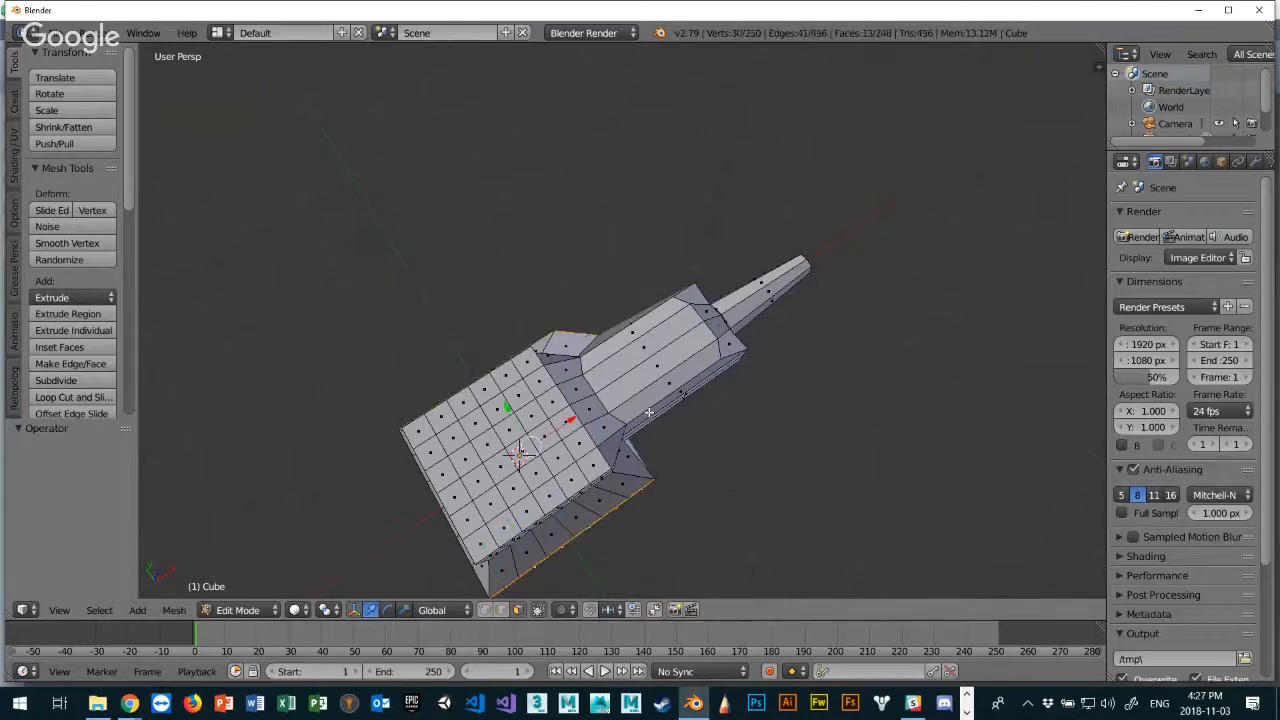
key("ctrl+z")
key("ctrl+z")
key("ctrl+z")
key("ctrl+z")
key("ctrl+z")
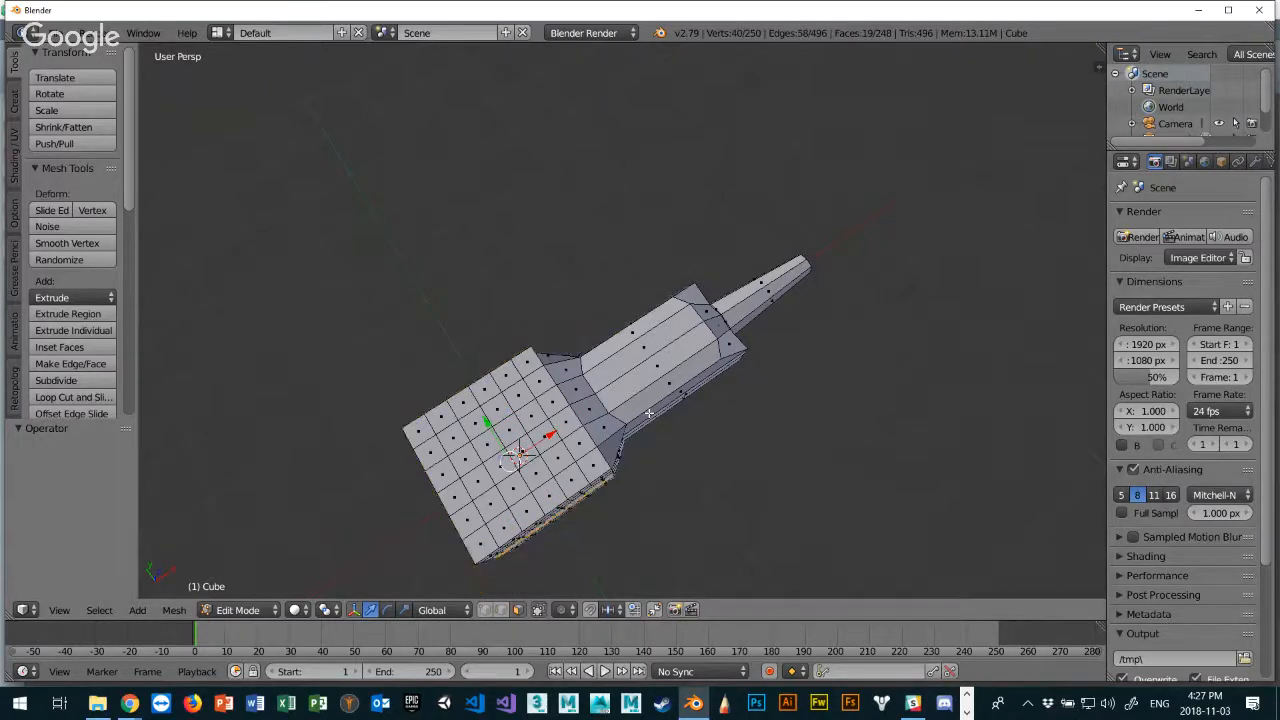
Add the adjoining face on the sloped neck to the selected loop, extrude the loop and scale it by 1.251.
middle_click_drag(631, 417, 611, 287)
middle_click_drag(434, 335, 520, 334)
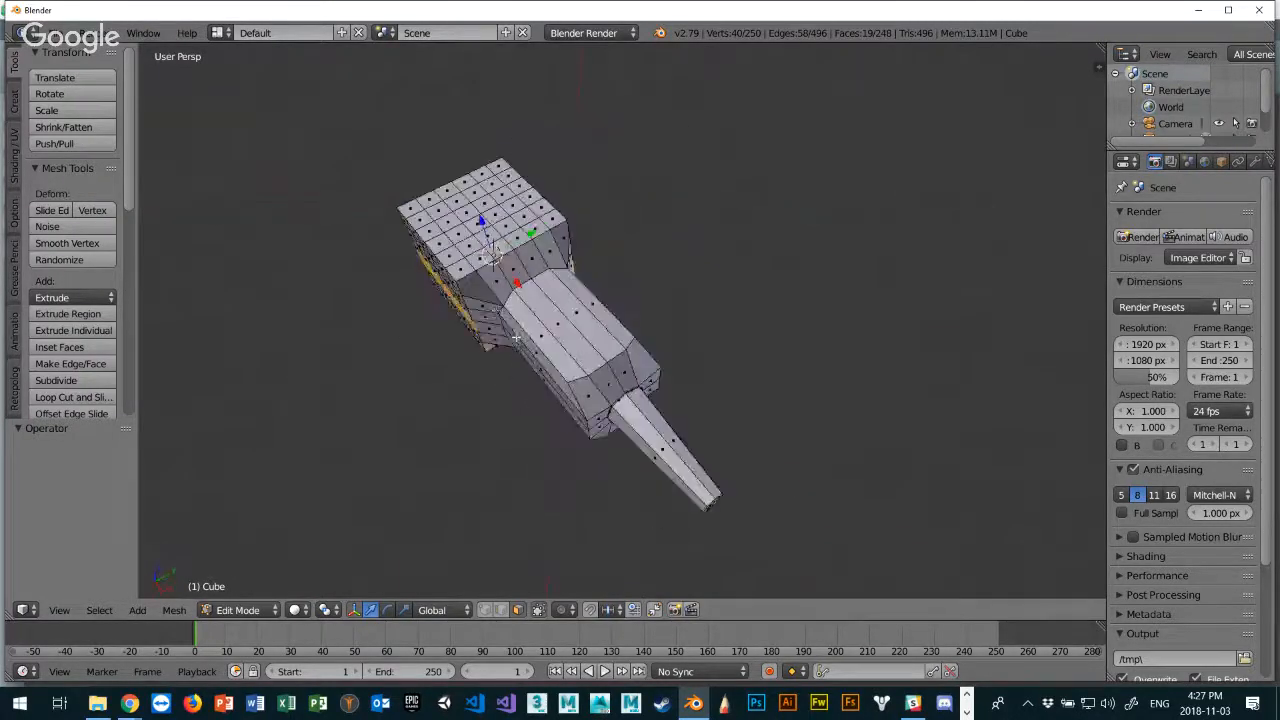
middle_click_drag(452, 373, 510, 288)
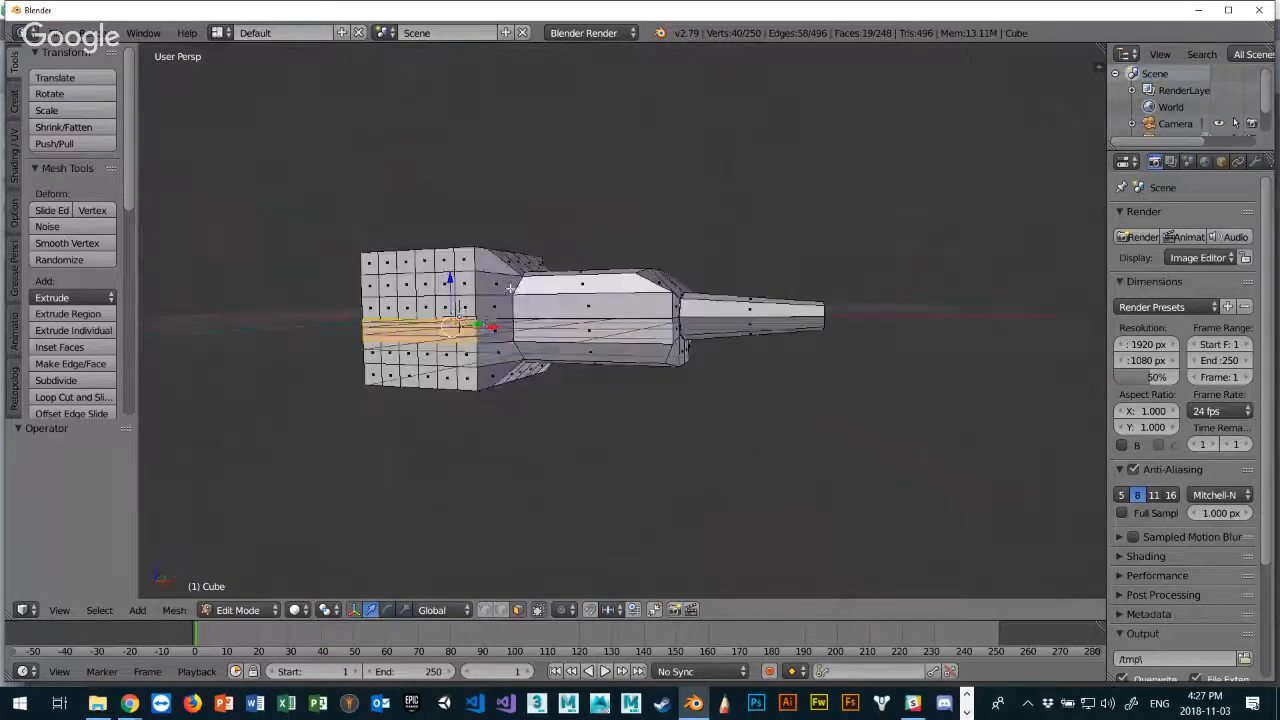
right_click(486, 330, "shift")
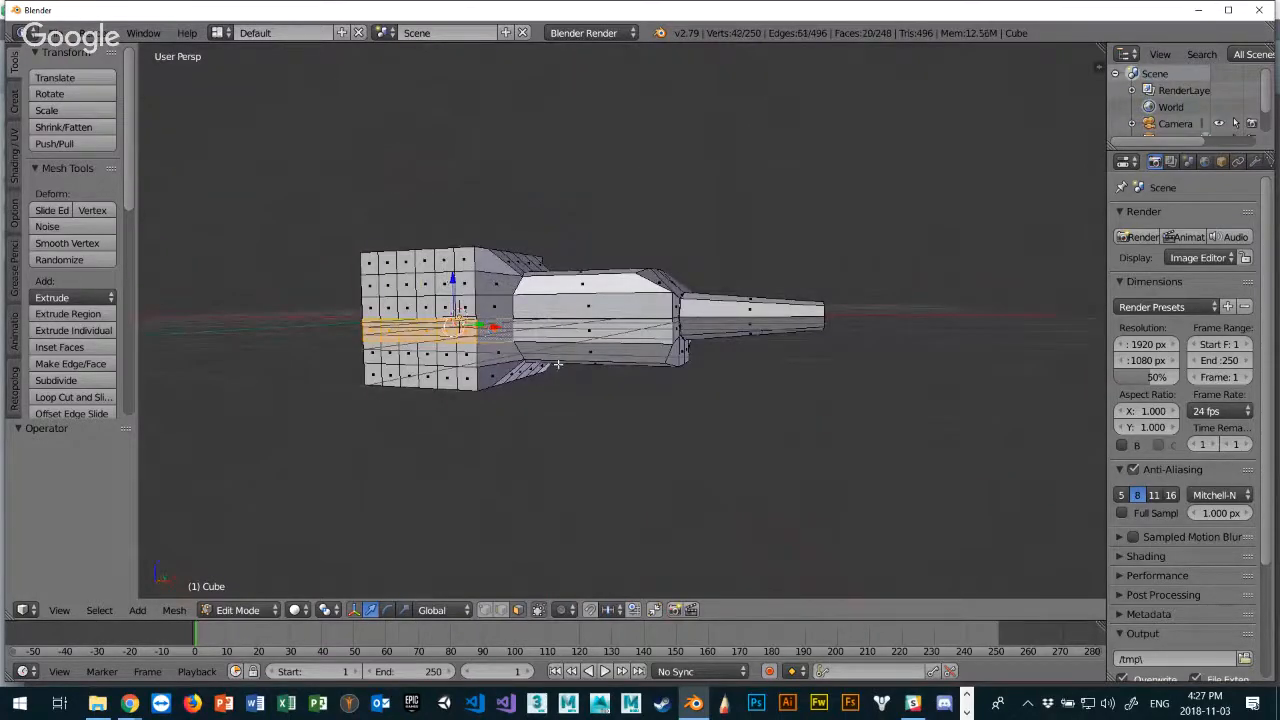
middle_click_drag(486, 330, 393, 464)
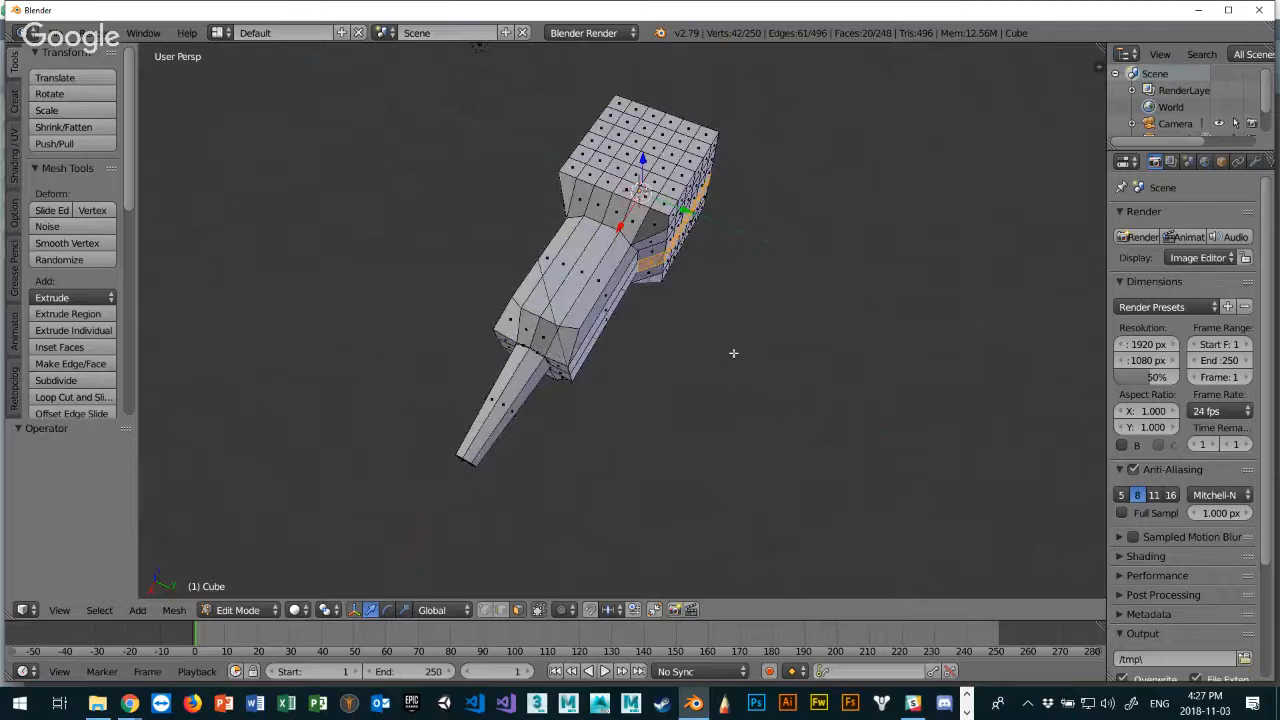
key("e")
key("s")
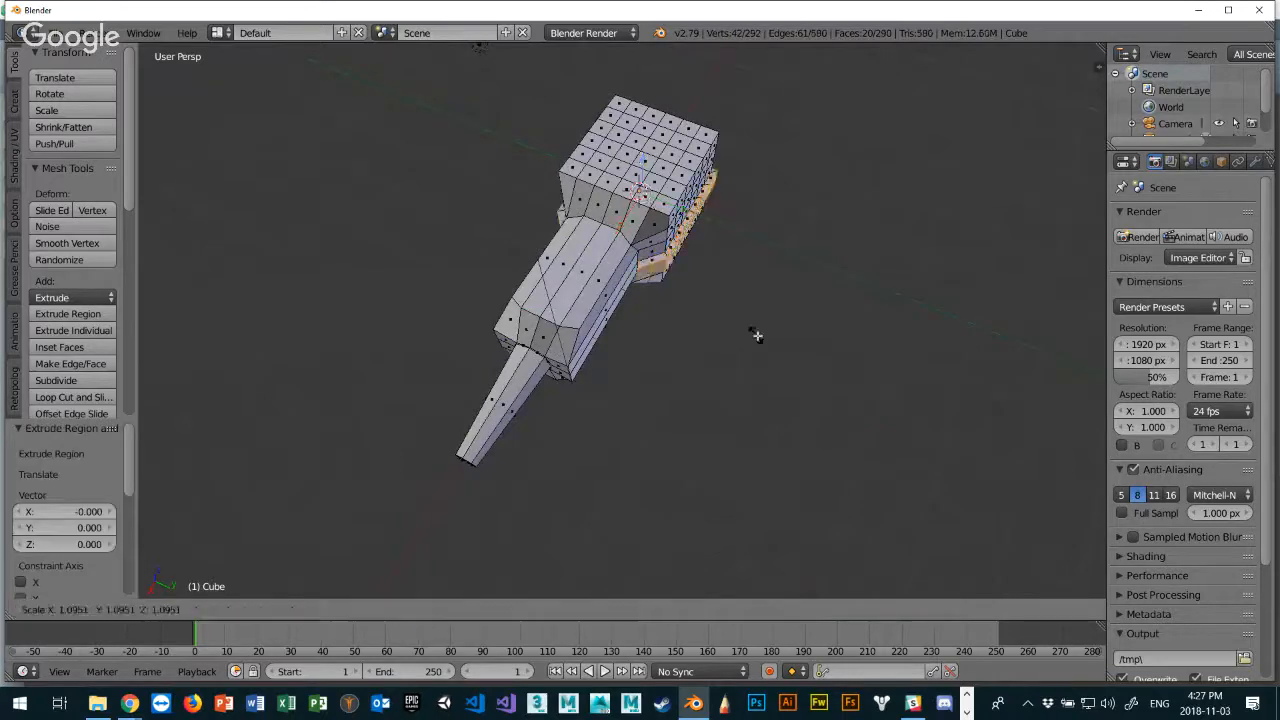
left_click(778, 335)
Flatten the extruded rim by scaling it 0.578 along Z.
middle_click_drag(767, 309, 677, 260)
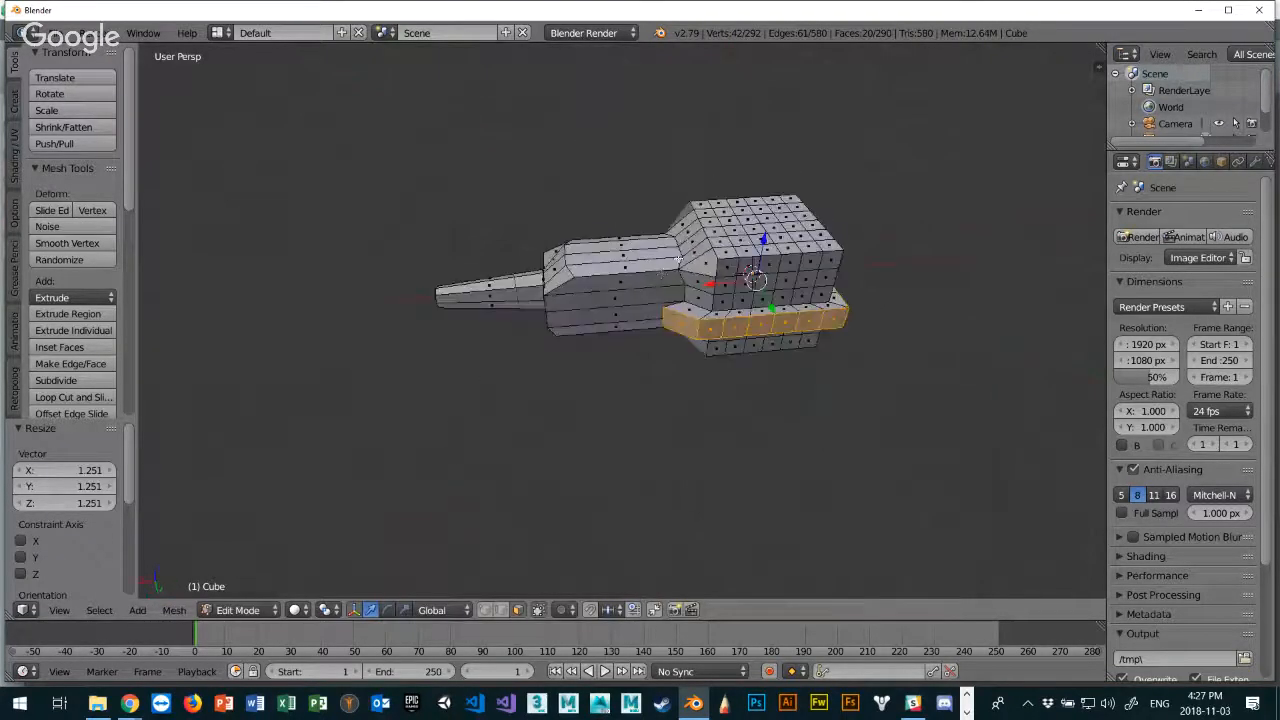
key("s")
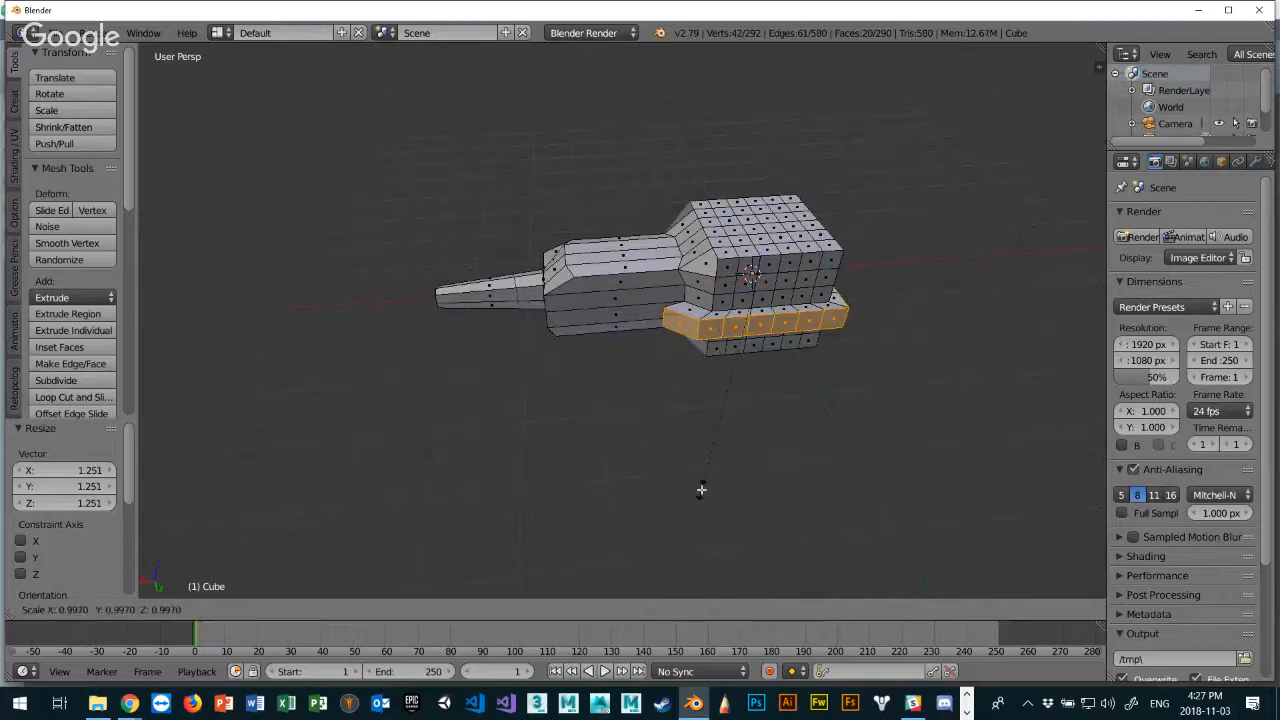
key("z")
left_click(700, 394)
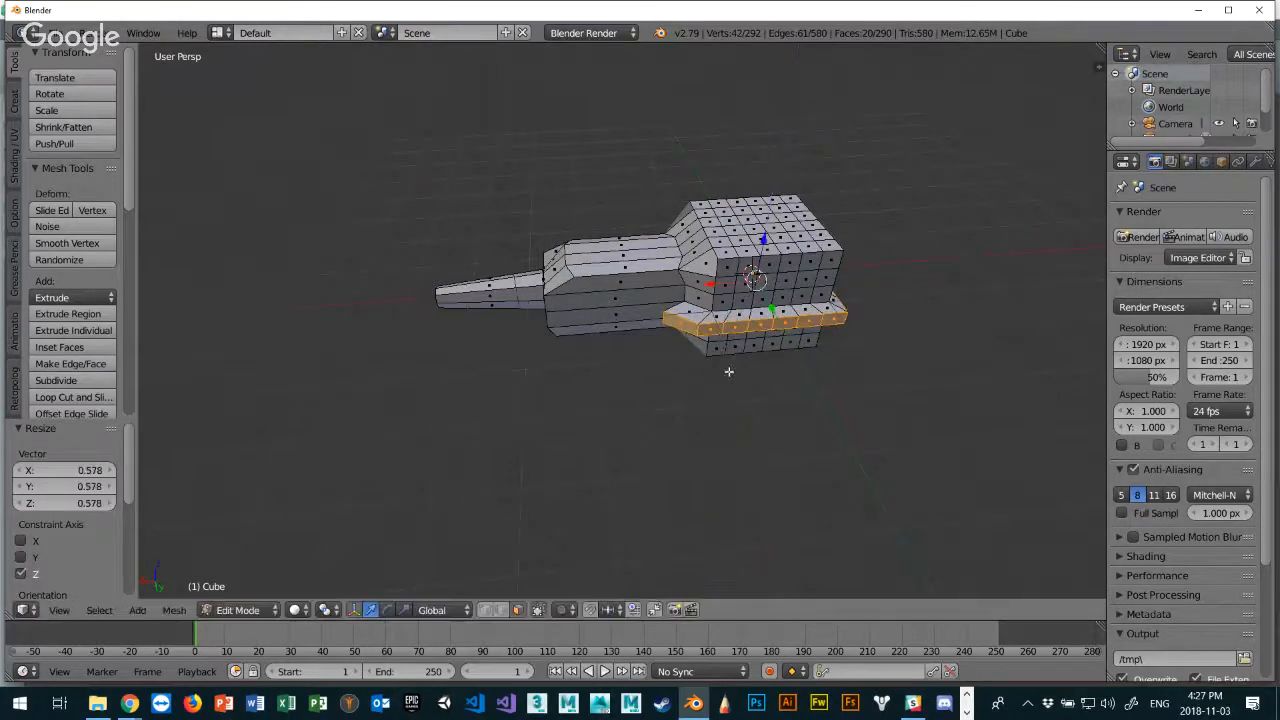
middle_click_drag(700, 394, 527, 309)
right_click(548, 390)
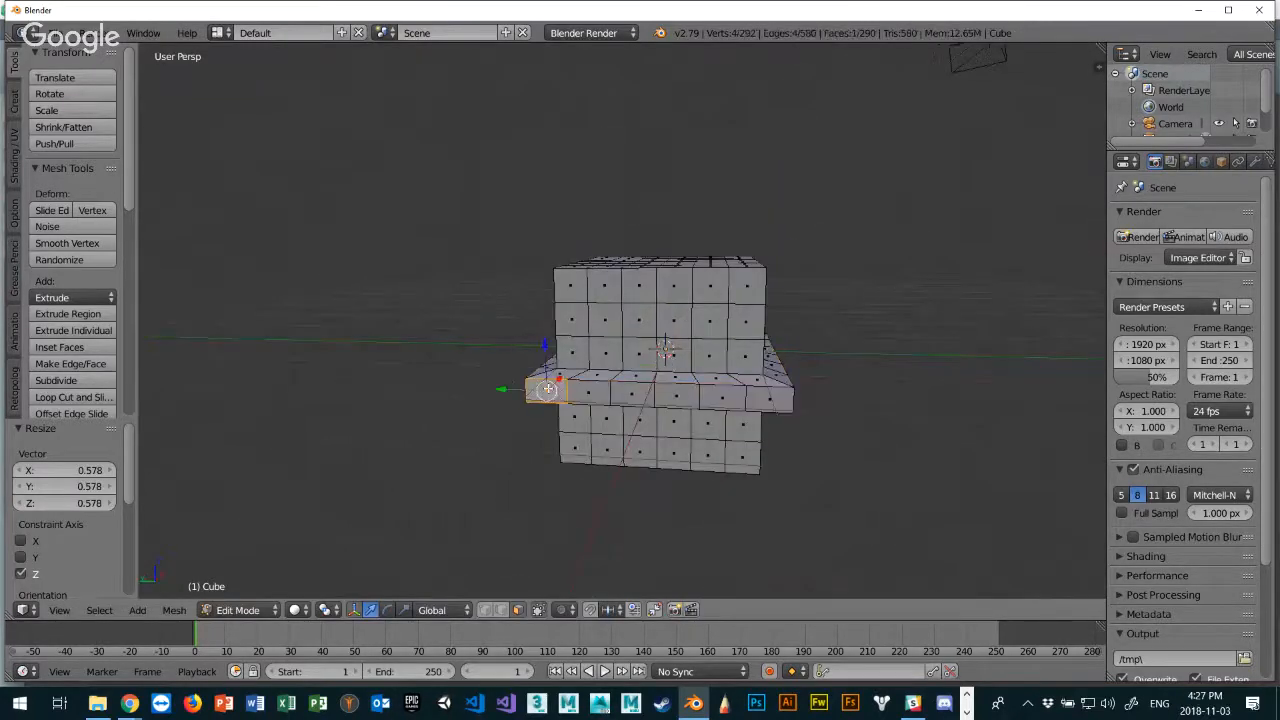
right_click(598, 394, "shift")
middle_click_drag(626, 399, 724, 382)
Select the six rim faces along one long side of the block.
right_click(692, 352)
right_click(741, 363, "shift")
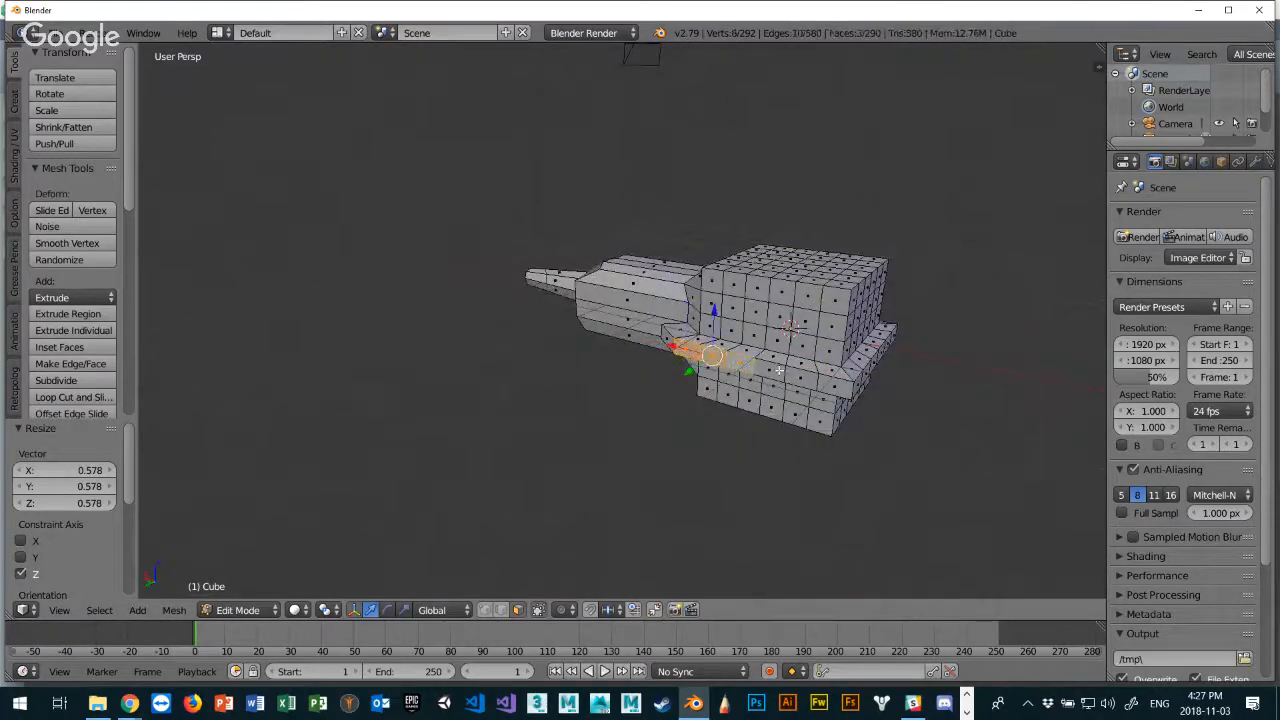
right_click(770, 368, "shift")
right_click(802, 380, "shift")
right_click(836, 386, "shift")
Add the six rim faces along the opposite long side to the selection.
middle_click_drag(836, 386, 660, 402)
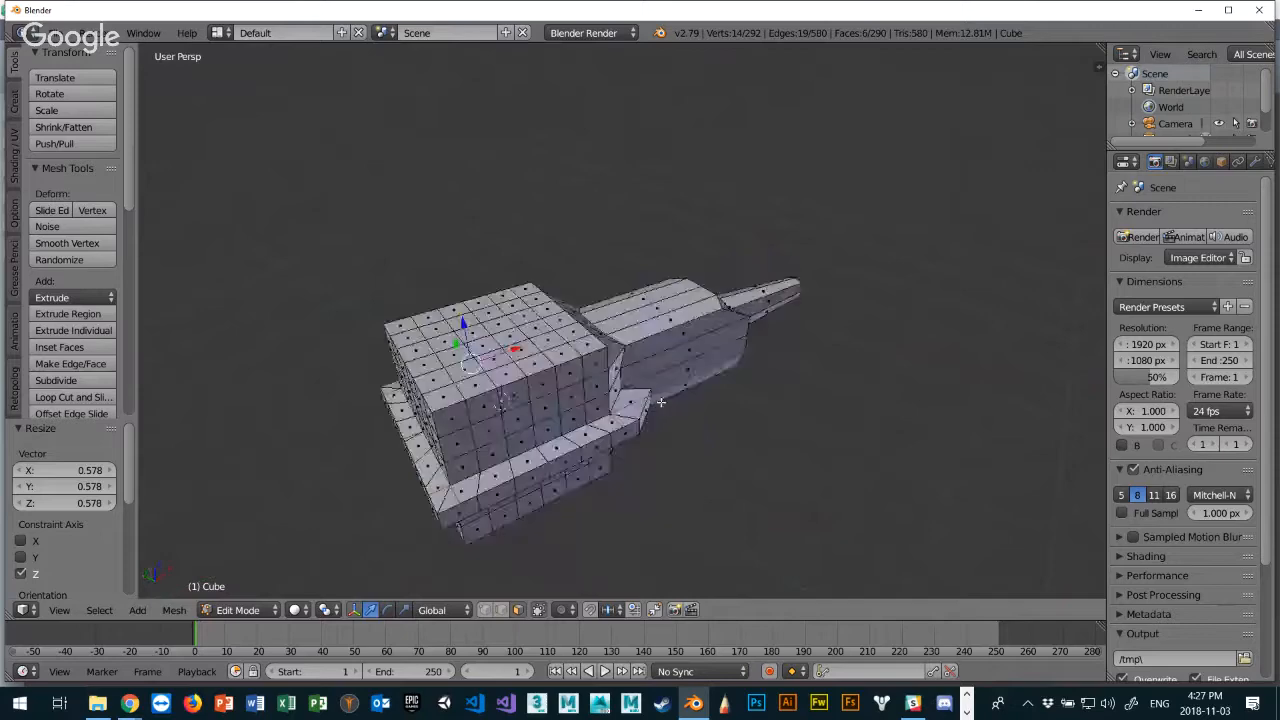
right_click(628, 433, "shift")
right_click(598, 448, "shift")
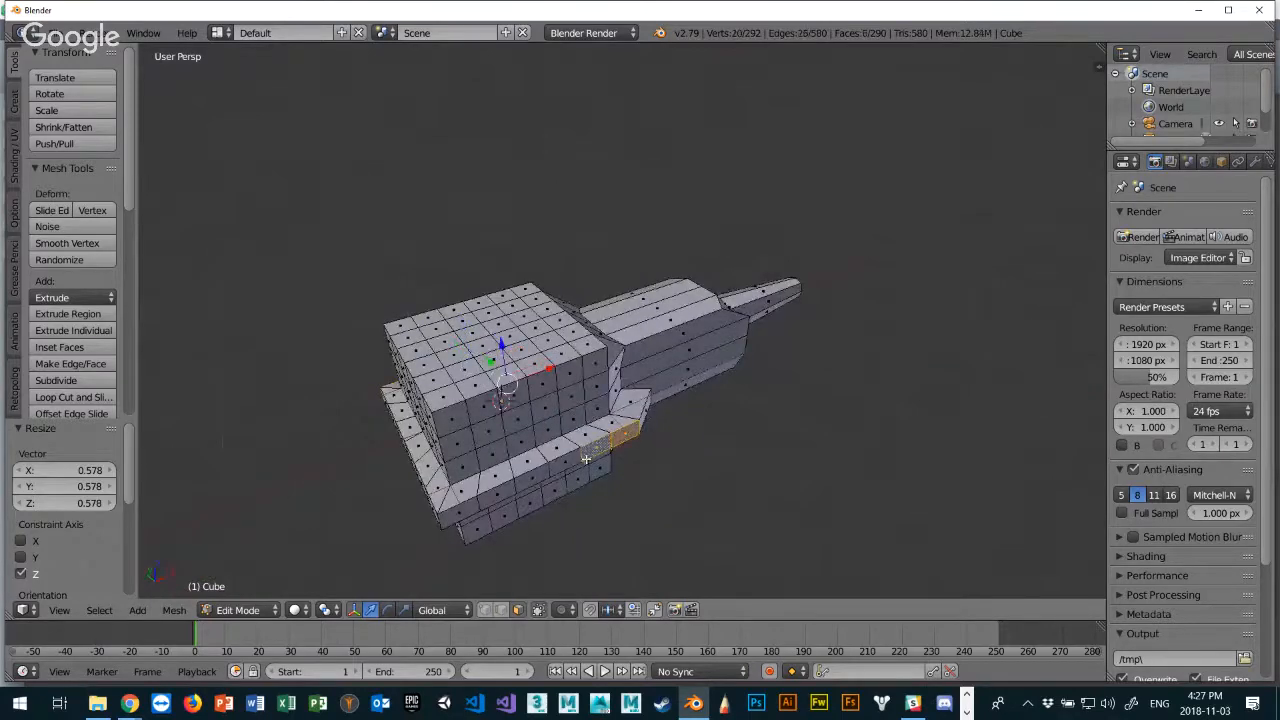
right_click(566, 462, "shift")
right_click(533, 478, "shift")
right_click(507, 489, "shift")
right_click(475, 507, "shift")
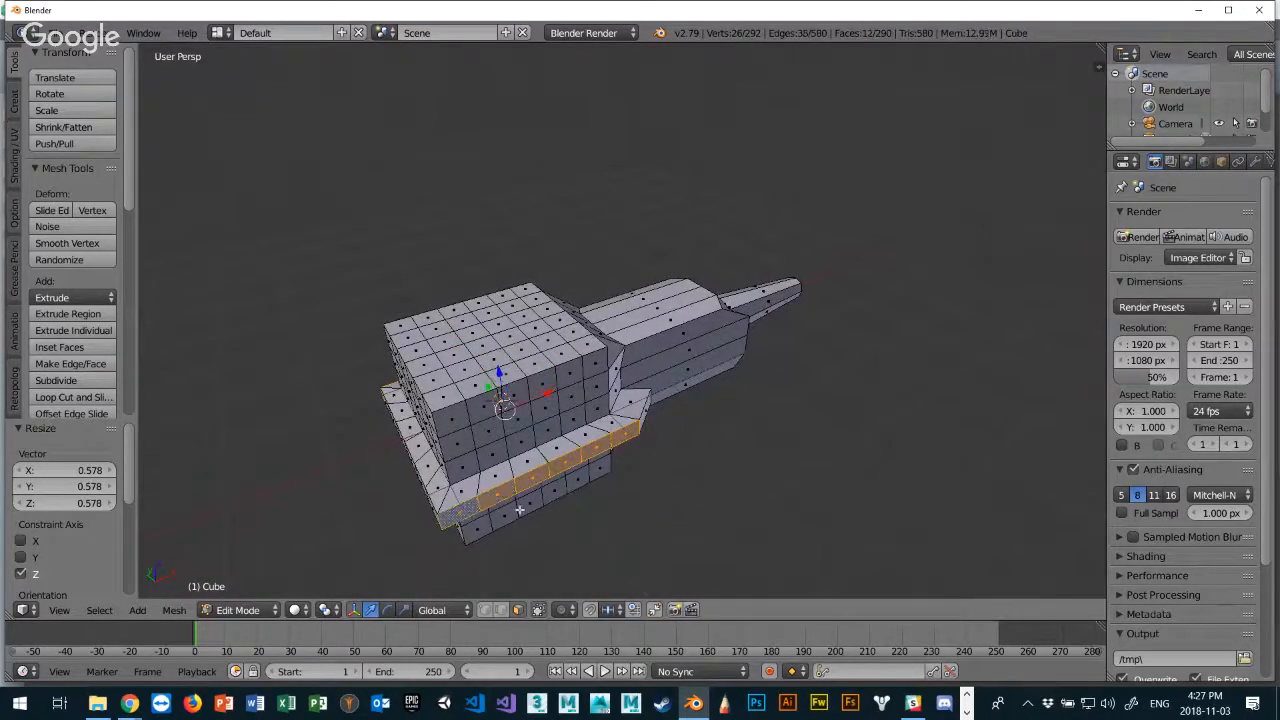
Extrude the selected rim faces on both long sides in place, without any offset.
middle_click_drag(475, 507, 599, 489)
key("e")
right_click(599, 489)
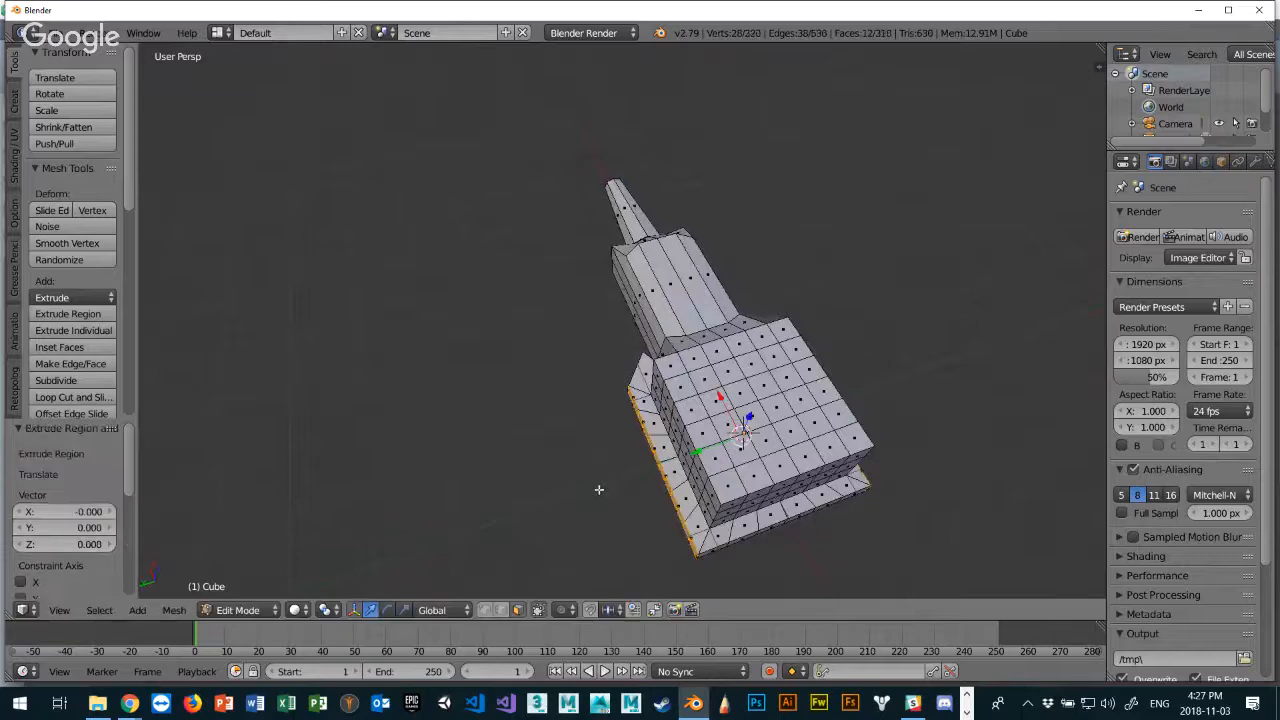
Select only the six rim faces on one long side and extrude them outward 0.343.
middle_click_drag(617, 355, 478, 313)
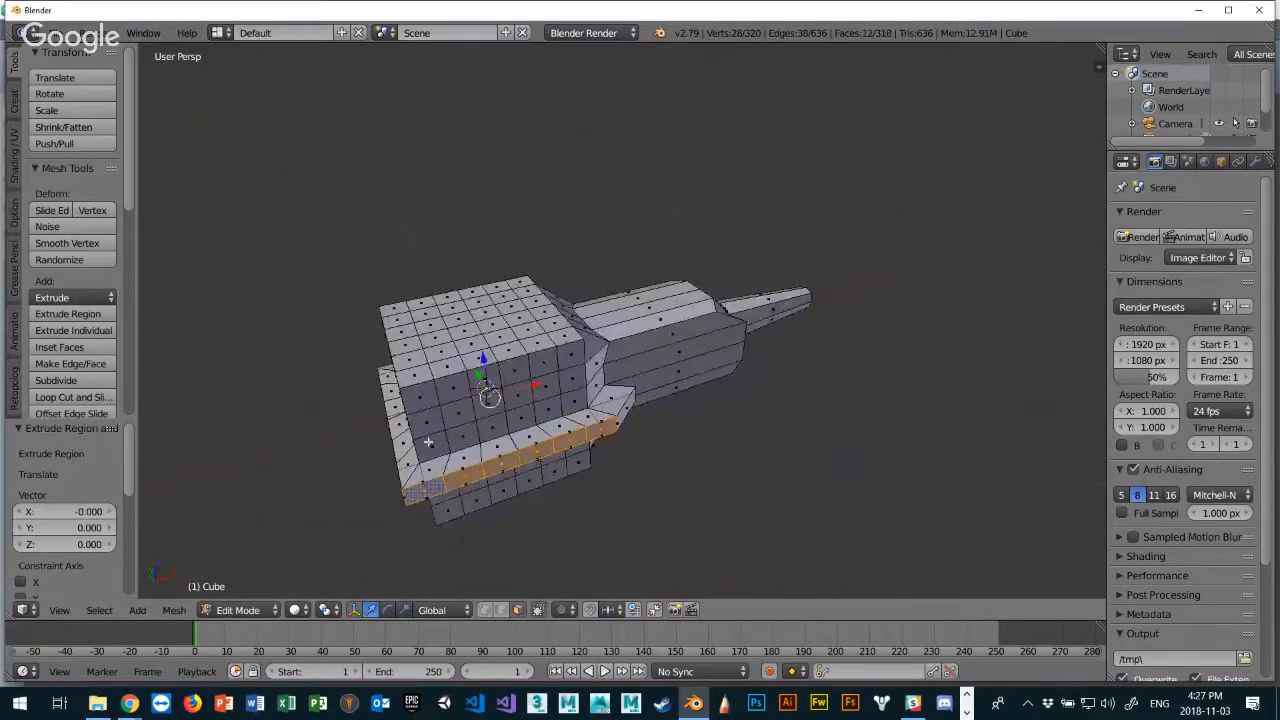
right_click(425, 486)
right_click(456, 478, "shift")
right_click(498, 468, "shift")
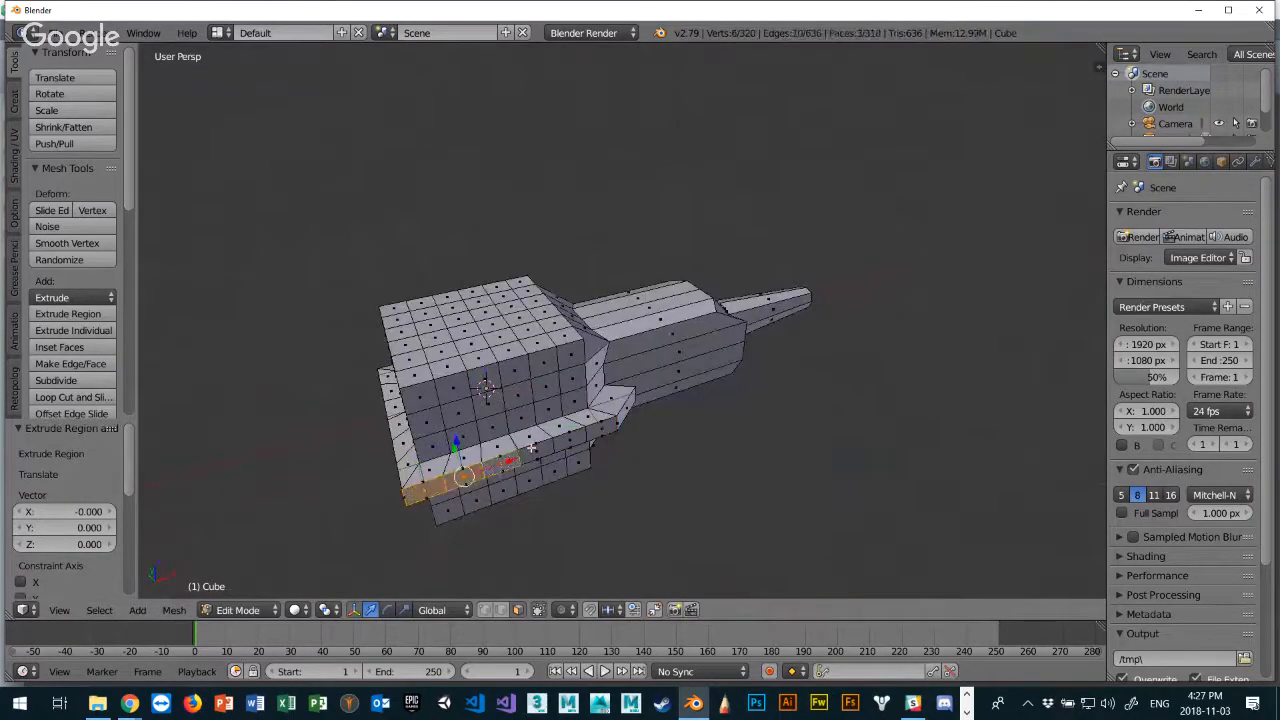
right_click(537, 447, "shift")
right_click(569, 438, "shift")
right_click(591, 428, "shift")
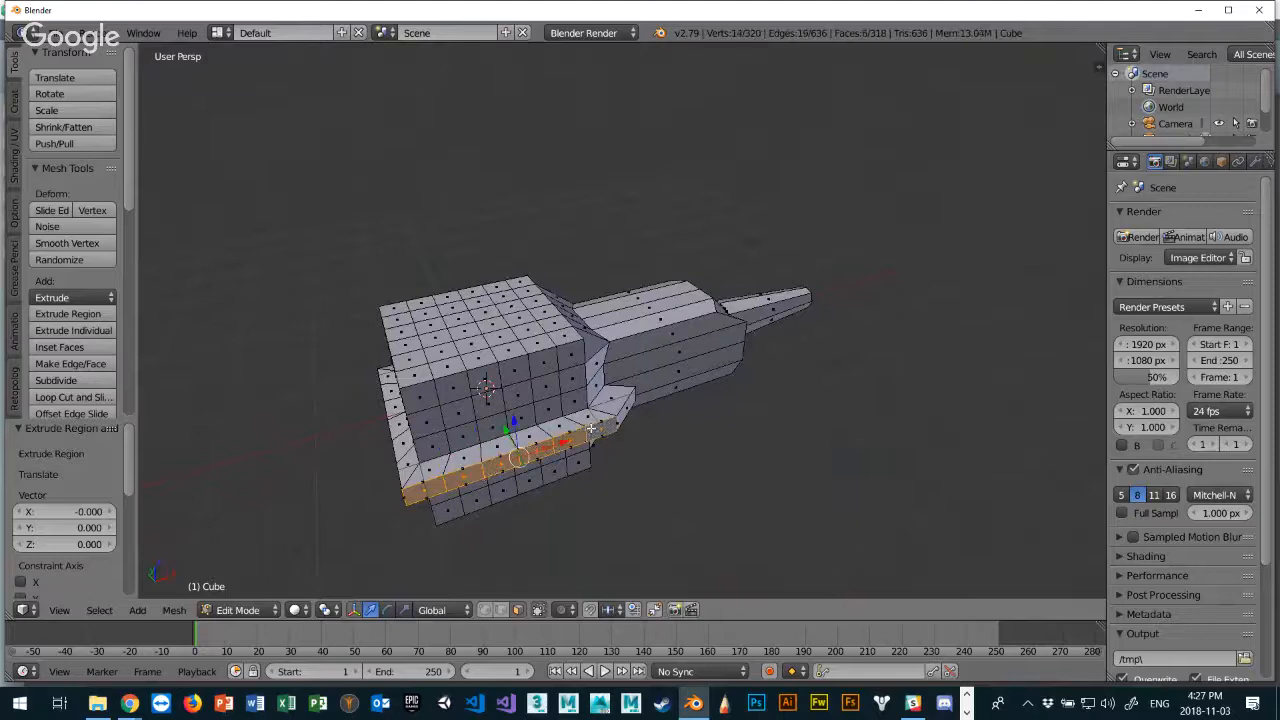
key("e")
left_click(580, 480)
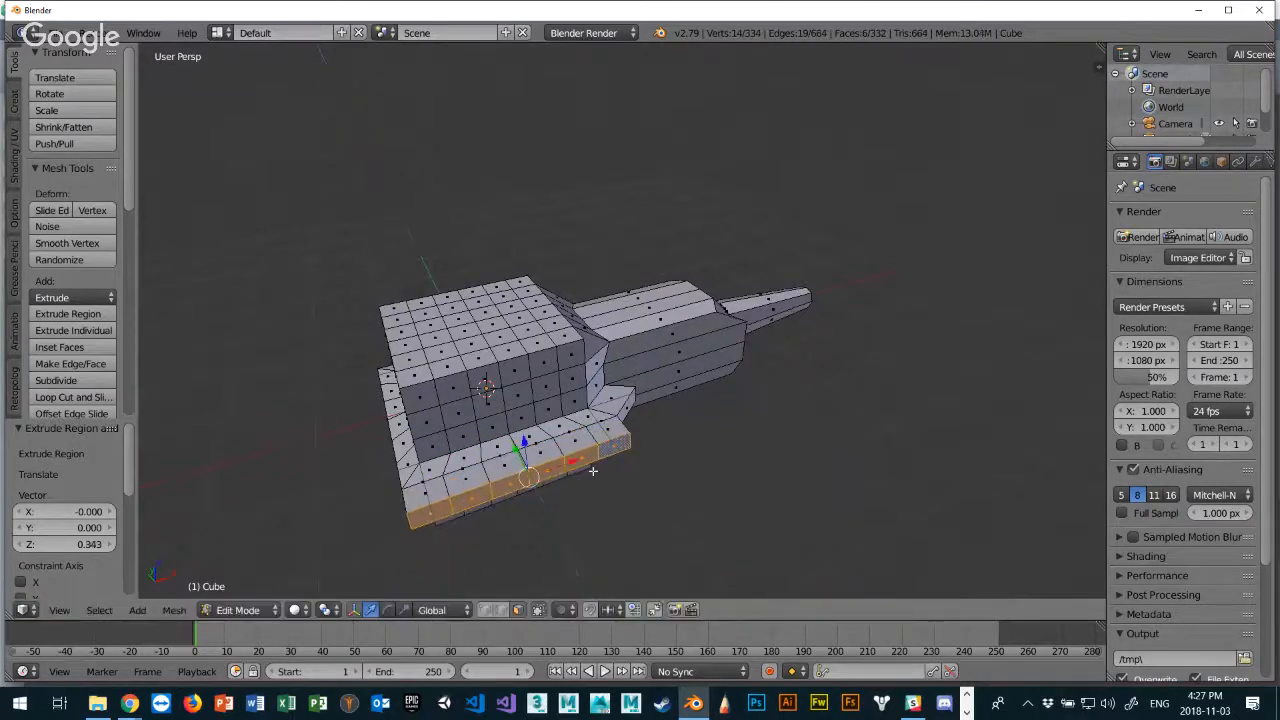
Move the extruded side faces -0.341 along X, sweeping them toward the block's rear.
key("g")
key("x")
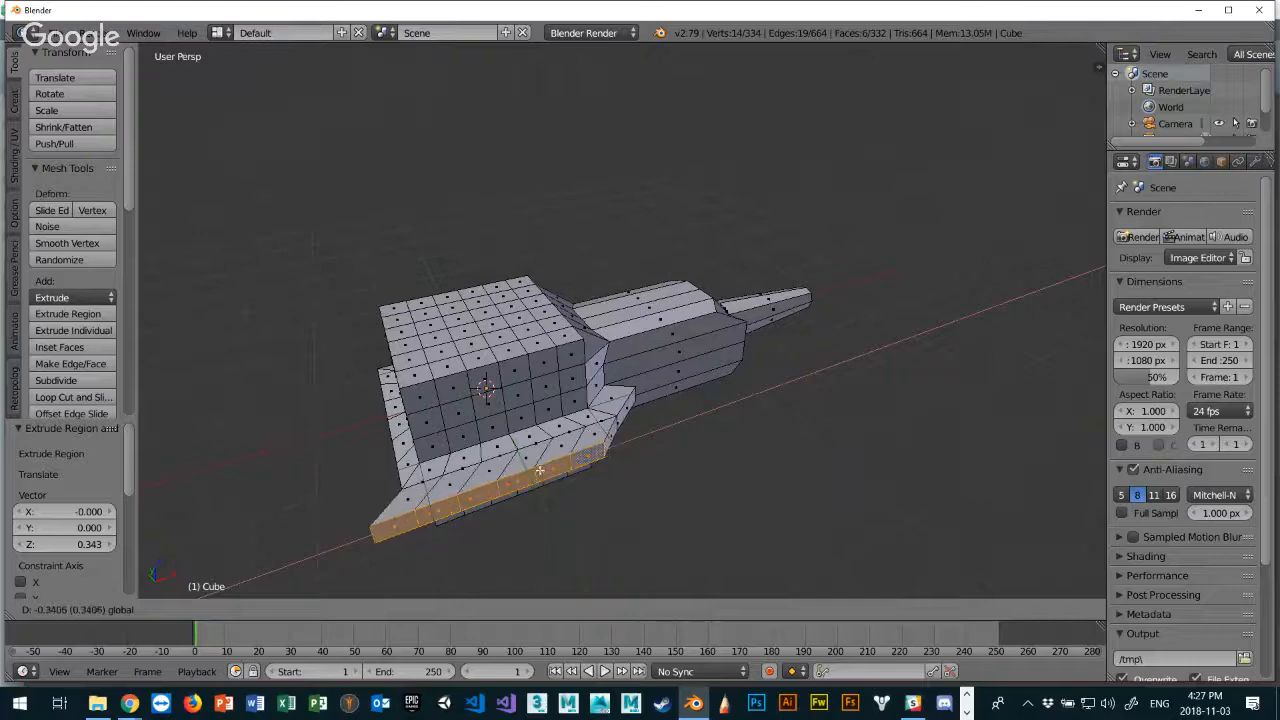
left_click(540, 470)
Select the six rim faces on the opposite long side and pull them outward 0.371 along Y.
middle_click_drag(540, 470, 692, 484)
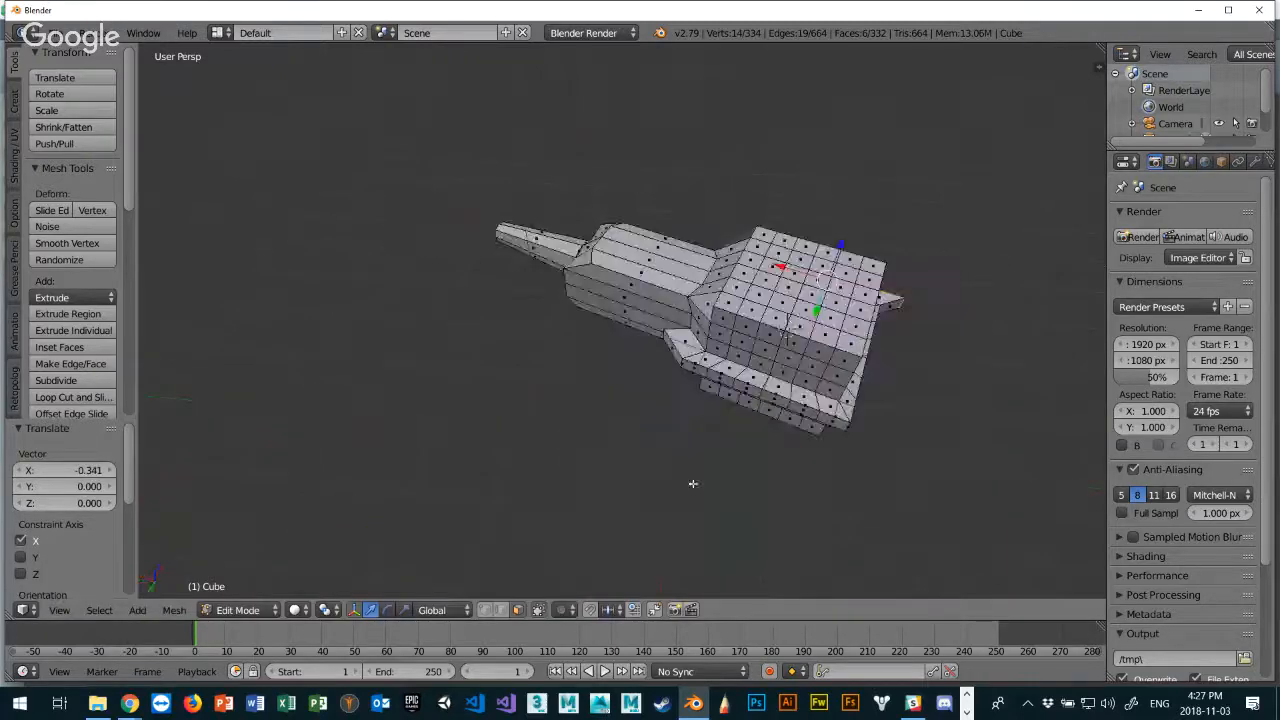
right_click(694, 372)
right_click(716, 377, "shift")
right_click(758, 391, "shift")
right_click(780, 397, "shift")
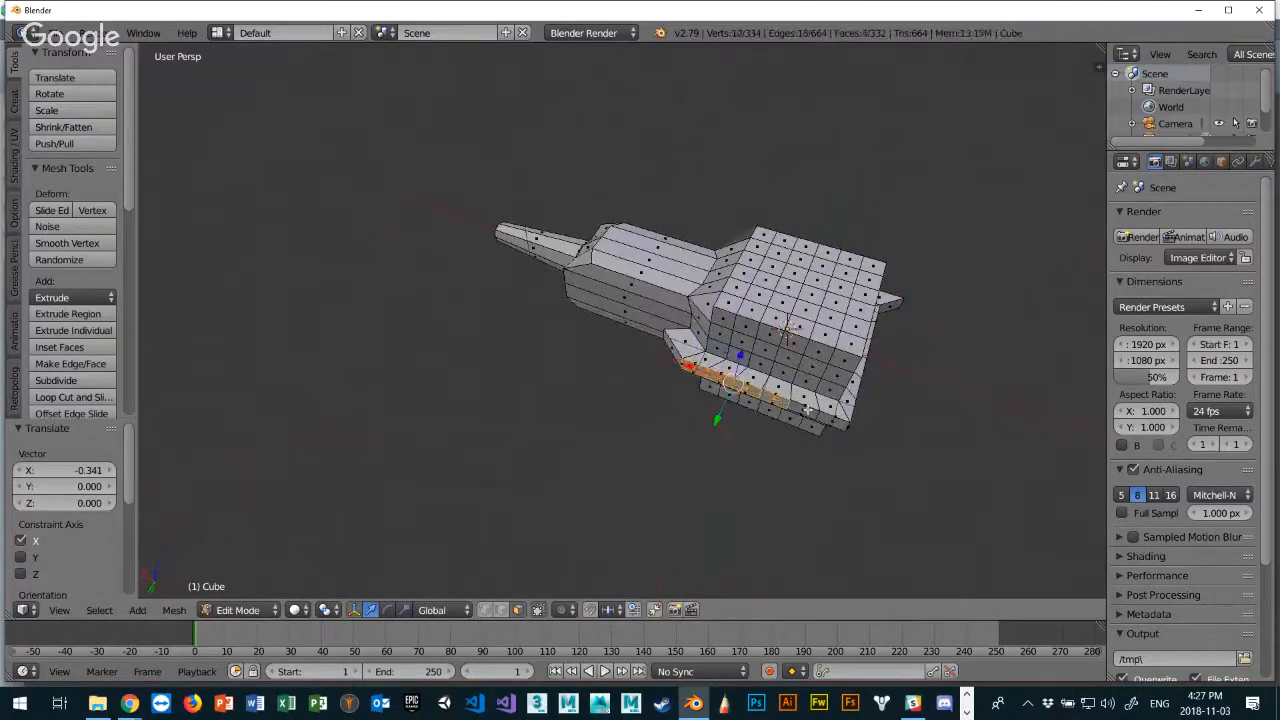
right_click(805, 410, "shift")
right_click(830, 419, "shift")
key("g")
key("y")
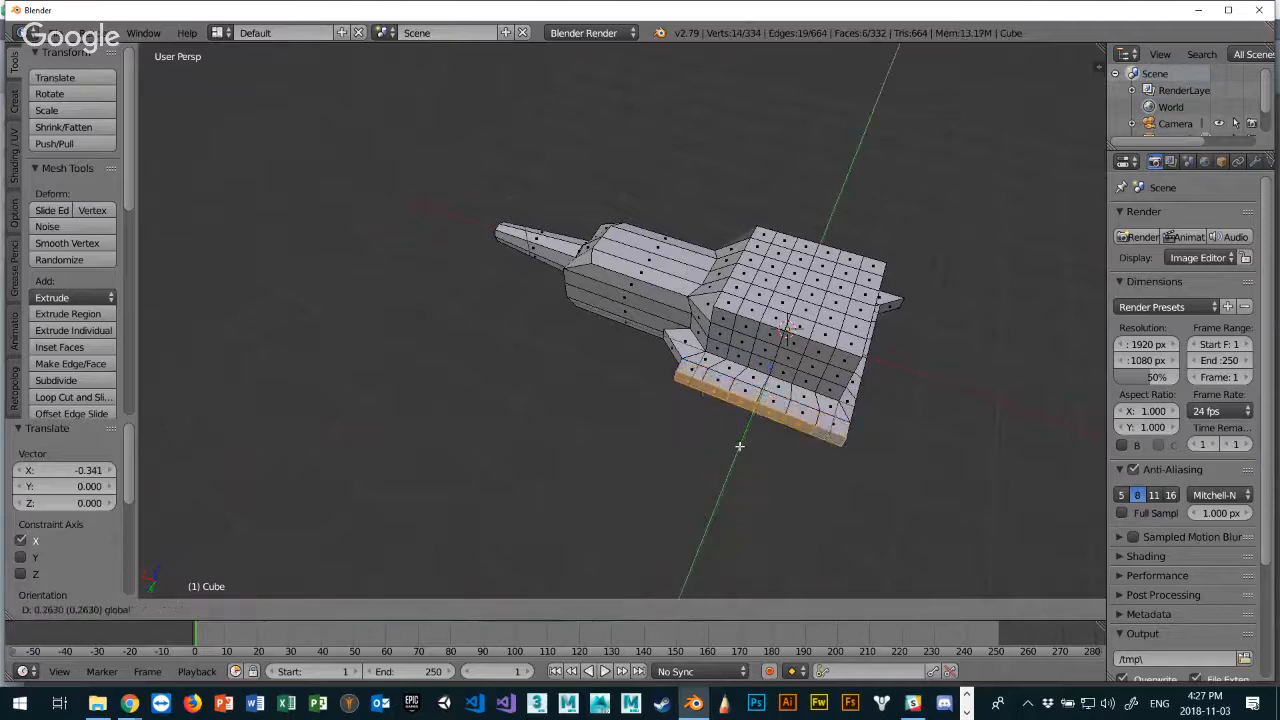
left_click(745, 439)
Sweep the opposite side's pulled-out faces toward the rear by moving them -0.407 along X.
key("g")
key("x")
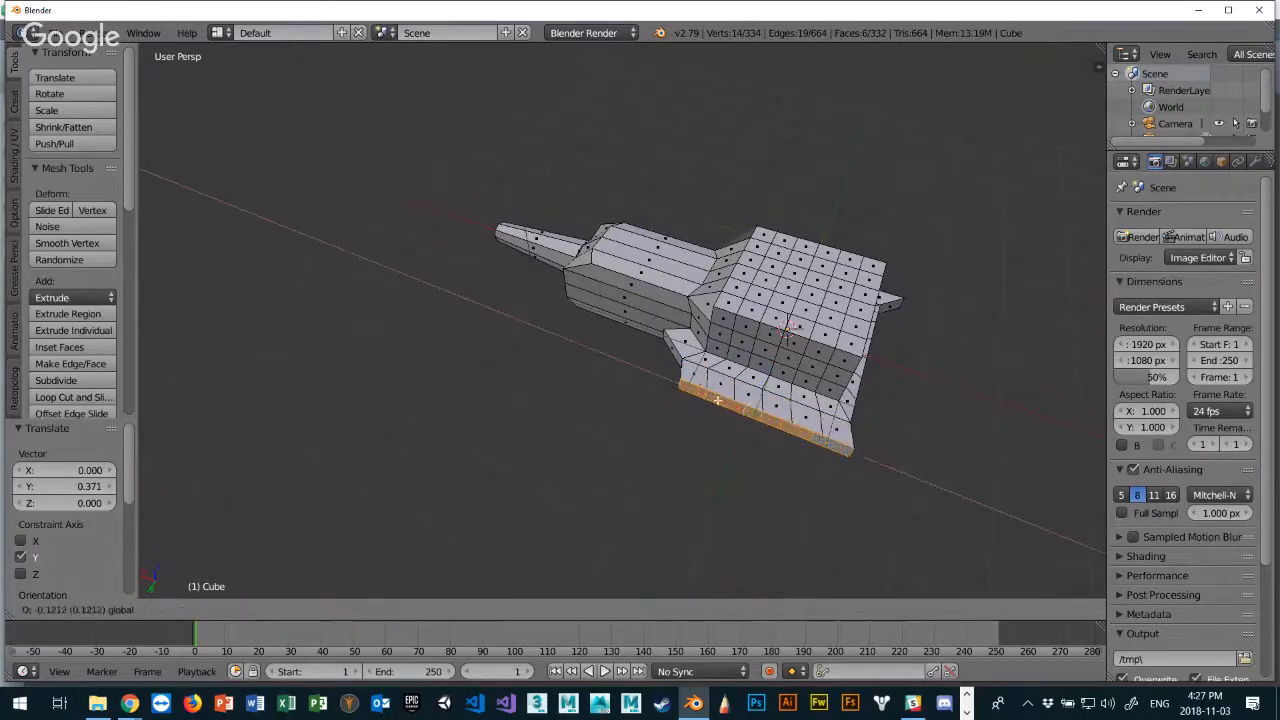
left_click(736, 407)
Select the two rows of six faces on the block's upper surface nearest the neck, twelve faces in all.
middle_click_drag(736, 407, 698, 287)
middle_click_drag(761, 346, 575, 332)
scroll(817, 378, "down", 2)
scroll(818, 370, "up", 5)
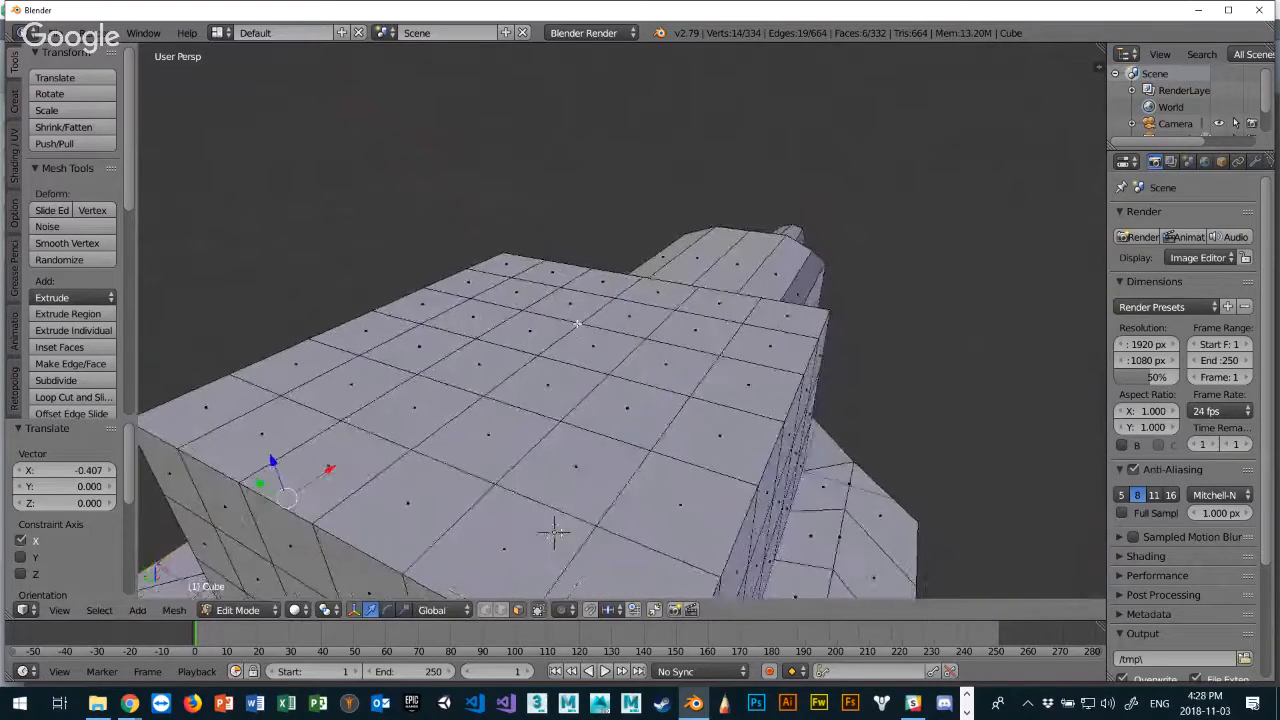
scroll(565, 334, "down", 3)
right_click(614, 300)
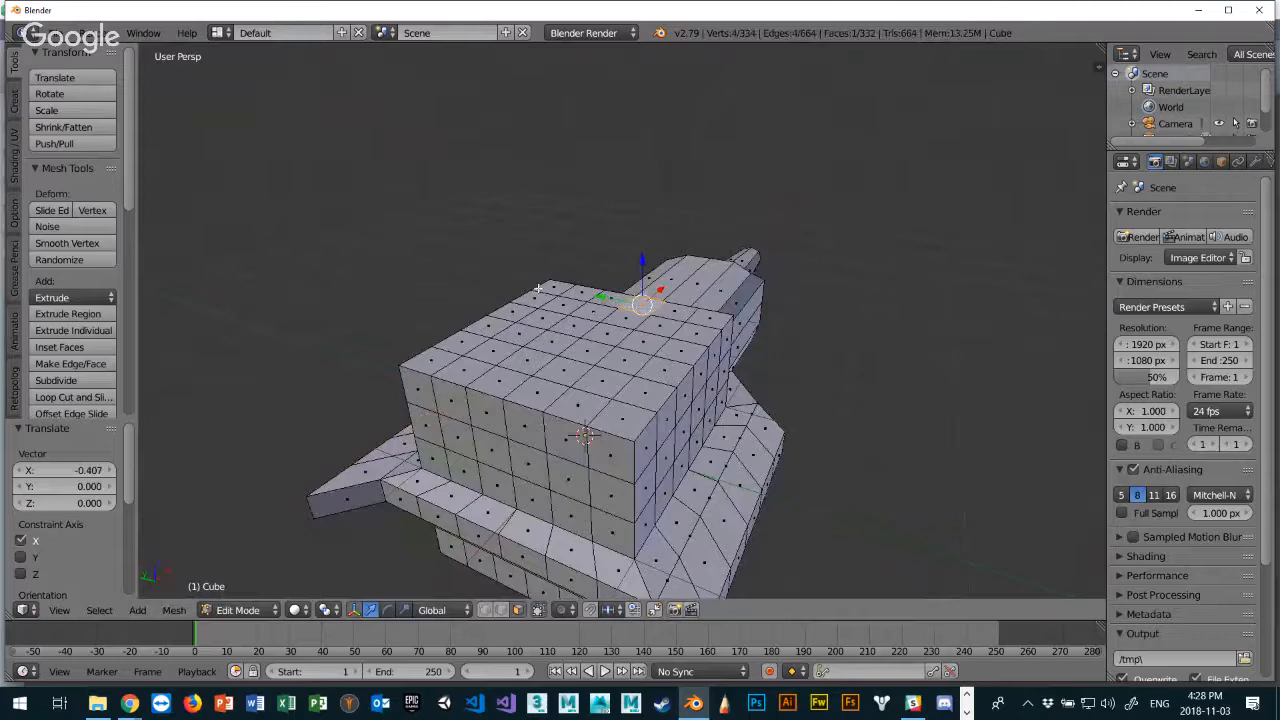
right_click(548, 288, "shift")
right_click(563, 304, "shift")
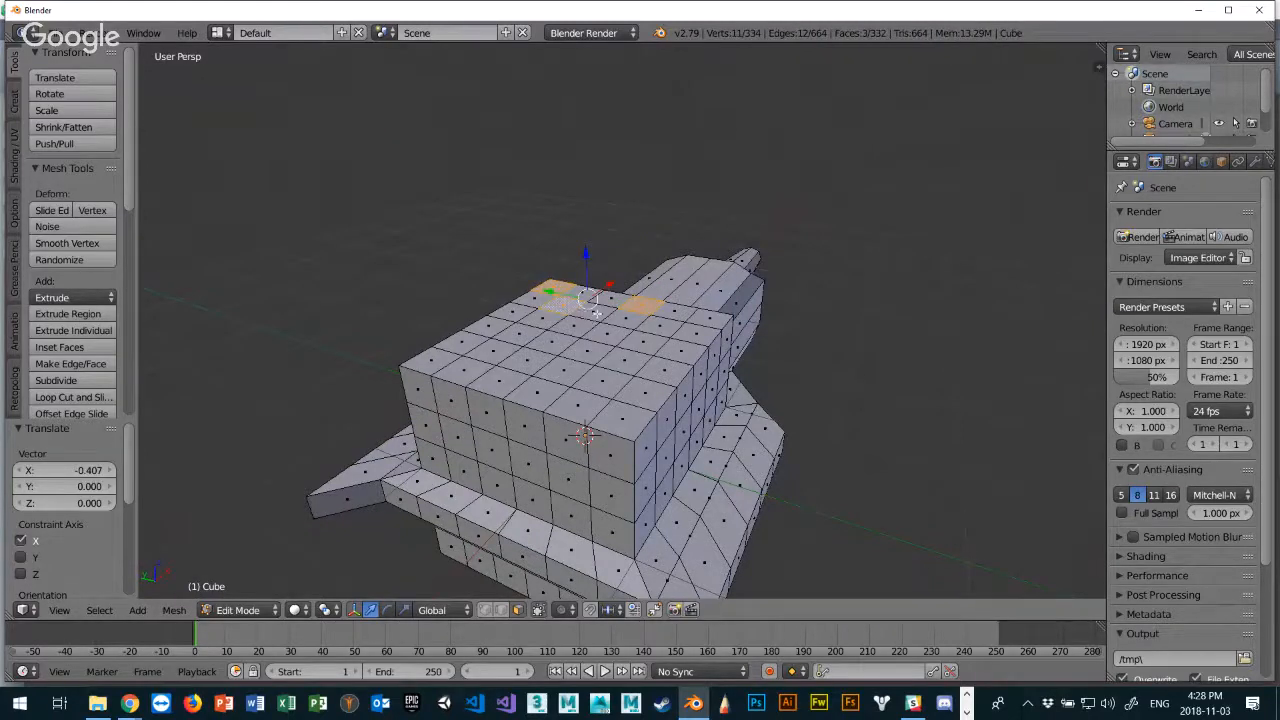
right_click(596, 313, "shift")
right_click(617, 317, "shift")
right_click(610, 299, "shift")
right_click(585, 293, "shift")
right_click(664, 311, "shift")
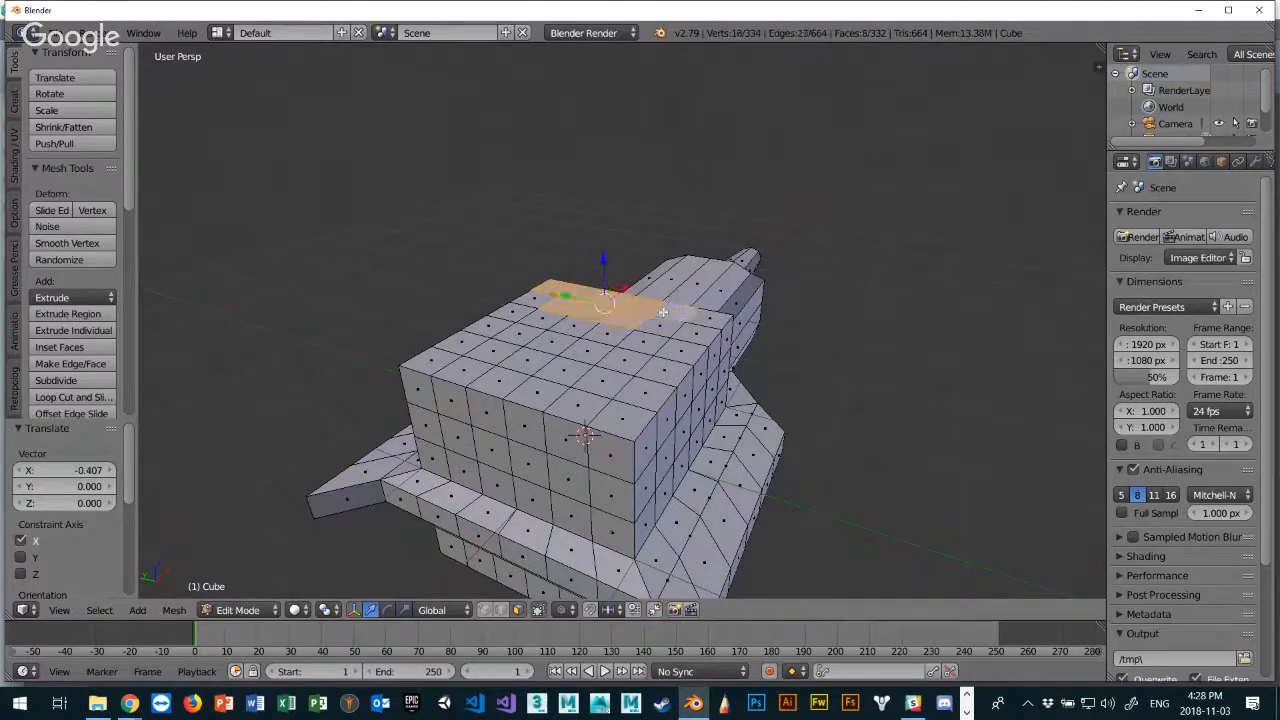
right_click(711, 320, "shift")
right_click(697, 336, "shift")
right_click(659, 328, "shift")
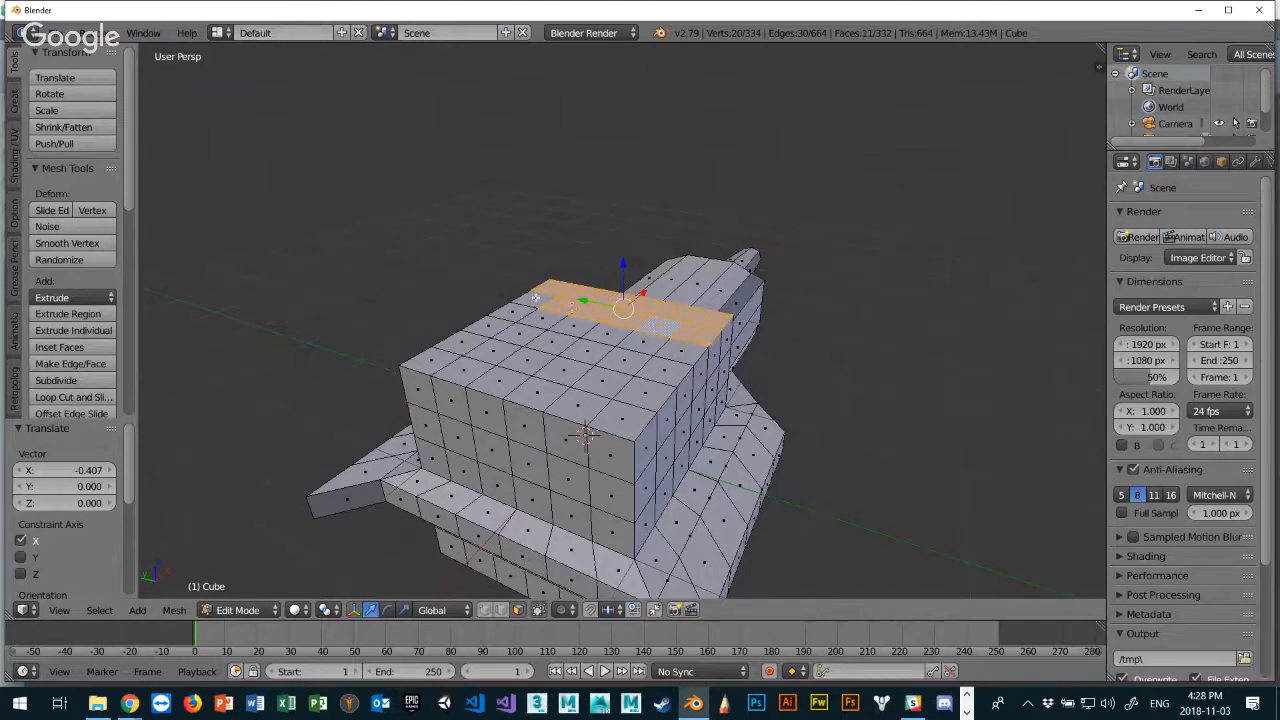
right_click(536, 298, "shift")
Try to delete the twelve selected top faces and undo the deletion.
key("x")
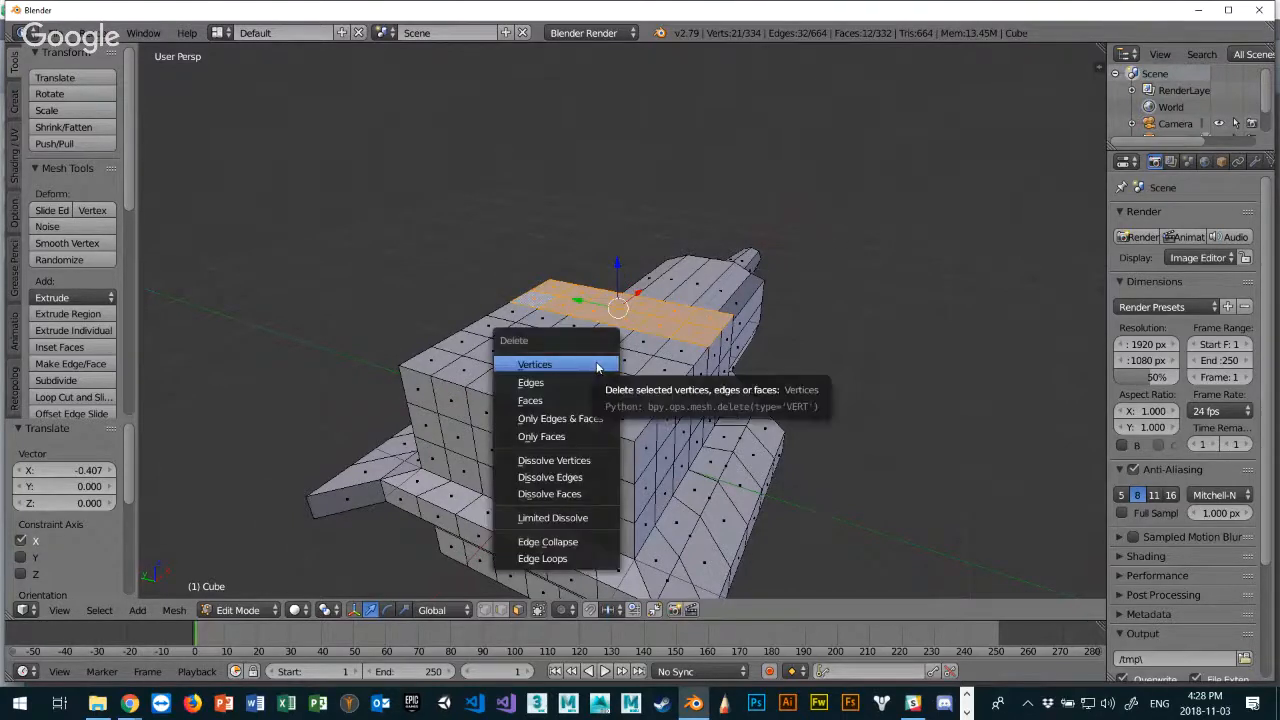
left_click(530, 400)
middle_click_drag(530, 400, 832, 343)
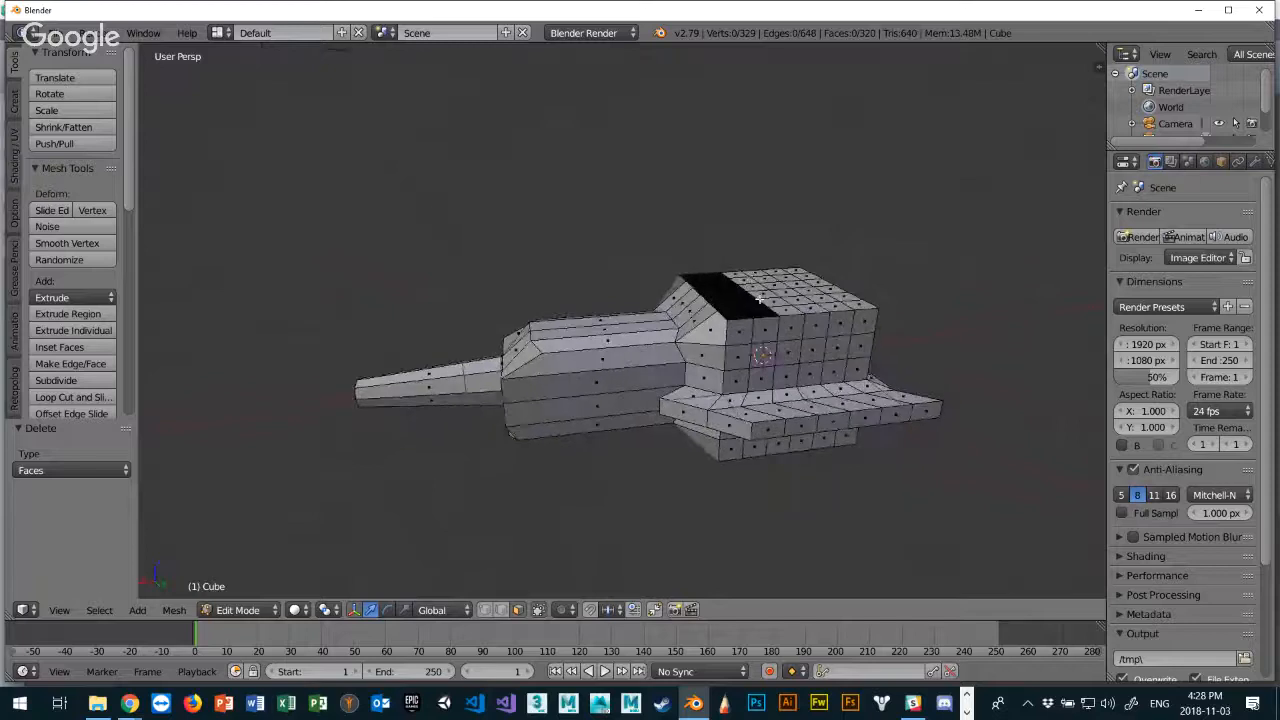
key("ctrl+z")
middle_click_drag(760, 299, 757, 315)
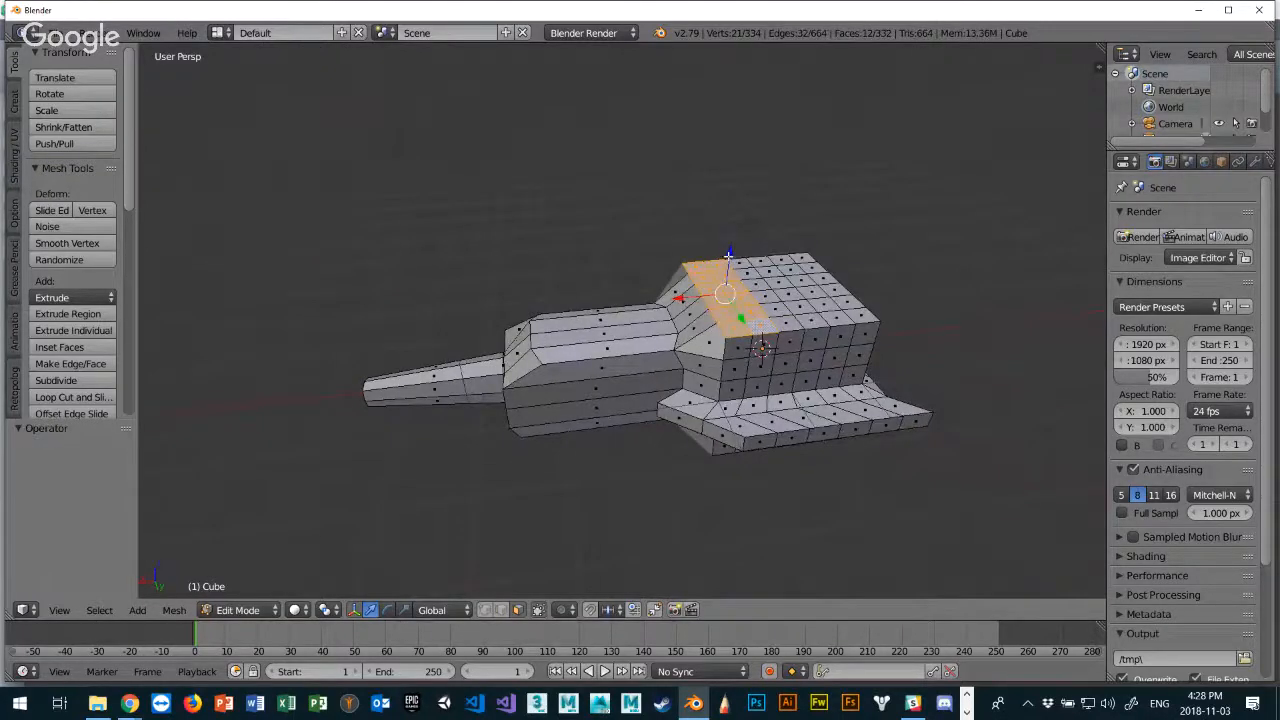
Lower the twelve selected top faces along Z to form a sunken step in front of the raised block.
left_click_drag(728, 256, 727, 274)
middle_click_drag(741, 412, 833, 361)
scroll(750, 377, "up", 1)
scroll(750, 377, "up", 2)
Inspect the whole model in Object Mode, select all objects, and return to Edit Mode.
key("Tab")
scroll(724, 381, "down", 3)
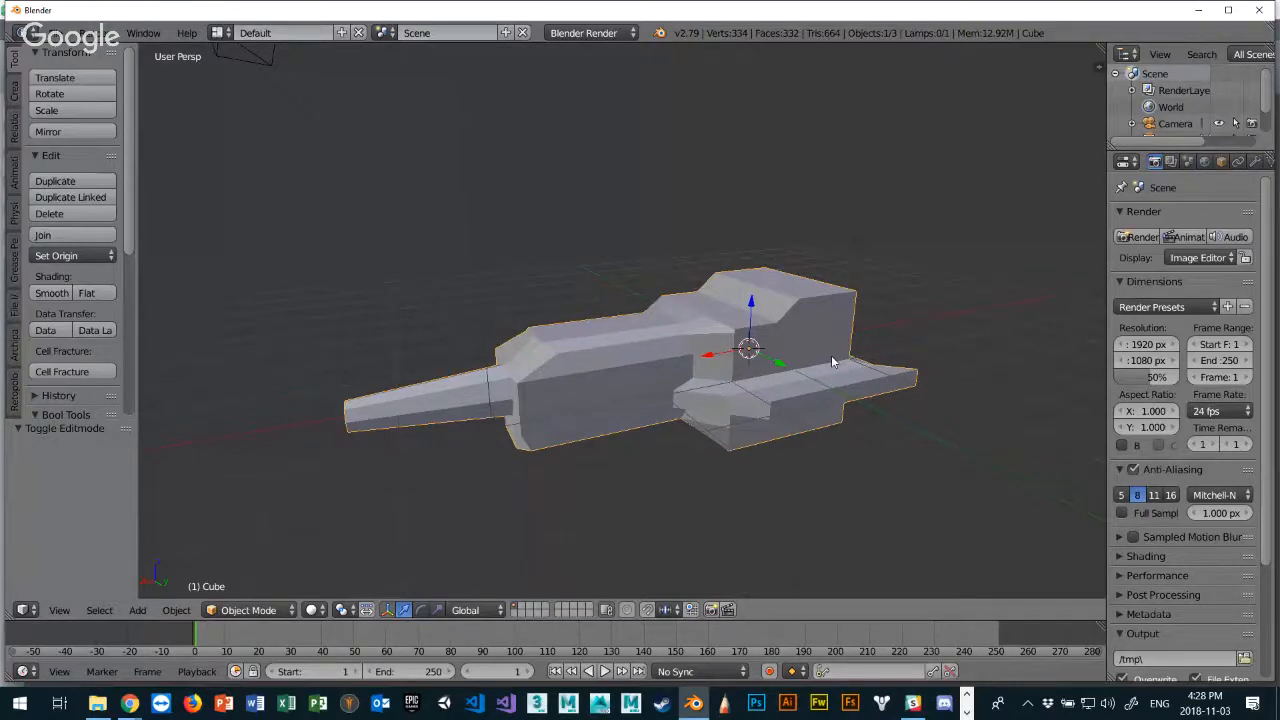
key("a")
key("a")
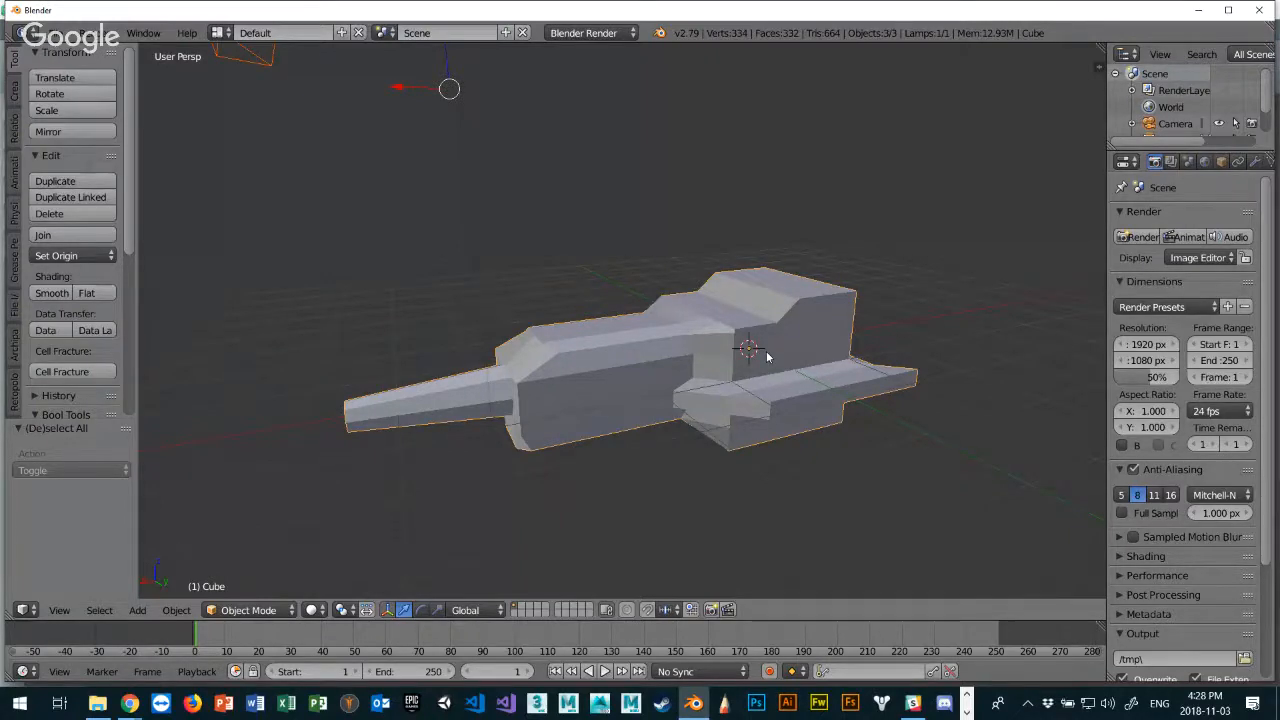
key("Tab")
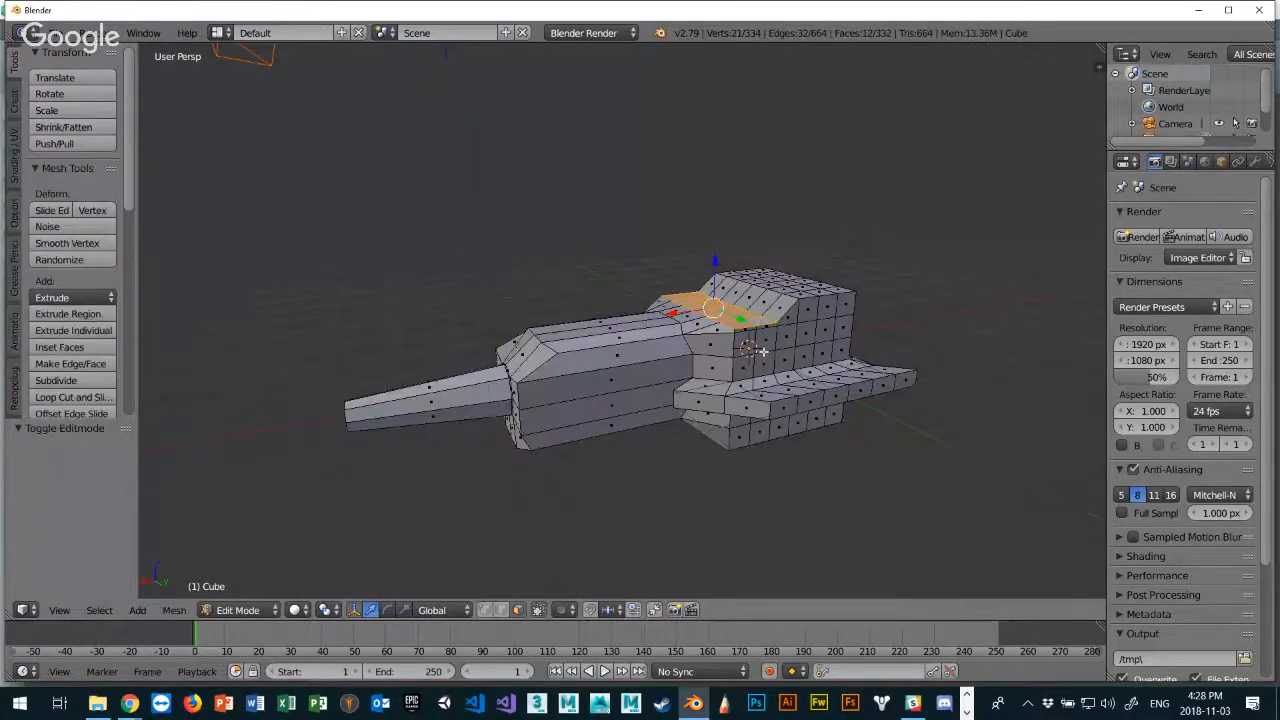
middle_click_drag(762, 351, 549, 342)
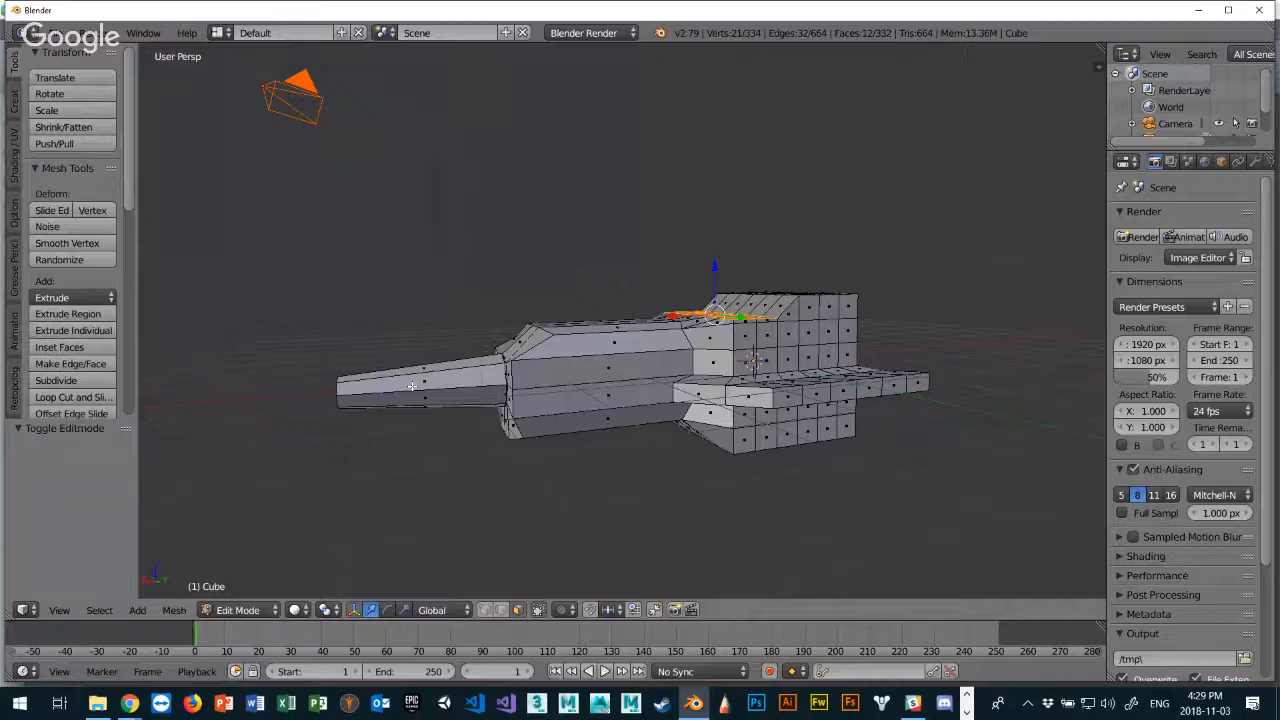
Try to box-select the tapered nose in wireframe display from an angled perspective view, starting with nothing selected.
key("z")
middle_click_drag(449, 349, 420, 346)
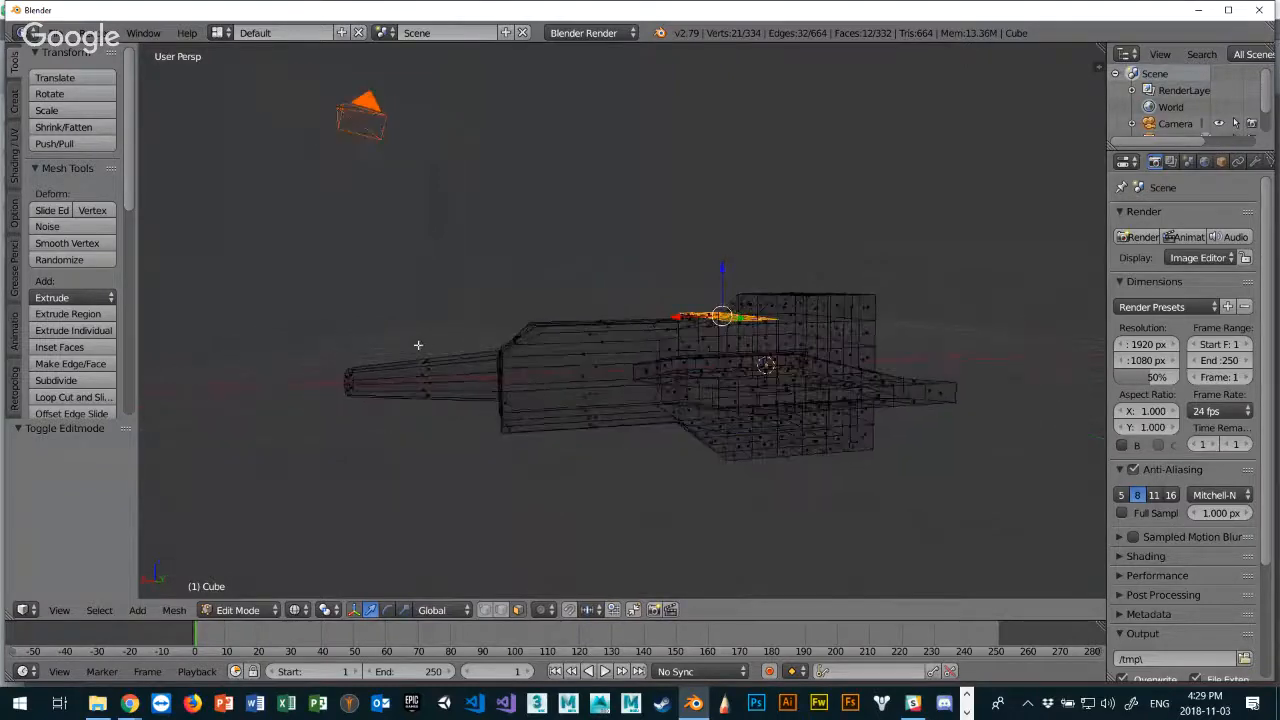
scroll(398, 335, "up", 4)
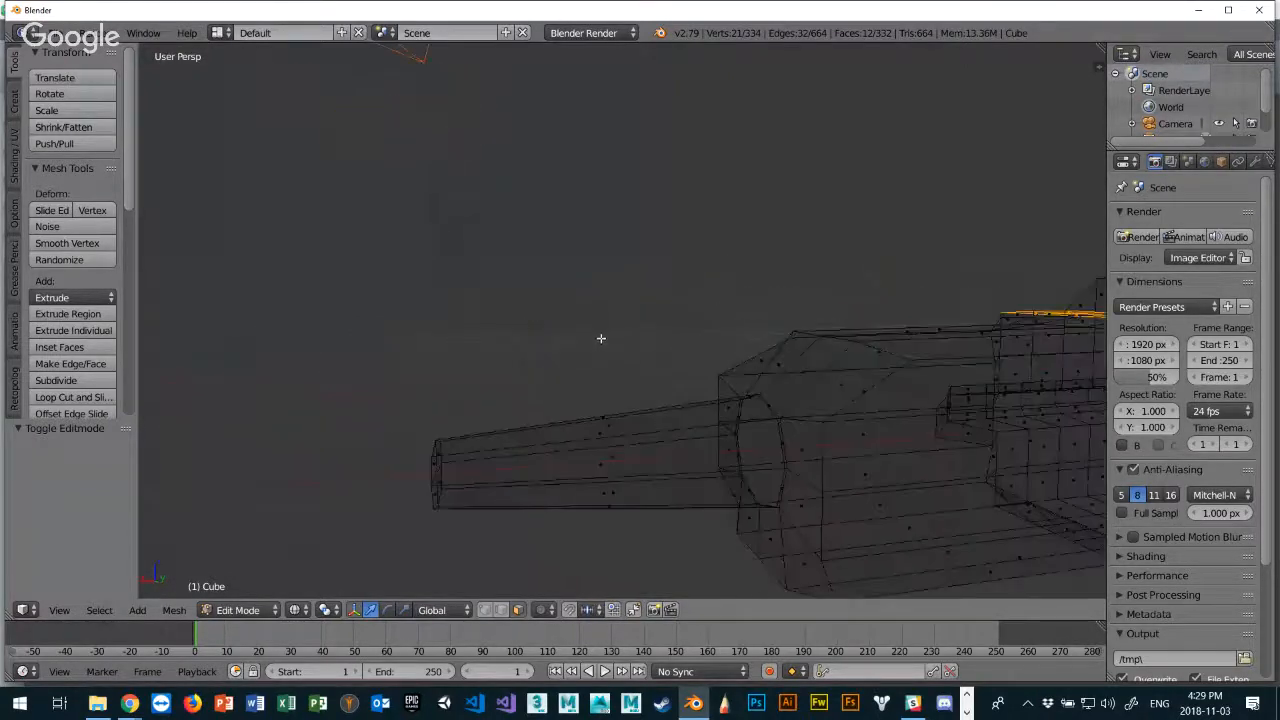
middle_click_drag(601, 342, 591, 331)
key("a")
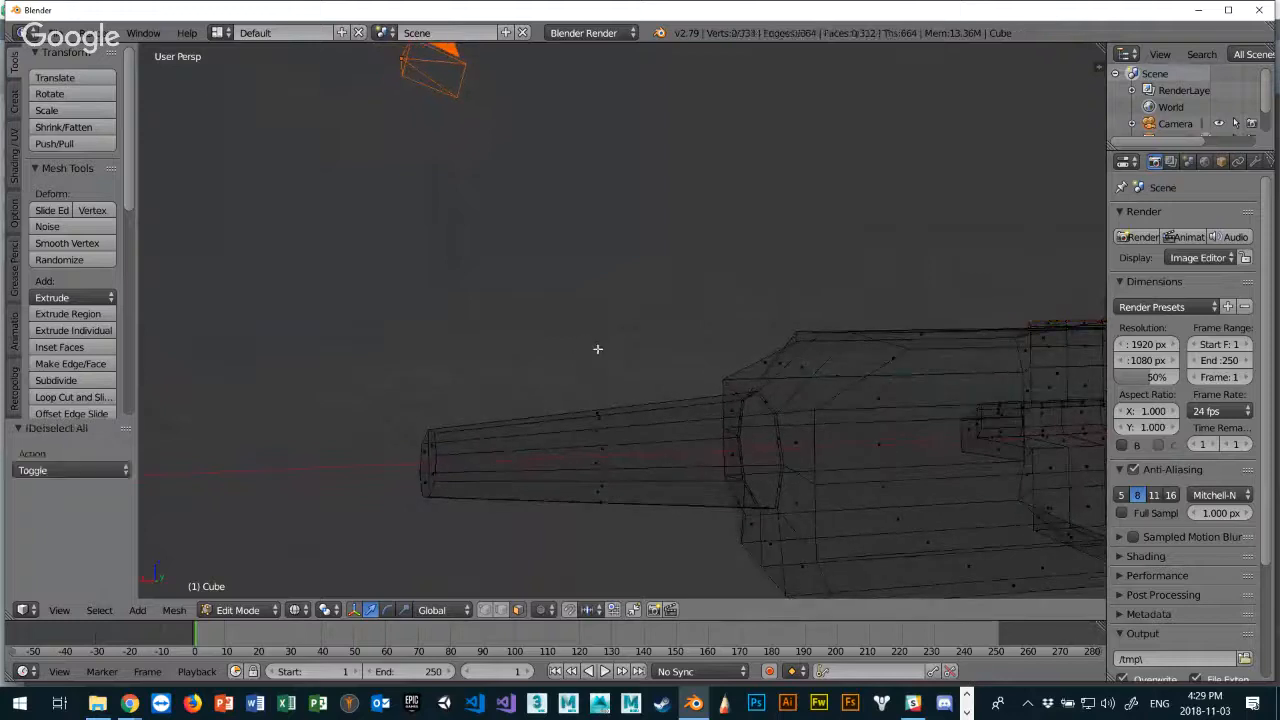
middle_click_drag(655, 420, 646, 368)
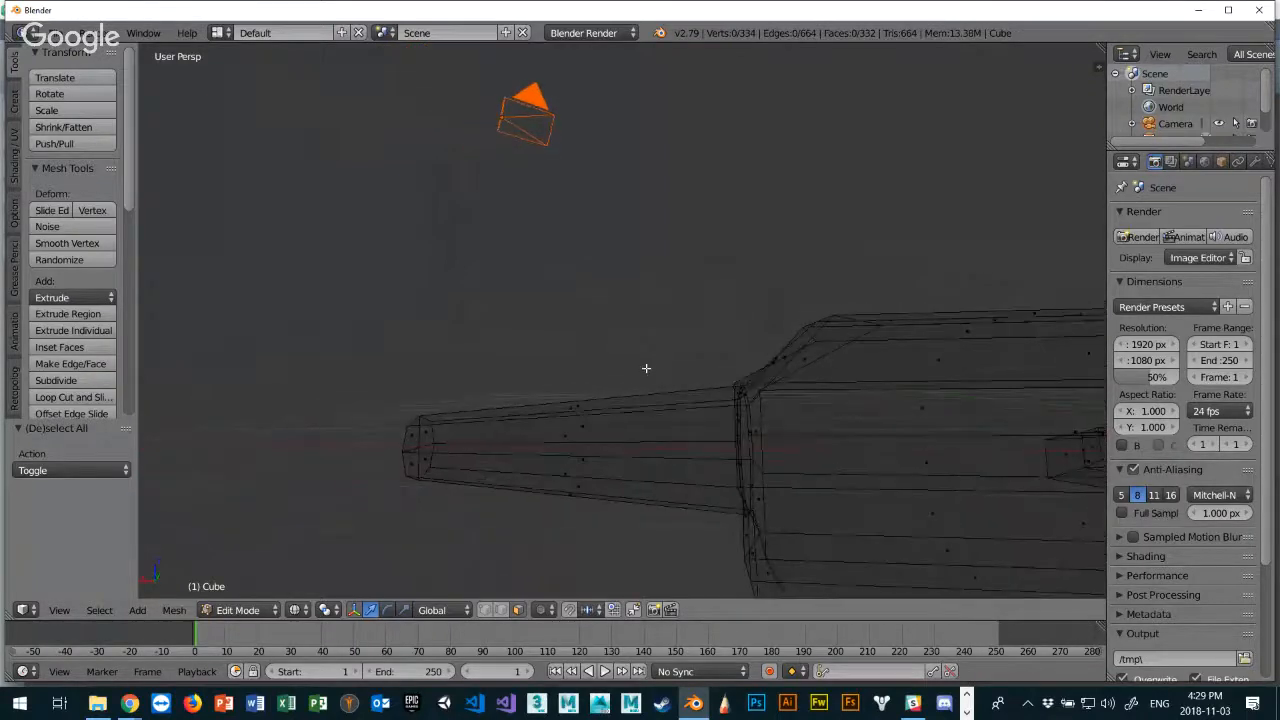
scroll(446, 455, "down", 2)
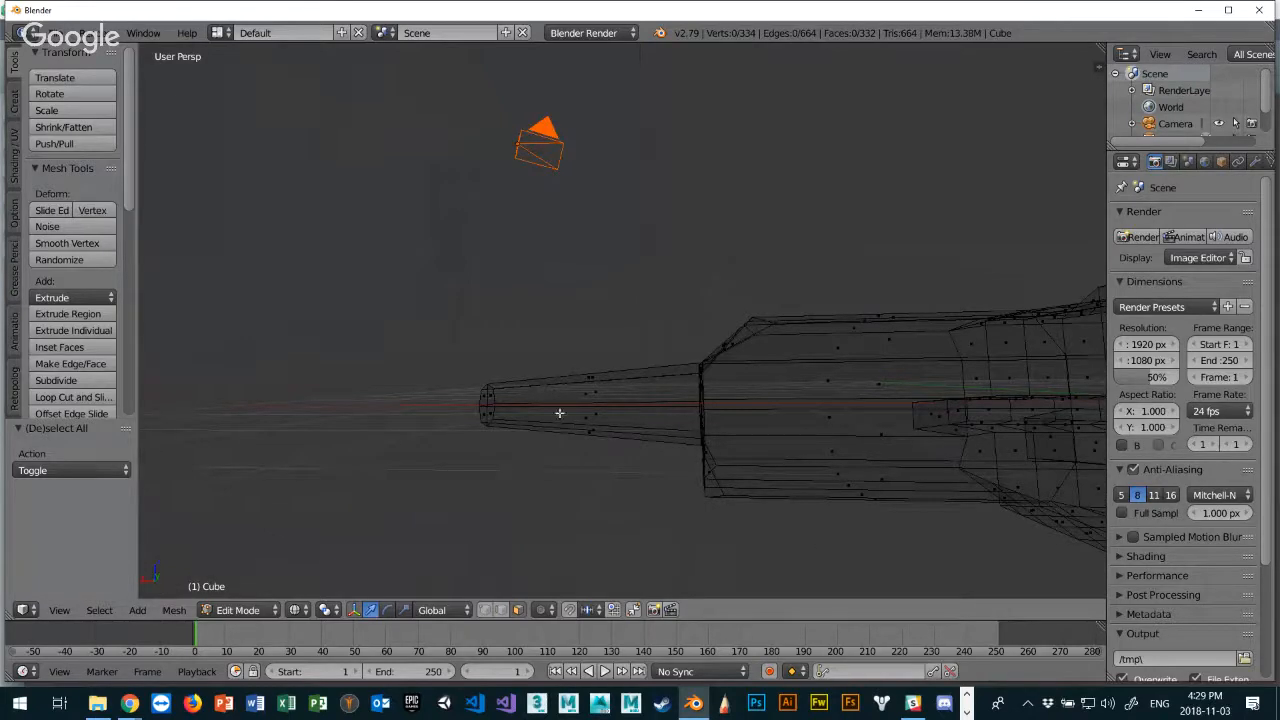
middle_click_drag(559, 413, 629, 417)
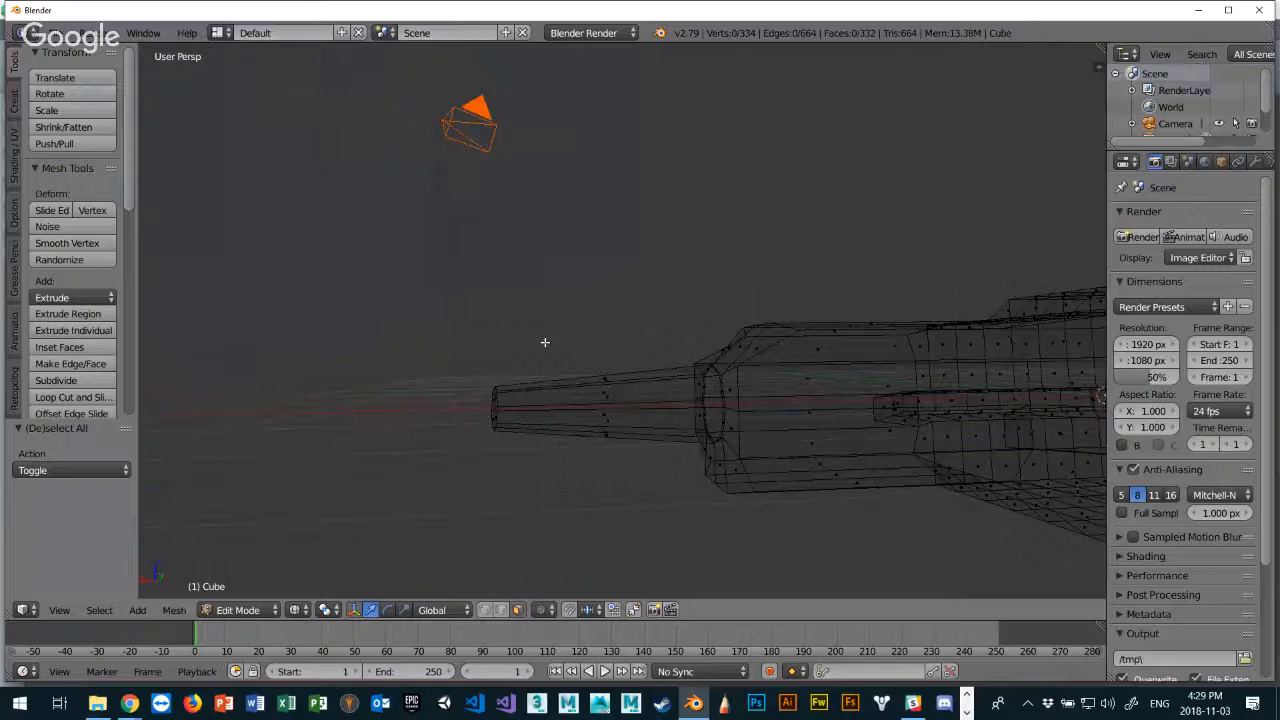
key("b")
left_click_drag(456, 340, 729, 461)
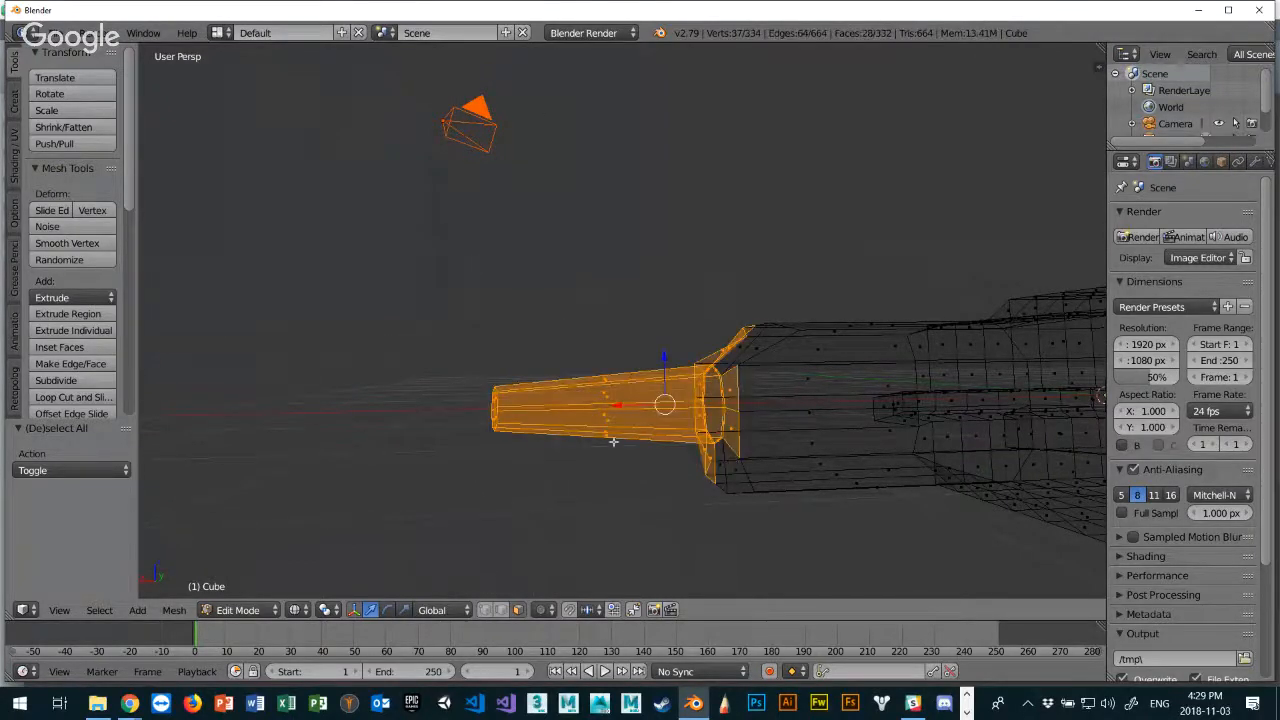
mouse_move(613, 441)
middle_mouse_down()
mouse_move(757, 457)
mouse_move(614, 450)
middle_mouse_up()
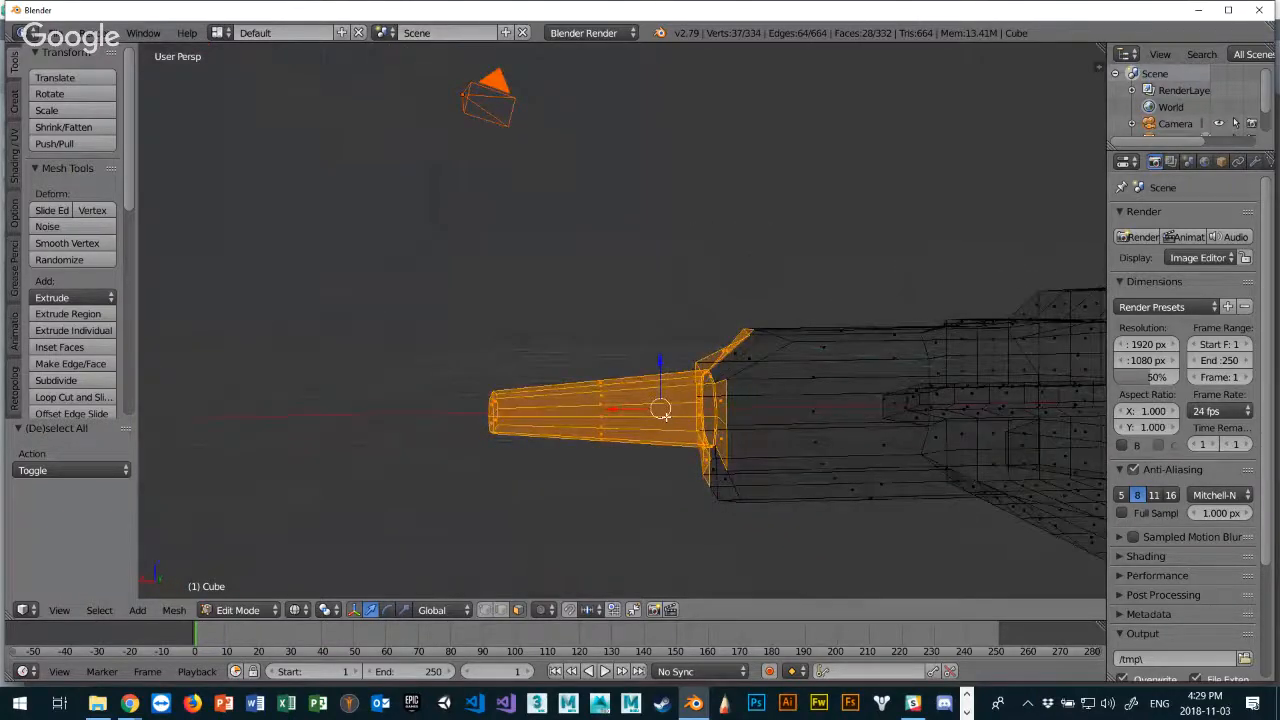
Examine the mesh and the nose selection from the front, right and top views.
key("KP_1")
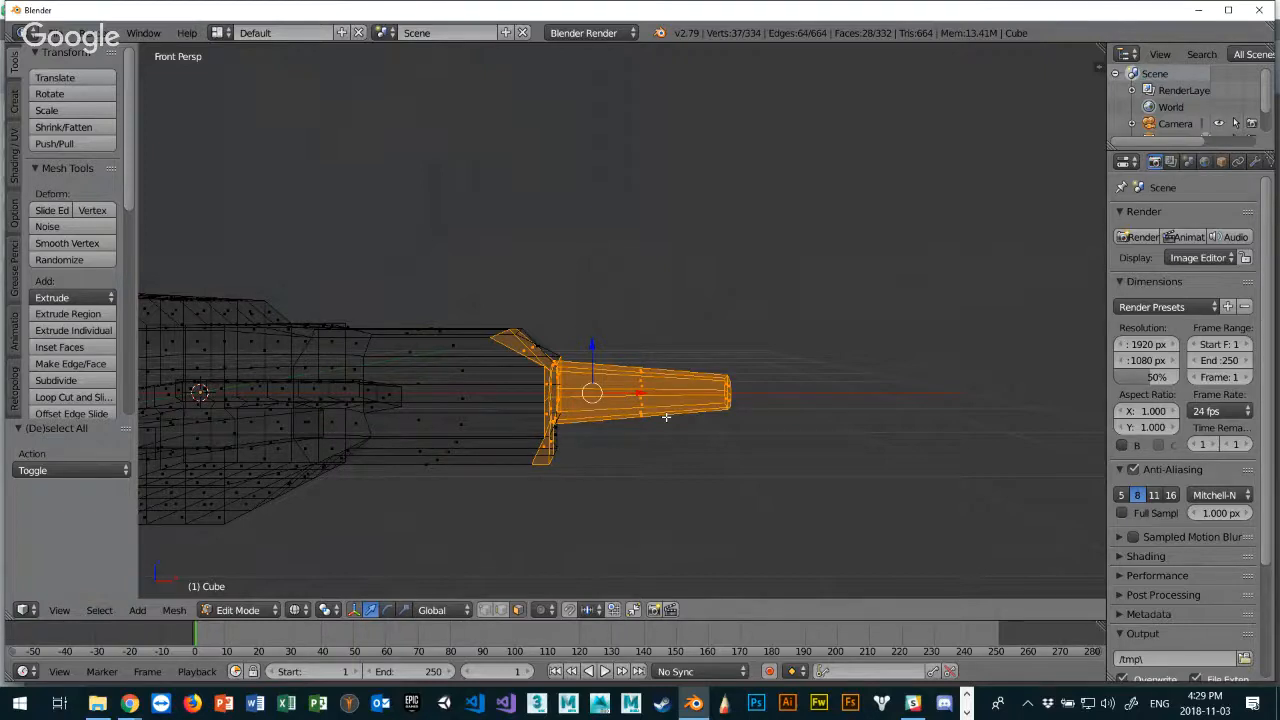
middle_click_drag(666, 417, 666, 425)
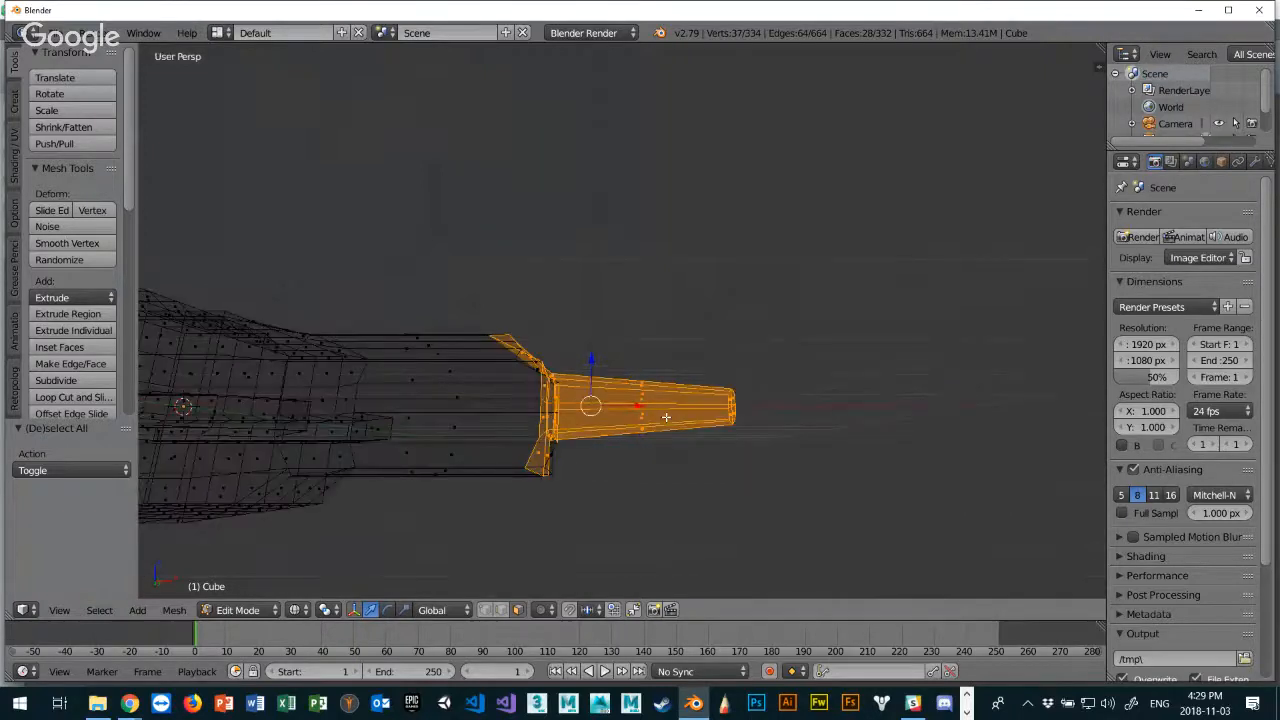
key("KP_1")
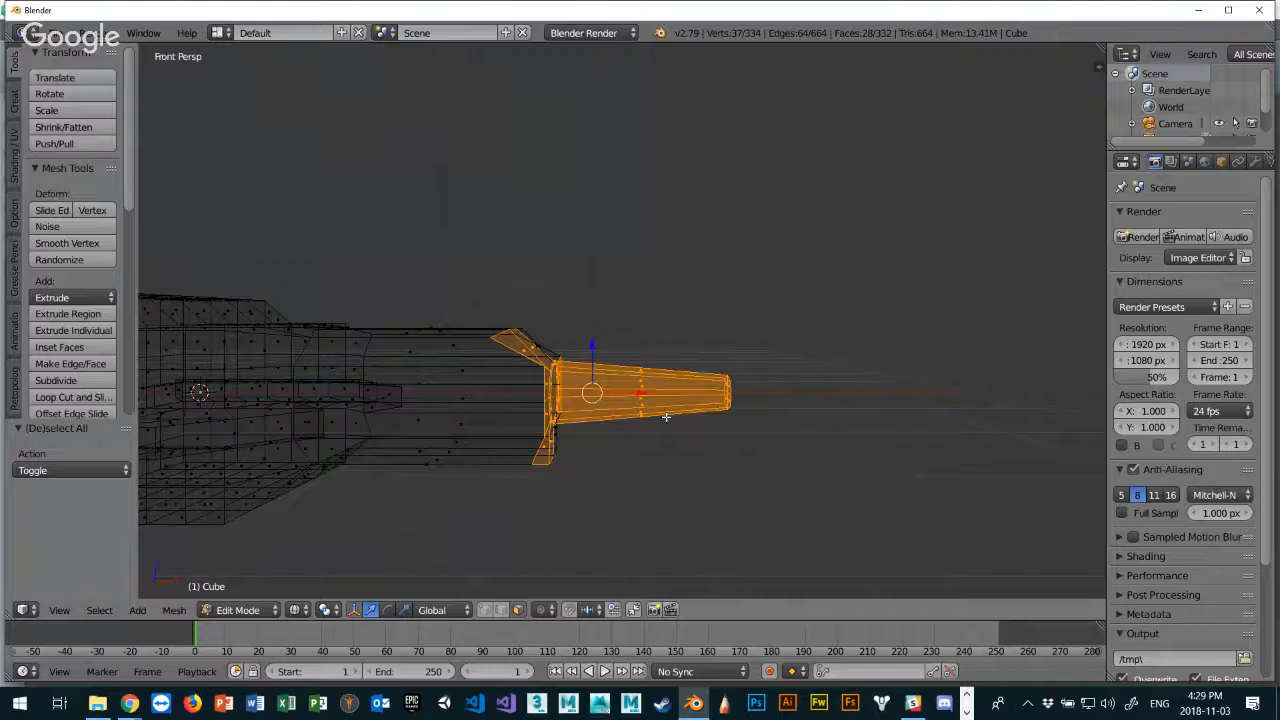
key("KP_3")
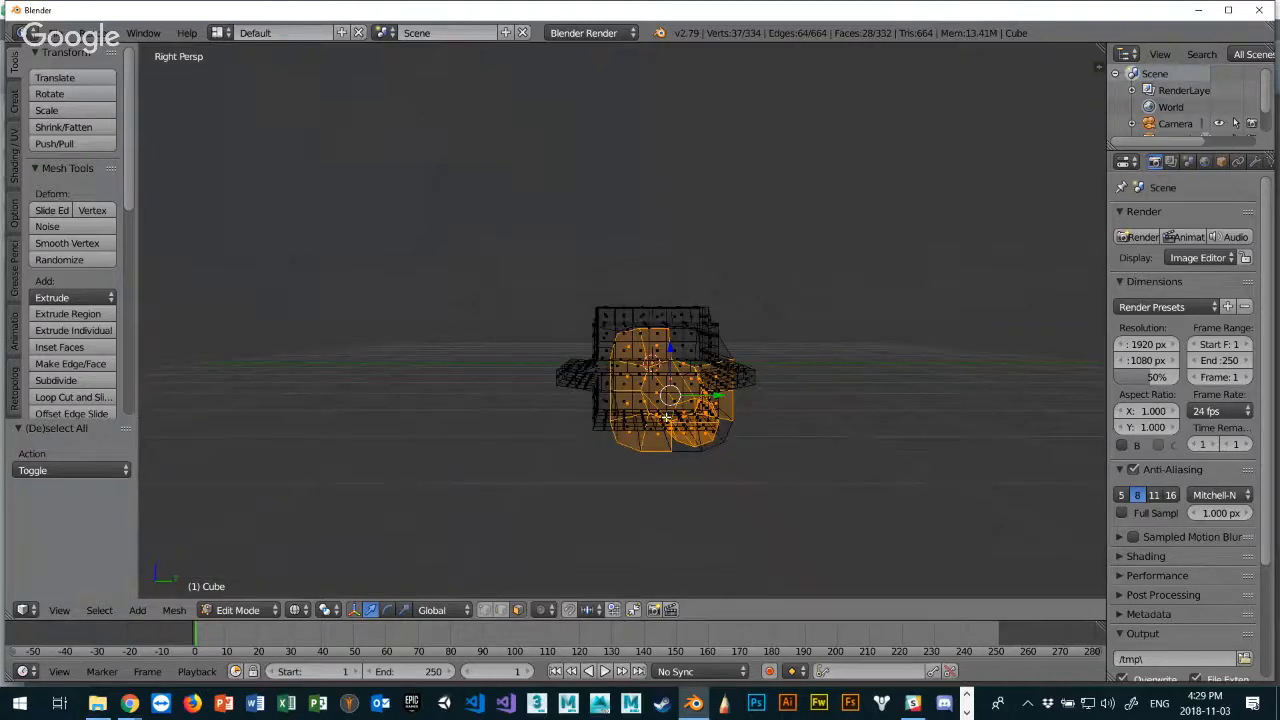
key("KP_7")
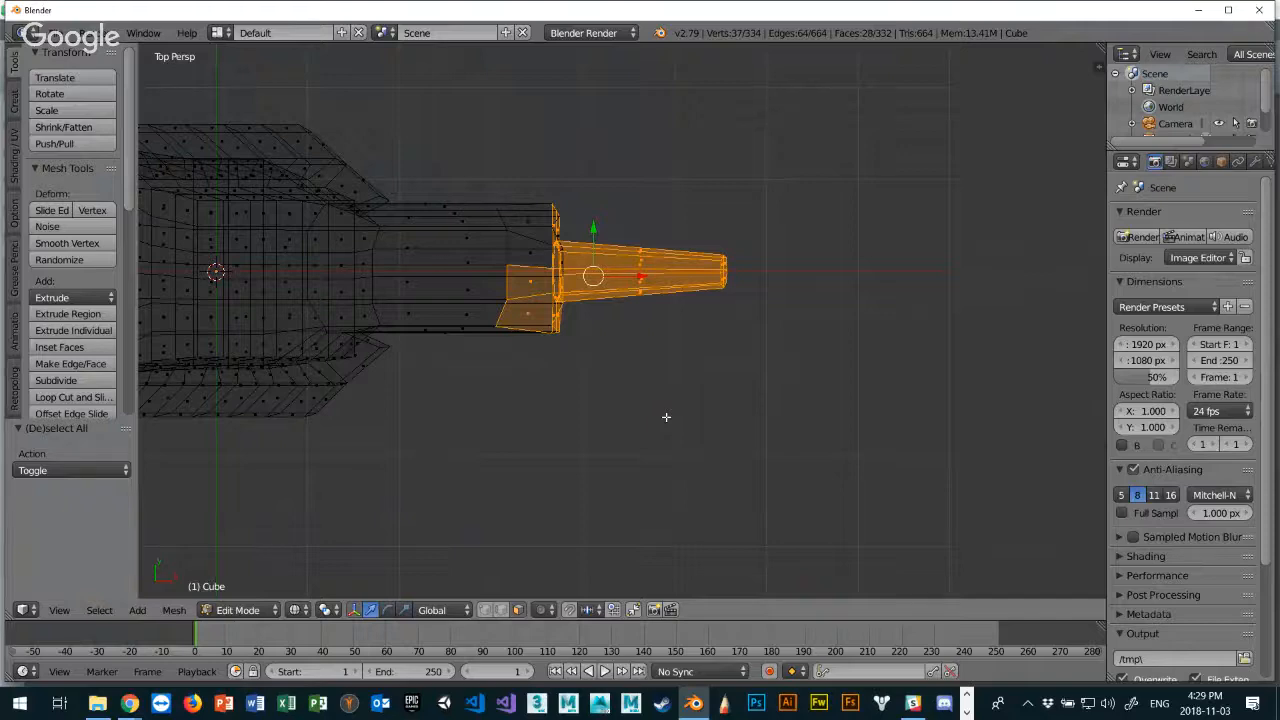
key("KP_4")
key("KP_6")
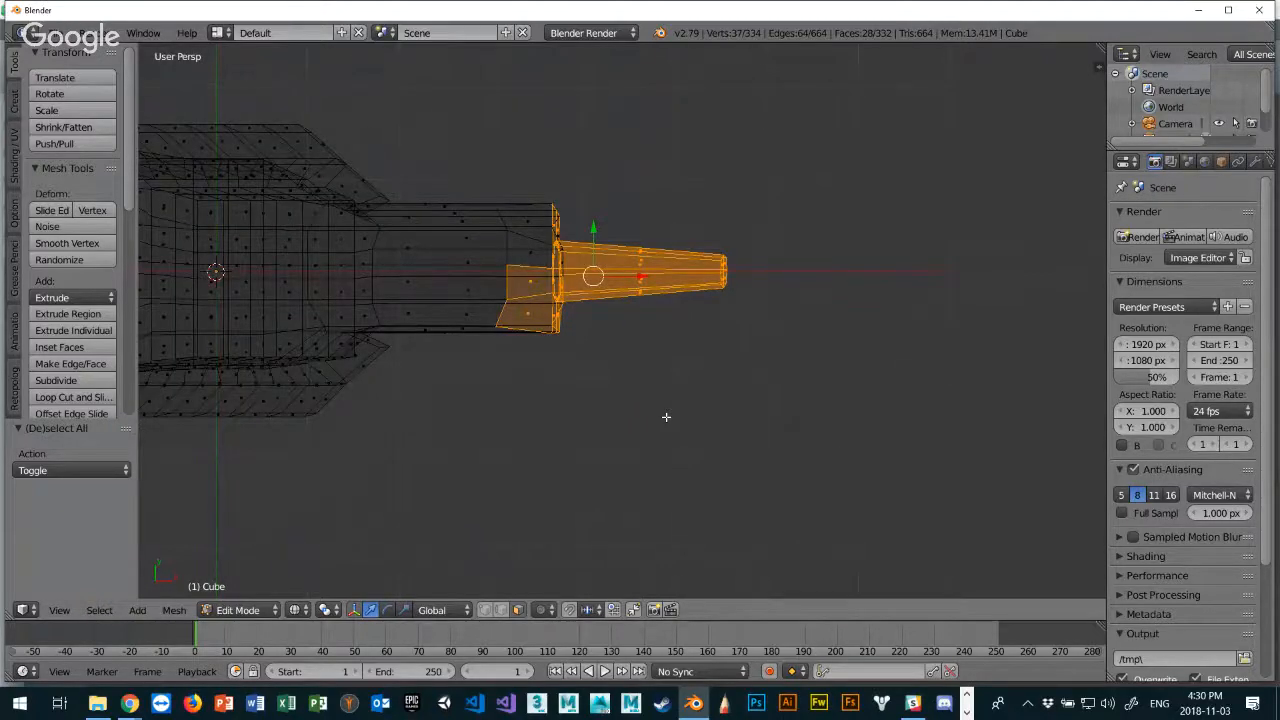
Switch the overhead view of the mesh from perspective to orthographic projection.
key("KP_5")
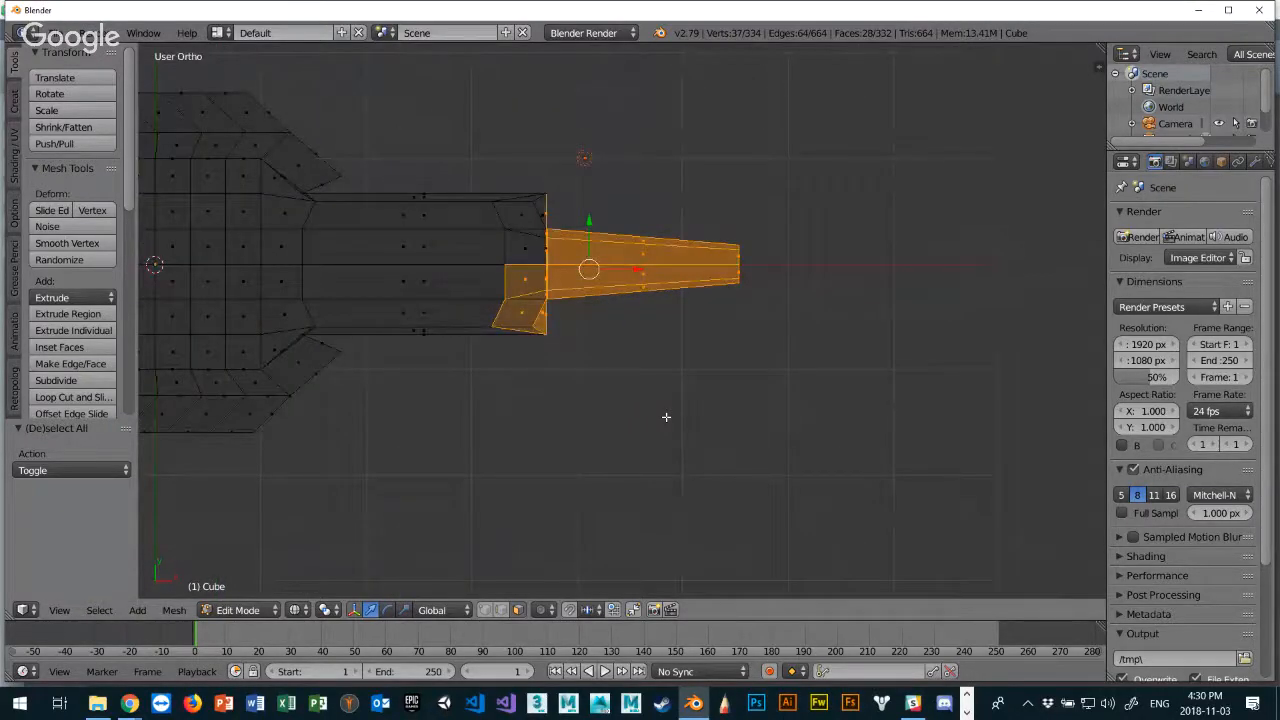
scroll(618, 393, "down", 3)
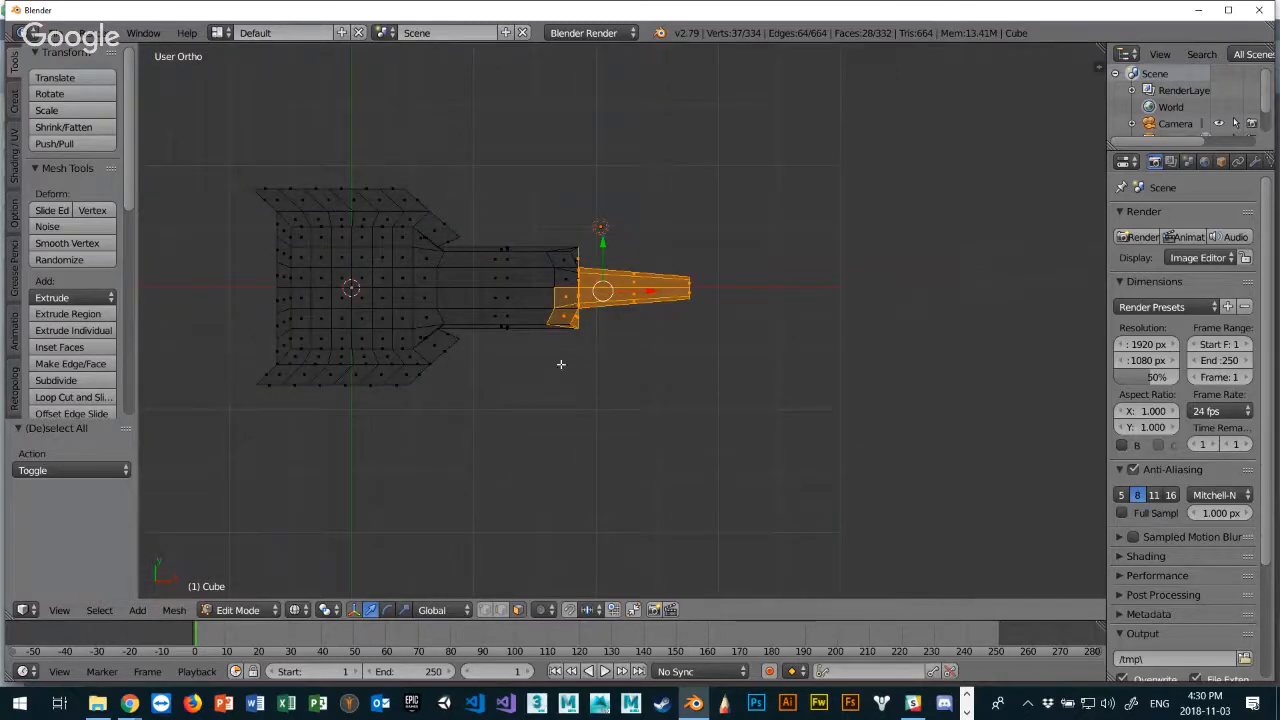
scroll(540, 364, "down", 2)
scroll(563, 360, "up", 5)
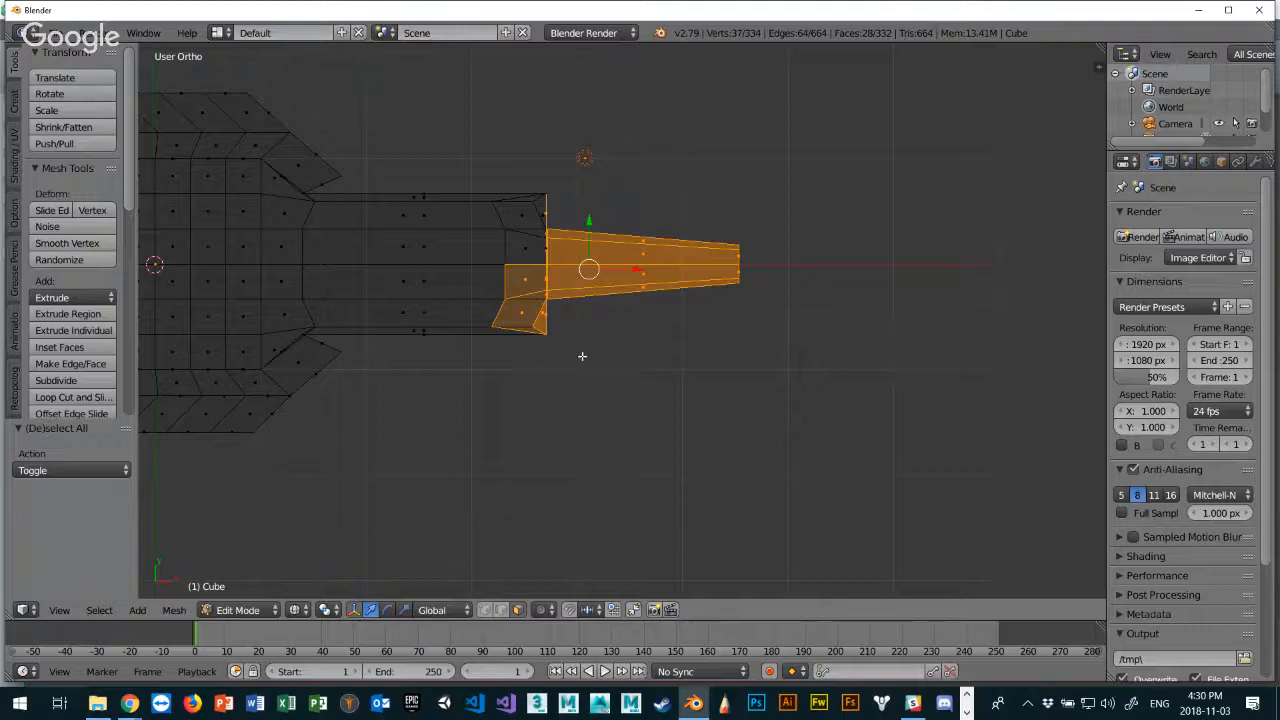
Replace the selection with only the twelve faces of the tapered nose, and restore solid display.
key("a")
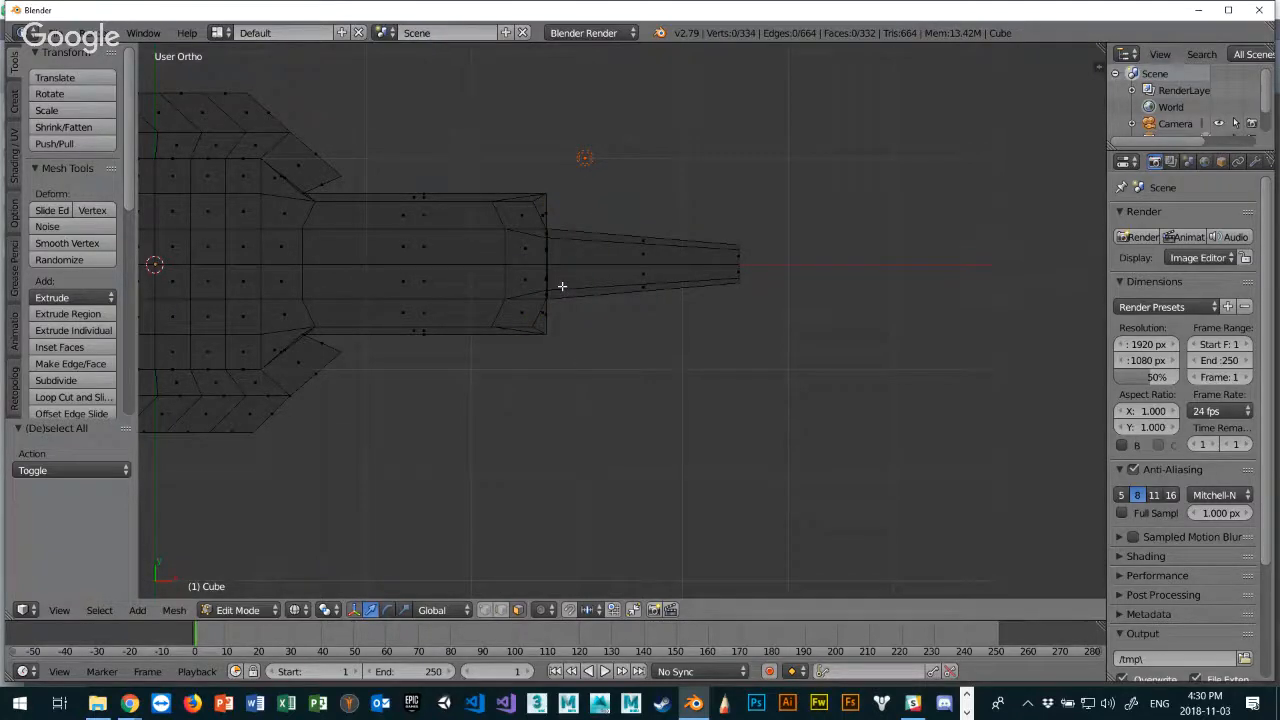
key("b")
left_click_drag(758, 199, 553, 336)
middle_click_drag(620, 340, 541, 233)
scroll(643, 387, "down", 3)
scroll(662, 383, "up", 7)
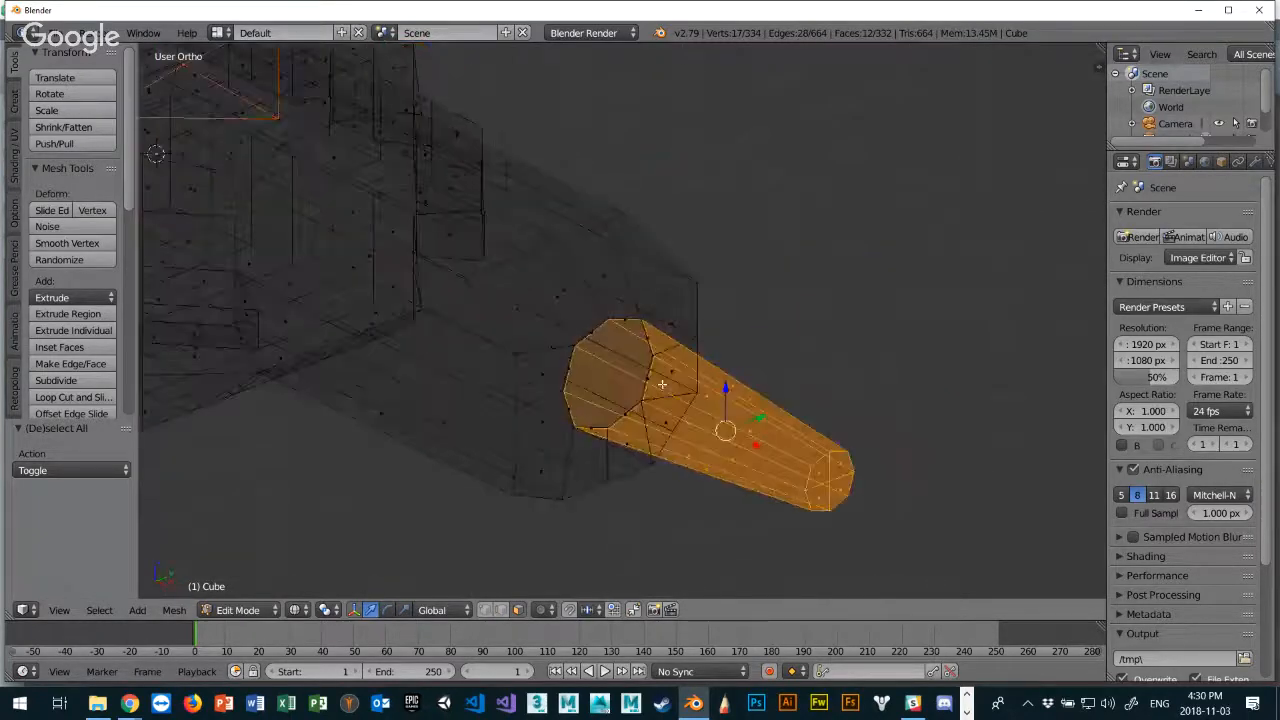
middle_click_drag(662, 383, 789, 269)
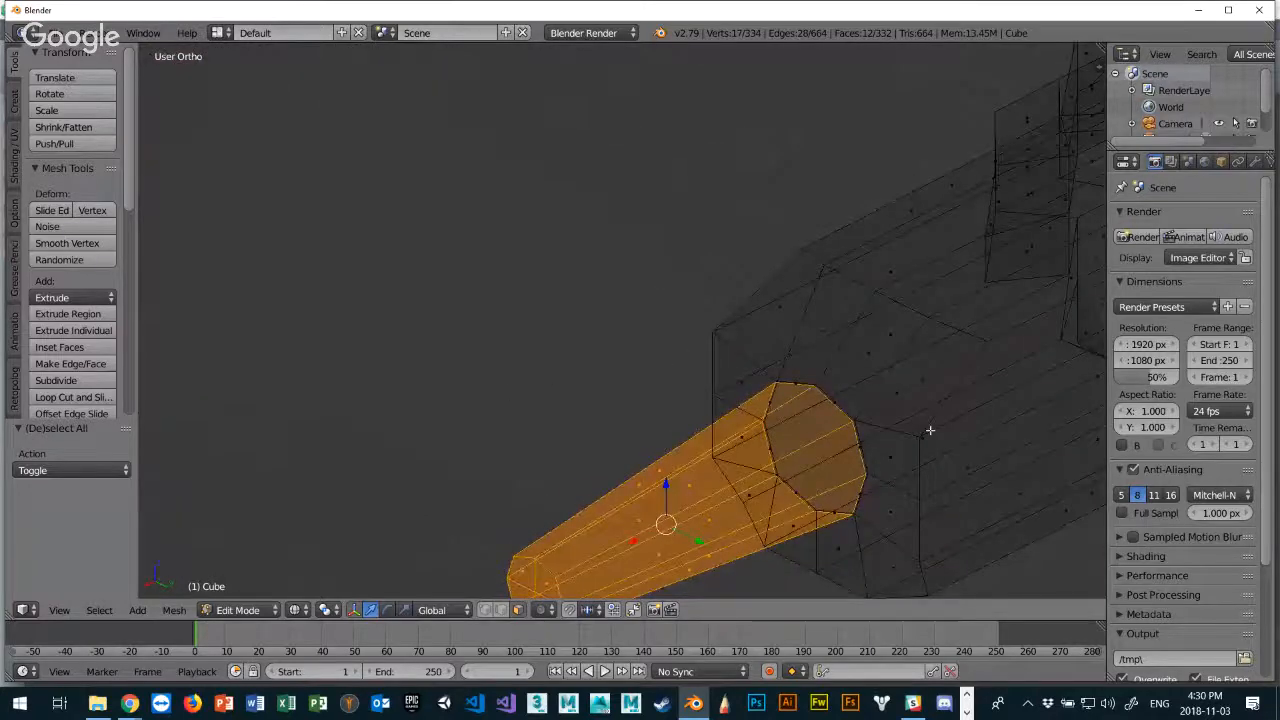
scroll(900, 432, "down", 1)
key("z")
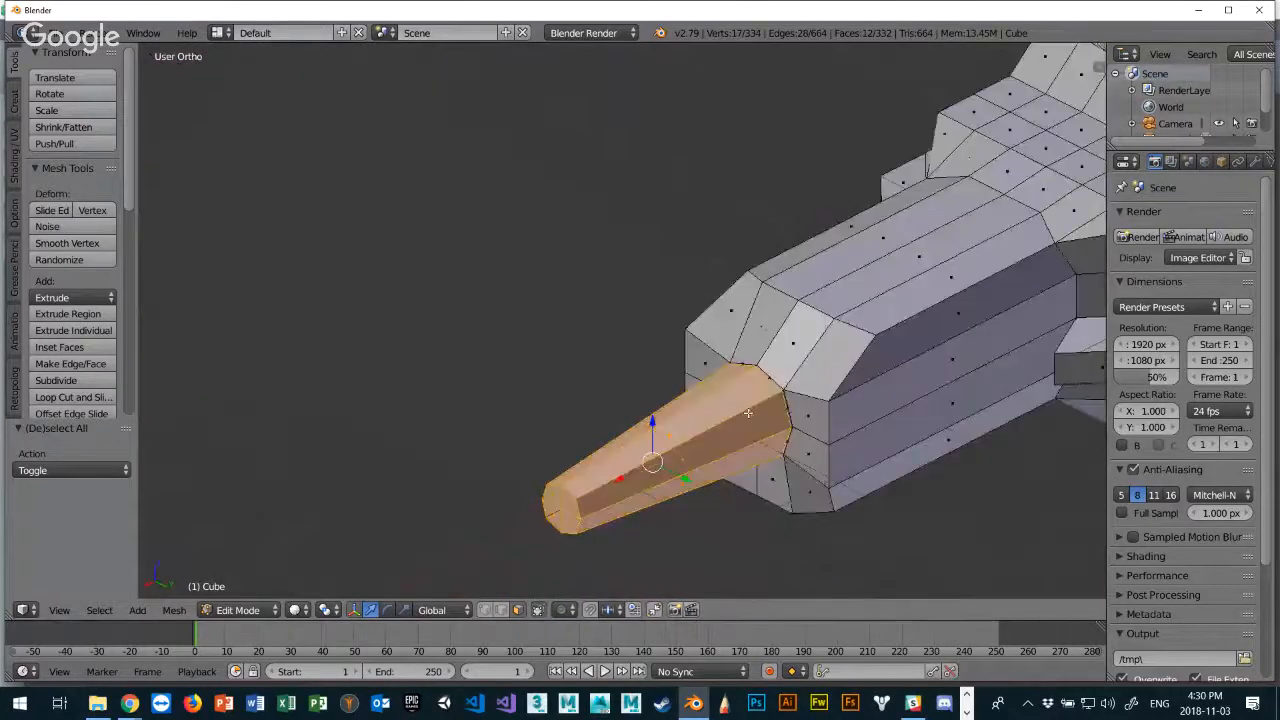
mouse_move(748, 414)
middle_mouse_down()
mouse_move(894, 406)
mouse_move(902, 393)
mouse_move(652, 402)
mouse_move(655, 428)
middle_mouse_up()
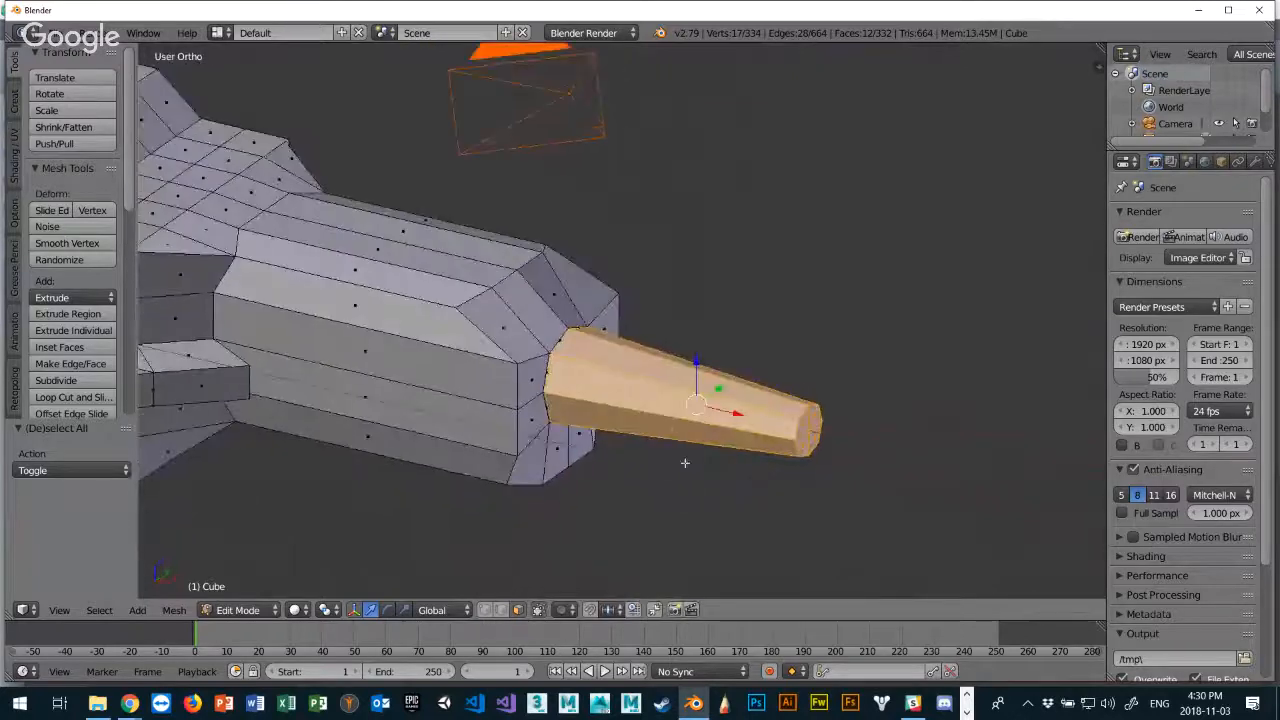
Scale the selected nose faces to 0.713 and extrude them outward by 0.345.
key("s")
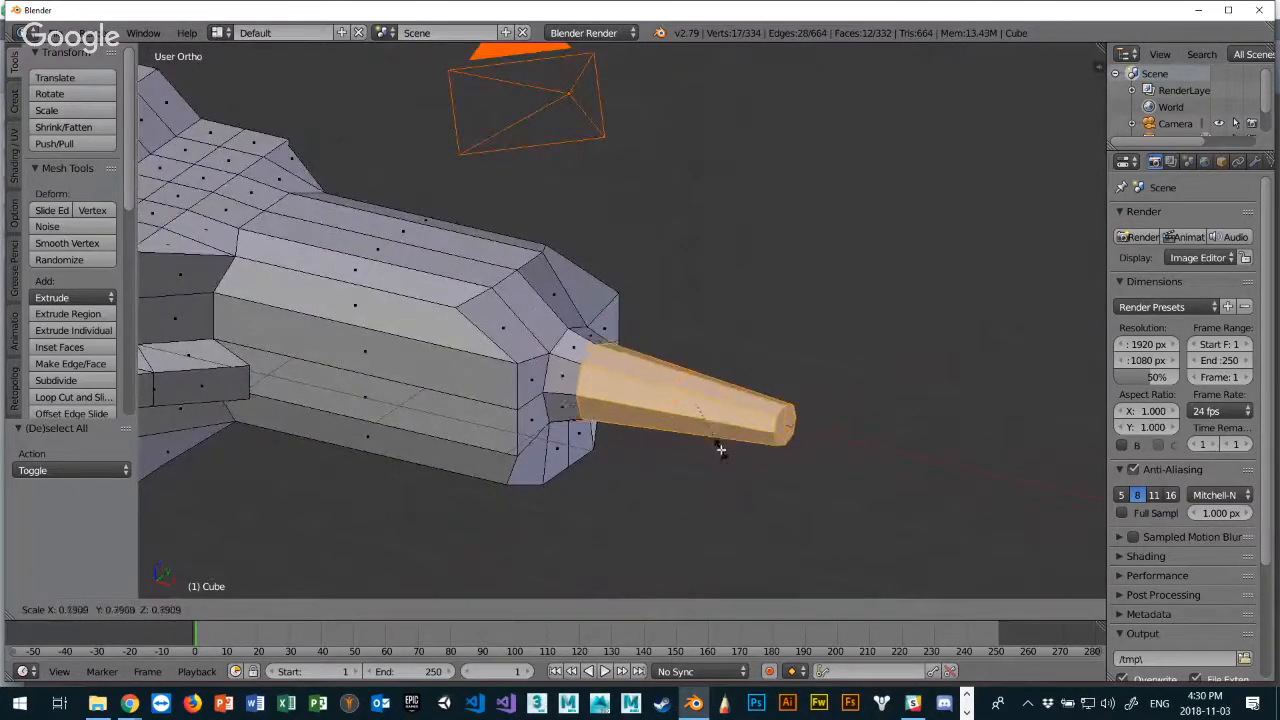
left_click(762, 459)
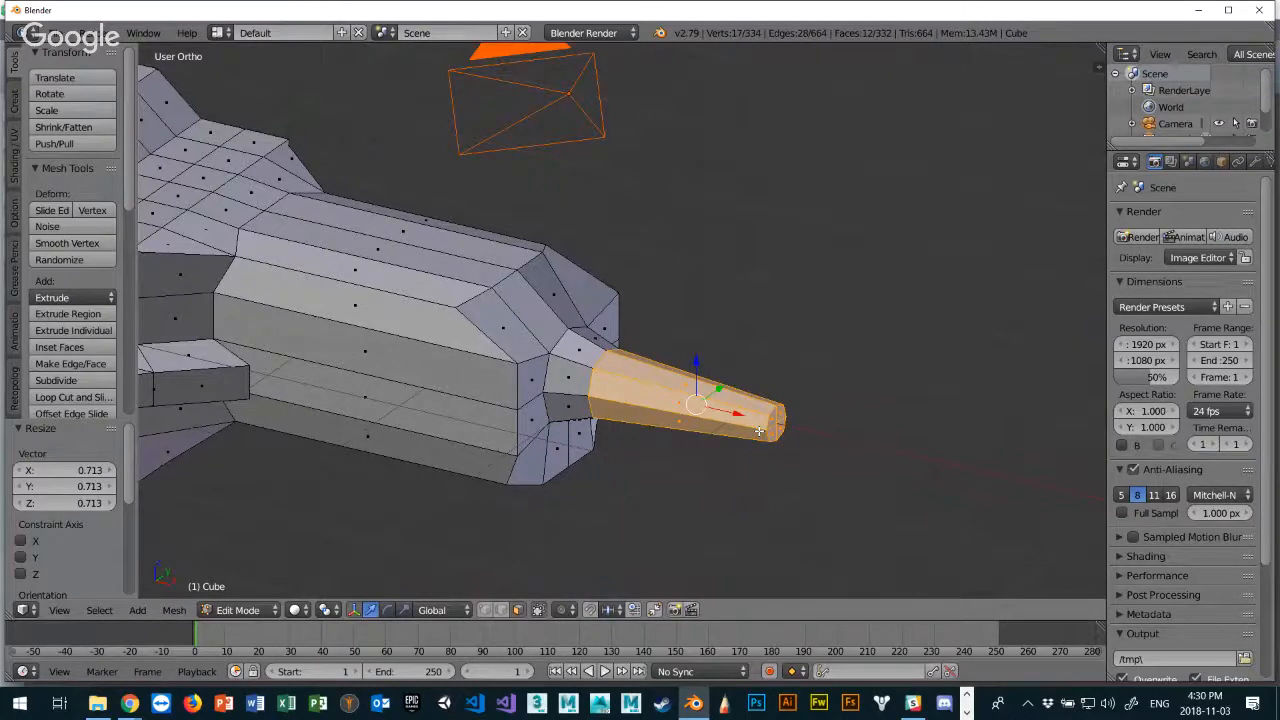
key("e")
left_click(852, 453)
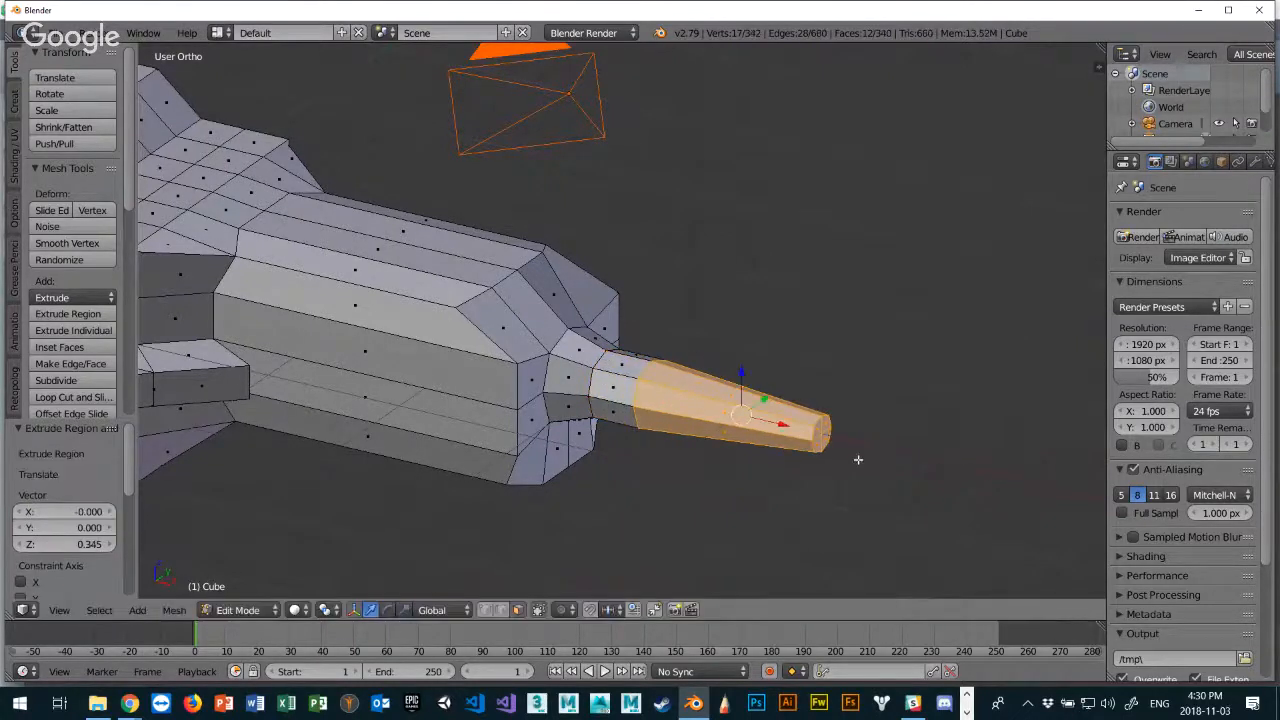
middle_click_drag(852, 453, 805, 452)
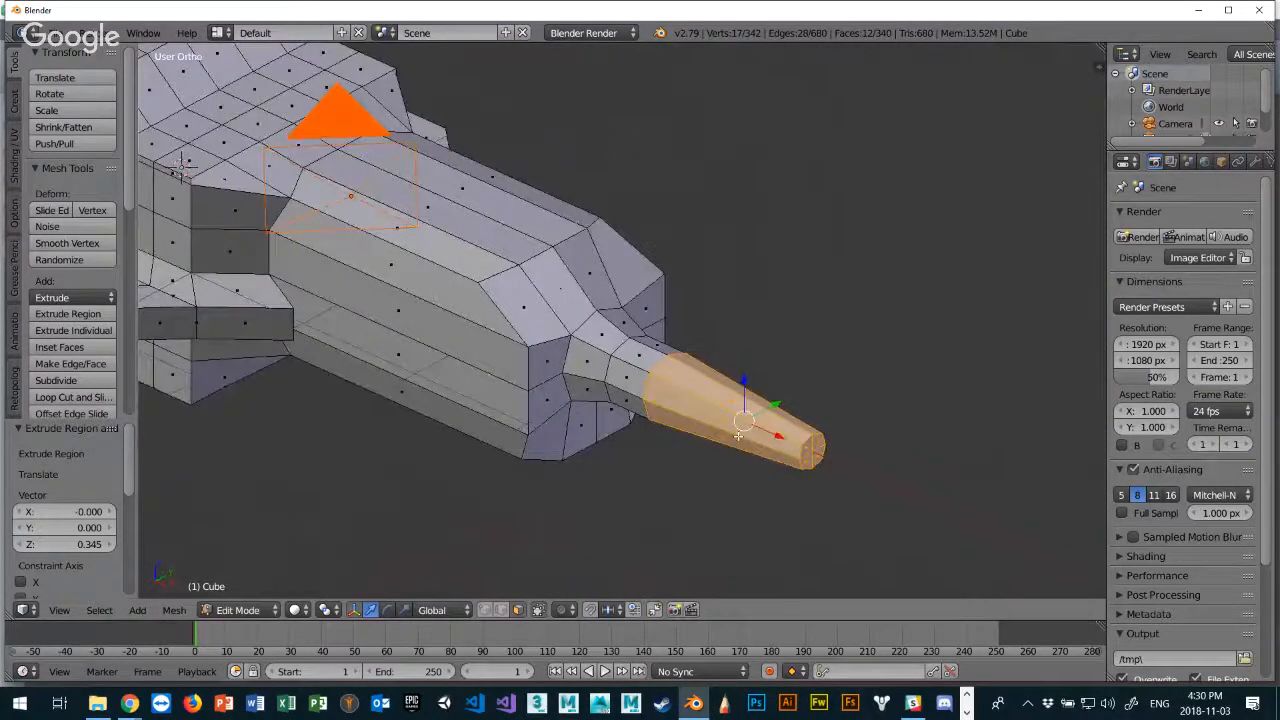
Show the body in wireframe from the front orthographic view with nothing selected.
key("KP_3")
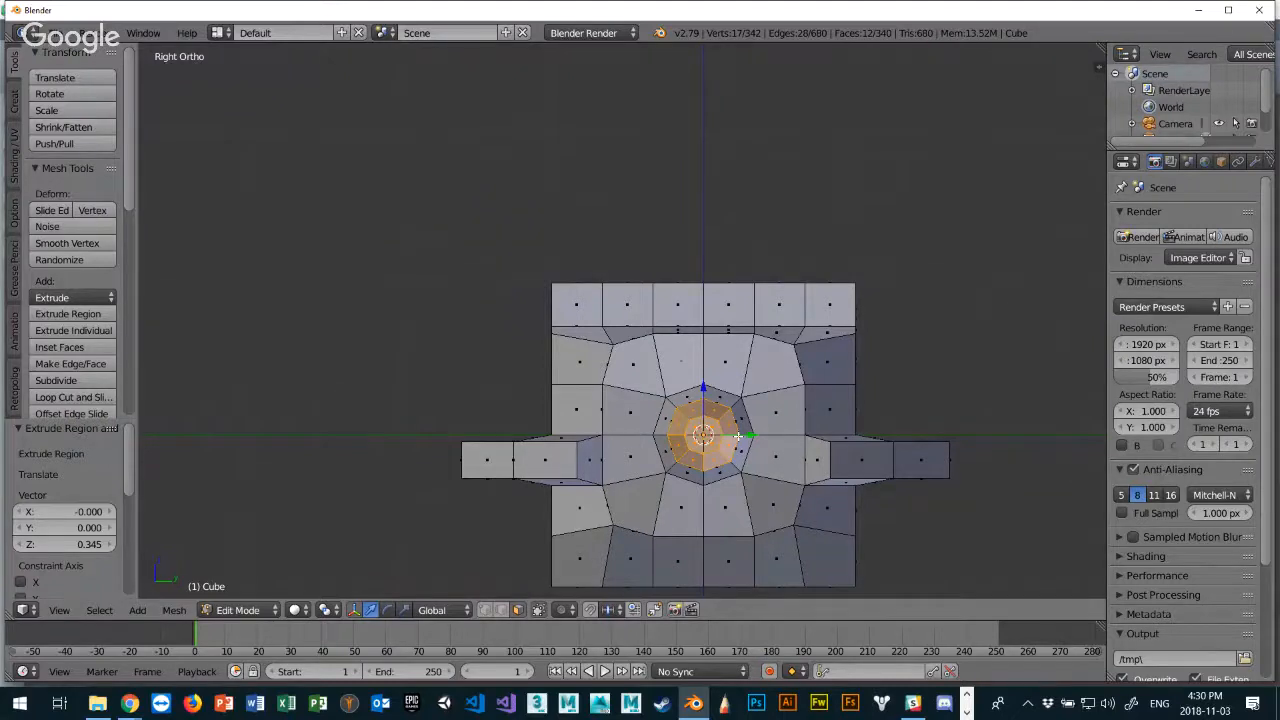
key("KP_1")
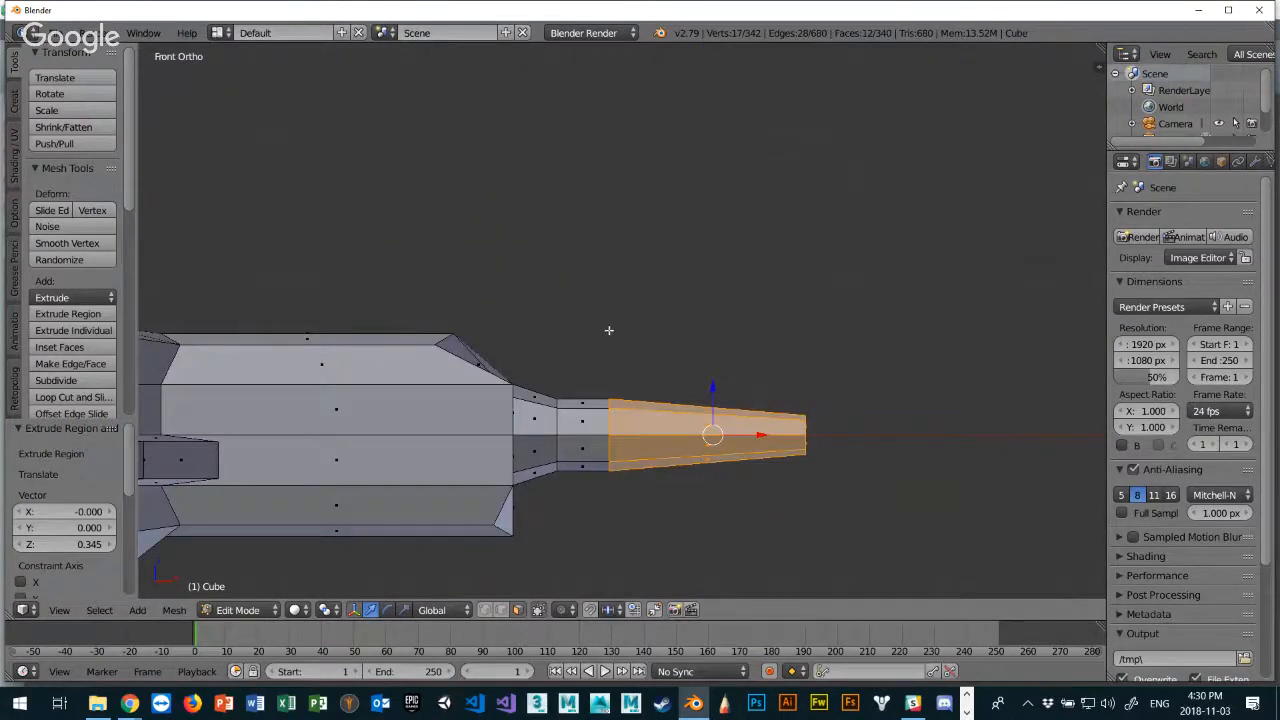
middle_click_drag(609, 329, 966, 240, "shift")
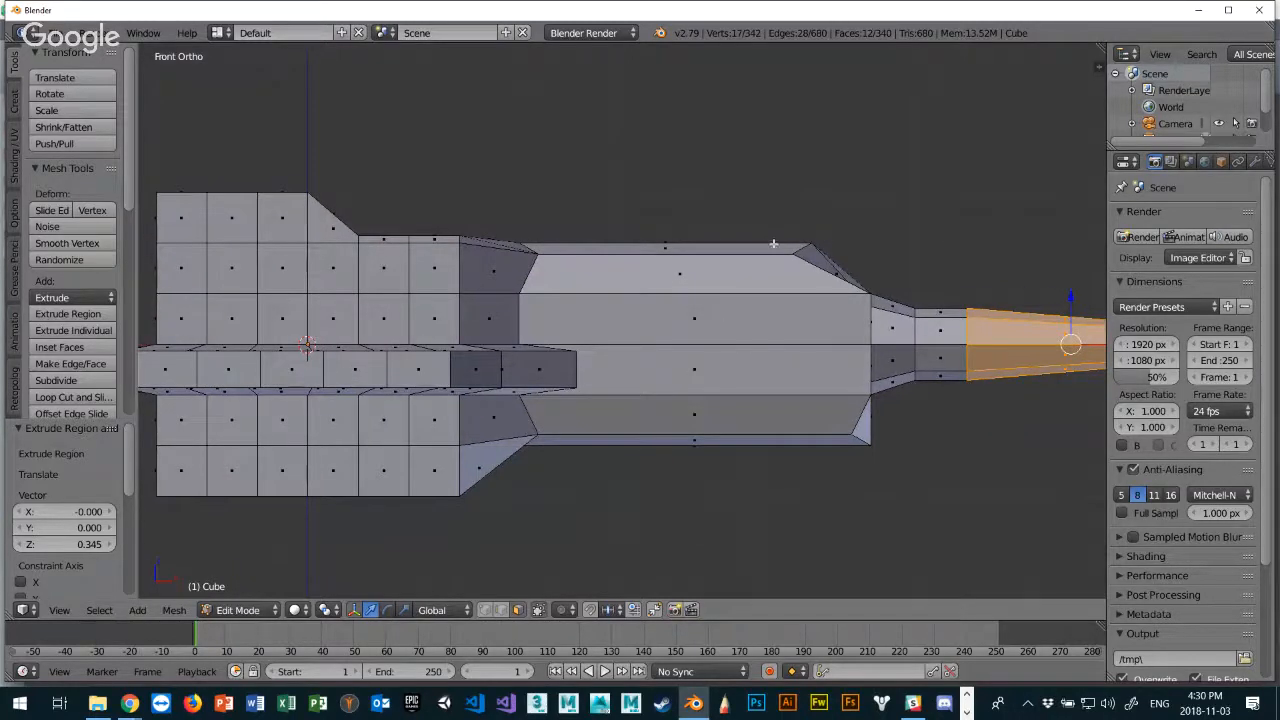
key("z")
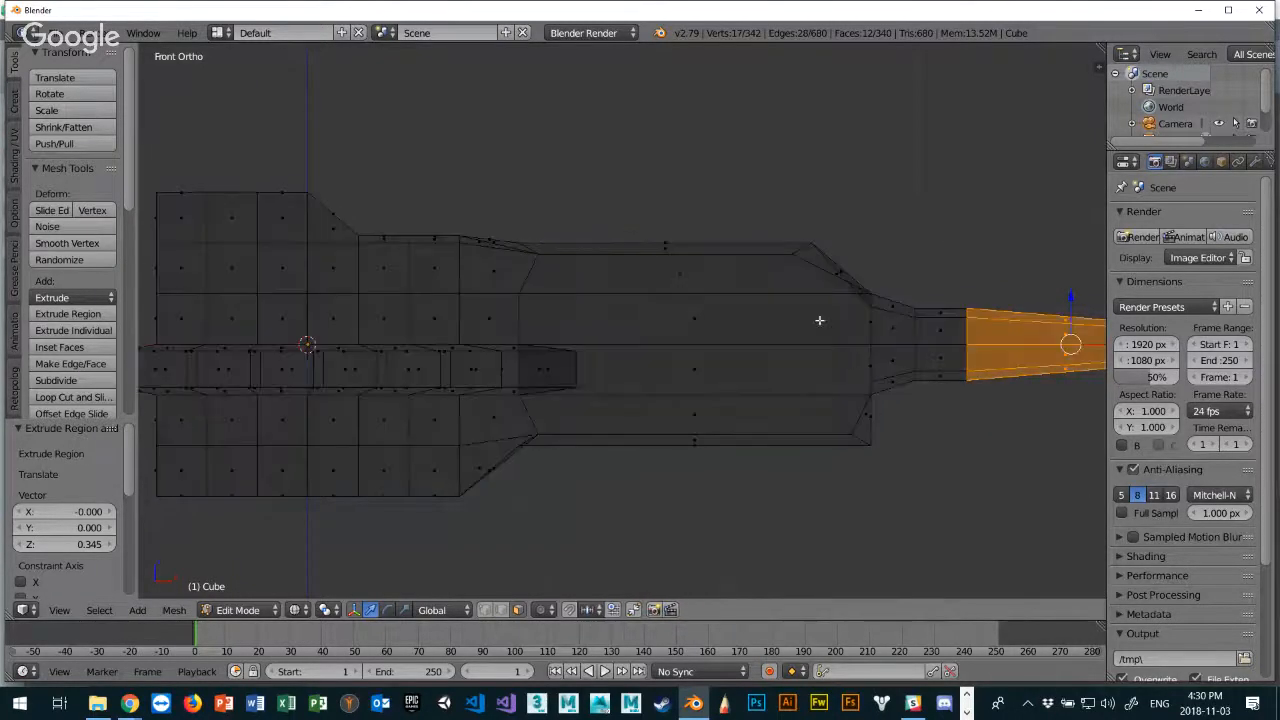
key("a")
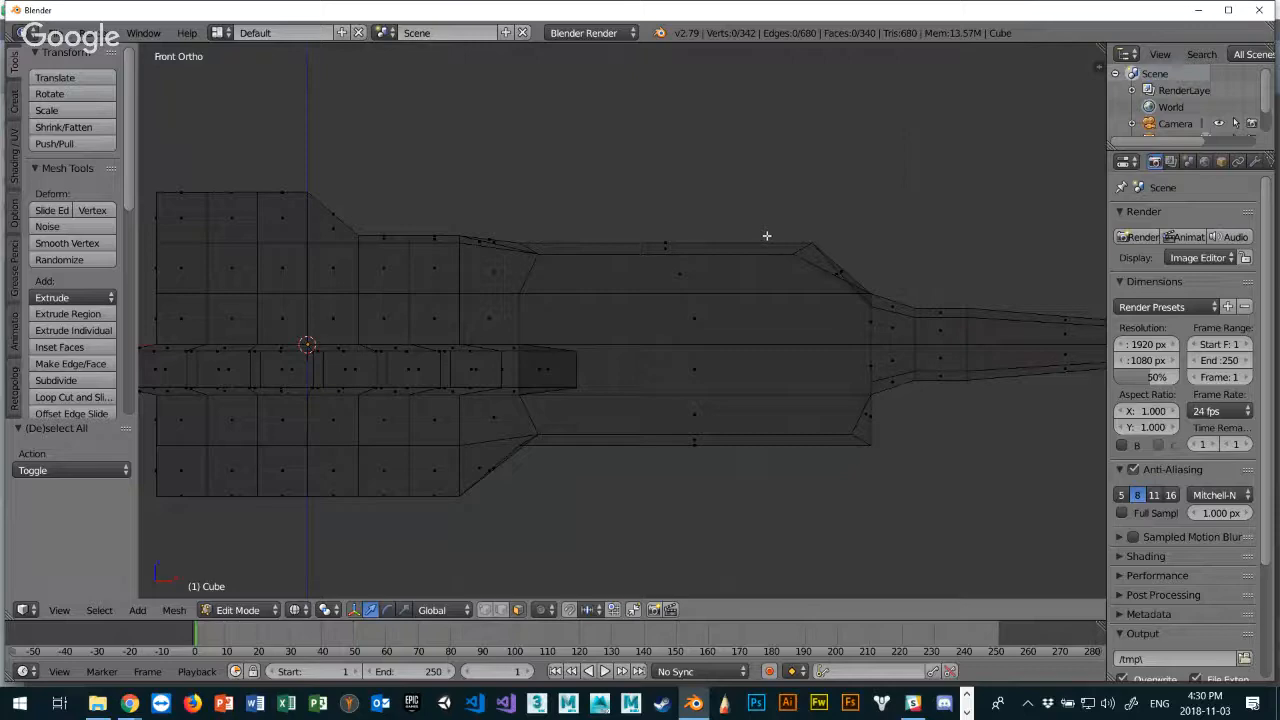
Select the twelve faces where the body meets the narrow nose and move them -0.394 along X.
key("b")
left_click_drag(763, 202, 879, 489)
mouse_move(886, 480)
middle_mouse_down()
mouse_move(634, 451)
mouse_move(703, 437)
mouse_move(756, 471)
mouse_move(877, 503)
middle_mouse_up()
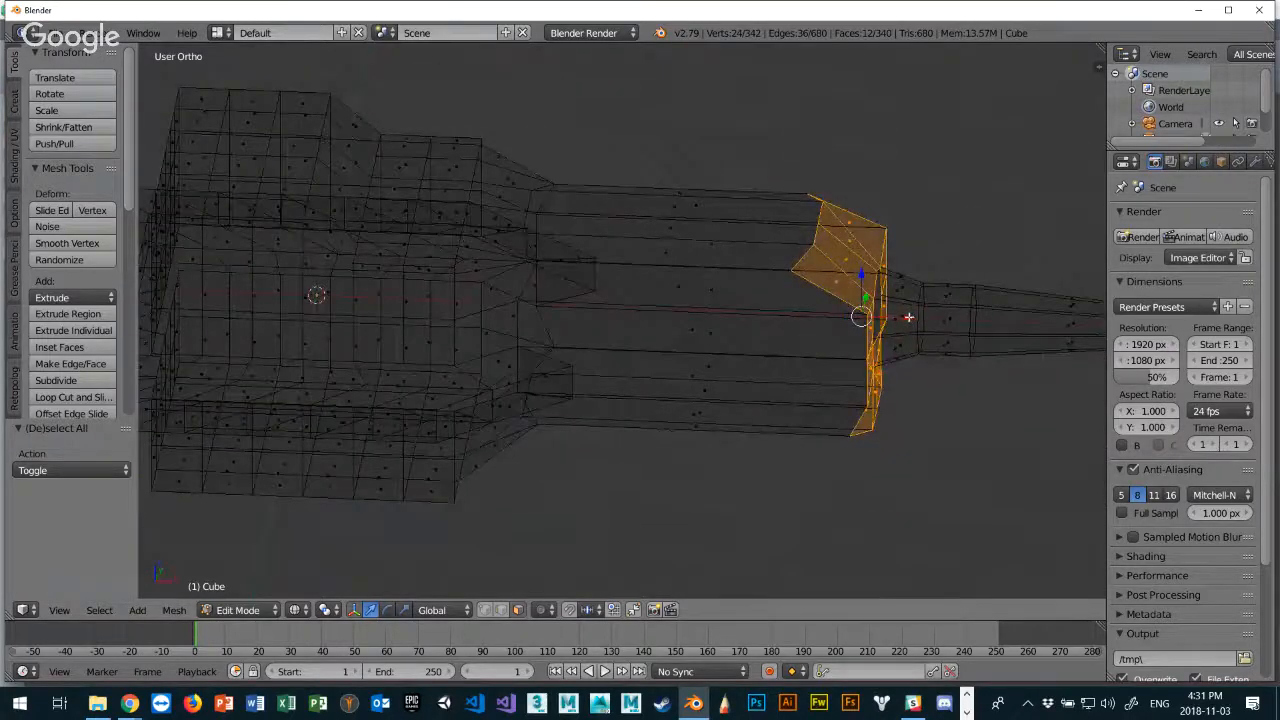
left_click_drag(908, 317, 825, 325)
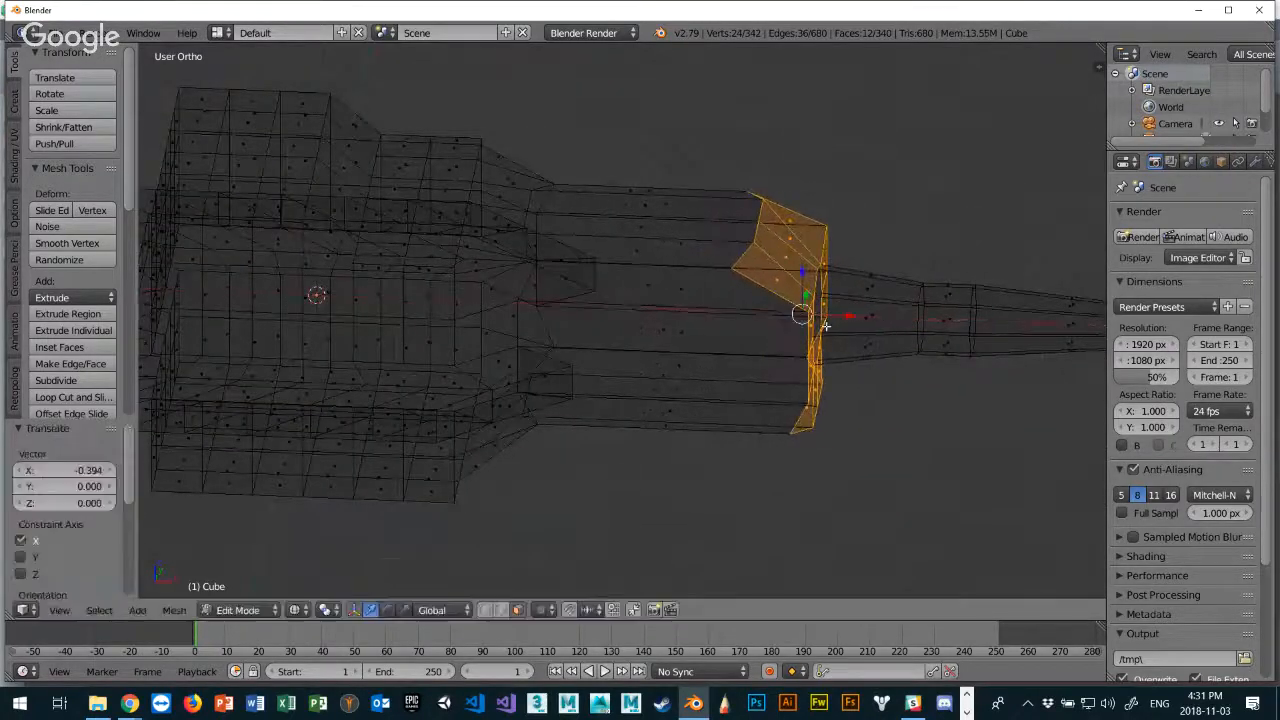
Scale the selected front faces uniformly to 0.711 and restore solid display.
key("s")
left_click(800, 480)
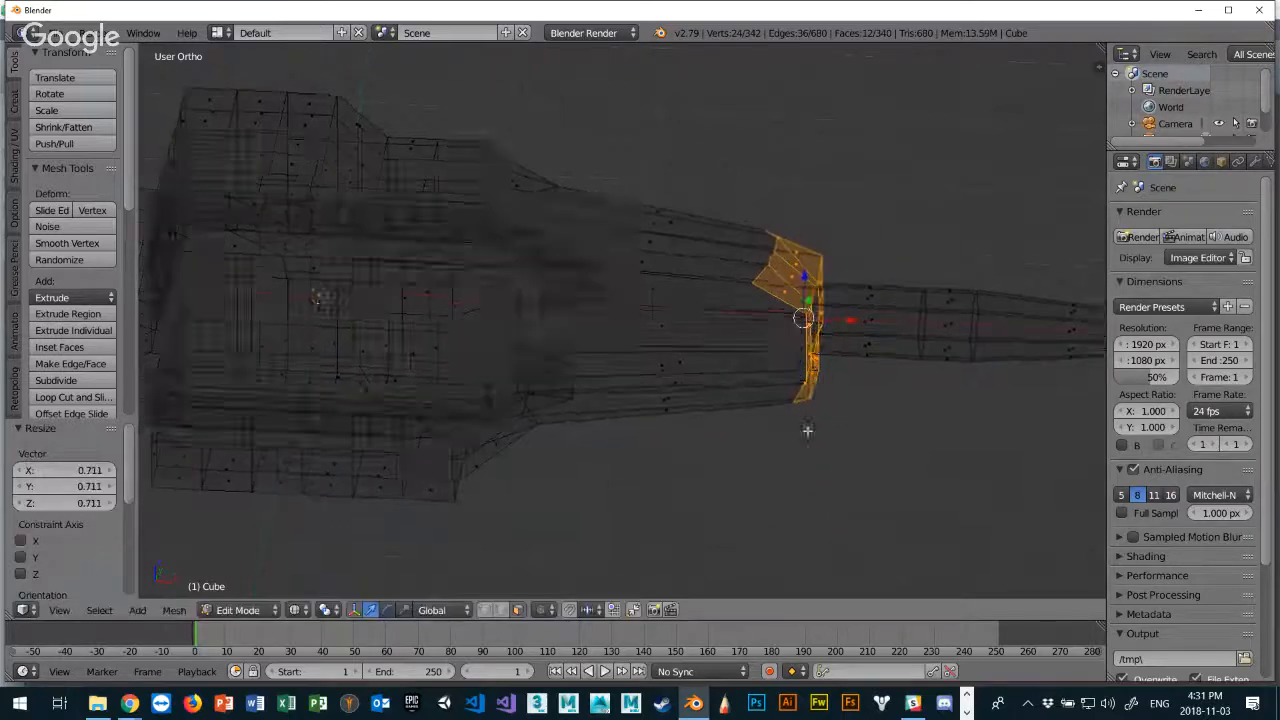
mouse_move(807, 430)
middle_mouse_down()
mouse_move(760, 443)
mouse_move(563, 416)
mouse_move(662, 435)
middle_mouse_up()
key("z")
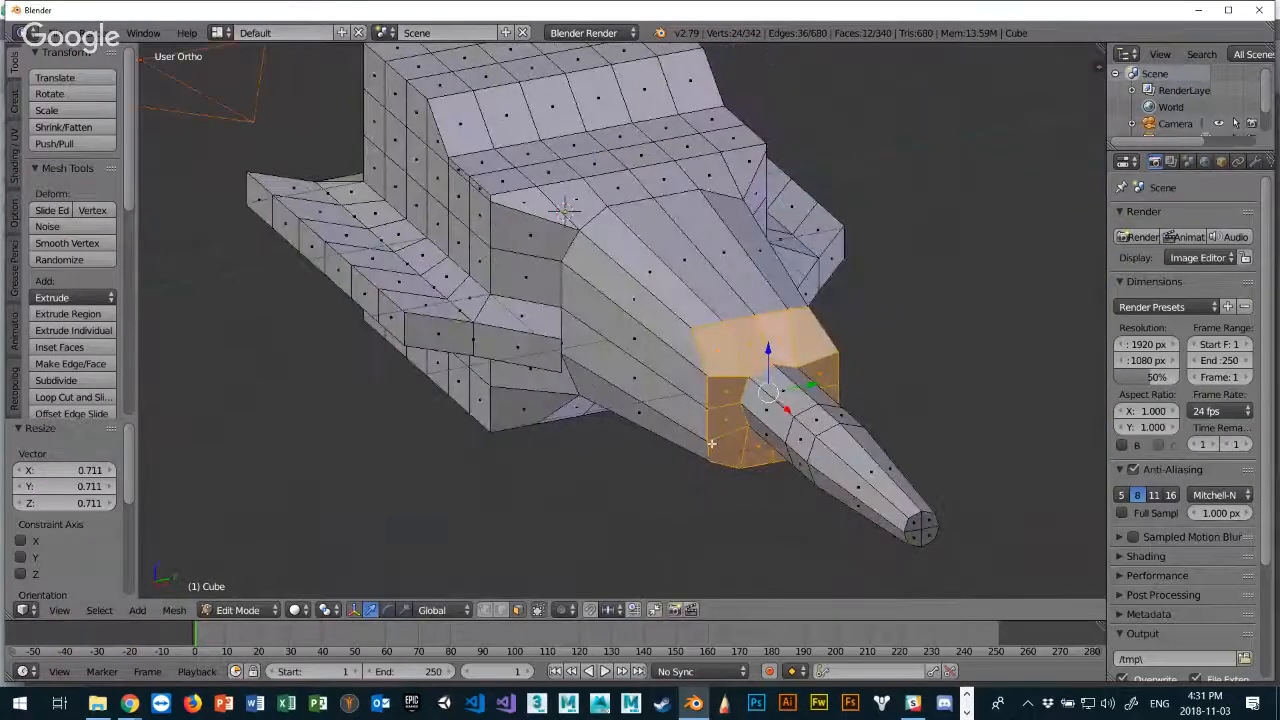
Narrow the selected front faces to 0.609 along Y and flatten them to 0.405 along Z.
key("s")
key("y")
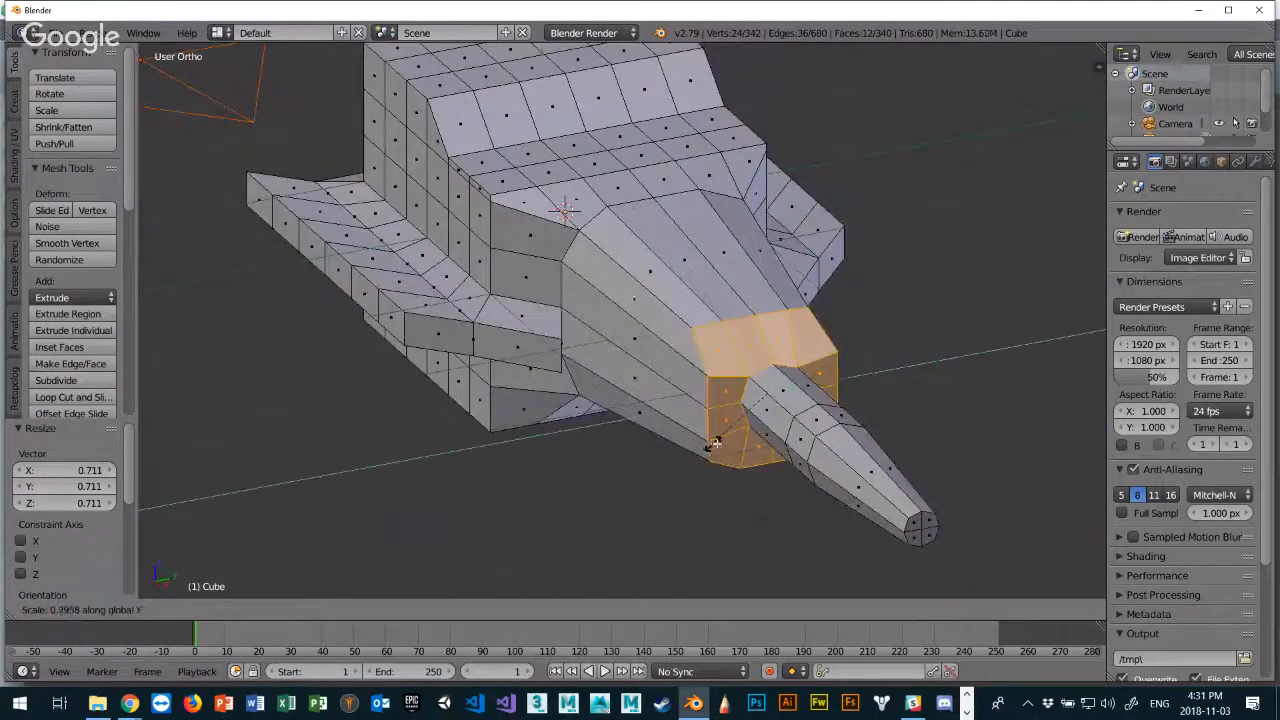
left_click(708, 393)
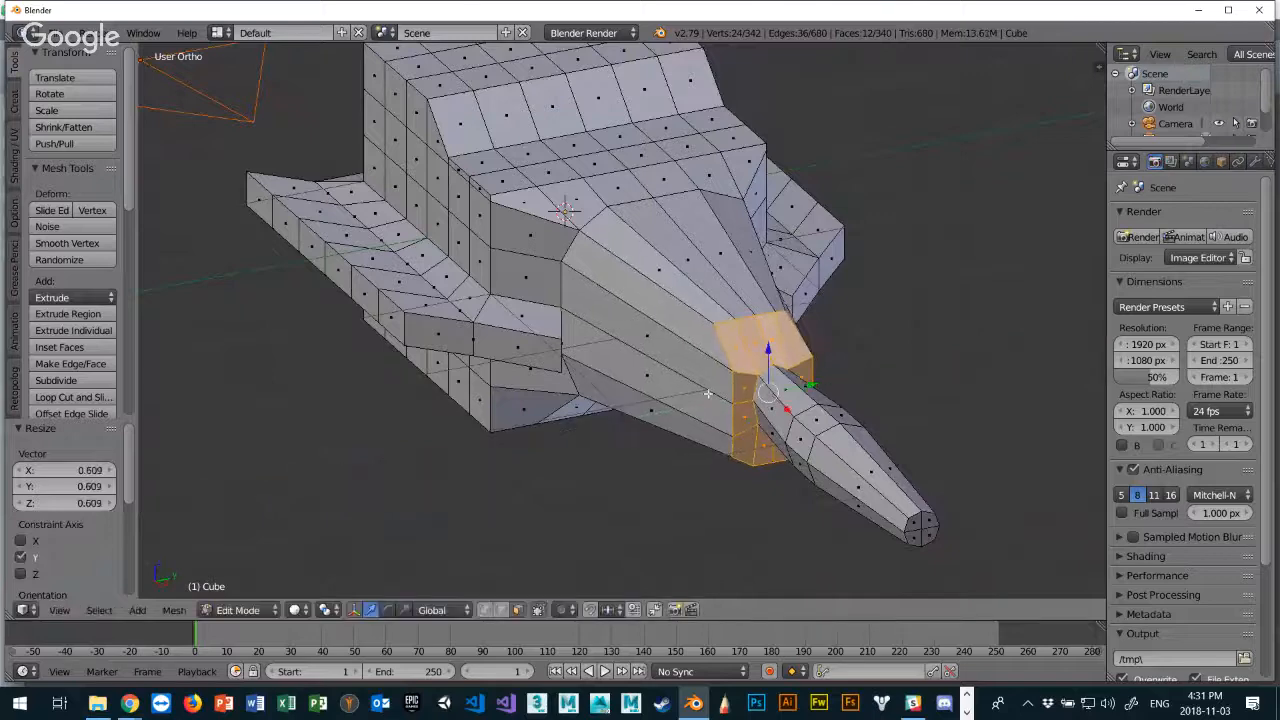
middle_click_drag(708, 393, 975, 445)
key("s")
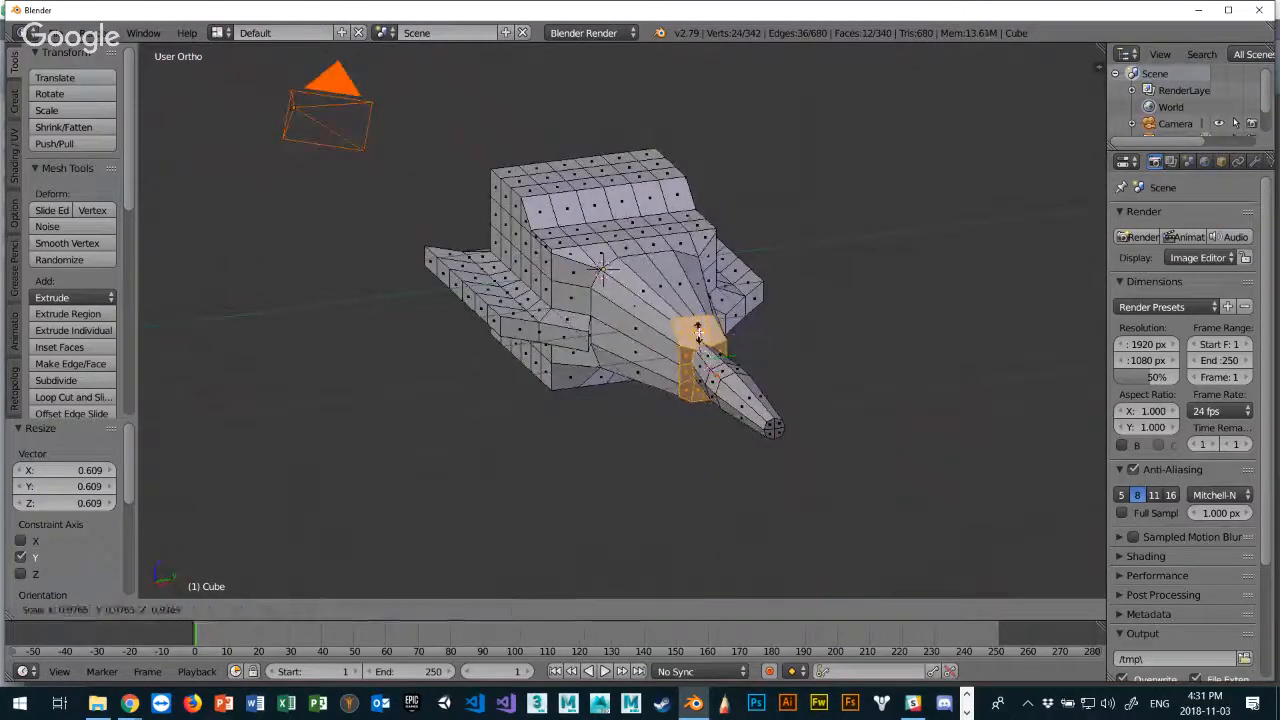
key("z")
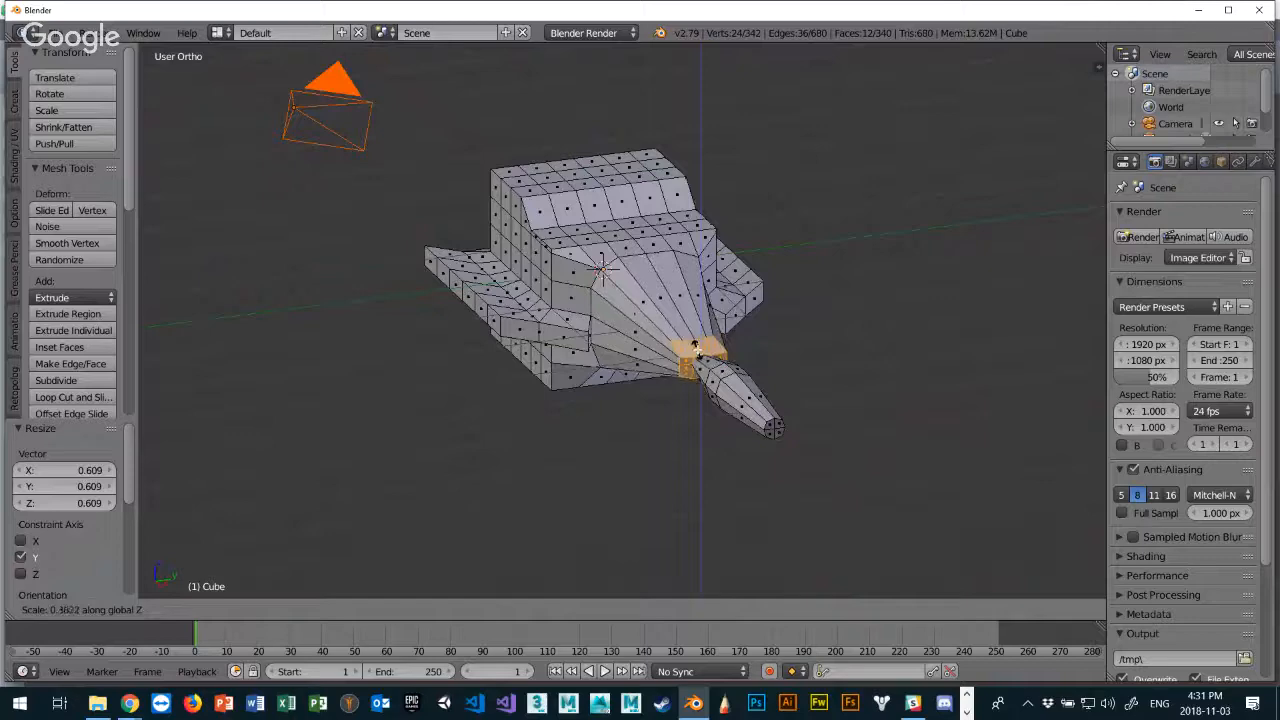
left_click(697, 349)
middle_click_drag(697, 350, 641, 437)
scroll(490, 366, "up", 5)
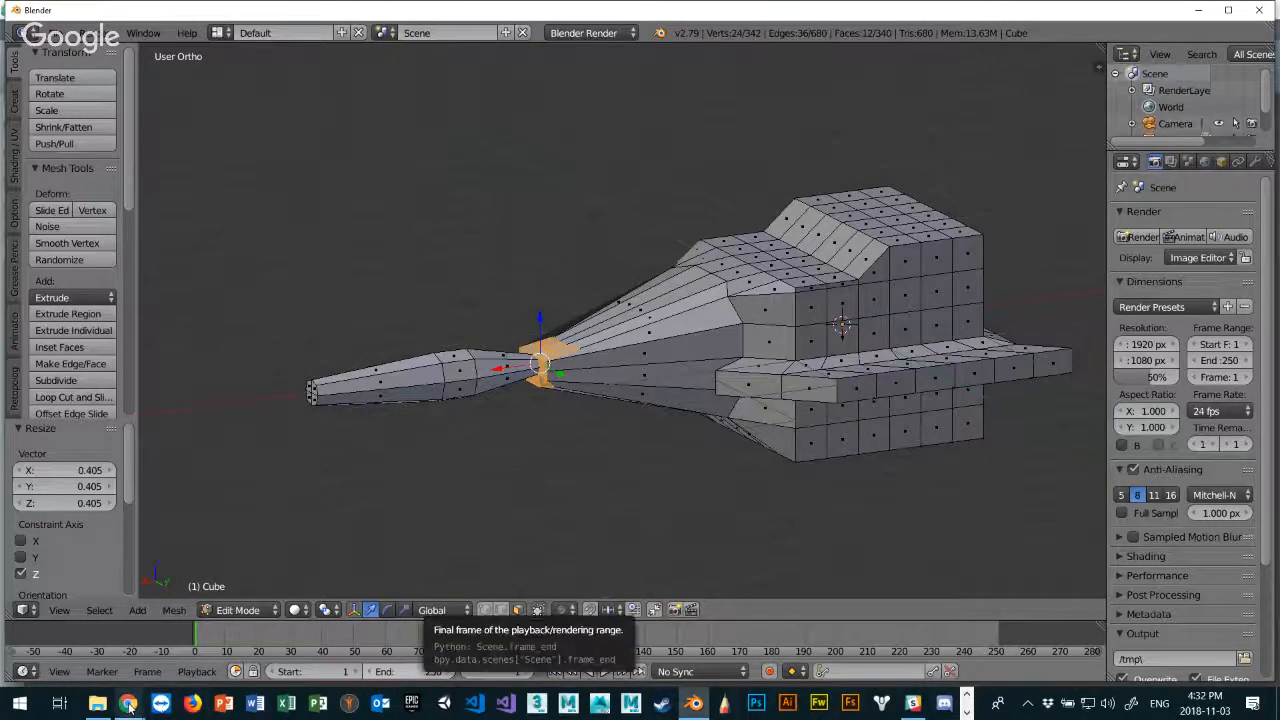
Switch to the Google Hangouts broadcast window in Chrome.
mouse_move(128, 706)
left_click(284, 634)
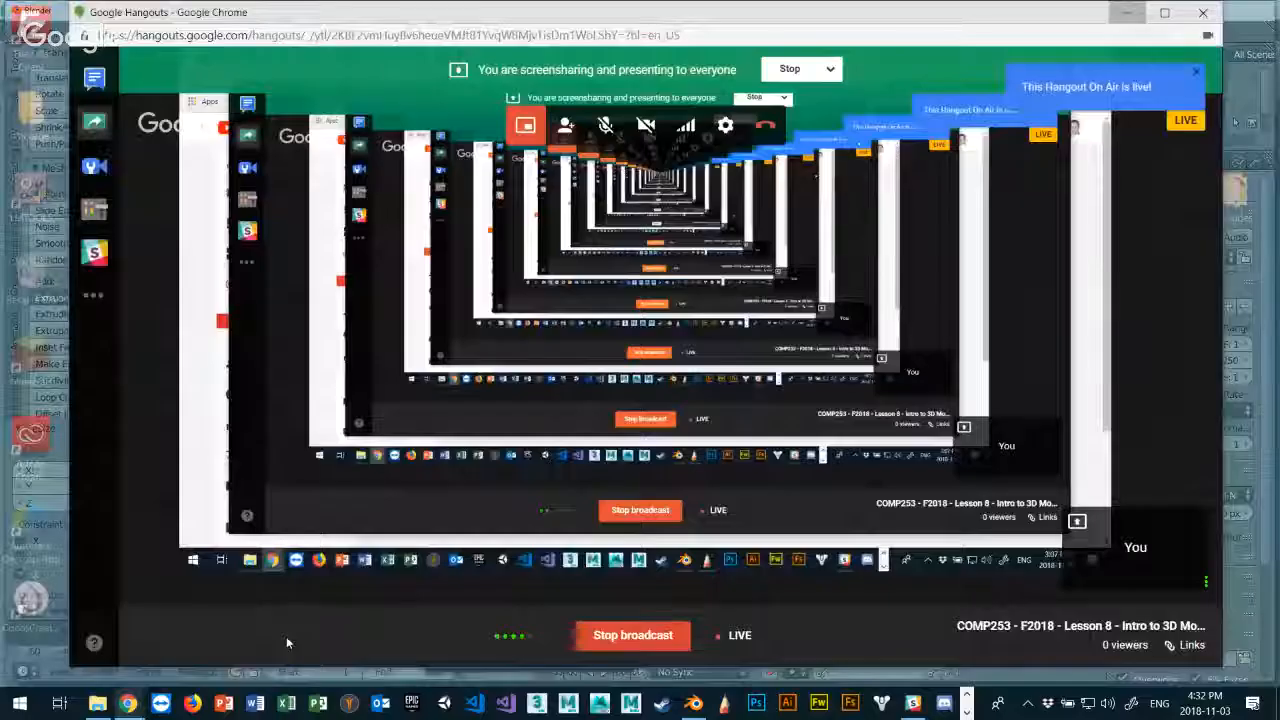